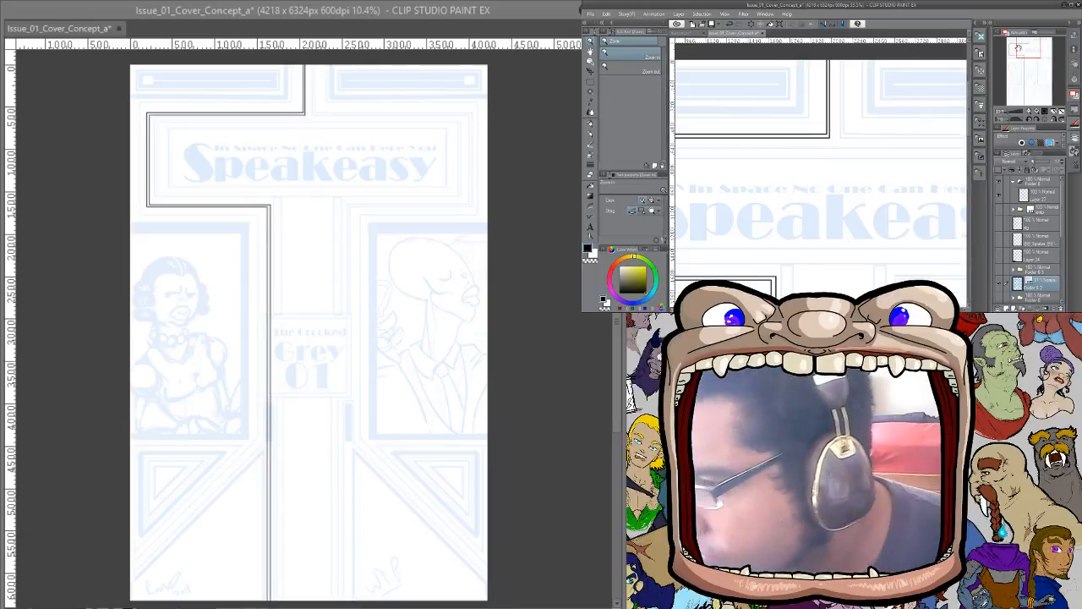
pyautogui.moveTo(1021, 48); pyautogui.dragTo(1017, 49)
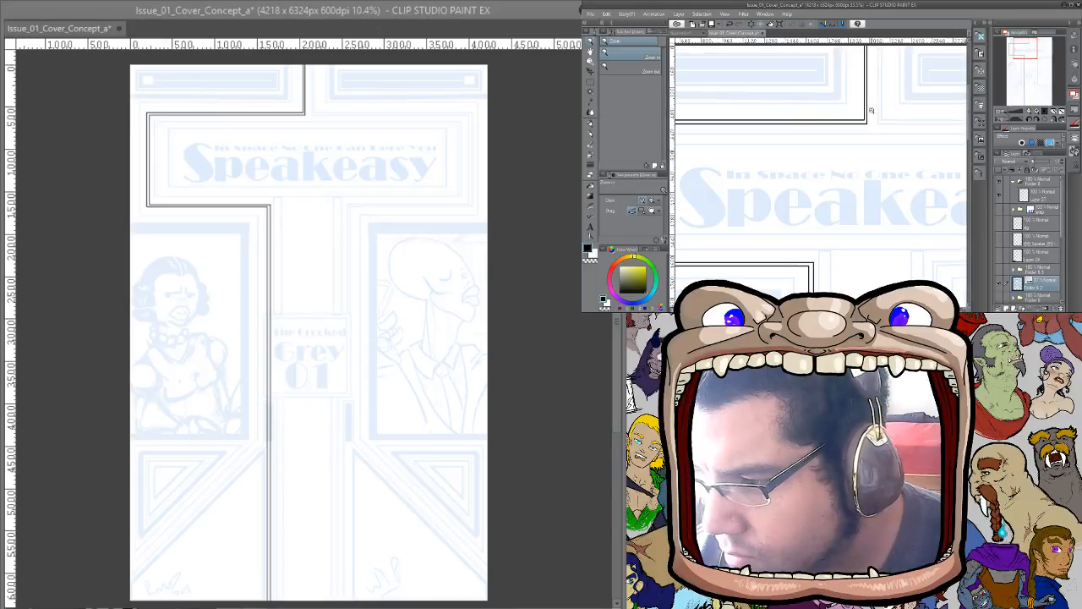
pyautogui.scroll(-2, 871, 118)
pyautogui.scroll(4, 874, 129)
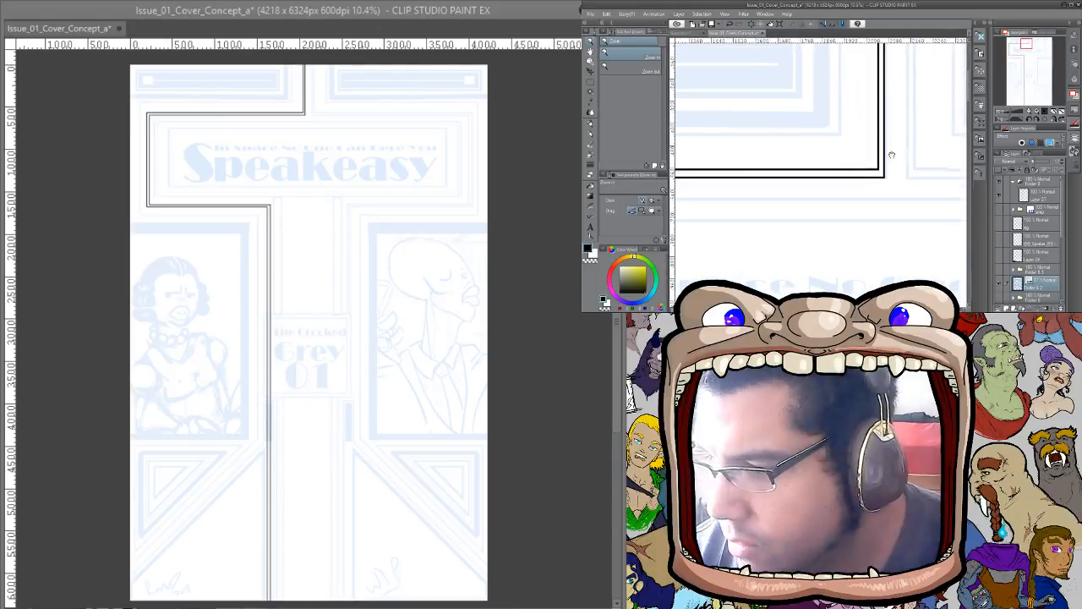
pyautogui.moveTo(884, 127); pyautogui.dragTo(910, 187)
pyautogui.scroll(-3, 865, 168)
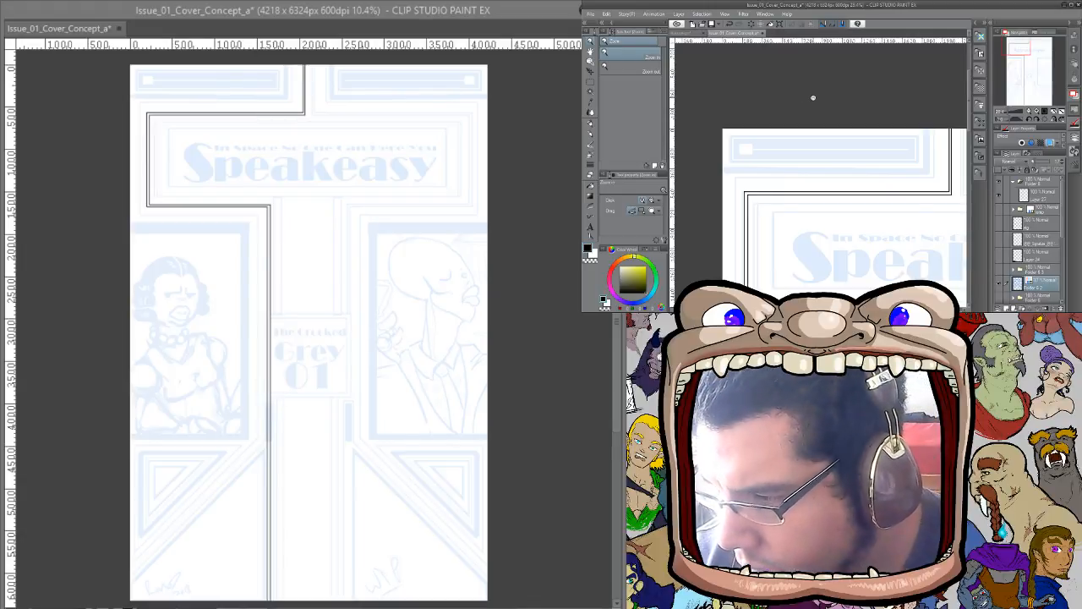
pyautogui.scroll(2, 928, 144)
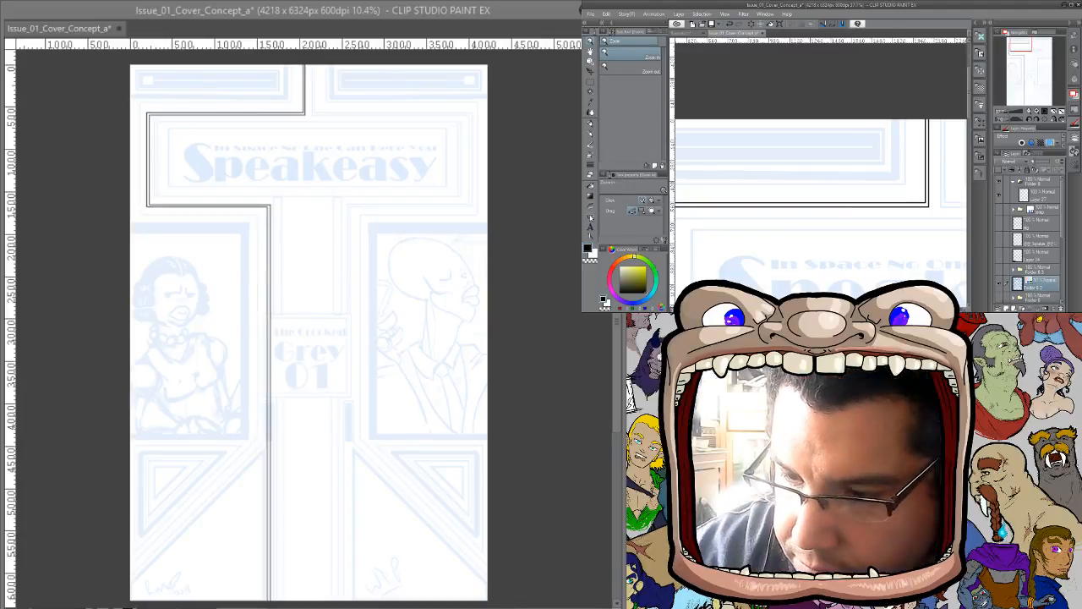
# Start a polyline on the inked frame-line layer, tracing the outer border line down from the page top and across above the title
pyautogui.click(590, 217)
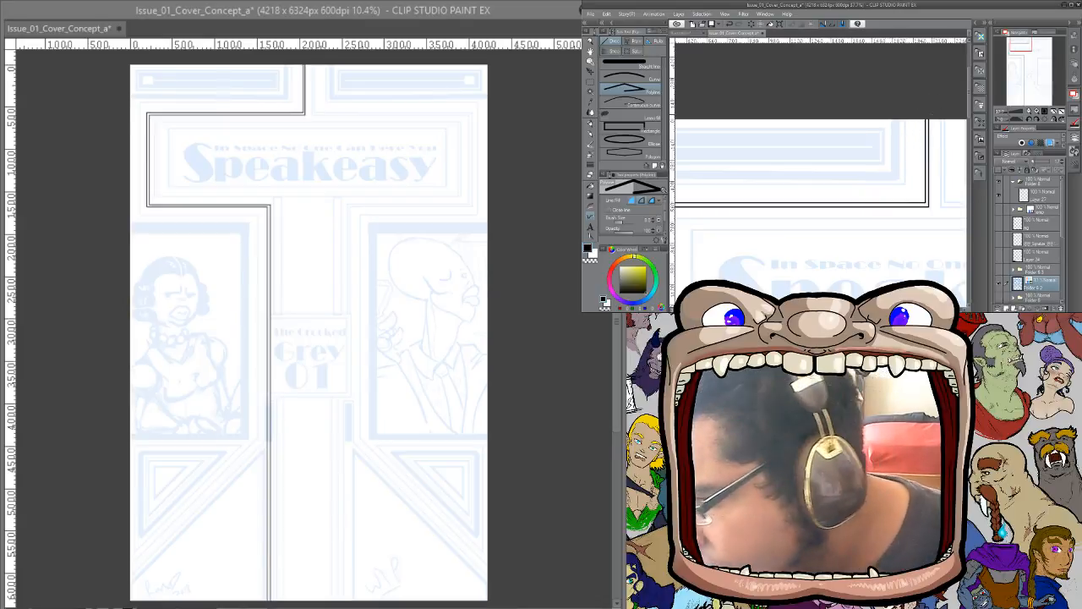
pyautogui.click(1000, 201)
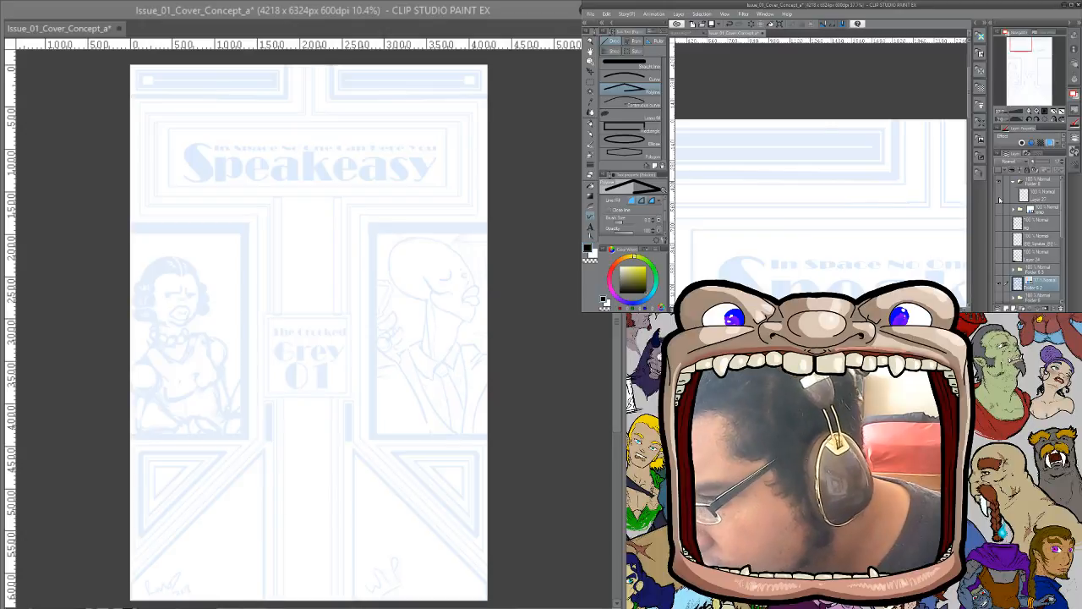
pyautogui.click(1000, 201)
pyautogui.click(1037, 201)
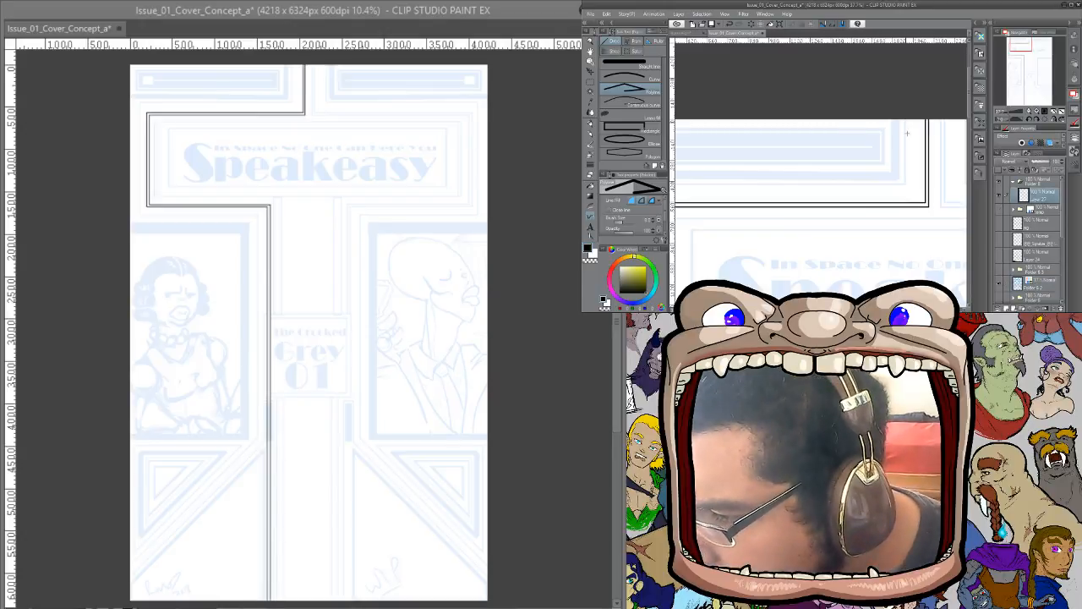
pyautogui.moveTo(906, 120); pyautogui.dragTo(904, 178)
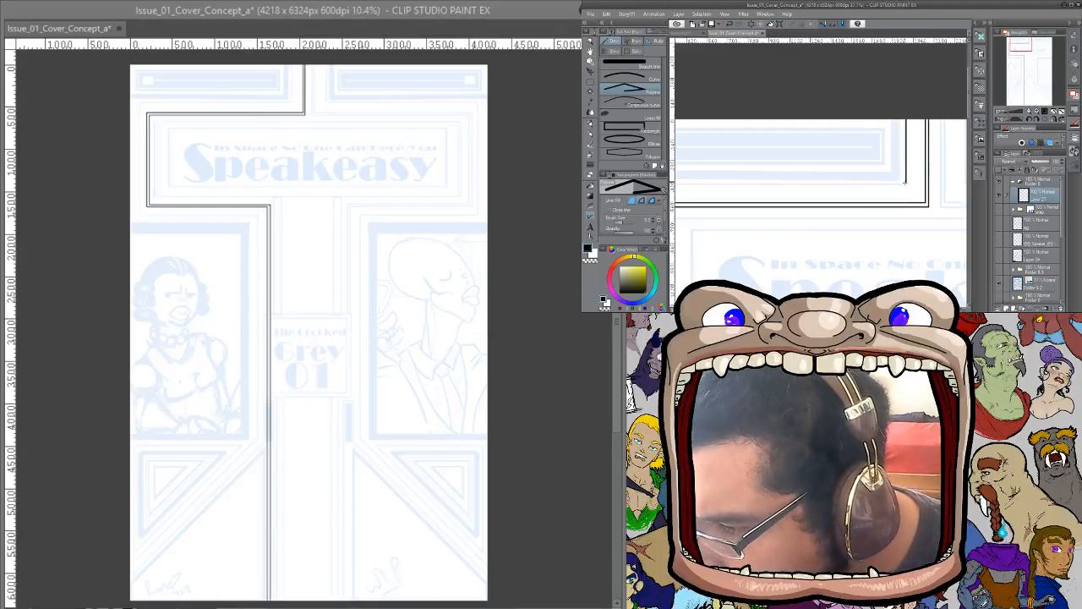
pyautogui.click(904, 184)
pyautogui.moveTo(818, 169); pyautogui.dragTo(917, 169)
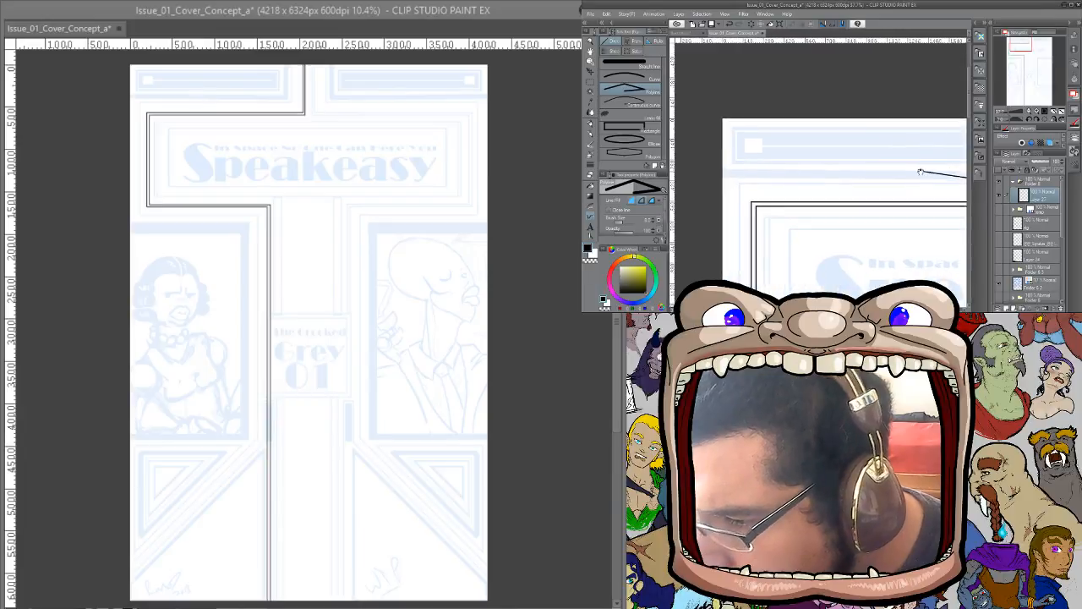
pyautogui.click(739, 183)
# Continue the polyline down beside the title banner and across to the corner above the woman's portrait
pyautogui.moveTo(796, 239); pyautogui.dragTo(828, 90)
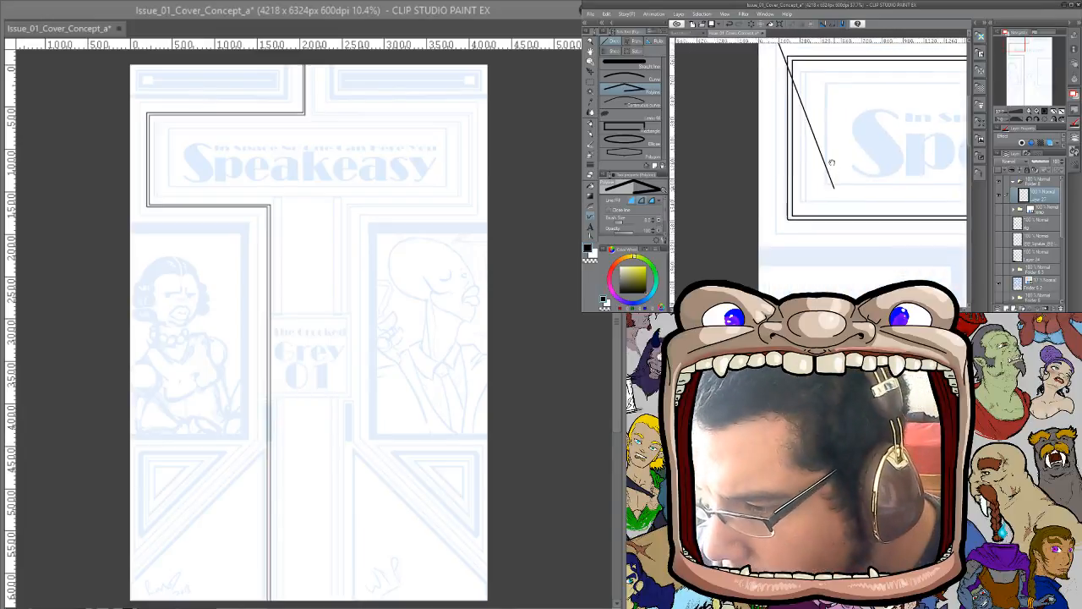
pyautogui.moveTo(831, 165); pyautogui.dragTo(831, 140)
pyautogui.click(775, 204)
pyautogui.moveTo(930, 145); pyautogui.dragTo(817, 148)
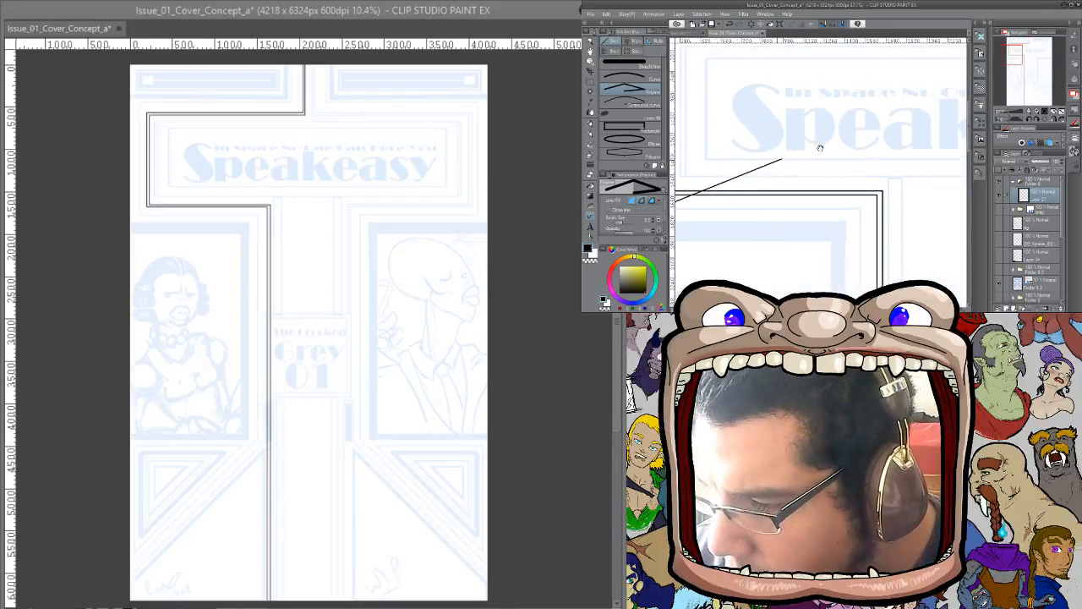
pyautogui.moveTo(878, 169); pyautogui.dragTo(874, 133)
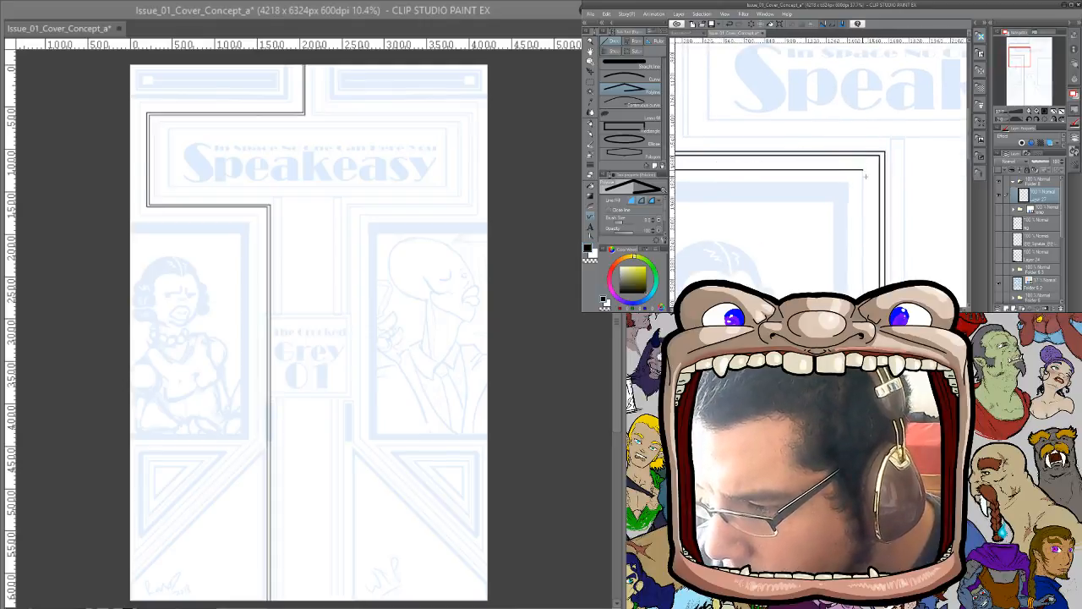
pyautogui.moveTo(863, 176); pyautogui.dragTo(854, 156)
pyautogui.click(855, 158)
# Finish the polyline down beside the woman's portrait and diagonally to the page edge, and remove the stray end segment
pyautogui.moveTo(812, 211); pyautogui.dragTo(896, 87)
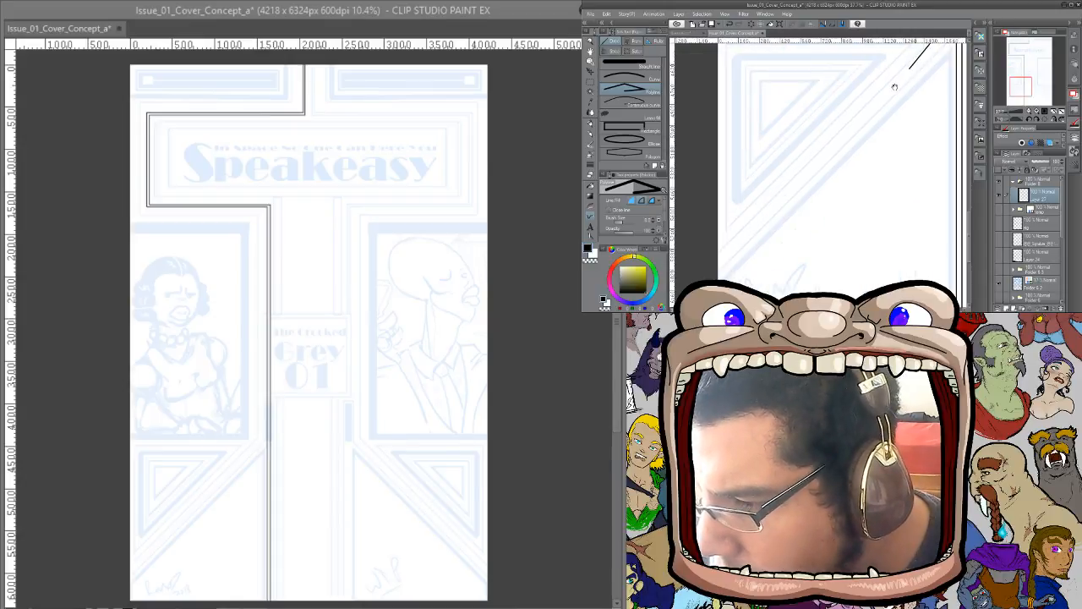
pyautogui.moveTo(822, 165); pyautogui.dragTo(733, 251)
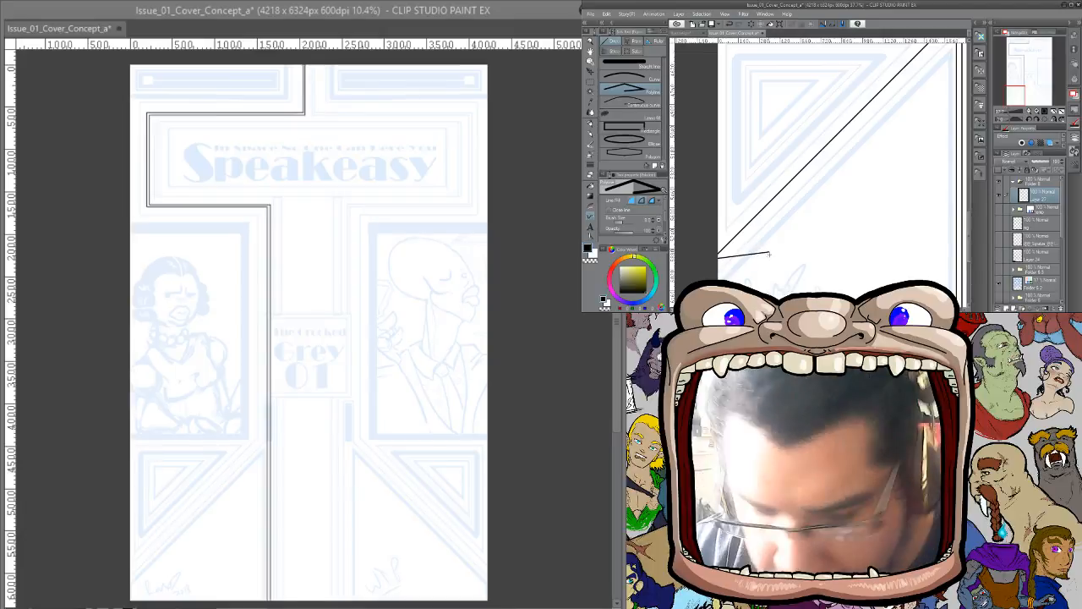
pyautogui.doubleClick(772, 262)
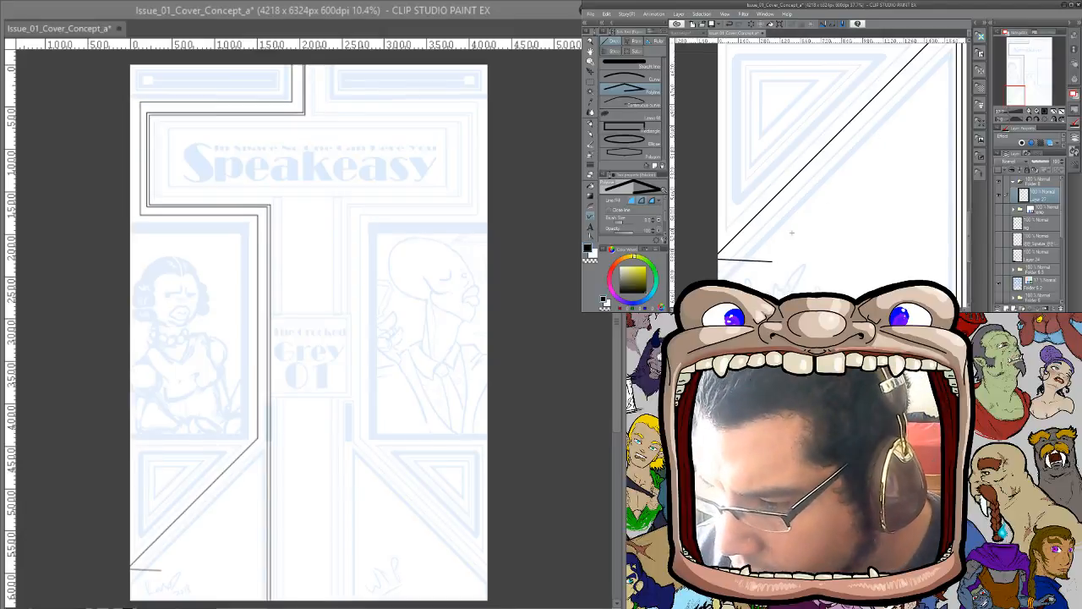
pyautogui.hotkey('ctrl', 'z')
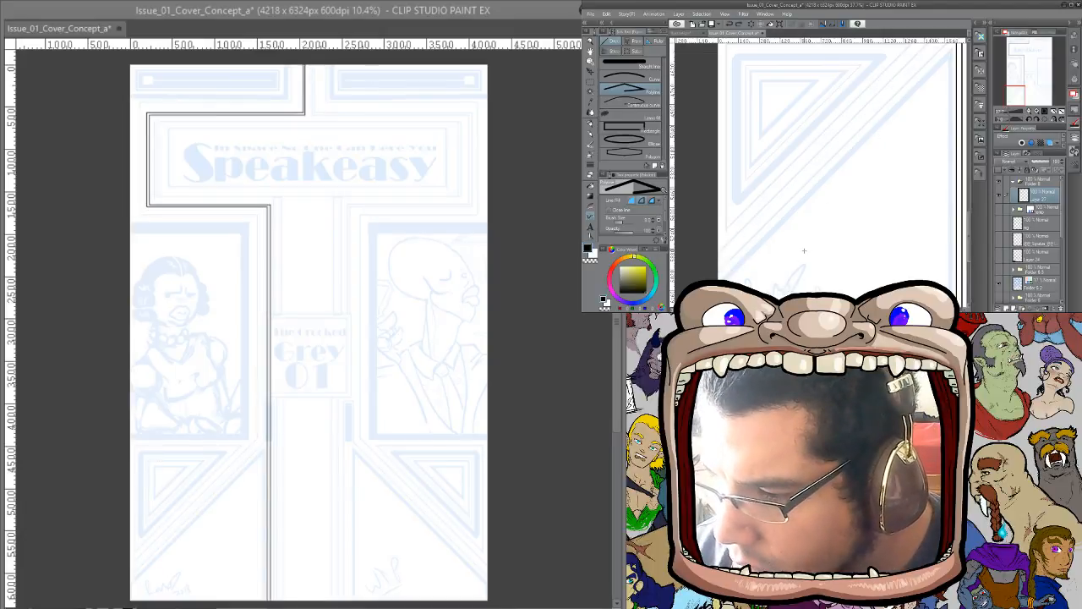
pyautogui.hotkey('ctrl', 'y')
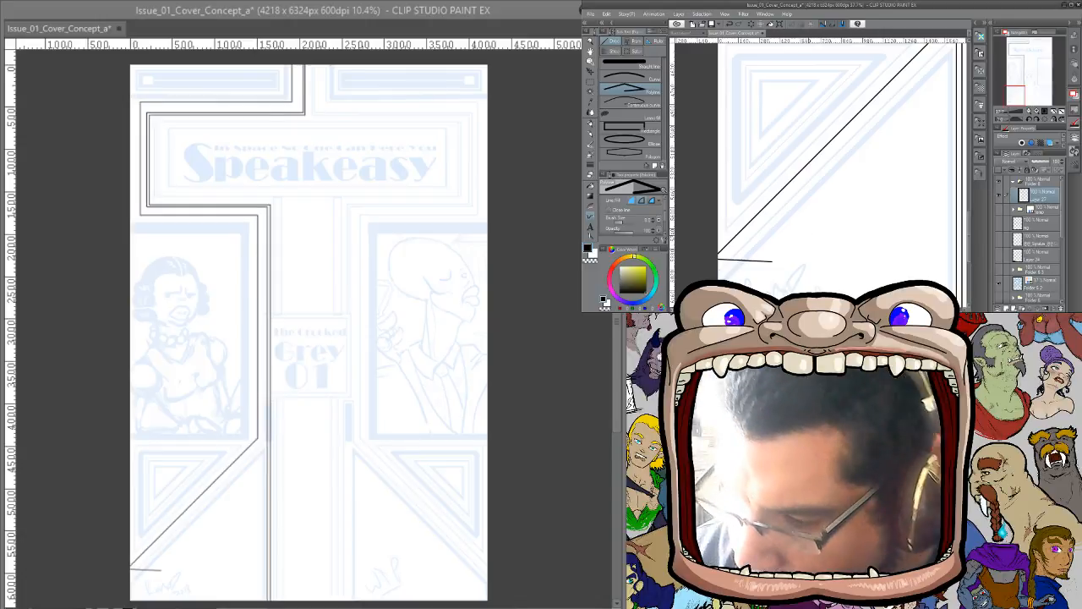
pyautogui.moveTo(772, 261); pyautogui.dragTo(717, 263)
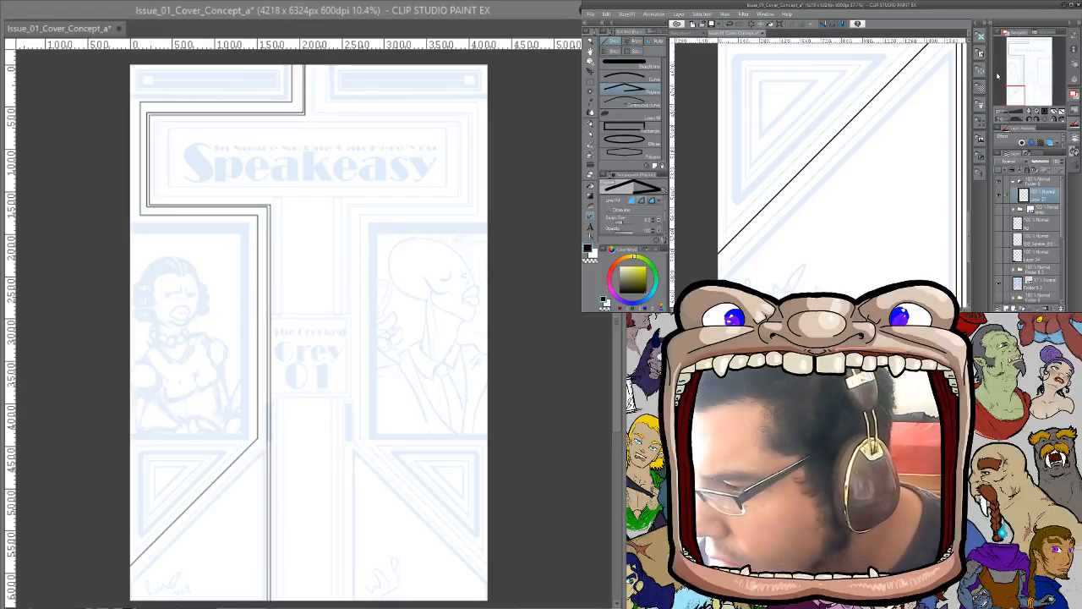
pyautogui.click(1007, 112)
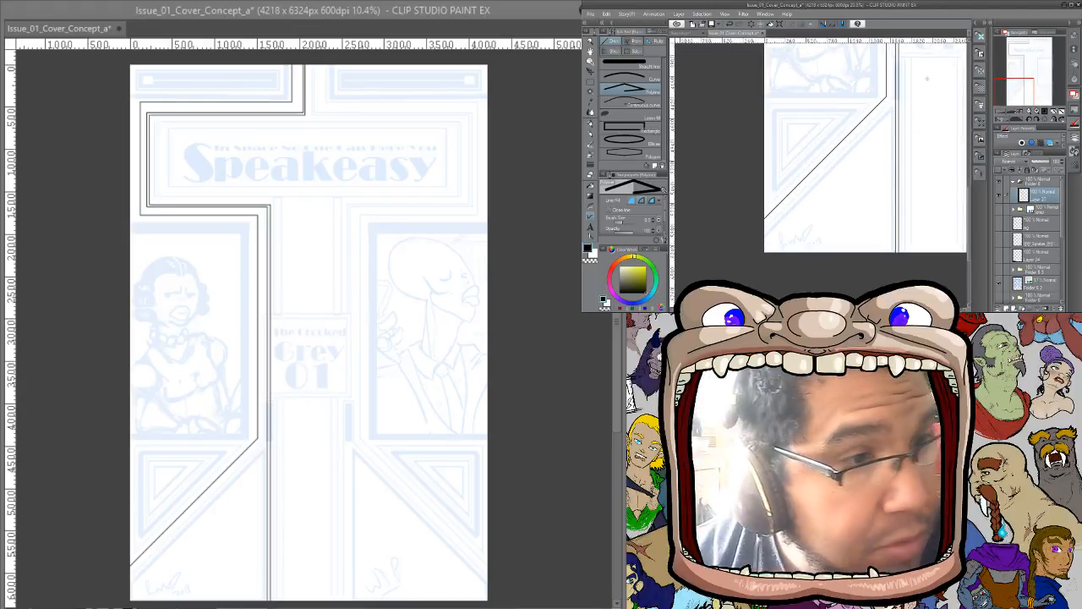
pyautogui.moveTo(1016, 79); pyautogui.dragTo(1020, 49)
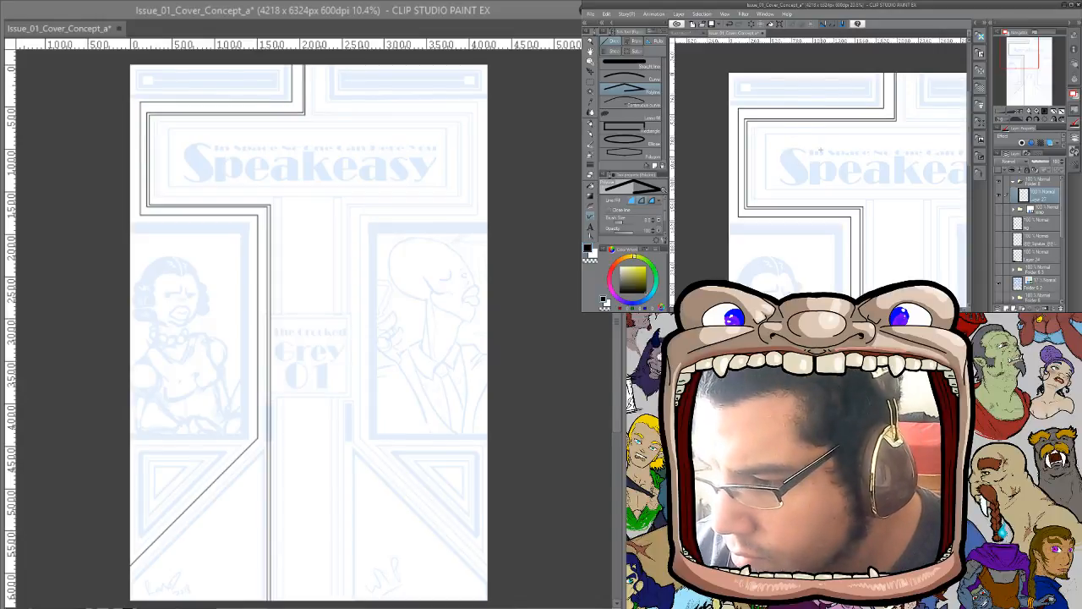
pyautogui.moveTo(1007, 113); pyautogui.dragTo(1011, 113)
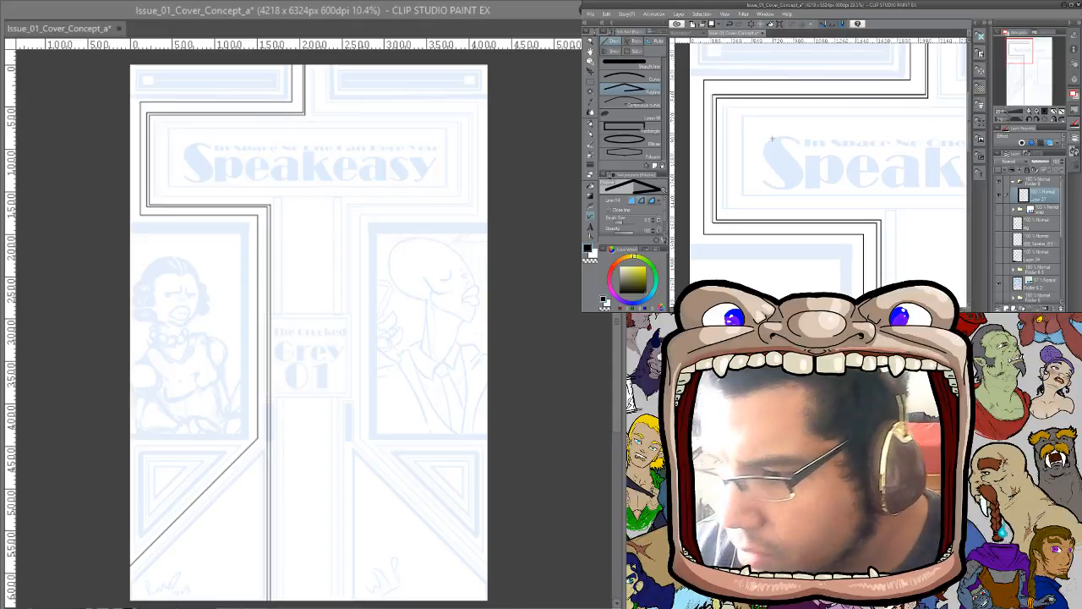
pyautogui.moveTo(886, 135); pyautogui.dragTo(790, 110)
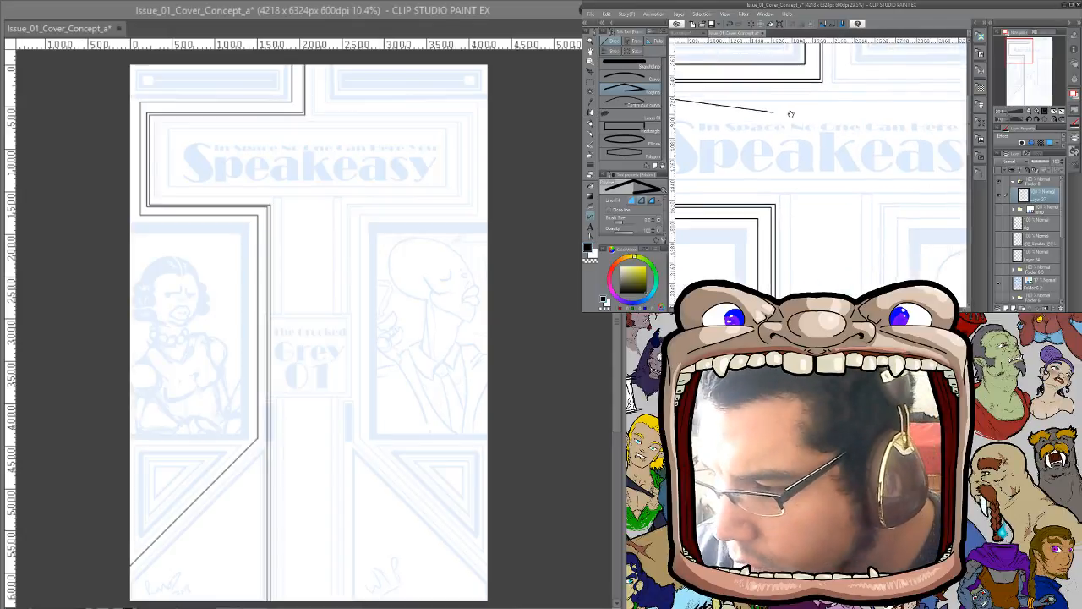
pyautogui.moveTo(951, 111); pyautogui.dragTo(812, 121)
pyautogui.moveTo(896, 93); pyautogui.dragTo(899, 192)
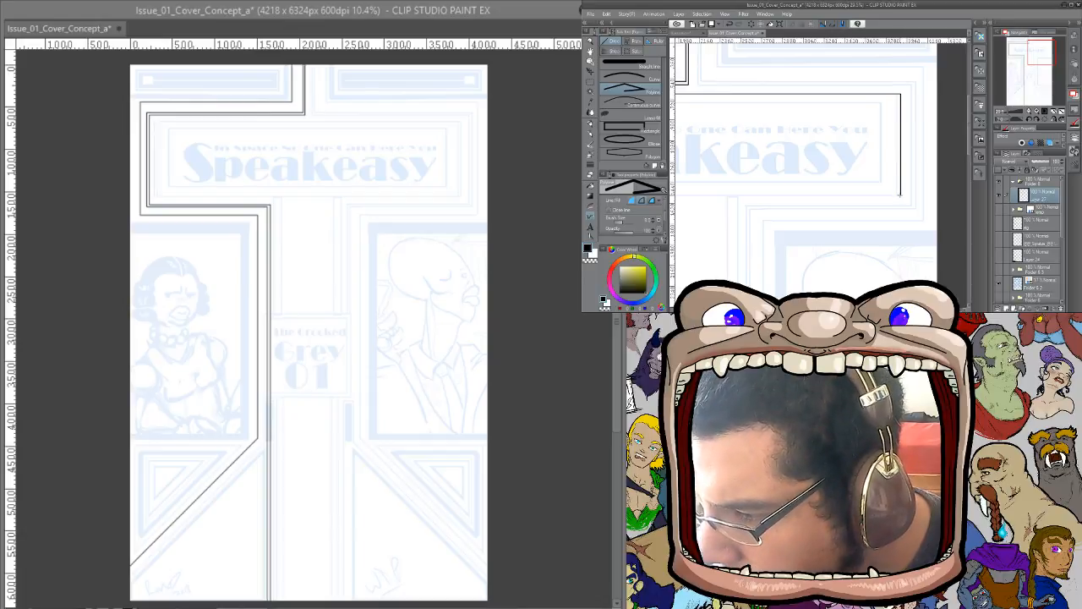
pyautogui.click(900, 193)
pyautogui.moveTo(831, 186); pyautogui.dragTo(921, 184)
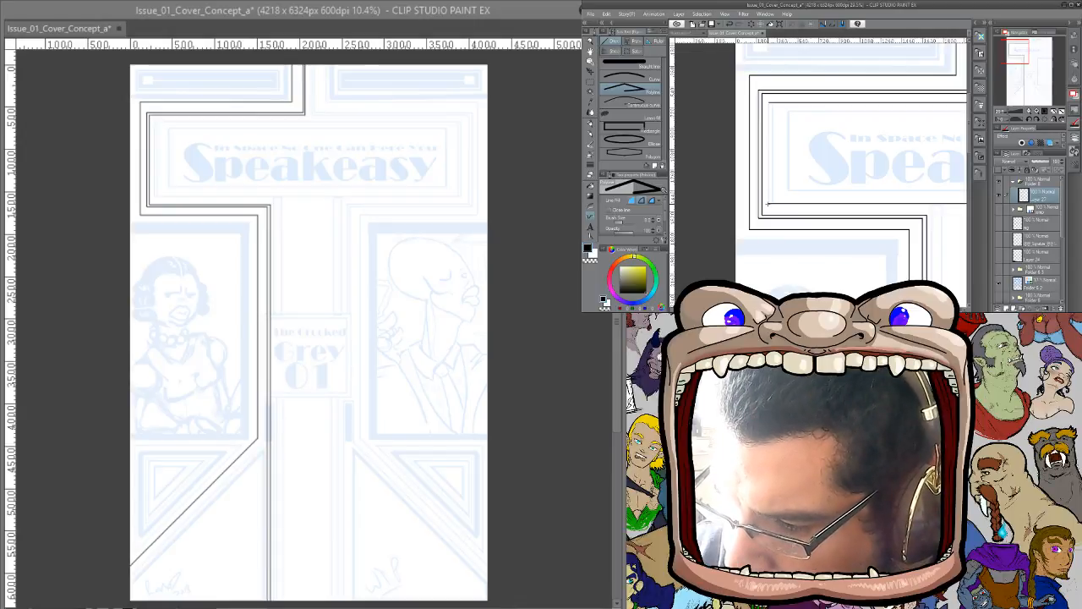
pyautogui.moveTo(768, 203); pyautogui.dragTo(767, 102)
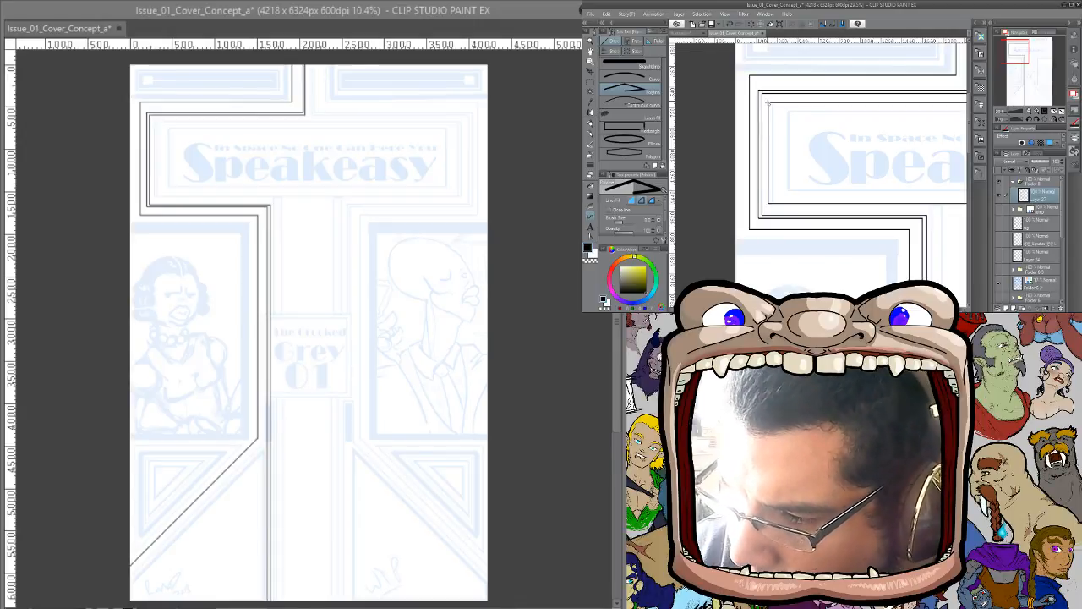
pyautogui.click(769, 103)
pyautogui.hotkey('ctrl', 'z')
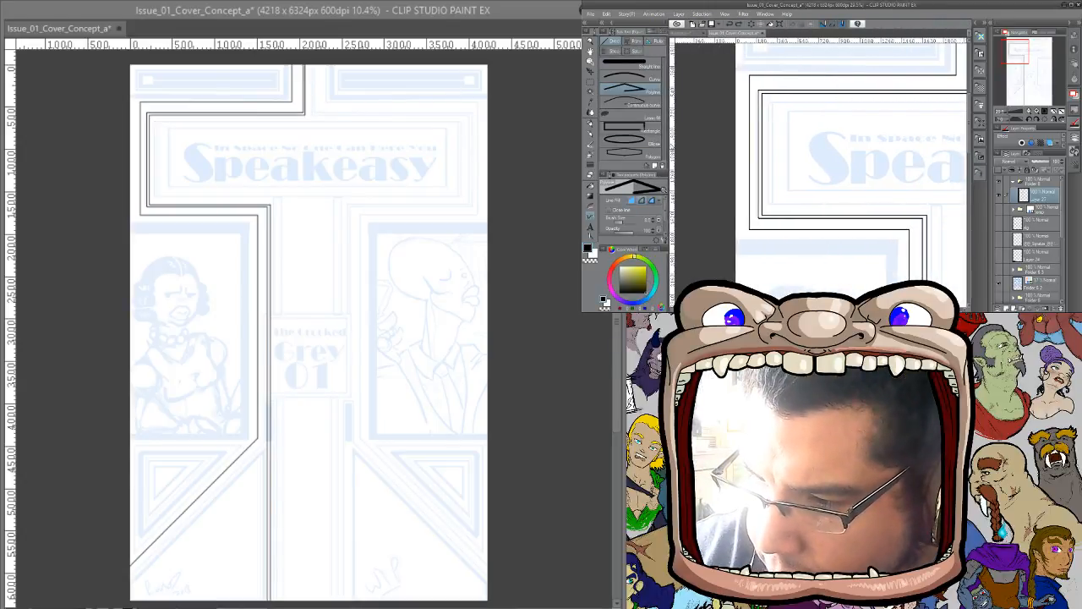
# Place a vertical guide on the title frame's left edge and trace a closed rectangular polyline around the Speakeasy title
pyautogui.moveTo(668, 146); pyautogui.dragTo(778, 138)
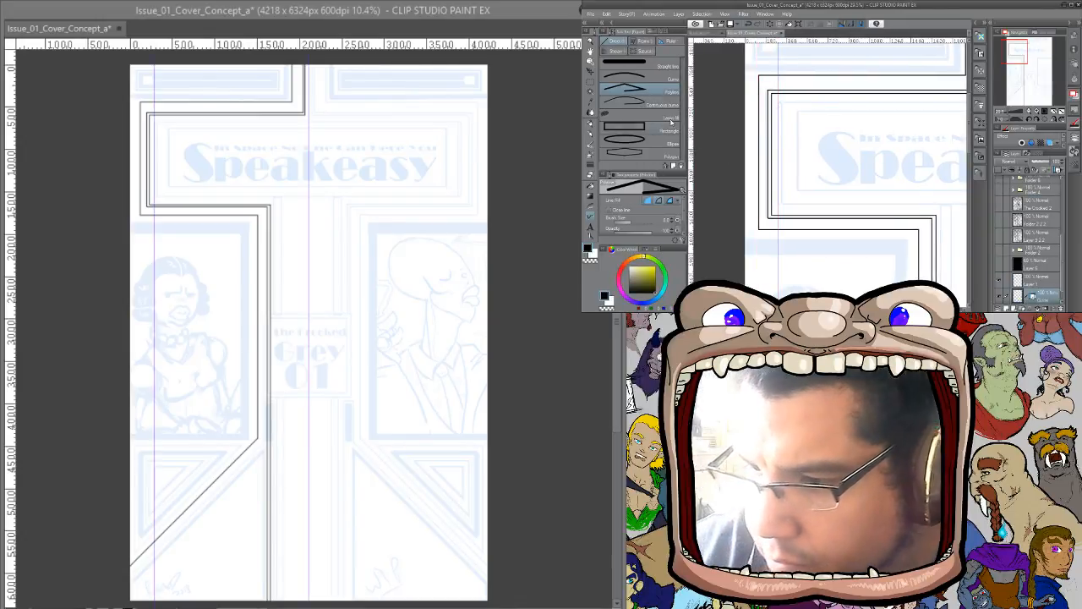
pyautogui.click(779, 102)
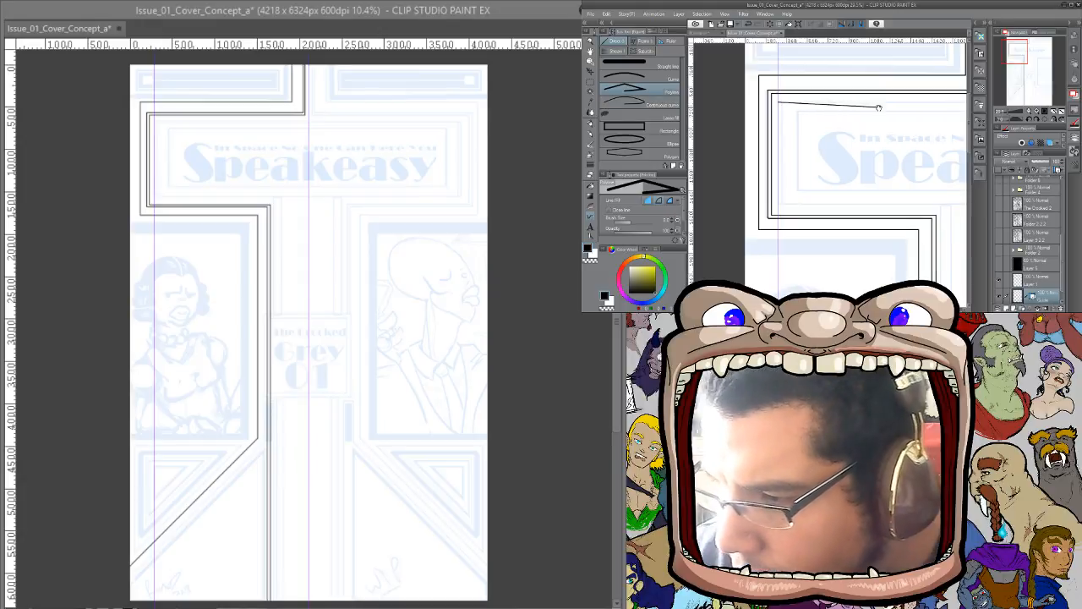
pyautogui.moveTo(951, 102); pyautogui.dragTo(695, 87)
pyautogui.moveTo(854, 95); pyautogui.dragTo(880, 85)
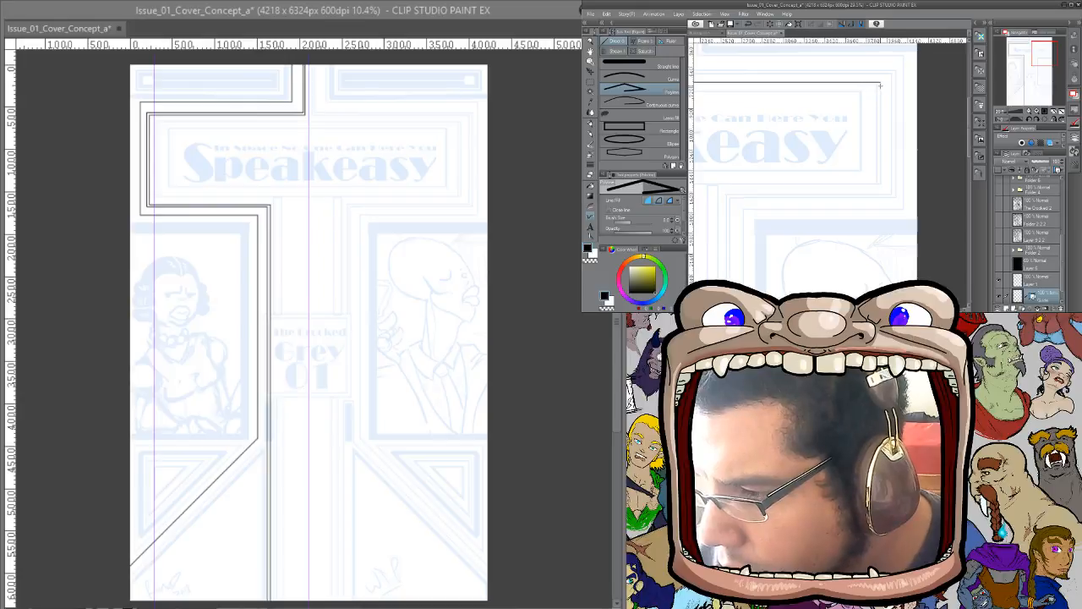
pyautogui.click(881, 85)
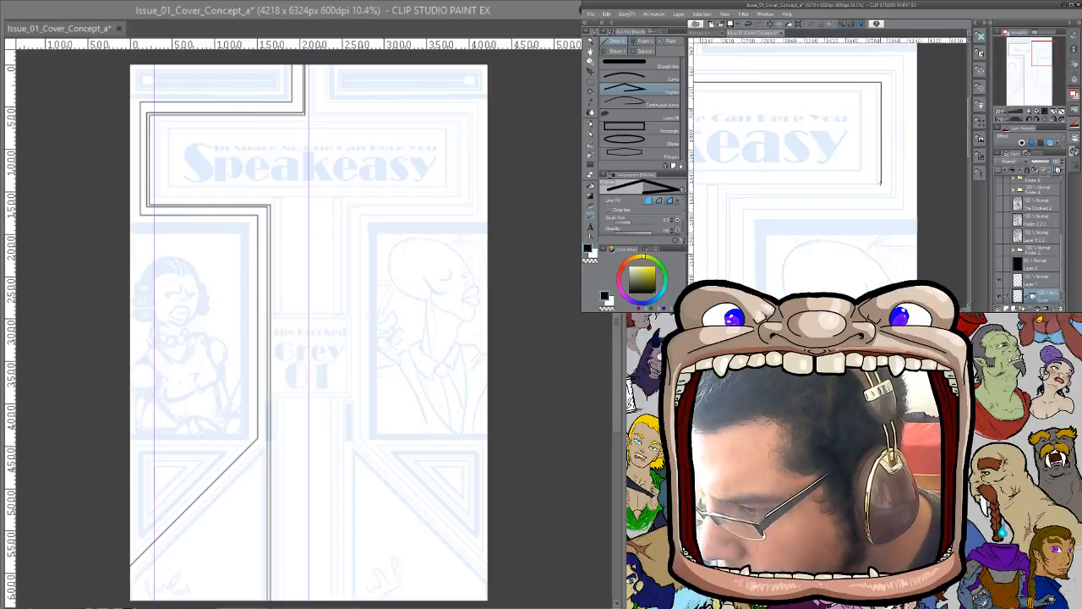
pyautogui.click(880, 182)
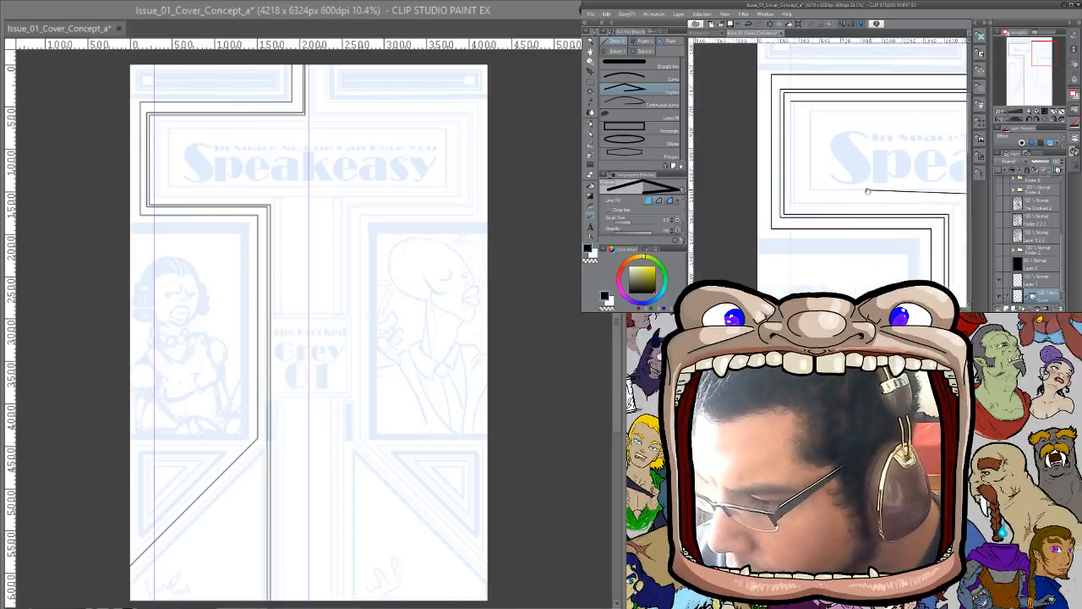
pyautogui.click(792, 202)
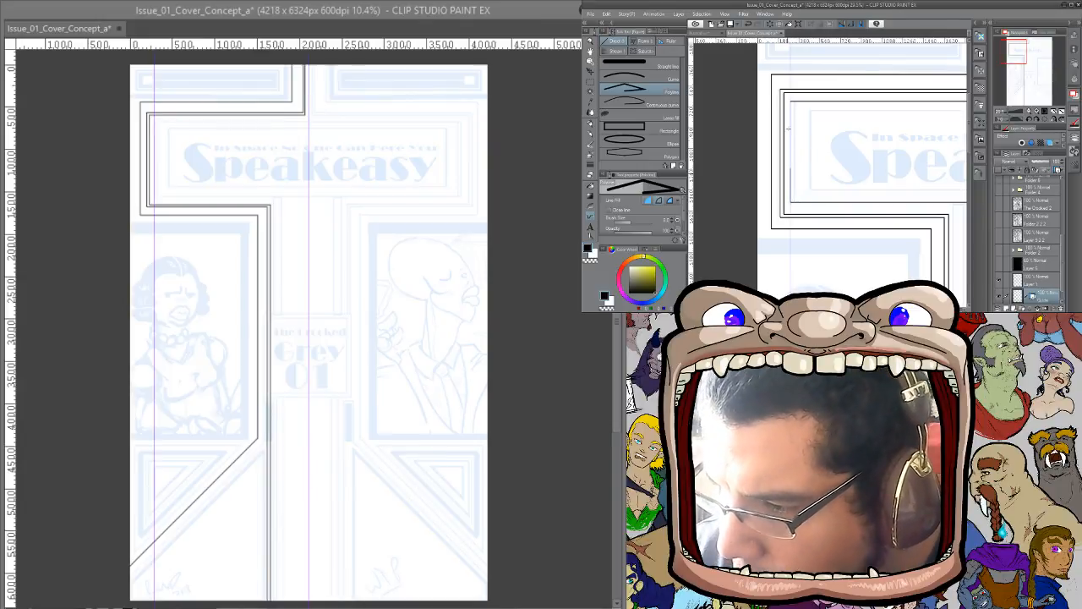
pyautogui.click(791, 102)
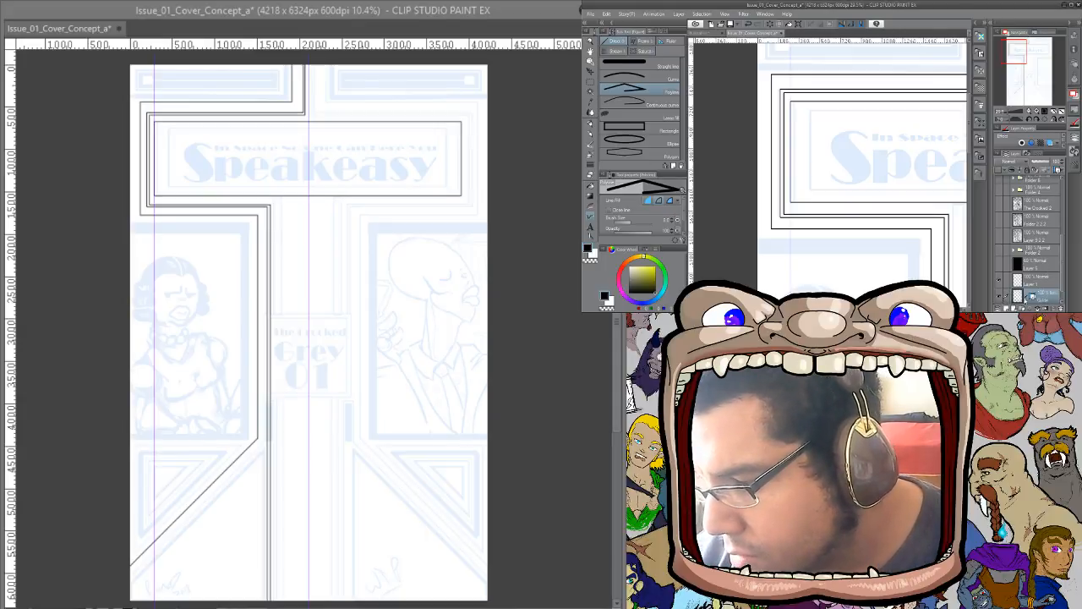
# Load the title rectangle as a selection, delete the guide layer holding it, and reactivate the inked frame-line layer
pyautogui.keyDown('ctrl'); pyautogui.click(1018, 295); pyautogui.keyUp('ctrl')
pyautogui.click(1060, 307)
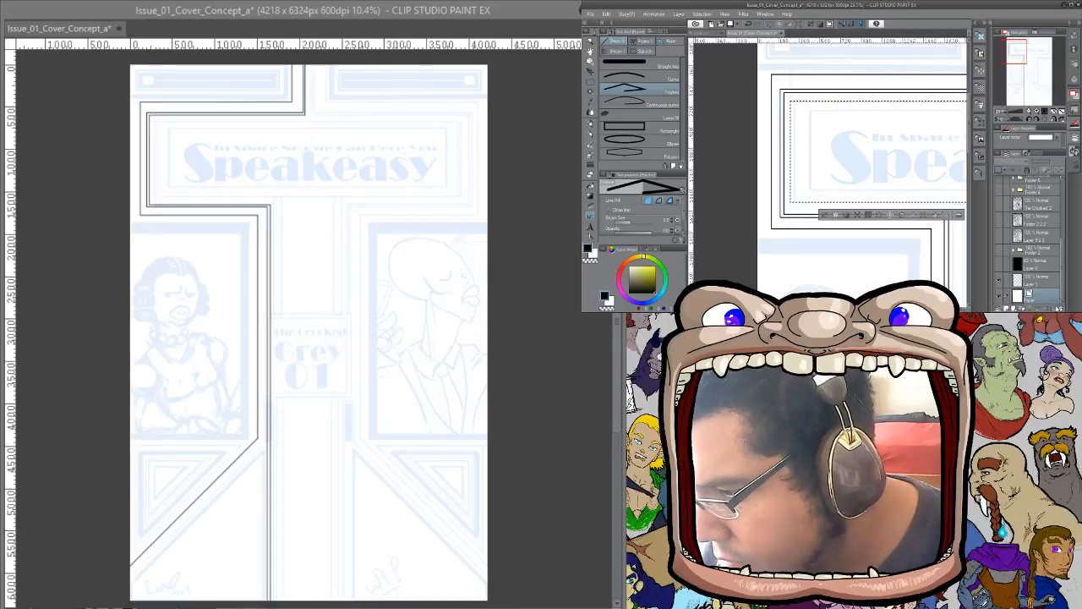
pyautogui.moveTo(1062, 259); pyautogui.dragTo(1062, 198)
pyautogui.click(1039, 195)
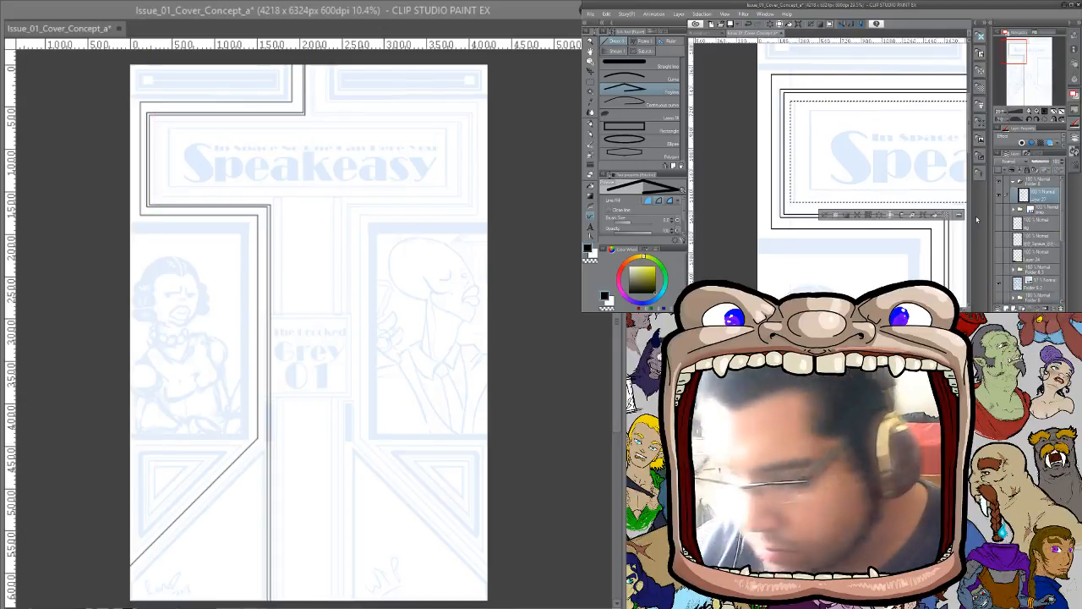
# Outline the title rectangle selection in black on the frame-line layer and clear the selection
pyautogui.hotkey('alt', 'Delete')
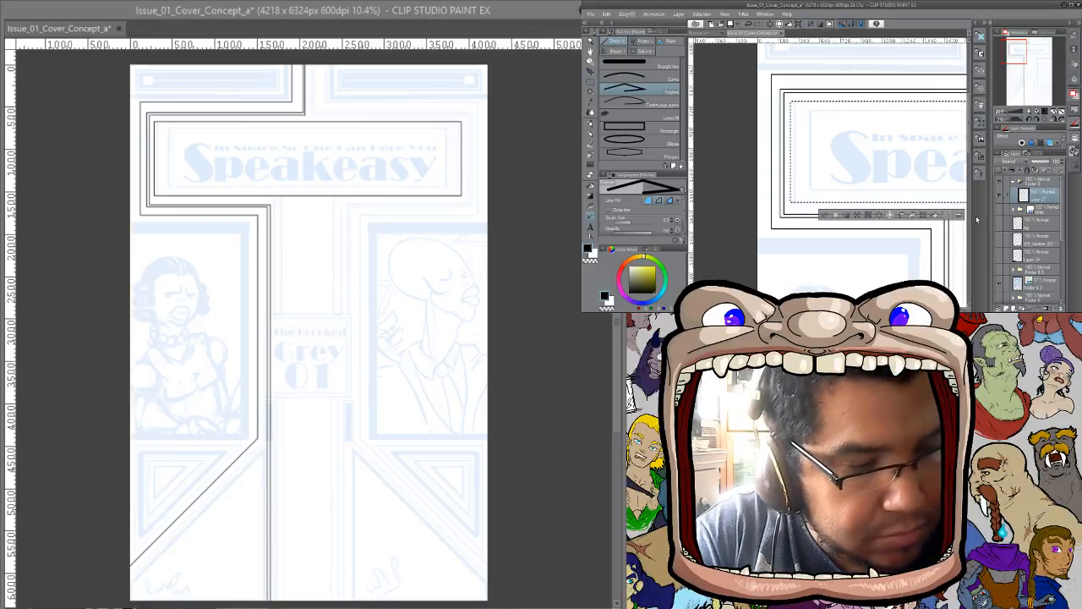
pyautogui.hotkey('ctrl', 'd')
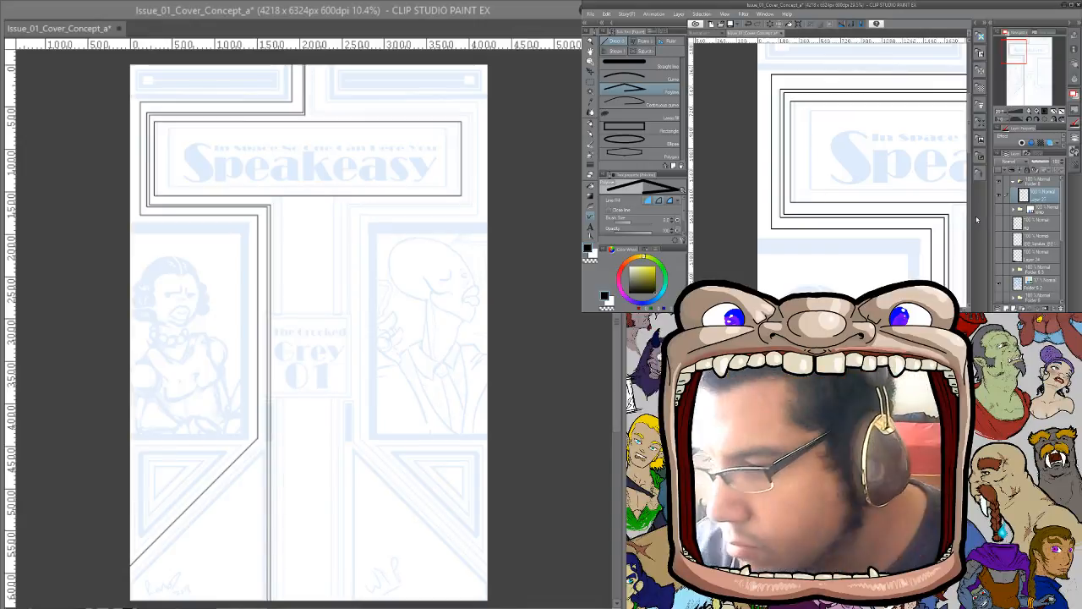
pyautogui.moveTo(694, 138); pyautogui.dragTo(802, 142)
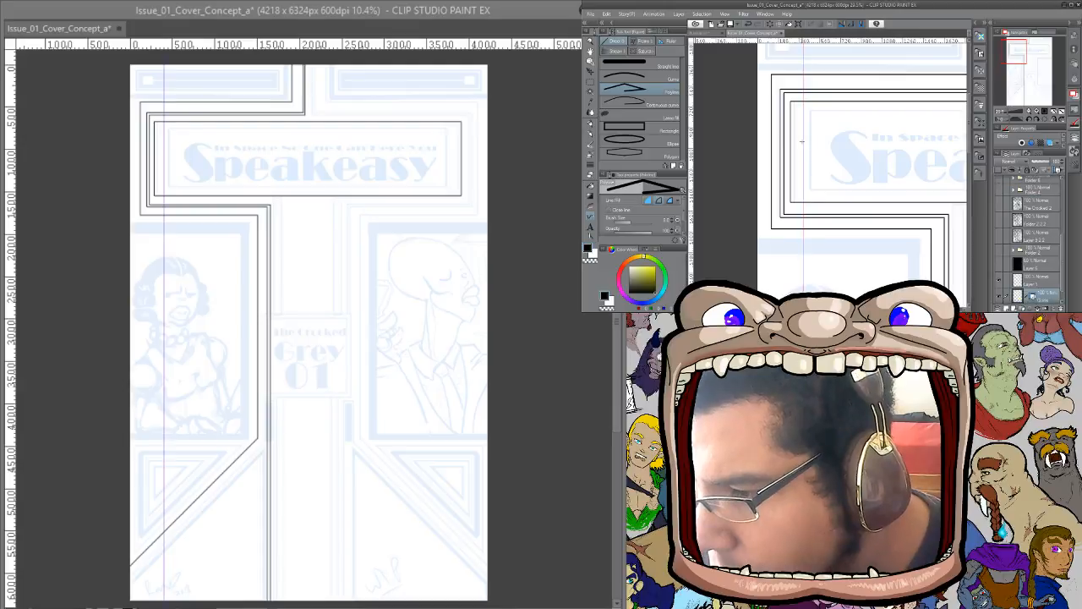
pyautogui.moveTo(861, 44); pyautogui.dragTo(828, 120)
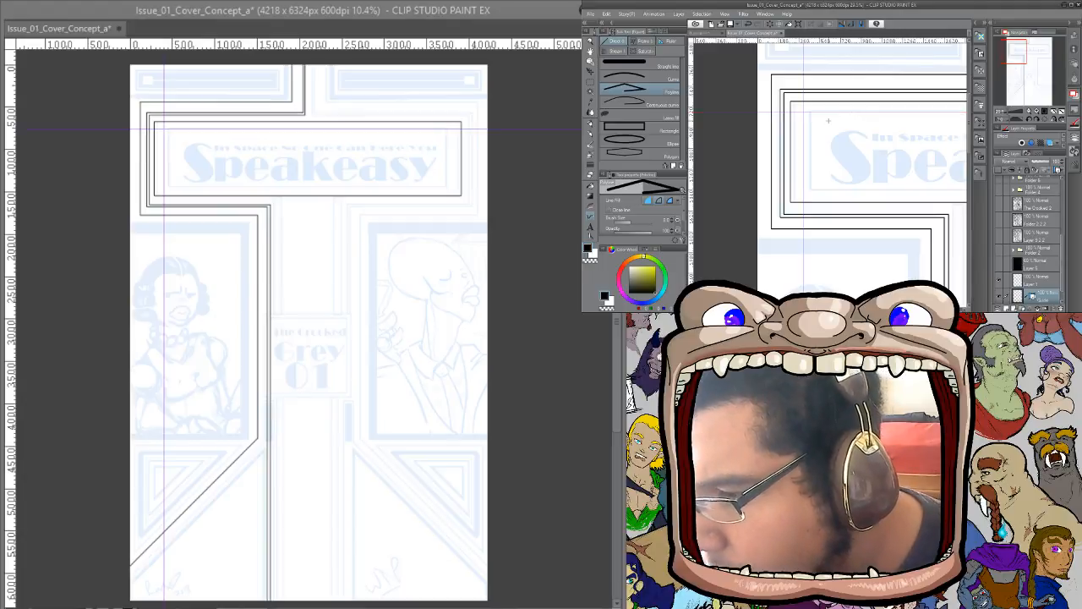
pyautogui.hotkey('ctrl', 'z')
pyautogui.hotkey('ctrl', 'z')
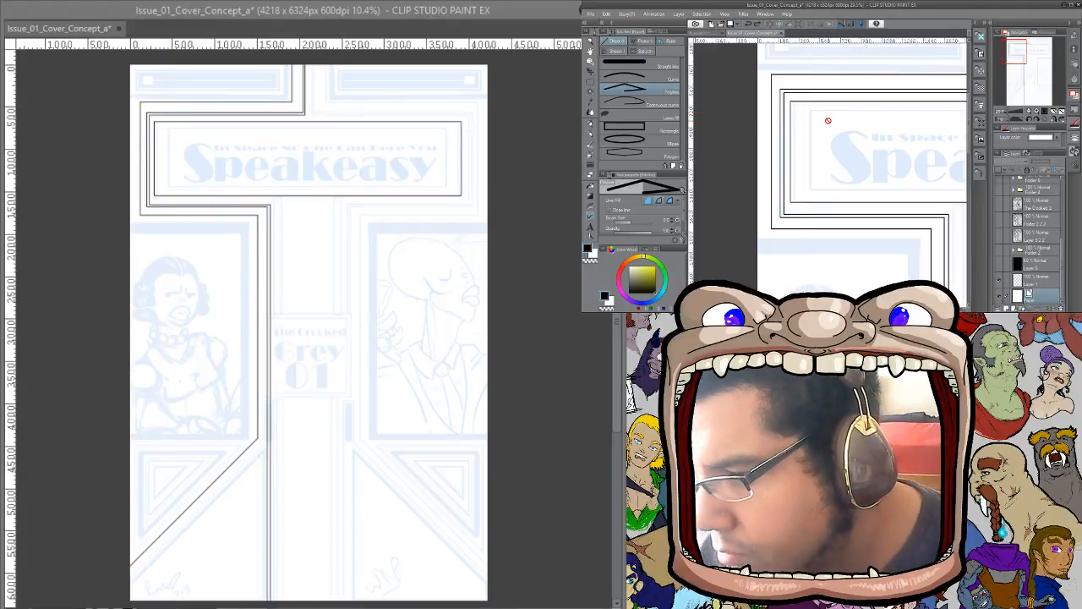
# Add a new layer above the frame-line layer and draw a small spacer square in the title rectangle's upper-left corner
pyautogui.moveTo(1064, 259); pyautogui.dragTo(1063, 199)
pyautogui.click(1041, 196)
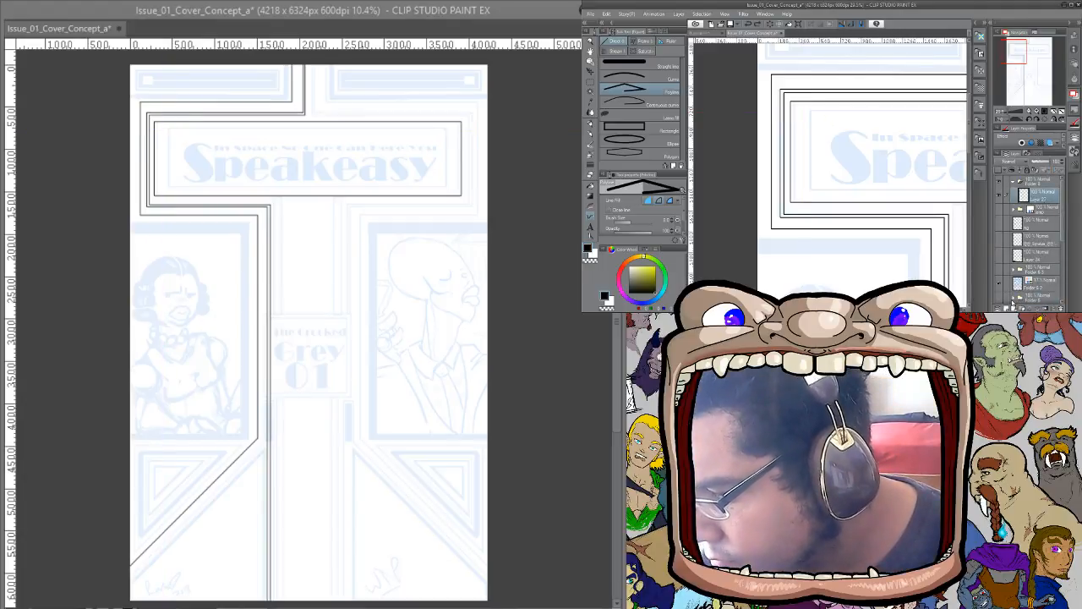
pyautogui.click(1006, 309)
pyautogui.click(638, 140)
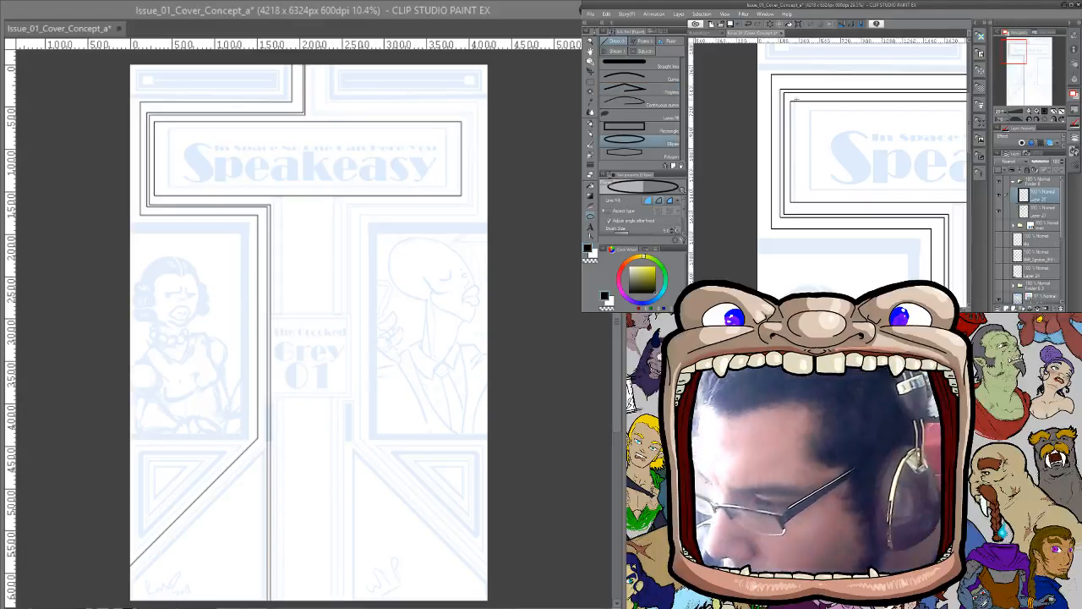
pyautogui.moveTo(790, 102)
pyautogui.mouseDown()
pyautogui.moveTo(876, 109)
pyautogui.moveTo(804, 119)
pyautogui.moveTo(832, 106)
pyautogui.mouseUp()
pyautogui.click(798, 110)
pyautogui.hotkey('ctrl', 'z')
pyautogui.click(638, 128)
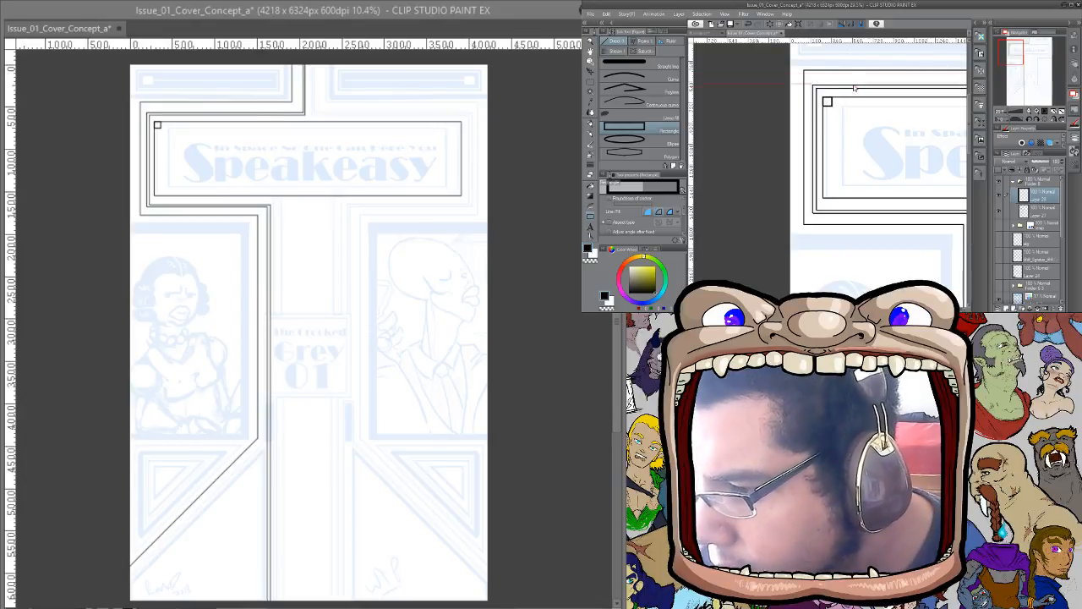
# Place a horizontal and a vertical guide along the spacer square's inner edges, and reactivate the square's layer
pyautogui.moveTo(850, 107); pyautogui.dragTo(850, 106)
pyautogui.moveTo(692, 134); pyautogui.dragTo(834, 103)
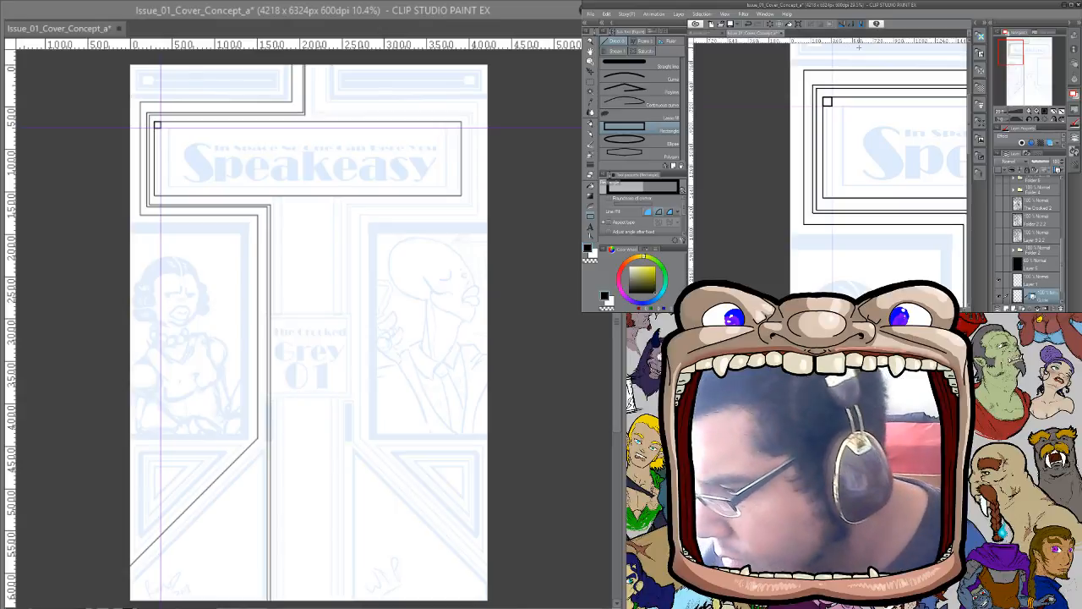
pyautogui.moveTo(1063, 241); pyautogui.dragTo(1065, 189)
pyautogui.click(1046, 195)
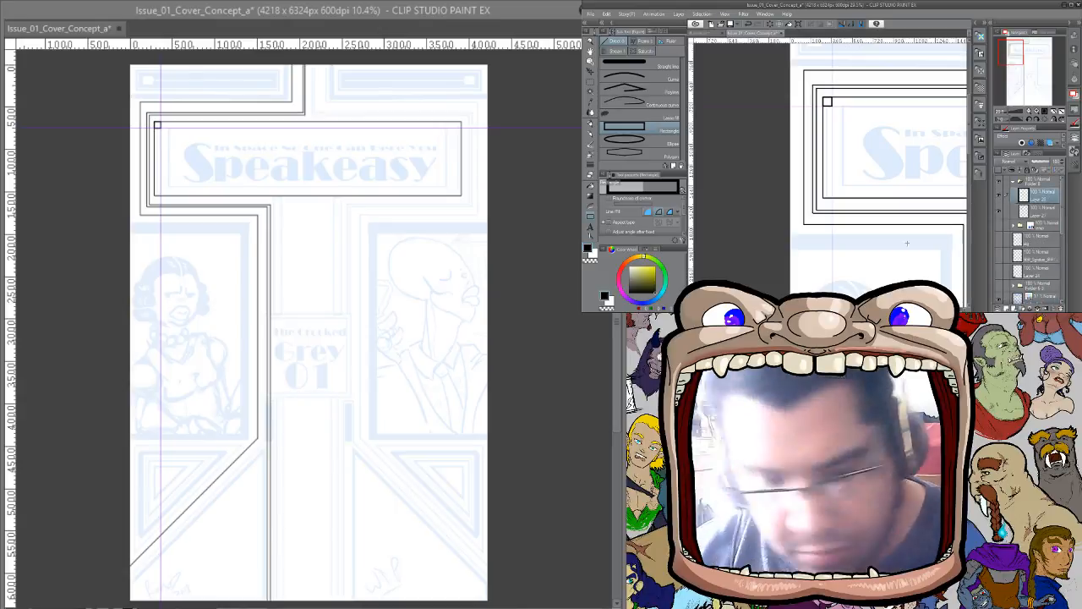
# Move the spacer square down to the title rectangle's lower-left corner and place a horizontal guide on its upper edge
pyautogui.press('k')
pyautogui.moveTo(856, 128); pyautogui.dragTo(853, 217)
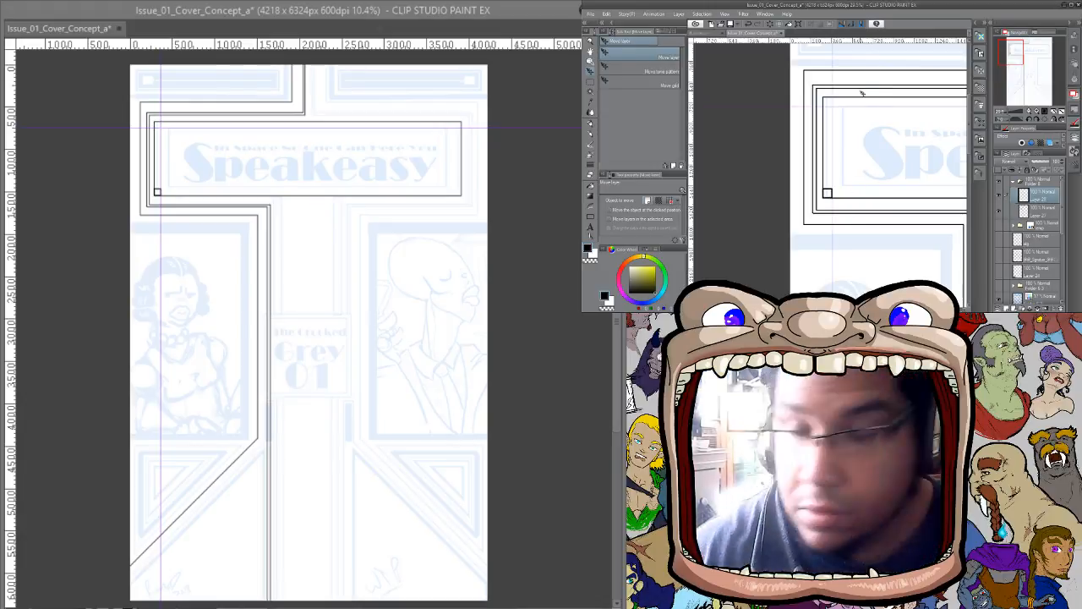
pyautogui.moveTo(859, 185); pyautogui.dragTo(859, 192)
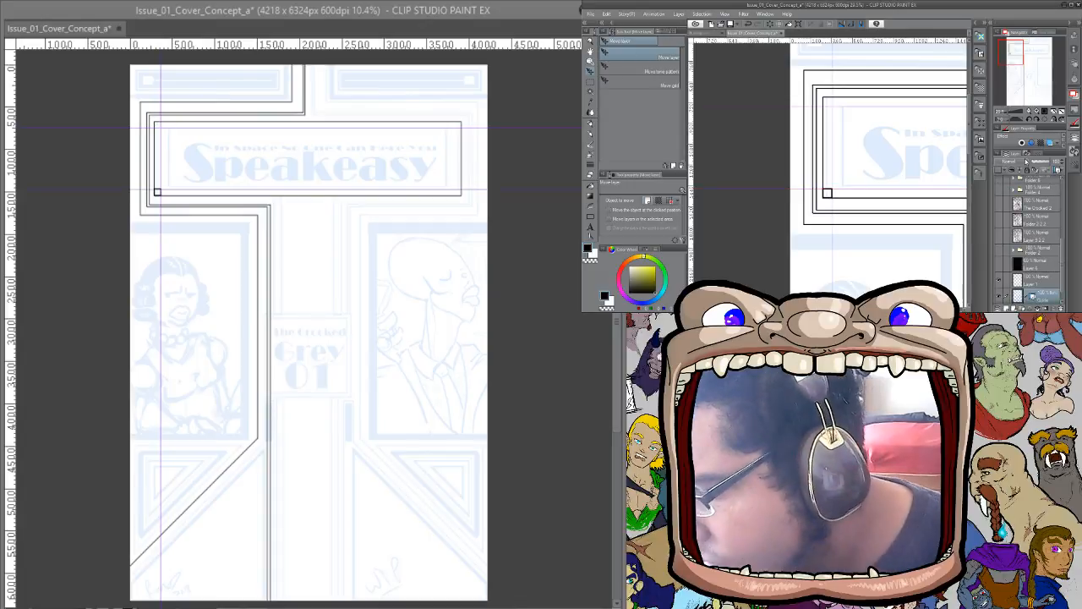
# Reactivate the spacer square's layer and delete the square from it
pyautogui.moveTo(1064, 247); pyautogui.dragTo(1063, 183)
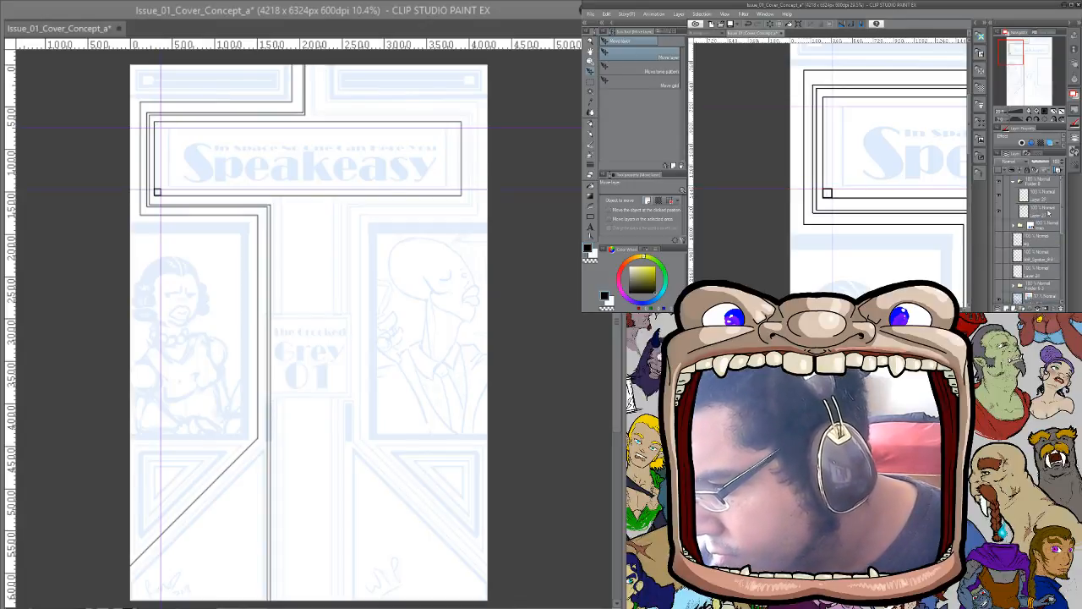
pyautogui.click(1044, 197)
pyautogui.press('Delete')
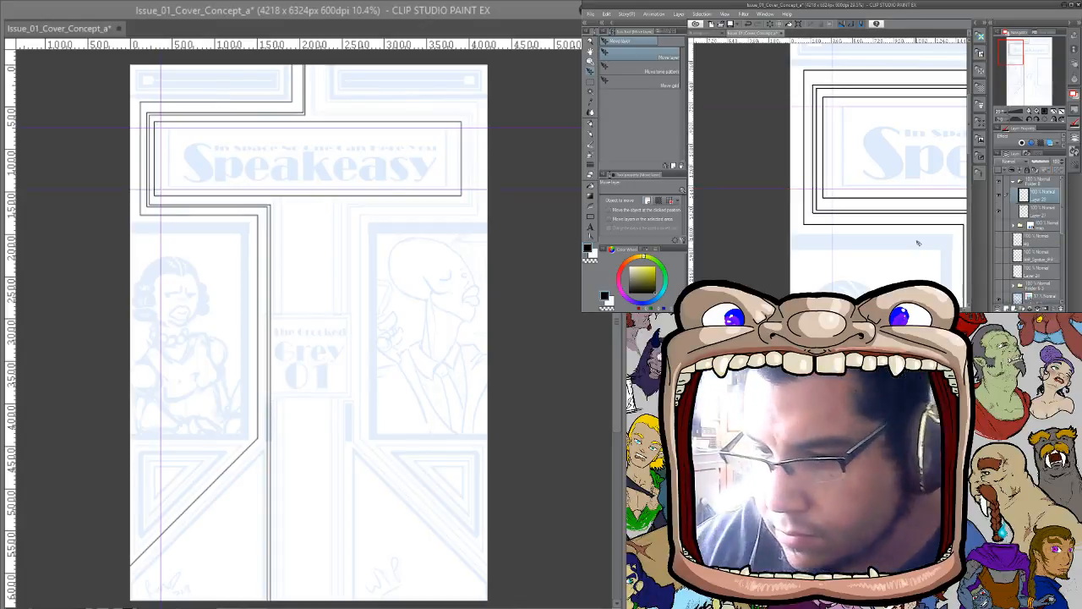
# Draw an inner rectangle along the guides inside the title frame, extending from its left side past the page centre
pyautogui.click(594, 216)
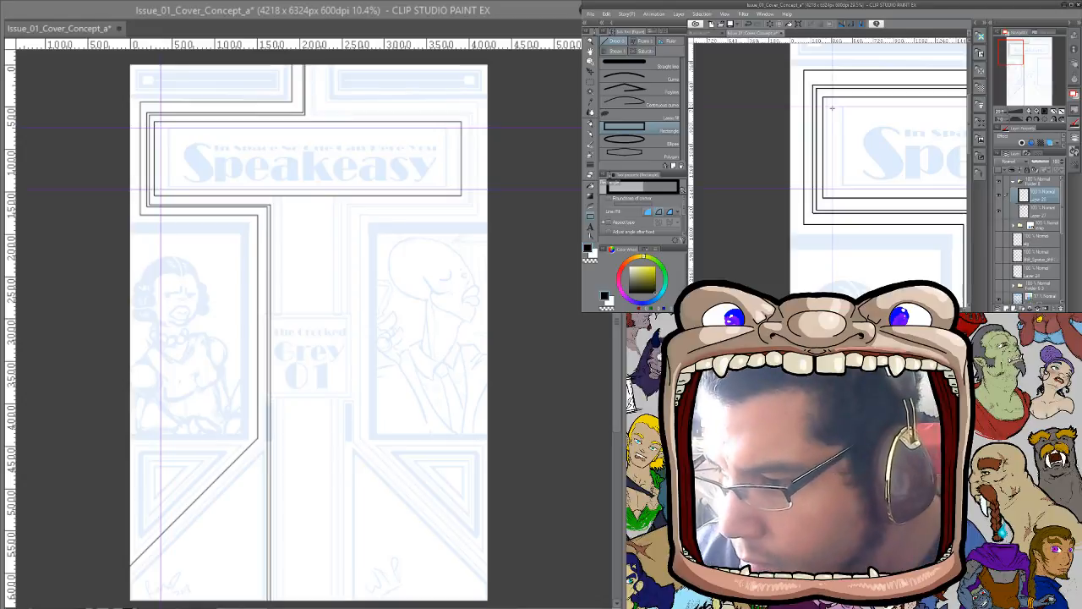
pyautogui.click(668, 93)
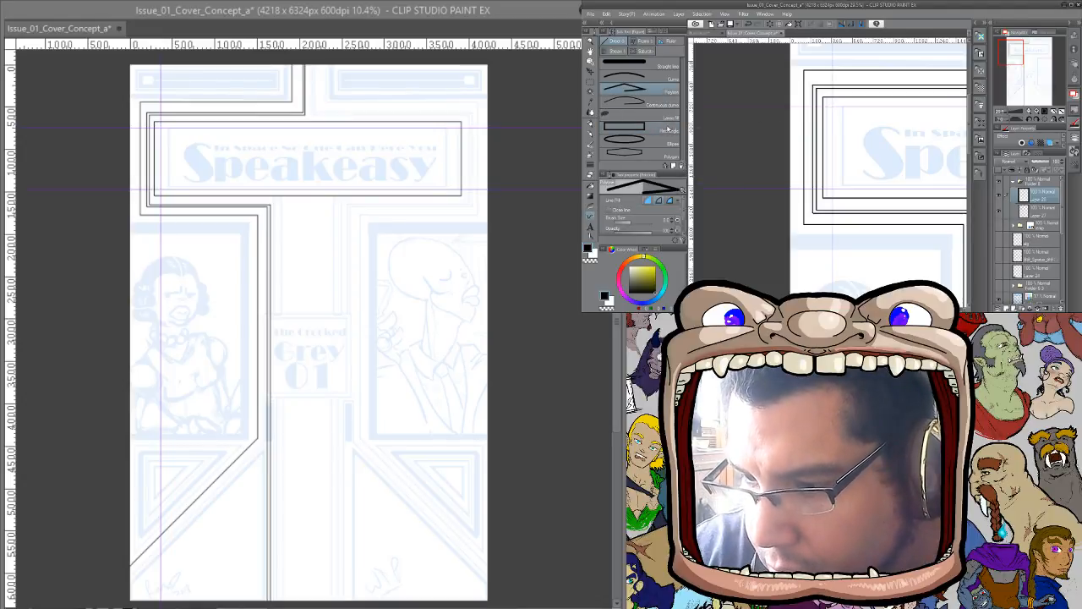
pyautogui.click(670, 128)
pyautogui.scroll(-3, 677, 213)
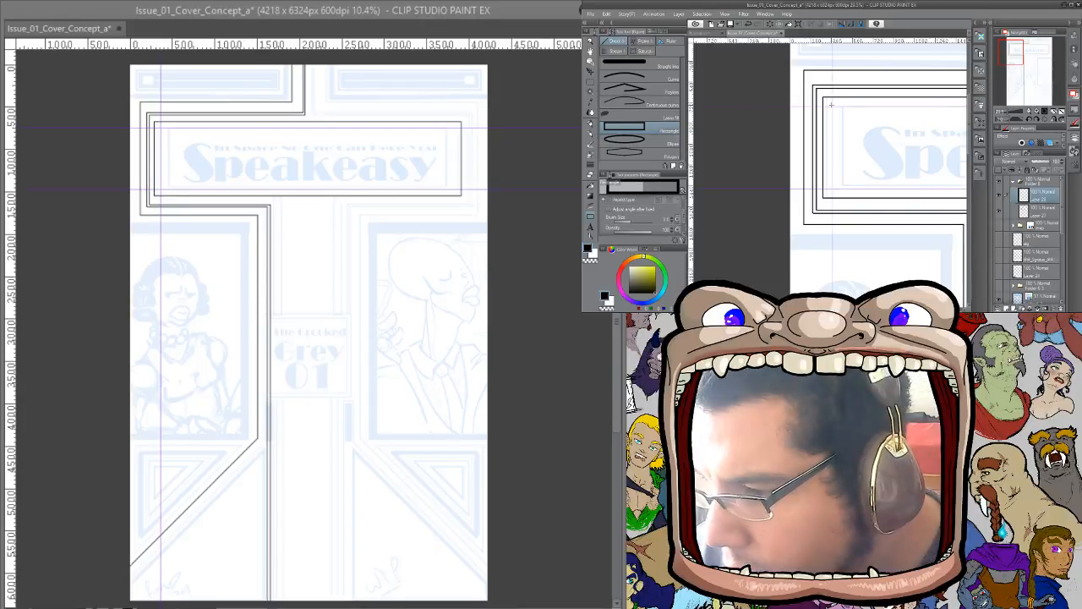
pyautogui.moveTo(874, 111); pyautogui.dragTo(858, 177)
pyautogui.hotkey('ctrl', 'z')
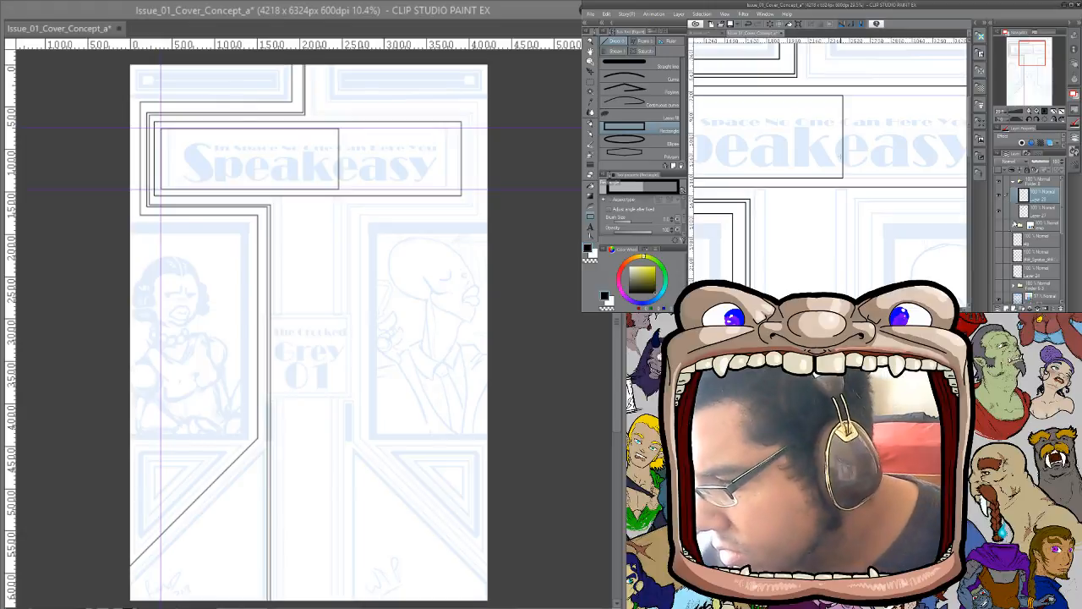
# Show the blue centre line and erase the inner rectangle's right edge beyond it
pyautogui.click(1000, 225)
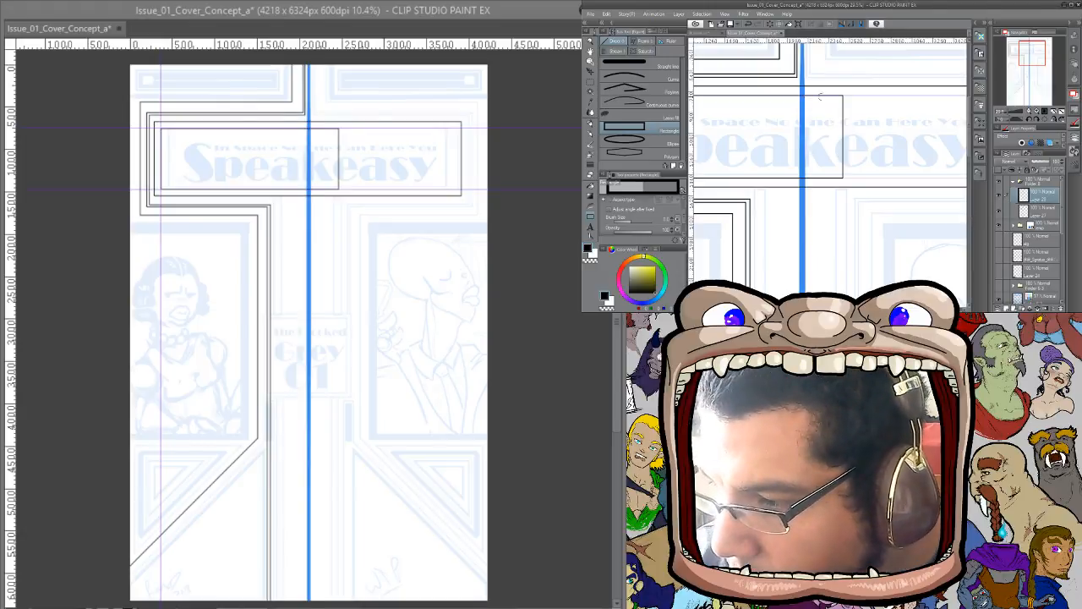
pyautogui.moveTo(820, 97)
pyautogui.mouseDown()
pyautogui.moveTo(845, 95)
pyautogui.moveTo(843, 173)
pyautogui.moveTo(820, 174)
pyautogui.moveTo(823, 137)
pyautogui.mouseUp()
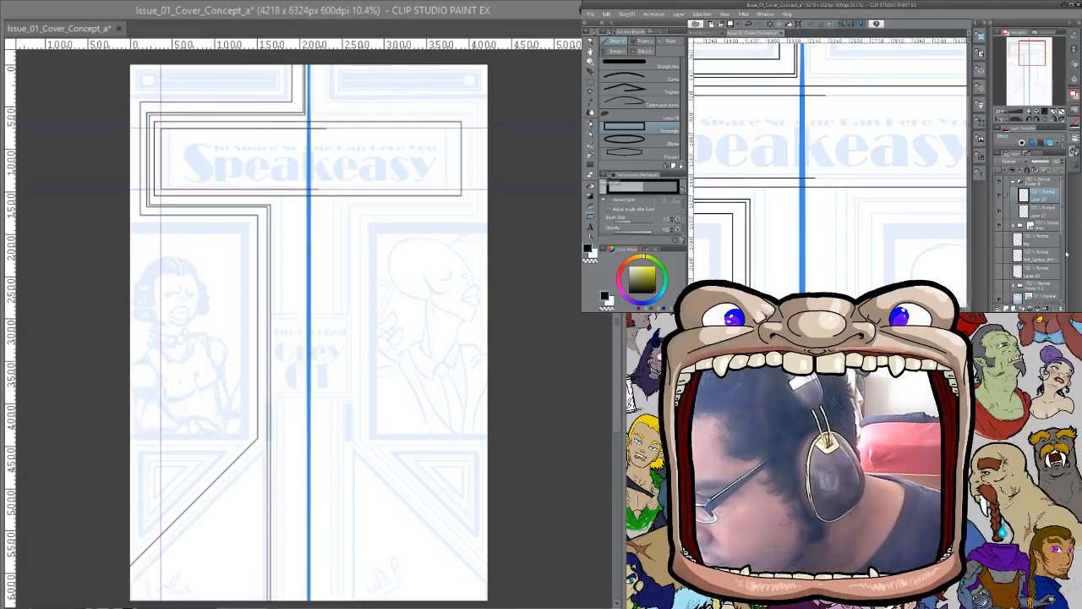
# Delete the guide layer and reactivate the layer with the inner title rectangle
pyautogui.click(1065, 264)
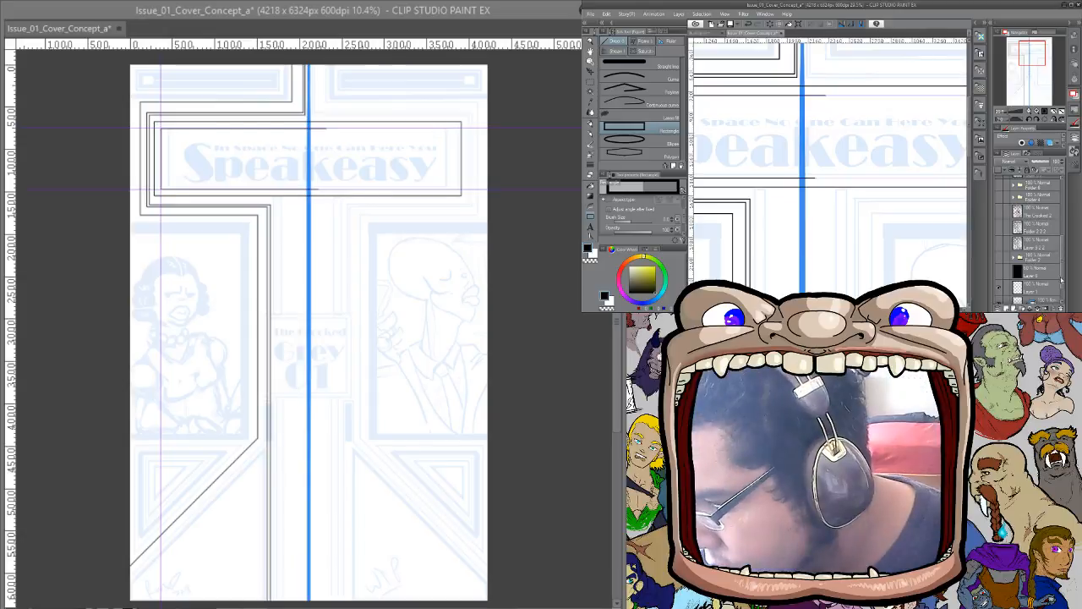
pyautogui.scroll(-2, 1061, 279)
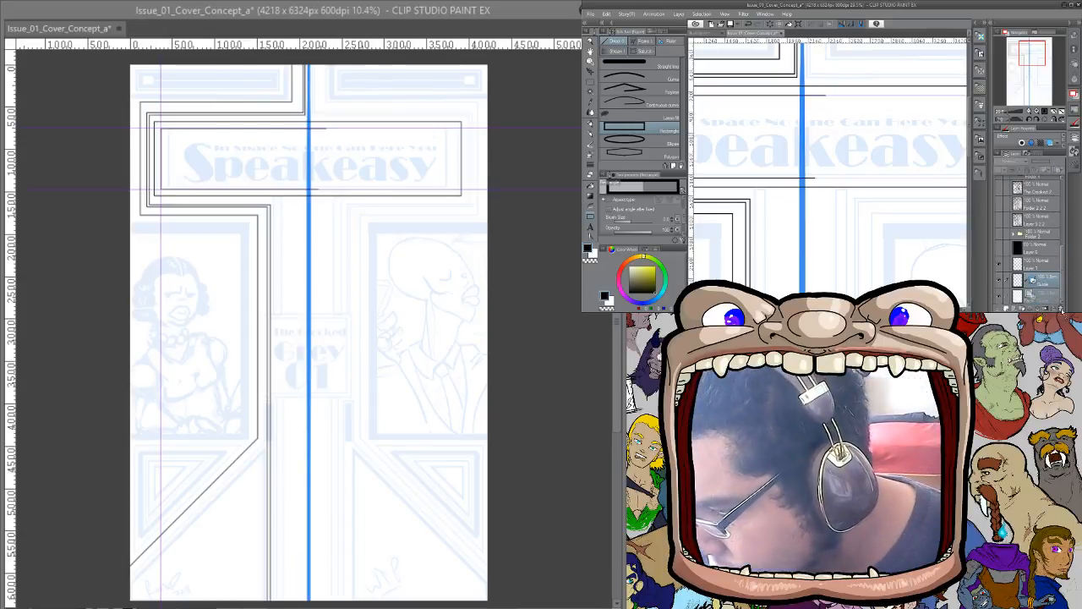
pyautogui.click(1061, 309)
pyautogui.moveTo(1064, 275); pyautogui.dragTo(1065, 217)
pyautogui.click(1039, 201)
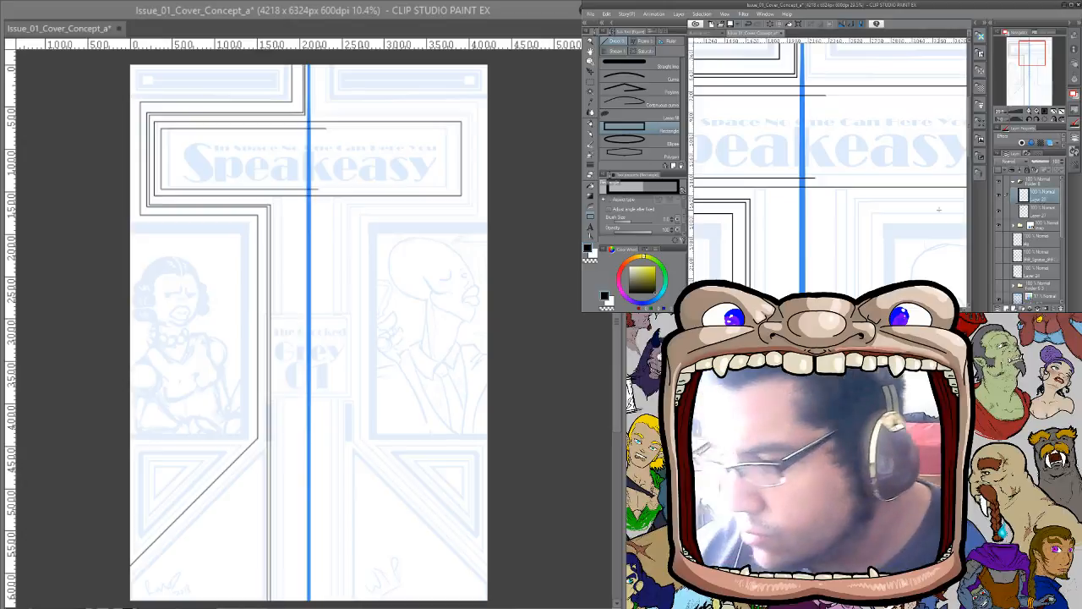
# Try a vertical polyline from the page's bottom edge up to the title frame, beside the central column's left border lines
pyautogui.hotkey('ctrl', 'space')
pyautogui.moveTo(831, 150); pyautogui.dragTo(889, 147)
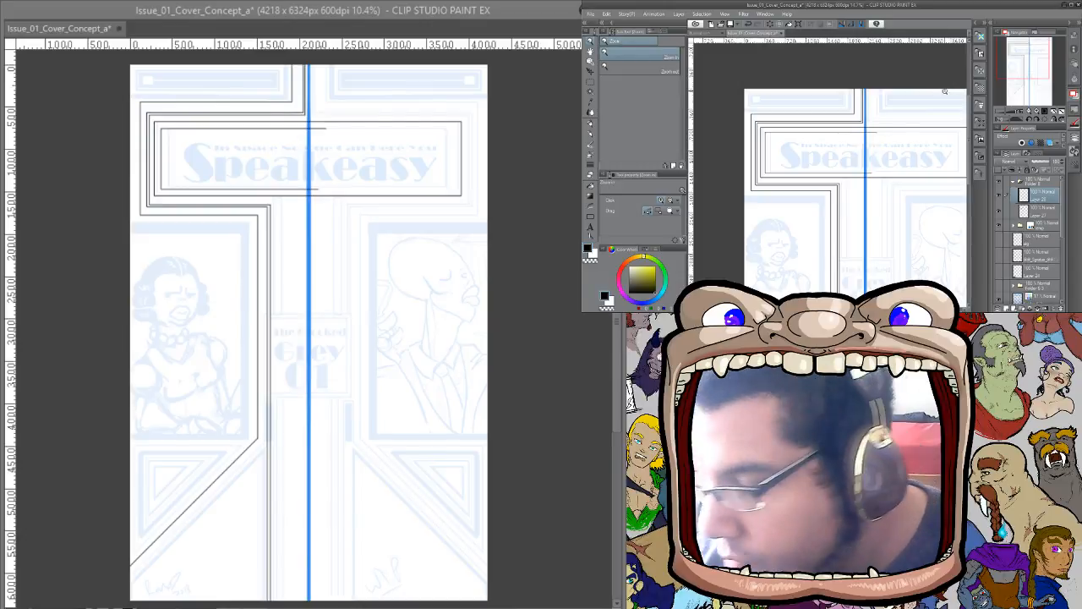
pyautogui.moveTo(1027, 67); pyautogui.dragTo(1022, 81)
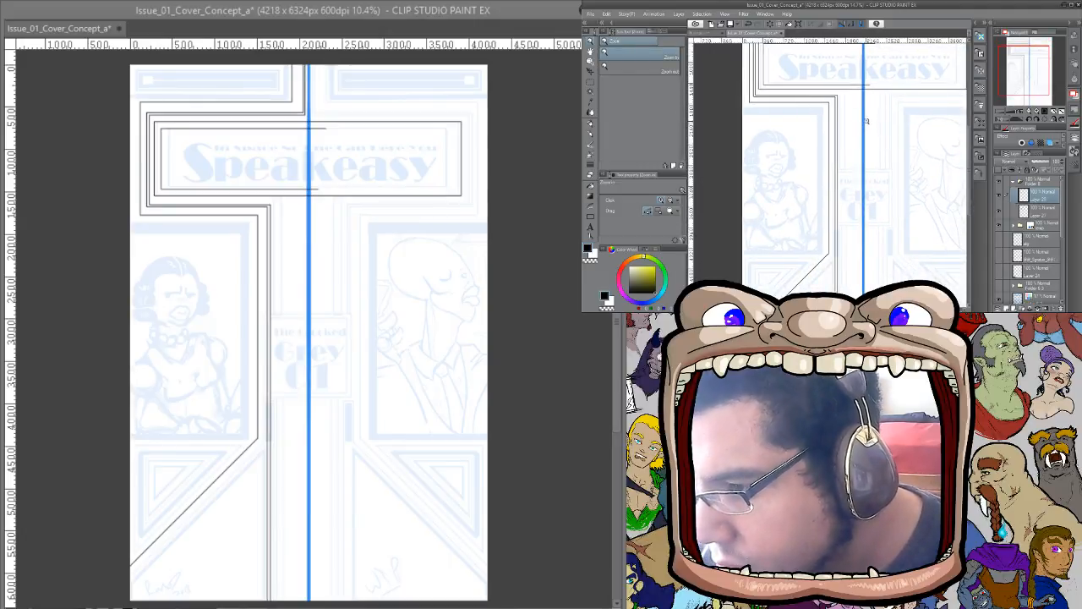
pyautogui.moveTo(867, 211); pyautogui.dragTo(863, 77)
pyautogui.moveTo(850, 224); pyautogui.dragTo(870, 240)
pyautogui.scroll(-2, 870, 241)
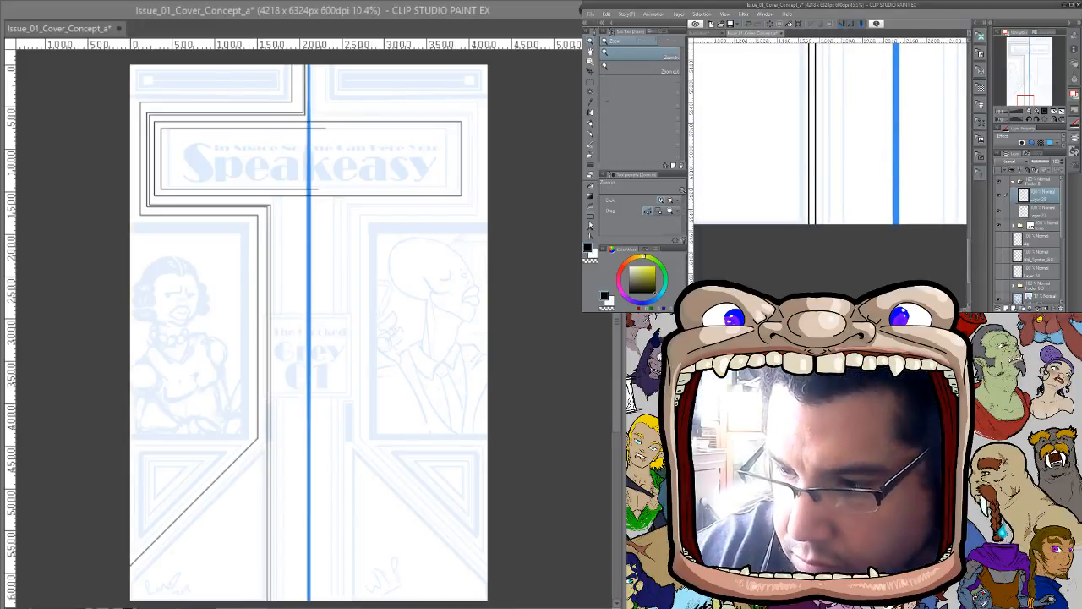
pyautogui.press('u')
pyautogui.click(668, 88)
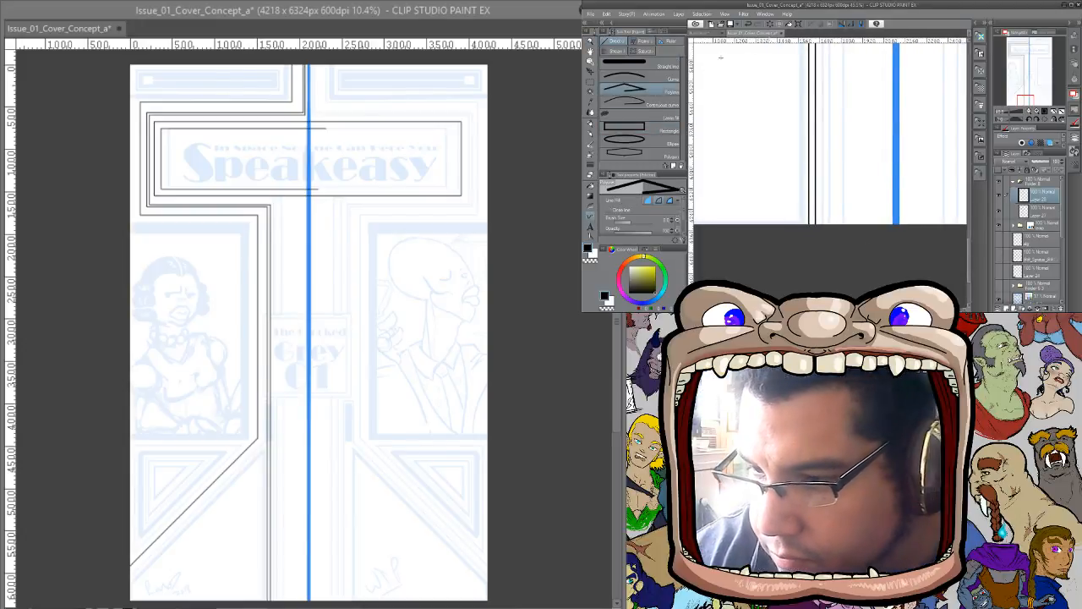
pyautogui.click(821, 224)
pyautogui.moveTo(852, 110); pyautogui.dragTo(845, 300)
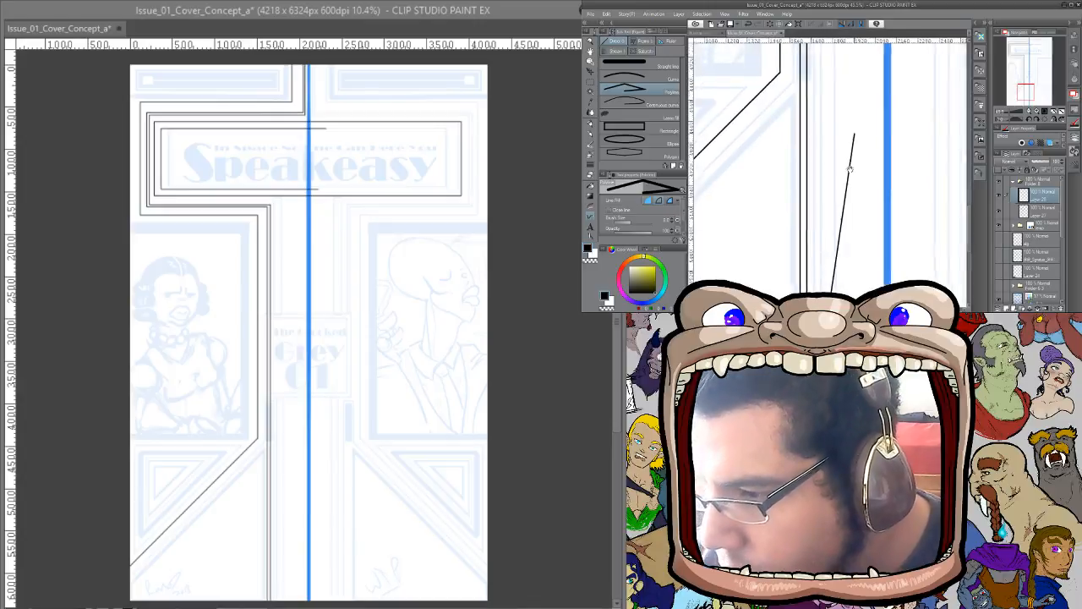
pyautogui.moveTo(853, 135); pyautogui.dragTo(854, 294)
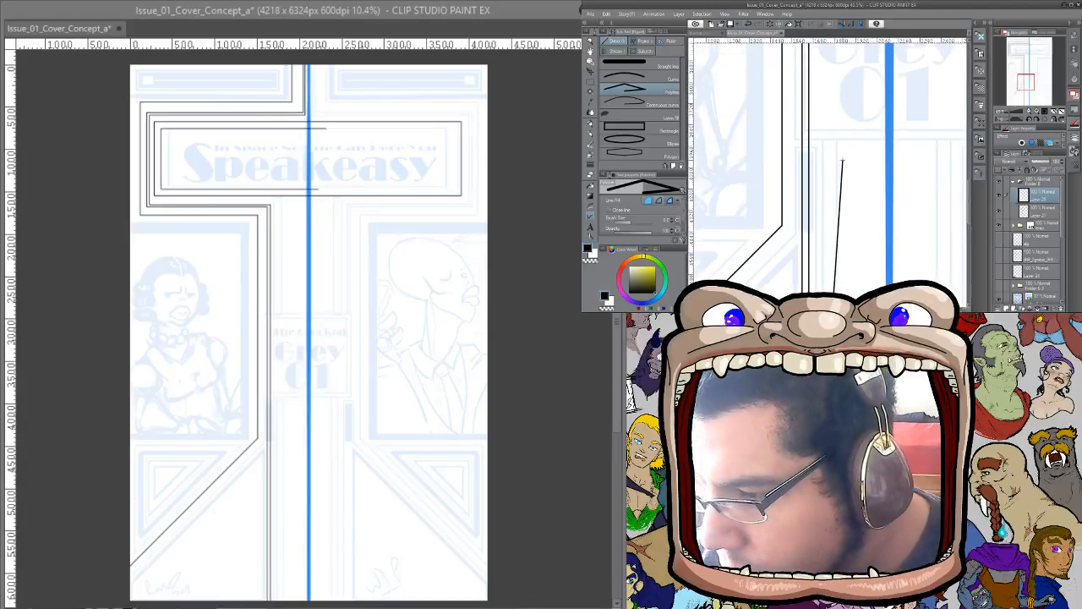
pyautogui.scroll(2, 852, 148)
pyautogui.scroll(5, 852, 146)
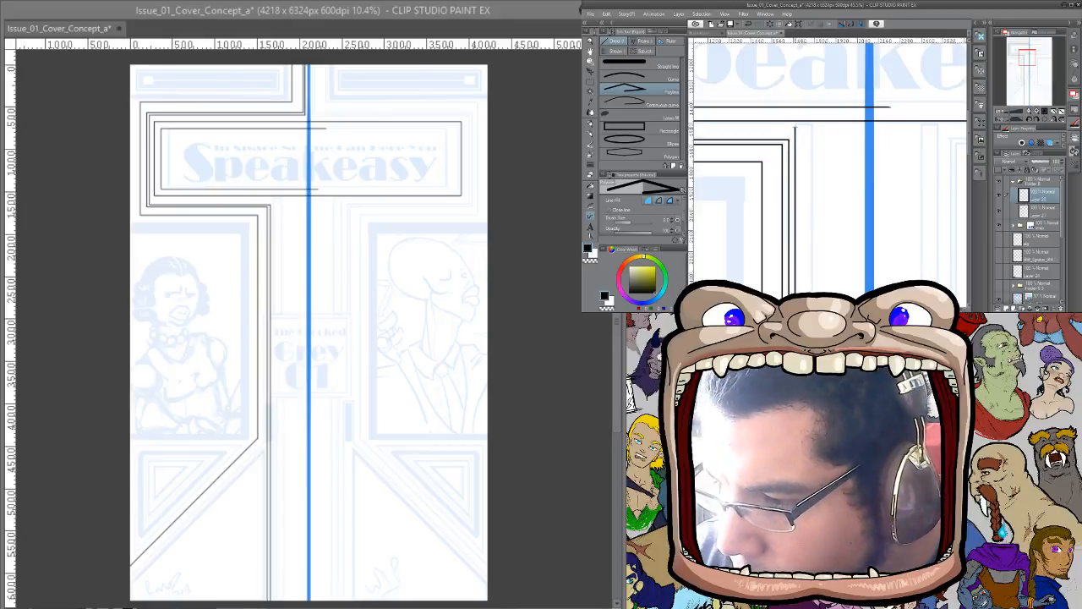
pyautogui.doubleClick(794, 125)
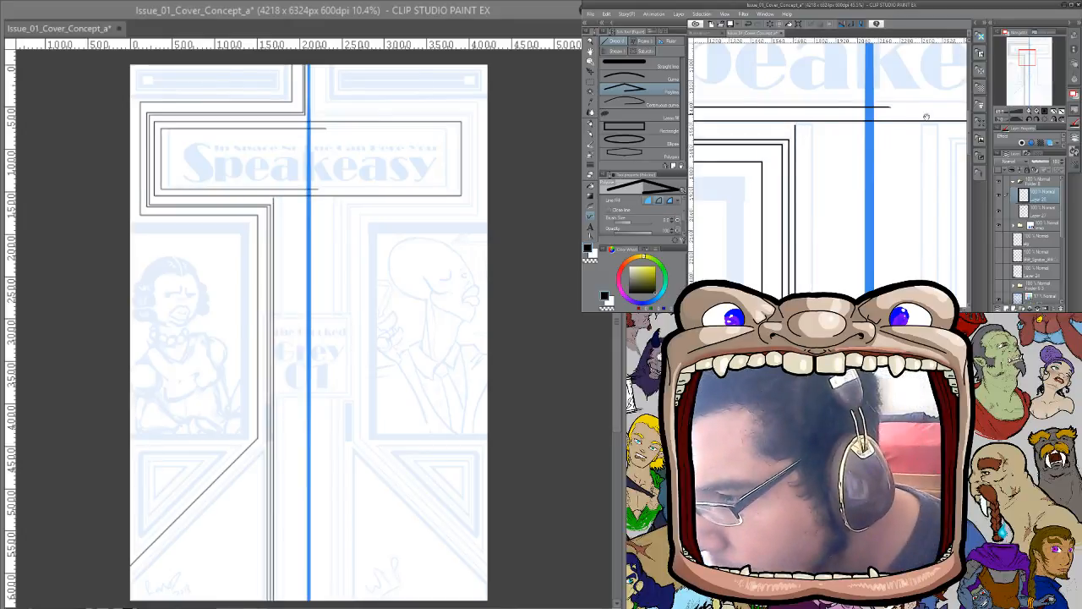
pyautogui.moveTo(927, 117); pyautogui.dragTo(882, 118)
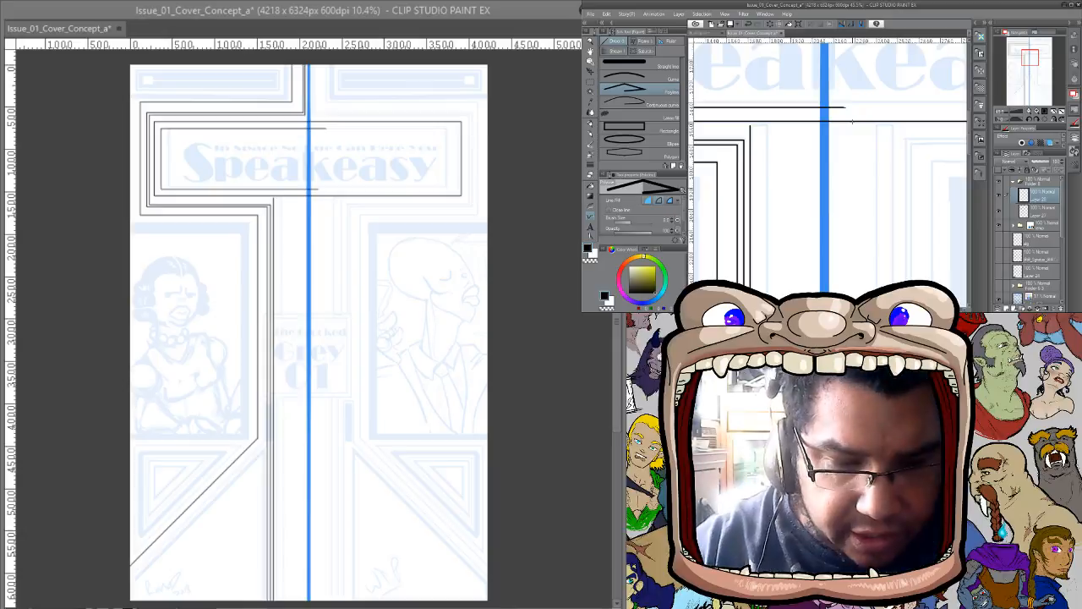
pyautogui.click(810, 148)
pyautogui.press('Escape')
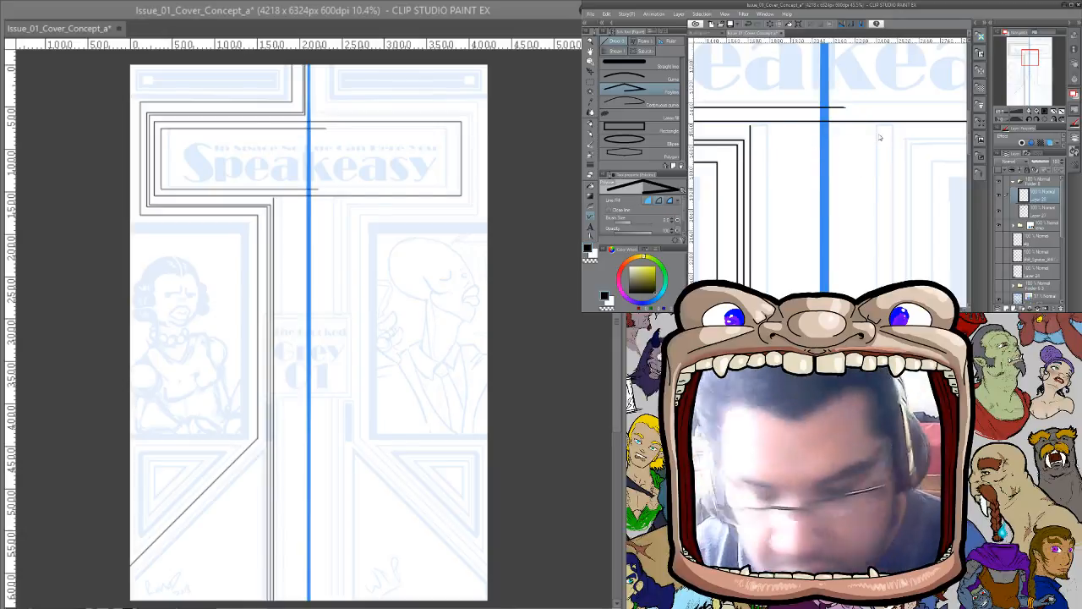
# Draw a polyline from the page's bottom edge up beside the central column's left border lines, turning just past the blue centre line below the title frame
pyautogui.scroll(-10, 879, 137)
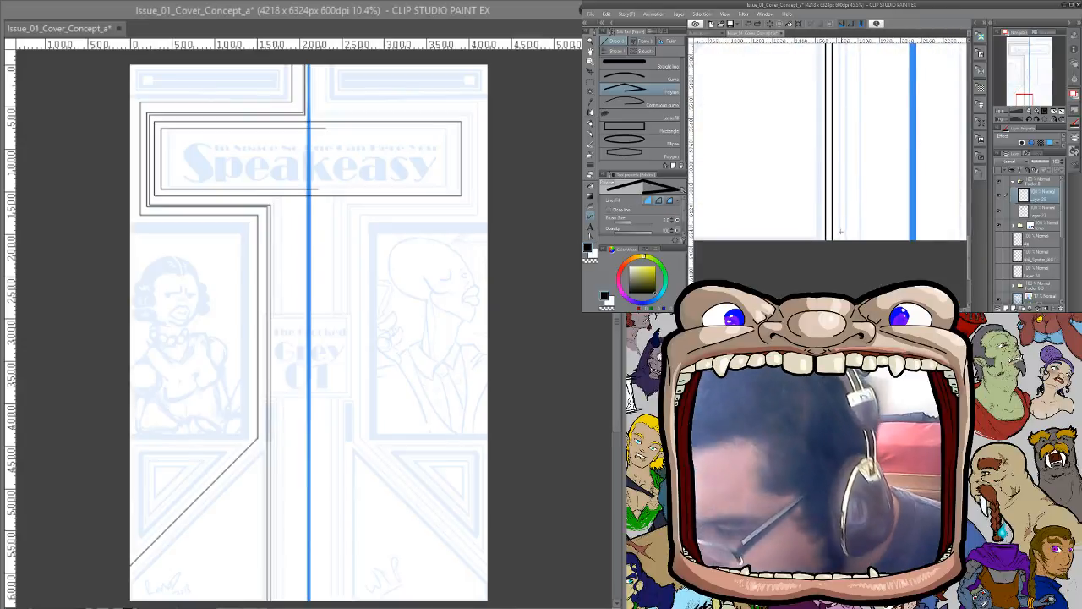
pyautogui.click(832, 240)
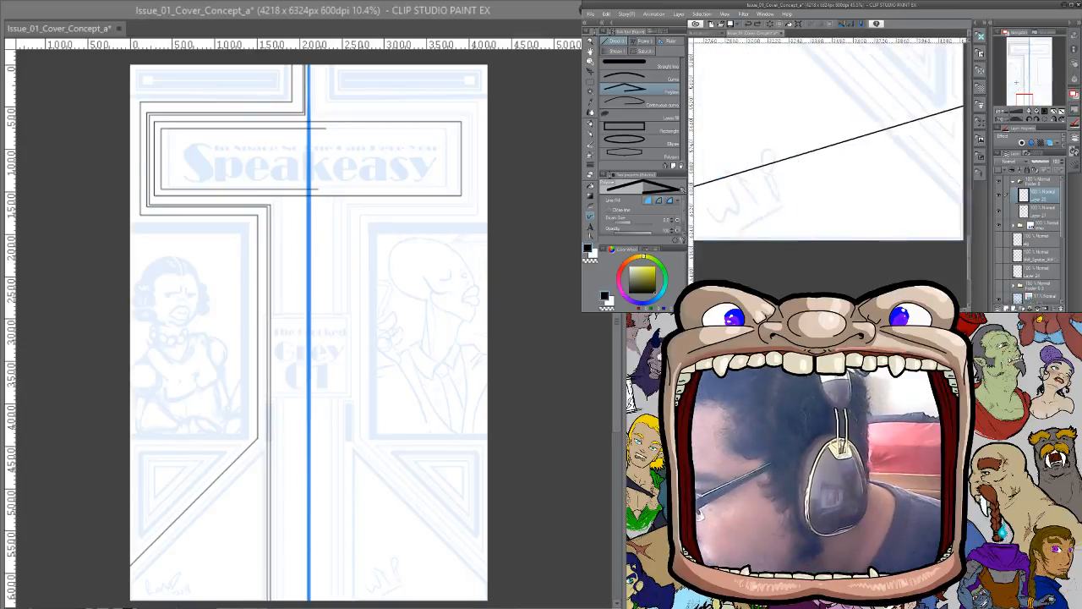
pyautogui.moveTo(752, 80); pyautogui.dragTo(837, 238)
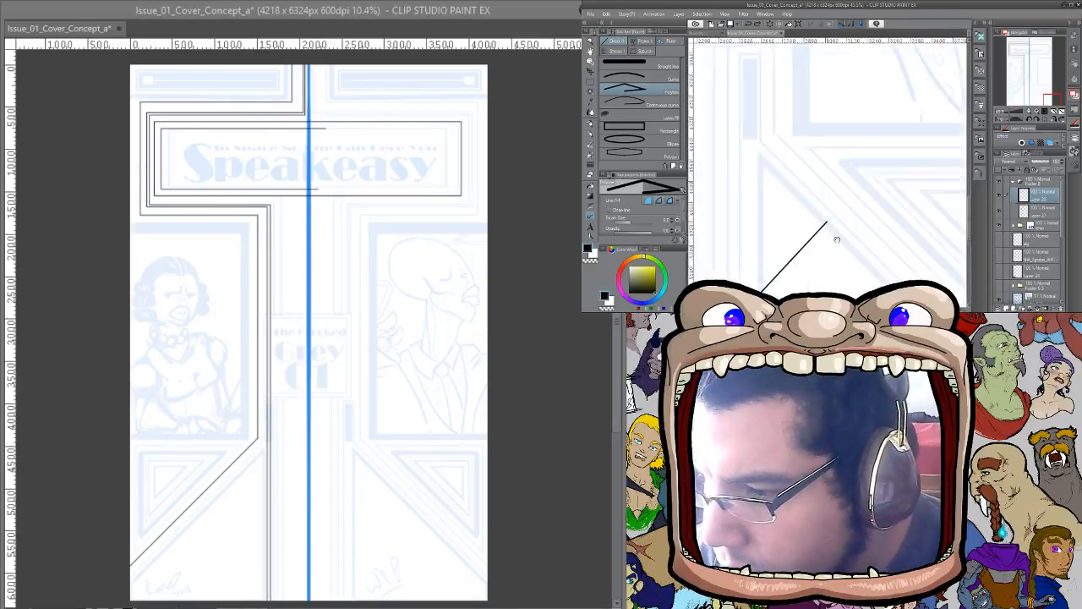
pyautogui.moveTo(832, 68); pyautogui.dragTo(890, 199)
pyautogui.moveTo(732, 135); pyautogui.dragTo(852, 153)
pyautogui.moveTo(799, 111); pyautogui.dragTo(838, 149)
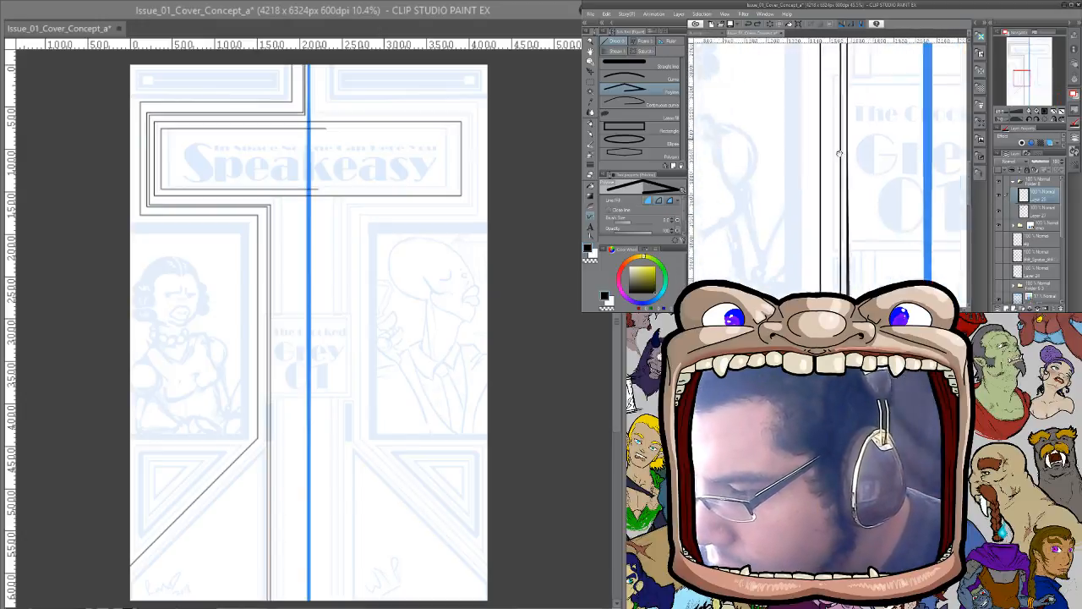
pyautogui.moveTo(881, 71); pyautogui.dragTo(829, 211)
pyautogui.moveTo(831, 116); pyautogui.dragTo(826, 195)
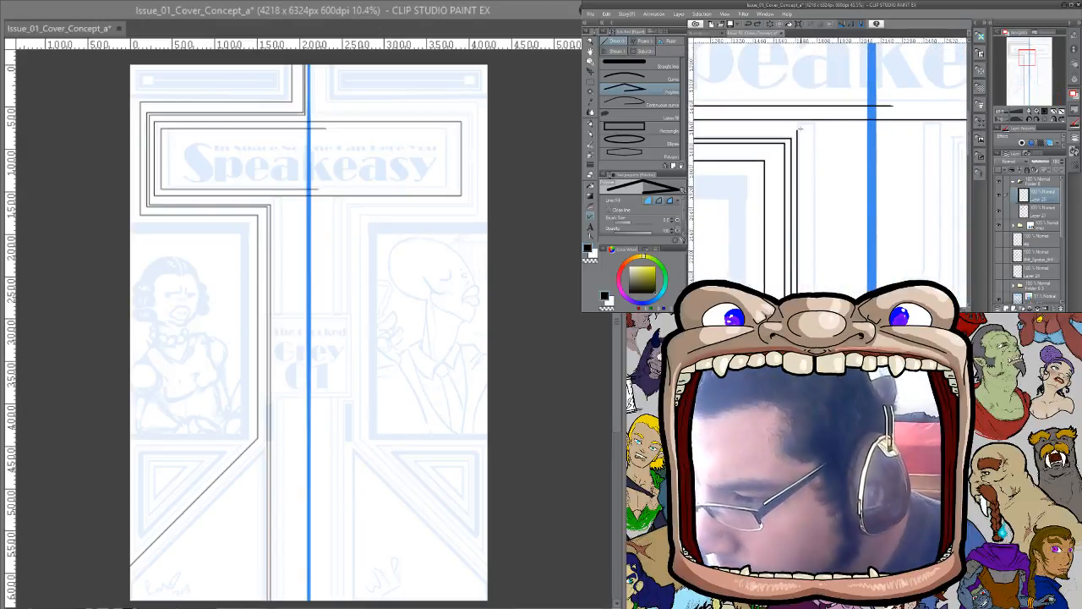
pyautogui.click(798, 125)
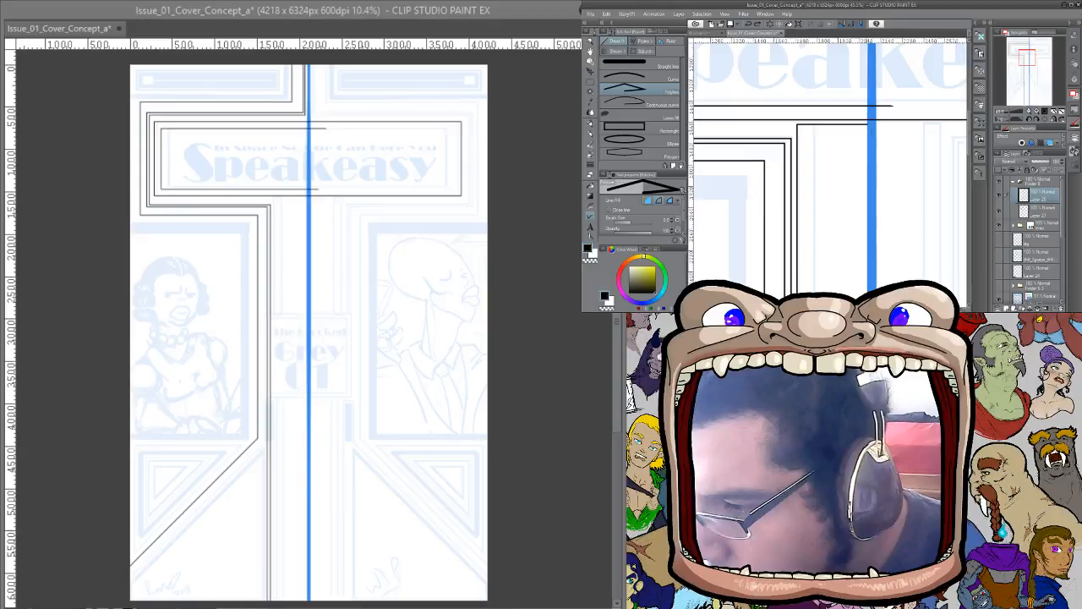
pyautogui.doubleClick(898, 135)
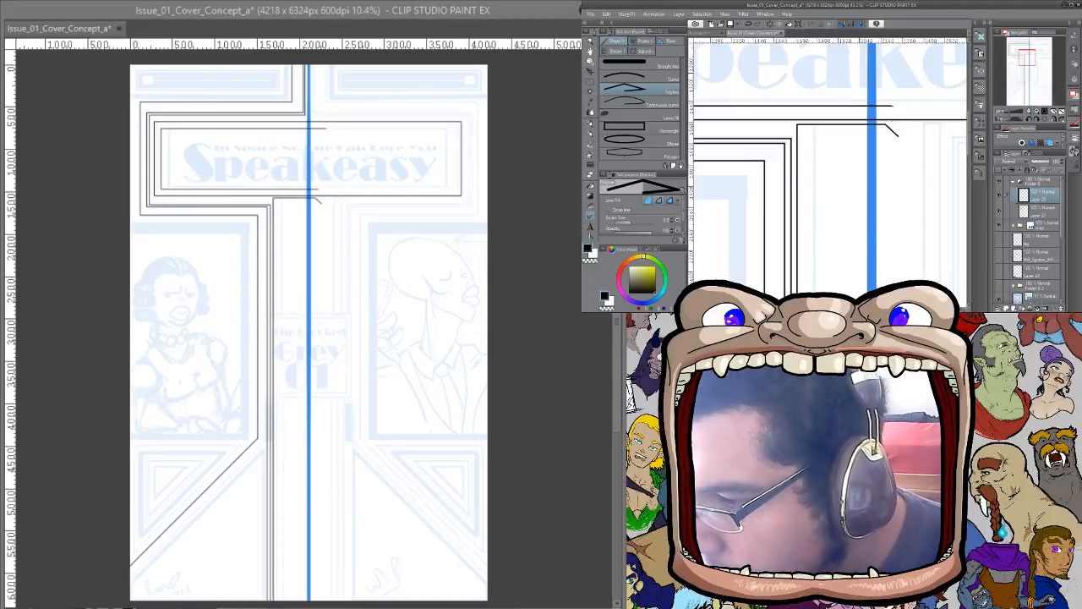
pyautogui.moveTo(890, 126); pyautogui.dragTo(906, 144)
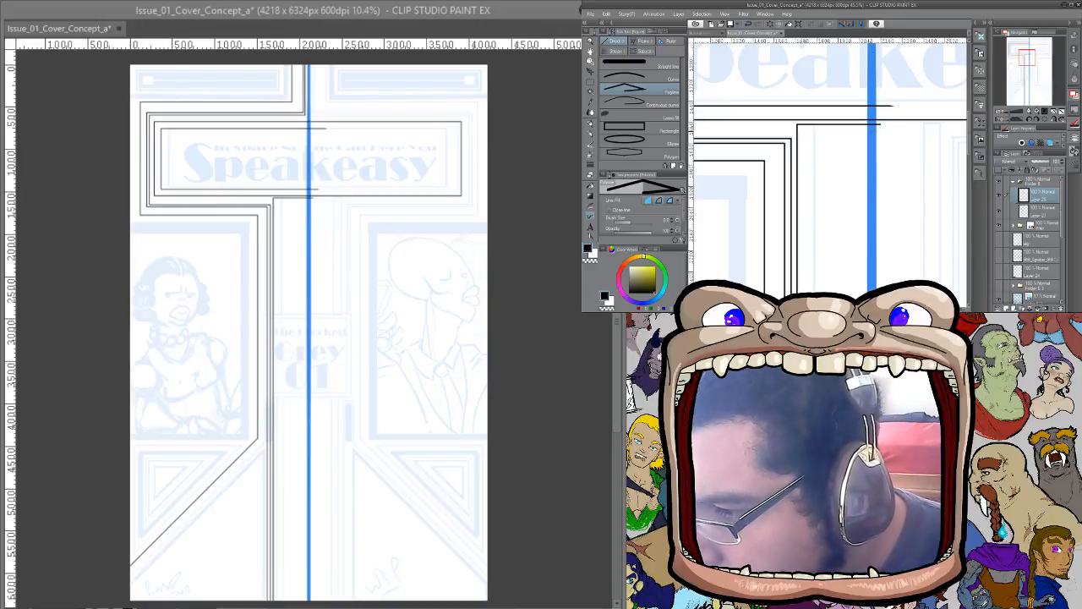
pyautogui.moveTo(879, 129); pyautogui.dragTo(819, 130)
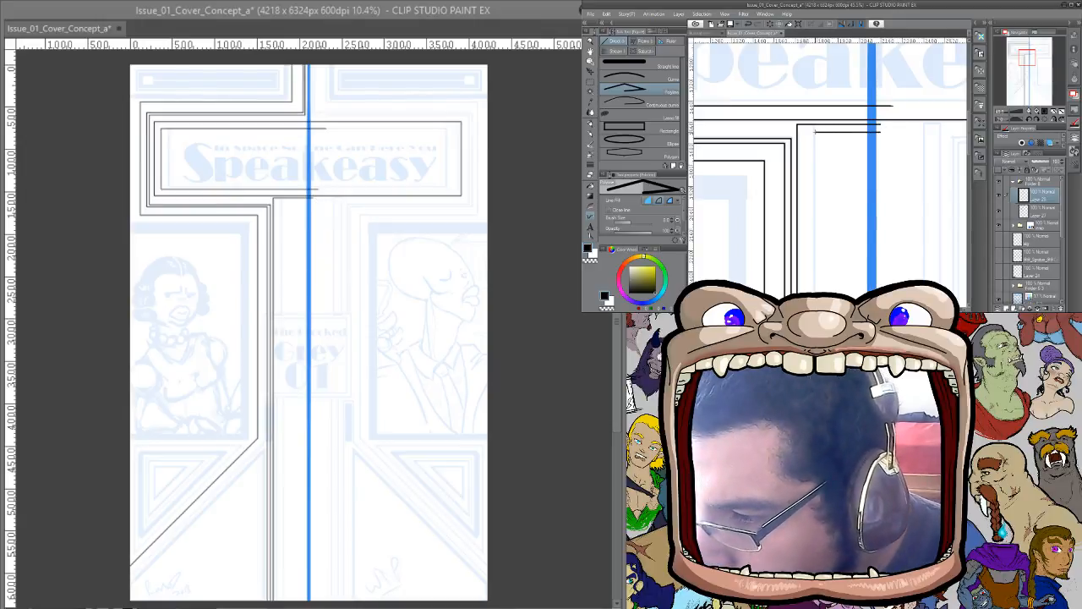
pyautogui.hotkey('ctrl', 'z')
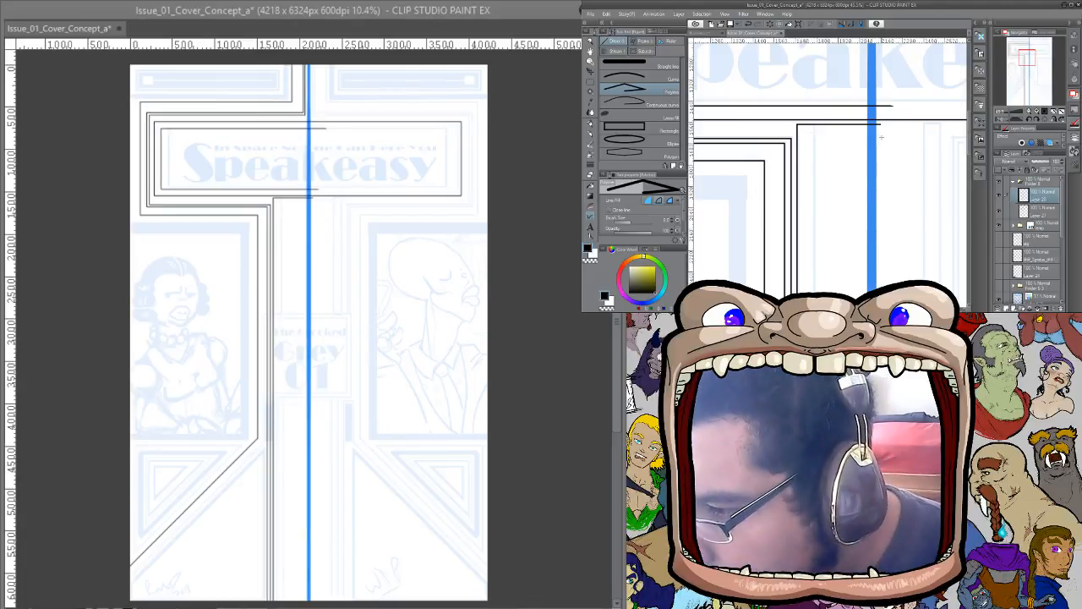
pyautogui.moveTo(880, 136); pyautogui.dragTo(815, 135)
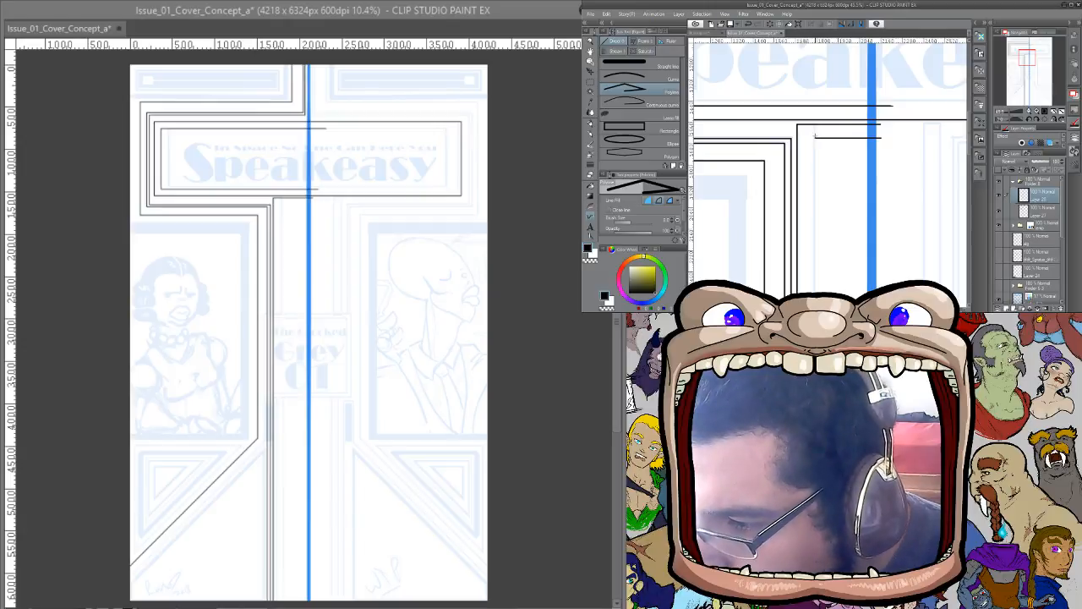
pyautogui.click(815, 136)
pyautogui.moveTo(830, 264); pyautogui.dragTo(821, 114)
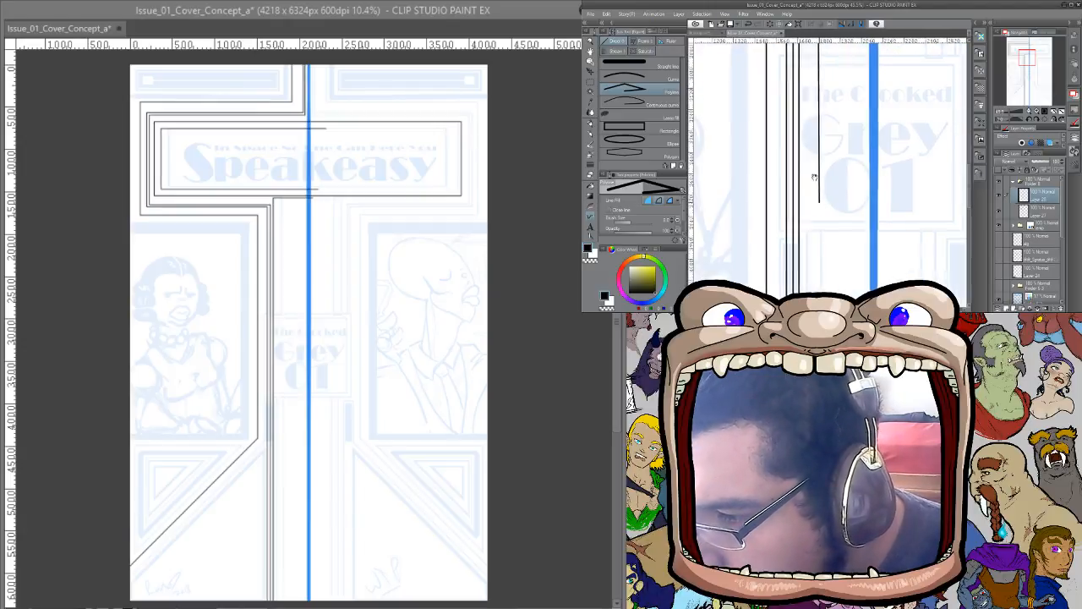
pyautogui.moveTo(821, 287); pyautogui.dragTo(830, 44)
pyautogui.scroll(-6, 824, 127)
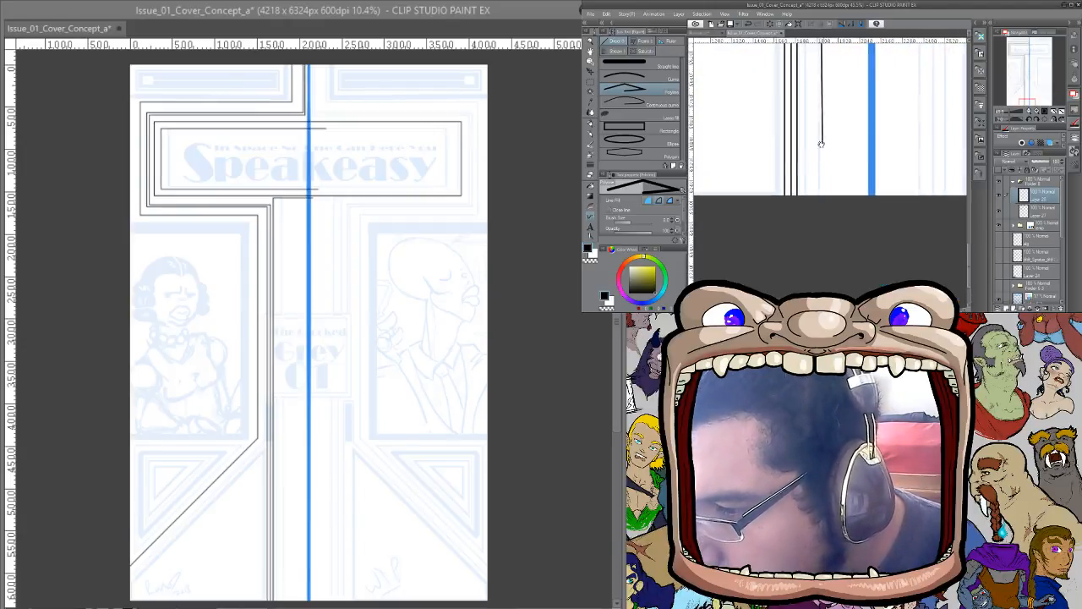
pyautogui.scroll(1, 828, 118)
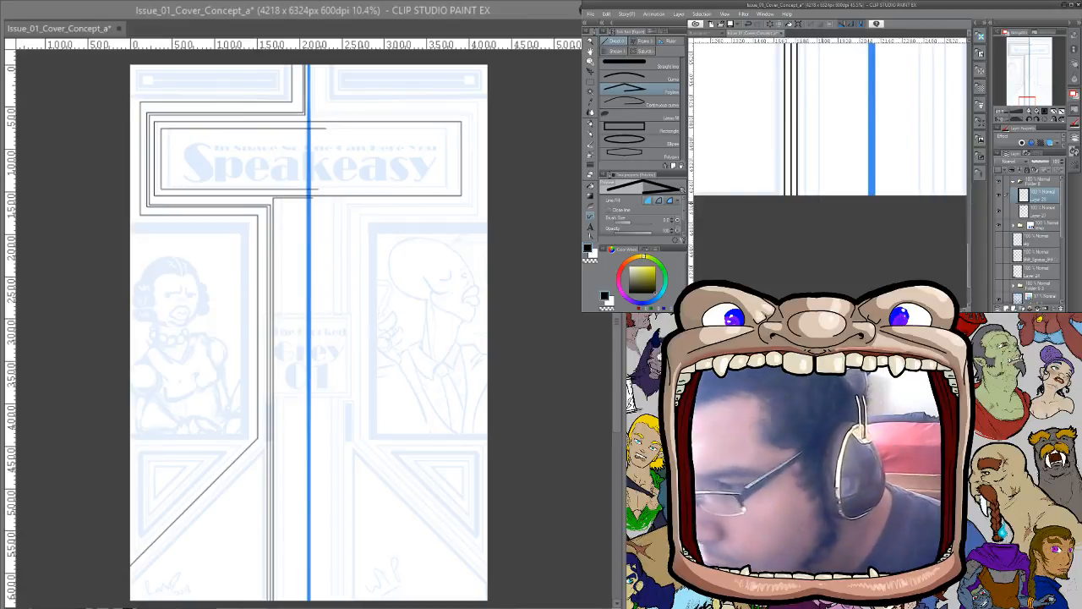
# Draw another polyline from the page's bottom edge up inside the new column line, across the blue centre line and a short way down
pyautogui.click(804, 192)
pyautogui.moveTo(819, 121); pyautogui.dragTo(824, 283)
pyautogui.moveTo(840, 59); pyautogui.dragTo(823, 181)
pyautogui.scroll(5, 821, 180)
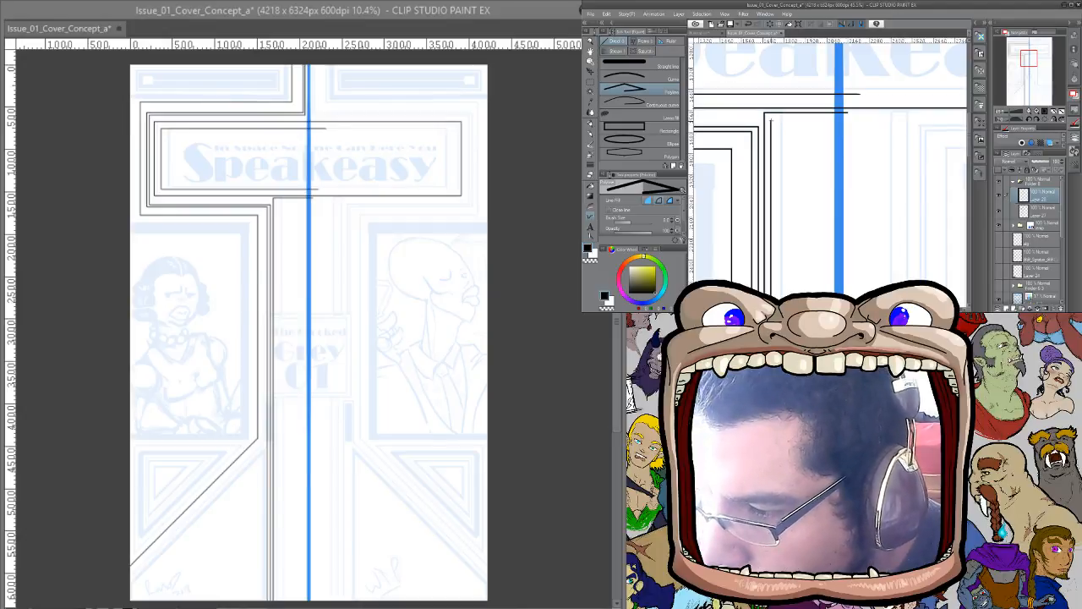
pyautogui.click(771, 119)
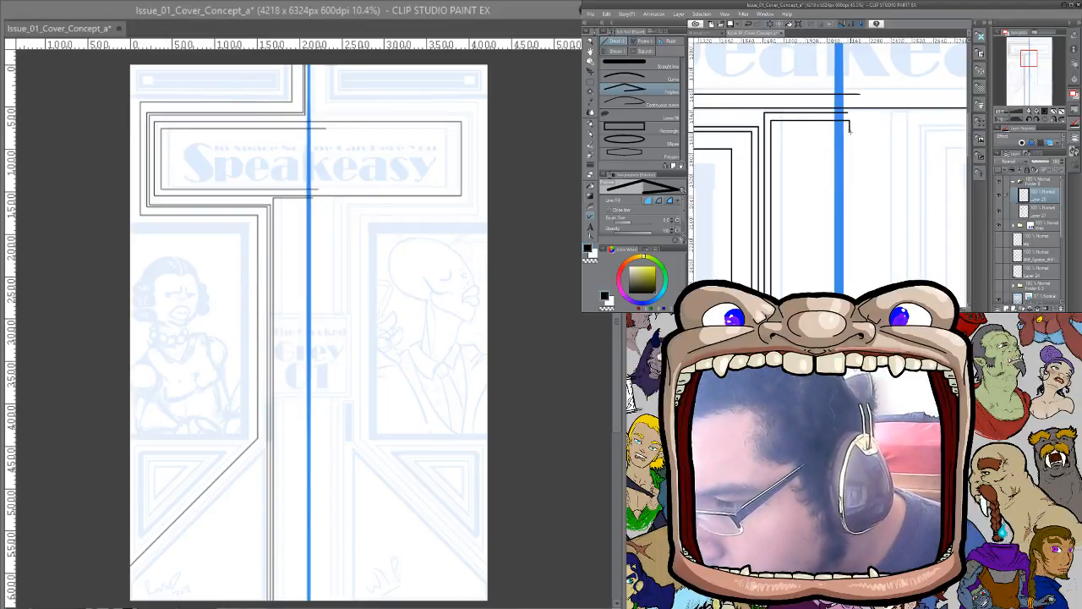
pyautogui.click(850, 133)
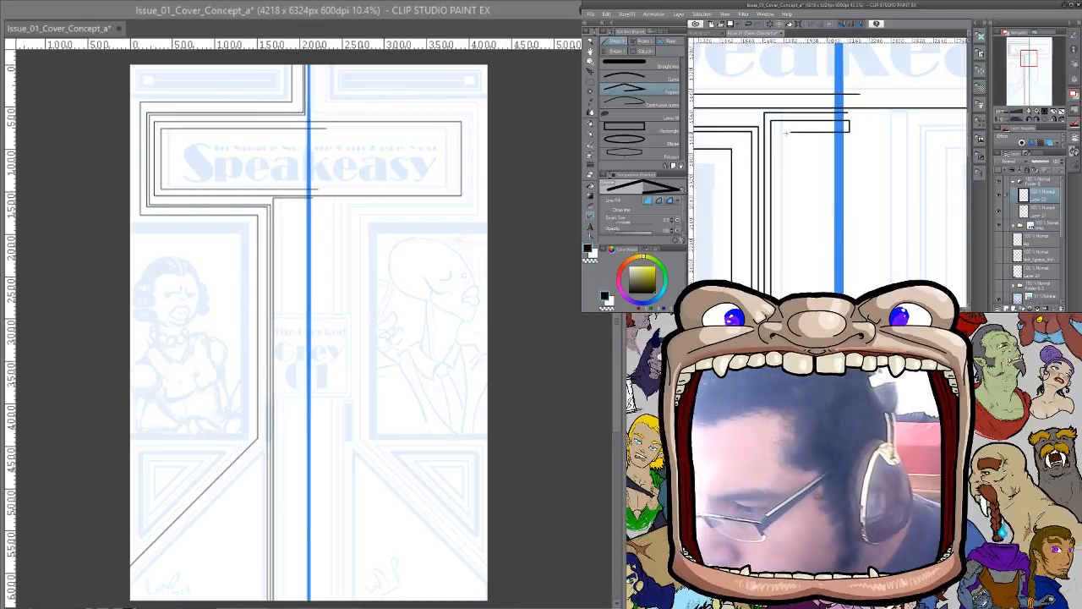
# Continue the polyline back across the centre line and down the sketched column line, ending it below the page's bottom edge
pyautogui.click(781, 132)
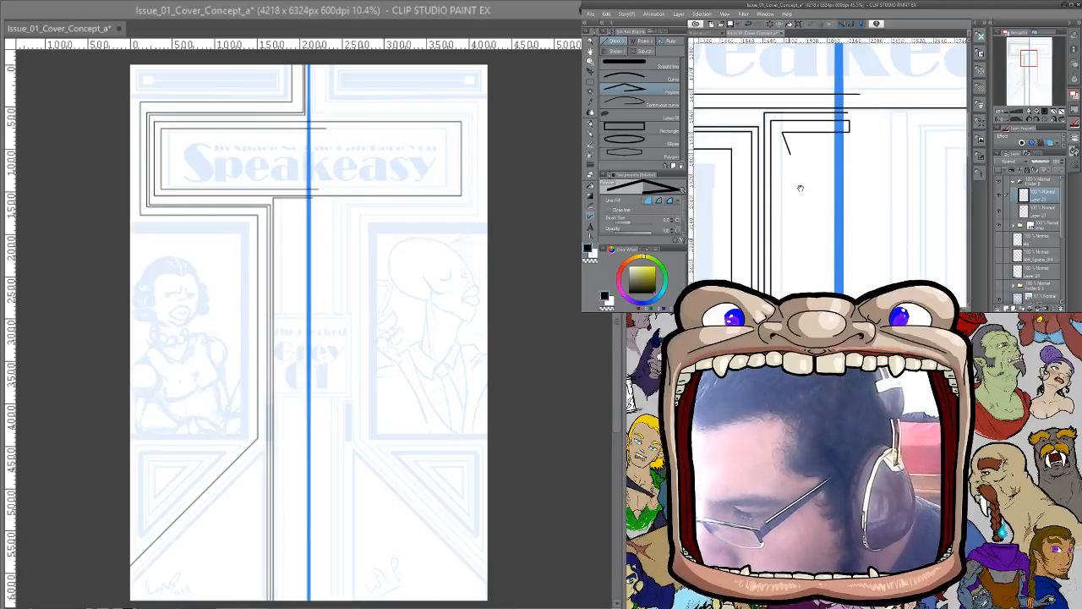
pyautogui.moveTo(800, 237); pyautogui.dragTo(809, 98)
pyautogui.moveTo(805, 287); pyautogui.dragTo(802, 168)
pyautogui.scroll(-8, 801, 169)
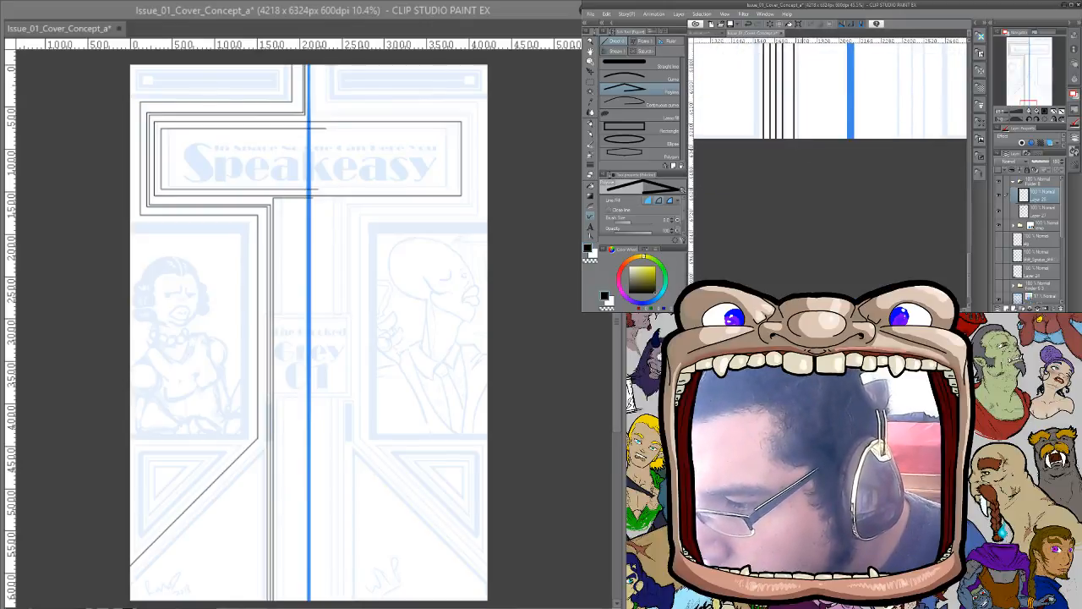
pyautogui.scroll(5, 806, 127)
pyautogui.scroll(-3, 807, 228)
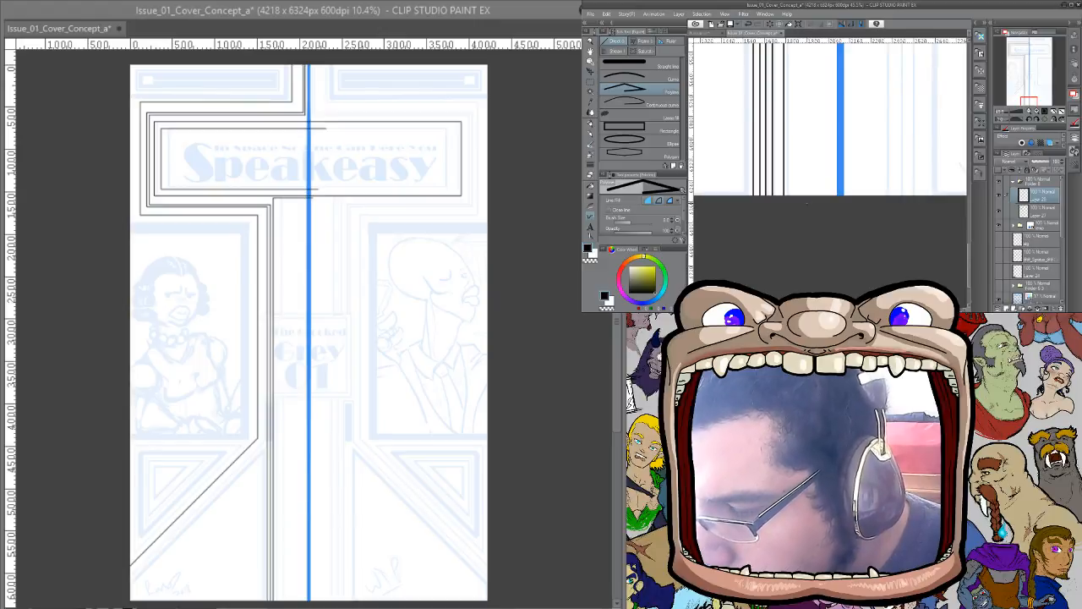
pyautogui.doubleClick(783, 227)
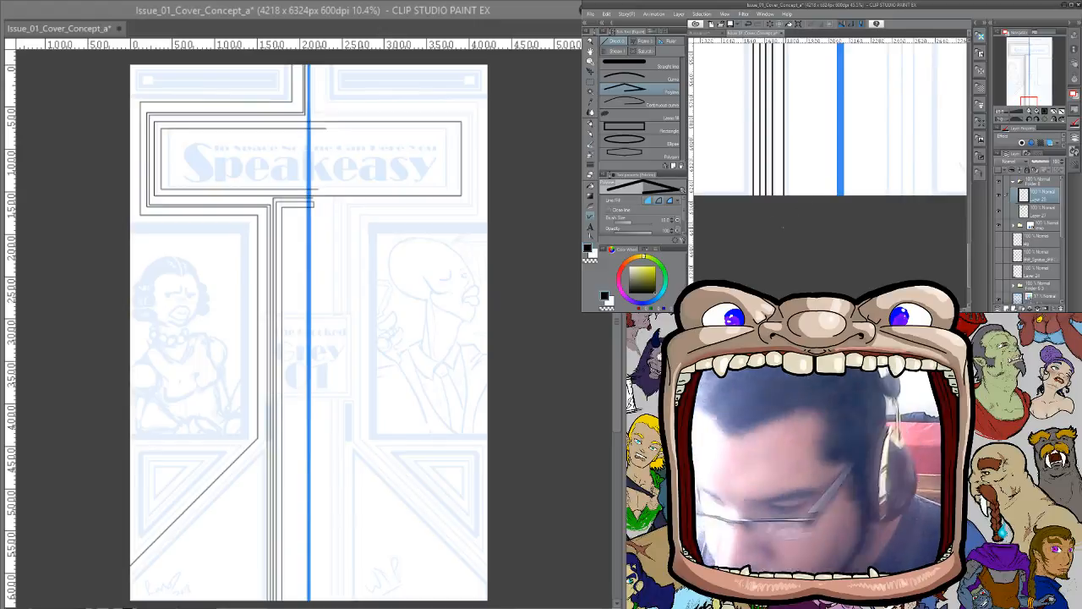
# Draw a thicker polyline from the page's bottom edge up inside the column and across the centre line, and remove its slanted tail
pyautogui.click(801, 204)
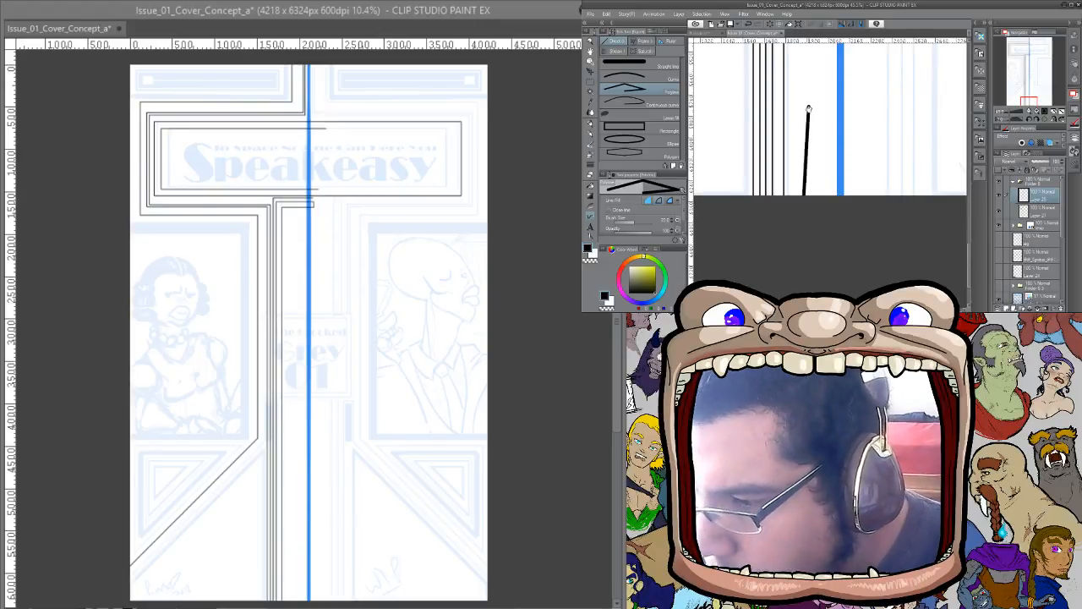
pyautogui.moveTo(809, 108); pyautogui.dragTo(808, 247)
pyautogui.moveTo(806, 67); pyautogui.dragTo(804, 162)
pyautogui.scroll(10, 804, 161)
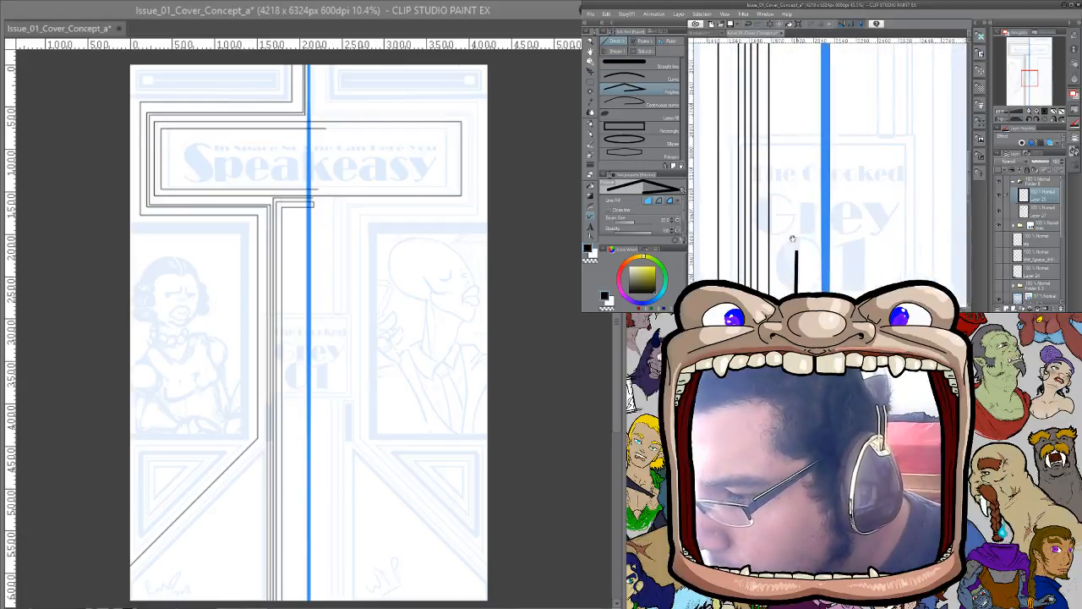
pyautogui.moveTo(806, 225); pyautogui.dragTo(820, 222)
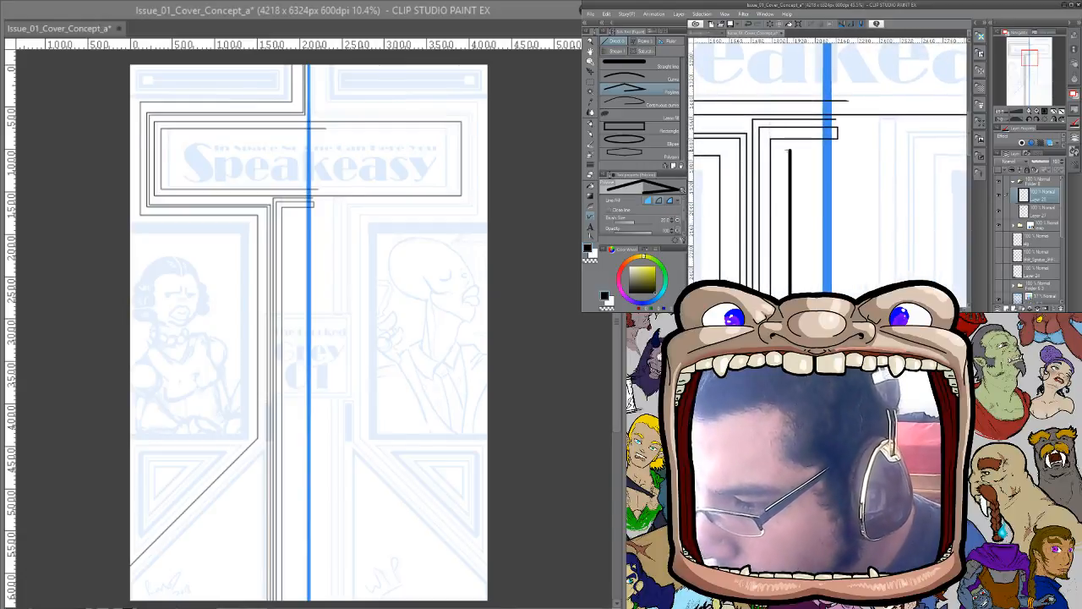
pyautogui.click(835, 154)
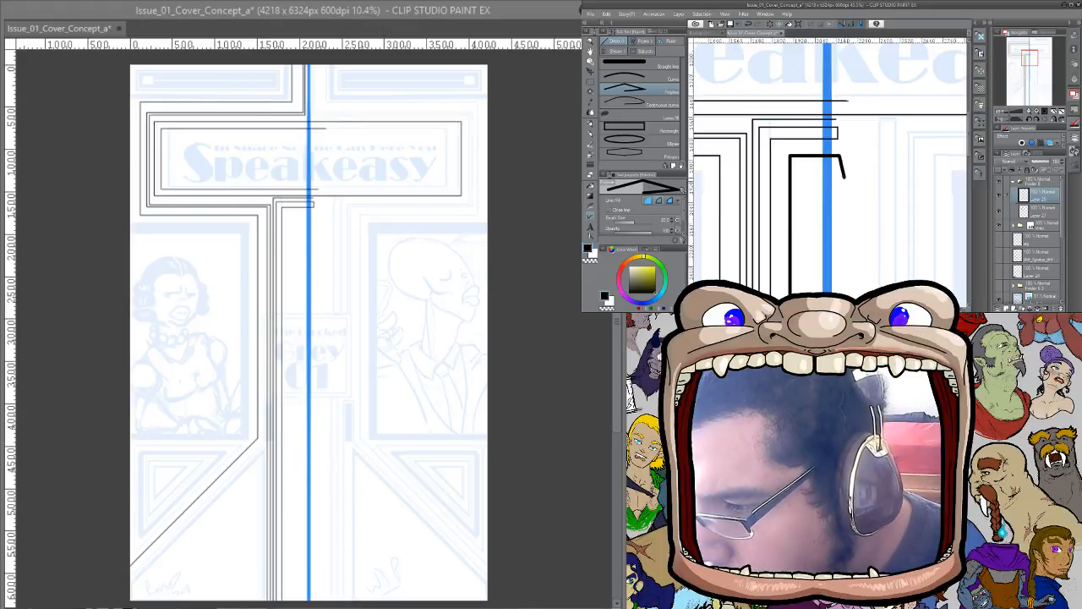
pyautogui.doubleClick(843, 166)
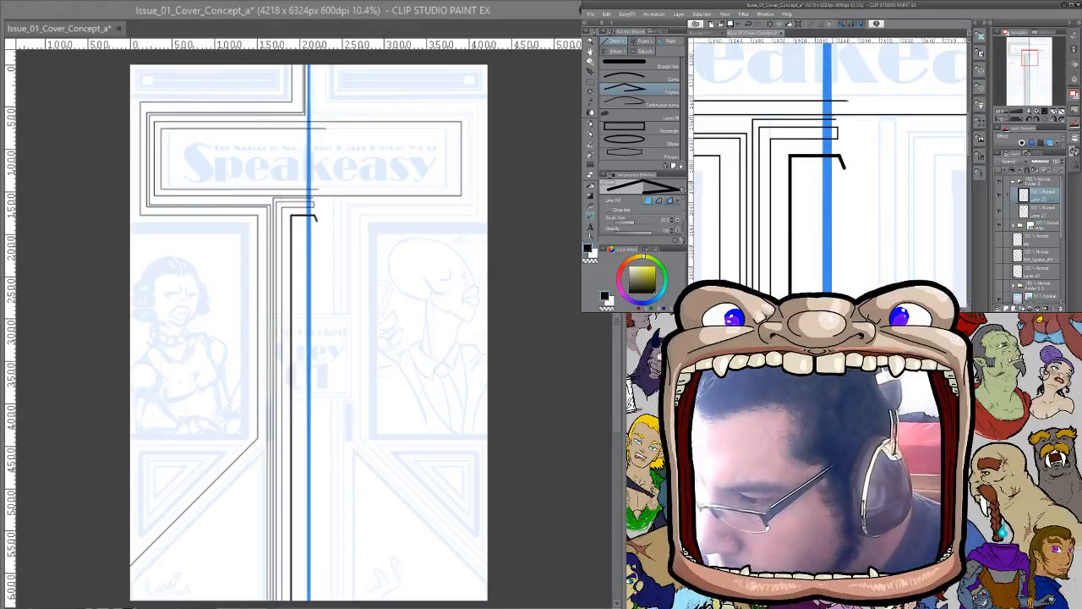
pyautogui.moveTo(839, 125)
pyautogui.mouseDown()
pyautogui.moveTo(849, 171)
pyautogui.moveTo(820, 139)
pyautogui.moveTo(833, 84)
pyautogui.mouseUp()
# Draw a narrow vertical rectangle over the right-hand border band of the page's upper-left sketched panel
pyautogui.hotkey('ctrl', 'space')
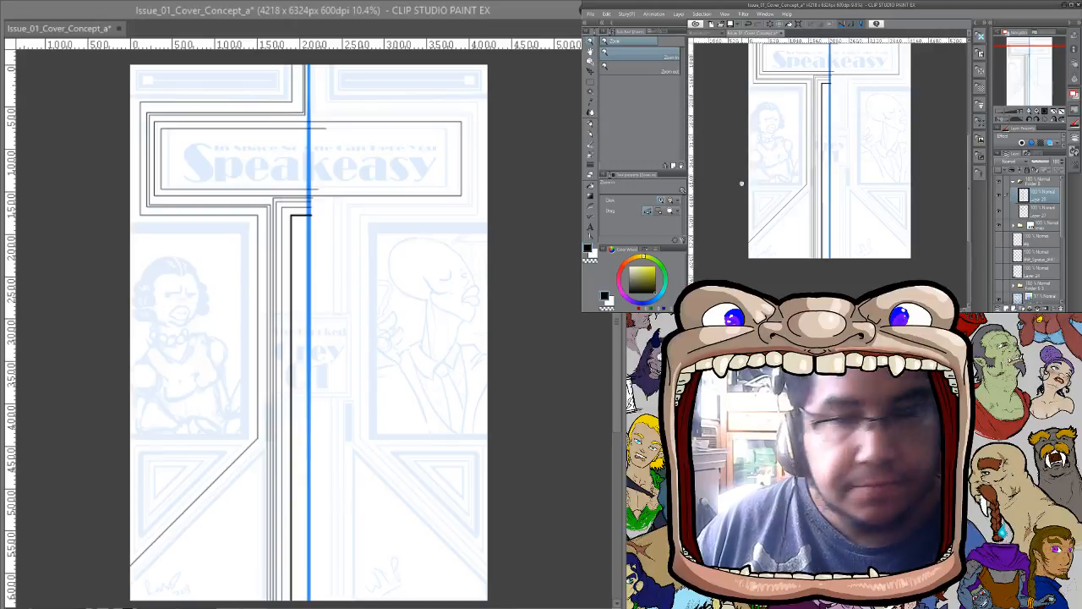
pyautogui.click(856, 118)
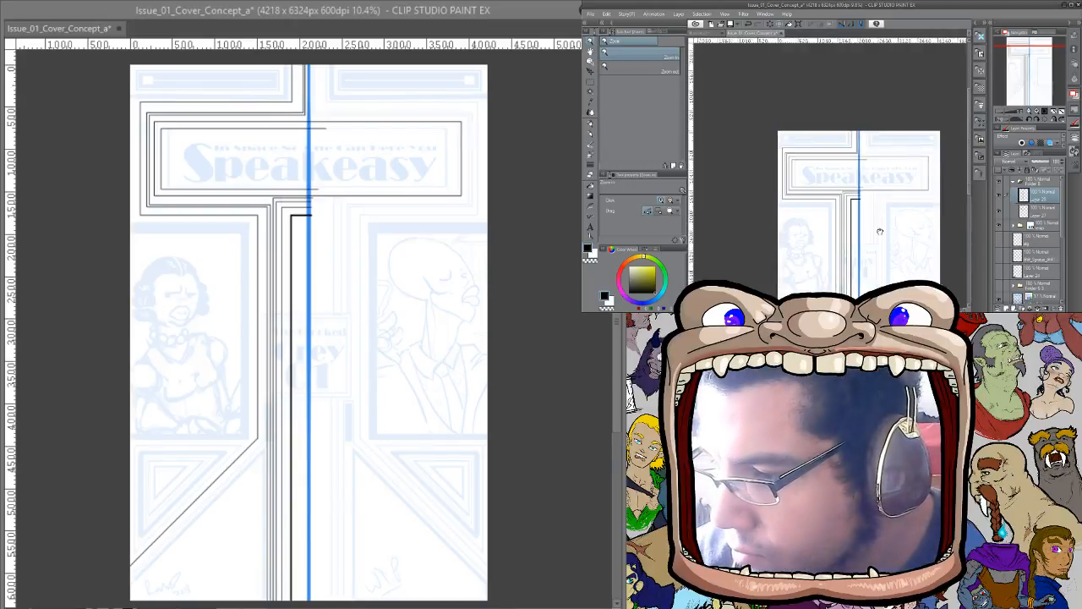
pyautogui.click(861, 123)
pyautogui.click(864, 127)
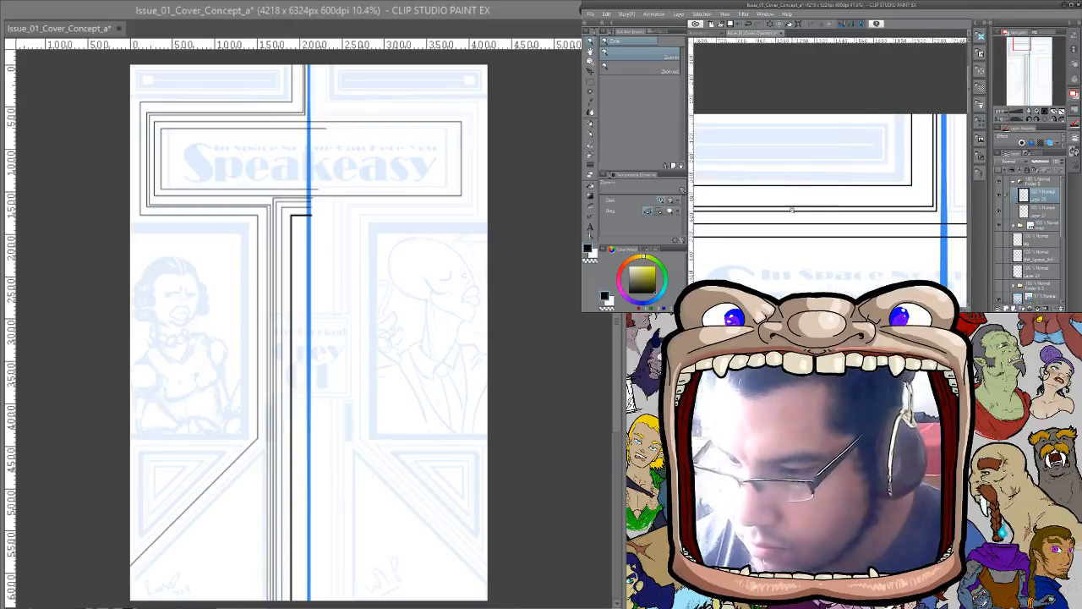
pyautogui.press('u')
pyautogui.moveTo(793, 146)
pyautogui.mouseDown()
pyautogui.moveTo(896, 145)
pyautogui.moveTo(828, 135)
pyautogui.moveTo(898, 134)
pyautogui.moveTo(892, 168)
pyautogui.mouseUp()
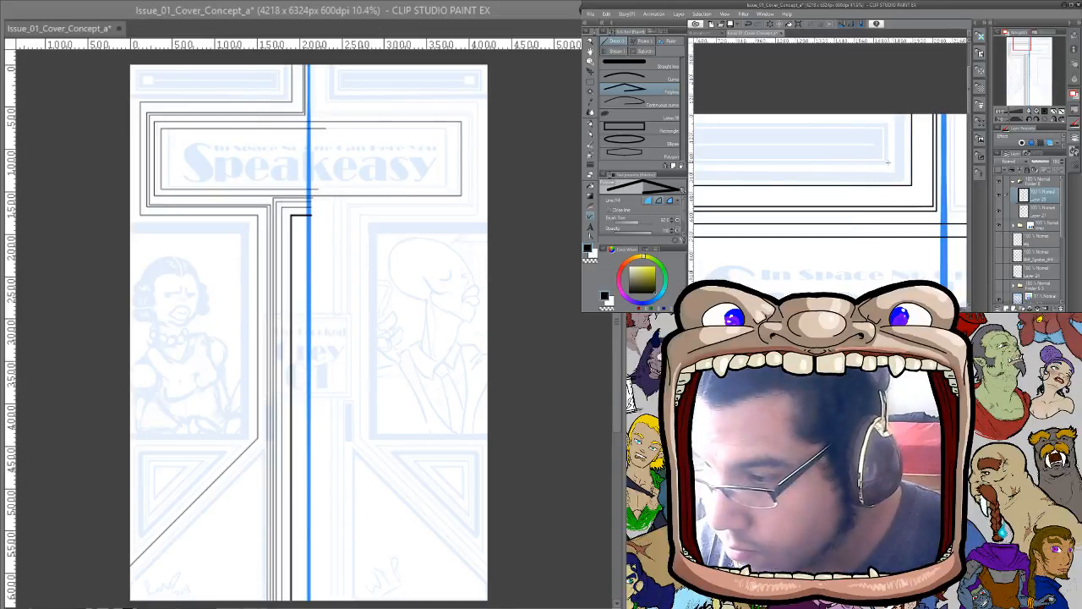
pyautogui.click(673, 131)
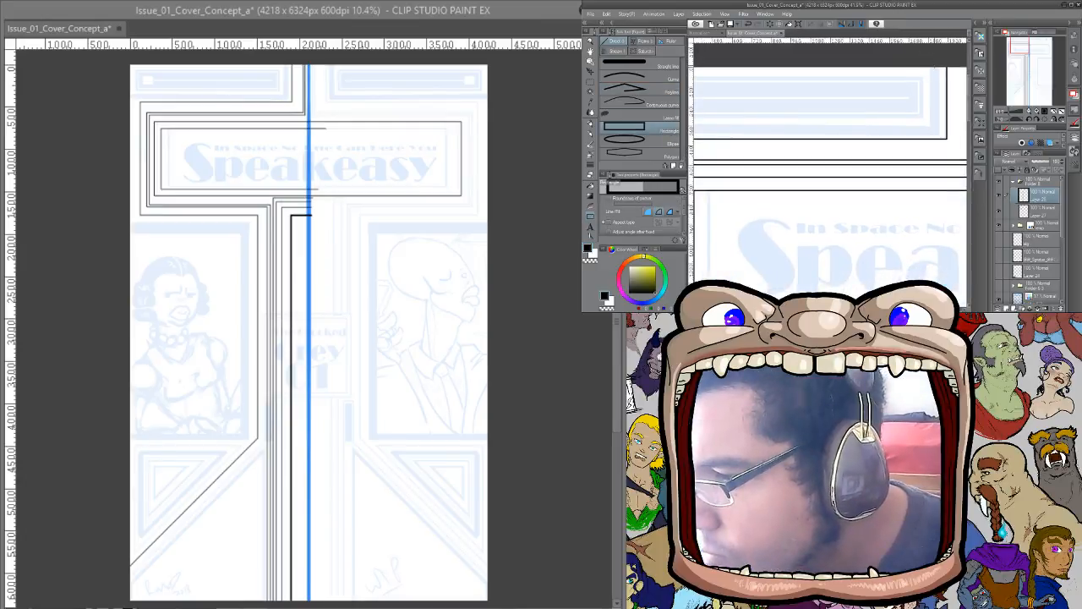
pyautogui.moveTo(940, 68); pyautogui.dragTo(931, 133)
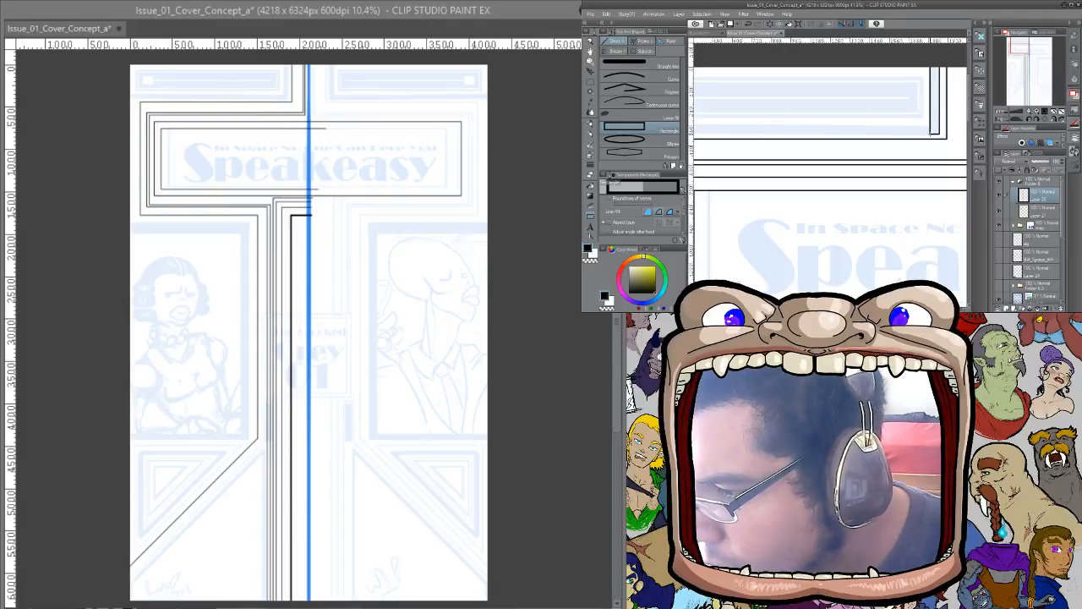
# Draw a thin horizontal rectangle over the same panel's bottom band, from the page's left edge across to the vertical rectangle
pyautogui.moveTo(855, 113); pyautogui.dragTo(924, 108)
pyautogui.moveTo(772, 133); pyautogui.dragTo(799, 129)
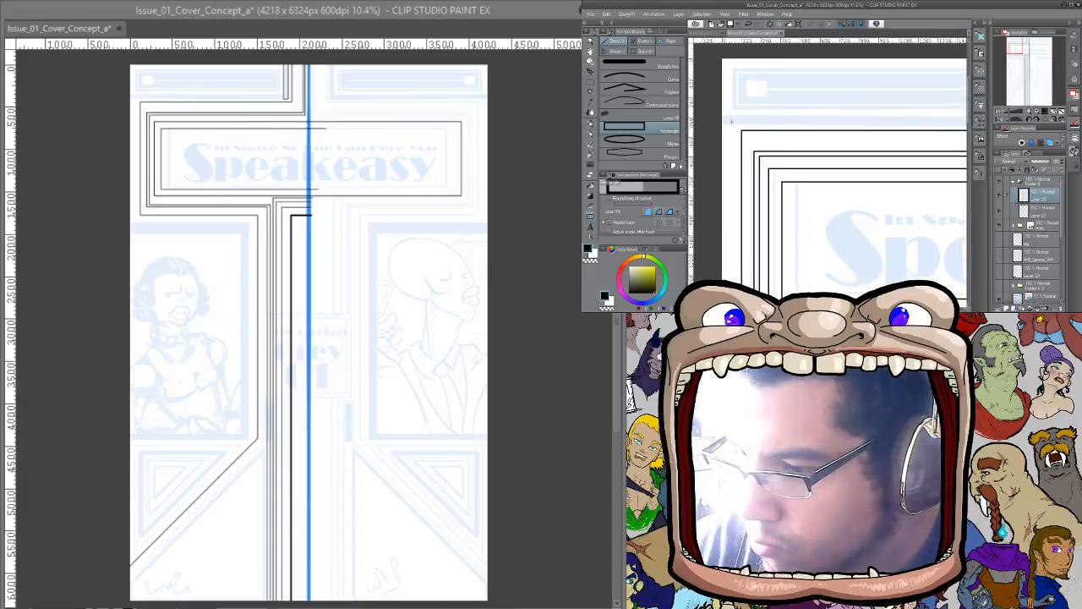
pyautogui.moveTo(721, 114); pyautogui.dragTo(872, 124)
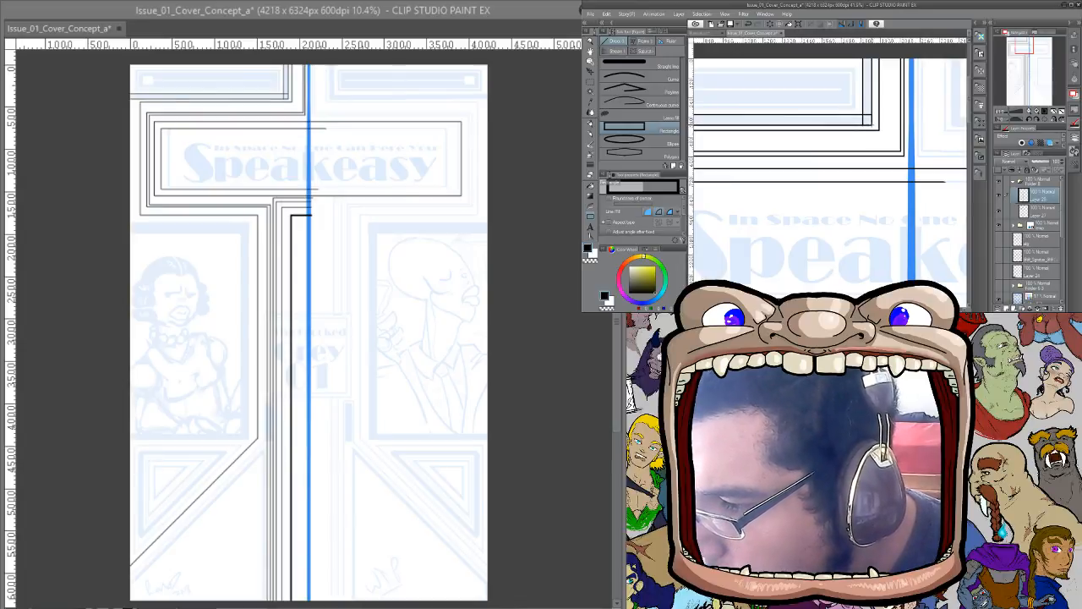
# Fill the right-hand and bottom border bands of the page's upper-left panel solid black
pyautogui.press('g')
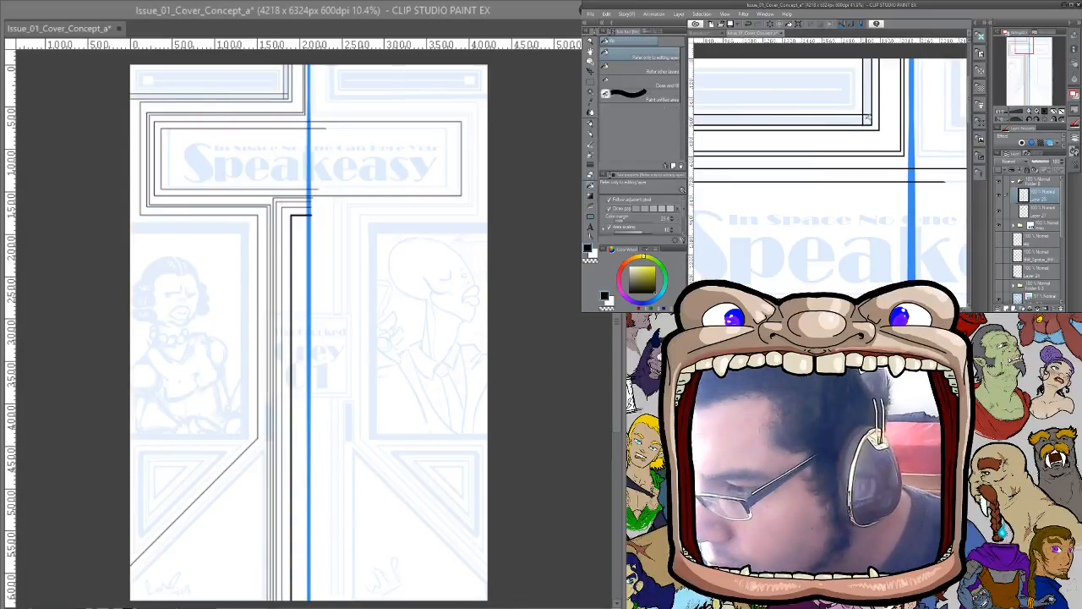
pyautogui.click(863, 115)
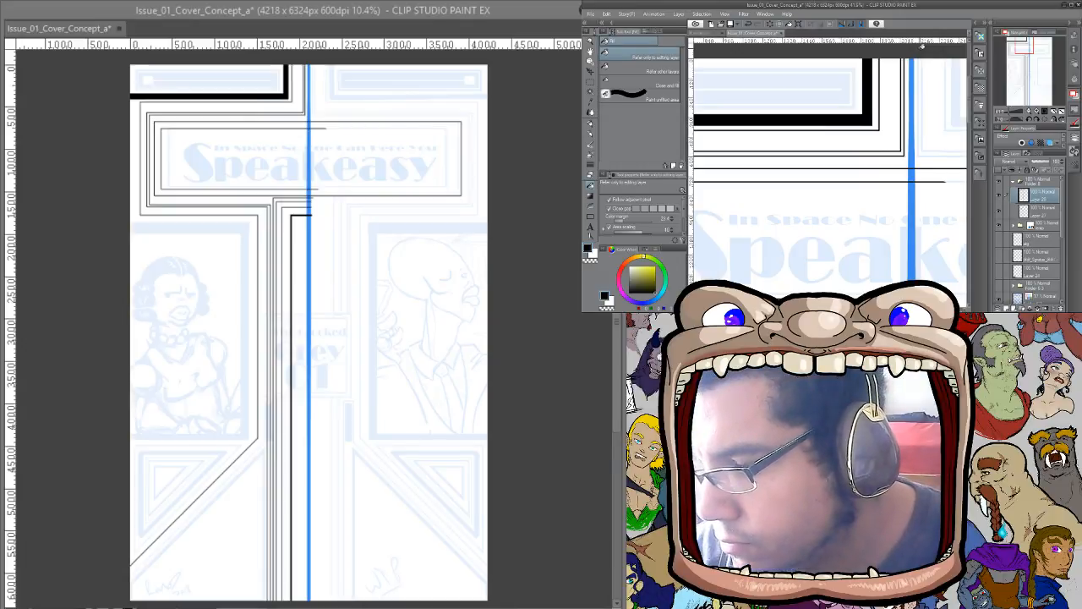
pyautogui.moveTo(844, 116); pyautogui.dragTo(892, 130)
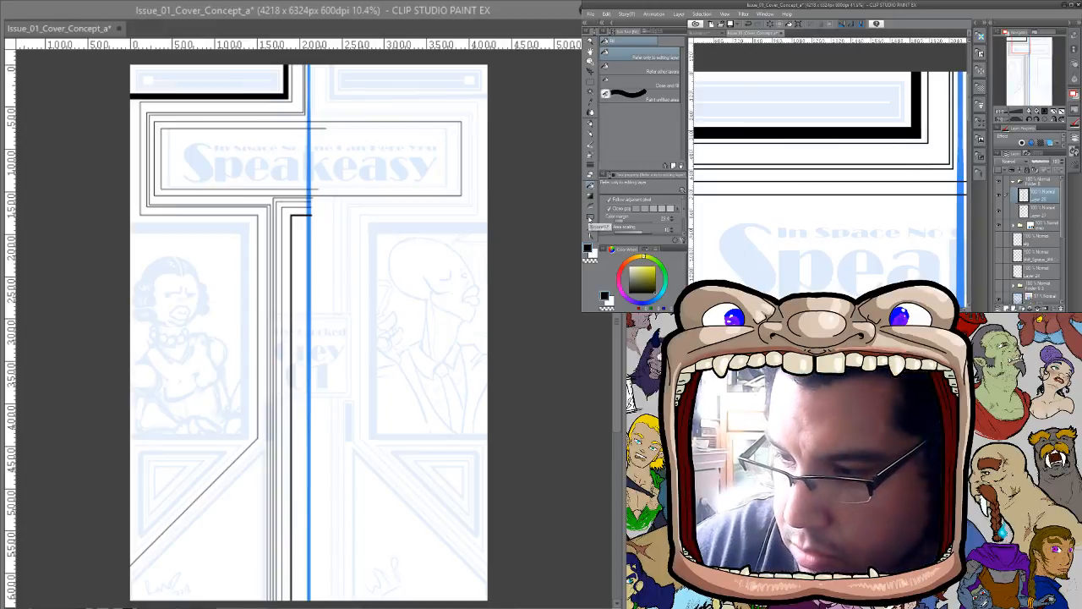
# On a new layer, draw a rectangle around the sketched bar inside the upper-left panel and fill it black
pyautogui.click(591, 224)
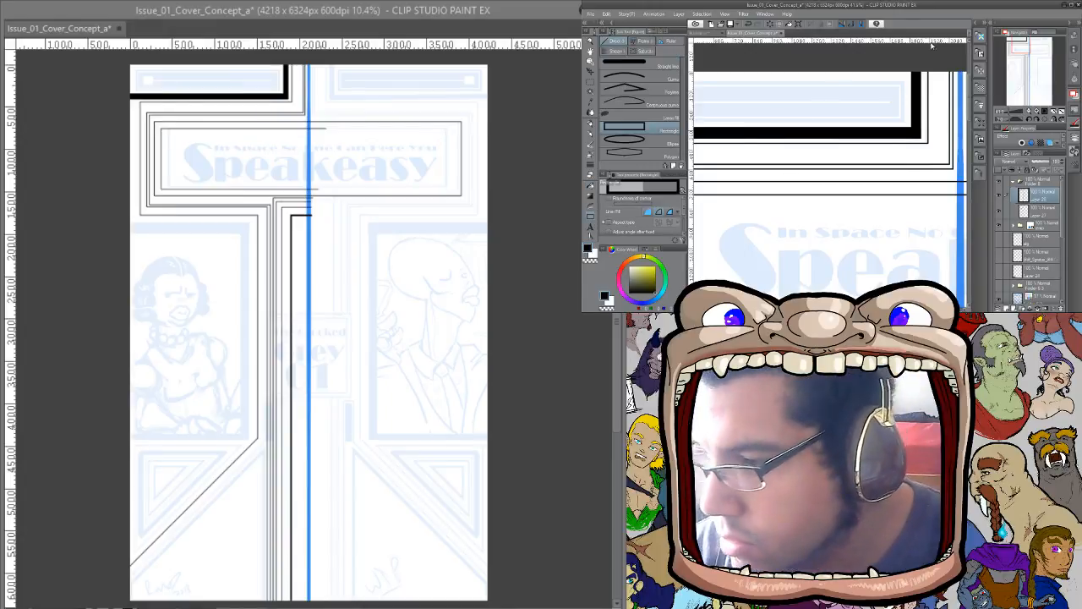
pyautogui.moveTo(904, 64); pyautogui.dragTo(721, 115)
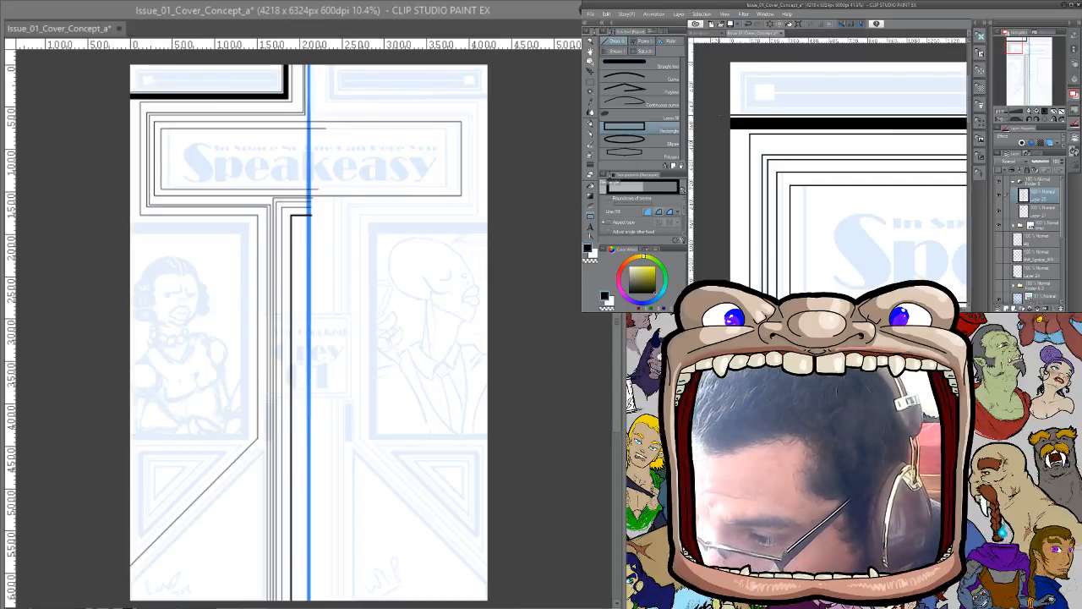
pyautogui.moveTo(867, 77); pyautogui.dragTo(878, 103)
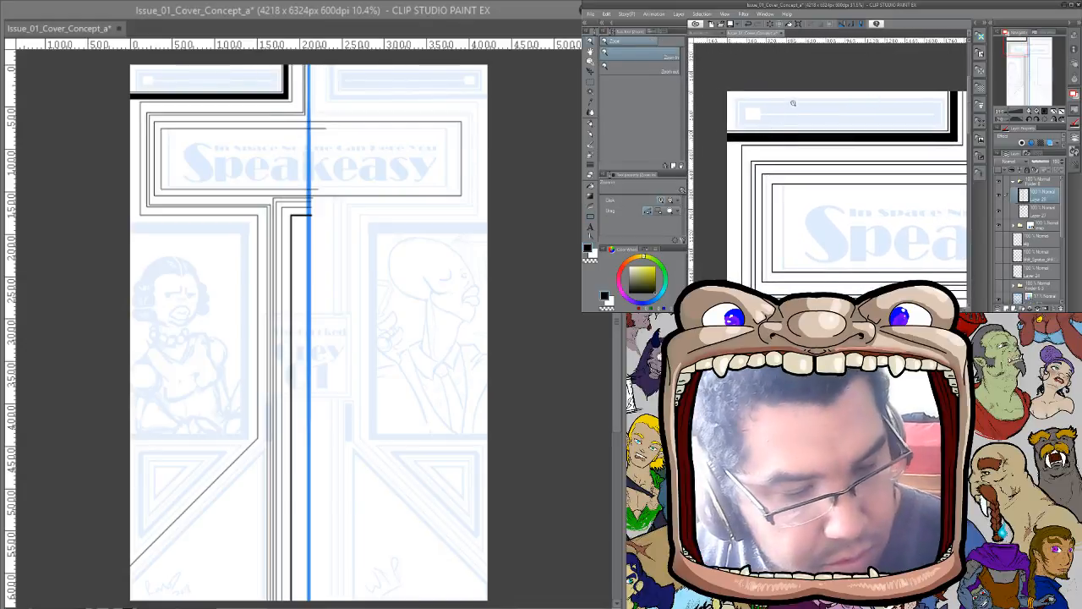
pyautogui.click(589, 217)
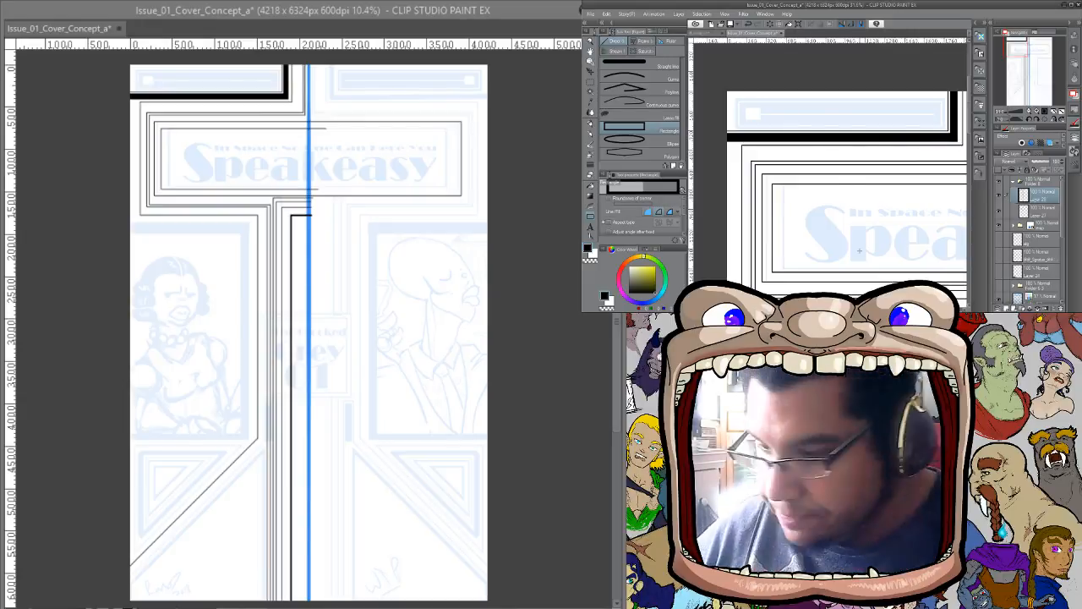
pyautogui.click(1005, 307)
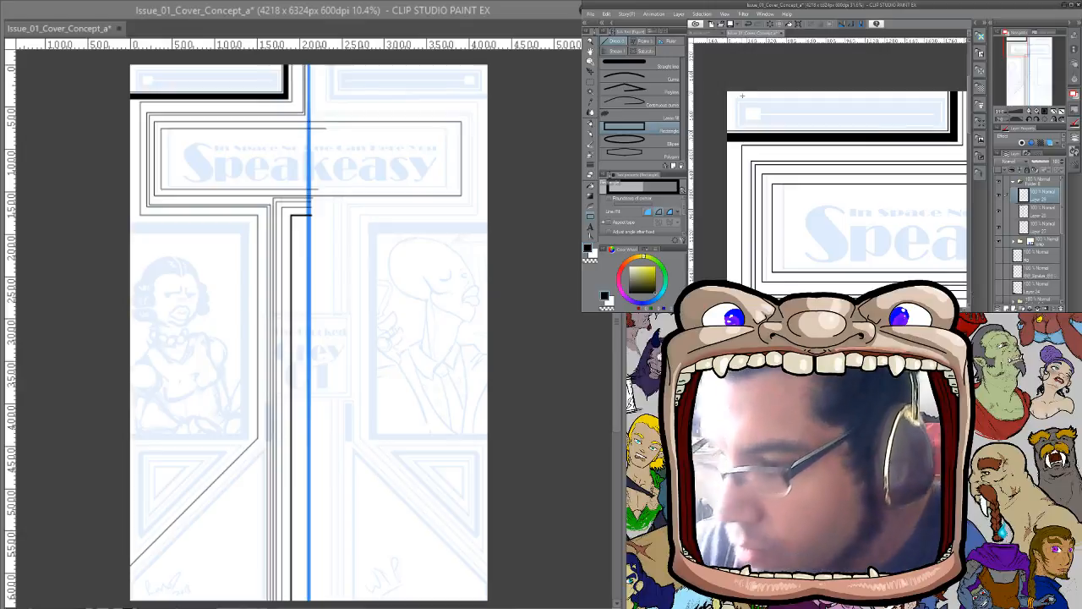
pyautogui.moveTo(734, 95); pyautogui.dragTo(944, 127)
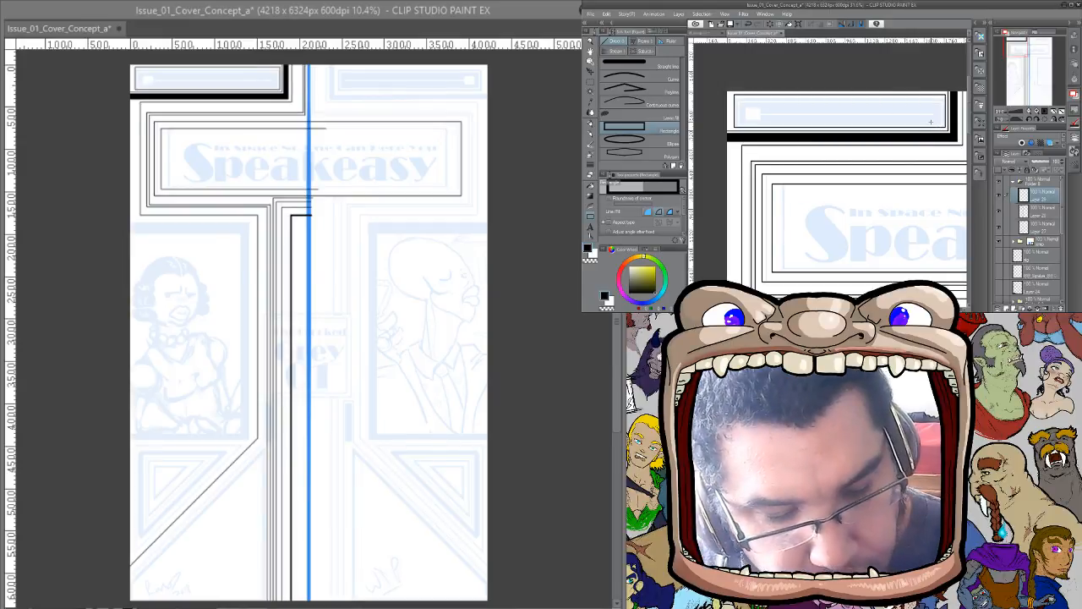
pyautogui.press('g')
pyautogui.click(934, 120)
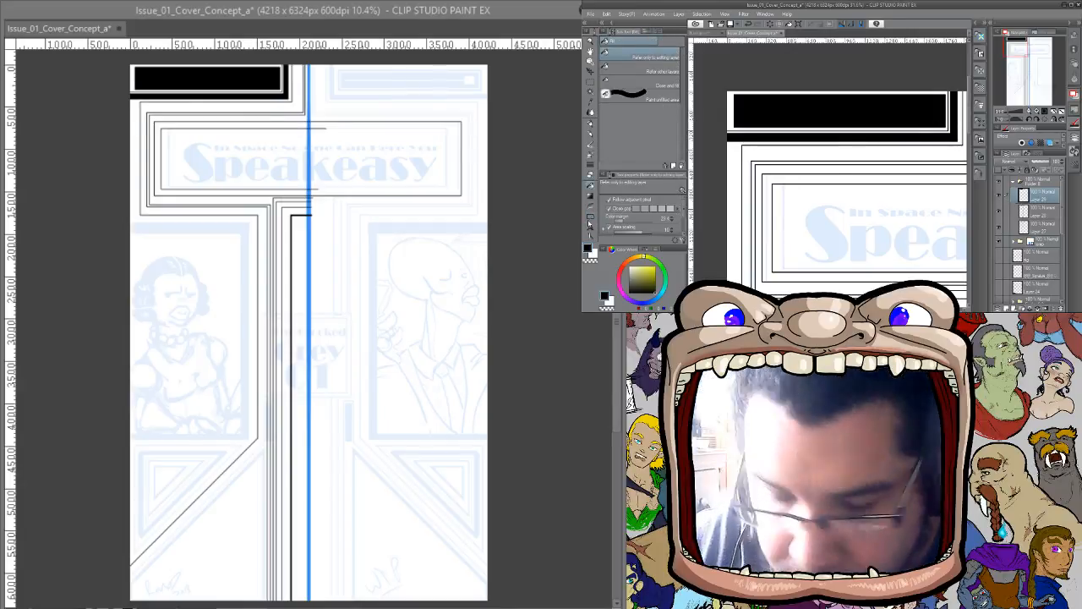
# Lower the new layer's opacity and cut a thin transparent rectangular outline just inside the black bar's edges
pyautogui.click(590, 218)
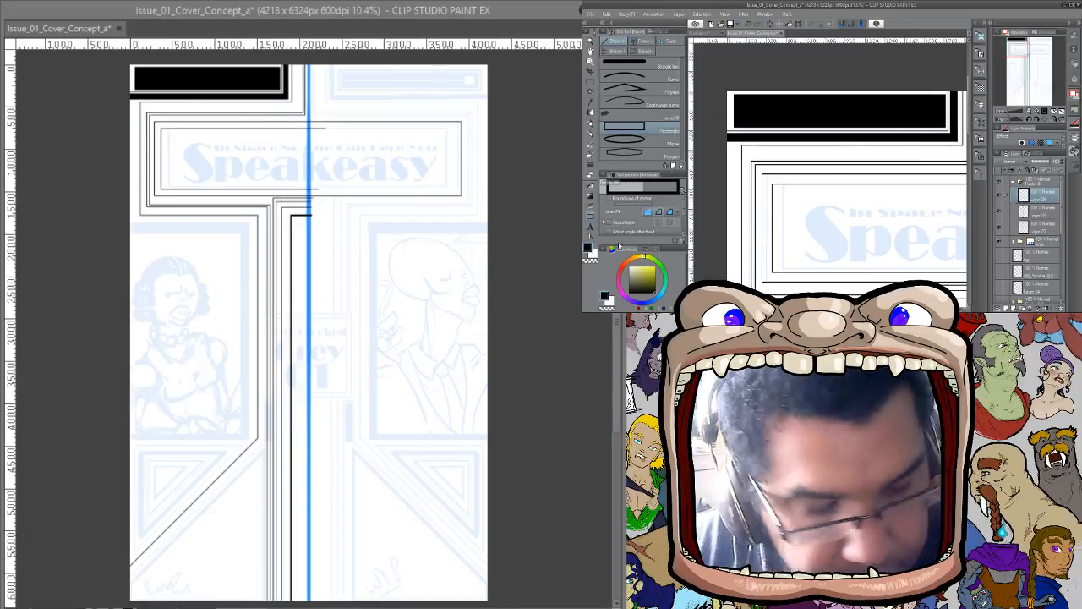
pyautogui.click(1039, 162)
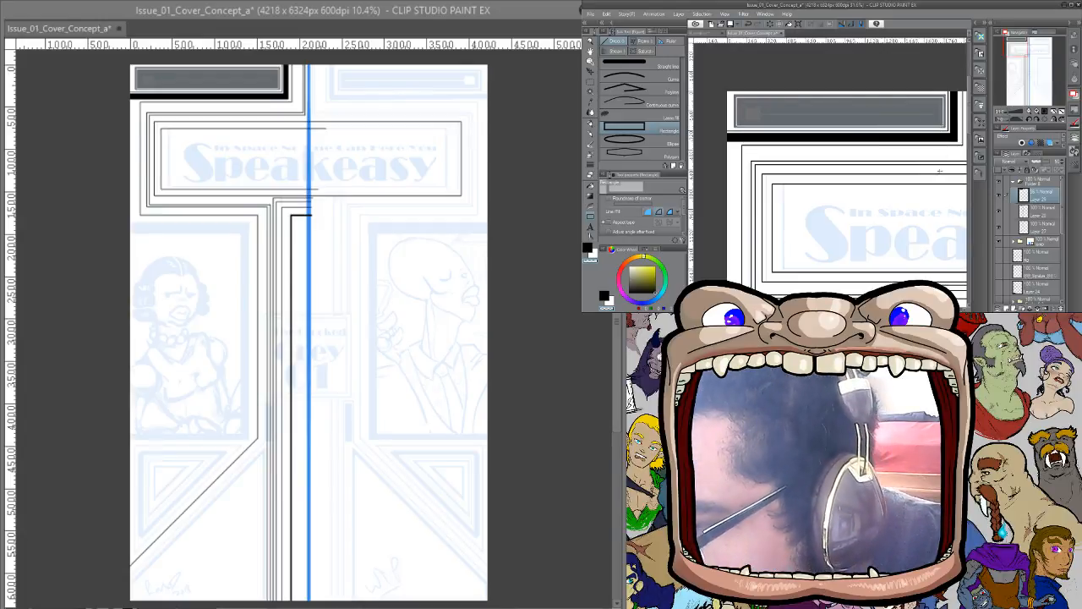
pyautogui.hotkey('ctrl', 'z')
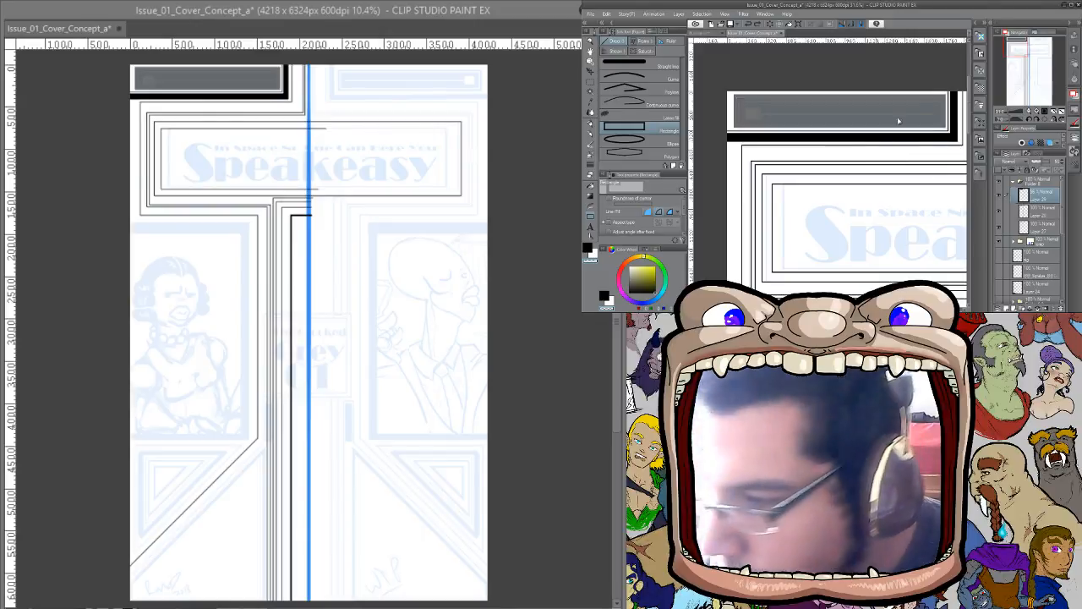
pyautogui.moveTo(943, 125); pyautogui.dragTo(736, 97)
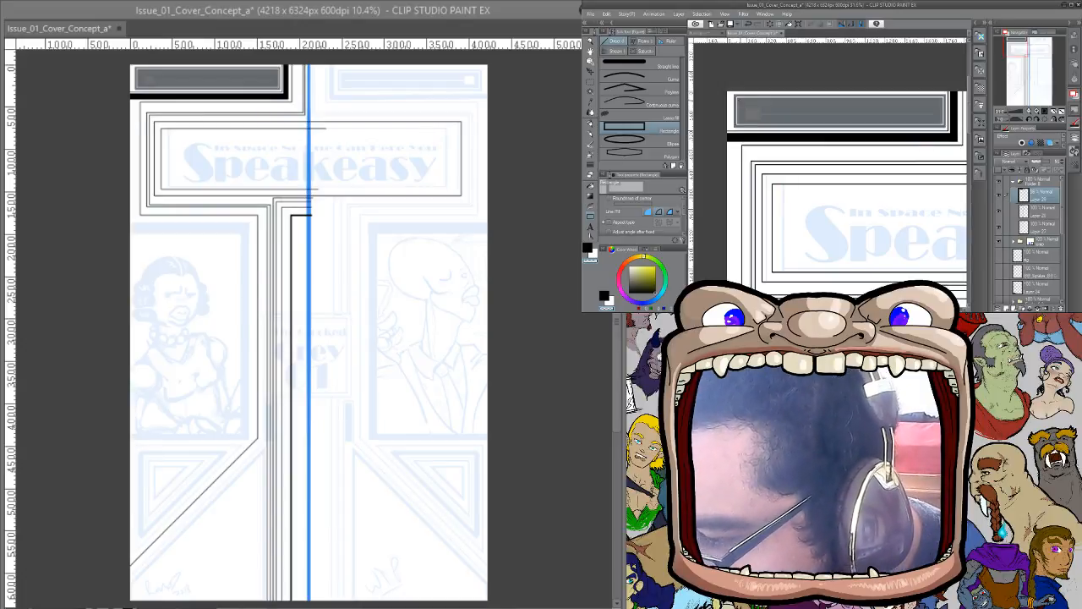
# Cut a transparent square at the bar's left end and a thin horizontal line along its middle, clearing the square's interior
pyautogui.moveTo(739, 100); pyautogui.dragTo(762, 122)
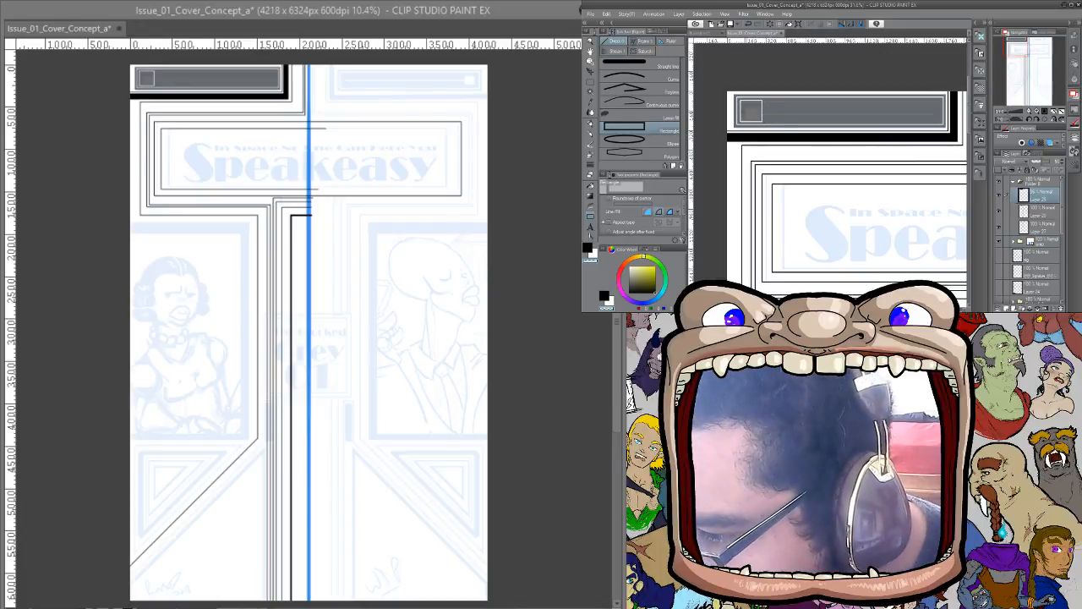
pyautogui.moveTo(746, 111); pyautogui.dragTo(939, 113)
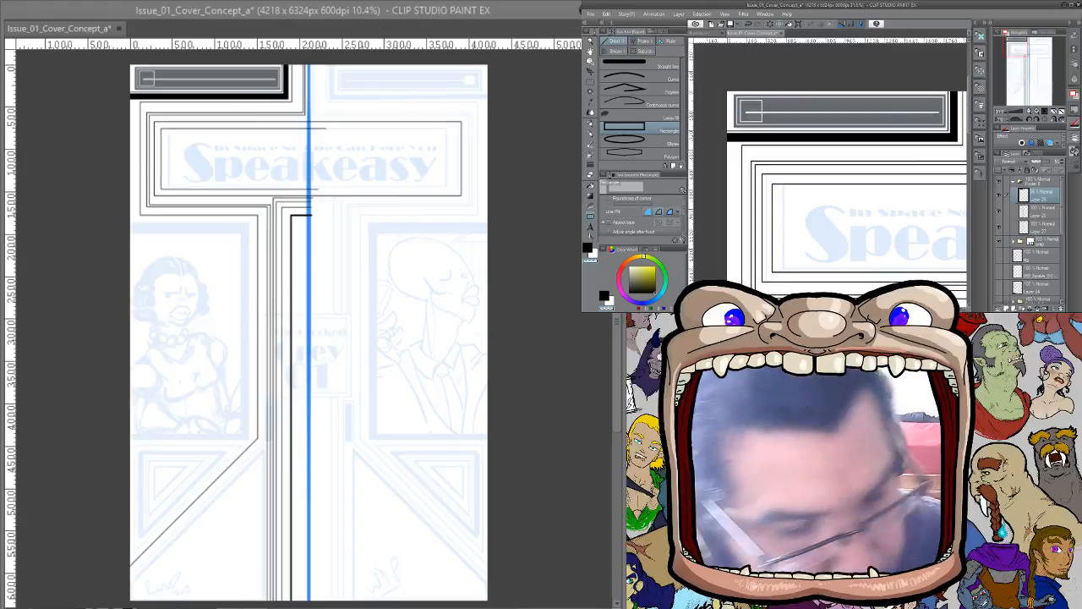
pyautogui.press('g')
pyautogui.click(750, 112)
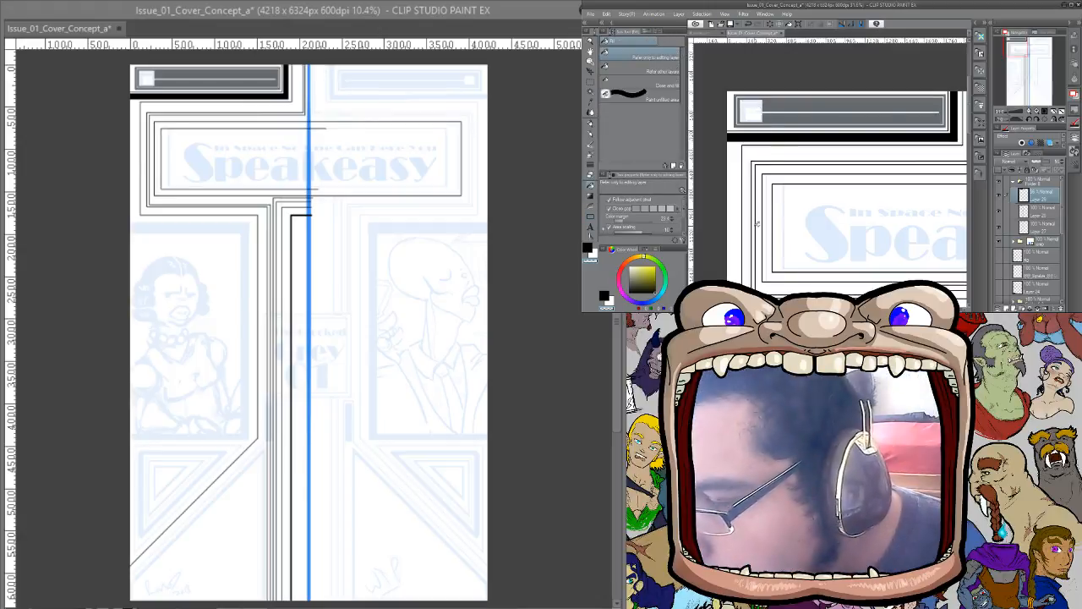
pyautogui.click(756, 108)
pyautogui.hotkey('ctrl', 'z')
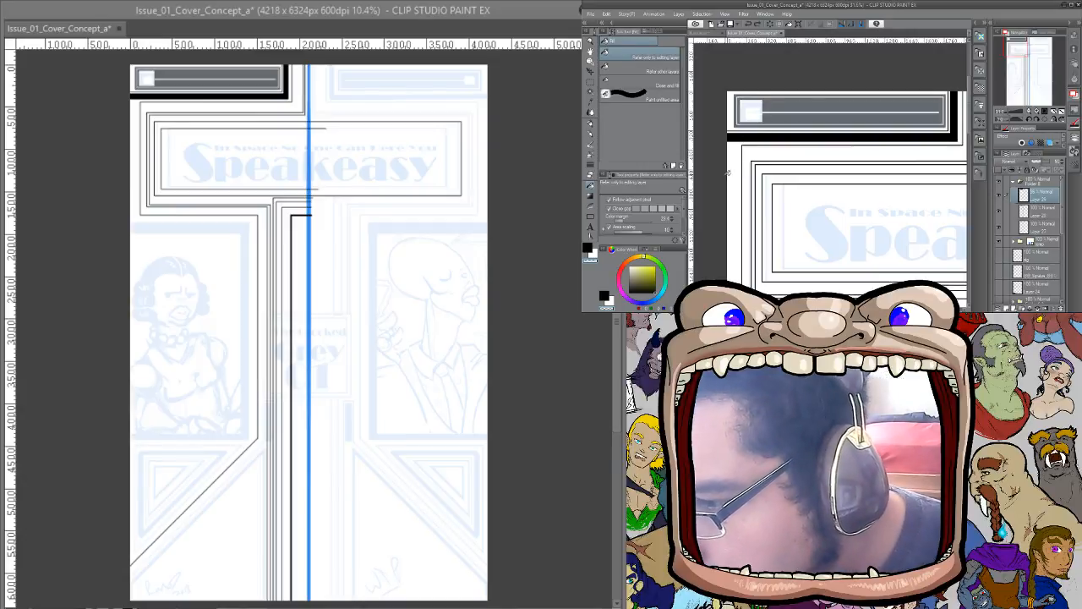
# Restore the bar layer to full opacity and erase the leftover black lines inside the square with a transparent pen
pyautogui.moveTo(1044, 161); pyautogui.dragTo(1057, 161)
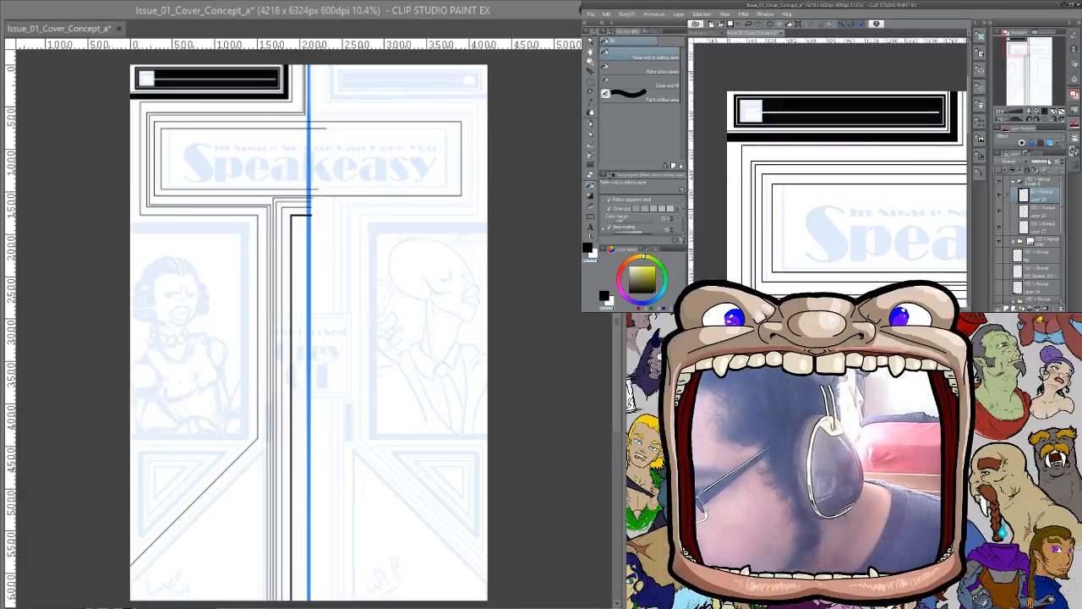
pyautogui.moveTo(853, 125); pyautogui.dragTo(927, 151)
pyautogui.moveTo(845, 151); pyautogui.dragTo(879, 182)
pyautogui.press('p')
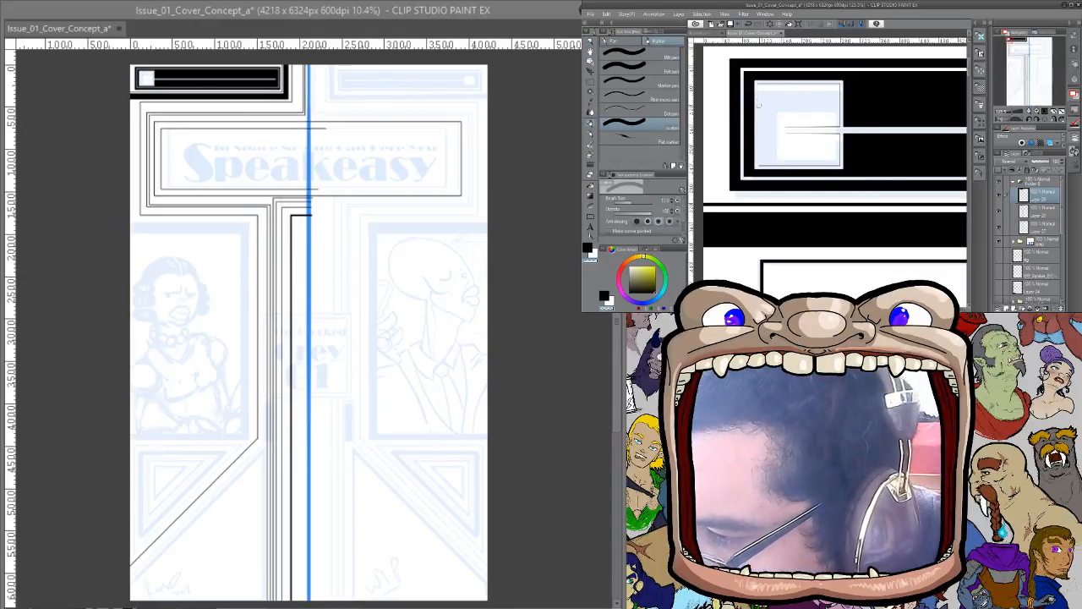
pyautogui.moveTo(767, 163)
pyautogui.mouseDown()
pyautogui.moveTo(838, 164)
pyautogui.moveTo(840, 135)
pyautogui.mouseUp()
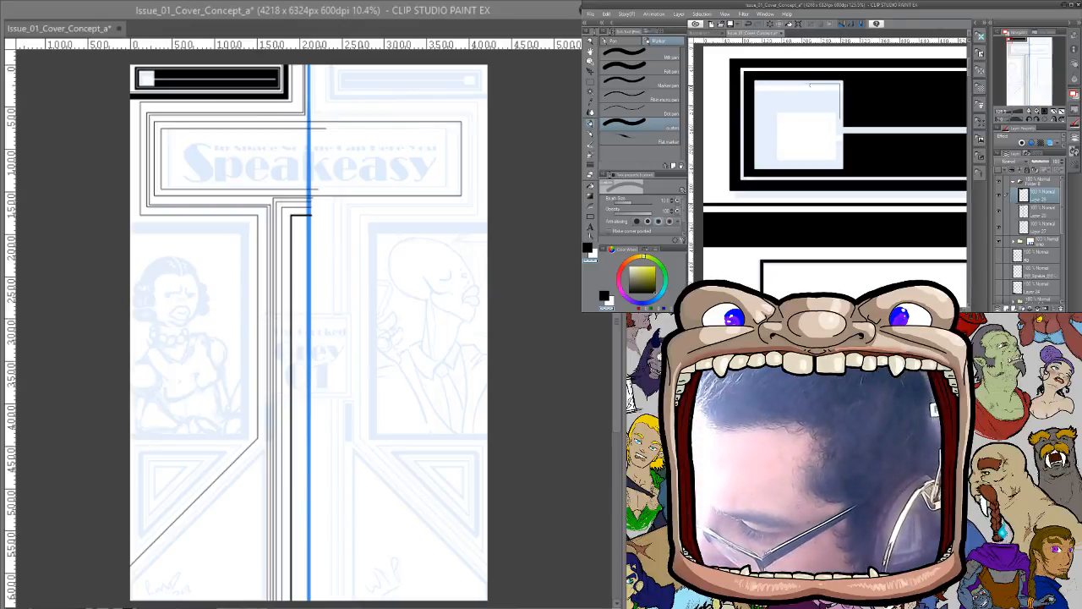
pyautogui.moveTo(838, 83)
pyautogui.mouseDown()
pyautogui.moveTo(838, 127)
pyautogui.moveTo(915, 213)
pyautogui.moveTo(924, 186)
pyautogui.moveTo(859, 128)
pyautogui.mouseUp()
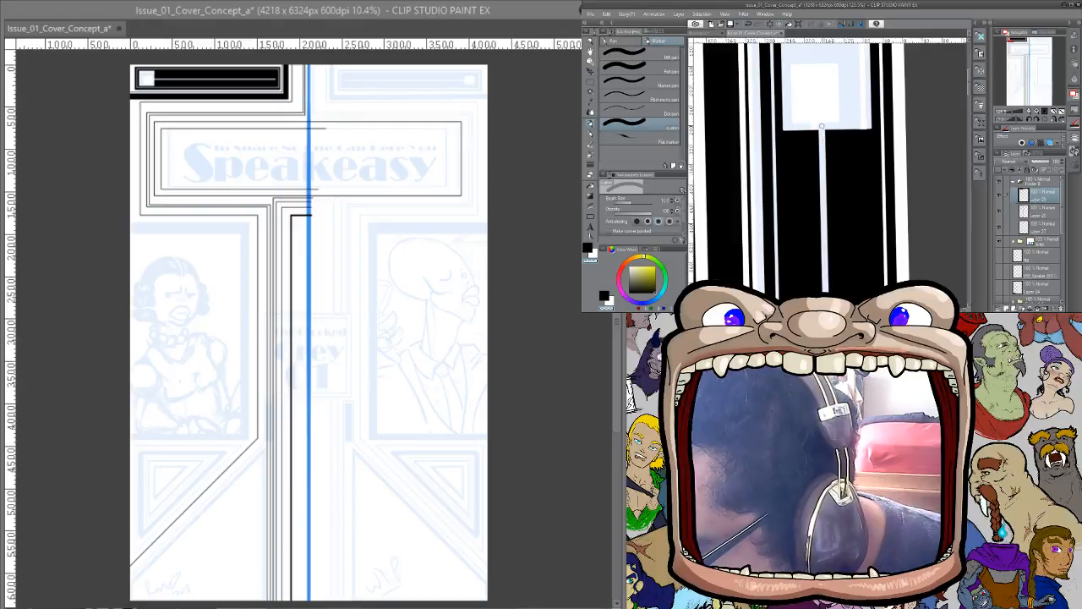
# Erase the leftover dark line along the bar's thin middle stripe with straight transparent strokes
pyautogui.click(822, 129)
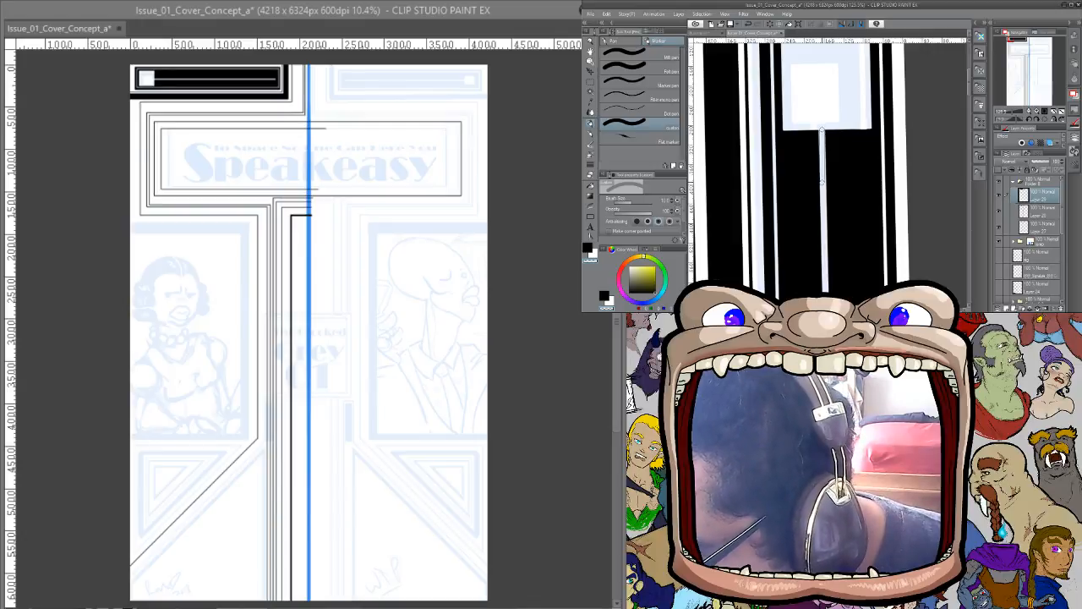
pyautogui.keyDown('shift'); pyautogui.click(821, 182); pyautogui.keyUp('shift')
pyautogui.moveTo(825, 216); pyautogui.dragTo(837, 75)
pyautogui.moveTo(832, 237); pyautogui.dragTo(832, 130)
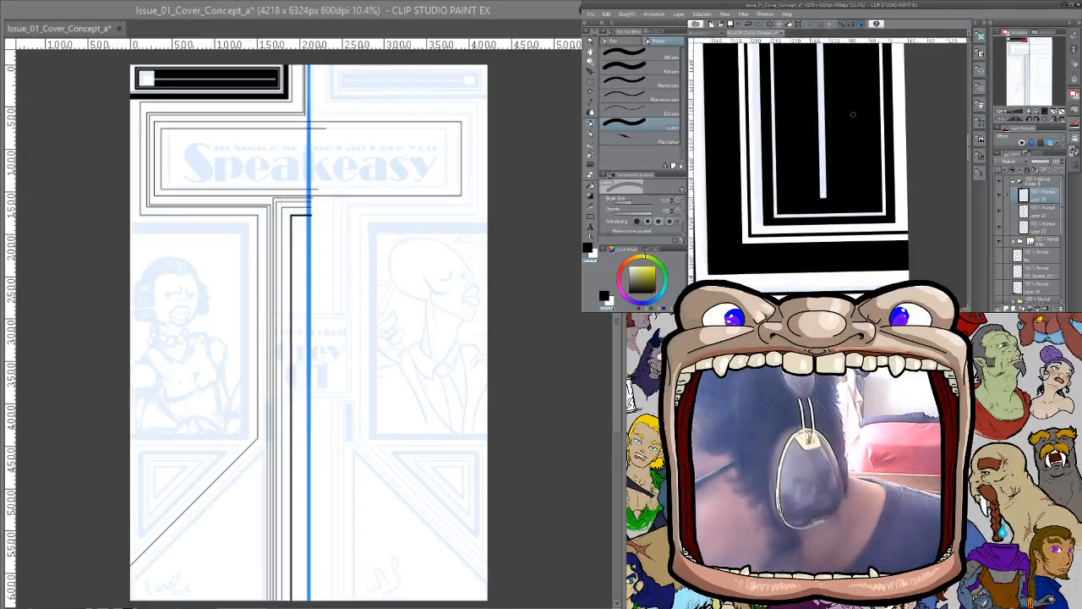
pyautogui.hotkey('ctrl', '@')
pyautogui.hotkey('ctrl', 'space')
pyautogui.moveTo(879, 187); pyautogui.dragTo(852, 230)
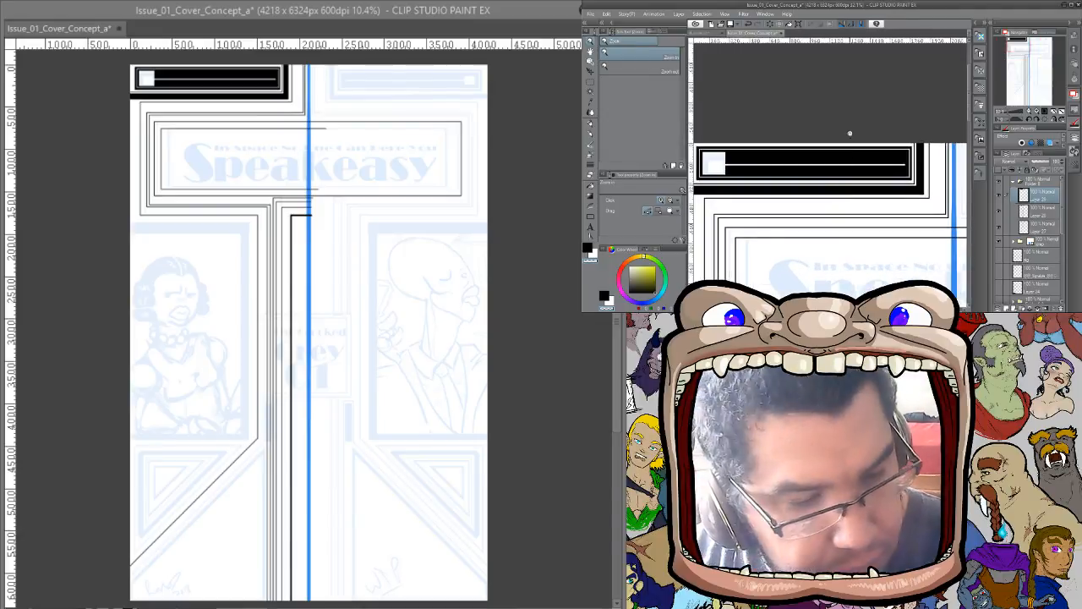
pyautogui.press('w')
pyautogui.click(869, 156)
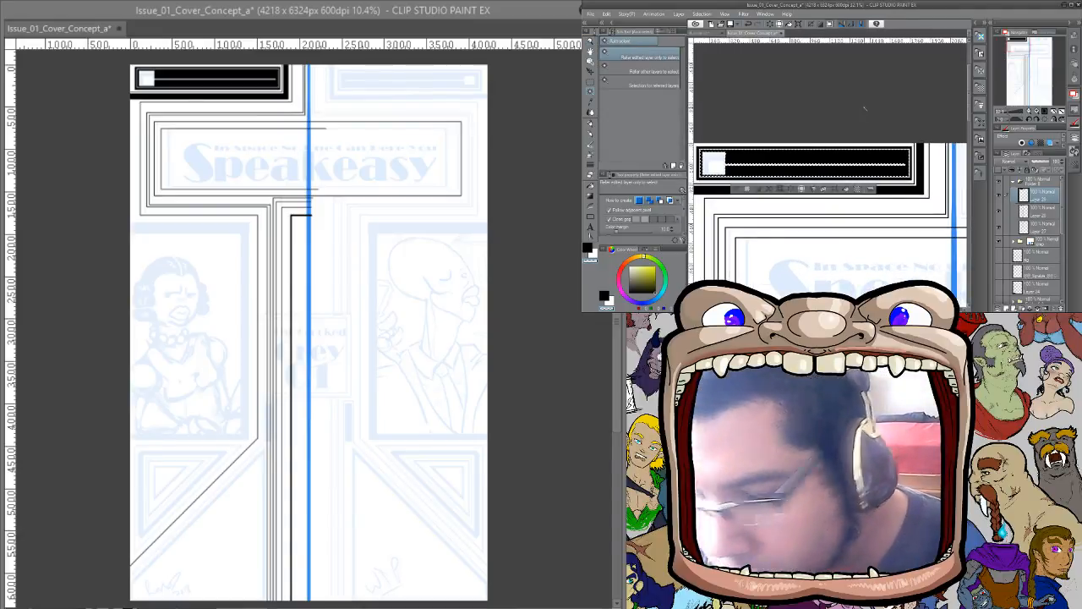
pyautogui.hotkey('ctrl', 't')
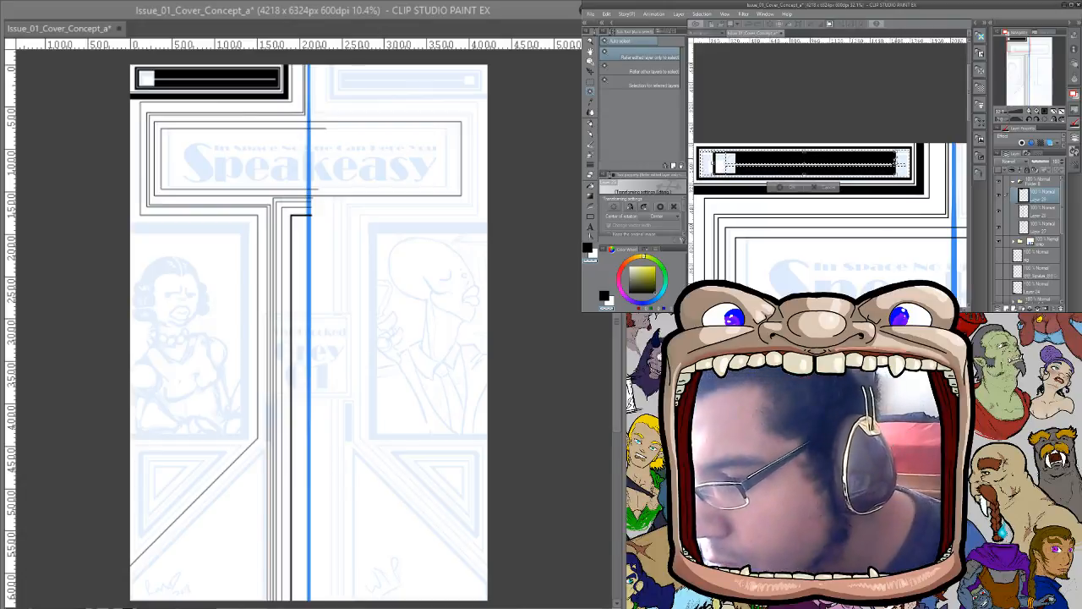
pyautogui.moveTo(899, 164); pyautogui.dragTo(894, 163)
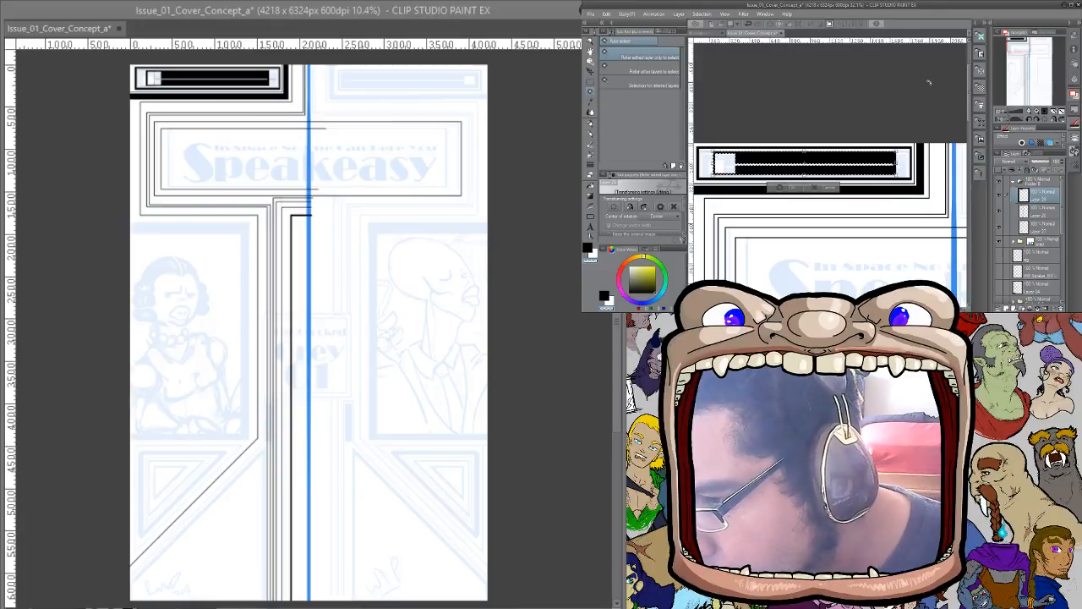
pyautogui.press('Return')
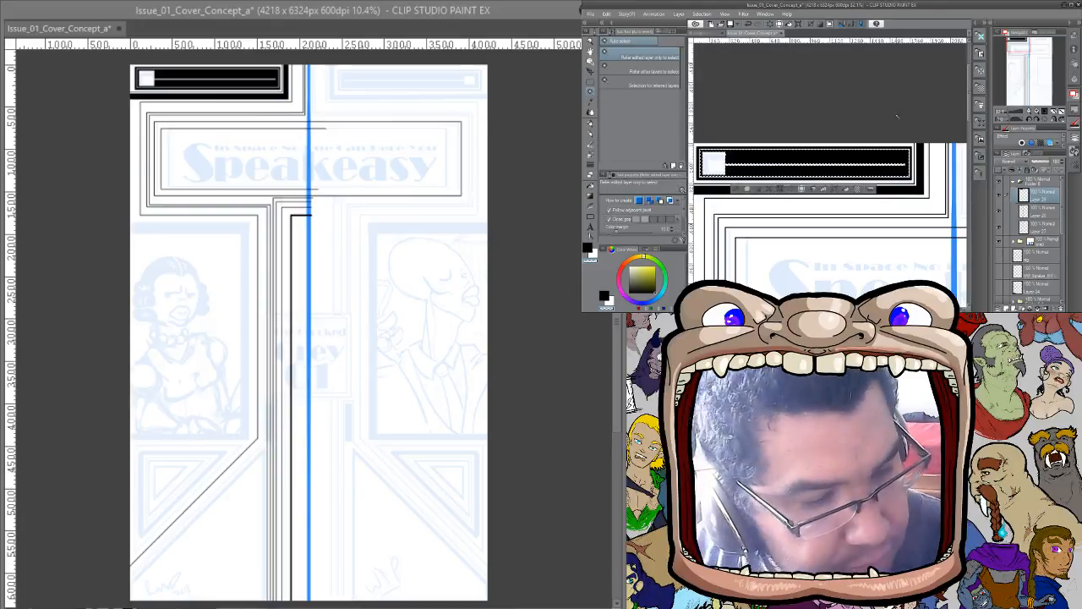
pyautogui.hotkey('ctrl', 'd')
# Draw a black rectangular outline inside the transparent square at the bar's left end
pyautogui.moveTo(899, 155); pyautogui.dragTo(859, 81)
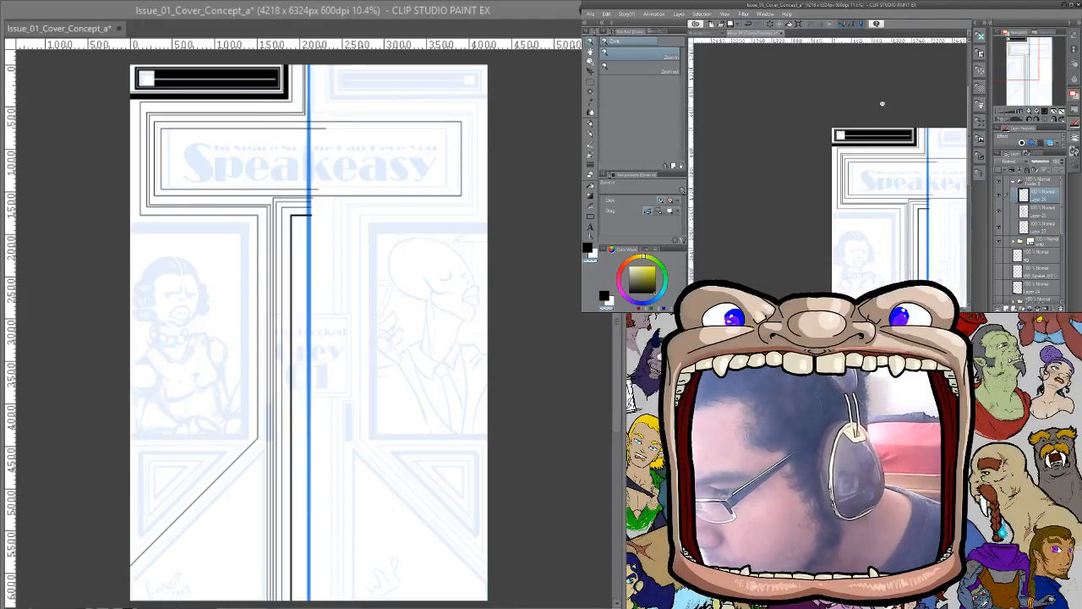
pyautogui.moveTo(850, 136); pyautogui.dragTo(910, 95)
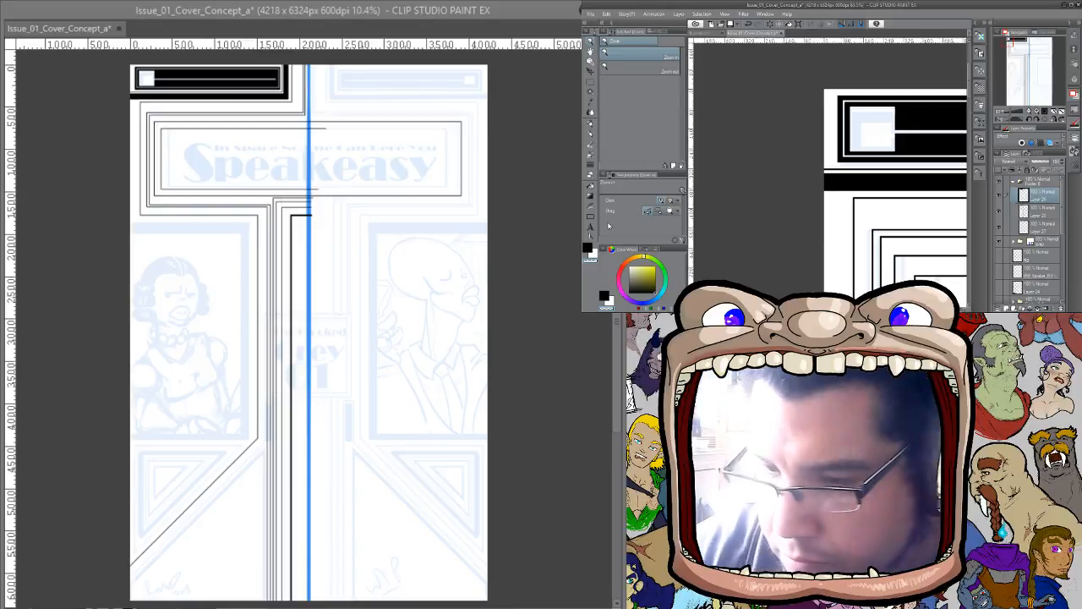
pyautogui.click(591, 201)
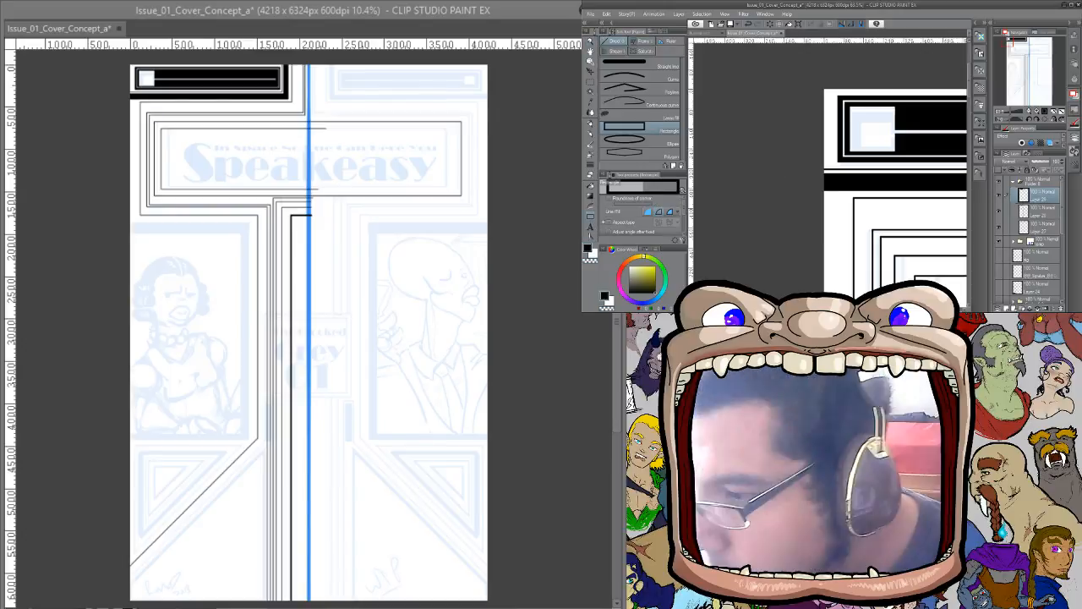
pyautogui.moveTo(849, 106)
pyautogui.mouseDown()
pyautogui.moveTo(897, 111)
pyautogui.moveTo(853, 153)
pyautogui.moveTo(897, 147)
pyautogui.mouseUp()
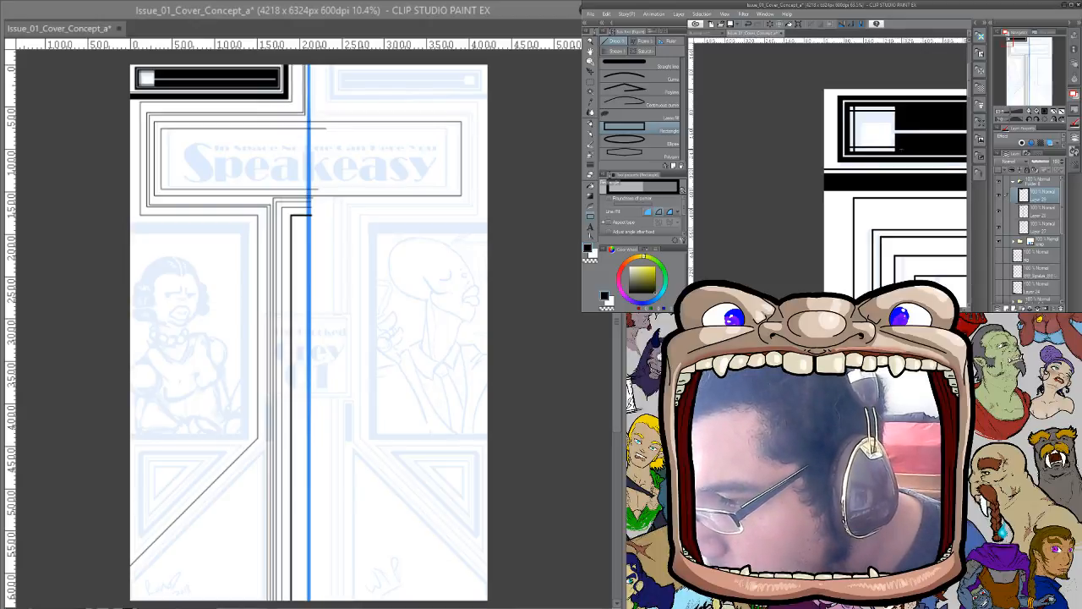
# Try to fill the narrow strips between the square's outline and the bar with black
pyautogui.press('g')
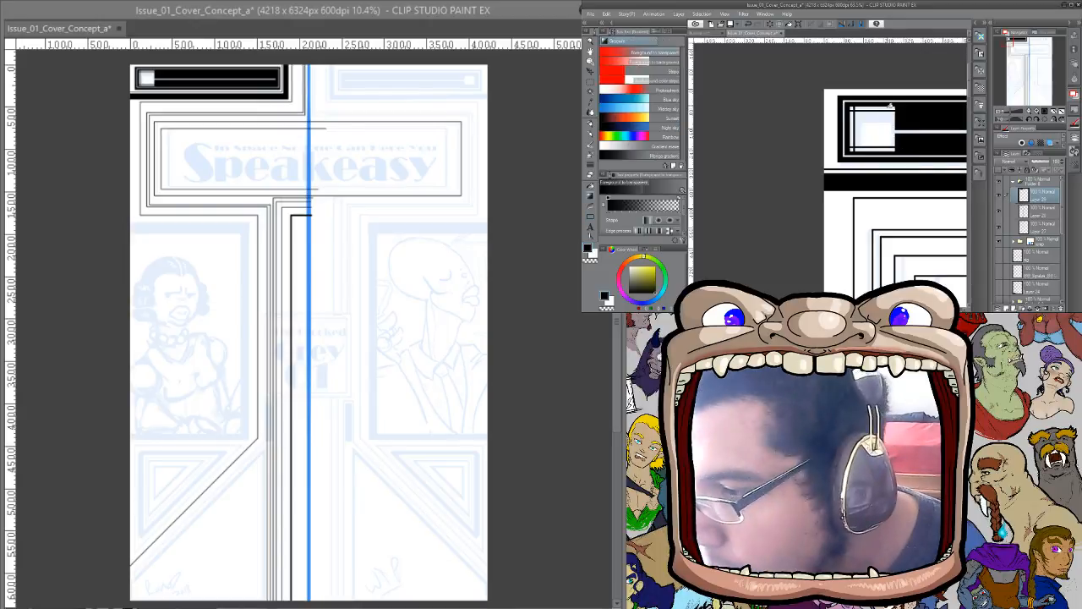
pyautogui.click(862, 145)
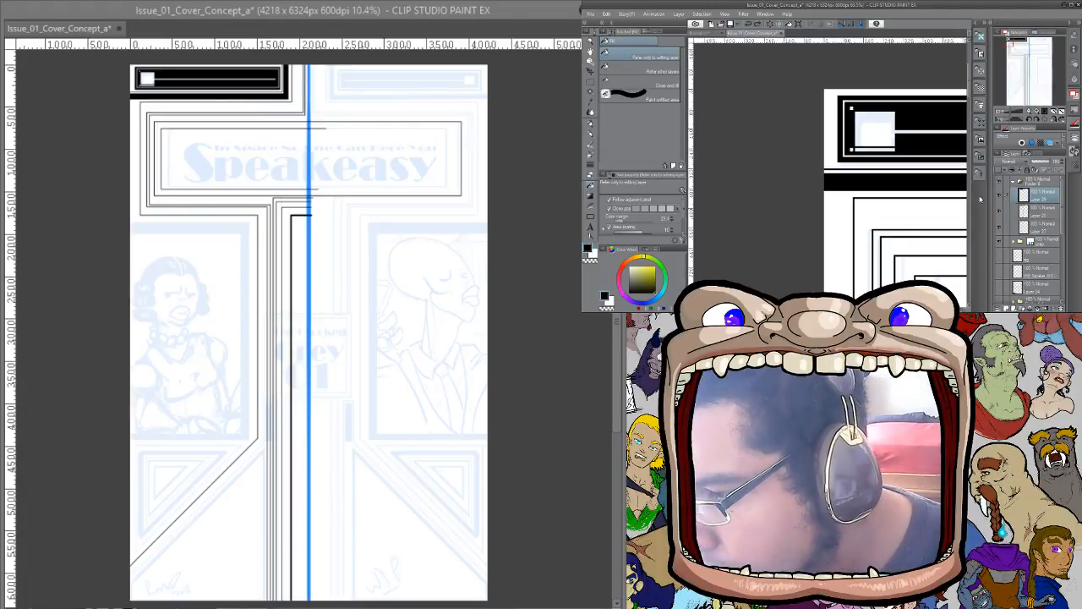
pyautogui.hotkey('ctrl', 'z')
pyautogui.hotkey('ctrl', 'z')
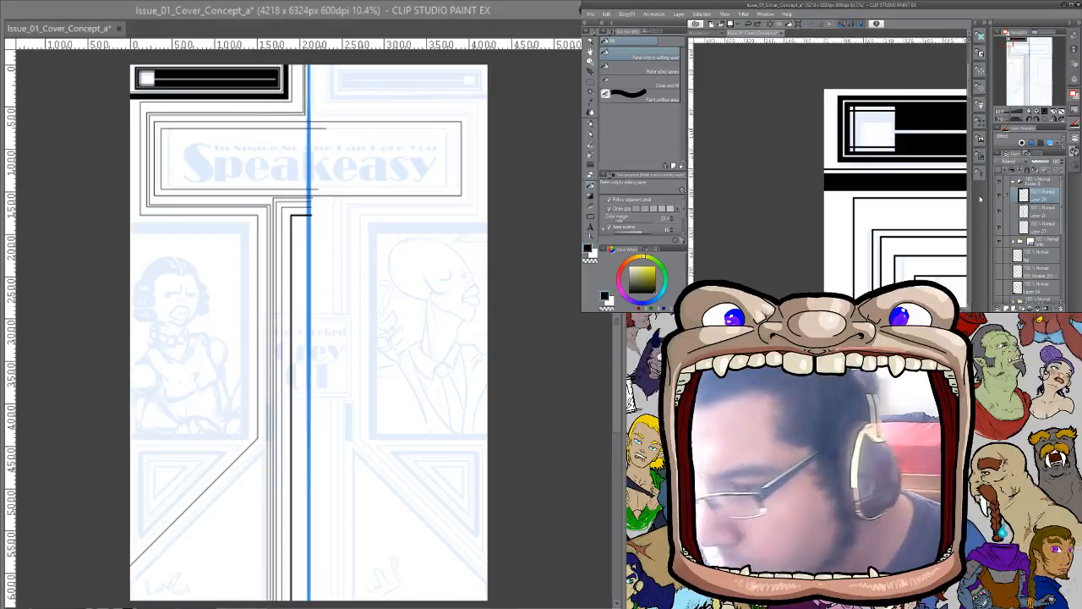
# Draw a black rectangular outline along the square's right side on a new layer and merge it with the layer below
pyautogui.press('u')
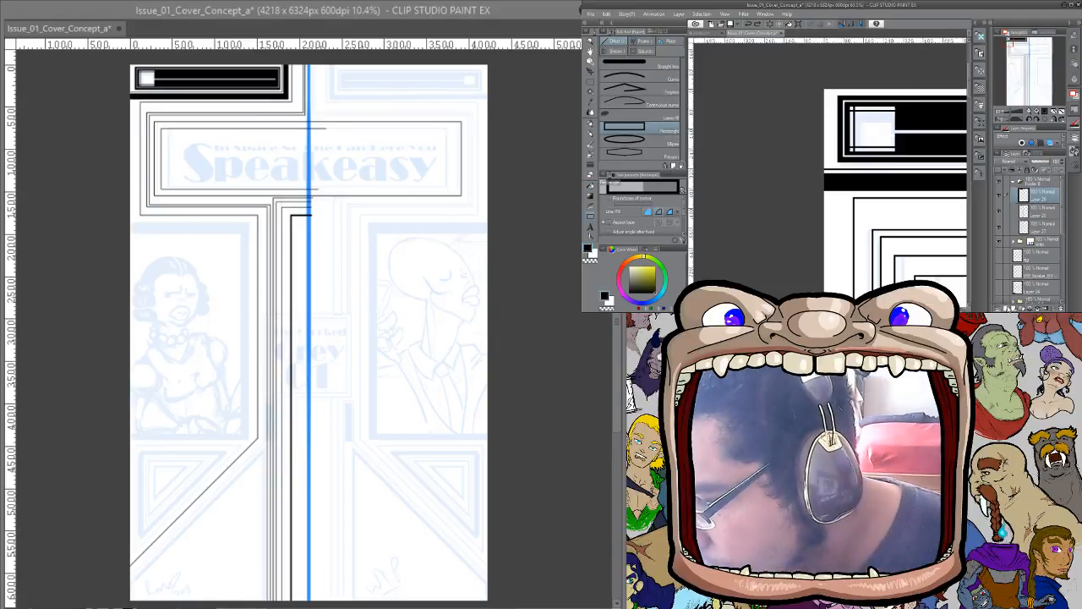
pyautogui.click(1007, 308)
pyautogui.moveTo(891, 107); pyautogui.dragTo(897, 150)
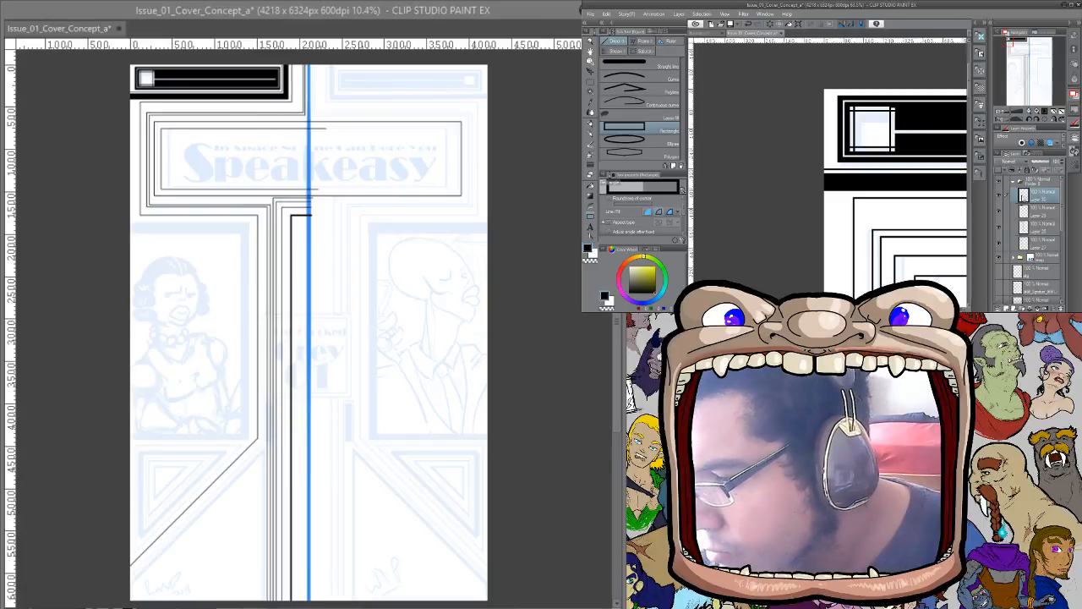
pyautogui.rightClick(1043, 203)
pyautogui.click(997, 279)
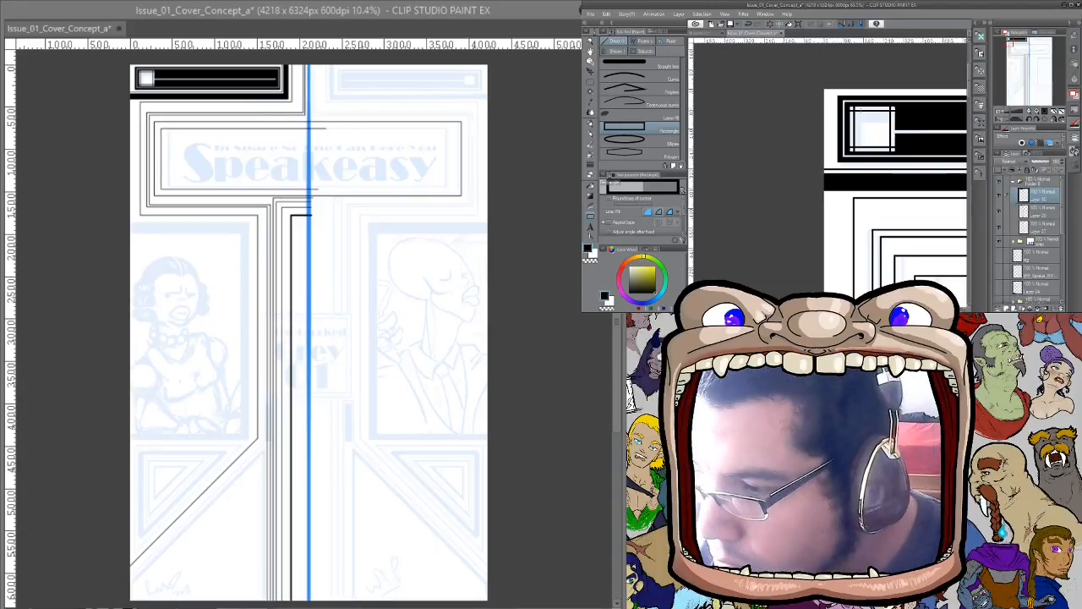
# Fill the narrow strips above, left of and below the square with black, keeping the small corner squares transparent
pyautogui.press('g')
pyautogui.press('g')
pyautogui.click(864, 108)
pyautogui.click(853, 124)
pyautogui.click(871, 148)
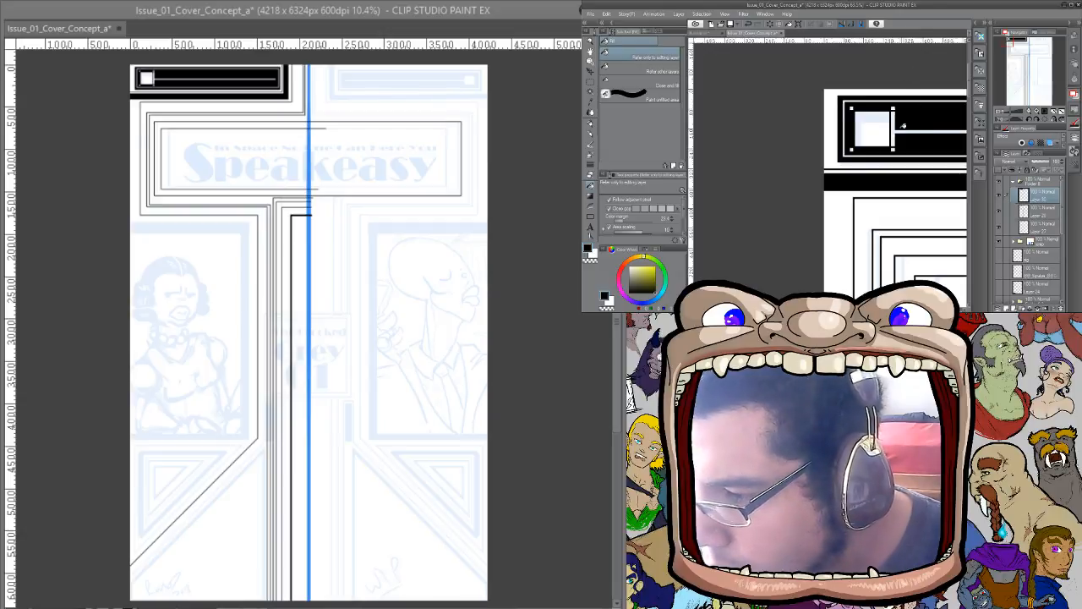
# Try to cover the strip right of the square with a black rectangle and a thick straight black line
pyautogui.click(590, 219)
pyautogui.press('/')
pyautogui.moveTo(903, 140); pyautogui.dragTo(930, 148)
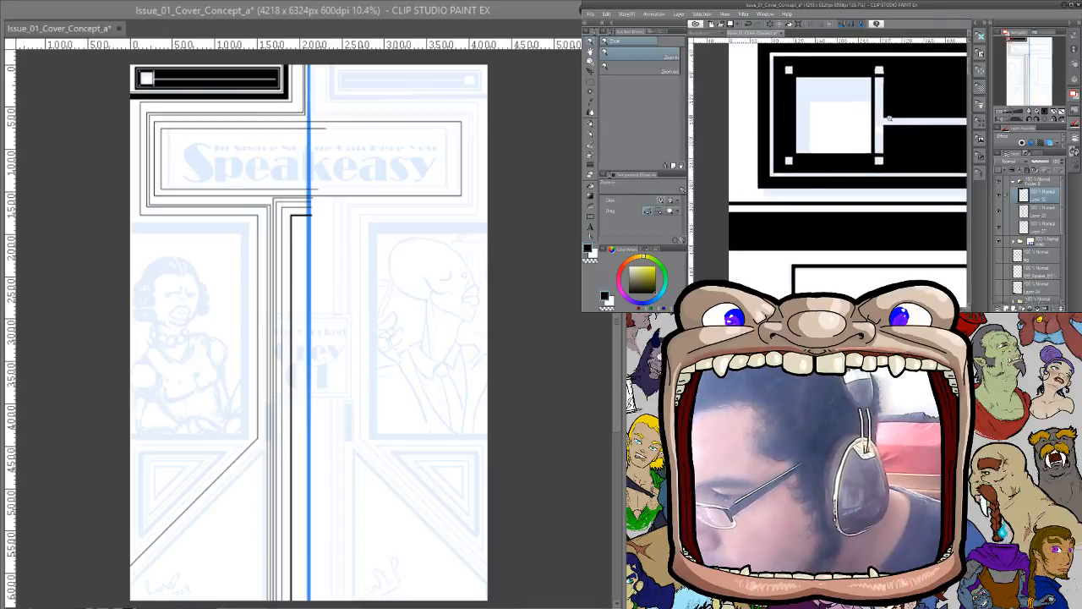
pyautogui.click(590, 216)
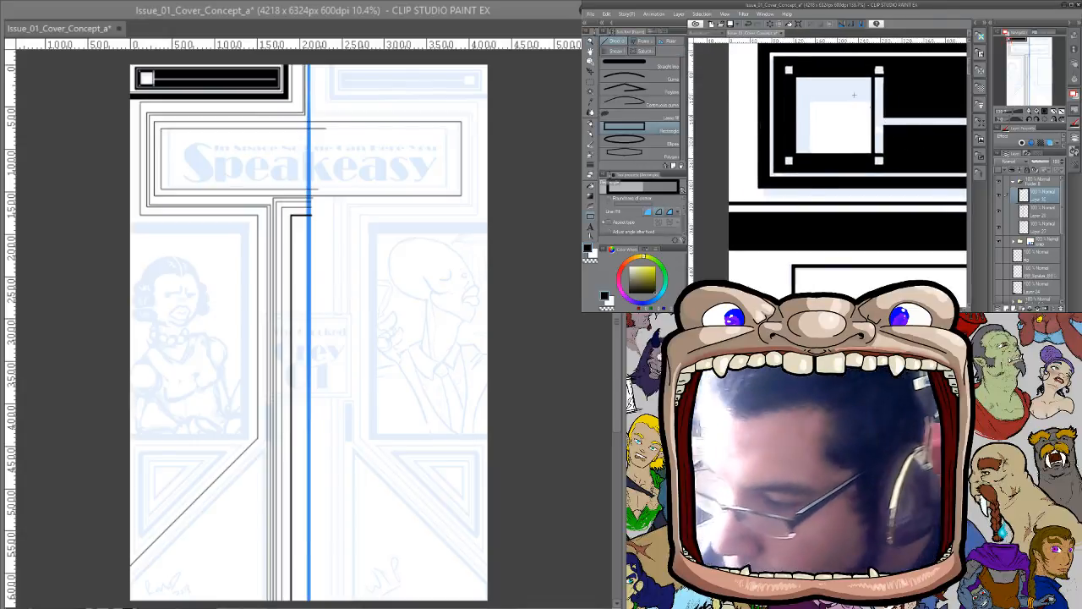
pyautogui.moveTo(886, 117); pyautogui.dragTo(872, 135)
pyautogui.hotkey('ctrl', 'z')
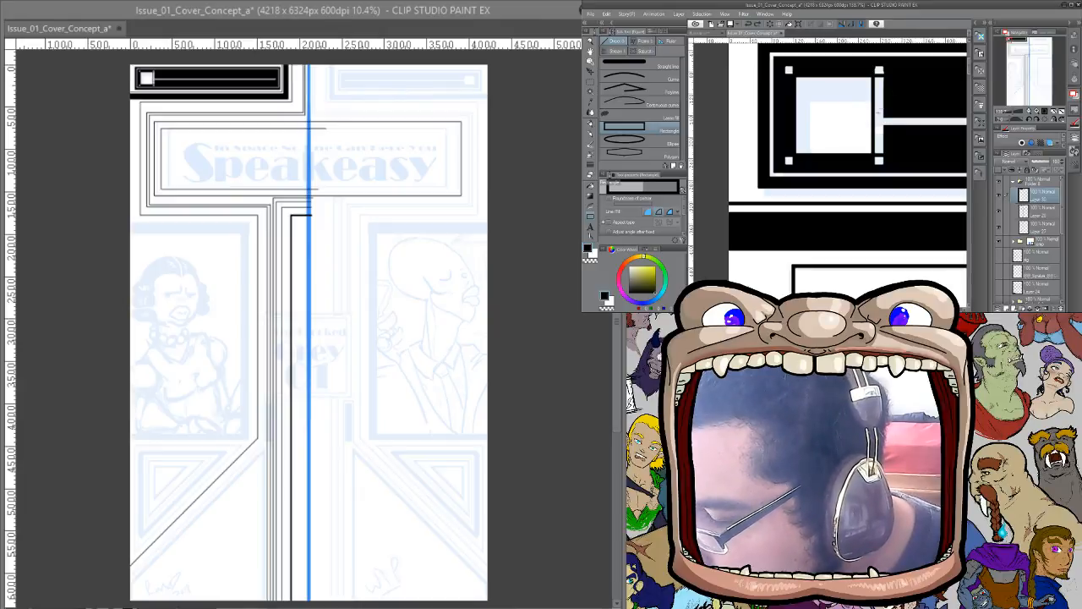
pyautogui.click(640, 64)
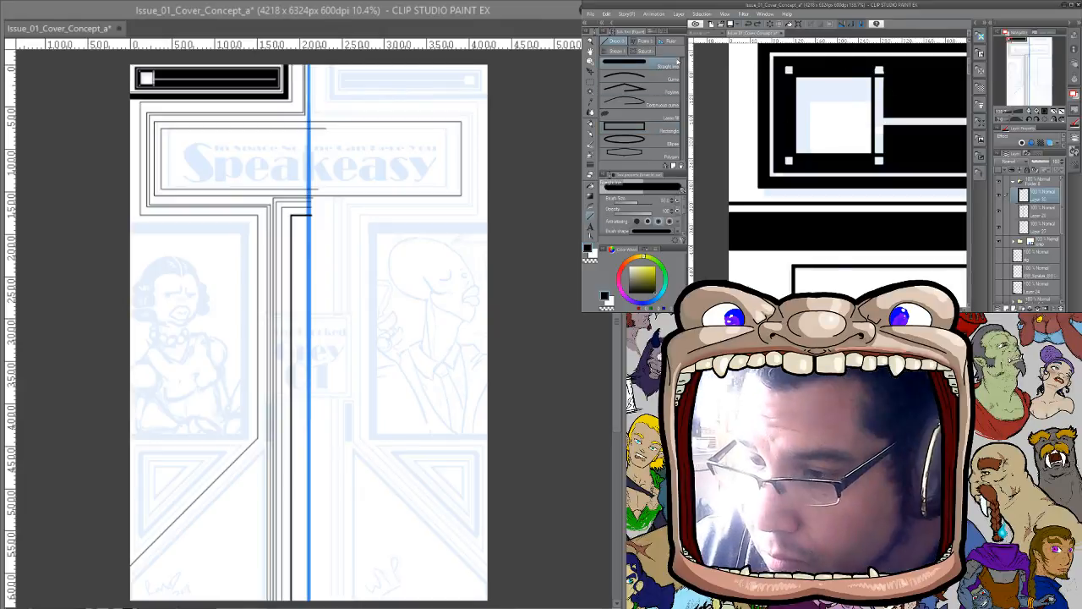
pyautogui.moveTo(846, 112); pyautogui.dragTo(875, 112)
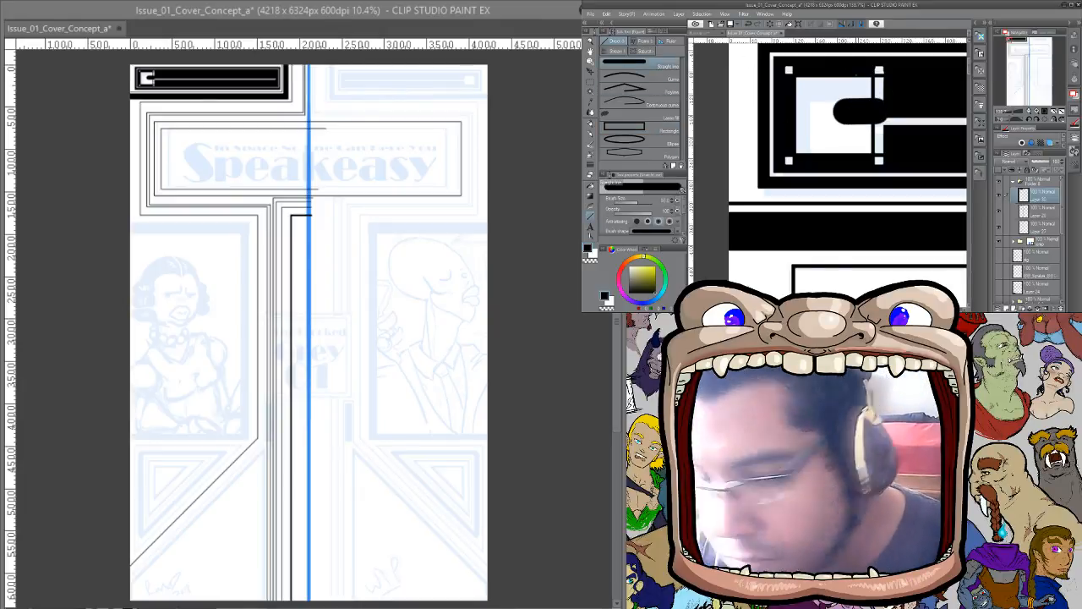
pyautogui.hotkey('ctrl', 'z')
# Select rectangular areas above and below the middle stripe, ink the strip right of the square black, and clear the selection
pyautogui.press('m')
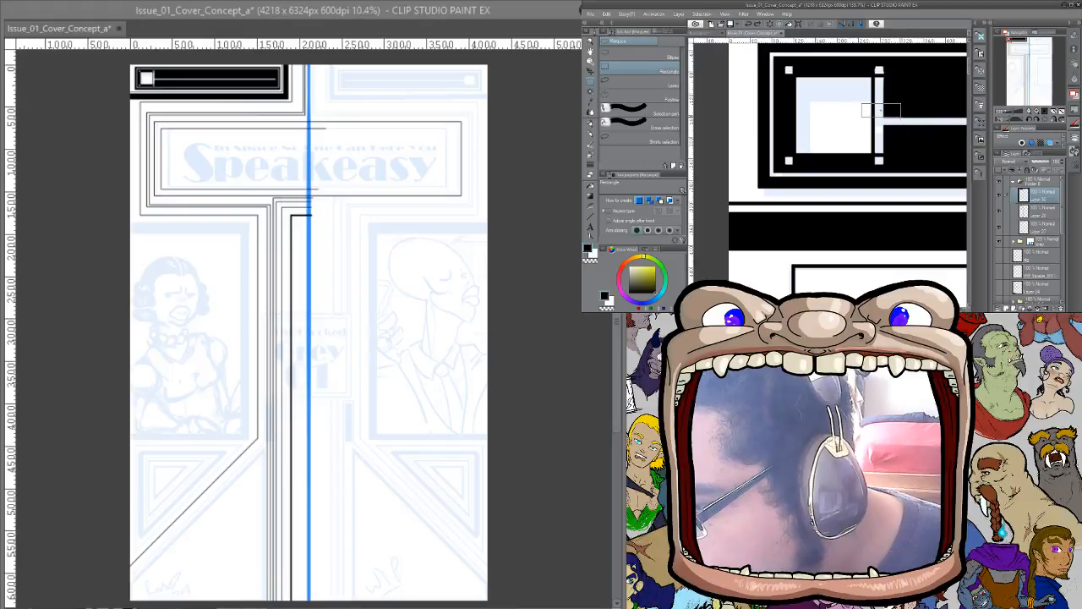
pyautogui.moveTo(900, 118); pyautogui.dragTo(900, 118)
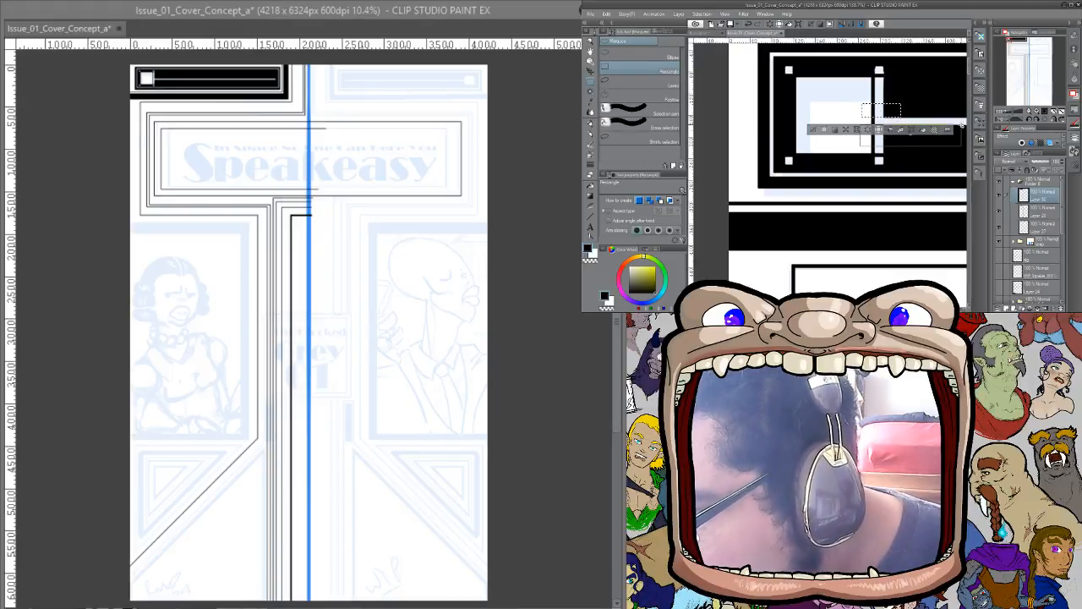
pyautogui.moveTo(961, 124); pyautogui.dragTo(960, 125)
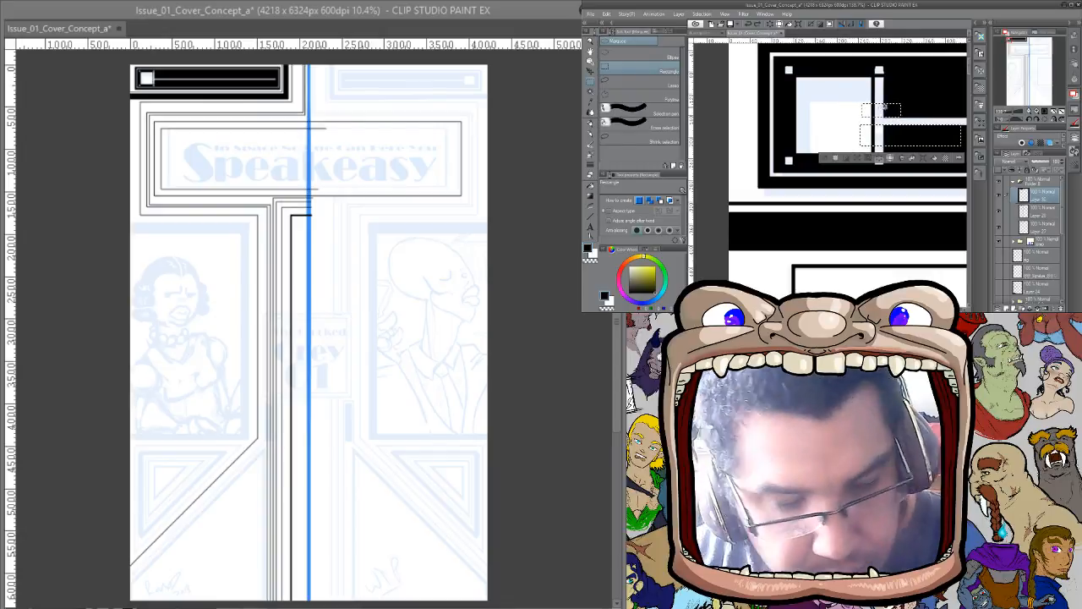
pyautogui.press('p')
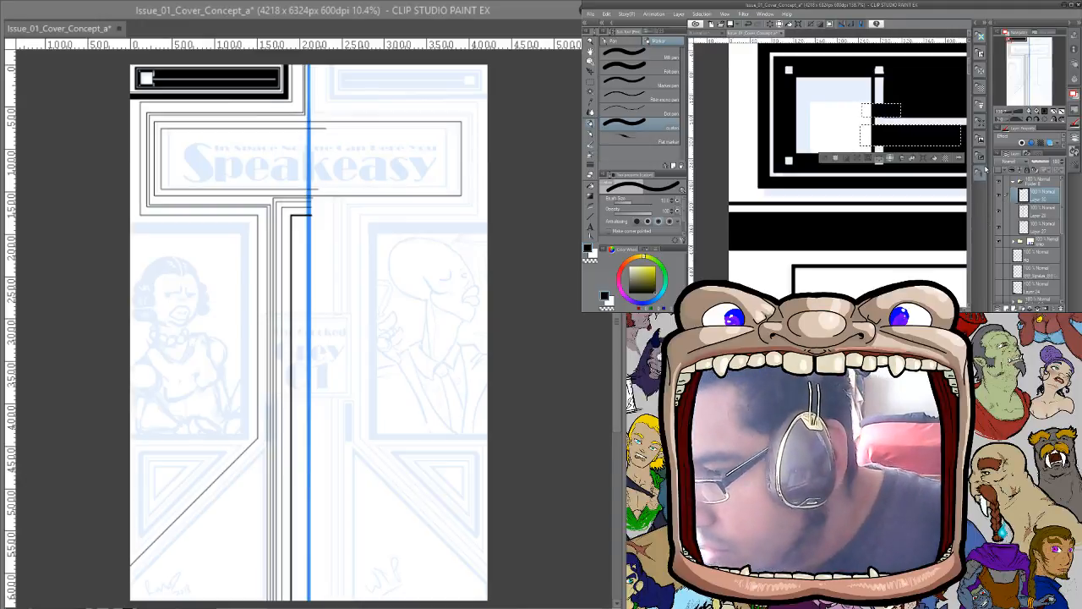
pyautogui.click(846, 158)
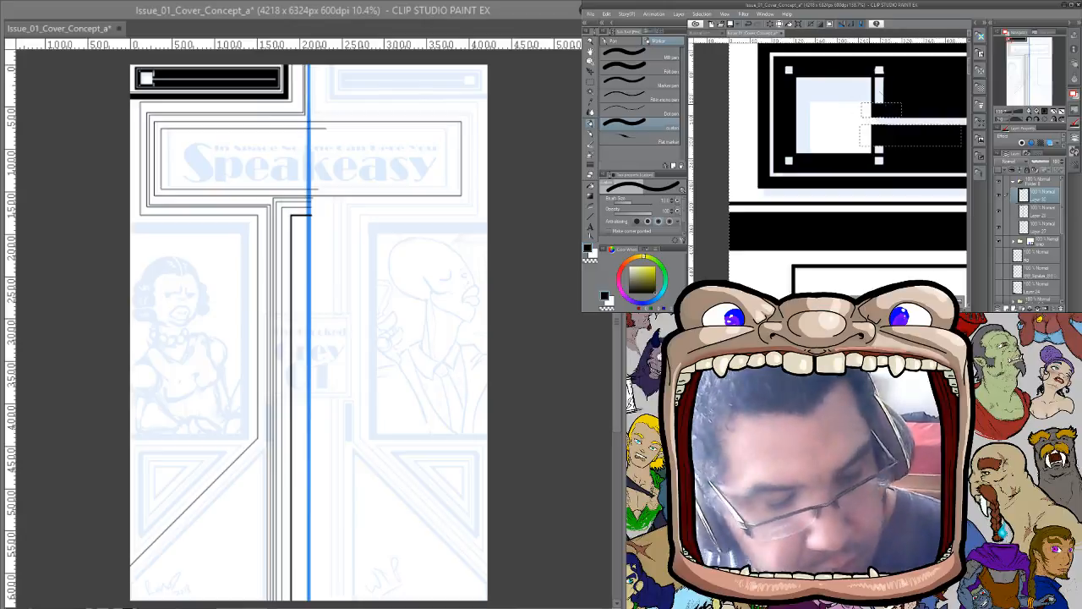
pyautogui.hotkey('ctrl', 'd')
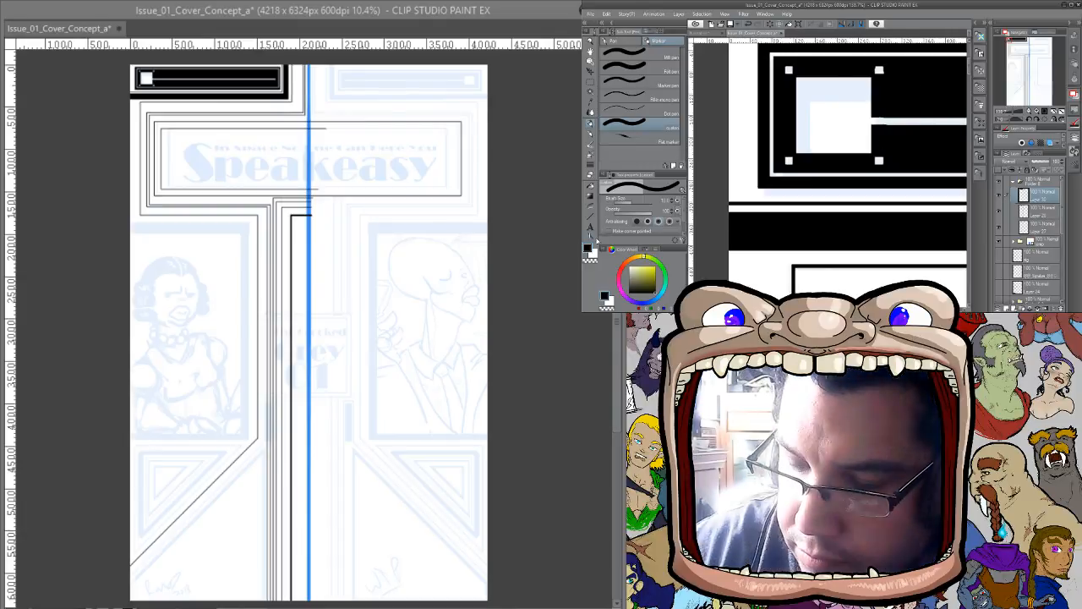
# Try to cut a transparent rectangle along the middle stripe beside the square
pyautogui.click(591, 222)
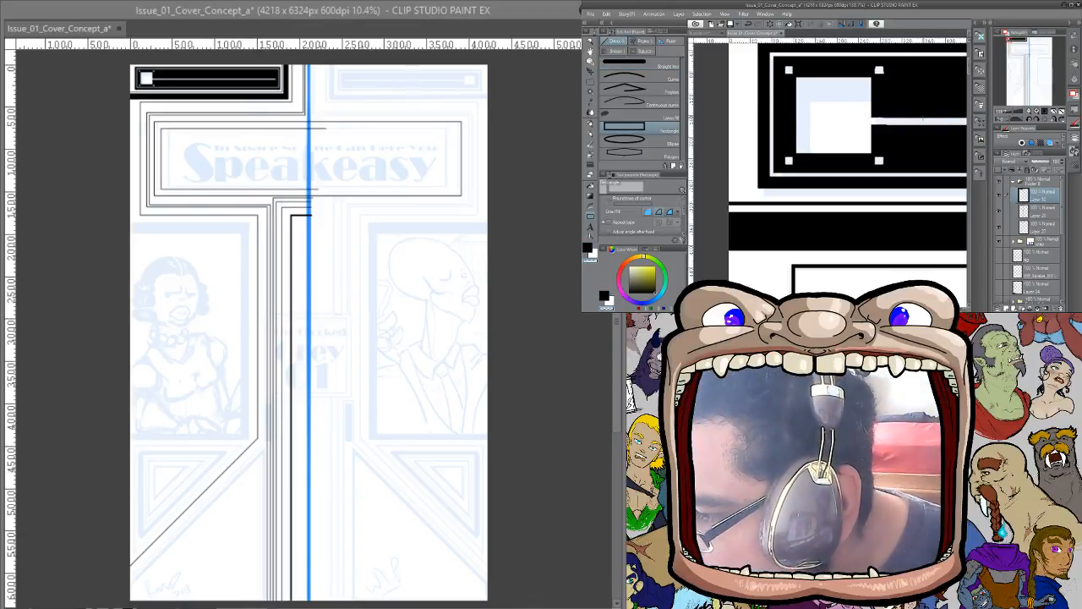
pyautogui.moveTo(923, 119); pyautogui.dragTo(884, 114)
pyautogui.hotkey('ctrl', 'z')
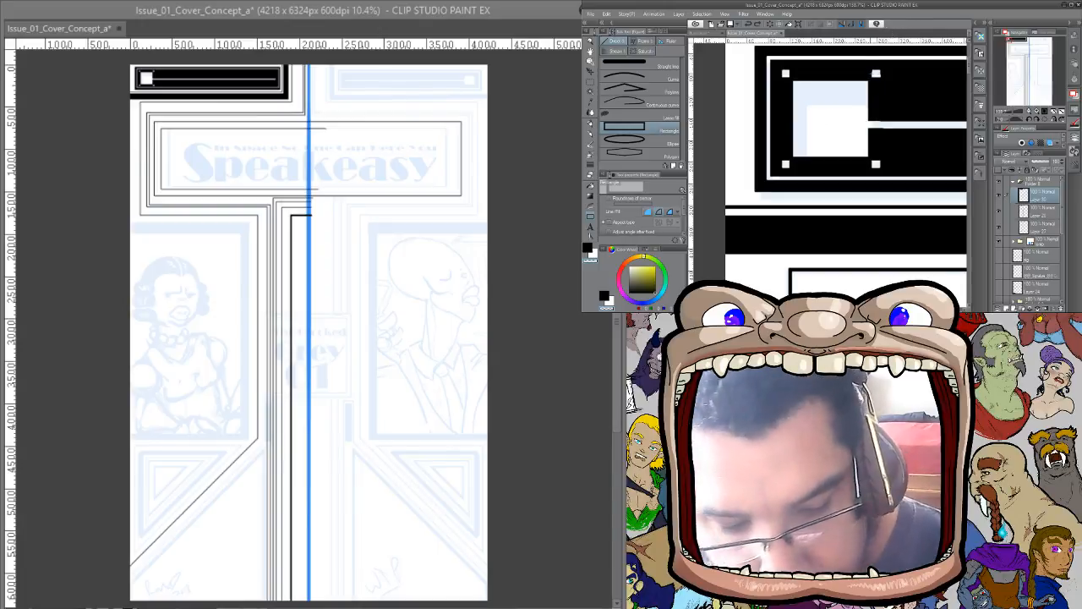
# Even out the small square at the upper-right corner of the large square with the pen
pyautogui.press('m')
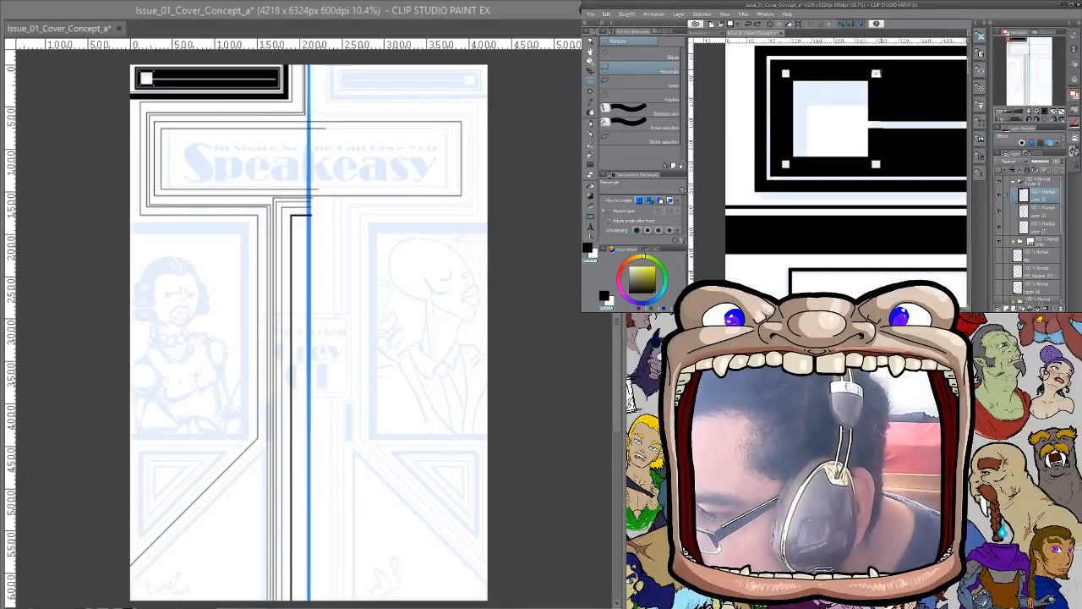
pyautogui.moveTo(871, 69); pyautogui.dragTo(881, 78)
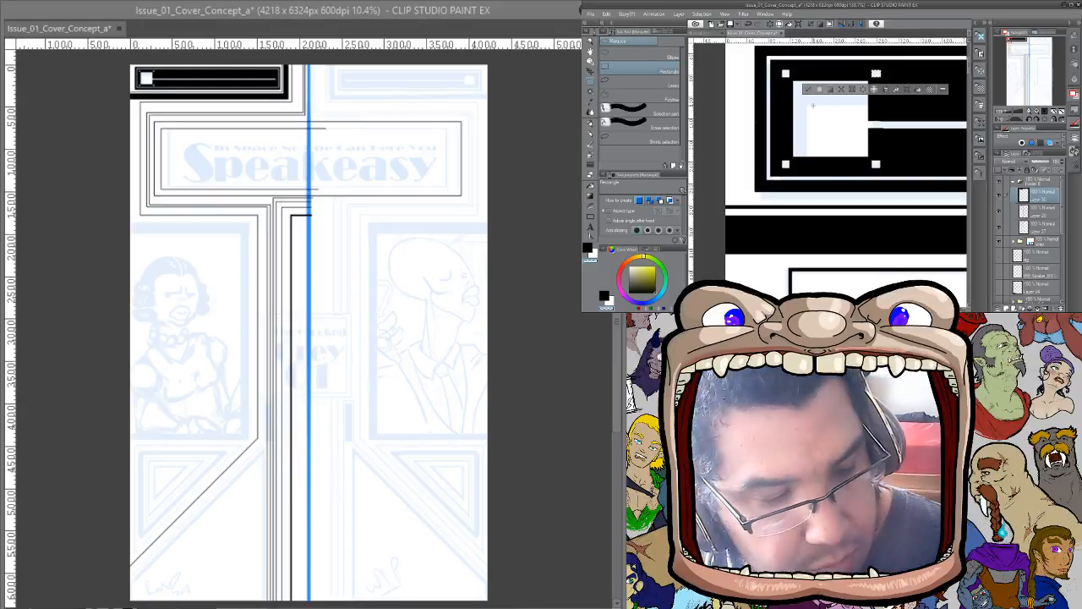
pyautogui.hotkey('ctrl', 'd')
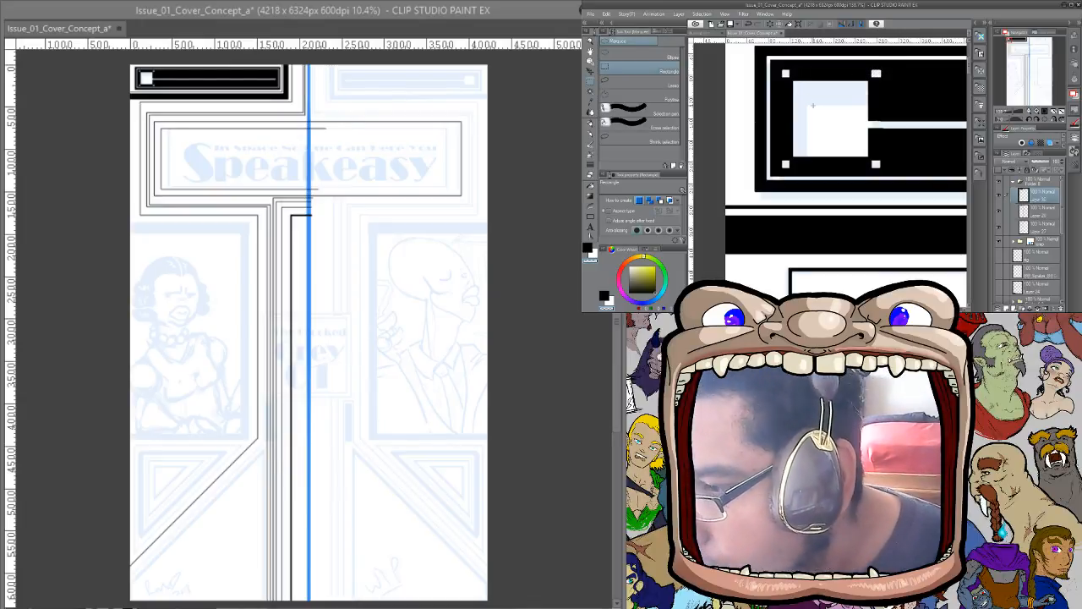
pyautogui.press('p')
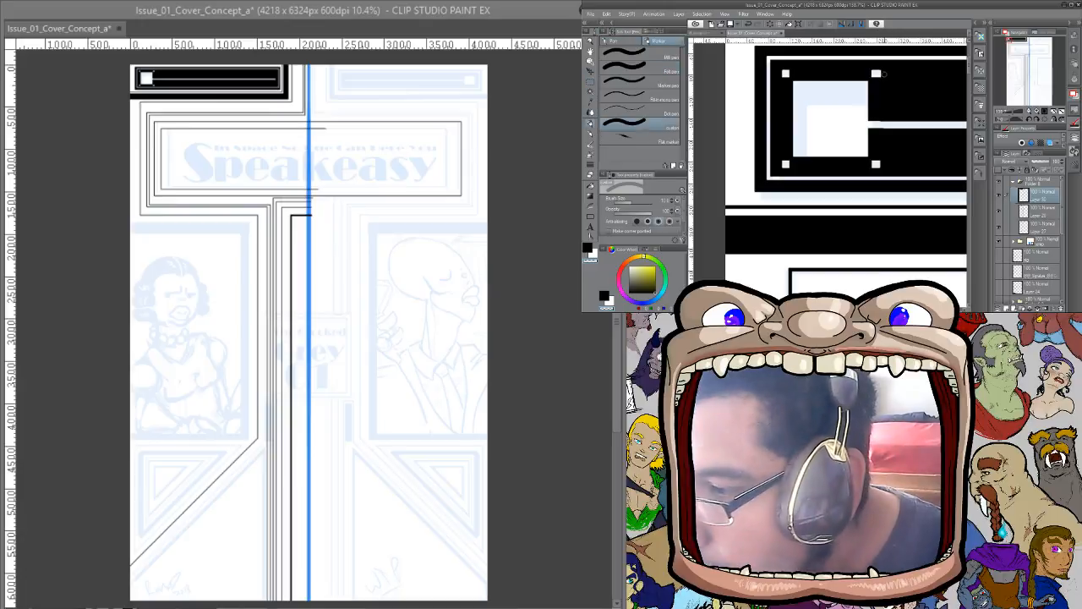
pyautogui.press('c')
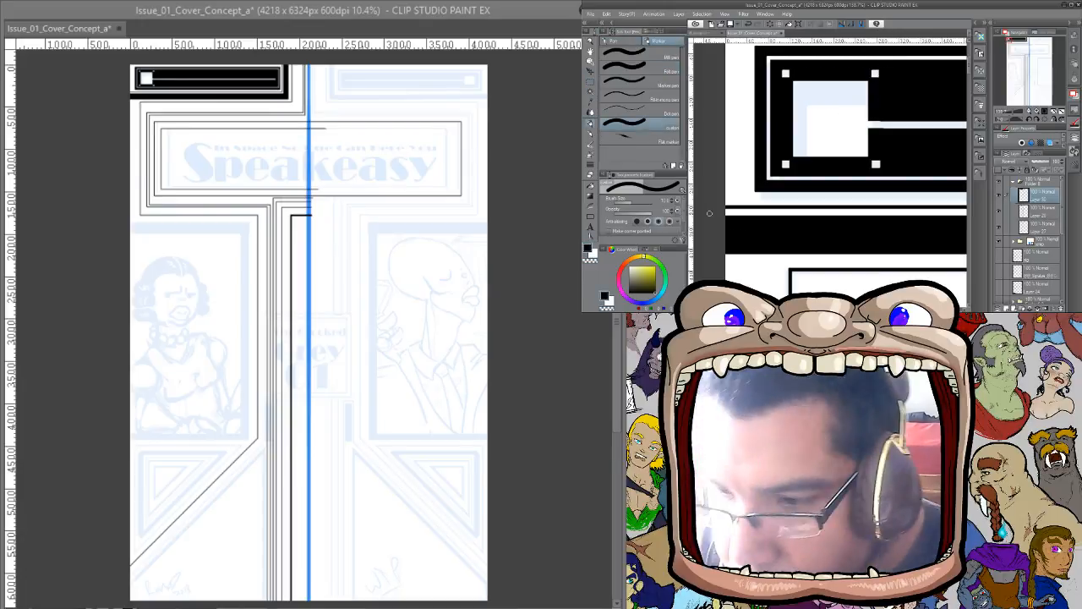
# Cut a thin transparent rectangle along the bar's middle stripe, from the square to the bar's right end
pyautogui.press('u')
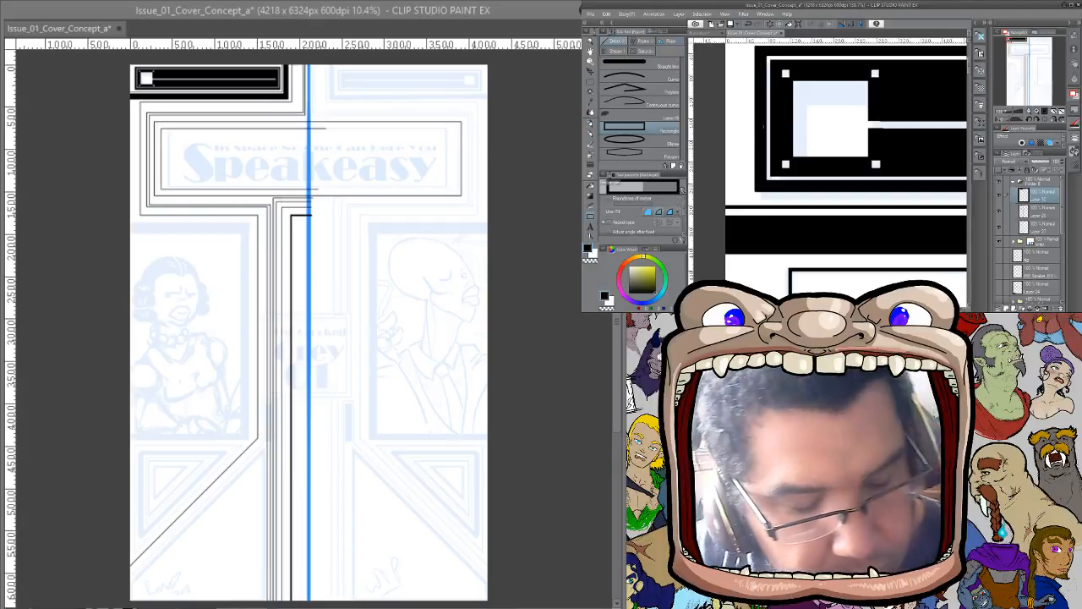
pyautogui.press('c')
pyautogui.moveTo(949, 78); pyautogui.dragTo(801, 91)
pyautogui.hotkey('ctrl', 'space')
pyautogui.moveTo(857, 115)
pyautogui.mouseDown()
pyautogui.moveTo(794, 124)
pyautogui.moveTo(799, 108)
pyautogui.moveTo(849, 116)
pyautogui.mouseUp()
pyautogui.scroll(-2, 850, 115)
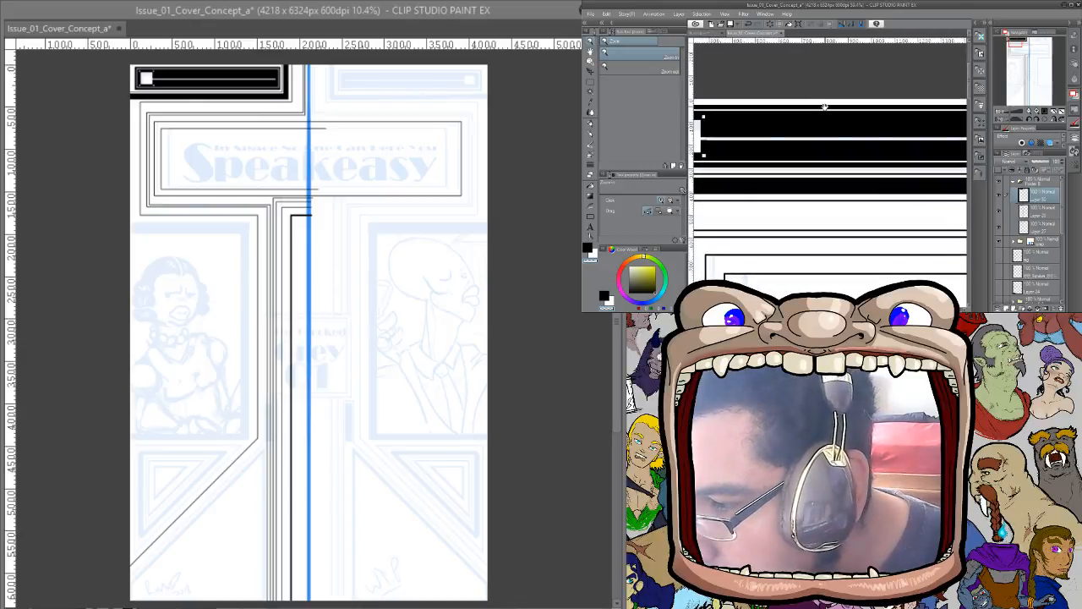
pyautogui.scroll(-2, 864, 121)
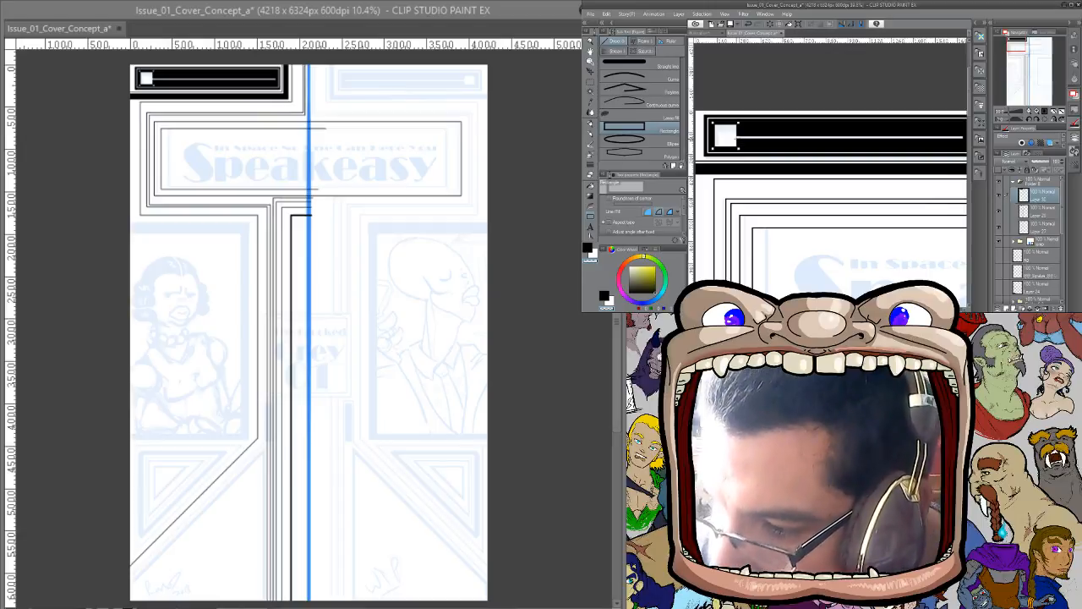
pyautogui.moveTo(735, 136); pyautogui.dragTo(962, 133)
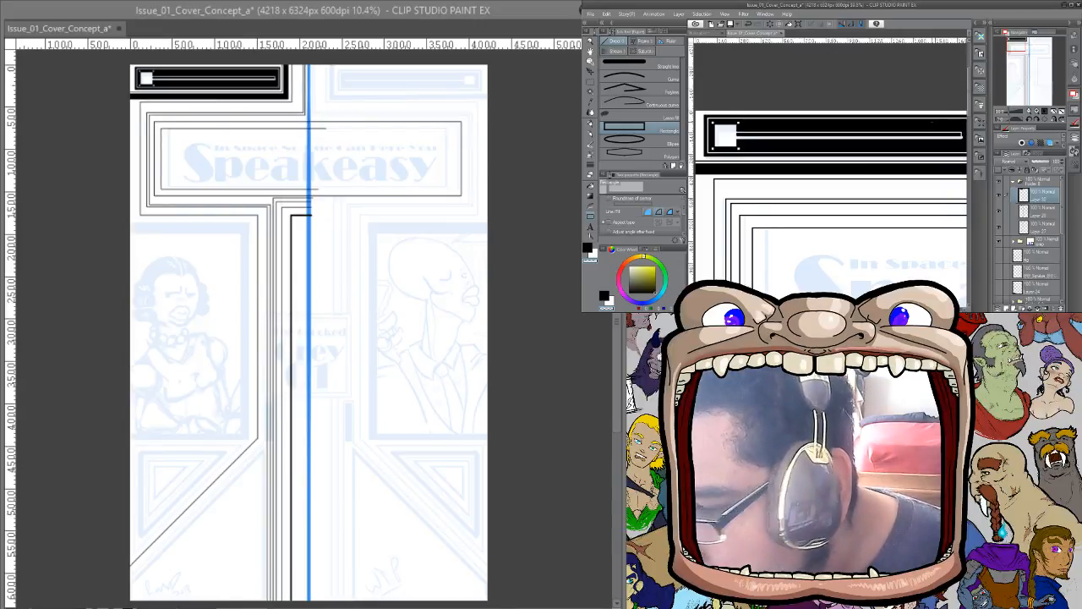
# Clear the interior of the black bar's middle stripe with a transparent fill
pyautogui.press('c')
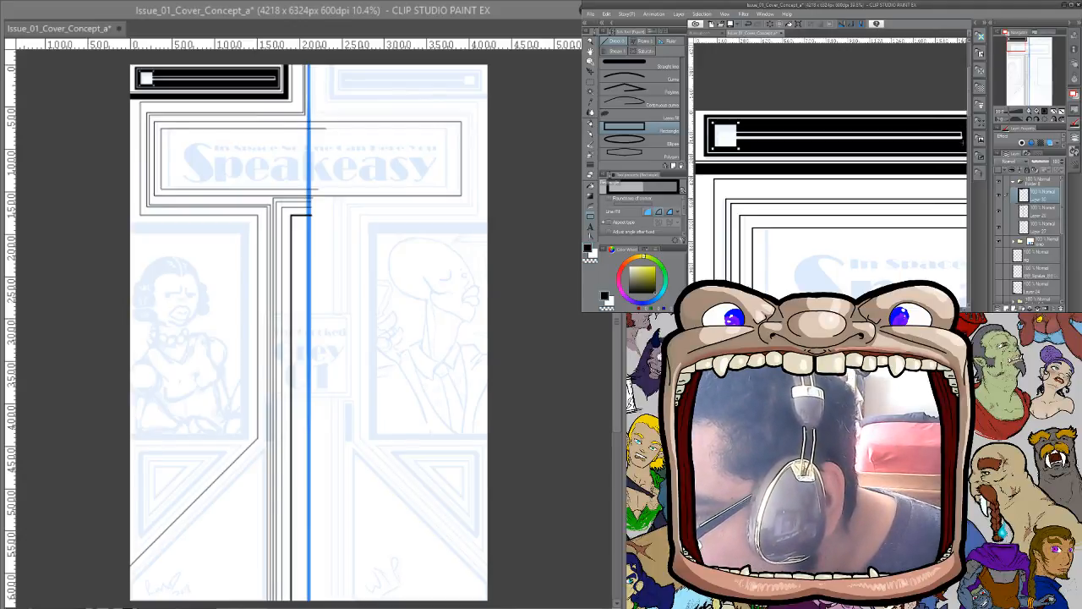
pyautogui.moveTo(938, 114); pyautogui.dragTo(872, 117)
pyautogui.press('p')
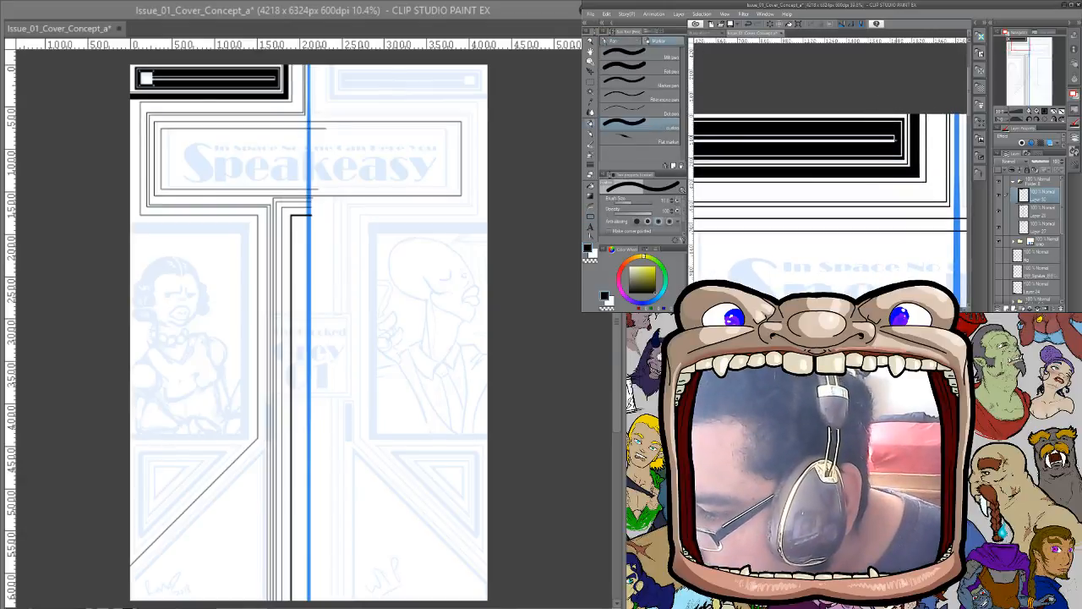
pyautogui.press('c')
pyautogui.press('g')
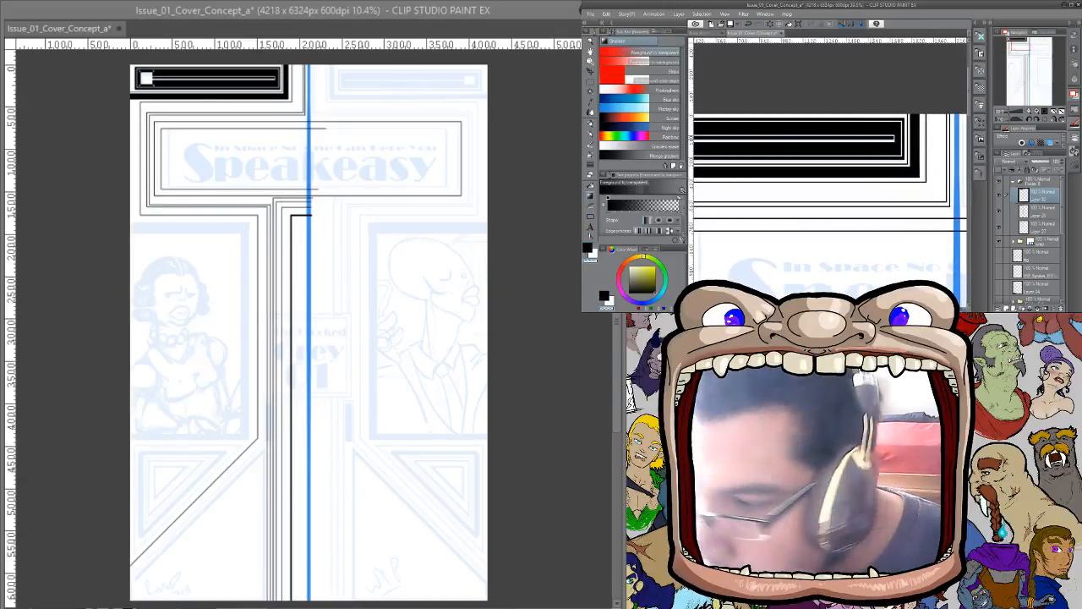
pyautogui.press('g')
pyautogui.click(879, 137)
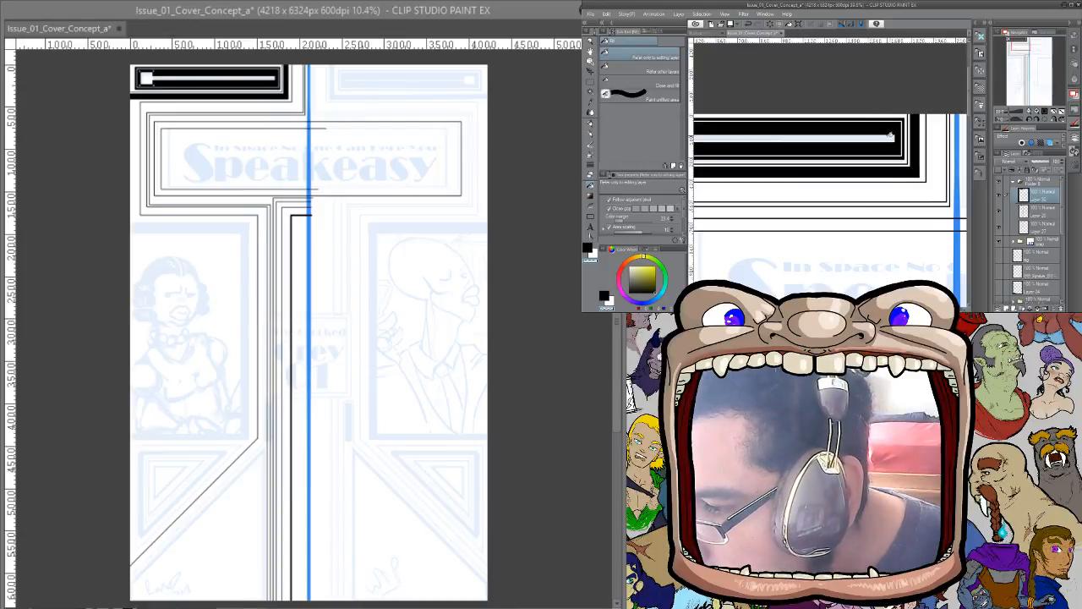
pyautogui.hotkey('ctrl', 'z')
pyautogui.click(886, 139)
pyautogui.press('/')
pyautogui.moveTo(884, 148); pyautogui.dragTo(895, 157)
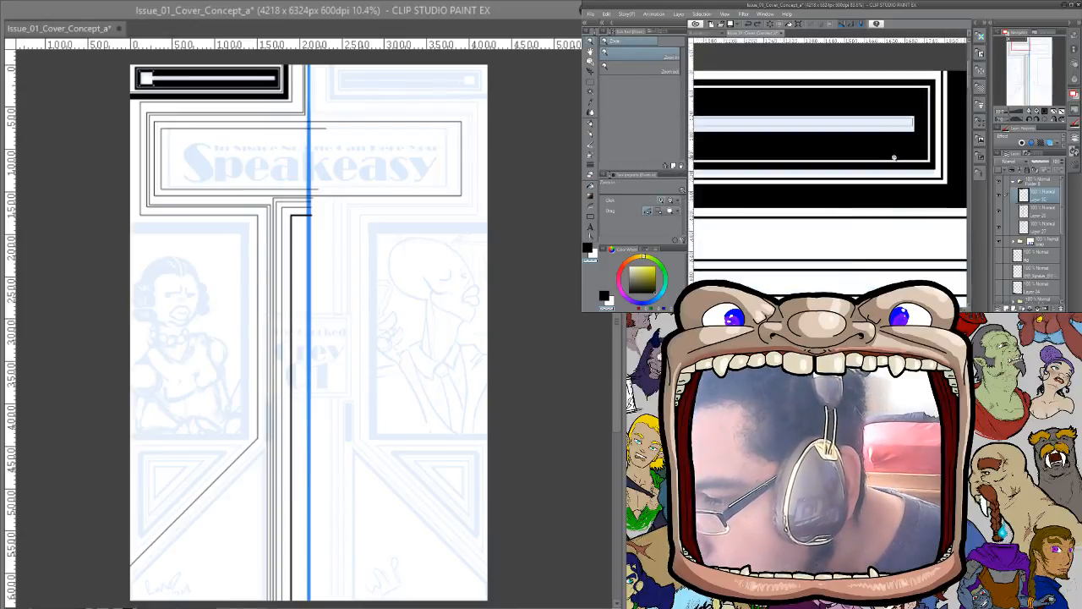
# Clean up the middle stripe's outer end and its junction with the square using the pen
pyautogui.press('p')
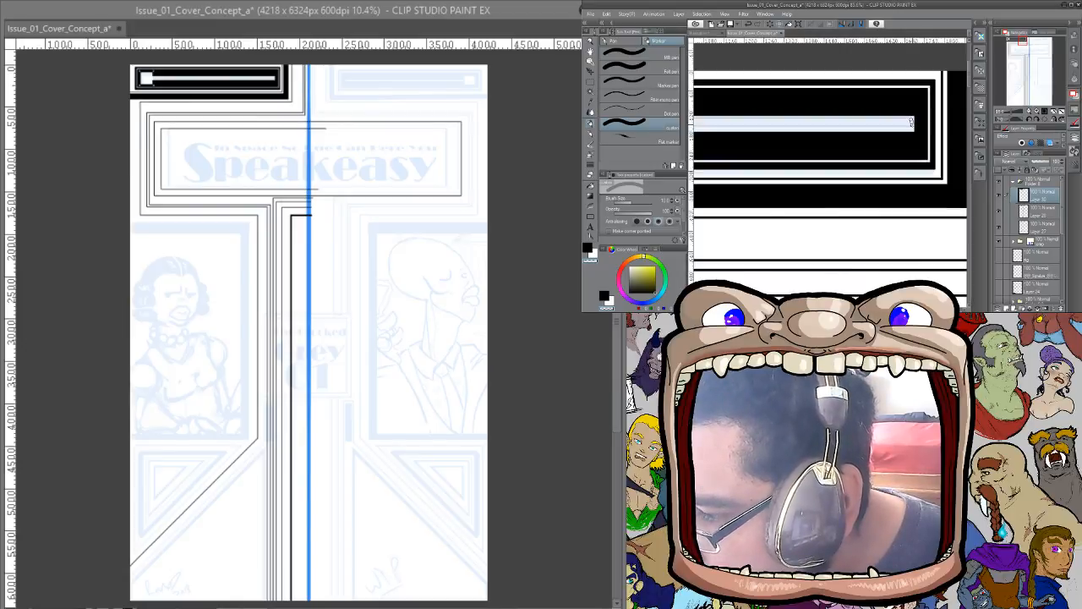
pyautogui.moveTo(798, 130); pyautogui.dragTo(934, 162)
pyautogui.moveTo(782, 179); pyautogui.dragTo(934, 214)
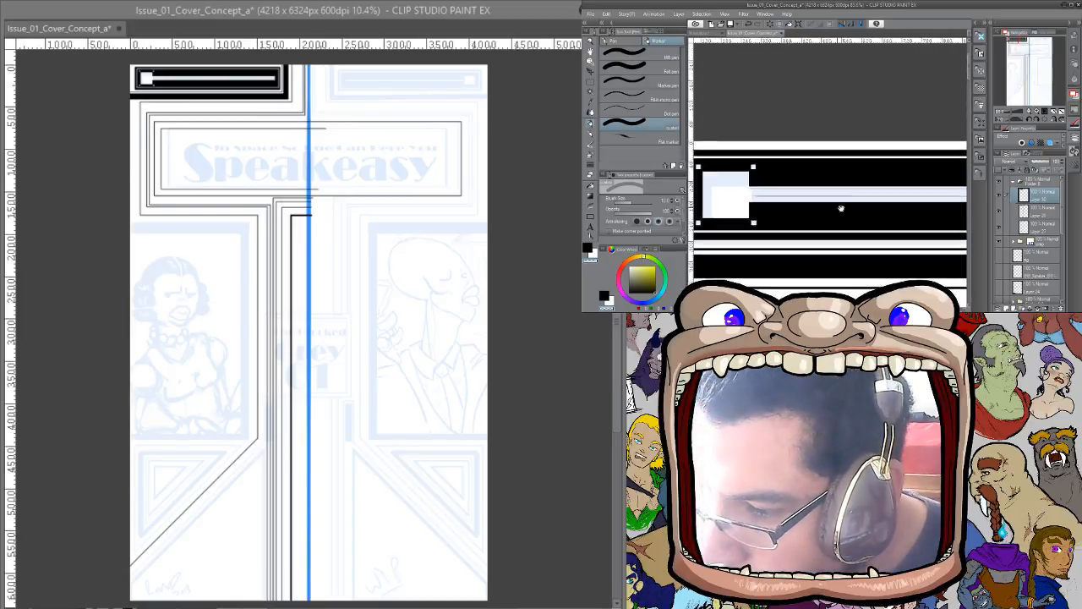
pyautogui.moveTo(841, 207); pyautogui.dragTo(855, 205)
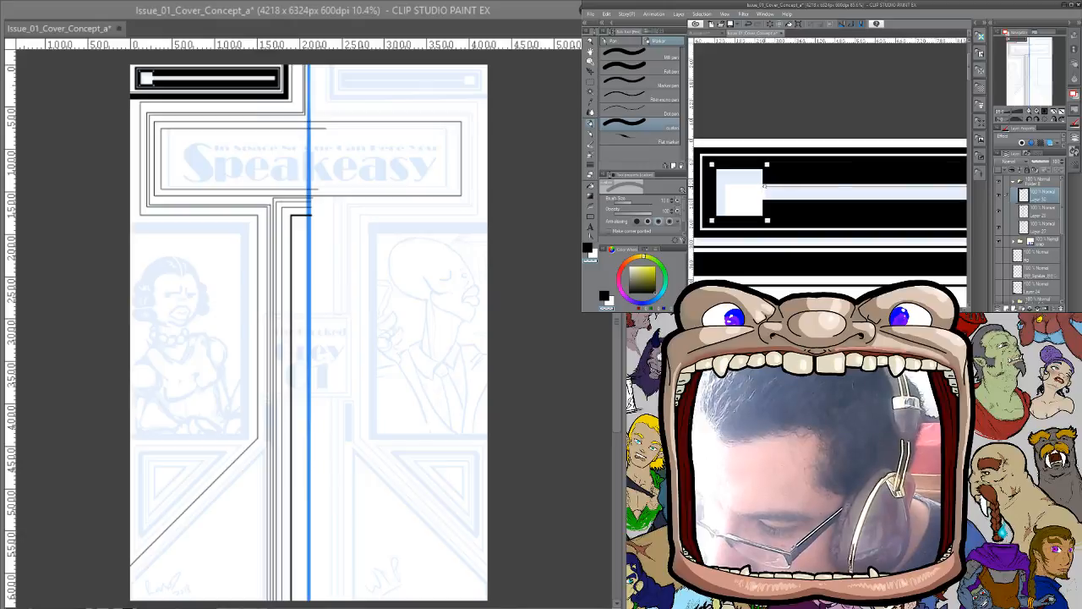
pyautogui.moveTo(887, 160); pyautogui.dragTo(714, 132)
pyautogui.moveTo(904, 126); pyautogui.dragTo(862, 174)
pyautogui.hotkey('ctrl', 'space')
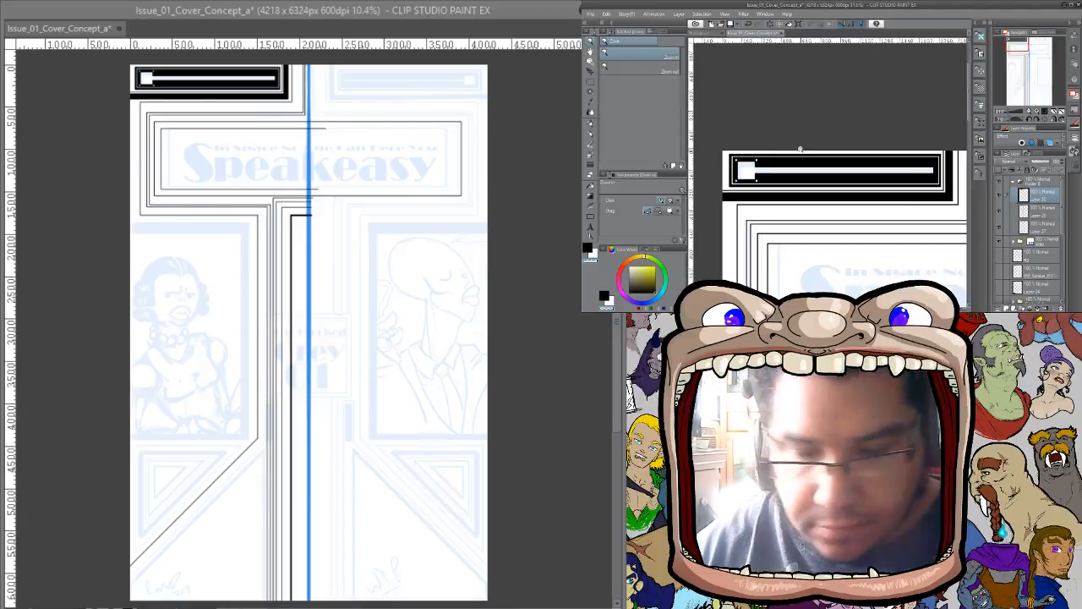
# On a new layer, draw a tall narrow rectangle along the right side of the woman's portrait frame and fill it black
pyautogui.click(1006, 309)
pyautogui.scroll(-3, 910, 157)
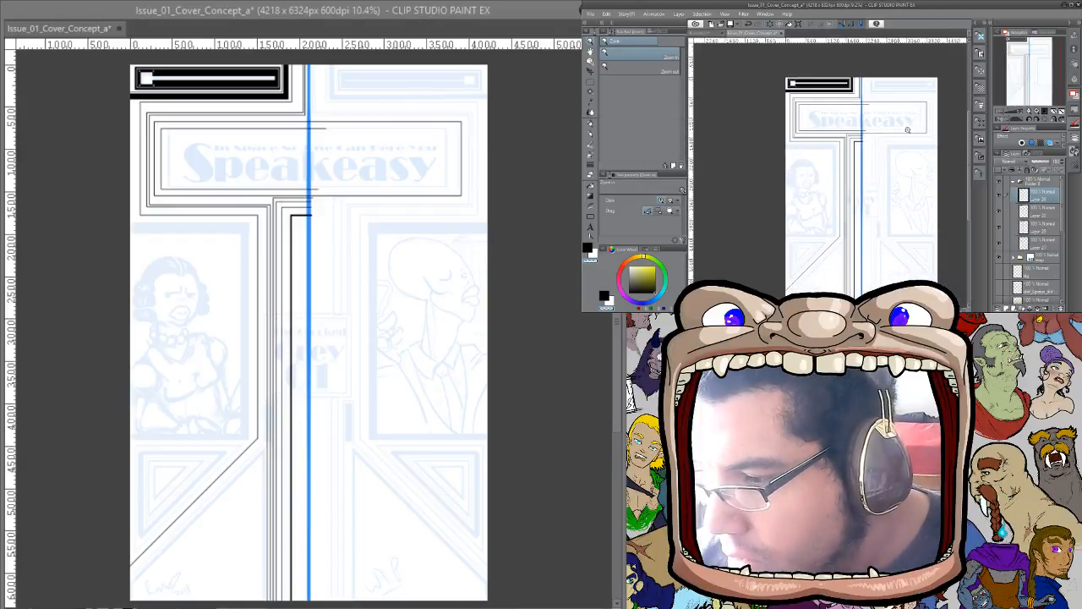
pyautogui.moveTo(864, 216); pyautogui.dragTo(875, 217)
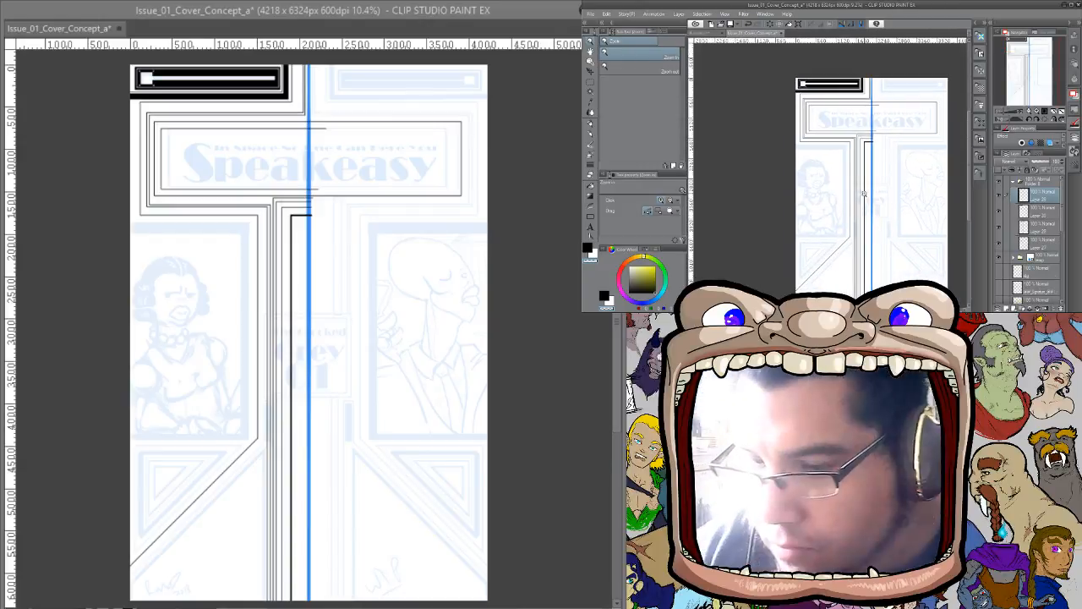
pyautogui.scroll(3, 771, 213)
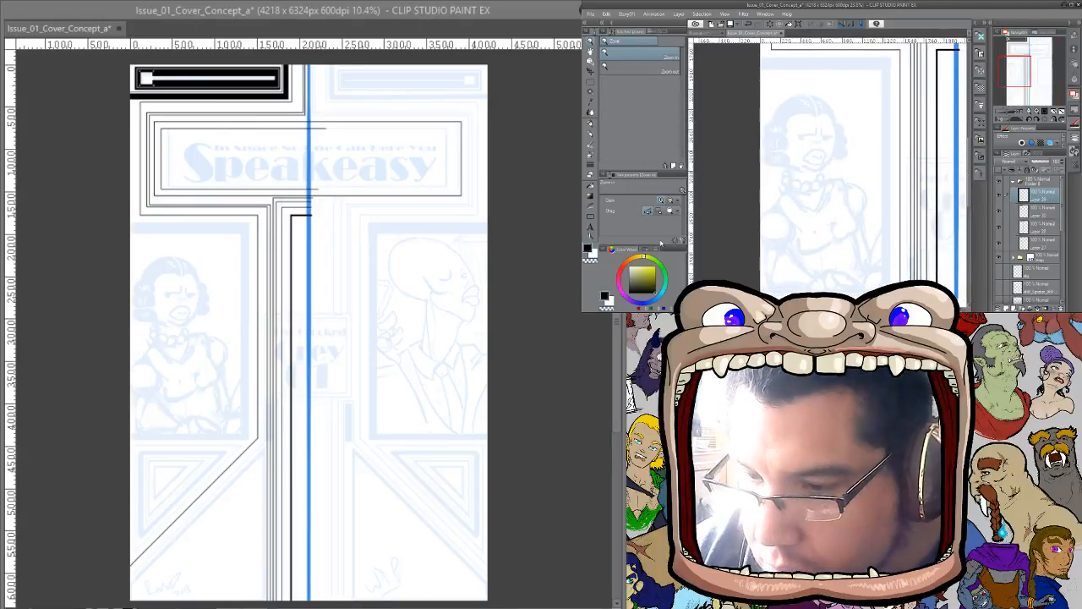
pyautogui.click(590, 218)
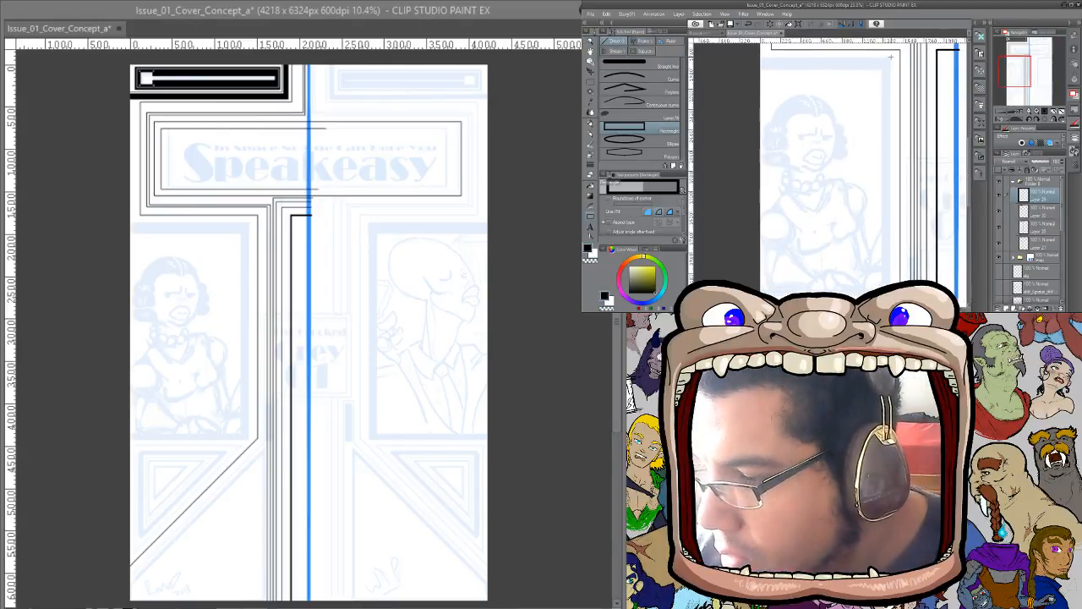
pyautogui.moveTo(890, 57); pyautogui.dragTo(881, 284)
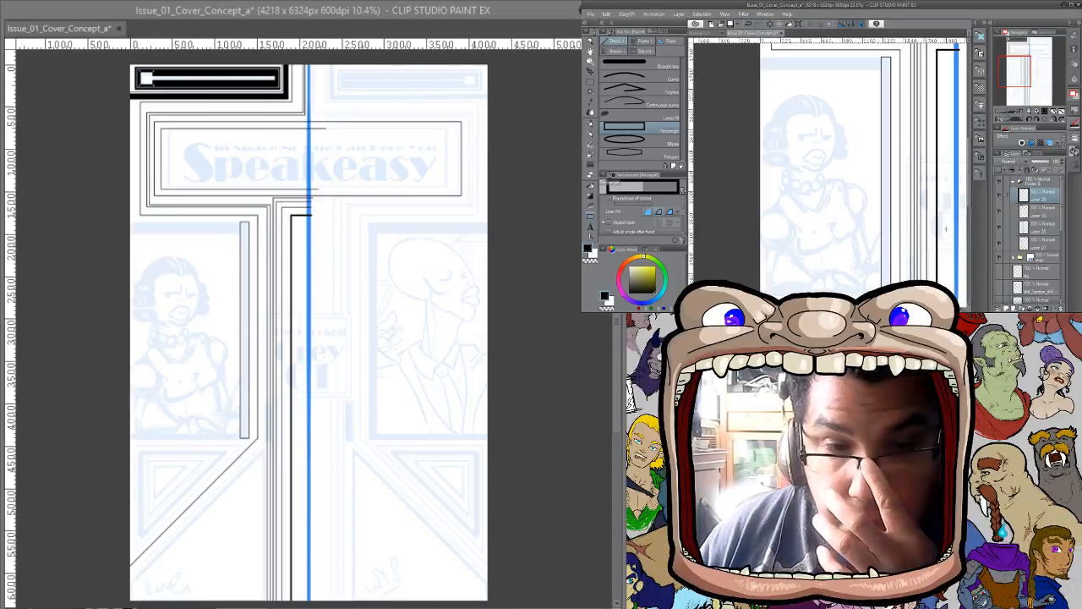
pyautogui.press('g')
pyautogui.click(885, 216)
# Duplicate the black vertical bar, rotate the copy to horizontal, and place it along the portrait frame's top edge
pyautogui.moveTo(1045, 196); pyautogui.dragTo(1043, 188)
pyautogui.hotkey('ctrl', 'z')
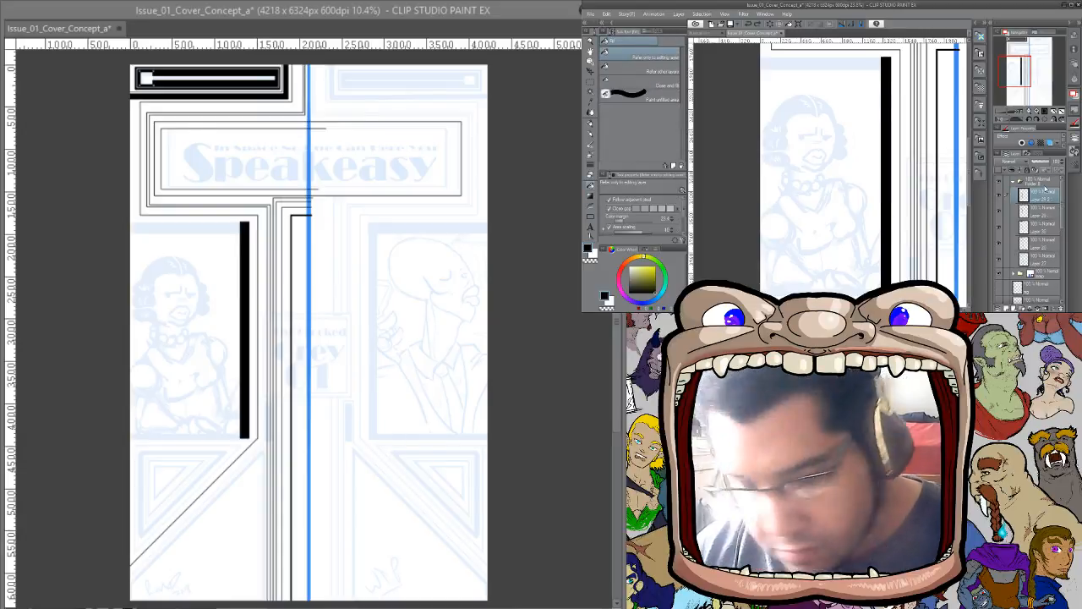
pyautogui.hotkey('ctrl', 't')
pyautogui.moveTo(949, 212); pyautogui.dragTo(933, 109)
pyautogui.press('Return')
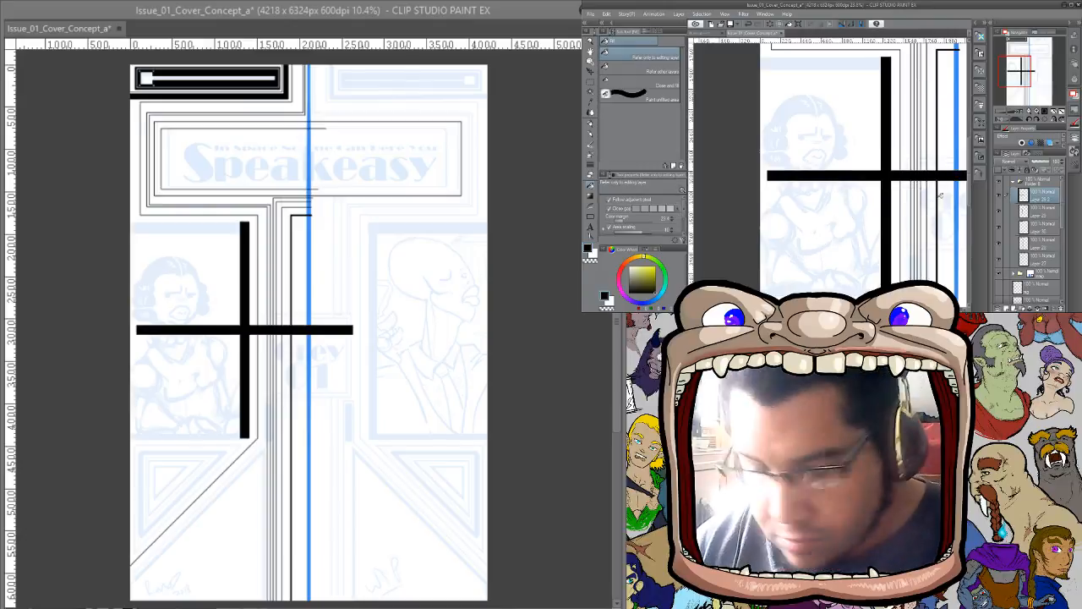
pyautogui.press('k')
pyautogui.moveTo(889, 223); pyautogui.dragTo(912, 187)
pyautogui.moveTo(914, 150); pyautogui.dragTo(910, 146)
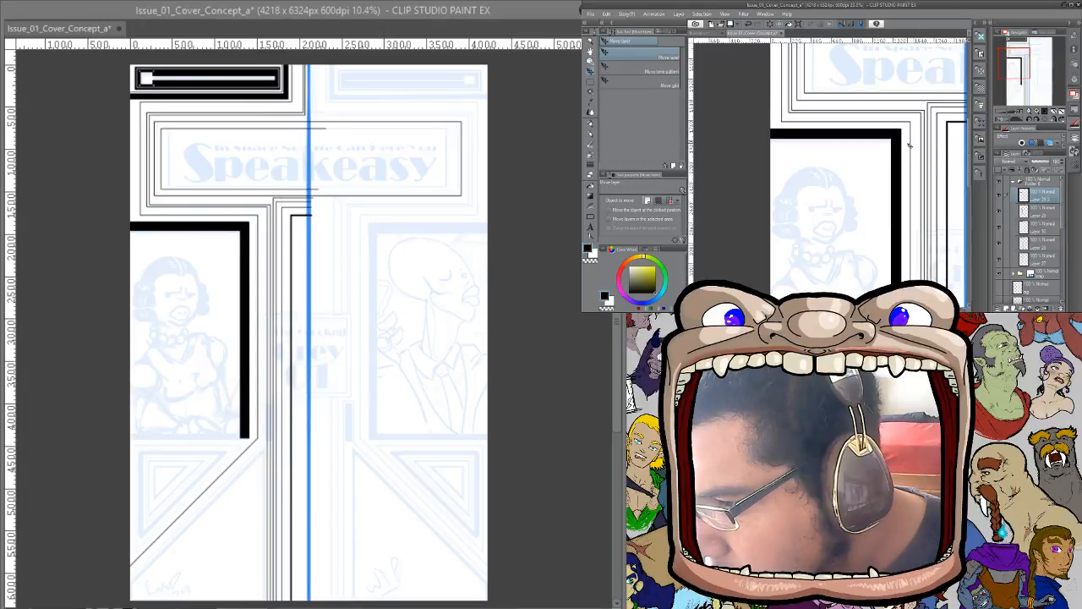
# Copy the horizontal bar to the portrait frame's bottom edge and merge the frame's bar layers into one
pyautogui.moveTo(884, 183)
pyautogui.mouseDown()
pyautogui.moveTo(884, 222)
pyautogui.moveTo(910, 220)
pyautogui.moveTo(918, 105)
pyautogui.moveTo(909, 241)
pyautogui.moveTo(914, 161)
pyautogui.moveTo(895, 185)
pyautogui.mouseUp()
pyautogui.hotkey('ctrl', 'space')
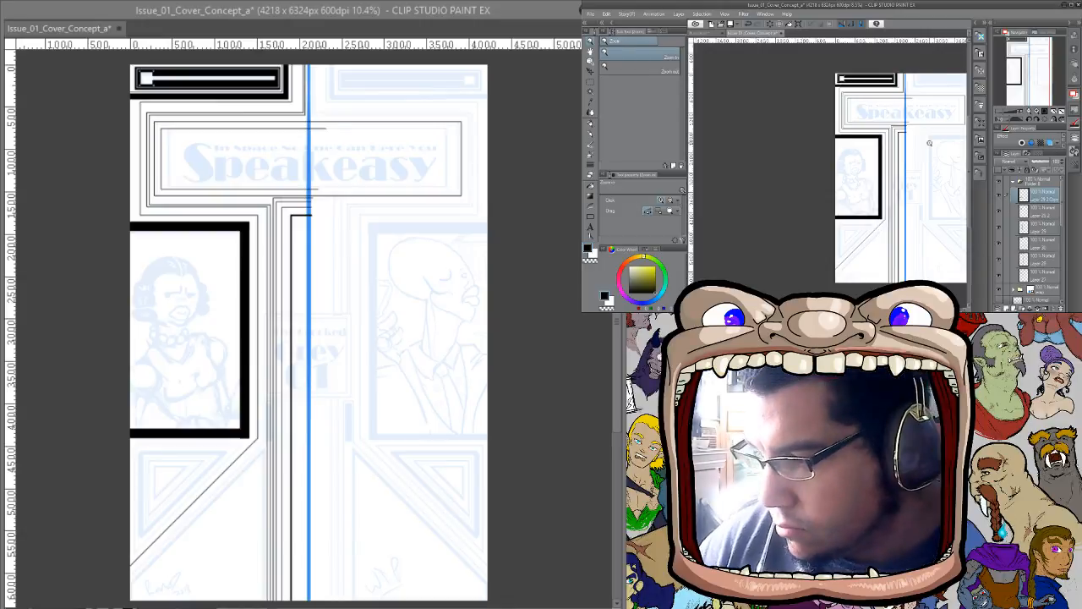
pyautogui.rightClick(1018, 221)
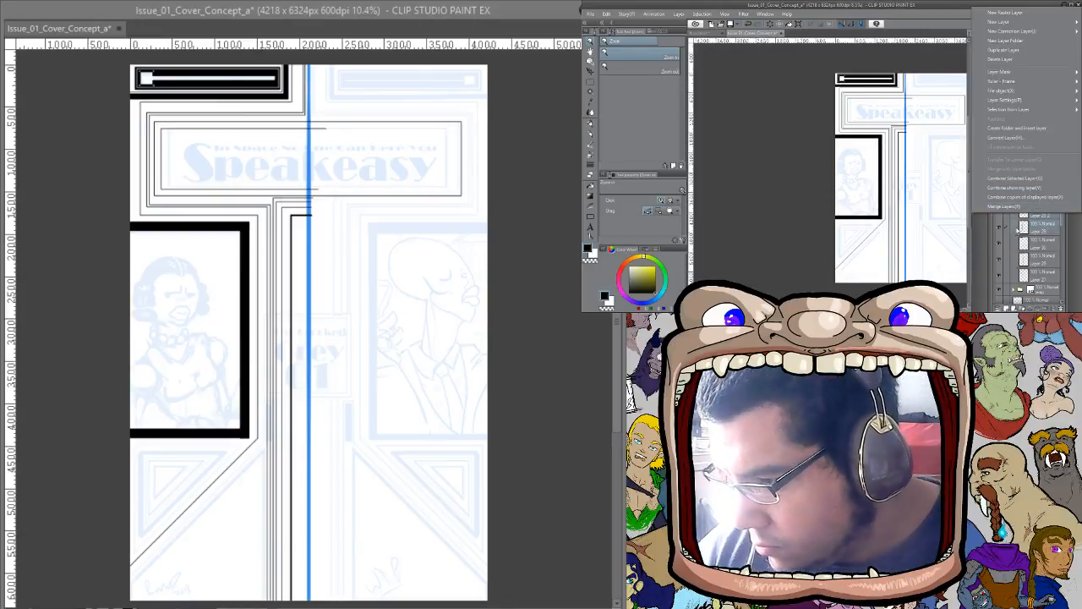
pyautogui.click(1031, 179)
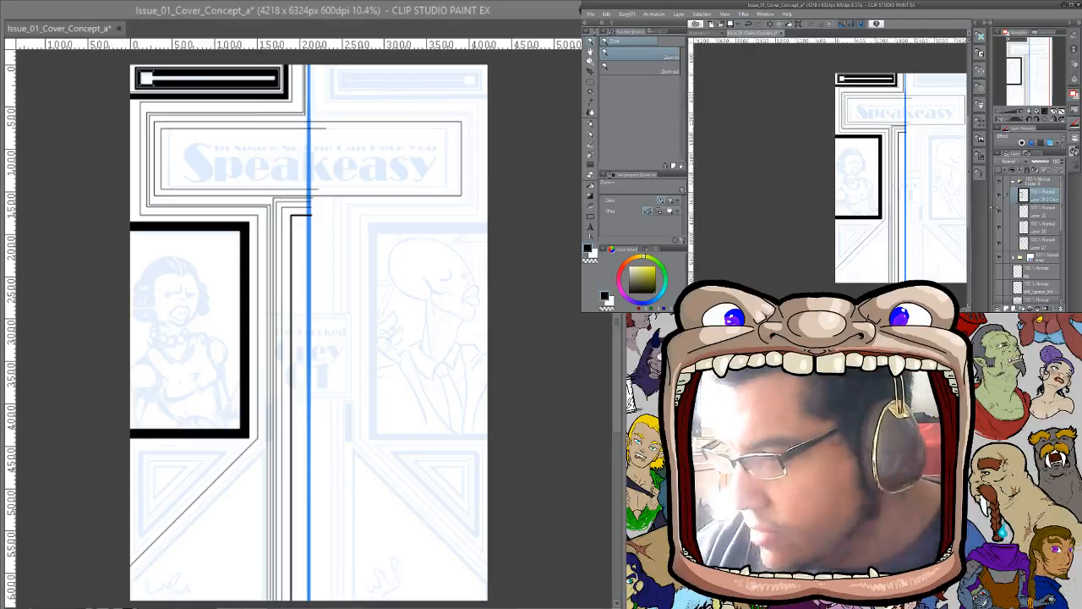
# Set the drawing color to red, collapse the border layer folder, and add a new layer for guide lines
pyautogui.scroll(2, 883, 235)
pyautogui.scroll(2, 908, 252)
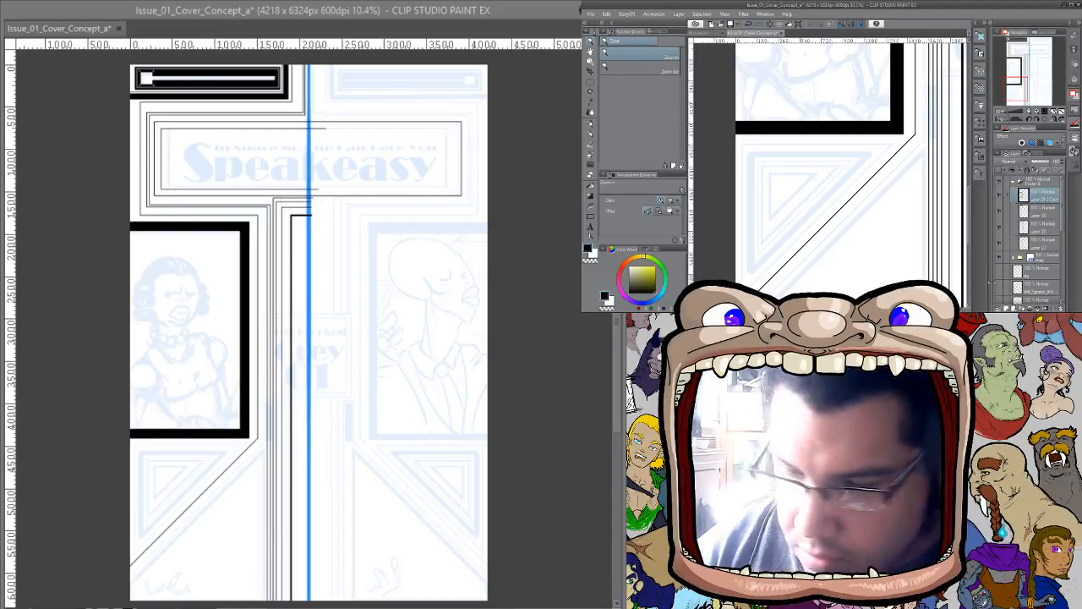
pyautogui.click(652, 264)
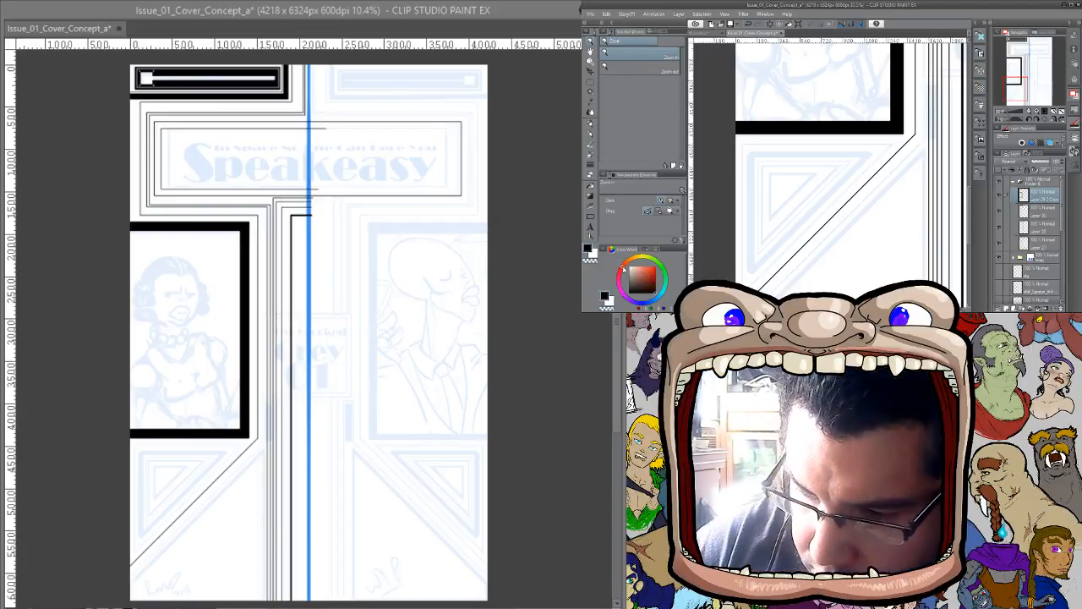
pyautogui.click(1042, 182)
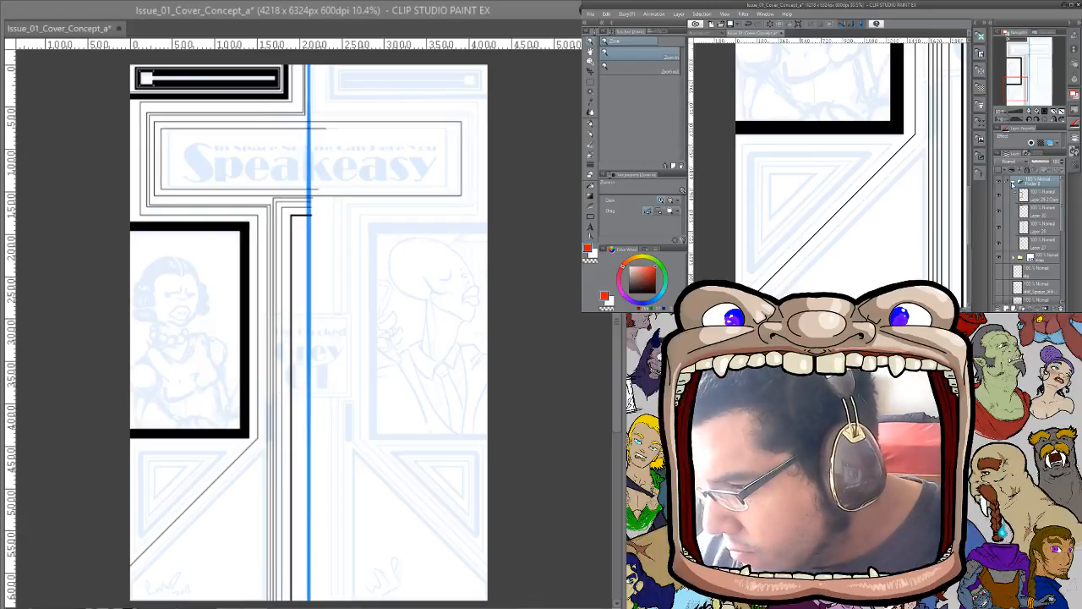
pyautogui.click(1012, 184)
pyautogui.click(1033, 196)
pyautogui.click(1005, 306)
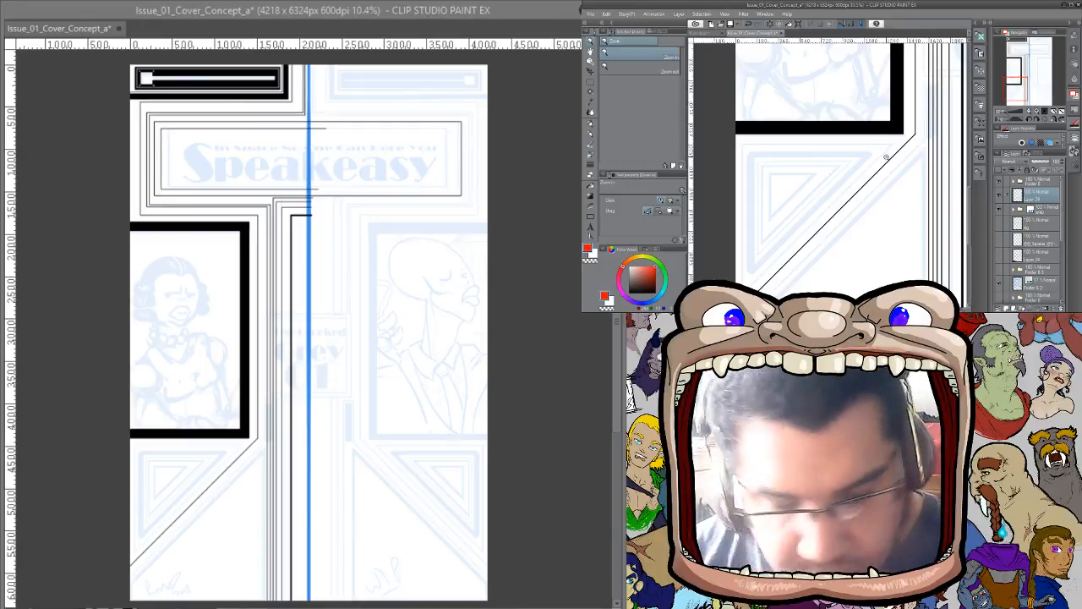
# Draw a thin red diagonal guide with the Polyline tool from the page's left edge to the portrait frame's lower-right corner, parallel to the black diagonal
pyautogui.press('k')
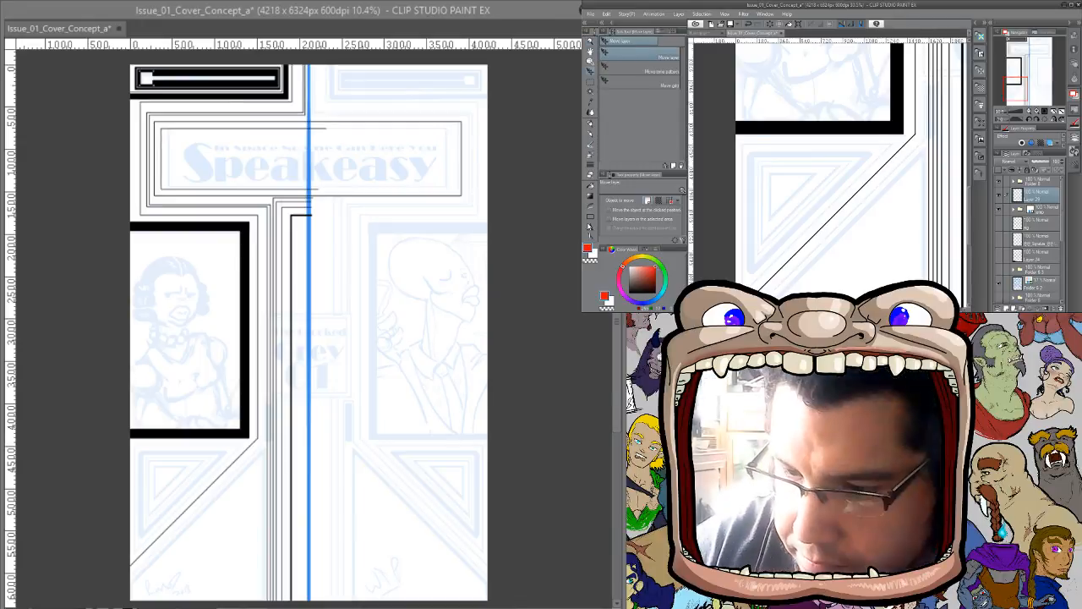
pyautogui.click(590, 226)
pyautogui.click(641, 78)
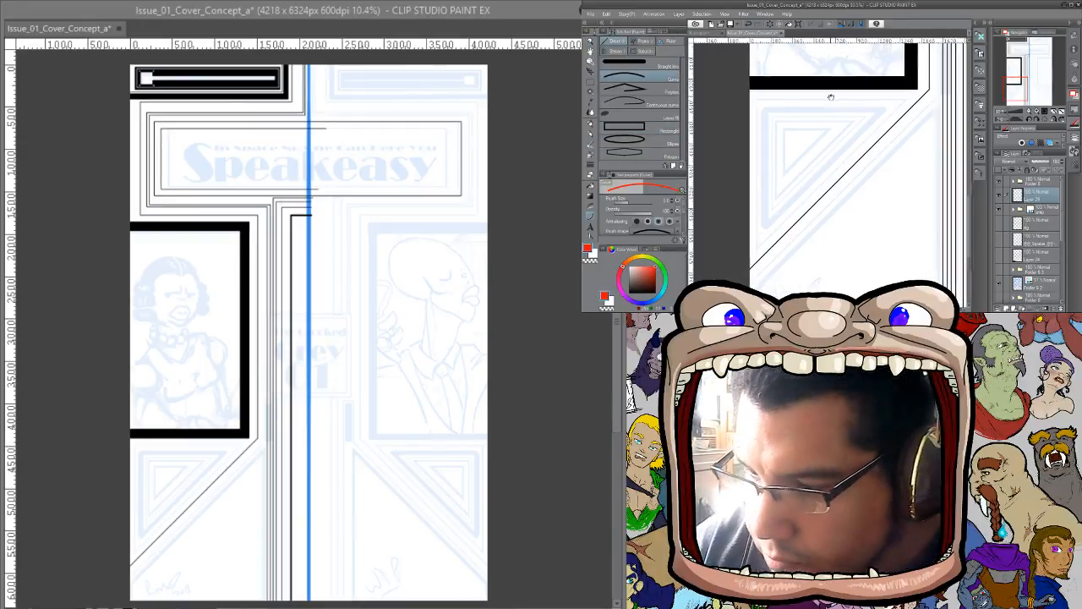
pyautogui.click(673, 90)
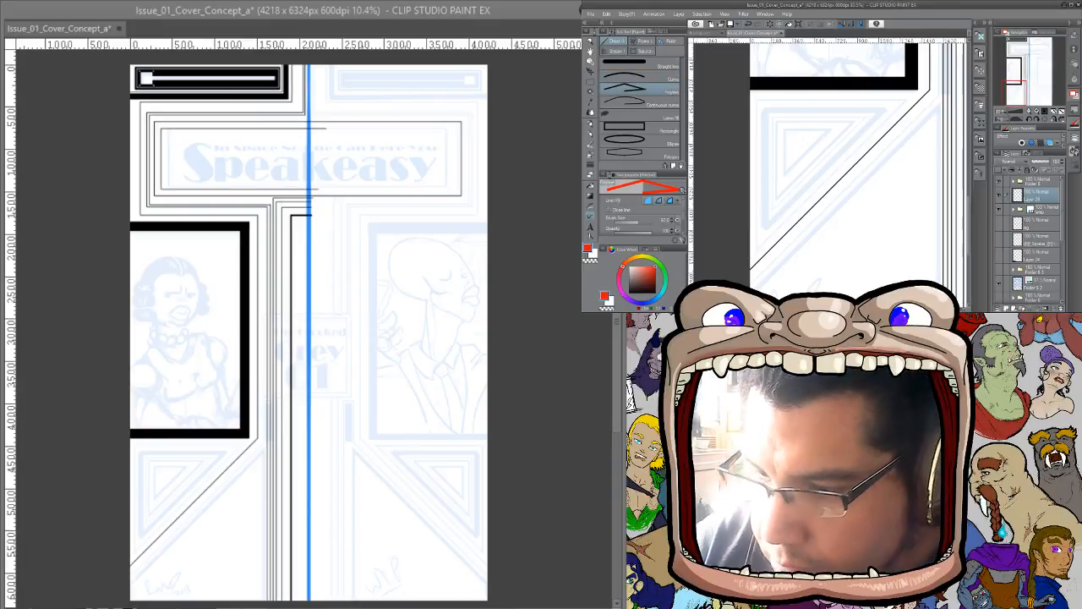
pyautogui.click(749, 255)
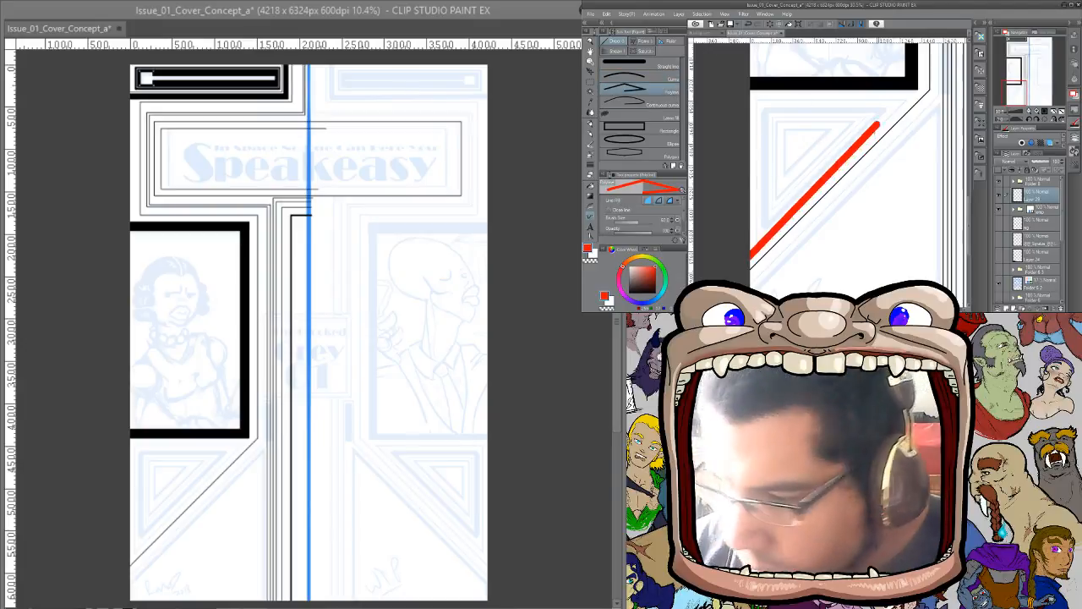
pyautogui.doubleClick(866, 146)
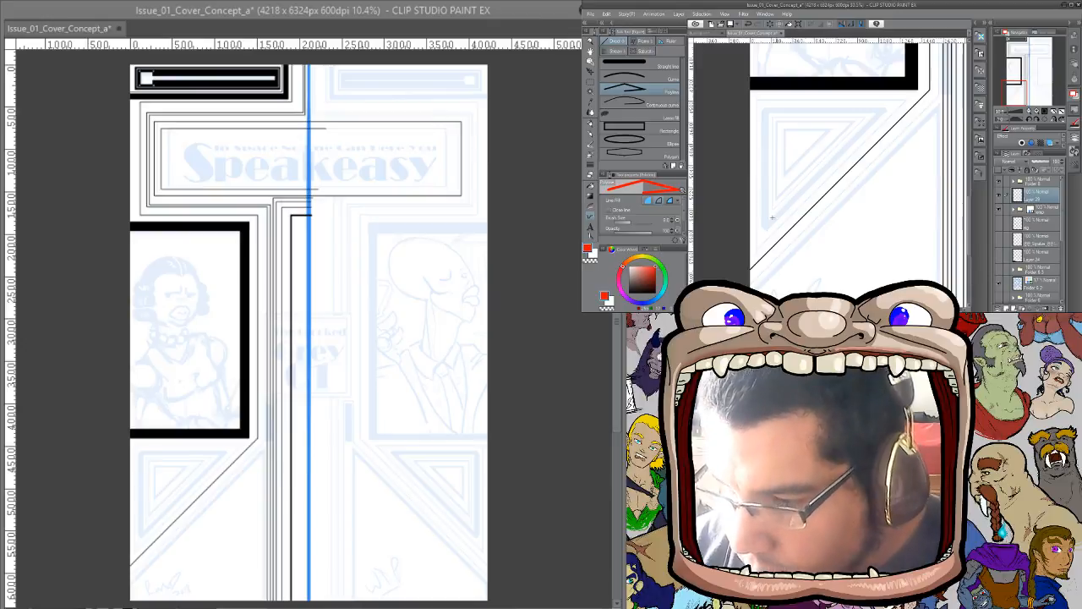
pyautogui.moveTo(752, 254); pyautogui.dragTo(923, 82)
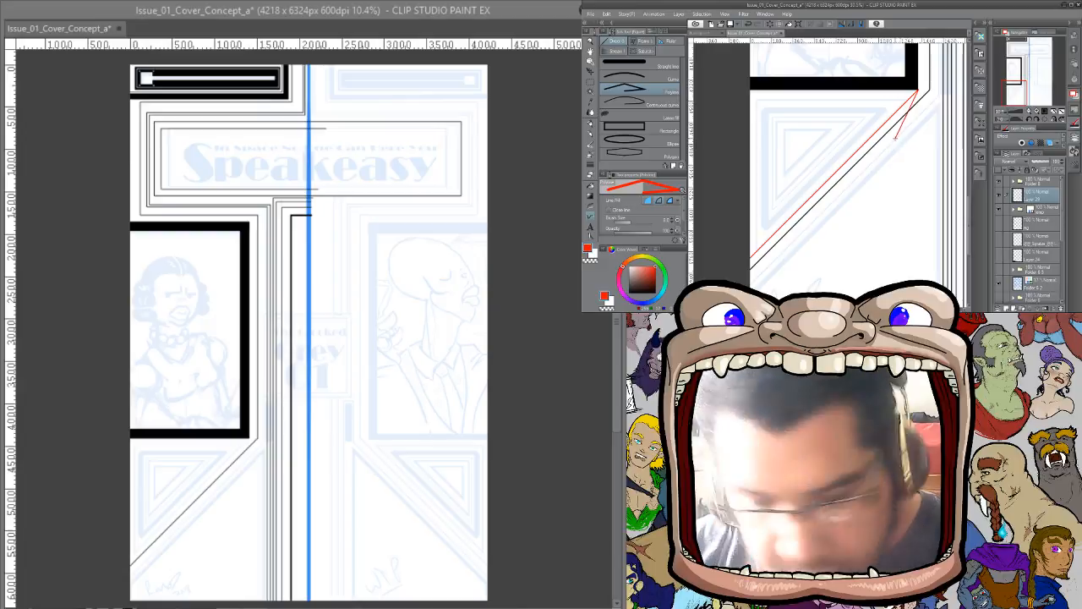
pyautogui.doubleClick(901, 137)
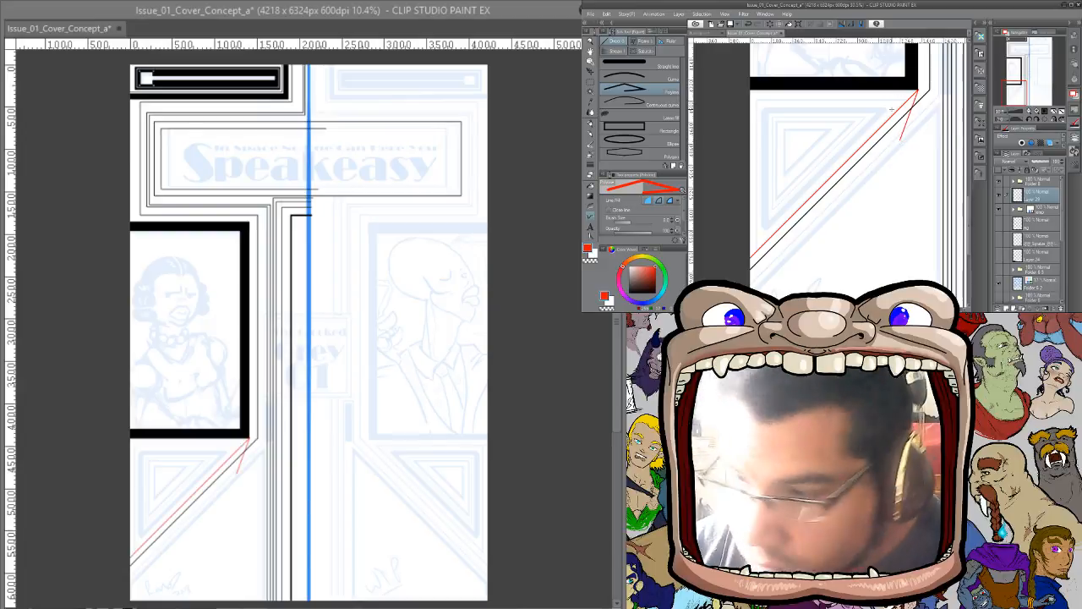
pyautogui.hotkey('ctrl', 'z')
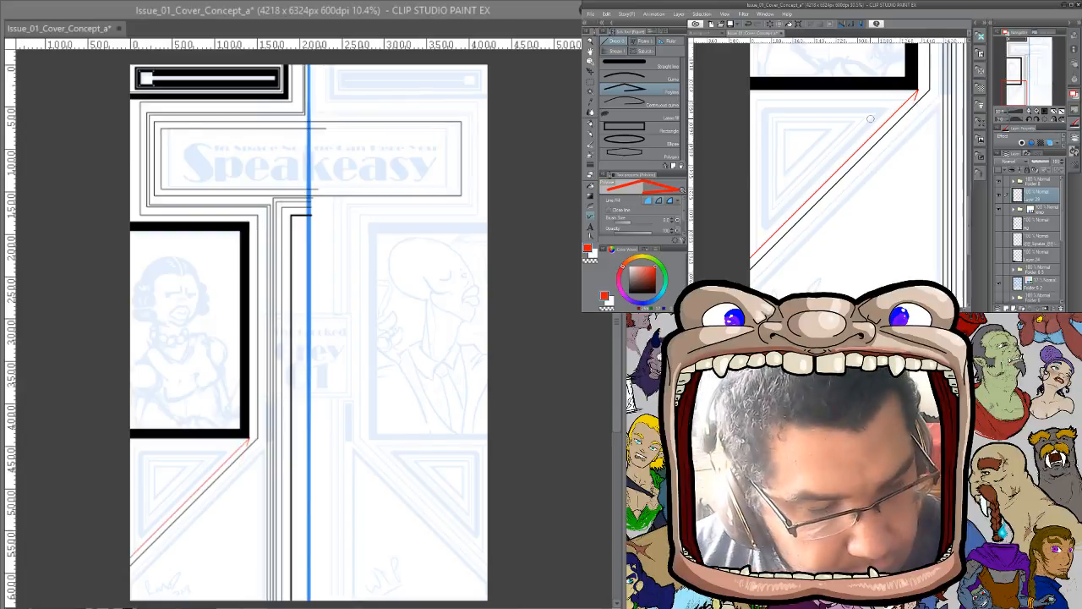
# Duplicate the red diagonal guide three times and offset the copies up and left as parallel lines toward the triangle panel
pyautogui.press('k')
pyautogui.hotkey('ctrl', 'c')
pyautogui.hotkey('ctrl', 'v')
pyautogui.moveTo(879, 156); pyautogui.dragTo(858, 149)
pyautogui.hotkey('ctrl', 'c')
pyautogui.hotkey('ctrl', 'v')
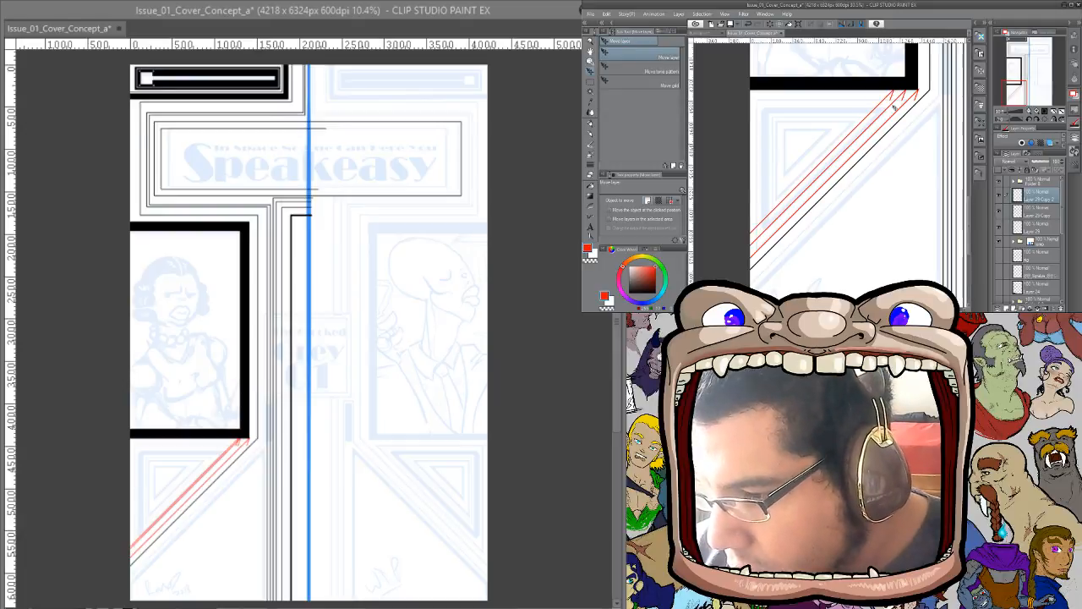
pyautogui.hotkey('ctrl', 'c')
pyautogui.hotkey('ctrl', 'v')
pyautogui.moveTo(862, 164); pyautogui.dragTo(841, 159)
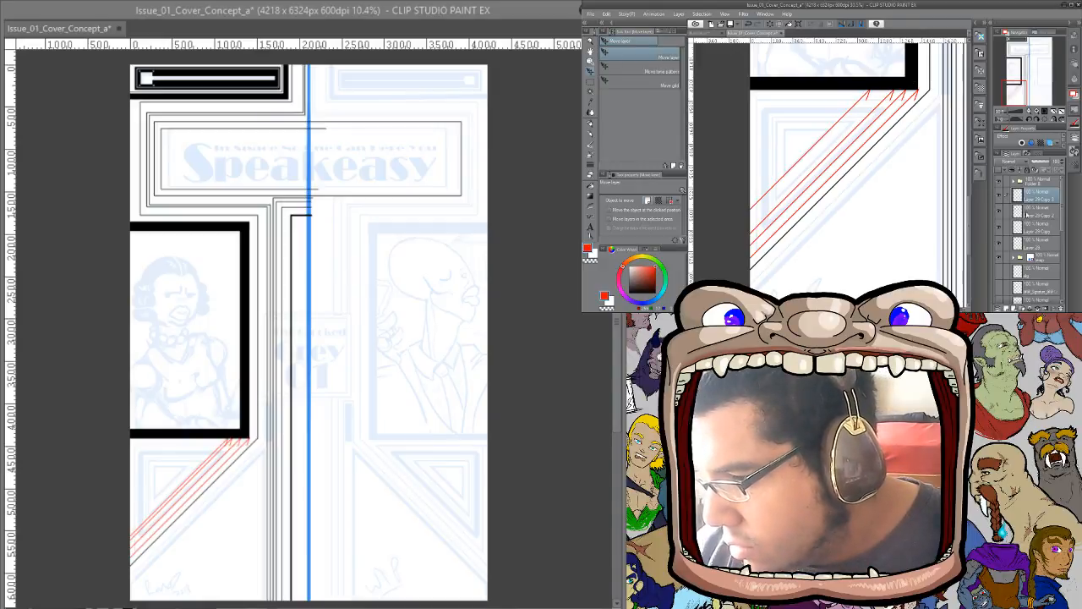
pyautogui.click(999, 182)
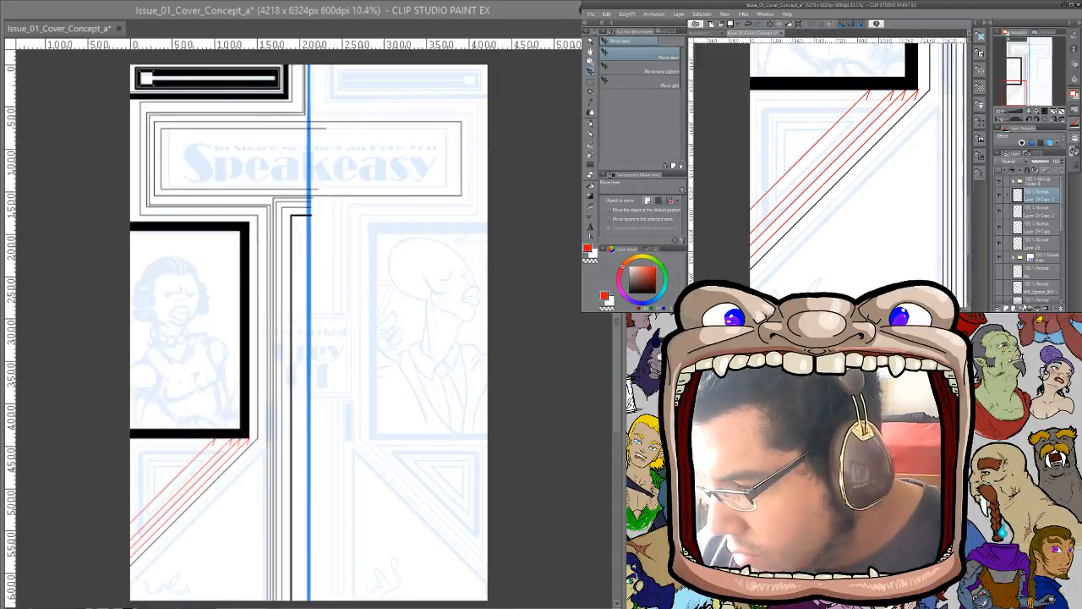
# Group the four red diagonal guide layers in a new folder and combine them into one layer
pyautogui.click(1022, 307)
pyautogui.click(1034, 209)
pyautogui.keyDown('shift'); pyautogui.click(1030, 260); pyautogui.keyUp('shift')
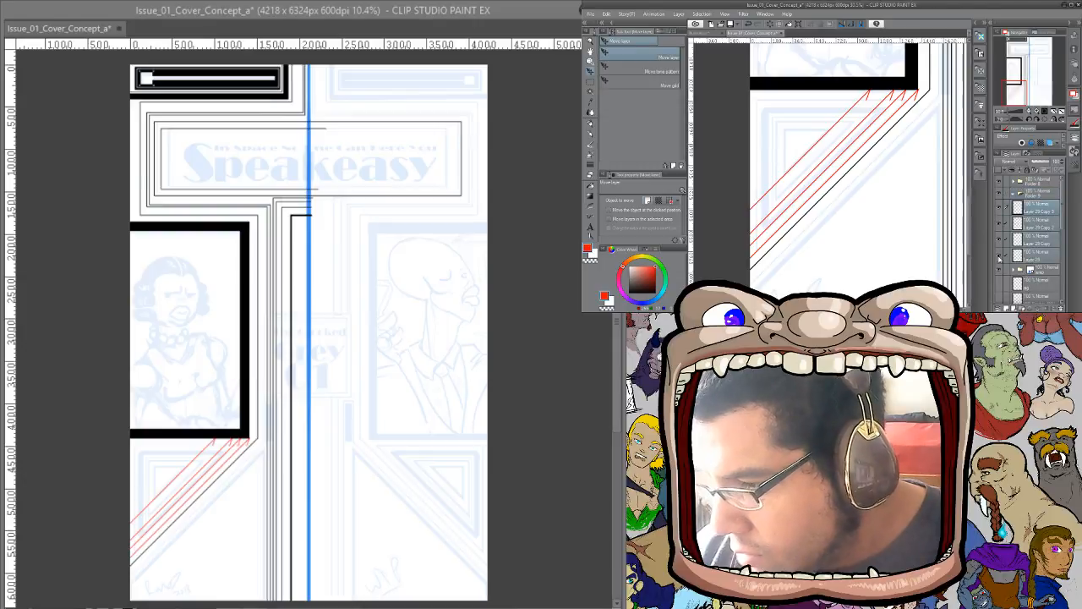
pyautogui.click(999, 257)
pyautogui.click(999, 257)
pyautogui.moveTo(1041, 205); pyautogui.dragTo(1029, 195)
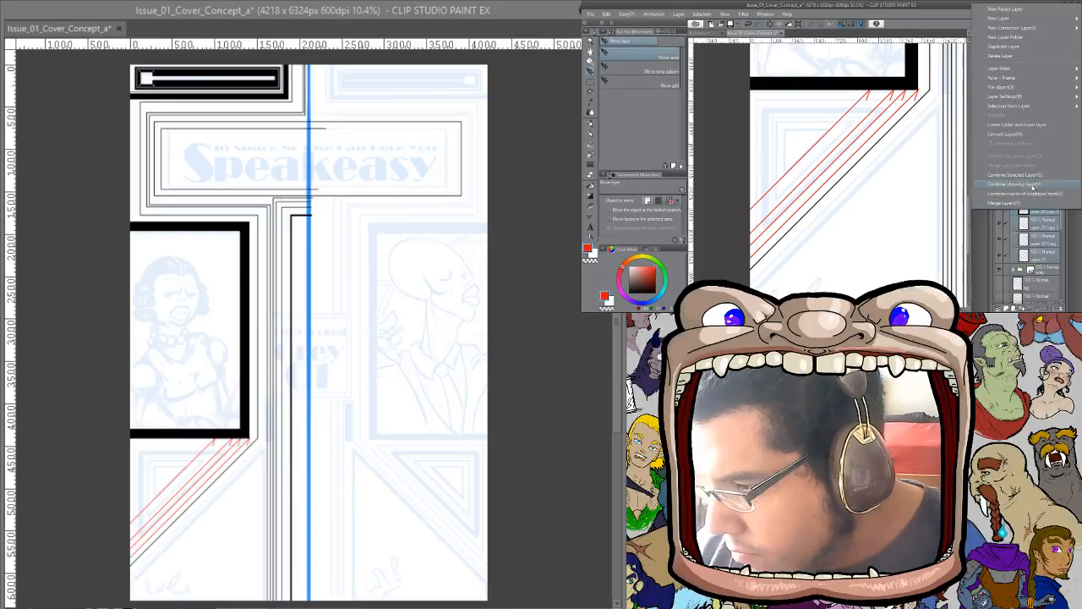
pyautogui.click(1035, 173)
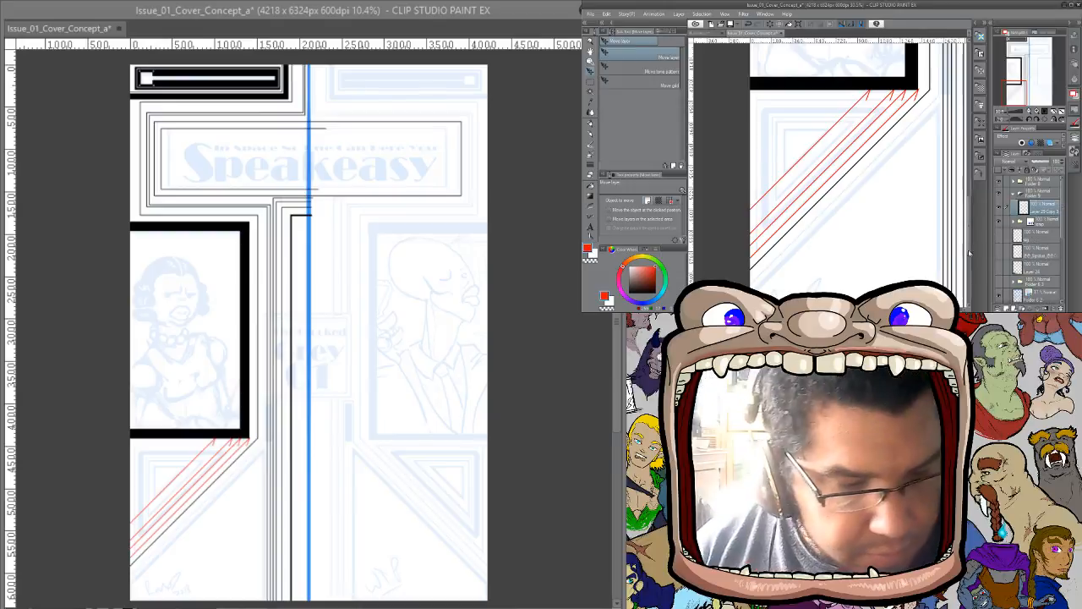
# Draw four nested red squares with the Rectangle tool over the lower triangle panel's sketch and lower the guide layer's opacity
pyautogui.click(592, 218)
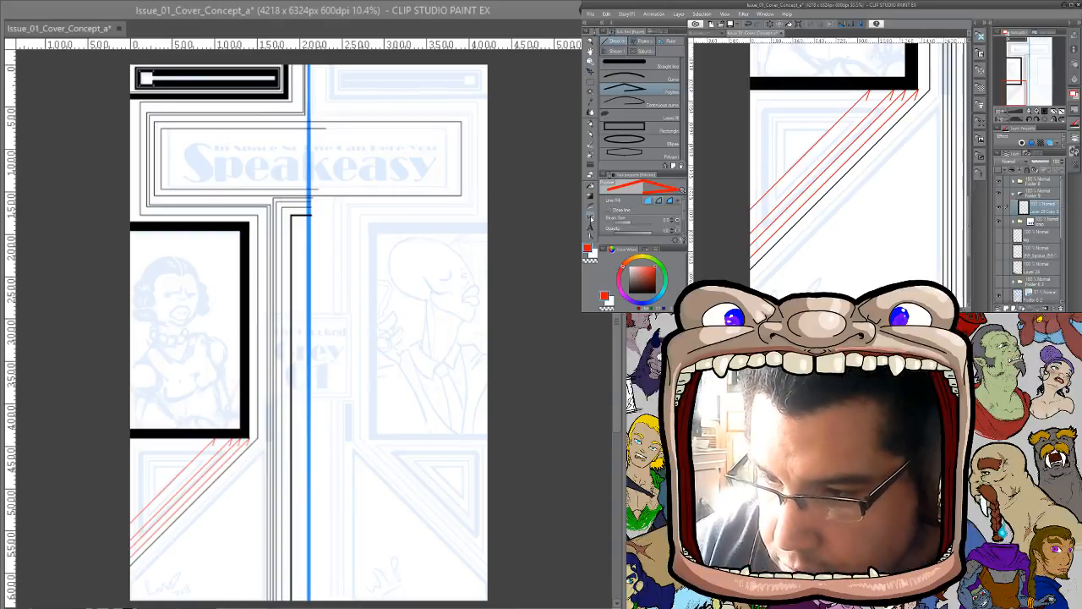
pyautogui.click(647, 129)
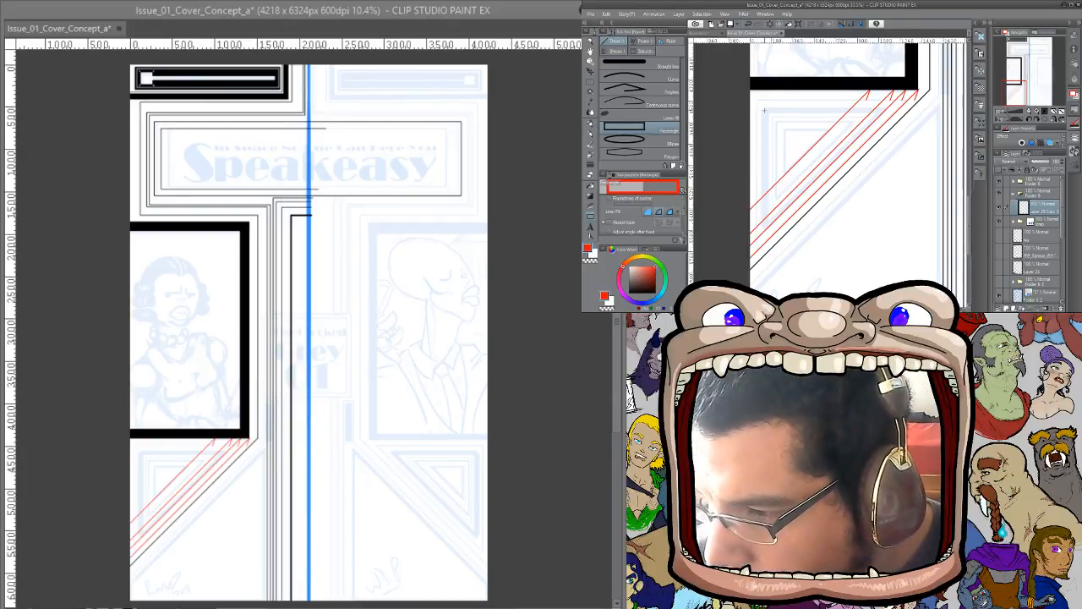
pyautogui.moveTo(757, 100); pyautogui.dragTo(908, 250)
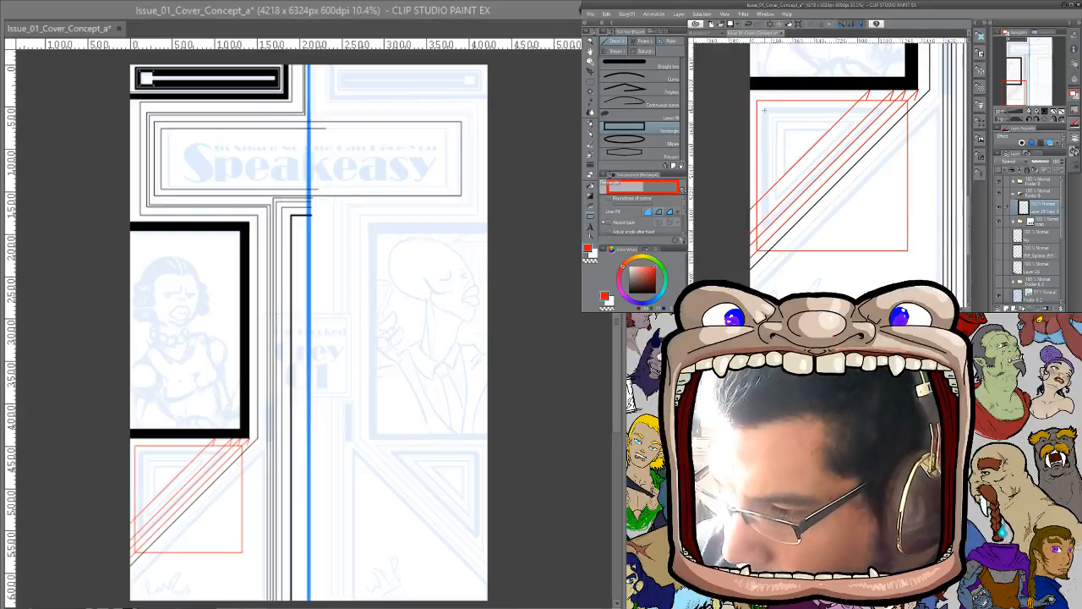
pyautogui.moveTo(766, 111); pyautogui.dragTo(886, 230)
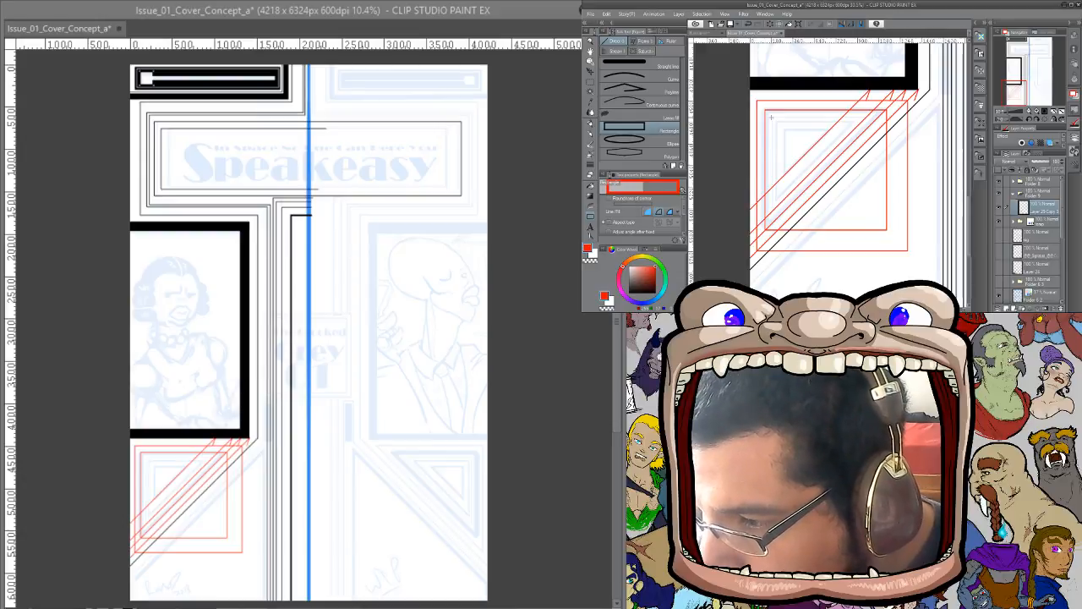
pyautogui.moveTo(770, 118); pyautogui.dragTo(866, 211)
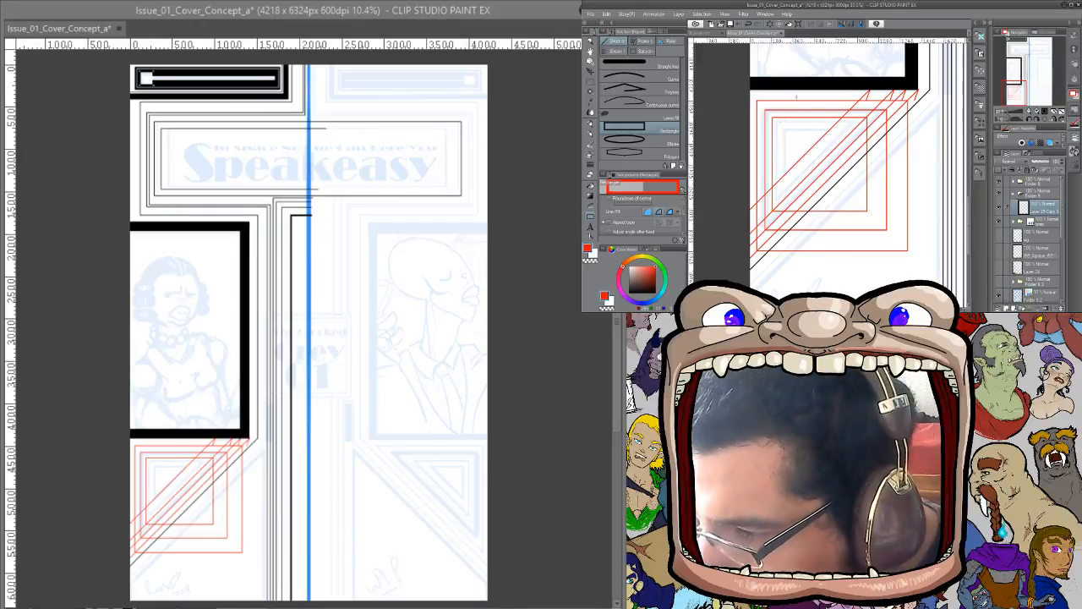
pyautogui.moveTo(785, 130); pyautogui.dragTo(827, 176)
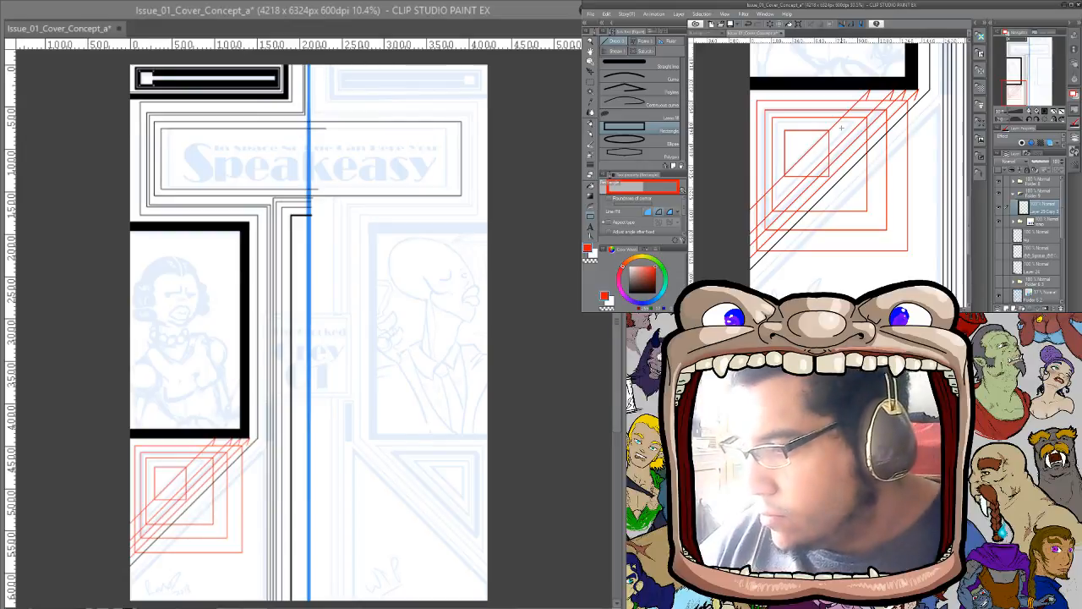
pyautogui.click(1038, 161)
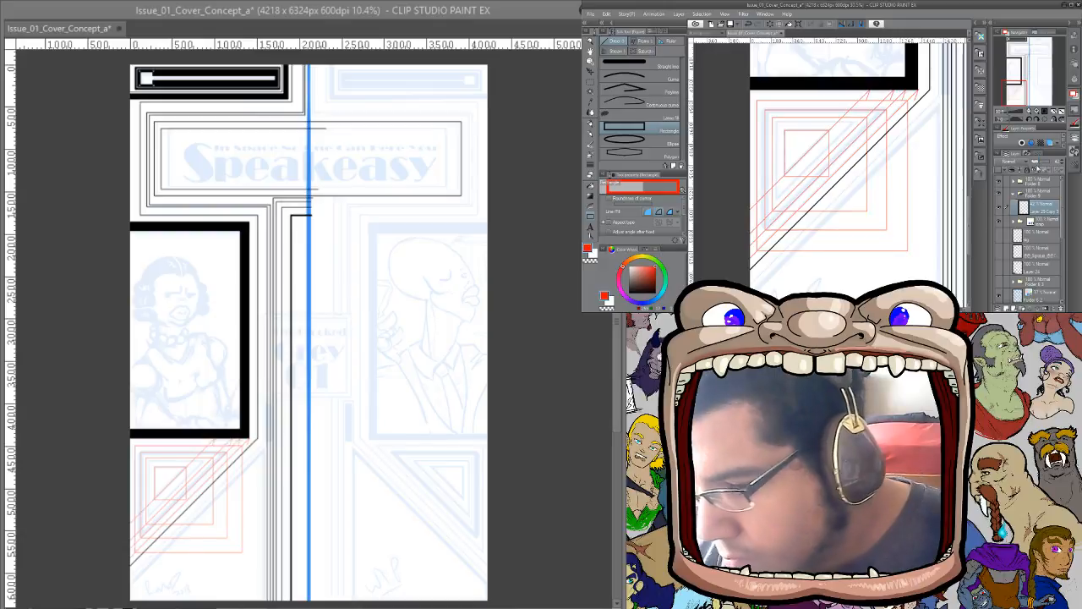
# Add a new layer at the top of the border folder for black inking with the Polyline tool
pyautogui.press('x')
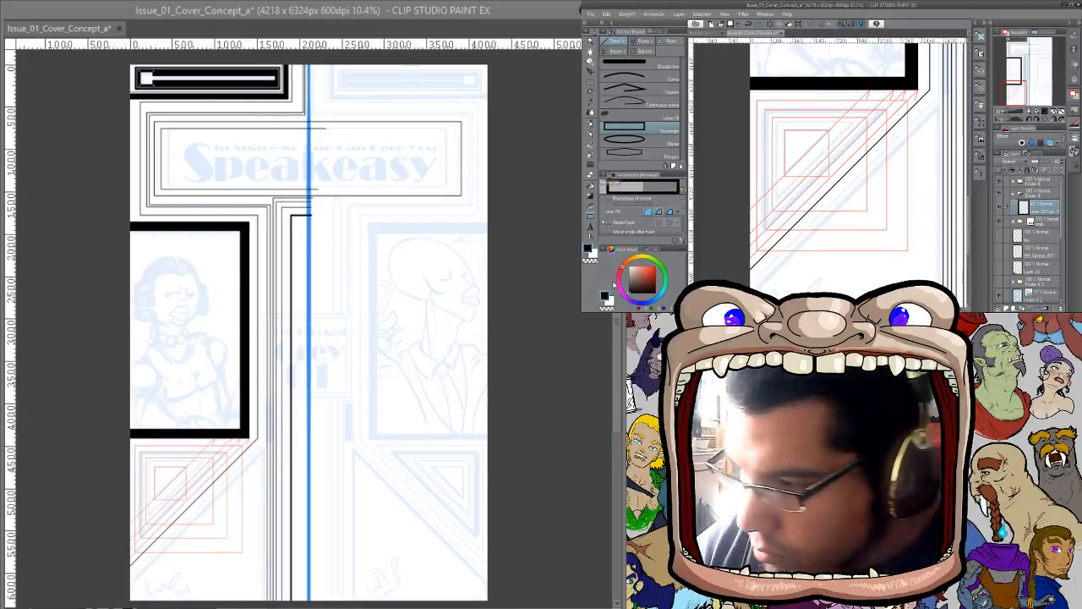
pyautogui.click(1012, 184)
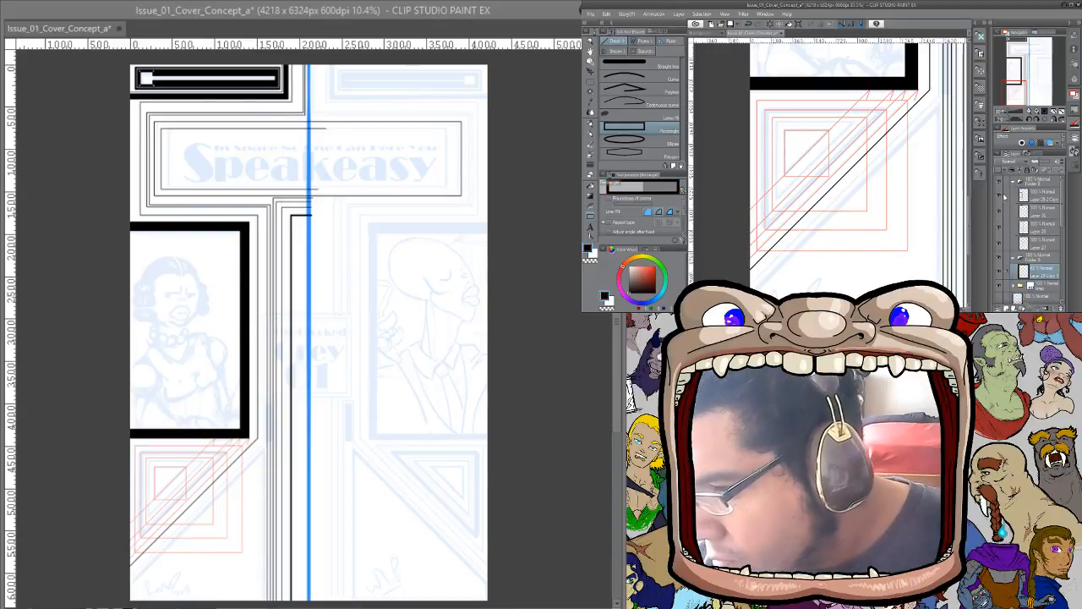
pyautogui.click(999, 197)
pyautogui.click(998, 197)
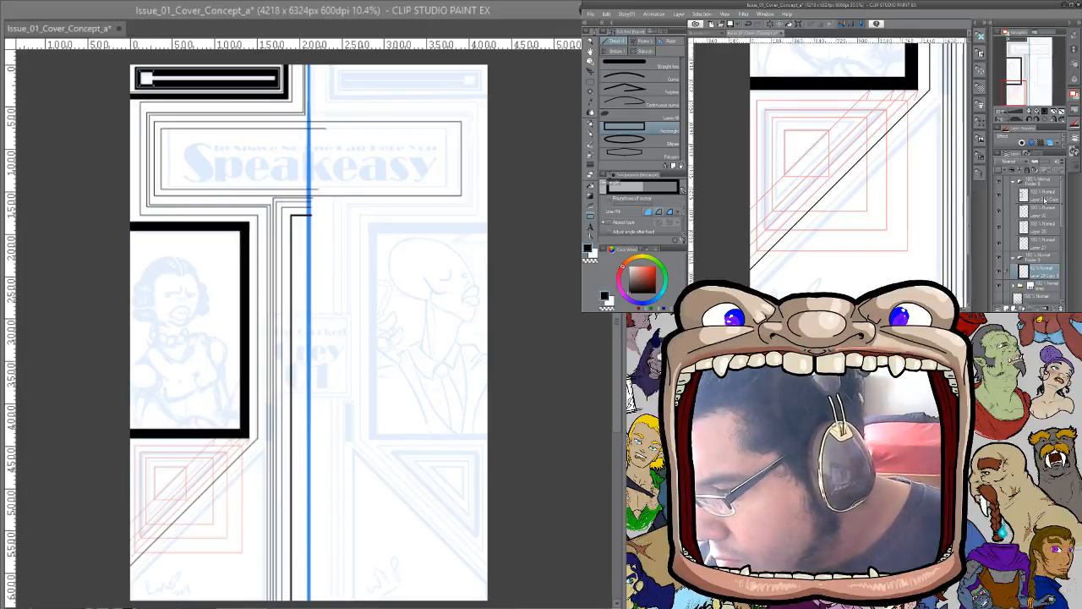
pyautogui.click(1038, 194)
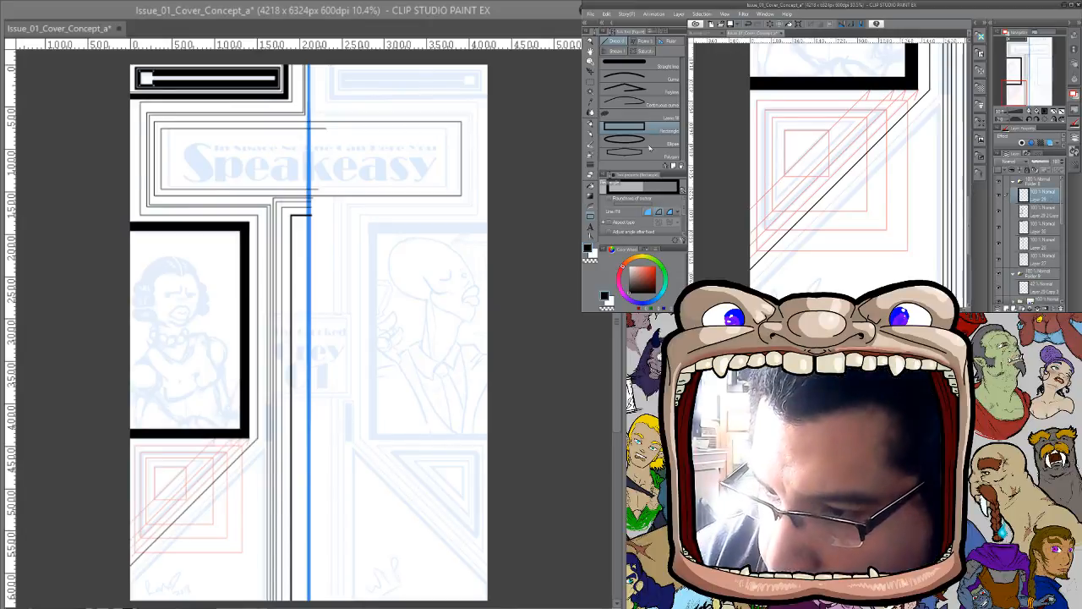
pyautogui.click(655, 91)
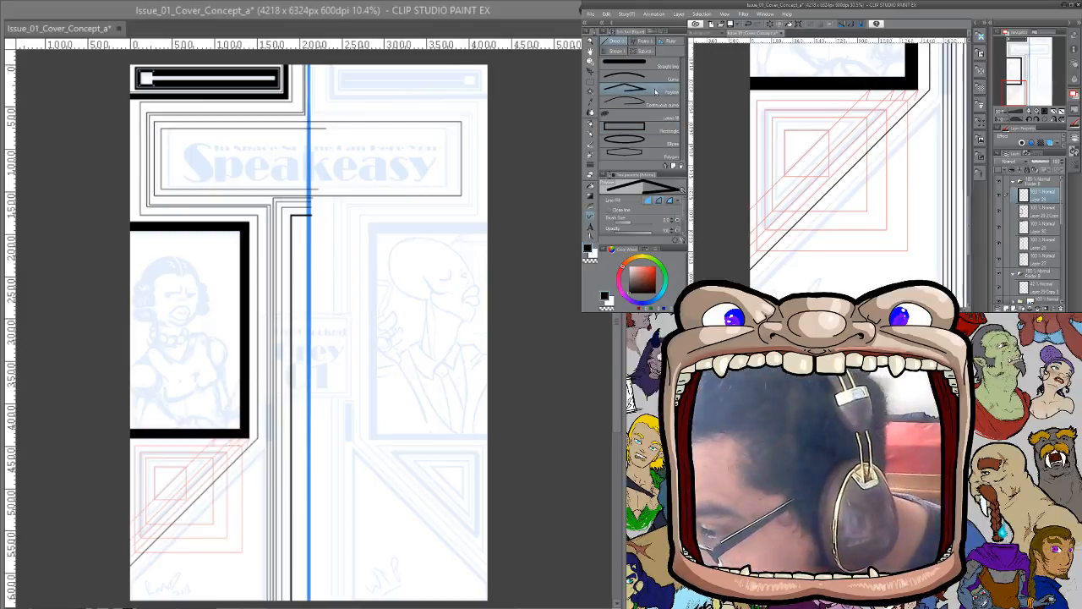
# Try to ink the lower panel's outermost triangle in black along the red guides, undo it, and toggle the guide folder's visibility
pyautogui.click(757, 102)
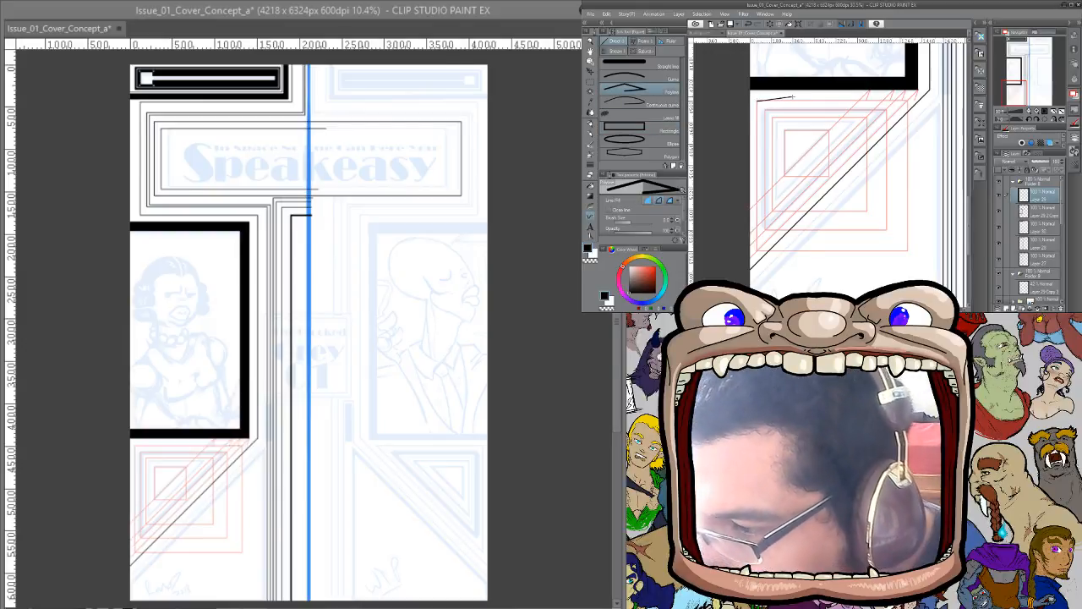
pyautogui.doubleClick(909, 102)
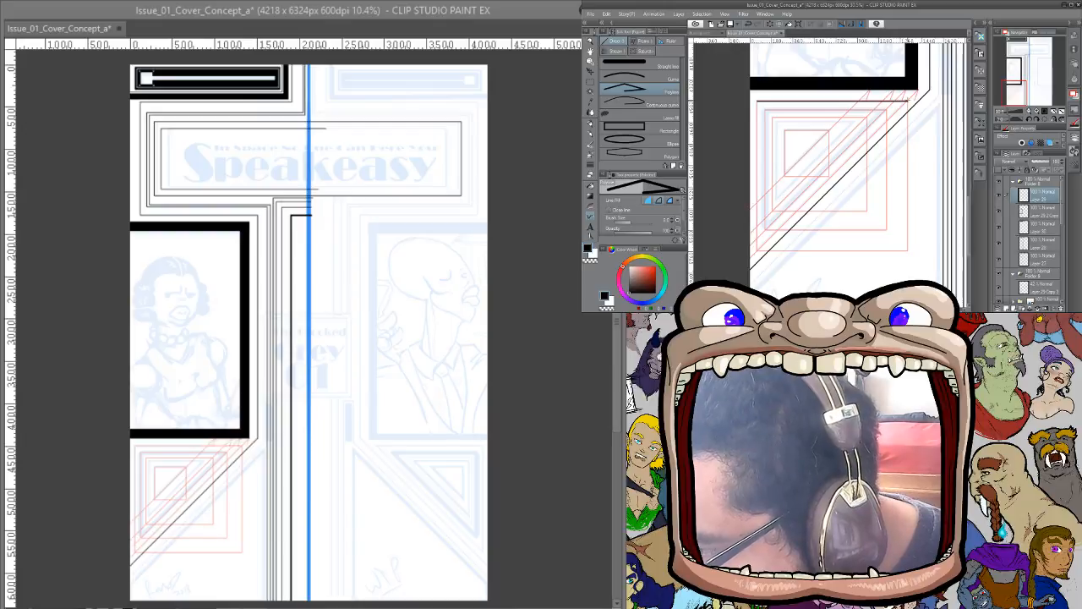
pyautogui.click(910, 101)
pyautogui.doubleClick(759, 247)
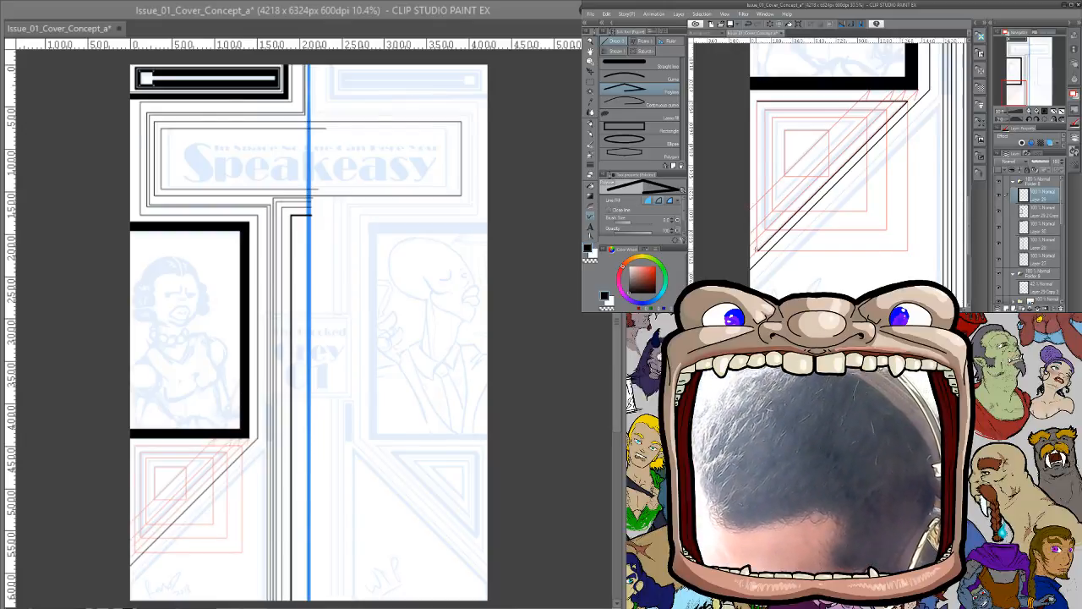
pyautogui.click(757, 250)
pyautogui.doubleClick(758, 101)
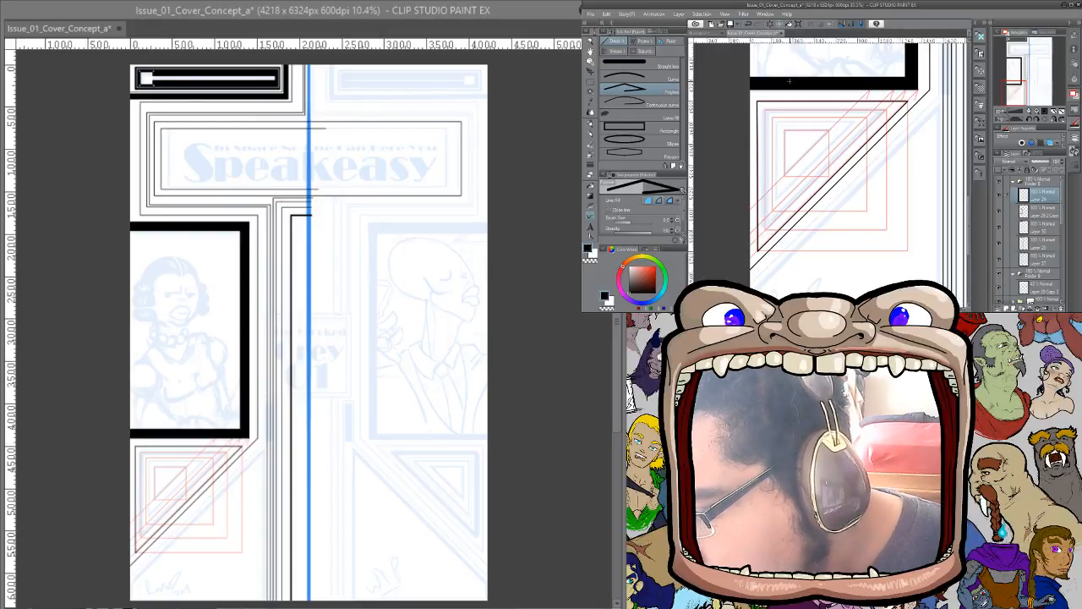
pyautogui.hotkey('ctrl', 'z')
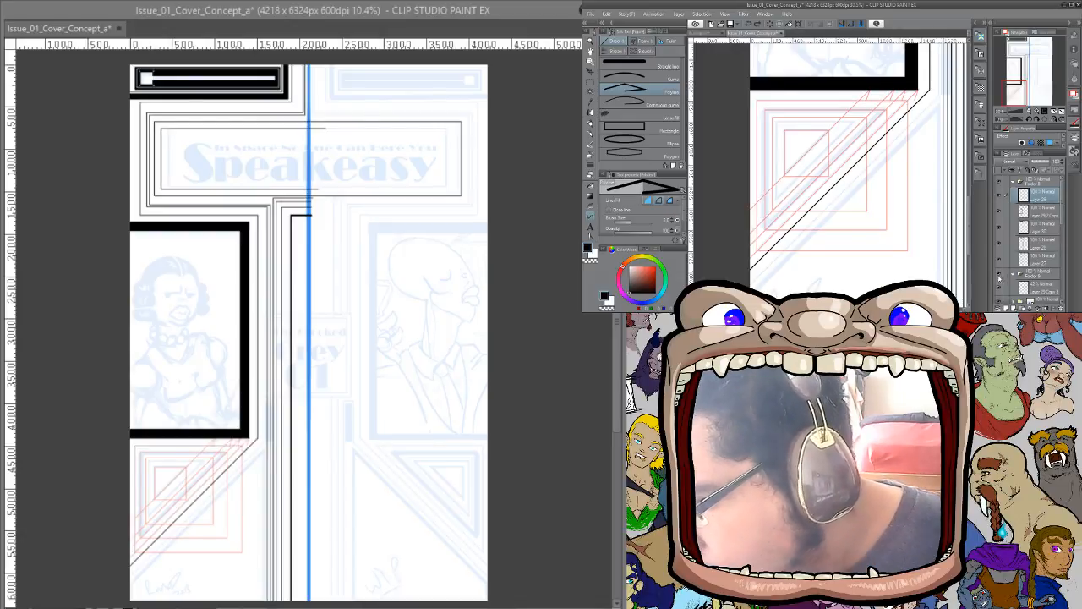
pyautogui.click(998, 276)
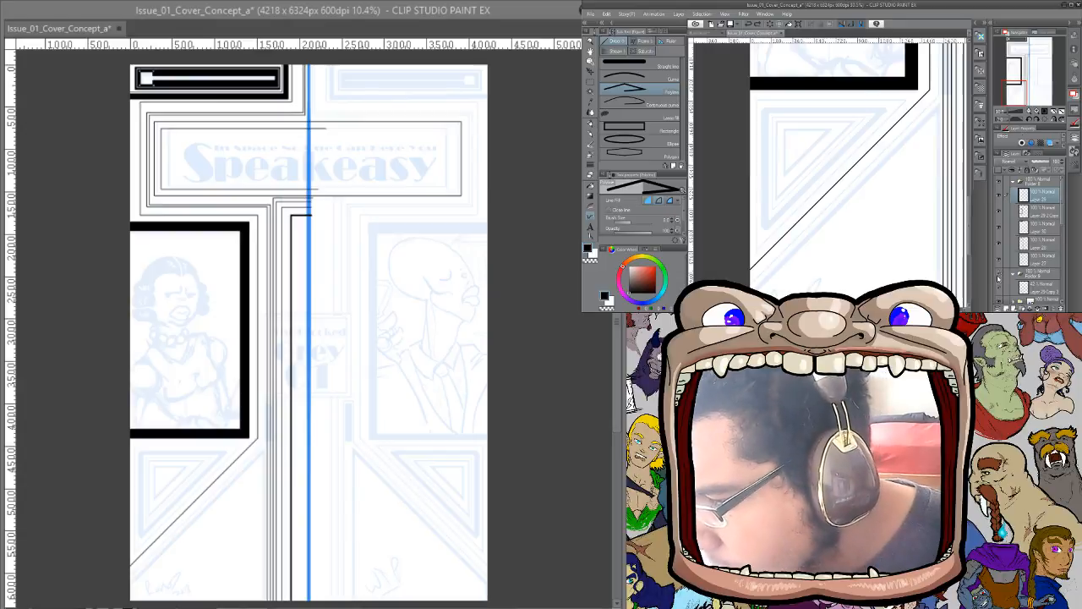
pyautogui.hotkey('ctrl', 'y')
# Place vertical ruler guides on the left edges of the nested red squares in the lower triangle panel
pyautogui.moveTo(692, 176); pyautogui.dragTo(765, 172)
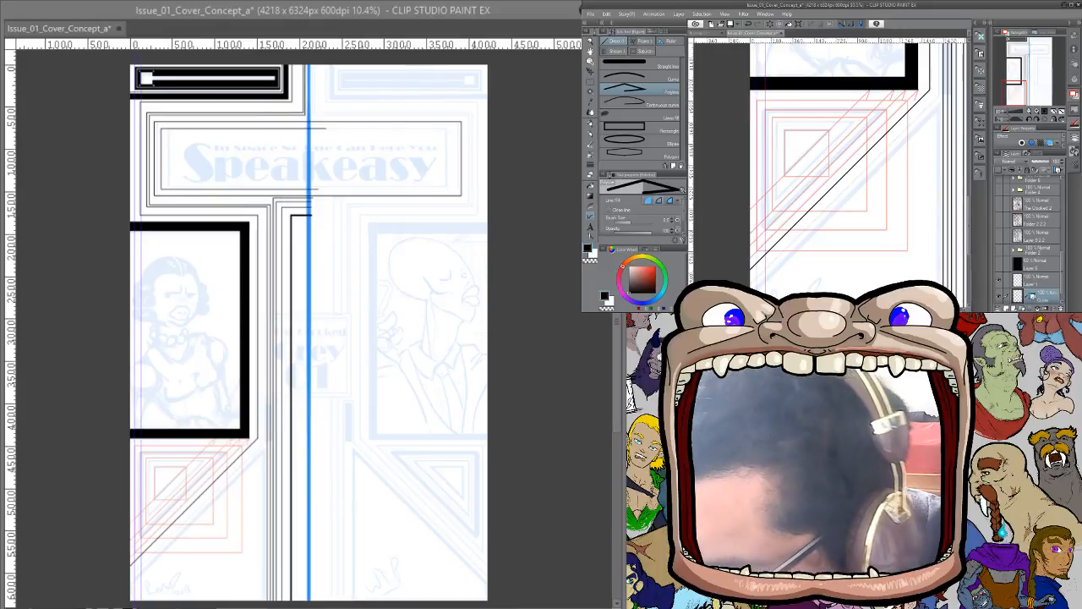
pyautogui.moveTo(693, 157); pyautogui.dragTo(771, 156)
pyautogui.moveTo(692, 185); pyautogui.dragTo(785, 127)
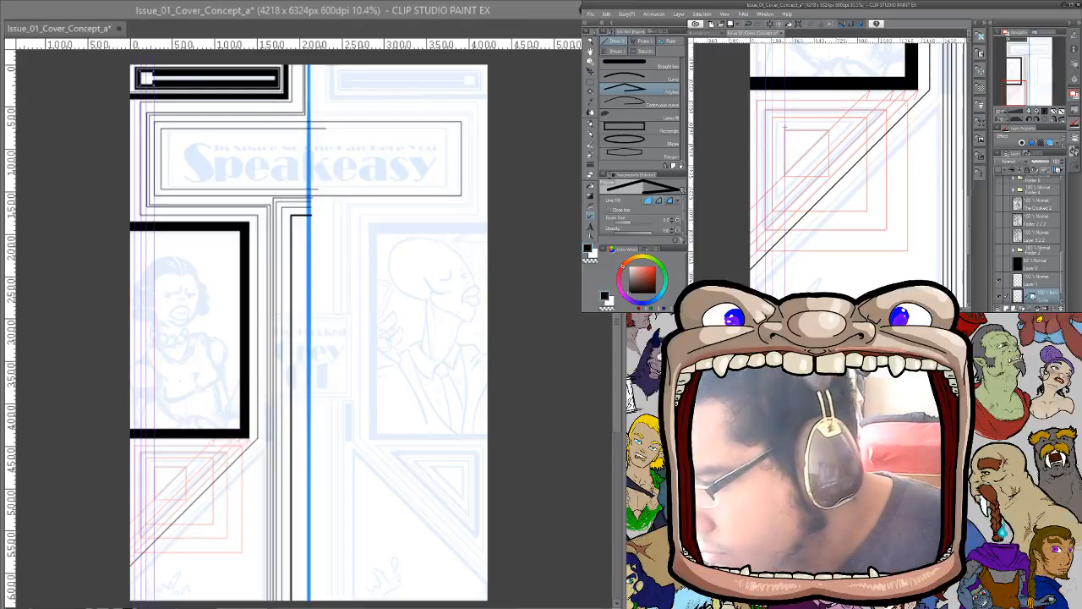
# Ink the outermost triangle's three sides with a thin black polyline on the new layer, following the guides
pyautogui.moveTo(1064, 255); pyautogui.dragTo(1062, 196)
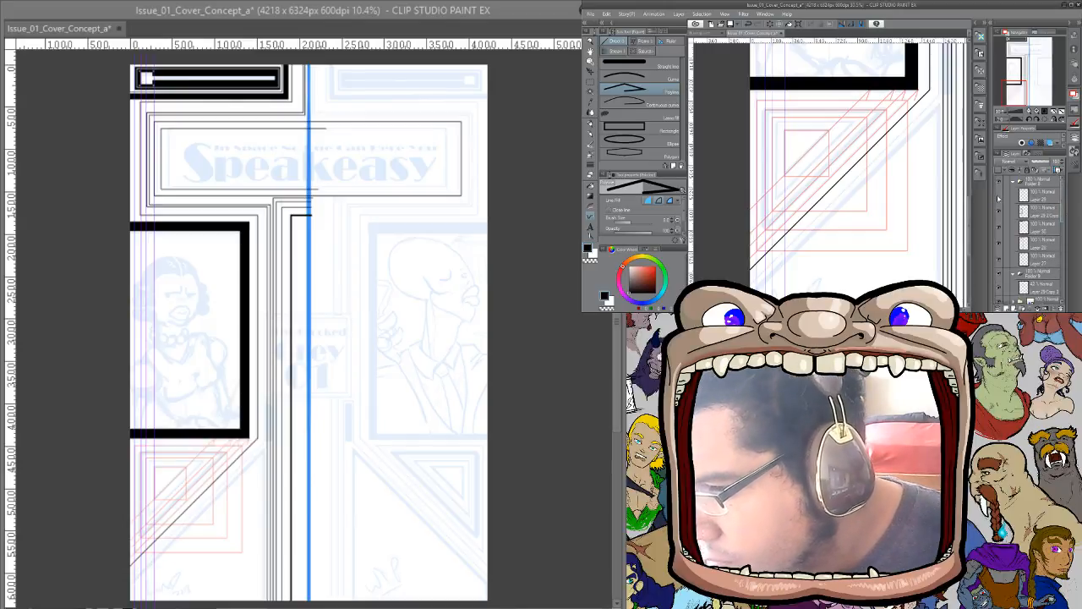
pyautogui.click(1029, 194)
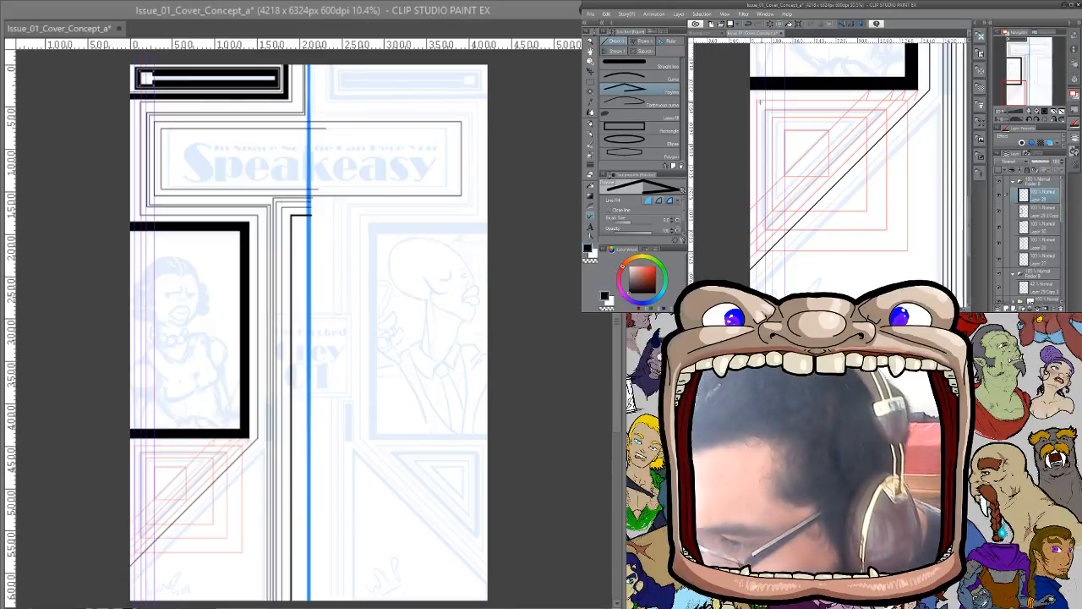
pyautogui.moveTo(756, 101); pyautogui.dragTo(894, 95)
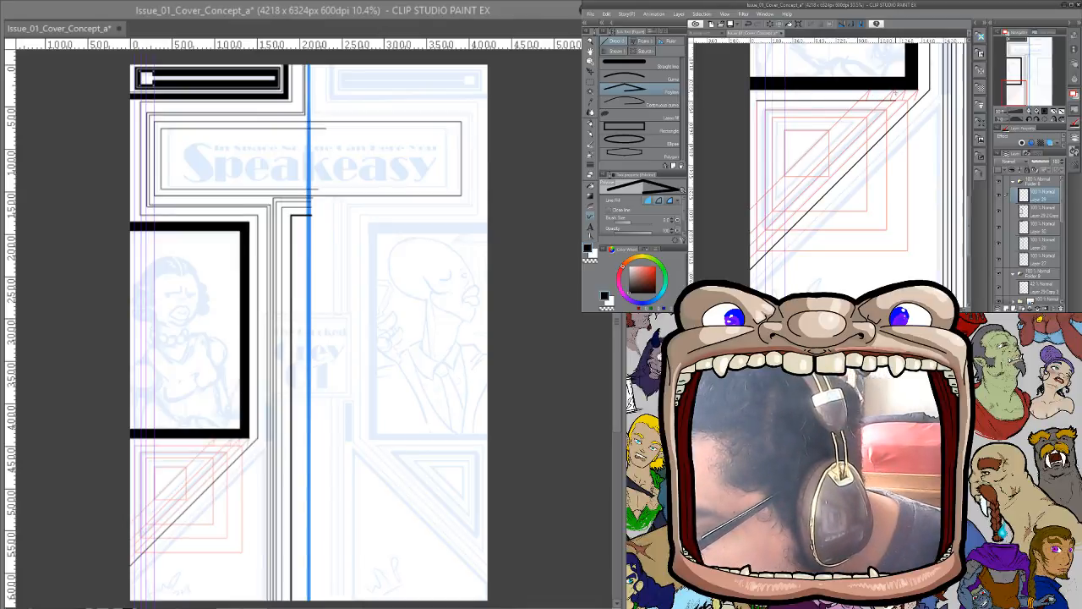
pyautogui.click(907, 101)
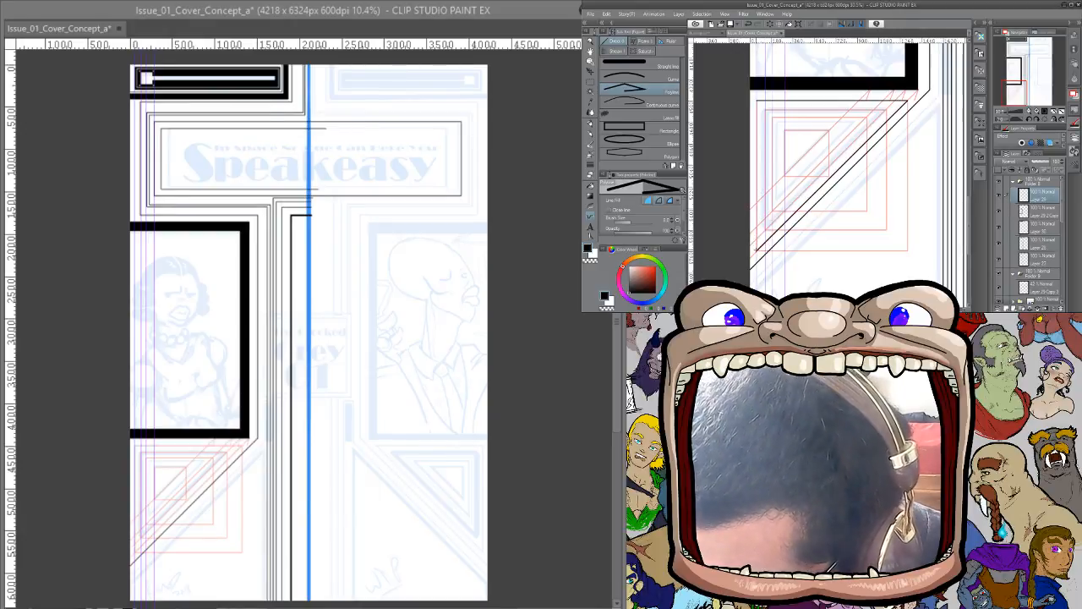
pyautogui.click(756, 251)
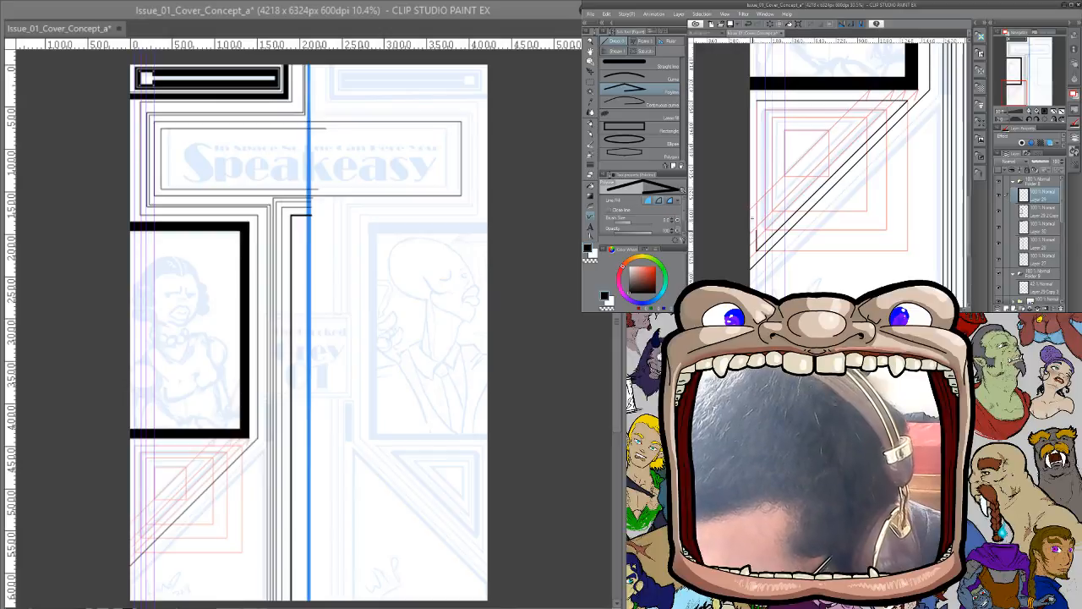
pyautogui.click(756, 100)
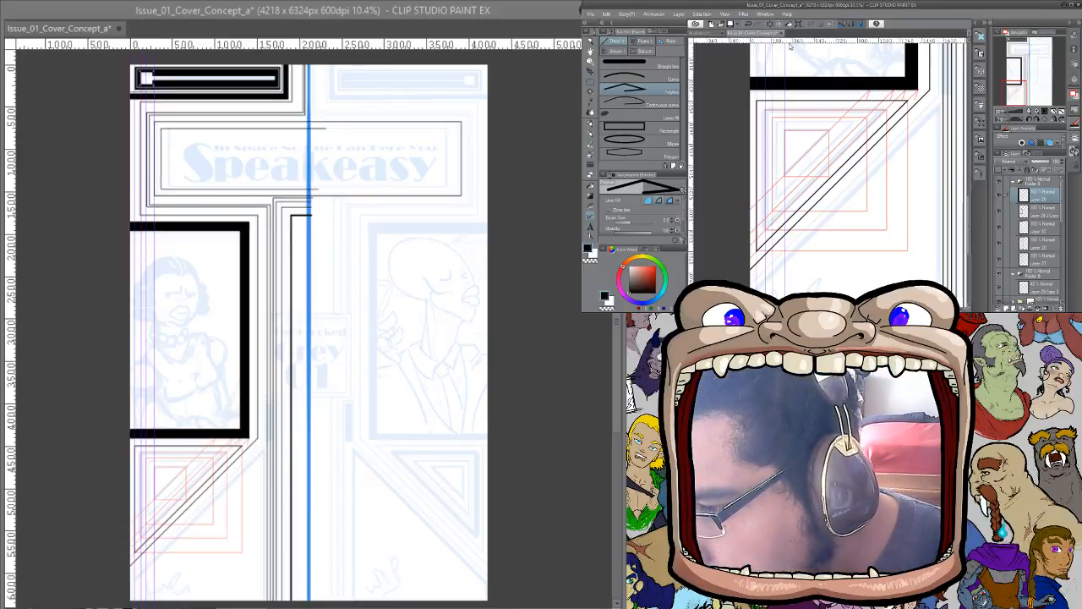
# Increase the brush size and ink the second triangle's three sides in a thicker black line inside the outermost one
pyautogui.press(']')
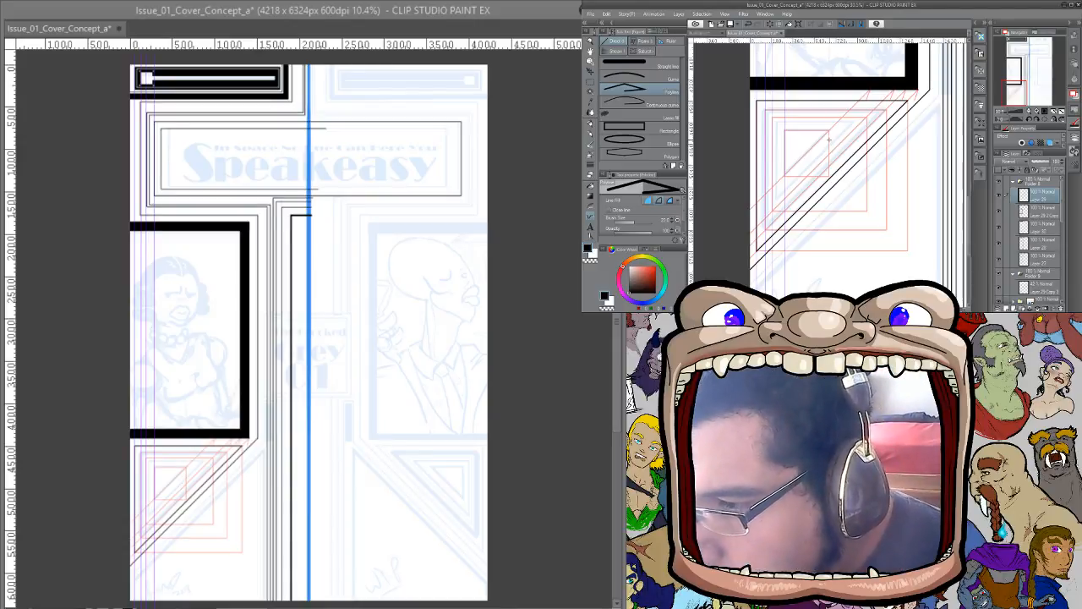
pyautogui.moveTo(764, 108); pyautogui.dragTo(875, 108)
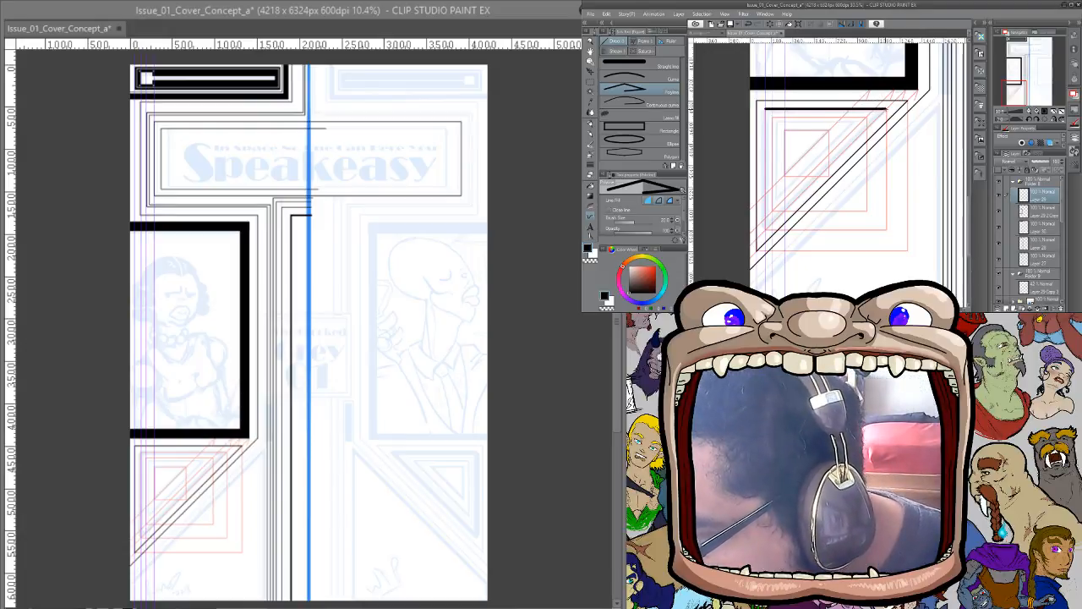
pyautogui.click(886, 108)
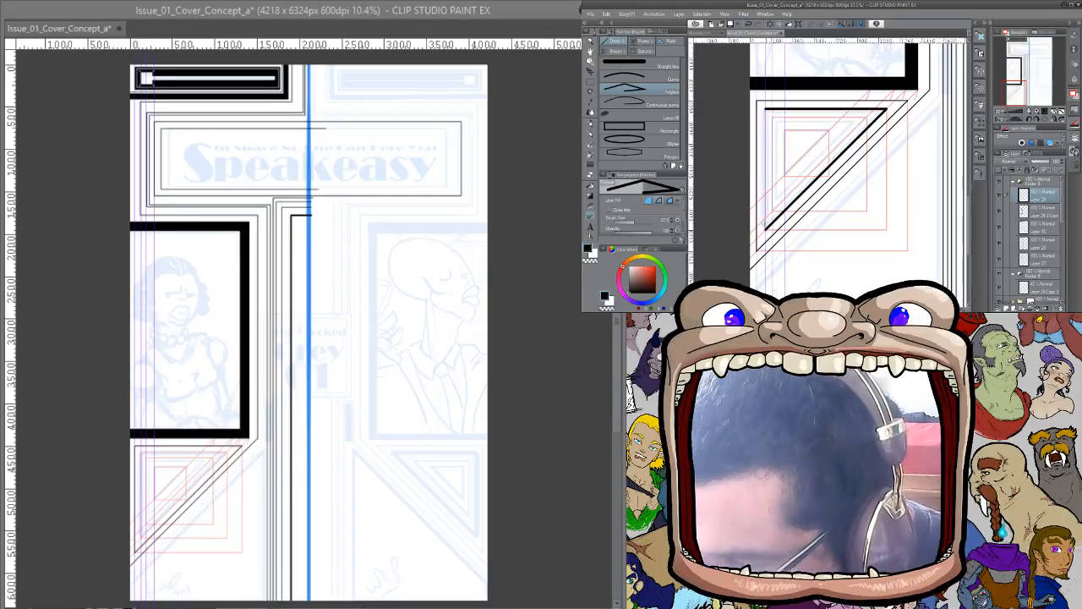
pyautogui.moveTo(766, 228); pyautogui.dragTo(766, 110)
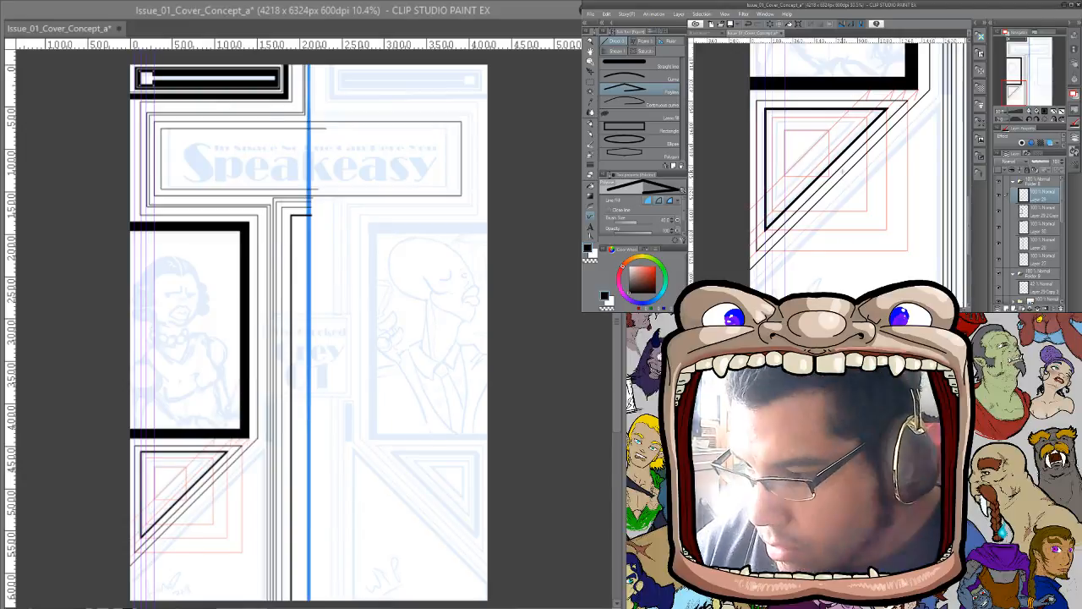
# Close the thick black triangle and ink the small innermost triangle's three sides with a thin black polyline along the guides
pyautogui.moveTo(770, 117)
pyautogui.mouseDown()
pyautogui.moveTo(866, 116)
pyautogui.moveTo(773, 210)
pyautogui.moveTo(770, 115)
pyautogui.mouseUp()
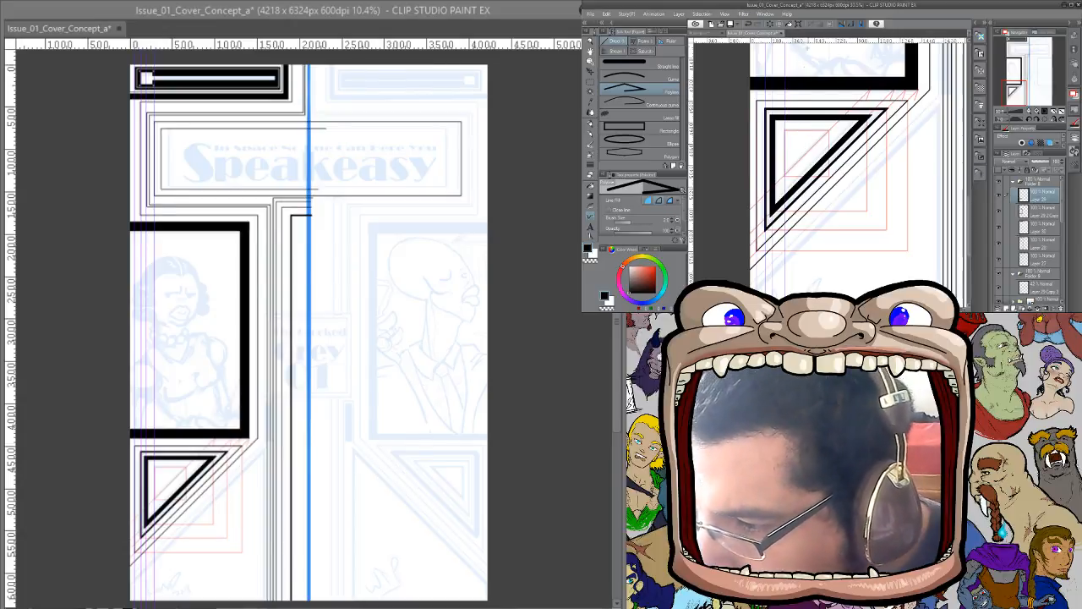
pyautogui.click(785, 130)
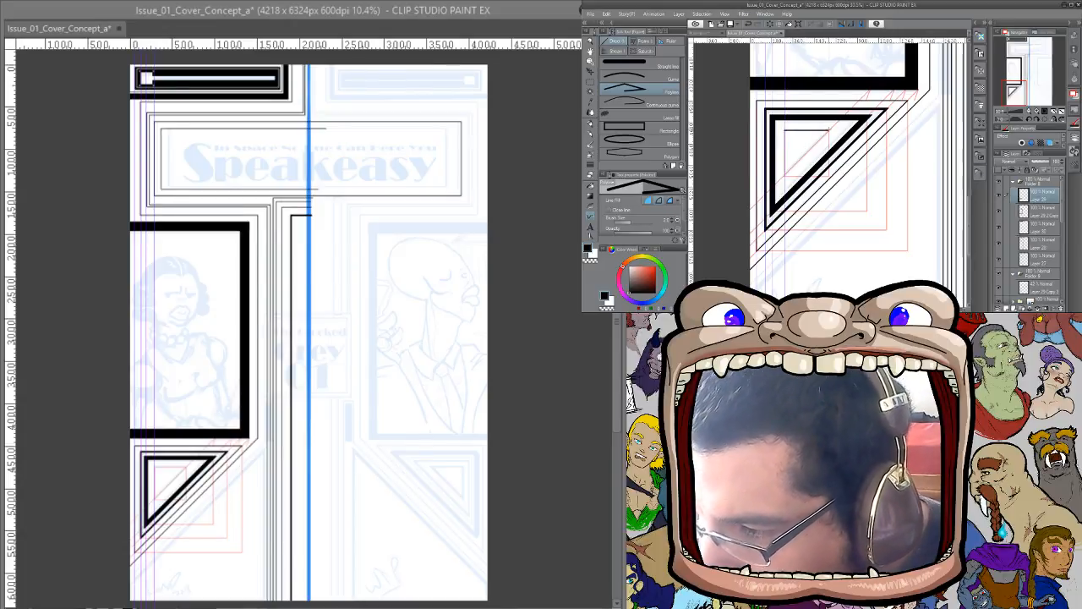
pyautogui.click(829, 130)
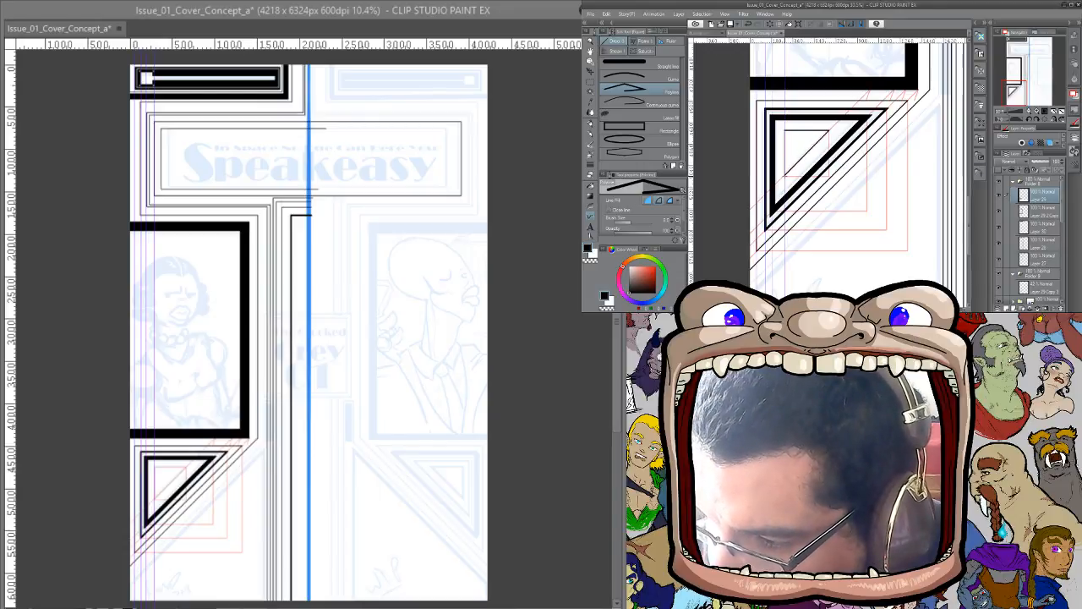
pyautogui.click(784, 175)
pyautogui.click(784, 130)
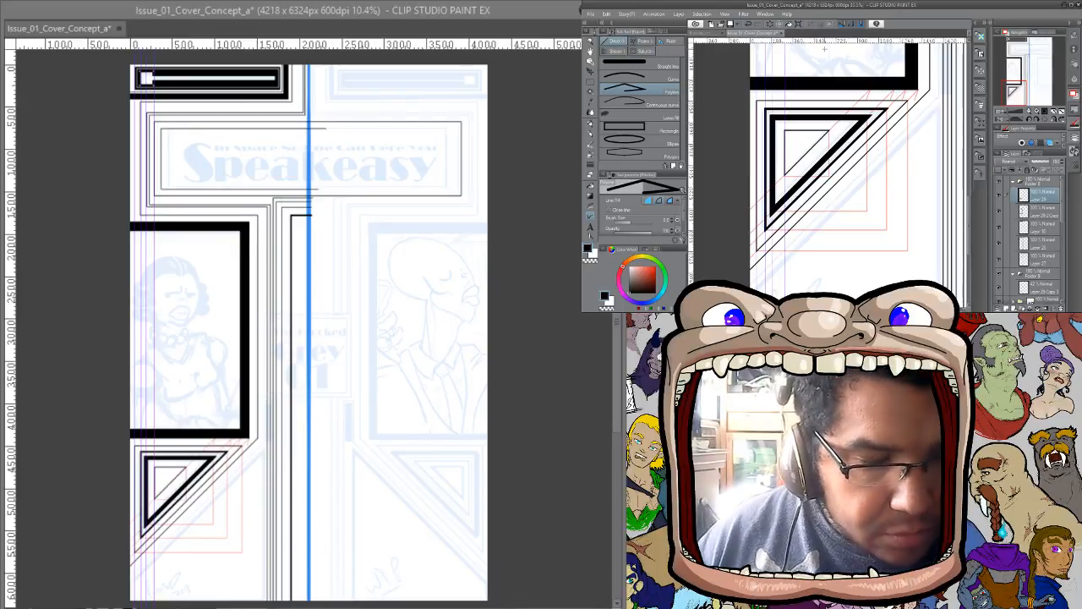
pyautogui.moveTo(1061, 203); pyautogui.dragTo(1061, 291)
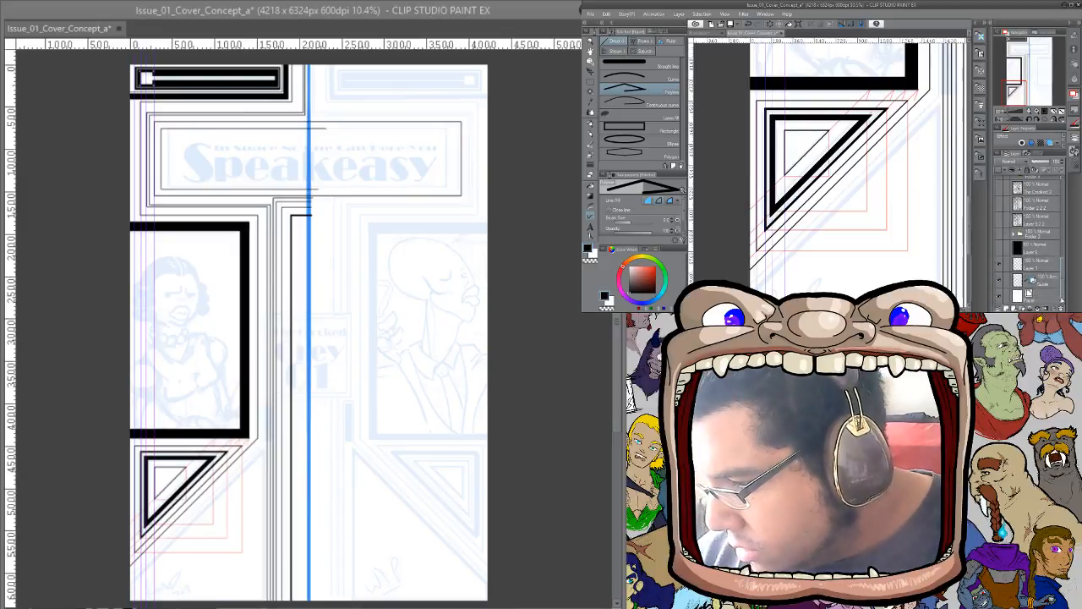
pyautogui.click(1053, 294)
pyautogui.scroll(10, 1050, 279)
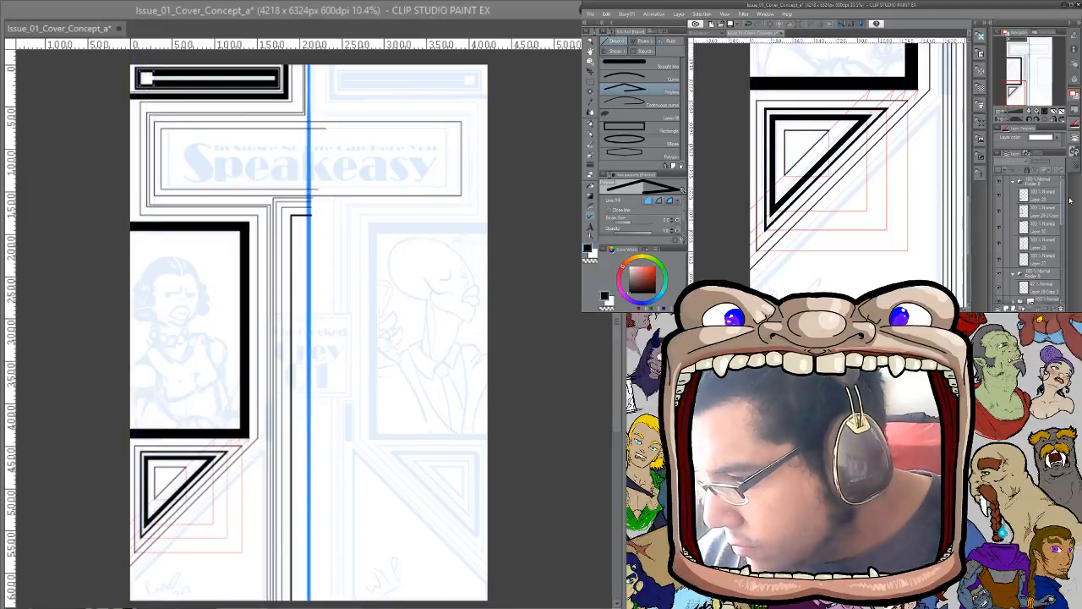
# Auto-select the innermost triangle's interior, shrink the selection, fill it black, then shrink it again and clear the inside to form a thin outline
pyautogui.click(1043, 196)
pyautogui.press('w')
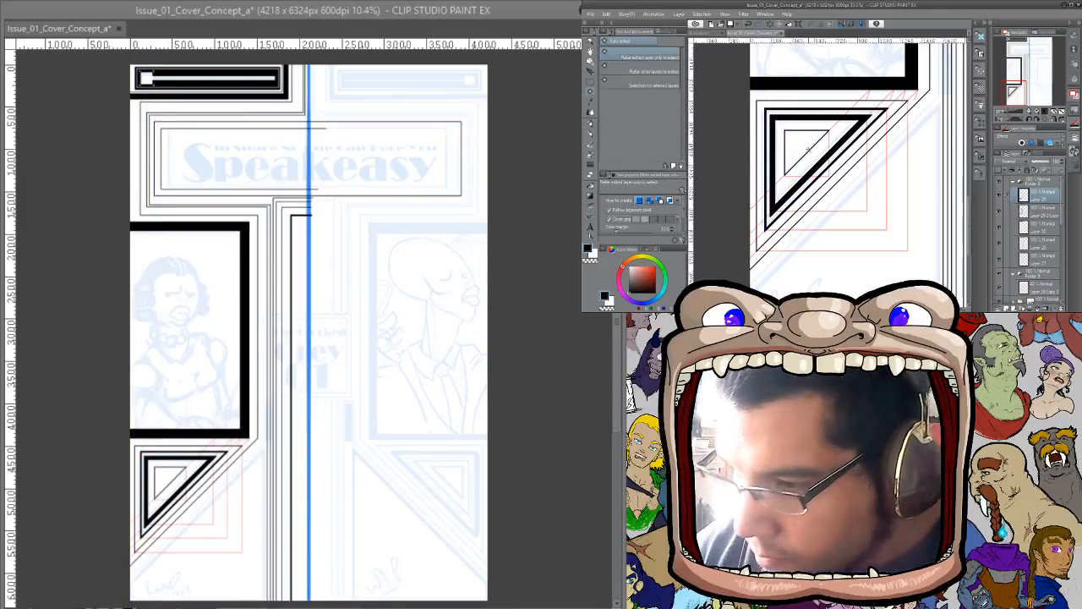
pyautogui.click(798, 145)
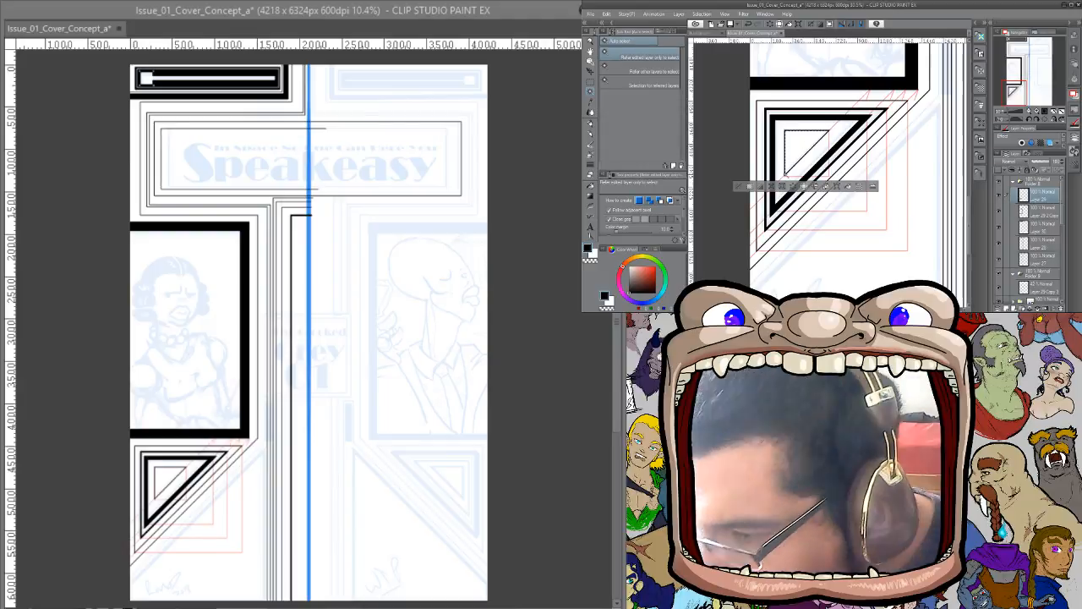
pyautogui.click(782, 186)
pyautogui.click(877, 133)
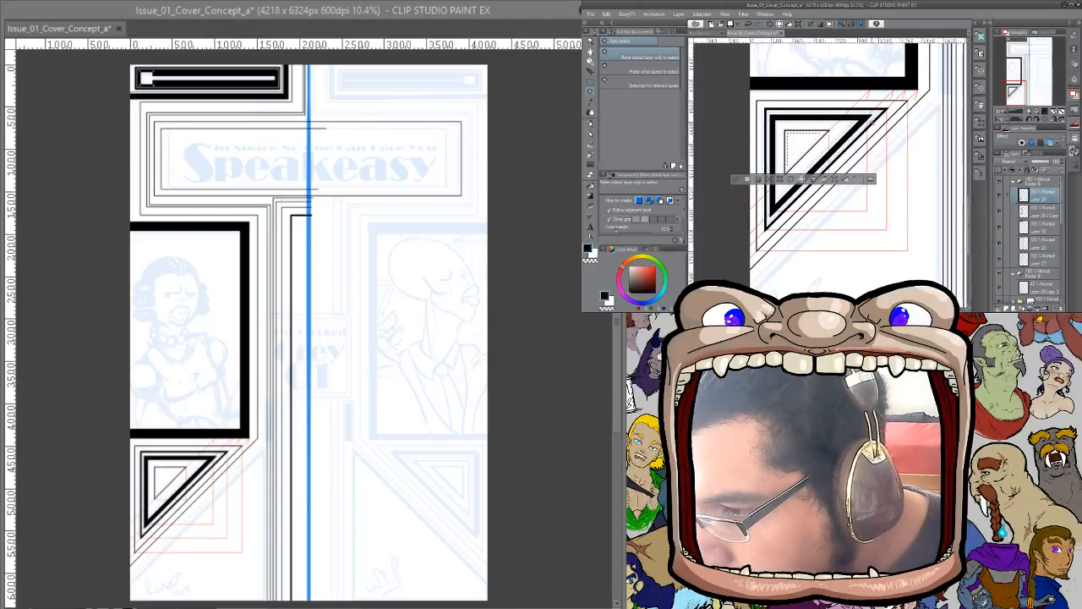
pyautogui.click(799, 144)
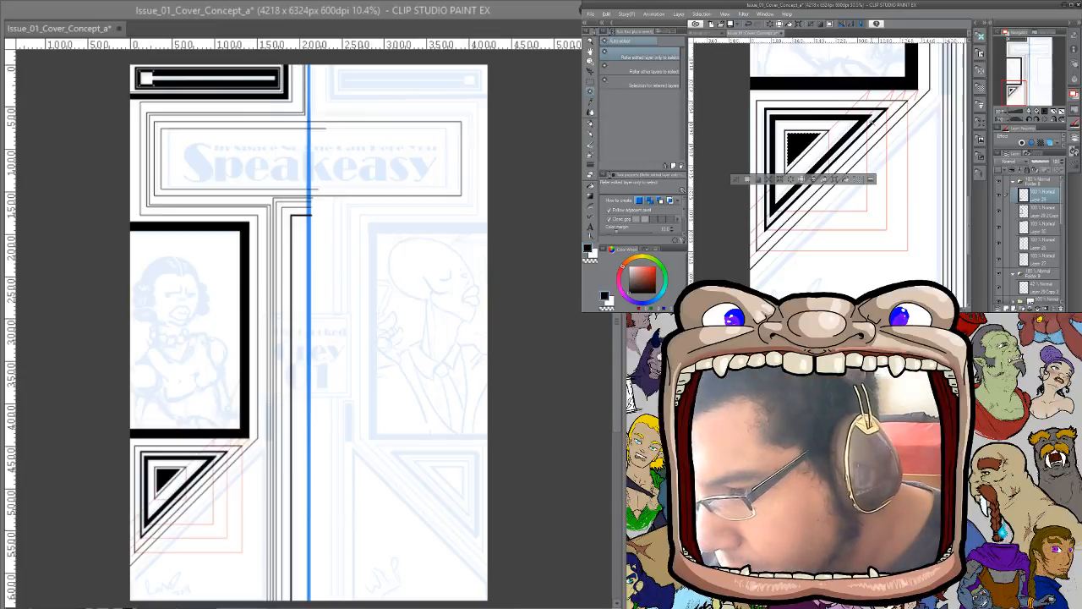
pyautogui.click(779, 178)
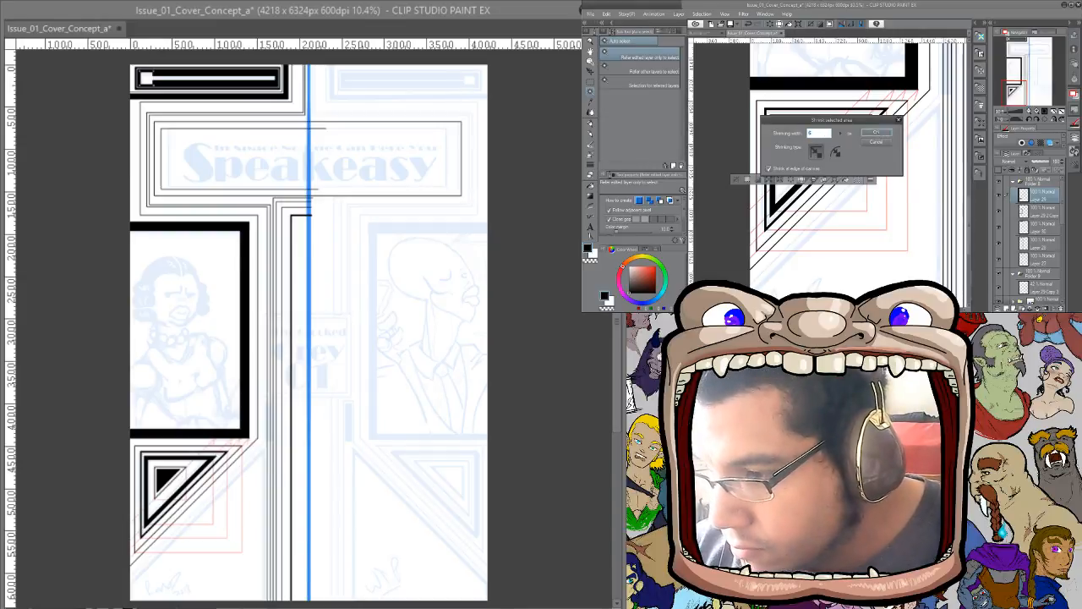
pyautogui.click(877, 133)
pyautogui.press('Delete')
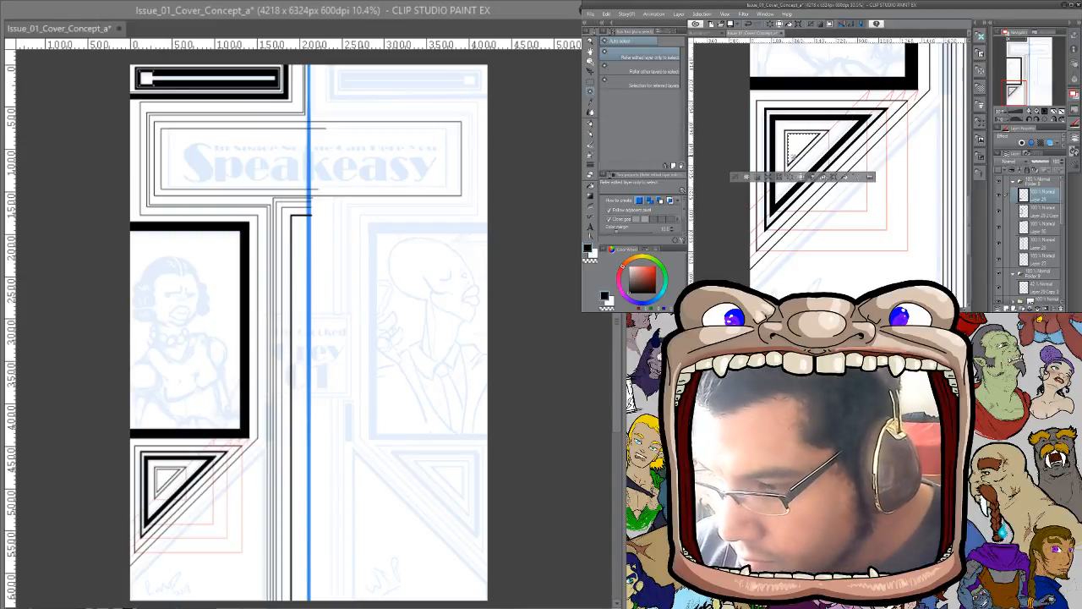
# Shrink the selection once more, fill the innermost triangle's centre with black and deselect
pyautogui.click(779, 178)
pyautogui.click(876, 132)
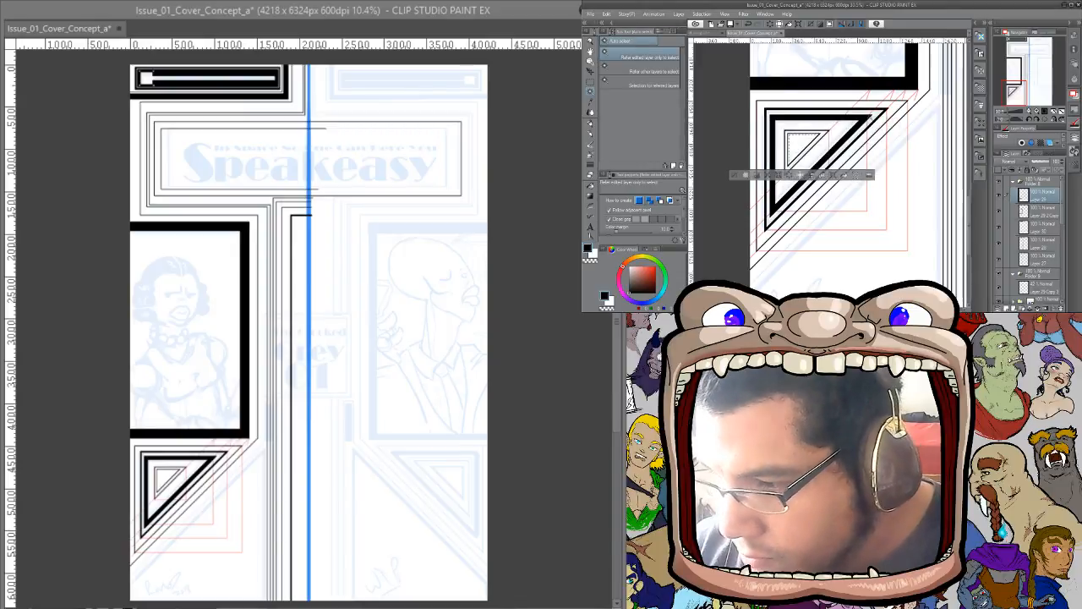
pyautogui.hotkey('alt', 'Delete')
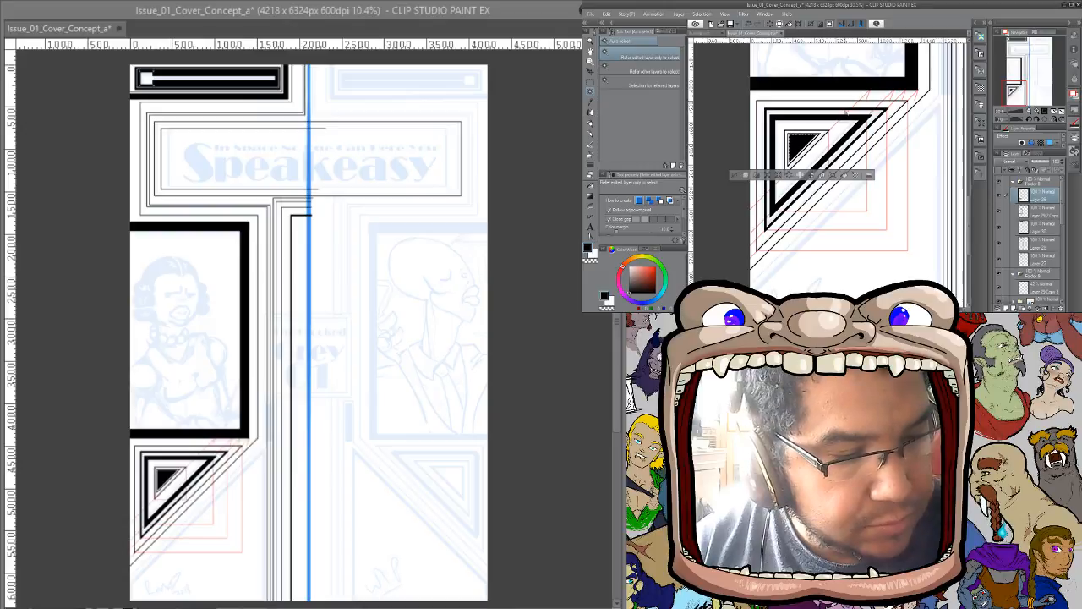
pyautogui.hotkey('ctrl', 'd')
# Collapse the border ink layer folder and hide the folder holding the red guide squares
pyautogui.hotkey('ctrl', 'space')
pyautogui.moveTo(845, 112); pyautogui.dragTo(826, 121)
pyautogui.moveTo(898, 102); pyautogui.dragTo(860, 113)
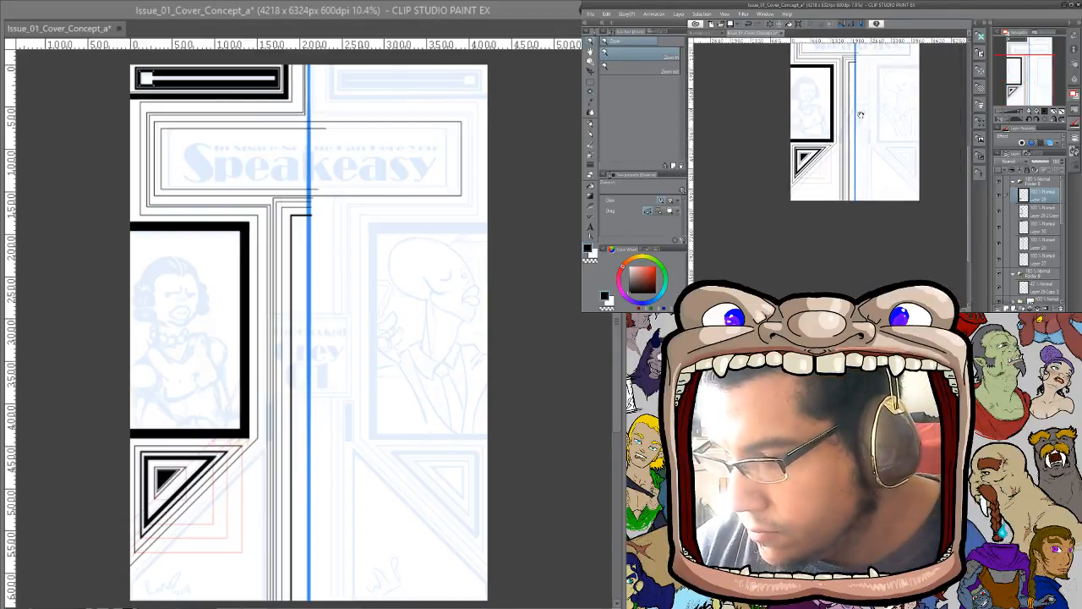
pyautogui.click(1012, 182)
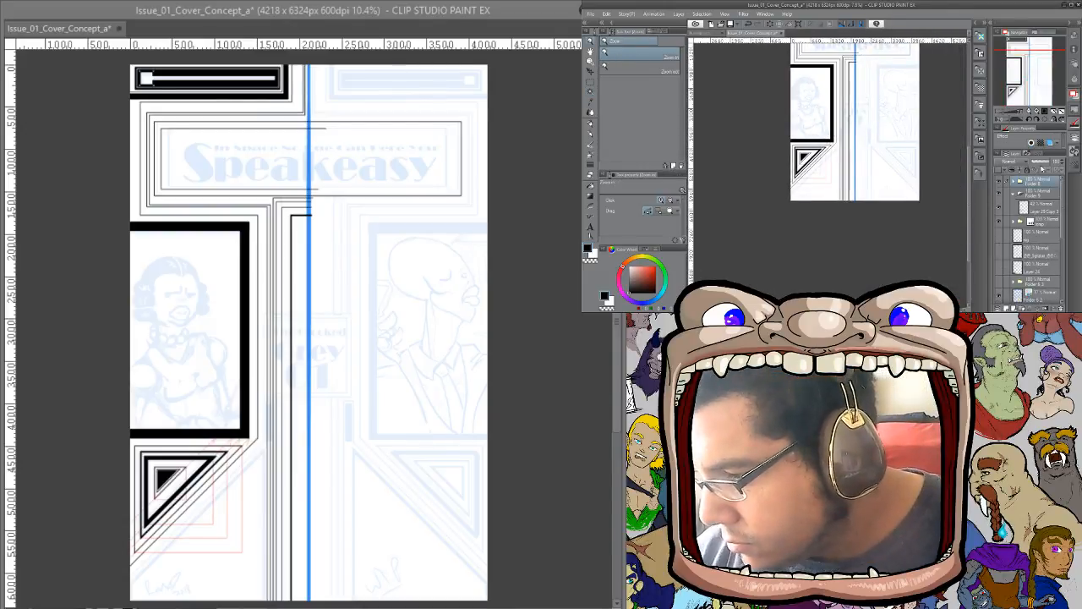
pyautogui.click(998, 196)
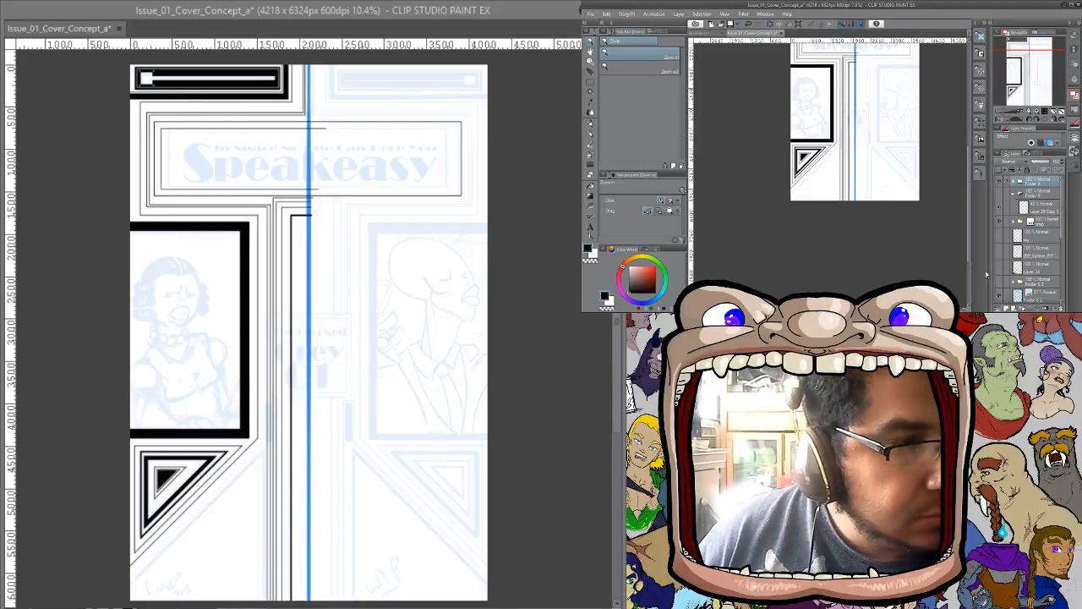
# Auto-select the black centre of the innermost triangle, clear its fill and deselect
pyautogui.moveTo(803, 169); pyautogui.dragTo(866, 167)
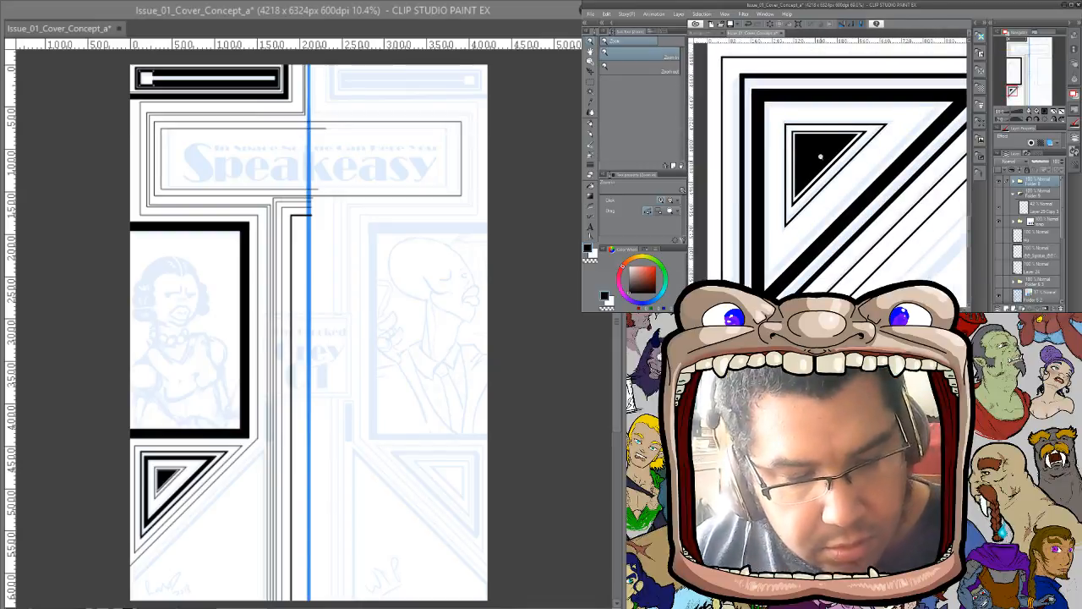
pyautogui.press('w')
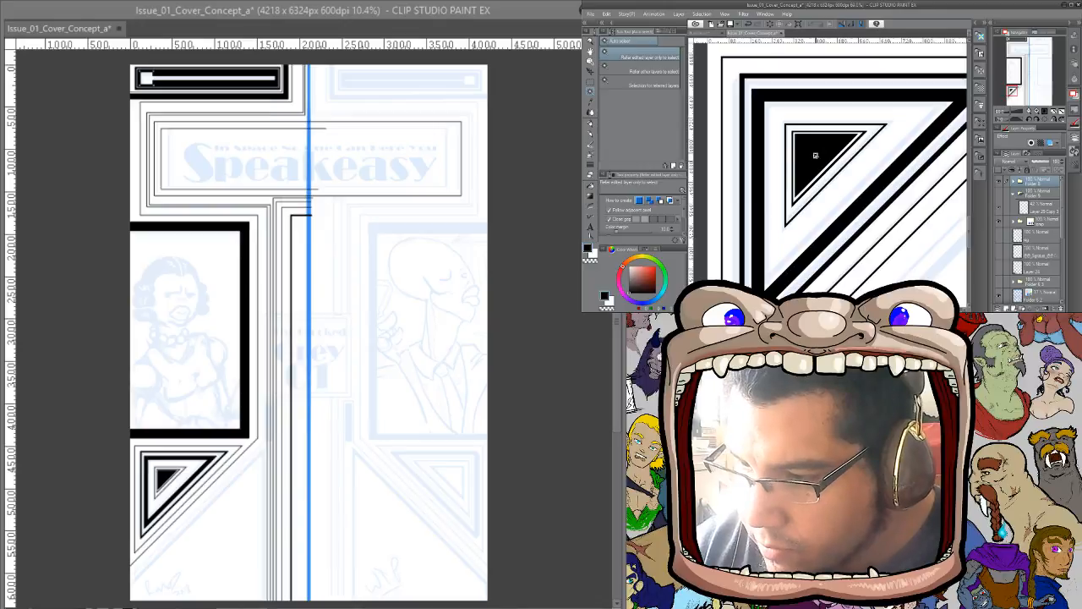
pyautogui.click(815, 154)
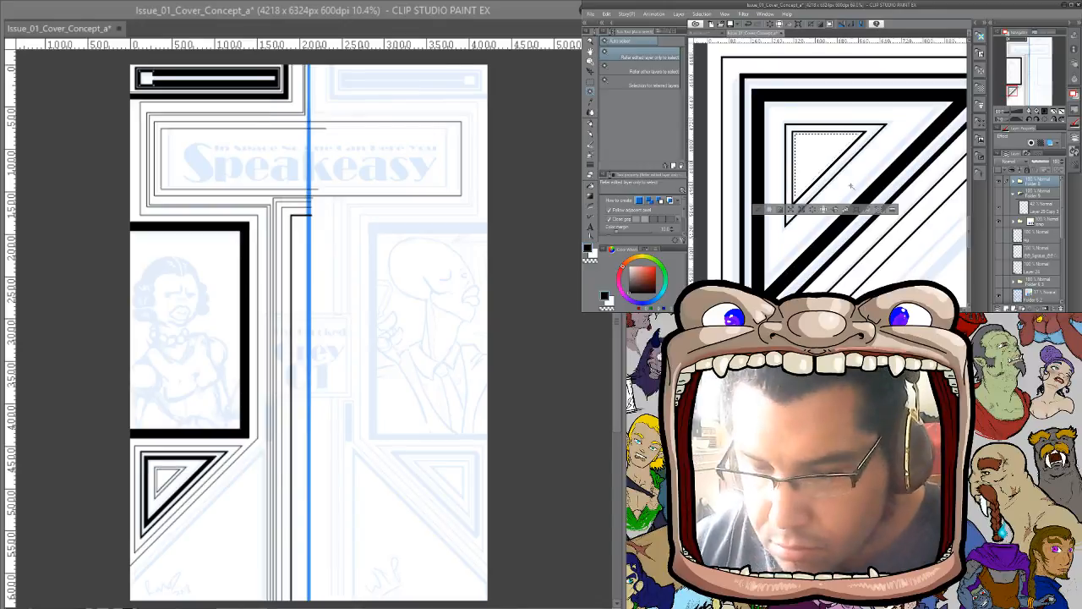
pyautogui.hotkey('ctrl', 'd')
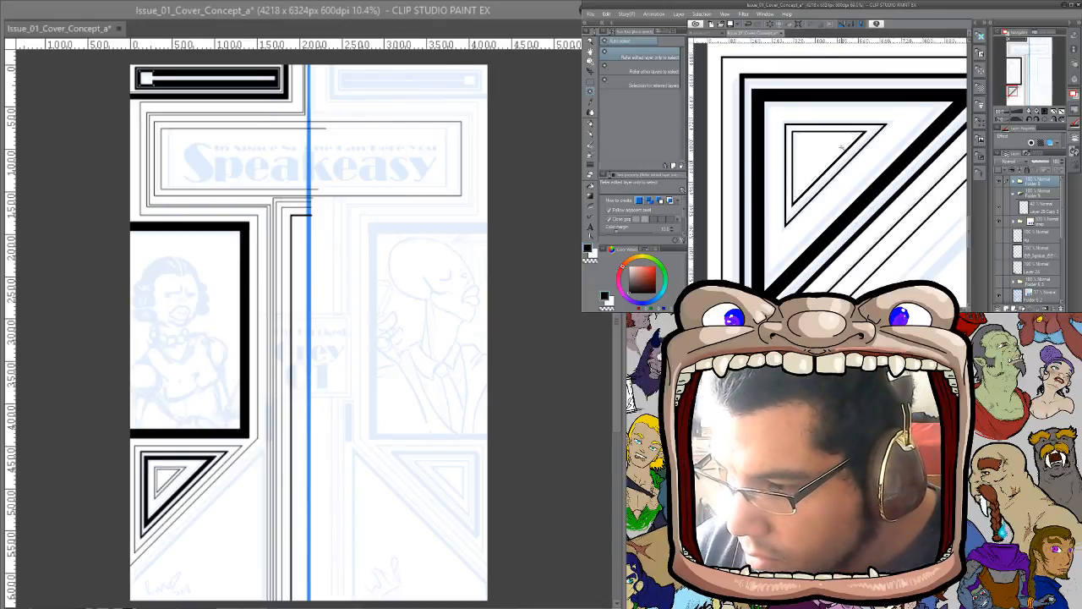
pyautogui.click(842, 147)
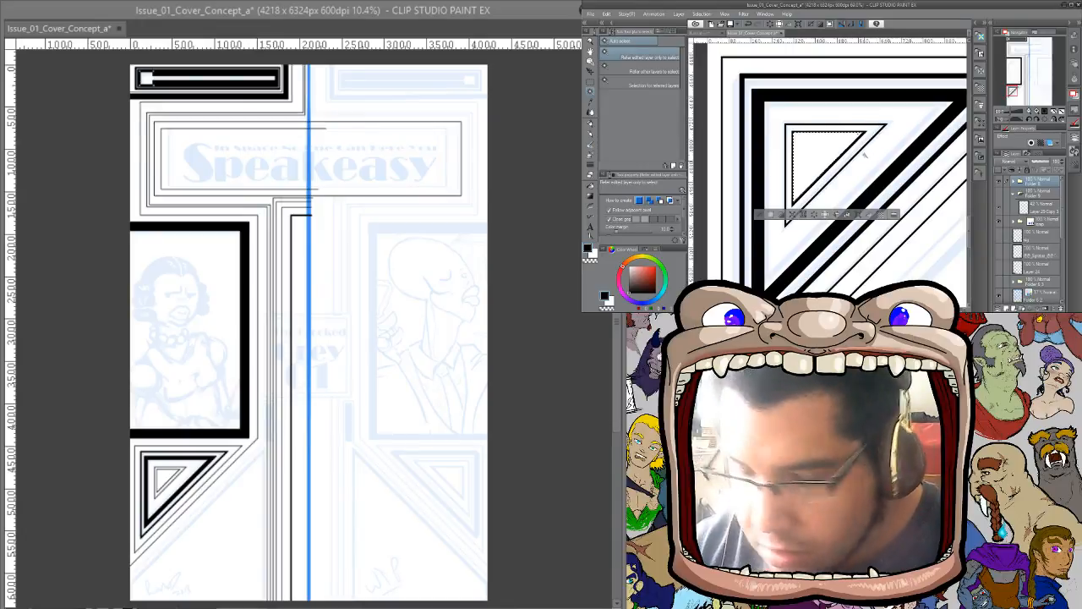
pyautogui.hotkey('ctrl', 'd')
# Expand the border ink folder, select the top layer and toggle its visibility to check which lines it holds
pyautogui.hotkey('ctrl', 'space')
pyautogui.moveTo(849, 171); pyautogui.dragTo(812, 168)
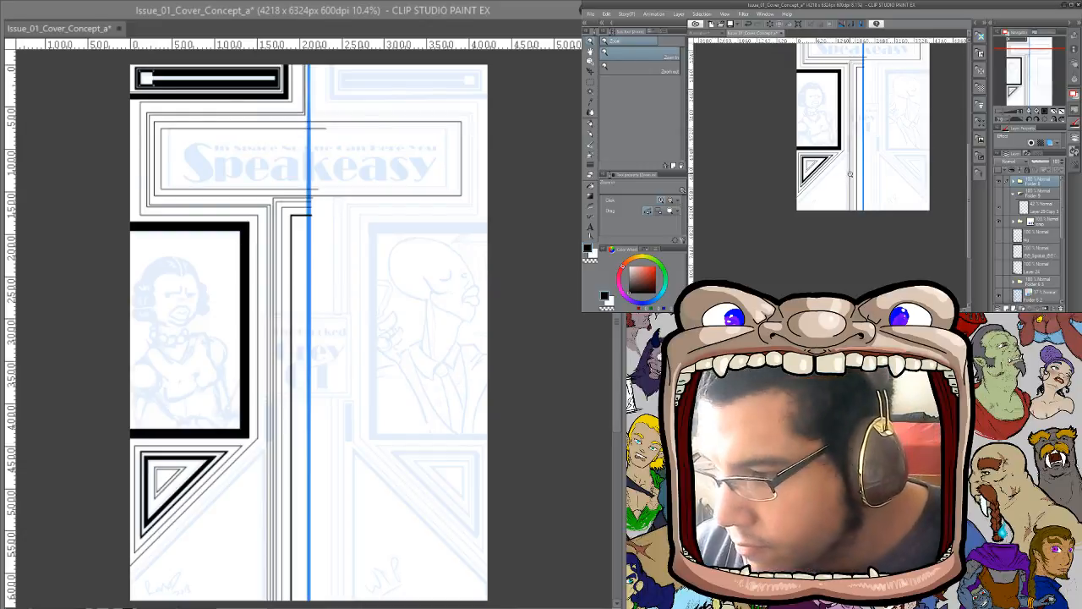
pyautogui.moveTo(843, 172); pyautogui.dragTo(874, 177)
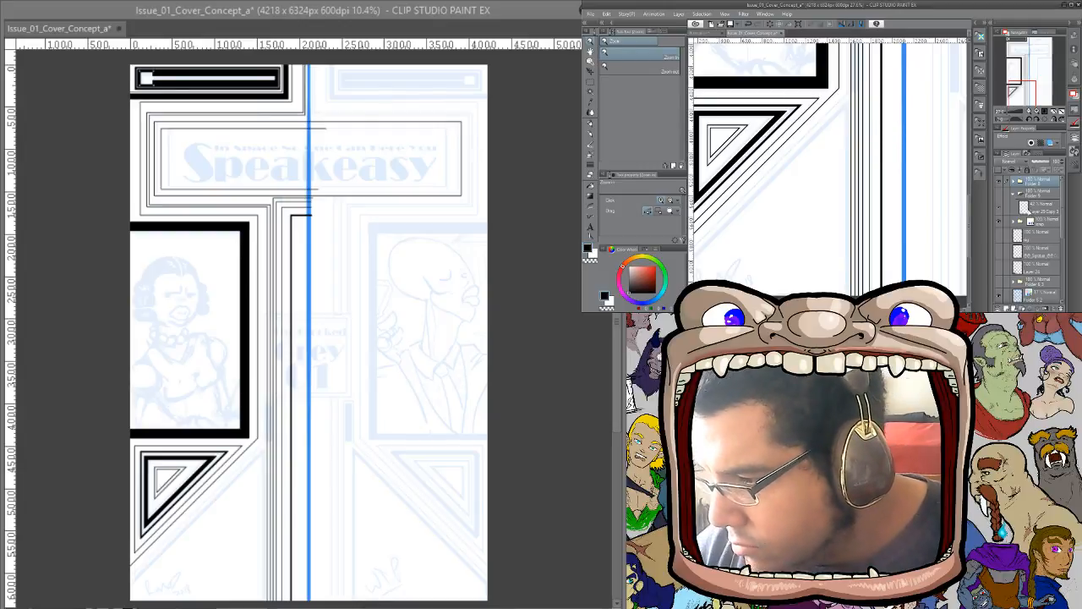
pyautogui.click(1013, 182)
pyautogui.click(999, 195)
pyautogui.click(999, 196)
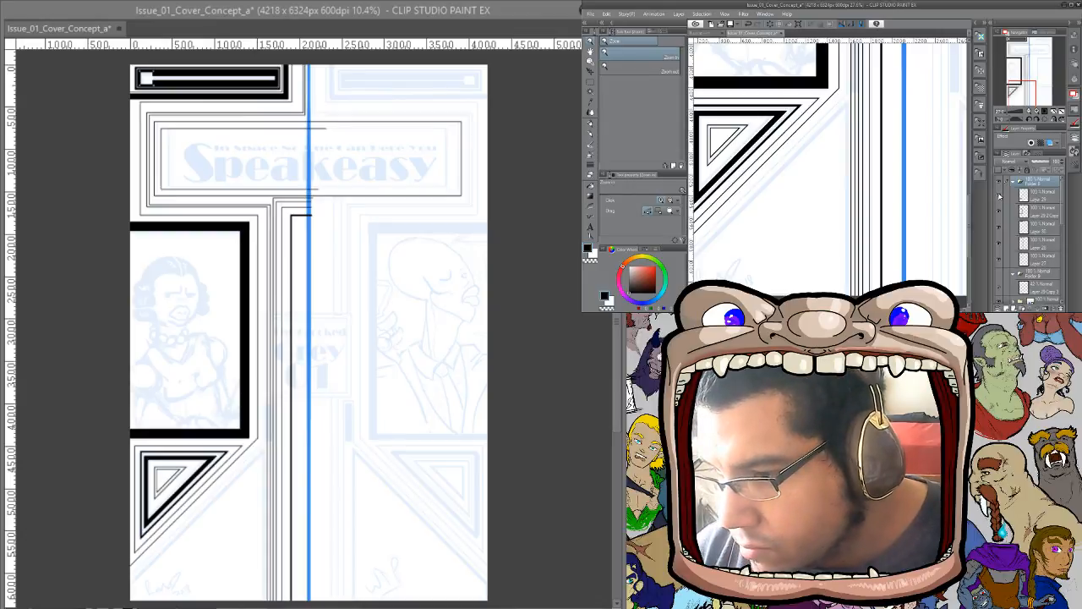
pyautogui.click(1034, 195)
pyautogui.click(999, 196)
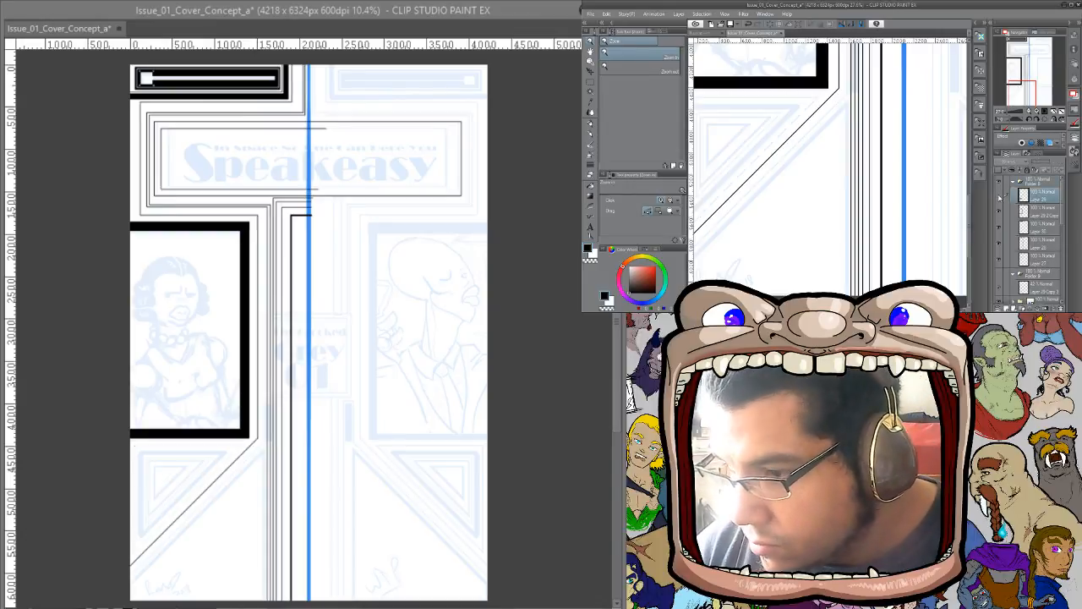
pyautogui.click(999, 196)
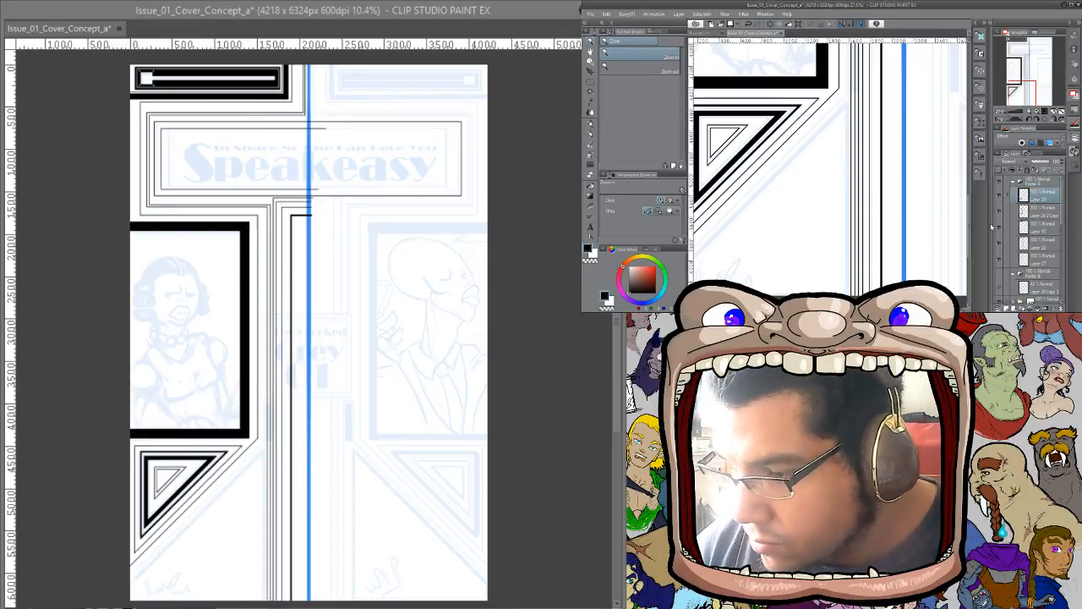
# Test the polyline's thickness with vertical strokes in the empty area below the triangles and undo them
pyautogui.click(592, 220)
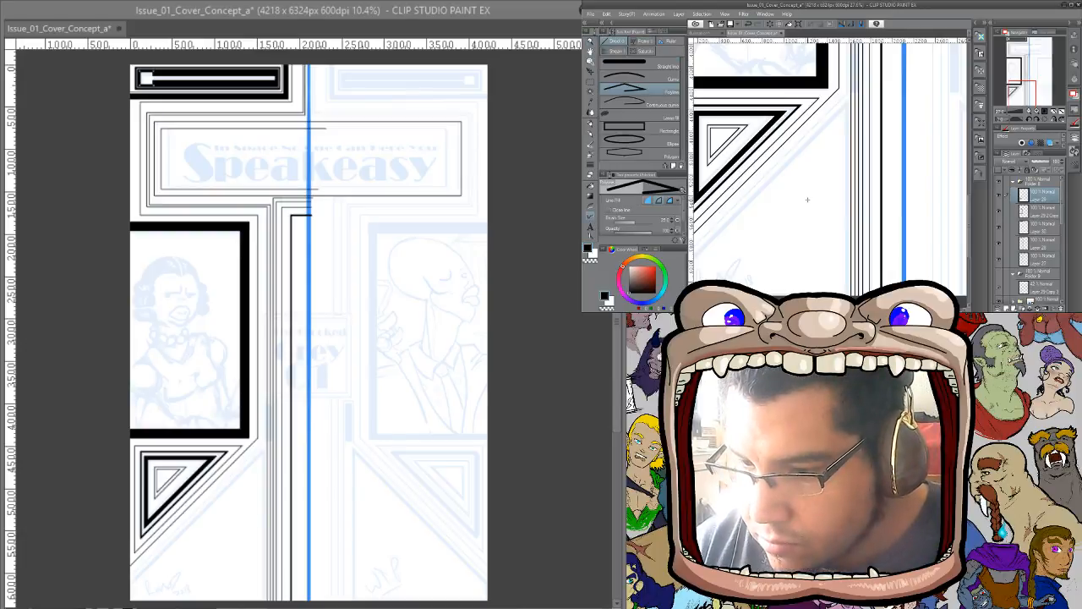
pyautogui.moveTo(810, 149); pyautogui.dragTo(806, 247)
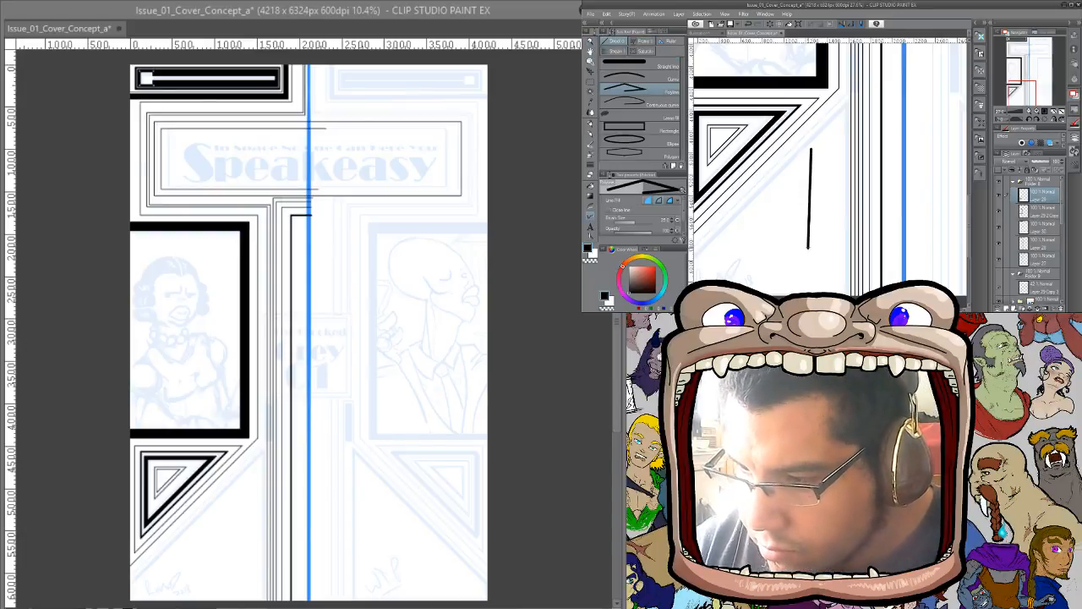
pyautogui.hotkey('ctrl', 'z')
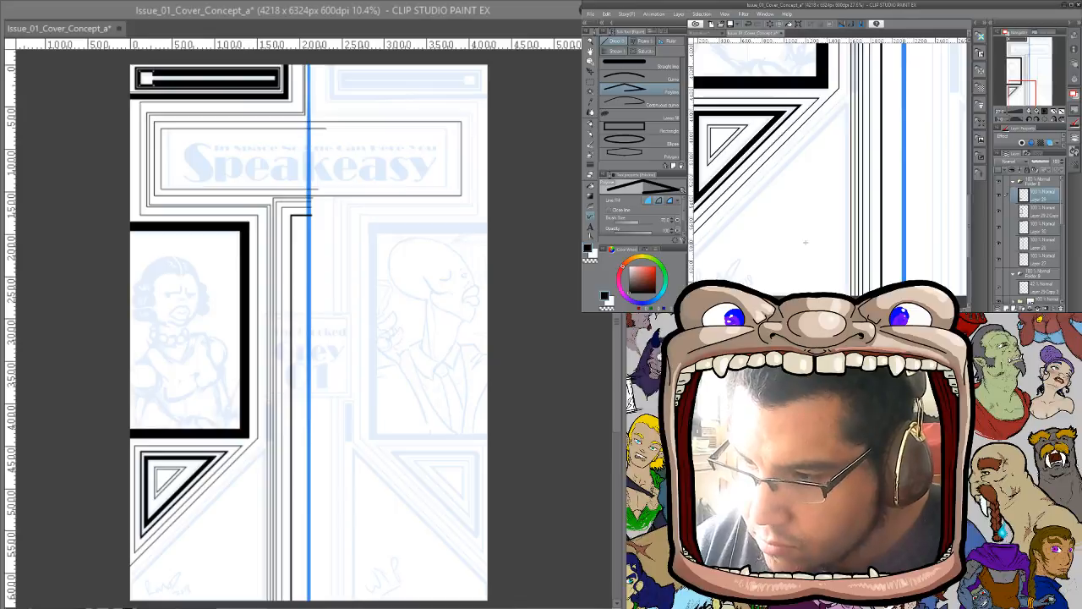
pyautogui.moveTo(796, 184); pyautogui.dragTo(791, 263)
pyautogui.hotkey('ctrl', 'z')
# Increase the brush size and ink the bottom panel's vertical side and diagonal as a thick black polyline reaching the page edges
pyautogui.moveTo(793, 201); pyautogui.dragTo(878, 148)
pyautogui.scroll(1, 791, 206)
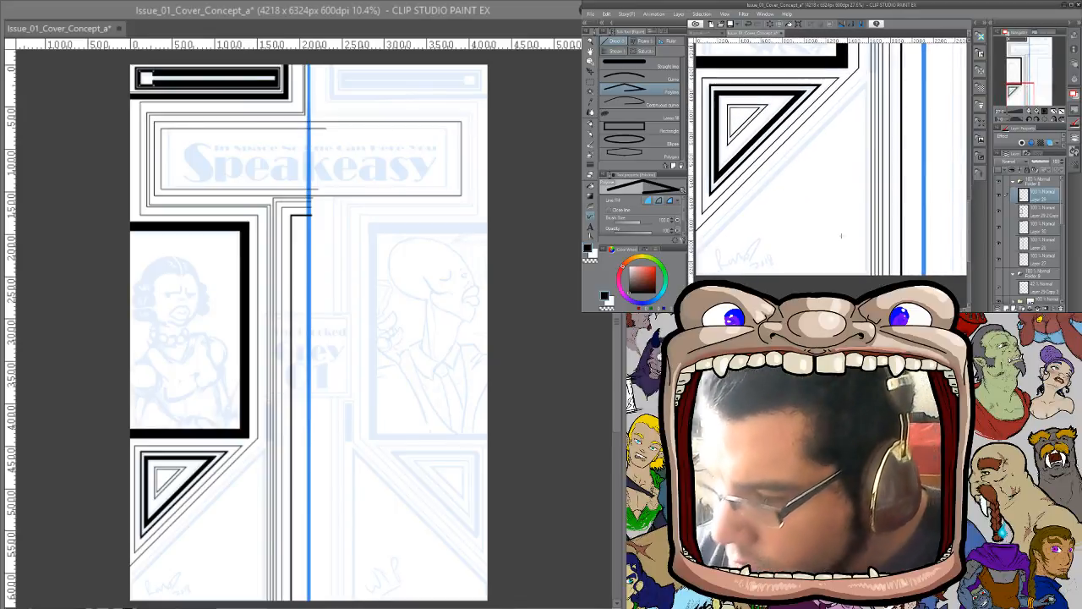
pyautogui.moveTo(862, 276); pyautogui.dragTo(864, 75)
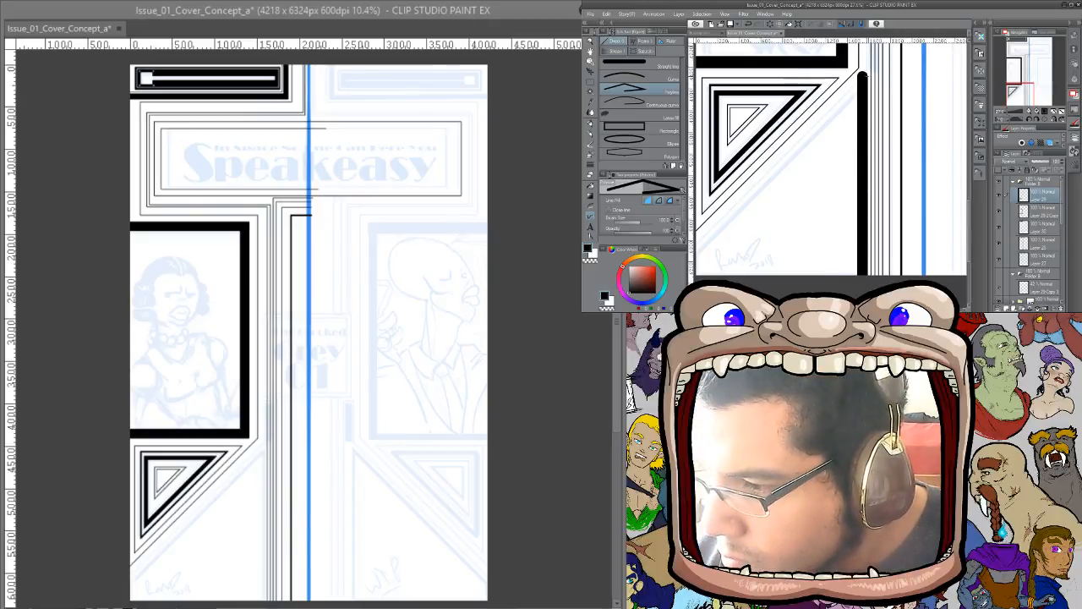
pyautogui.moveTo(823, 161); pyautogui.dragTo(877, 126)
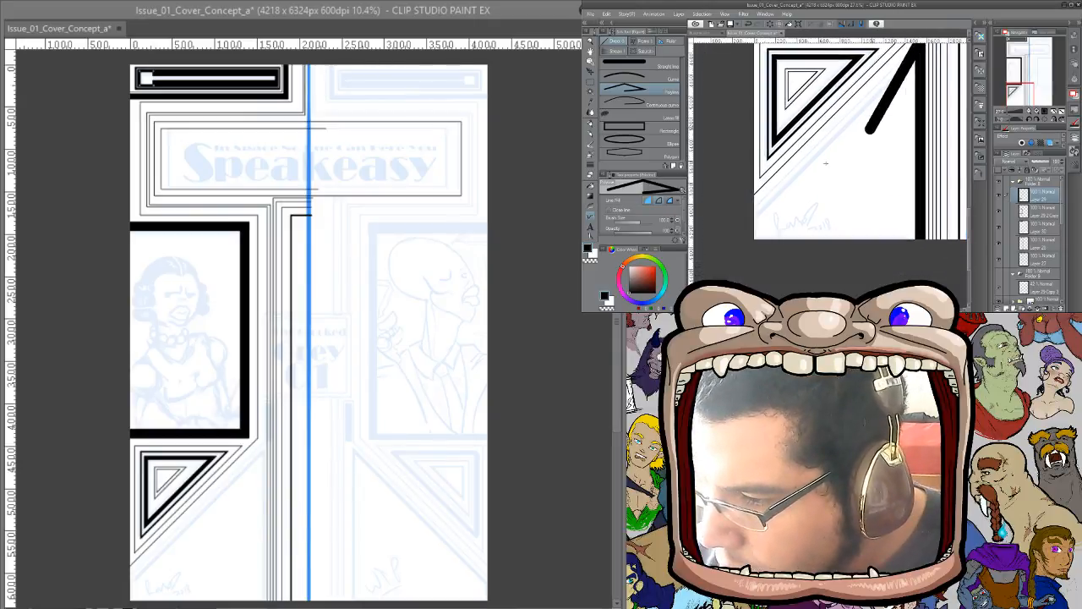
pyautogui.doubleClick(738, 269)
pyautogui.moveTo(878, 127); pyautogui.dragTo(853, 191)
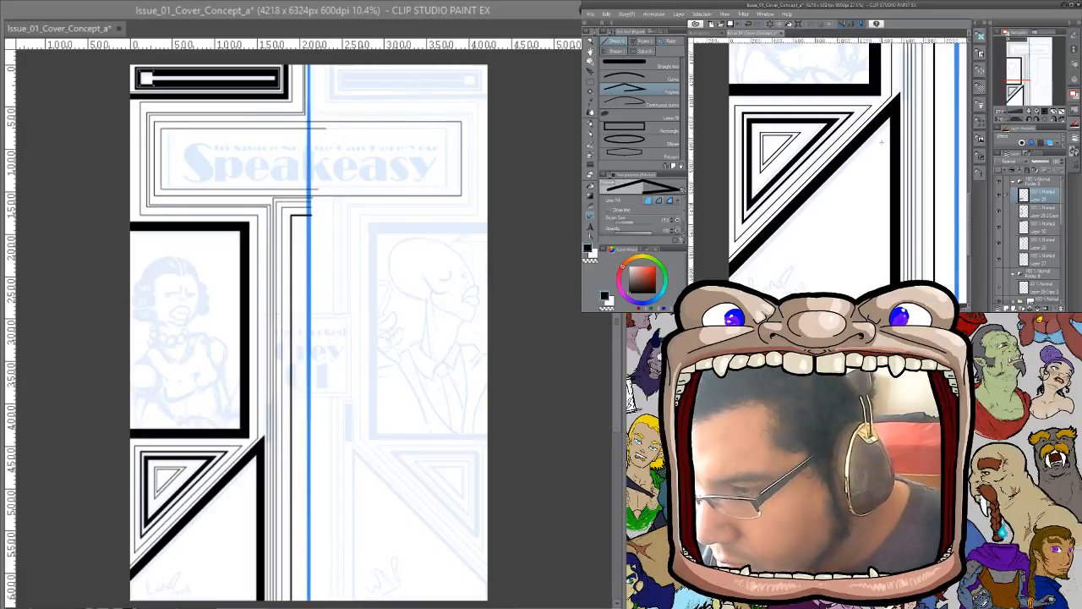
pyautogui.moveTo(886, 142); pyautogui.dragTo(877, 82)
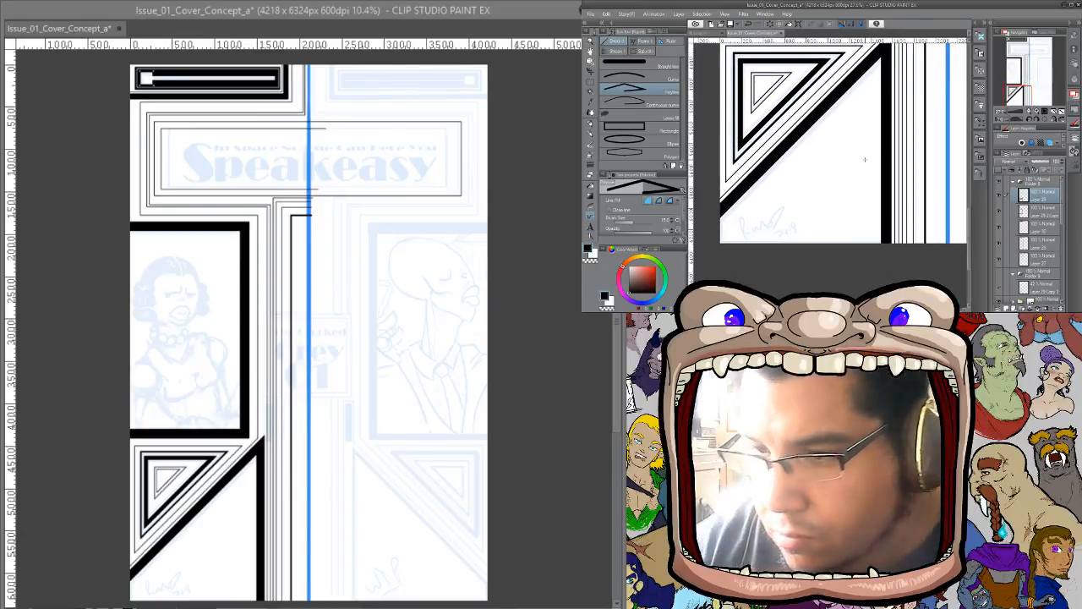
# Draw a small outlined square in the page's lower-left corner and add a horizontal guide just above it, keeping the ink layer active
pyautogui.click(643, 128)
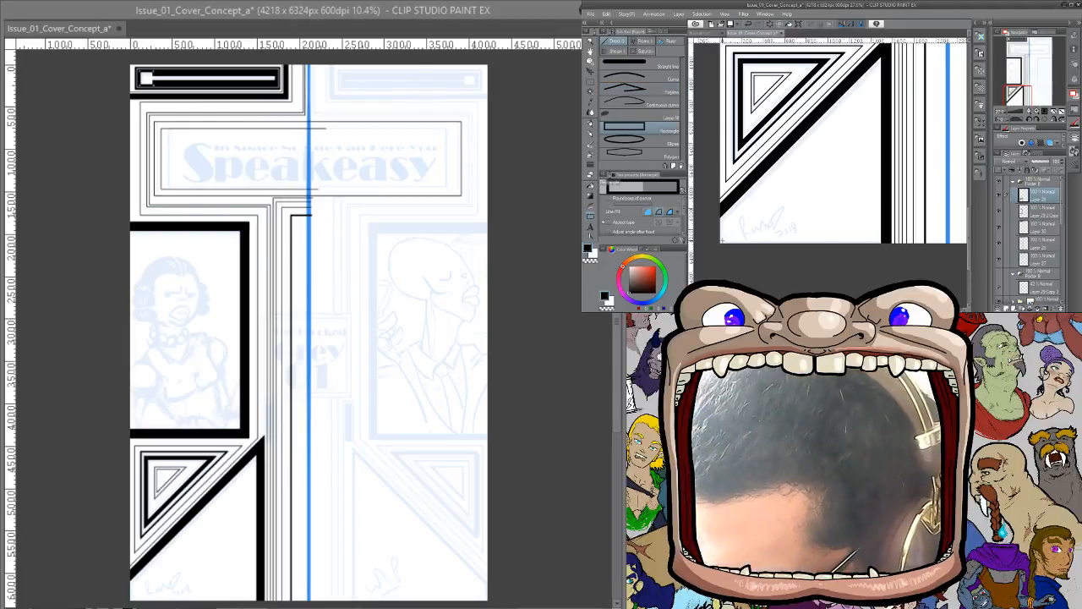
pyautogui.moveTo(722, 242); pyautogui.dragTo(748, 221)
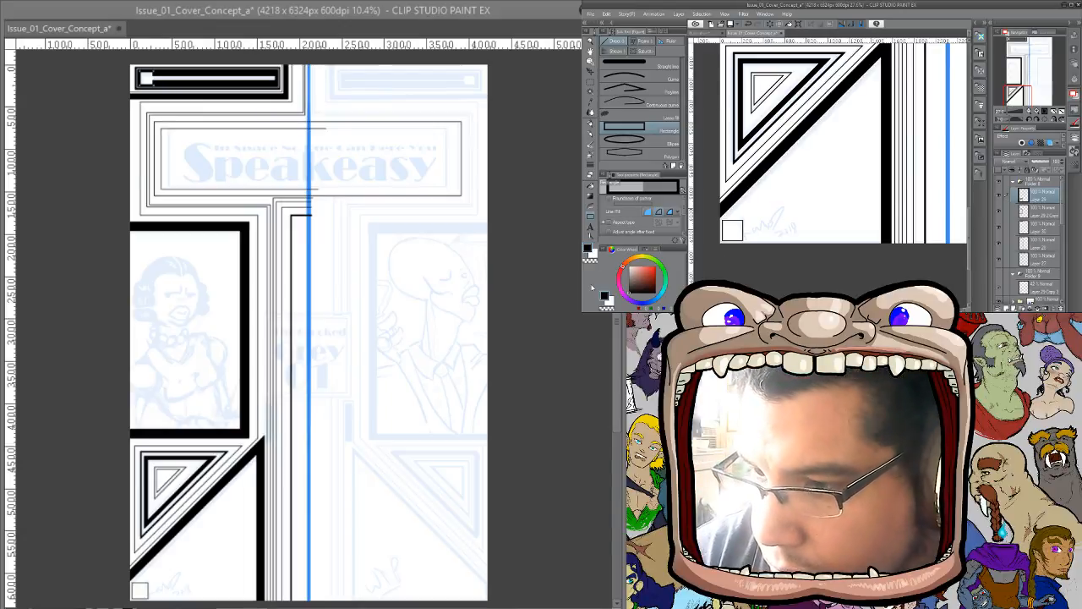
pyautogui.moveTo(794, 42); pyautogui.dragTo(806, 220)
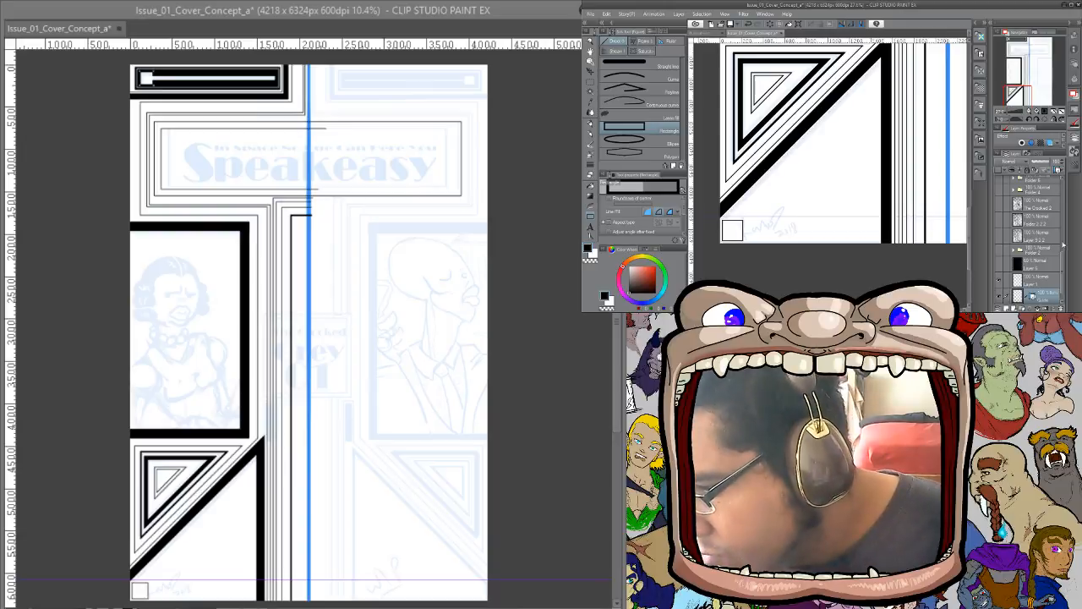
pyautogui.moveTo(1063, 277); pyautogui.dragTo(1063, 190)
pyautogui.click(1043, 196)
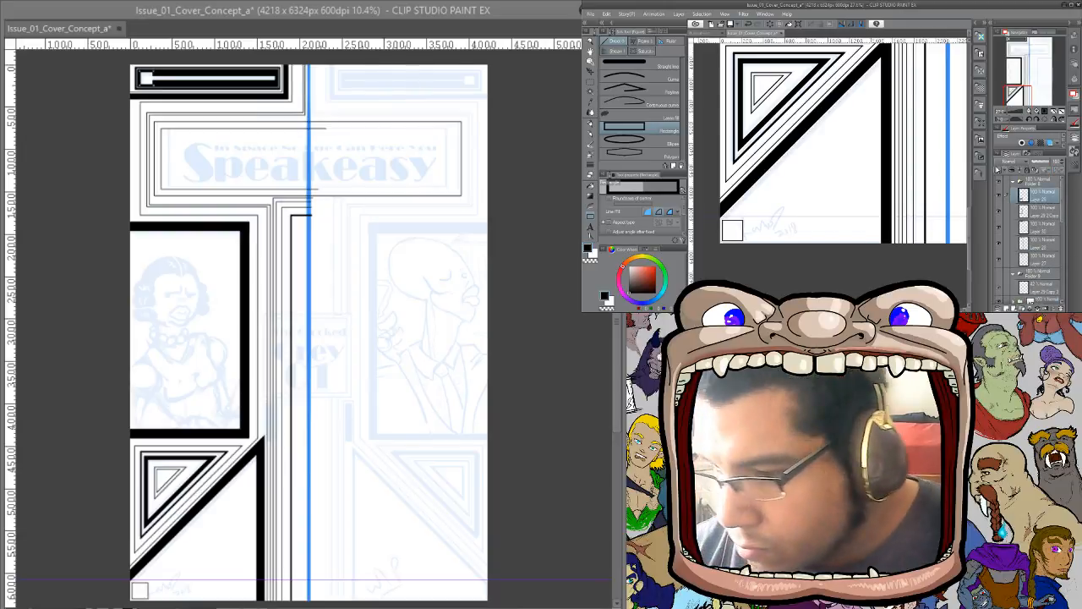
# Draw a closed thin polyline triangle inside the thick-edged bottom panel, with its base on the horizontal guide
pyautogui.click(674, 90)
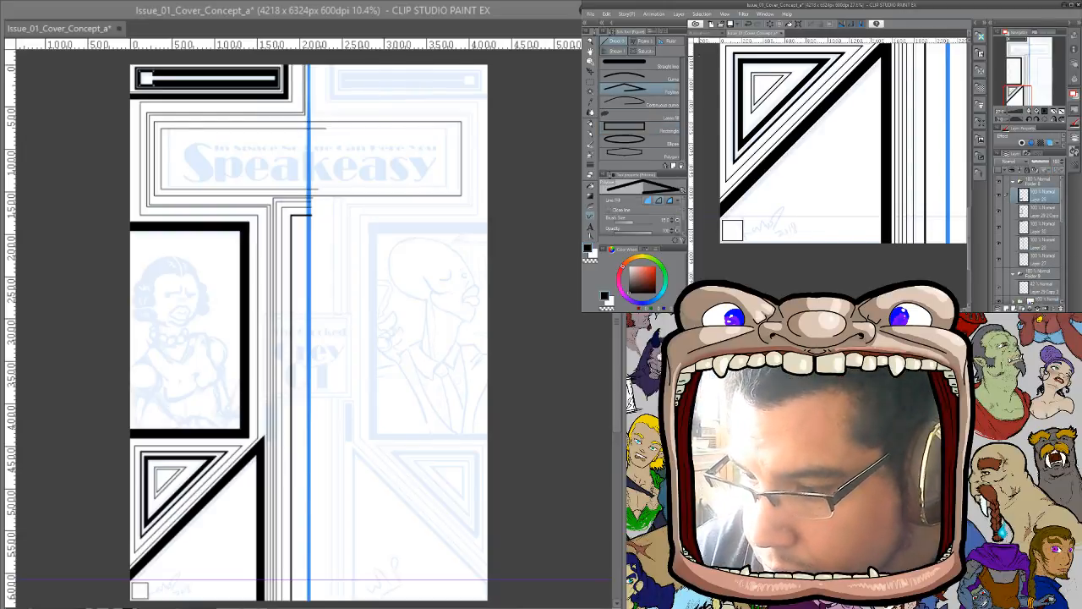
pyautogui.click(728, 216)
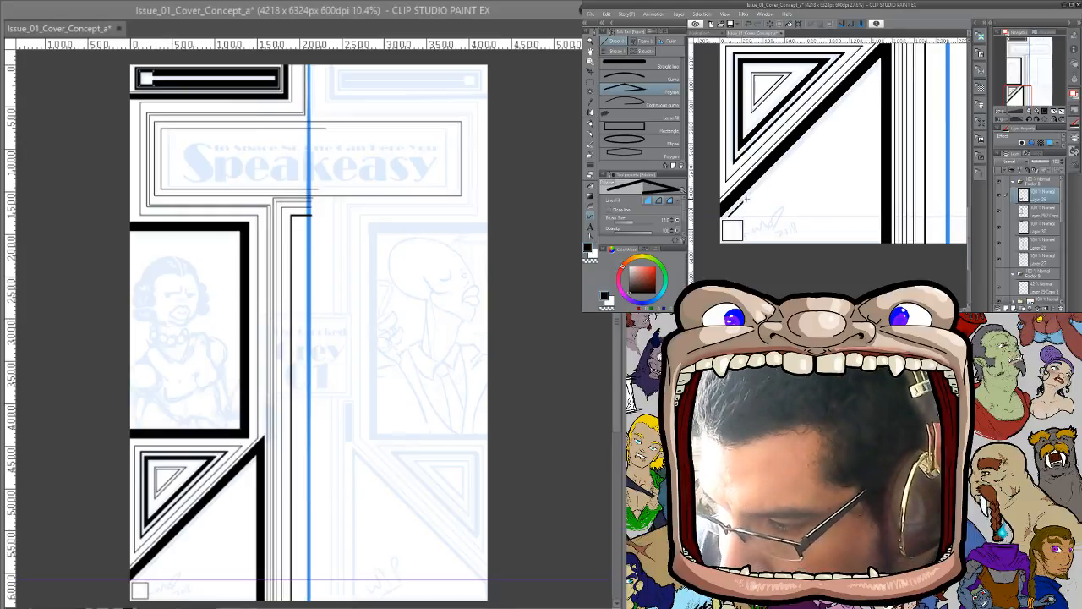
pyautogui.click(877, 68)
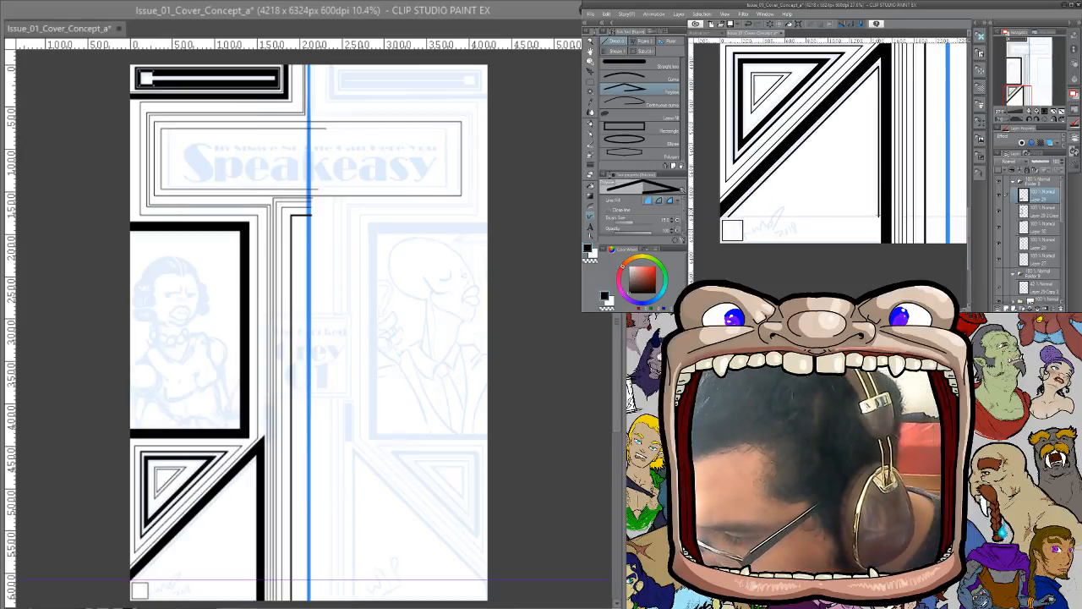
pyautogui.click(878, 217)
pyautogui.click(728, 217)
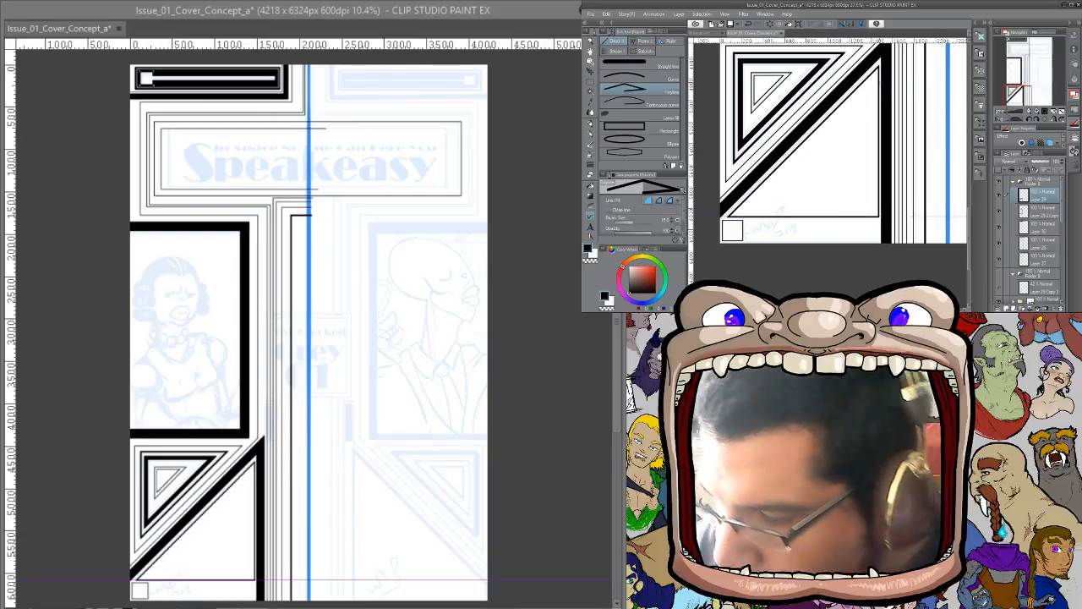
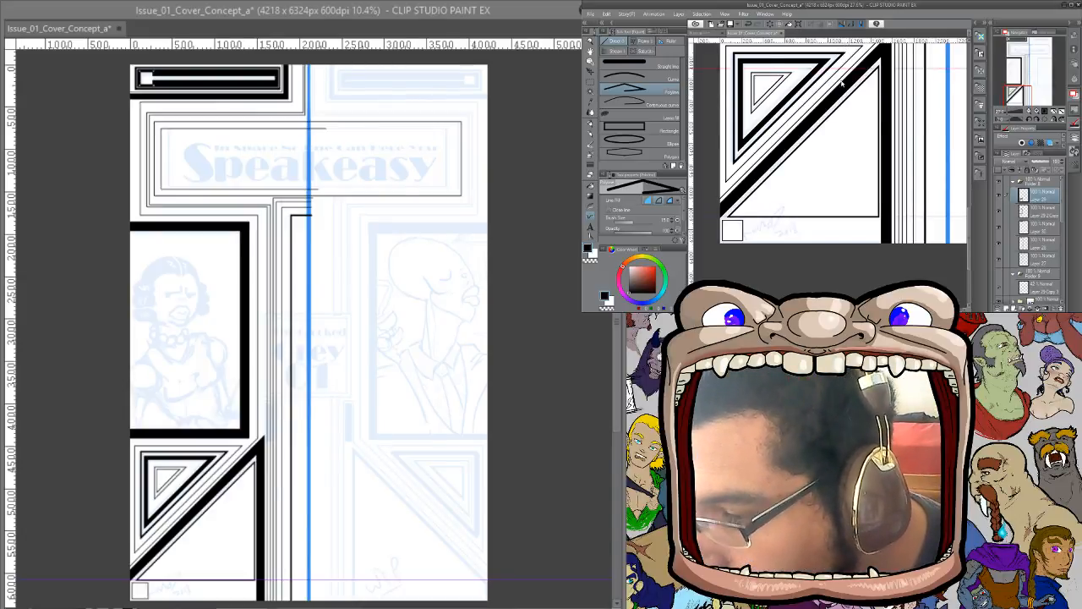
# Add horizontal guides level with the small square's upper and lower edges, then reselect the ink layer
pyautogui.moveTo(813, 212); pyautogui.dragTo(808, 221)
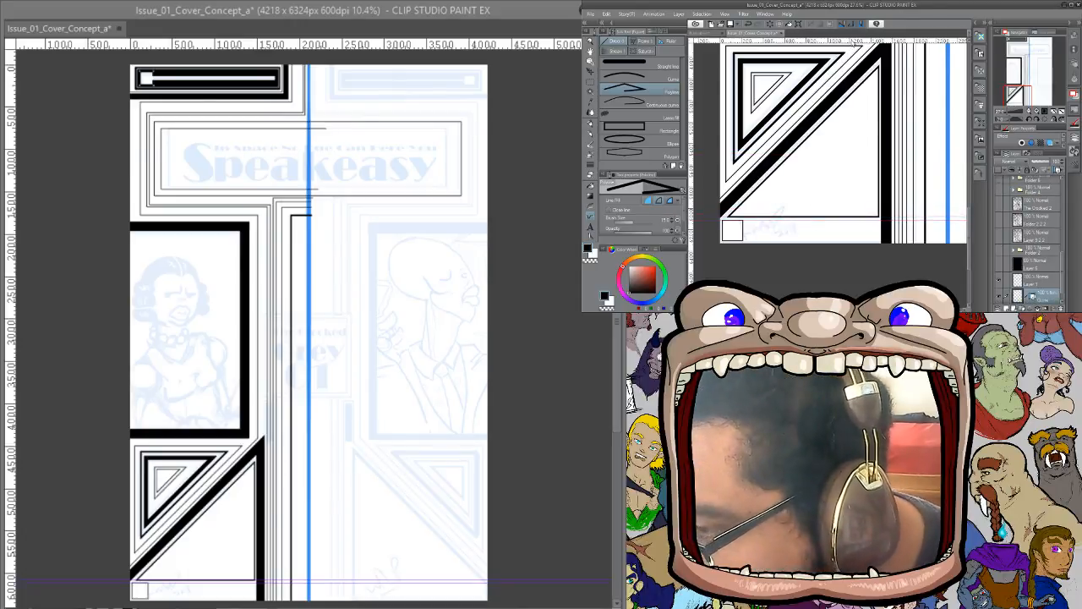
pyautogui.moveTo(853, 42); pyautogui.dragTo(794, 241)
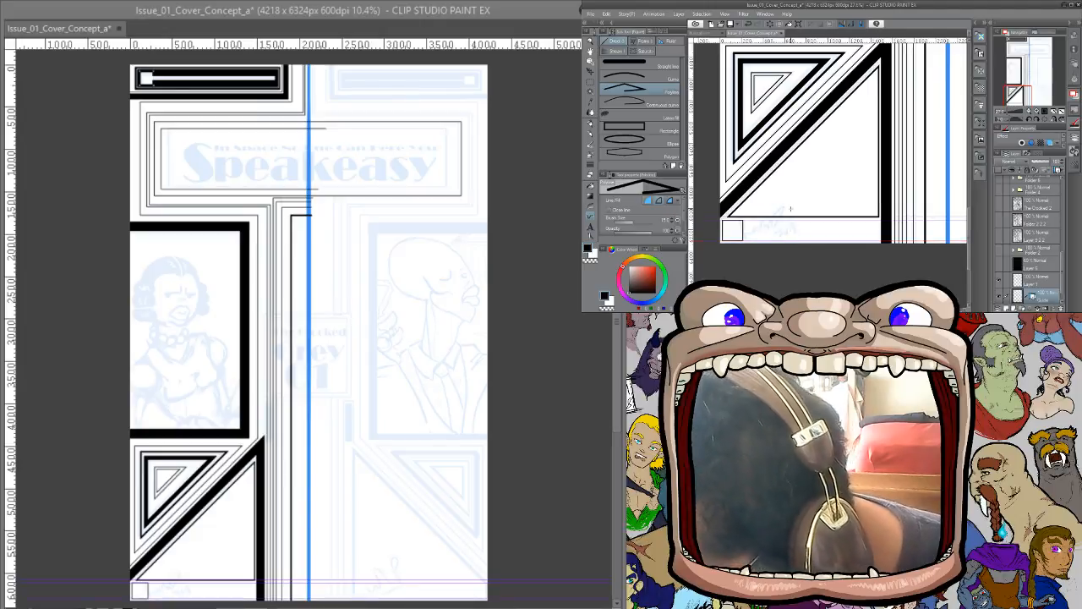
pyautogui.moveTo(1060, 260); pyautogui.dragTo(1058, 193)
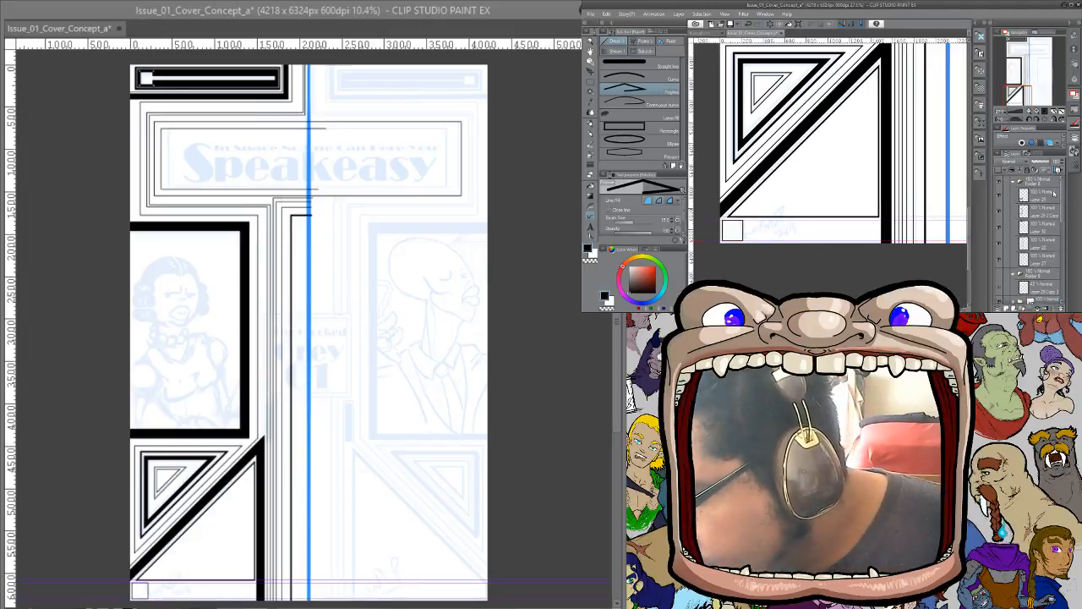
pyautogui.click(1048, 193)
# Try a long rectangle between the two guides, from beside the small square to the thick vertical bar, and undo it
pyautogui.click(635, 127)
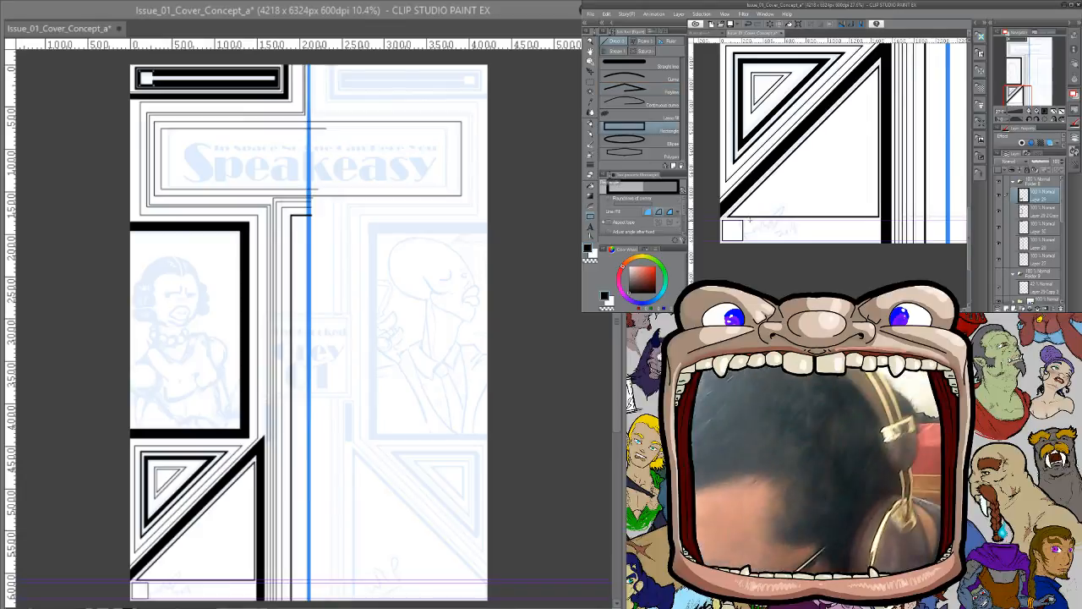
pyautogui.moveTo(745, 219); pyautogui.dragTo(880, 242)
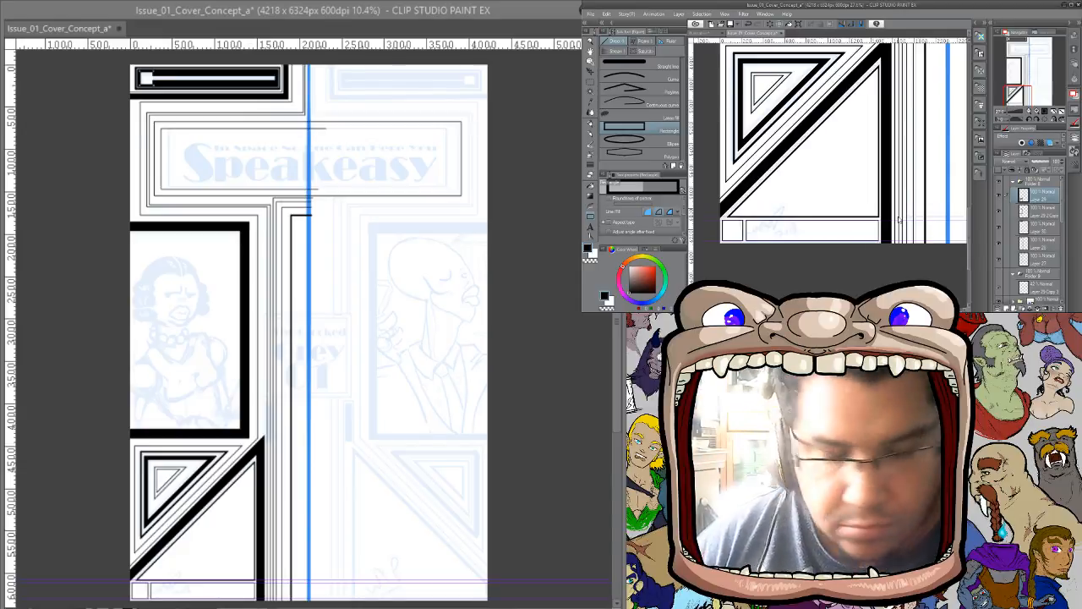
pyautogui.hotkey('ctrl', 'z')
# Add a vertical guide along the thin triangle's upright side and draw a long rectangle on the ink layer from beside the small square to it
pyautogui.moveTo(692, 211); pyautogui.dragTo(667, 193)
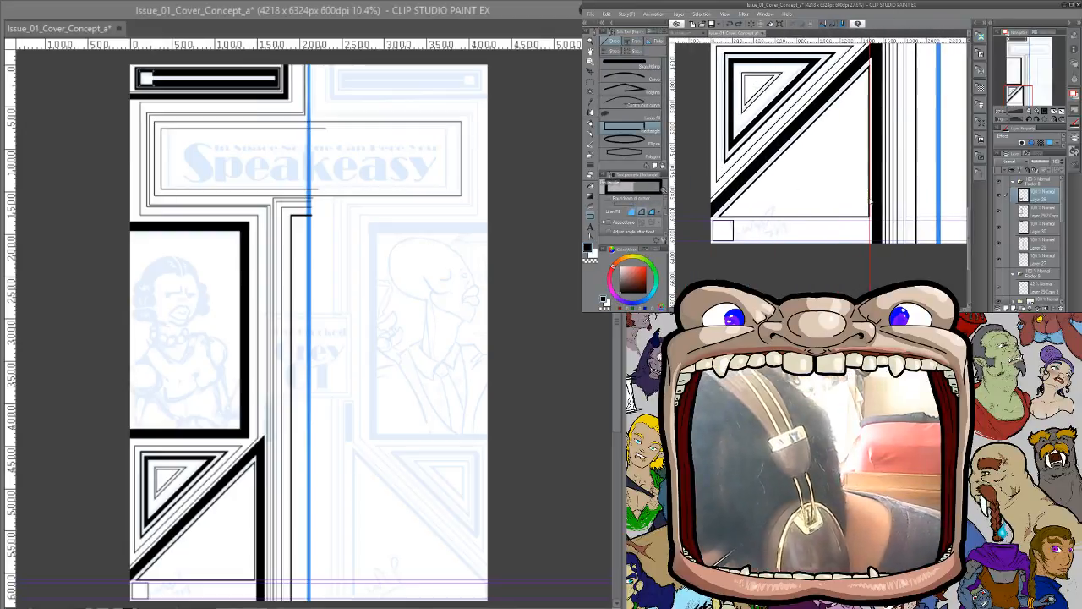
pyautogui.moveTo(871, 202); pyautogui.dragTo(867, 202)
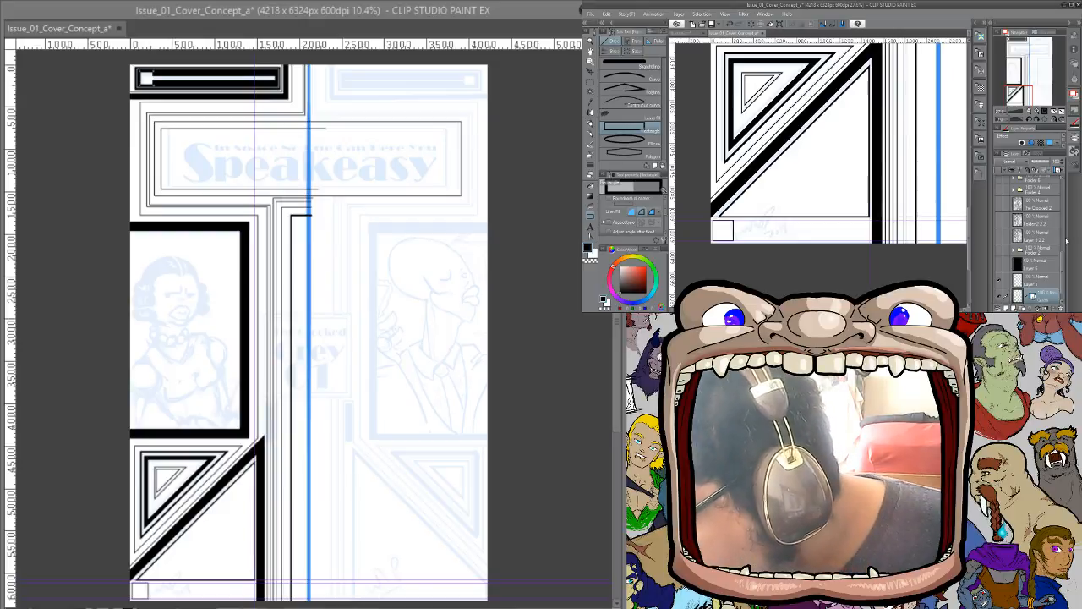
pyautogui.click(1063, 246)
pyautogui.moveTo(1062, 245); pyautogui.dragTo(1060, 186)
pyautogui.click(1044, 200)
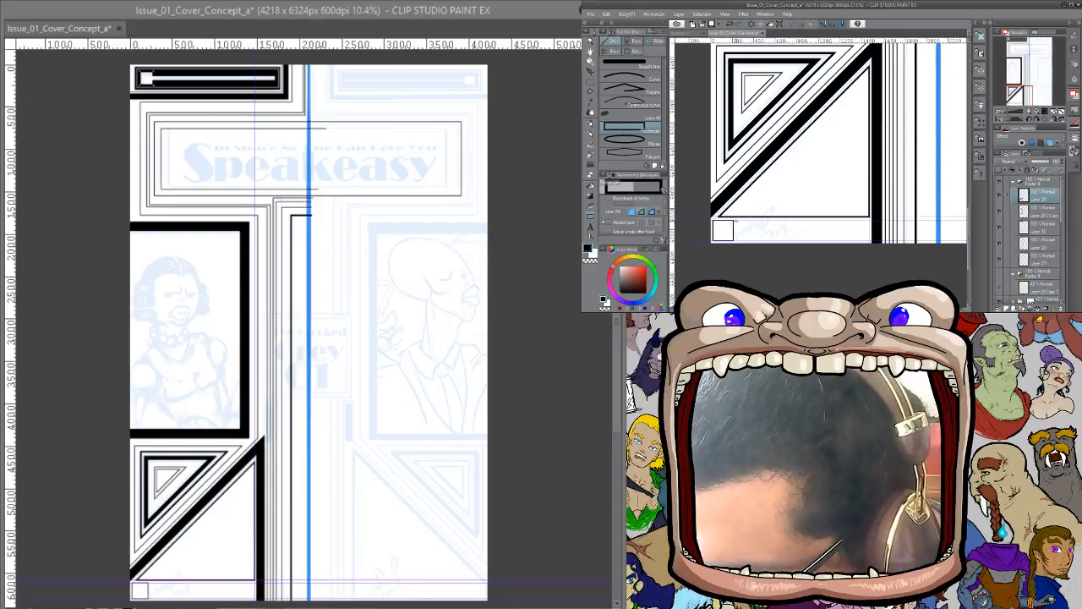
pyautogui.moveTo(735, 220)
pyautogui.mouseDown()
pyautogui.moveTo(807, 242)
pyautogui.moveTo(871, 241)
pyautogui.mouseUp()
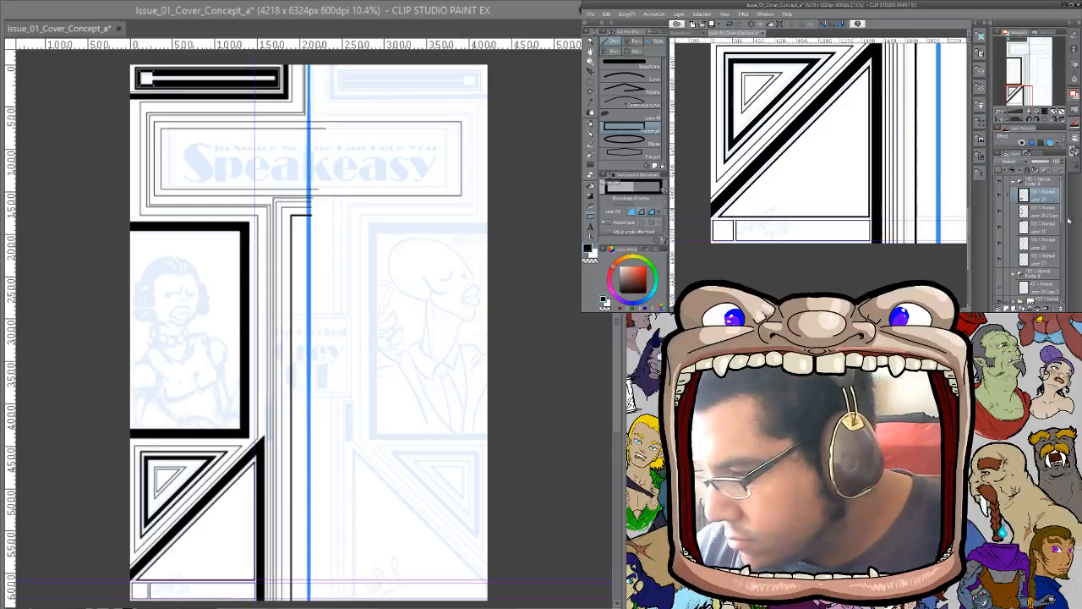
pyautogui.scroll(-3, 1062, 271)
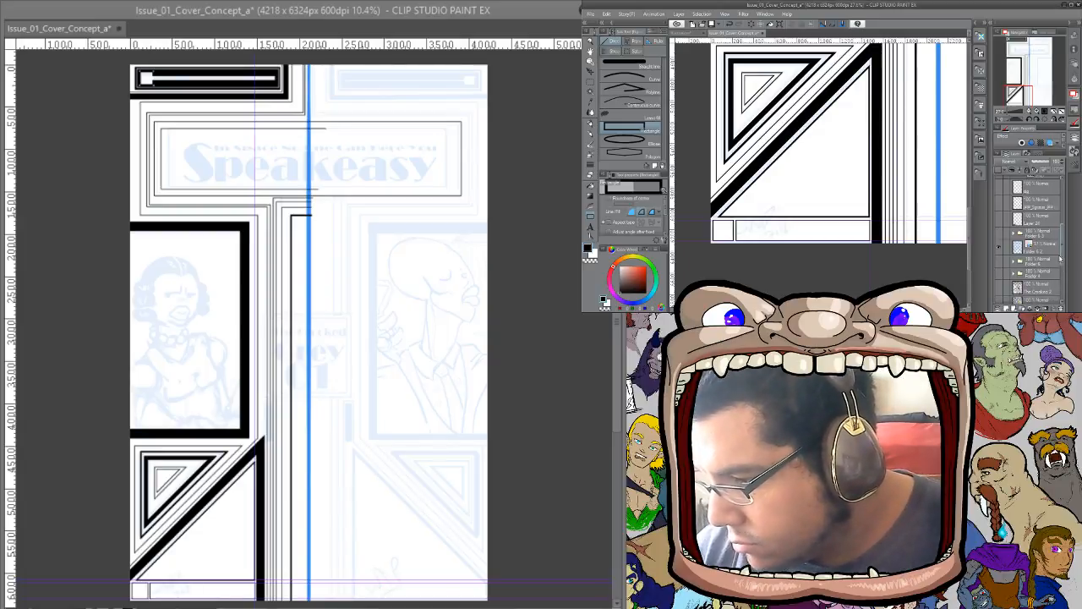
pyautogui.scroll(-3, 1062, 253)
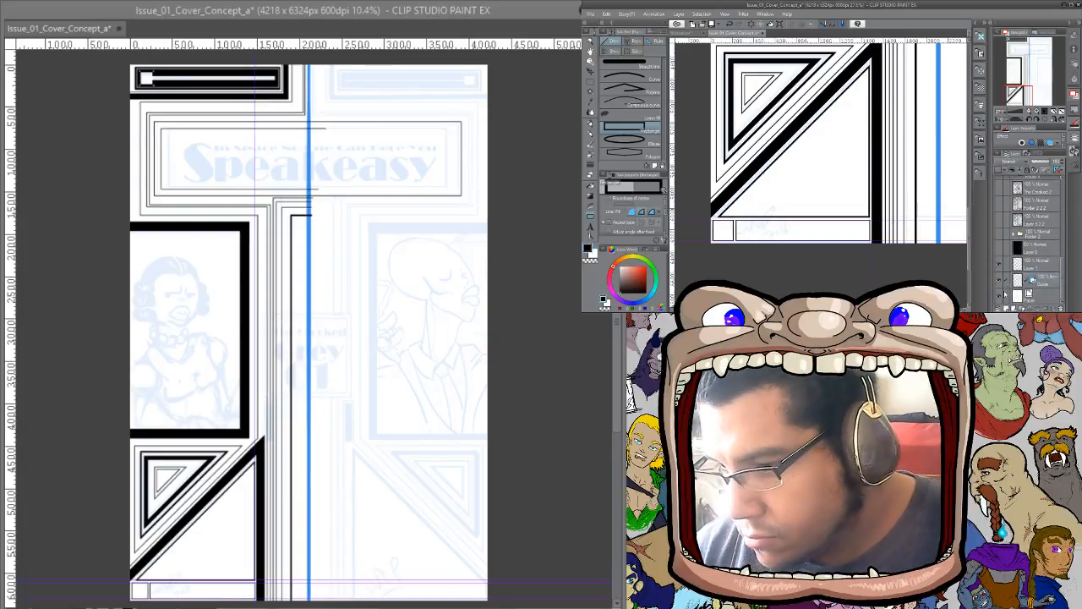
pyautogui.click(1061, 309)
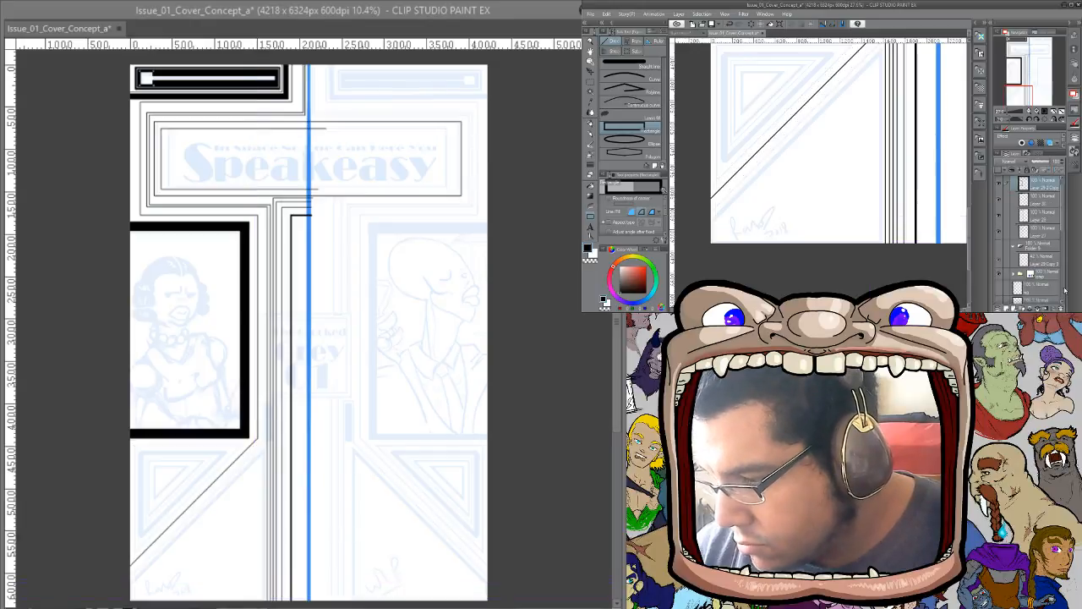
pyautogui.moveTo(1062, 288); pyautogui.dragTo(1059, 234)
pyautogui.hotkey('ctrl', 'z')
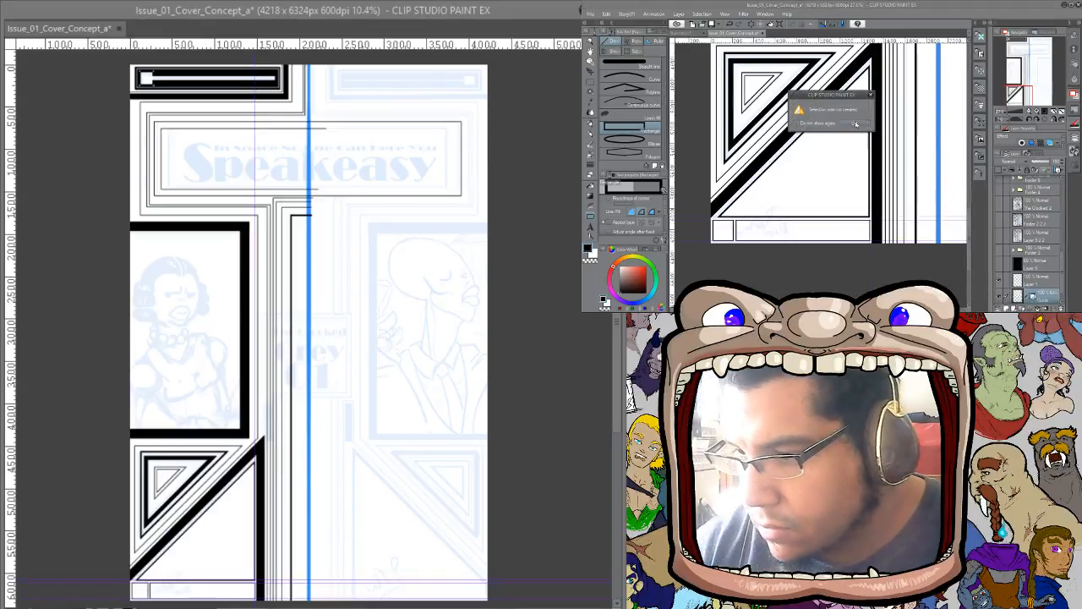
# Delete the guide layer near the end of the layer stack and reselect the ink layer inside the border folder
pyautogui.click(1044, 283)
pyautogui.click(1043, 297)
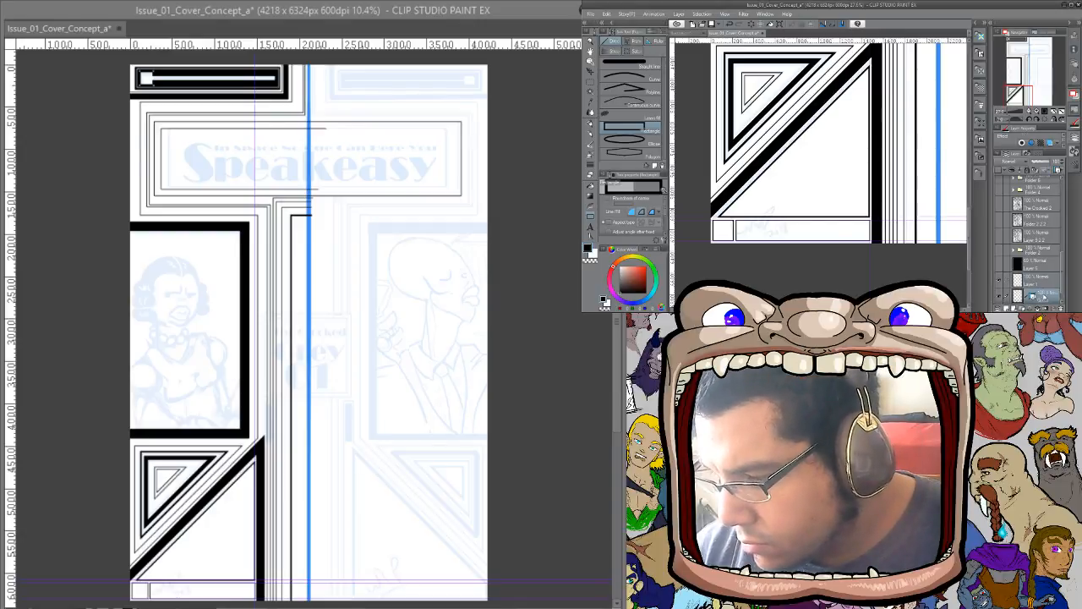
pyautogui.click(999, 297)
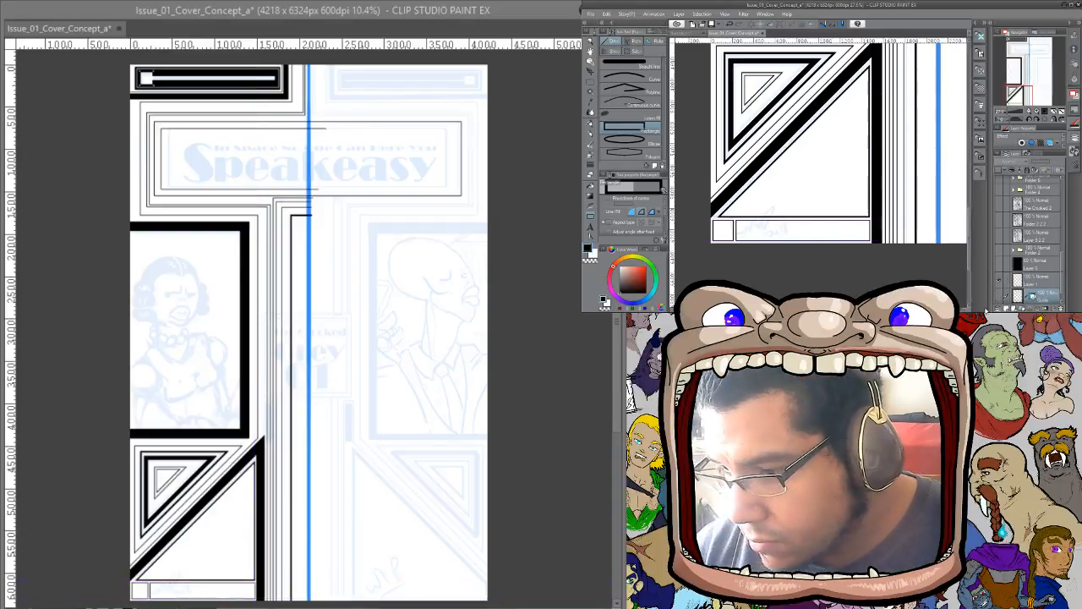
pyautogui.click(1056, 306)
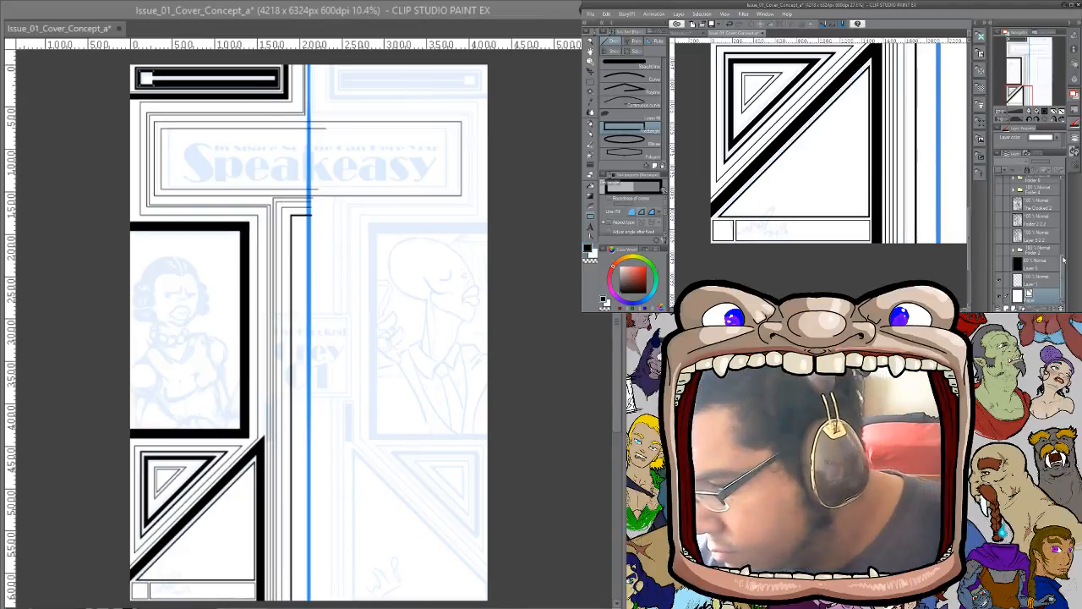
pyautogui.moveTo(1063, 281); pyautogui.dragTo(1071, 170)
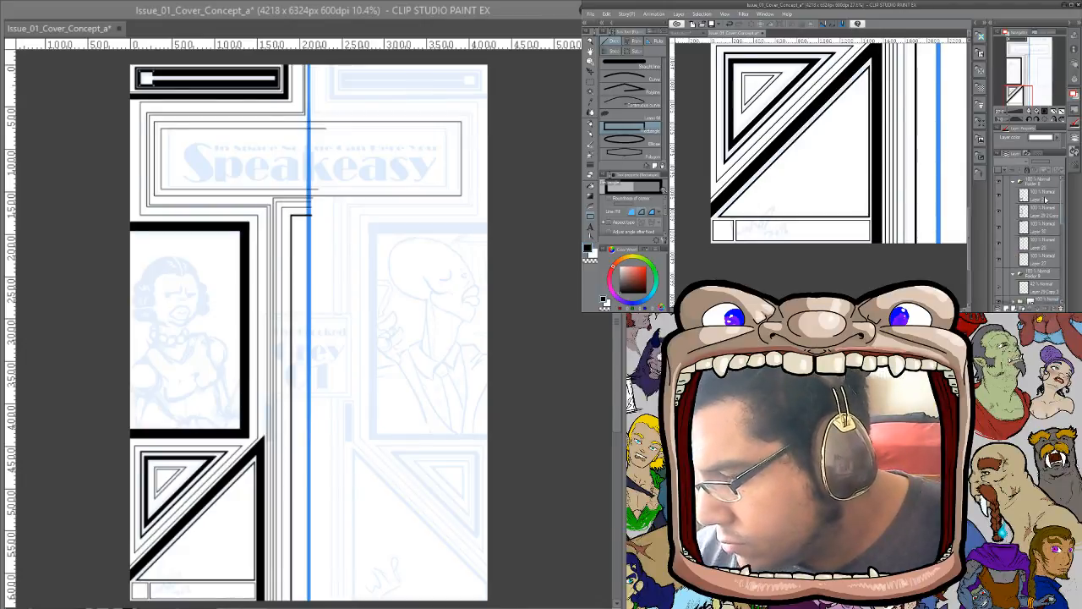
pyautogui.click(1042, 196)
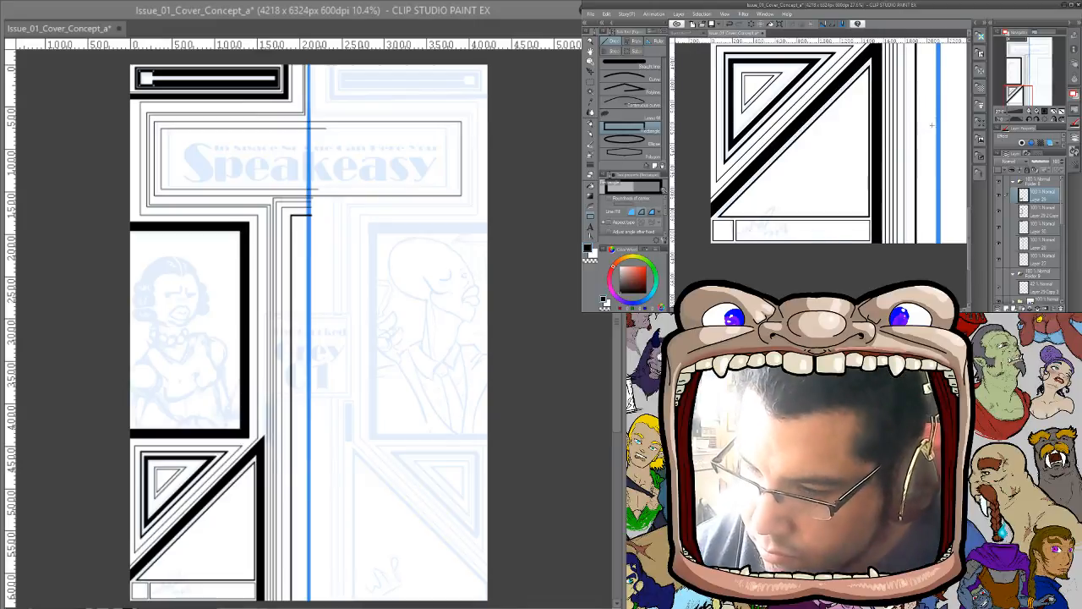
# Auto-select the interiors of the small square and the long rectangle, fill them with black on a new layer and deselect
pyautogui.press('w')
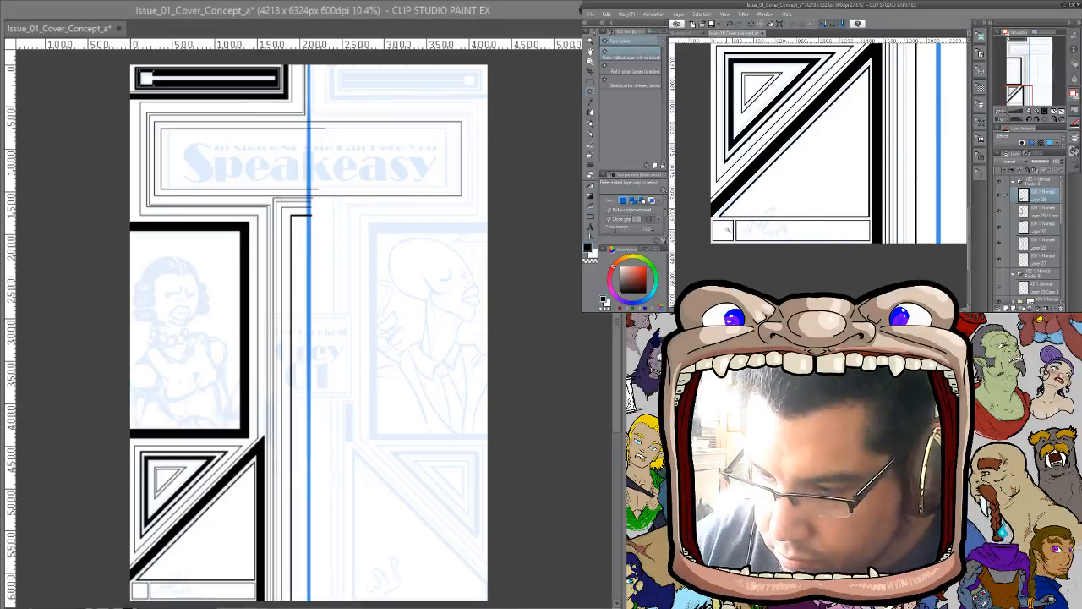
pyautogui.click(724, 229)
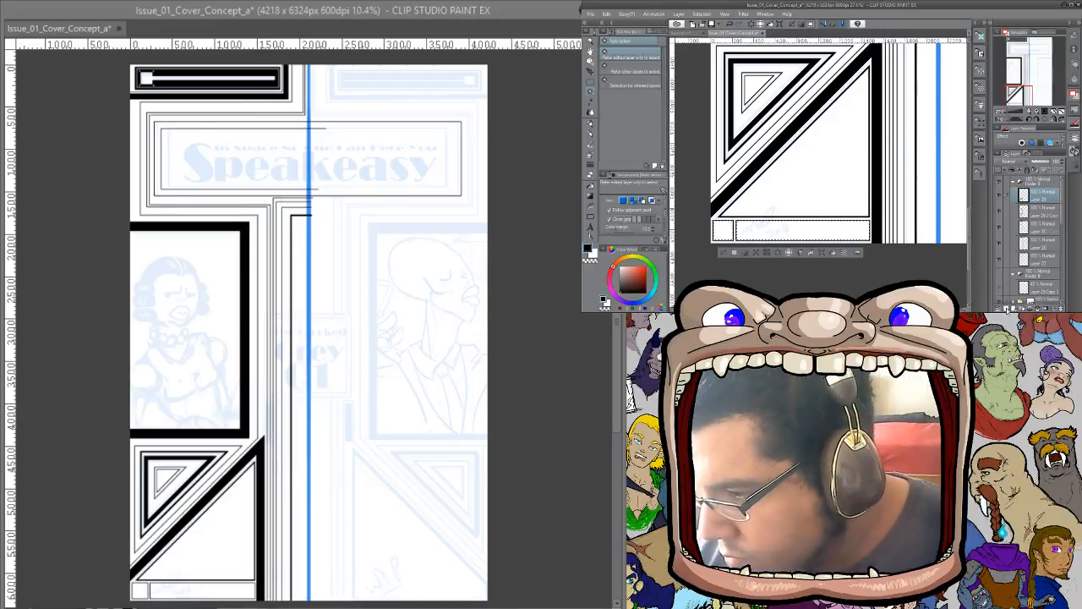
pyautogui.click(1006, 308)
pyautogui.hotkey('alt', 'Delete')
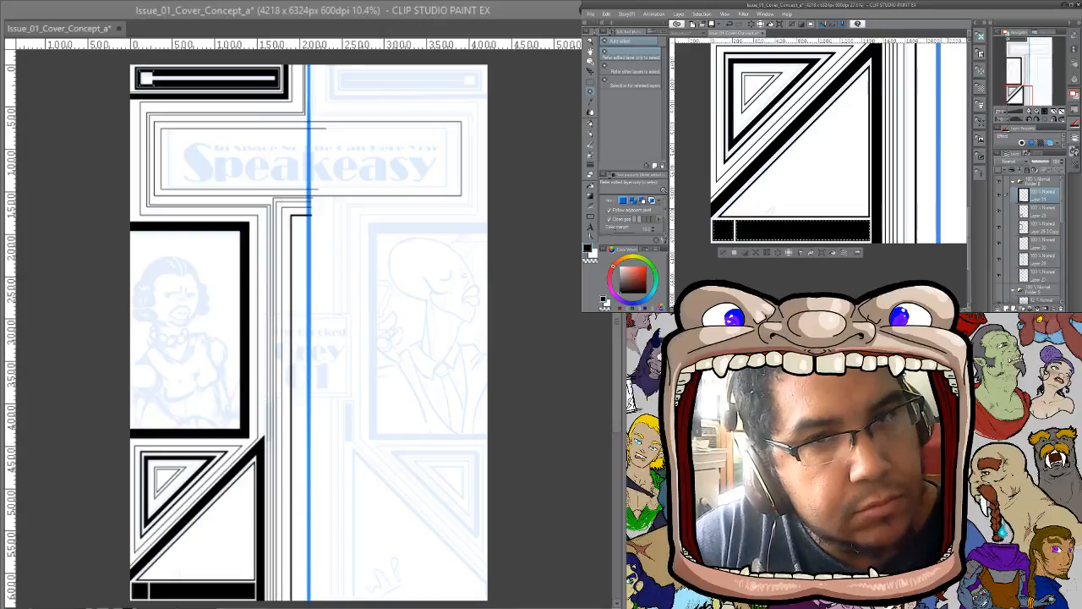
pyautogui.moveTo(814, 218); pyautogui.dragTo(898, 160)
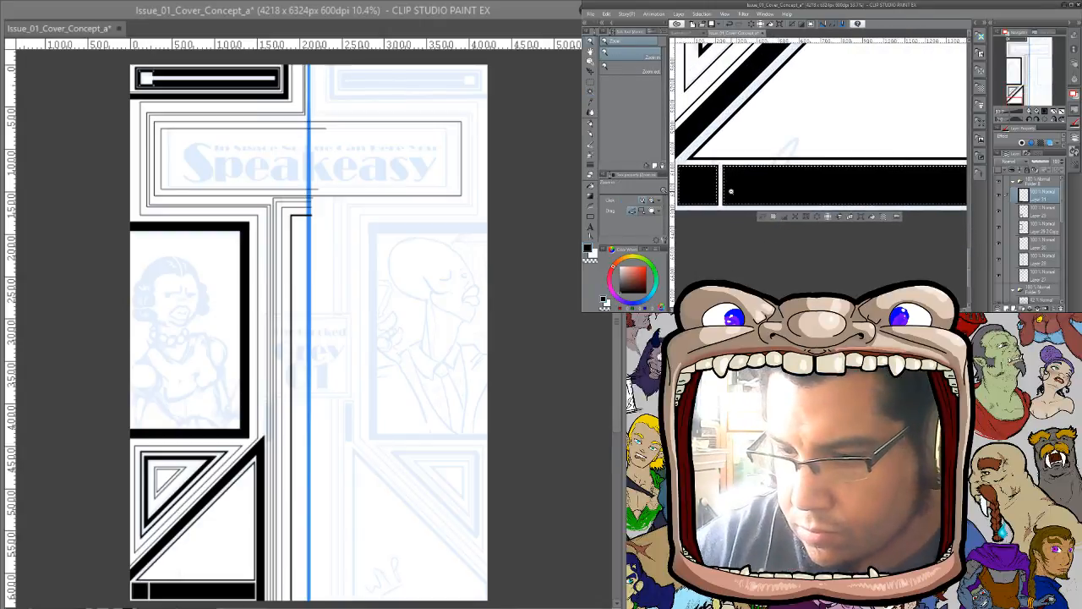
pyautogui.click(590, 222)
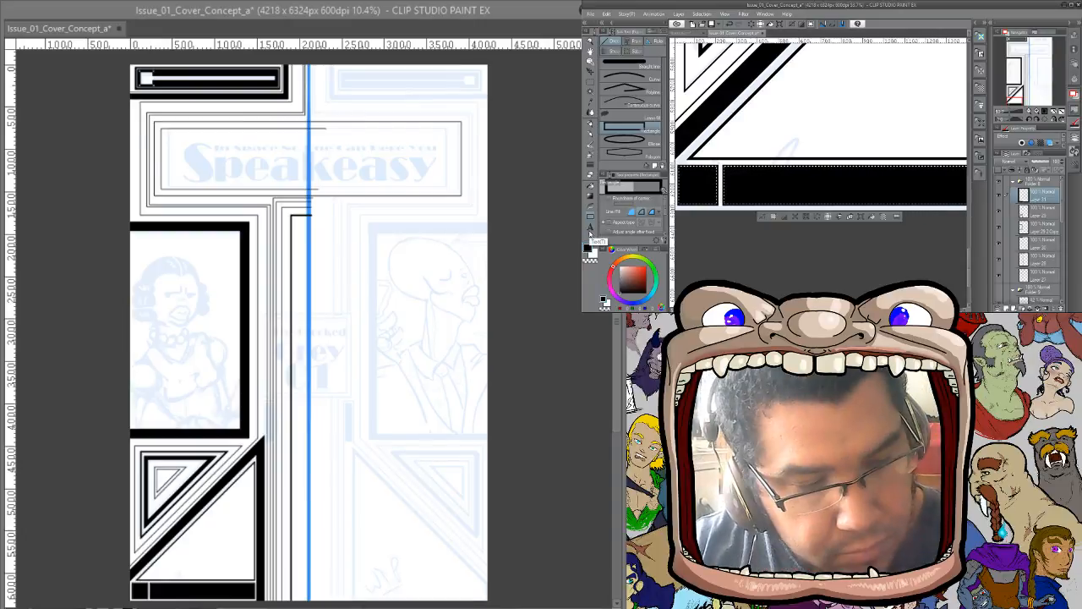
pyautogui.hotkey('ctrl', 'd')
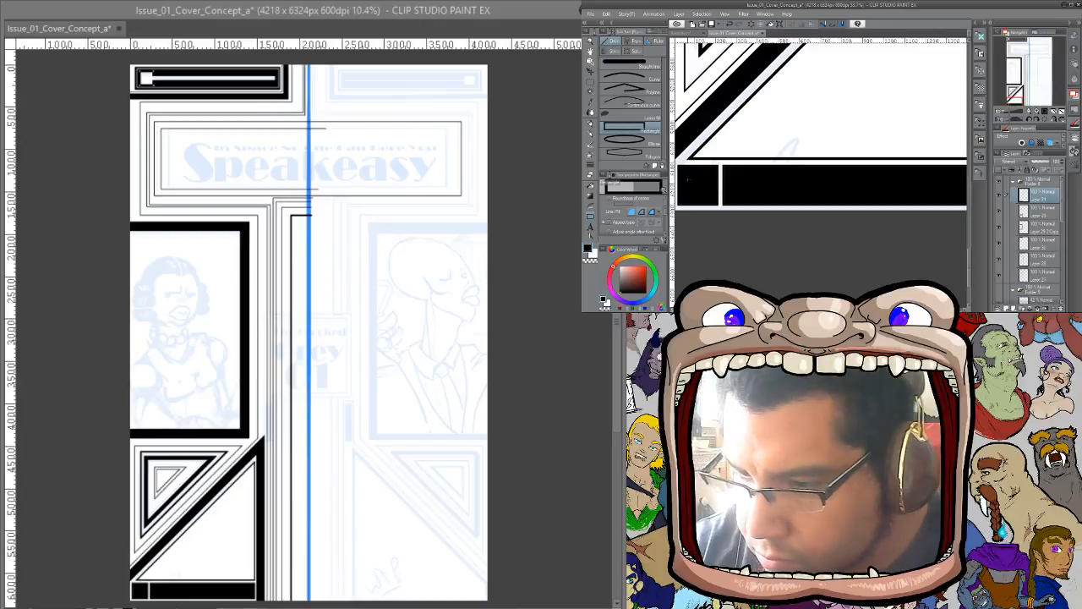
# Try white rectangle outlines inside the black bar, including separate ones in the small square and long section, and undo them
pyautogui.hotkey('ctrl', 'space')
pyautogui.moveTo(823, 149); pyautogui.dragTo(816, 144)
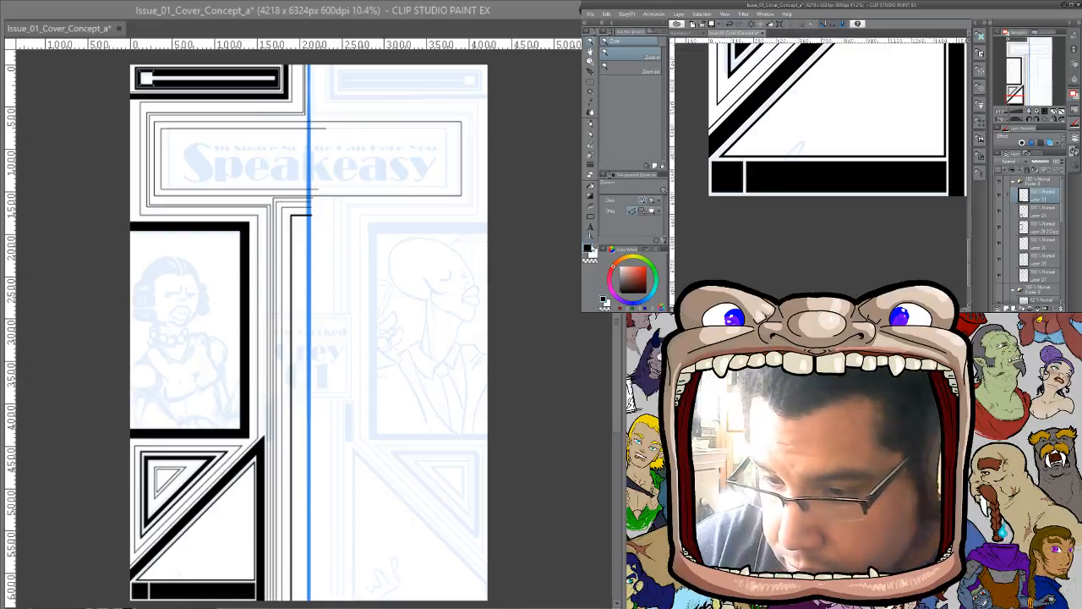
pyautogui.click(590, 217)
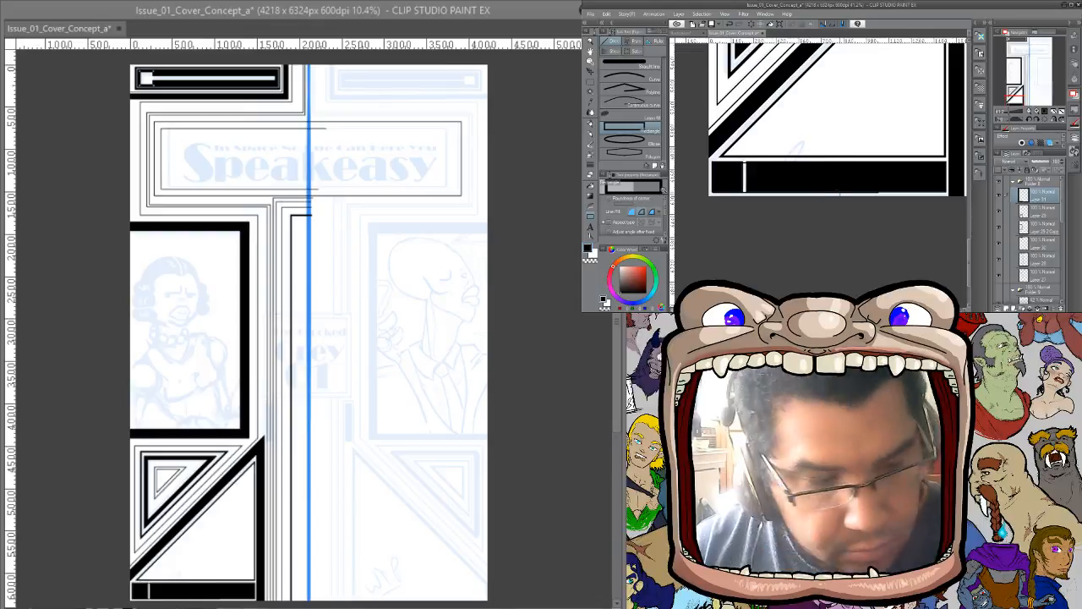
pyautogui.hotkey('ctrl', 'z')
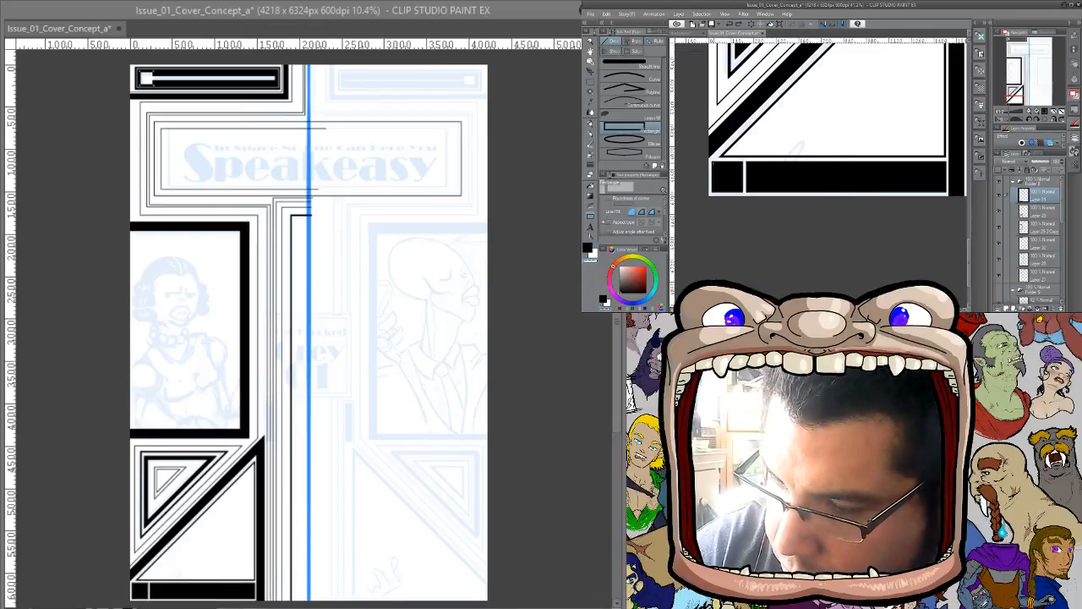
pyautogui.moveTo(713, 163); pyautogui.dragTo(743, 192)
pyautogui.moveTo(746, 162); pyautogui.dragTo(944, 190)
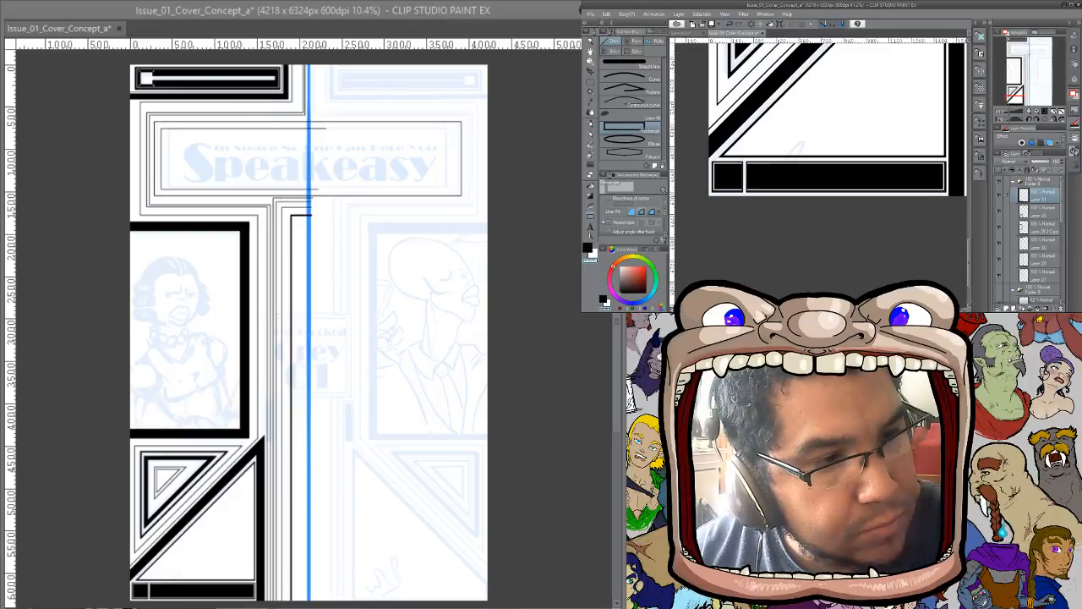
pyautogui.hotkey('ctrl', 'z')
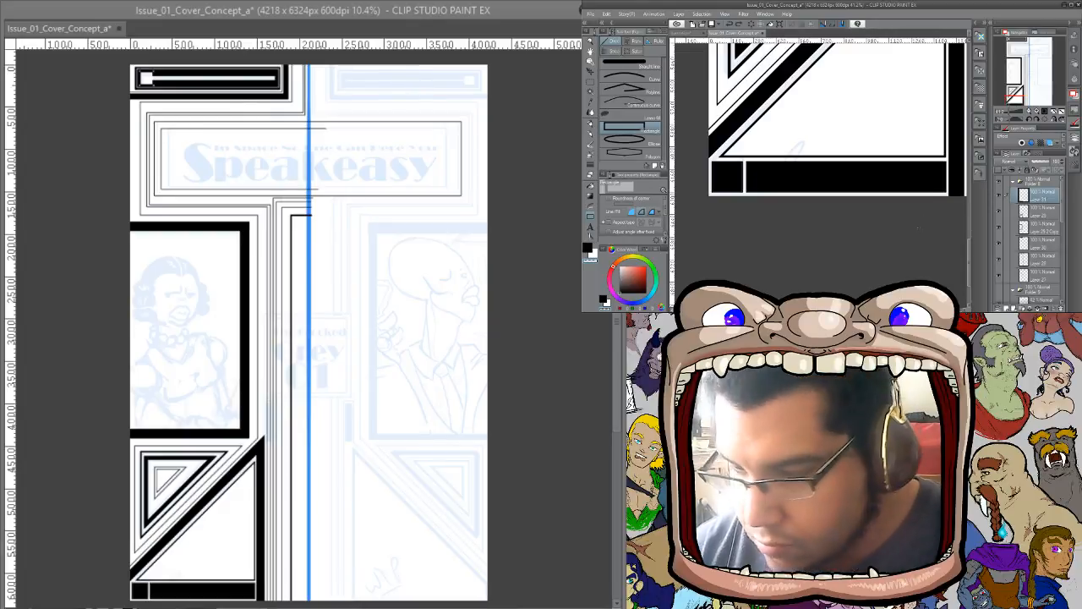
# Draw one white rectangle outline just inside the edges of the black bar, spanning both the small square and the long section
pyautogui.moveTo(715, 165); pyautogui.dragTo(943, 187)
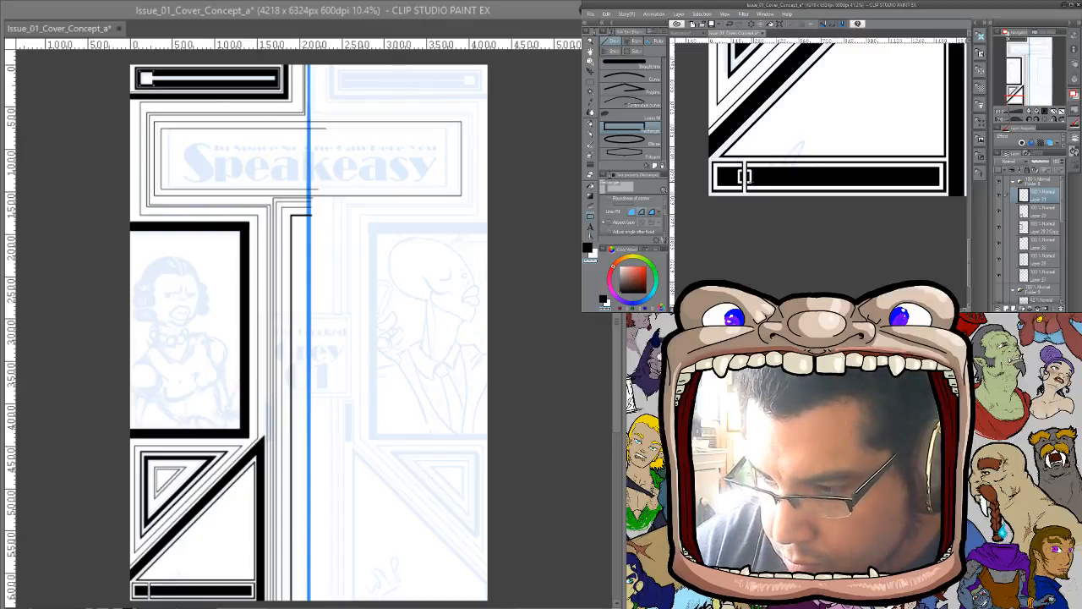
pyautogui.hotkey('ctrl', 'space')
pyautogui.moveTo(823, 148); pyautogui.dragTo(786, 148)
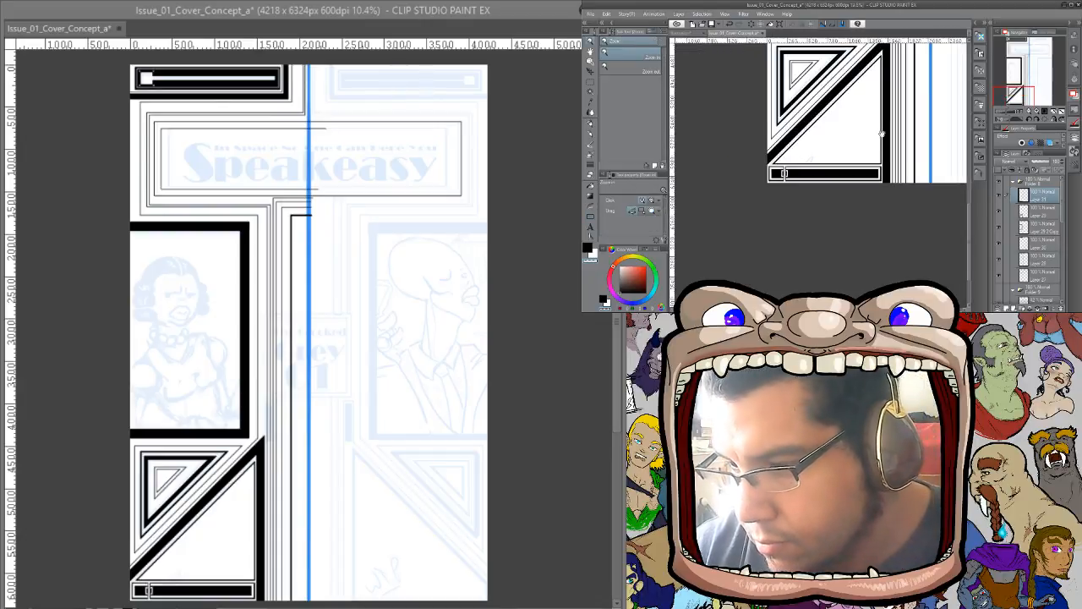
pyautogui.moveTo(881, 134); pyautogui.dragTo(857, 139)
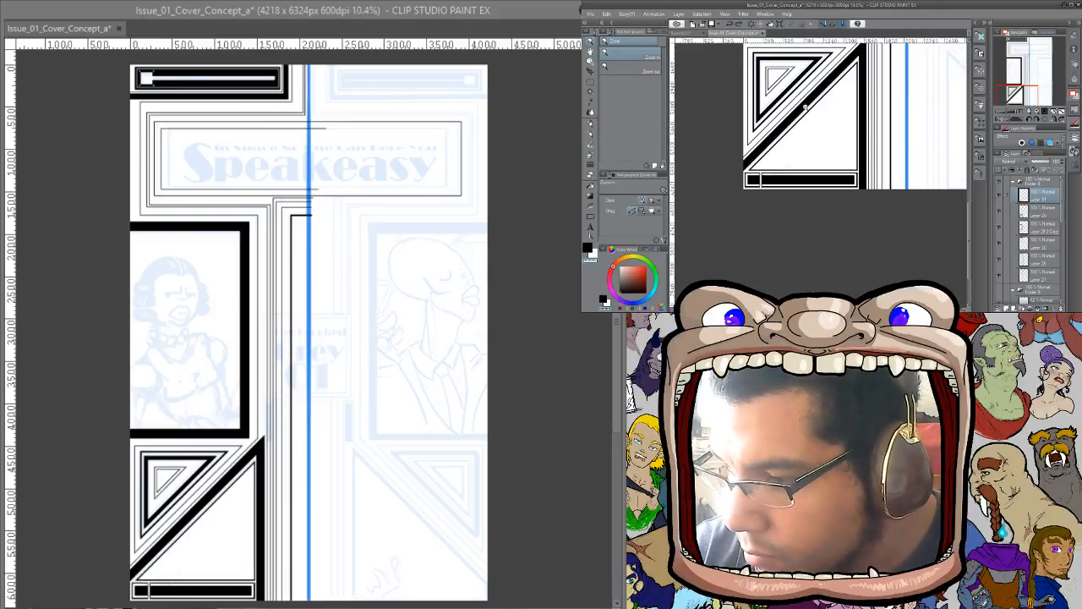
# Add two horizontal guides through the bar's inner black area and a vertical guide just inside the small square's outer side
pyautogui.moveTo(761, 195); pyautogui.dragTo(783, 198)
pyautogui.moveTo(775, 153); pyautogui.dragTo(789, 191)
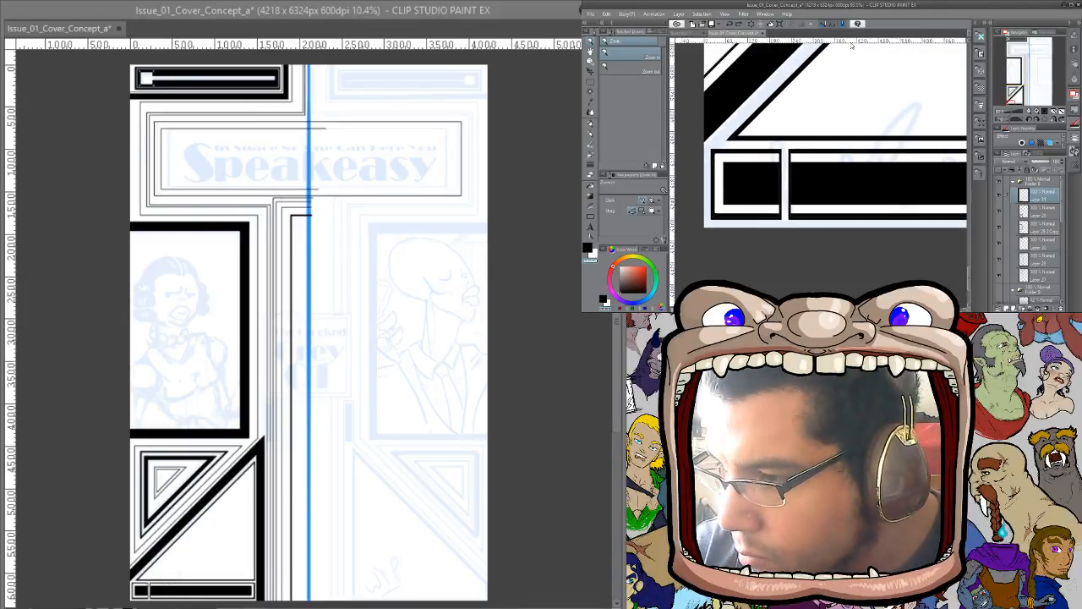
pyautogui.moveTo(851, 42); pyautogui.dragTo(797, 171)
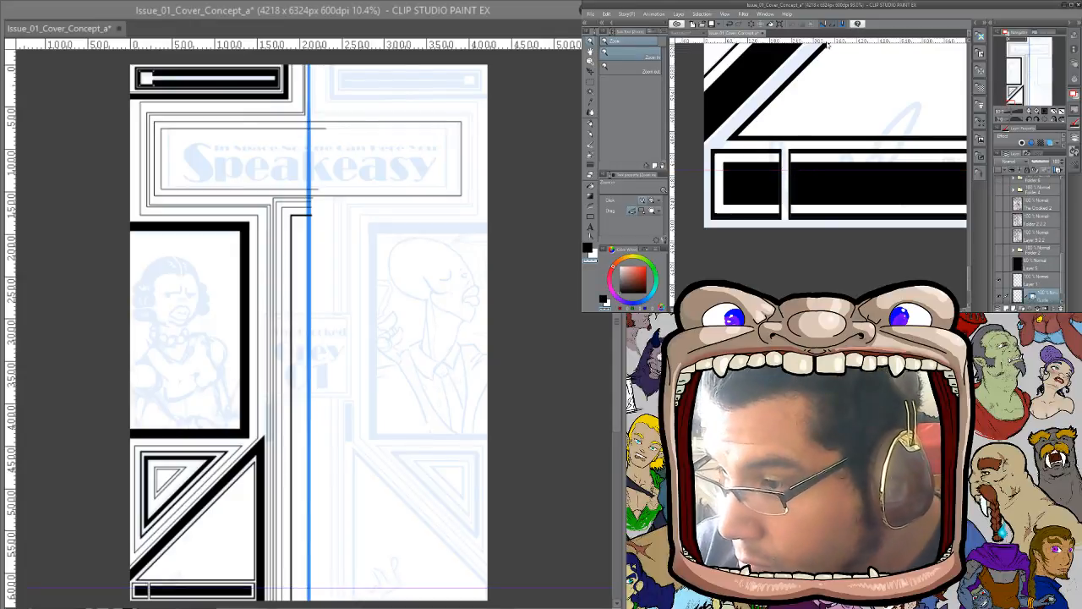
pyautogui.moveTo(827, 42); pyautogui.dragTo(770, 196)
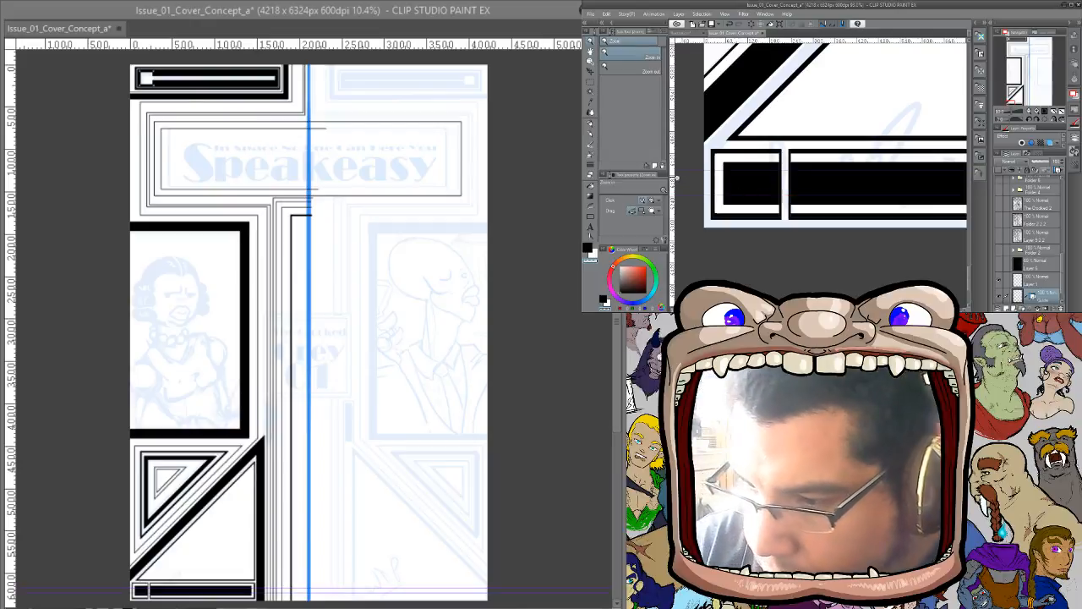
pyautogui.moveTo(673, 186); pyautogui.dragTo(733, 193)
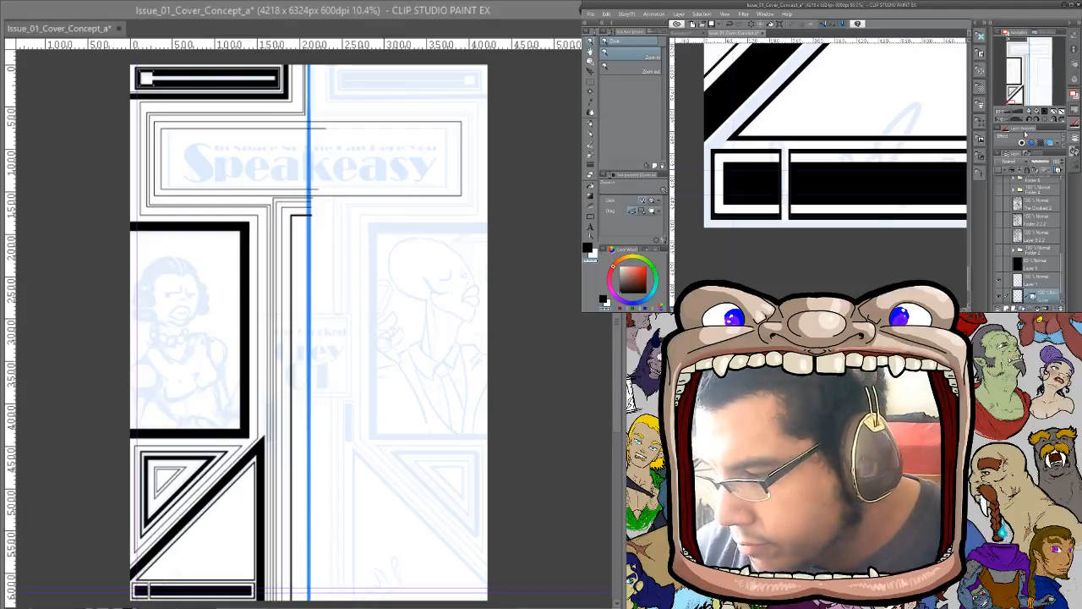
pyautogui.moveTo(1065, 240); pyautogui.dragTo(1062, 178)
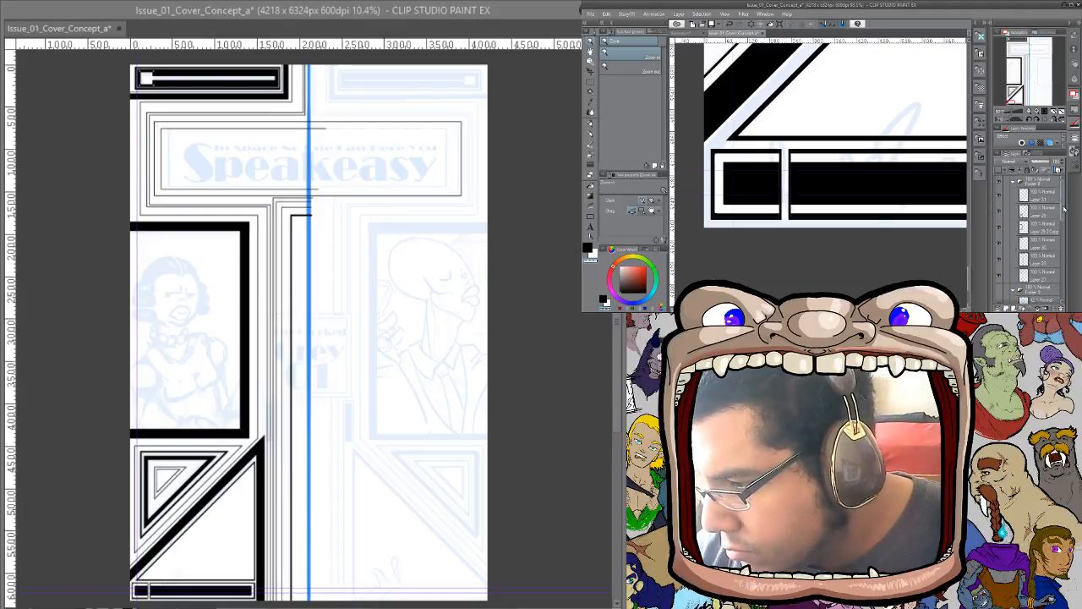
# Draw a row of small white square outlines inside the black bar at the page's lower-left corner with the Rectangle tool
pyautogui.click(1040, 194)
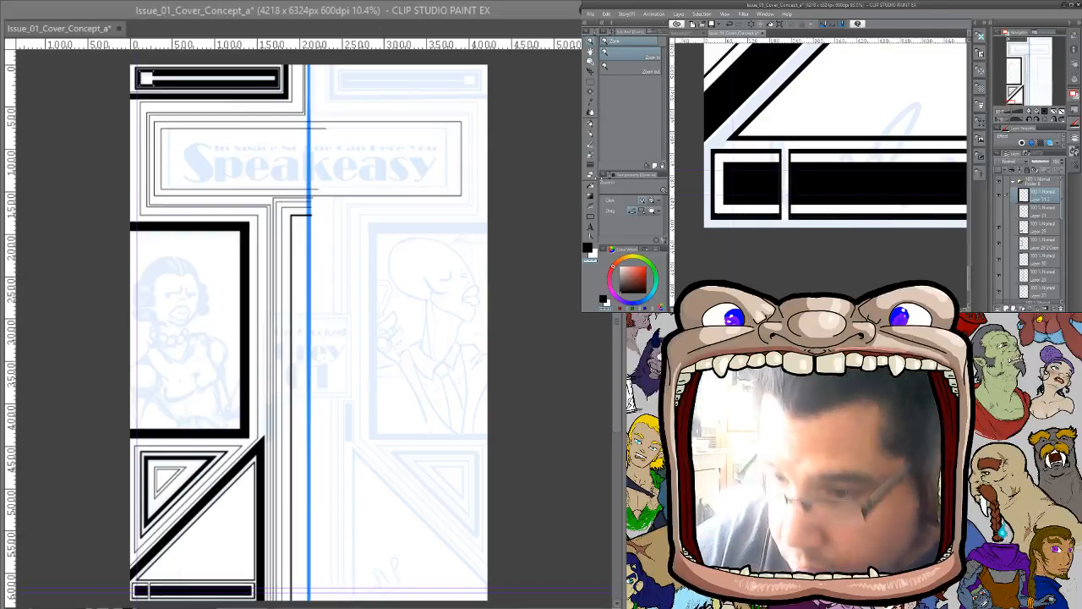
pyautogui.click(590, 218)
pyautogui.moveTo(731, 170); pyautogui.dragTo(760, 196)
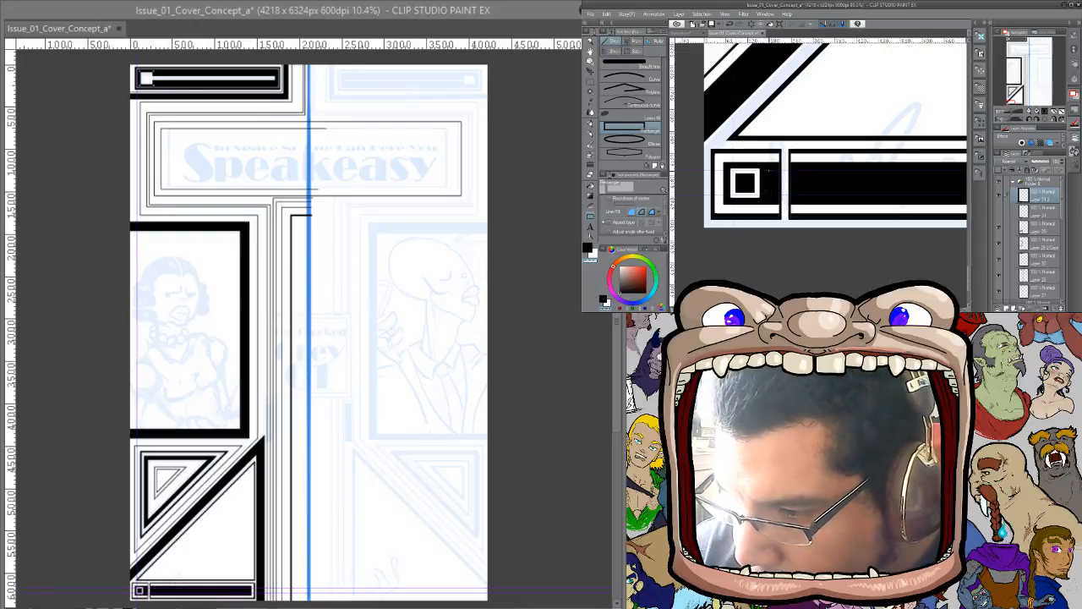
pyautogui.moveTo(766, 170); pyautogui.dragTo(798, 198)
pyautogui.hotkey('ctrl', 'z')
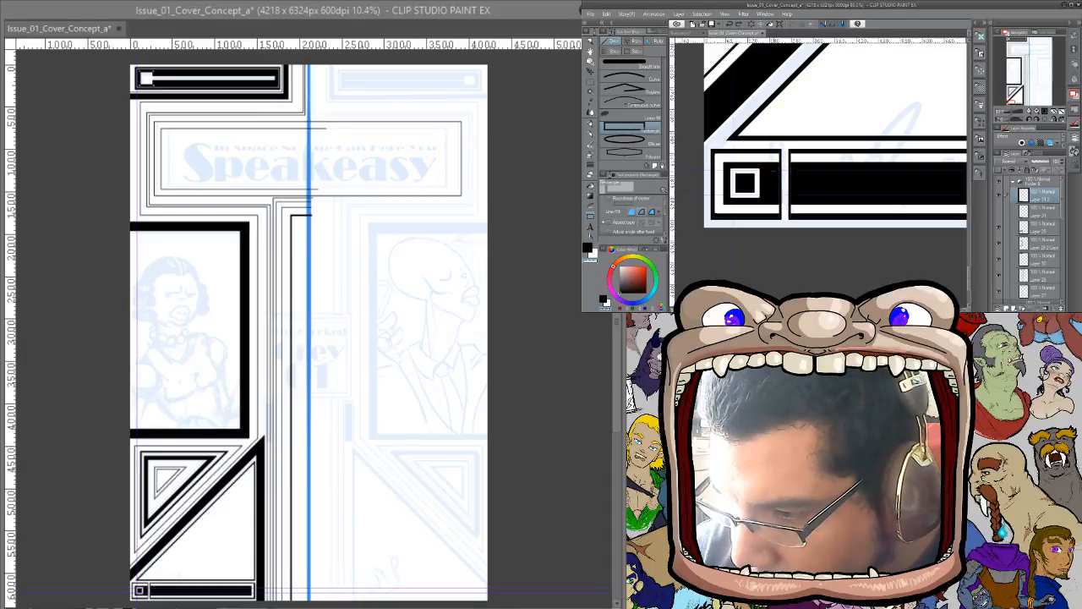
pyautogui.moveTo(770, 170); pyautogui.dragTo(797, 197)
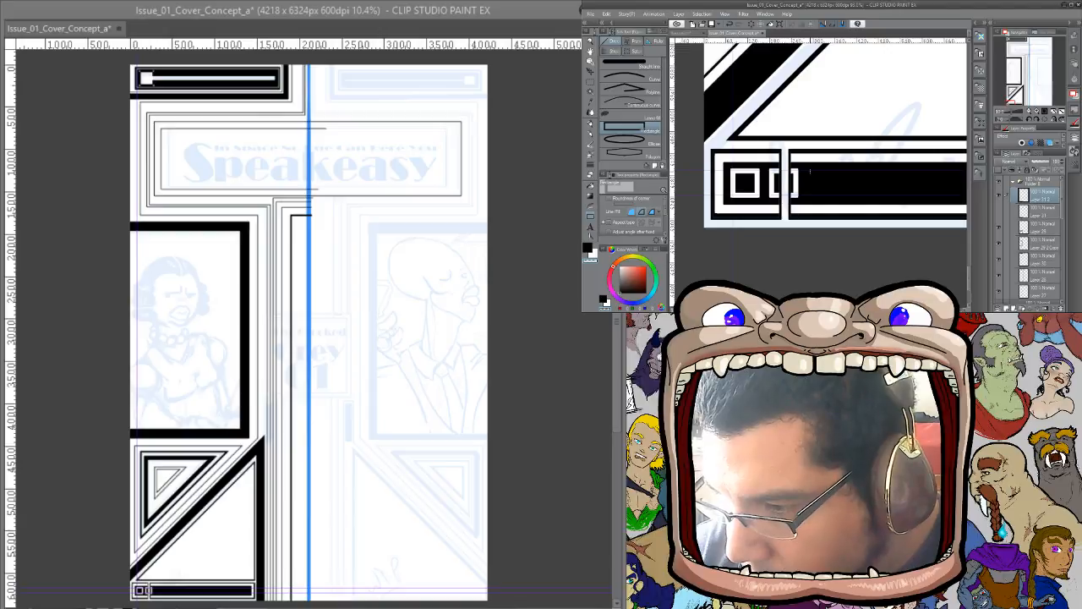
pyautogui.moveTo(808, 169)
pyautogui.mouseDown()
pyautogui.moveTo(837, 200)
pyautogui.moveTo(850, 164)
pyautogui.moveTo(807, 152)
pyautogui.moveTo(814, 180)
pyautogui.moveTo(839, 164)
pyautogui.moveTo(809, 180)
pyautogui.moveTo(846, 181)
pyautogui.moveTo(819, 145)
pyautogui.moveTo(820, 174)
pyautogui.moveTo(821, 157)
pyautogui.moveTo(809, 159)
pyautogui.moveTo(820, 176)
pyautogui.moveTo(817, 167)
pyautogui.moveTo(940, 174)
pyautogui.moveTo(888, 113)
pyautogui.mouseUp()
pyautogui.hotkey('ctrl', 'z')
pyautogui.hotkey('ctrl', 'z')
pyautogui.press('/')
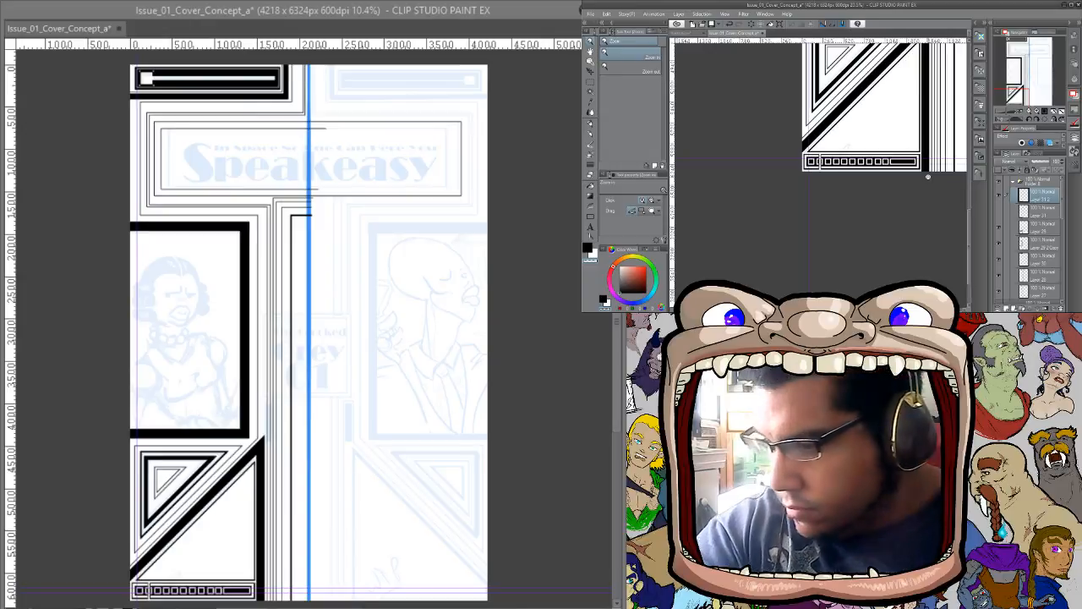
# Collapse the inked frame folder and check the blue center line's folder by toggling its visibility
pyautogui.click(1013, 182)
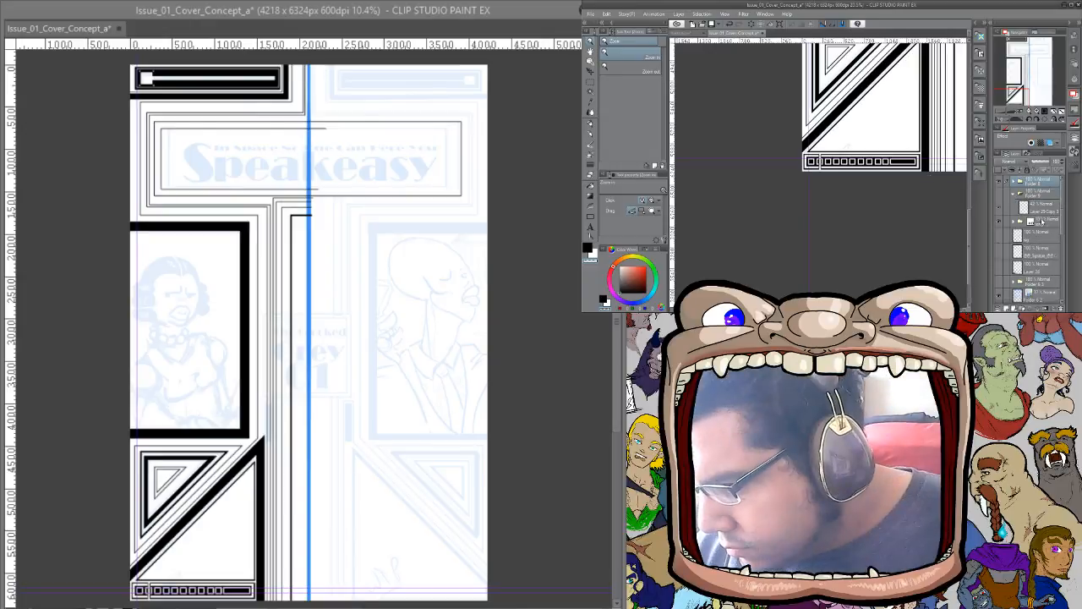
pyautogui.click(1000, 223)
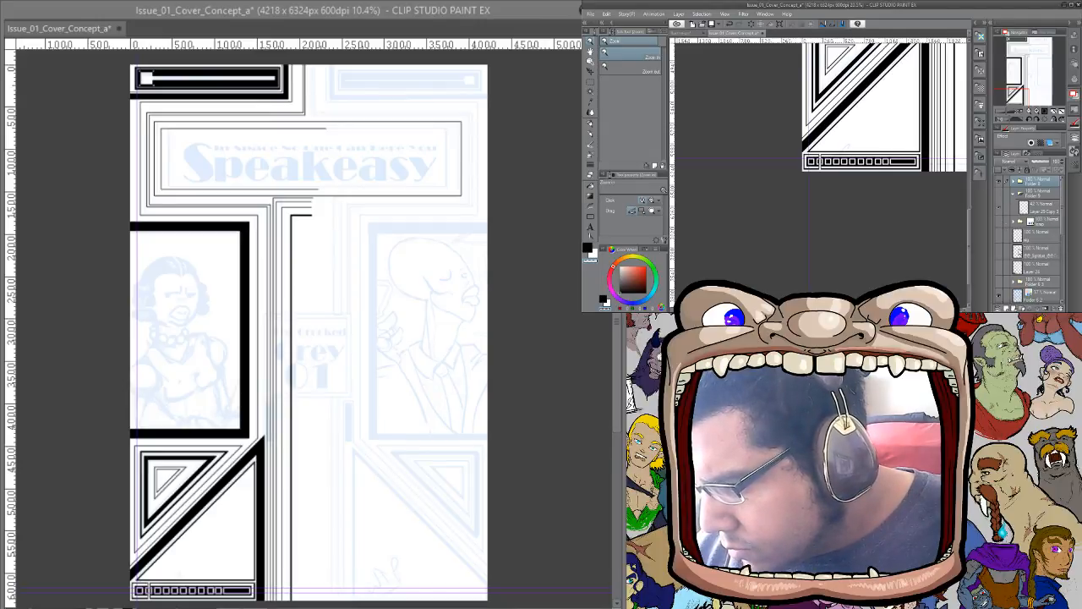
pyautogui.click(999, 222)
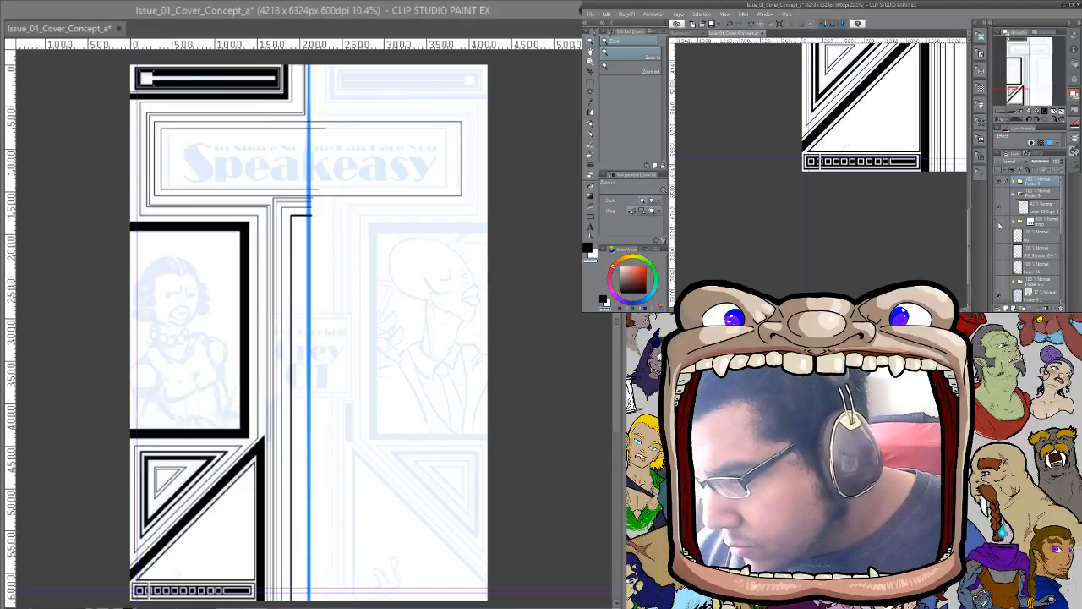
pyautogui.click(999, 224)
pyautogui.click(999, 224)
pyautogui.moveTo(1063, 211)
pyautogui.mouseDown()
pyautogui.moveTo(1065, 290)
pyautogui.moveTo(1054, 297)
pyautogui.moveTo(1062, 214)
pyautogui.mouseUp()
pyautogui.click(1039, 297)
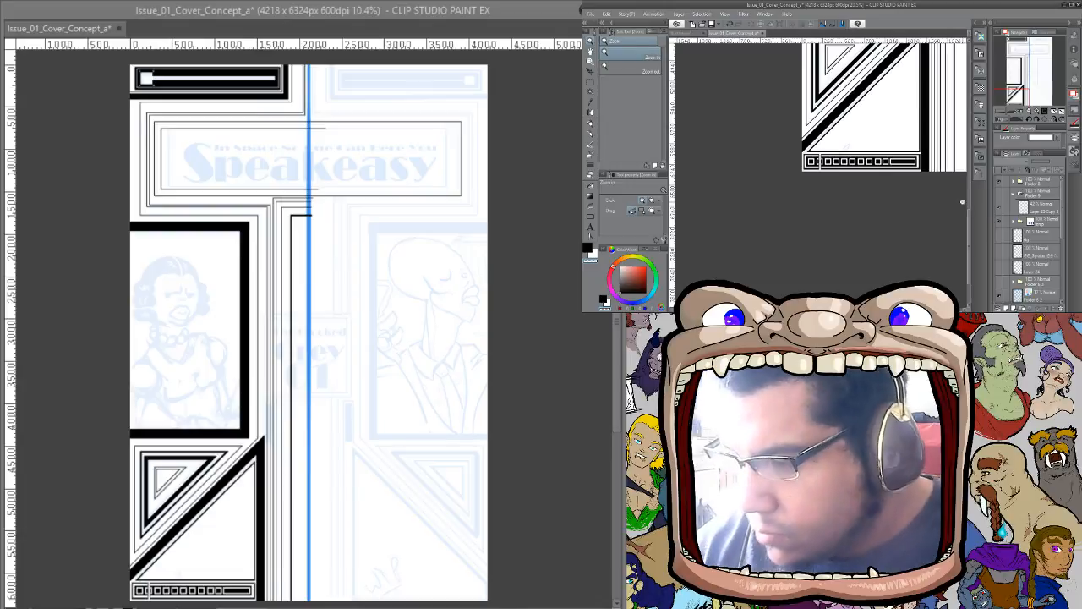
pyautogui.scroll(-5, 934, 59)
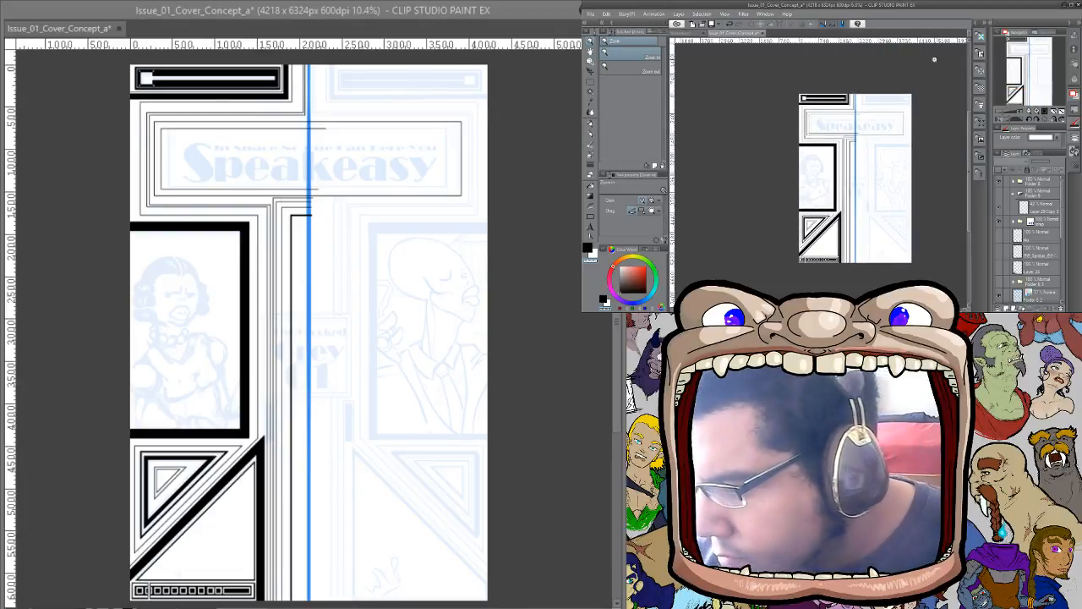
# Identify the red sketch folder and the inked frame folder by toggling the visibility of each
pyautogui.click(1012, 192)
pyautogui.click(999, 193)
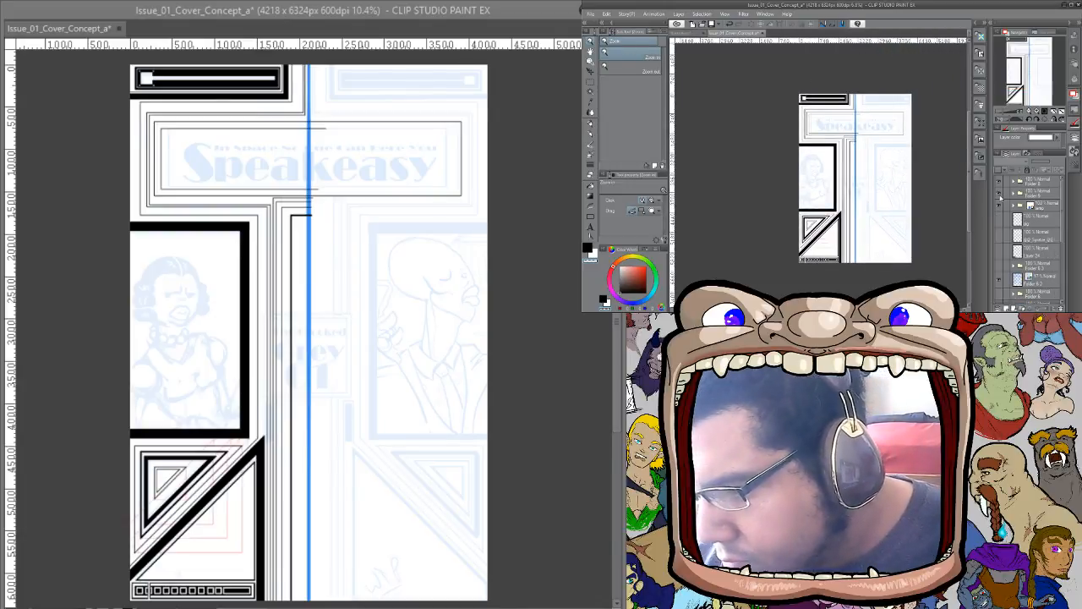
pyautogui.click(1000, 193)
pyautogui.click(1001, 182)
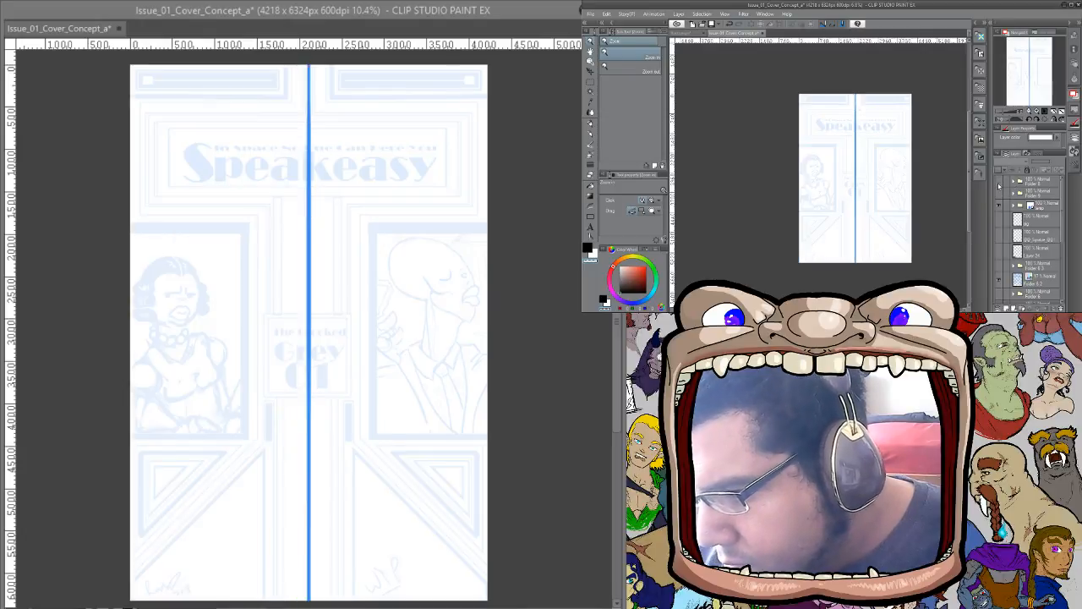
pyautogui.click(1000, 184)
# Add a new layer at the top of the inked frame folder and rename it
pyautogui.click(1033, 183)
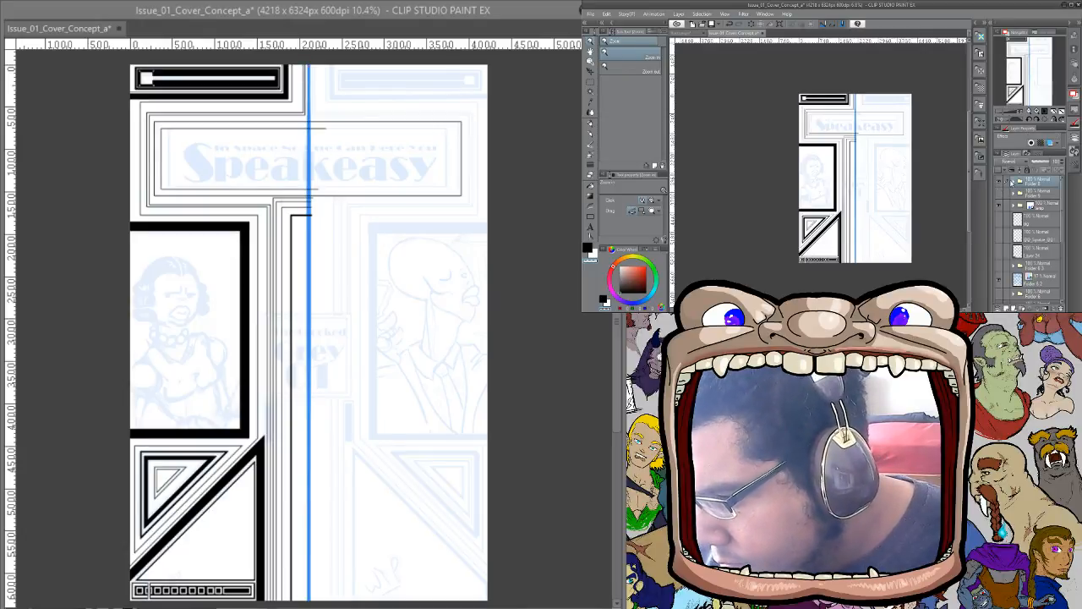
pyautogui.click(1014, 181)
pyautogui.click(1033, 195)
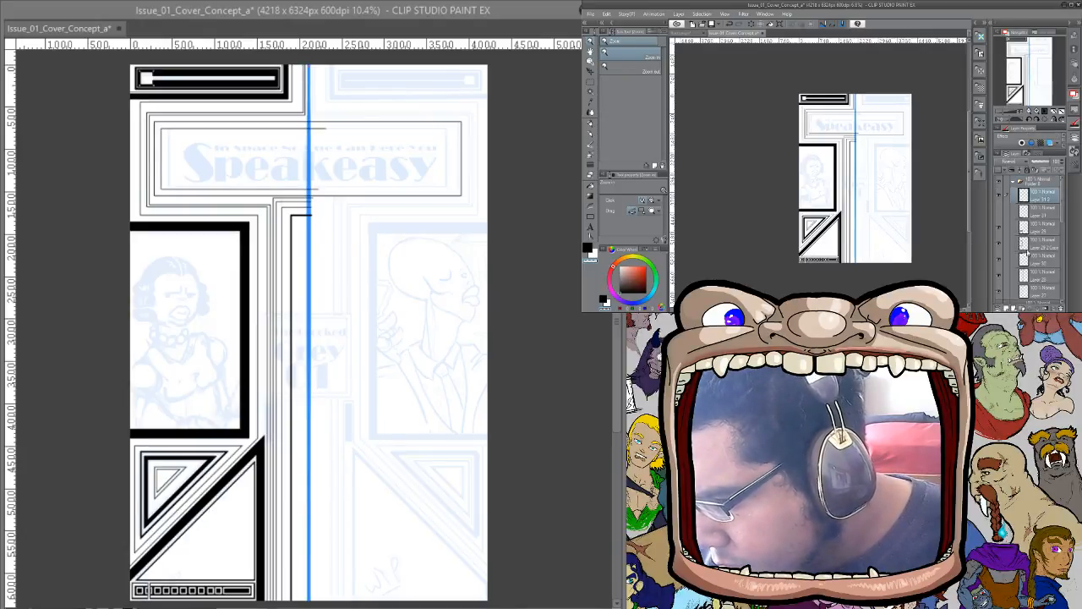
pyautogui.doubleClick(1041, 197)
pyautogui.write('Layer')
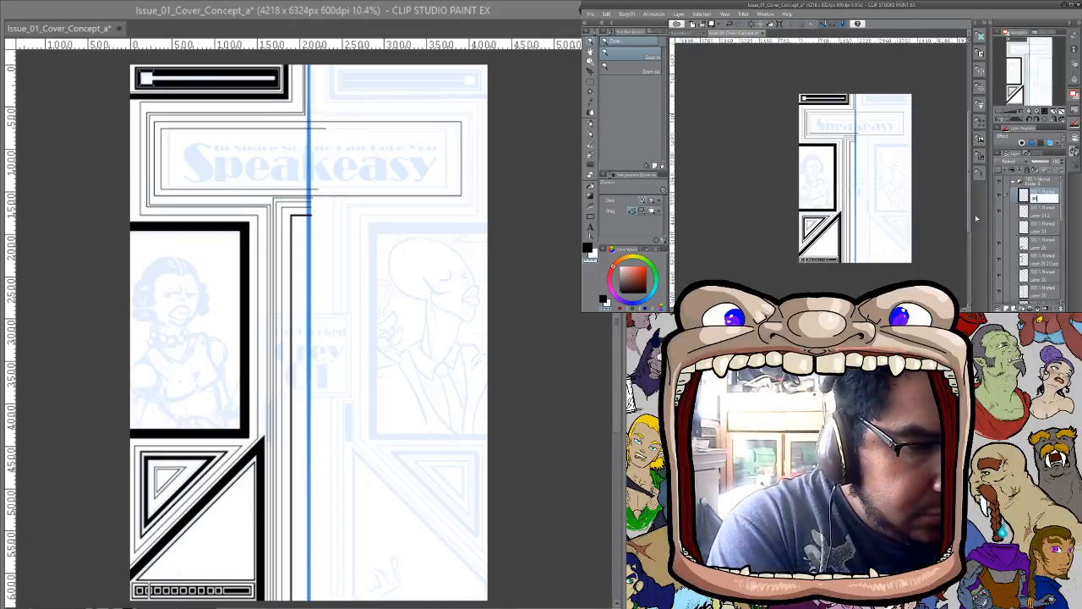
pyautogui.press('Return')
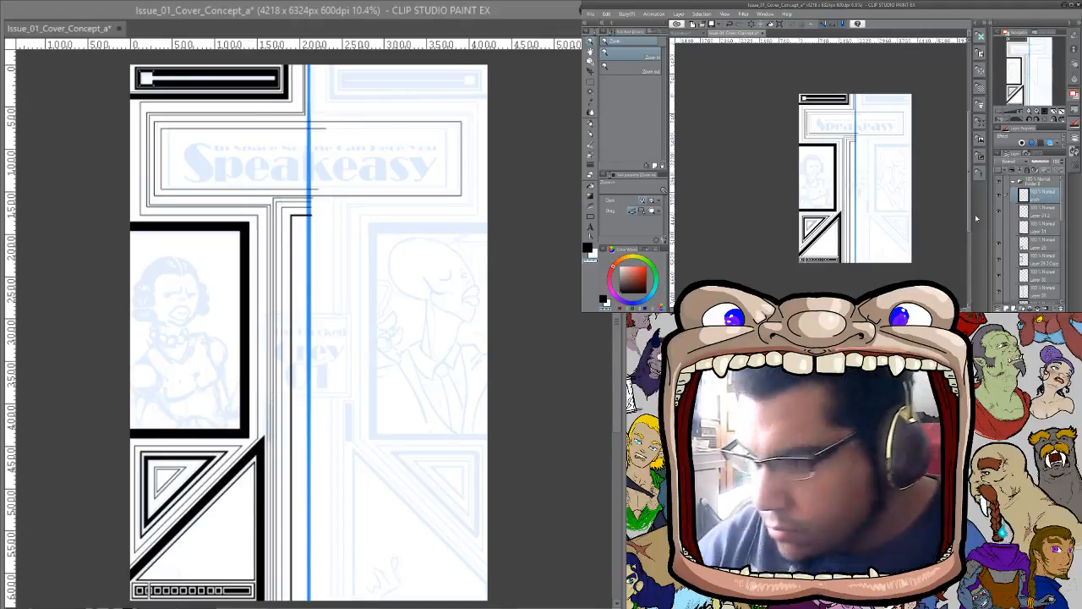
# Choose yellow as the drawing color and mark the page's upper-right corner with a dab of the pen
pyautogui.click(879, 193)
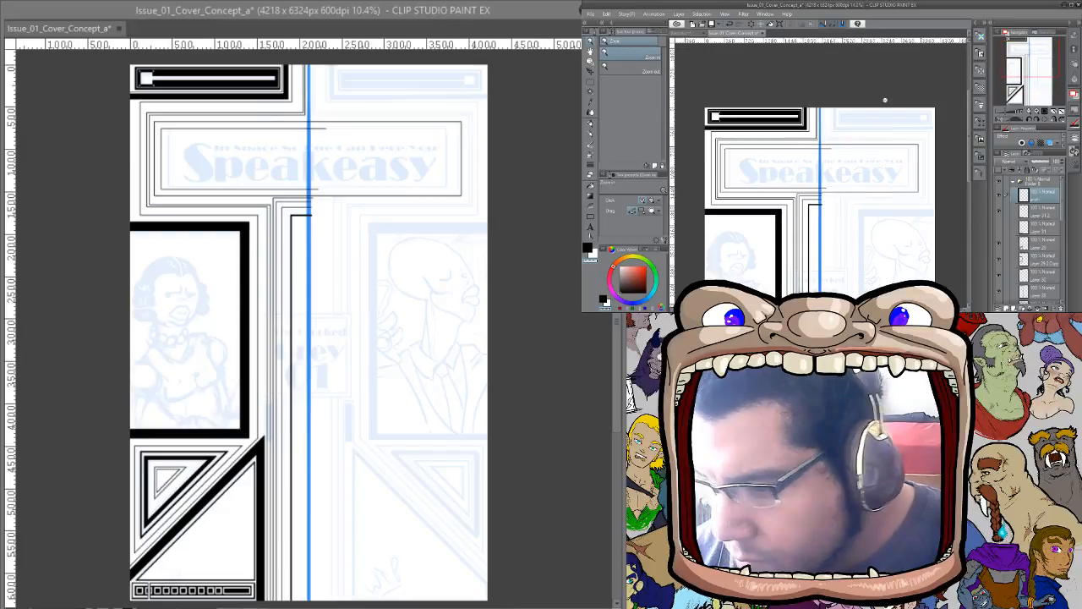
pyautogui.click(632, 257)
pyautogui.click(644, 270)
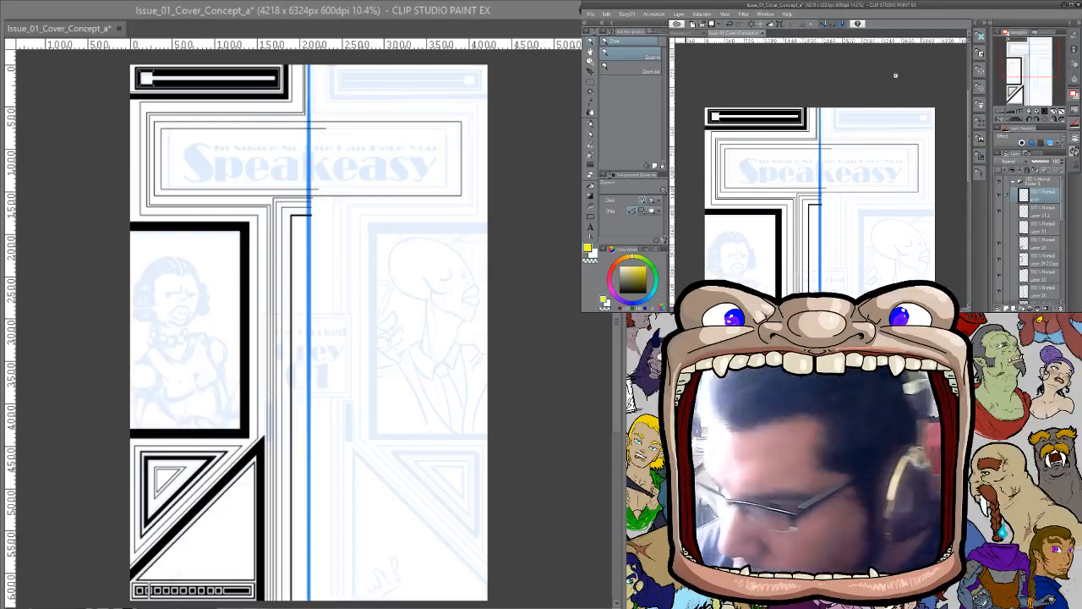
pyautogui.click(927, 113)
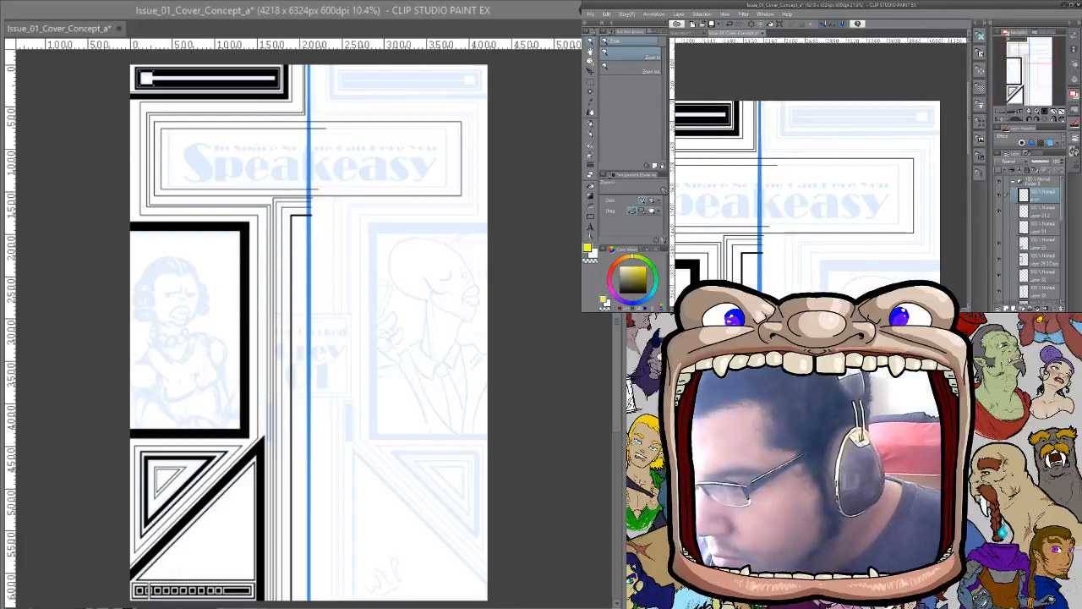
pyautogui.press('p')
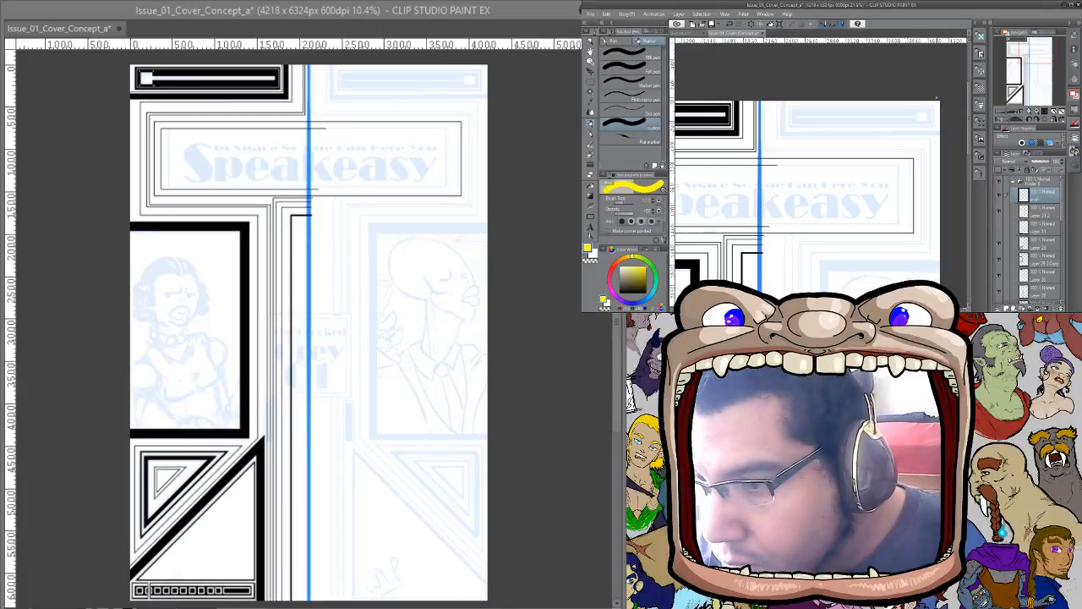
pyautogui.click(634, 40)
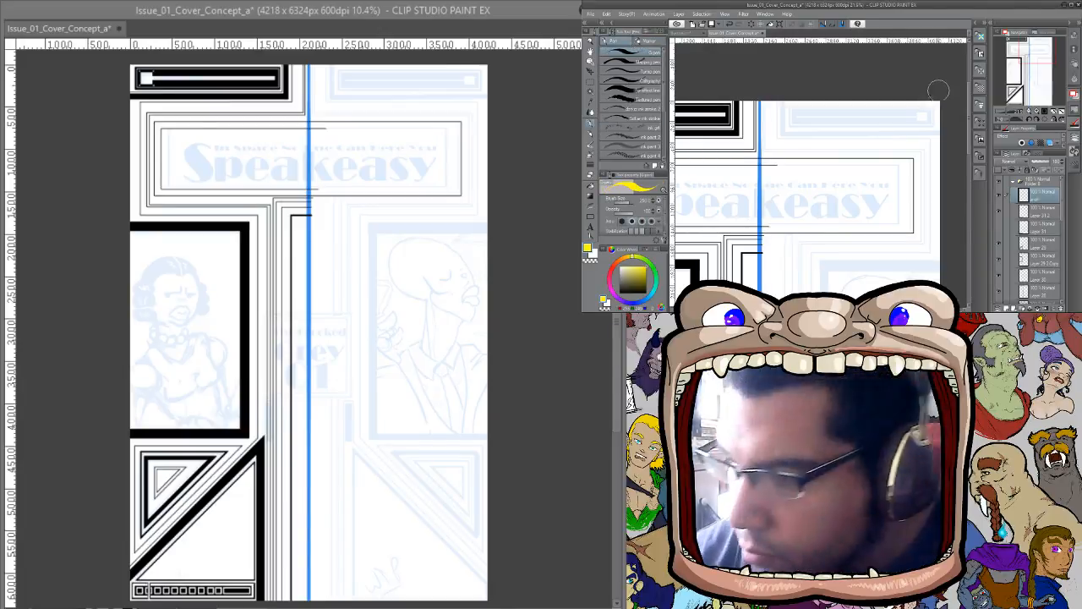
pyautogui.click(936, 103)
# Dab yellow marks at the page's lower-left corner, the foot of the blue center line and the lower-right corner
pyautogui.moveTo(862, 159); pyautogui.dragTo(935, 150)
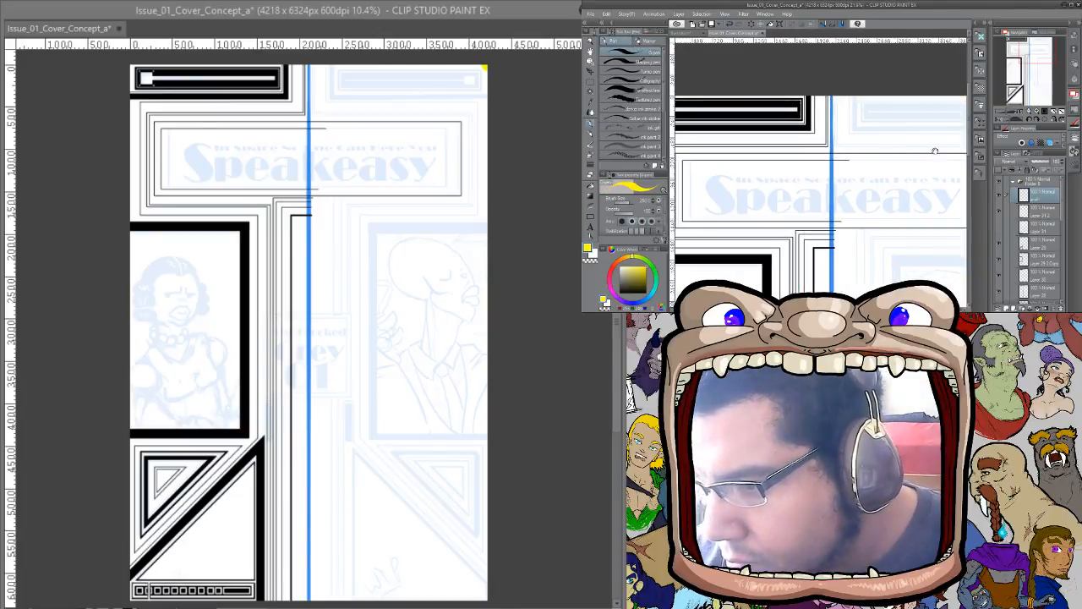
pyautogui.moveTo(862, 164); pyautogui.dragTo(926, 177)
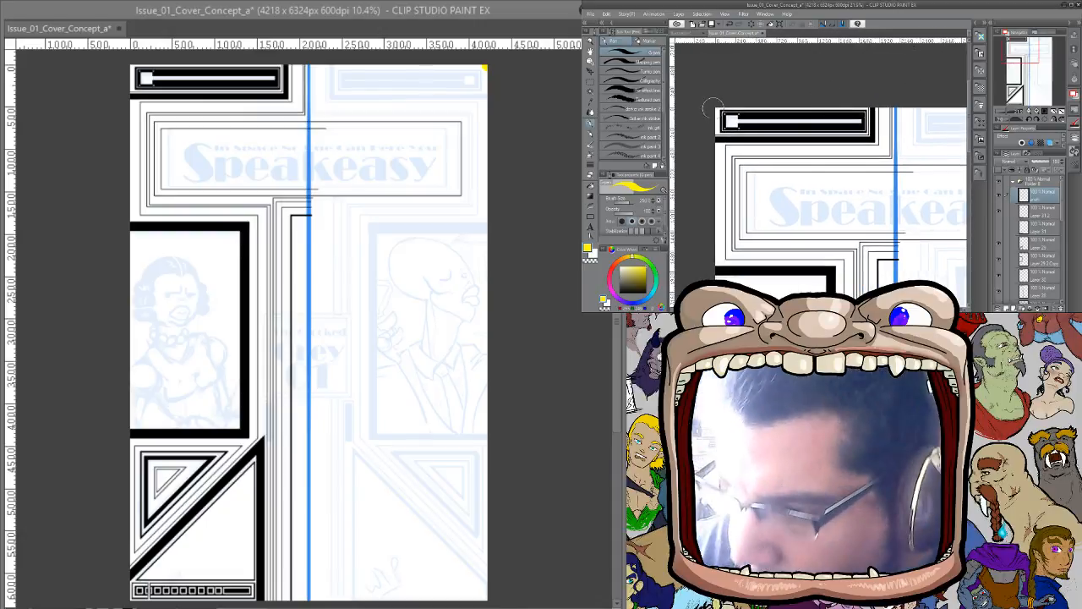
pyautogui.scroll(-10, 809, 145)
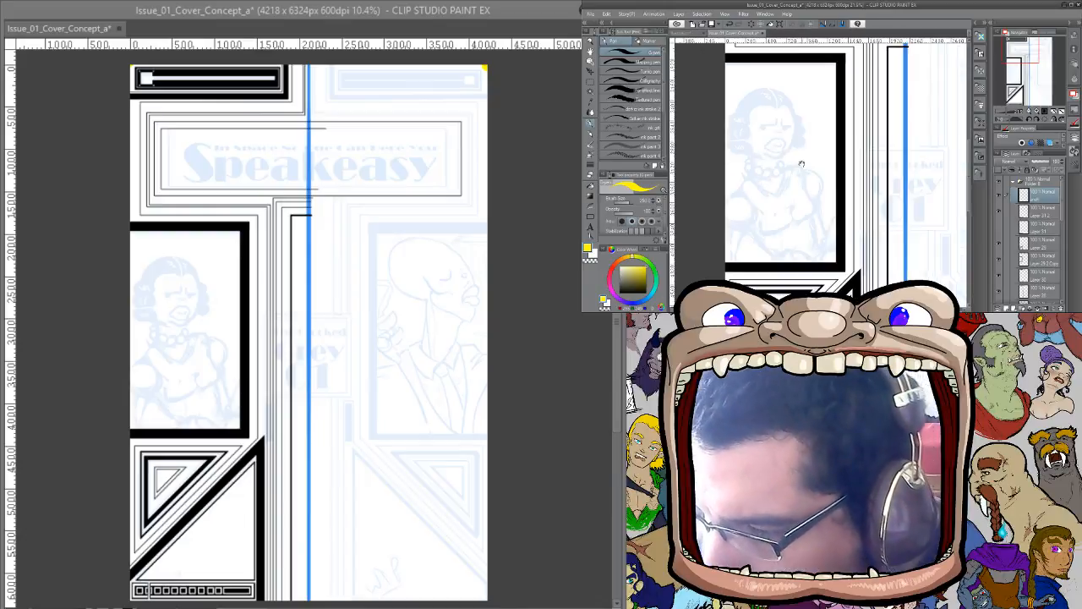
pyautogui.scroll(5, 749, 177)
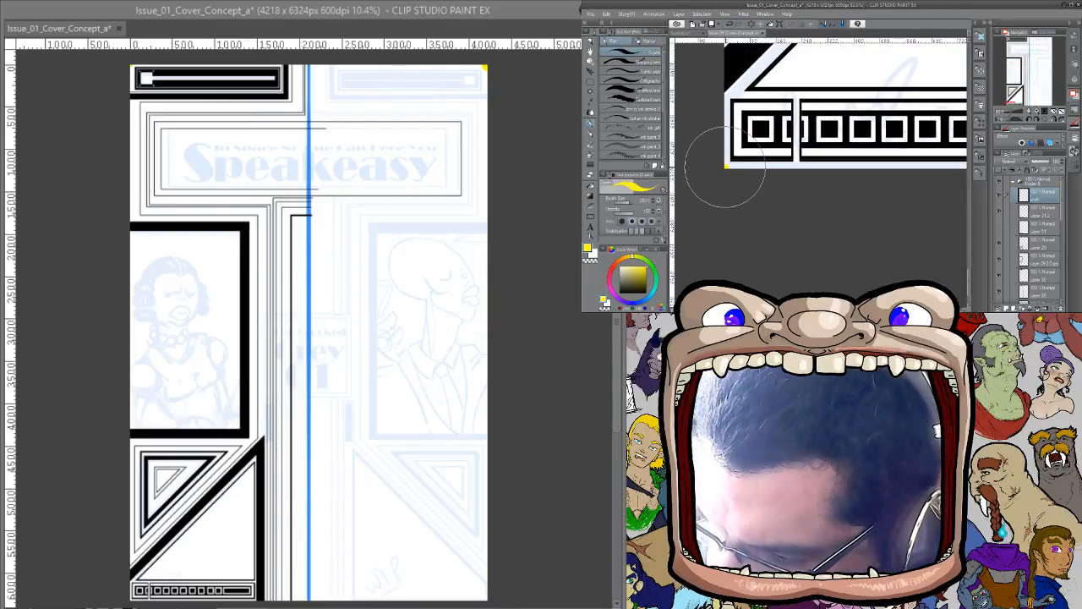
pyautogui.moveTo(959, 105); pyautogui.dragTo(744, 101)
pyautogui.moveTo(889, 118); pyautogui.dragTo(788, 93)
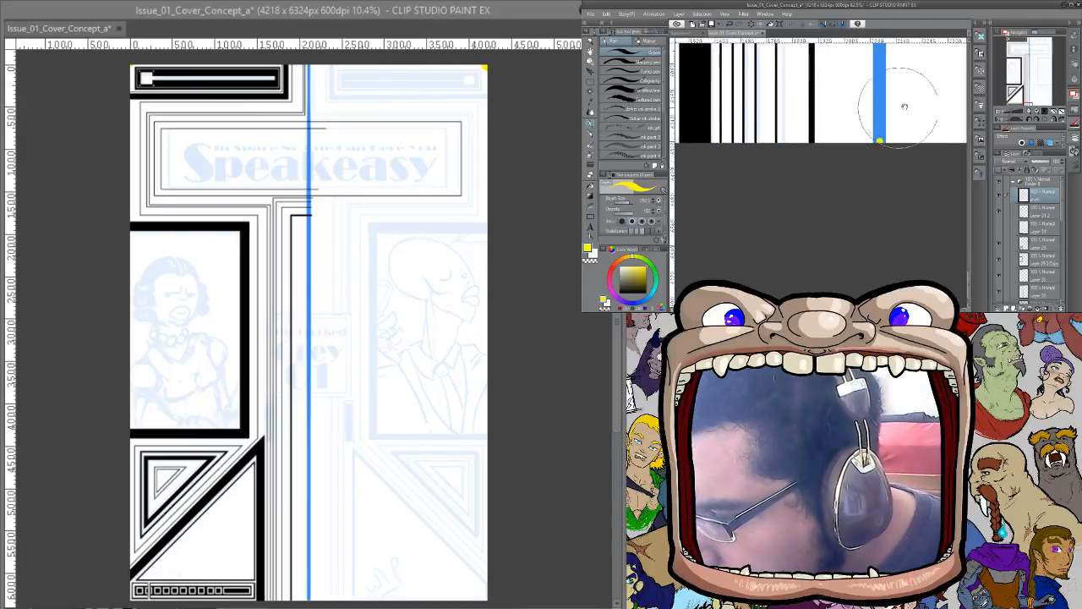
pyautogui.moveTo(904, 104)
pyautogui.mouseDown()
pyautogui.moveTo(807, 93)
pyautogui.moveTo(809, 115)
pyautogui.mouseUp()
pyautogui.moveTo(896, 139); pyautogui.dragTo(797, 142)
pyautogui.moveTo(951, 114); pyautogui.dragTo(780, 117)
pyautogui.moveTo(946, 95); pyautogui.dragTo(867, 118)
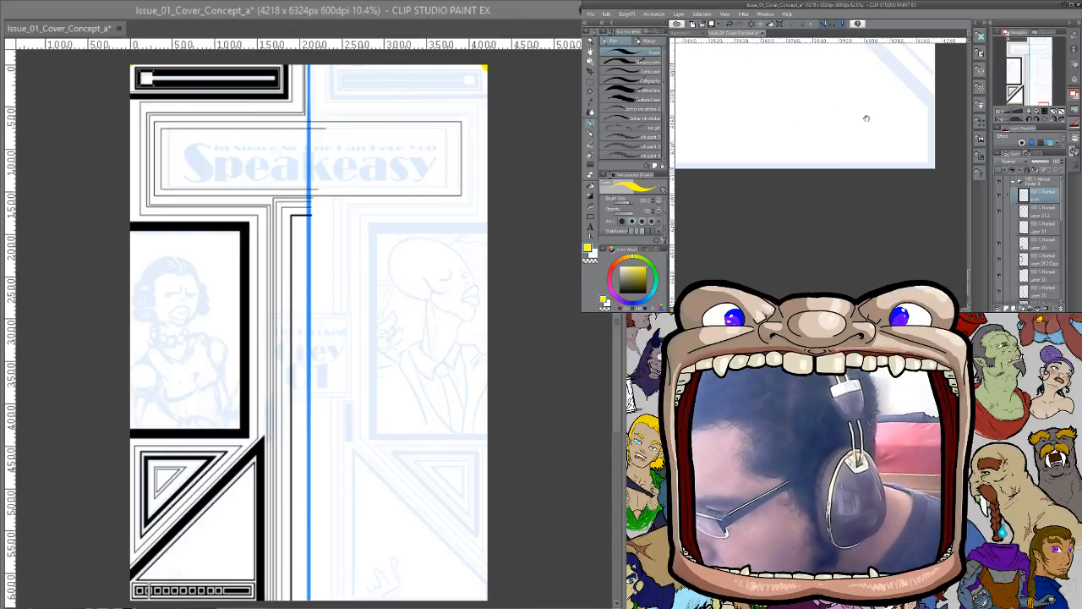
pyautogui.moveTo(942, 157); pyautogui.dragTo(864, 157)
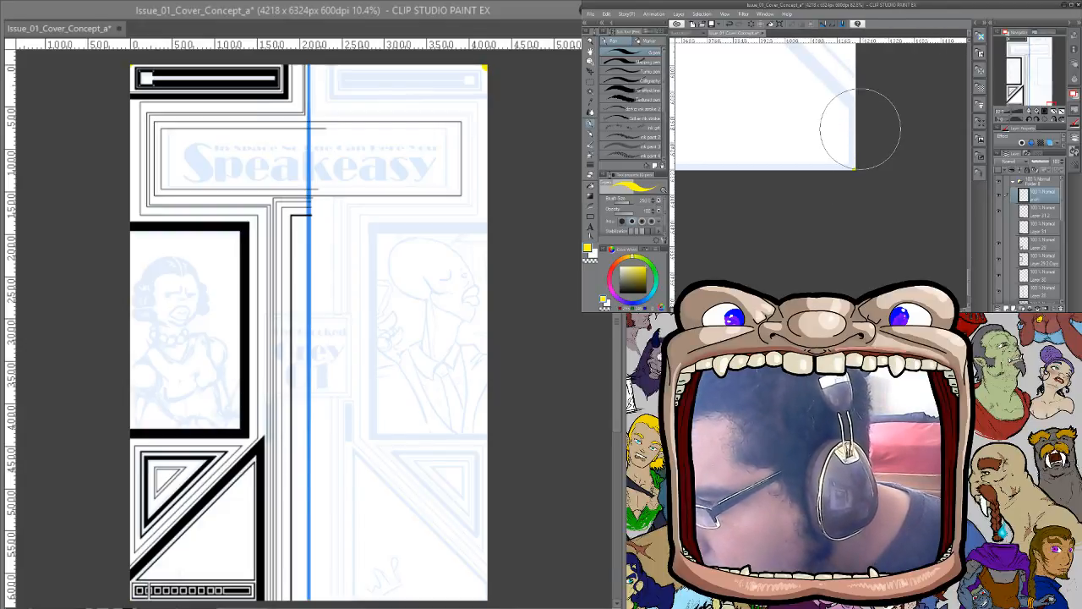
pyautogui.moveTo(791, 151)
pyautogui.mouseDown()
pyautogui.moveTo(899, 162)
pyautogui.moveTo(871, 162)
pyautogui.mouseUp()
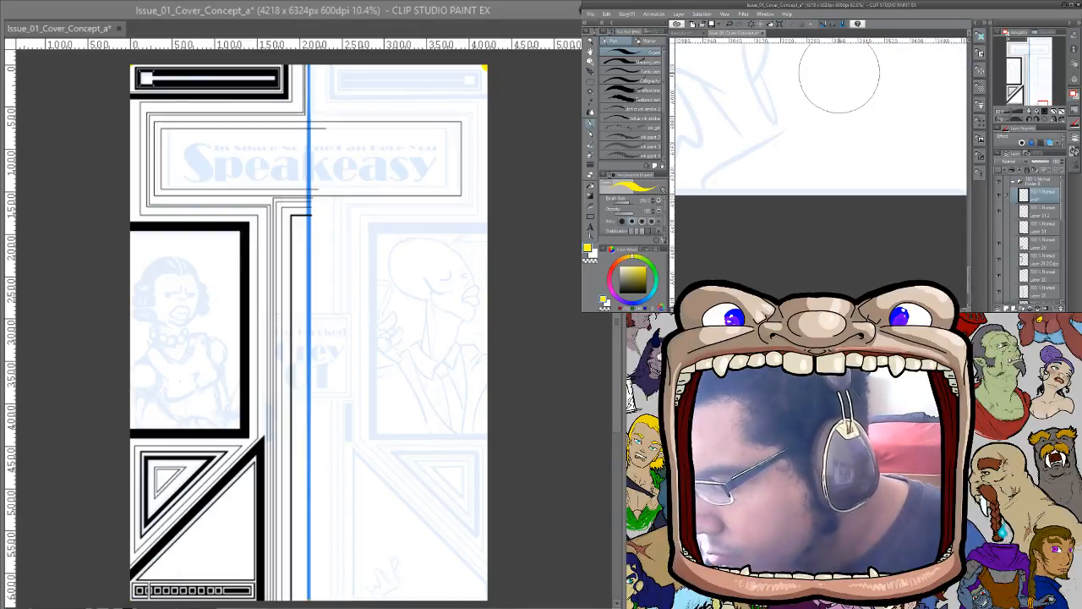
# Select the blue center line's pixels and fill the selection with yellow on the newly added top layer
pyautogui.click(1014, 183)
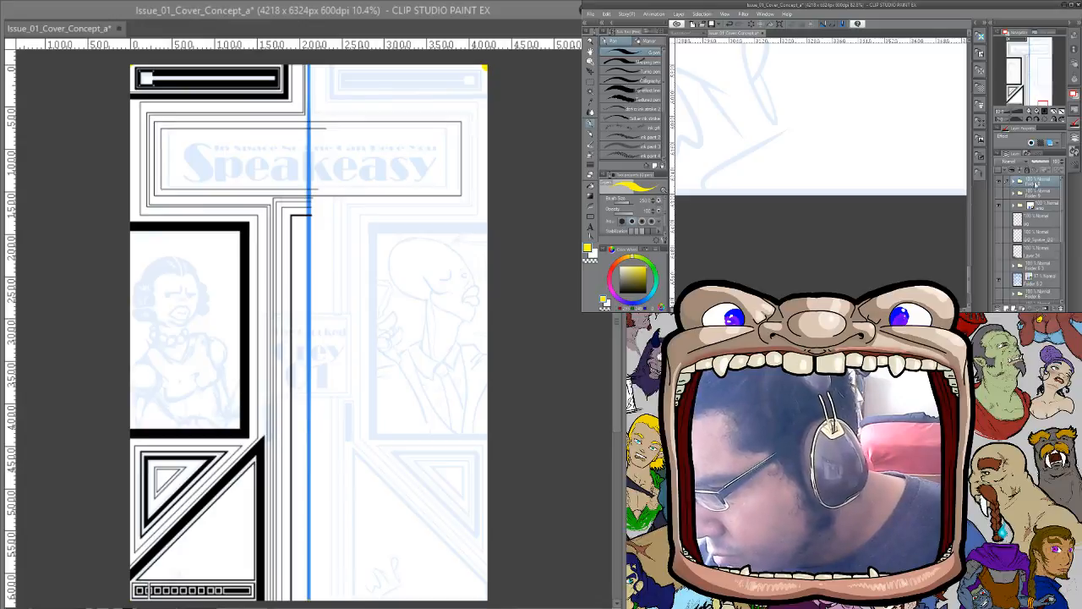
pyautogui.click(1018, 206)
pyautogui.keyDown('ctrl'); pyautogui.click(1023, 218); pyautogui.keyUp('ctrl')
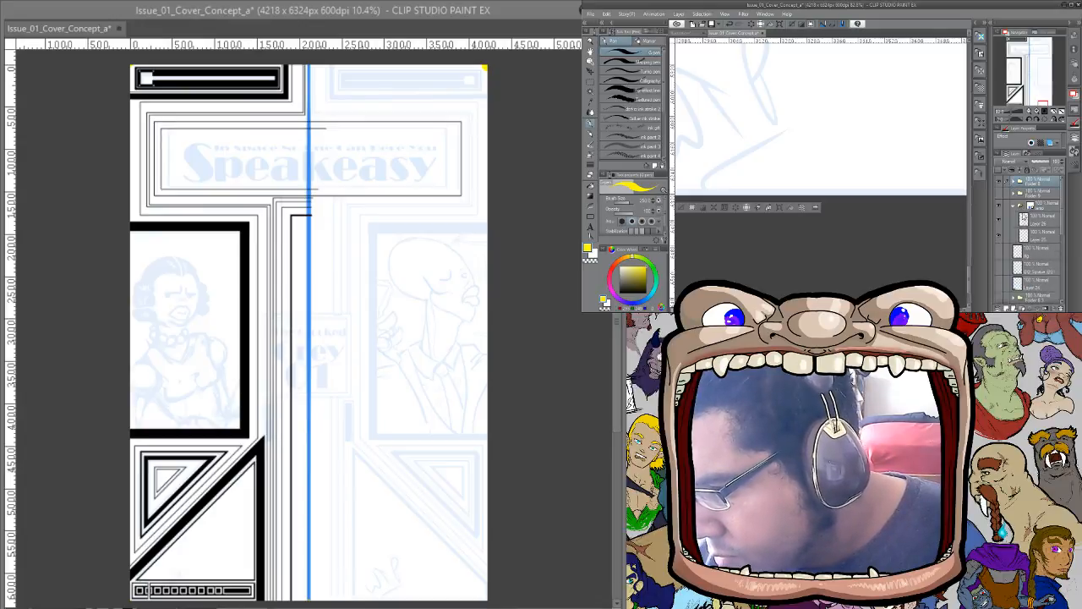
pyautogui.click(1014, 206)
pyautogui.click(1013, 183)
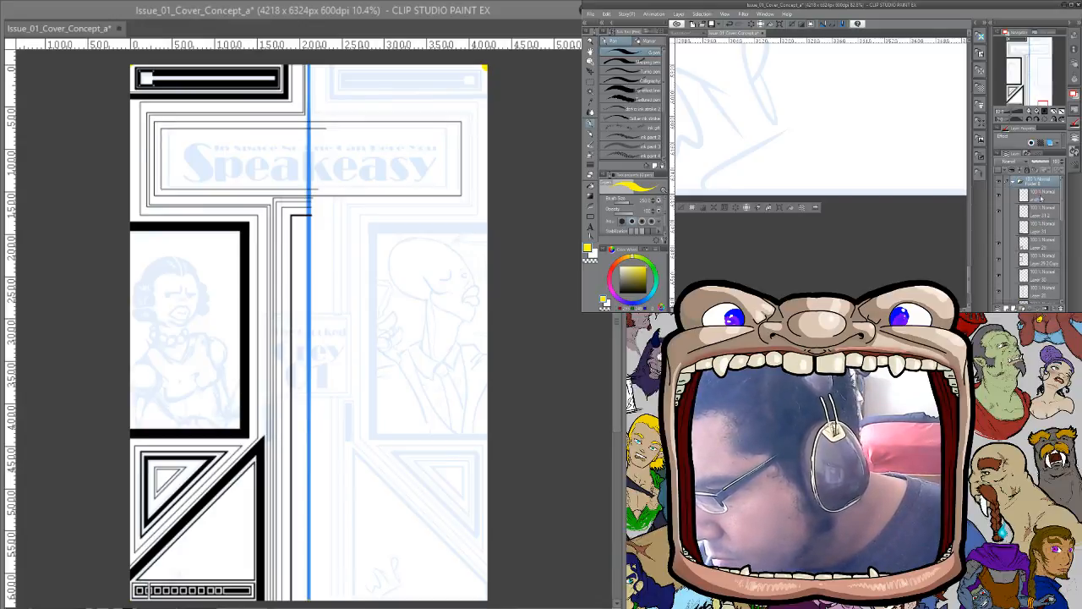
pyautogui.click(1040, 195)
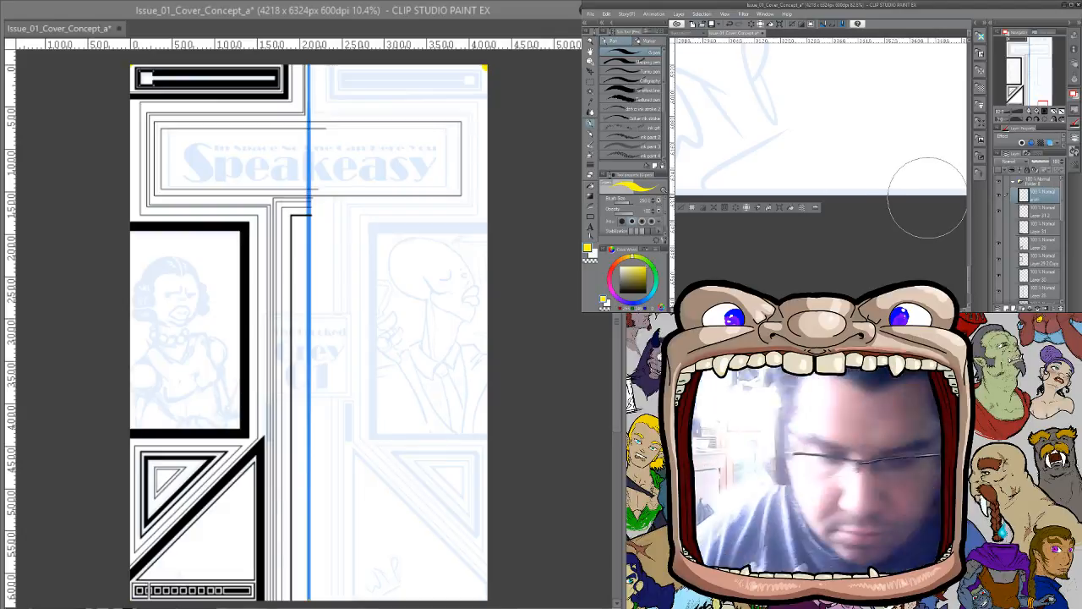
pyautogui.hotkey('alt', 'Delete')
# Erase the yellow center line where the frame lines meet it just above and below the Speakeasy title
pyautogui.moveTo(927, 197)
pyautogui.mouseDown()
pyautogui.moveTo(770, 133)
pyautogui.moveTo(819, 181)
pyautogui.moveTo(846, 229)
pyautogui.mouseUp()
pyautogui.moveTo(797, 118); pyautogui.dragTo(822, 190)
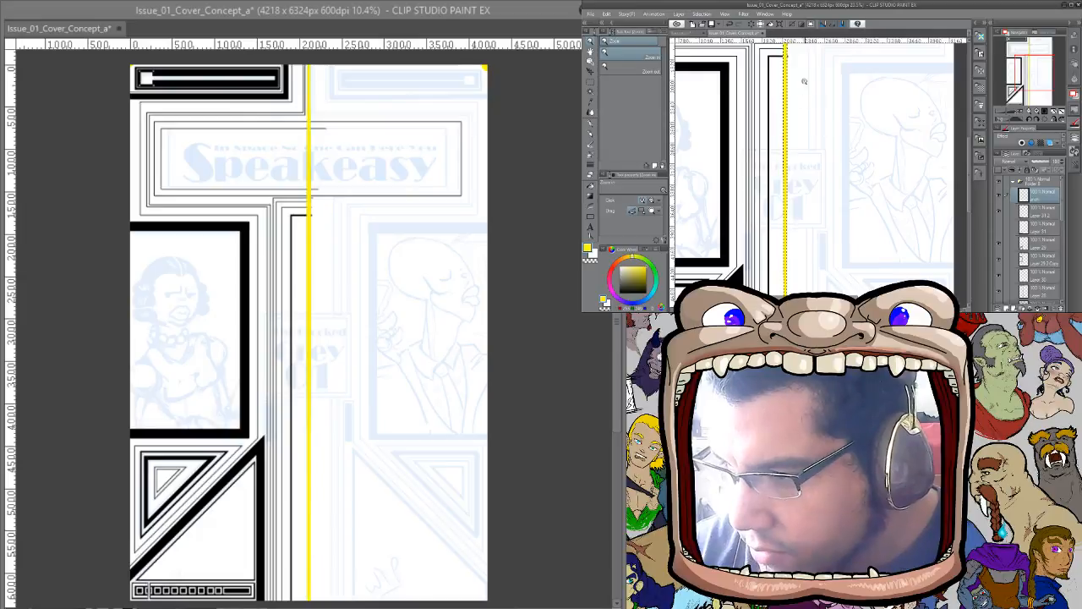
pyautogui.moveTo(820, 84); pyautogui.dragTo(862, 84)
pyautogui.moveTo(799, 76); pyautogui.dragTo(838, 194)
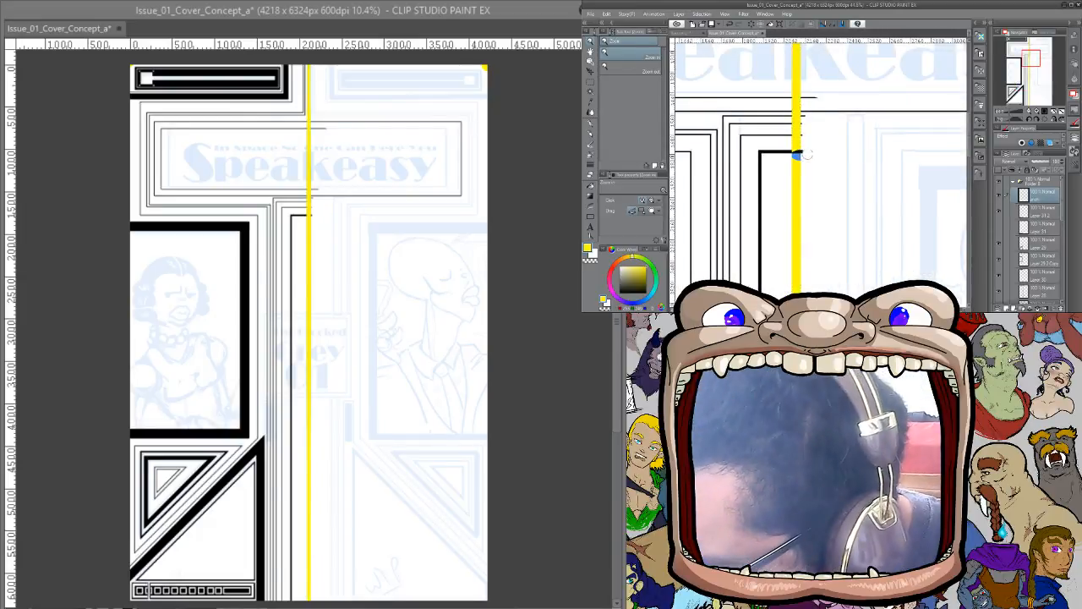
pyautogui.moveTo(797, 129)
pyautogui.mouseDown()
pyautogui.moveTo(796, 79)
pyautogui.moveTo(796, 176)
pyautogui.mouseUp()
pyautogui.moveTo(817, 213); pyautogui.dragTo(817, 181)
pyautogui.moveTo(819, 59); pyautogui.dragTo(828, 176)
pyautogui.scroll(3, 828, 176)
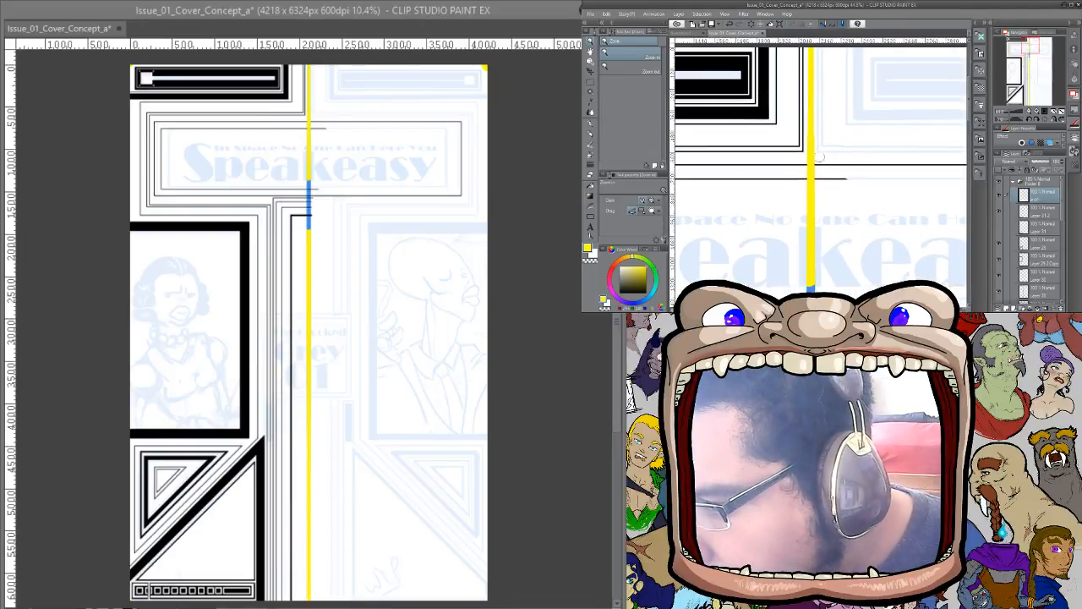
pyautogui.moveTo(810, 137); pyautogui.dragTo(810, 207)
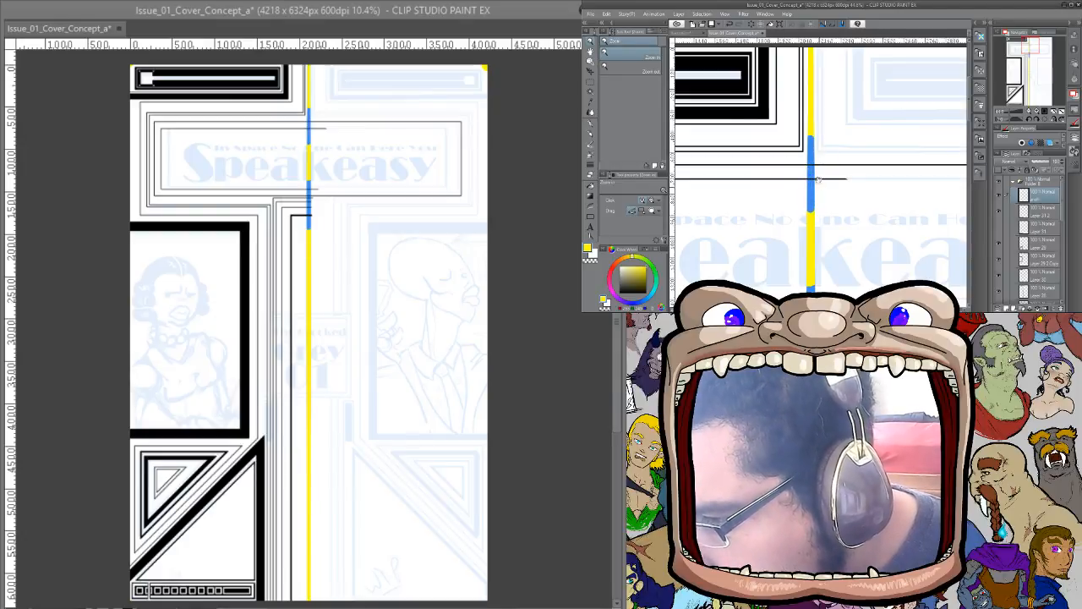
# Collapse the inked frame folder, duplicate it and hide the original
pyautogui.scroll(3, 816, 183)
pyautogui.scroll(-10, 843, 228)
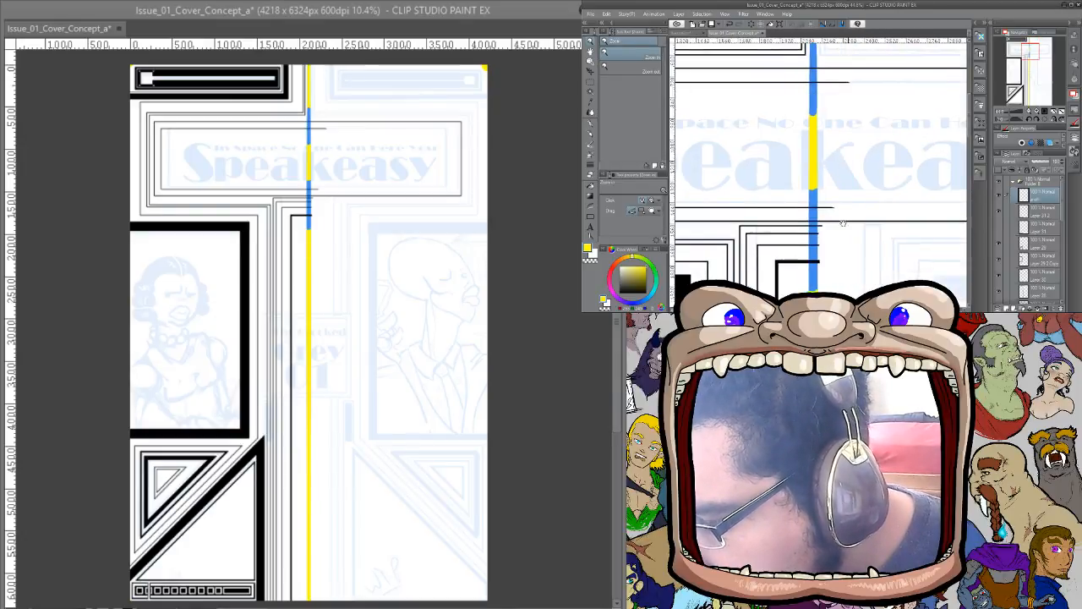
pyautogui.scroll(-5, 848, 203)
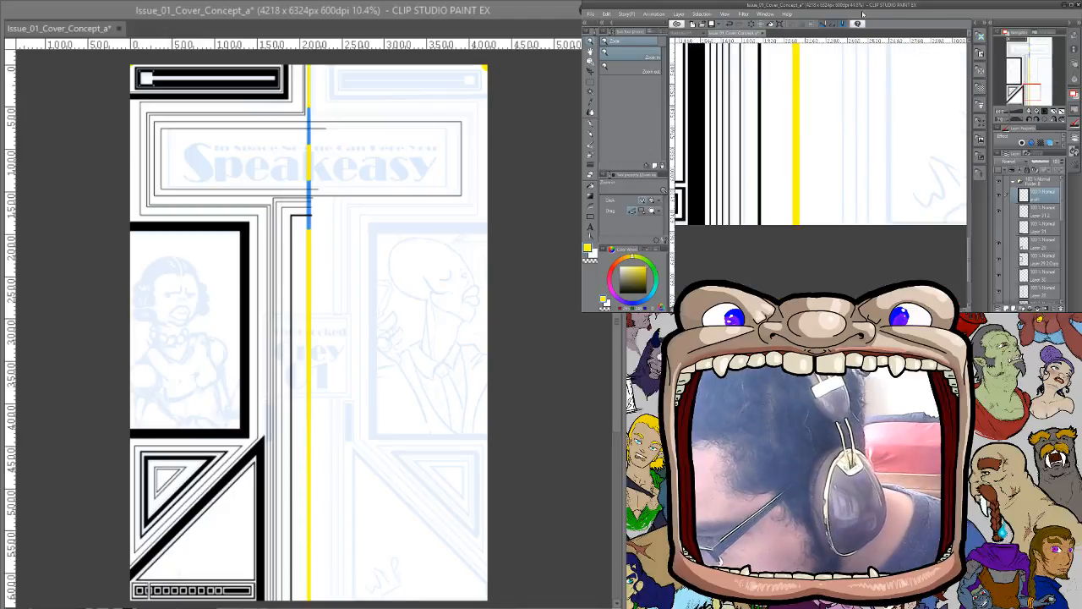
pyautogui.click(1014, 182)
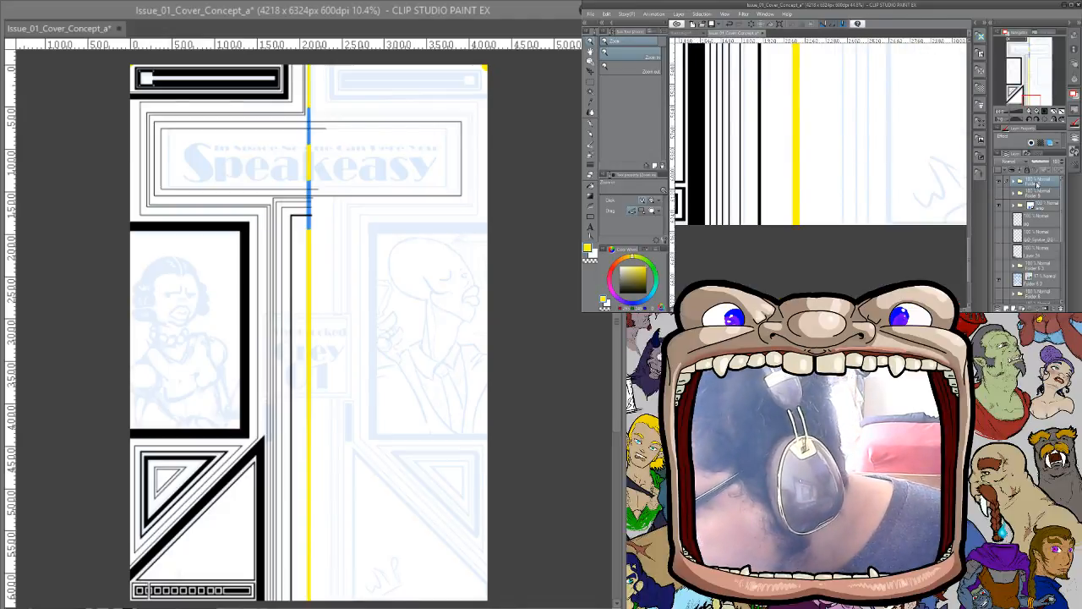
pyautogui.moveTo(1038, 180); pyautogui.dragTo(1037, 177)
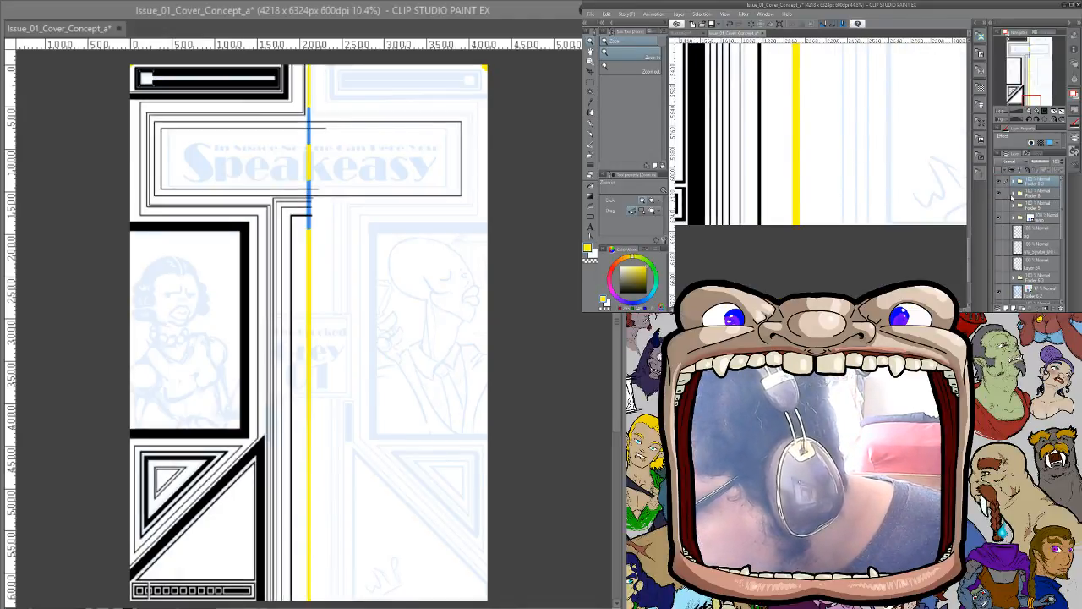
pyautogui.click(999, 193)
# Combine the duplicated frame folder into a single layer and toggle its visibility to check the merged artwork
pyautogui.rightClick(1035, 181)
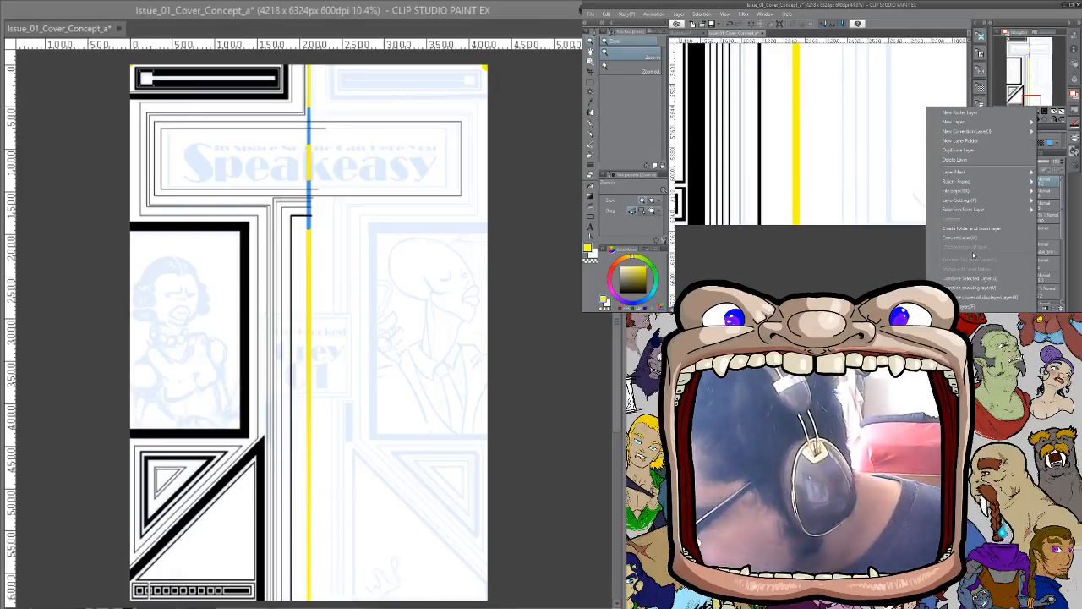
pyautogui.click(983, 279)
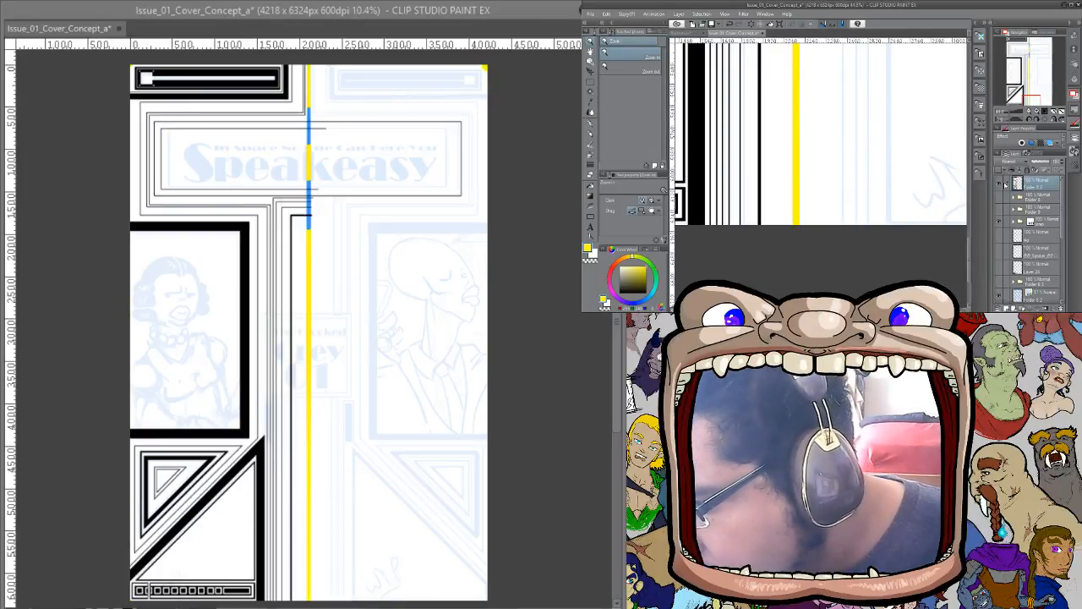
pyautogui.click(999, 185)
pyautogui.click(999, 185)
pyautogui.click(999, 186)
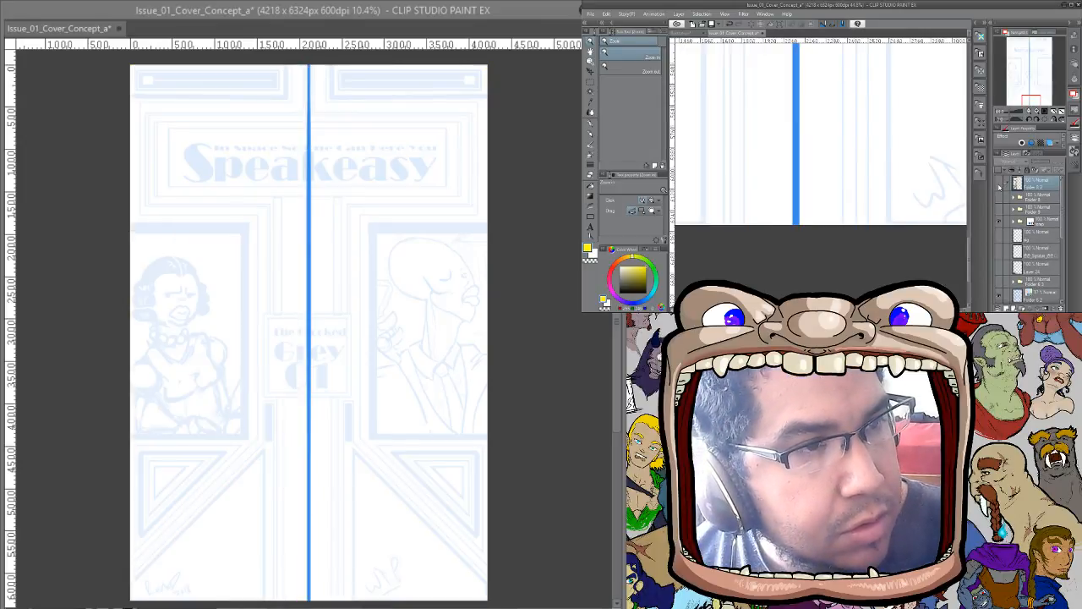
pyautogui.click(998, 187)
# Duplicate the merged frame layer and flip the copy horizontally
pyautogui.moveTo(1041, 180); pyautogui.dragTo(1038, 184)
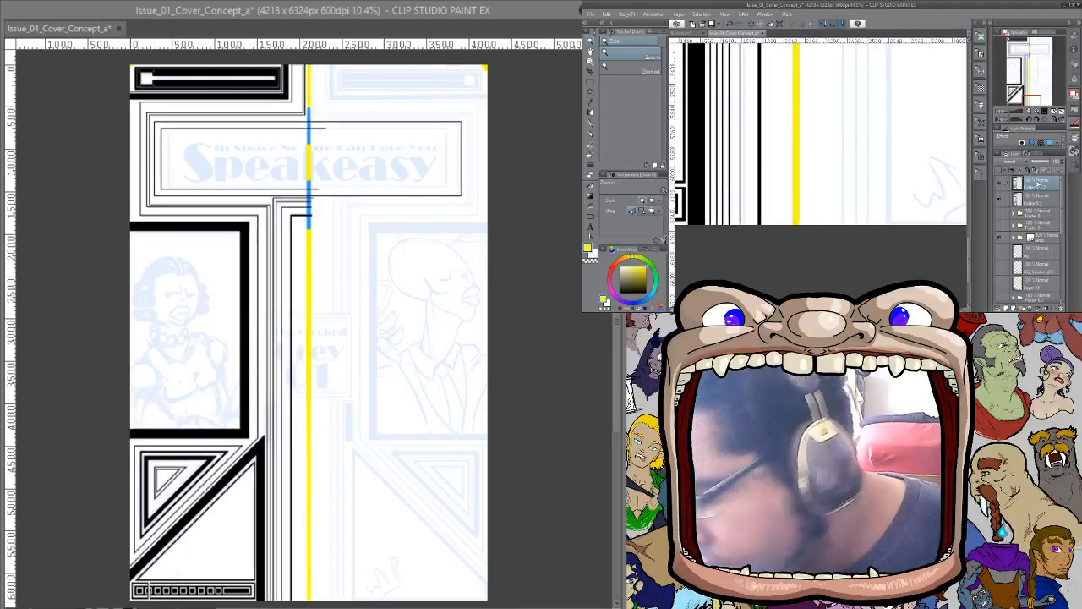
pyautogui.hotkey('ctrl', 't')
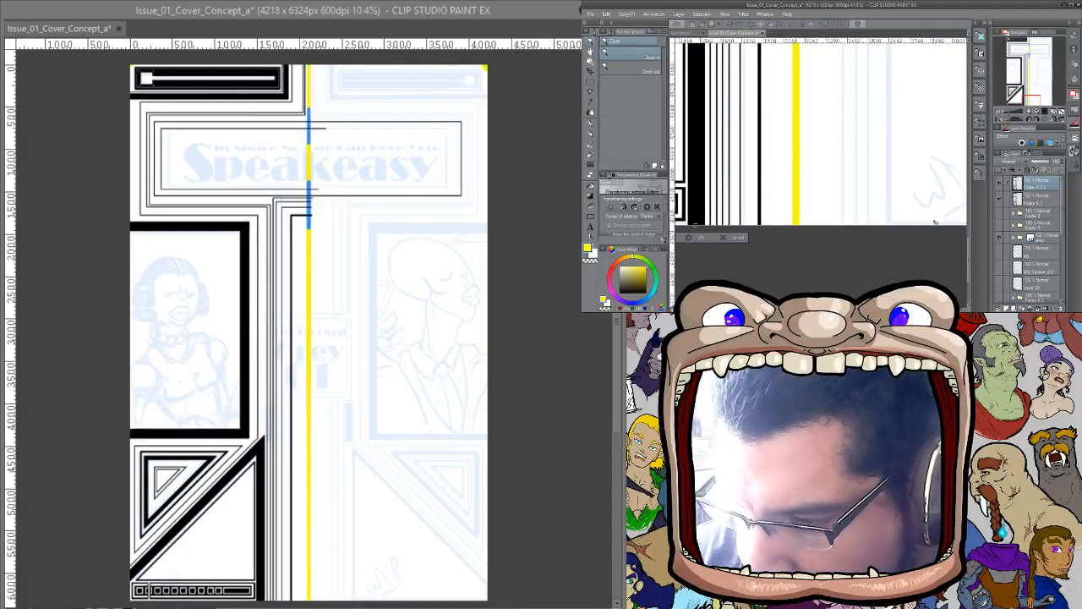
pyautogui.click(644, 208)
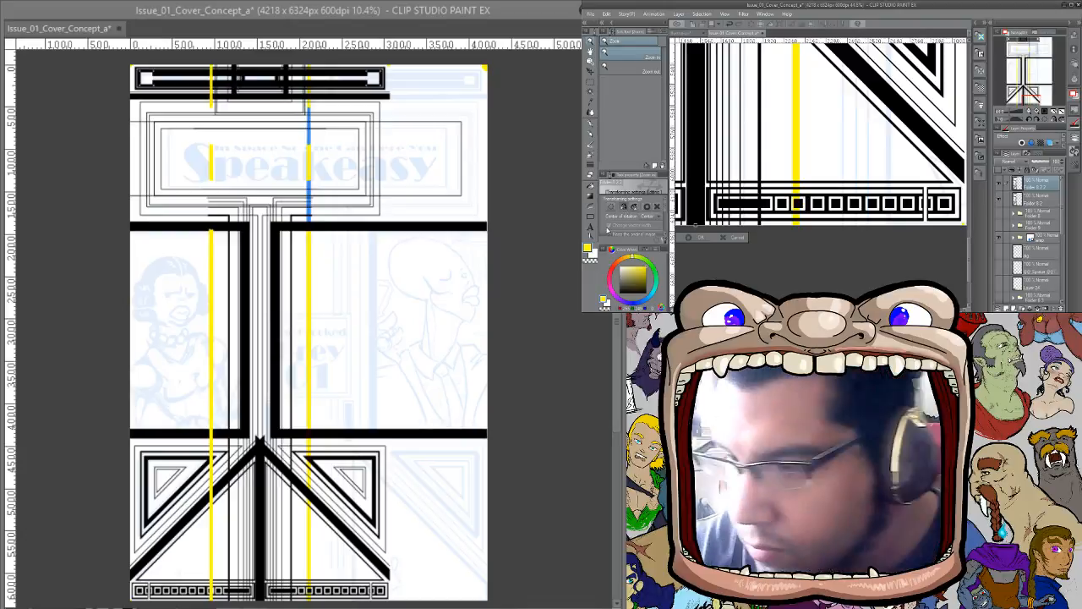
pyautogui.press('Return')
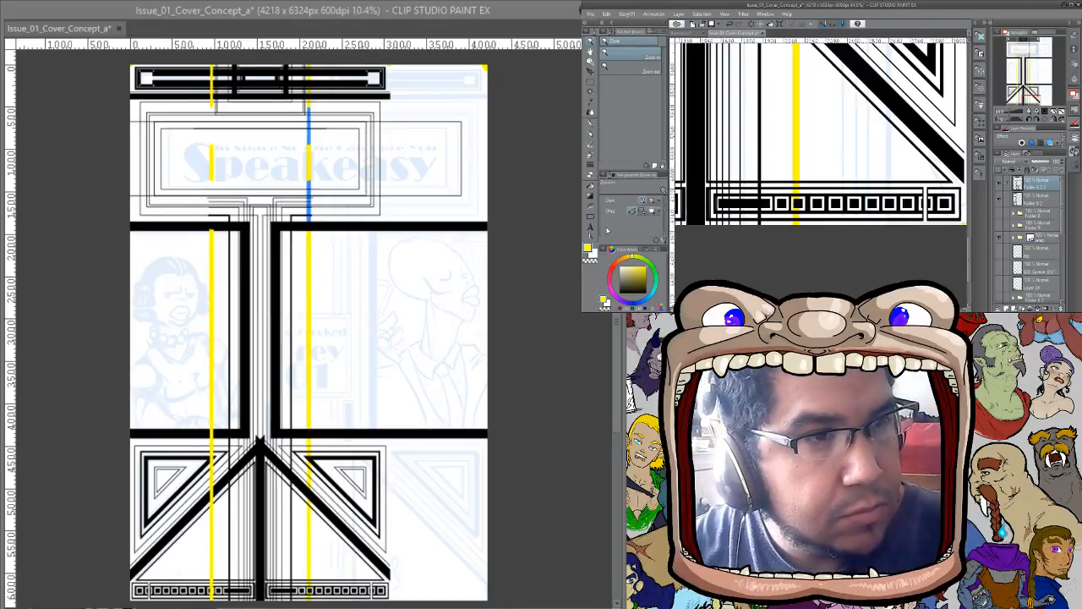
# Move the mirrored frame copy onto the right half of the page so both yellow center lines overlap
pyautogui.moveTo(842, 108); pyautogui.dragTo(809, 111)
pyautogui.moveTo(860, 46); pyautogui.dragTo(851, 146)
pyautogui.moveTo(852, 145)
pyautogui.mouseDown()
pyautogui.moveTo(865, 163)
pyautogui.moveTo(828, 145)
pyautogui.moveTo(871, 146)
pyautogui.mouseUp()
pyautogui.press('k')
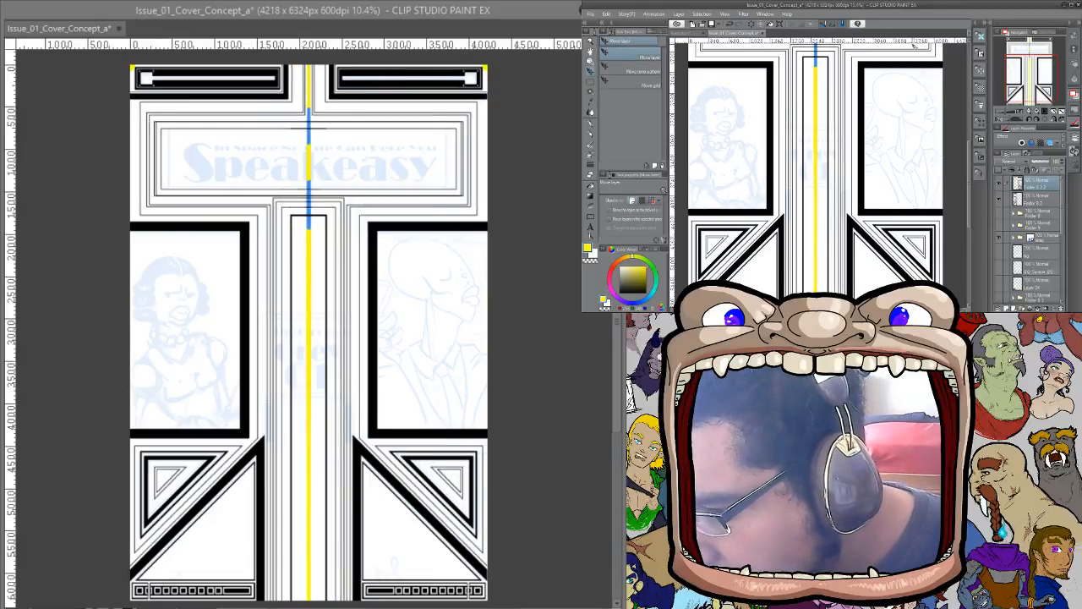
# Tint the mirrored copy with the blue layer color, lower its opacity and nudge it to line up with the left half
pyautogui.moveTo(831, 99); pyautogui.dragTo(843, 165)
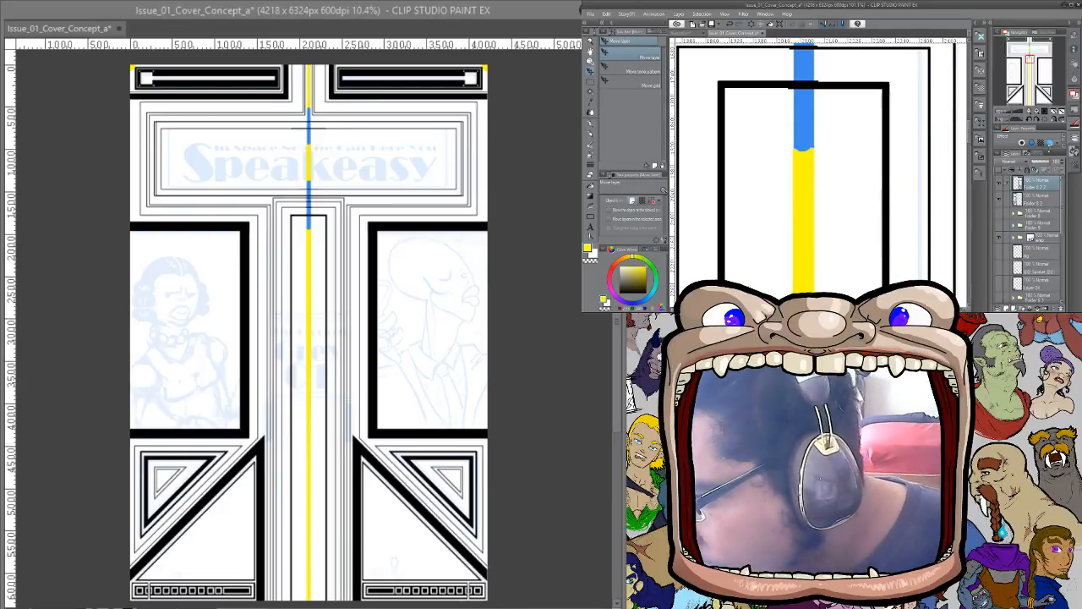
pyautogui.click(1049, 145)
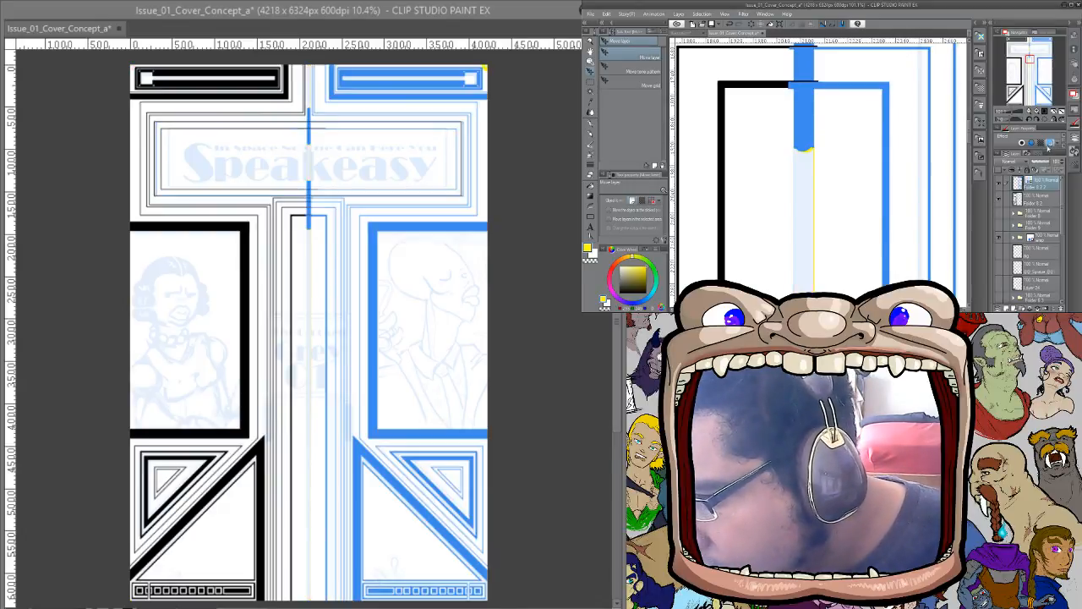
pyautogui.click(1045, 161)
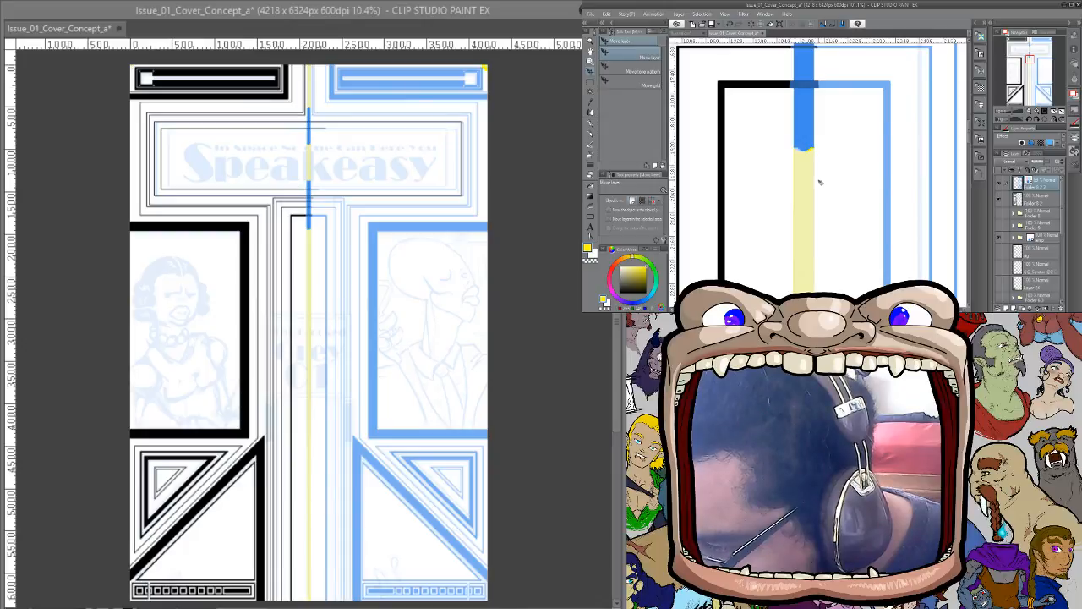
pyautogui.moveTo(819, 182); pyautogui.dragTo(823, 207)
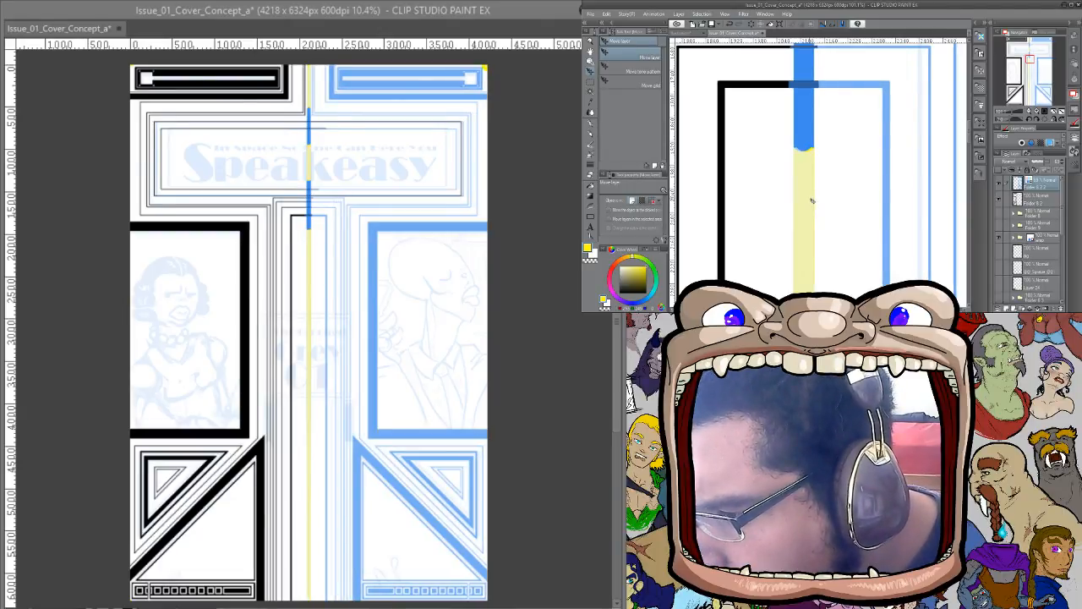
pyautogui.moveTo(812, 201); pyautogui.dragTo(814, 199)
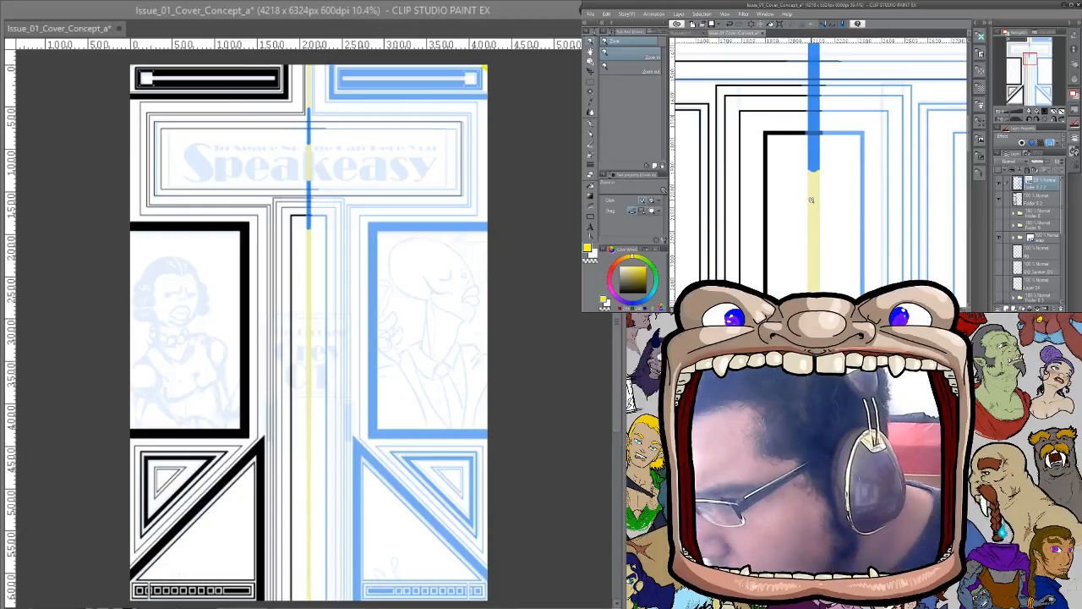
# Check the alignment down the center line and restore the mirrored copy's original colors and full opacity
pyautogui.moveTo(854, 158); pyautogui.dragTo(857, 292)
pyautogui.moveTo(844, 246)
pyautogui.mouseDown()
pyautogui.moveTo(816, 189)
pyautogui.moveTo(817, 111)
pyautogui.mouseUp()
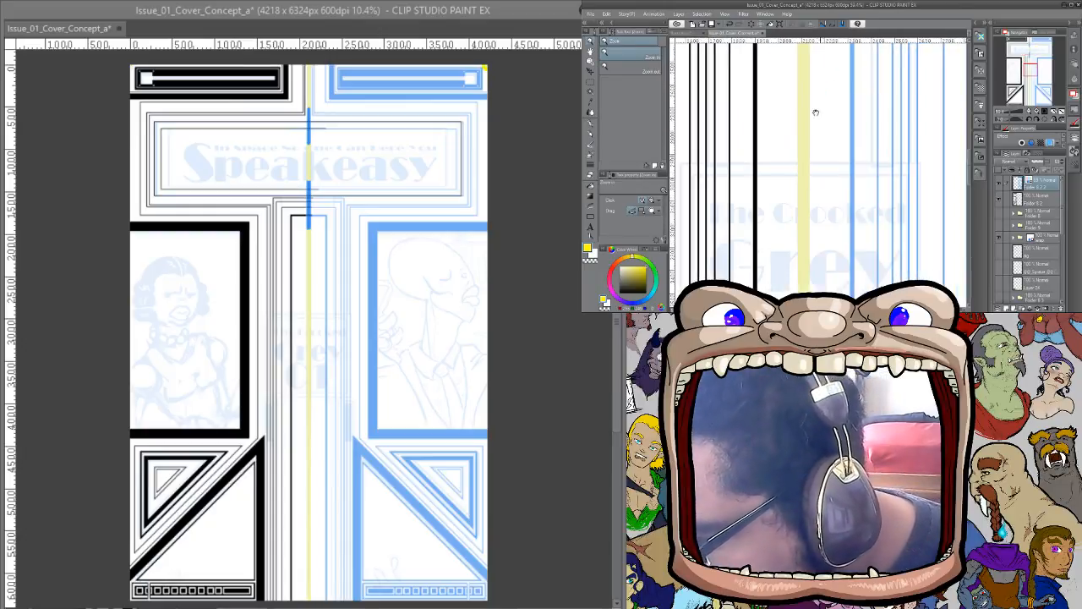
pyautogui.moveTo(827, 216); pyautogui.dragTo(809, 135)
pyautogui.moveTo(822, 287); pyautogui.dragTo(830, 189)
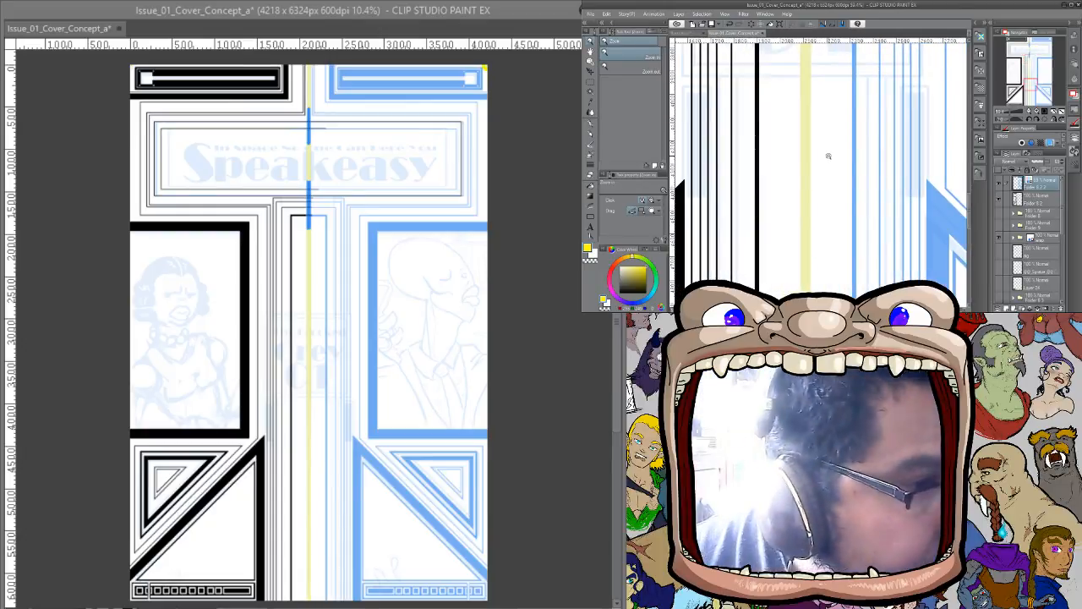
pyautogui.click(1037, 194)
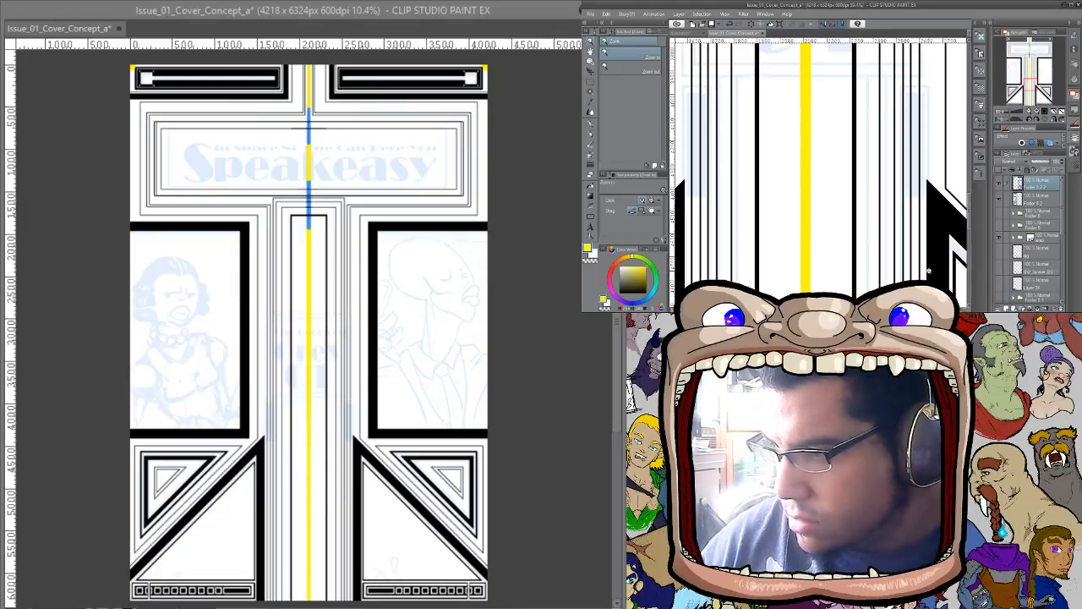
# Erase the mirrored copy's yellow marks at the page's upper-left and lower-right corners
pyautogui.click(1045, 51)
pyautogui.click(1049, 38)
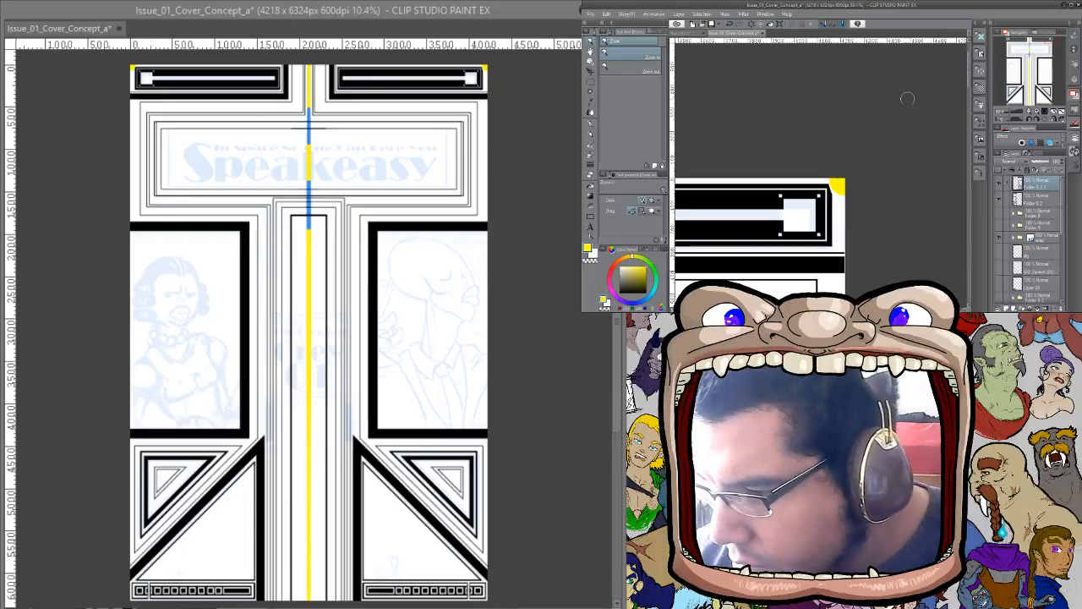
pyautogui.click(1014, 45)
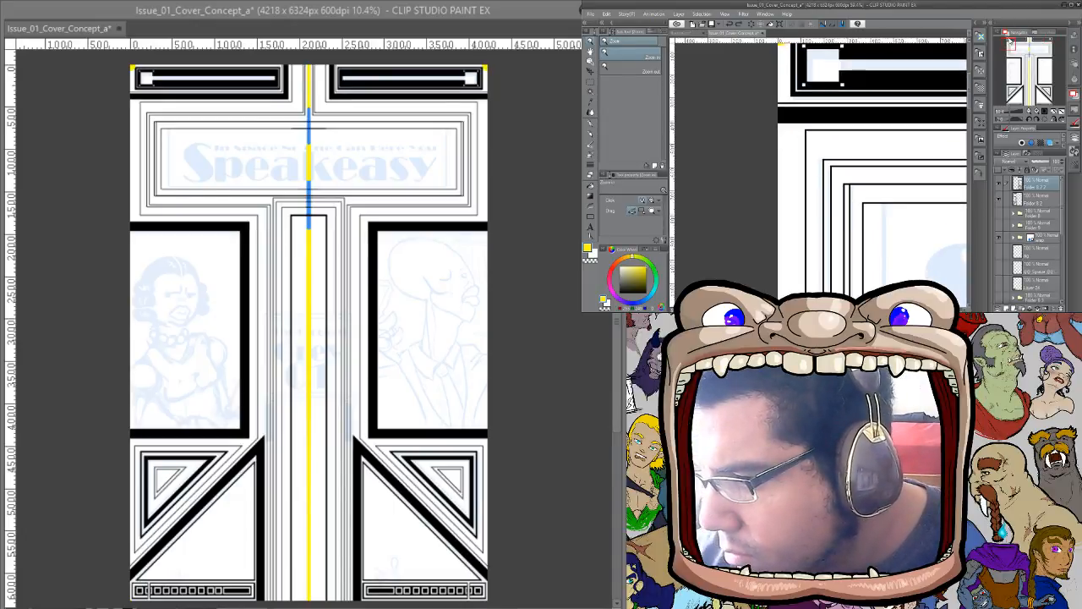
pyautogui.click(1008, 39)
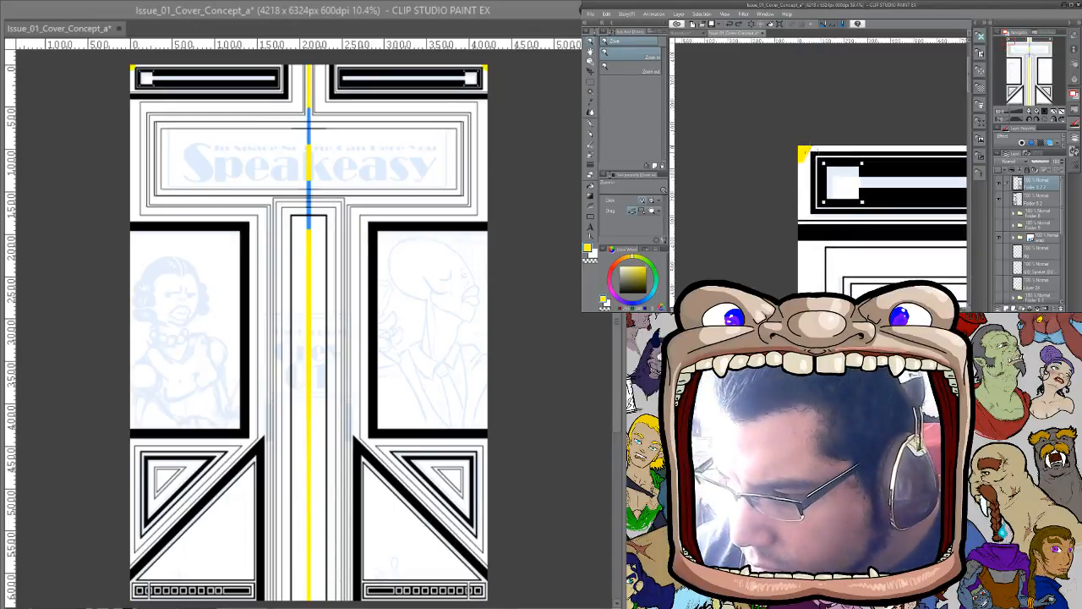
pyautogui.moveTo(1015, 88)
pyautogui.mouseDown()
pyautogui.moveTo(1005, 104)
pyautogui.moveTo(1050, 101)
pyautogui.mouseUp()
pyautogui.moveTo(837, 199); pyautogui.dragTo(839, 211)
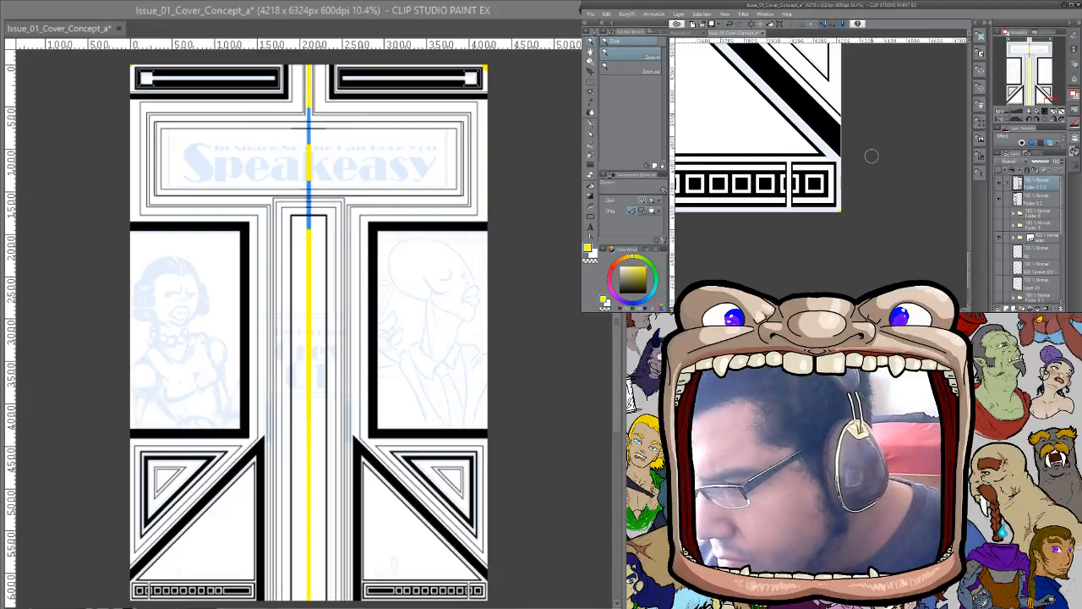
# Hide the merged left-half frame layer so only the mirrored right half shows over the sketch
pyautogui.press('k')
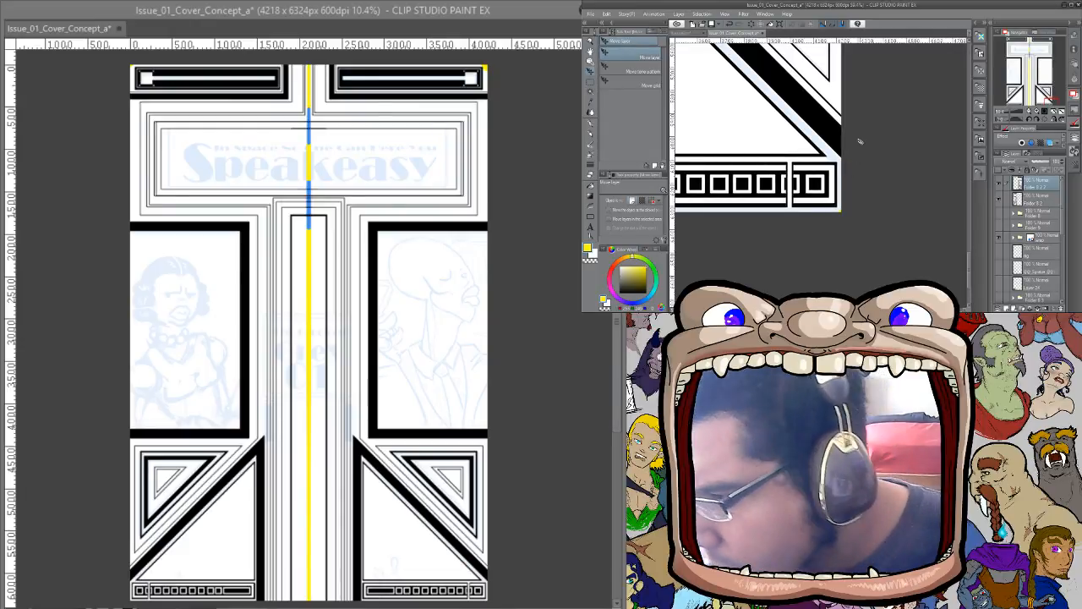
pyautogui.moveTo(1031, 50); pyautogui.dragTo(1030, 51)
pyautogui.moveTo(893, 170); pyautogui.dragTo(886, 245)
pyautogui.scroll(2, 883, 178)
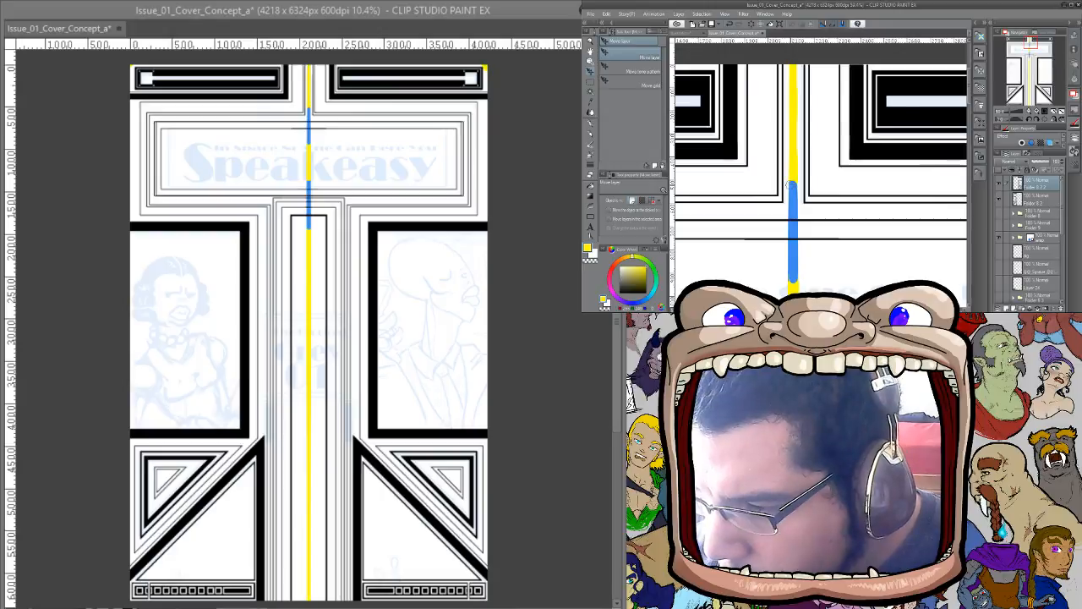
pyautogui.click(998, 200)
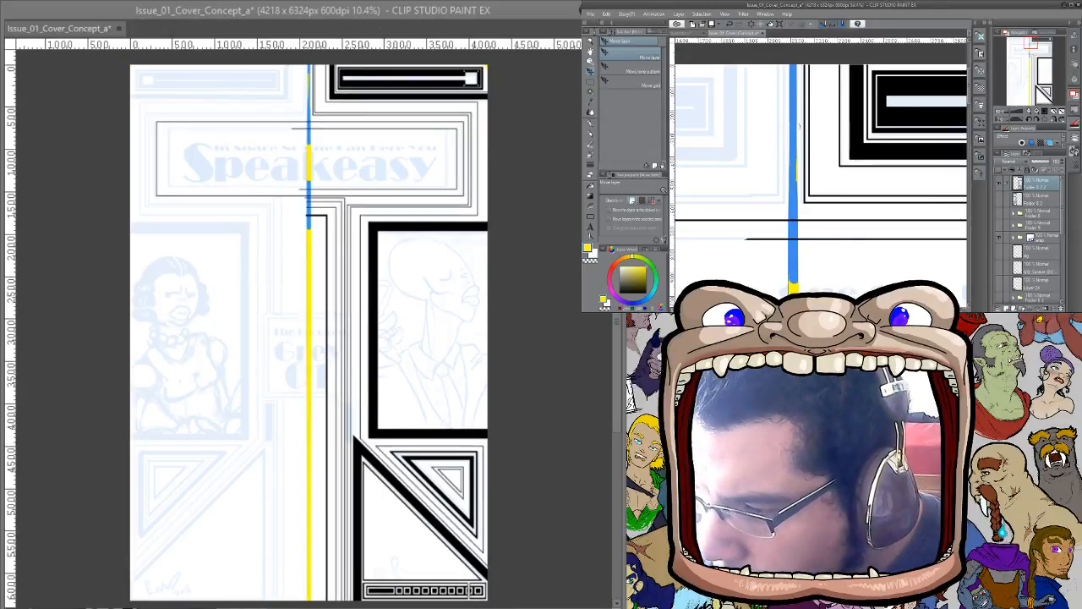
# Erase the yellow center line from the mirrored right half along the full height of the page
pyautogui.moveTo(796, 218); pyautogui.dragTo(812, 83)
pyautogui.moveTo(812, 147)
pyautogui.mouseDown()
pyautogui.moveTo(808, 243)
pyautogui.moveTo(800, 25)
pyautogui.mouseUp()
pyautogui.moveTo(797, 172)
pyautogui.mouseDown()
pyautogui.moveTo(776, 185)
pyautogui.moveTo(787, 272)
pyautogui.mouseUp()
pyautogui.scroll(-5, 770, 242)
pyautogui.moveTo(786, 152); pyautogui.dragTo(786, 292)
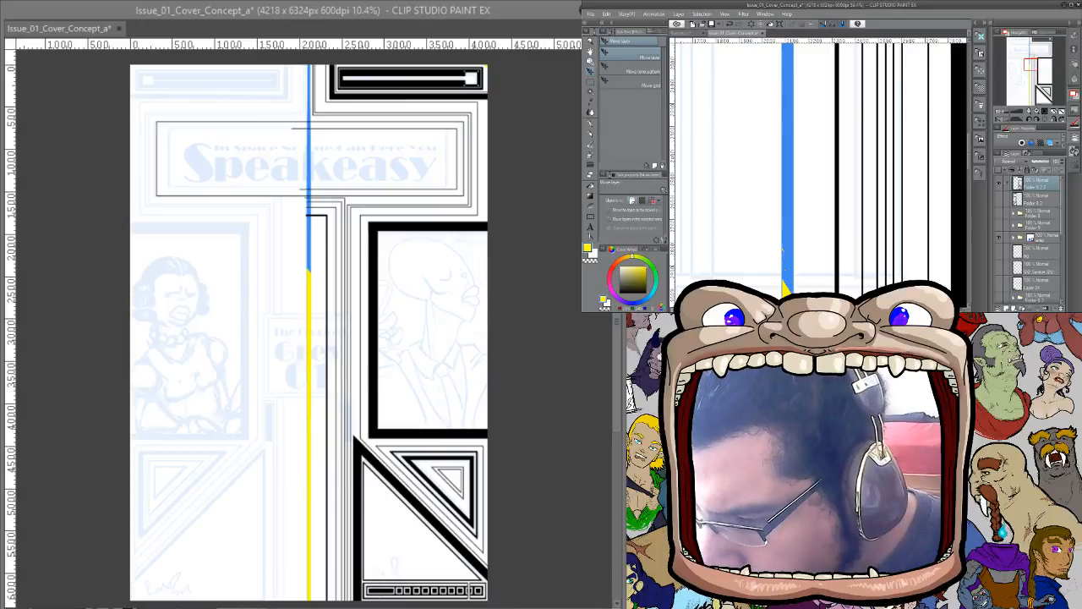
pyautogui.scroll(-5, 783, 292)
pyautogui.moveTo(793, 89); pyautogui.dragTo(787, 191)
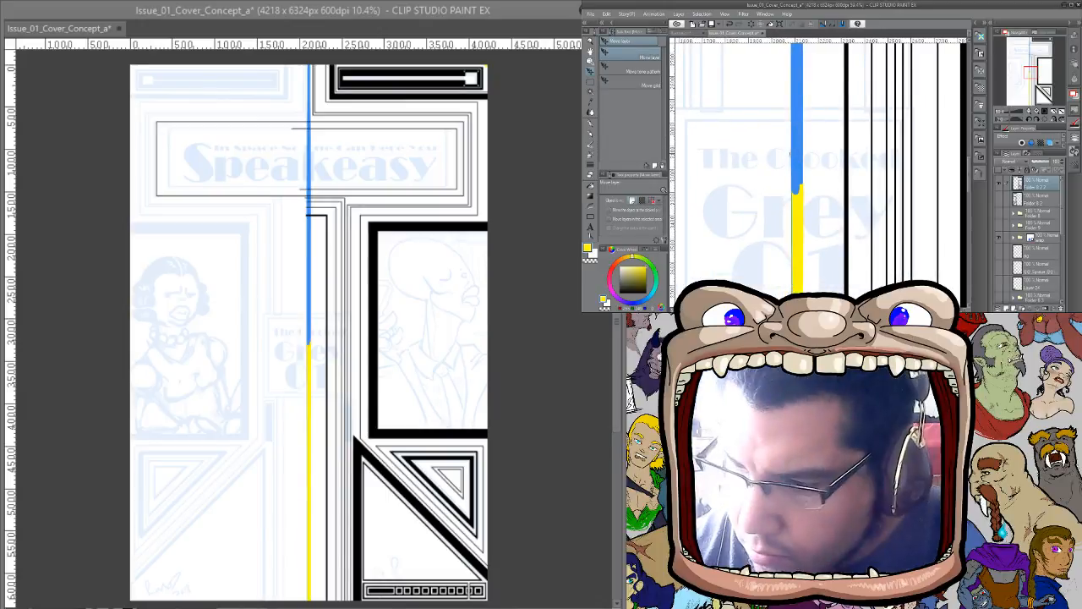
pyautogui.moveTo(804, 118); pyautogui.dragTo(798, 273)
pyautogui.scroll(-3, 797, 274)
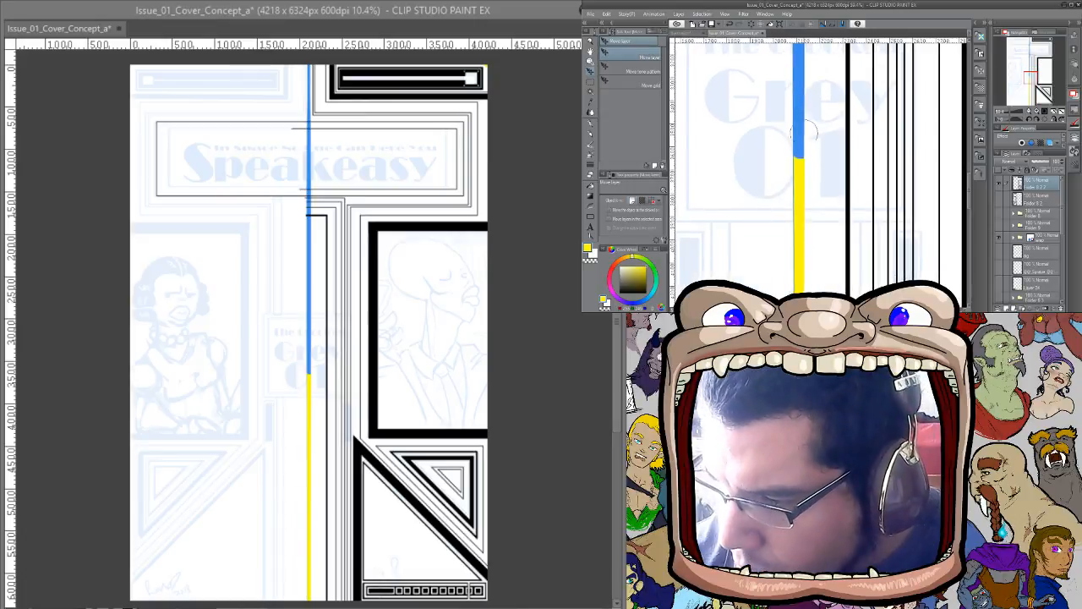
pyautogui.moveTo(803, 131); pyautogui.dragTo(800, 283)
pyautogui.scroll(-2, 808, 135)
pyautogui.moveTo(807, 118); pyautogui.dragTo(805, 287)
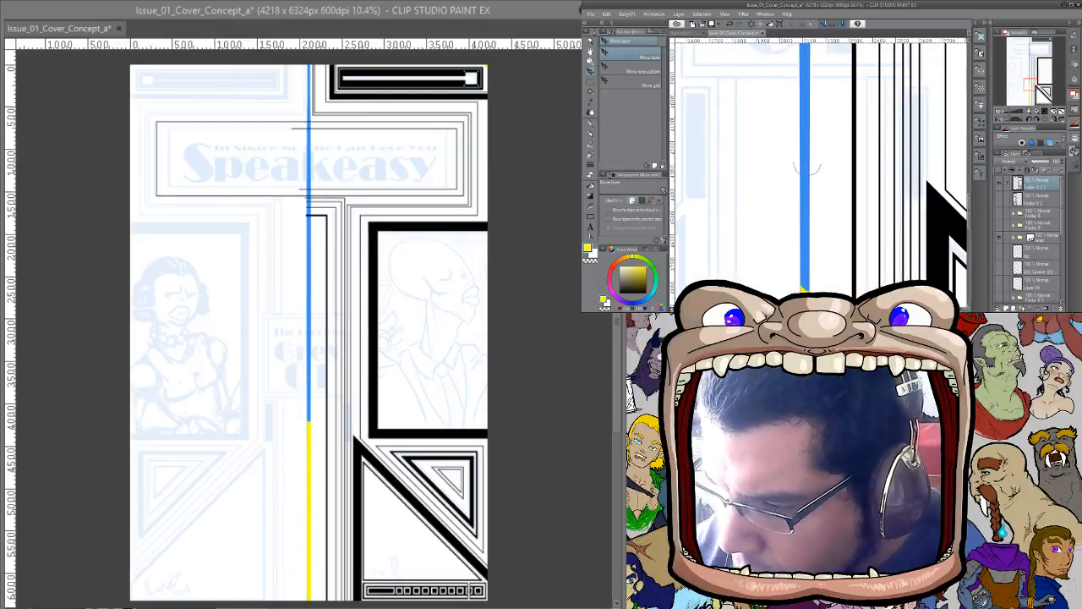
pyautogui.moveTo(824, 203); pyautogui.dragTo(833, 47)
pyautogui.moveTo(811, 128); pyautogui.dragTo(810, 284)
pyautogui.moveTo(826, 215); pyautogui.dragTo(831, 44)
pyautogui.moveTo(816, 120)
pyautogui.mouseDown()
pyautogui.moveTo(823, 253)
pyautogui.moveTo(813, 132)
pyautogui.mouseUp()
pyautogui.moveTo(831, 223)
pyautogui.mouseDown()
pyautogui.moveTo(826, 270)
pyautogui.moveTo(829, 101)
pyautogui.mouseUp()
pyautogui.moveTo(815, 143); pyautogui.dragTo(810, 207)
# Hide the mirrored right half, then show and select the merged left-half frame layer
pyautogui.click(999, 184)
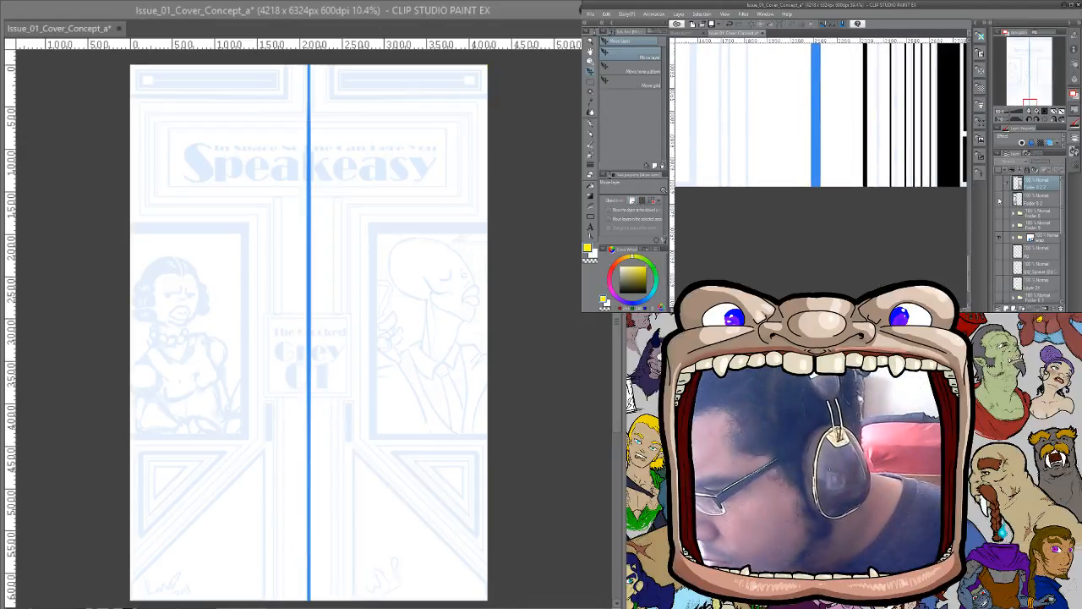
pyautogui.click(999, 199)
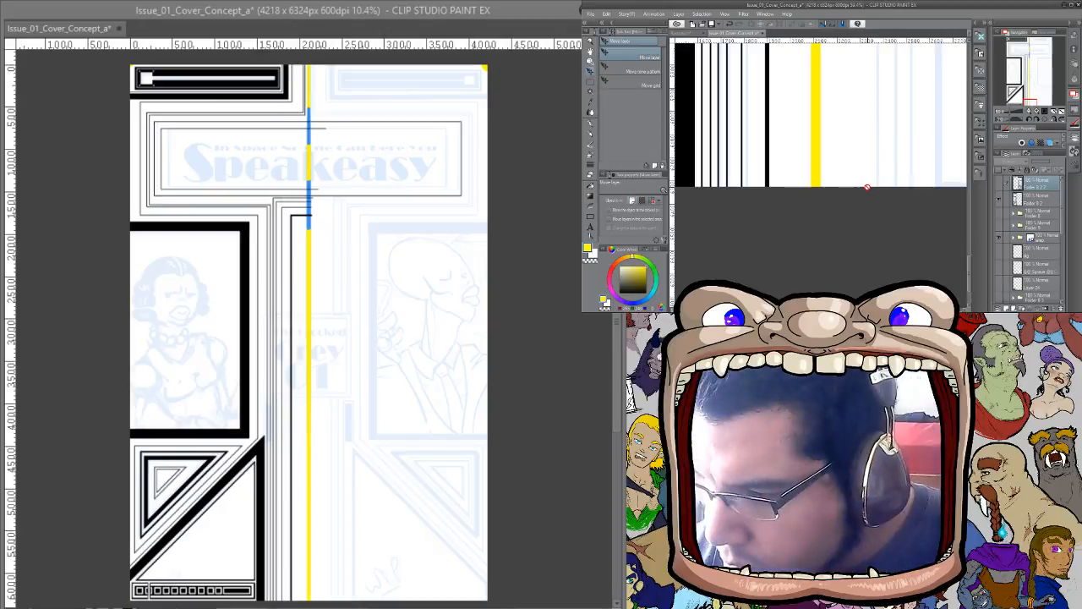
pyautogui.click(1035, 199)
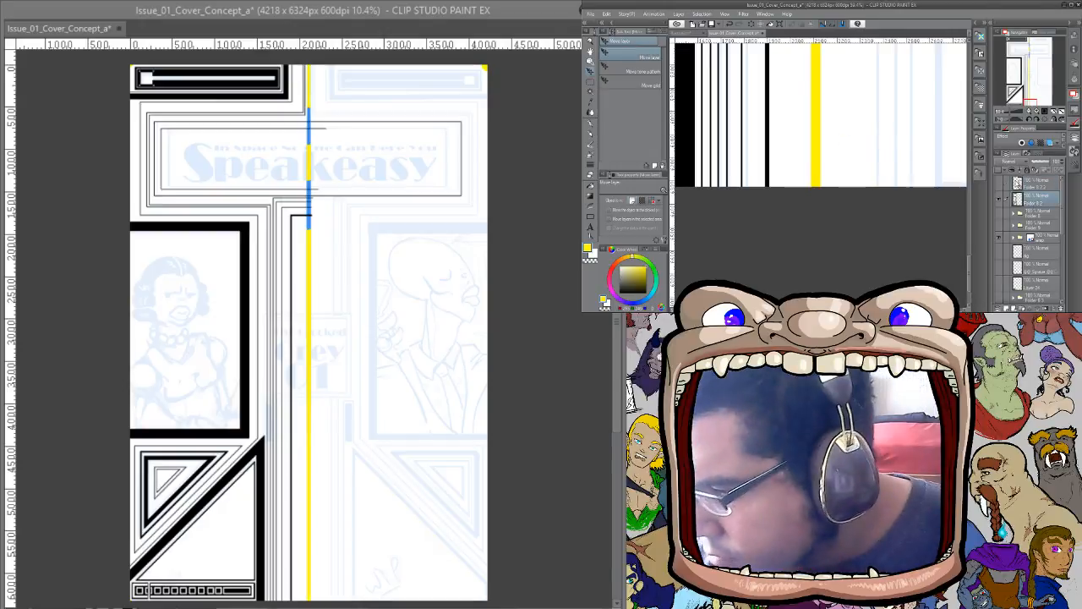
# Erase the yellow center line from the left-half frame layer, from the page's lower edge up to its upper edge
pyautogui.click(817, 179)
pyautogui.moveTo(823, 144); pyautogui.dragTo(853, 276)
pyautogui.moveTo(838, 95)
pyautogui.mouseDown()
pyautogui.moveTo(867, 223)
pyautogui.moveTo(850, 176)
pyautogui.mouseUp()
pyautogui.click(841, 129)
pyautogui.moveTo(849, 51); pyautogui.dragTo(846, 260)
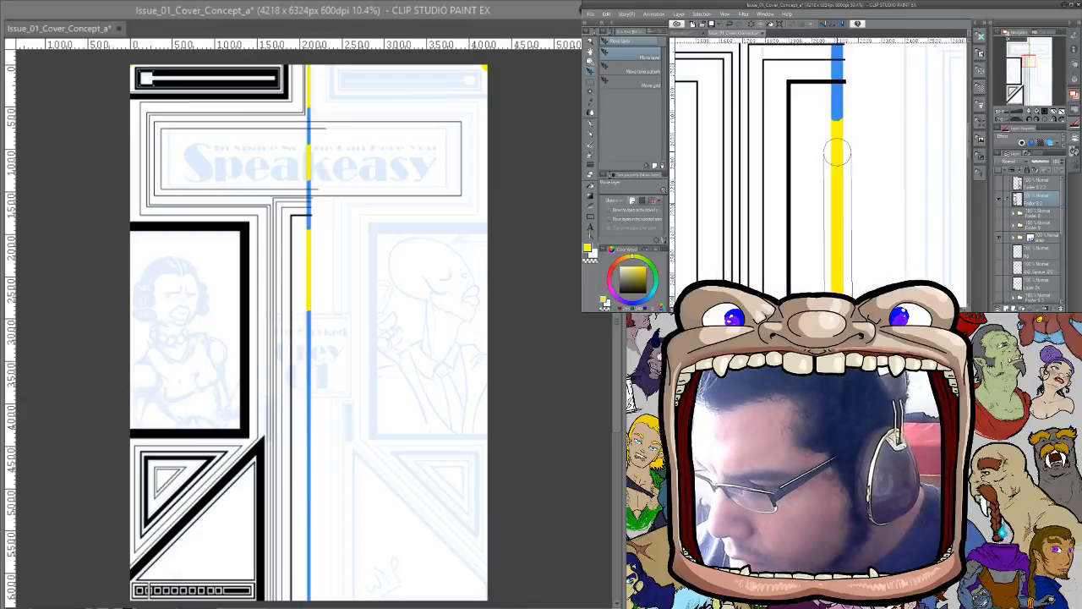
pyautogui.click(837, 115)
pyautogui.moveTo(854, 52); pyautogui.dragTo(857, 177)
pyautogui.moveTo(864, 141); pyautogui.dragTo(869, 228)
pyautogui.moveTo(846, 193); pyautogui.dragTo(848, 100)
pyautogui.scroll(4, 858, 121)
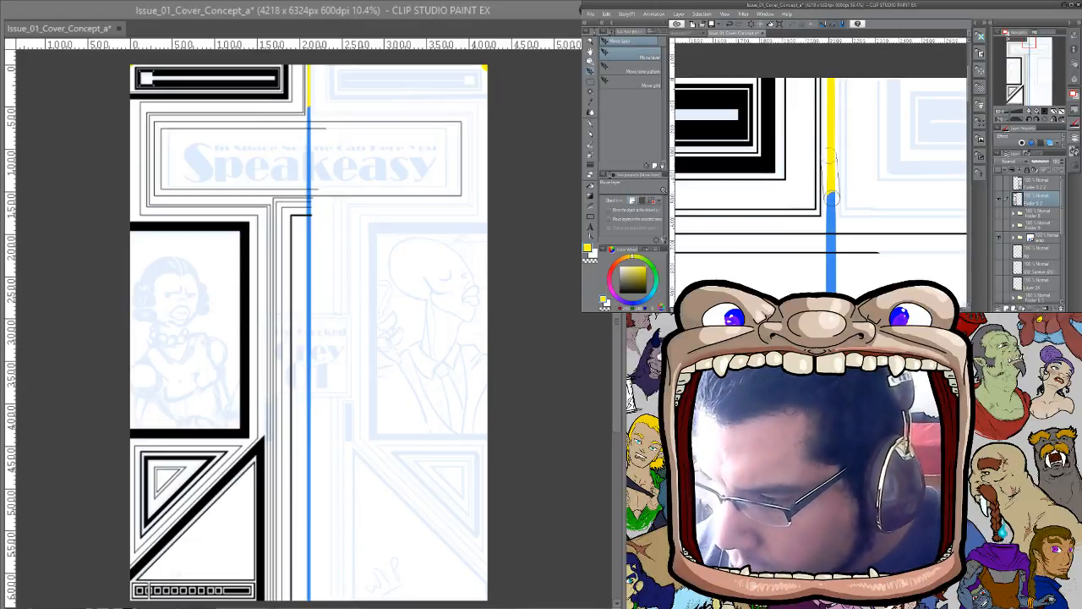
pyautogui.moveTo(833, 196); pyautogui.dragTo(832, 64)
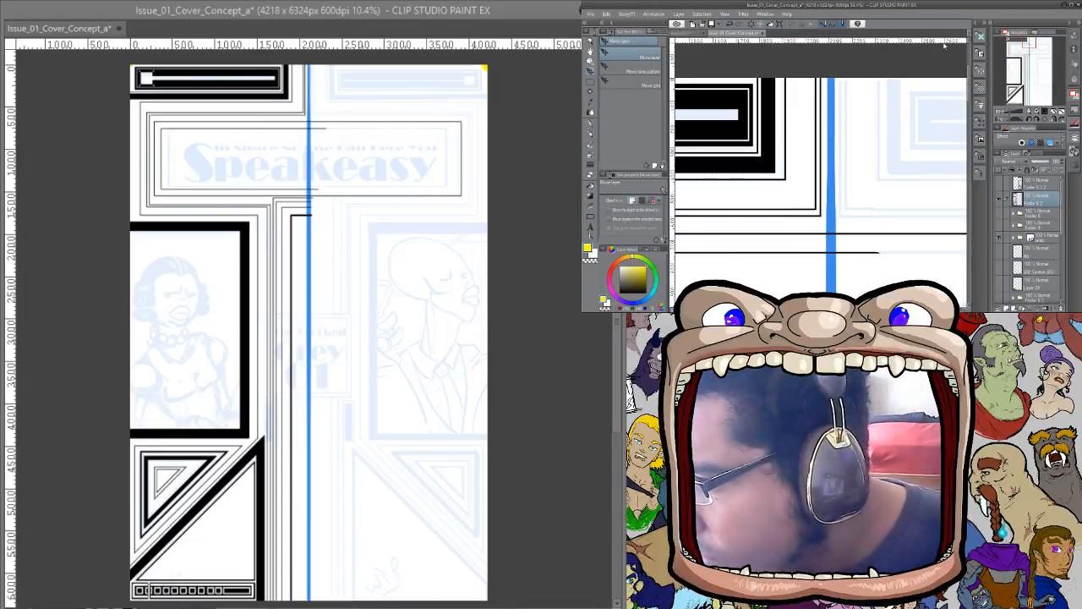
# Erase the left-half layer's yellow alignment marks at the lower-left, lower-right and upper-right corners of the page
pyautogui.moveTo(866, 155); pyautogui.dragTo(886, 167)
pyautogui.moveTo(748, 157); pyautogui.dragTo(959, 196)
pyautogui.moveTo(706, 181); pyautogui.dragTo(819, 198)
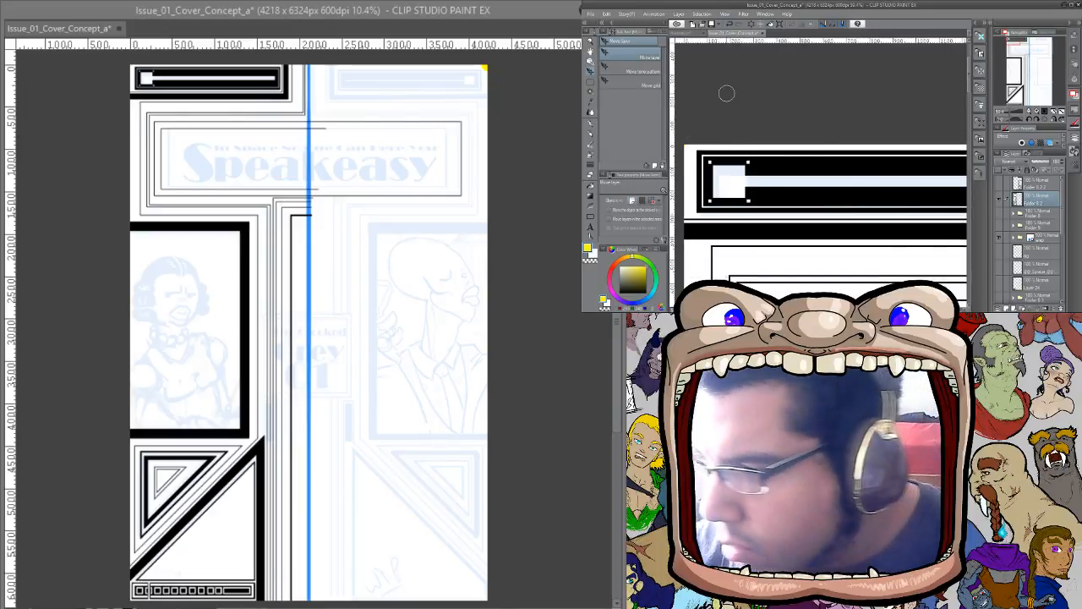
pyautogui.click(1012, 103)
pyautogui.moveTo(1011, 102); pyautogui.dragTo(978, 106)
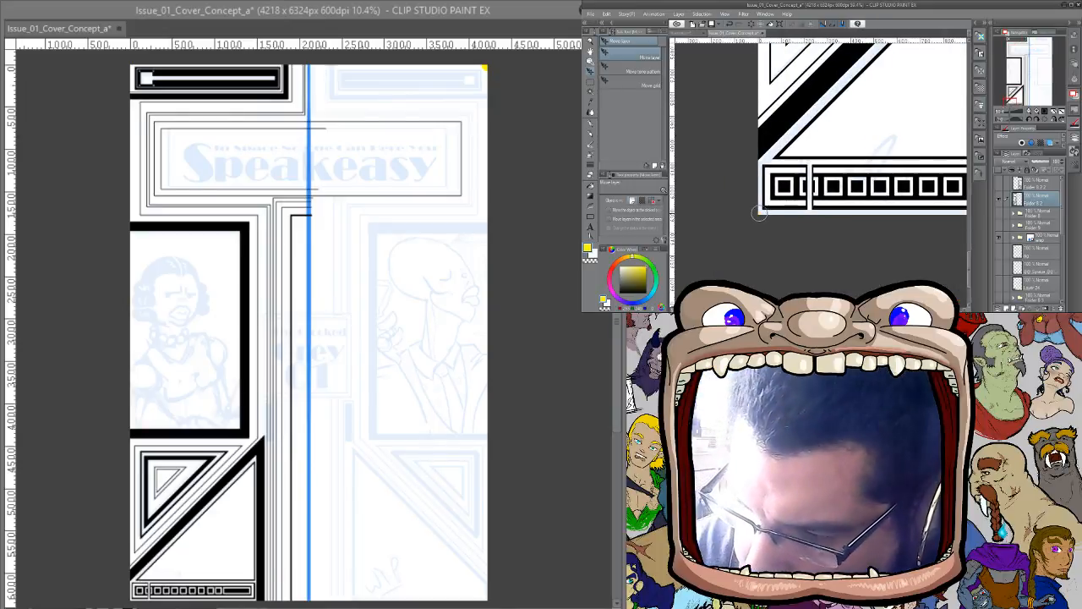
pyautogui.moveTo(1043, 103); pyautogui.dragTo(1049, 101)
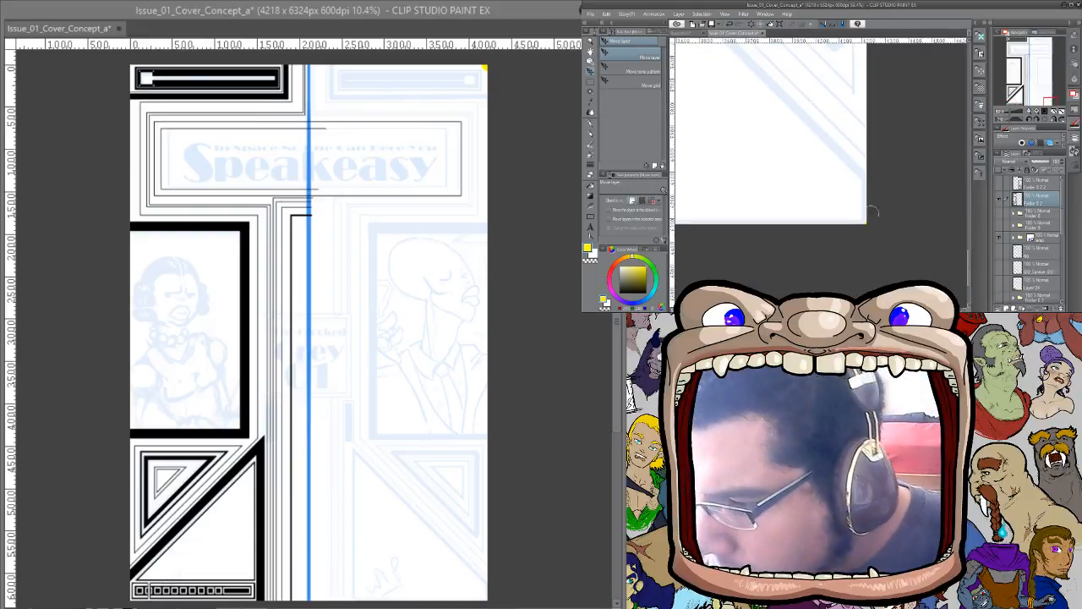
pyautogui.moveTo(1050, 38); pyautogui.dragTo(1048, 37)
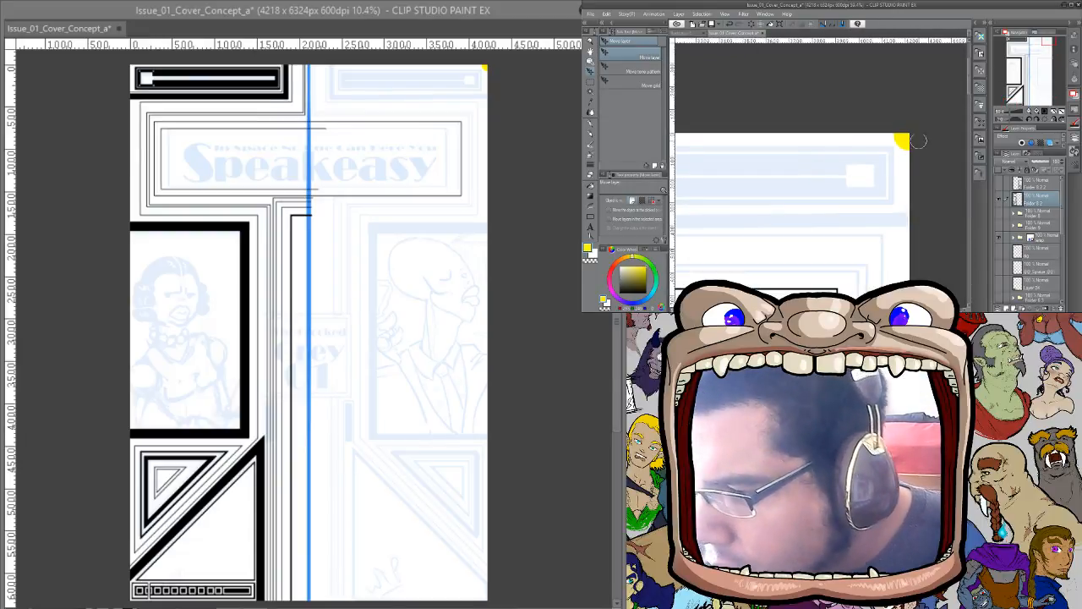
pyautogui.moveTo(910, 137); pyautogui.dragTo(901, 140)
# Show the mirrored half again, erase its remaining yellow at the page's upper-right corner and check the upper-left corner
pyautogui.click(999, 186)
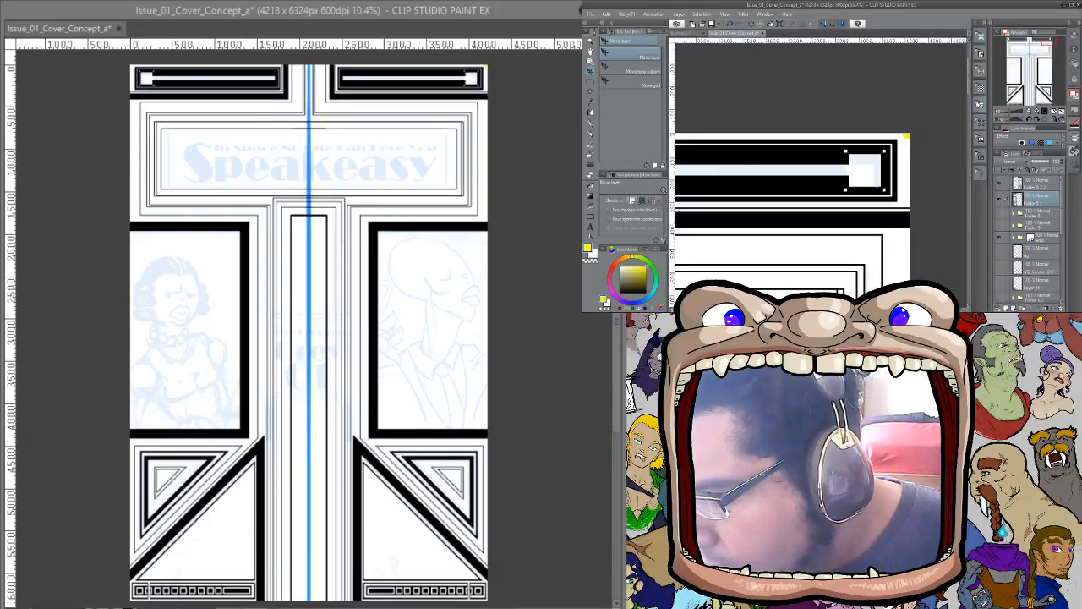
pyautogui.click(1012, 187)
pyautogui.moveTo(914, 137); pyautogui.dragTo(903, 137)
pyautogui.moveTo(1056, 96); pyautogui.dragTo(1001, 50)
pyautogui.moveTo(894, 120); pyautogui.dragTo(911, 257)
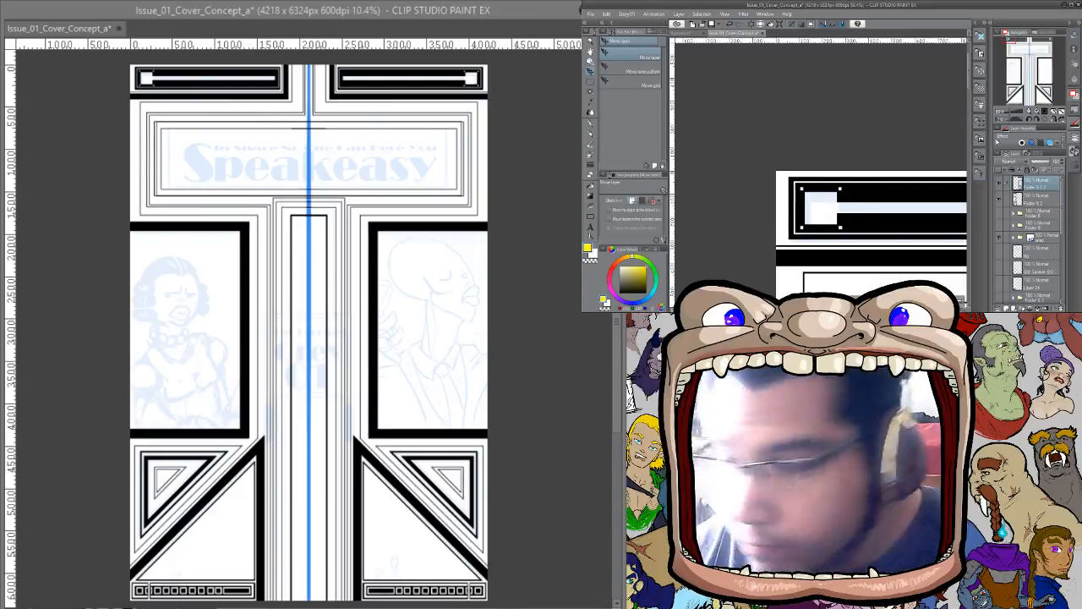
pyautogui.click(1038, 117)
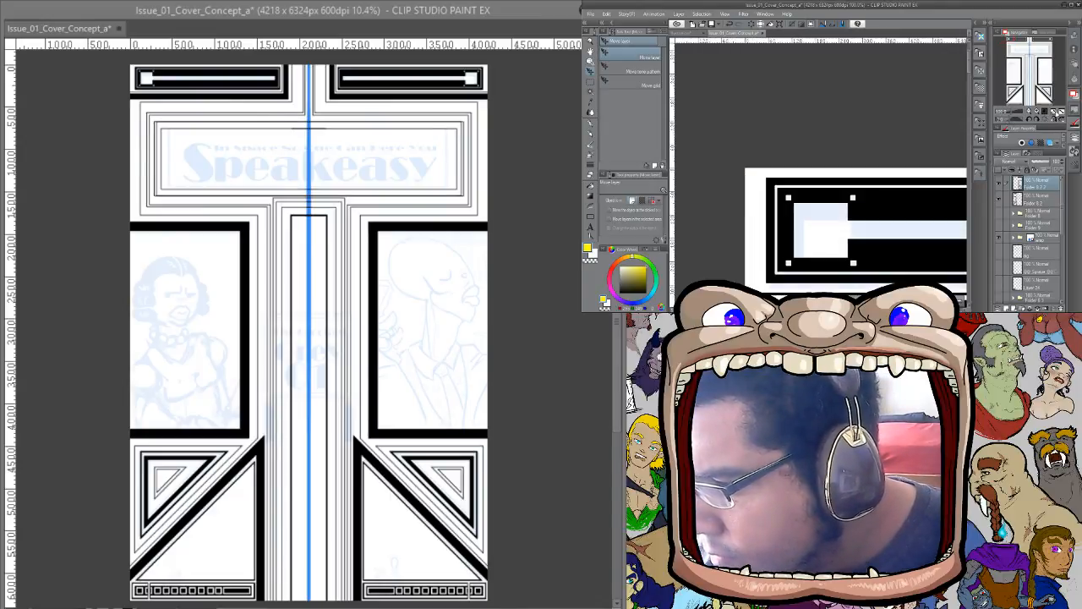
pyautogui.click(1057, 113)
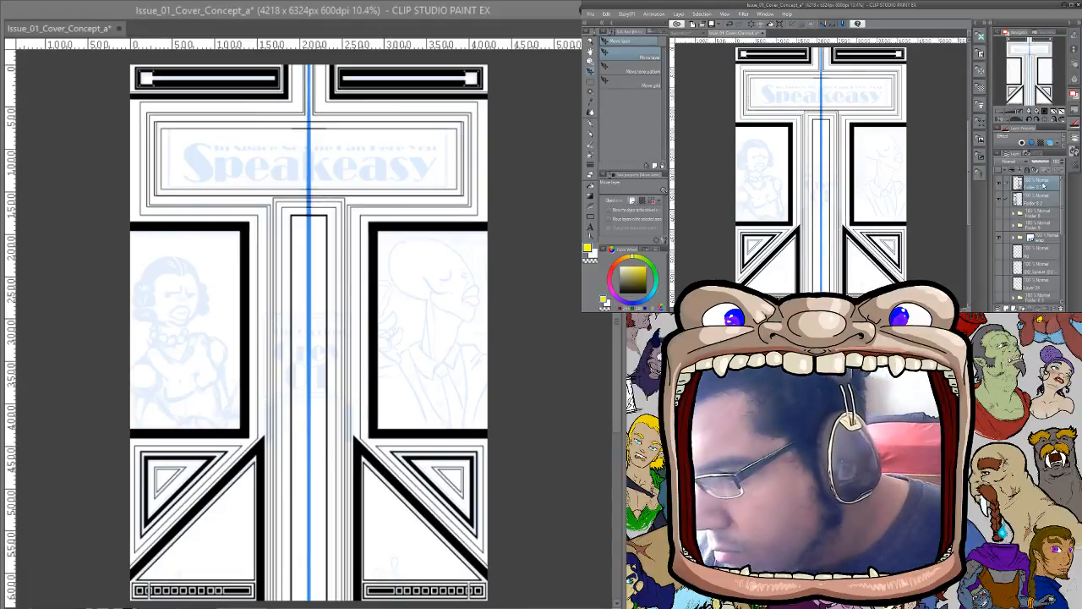
# Combine the two frame halves into one layer and hide the blue center guide and the sketch
pyautogui.rightClick(1040, 187)
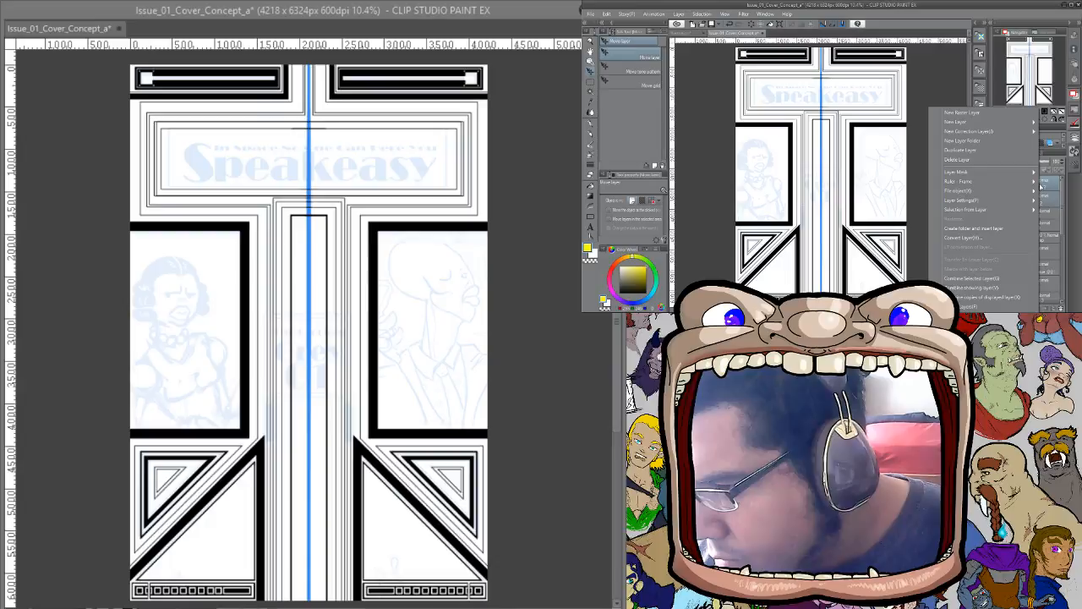
pyautogui.click(991, 278)
pyautogui.click(998, 228)
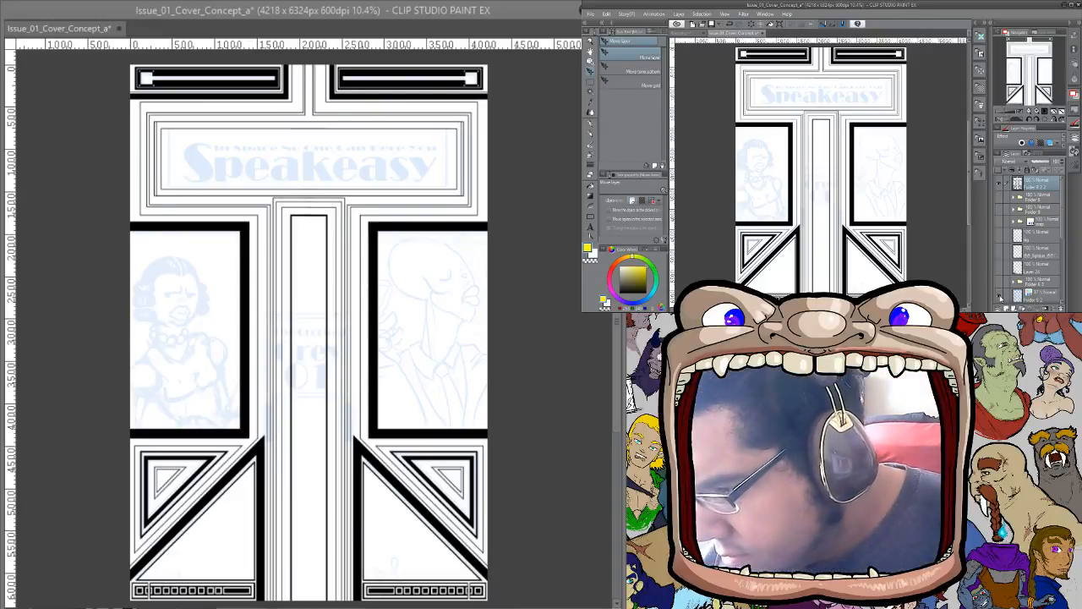
pyautogui.click(999, 295)
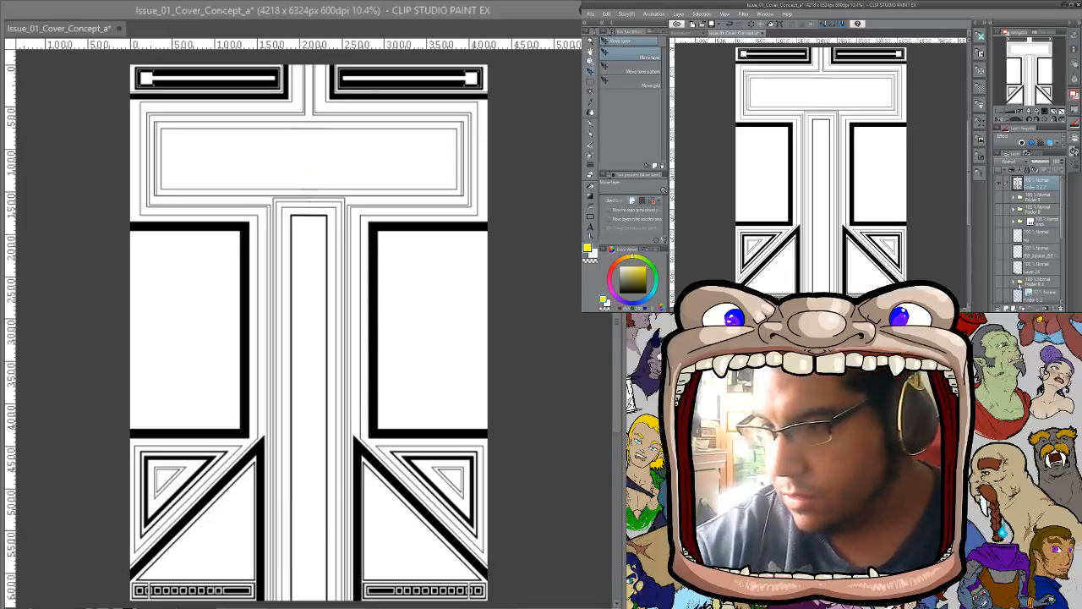
# Rename the combined frame layer as ArtD_01
pyautogui.doubleClick(1035, 186)
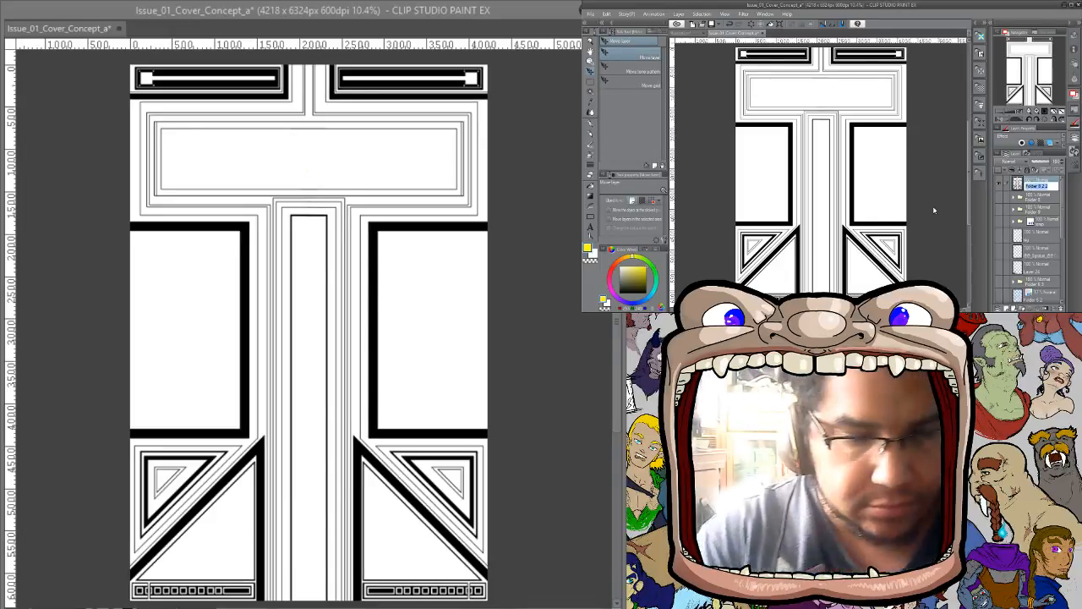
pyautogui.write('A')
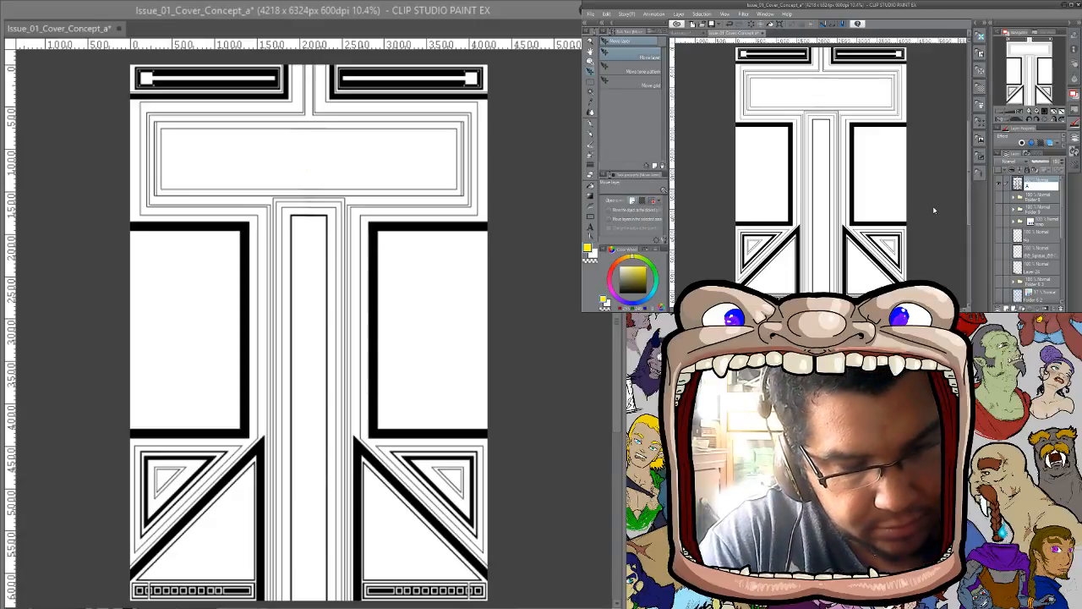
pyautogui.write('rtD_01')
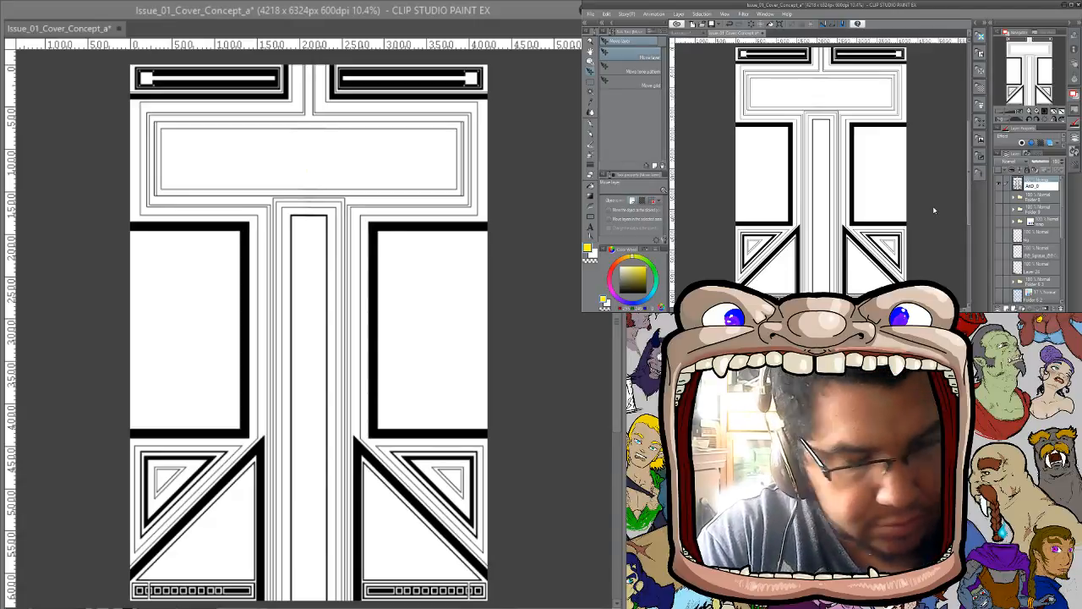
pyautogui.press('Return')
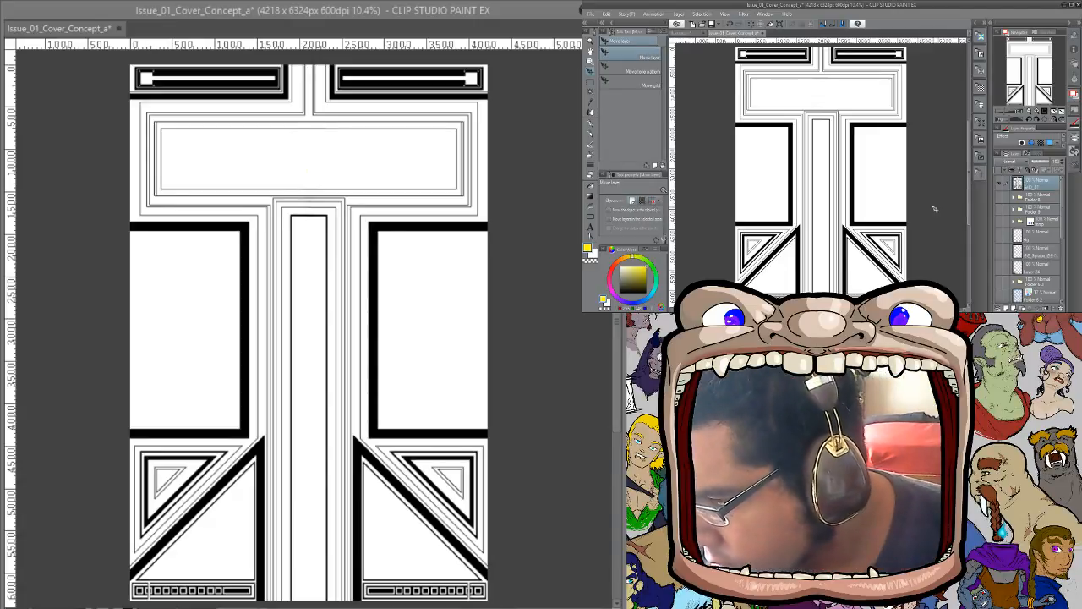
# Create a new layer folder above the combined frame layer and name it ArtD
pyautogui.click(1022, 307)
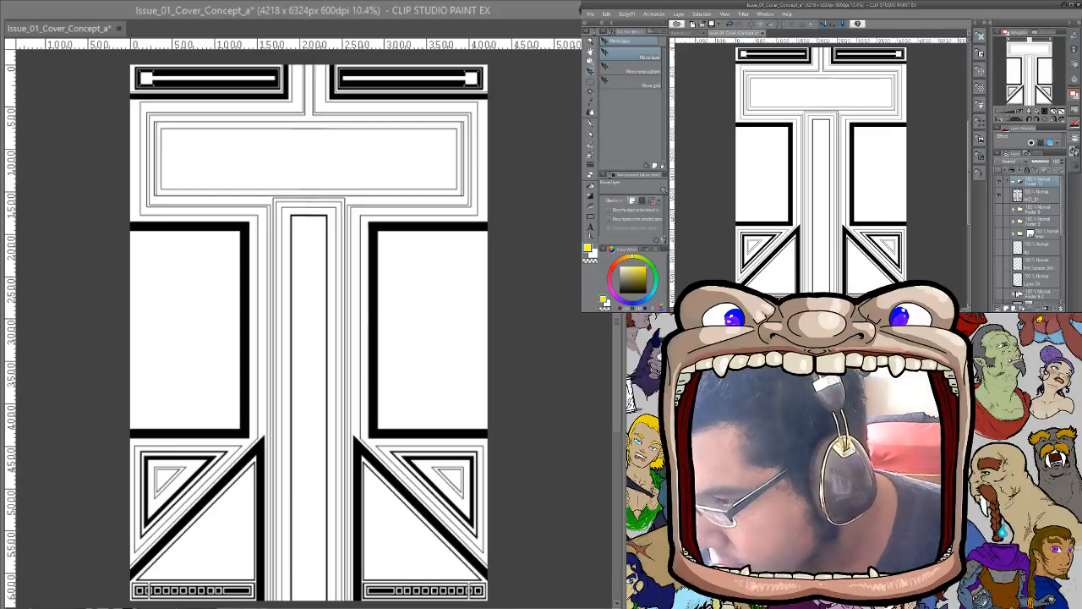
pyautogui.doubleClick(1033, 184)
pyautogui.write('AtD')
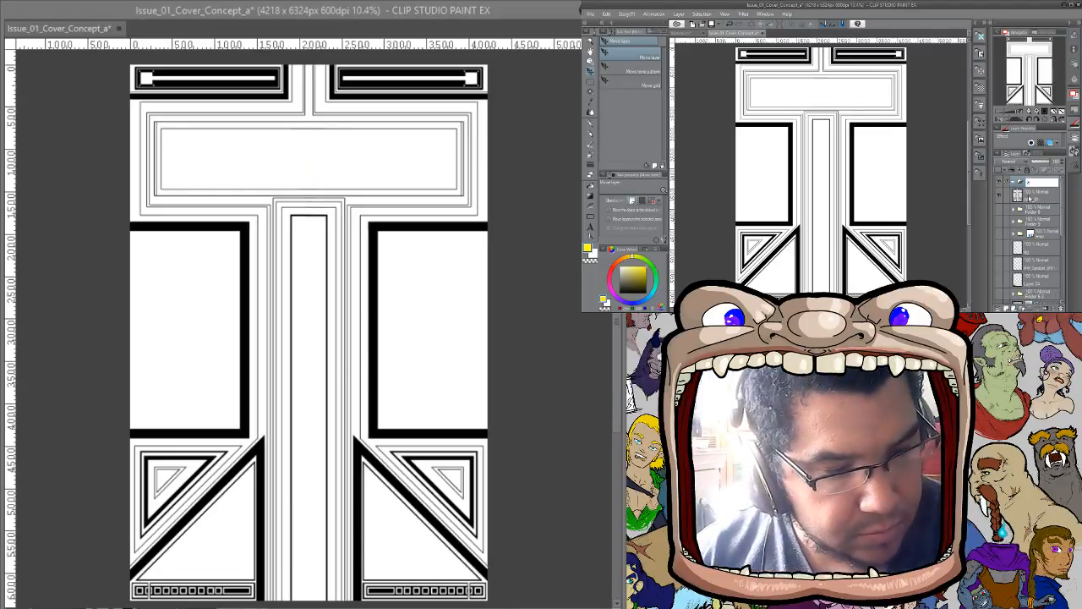
pyautogui.press('Return')
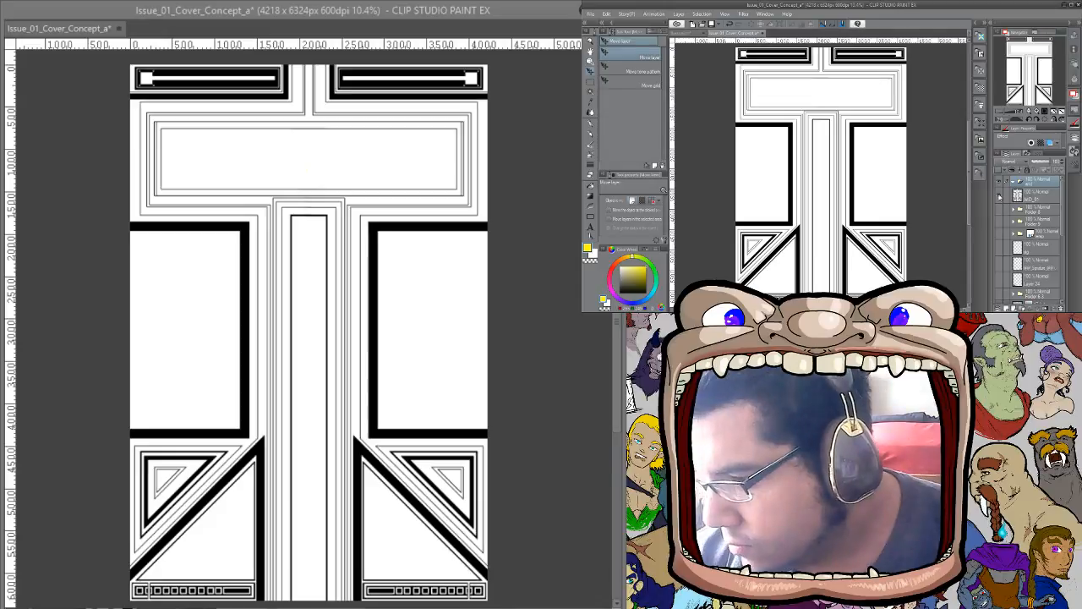
# Check the older frame folders, then move the original left-half folder and the ArtD_01 layer into the ArtD folder
pyautogui.click(1000, 214)
pyautogui.click(998, 224)
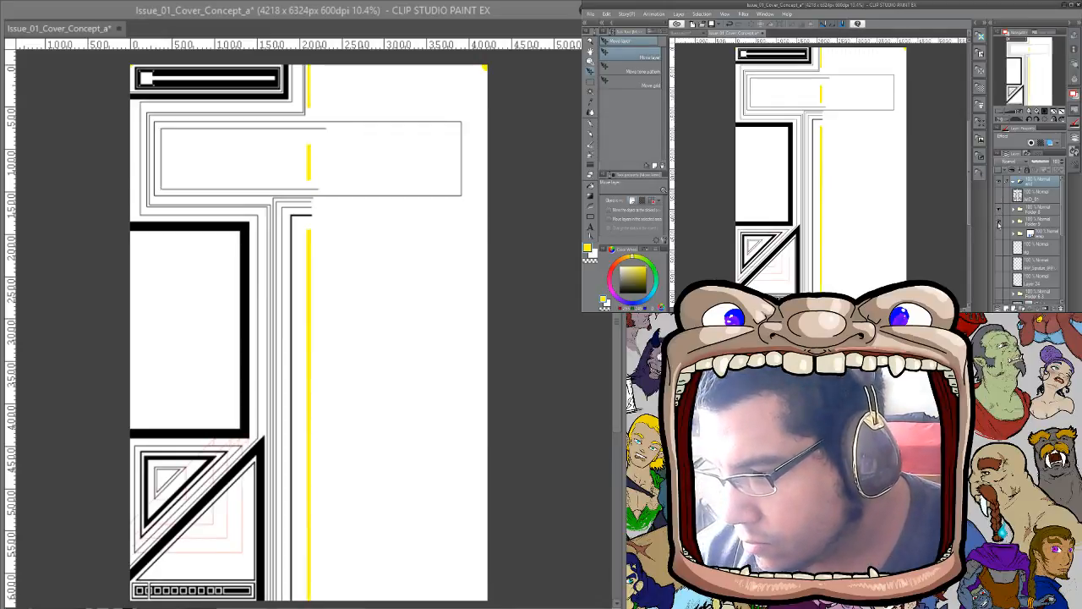
pyautogui.click(998, 222)
pyautogui.click(1039, 210)
pyautogui.click(998, 209)
pyautogui.click(998, 196)
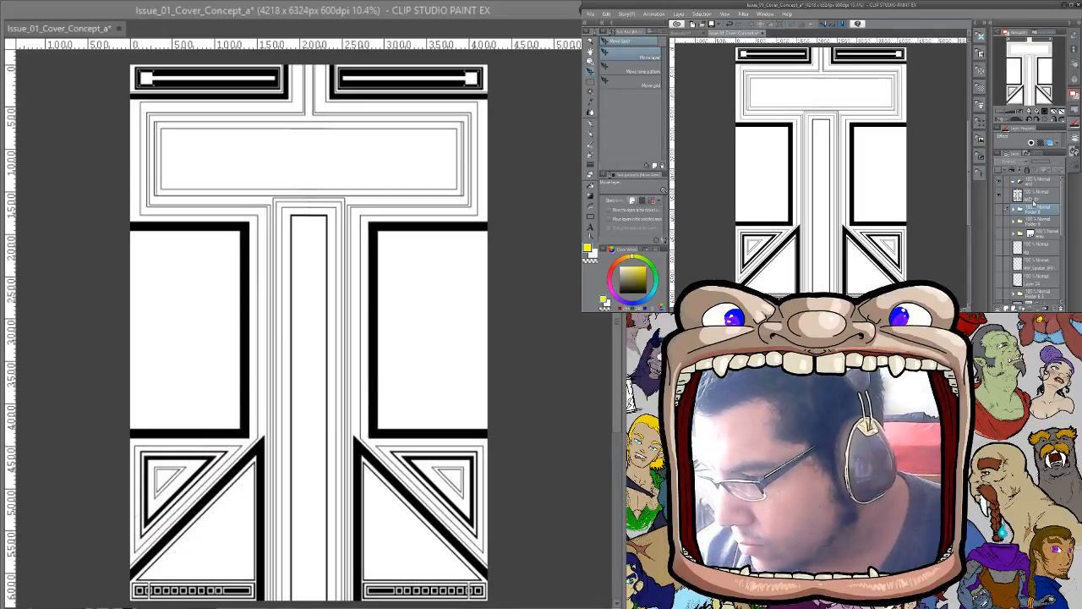
pyautogui.click(1038, 194)
pyautogui.click(1012, 181)
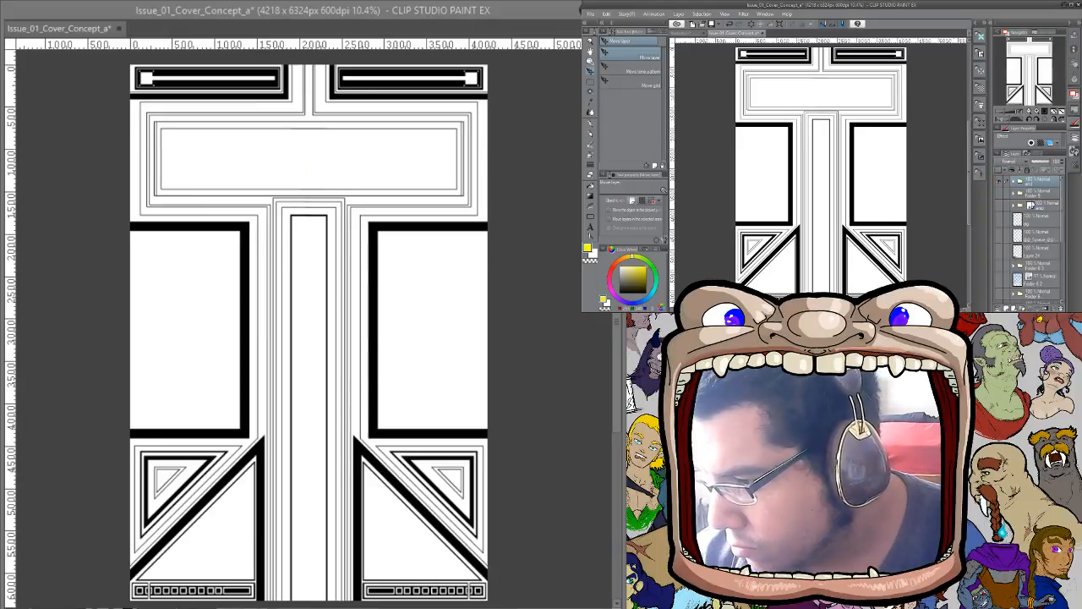
# Inspect the leftover folder holding the faint red guide lines and delete it
pyautogui.click(1006, 195)
pyautogui.click(999, 204)
pyautogui.click(999, 205)
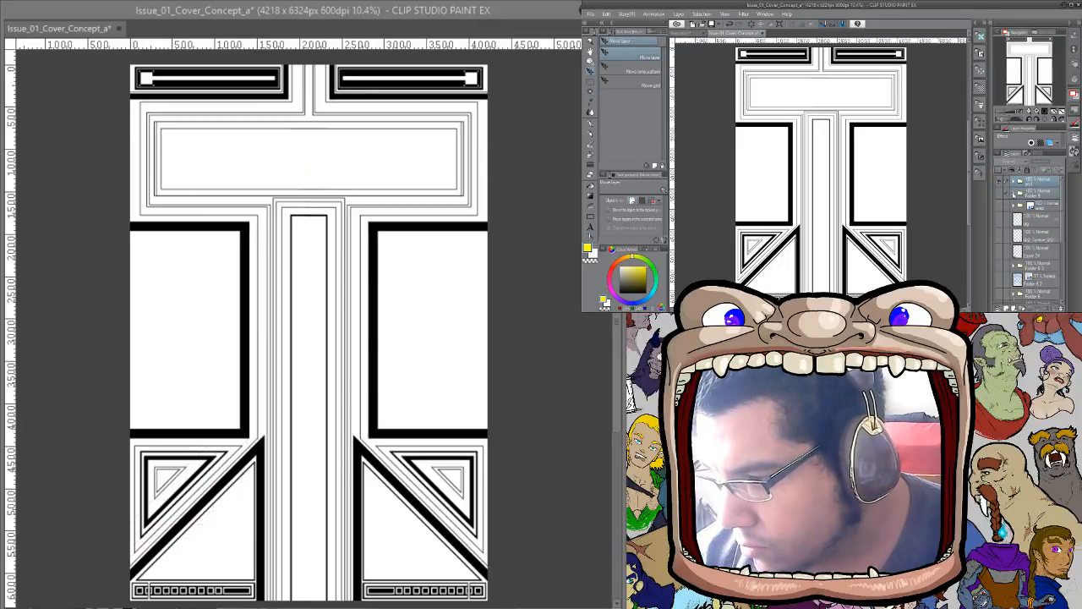
pyautogui.click(1013, 194)
pyautogui.click(999, 205)
pyautogui.click(999, 205)
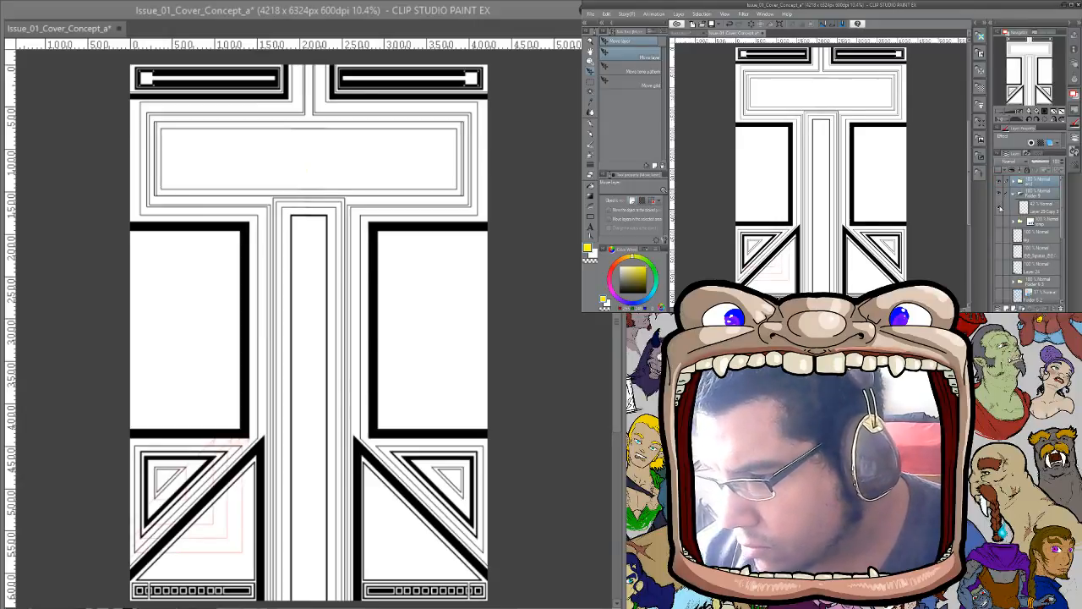
pyautogui.click(999, 204)
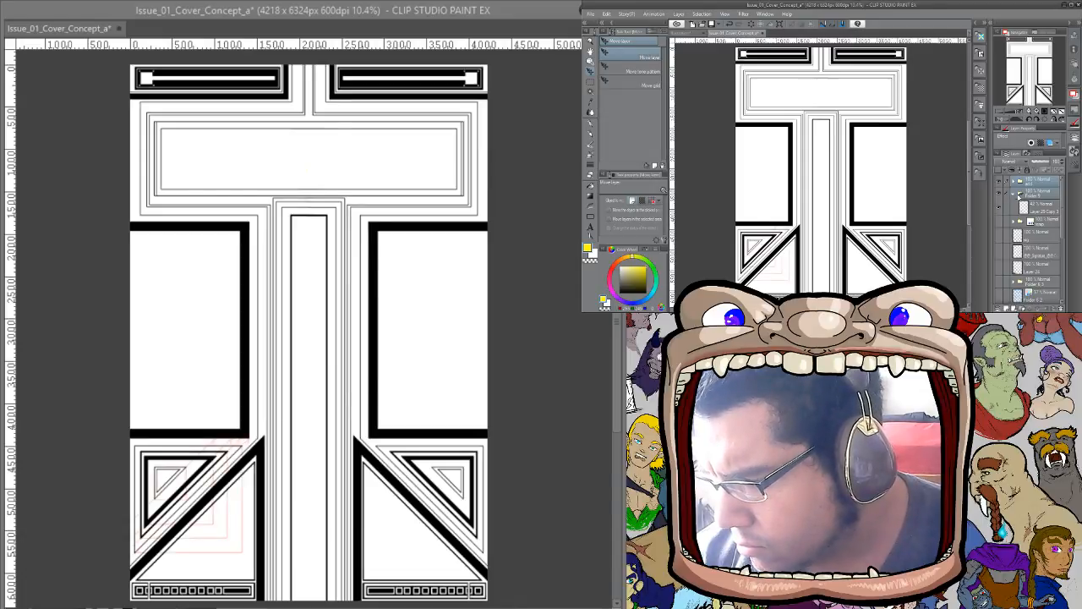
pyautogui.click(1039, 194)
pyautogui.click(1061, 309)
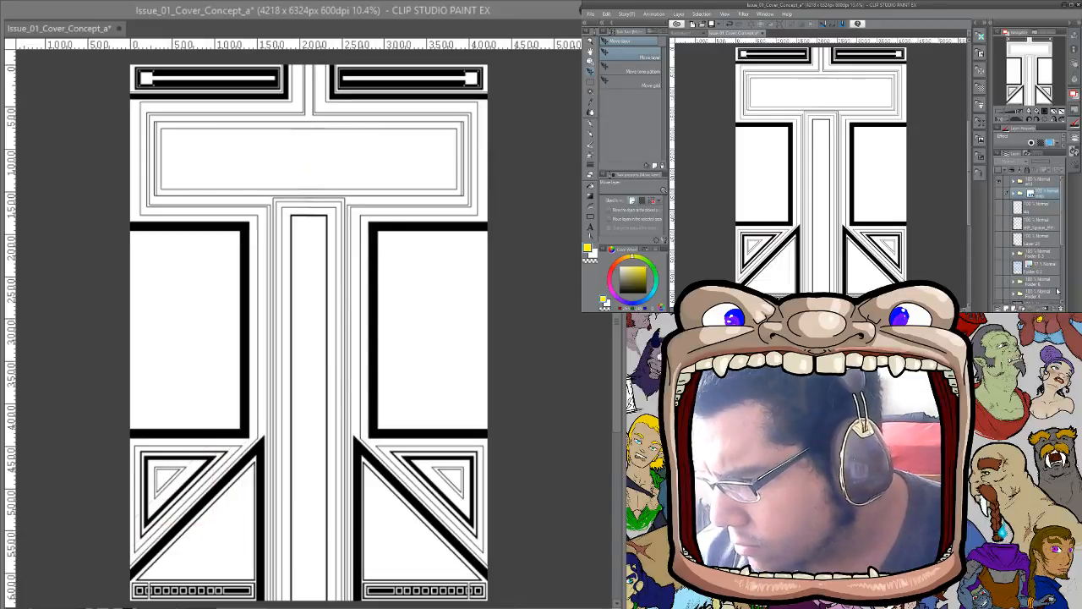
# Inspect the leftover folder holding the blue vertical centre line and delete it
pyautogui.click(999, 193)
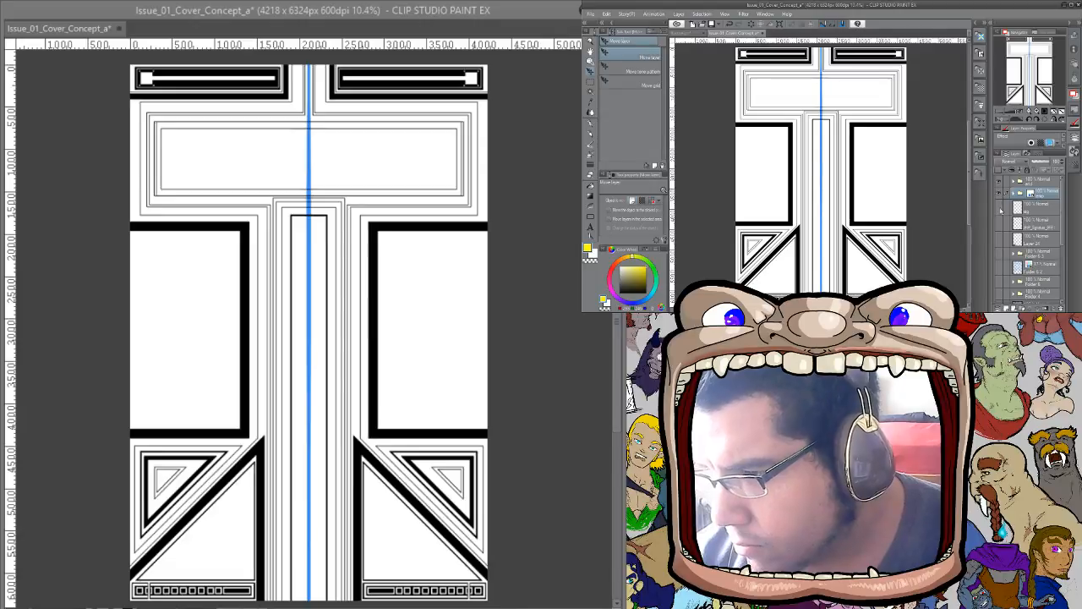
pyautogui.click(1062, 309)
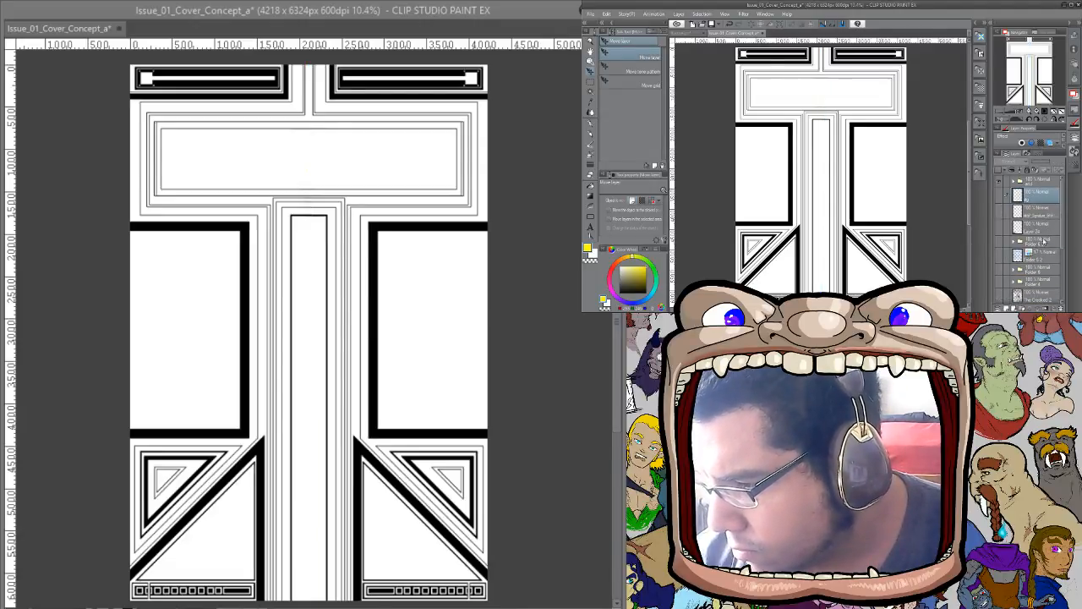
# Move the ArtD folder below the sketch layers and preview the older cover concept folders against the frame
pyautogui.click(1000, 248)
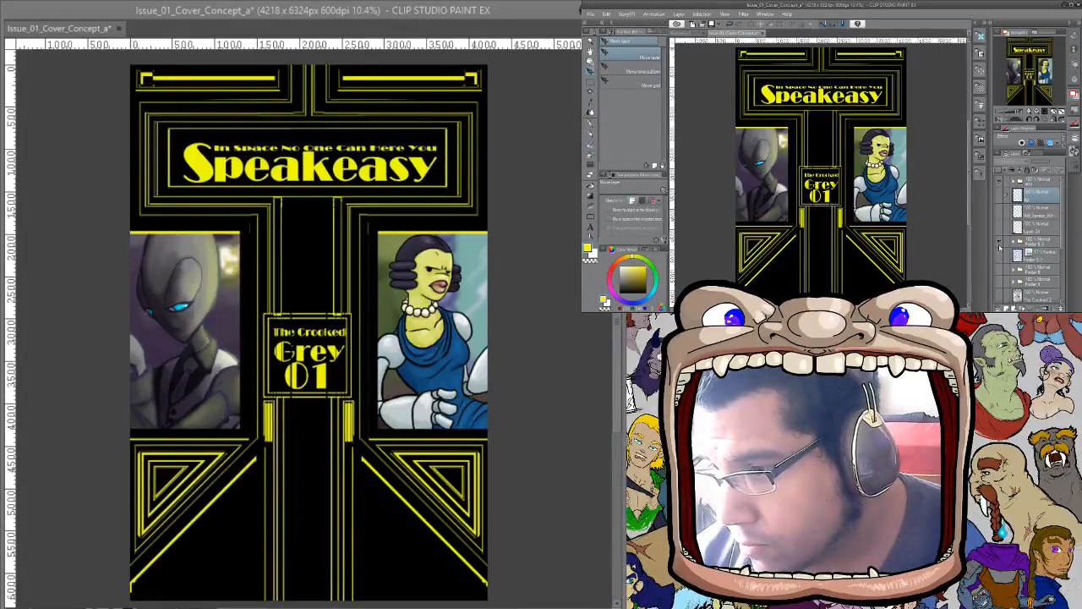
pyautogui.click(1000, 245)
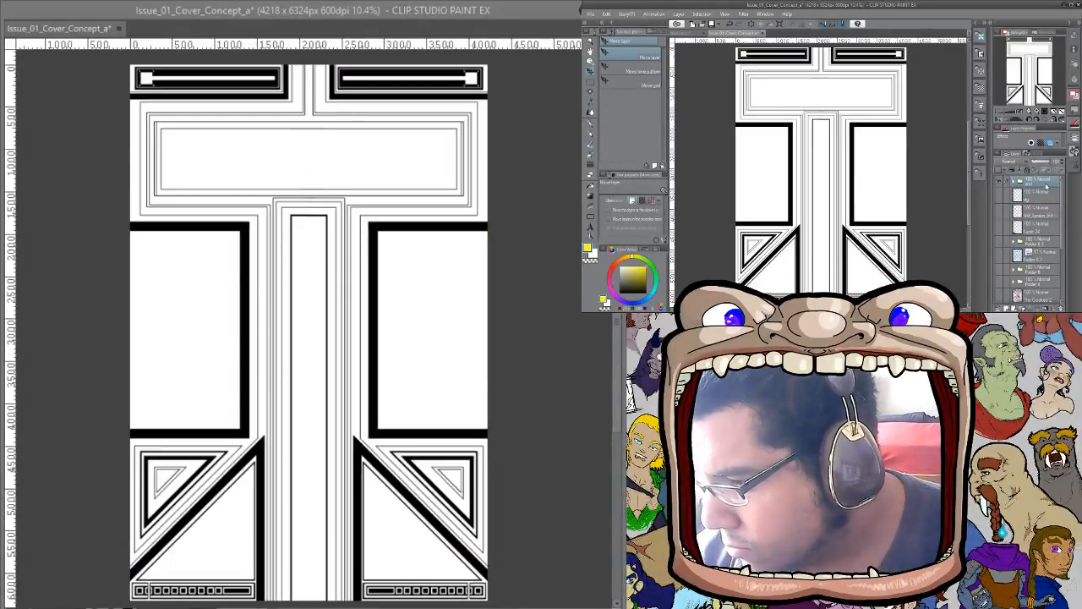
pyautogui.click(1000, 272)
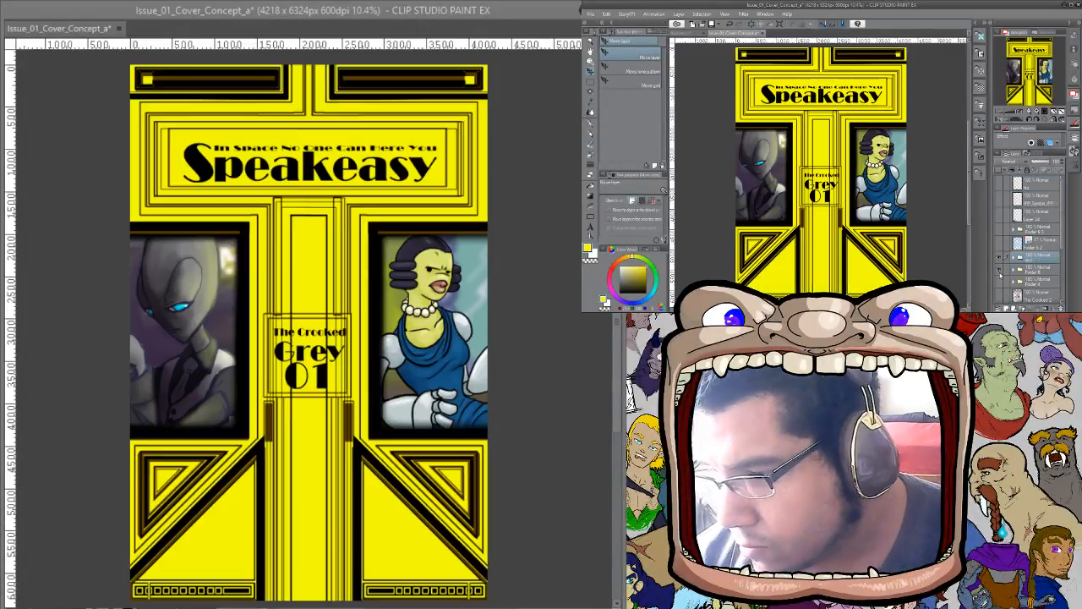
pyautogui.click(1000, 270)
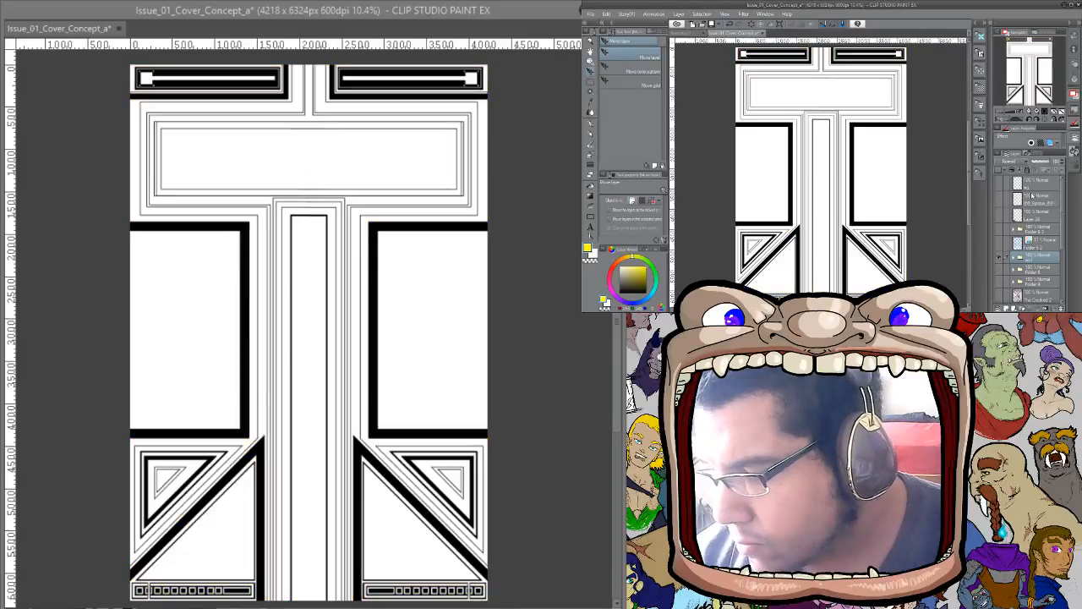
pyautogui.click(998, 284)
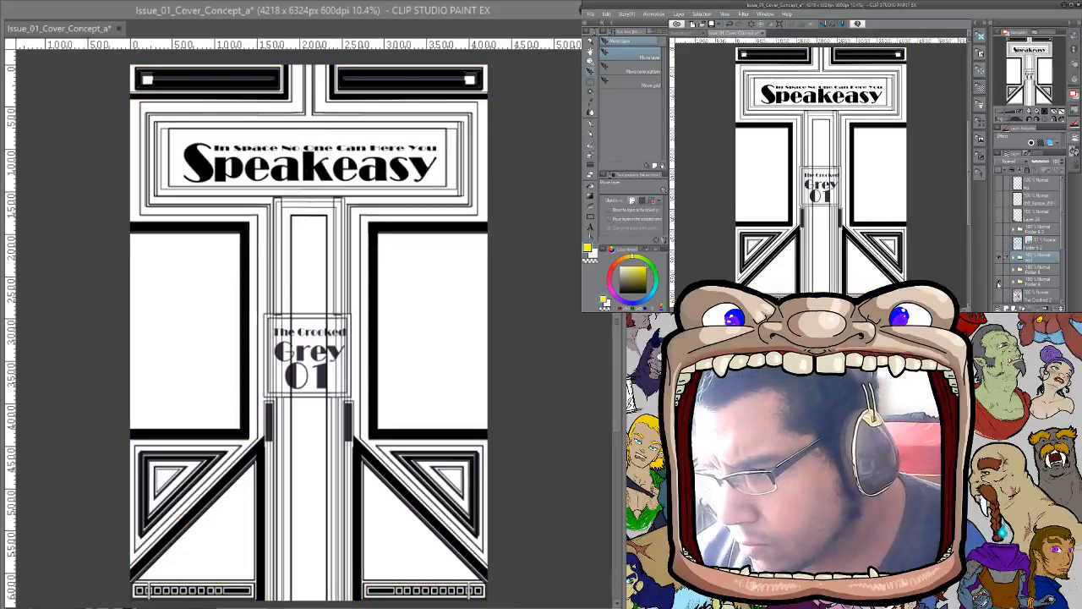
pyautogui.click(998, 284)
# Hide the ArtD folder, check the older Speakeasy line-art folder on its own, and hide that too
pyautogui.click(999, 256)
pyautogui.click(999, 284)
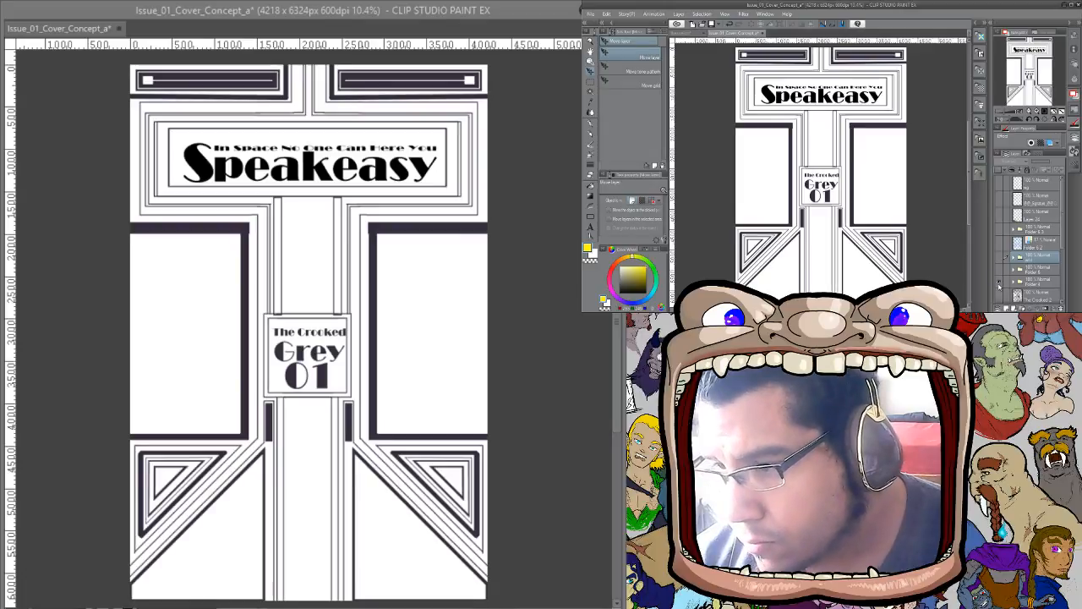
pyautogui.click(999, 283)
pyautogui.click(999, 283)
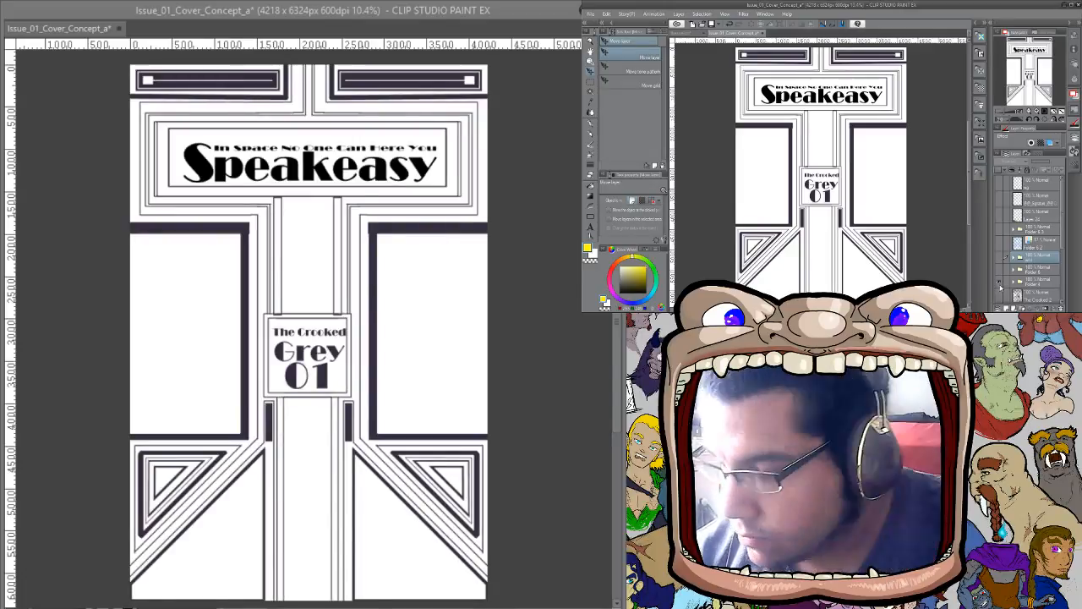
pyautogui.click(1000, 285)
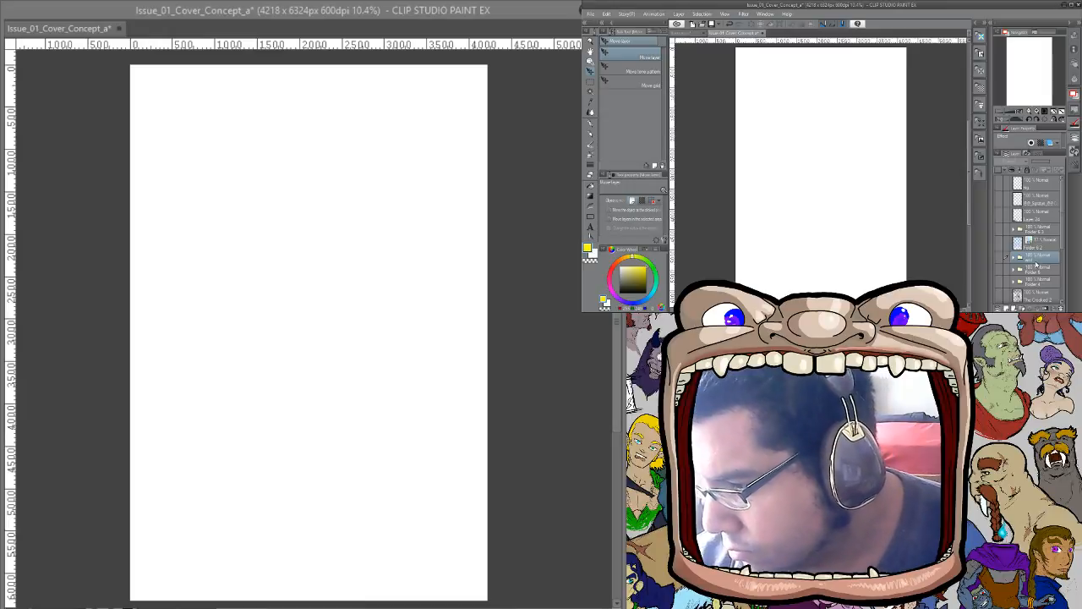
# Rename the frame folder as Art_D
pyautogui.doubleClick(1031, 258)
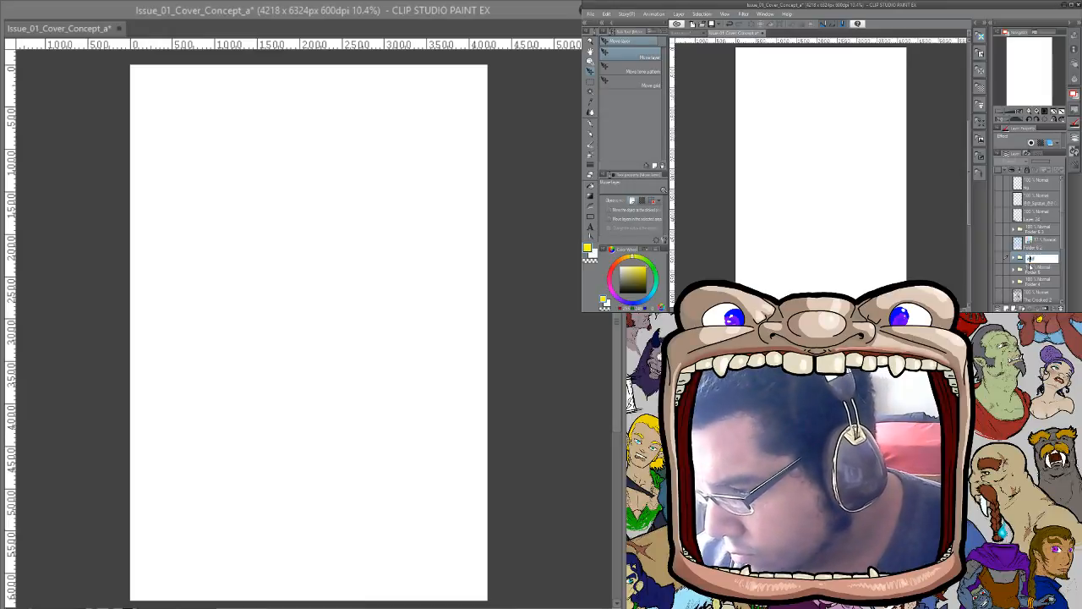
pyautogui.write('Art_')
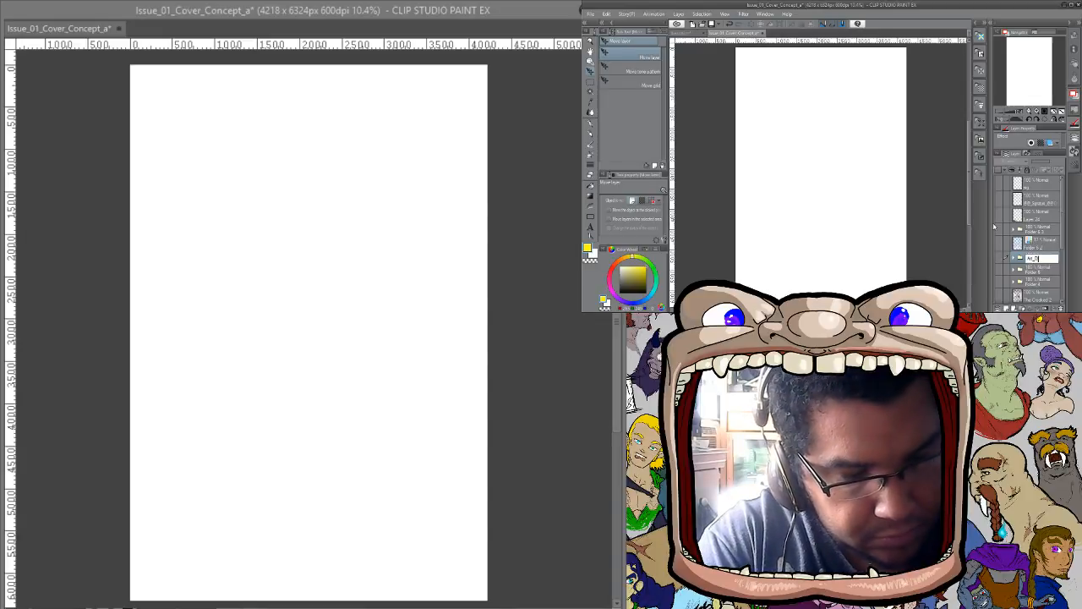
pyautogui.press('Return')
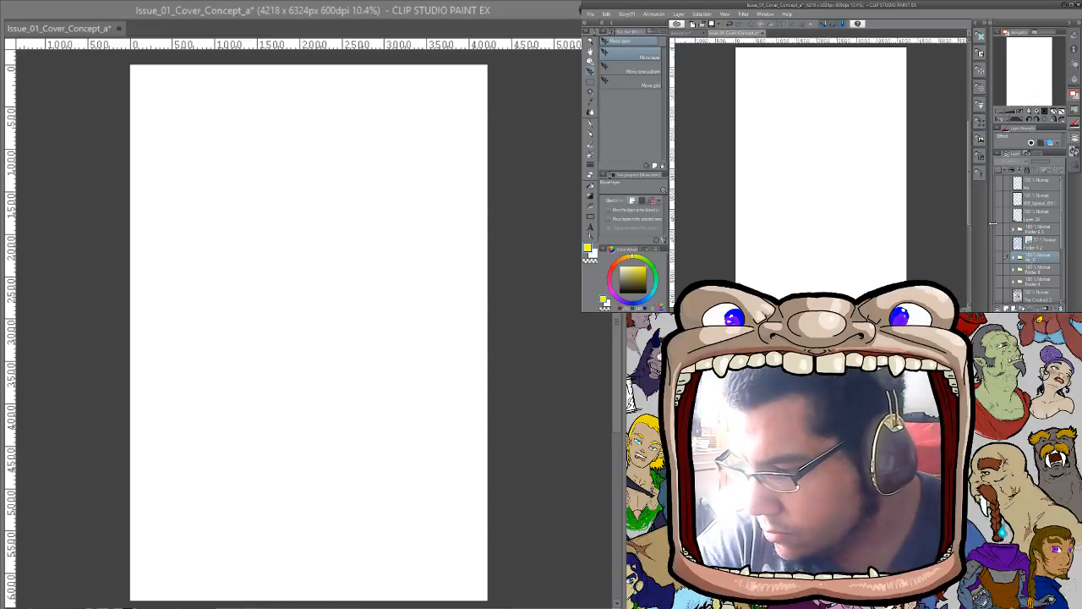
# Show the older cover sketch layer with the standing woman and marquee-select its The Crooked Grey title plate
pyautogui.scroll(-3, 1059, 228)
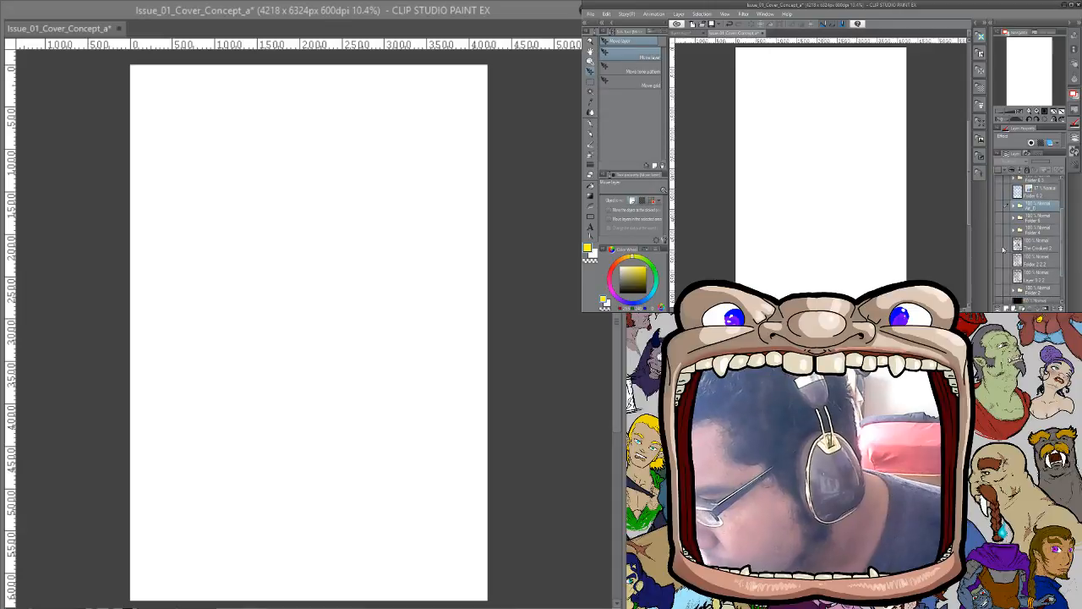
pyautogui.click(1001, 246)
pyautogui.click(1002, 245)
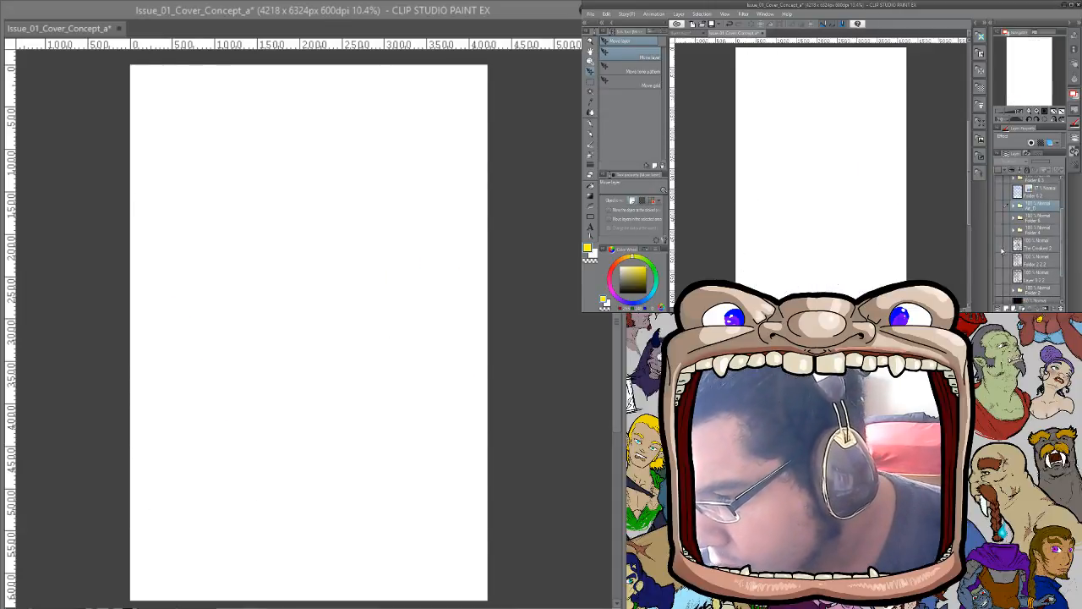
pyautogui.click(1001, 264)
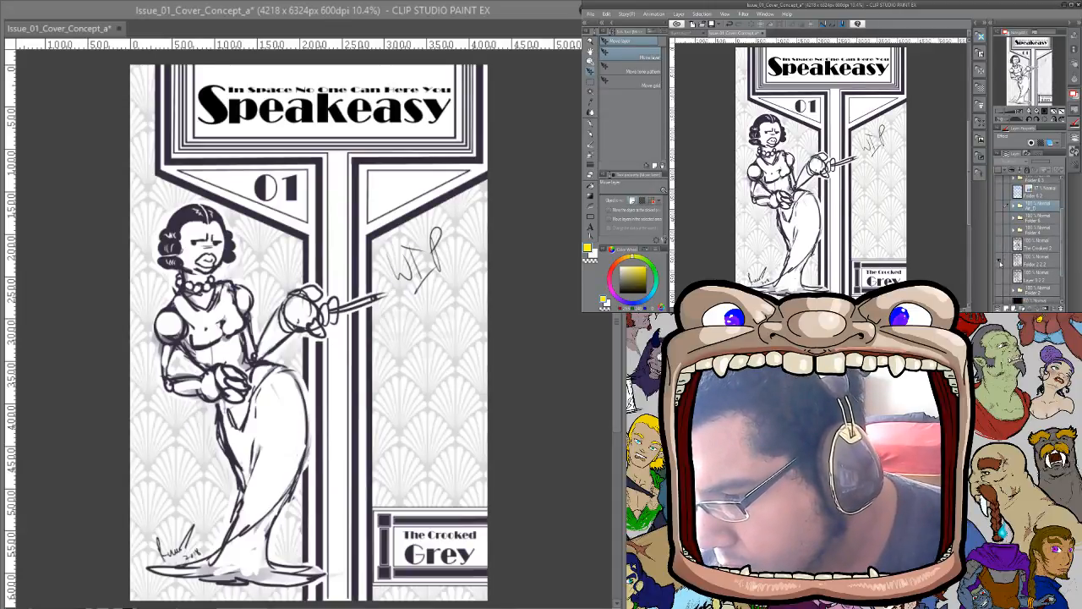
pyautogui.click(1018, 264)
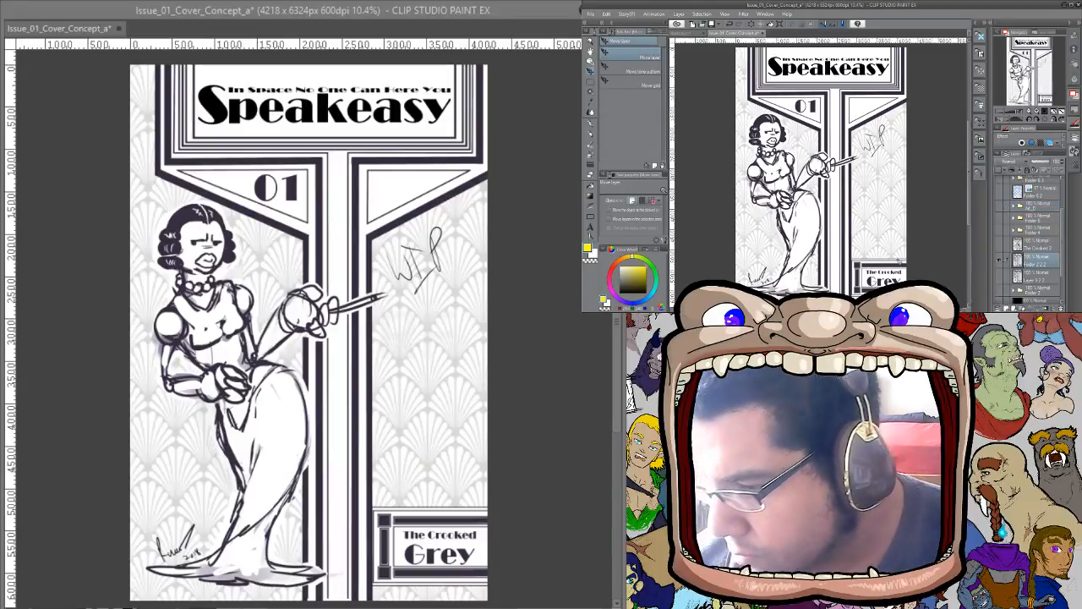
pyautogui.moveTo(886, 272); pyautogui.dragTo(932, 271)
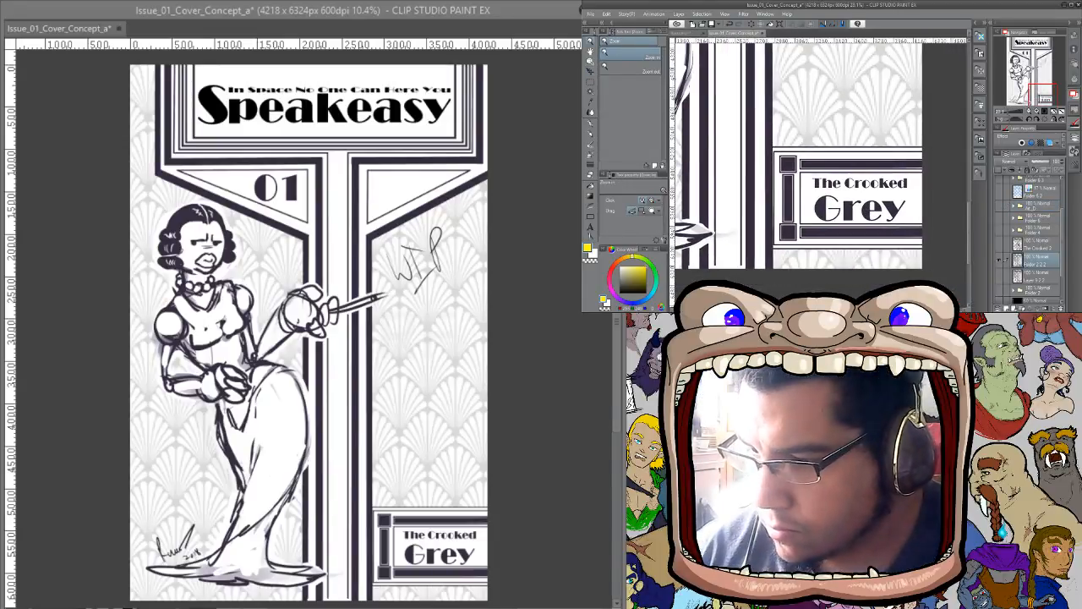
pyautogui.press('m')
pyautogui.moveTo(767, 142); pyautogui.dragTo(933, 254)
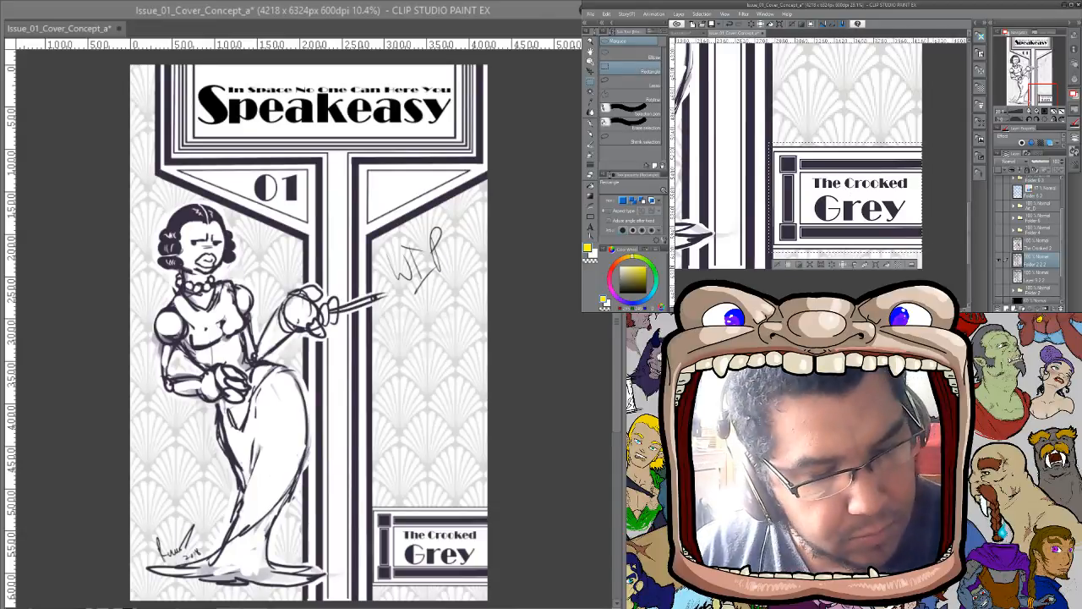
# Hide the old sketch layer, add a new layer at the top of the stack, and paste the copied title plate
pyautogui.click(999, 259)
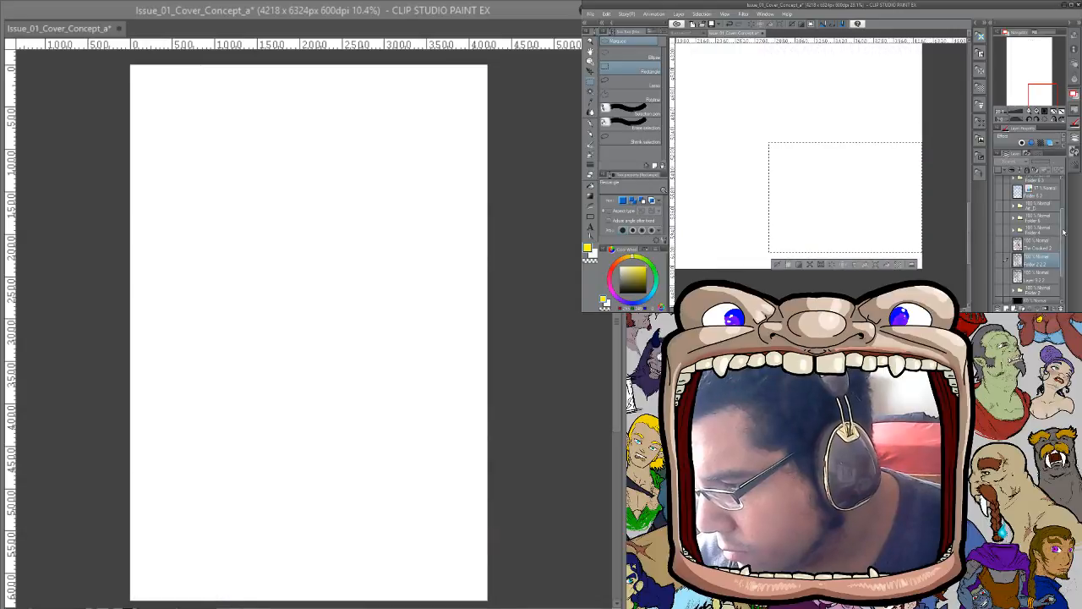
pyautogui.moveTo(1064, 252); pyautogui.dragTo(1064, 232)
pyautogui.click(1037, 186)
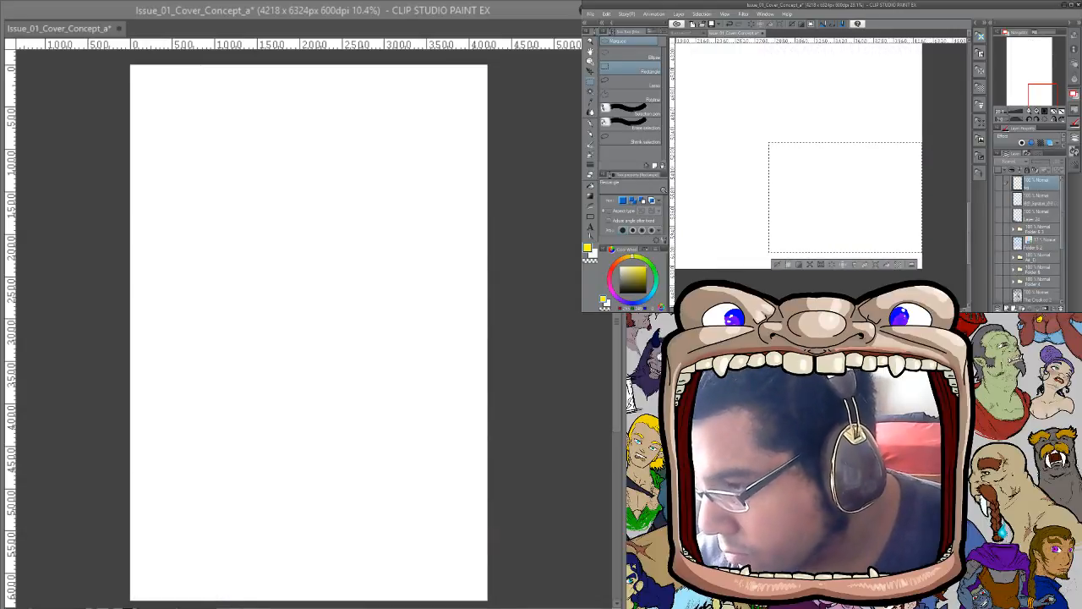
pyautogui.click(1006, 307)
pyautogui.hotkey('ctrl', 'd')
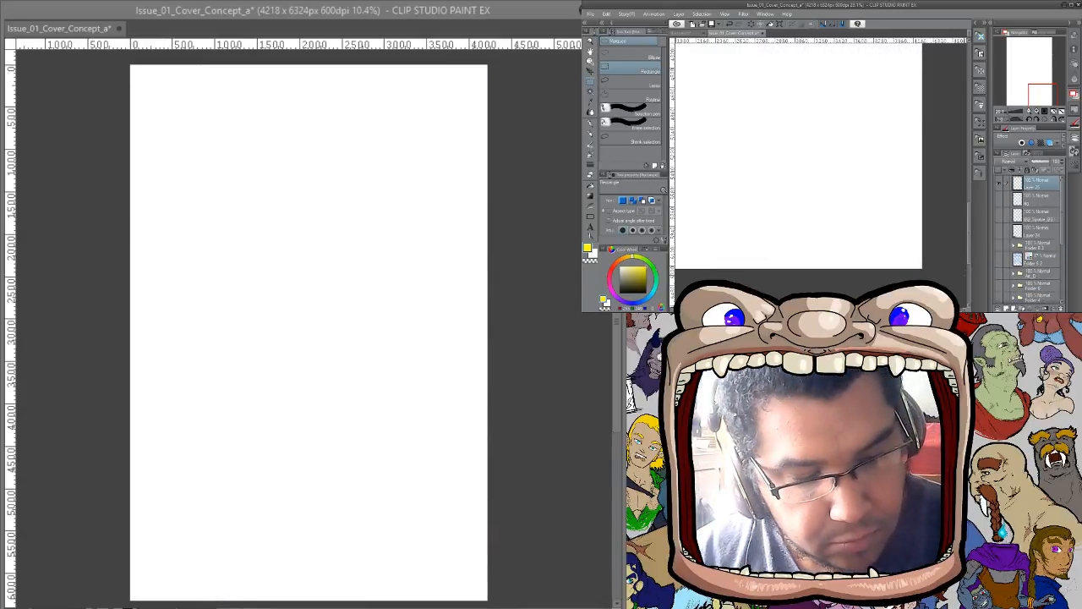
pyautogui.hotkey('ctrl', 'v')
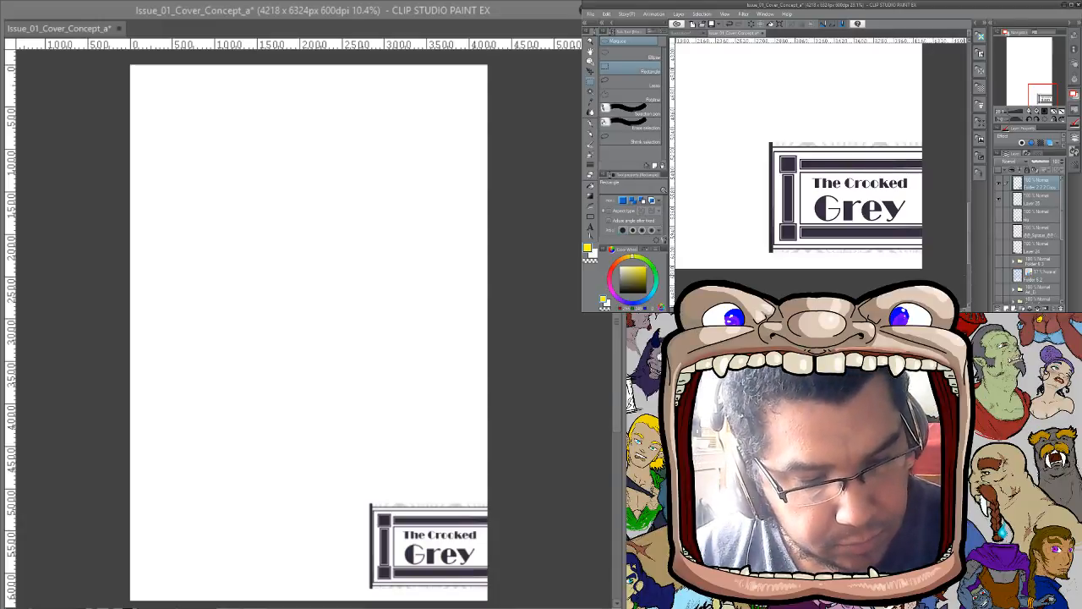
# Move the pasted title plate from the lower-right corner to the lower middle of the page
pyautogui.press('k')
pyautogui.moveTo(907, 240); pyautogui.dragTo(795, 180)
pyautogui.moveTo(792, 169); pyautogui.dragTo(840, 182)
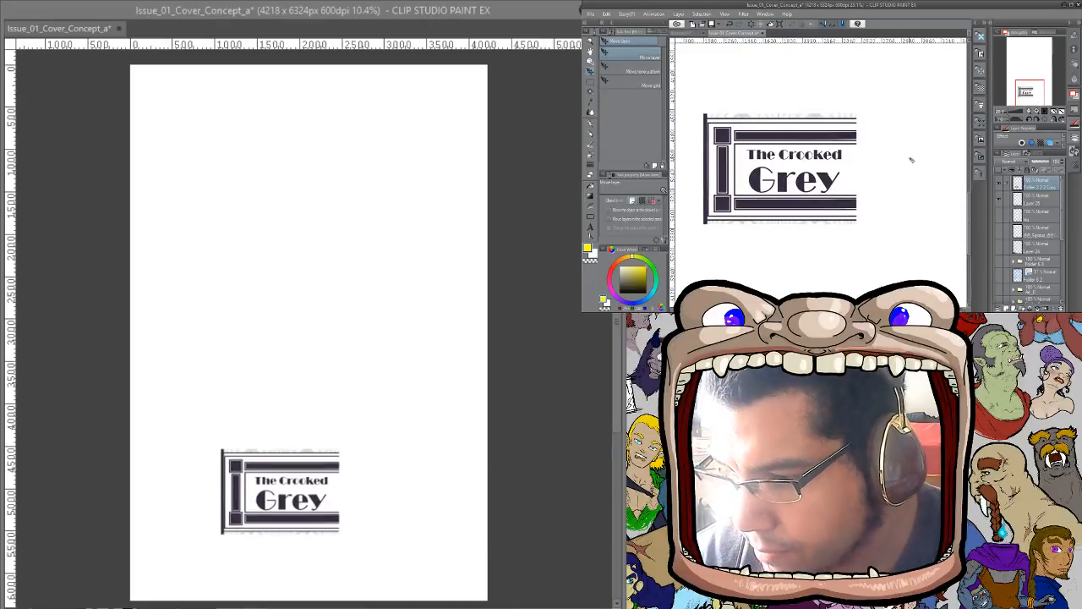
# Set the drawing colour to black, then tint the title plate layer blue and lower its opacity as a tracing guide
pyautogui.click(604, 302)
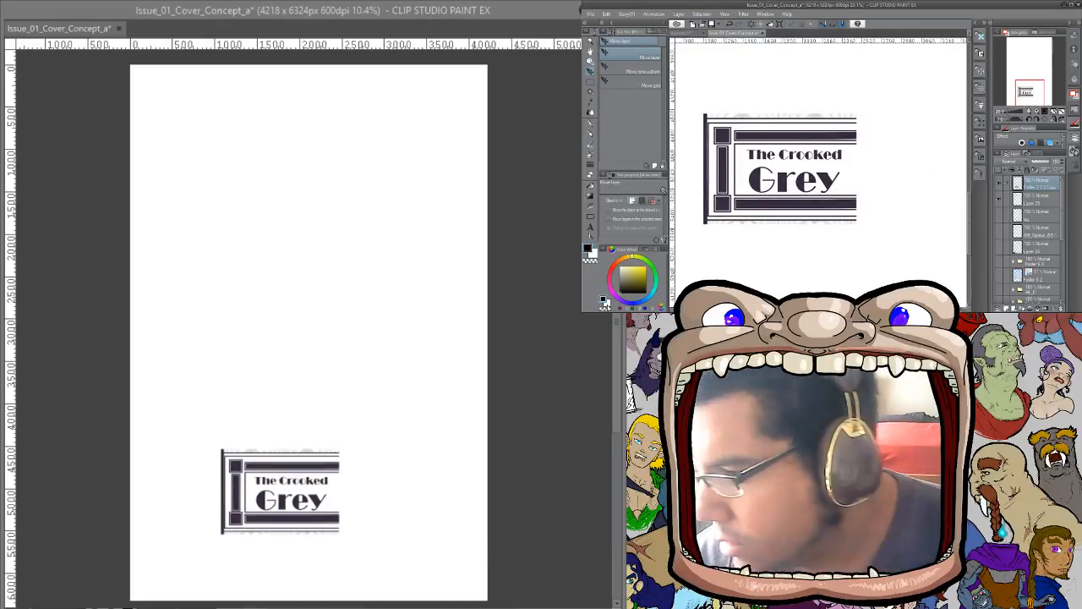
pyautogui.click(1049, 143)
pyautogui.click(1041, 160)
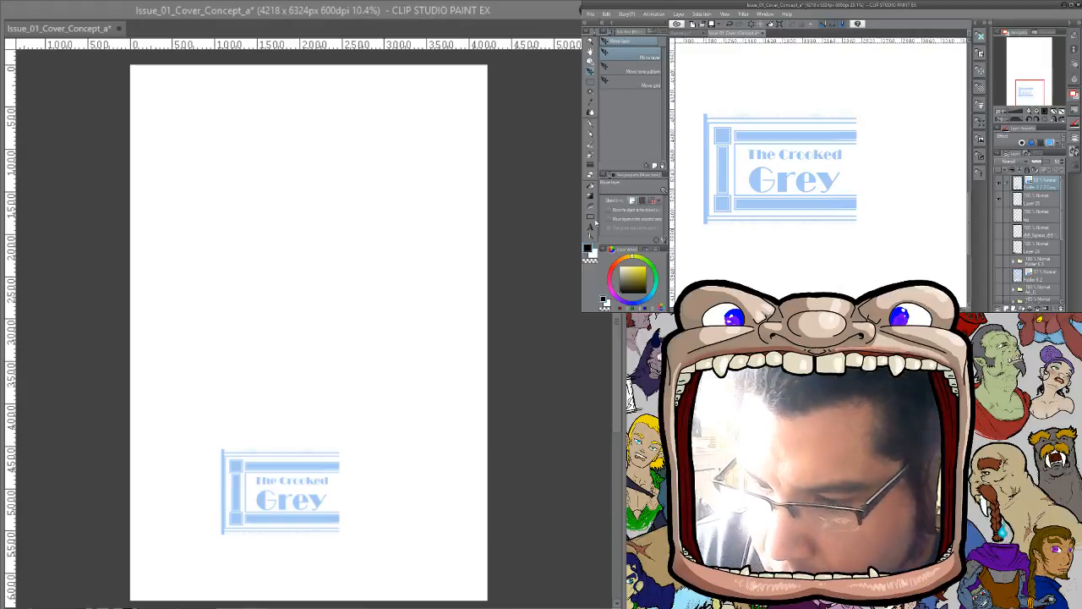
# Add a new layer above the blue plate guide and draw a black rectangle on it over the plate's outer border
pyautogui.click(594, 221)
pyautogui.hotkey('ctrl', 'space')
pyautogui.moveTo(720, 137); pyautogui.dragTo(787, 92)
pyautogui.click(592, 221)
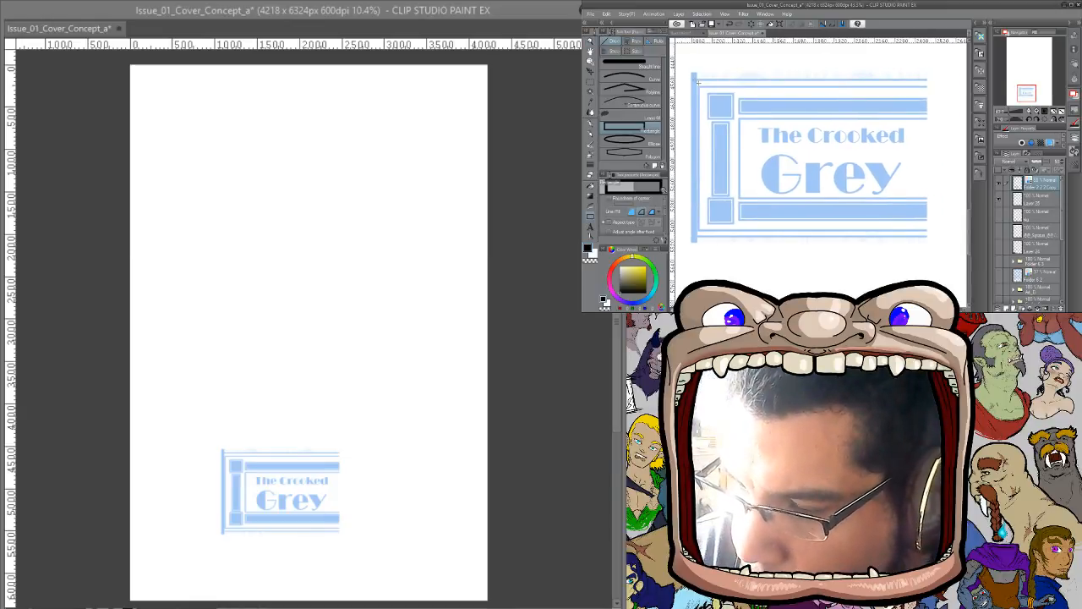
pyautogui.moveTo(697, 79); pyautogui.dragTo(941, 236)
pyautogui.hotkey('ctrl', 'z')
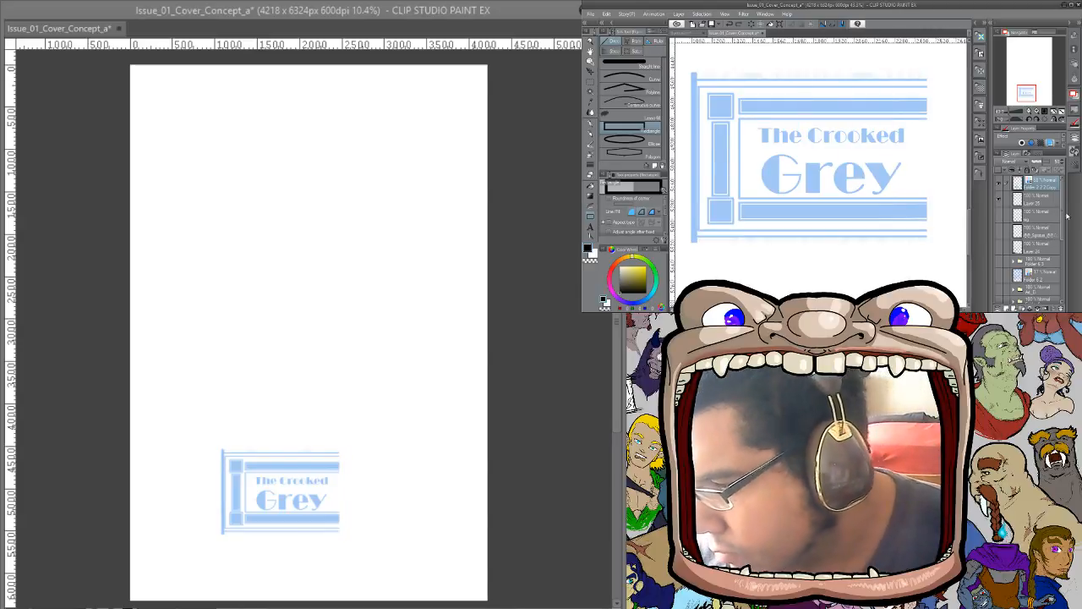
pyautogui.click(1007, 308)
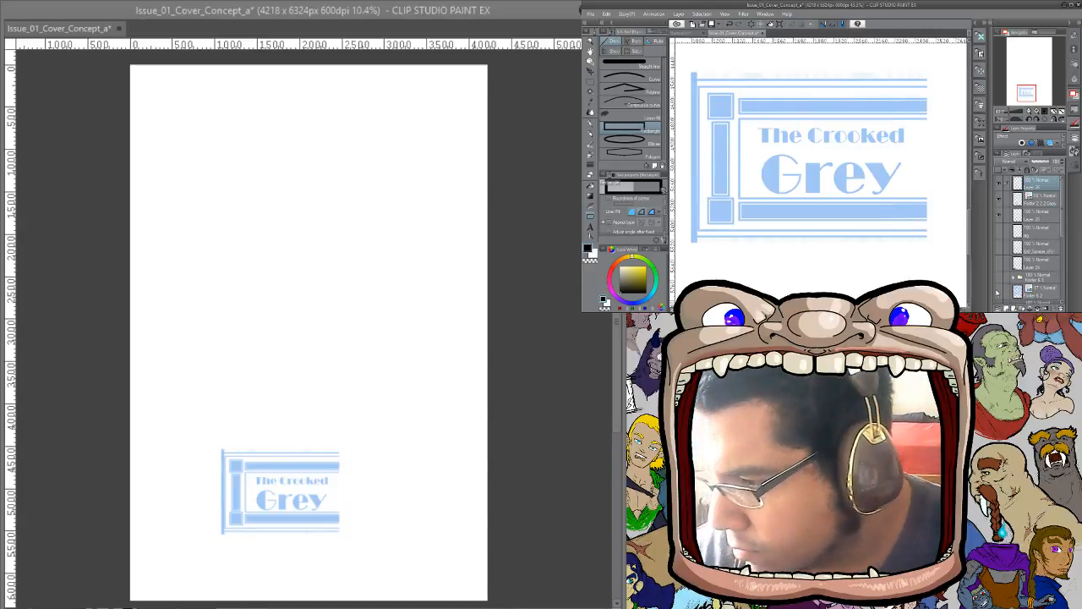
pyautogui.moveTo(693, 79); pyautogui.dragTo(934, 236)
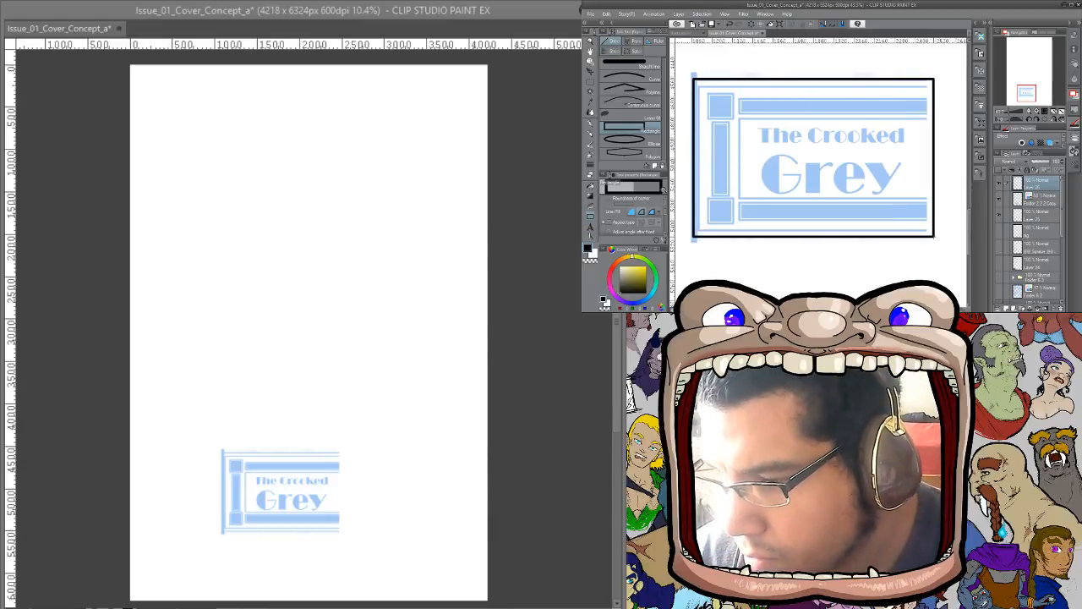
pyautogui.moveTo(934, 237); pyautogui.dragTo(935, 236)
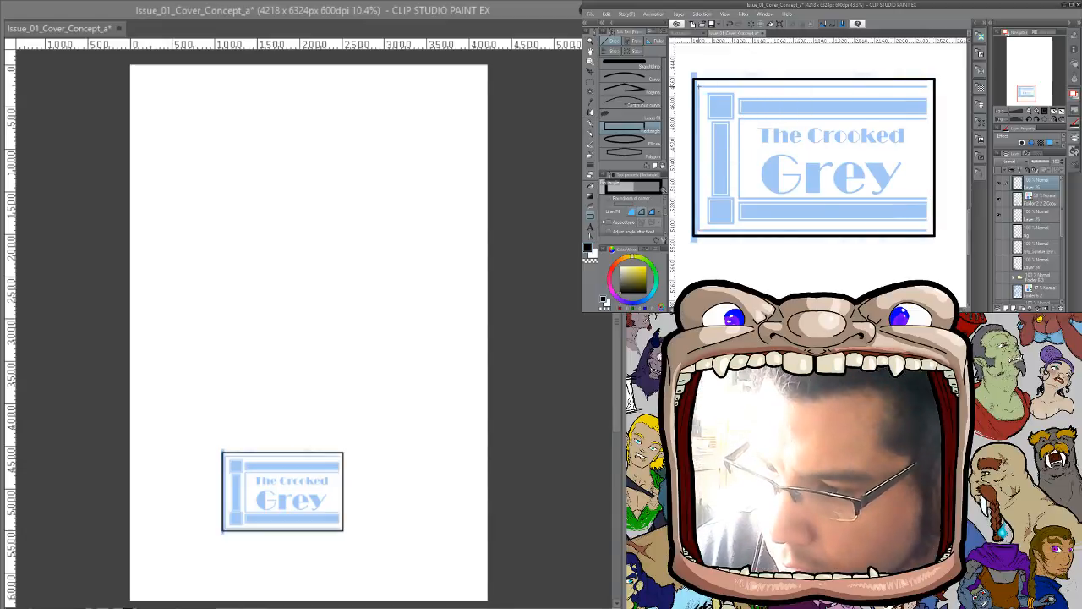
# Draw black rectangles over the plate's inner border, its central text panel, and its upper and lower bars, extending past the guide's cut-off edge
pyautogui.moveTo(696, 84); pyautogui.dragTo(947, 232)
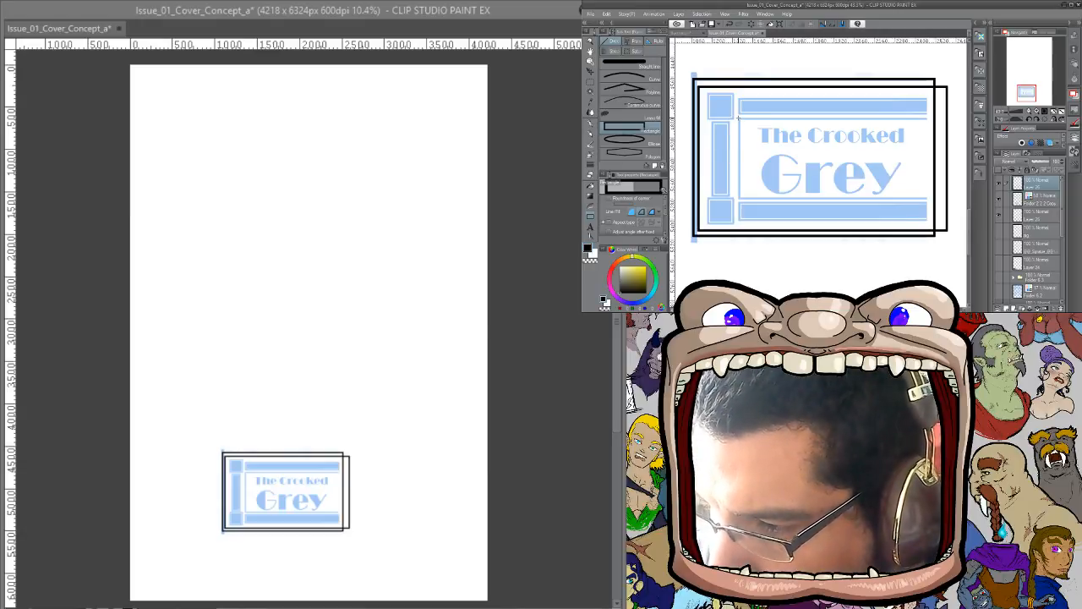
pyautogui.moveTo(738, 119); pyautogui.dragTo(957, 200)
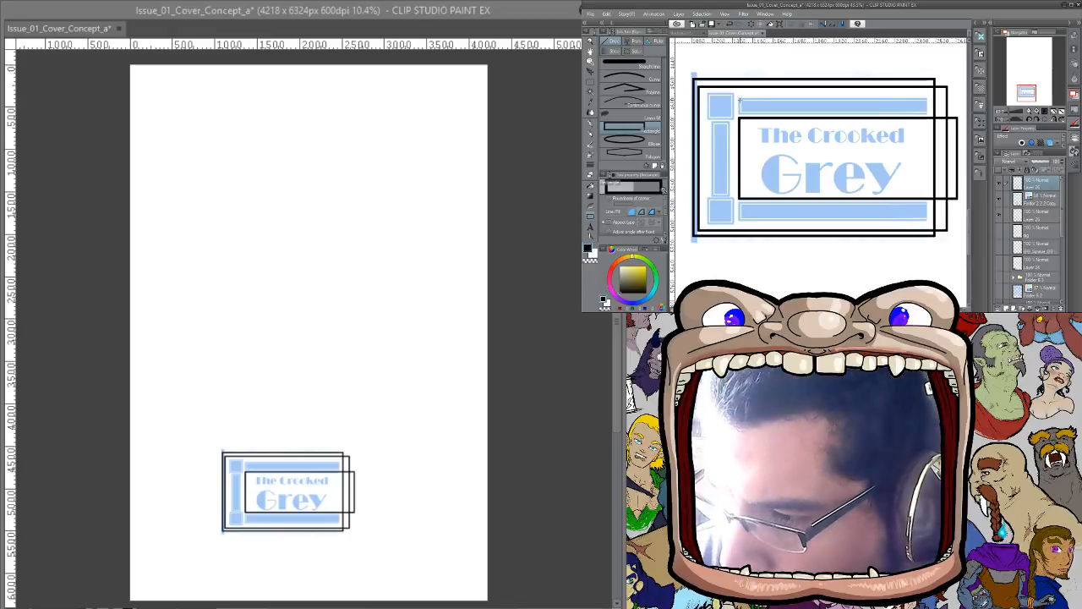
pyautogui.moveTo(738, 99); pyautogui.dragTo(953, 113)
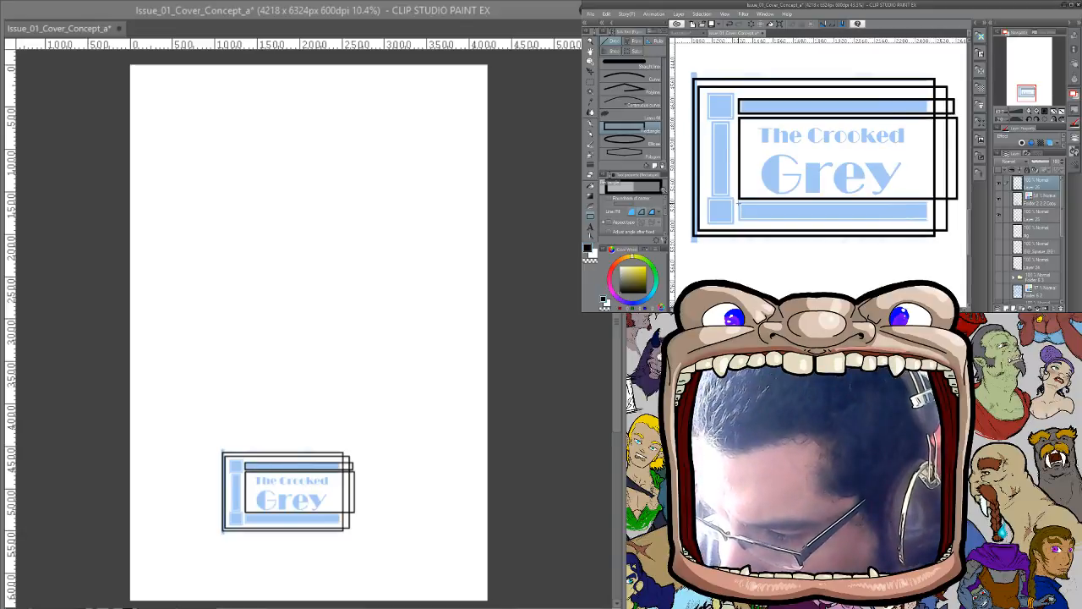
pyautogui.moveTo(738, 203); pyautogui.dragTo(902, 220)
pyautogui.moveTo(938, 222); pyautogui.dragTo(954, 228)
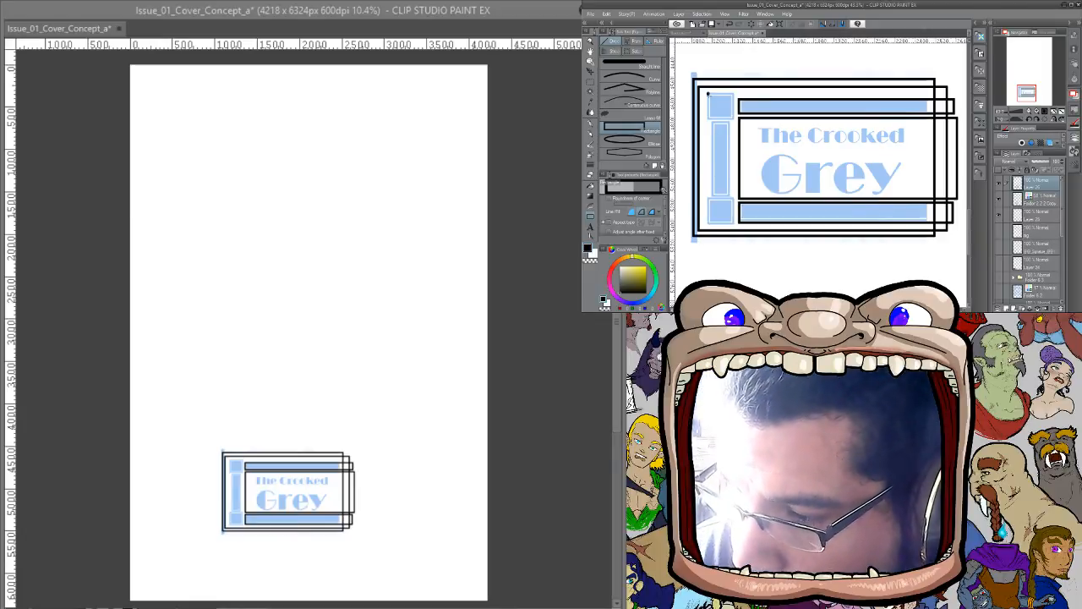
# Draw black rectangles over the plate's side column: its full outline, the upper and lower squares, and the narrow bar between them
pyautogui.moveTo(707, 93); pyautogui.dragTo(735, 224)
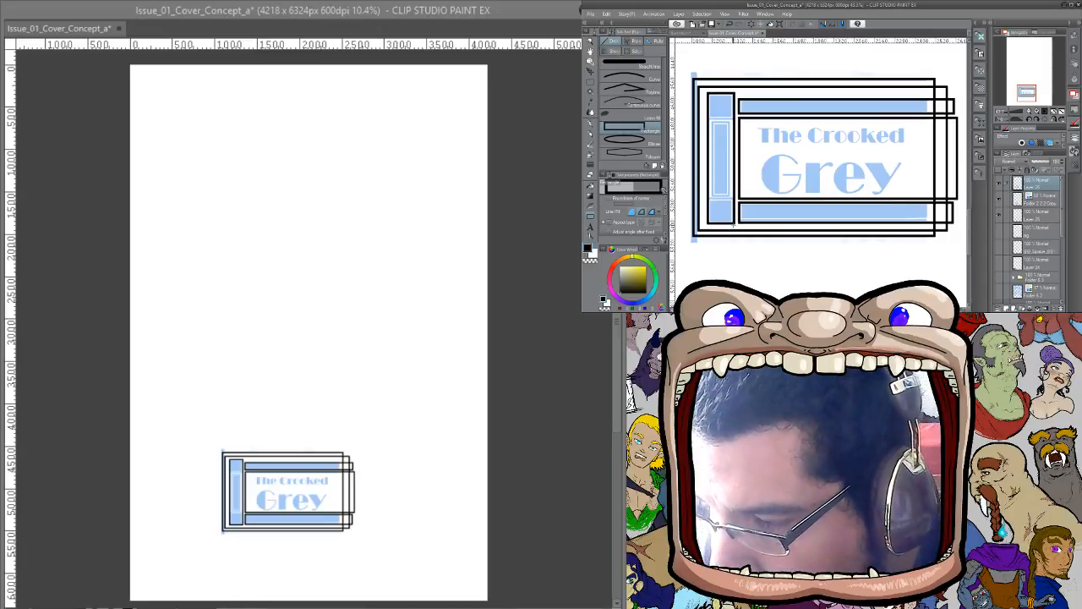
pyautogui.moveTo(708, 93); pyautogui.dragTo(735, 119)
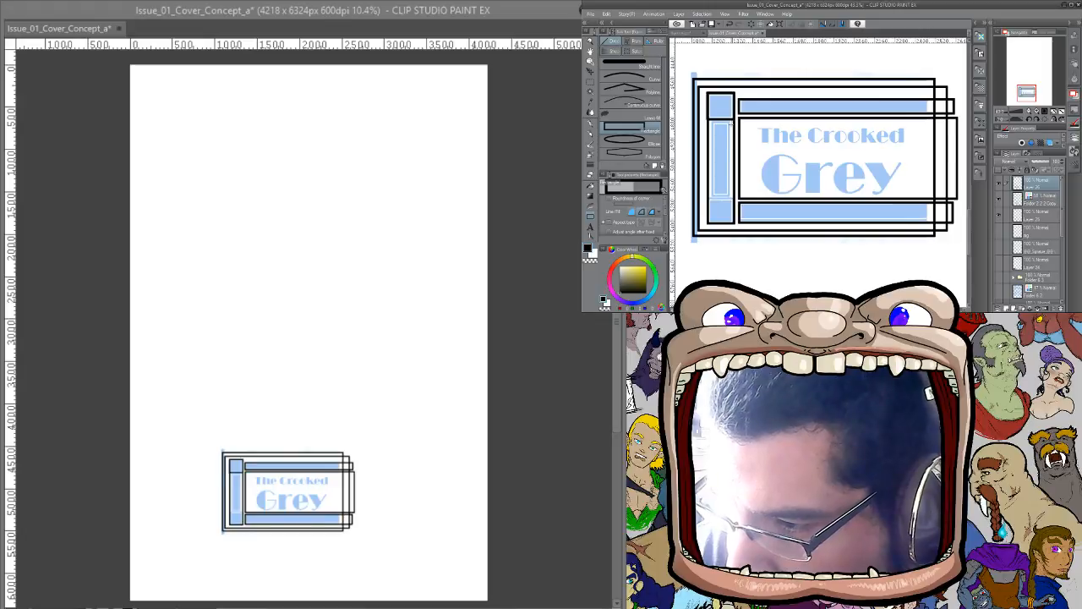
pyautogui.hotkey('ctrl', 'z')
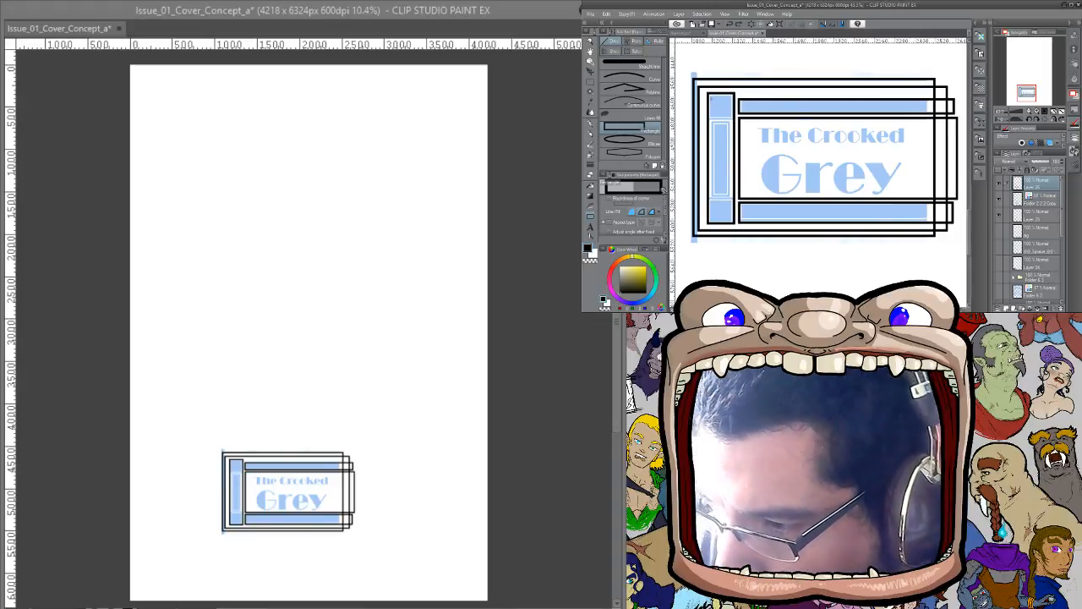
pyautogui.moveTo(708, 92); pyautogui.dragTo(734, 118)
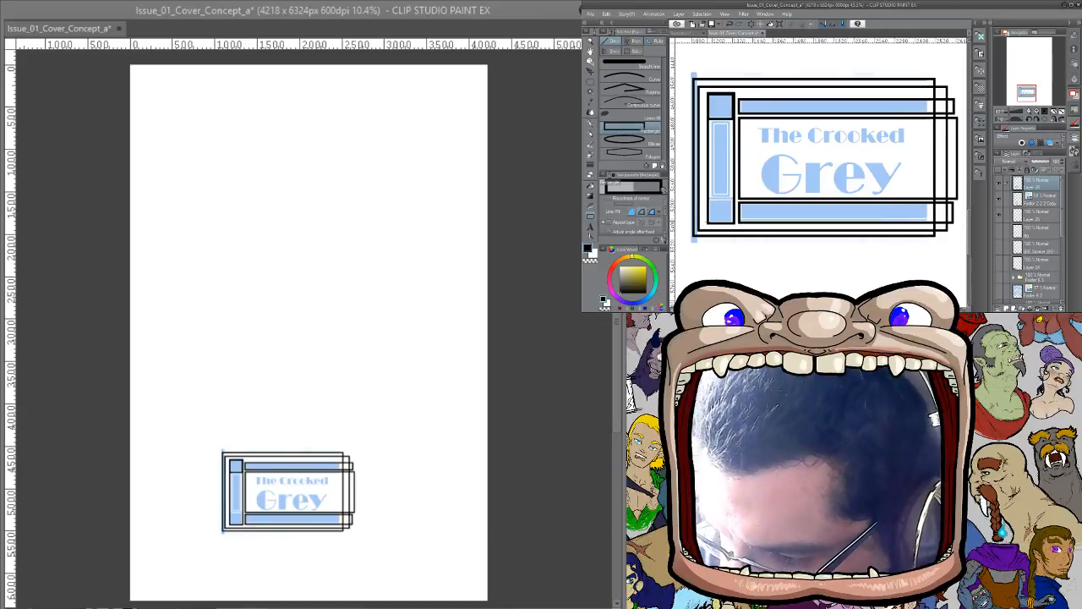
pyautogui.moveTo(710, 222); pyautogui.dragTo(736, 196)
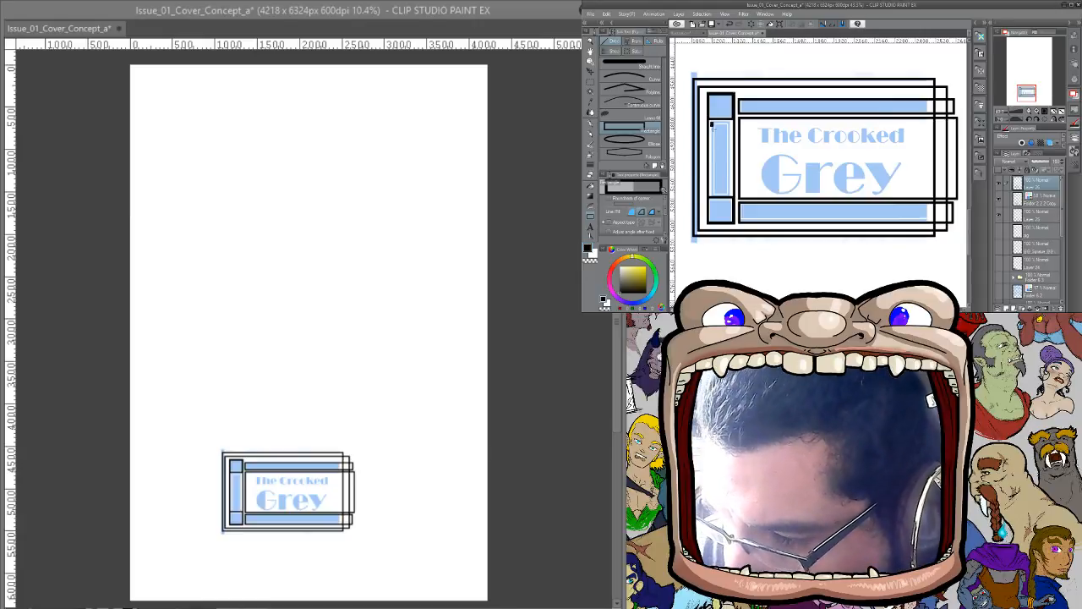
pyautogui.moveTo(712, 123); pyautogui.dragTo(734, 196)
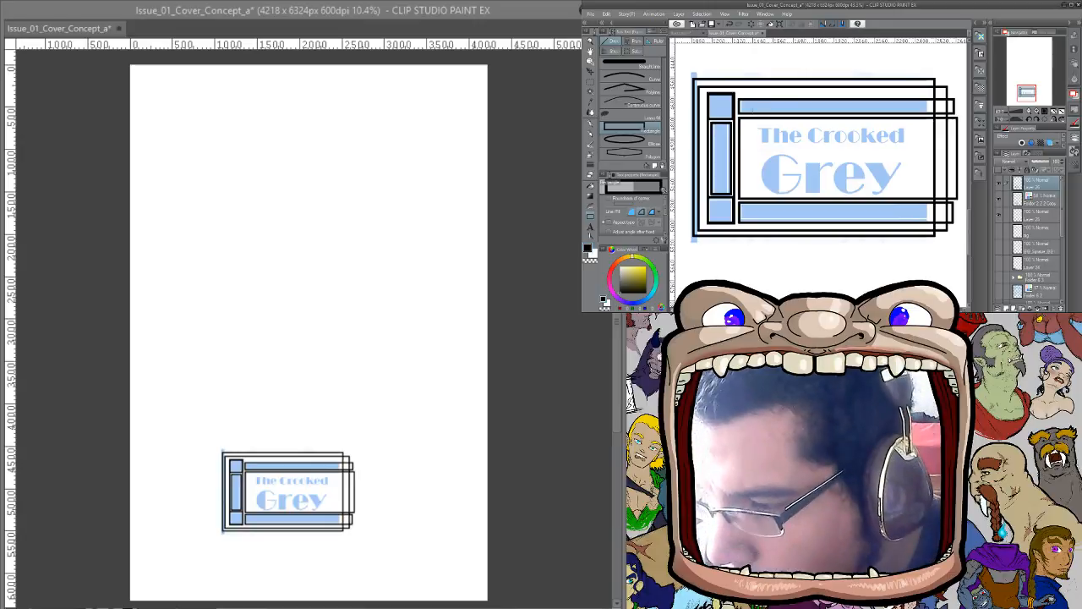
# Erase the lower part of the column's surplus outer line between the narrow bar and the text panel
pyautogui.hotkey('ctrl', 'space')
pyautogui.moveTo(740, 196); pyautogui.dragTo(768, 217)
pyautogui.press('p')
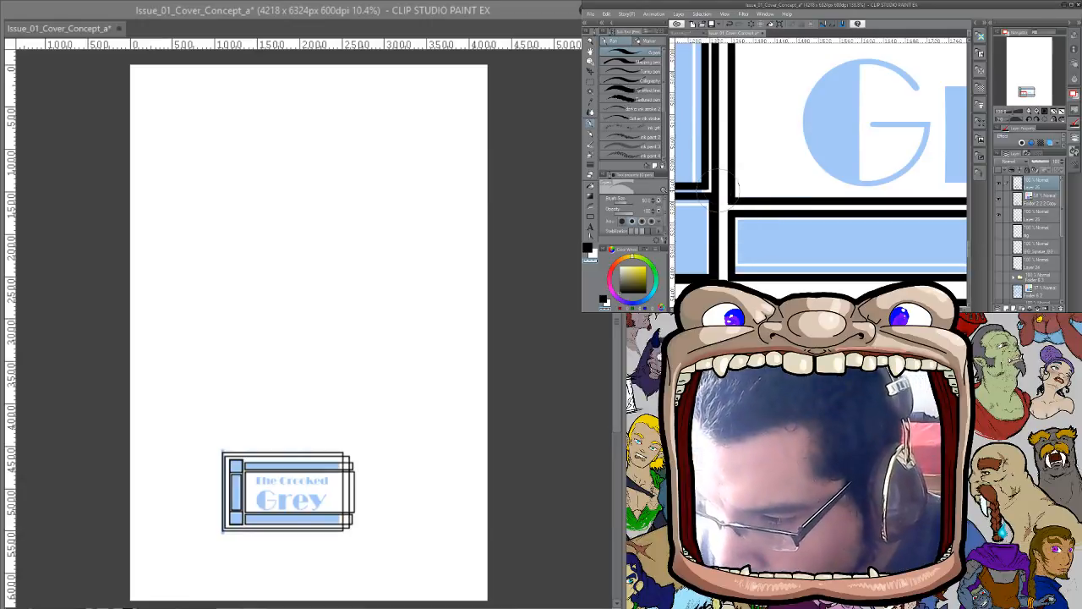
pyautogui.scroll(1, 766, 180)
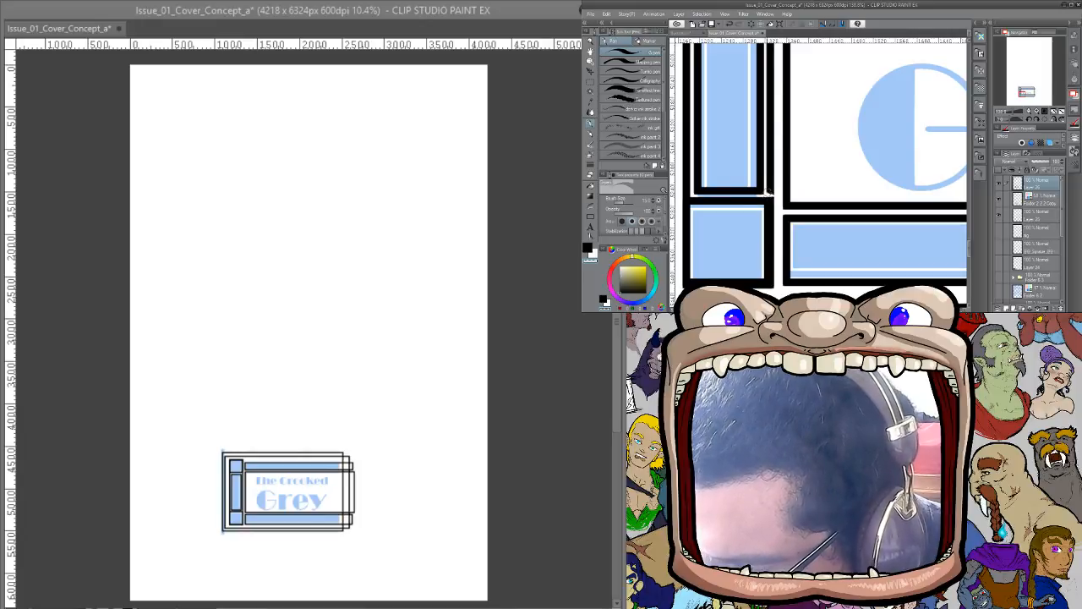
pyautogui.moveTo(769, 193)
pyautogui.mouseDown()
pyautogui.moveTo(768, 96)
pyautogui.moveTo(766, 150)
pyautogui.moveTo(782, 154)
pyautogui.moveTo(786, 234)
pyautogui.mouseUp()
# Select and delete the remaining surplus column lines above and on both sides of the narrow bar, then clear the selection
pyautogui.hotkey('ctrl', 'space')
pyautogui.press('m')
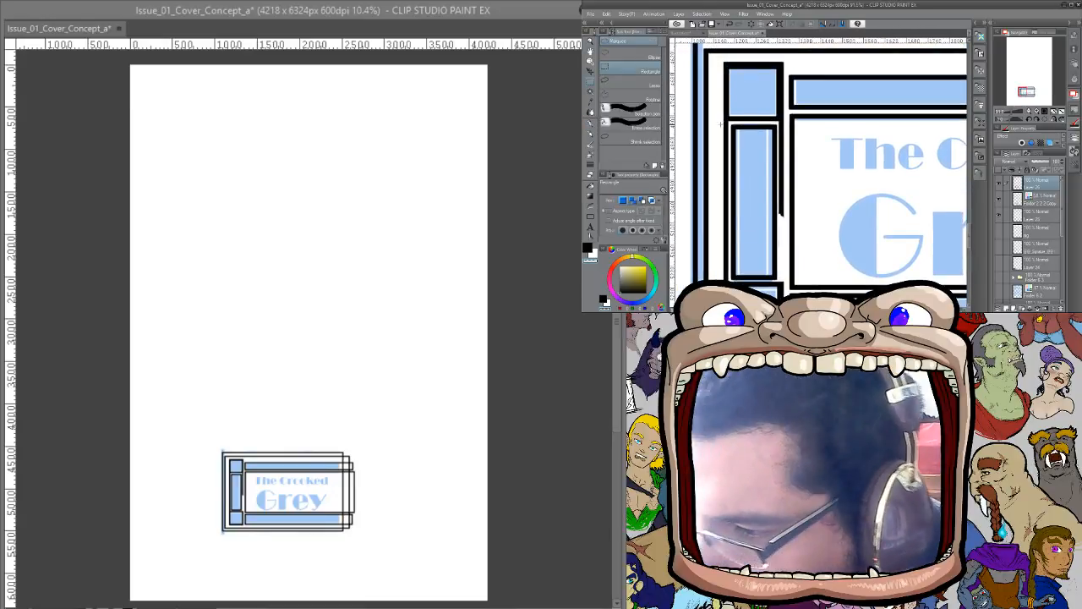
pyautogui.moveTo(720, 124); pyautogui.dragTo(788, 123)
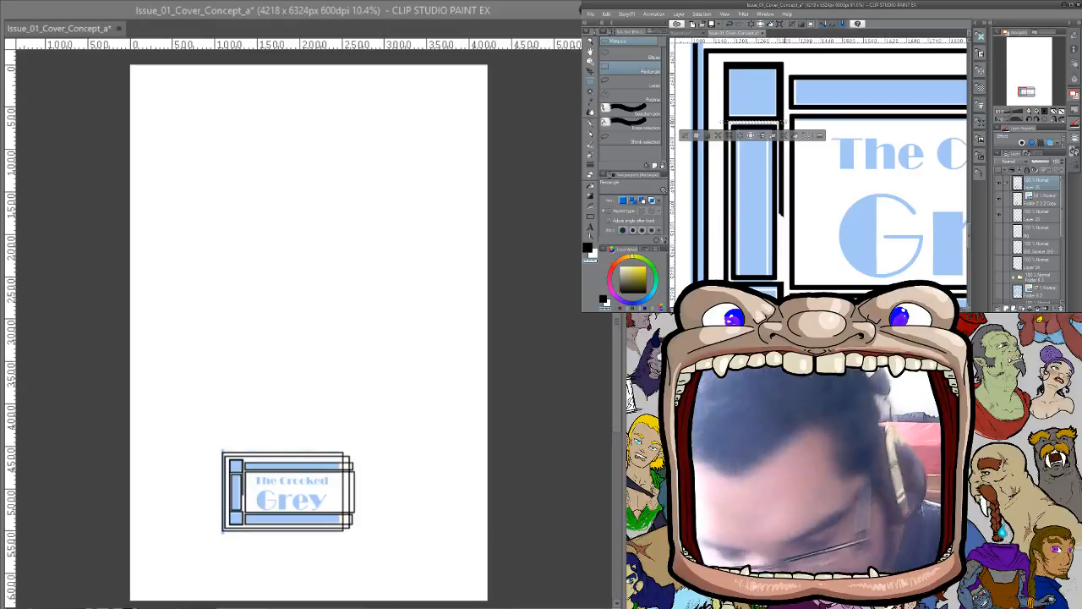
pyautogui.click(784, 136)
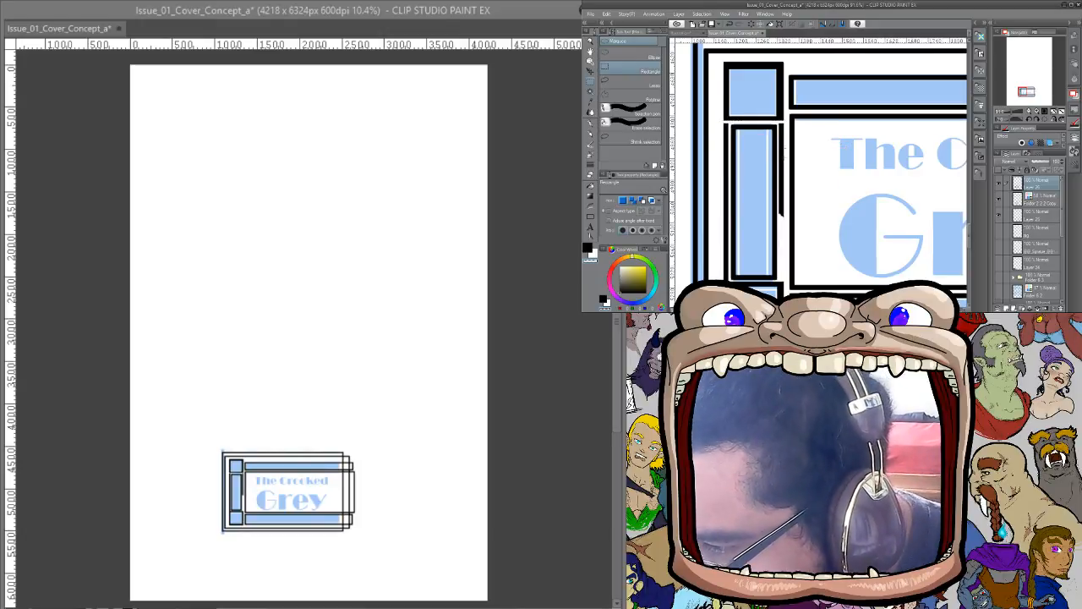
pyautogui.moveTo(778, 124); pyautogui.dragTo(788, 227)
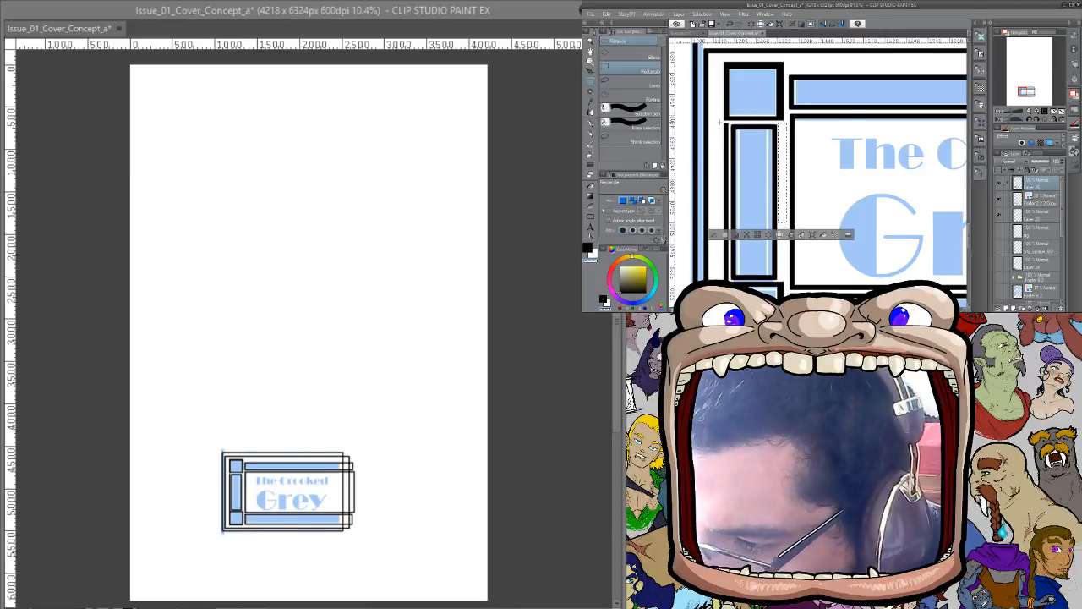
pyautogui.moveTo(719, 124); pyautogui.dragTo(733, 262)
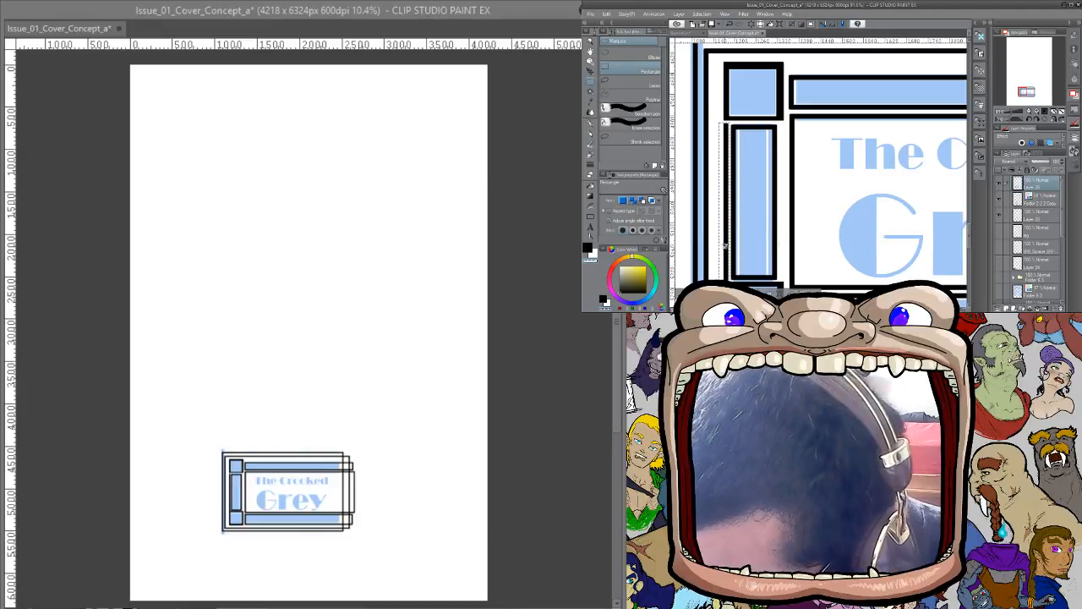
pyautogui.press('Delete')
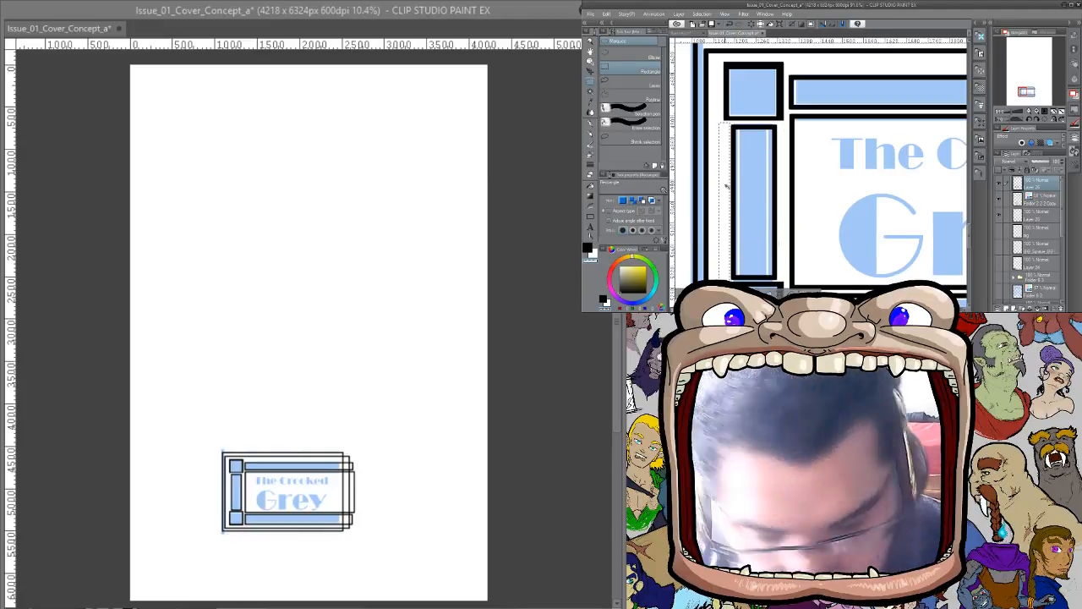
pyautogui.hotkey('ctrl', 'd')
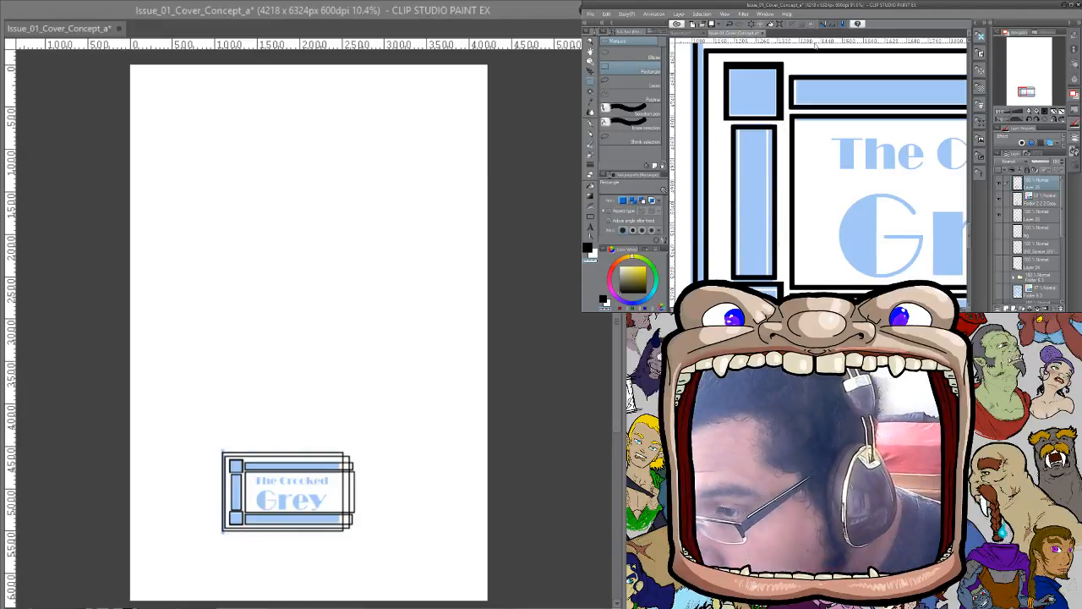
# Fill the column's two squares, its narrow bar, and the plate's upper and lower horizontal bars with black
pyautogui.press('g')
pyautogui.press('g')
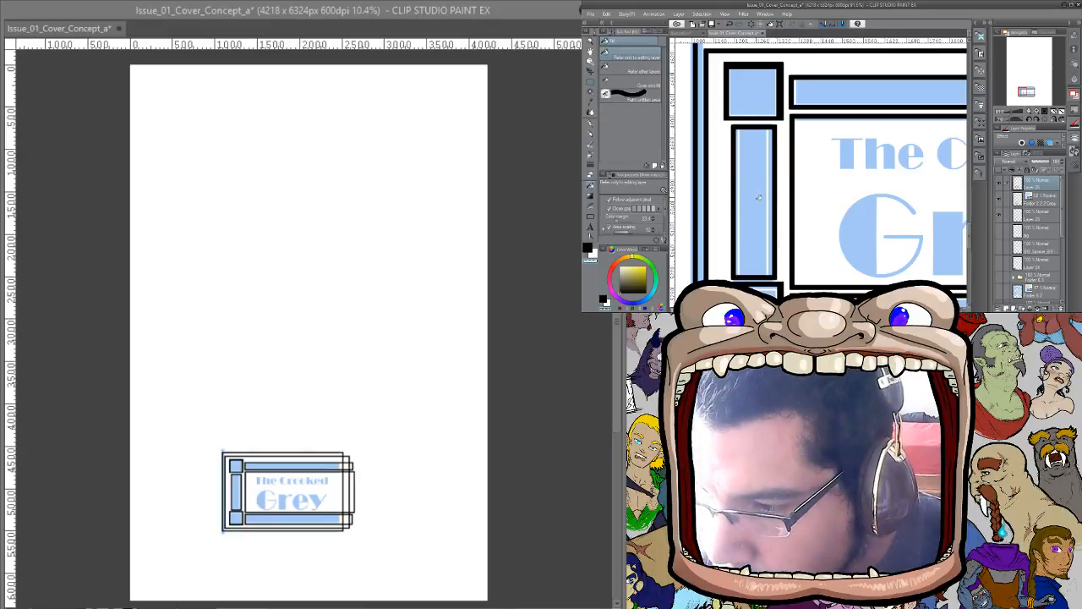
pyautogui.click(753, 197)
pyautogui.hotkey('ctrl', 'z')
pyautogui.click(755, 156)
pyautogui.click(753, 92)
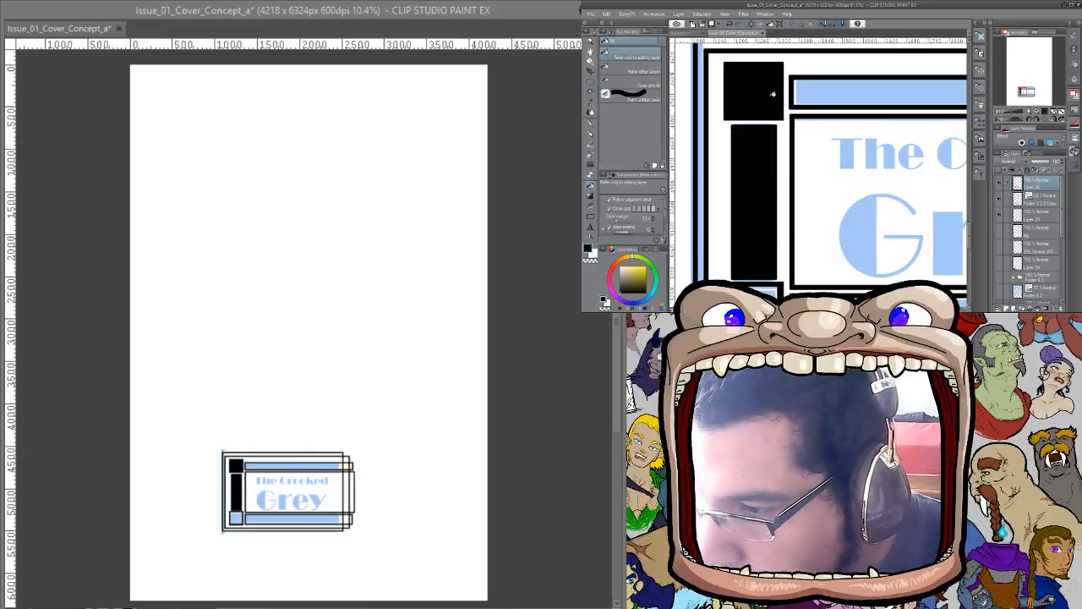
pyautogui.scroll(-3, 754, 126)
pyautogui.click(759, 152)
pyautogui.click(817, 158)
pyautogui.scroll(3, 817, 158)
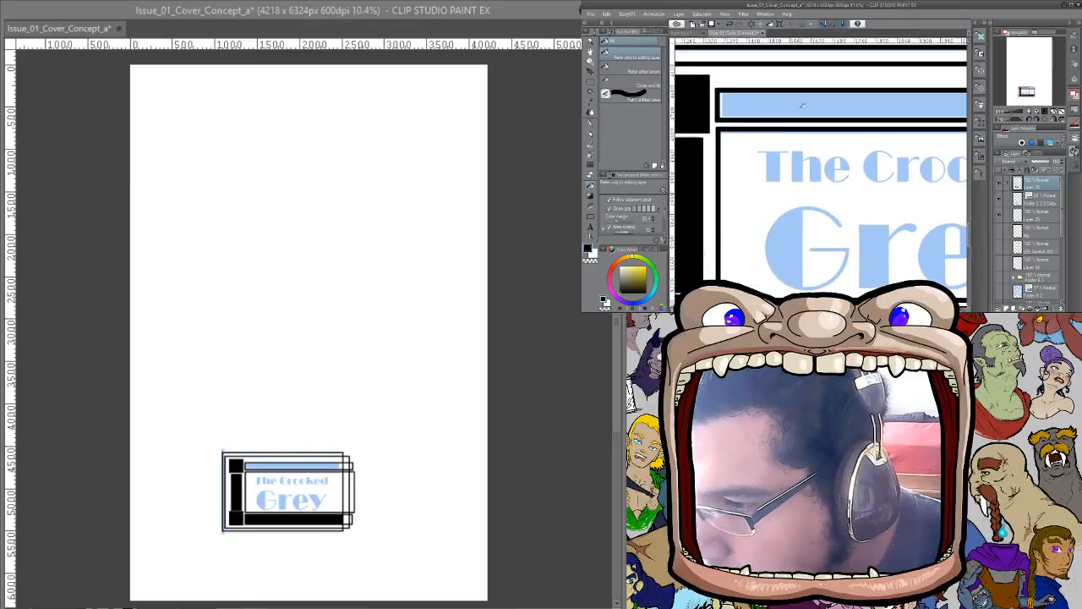
pyautogui.click(835, 100)
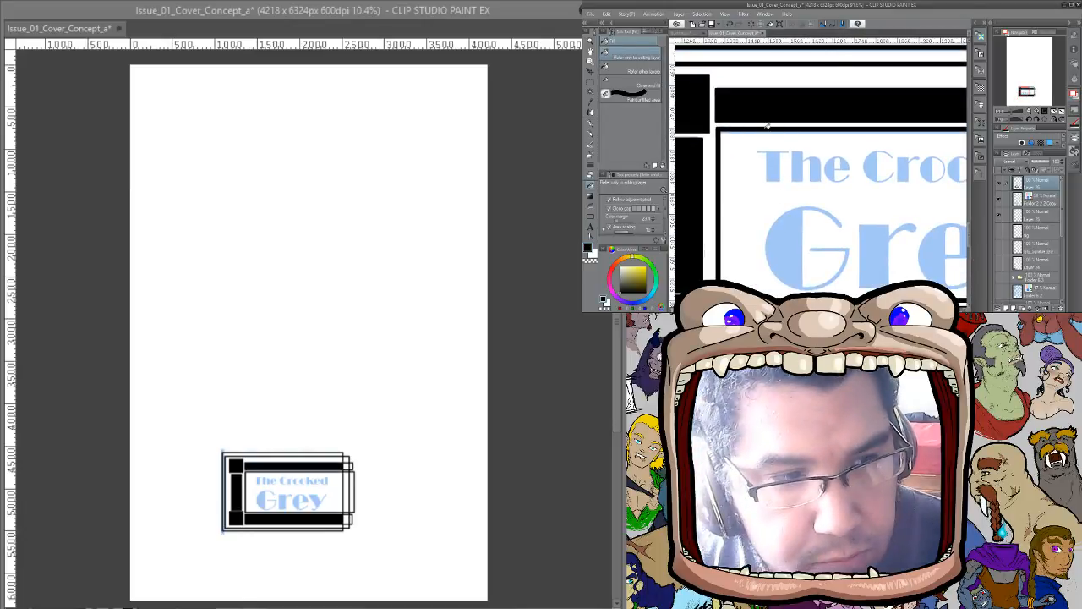
# Switch from filling to the Rectangle shape tool and set the drawing colour to transparent
pyautogui.moveTo(793, 179); pyautogui.dragTo(856, 168)
pyautogui.click(590, 218)
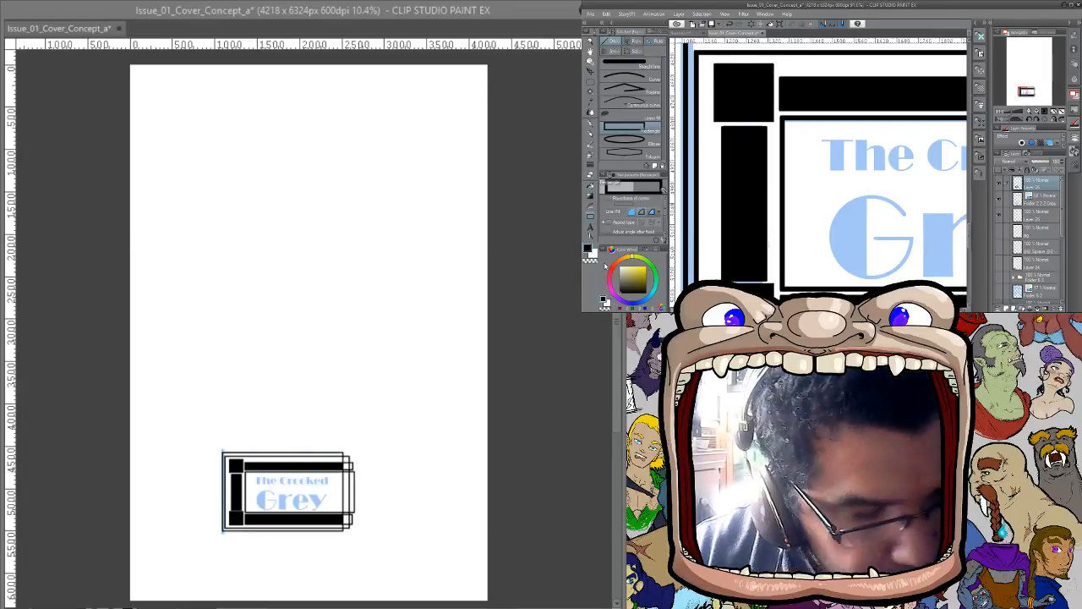
pyautogui.press('c')
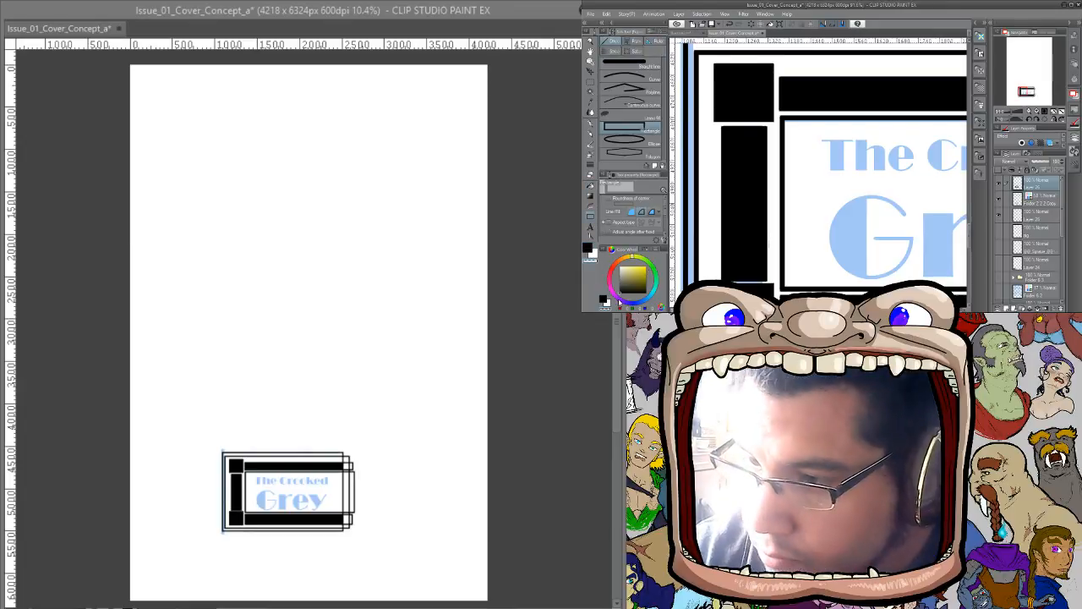
# Try to cut a thin inset outline into the column's upper black square with a transparent rectangle
pyautogui.moveTo(717, 67); pyautogui.dragTo(767, 115)
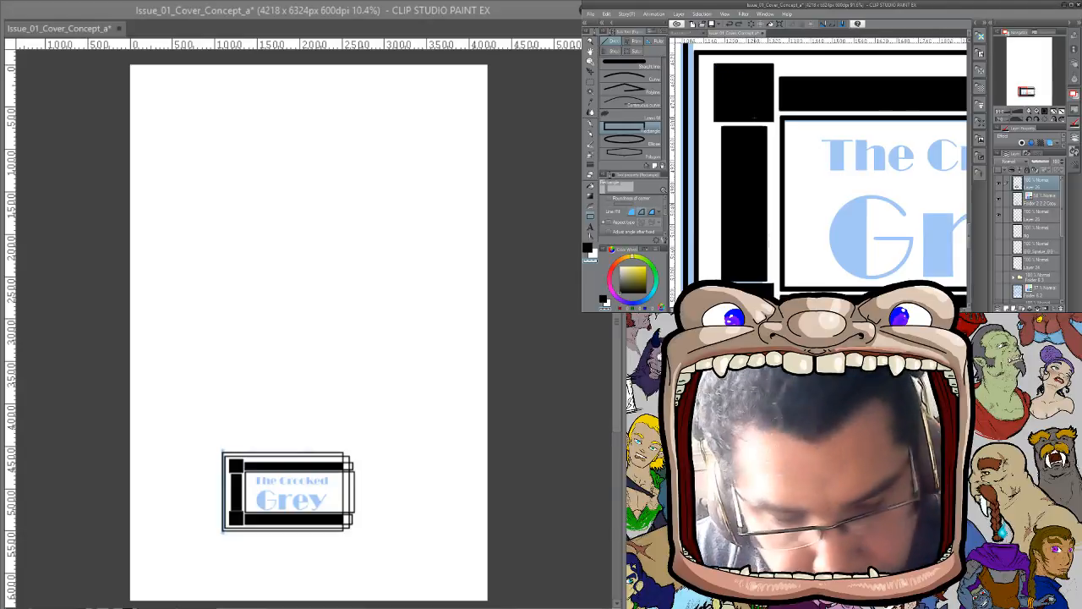
pyautogui.moveTo(664, 204); pyautogui.dragTo(664, 219)
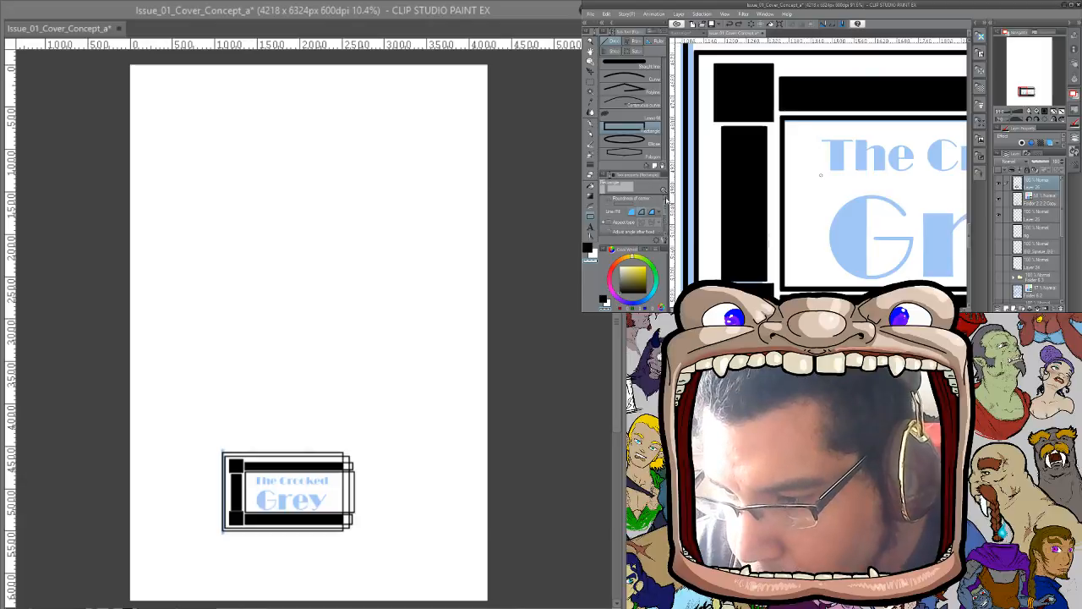
pyautogui.scroll(2, 664, 219)
pyautogui.moveTo(716, 65); pyautogui.dragTo(773, 121)
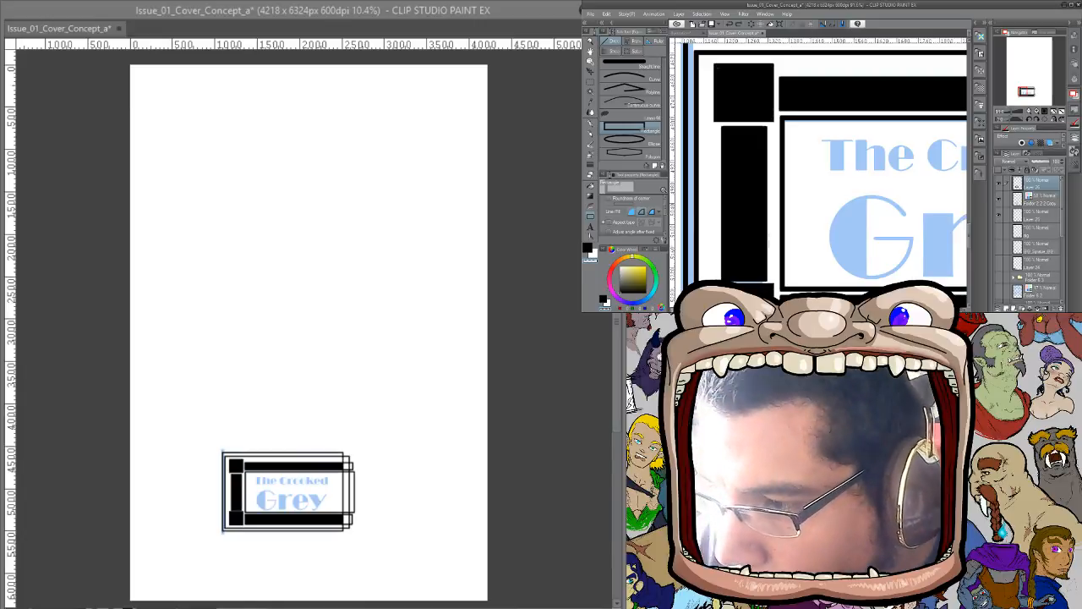
pyautogui.moveTo(718, 67); pyautogui.dragTo(730, 84)
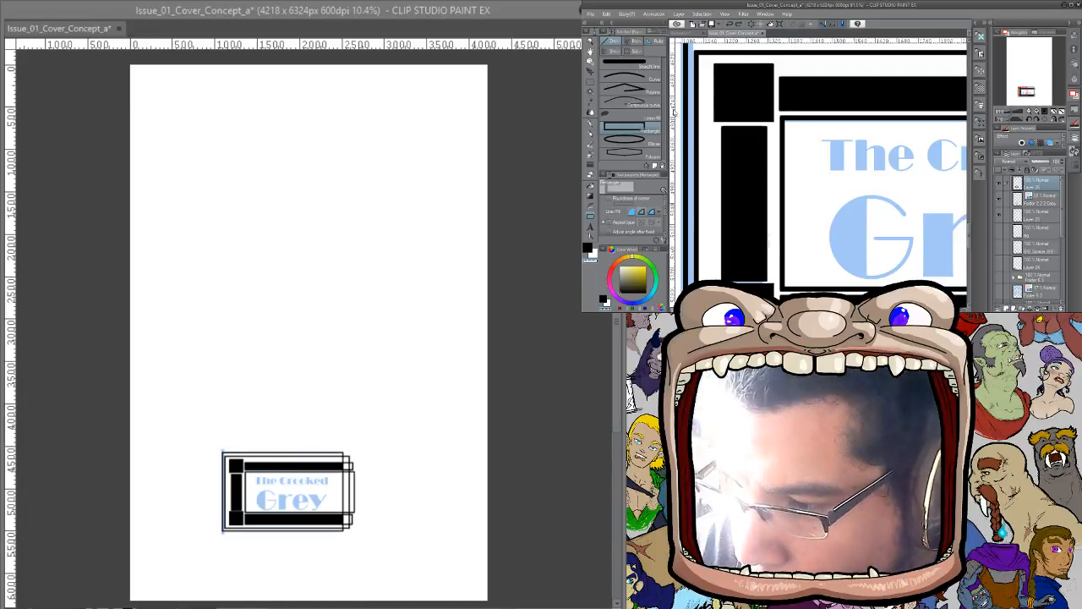
# Place one vertical and two horizontal guides just inside the edges of the column's upper black square
pyautogui.moveTo(675, 111); pyautogui.dragTo(718, 112)
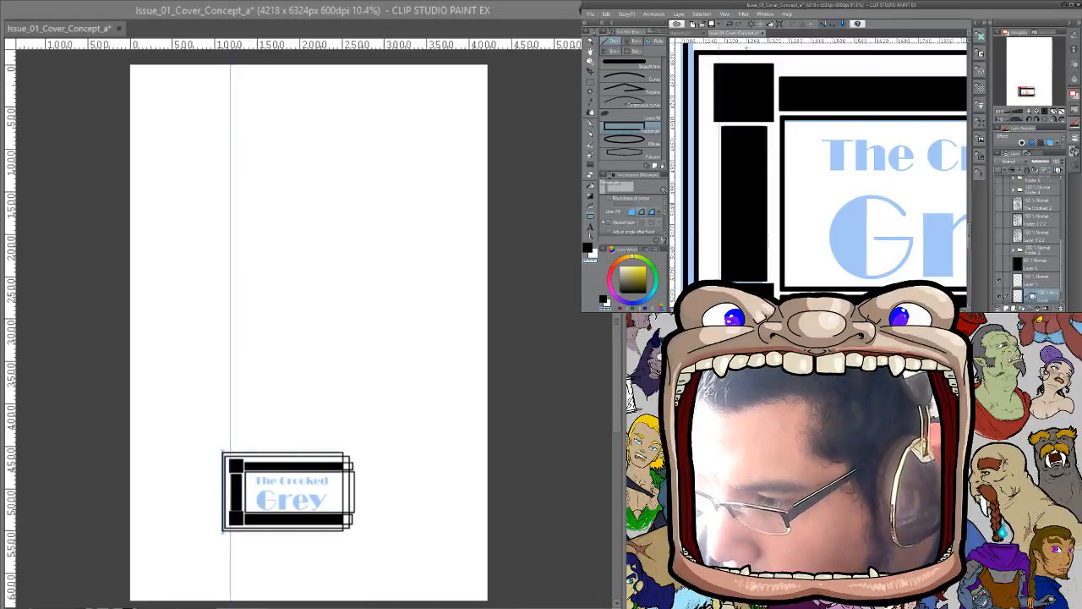
pyautogui.moveTo(747, 41); pyautogui.dragTo(757, 120)
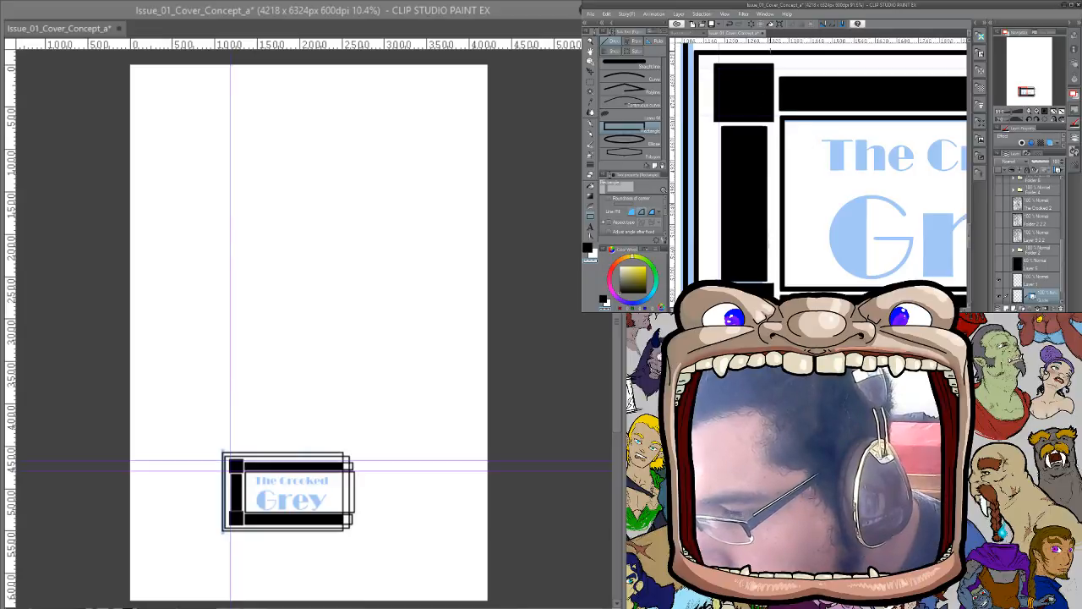
pyautogui.moveTo(766, 162); pyautogui.dragTo(761, 206)
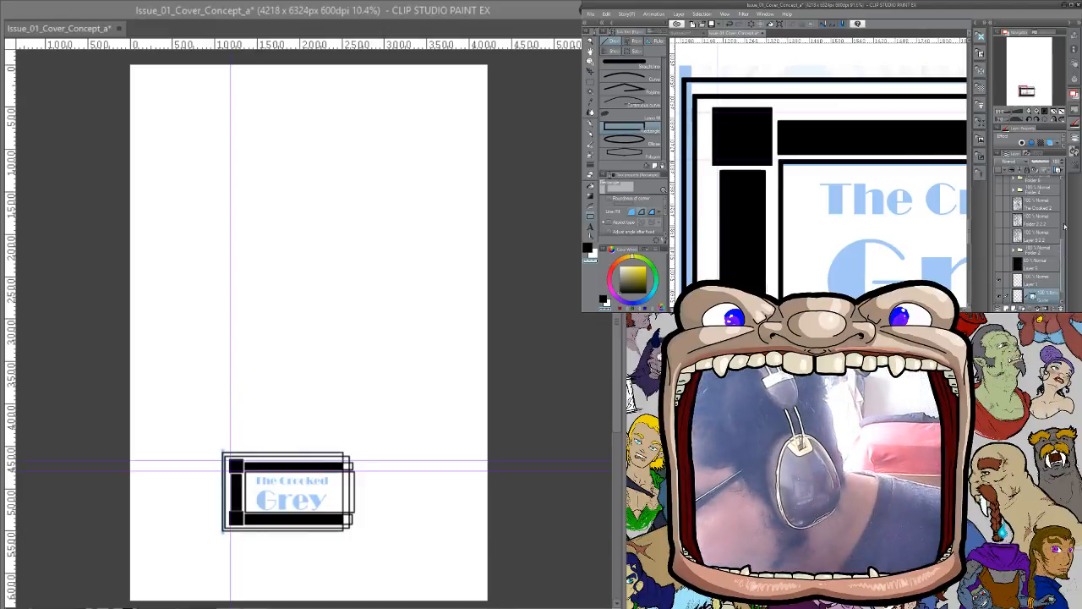
# Reselect the plate's line art layer and try to cut an inset outline into the upper square along the guides
pyautogui.scroll(5, 1031, 237)
pyautogui.click(1033, 180)
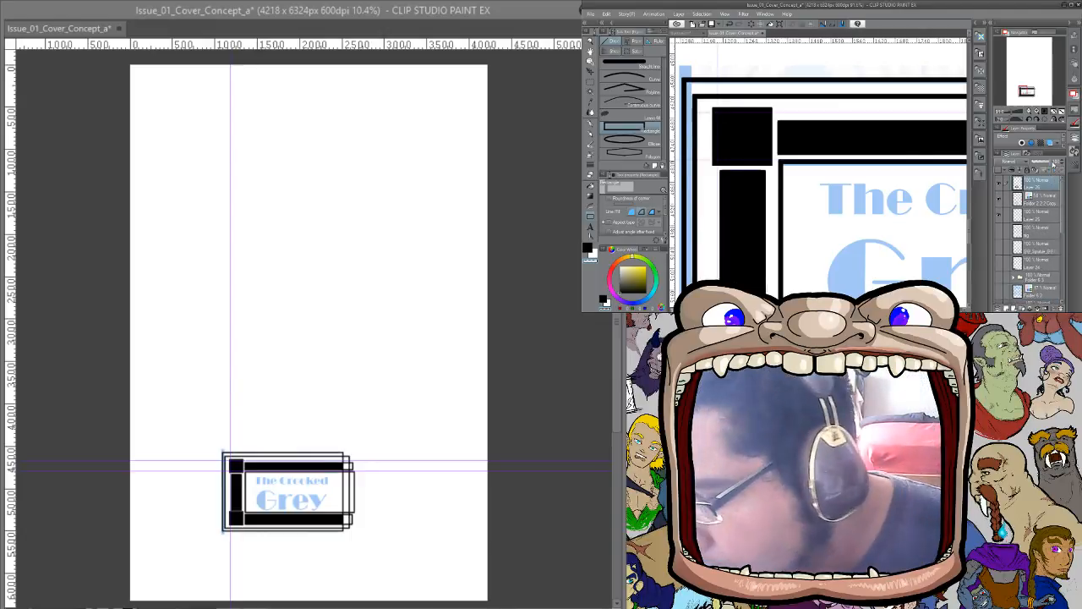
pyautogui.moveTo(715, 109); pyautogui.dragTo(768, 161)
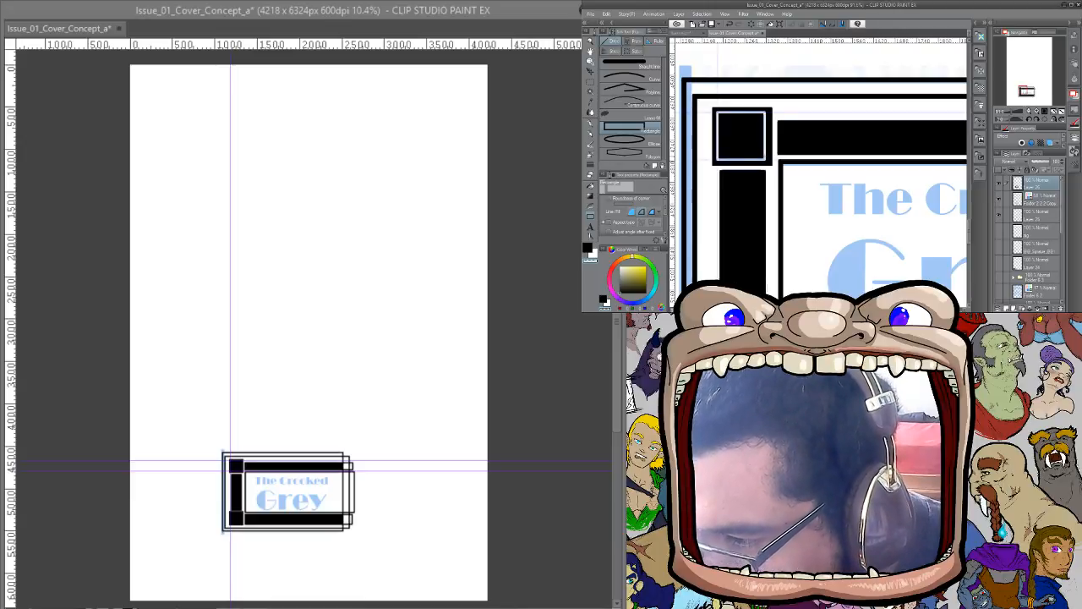
pyautogui.hotkey('ctrl', 'z')
pyautogui.moveTo(716, 111); pyautogui.dragTo(767, 161)
# Delete the guide layer from the document
pyautogui.moveTo(1063, 228)
pyautogui.mouseDown()
pyautogui.moveTo(1061, 291)
pyautogui.moveTo(1063, 226)
pyautogui.mouseUp()
pyautogui.click(1042, 280)
pyautogui.click(1060, 308)
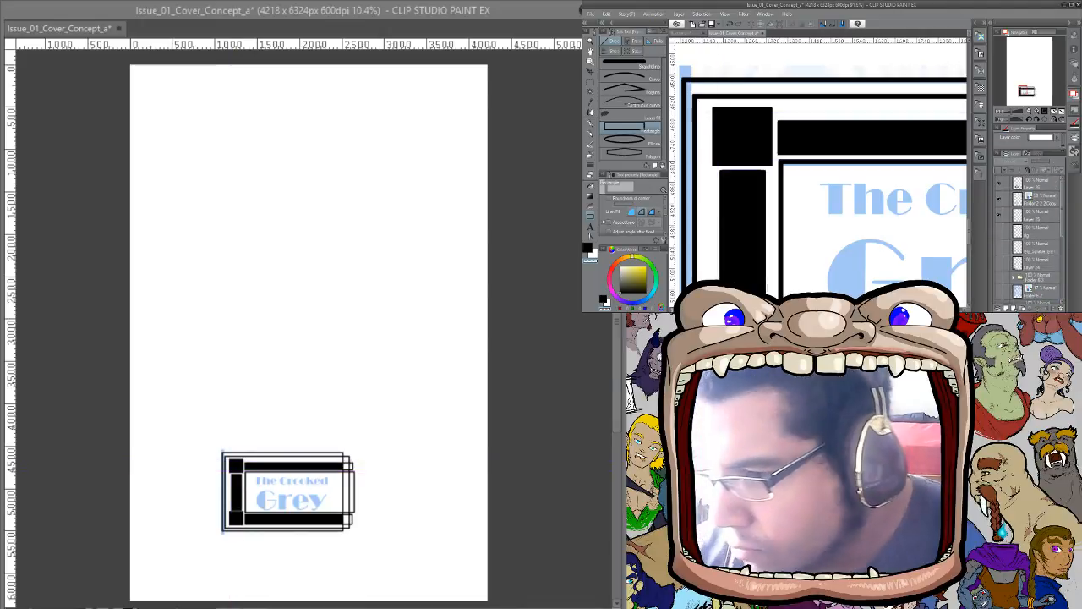
# On the plate's line art layer, cut thin transparent inset outlines into the column's upper and lower squares and narrow bar
pyautogui.click(1043, 183)
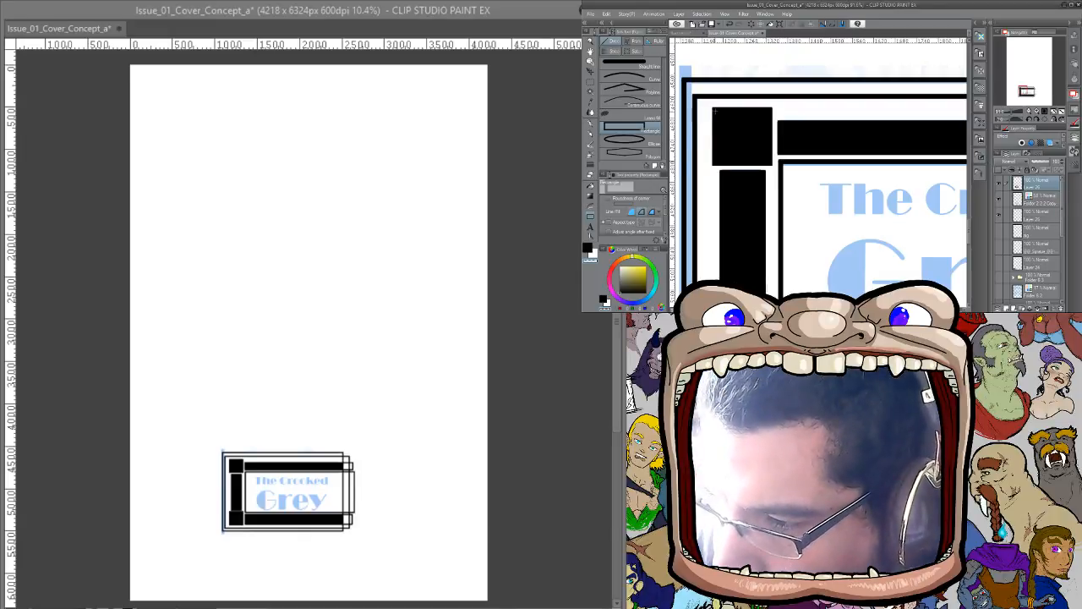
pyautogui.moveTo(714, 110); pyautogui.dragTo(767, 164)
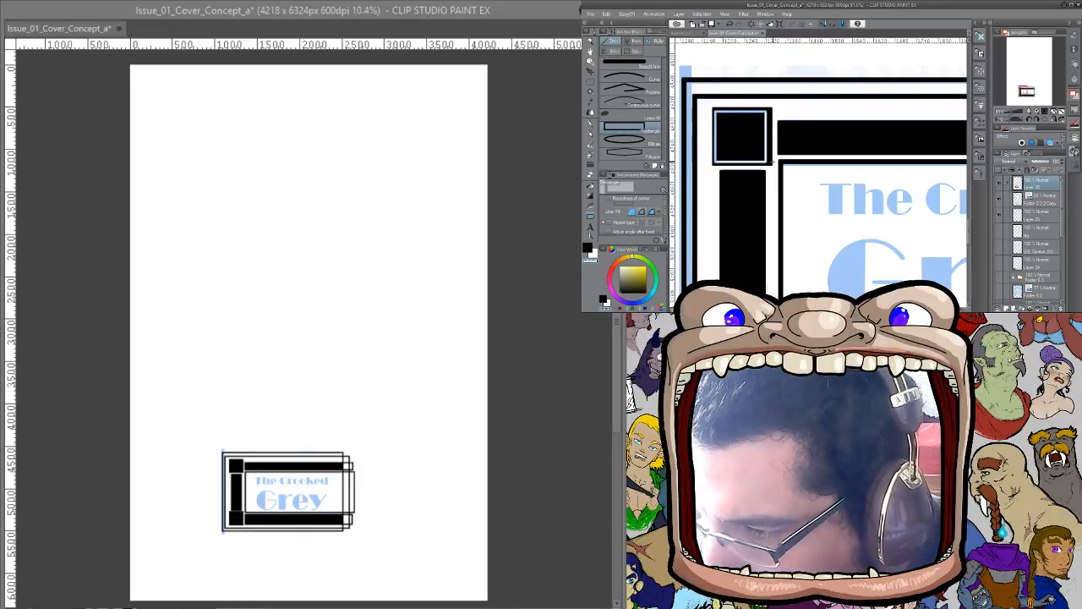
pyautogui.moveTo(716, 112); pyautogui.dragTo(768, 164)
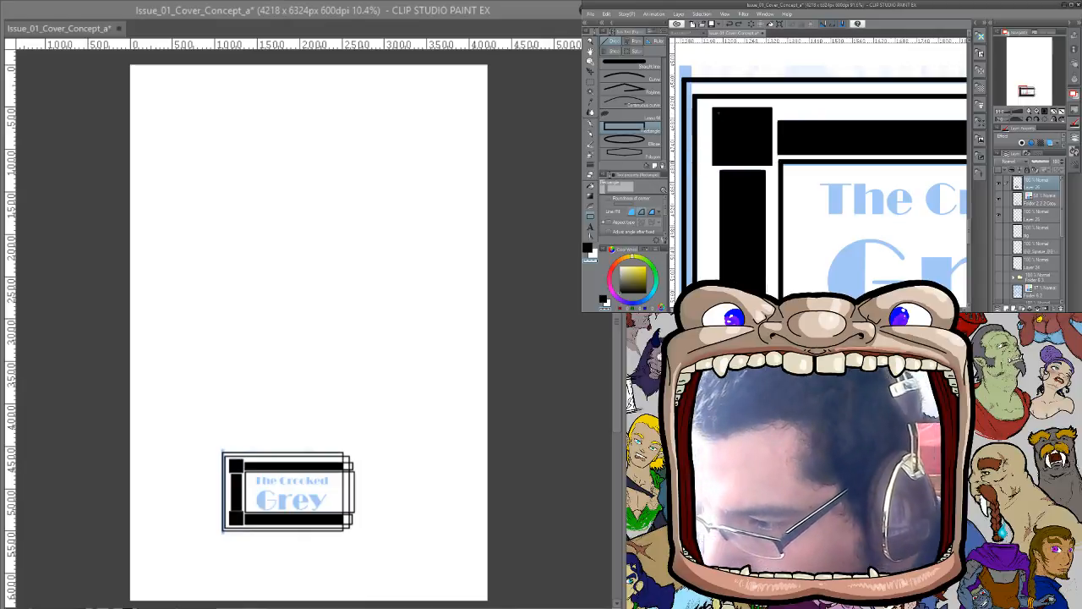
pyautogui.moveTo(715, 113); pyautogui.dragTo(789, 295)
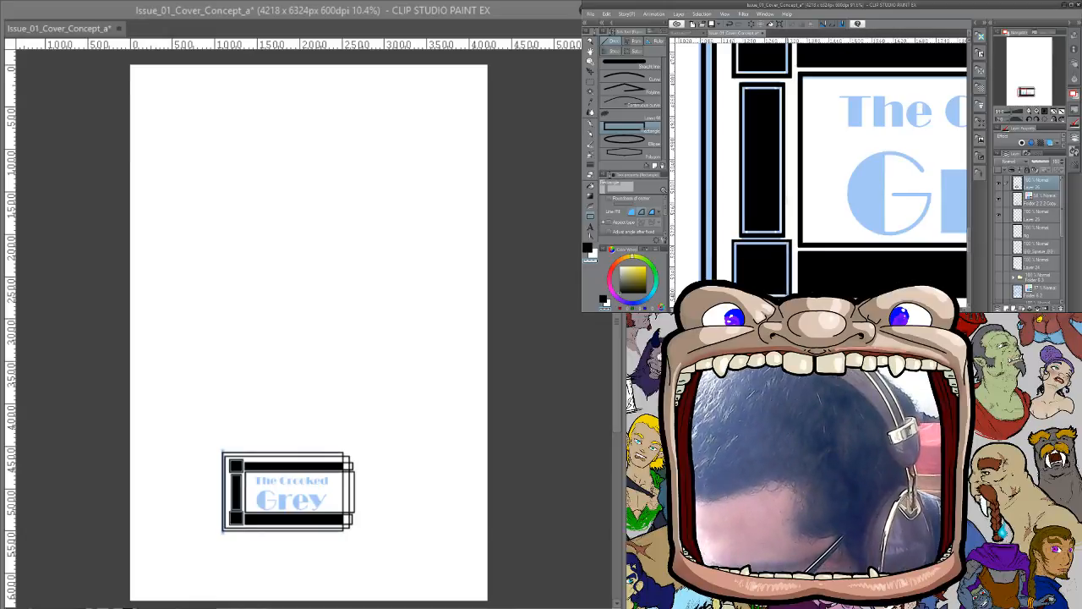
# Cut thin transparent inset rectangle outlines into the plate's upper and lower horizontal black bars
pyautogui.hotkey('ctrl', 'space')
pyautogui.moveTo(890, 187); pyautogui.dragTo(840, 185)
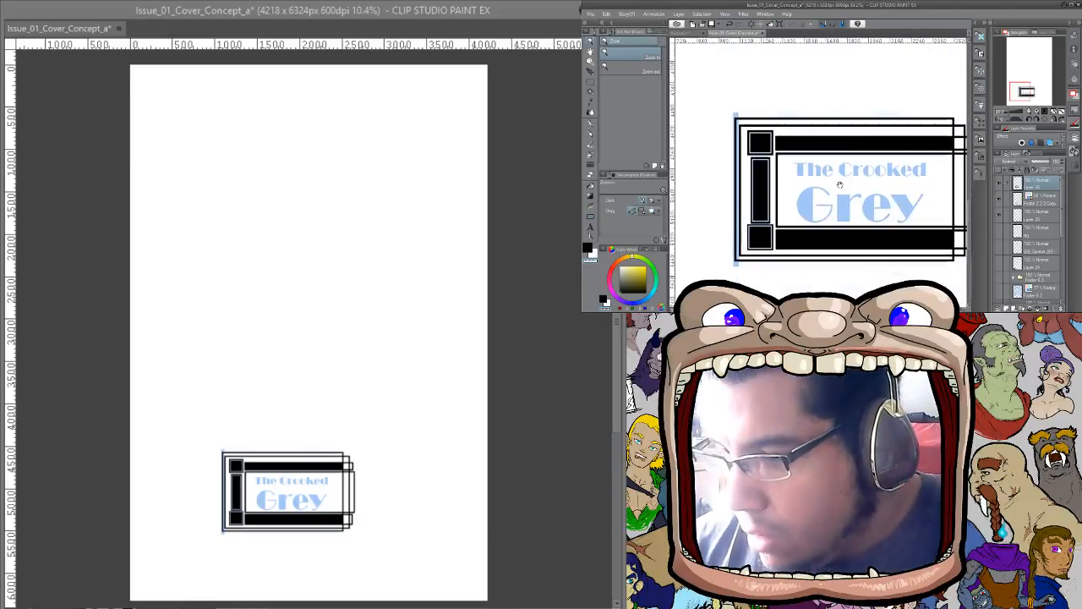
pyautogui.moveTo(851, 128); pyautogui.dragTo(799, 94)
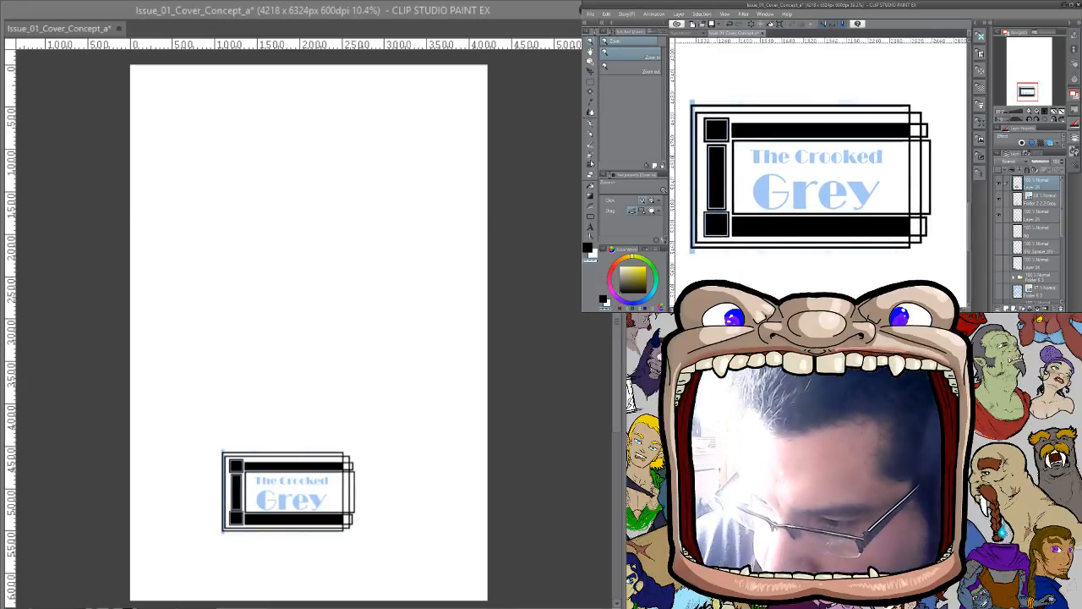
pyautogui.click(590, 217)
pyautogui.moveTo(733, 124); pyautogui.dragTo(910, 135)
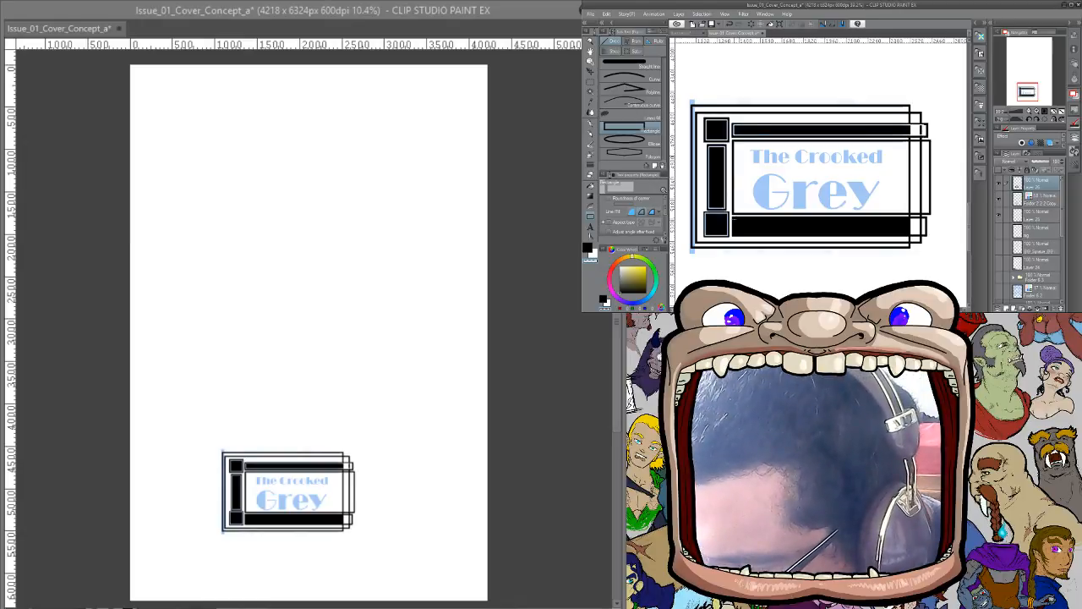
pyautogui.moveTo(733, 218); pyautogui.dragTo(925, 235)
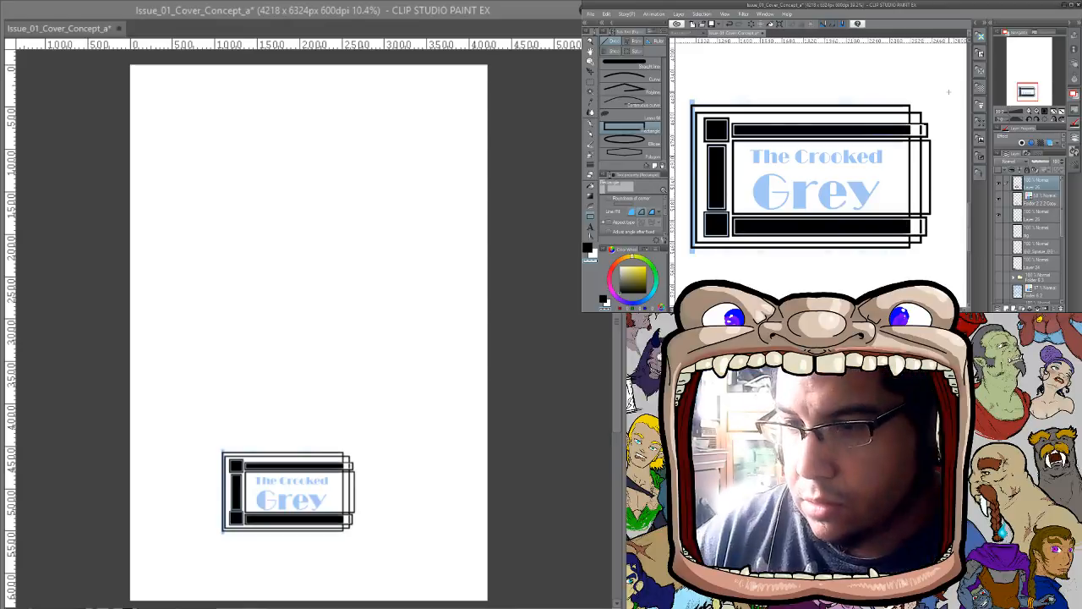
# Select the right-hand part of the plate's line art with a rectangular marquee, erase it and deselect
pyautogui.click(591, 71)
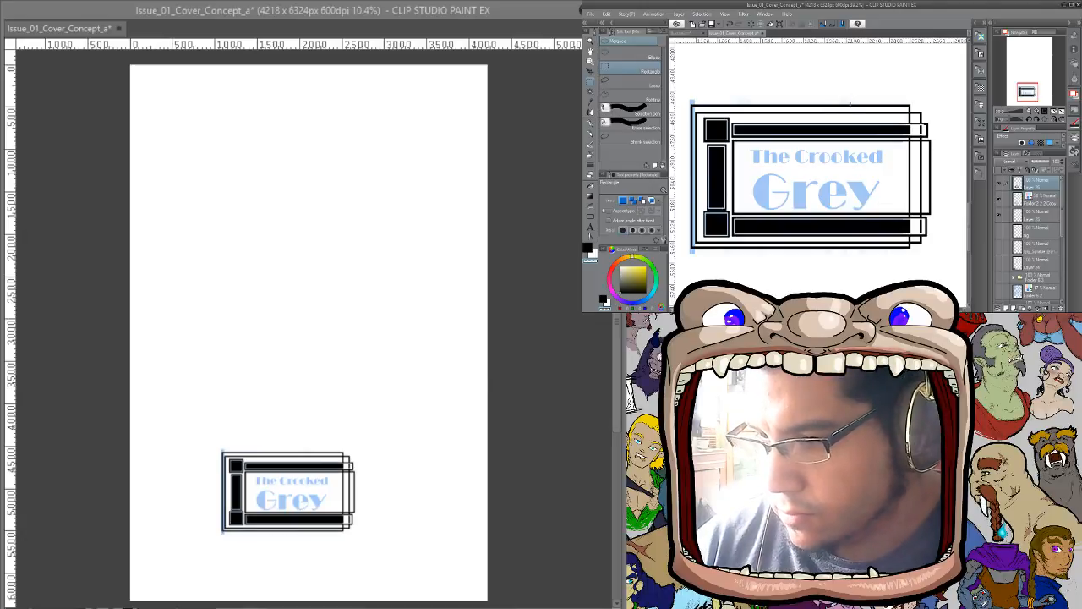
pyautogui.moveTo(835, 101); pyautogui.dragTo(953, 270)
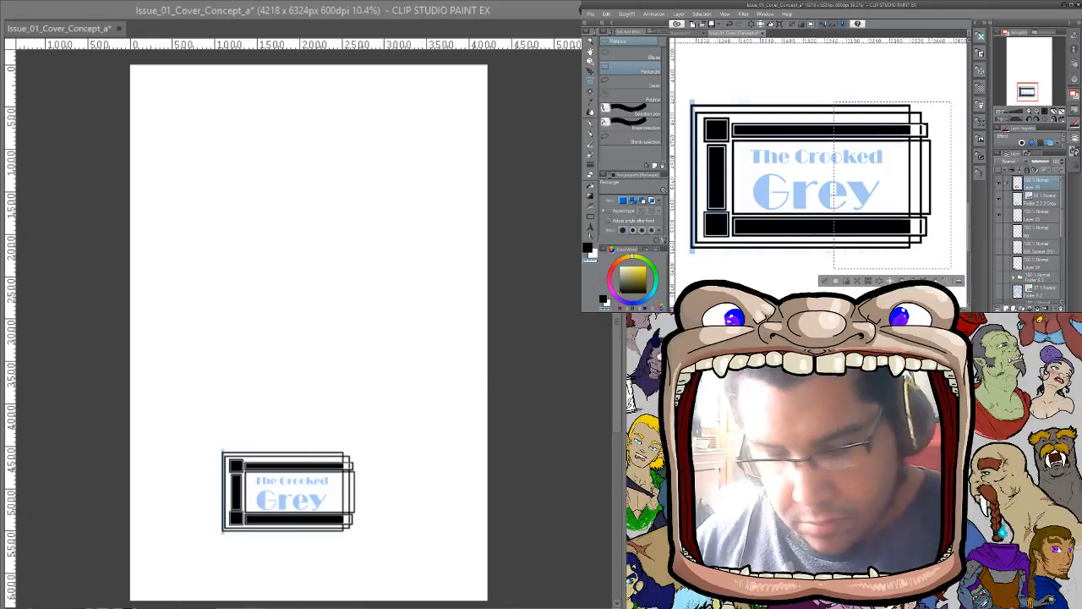
pyautogui.press('Delete')
pyautogui.hotkey('ctrl', 'd')
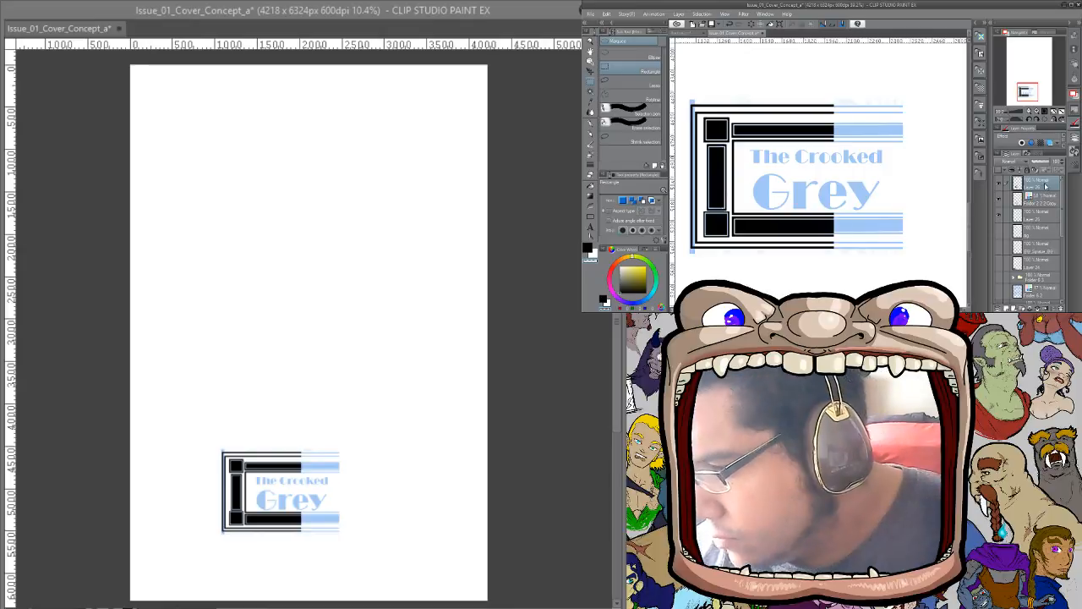
# Duplicate the remaining half-plate layer, flip the copy horizontally and shift it right to complete the symmetrical frame
pyautogui.hotkey('ctrl', 'c')
pyautogui.hotkey('ctrl', 'v')
pyautogui.hotkey('ctrl', 't')
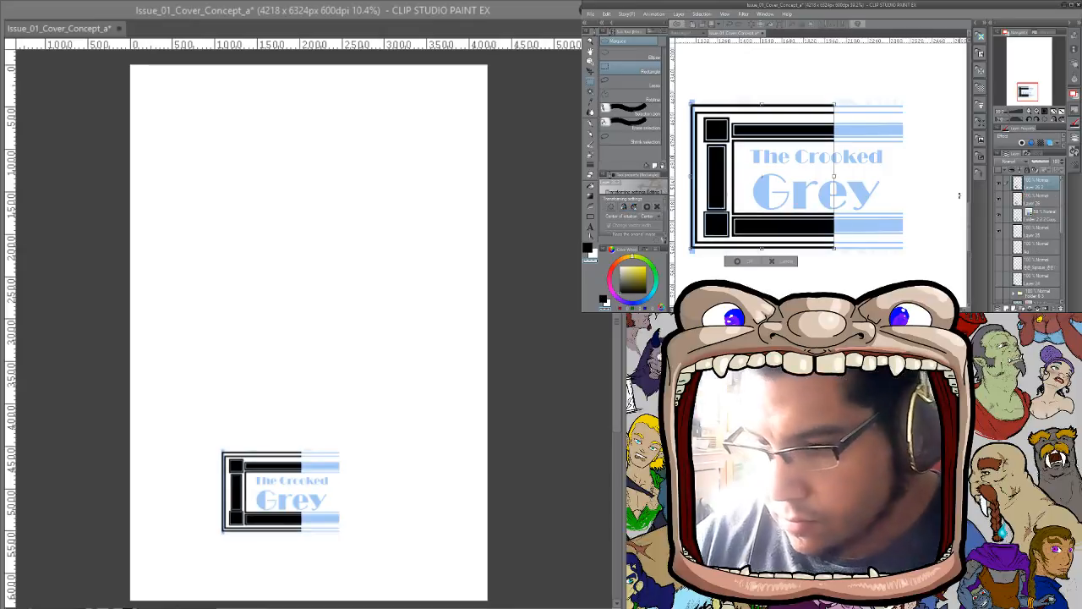
pyautogui.click(623, 207)
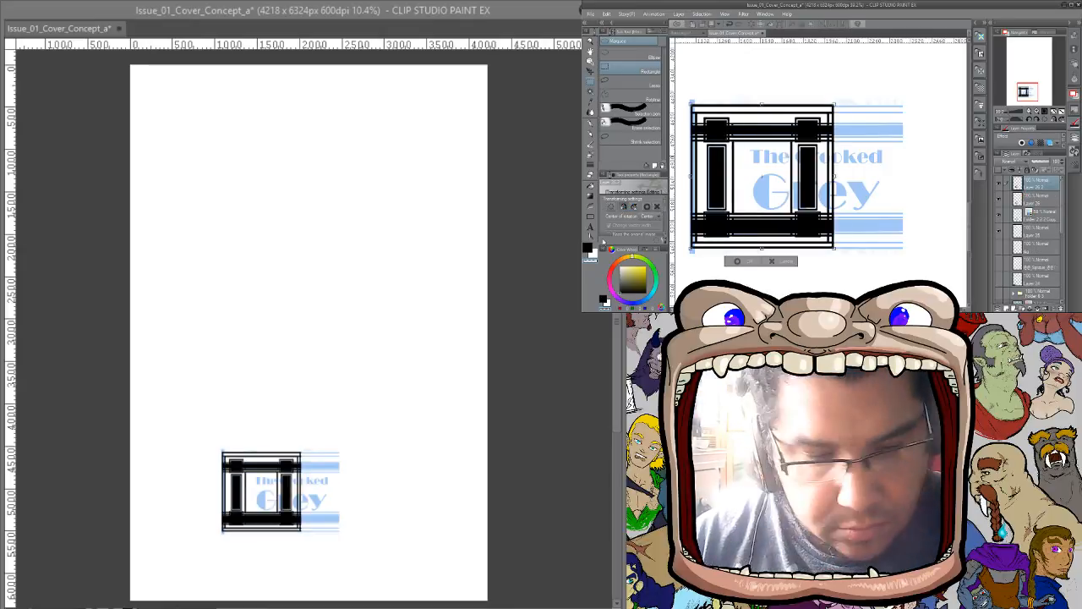
pyautogui.press('Return')
pyautogui.press('k')
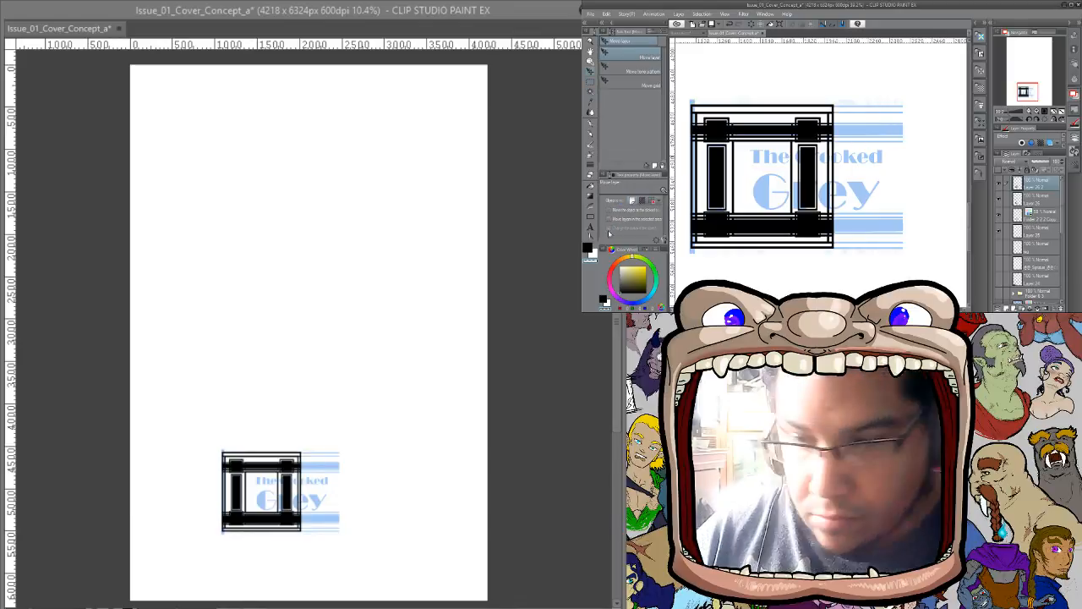
pyautogui.moveTo(756, 169); pyautogui.dragTo(803, 178)
pyautogui.moveTo(865, 183)
pyautogui.mouseDown()
pyautogui.moveTo(817, 185)
pyautogui.moveTo(852, 187)
pyautogui.mouseUp()
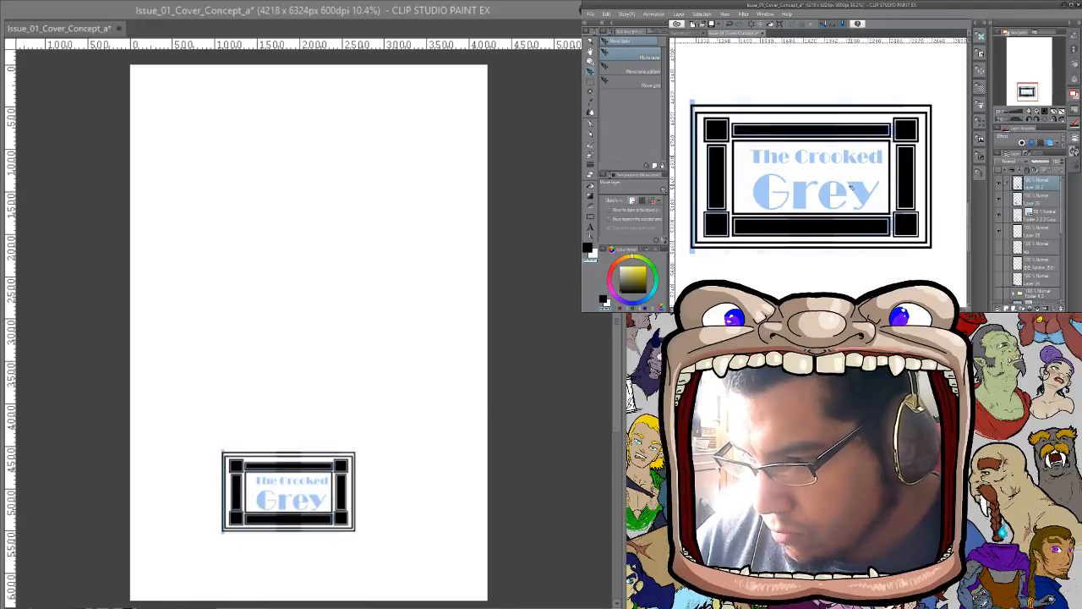
# Create a layer folder, put both plate half layers inside it and name the folder Art
pyautogui.click(1021, 307)
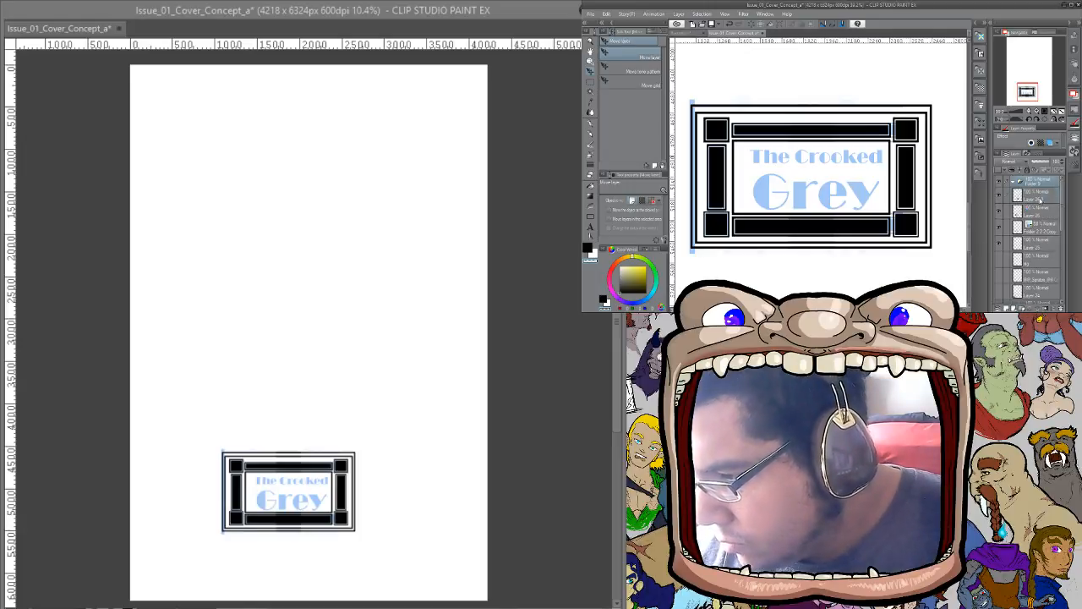
pyautogui.click(1037, 198)
pyautogui.keyDown('shift'); pyautogui.click(1038, 213); pyautogui.keyUp('shift')
pyautogui.moveTo(1037, 207); pyautogui.dragTo(1034, 184)
pyautogui.click(1035, 183)
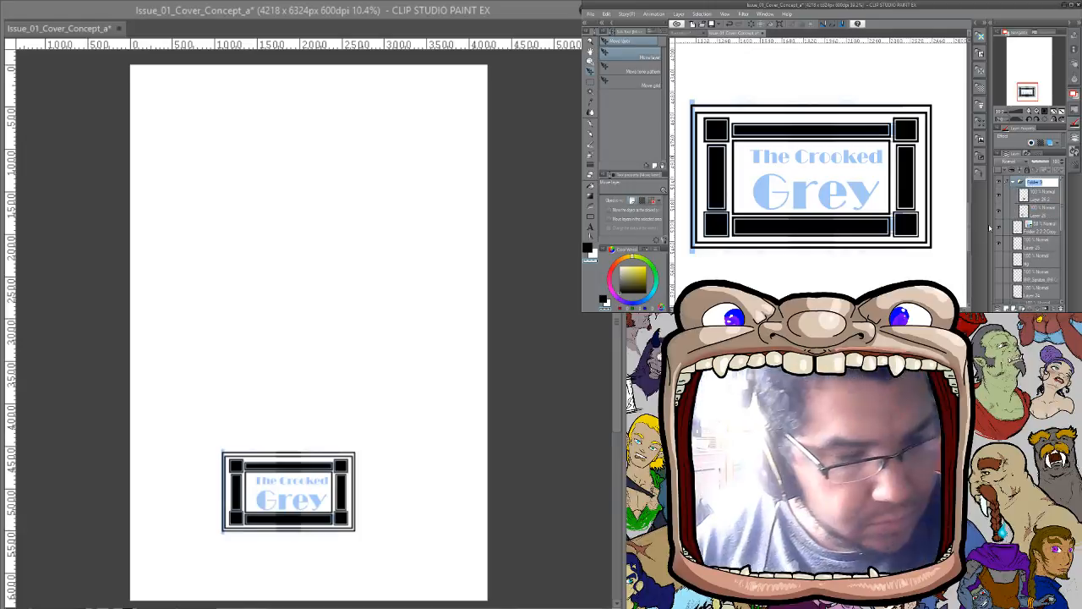
pyautogui.write('Art')
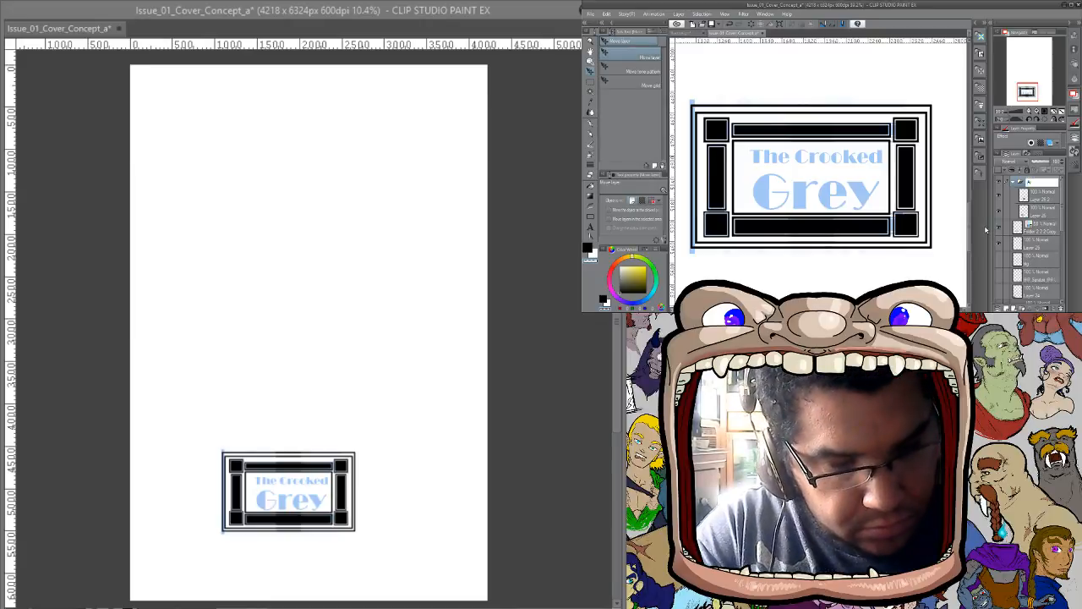
pyautogui.press('Return')
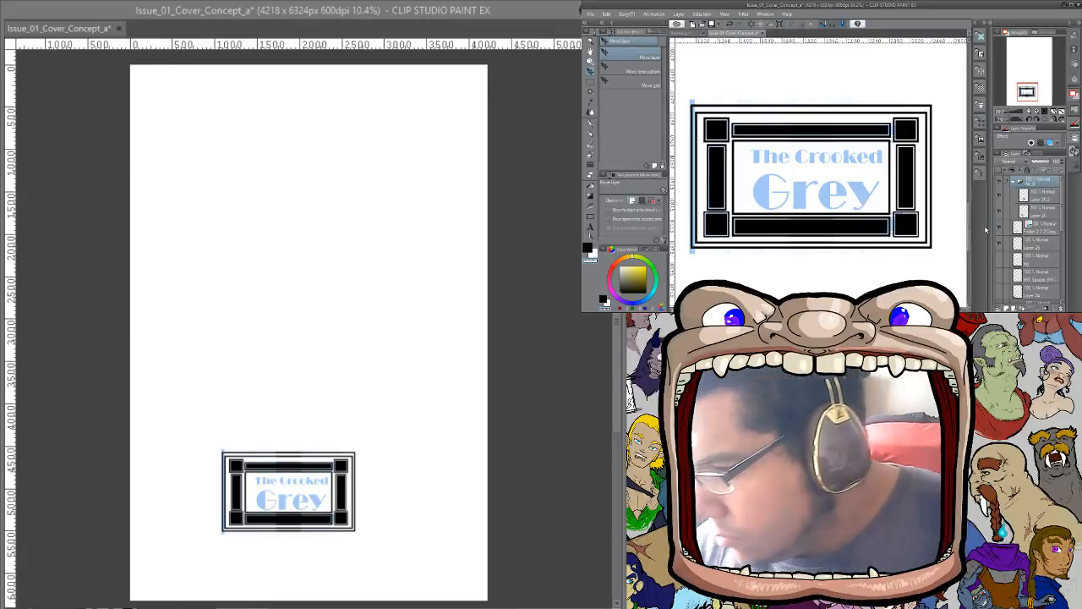
# Collapse the plate's art folder and delete the blue The Crooked Grey reference layer
pyautogui.click(1040, 198)
pyautogui.keyDown('shift'); pyautogui.click(1038, 209); pyautogui.keyUp('shift')
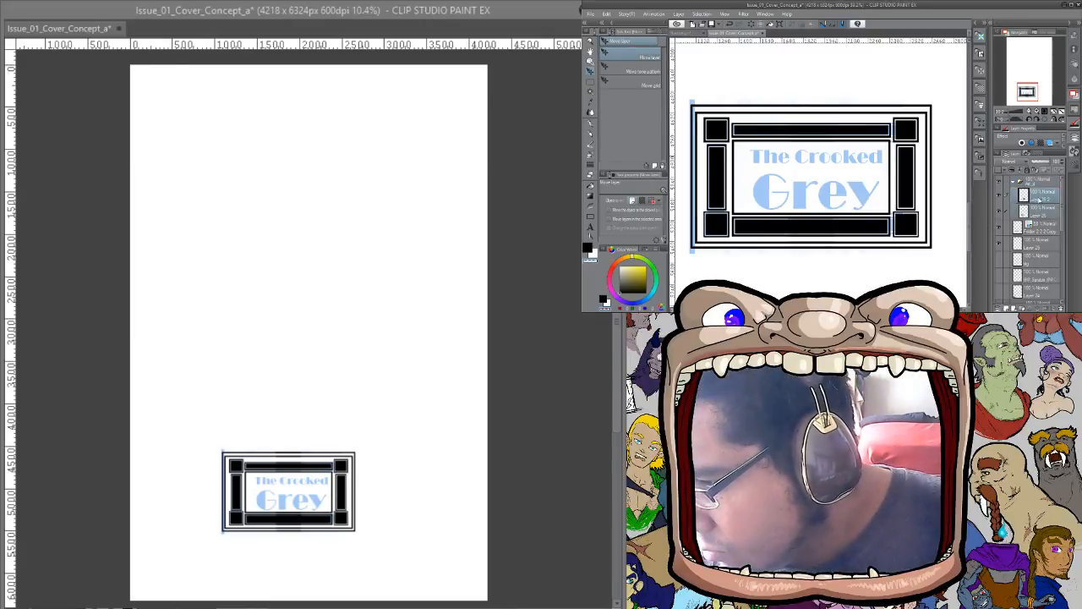
pyautogui.moveTo(1014, 205); pyautogui.dragTo(1036, 214)
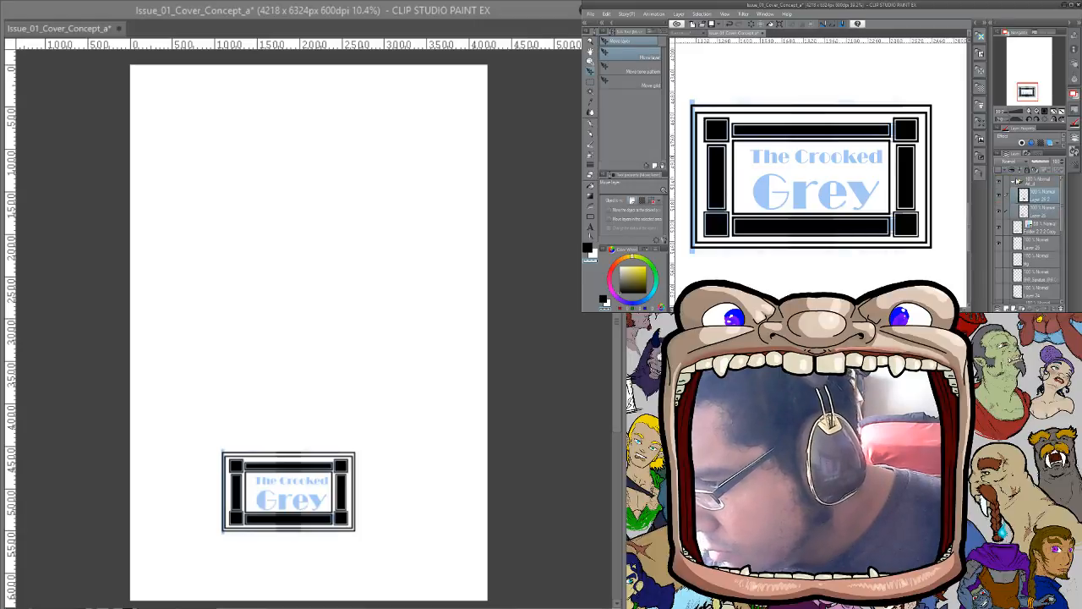
pyautogui.click(1014, 181)
pyautogui.click(999, 183)
pyautogui.click(999, 184)
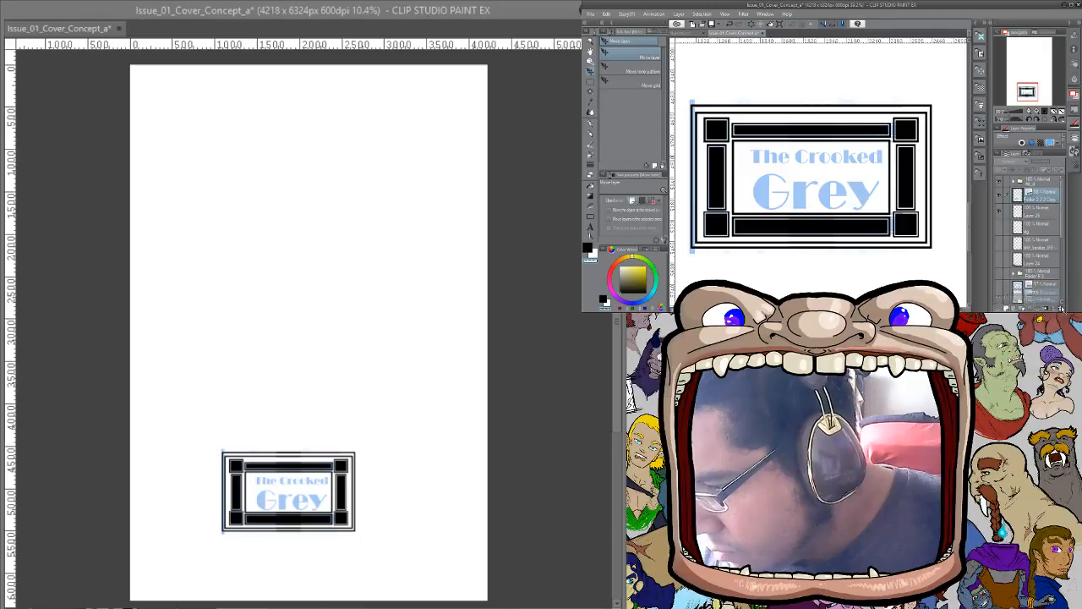
pyautogui.click(1060, 308)
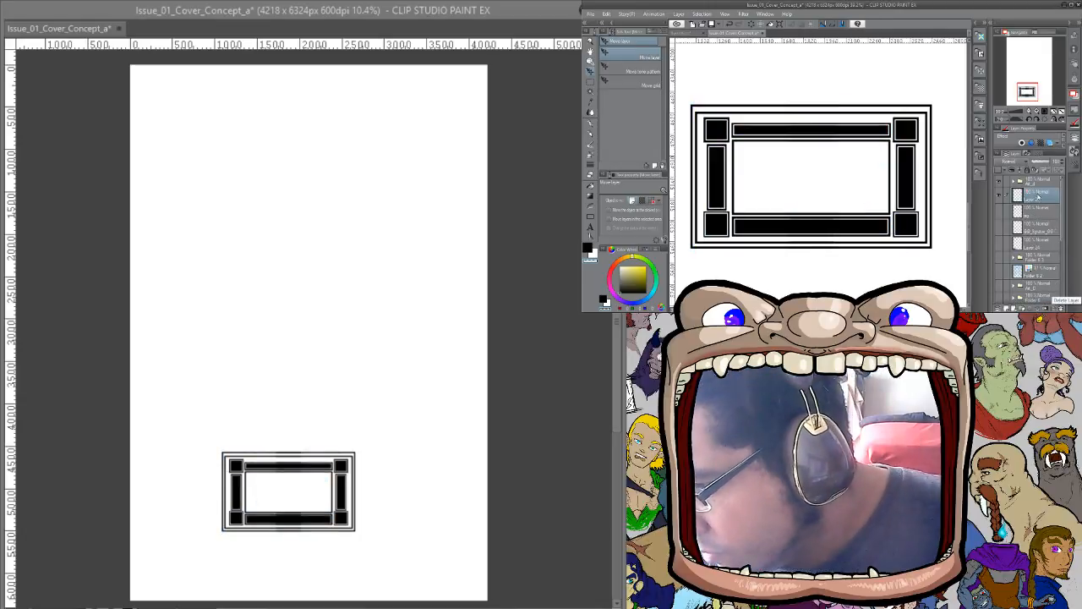
# Move the plate's folder down the layer stack to just above the cover frame's art folder and show the frame art
pyautogui.moveTo(1038, 184); pyautogui.dragTo(1044, 276)
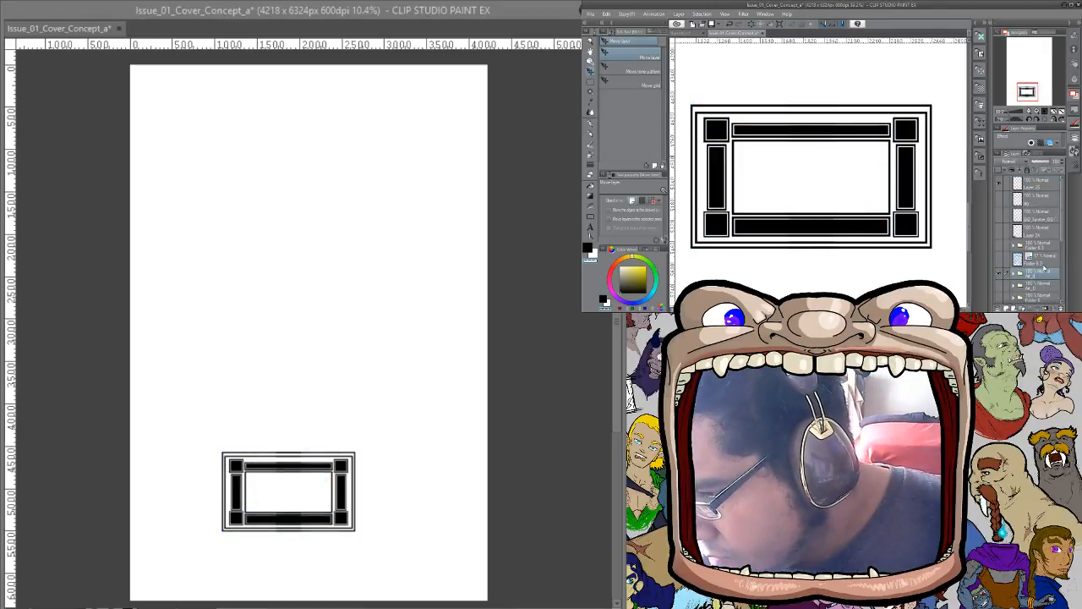
pyautogui.click(1000, 285)
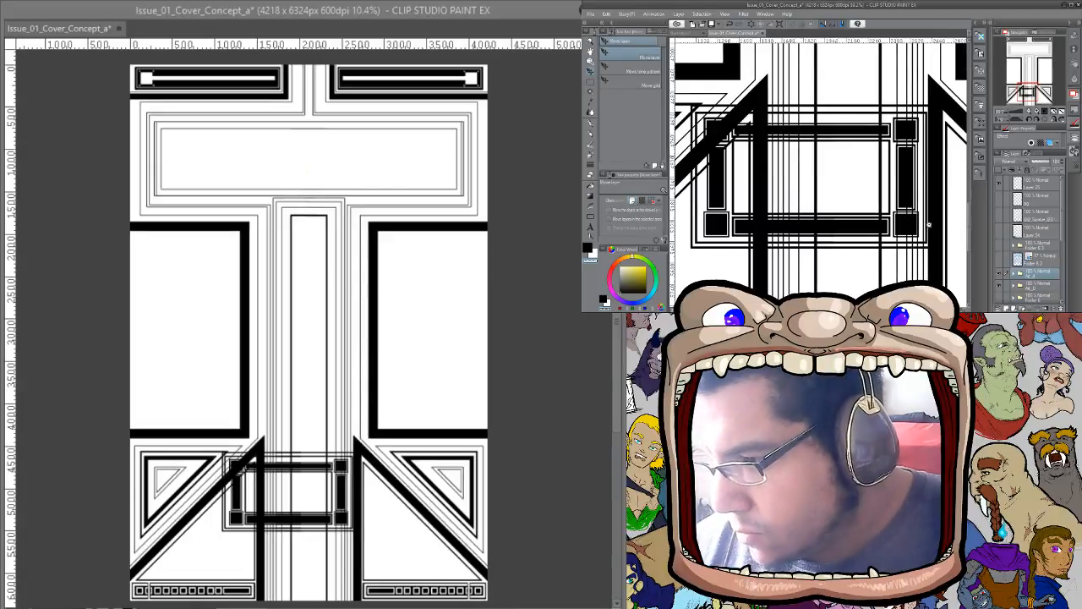
pyautogui.hotkey('ctrl', 'space')
pyautogui.moveTo(927, 225); pyautogui.dragTo(884, 227)
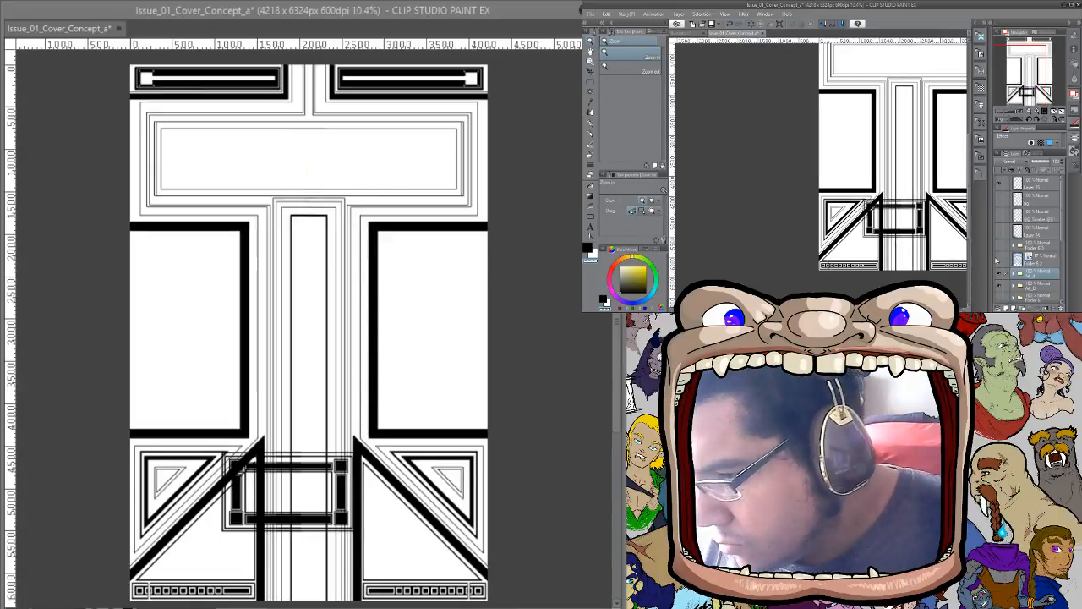
# Move the plate down and right onto the lower part of the cover's central column
pyautogui.press('space')
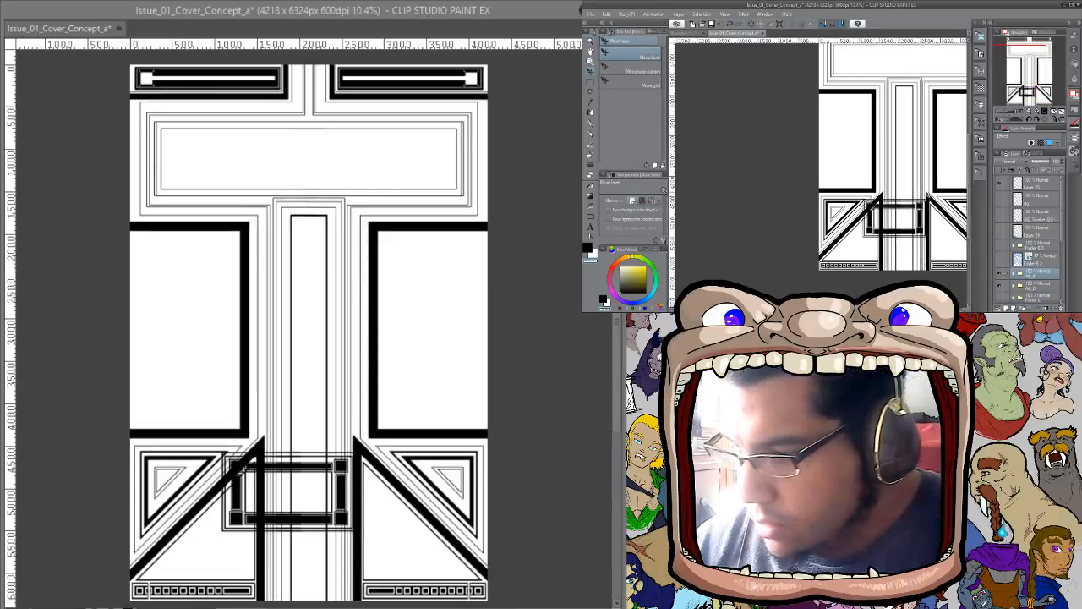
pyautogui.moveTo(922, 261); pyautogui.dragTo(901, 222)
pyautogui.moveTo(912, 185); pyautogui.dragTo(935, 212)
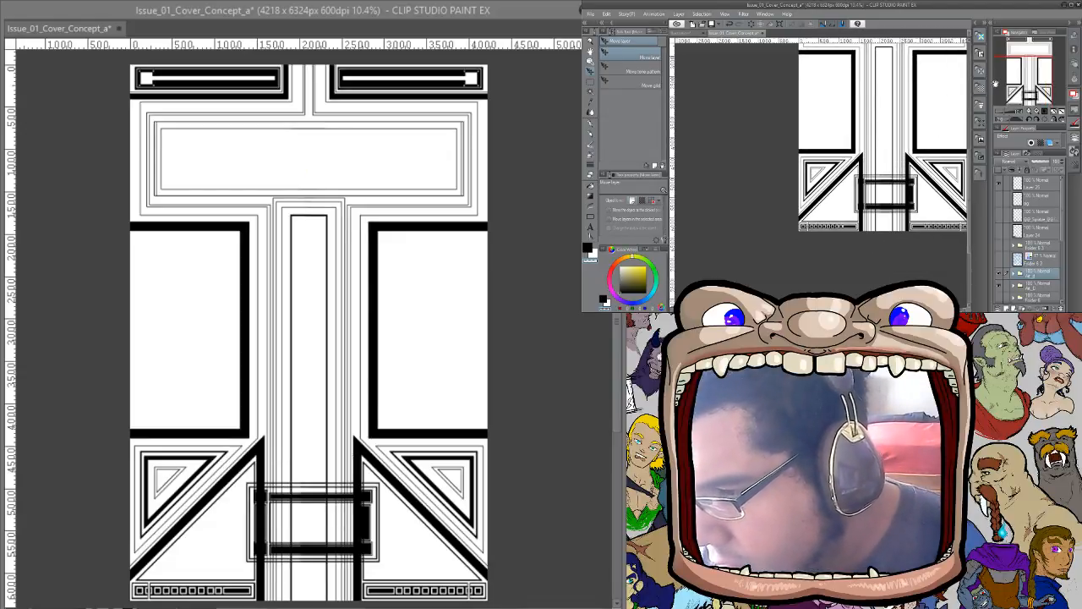
# Apply the blue layer color to the cover frame's art folder to set it apart from the plate
pyautogui.hotkey('ctrl', 'space')
pyautogui.moveTo(912, 201); pyautogui.dragTo(933, 200)
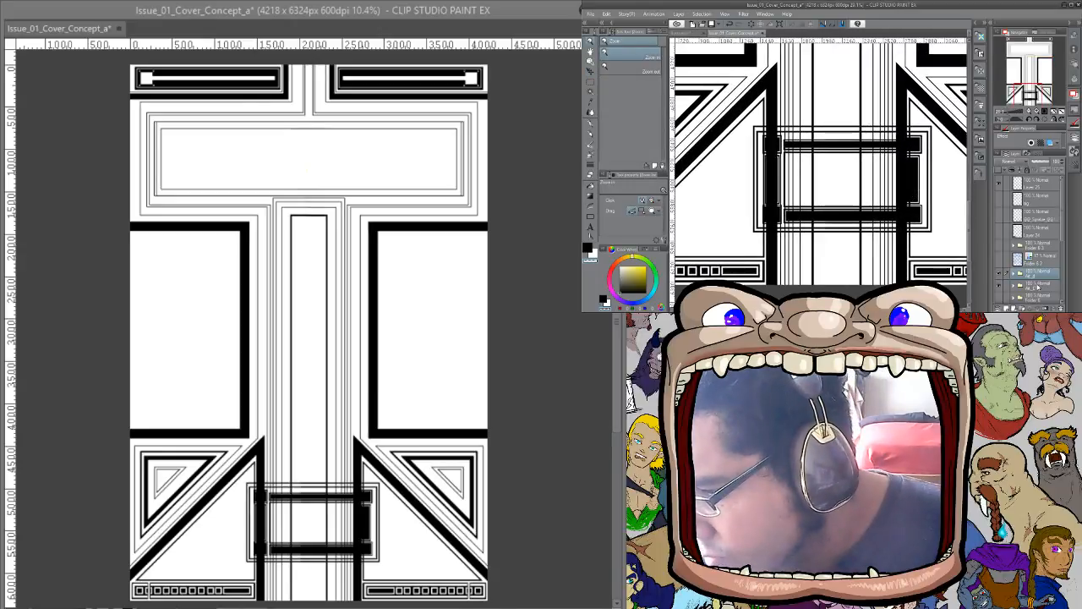
pyautogui.click(1038, 289)
pyautogui.click(1050, 144)
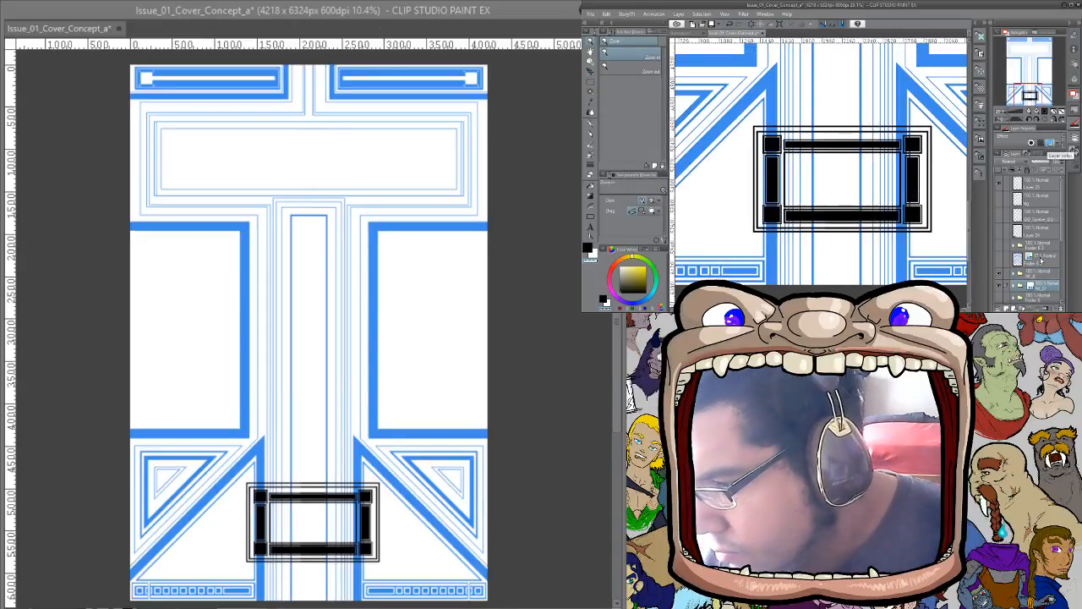
# Reselect the plate's folder and shift the plate slightly left to centre it on the column
pyautogui.click(1039, 274)
pyautogui.press('k')
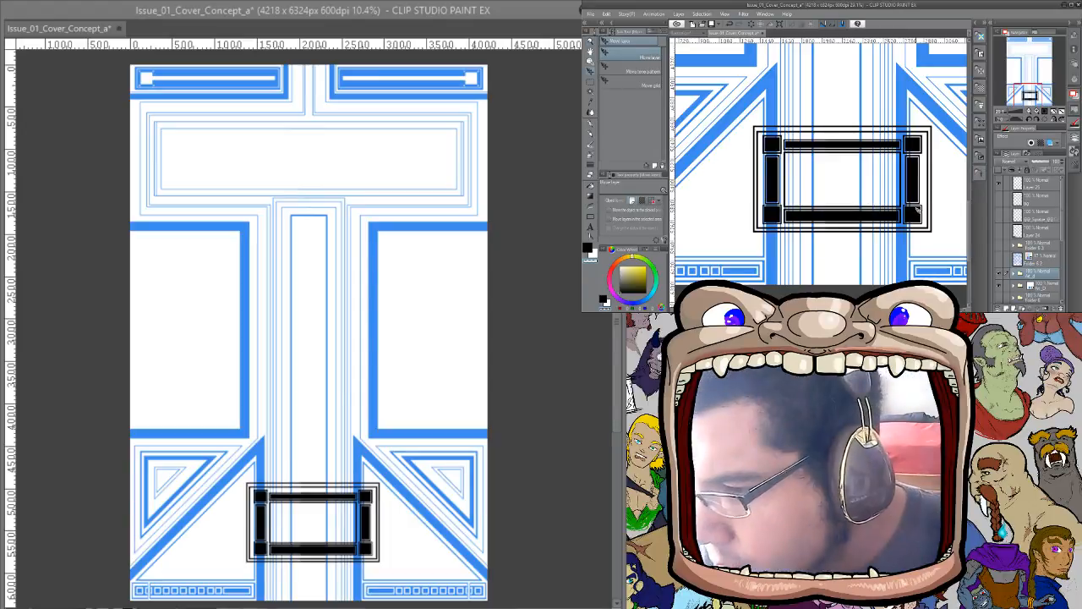
pyautogui.moveTo(918, 211); pyautogui.dragTo(912, 209)
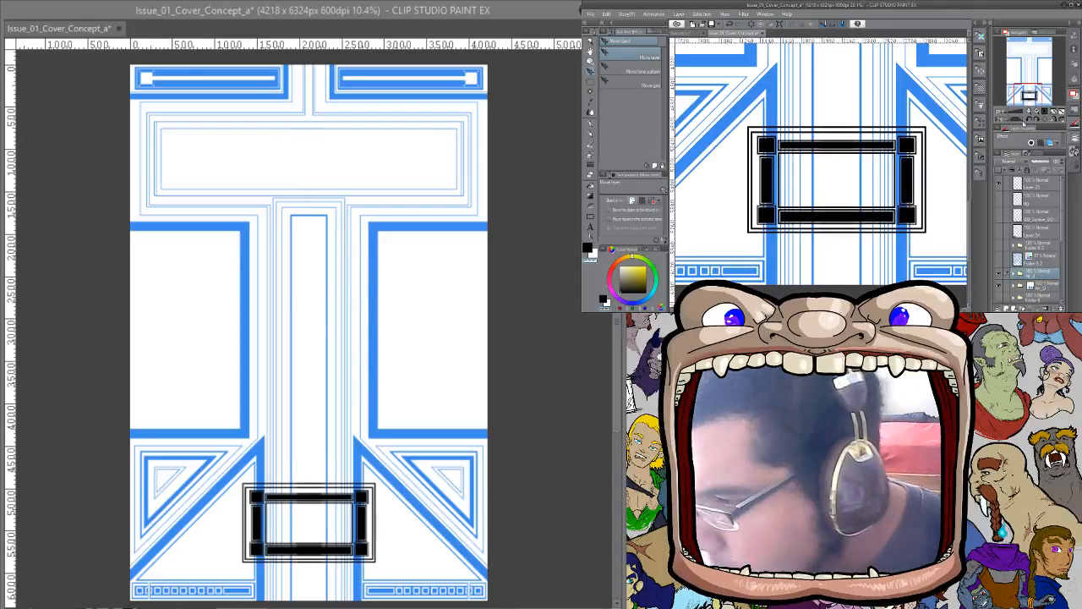
# Make the plate's folder semi-transparent, fine-tune its alignment on the column and lower it to just above the bottom border strips
pyautogui.click(1040, 161)
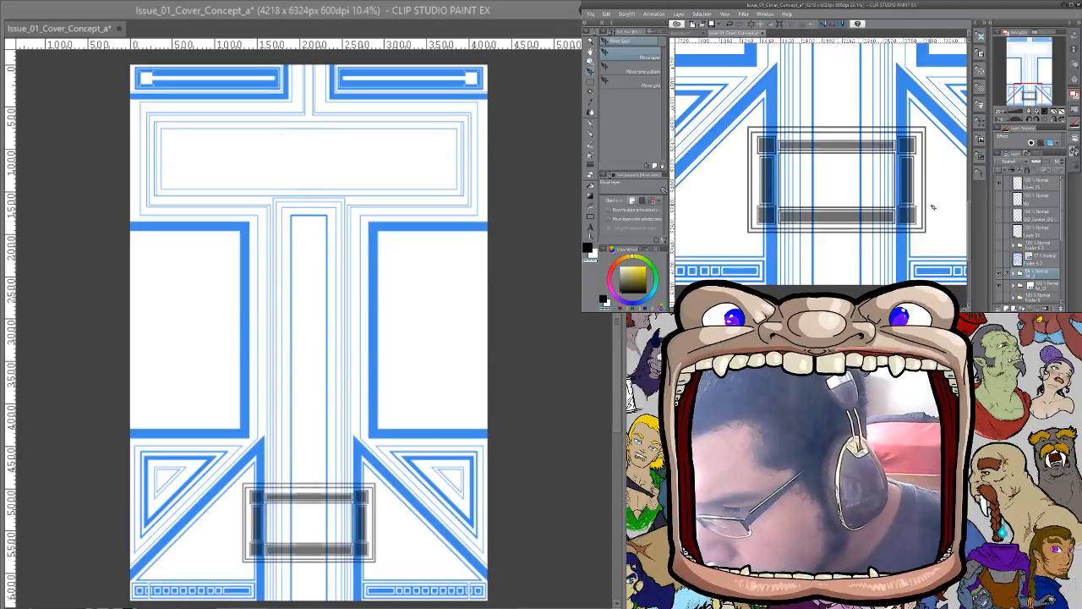
pyautogui.press('Left')
pyautogui.press('Left')
pyautogui.press('Left')
pyautogui.press('Up')
pyautogui.press('Up')
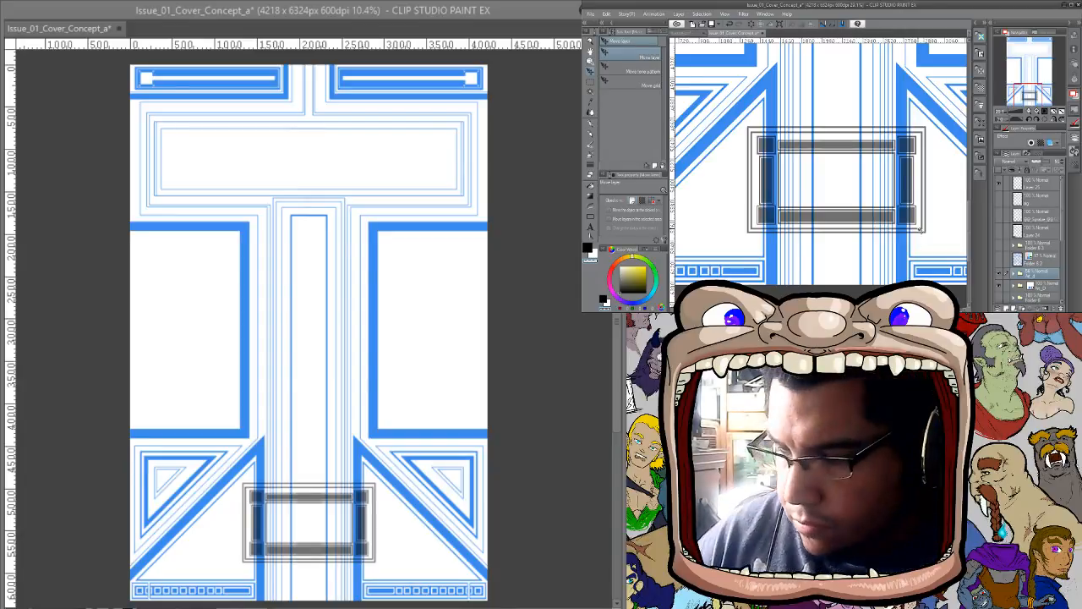
pyautogui.moveTo(871, 186); pyautogui.dragTo(868, 207)
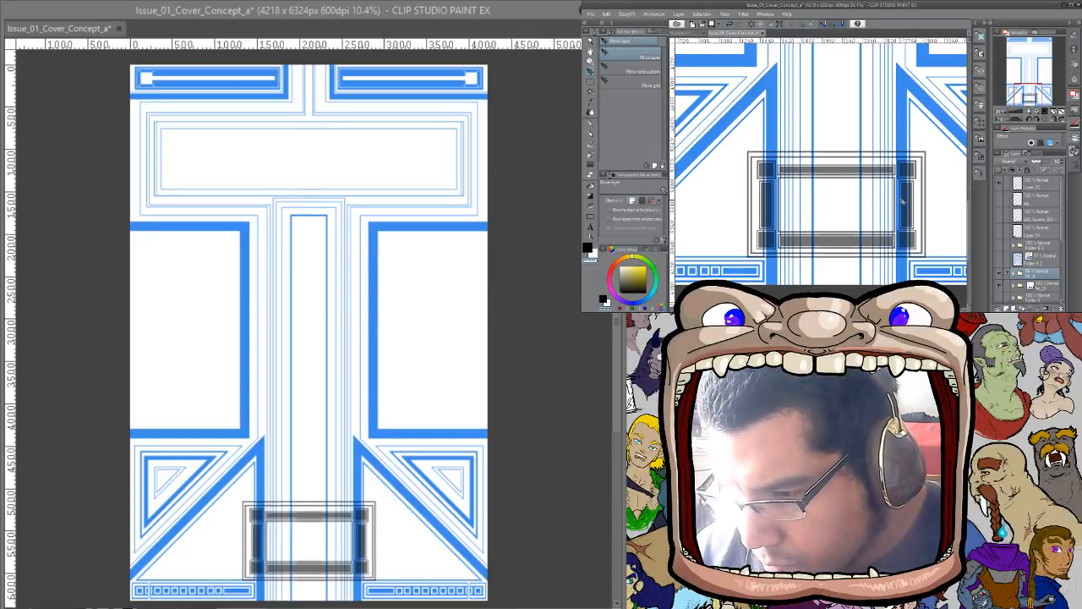
pyautogui.moveTo(902, 200); pyautogui.dragTo(901, 208)
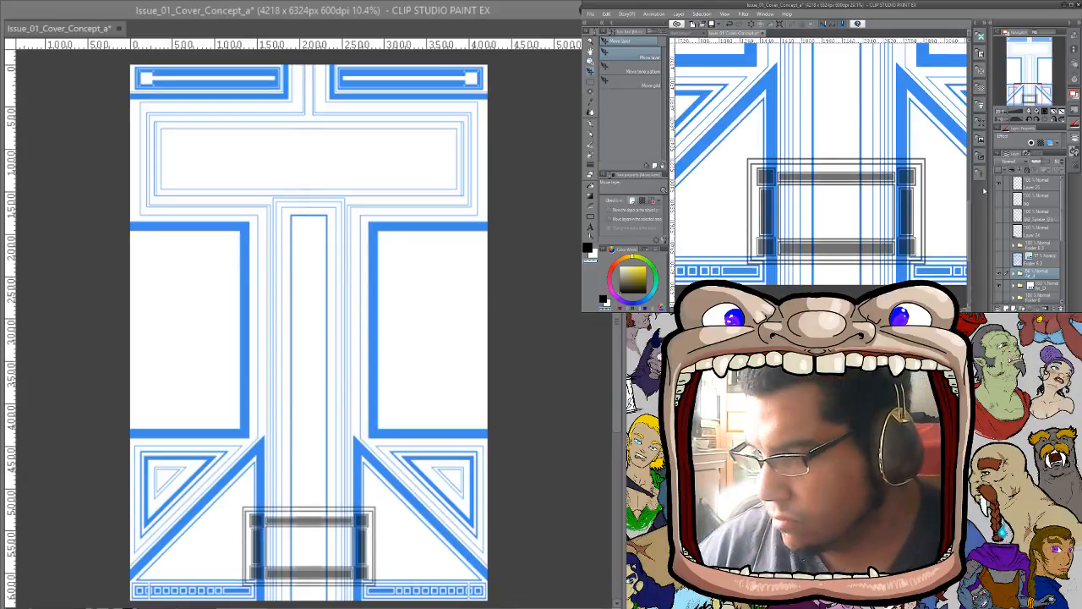
# Restore the plate folder's full opacity and turn off the blue layer color on the cover frame's folder
pyautogui.moveTo(1041, 162); pyautogui.dragTo(1066, 162)
pyautogui.click(1041, 286)
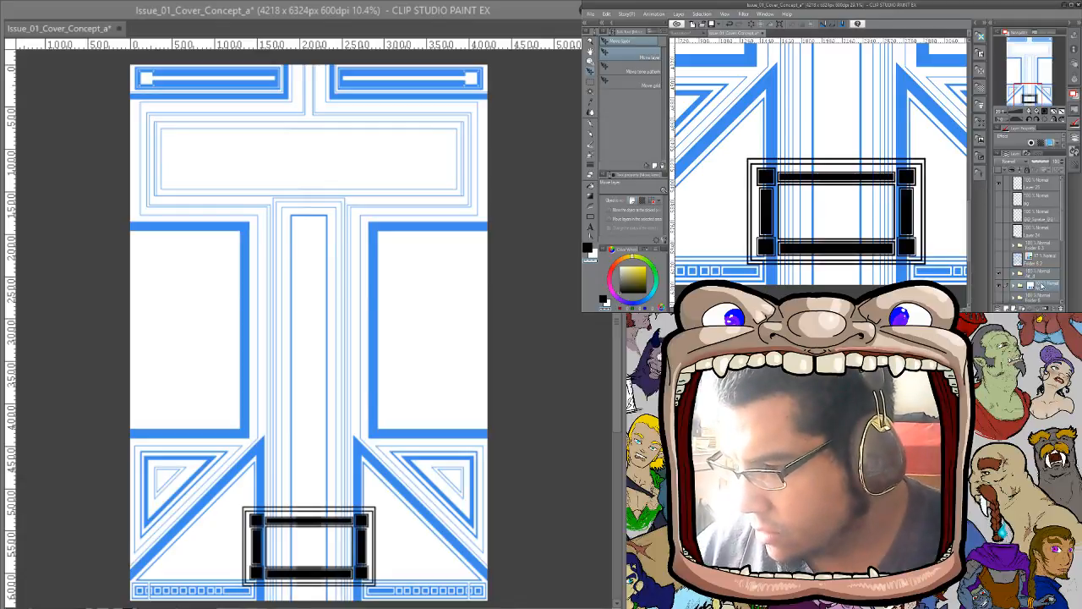
pyautogui.click(1050, 146)
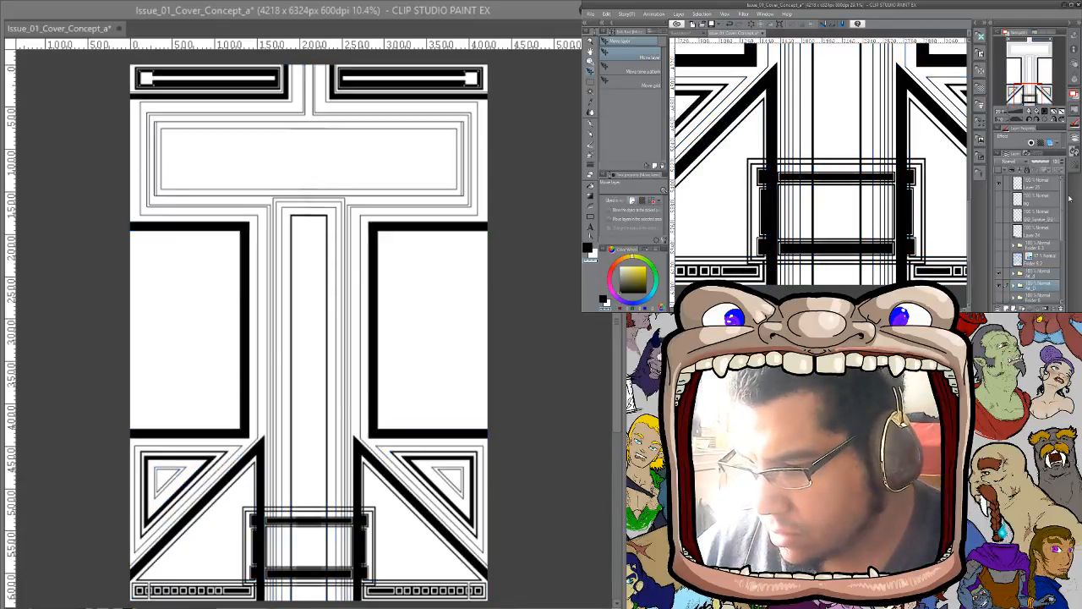
# Select the plate and cover frame art folders together and move them to the top of the layer stack
pyautogui.keyDown('shift'); pyautogui.click(1042, 274); pyautogui.keyUp('shift')
pyautogui.moveTo(1044, 274); pyautogui.dragTo(1043, 183)
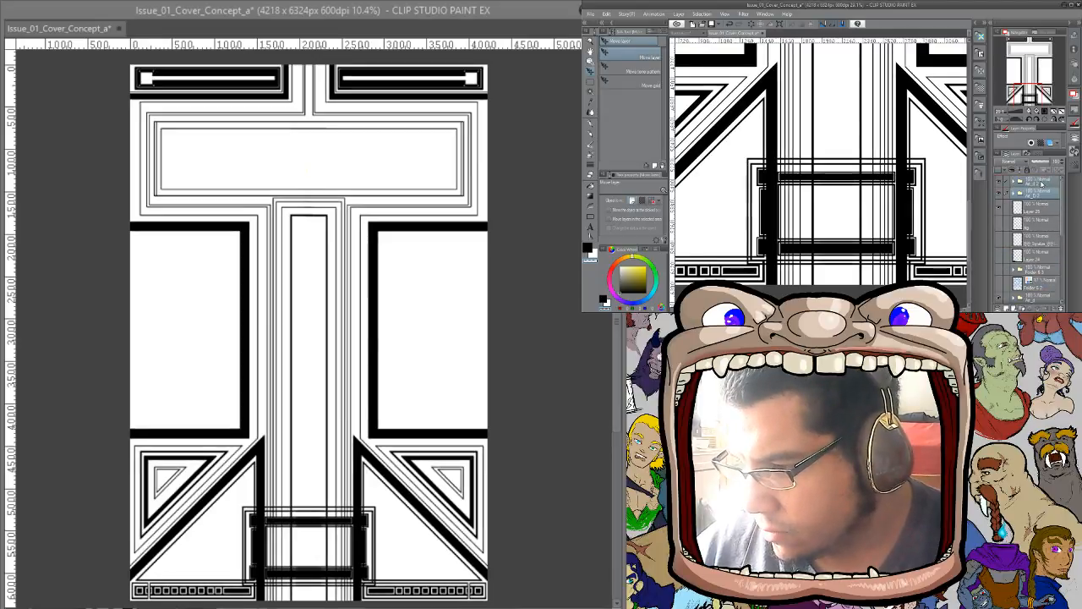
# Rename the visible parent folder lower in the layer stack that holds the original artwork
pyautogui.scroll(-3, 1061, 222)
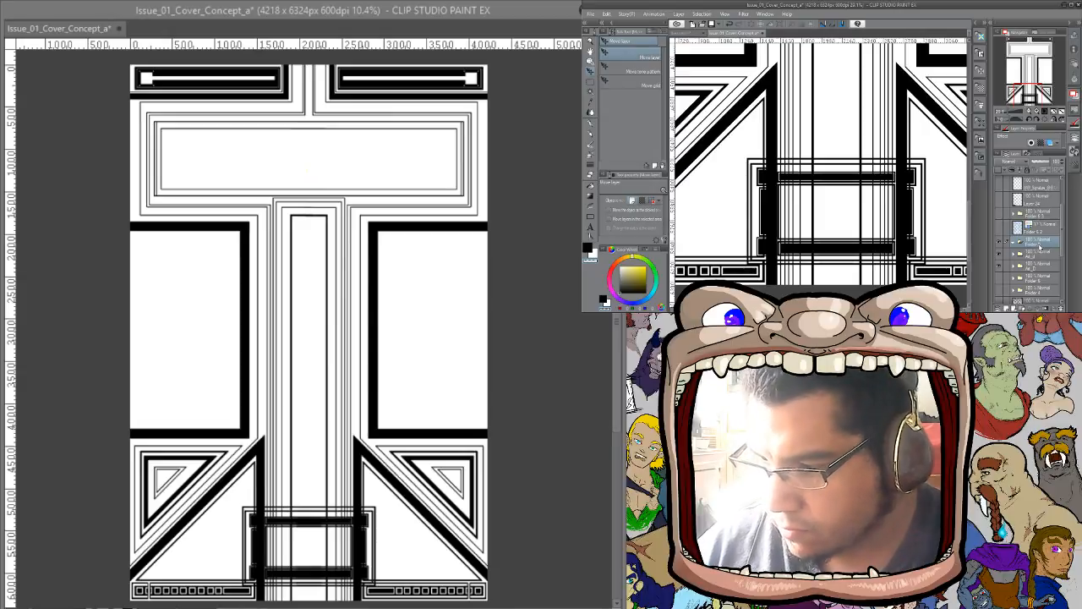
pyautogui.doubleClick(1036, 244)
pyautogui.moveTo(1041, 242); pyautogui.dragTo(1014, 245)
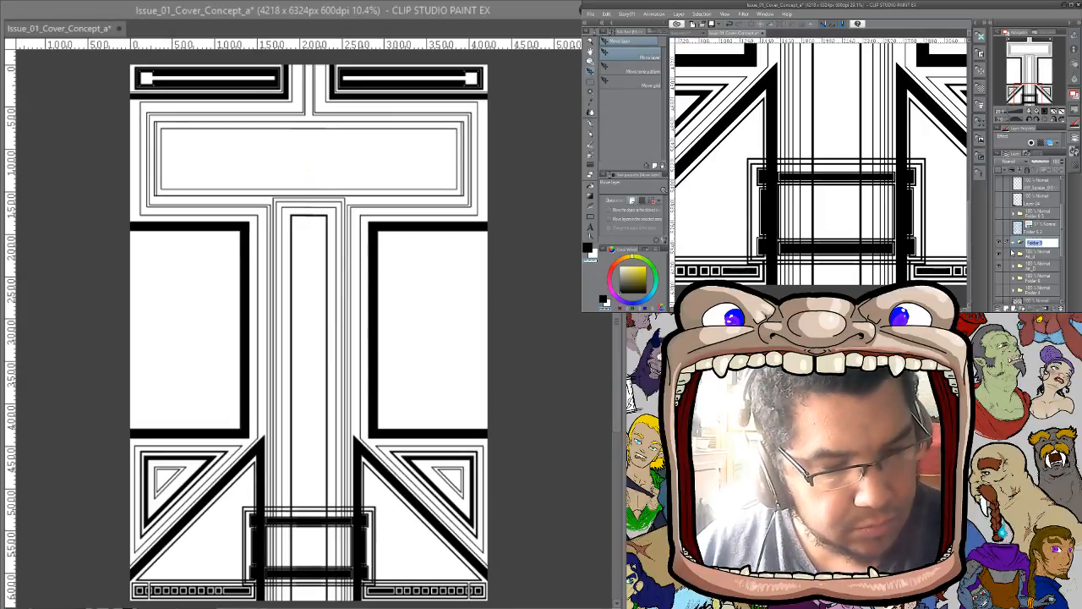
pyautogui.write('A')
pyautogui.press('Return')
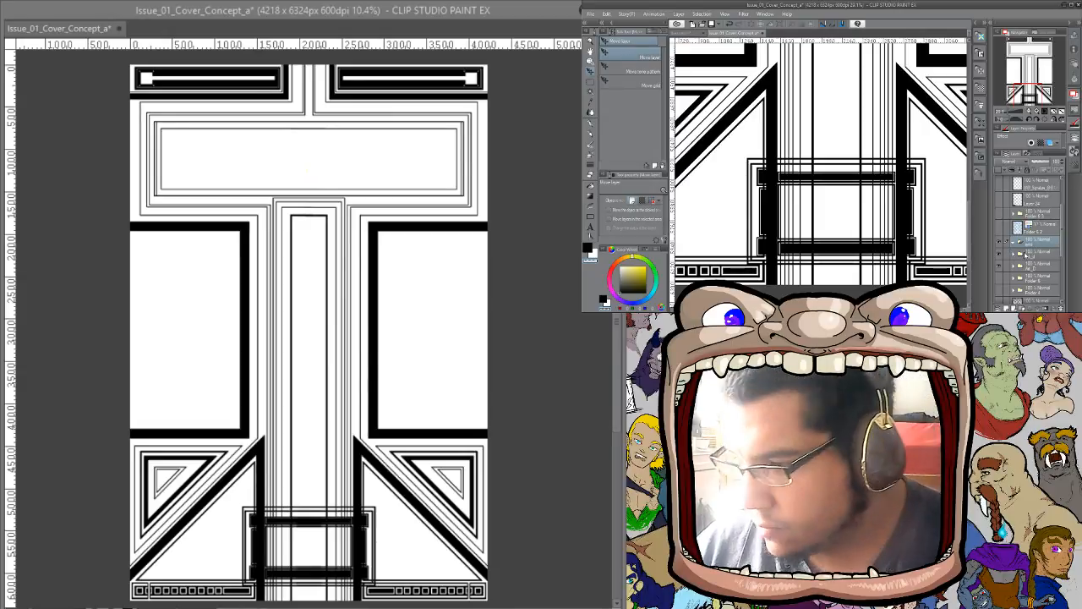
# Move the two original art folders below the renamed folder into it and hide that folder
pyautogui.click(1037, 256)
pyautogui.keyDown('shift'); pyautogui.click(1039, 268); pyautogui.keyUp('shift')
pyautogui.moveTo(1039, 268); pyautogui.dragTo(1033, 242)
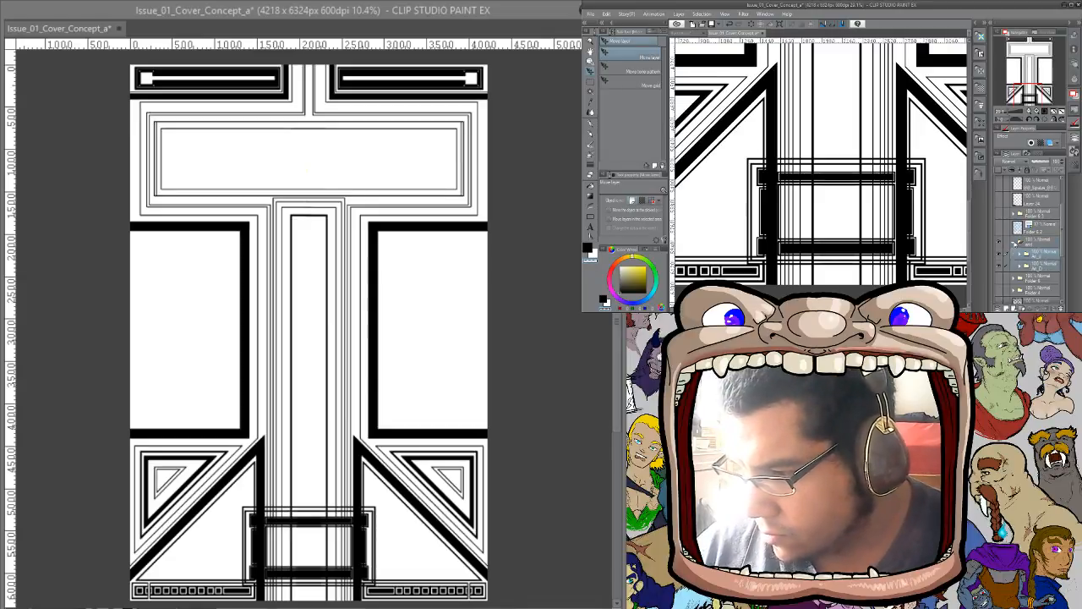
pyautogui.click(999, 242)
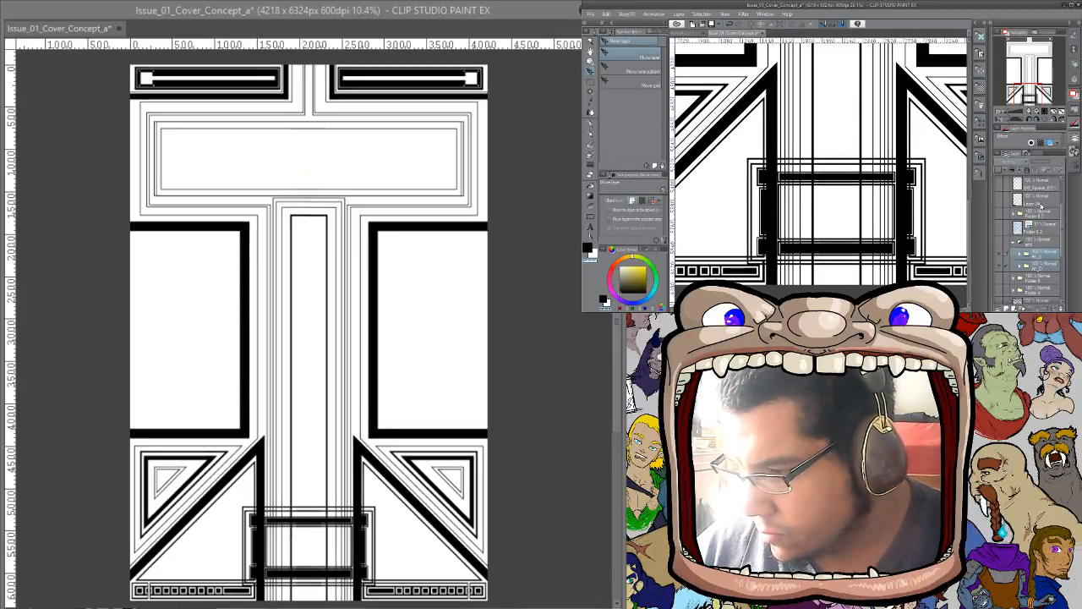
# Merge the plate's folder and the cover frame's folder at the top of the stack each into a single layer
pyautogui.scroll(3, 1064, 248)
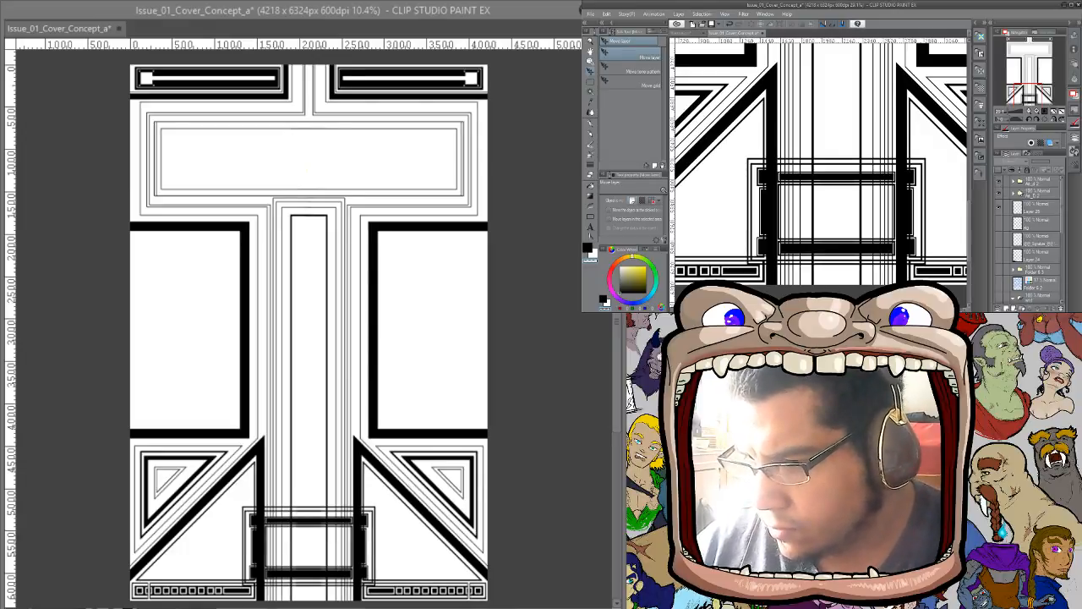
pyautogui.click(1046, 184)
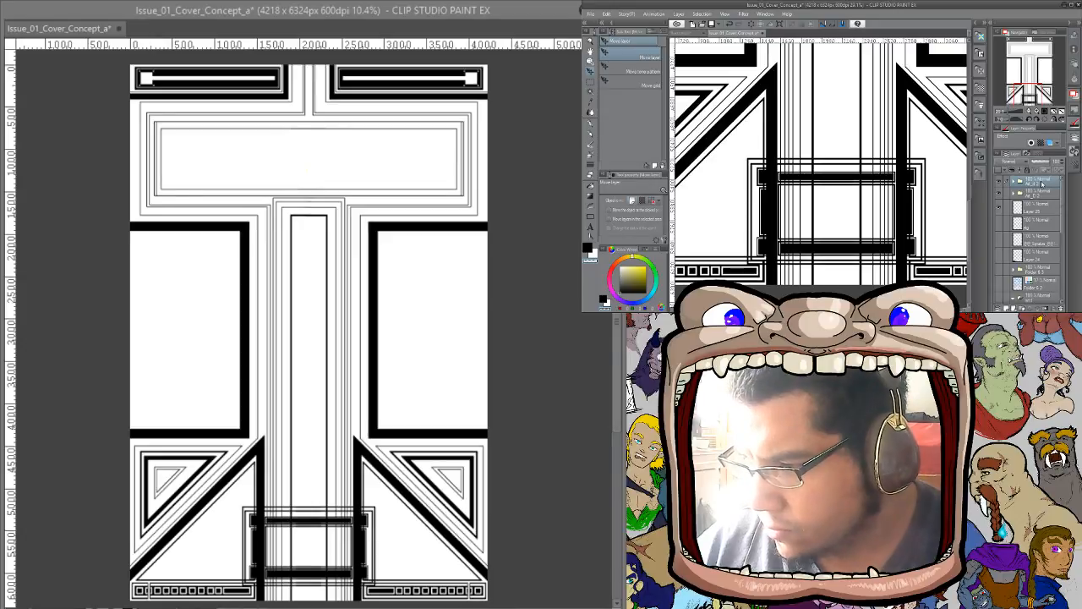
pyautogui.rightClick(1042, 183)
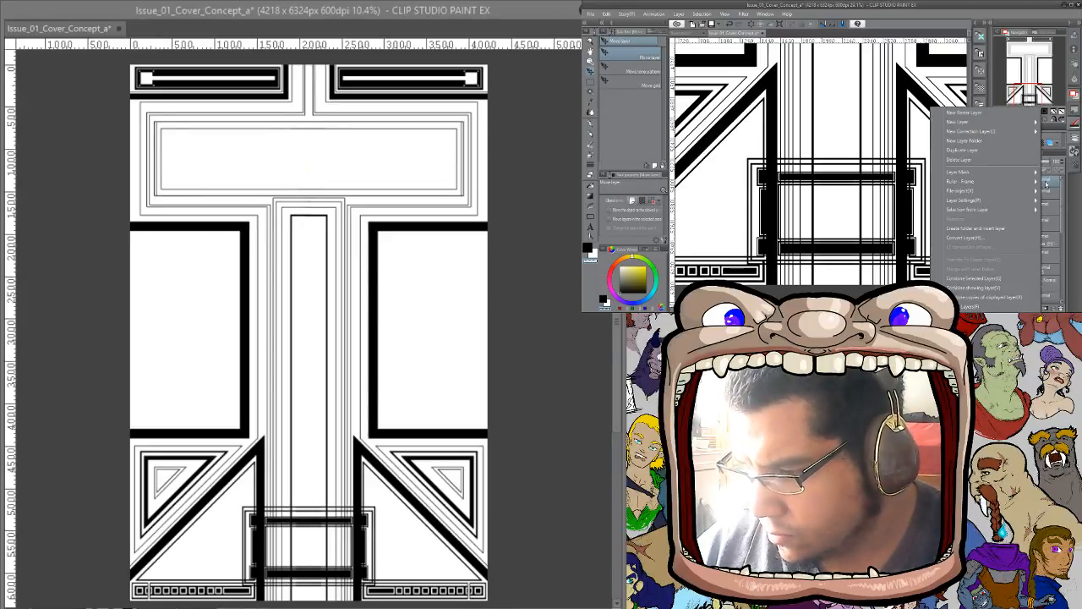
pyautogui.click(1006, 279)
pyautogui.click(1044, 195)
pyautogui.rightClick(1041, 197)
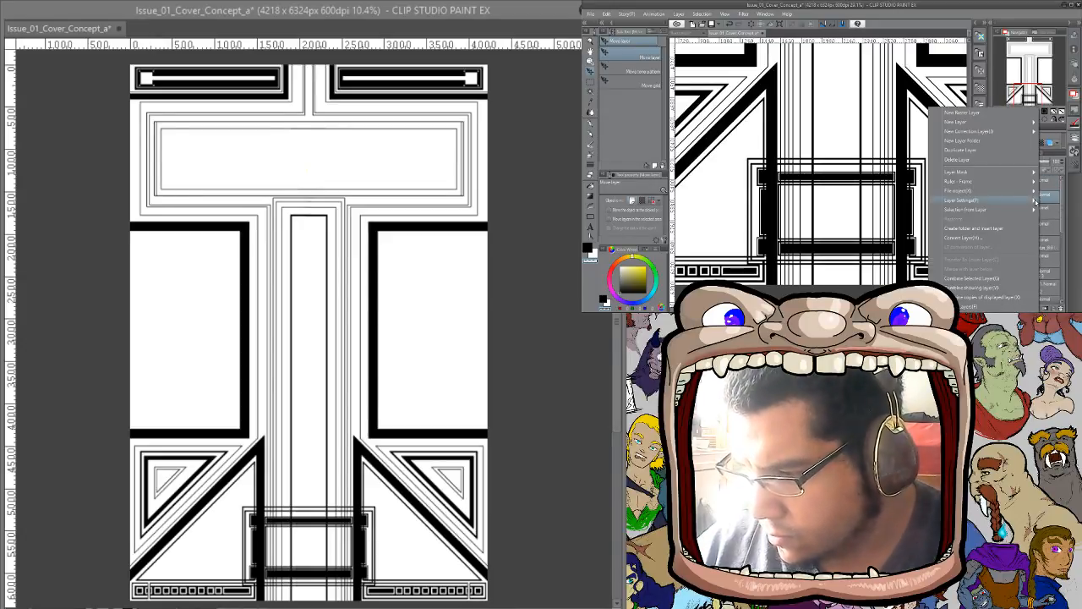
pyautogui.click(976, 279)
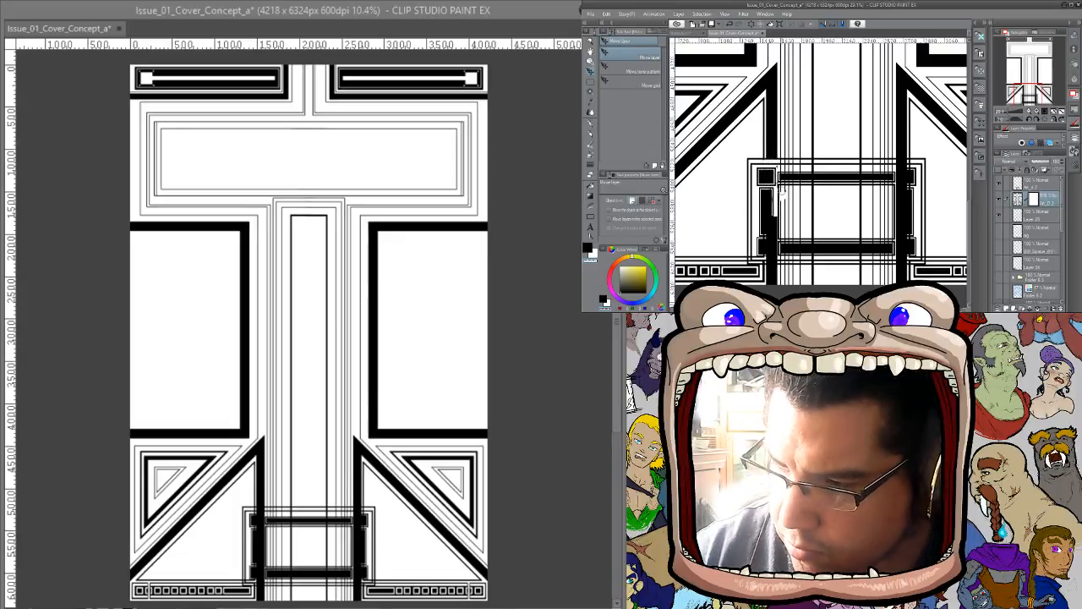
# Mask out the cover frame lines behind the plate with a rectangular selection matching the plate's outline, and clear the selection
pyautogui.moveTo(782, 165); pyautogui.dragTo(803, 159)
pyautogui.press('m')
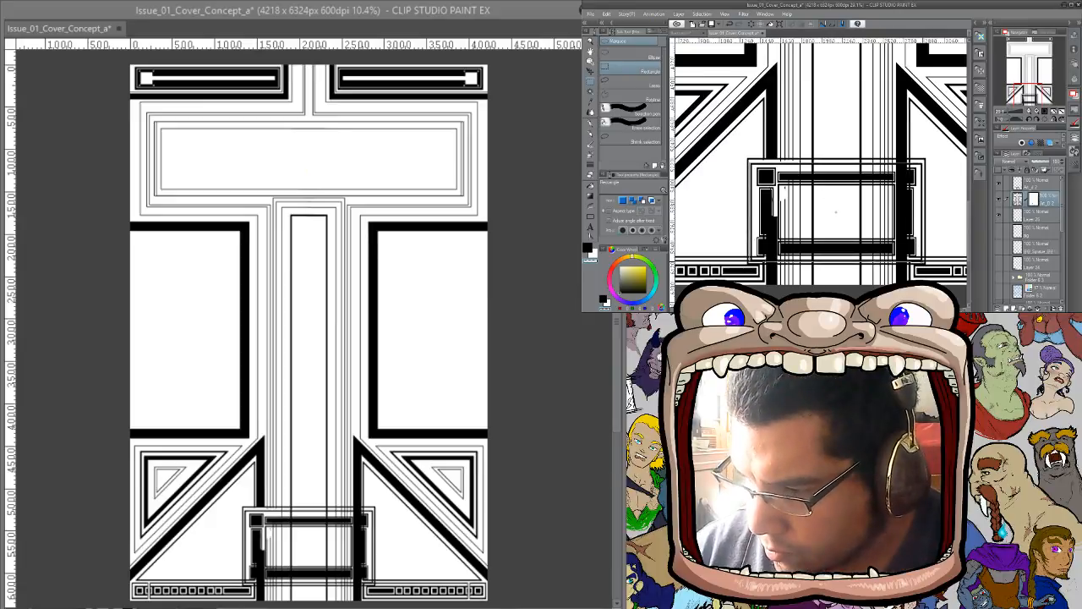
pyautogui.moveTo(925, 263); pyautogui.dragTo(921, 261)
pyautogui.press('Delete')
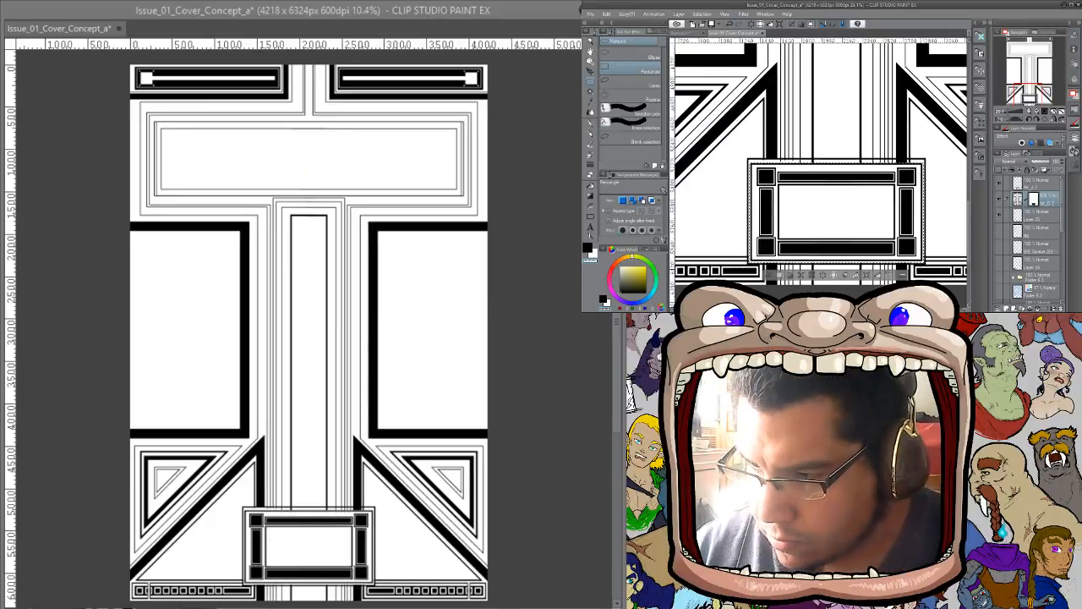
pyautogui.hotkey('ctrl', 'd')
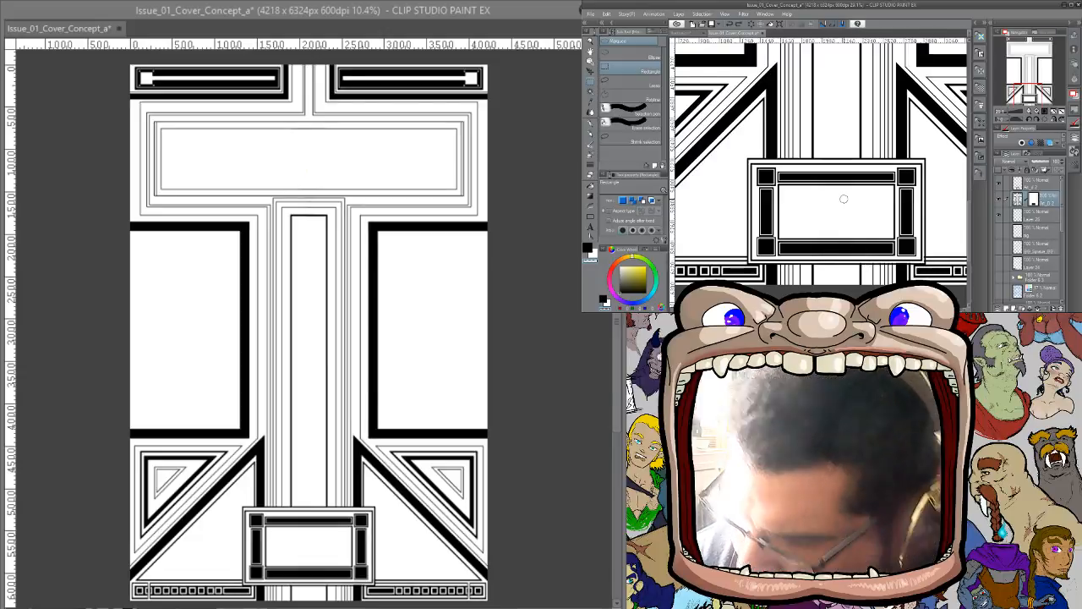
# Examine the plate's lower corner where its edges meet the masked column and bottom border strips
pyautogui.hotkey('ctrl', 'space')
pyautogui.moveTo(903, 219); pyautogui.dragTo(913, 227)
pyautogui.moveTo(928, 283); pyautogui.dragTo(914, 181)
pyautogui.press('p')
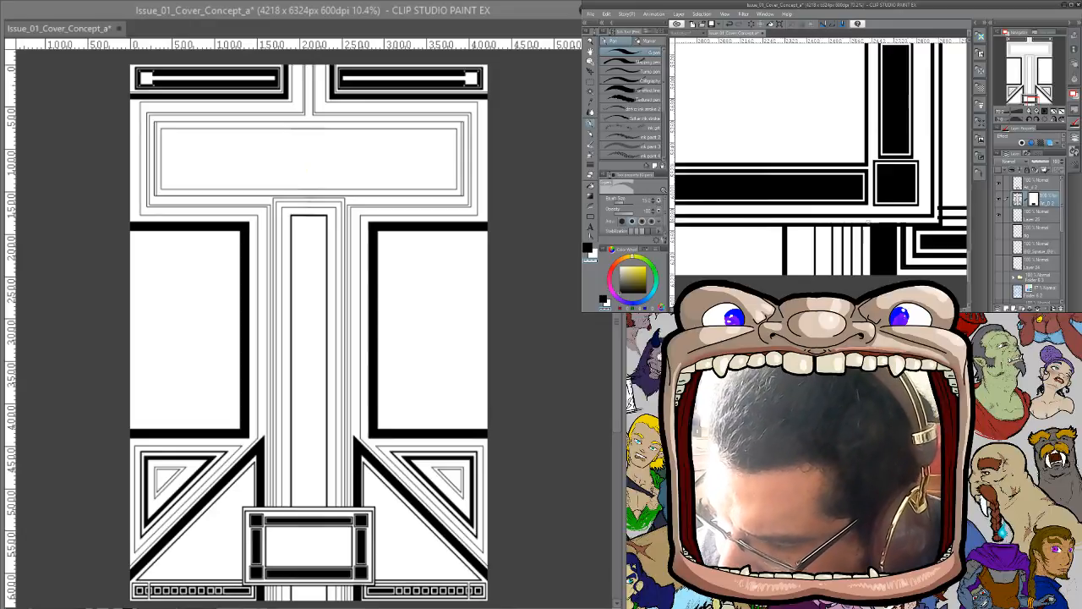
pyautogui.moveTo(897, 205); pyautogui.dragTo(821, 218)
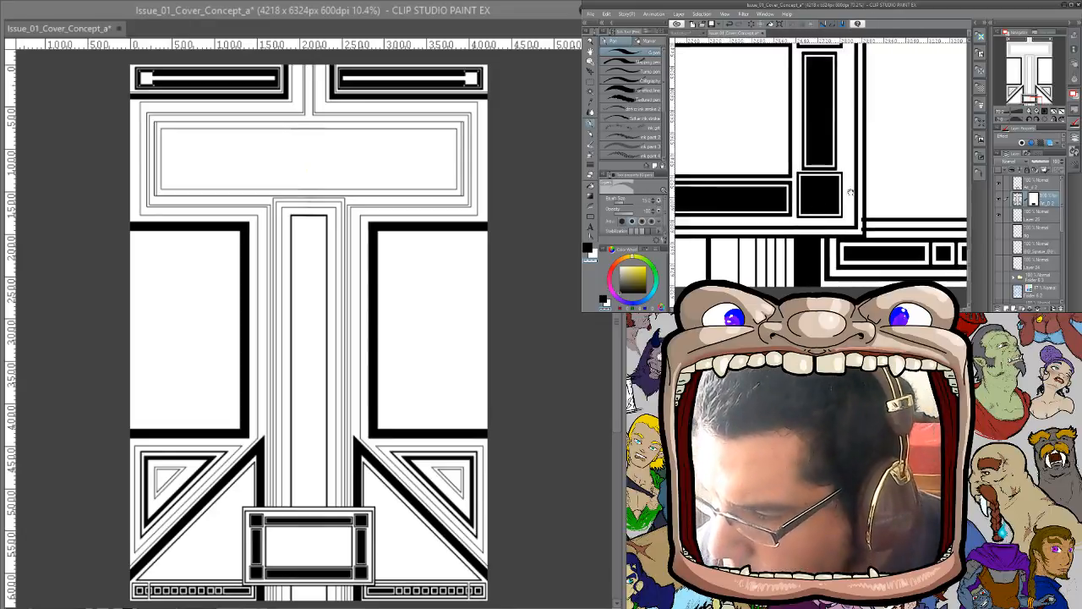
pyautogui.moveTo(870, 85); pyautogui.dragTo(847, 172)
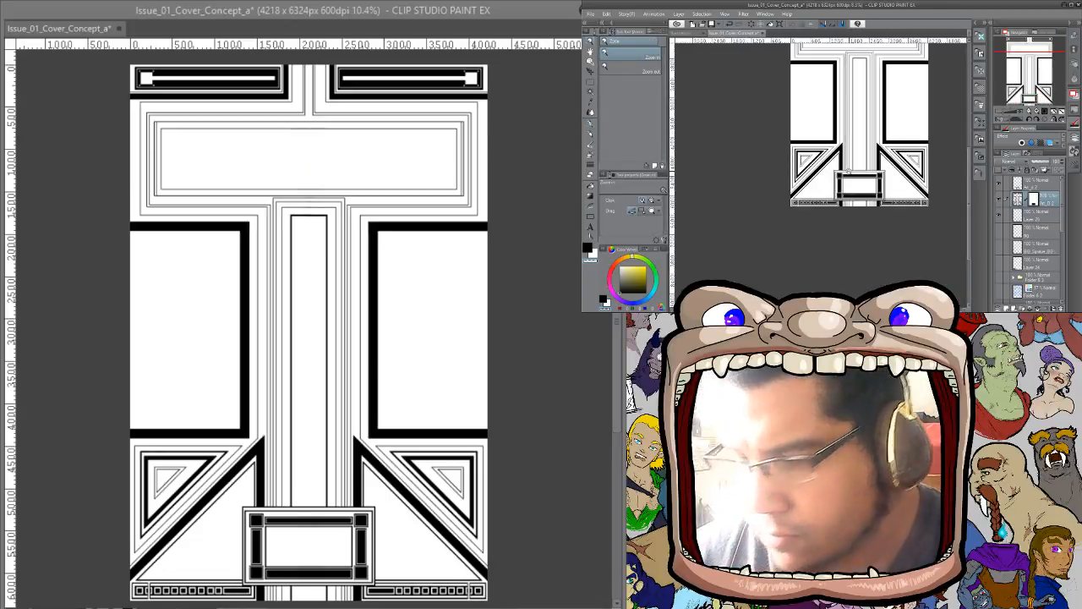
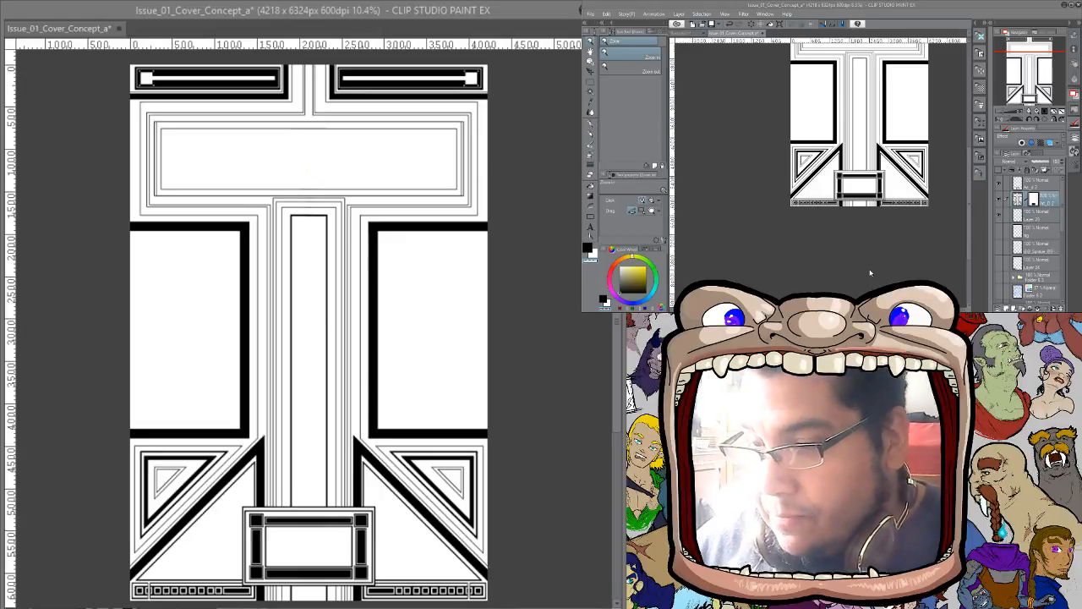
# Examine the plate, the triangular corner panels, the column and the upper title panel across the whole cover
pyautogui.click(888, 217)
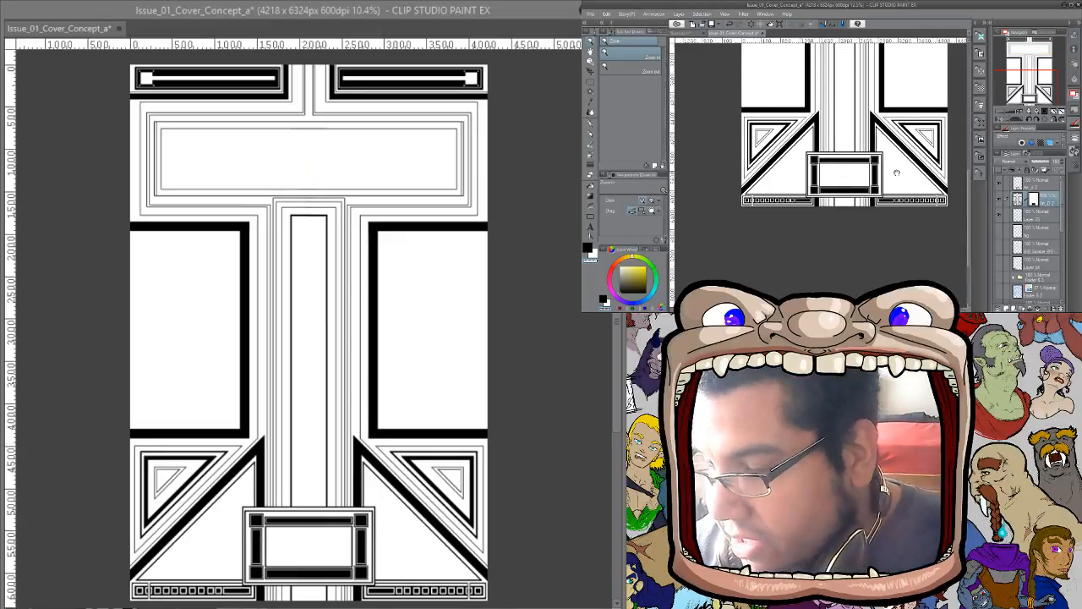
pyautogui.moveTo(896, 173); pyautogui.dragTo(918, 273)
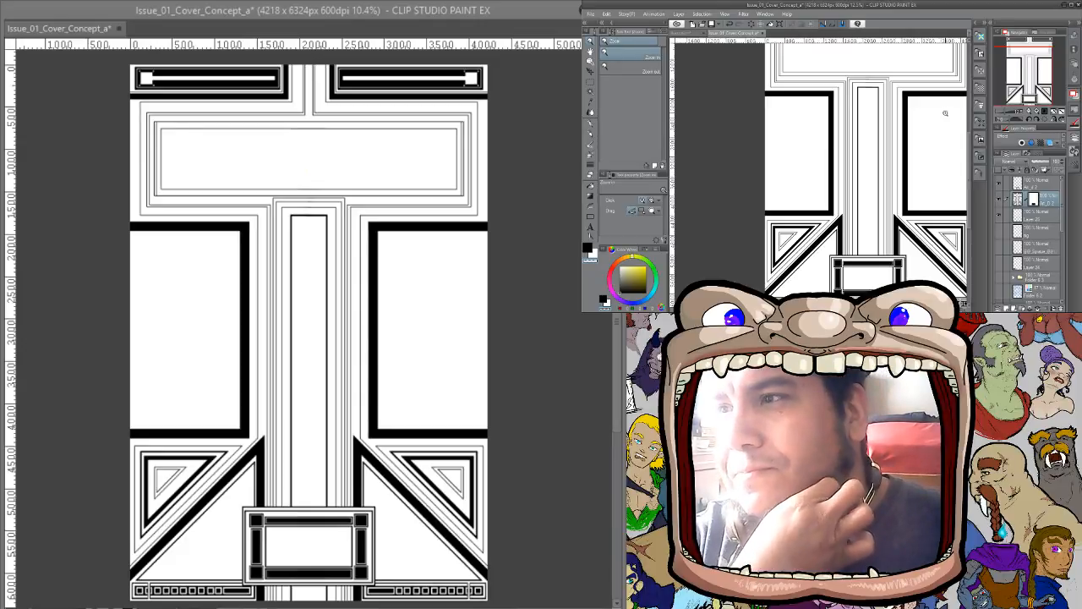
pyautogui.click(896, 251)
pyautogui.scroll(-5, 914, 269)
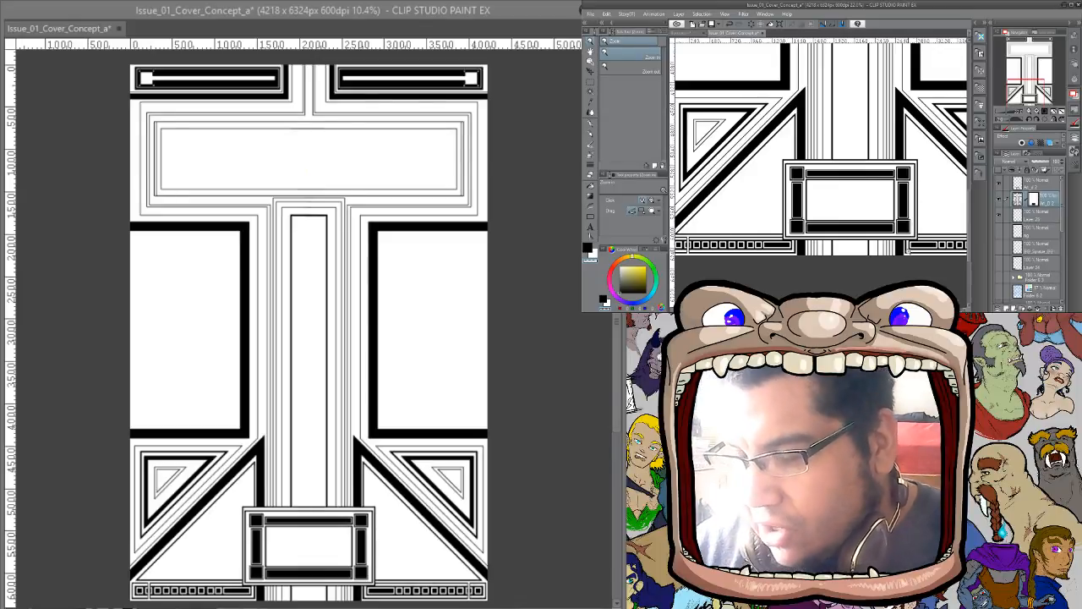
pyautogui.scroll(-5, 923, 182)
pyautogui.moveTo(923, 181); pyautogui.dragTo(887, 246)
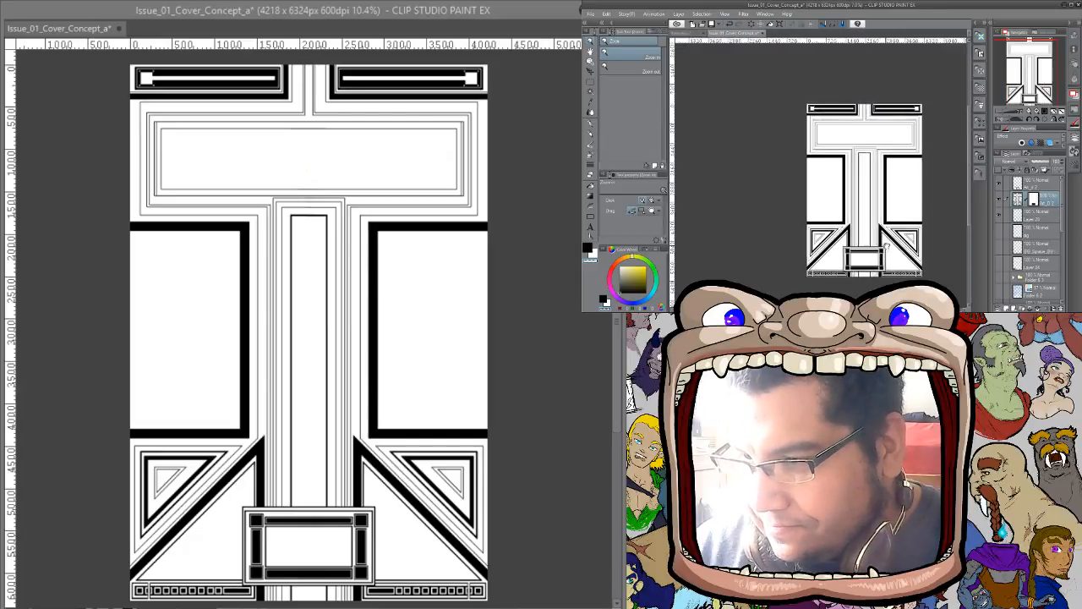
pyautogui.scroll(3, 886, 245)
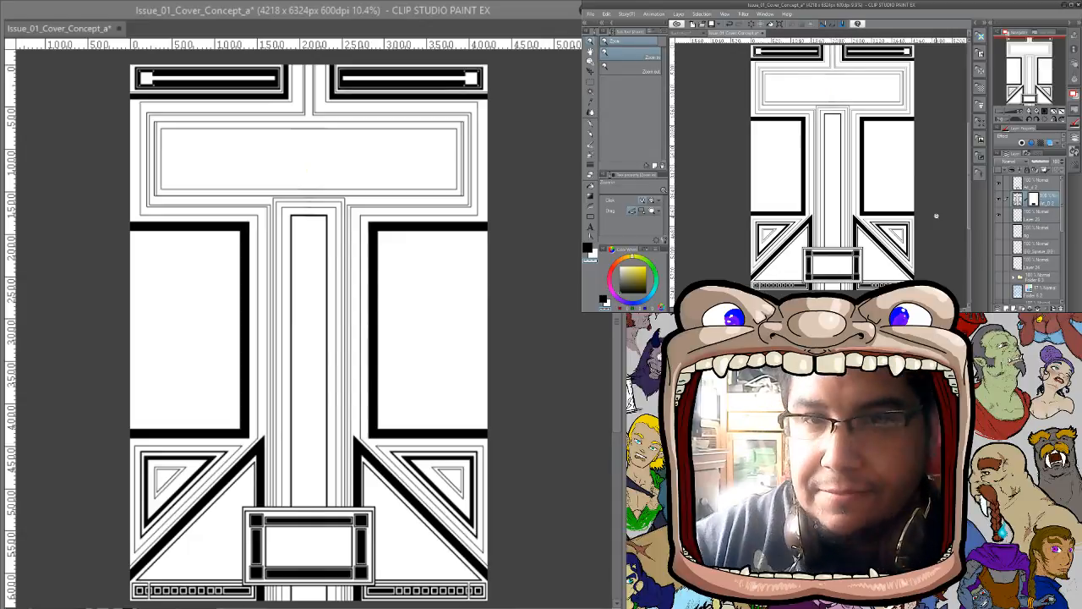
pyautogui.scroll(3, 849, 254)
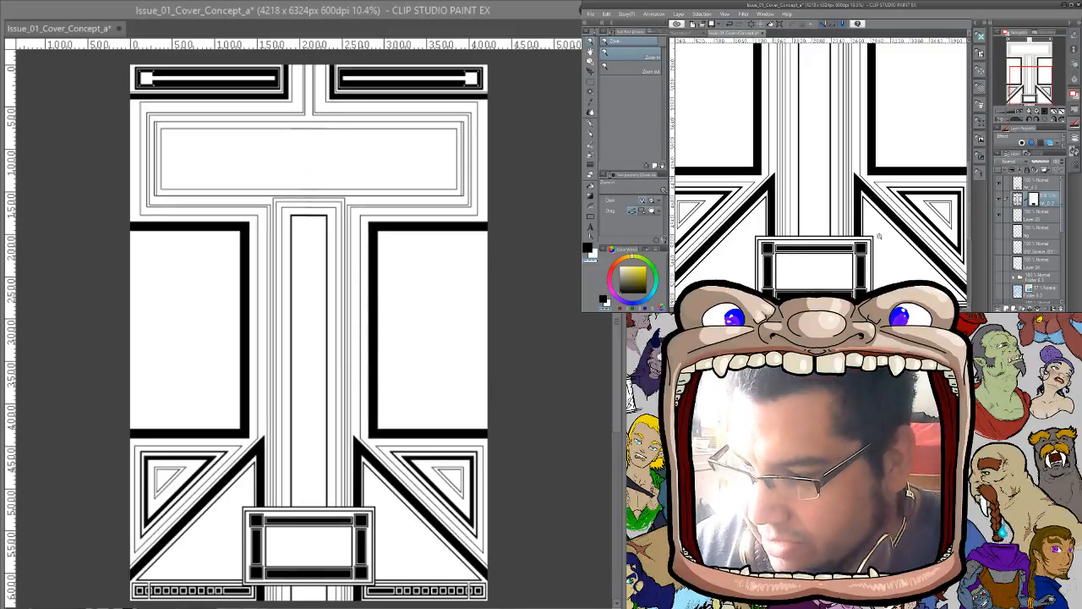
pyautogui.scroll(-3, 879, 215)
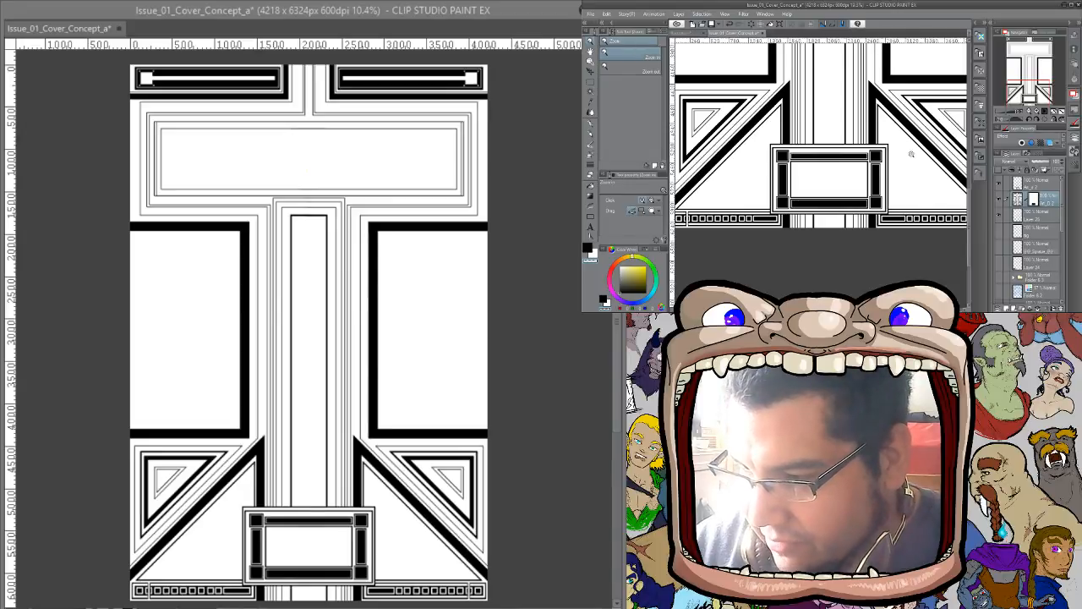
pyautogui.scroll(3, 894, 209)
pyautogui.moveTo(879, 215); pyautogui.dragTo(926, 241)
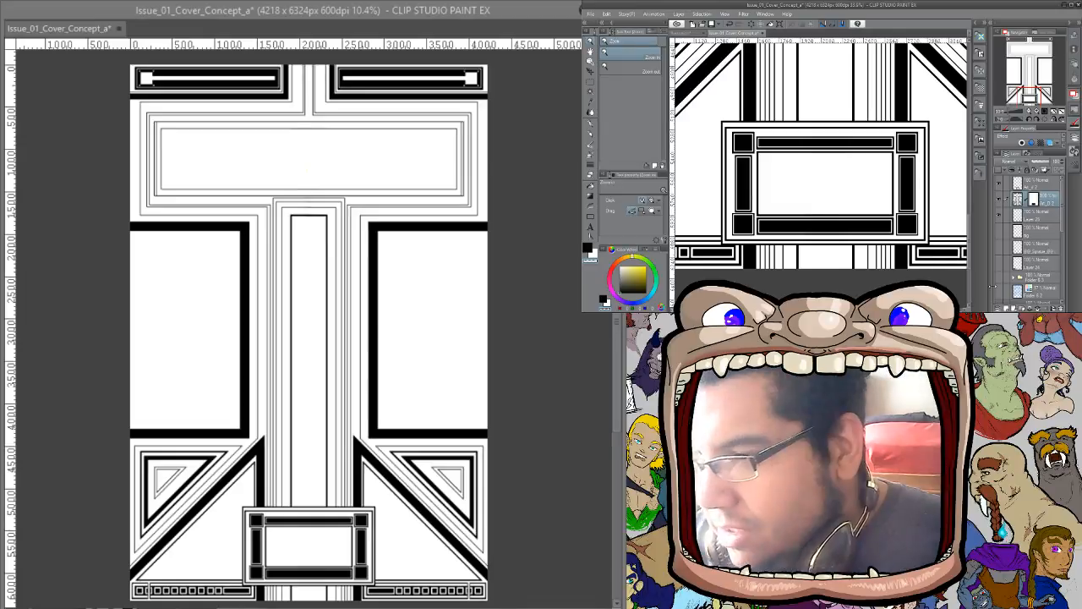
pyautogui.scroll(-2, 831, 159)
pyautogui.moveTo(771, 117); pyautogui.dragTo(783, 187)
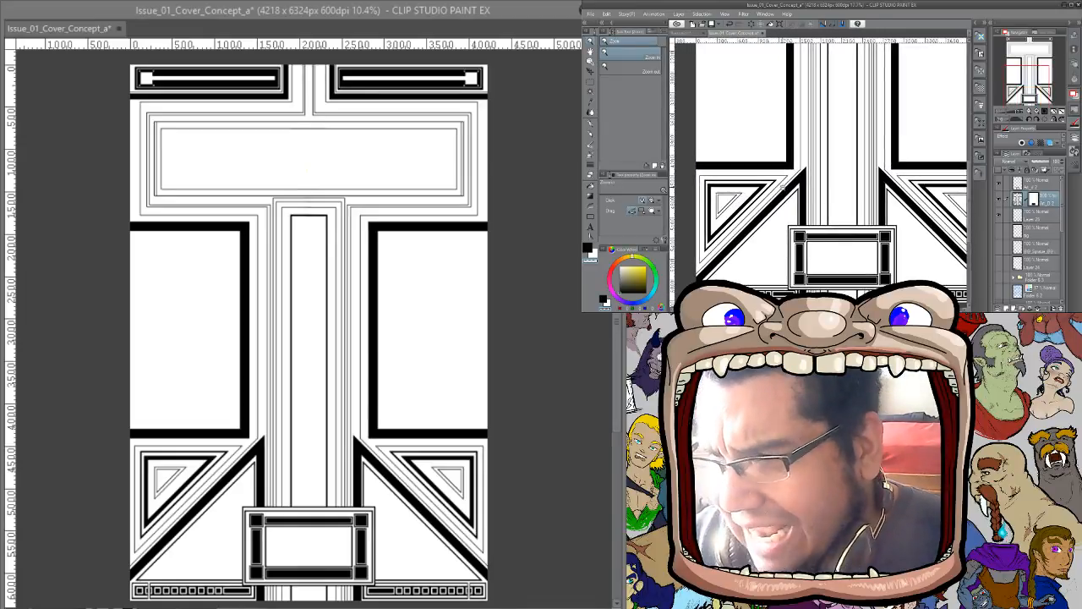
pyautogui.scroll(5, 845, 194)
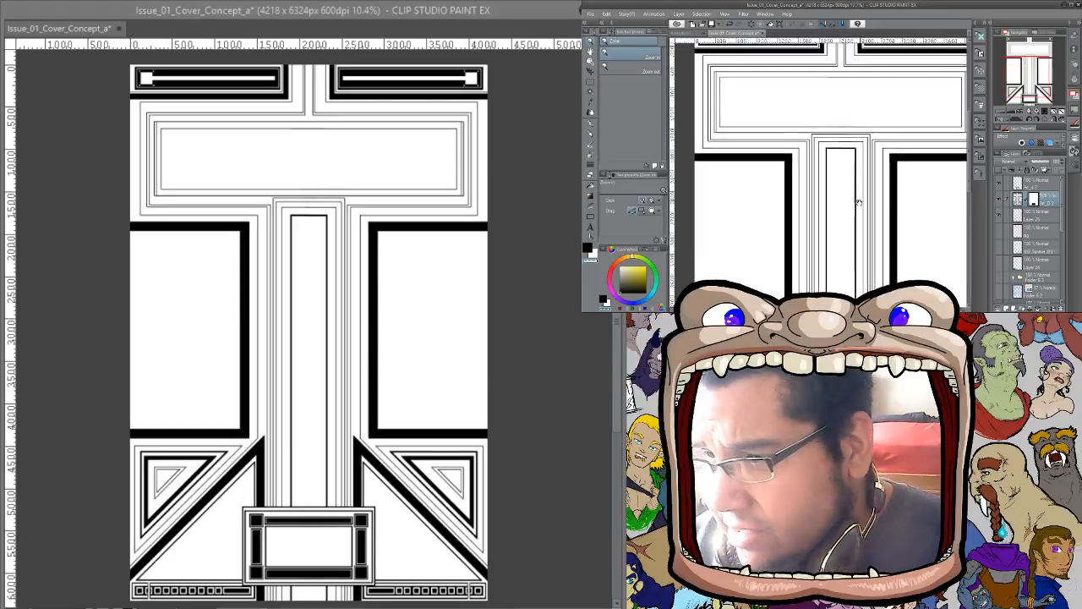
pyautogui.moveTo(859, 202); pyautogui.dragTo(857, 203)
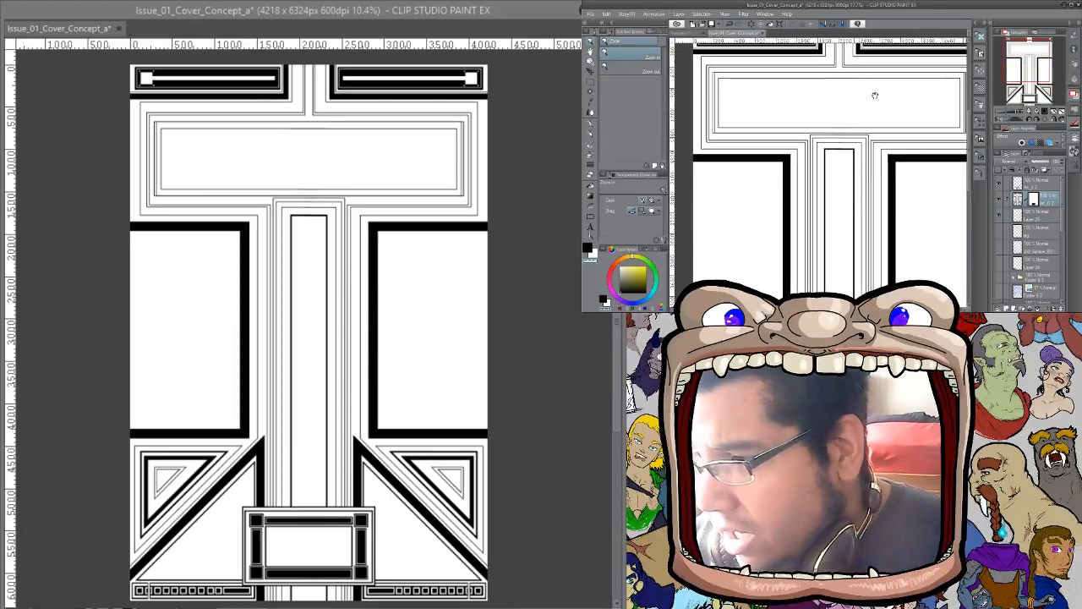
pyautogui.moveTo(874, 94); pyautogui.dragTo(873, 144)
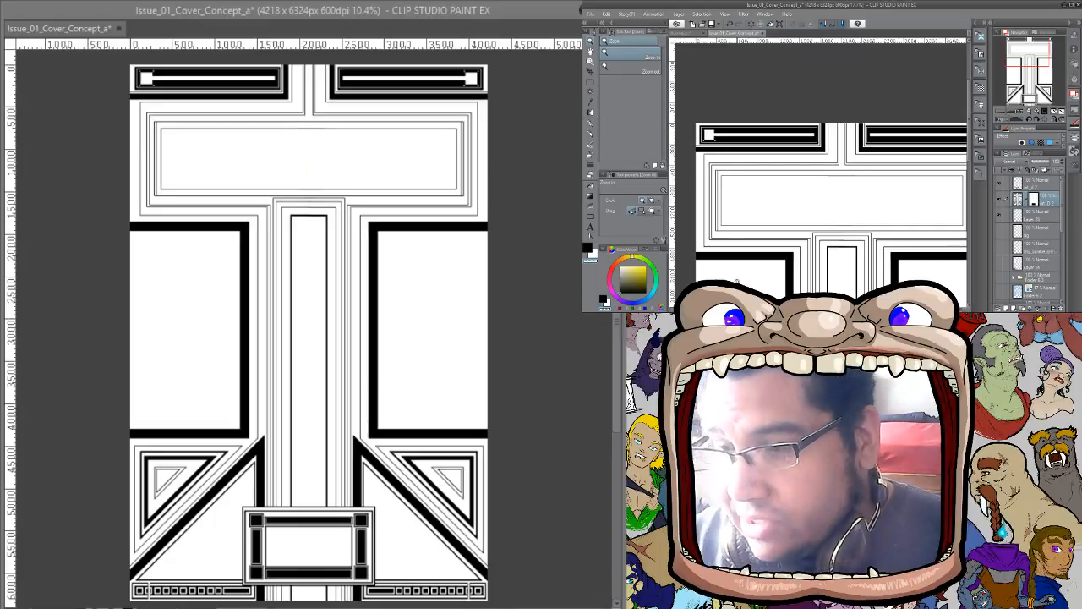
pyautogui.click(746, 223)
pyautogui.moveTo(842, 162); pyautogui.dragTo(797, 137)
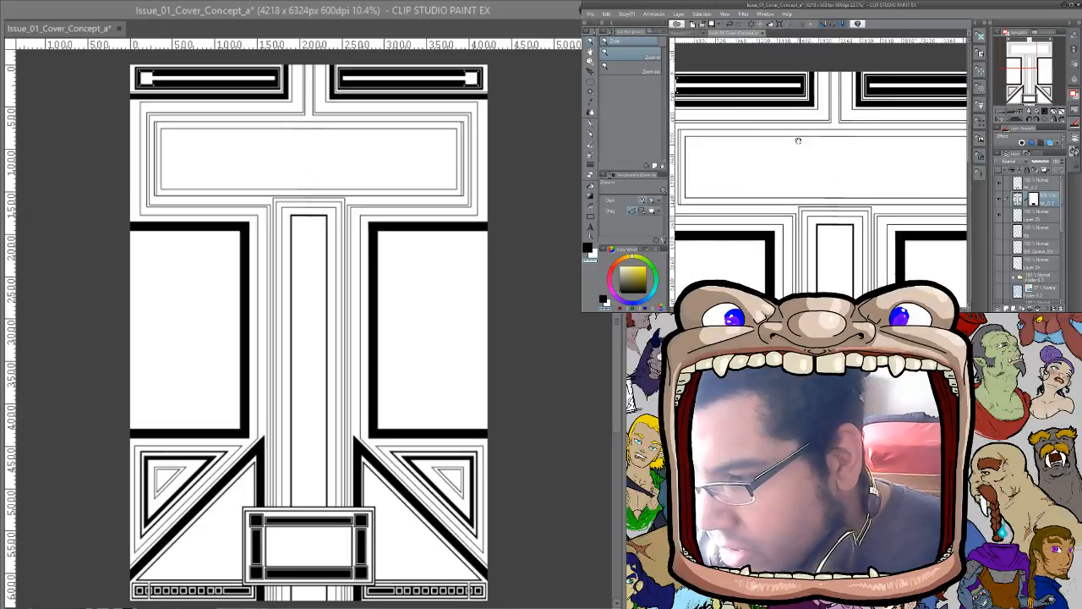
pyautogui.moveTo(908, 140); pyautogui.dragTo(810, 131)
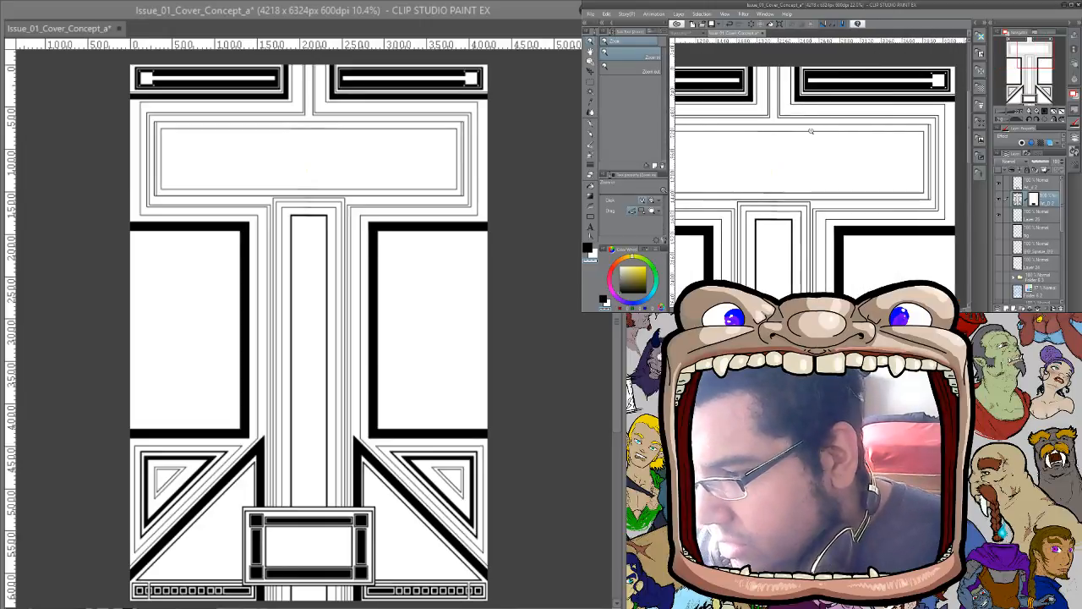
# Toggle the masked cover frame layer's visibility to check which lines belong to it, ending with it hidden
pyautogui.click(999, 199)
pyautogui.click(998, 199)
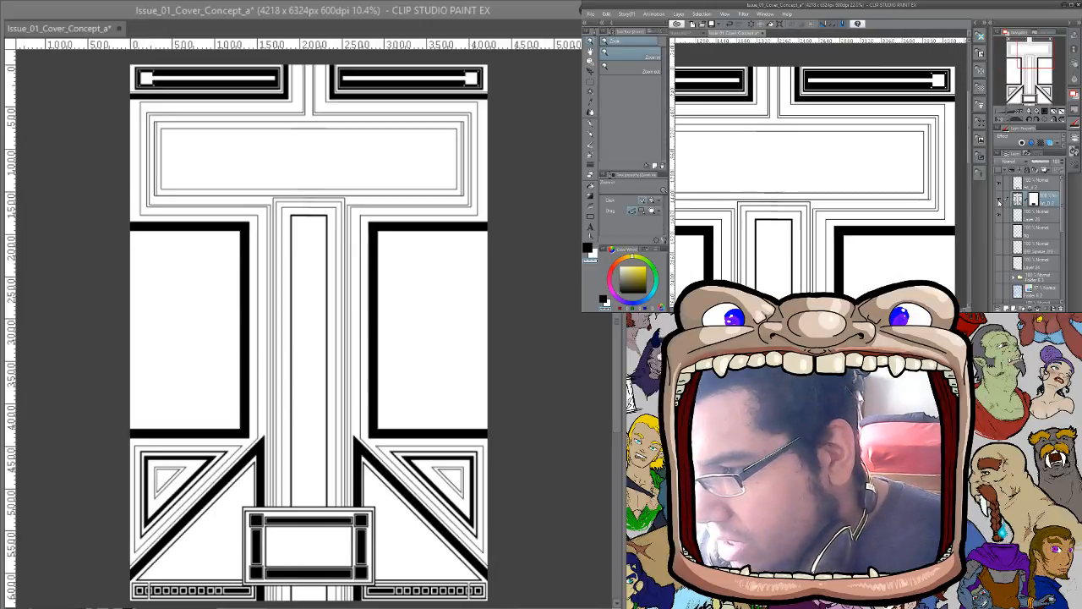
pyautogui.click(998, 200)
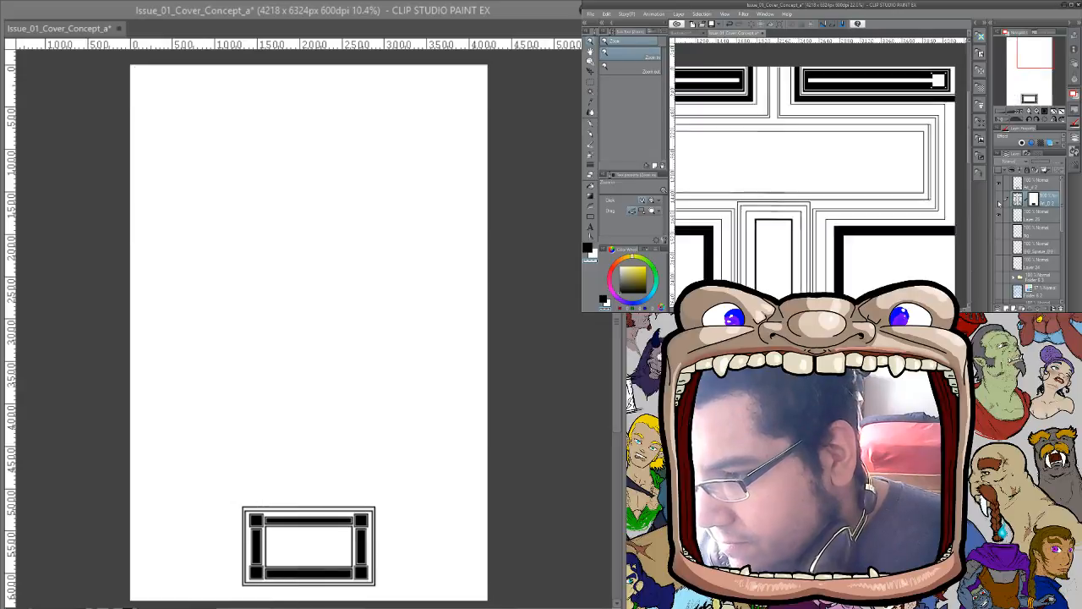
pyautogui.click(999, 200)
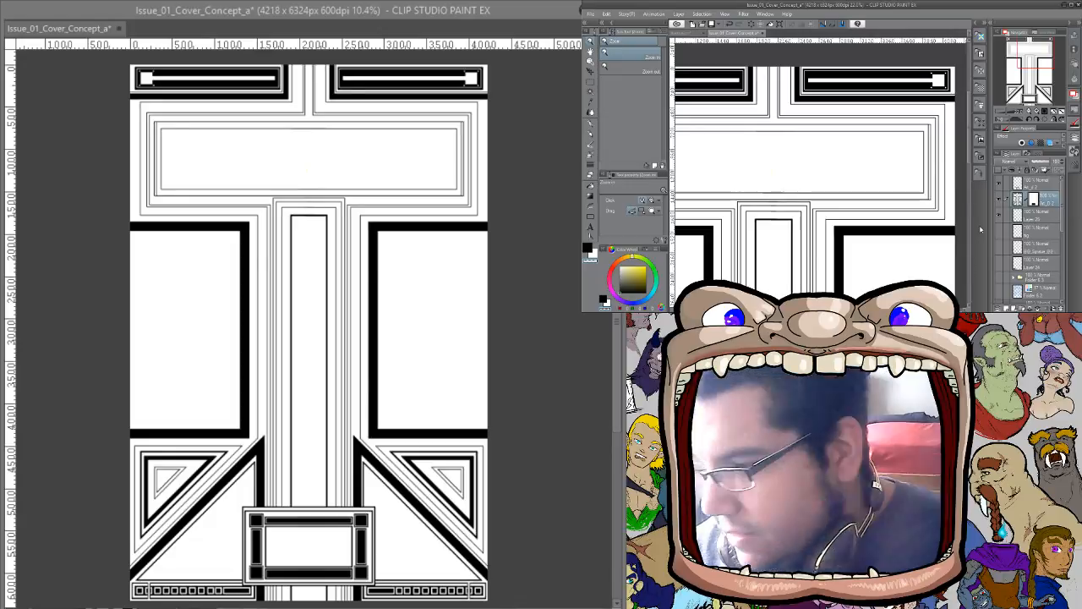
pyautogui.click(999, 201)
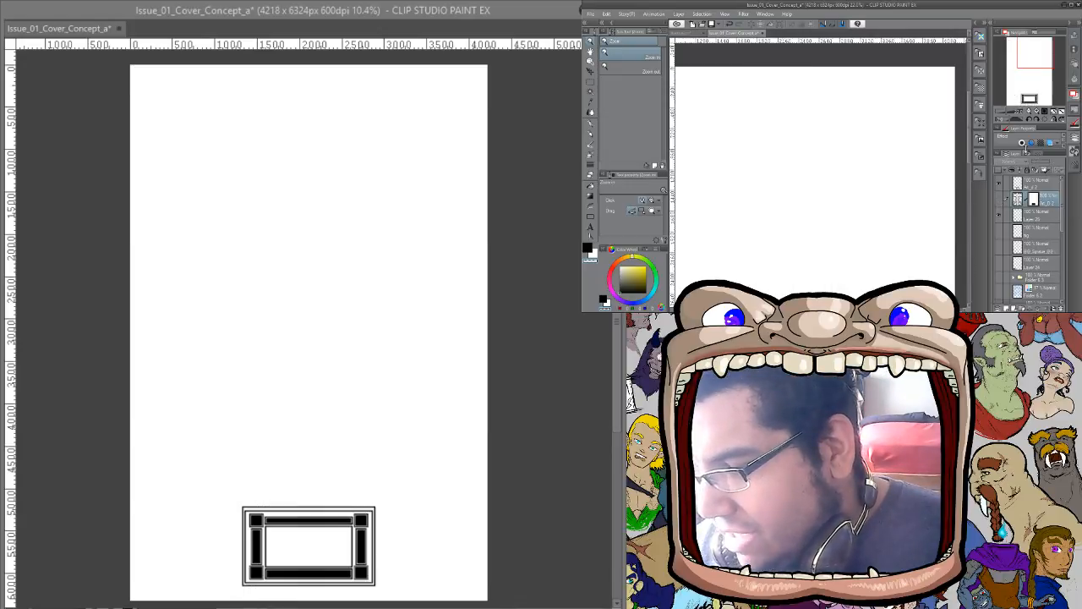
# Show the folder group holding the original cover art and duplicate its frame lines folder
pyautogui.moveTo(1062, 208); pyautogui.dragTo(1062, 254)
pyautogui.click(999, 216)
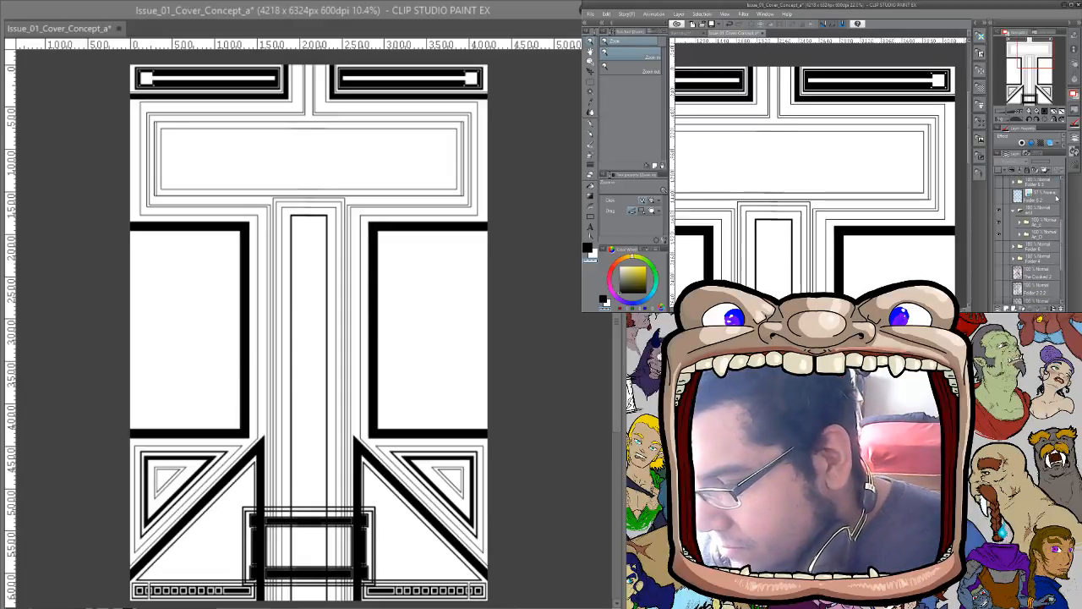
pyautogui.click(1046, 234)
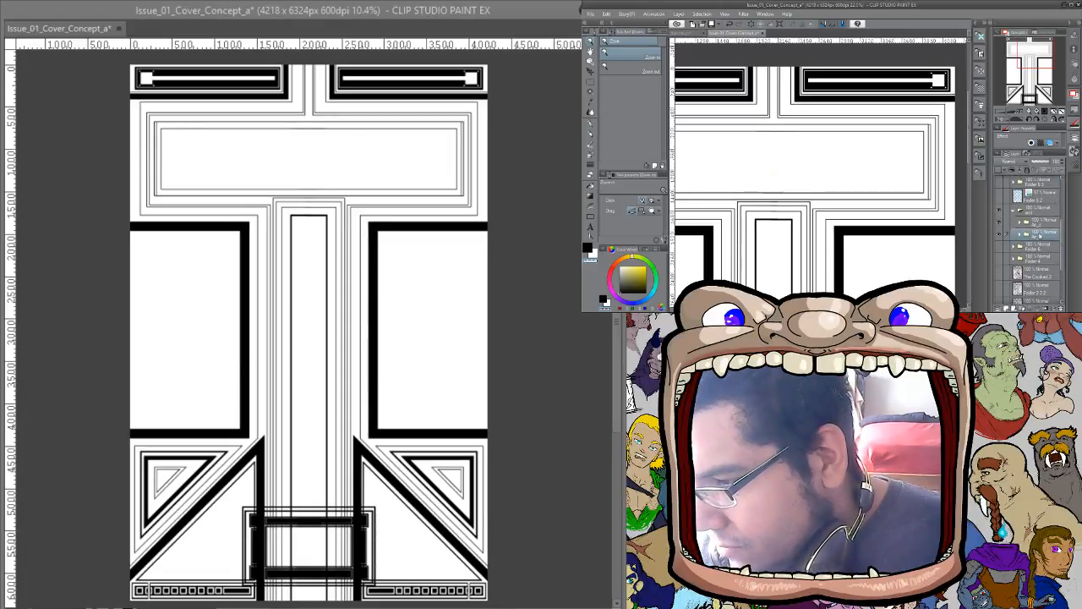
pyautogui.hotkey('ctrl', 'c')
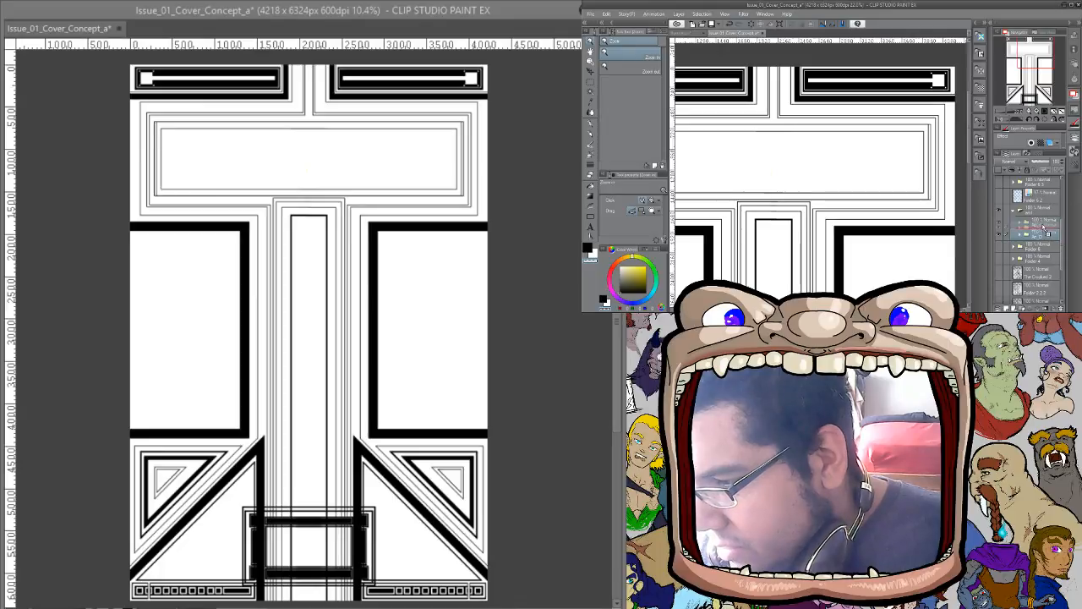
pyautogui.hotkey('ctrl', 'v')
# Open the duplicated folder, select its frame line layer and toggle its visibility to check which lines it holds
pyautogui.click(1019, 234)
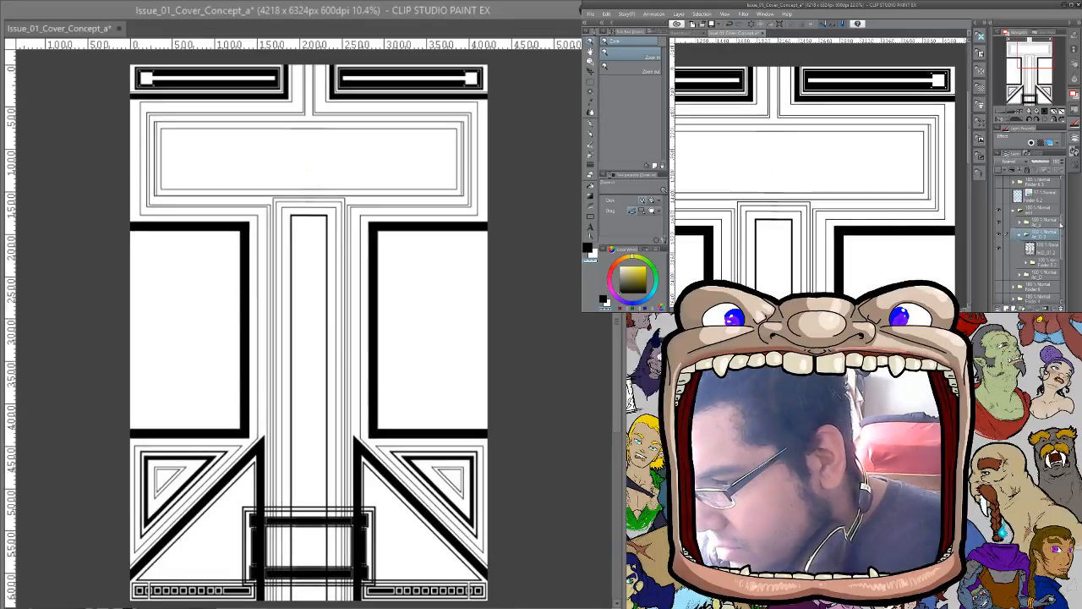
pyautogui.click(1047, 246)
pyautogui.click(999, 249)
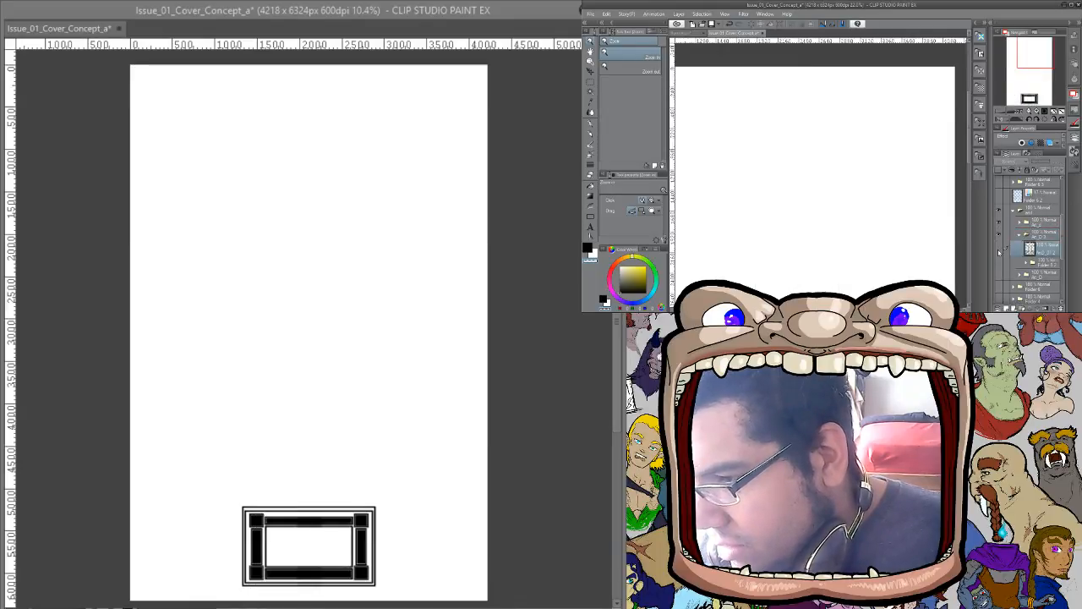
pyautogui.click(1000, 249)
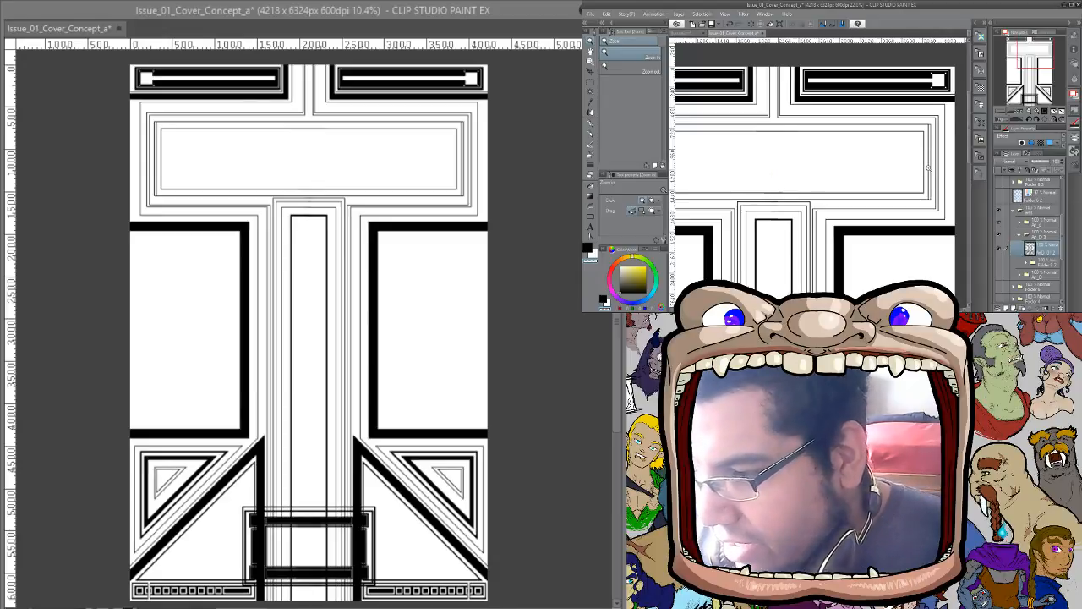
# Delete the lower end of the redundant inner vertical line at the title panel's lower-right corner, using a rectangular selection, and deselect
pyautogui.click(933, 186)
pyautogui.click(933, 188)
pyautogui.click(934, 178)
pyautogui.click(929, 177)
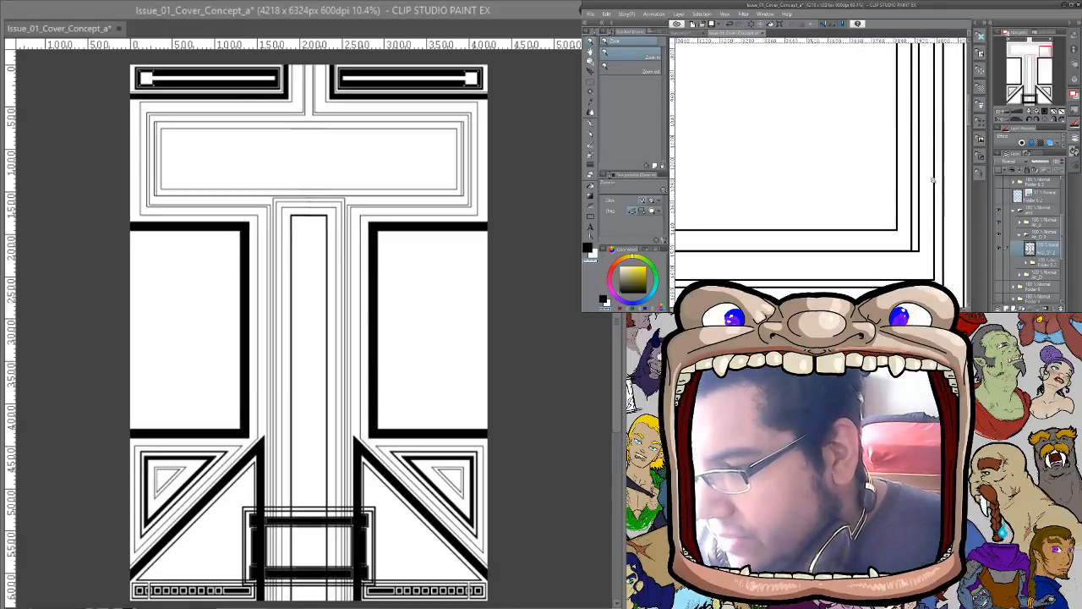
pyautogui.scroll(3, 933, 180)
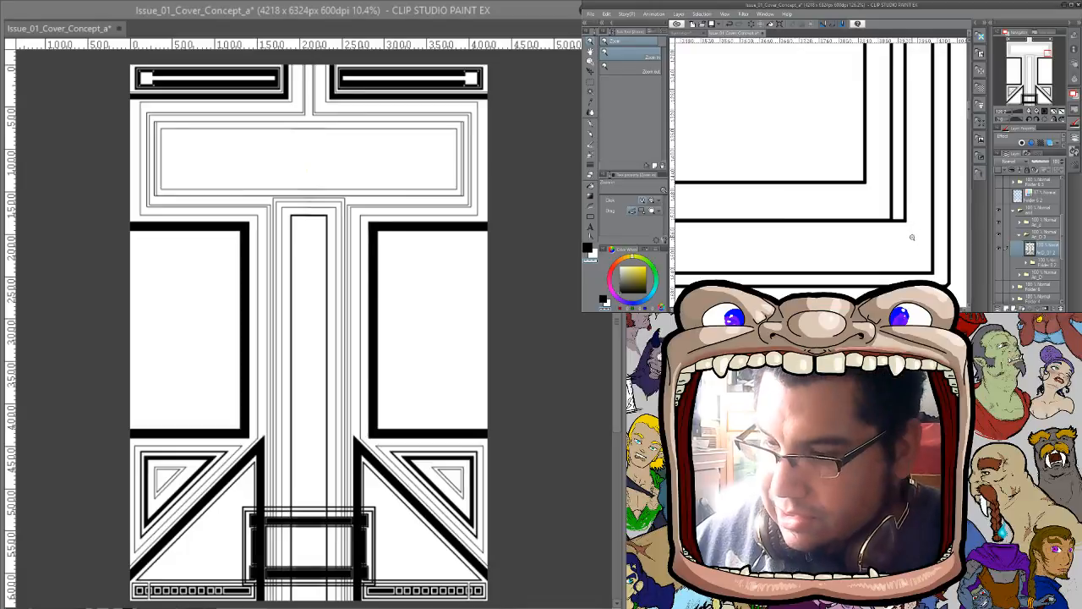
pyautogui.press('k')
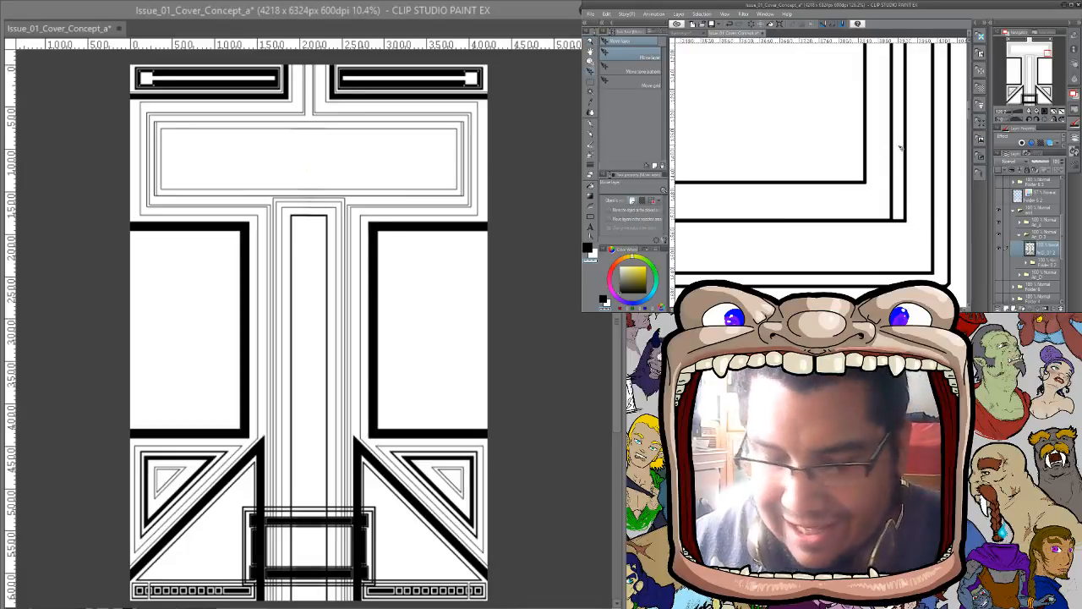
pyautogui.press('m')
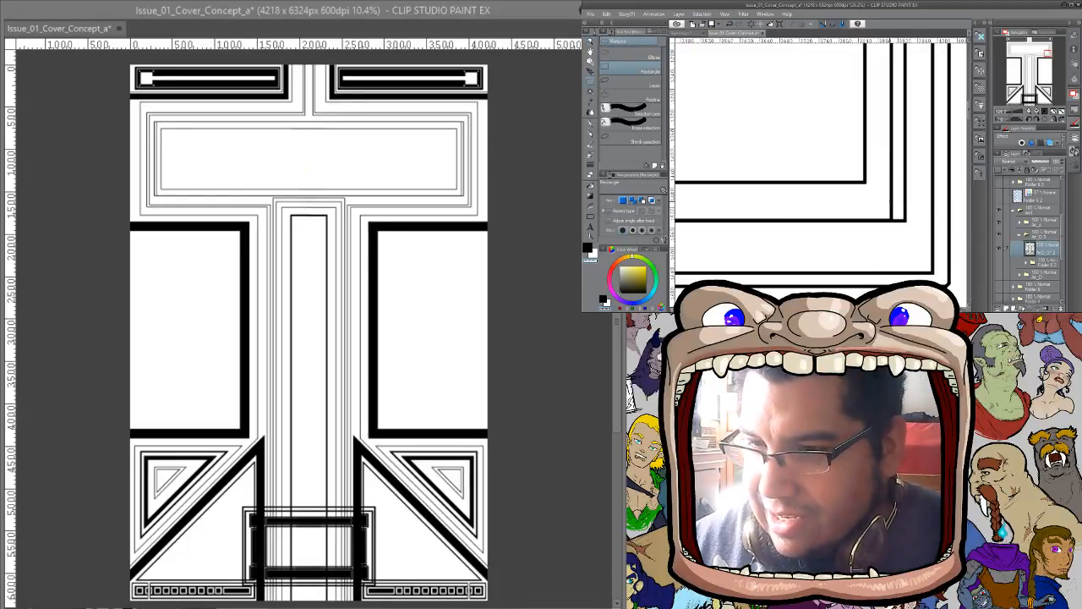
pyautogui.moveTo(879, 177); pyautogui.dragTo(901, 218)
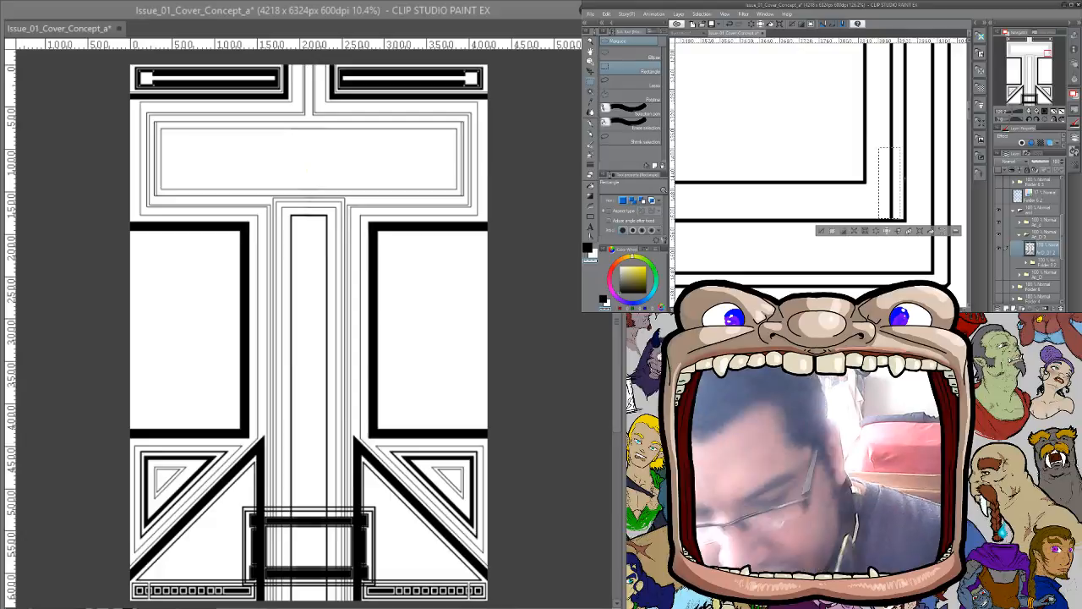
pyautogui.press('Delete')
pyautogui.press('Delete')
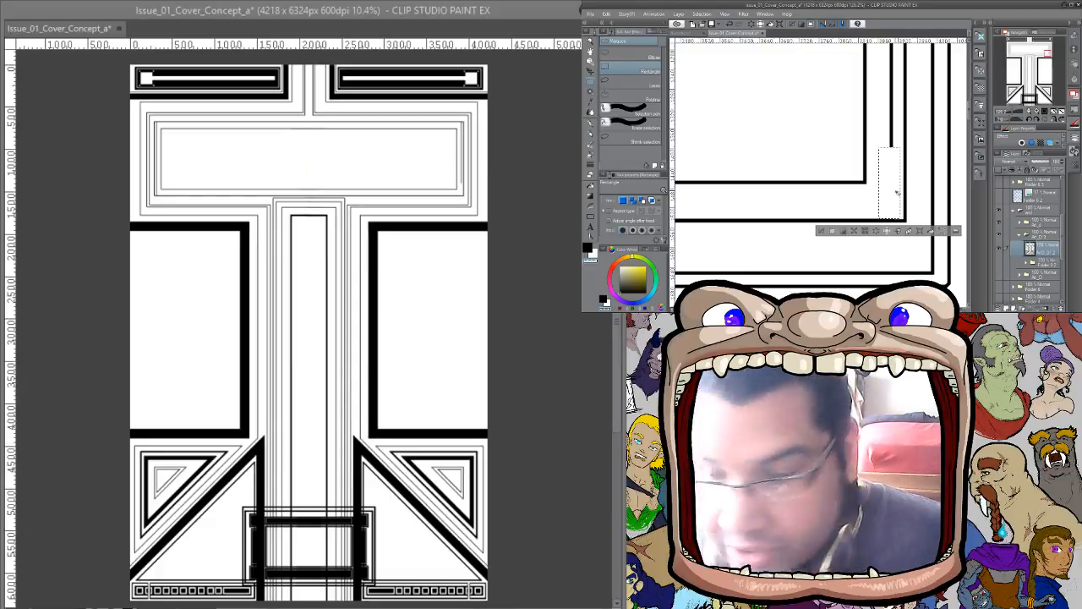
pyautogui.hotkey('ctrl', 'd')
pyautogui.hotkey('ctrl', 'z')
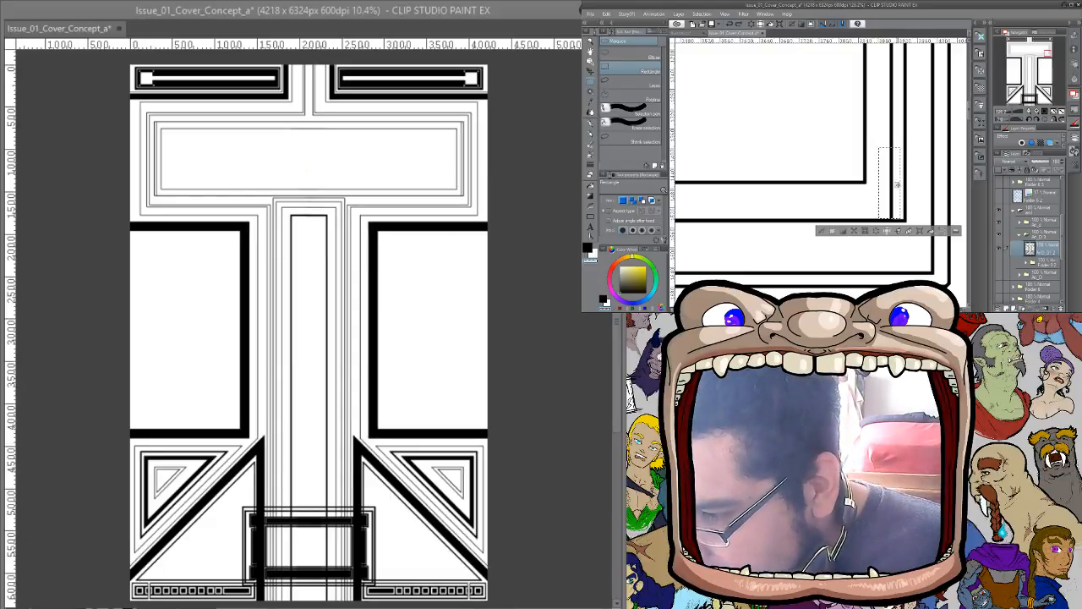
pyautogui.moveTo(891, 204); pyautogui.dragTo(892, 204)
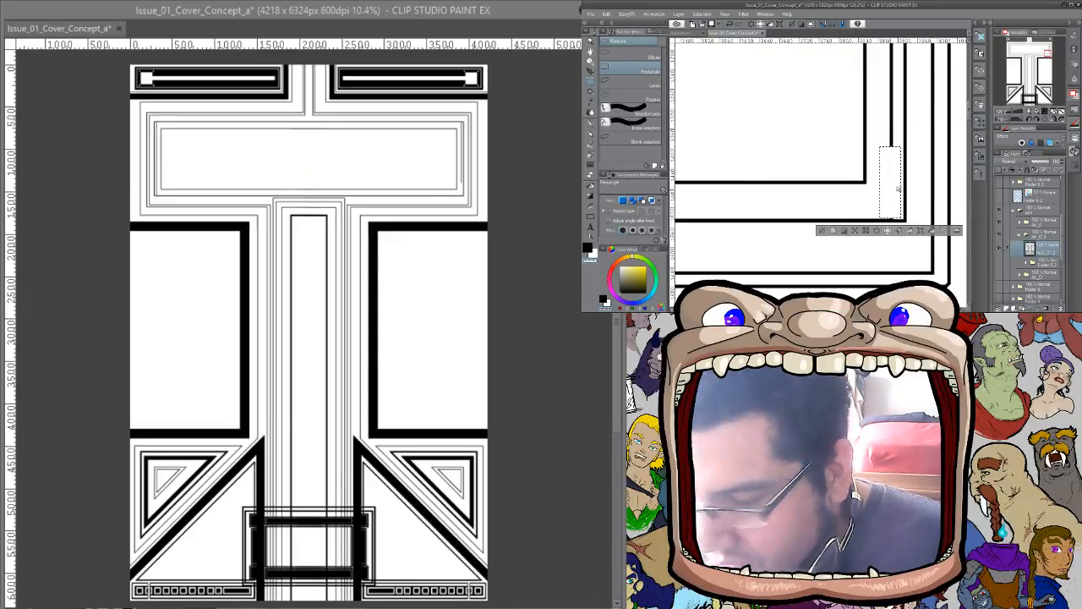
pyautogui.hotkey('ctrl', 'd')
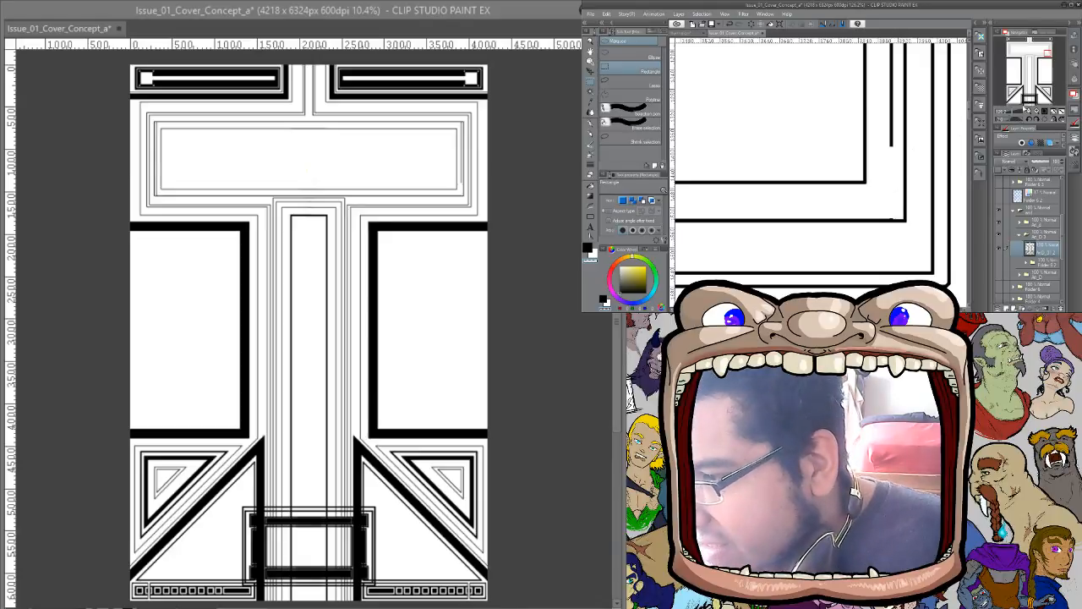
# Clean up the small stub left on the title panel's lower line where the vertical line was removed
pyautogui.moveTo(1012, 114); pyautogui.dragTo(1018, 116)
pyautogui.moveTo(899, 216); pyautogui.dragTo(763, 191)
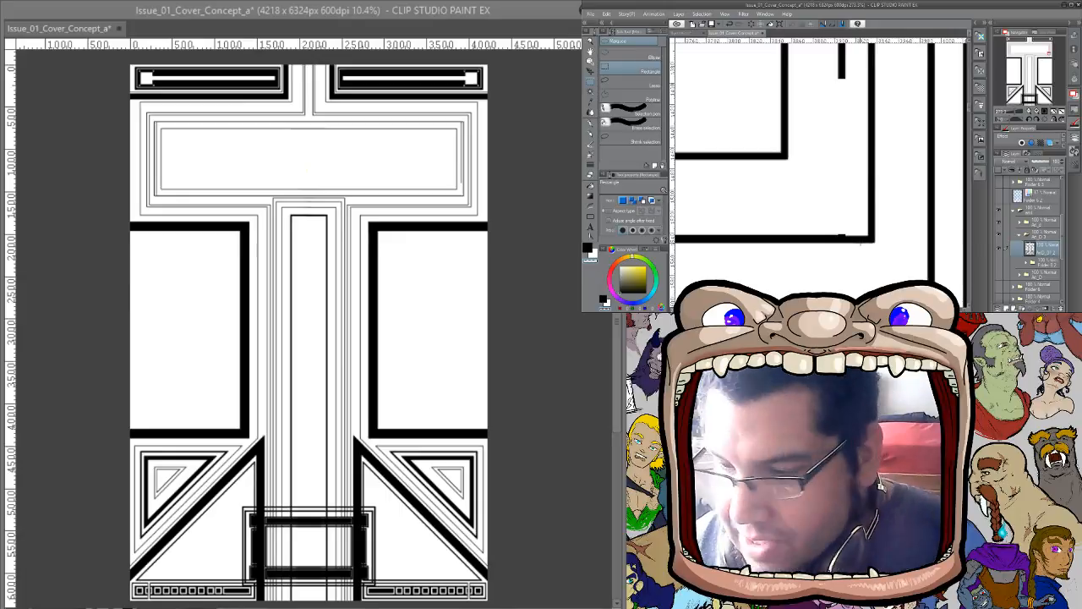
pyautogui.press('p')
pyautogui.press('u')
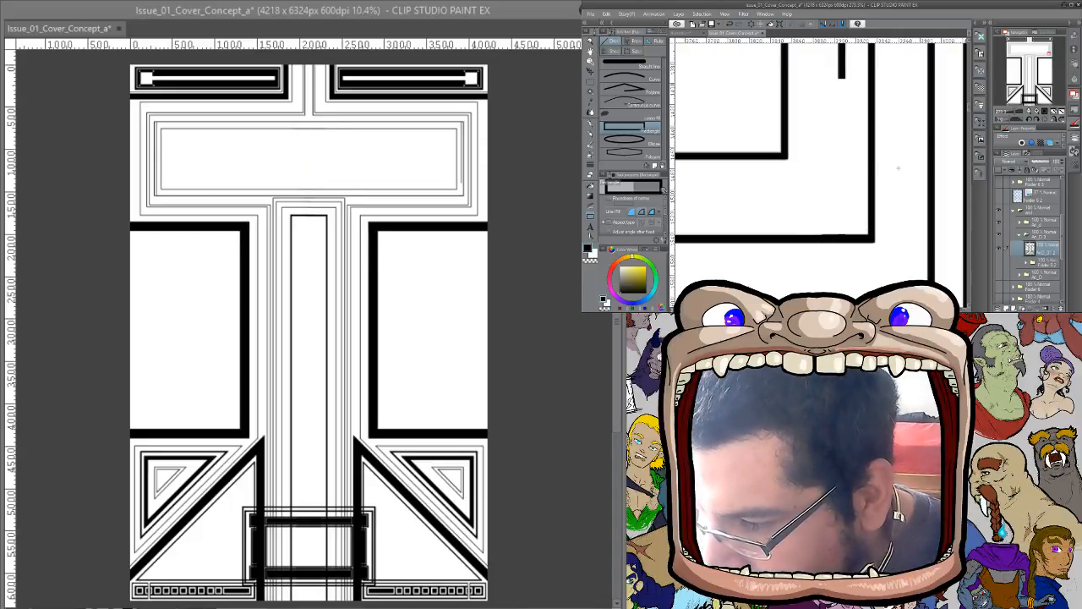
# Delete the remaining length of the redundant vertical line along the title panel's right side and clear the selection
pyautogui.press('/')
pyautogui.moveTo(912, 148); pyautogui.dragTo(840, 172)
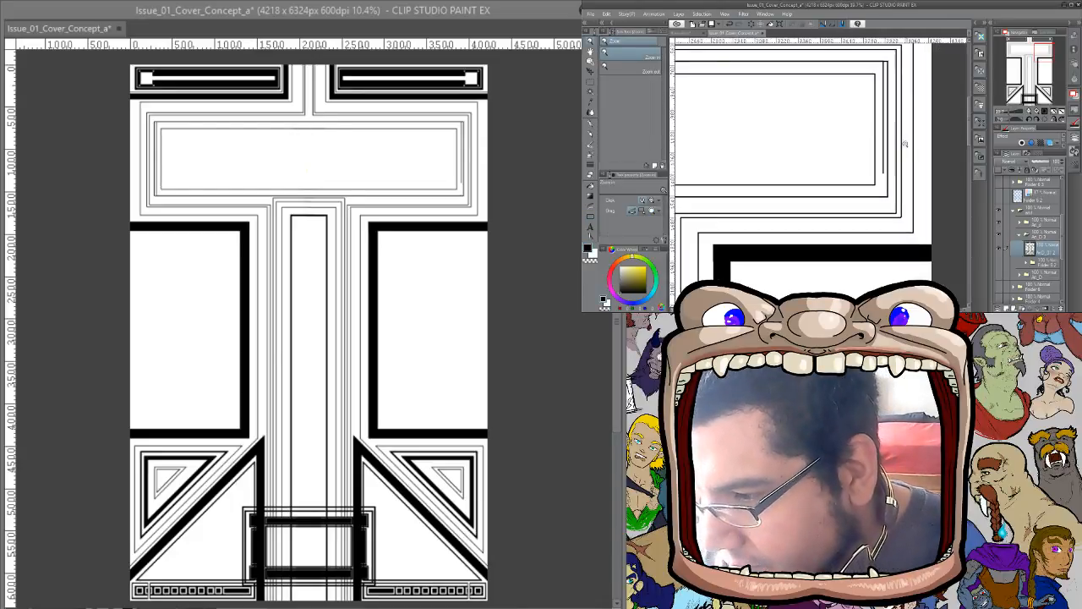
pyautogui.moveTo(904, 145); pyautogui.dragTo(865, 160)
pyautogui.click(892, 184)
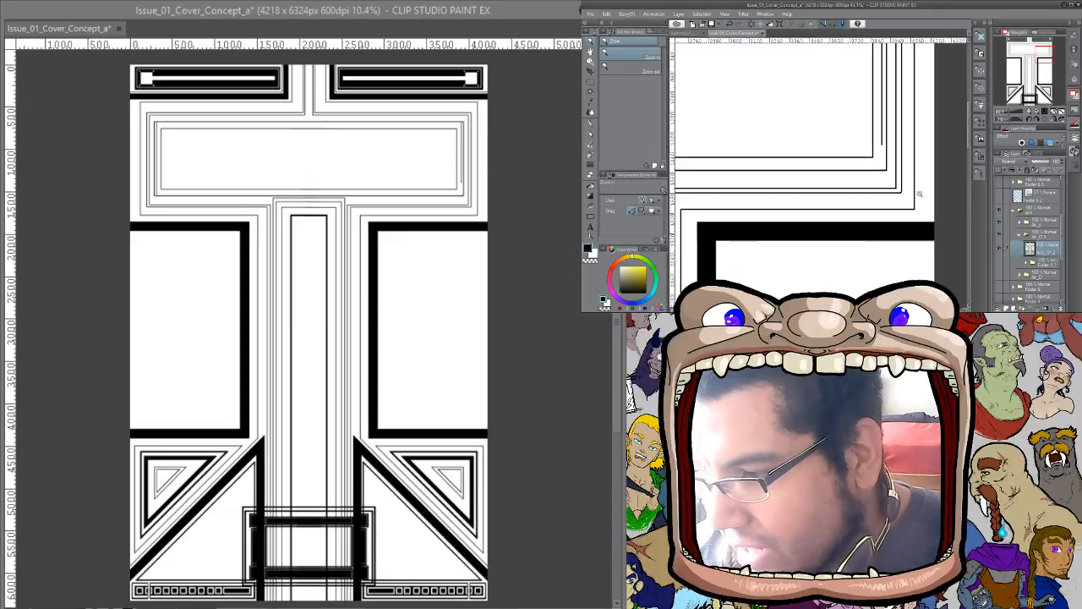
pyautogui.click(901, 169)
pyautogui.click(908, 172)
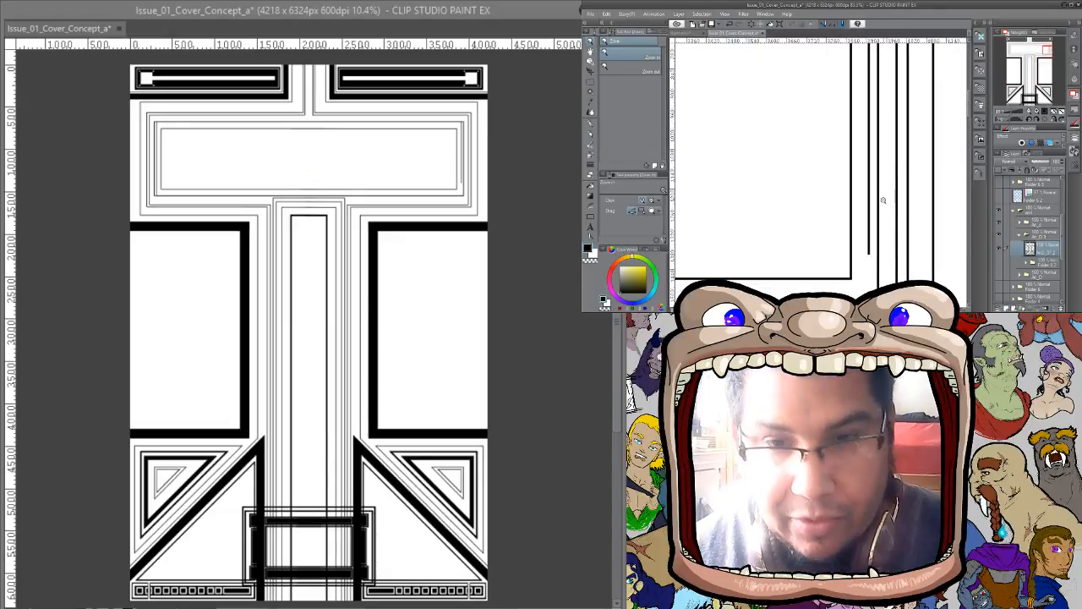
pyautogui.press('m')
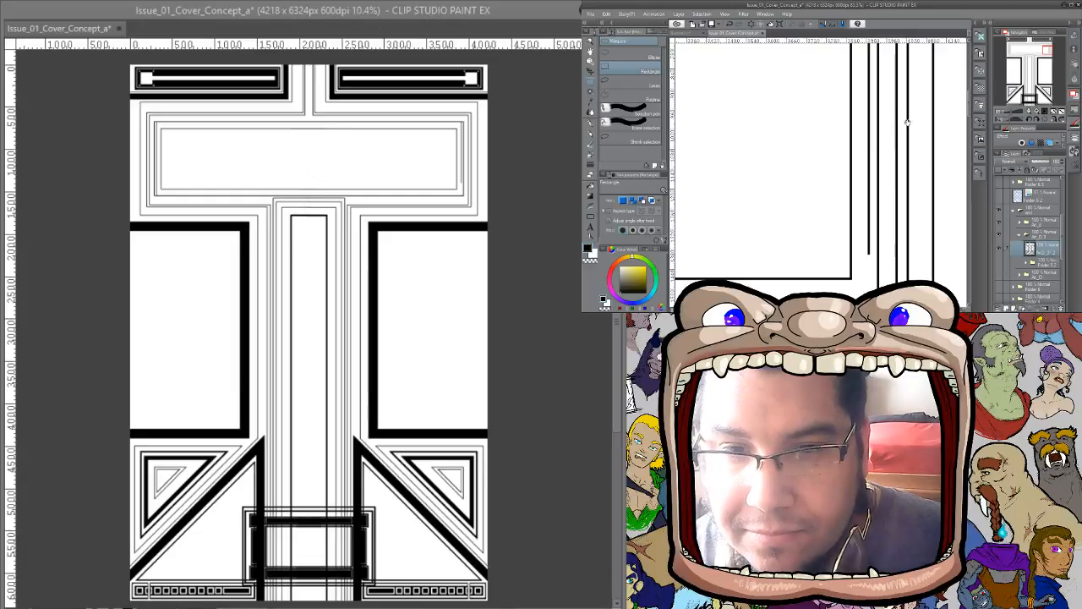
pyautogui.moveTo(907, 122); pyautogui.dragTo(888, 78)
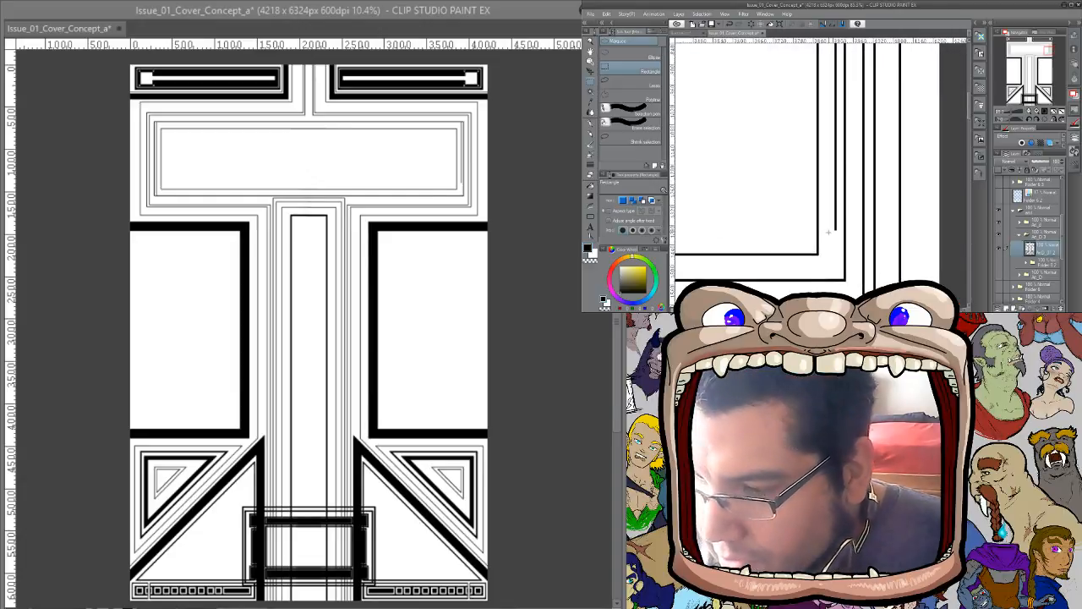
pyautogui.moveTo(829, 237); pyautogui.dragTo(889, 48)
pyautogui.press('Delete')
pyautogui.hotkey('ctrl', 'd')
# Erase the small stub below the title panel's upper line near its upper-right corner with a rectangular selection, then deselect
pyautogui.press('/')
pyautogui.press('m')
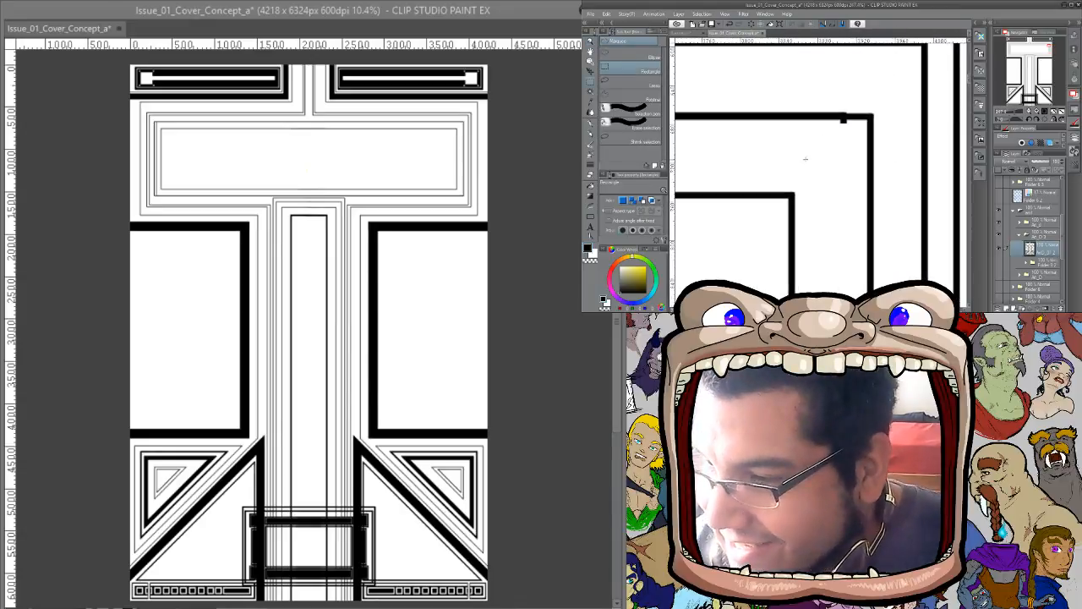
pyautogui.moveTo(806, 158); pyautogui.dragTo(862, 120)
pyautogui.moveTo(862, 159); pyautogui.dragTo(862, 159)
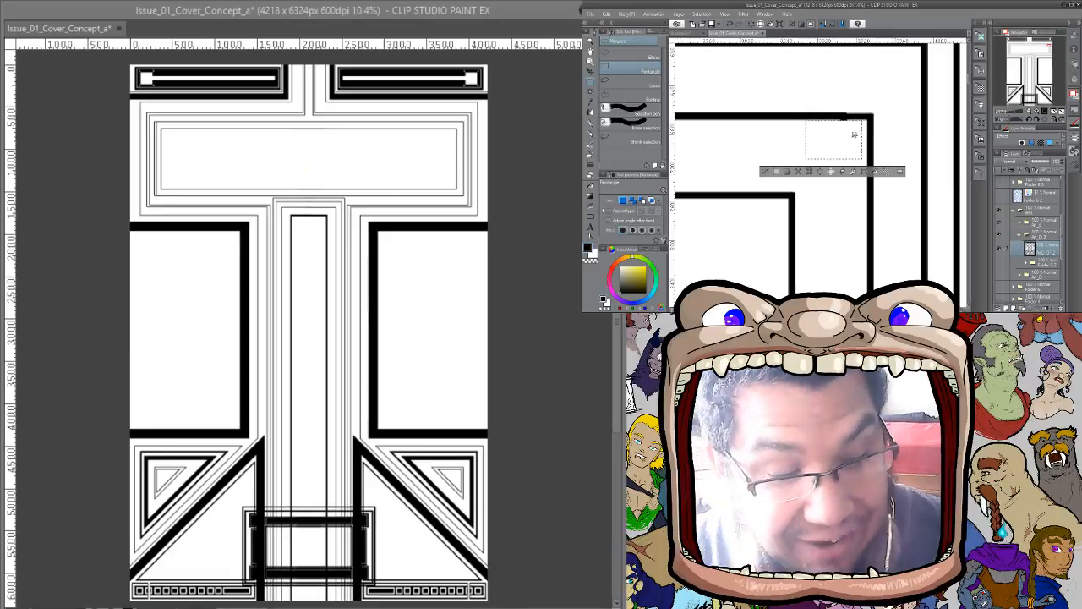
pyautogui.hotkey('ctrl', 'd')
# Delete the lower part of the redundant vertical line on the title panel's left side, down to the lower-left corner
pyautogui.hotkey('ctrl', 'space')
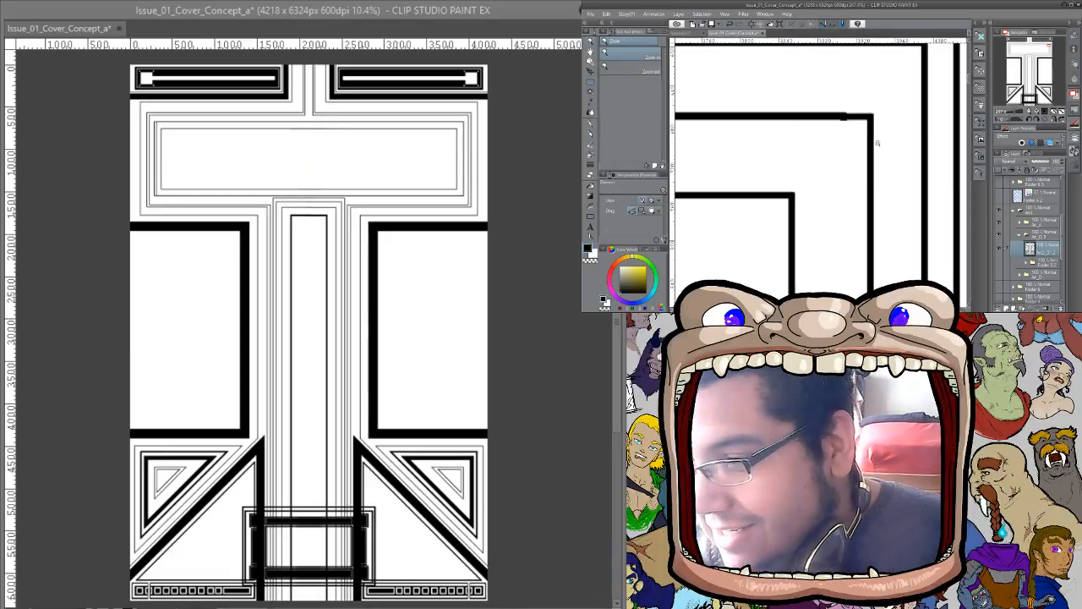
pyautogui.moveTo(873, 144); pyautogui.dragTo(827, 86)
pyautogui.moveTo(792, 213); pyautogui.dragTo(911, 167)
pyautogui.moveTo(707, 225); pyautogui.dragTo(782, 224)
pyautogui.press('m')
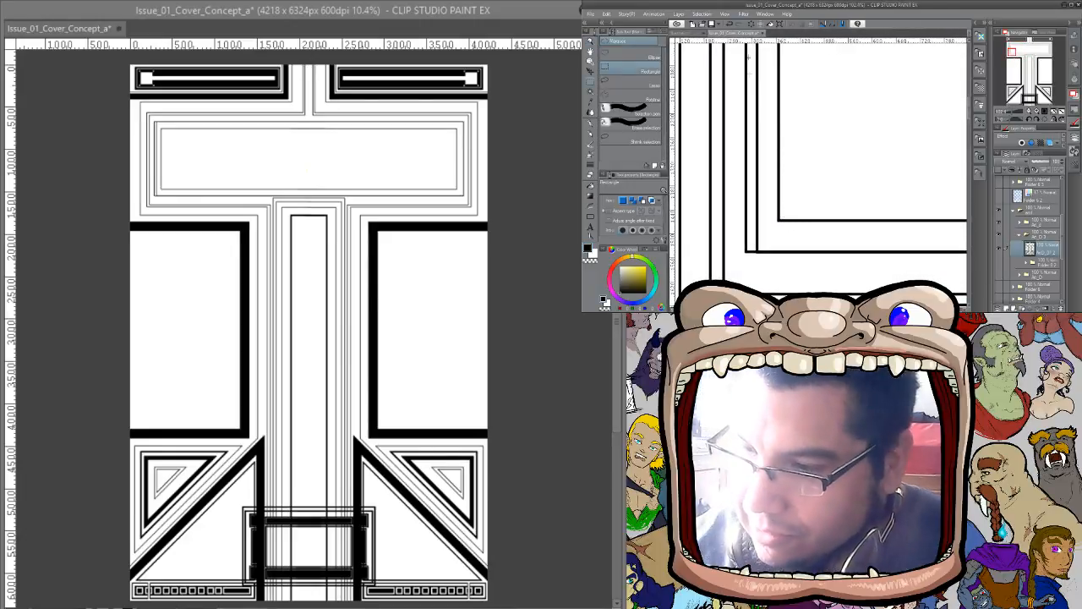
pyautogui.moveTo(751, 52); pyautogui.dragTo(764, 250)
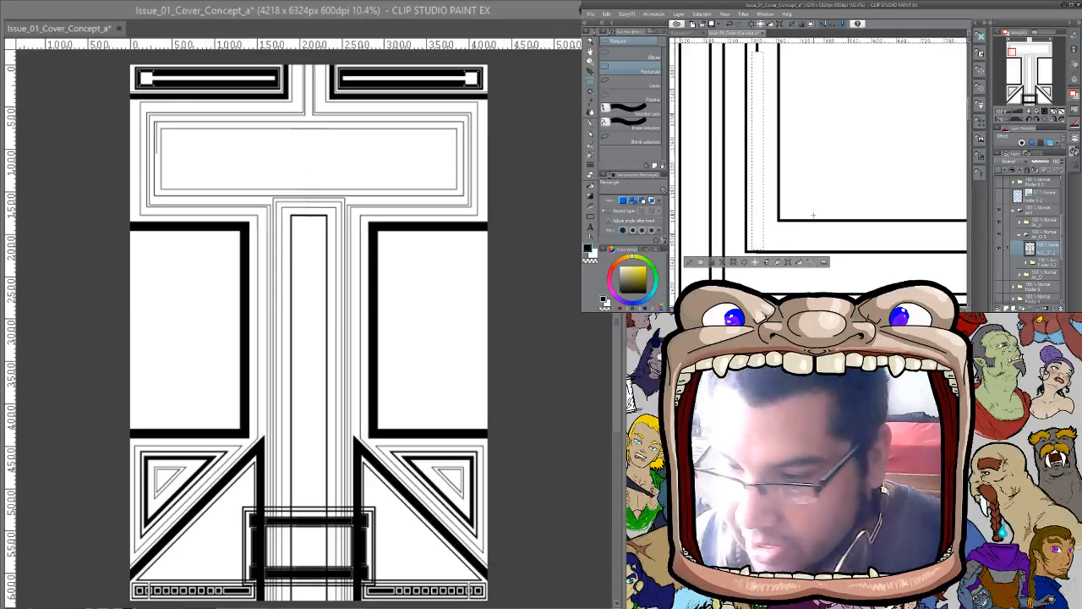
# Delete the upper remainder of the title panel's left redundant line up to the upper-left corner and deselect
pyautogui.moveTo(818, 44); pyautogui.dragTo(836, 231)
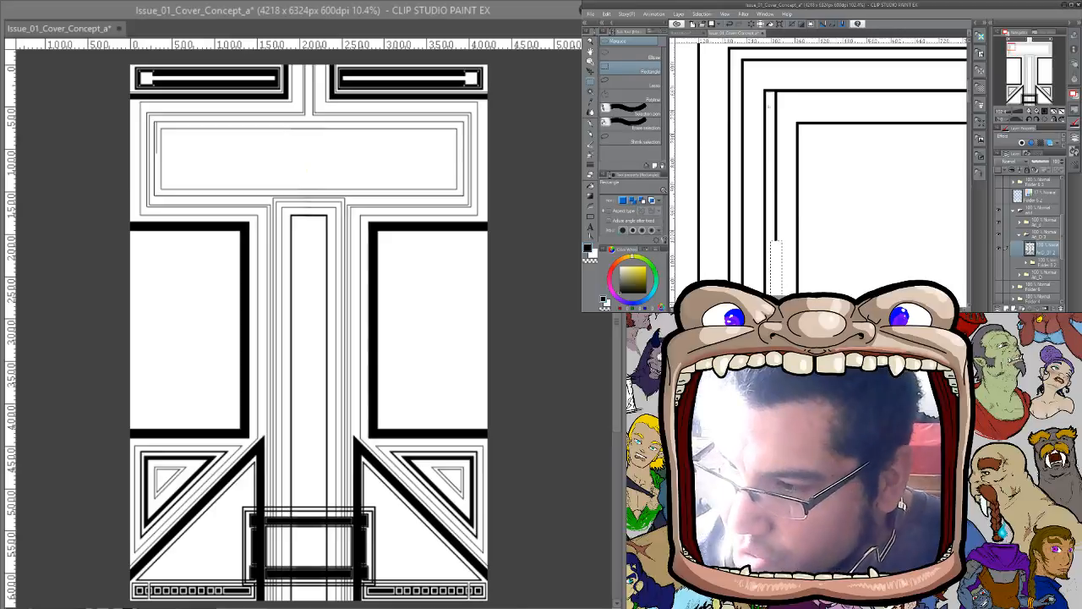
pyautogui.hotkey('ctrl', 'd')
pyautogui.moveTo(772, 259); pyautogui.dragTo(779, 92)
pyautogui.press('Delete')
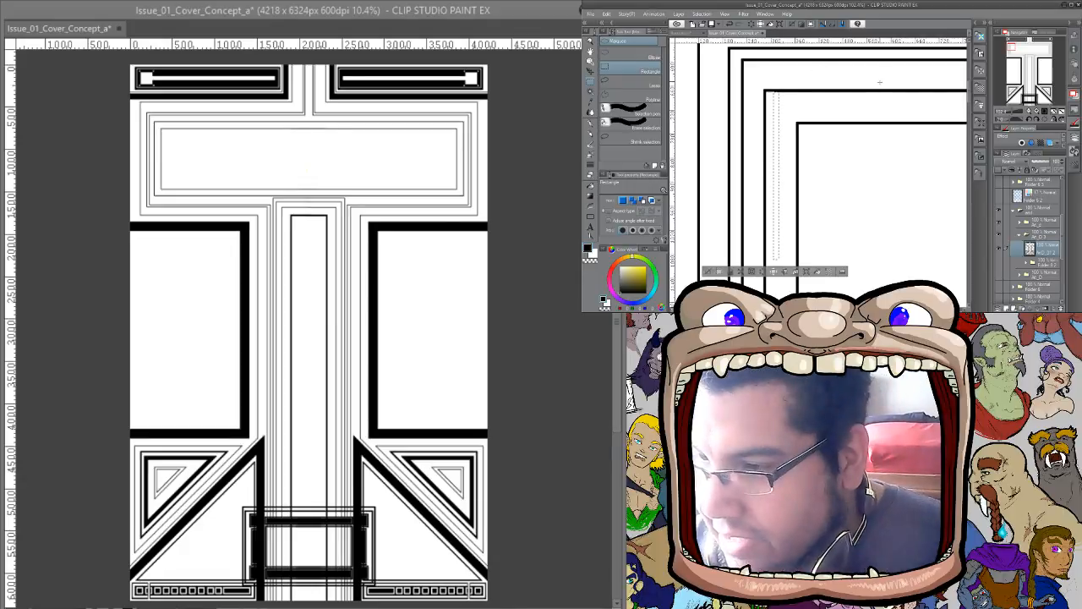
pyautogui.hotkey('ctrl', 'd')
# Move the cleaned-up duplicate folder directly above the masked frame layer and merge it into a single layer
pyautogui.hotkey('ctrl', 'space')
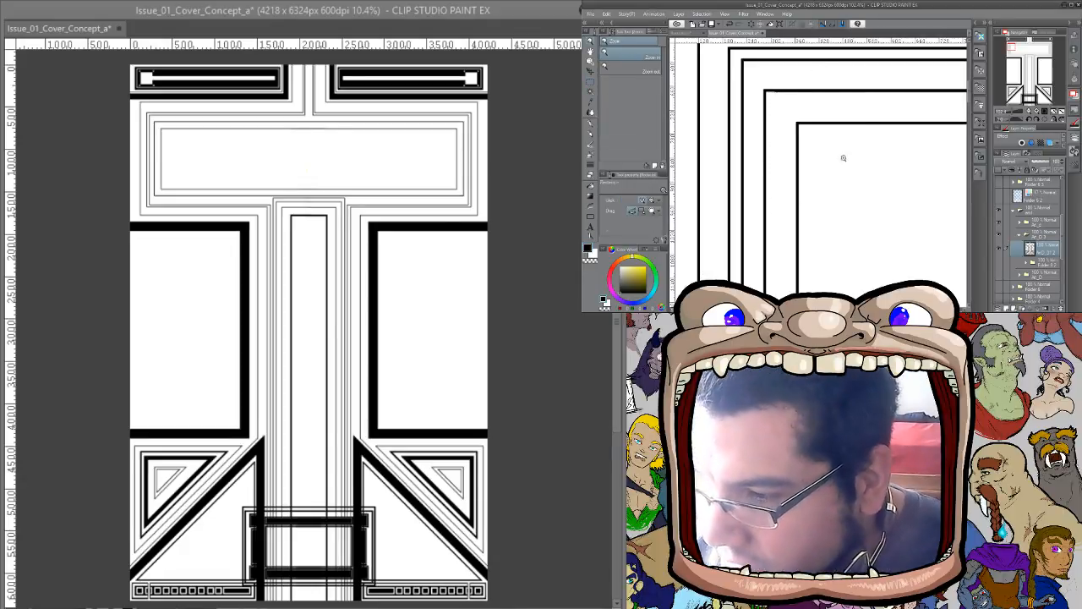
pyautogui.moveTo(843, 158); pyautogui.dragTo(761, 157)
pyautogui.moveTo(886, 149); pyautogui.dragTo(805, 128)
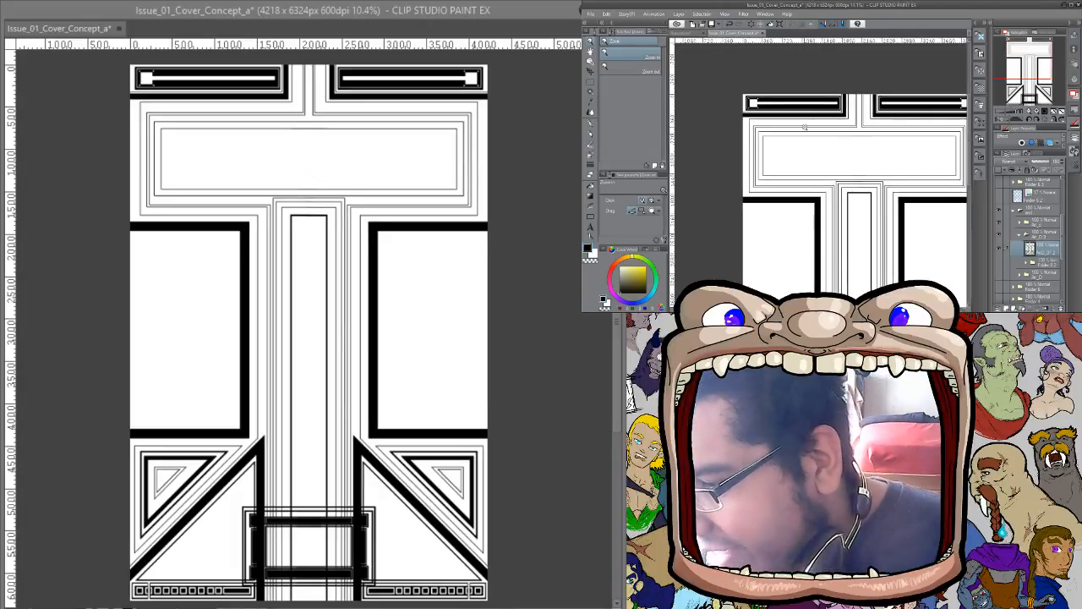
pyautogui.click(1025, 222)
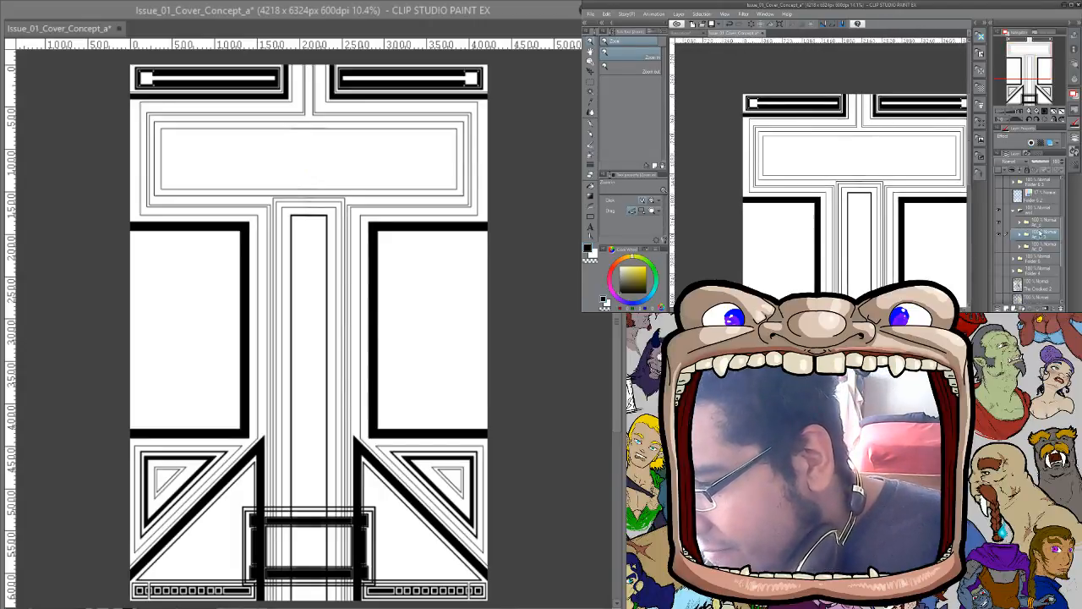
pyautogui.moveTo(1041, 240); pyautogui.dragTo(1048, 195)
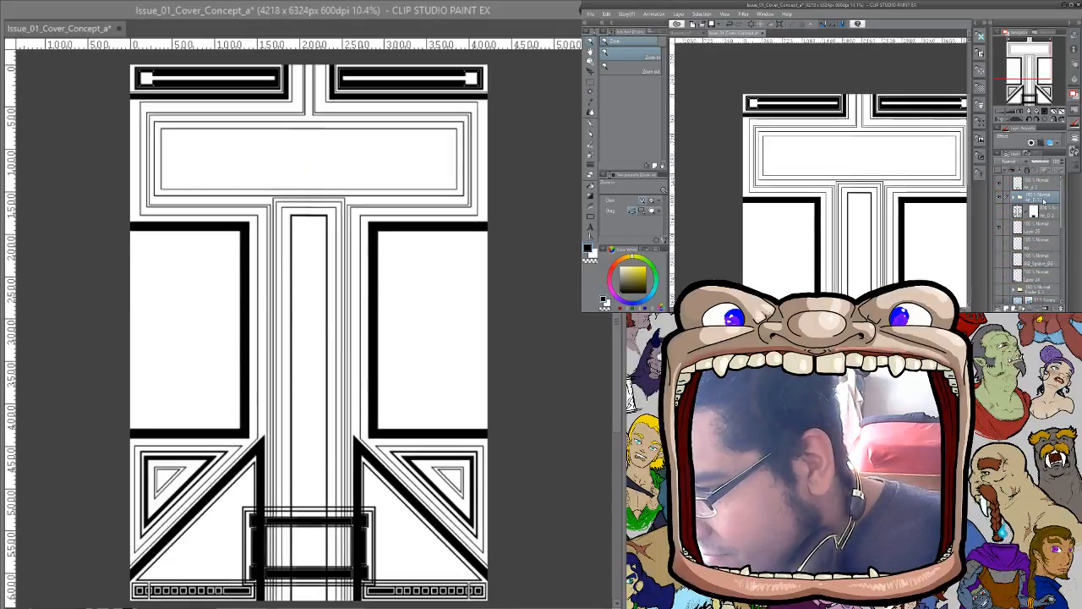
pyautogui.rightClick(1043, 201)
pyautogui.click(1009, 280)
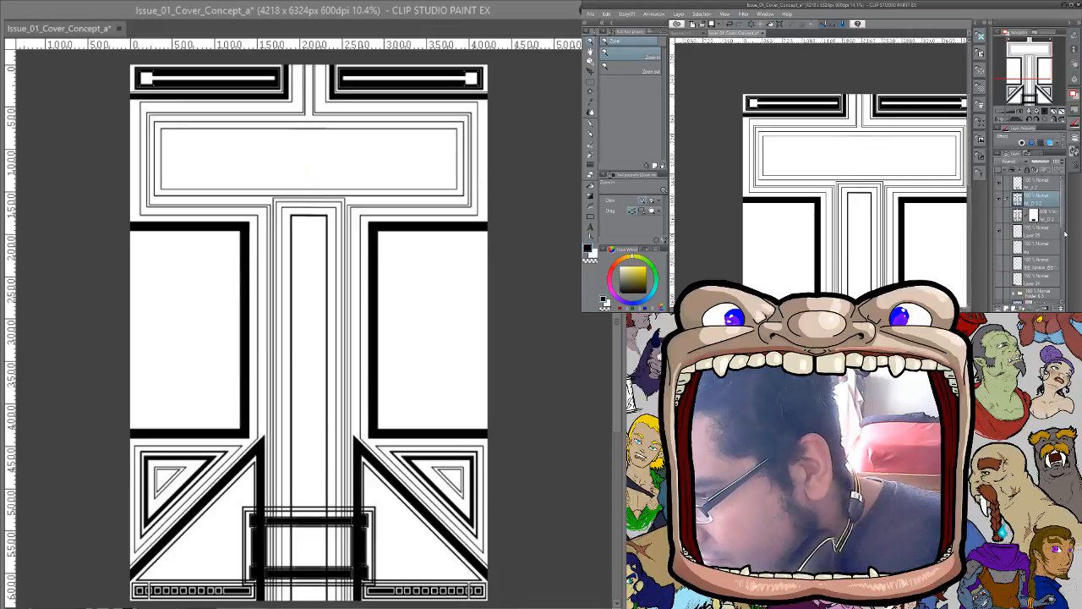
# Place the newly merged frame layer beneath the masked frame layer, hide it and show the masked layer
pyautogui.moveTo(1063, 230)
pyautogui.mouseDown()
pyautogui.moveTo(1063, 264)
pyautogui.moveTo(1062, 190)
pyautogui.moveTo(1036, 201)
pyautogui.mouseUp()
pyautogui.click(1013, 208)
pyautogui.click(1033, 218)
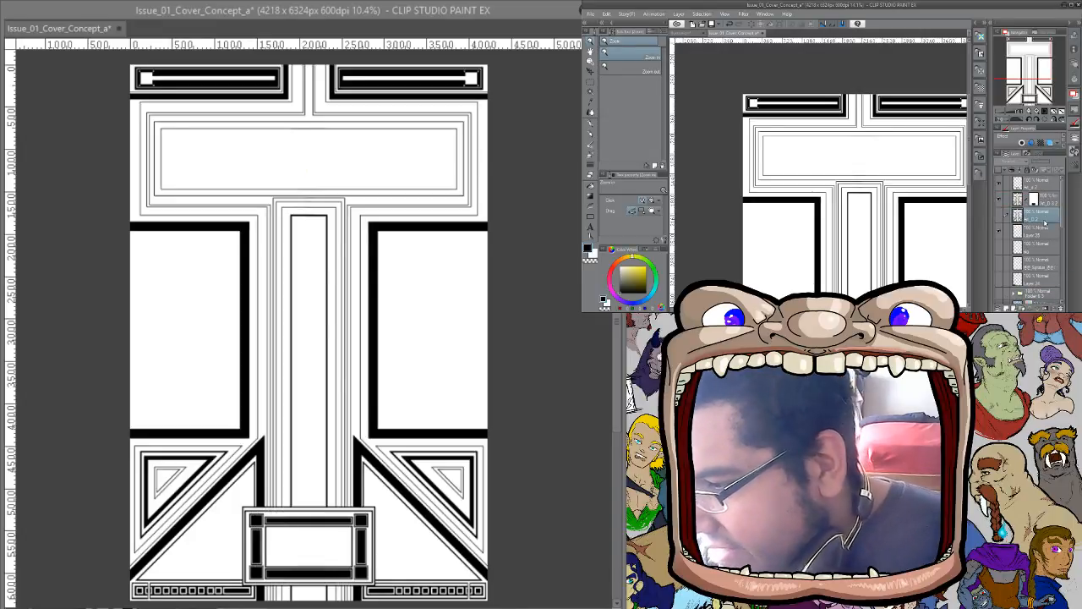
# Delete the hidden merged frame layer beneath the masked frame layer and toggle the masked layer's visibility to check it
pyautogui.click(1059, 308)
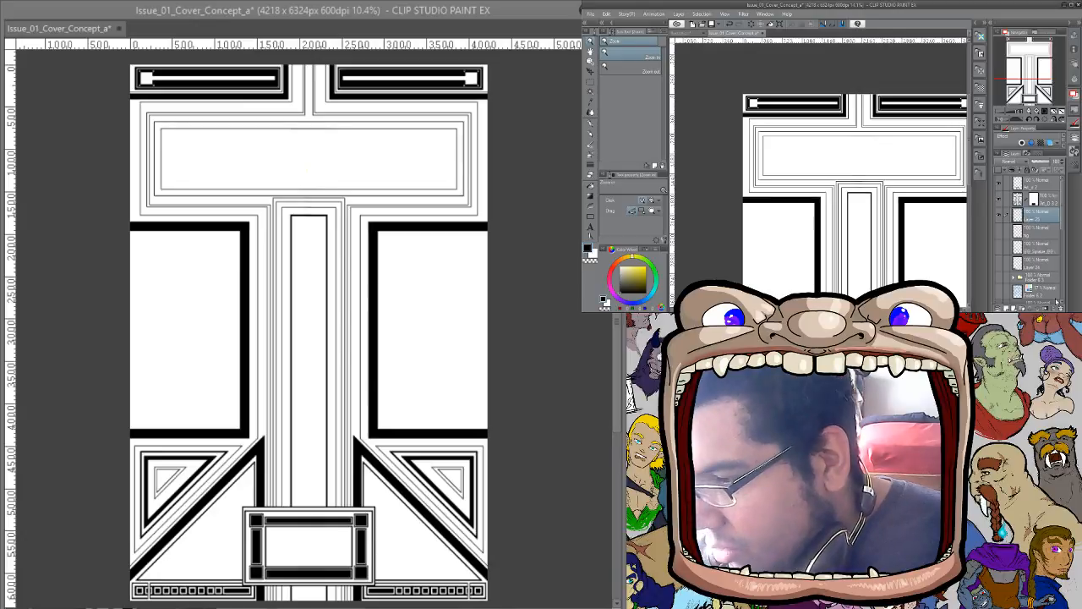
pyautogui.click(1001, 200)
pyautogui.click(1000, 200)
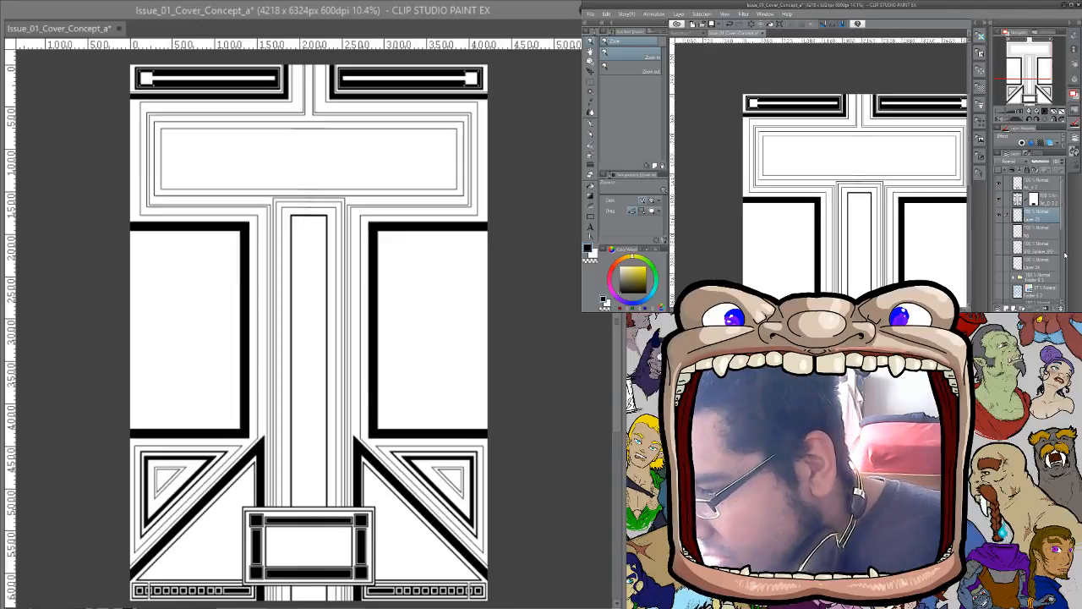
pyautogui.moveTo(1063, 231)
pyautogui.mouseDown()
pyautogui.moveTo(1064, 245)
pyautogui.moveTo(1063, 230)
pyautogui.mouseUp()
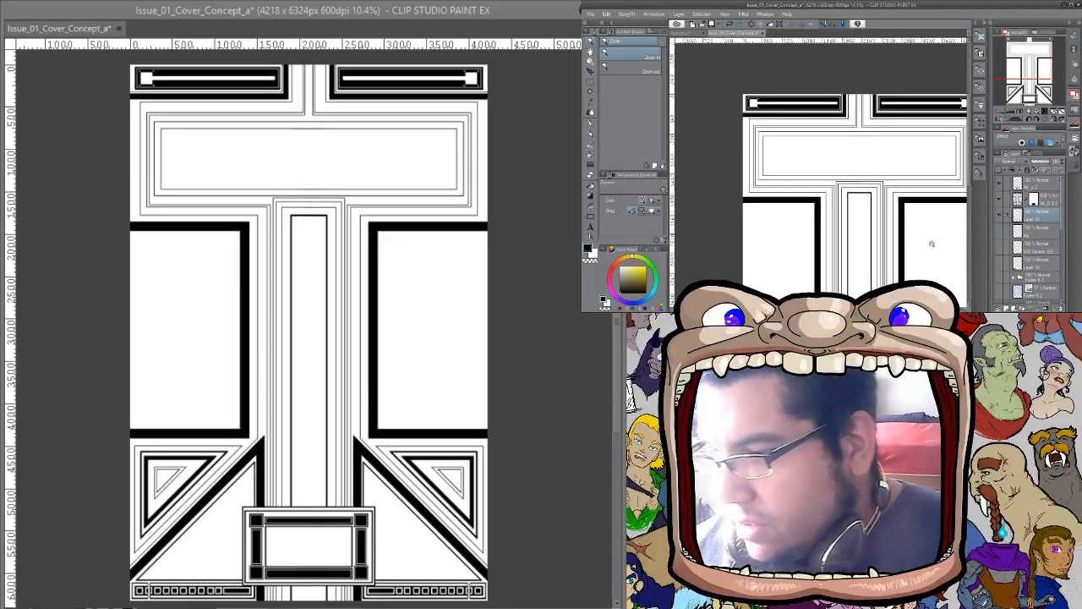
# Add a layer mask to the bottom plate's layer and hide its outer border where it crosses the central column
pyautogui.scroll(-4, 920, 254)
pyautogui.moveTo(920, 254); pyautogui.dragTo(918, 164)
pyautogui.scroll(5, 916, 245)
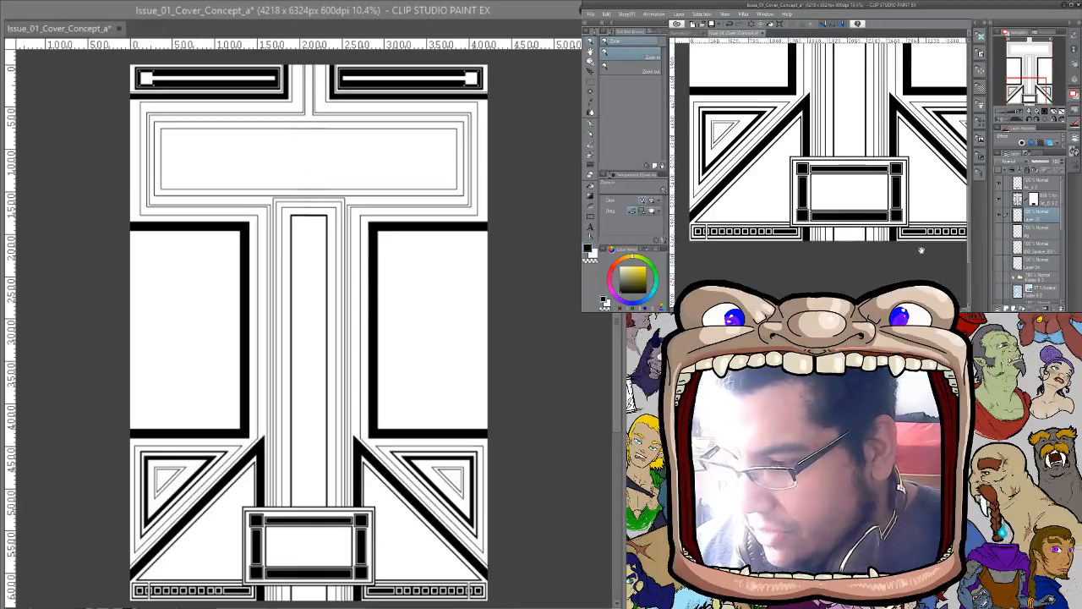
pyautogui.moveTo(919, 248); pyautogui.dragTo(940, 259)
pyautogui.scroll(1, 937, 260)
pyautogui.scroll(2, 937, 262)
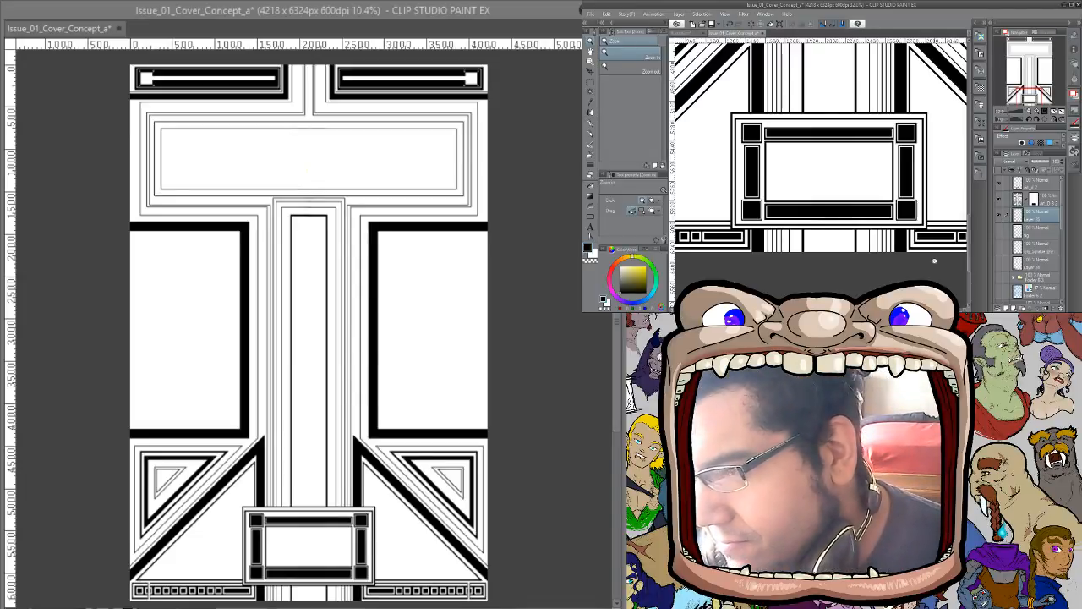
pyautogui.click(1053, 199)
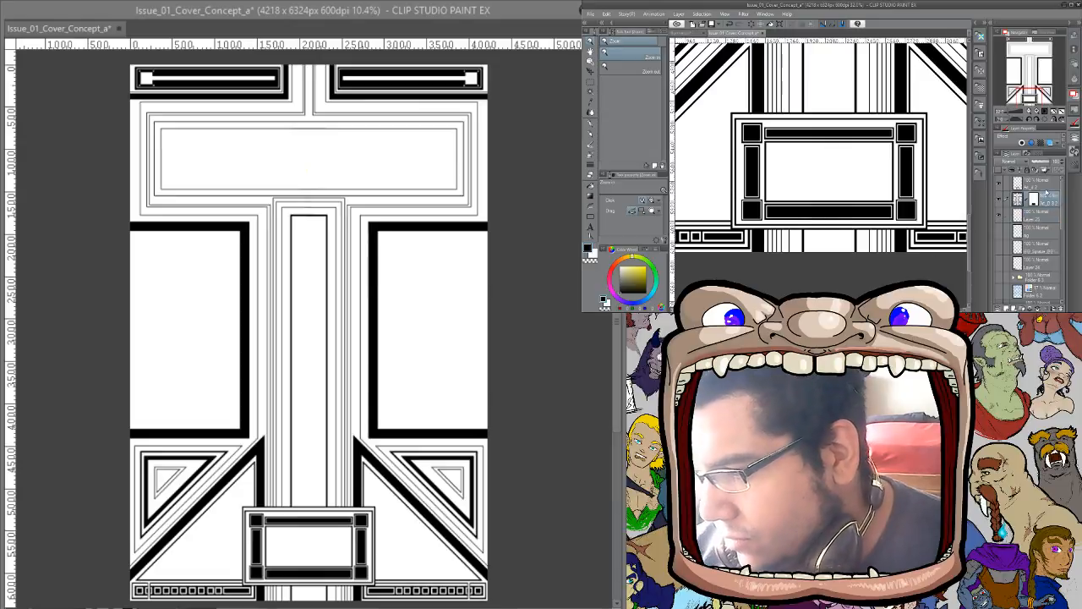
pyautogui.click(1055, 187)
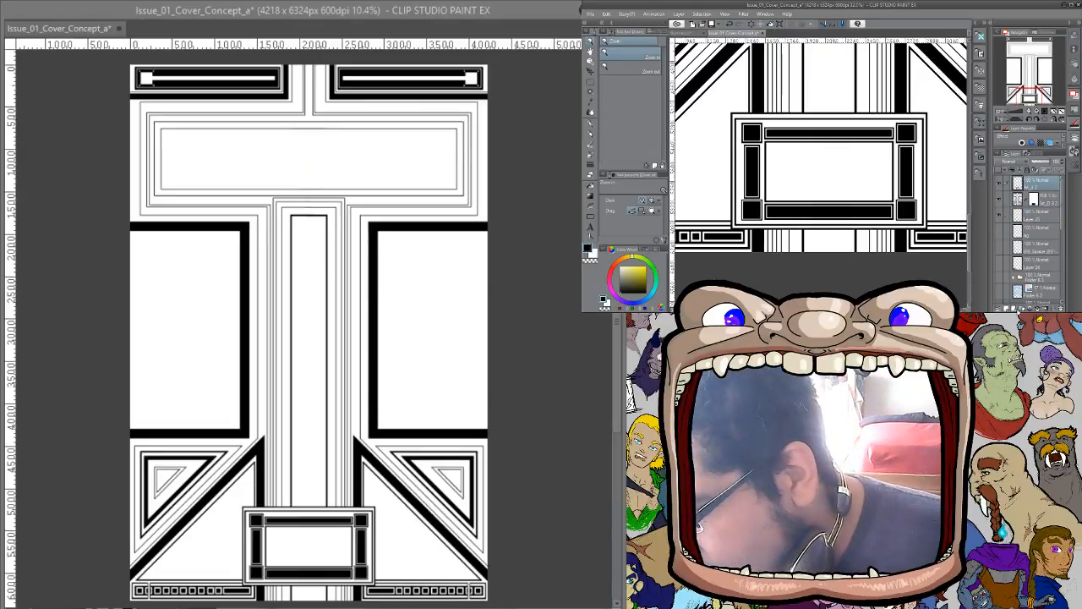
pyautogui.click(1045, 307)
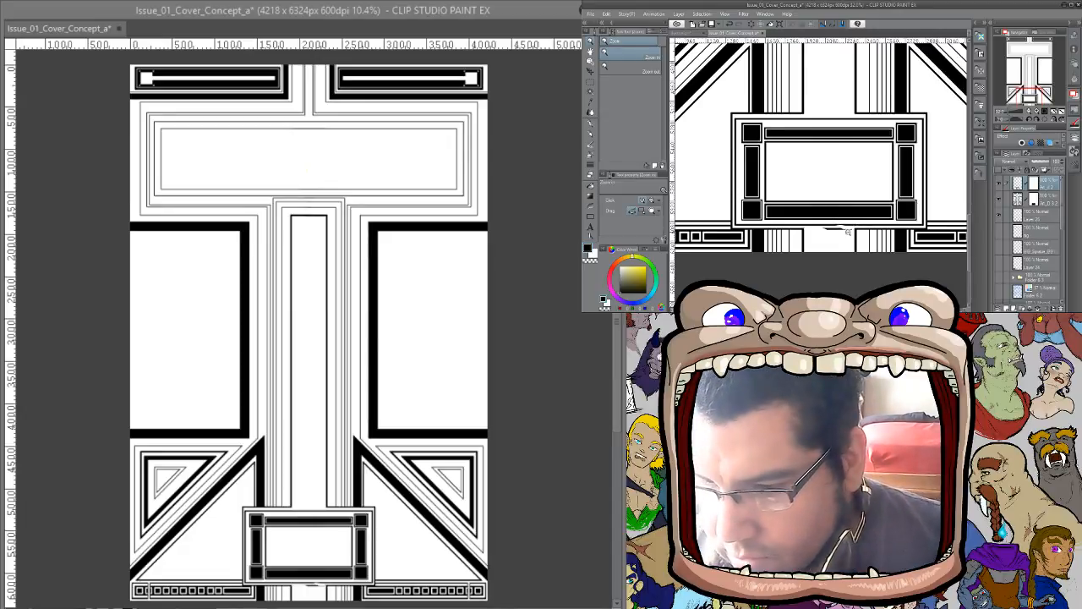
# Clean up the leftover bits of the plate's outer border inside the column just below the plate
pyautogui.scroll(4, 845, 225)
pyautogui.press('p')
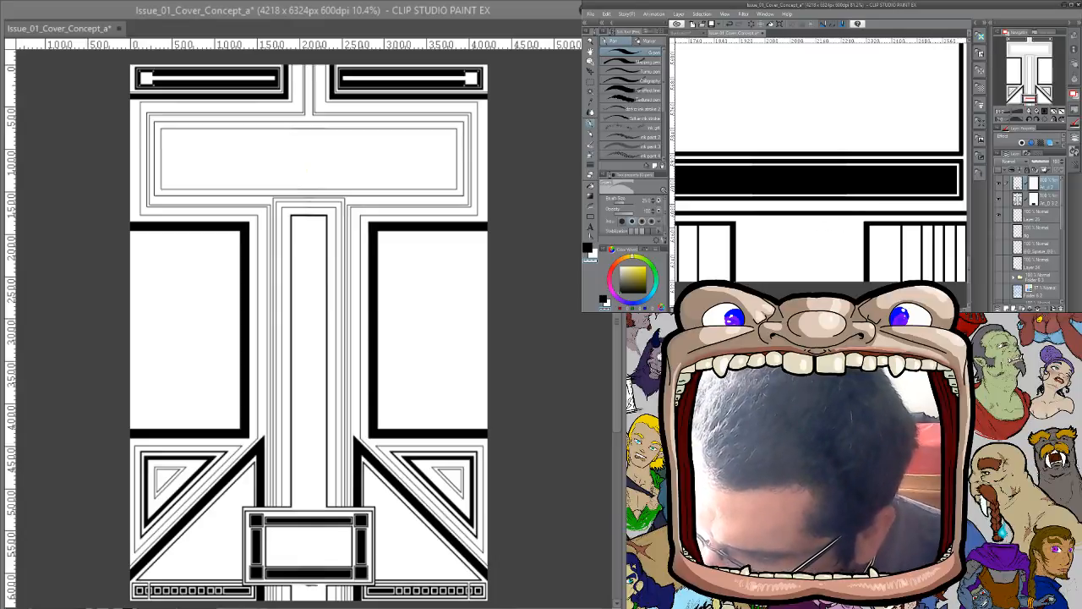
pyautogui.hotkey('ctrl', 'space')
pyautogui.moveTo(894, 223); pyautogui.dragTo(872, 168)
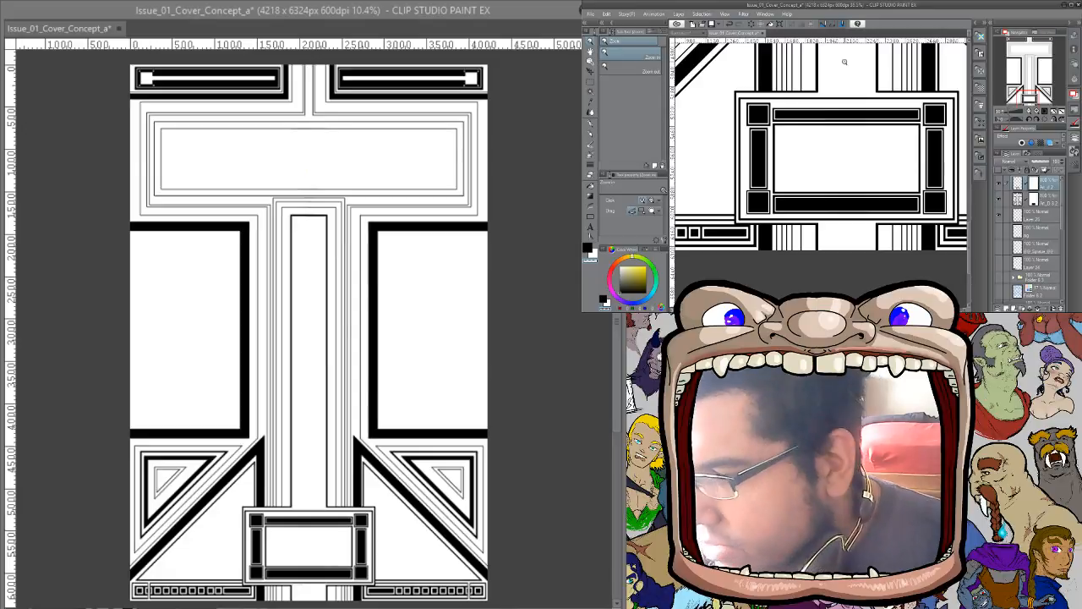
# Edit the frame layer's mask so the central column's edge lines extend to the plate's inner border
pyautogui.click(1041, 204)
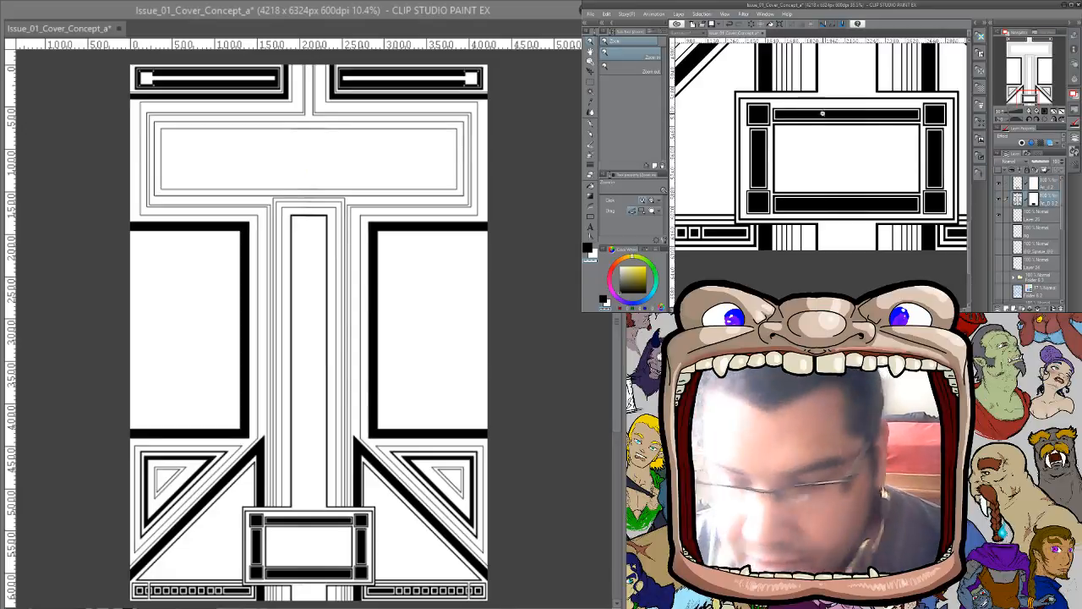
pyautogui.click(824, 104)
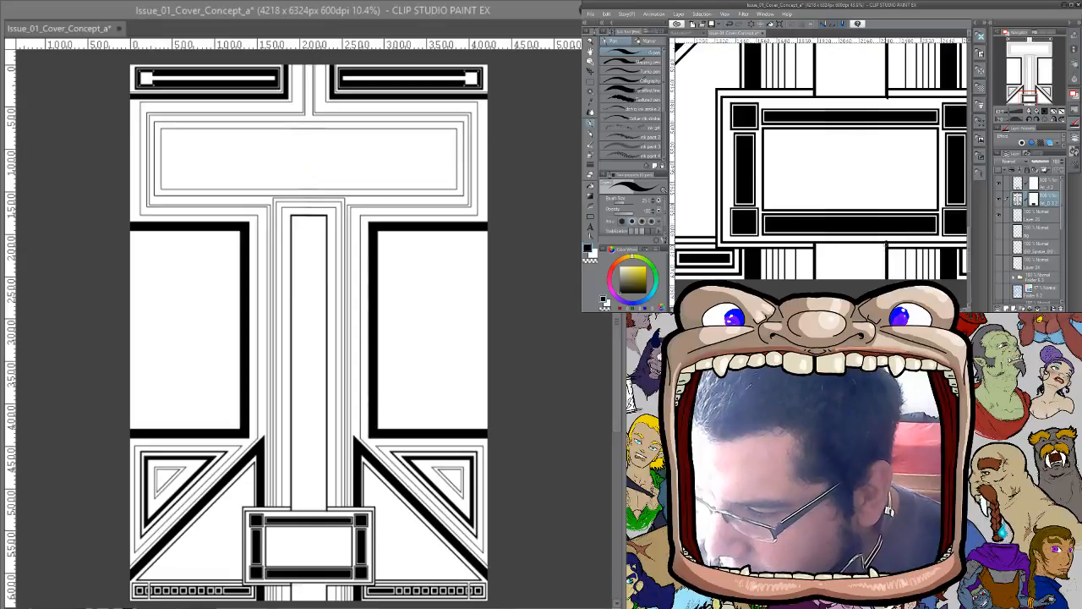
pyautogui.press('c')
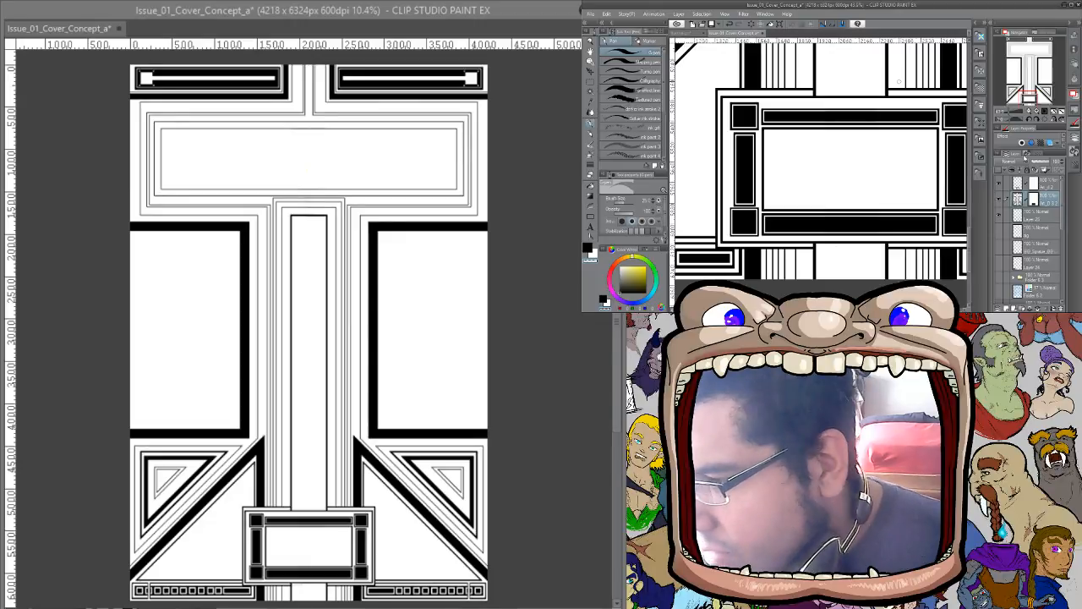
# Touch up the plate layer's mask where its outer borders meet the central column's edges above and below the plate
pyautogui.click(1029, 185)
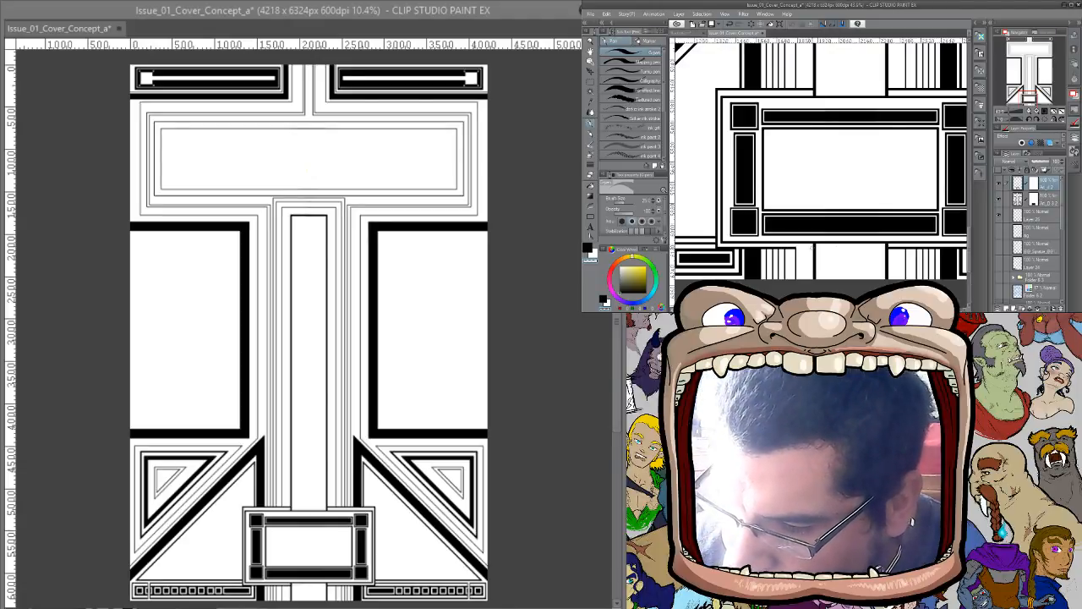
pyautogui.moveTo(891, 210); pyautogui.dragTo(830, 187)
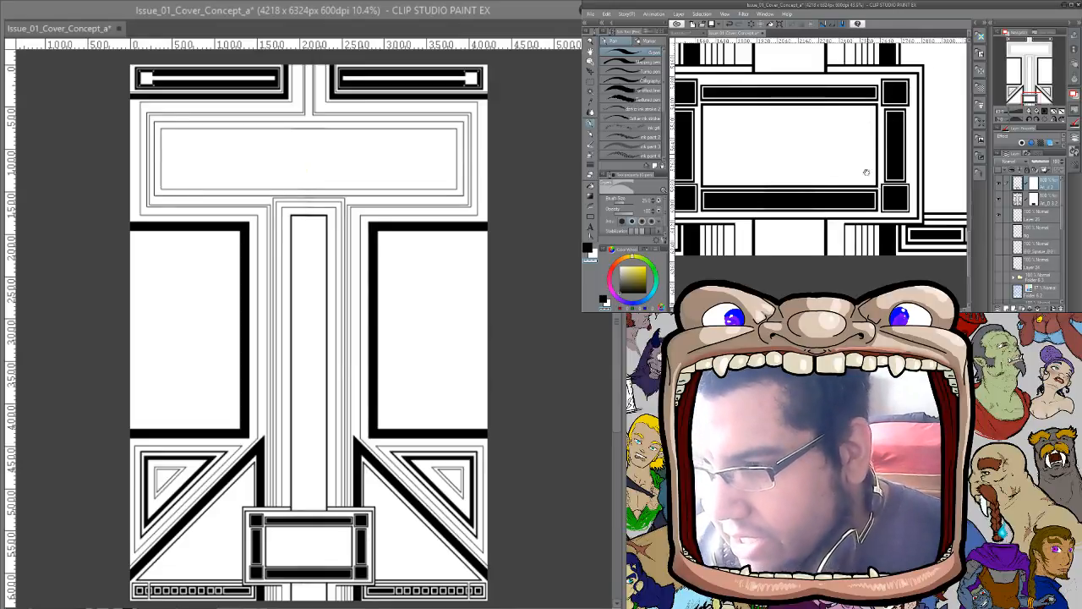
pyautogui.moveTo(867, 173); pyautogui.dragTo(903, 239)
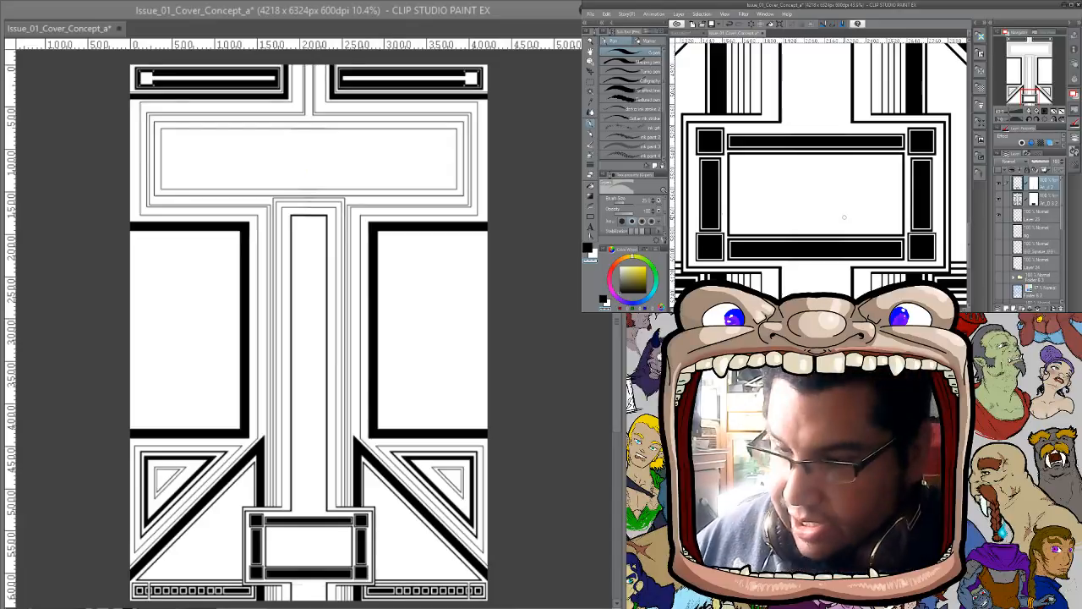
pyautogui.hotkey('ctrl', 'space')
pyautogui.moveTo(891, 227); pyautogui.dragTo(870, 212)
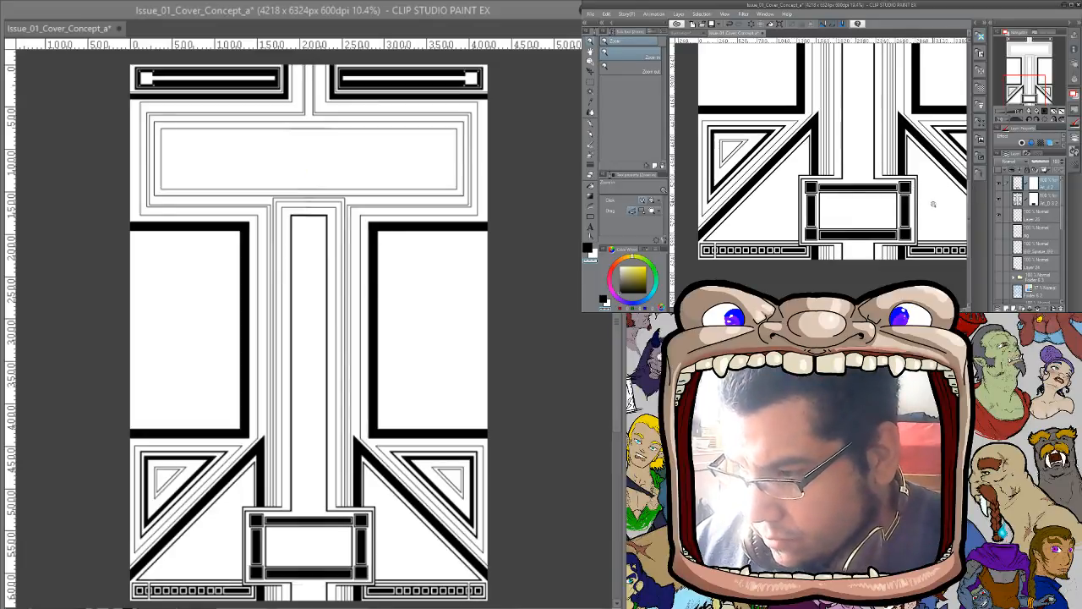
pyautogui.moveTo(893, 219)
pyautogui.mouseDown()
pyautogui.moveTo(905, 204)
pyautogui.moveTo(898, 215)
pyautogui.moveTo(912, 223)
pyautogui.mouseUp()
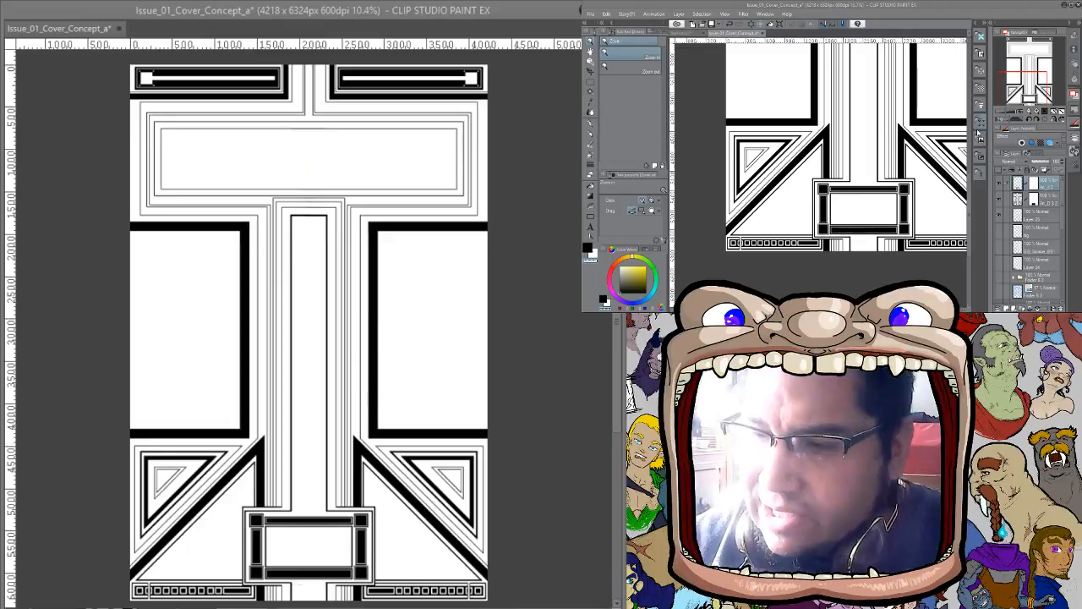
pyautogui.click(896, 133)
pyautogui.moveTo(900, 135); pyautogui.dragTo(899, 143)
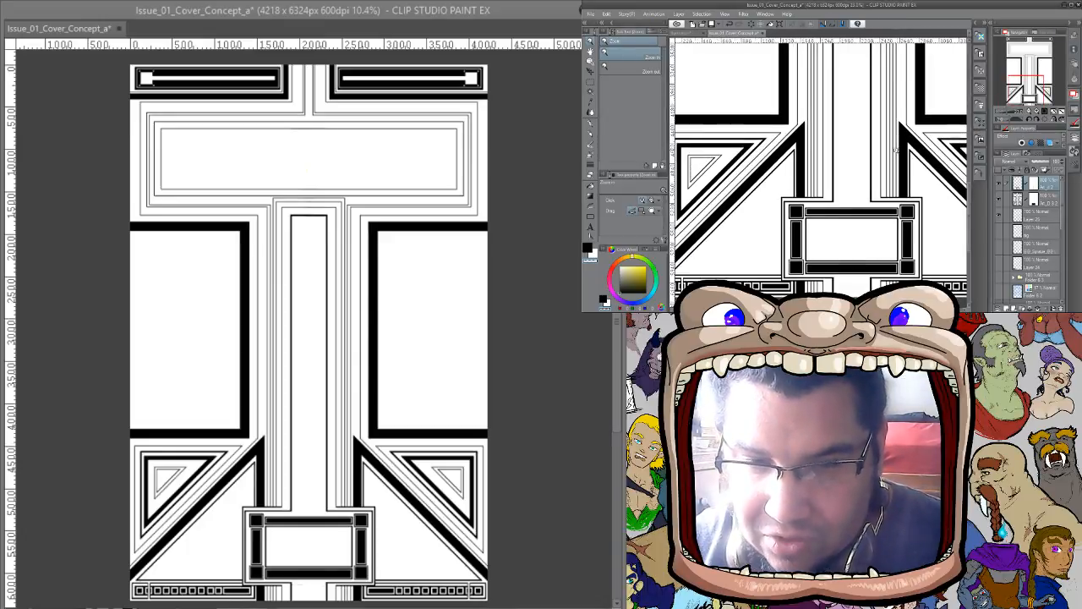
pyautogui.keyDown('alt'); pyautogui.click(898, 147); pyautogui.keyUp('alt')
pyautogui.moveTo(832, 185); pyautogui.dragTo(827, 289)
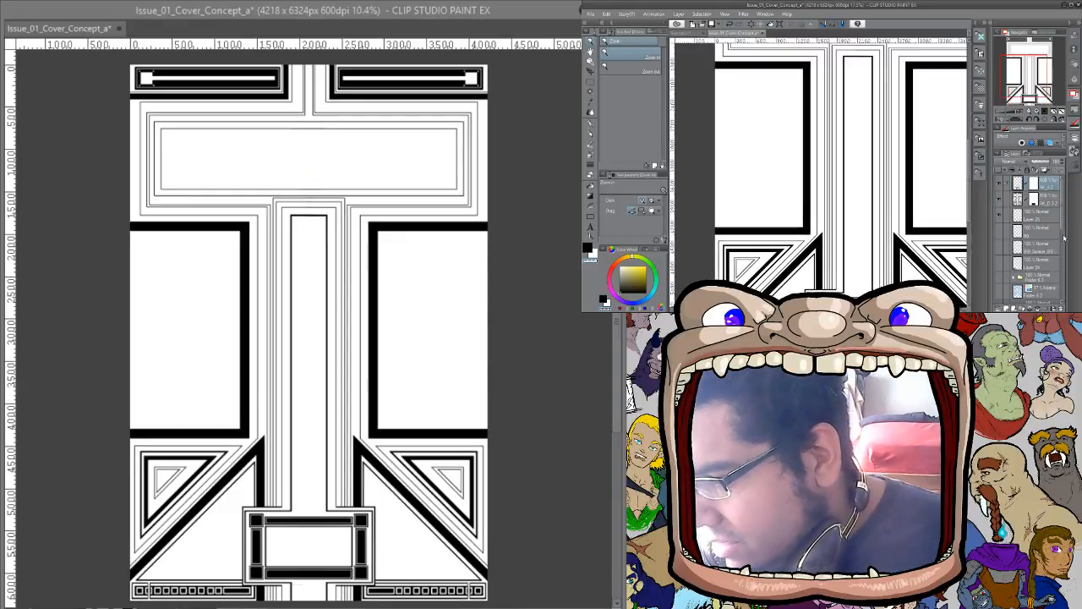
# Preview the yellow coloured cover folder and look through its layers for reusable lettering
pyautogui.moveTo(1064, 239); pyautogui.dragTo(1065, 249)
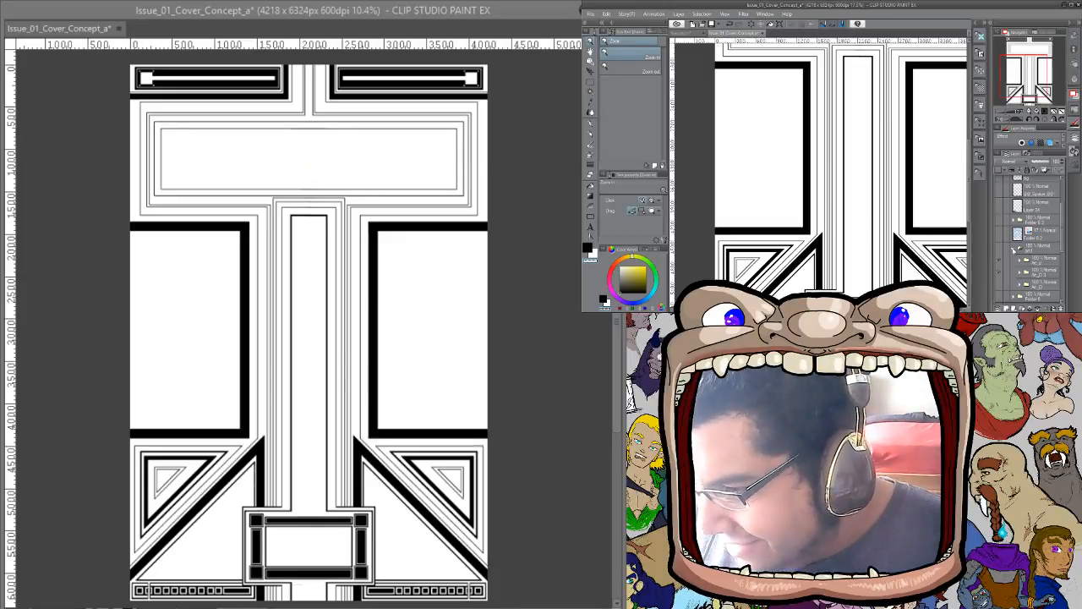
pyautogui.click(1000, 264)
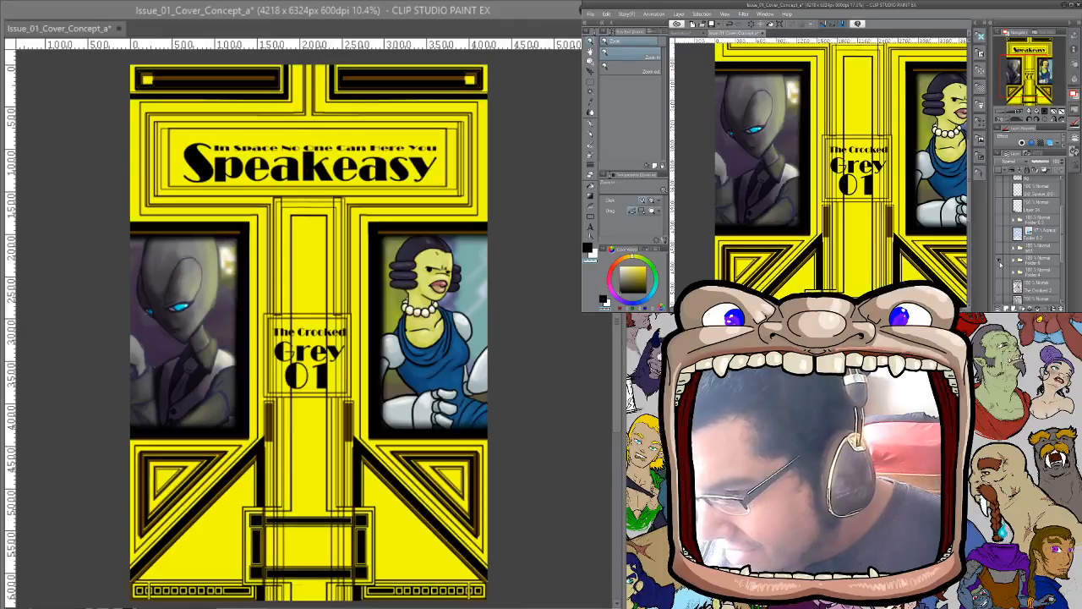
pyautogui.click(1000, 262)
pyautogui.click(1013, 260)
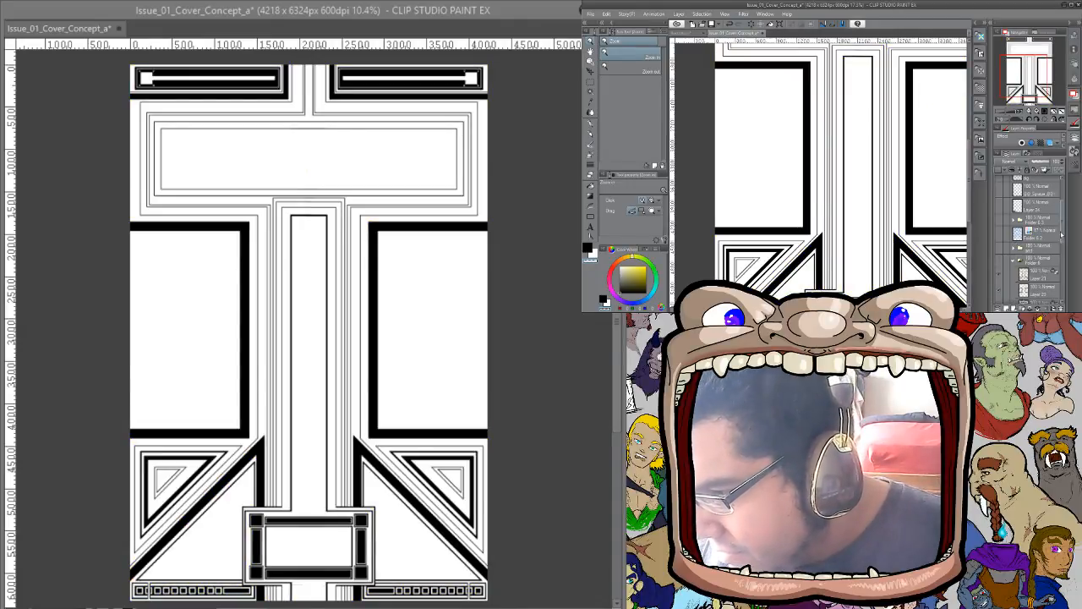
pyautogui.moveTo(1062, 234); pyautogui.dragTo(1064, 243)
pyautogui.scroll(-1, 1063, 245)
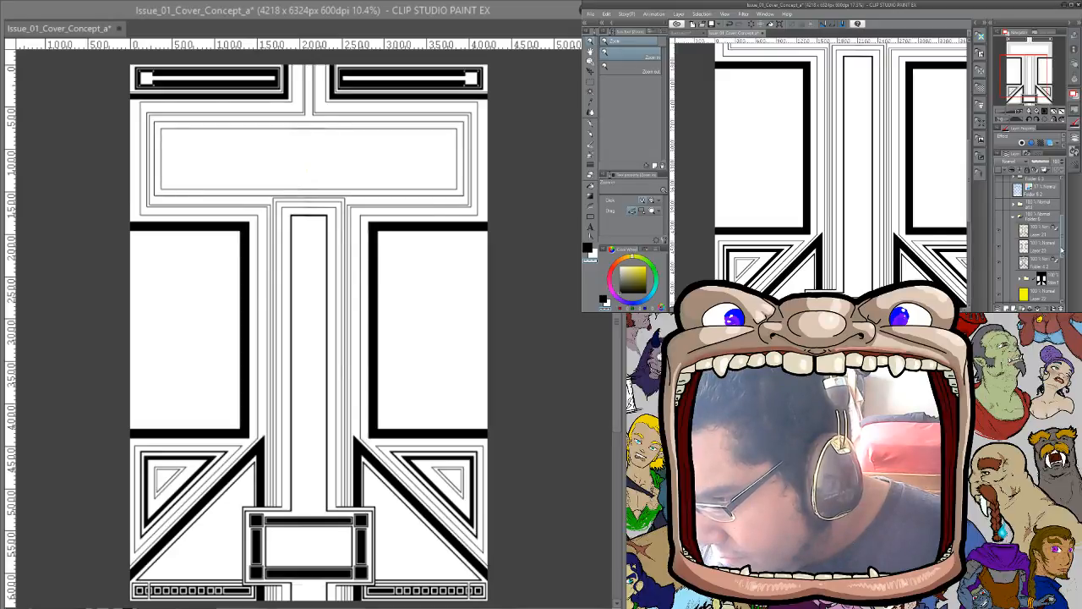
pyautogui.click(1019, 205)
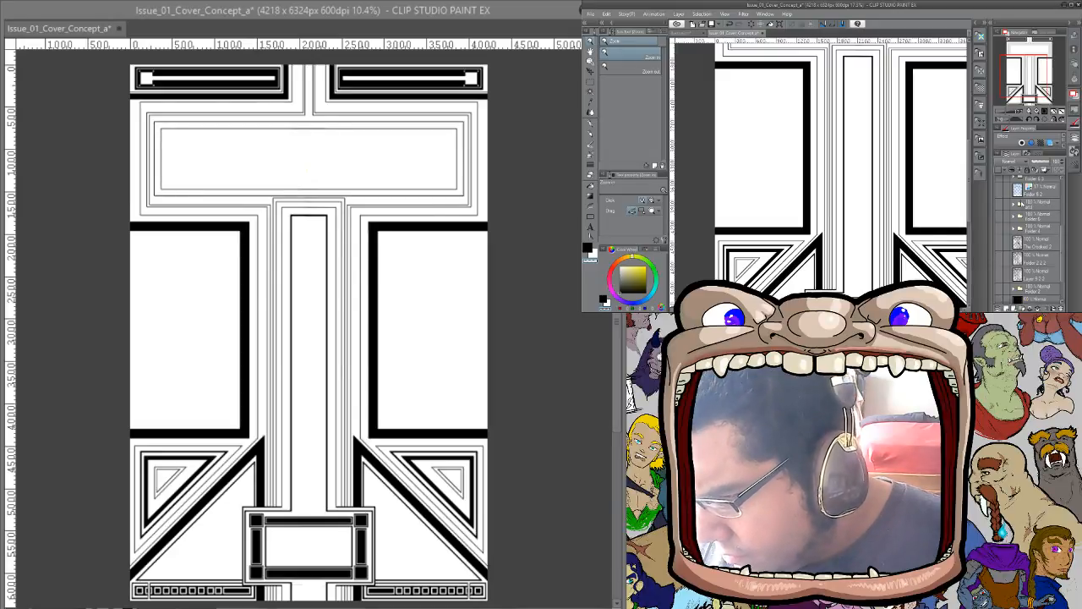
# Copy the Speakeasy title, 01 and The Crooked Grey lettering layers from the sketch concept folder to the top of the layer stack
pyautogui.click(999, 292)
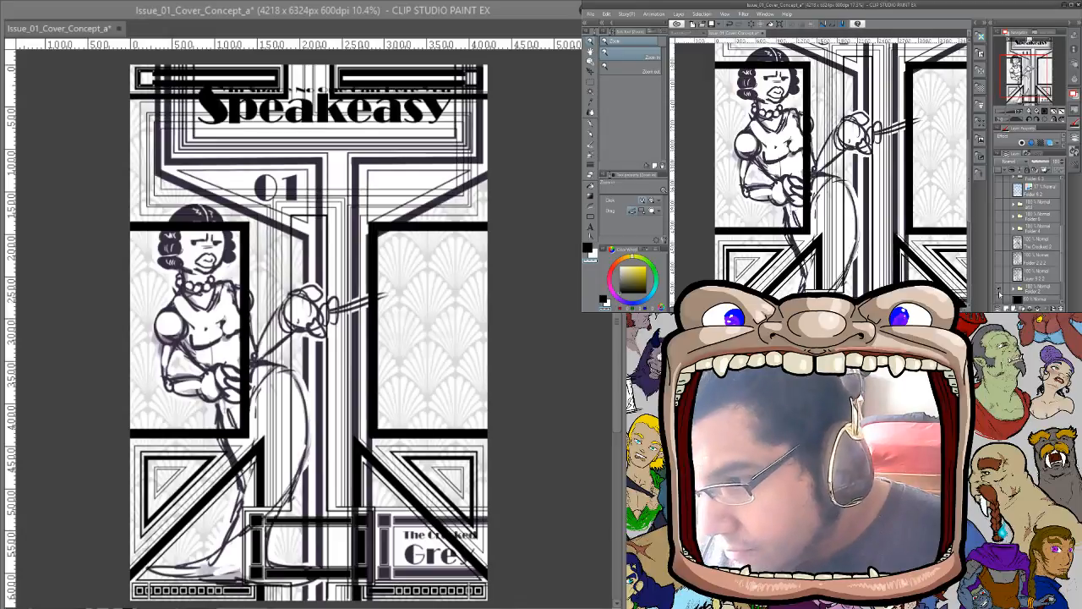
pyautogui.click(999, 292)
pyautogui.click(1015, 288)
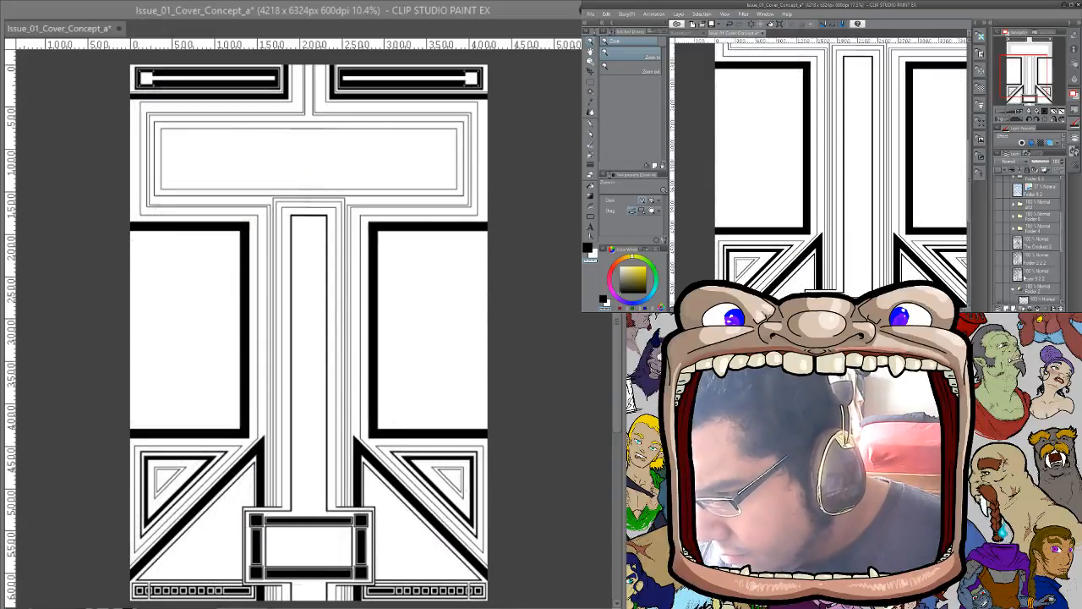
pyautogui.moveTo(1064, 242); pyautogui.dragTo(1065, 265)
pyautogui.scroll(-2, 1065, 269)
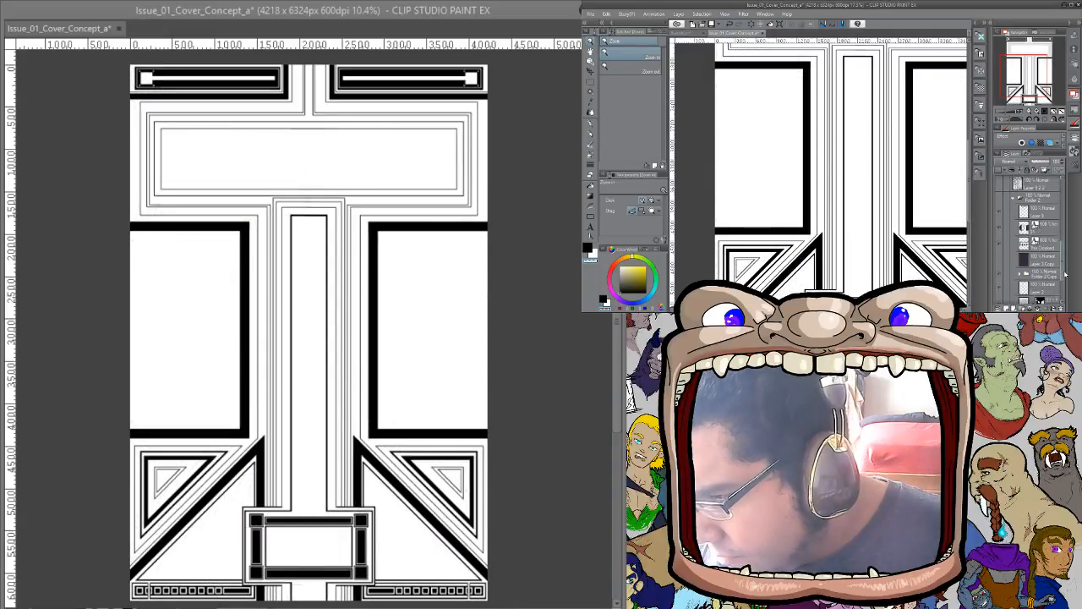
pyautogui.scroll(-2, 1064, 272)
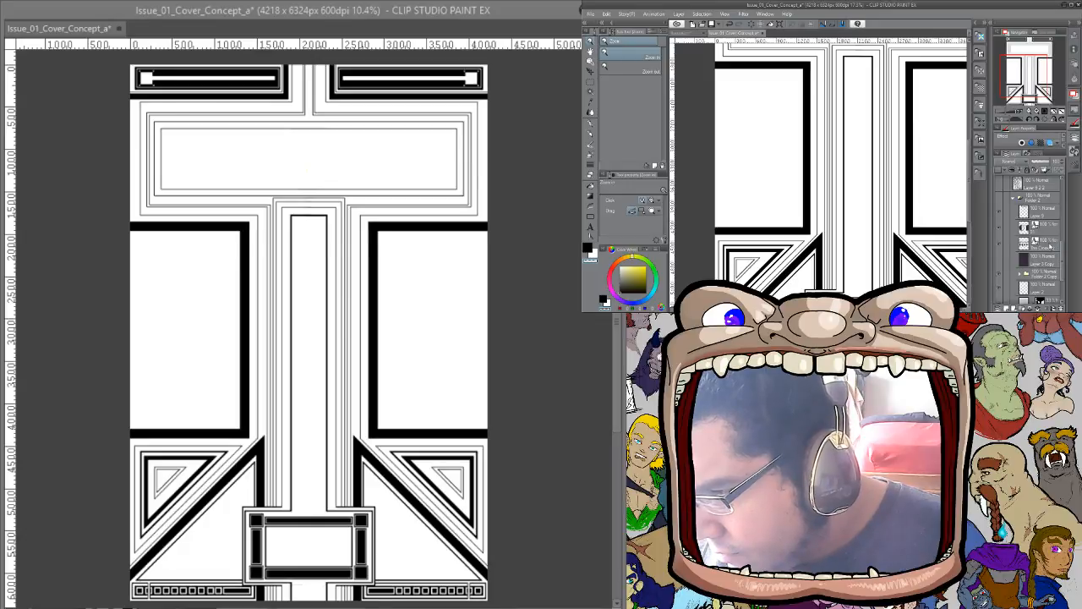
pyautogui.click(1049, 244)
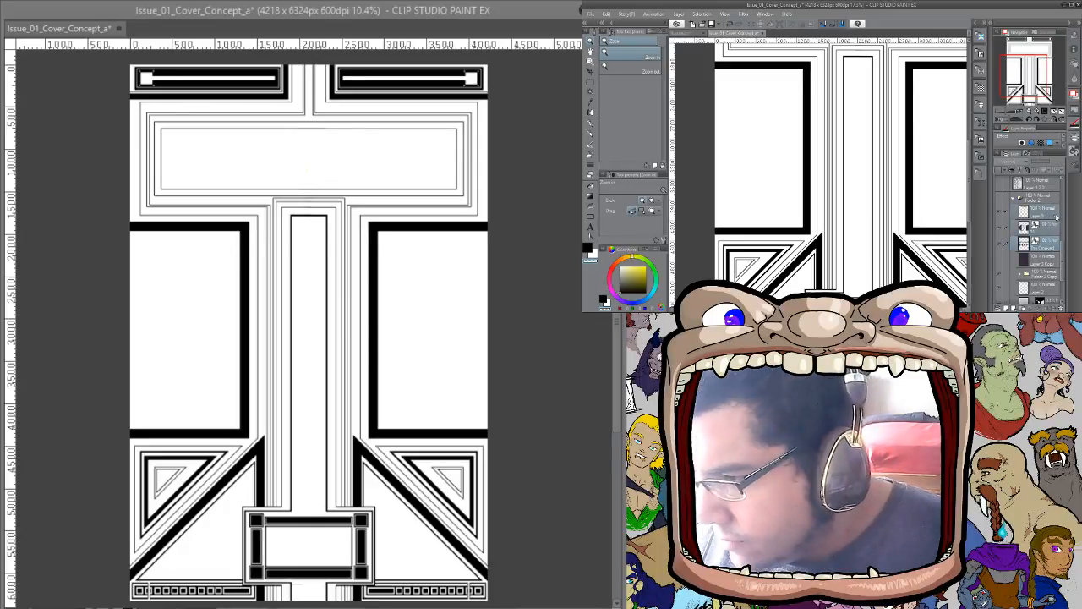
pyautogui.moveTo(1056, 216); pyautogui.dragTo(1054, 186)
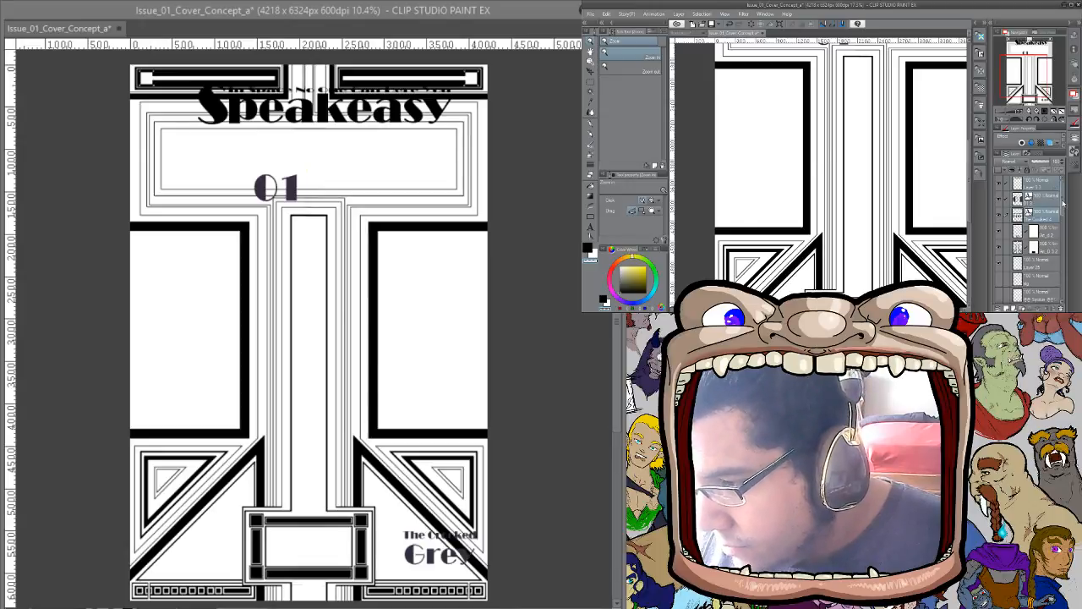
pyautogui.moveTo(1063, 202)
pyautogui.mouseDown()
pyautogui.moveTo(1065, 257)
pyautogui.moveTo(1062, 201)
pyautogui.mouseUp()
pyautogui.click(1013, 256)
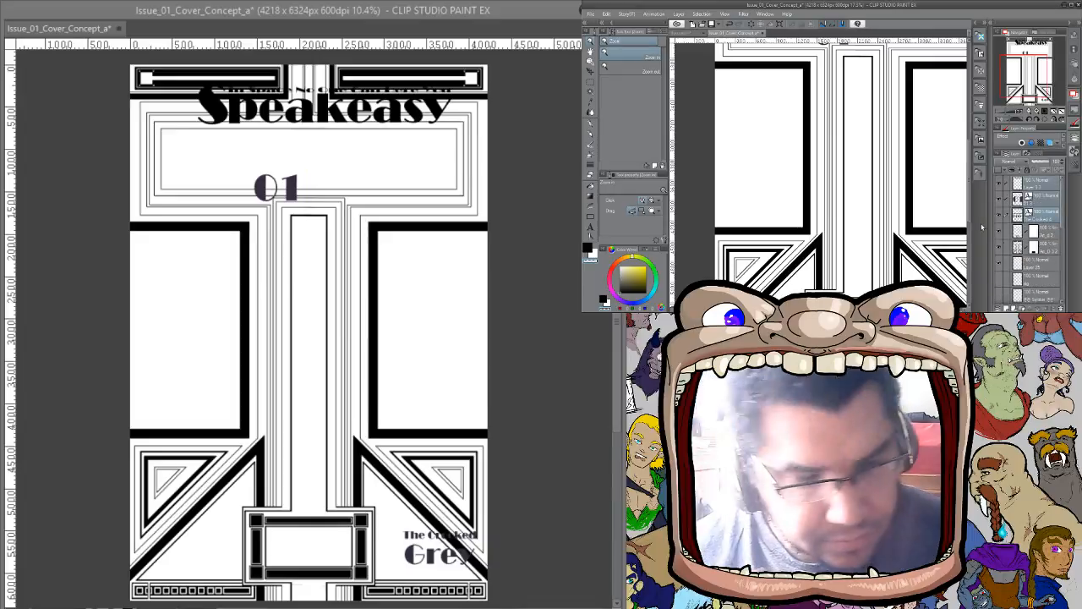
# Move the 01 and The Crooked Grey text layers together so The Crooked Grey sits centred inside the bottom plate
pyautogui.click(1042, 217)
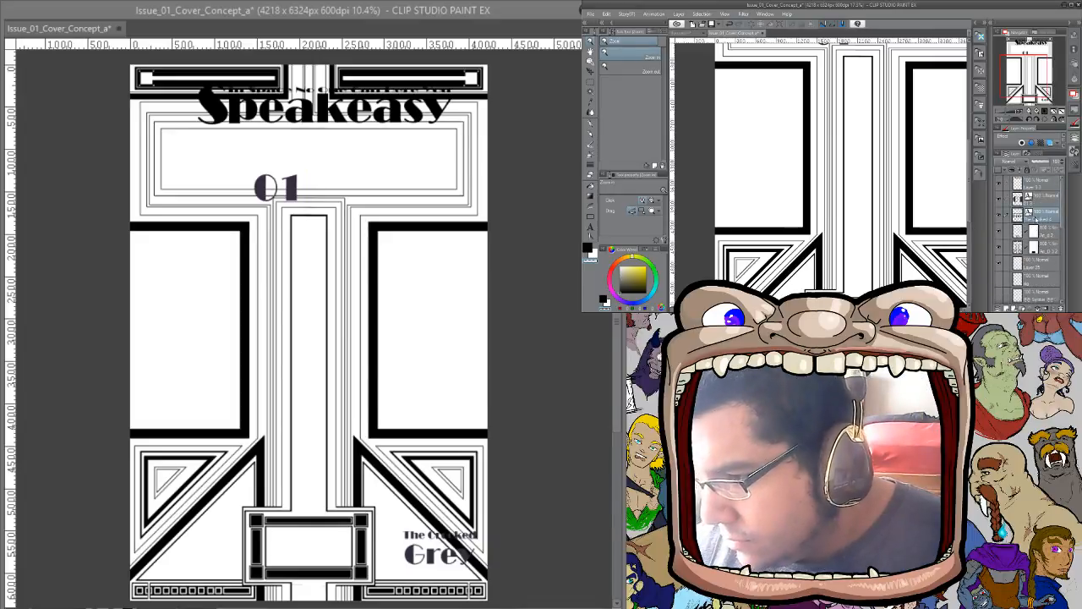
pyautogui.keyDown('ctrl'); pyautogui.click(1044, 200); pyautogui.keyUp('ctrl')
pyautogui.press('k')
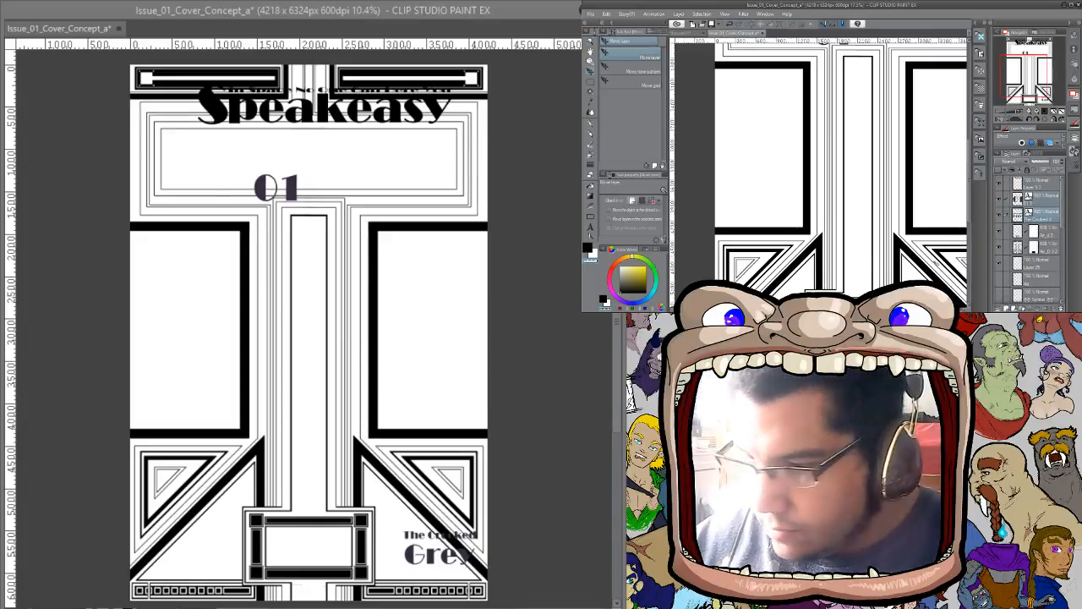
pyautogui.moveTo(962, 247); pyautogui.dragTo(951, 160)
pyautogui.moveTo(955, 161); pyautogui.dragTo(908, 135)
pyautogui.moveTo(915, 208)
pyautogui.mouseDown()
pyautogui.moveTo(865, 208)
pyautogui.moveTo(903, 208)
pyautogui.mouseUp()
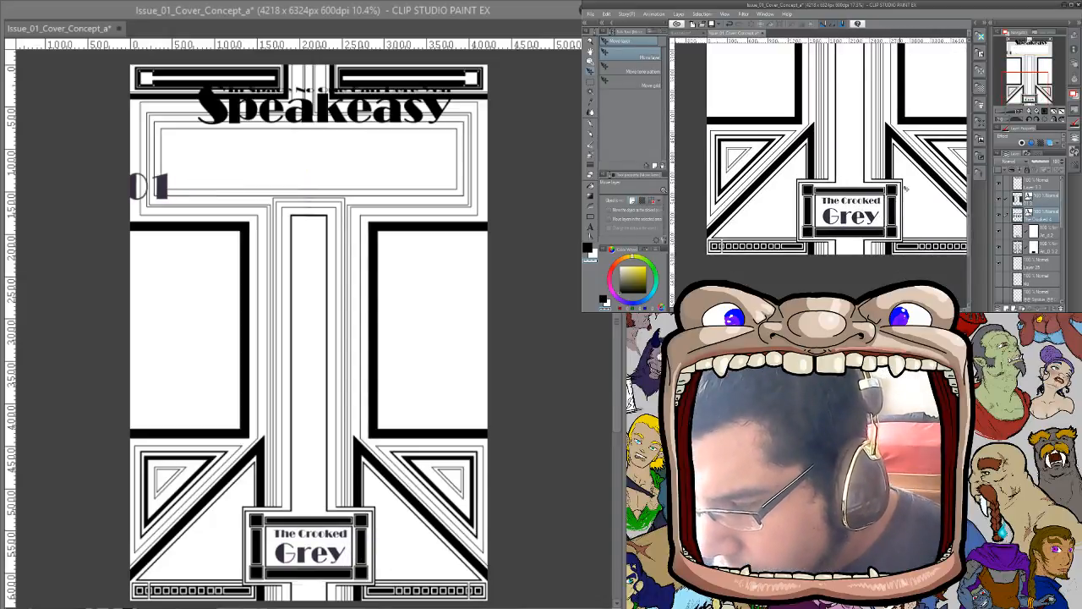
# Recolour the word Grey in the bottom plate's text to black
pyautogui.hotkey('ctrl', 'space')
pyautogui.moveTo(881, 215); pyautogui.dragTo(895, 182)
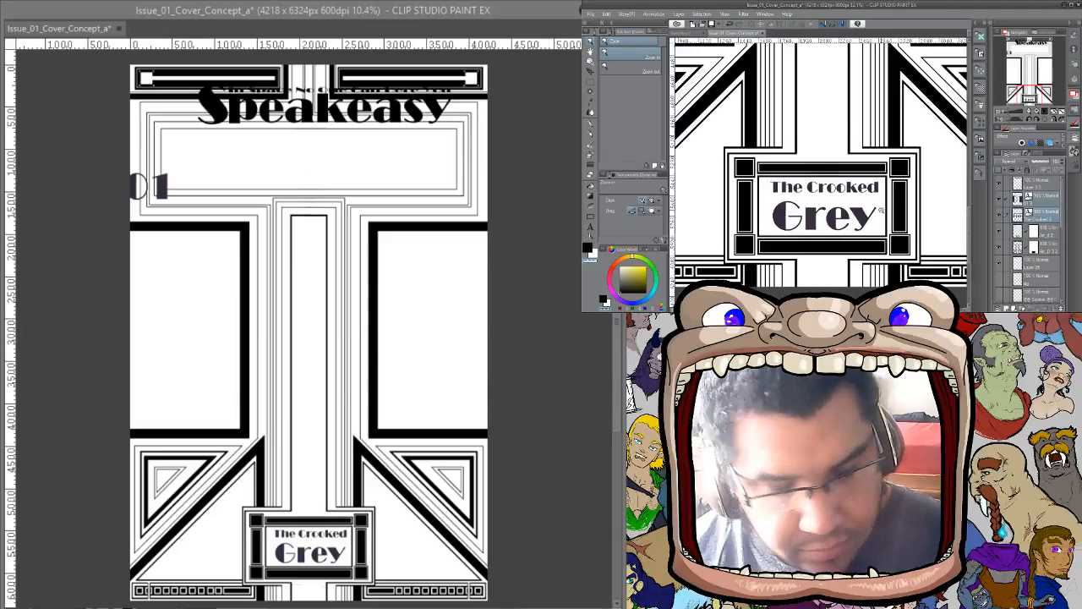
pyautogui.press('t')
pyautogui.click(871, 217)
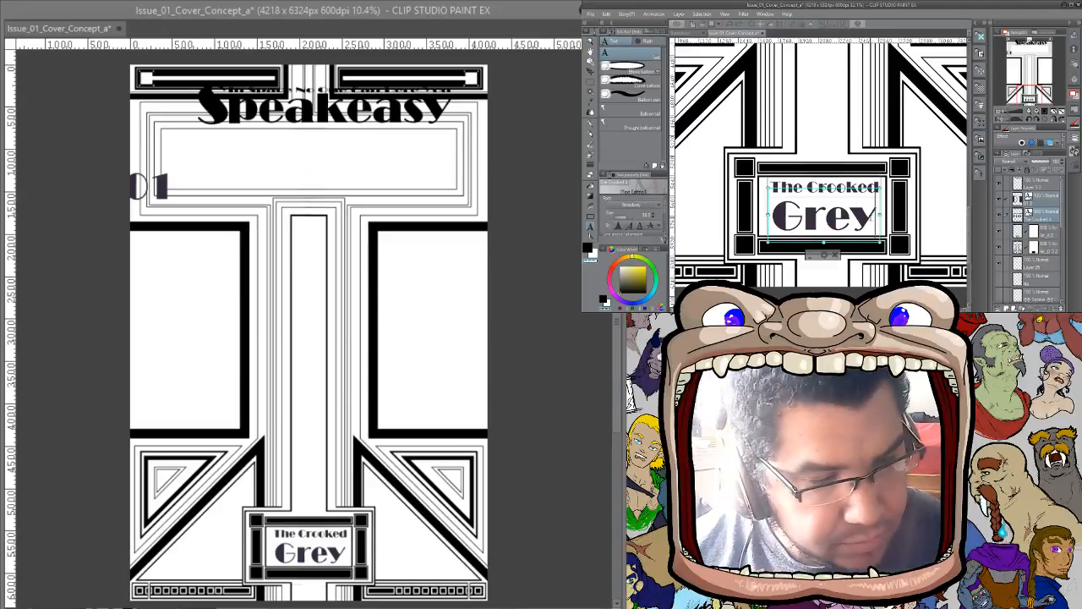
pyautogui.moveTo(875, 218); pyautogui.dragTo(772, 217)
pyautogui.click(618, 297)
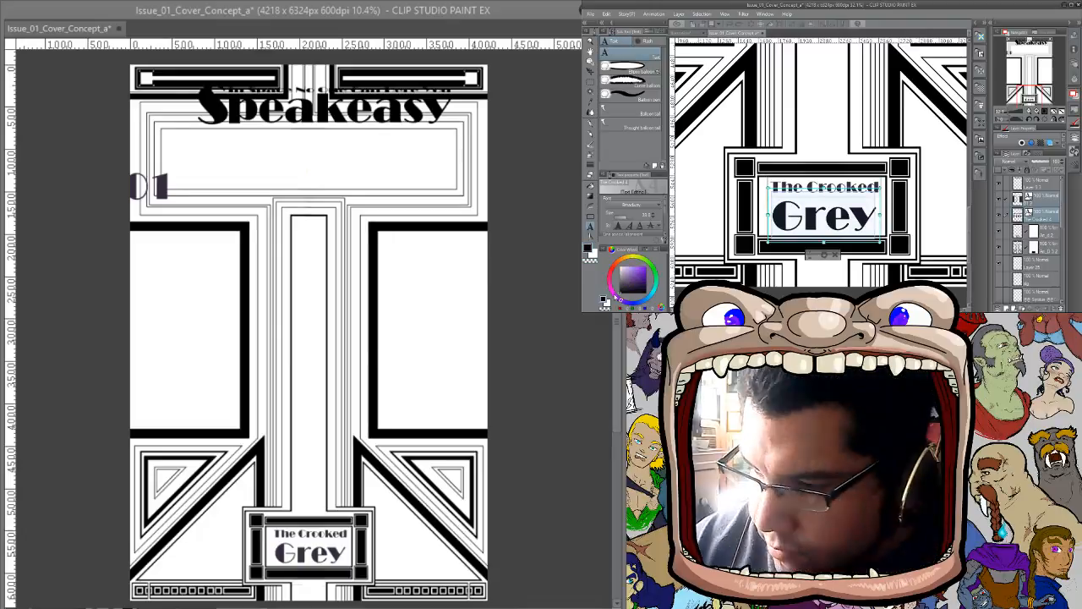
pyautogui.click(1039, 218)
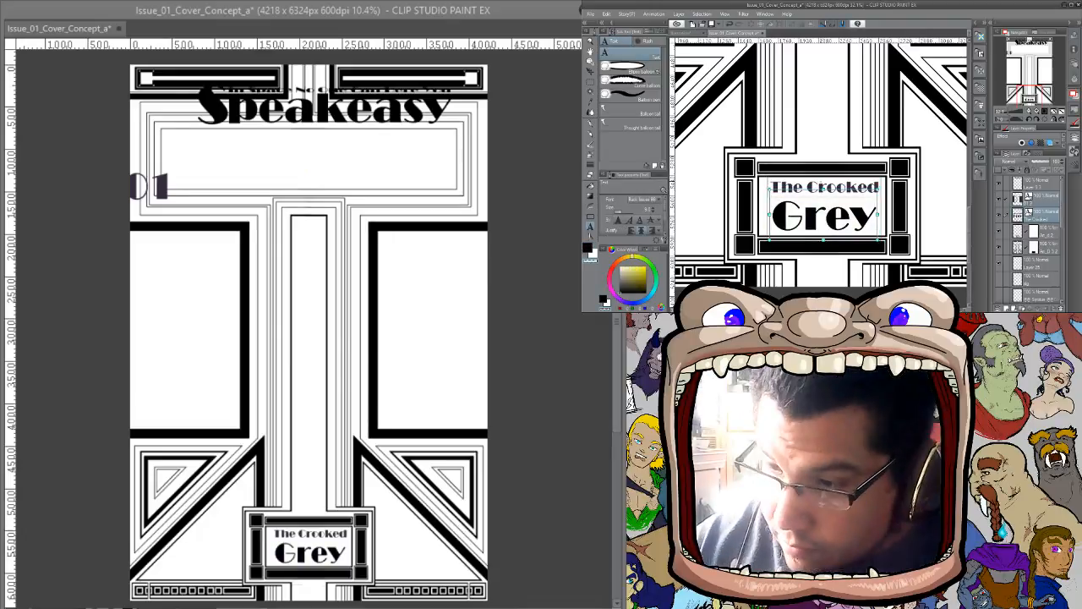
# Recolour the "The Crooked" text in the lower nameplate to black
pyautogui.click(855, 188)
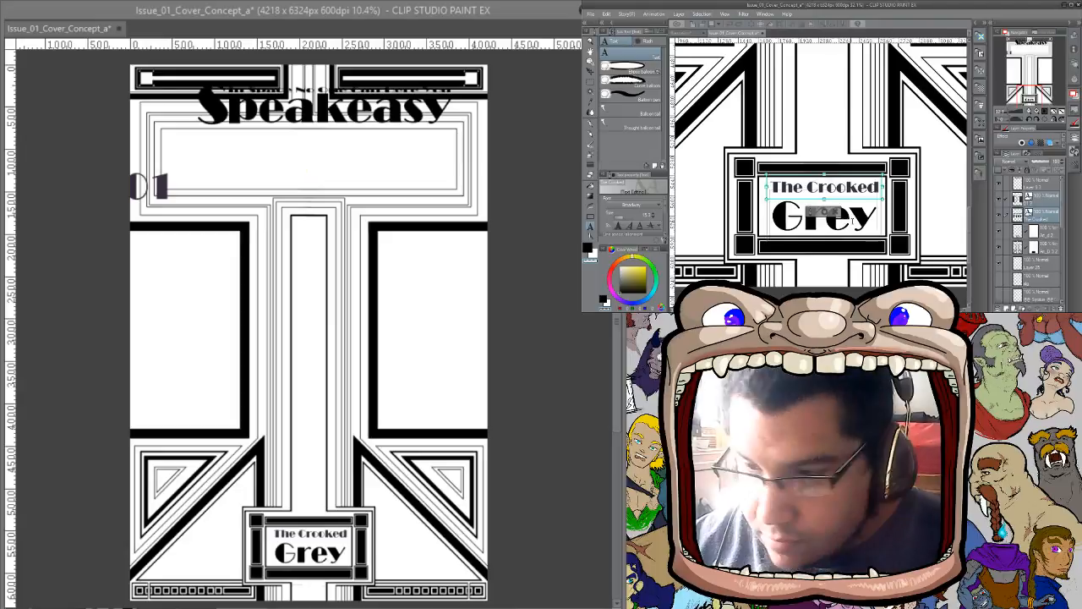
pyautogui.hotkey('ctrl', 'a')
pyautogui.click(618, 295)
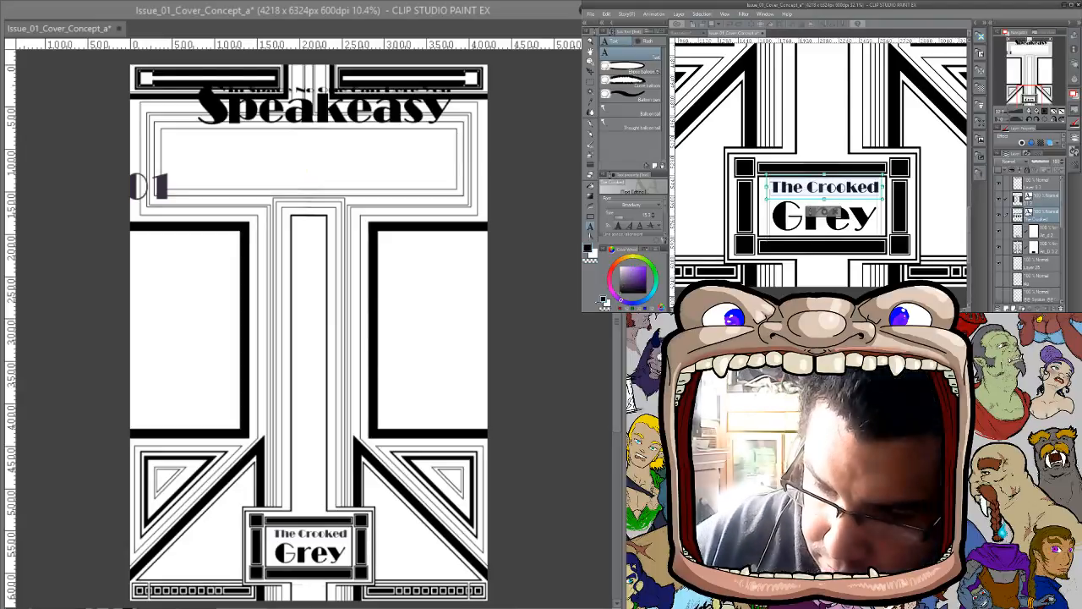
pyautogui.click(1038, 184)
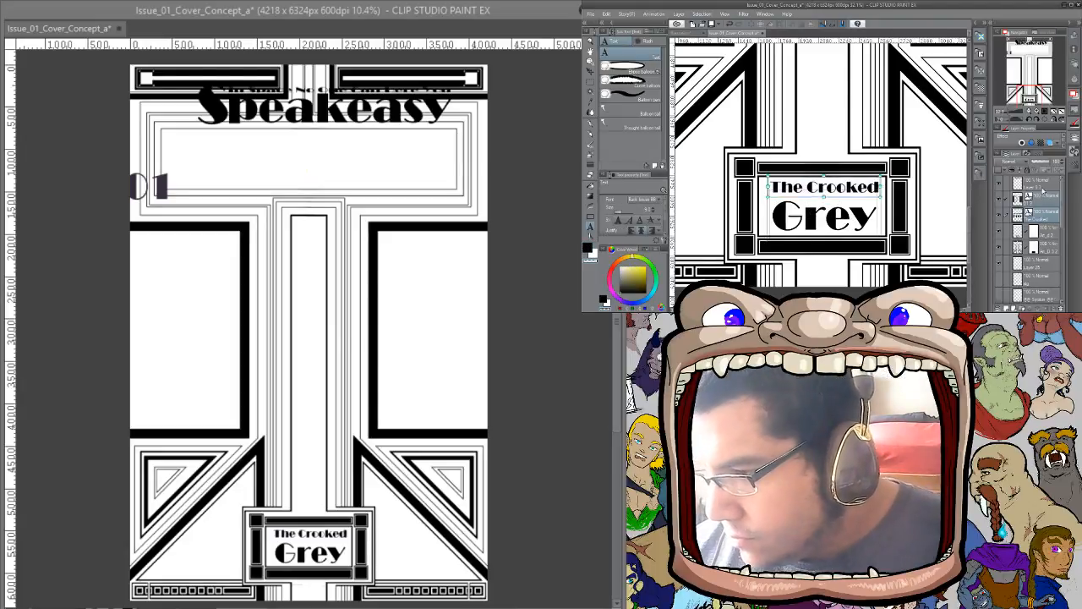
# Move the "Speakeasy" title with its tagline down into the empty upper frame and check its layer by toggling its visibility
pyautogui.click(1027, 52)
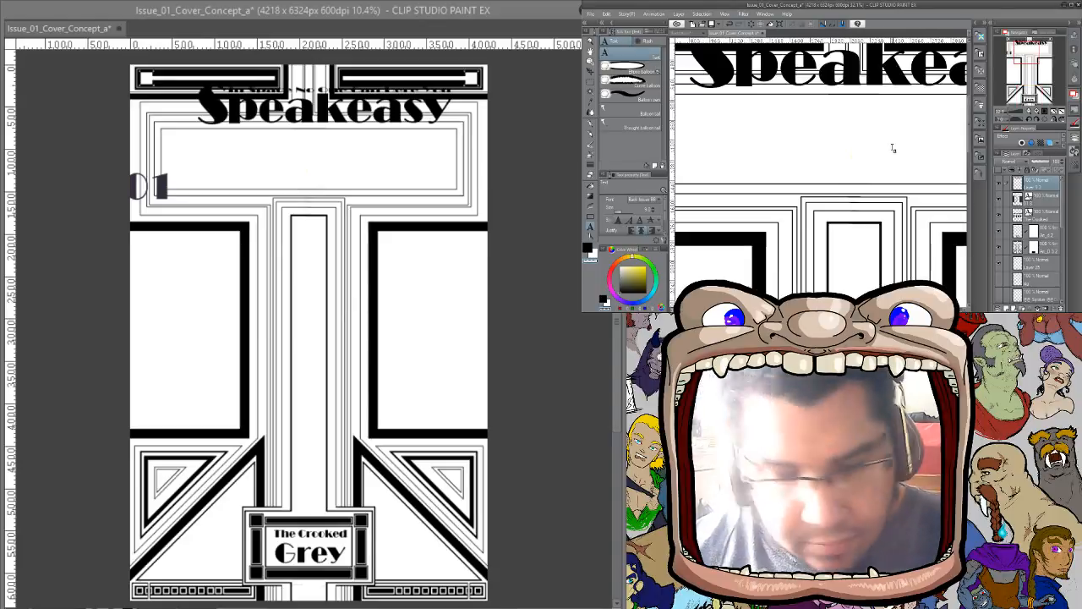
pyautogui.press('k')
pyautogui.moveTo(924, 71); pyautogui.dragTo(906, 152)
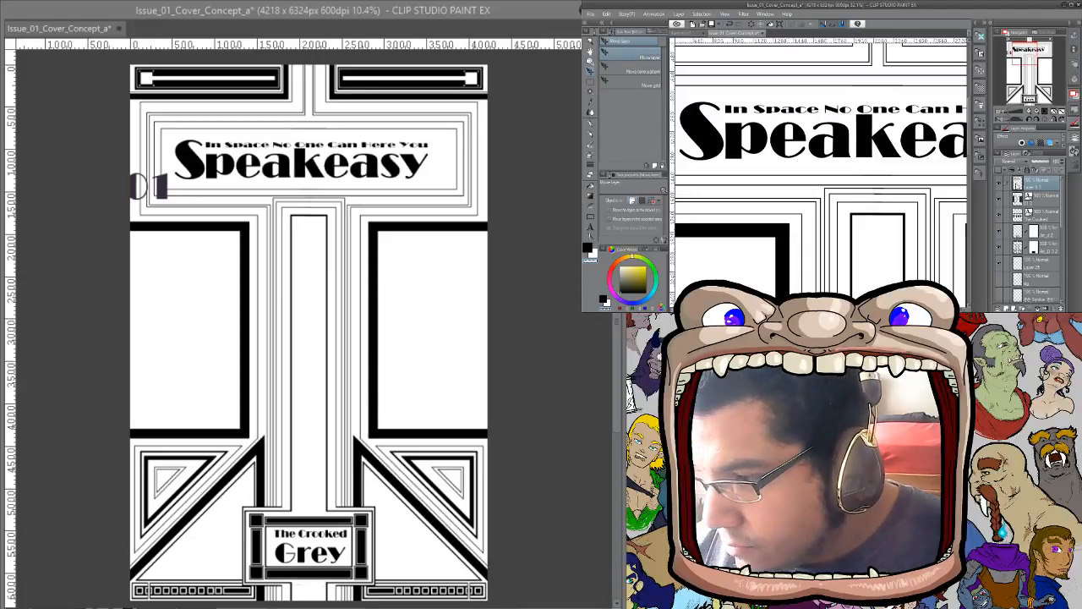
pyautogui.click(1000, 184)
pyautogui.click(999, 184)
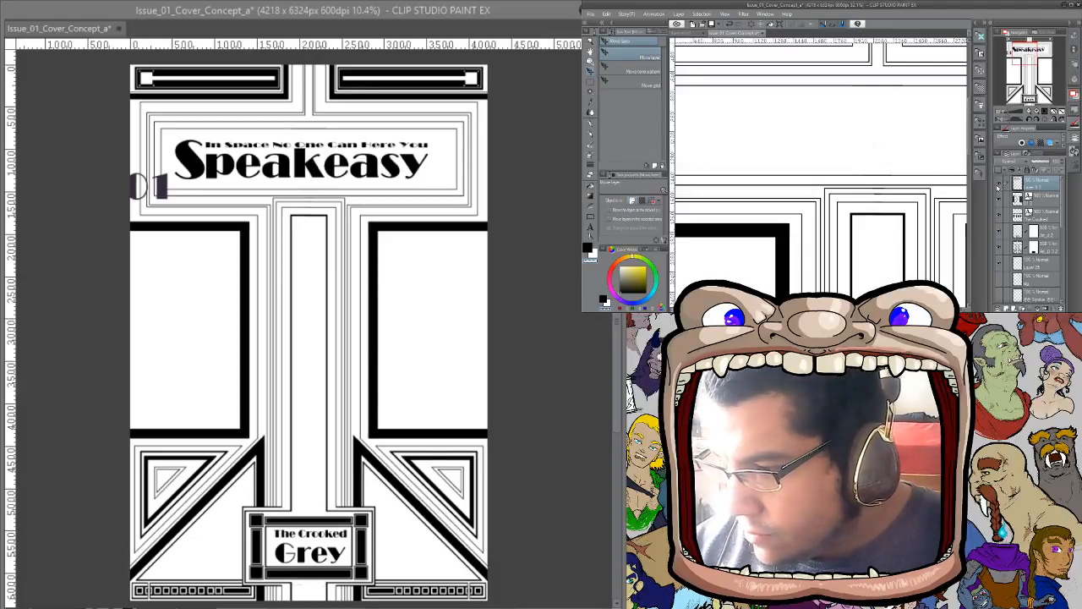
# Move the "01" issue number from the page's left edge to just above the "The Crooked Grey" nameplate
pyautogui.moveTo(860, 201); pyautogui.dragTo(820, 201)
pyautogui.click(1040, 198)
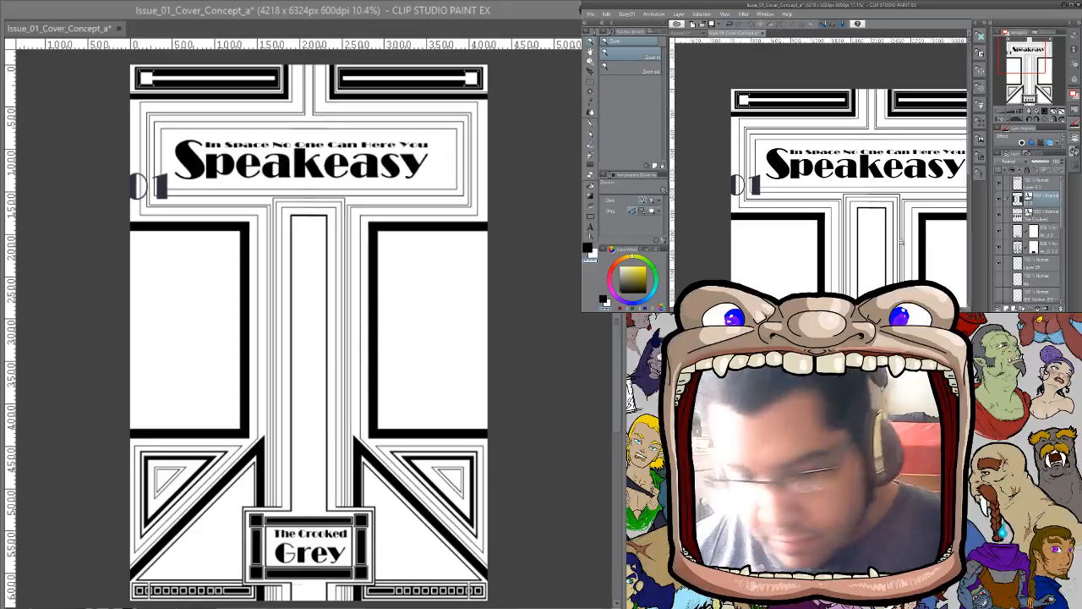
pyautogui.moveTo(897, 243)
pyautogui.mouseDown()
pyautogui.moveTo(955, 241)
pyautogui.moveTo(828, 220)
pyautogui.moveTo(927, 267)
pyautogui.moveTo(912, 234)
pyautogui.moveTo(909, 298)
pyautogui.moveTo(911, 205)
pyautogui.moveTo(910, 249)
pyautogui.mouseUp()
pyautogui.press('k')
pyautogui.hotkey('ctrl', 'space')
pyautogui.scroll(-1, 909, 249)
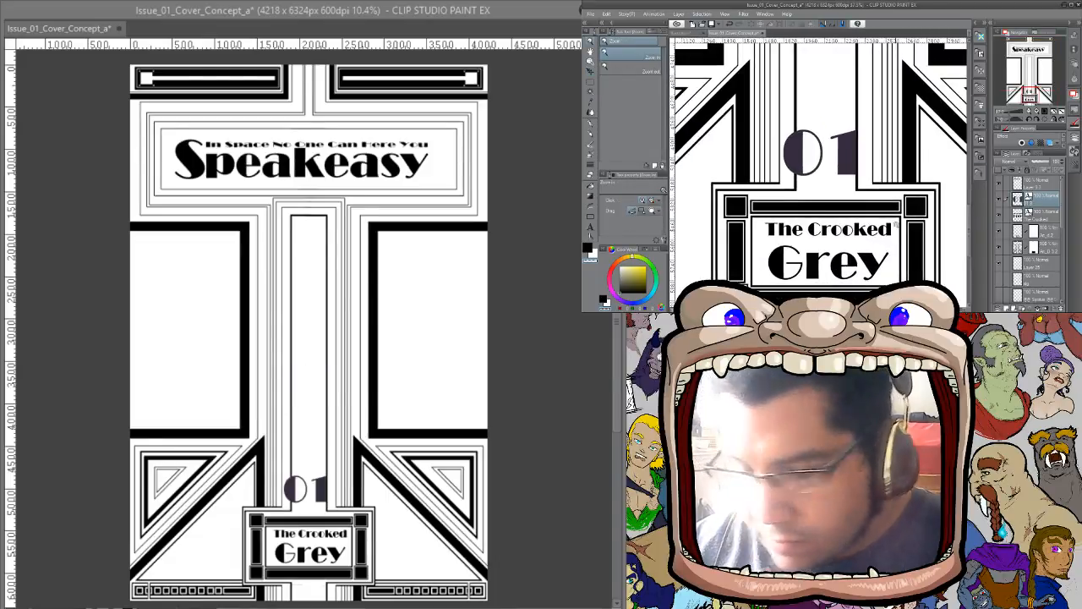
# Recolour the "01" issue number text to black
pyautogui.press('t')
pyautogui.click(845, 184)
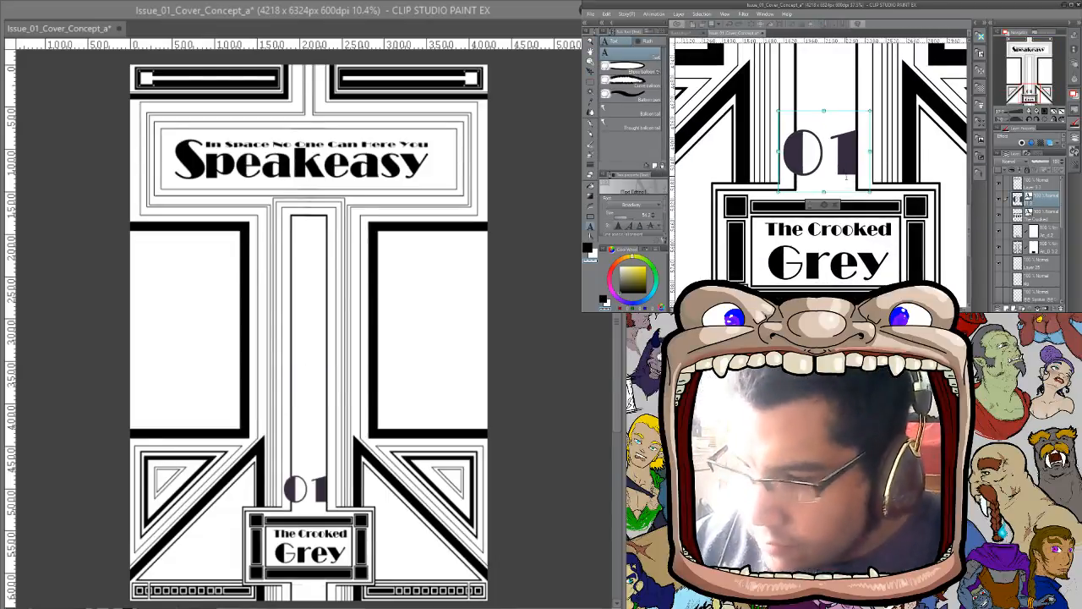
pyautogui.hotkey('ctrl', 'a')
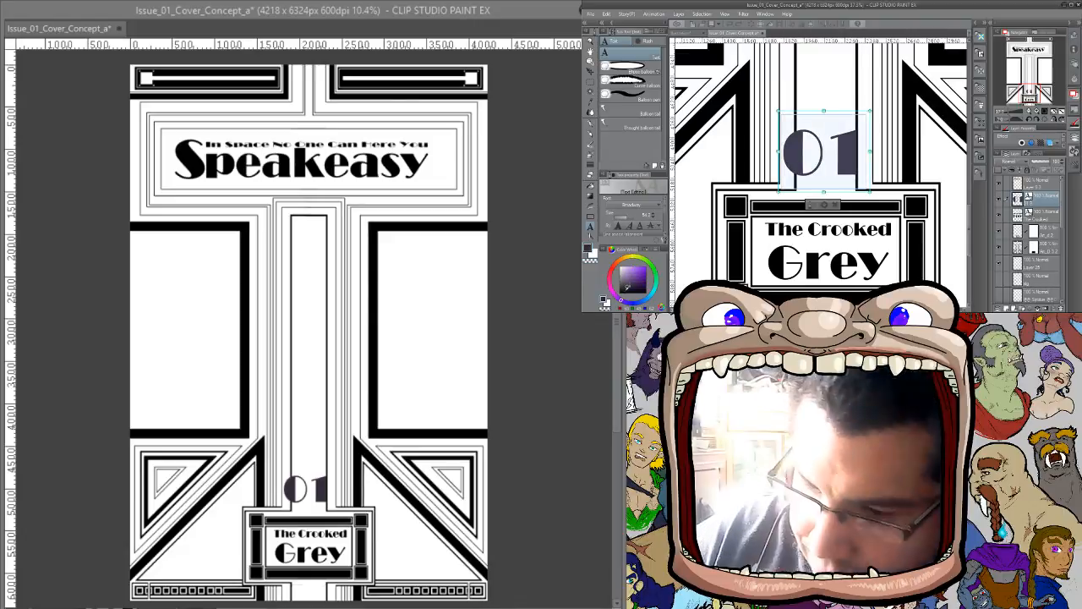
pyautogui.moveTo(625, 289); pyautogui.dragTo(603, 298)
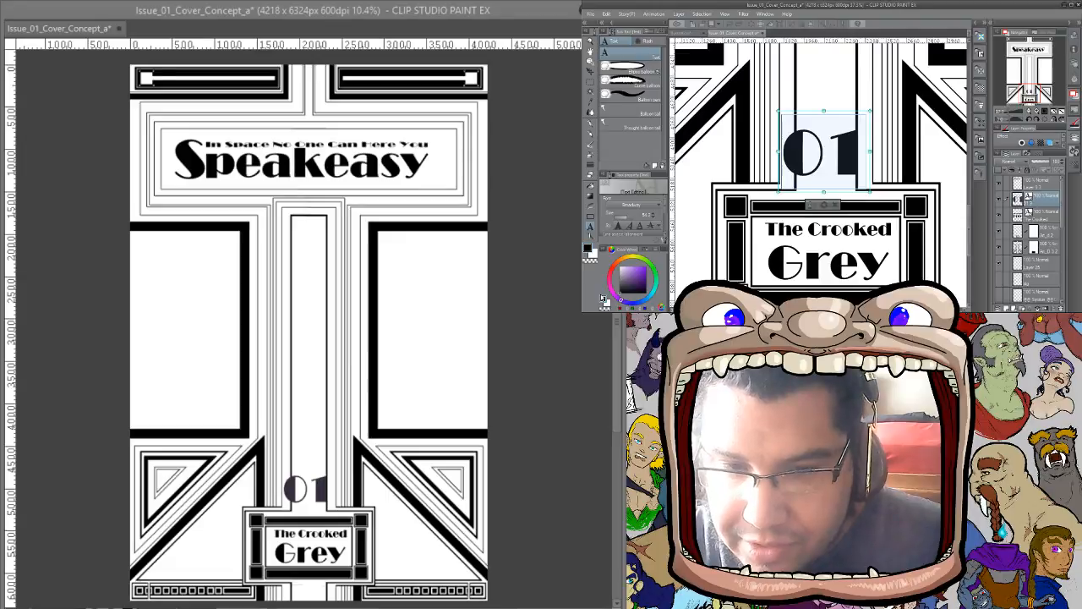
pyautogui.click(1039, 203)
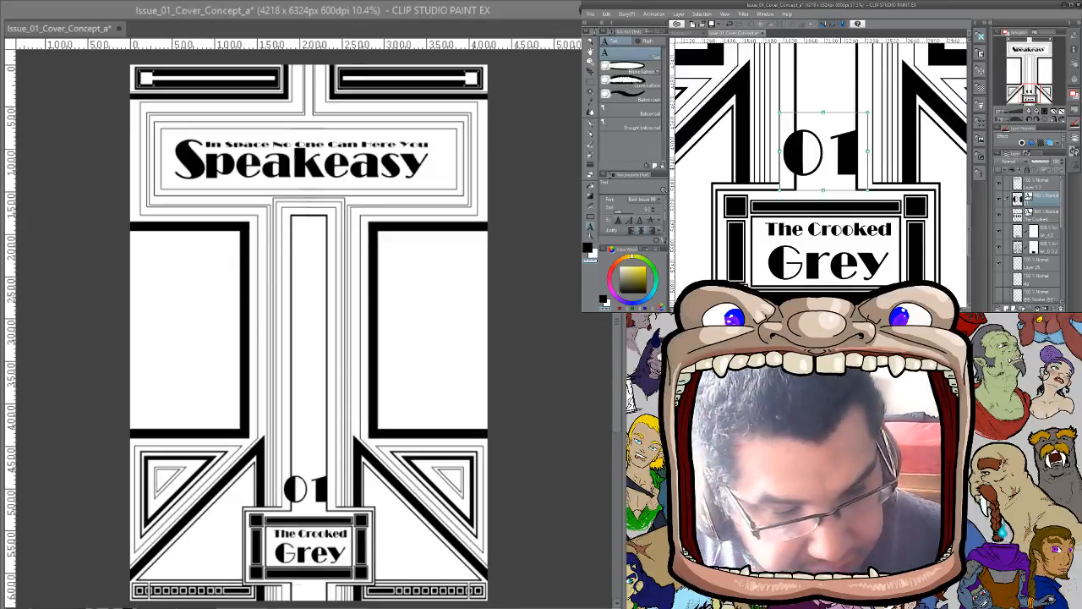
# Lower the "01" onto the nameplate's upper edge and scale it down to fit between the central column's lines
pyautogui.press('k')
pyautogui.moveTo(849, 166)
pyautogui.mouseDown()
pyautogui.moveTo(850, 178)
pyautogui.moveTo(842, 173)
pyautogui.mouseUp()
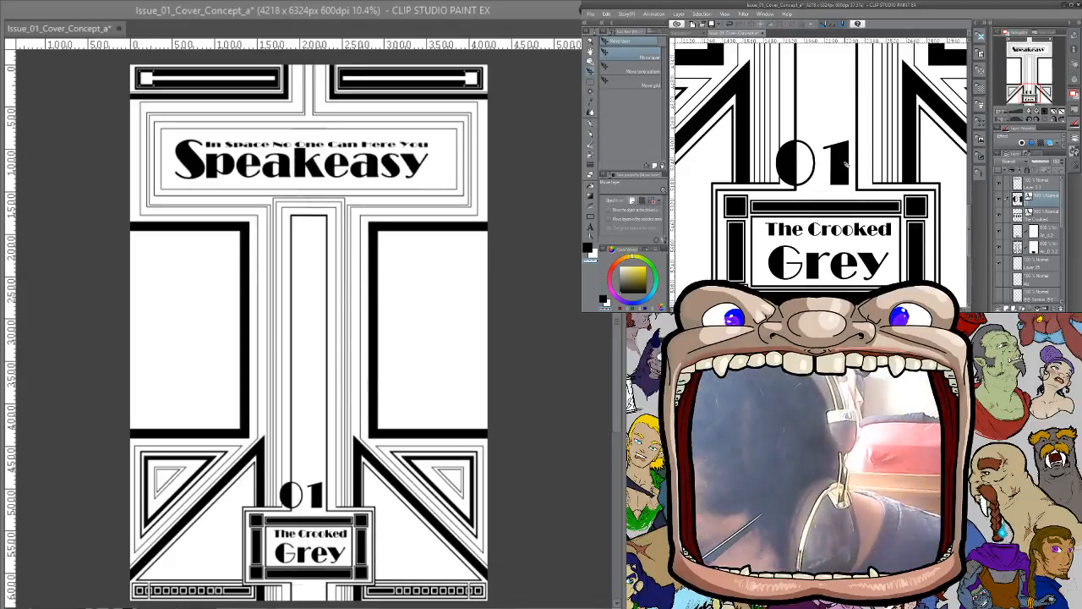
pyautogui.moveTo(848, 165); pyautogui.dragTo(857, 165)
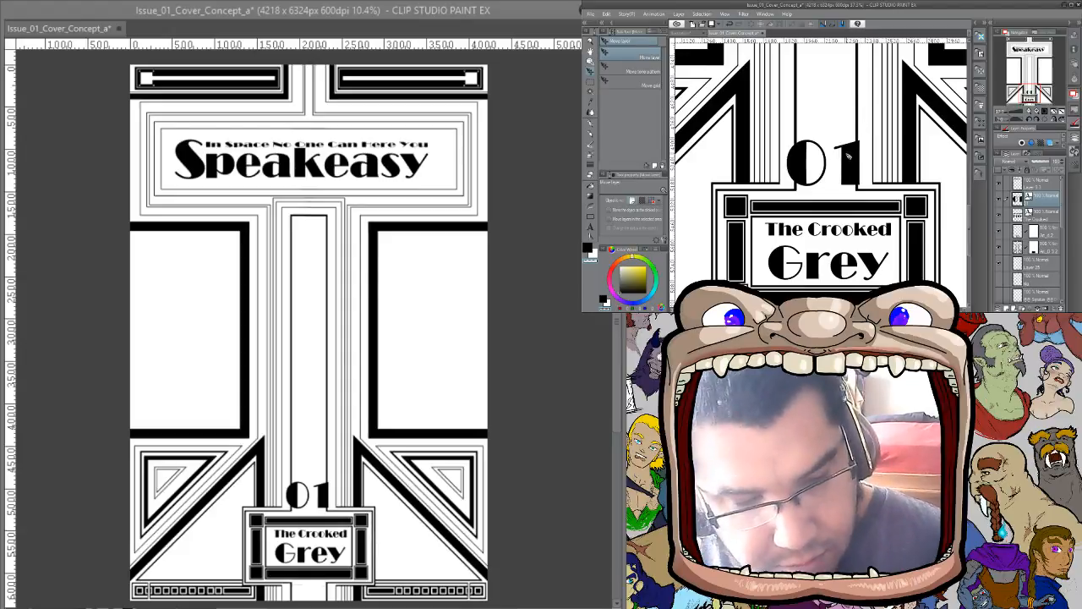
pyautogui.press('o')
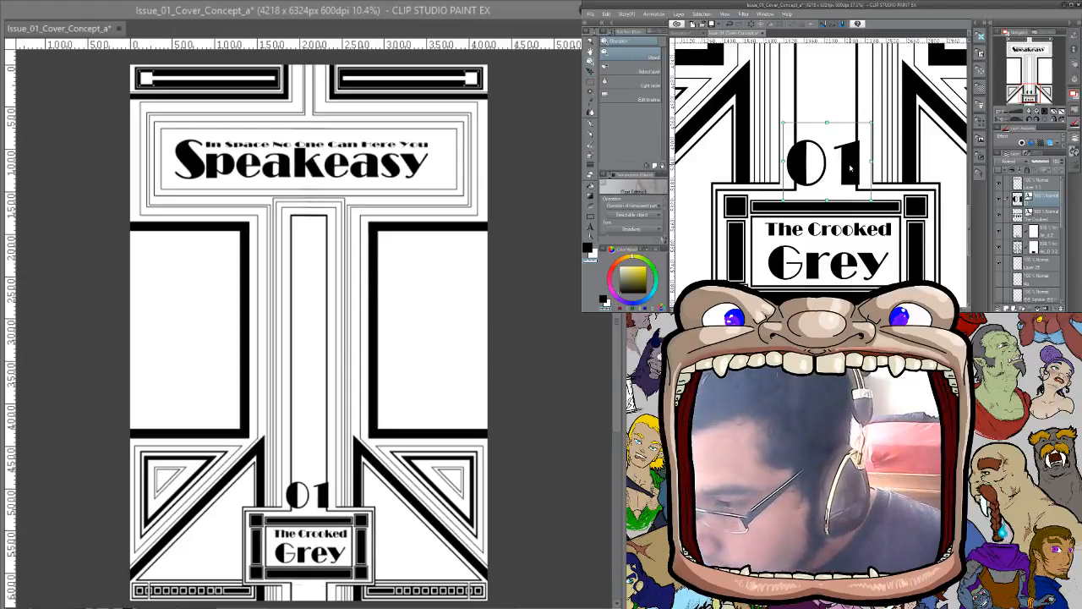
pyautogui.click(870, 124)
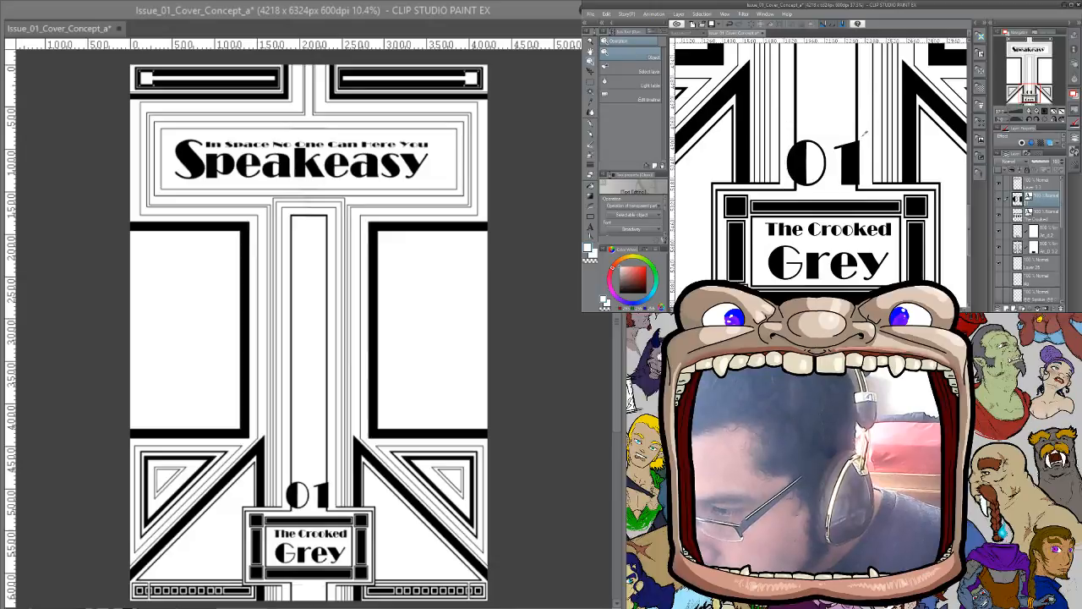
pyautogui.moveTo(870, 124); pyautogui.dragTo(844, 153)
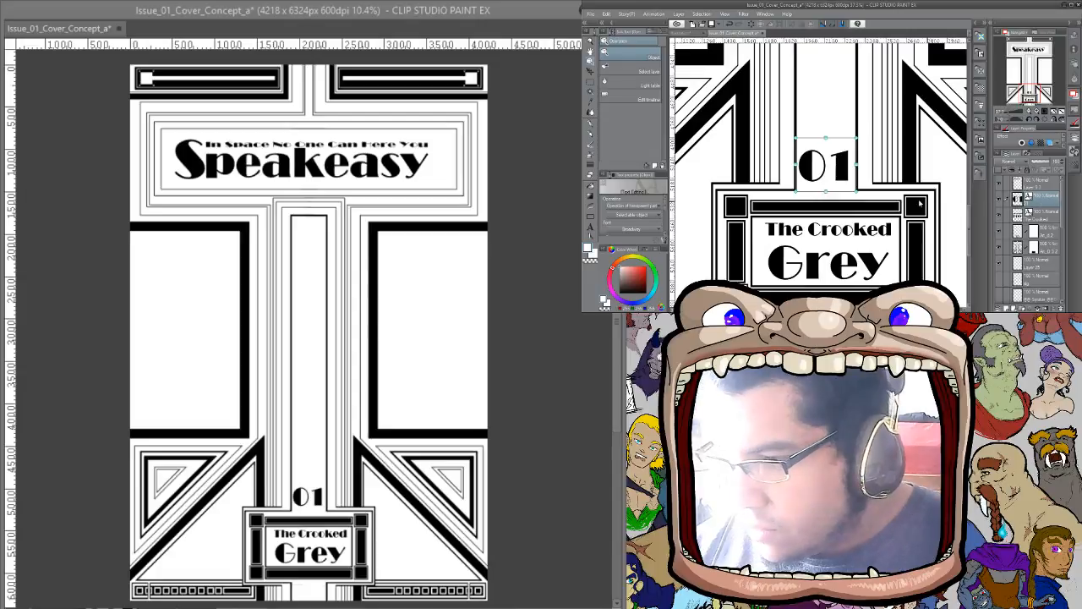
# Enlarge the "Speakeasy" title layer with a free transform until it spans the full width of the innermost upper frame
pyautogui.hotkey('ctrl', 'space')
pyautogui.moveTo(894, 219); pyautogui.dragTo(837, 220)
pyautogui.moveTo(956, 207); pyautogui.dragTo(927, 197)
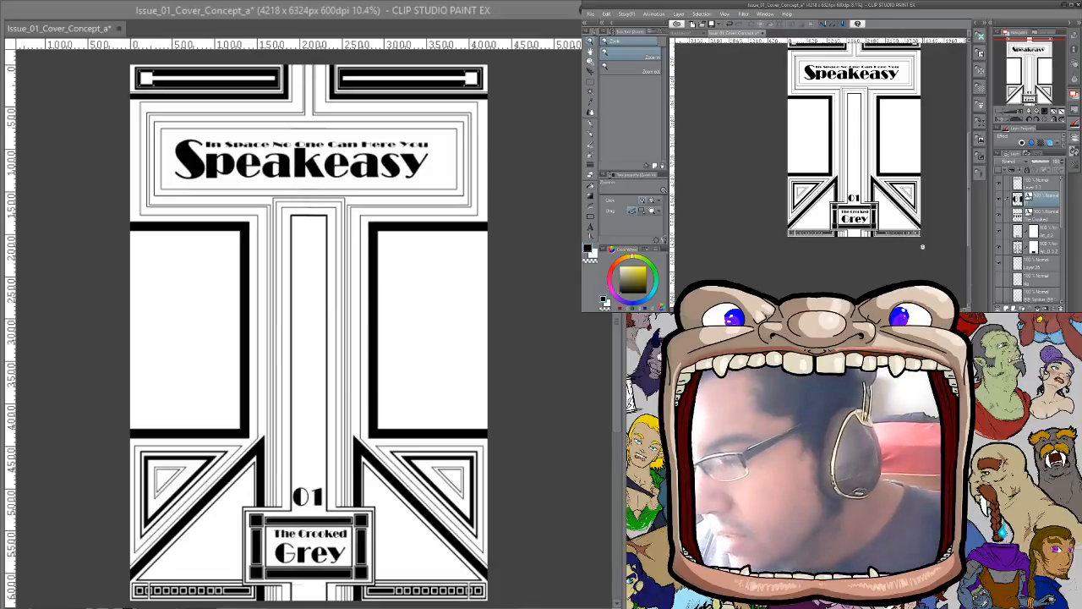
pyautogui.moveTo(895, 172); pyautogui.dragTo(897, 190)
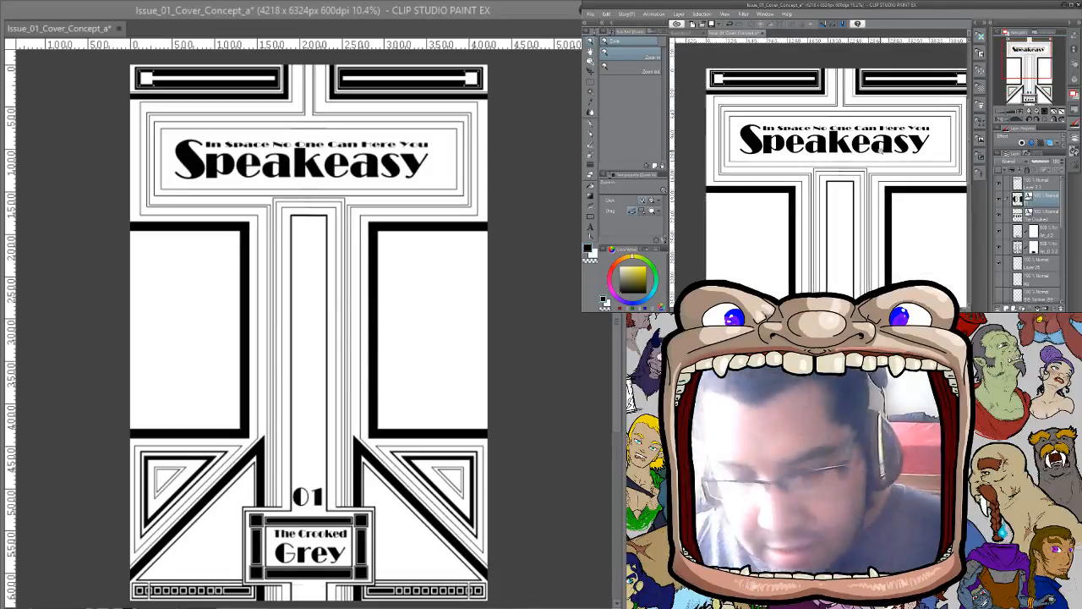
pyautogui.click(1041, 184)
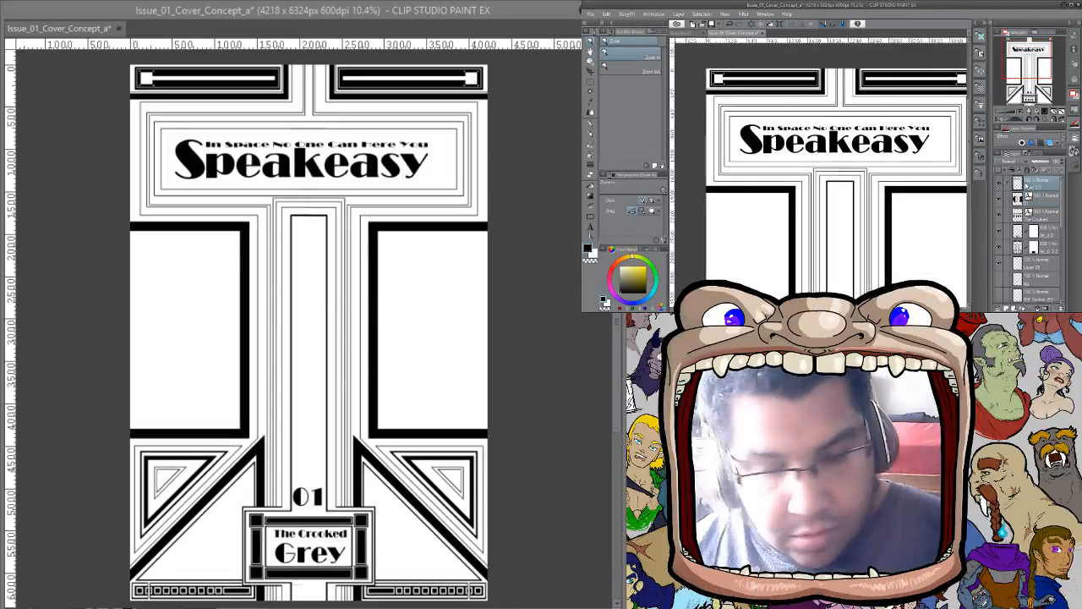
pyautogui.hotkey('ctrl', 't')
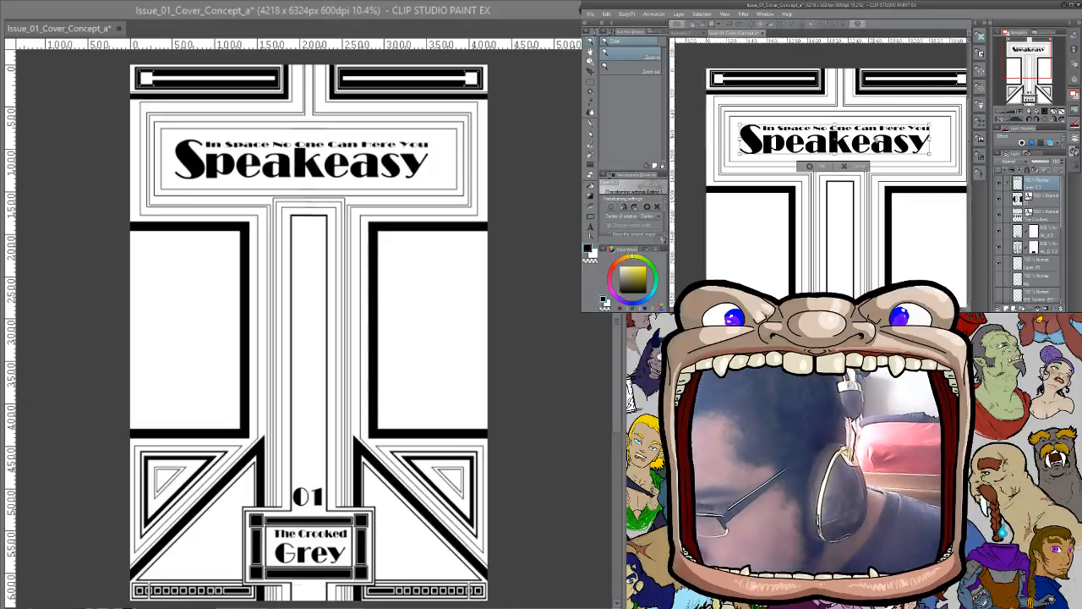
pyautogui.moveTo(875, 143)
pyautogui.mouseDown()
pyautogui.moveTo(865, 135)
pyautogui.moveTo(871, 119)
pyautogui.moveTo(899, 149)
pyautogui.moveTo(885, 132)
pyautogui.mouseUp()
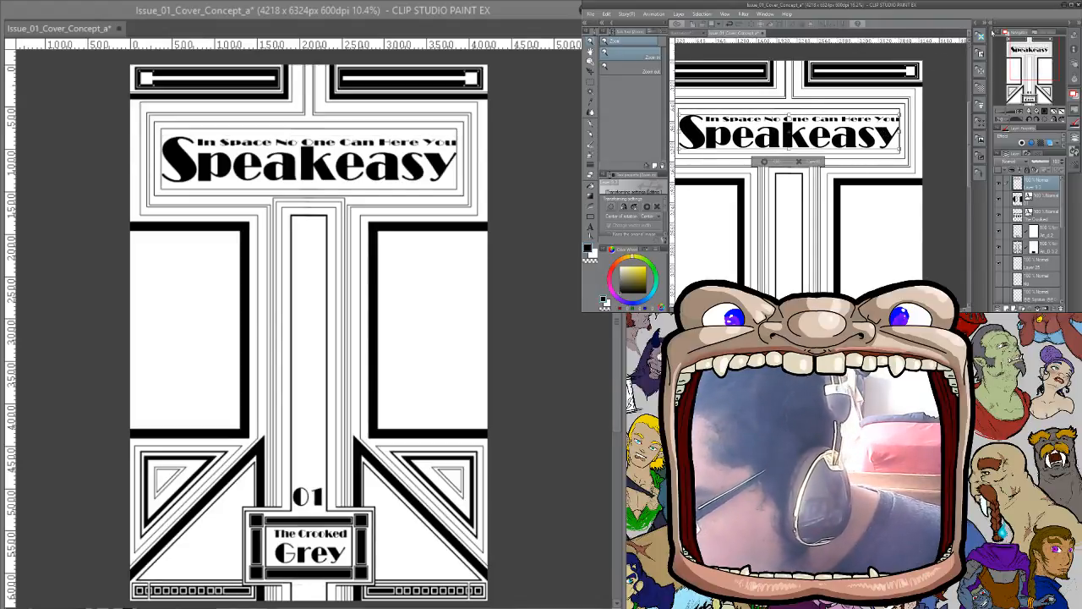
pyautogui.moveTo(899, 104); pyautogui.dragTo(952, 103)
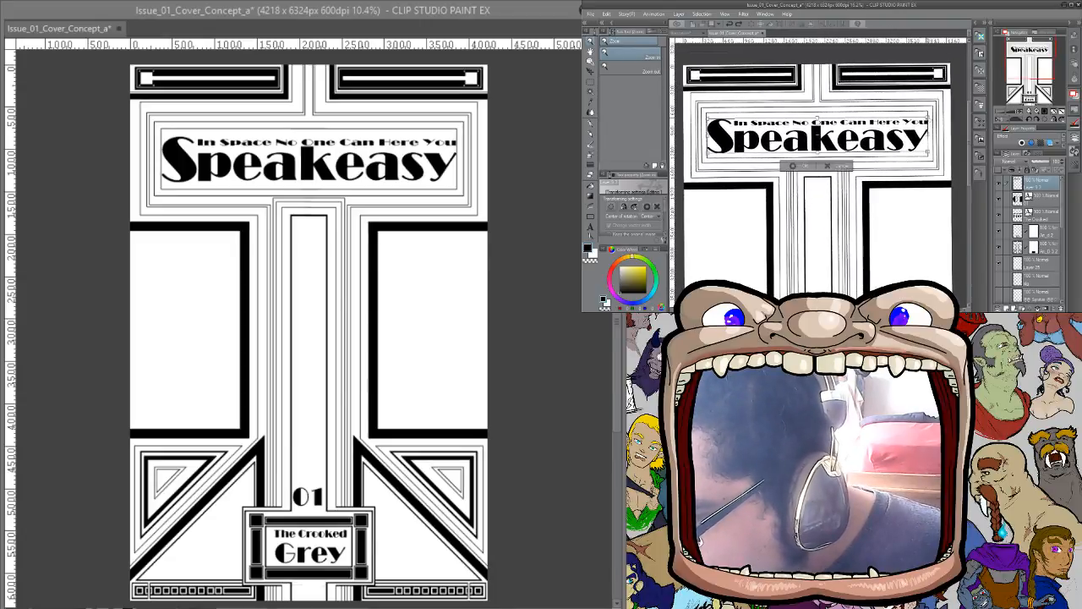
# Try small adjustments to the "Speakeasy" title's height and width within the innermost frame
pyautogui.moveTo(928, 119); pyautogui.dragTo(930, 121)
pyautogui.hotkey('ctrl', 'z')
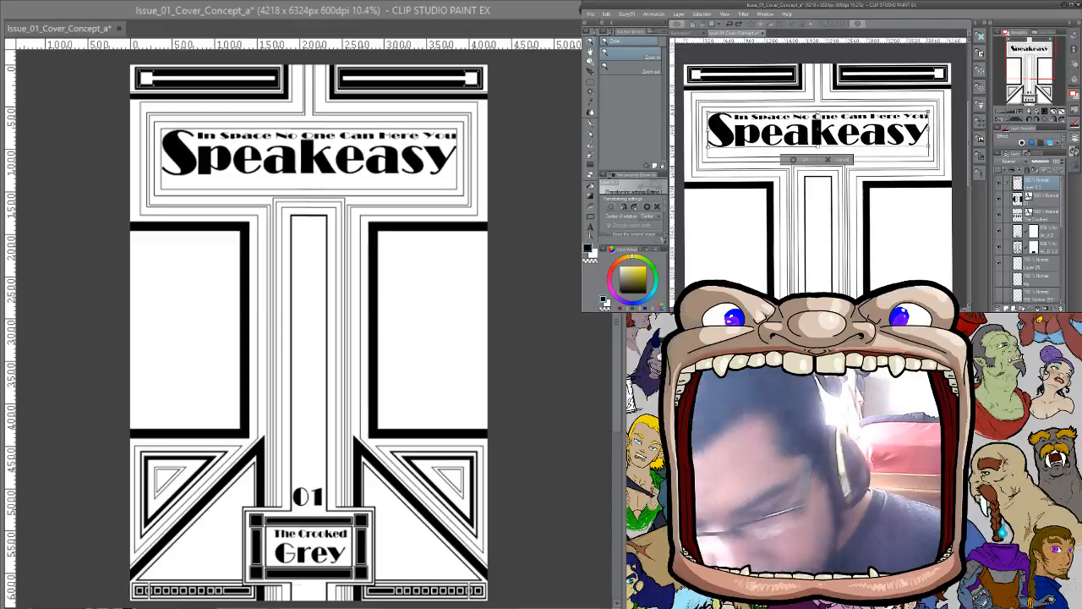
pyautogui.hotkey('ctrl', 'y')
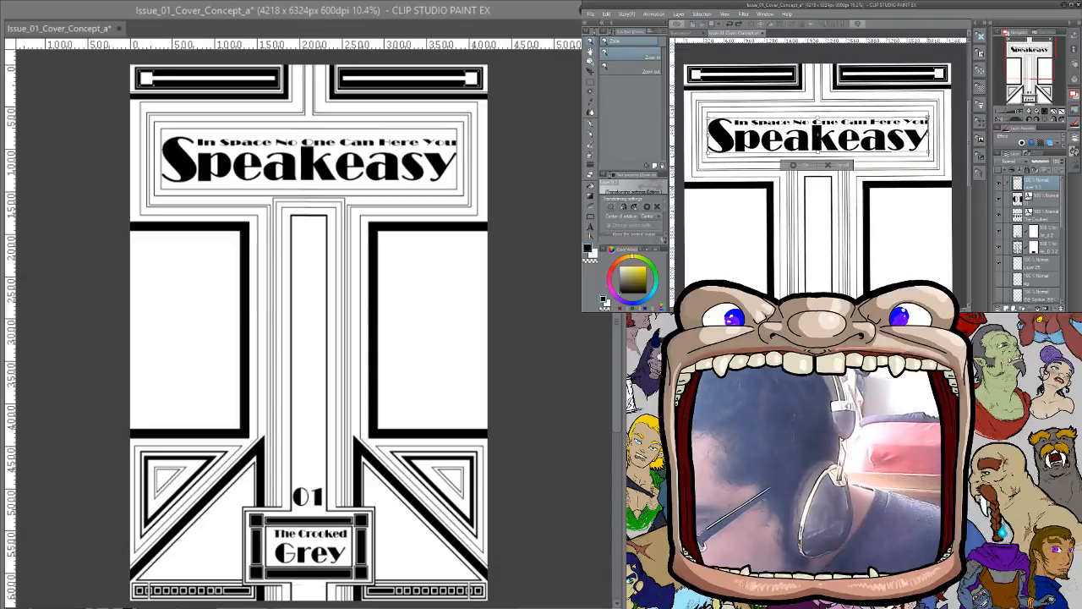
pyautogui.press('Return')
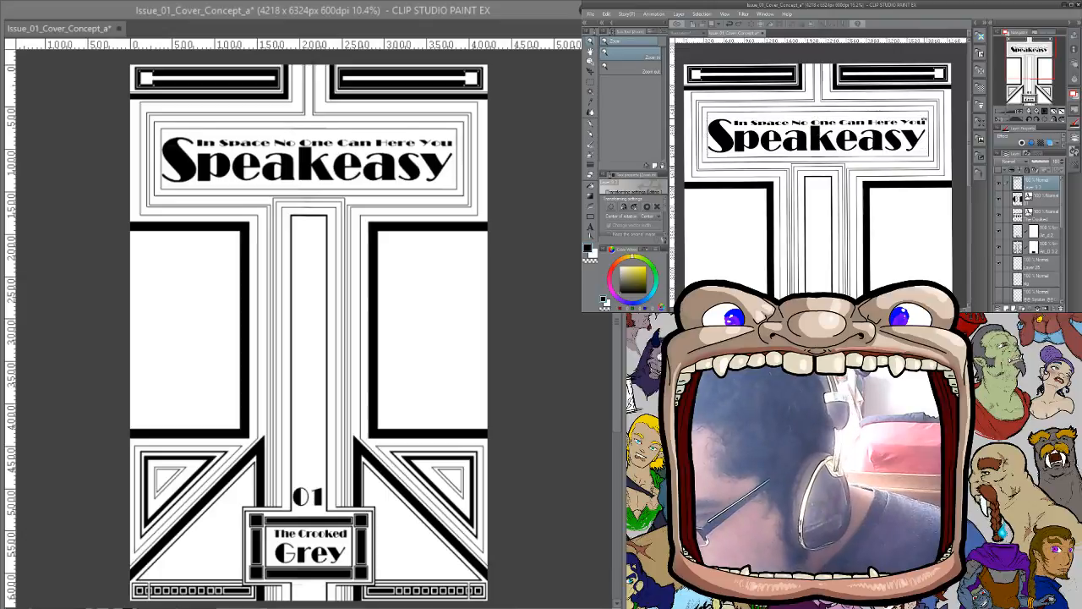
pyautogui.hotkey('ctrl', 't')
pyautogui.moveTo(925, 133); pyautogui.dragTo(928, 132)
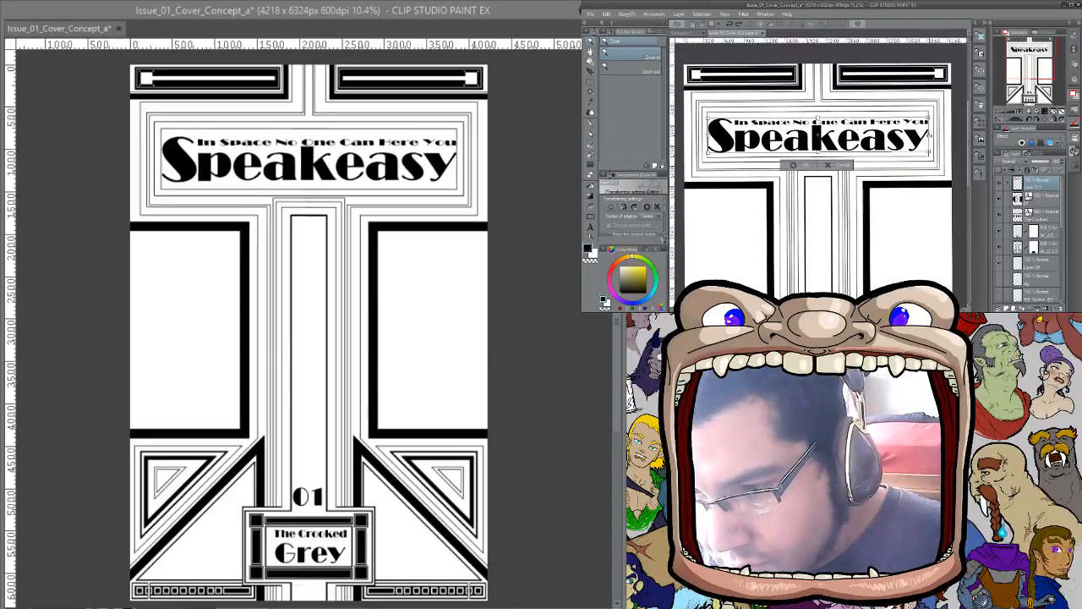
# Reduce the "Speakeasy" title's scale ratio slightly to leave a margin on both sides of the frame, and apply the transformation
pyautogui.moveTo(664, 205)
pyautogui.mouseDown()
pyautogui.moveTo(665, 222)
pyautogui.moveTo(649, 219)
pyautogui.mouseUp()
pyautogui.click(653, 216)
pyautogui.click(653, 216)
pyautogui.click(652, 216)
pyautogui.click(652, 216)
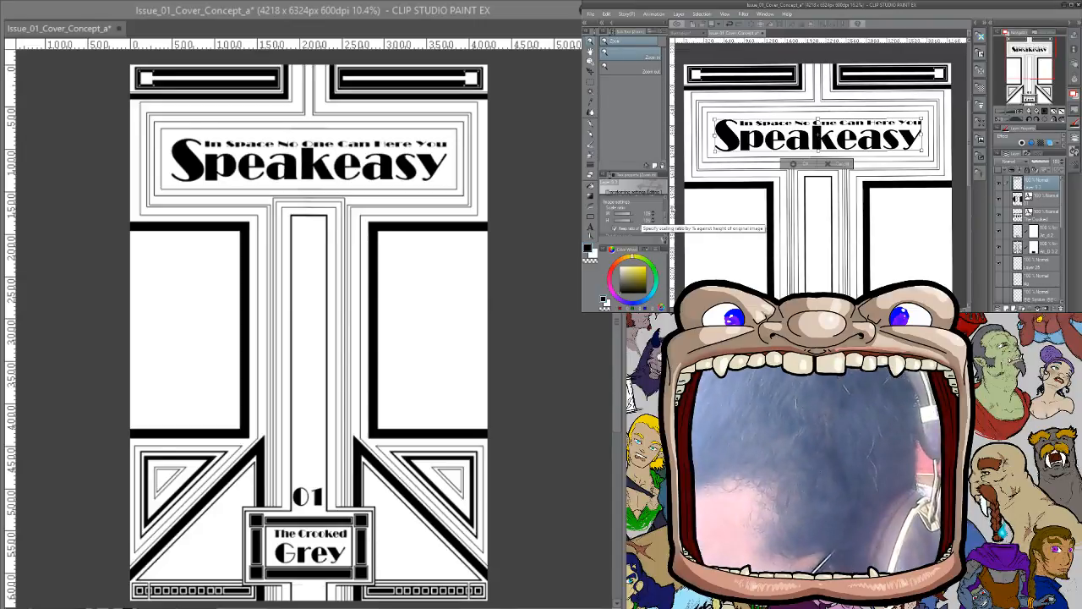
pyautogui.moveTo(665, 212); pyautogui.dragTo(658, 198)
pyautogui.press('Return')
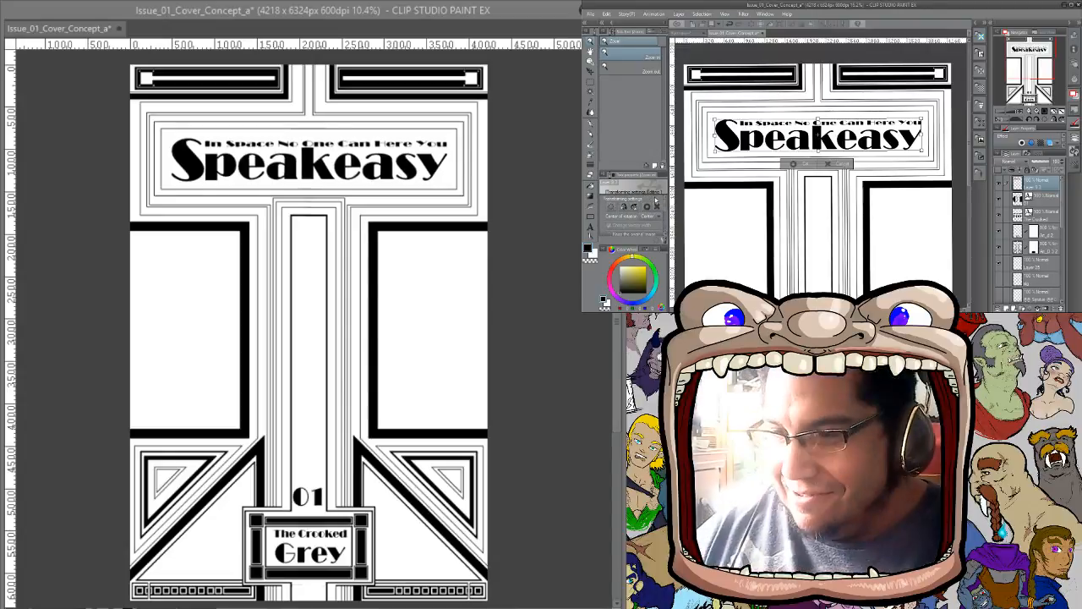
# Apply the title transformation and create a new layer folder named "CoverLayout" above the cover's text layers
pyautogui.click(1043, 120)
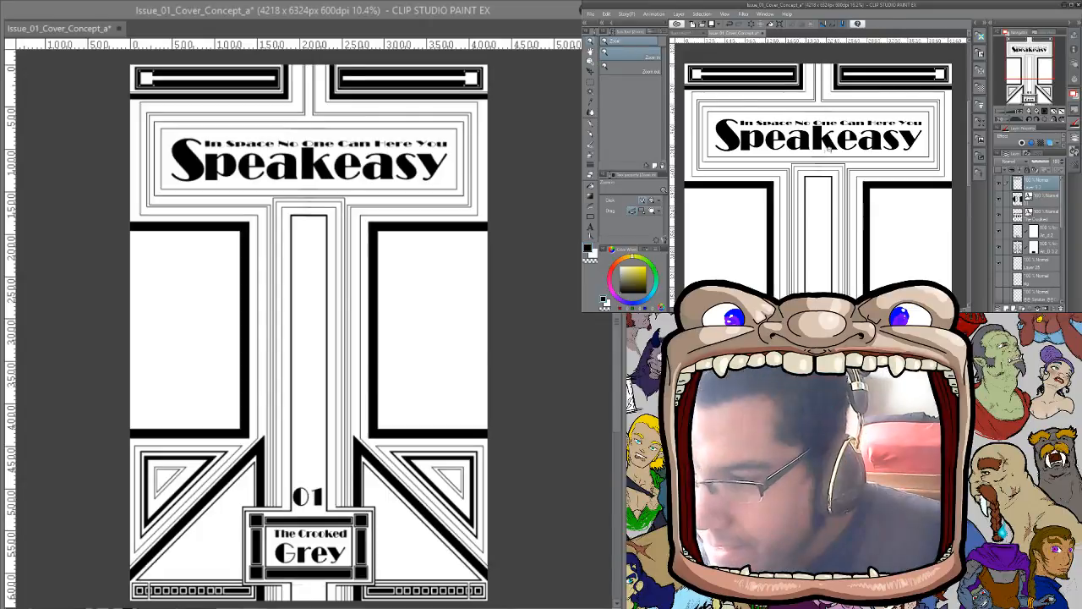
pyautogui.scroll(-2, 832, 148)
pyautogui.click(1044, 123)
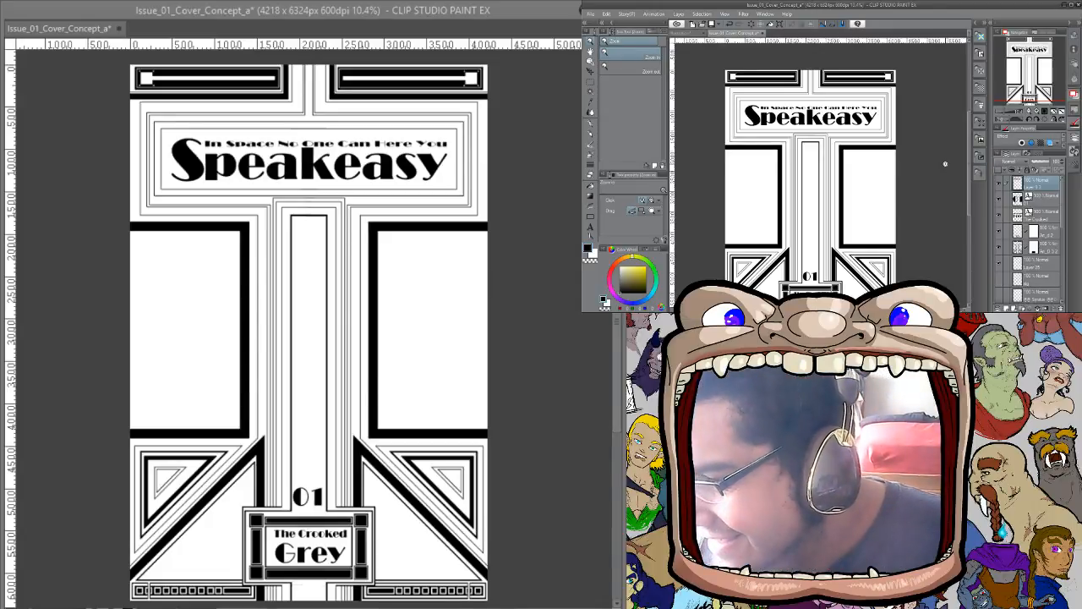
pyautogui.click(1021, 306)
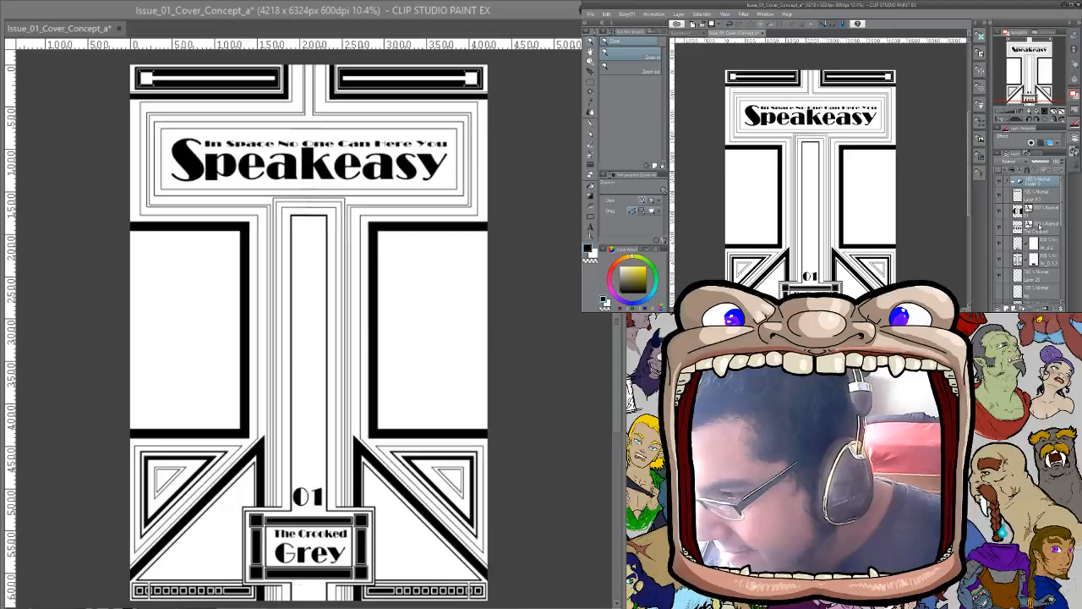
pyautogui.doubleClick(1034, 182)
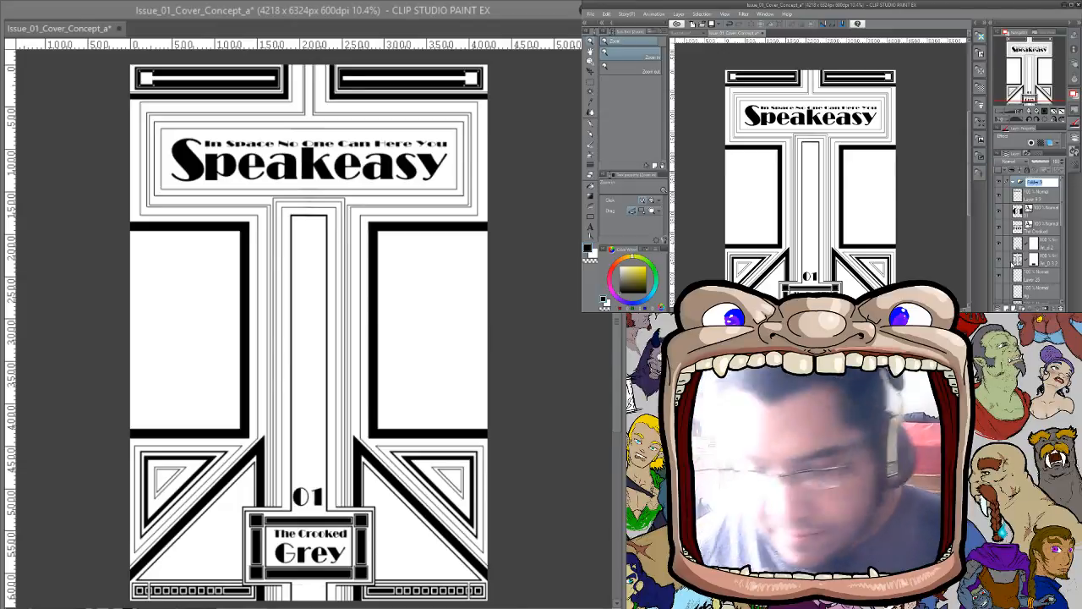
pyautogui.write('C')
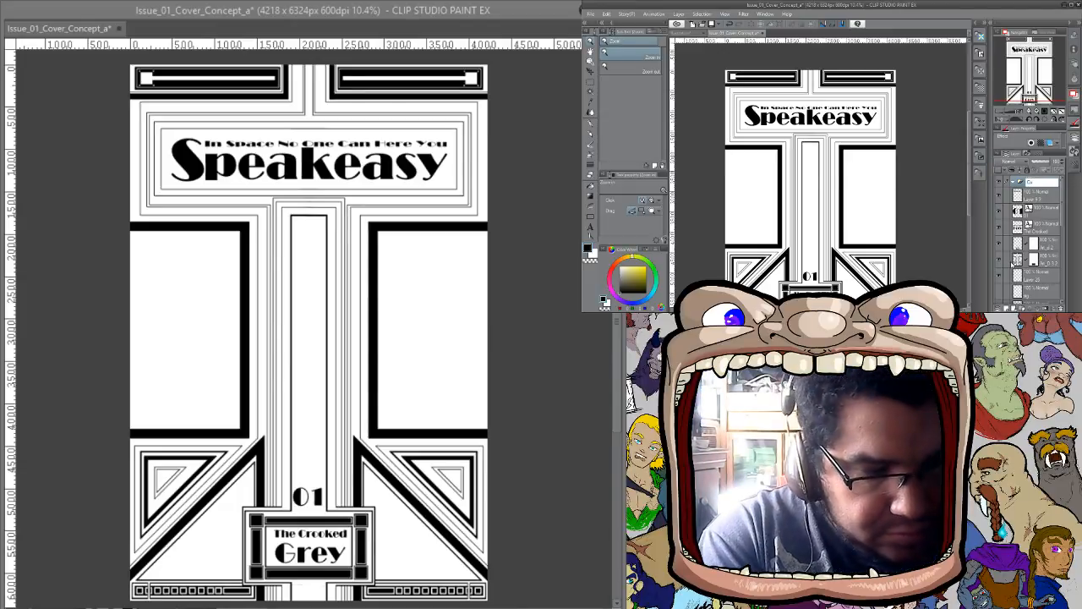
pyautogui.write('overLayou')
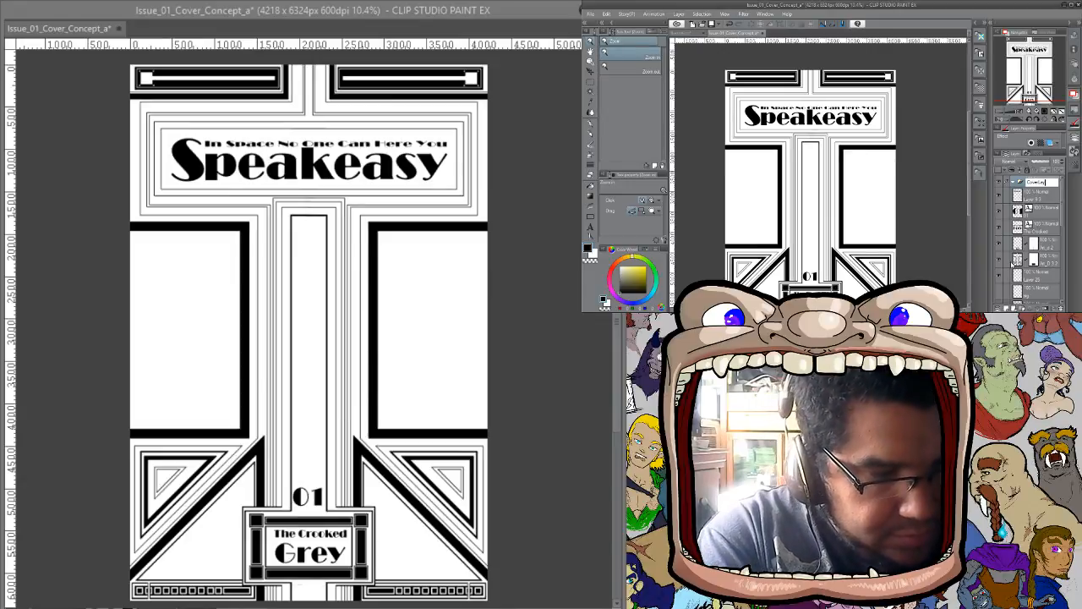
pyautogui.write('t')
pyautogui.press('Return')
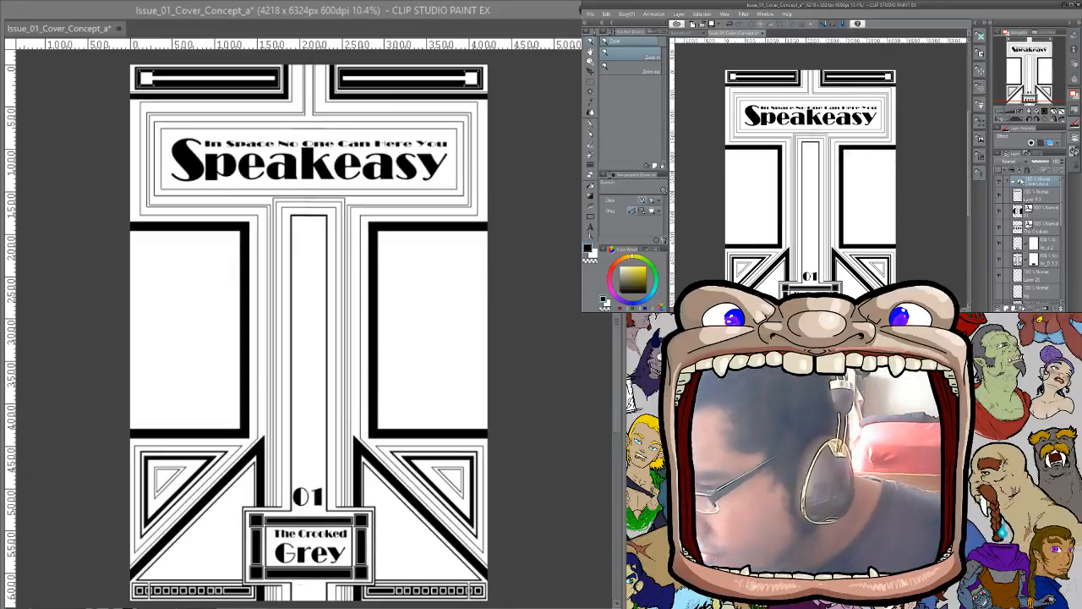
# Move the title, issue number, nameplate and line-art layers into the "CoverLayout" folder, then check its contents by toggling its visibility
pyautogui.click(1043, 195)
pyautogui.moveTo(1049, 263); pyautogui.dragTo(1040, 182)
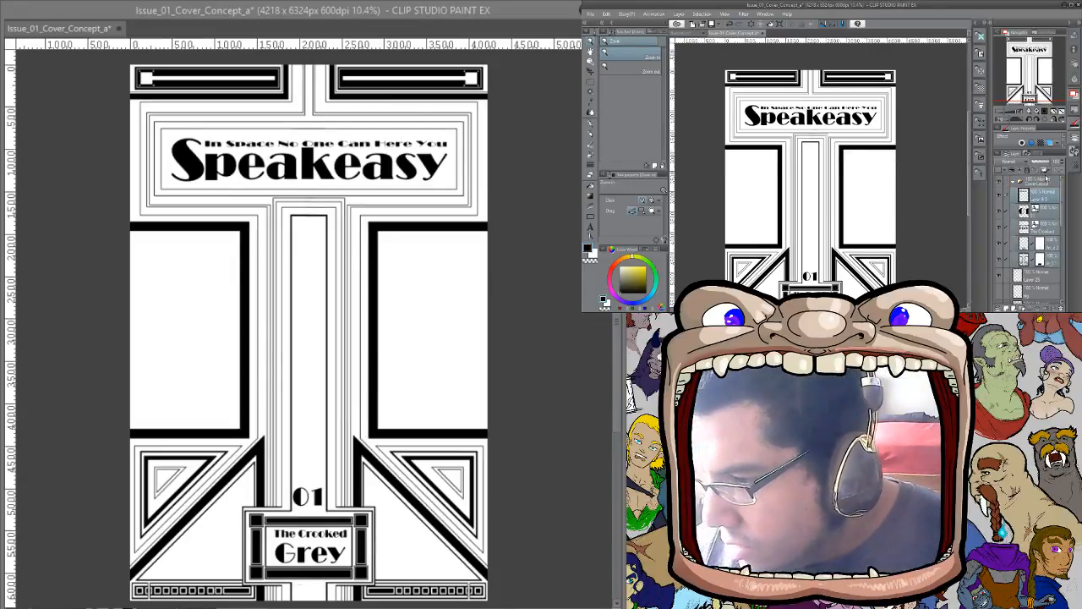
pyautogui.click(1013, 181)
pyautogui.click(1001, 184)
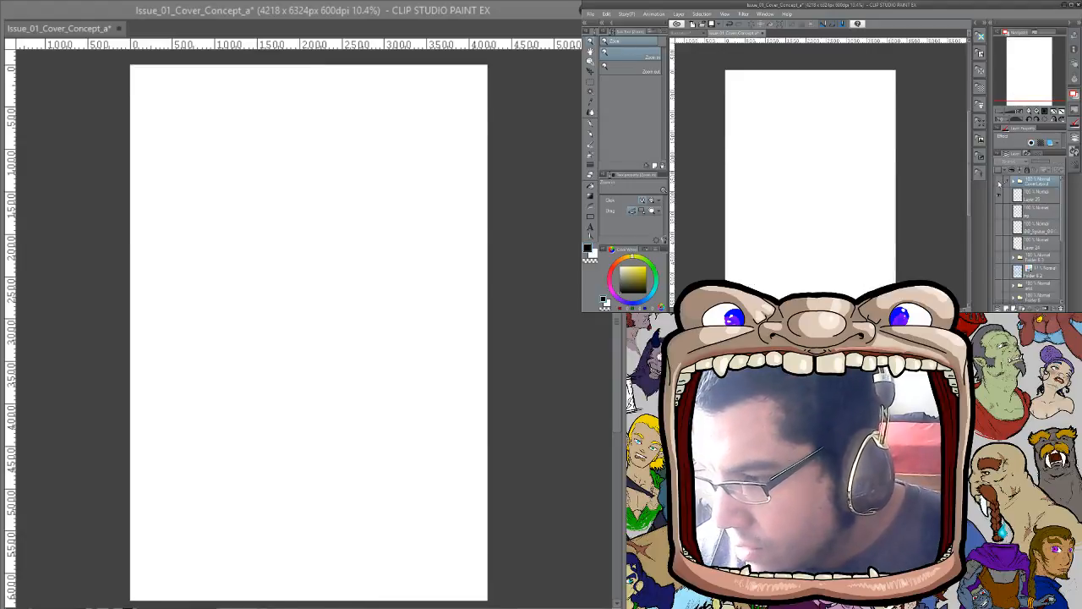
pyautogui.click(1001, 185)
# Duplicate the "CoverLayout" folder and store the hidden original beneath the older artwork folder
pyautogui.moveTo(1040, 193); pyautogui.dragTo(1040, 196)
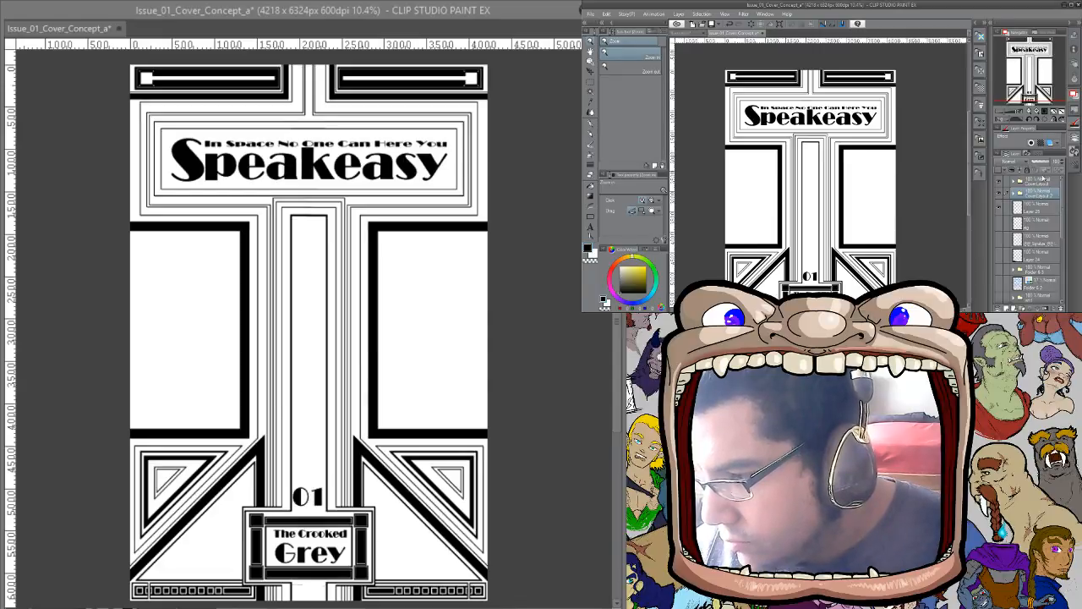
pyautogui.click(1000, 183)
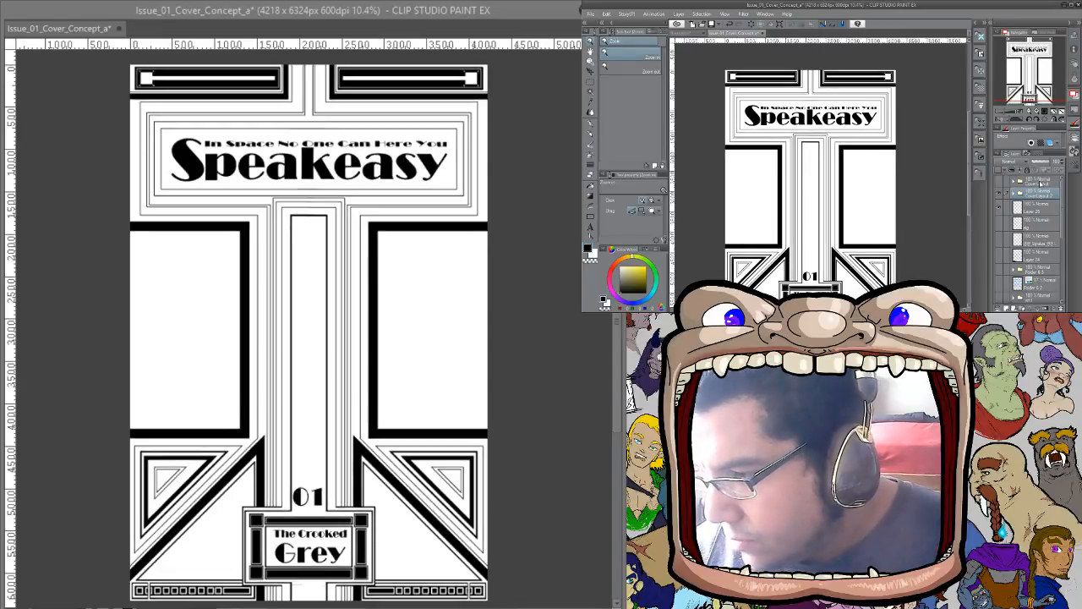
pyautogui.moveTo(1041, 183); pyautogui.dragTo(1043, 276)
# Show the older yellow-and-black artwork folder and rename it to identify it as issue 01
pyautogui.click(1003, 261)
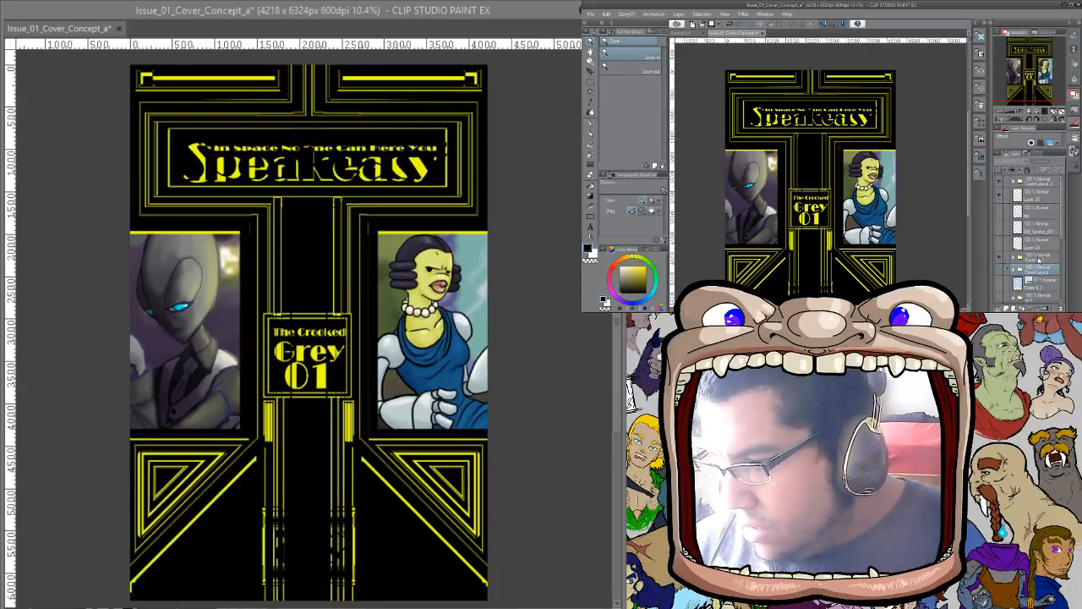
pyautogui.click(1038, 181)
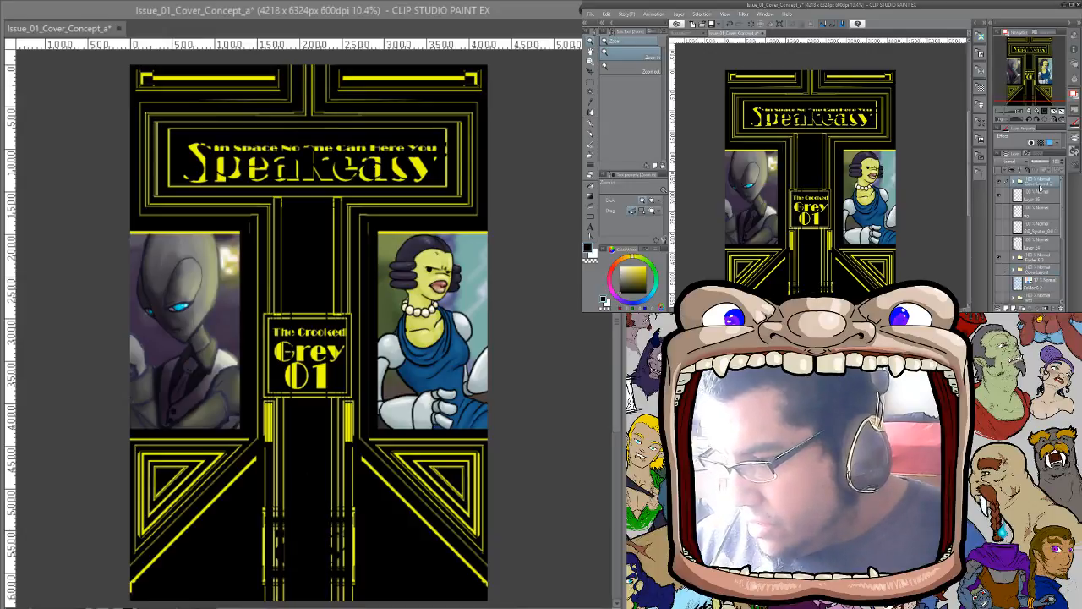
pyautogui.doubleClick(1038, 259)
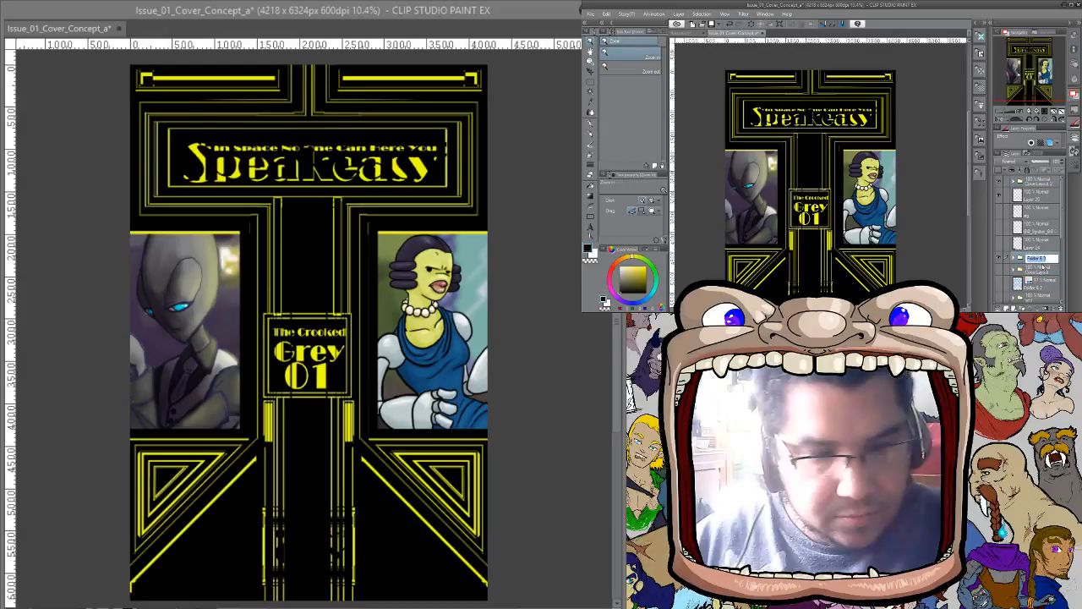
pyautogui.write('acsue')
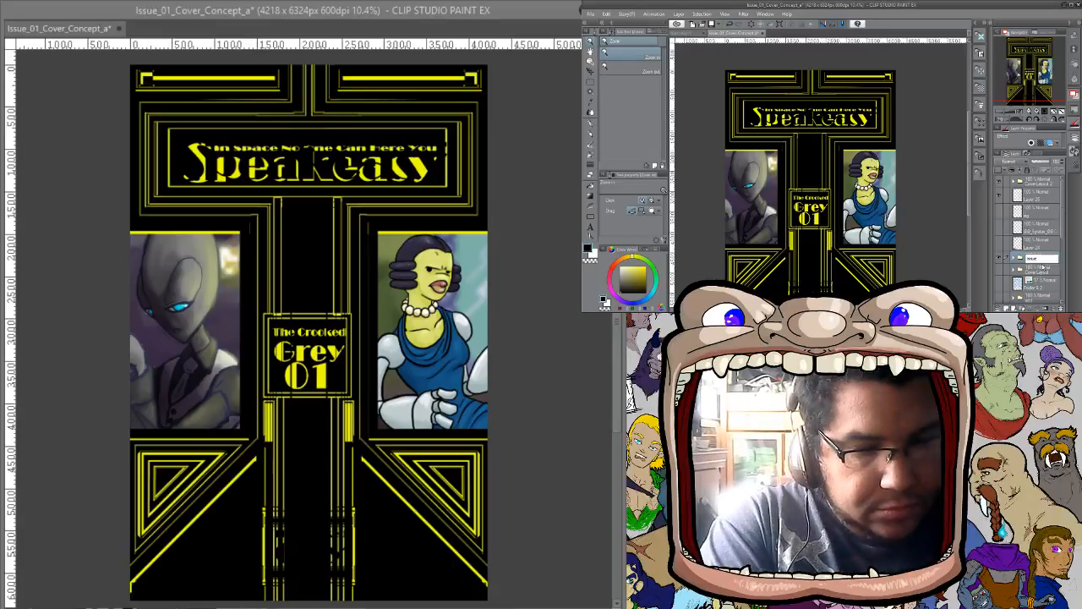
pyautogui.press('Return')
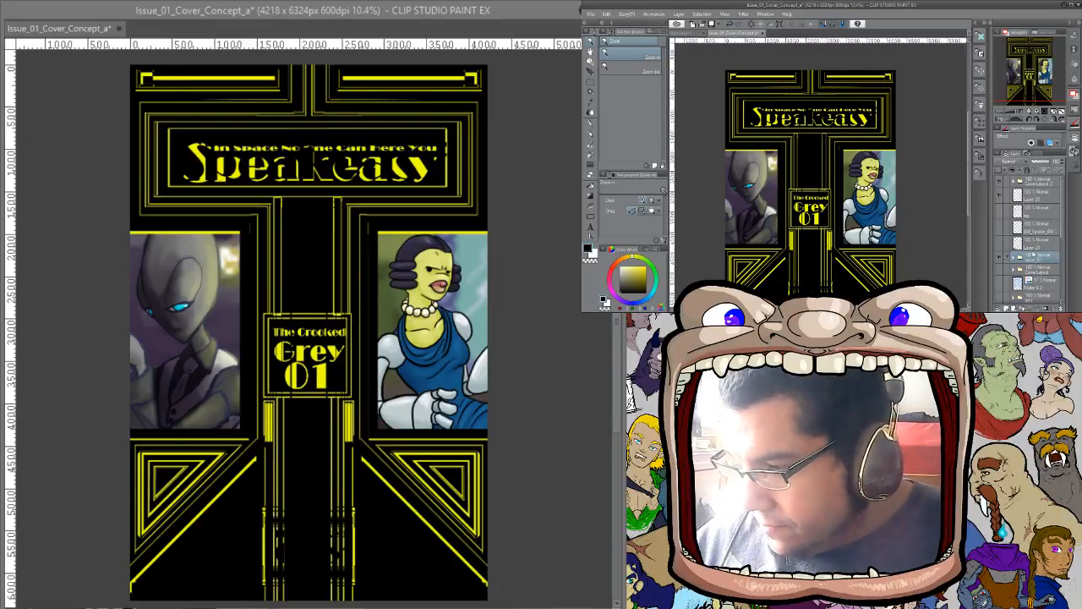
pyautogui.doubleClick(1032, 259)
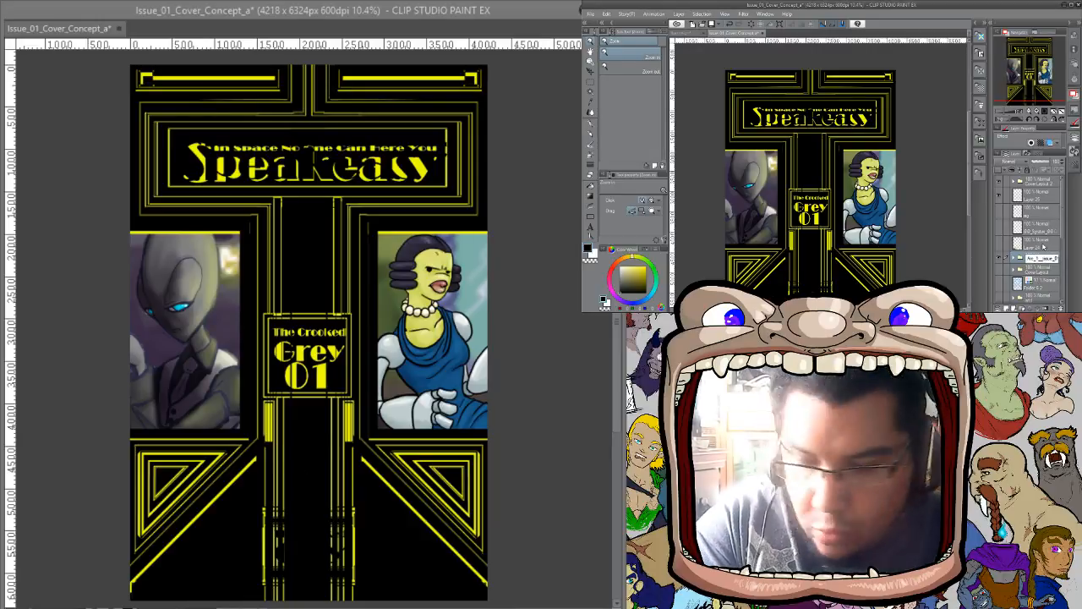
pyautogui.press('Return')
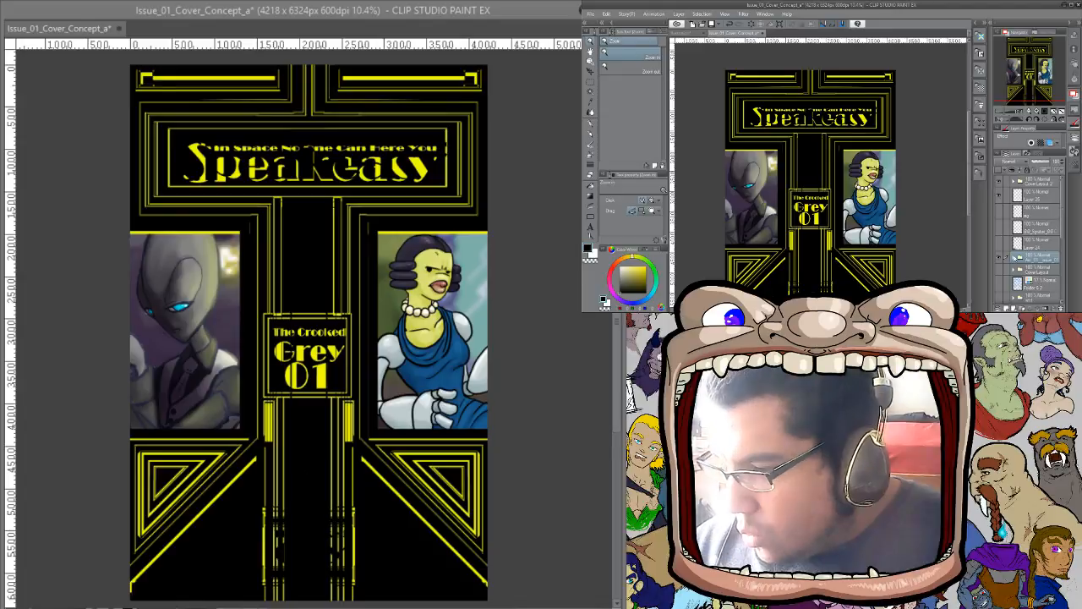
# Move the duplicated "CoverLayout" folder to the top of the issue 01 folder and merge it into a single layer
pyautogui.click(1014, 258)
pyautogui.click(1045, 184)
pyautogui.moveTo(1047, 184); pyautogui.dragTo(1038, 267)
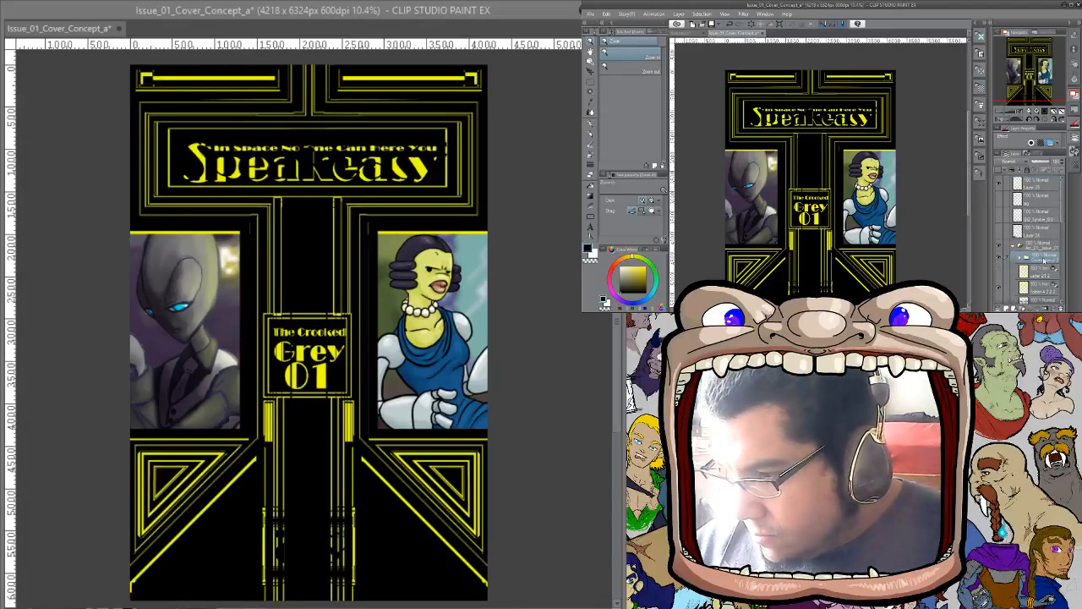
pyautogui.rightClick(1044, 259)
pyautogui.click(1033, 223)
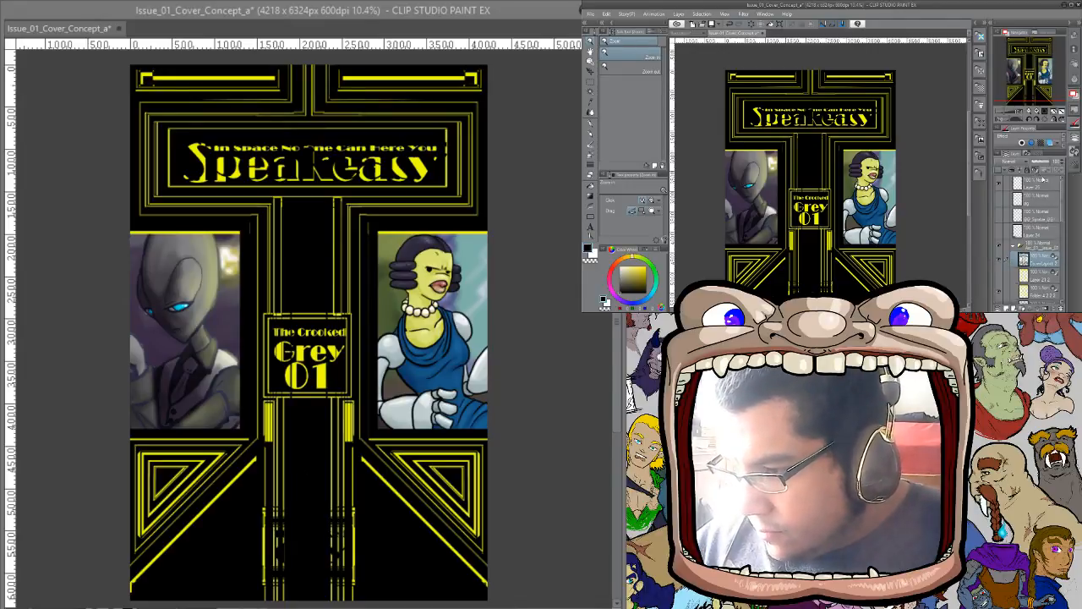
# Hide the old yellow and white line art and the character portraits, keeping the black background visible behind the merged layout
pyautogui.click(1004, 292)
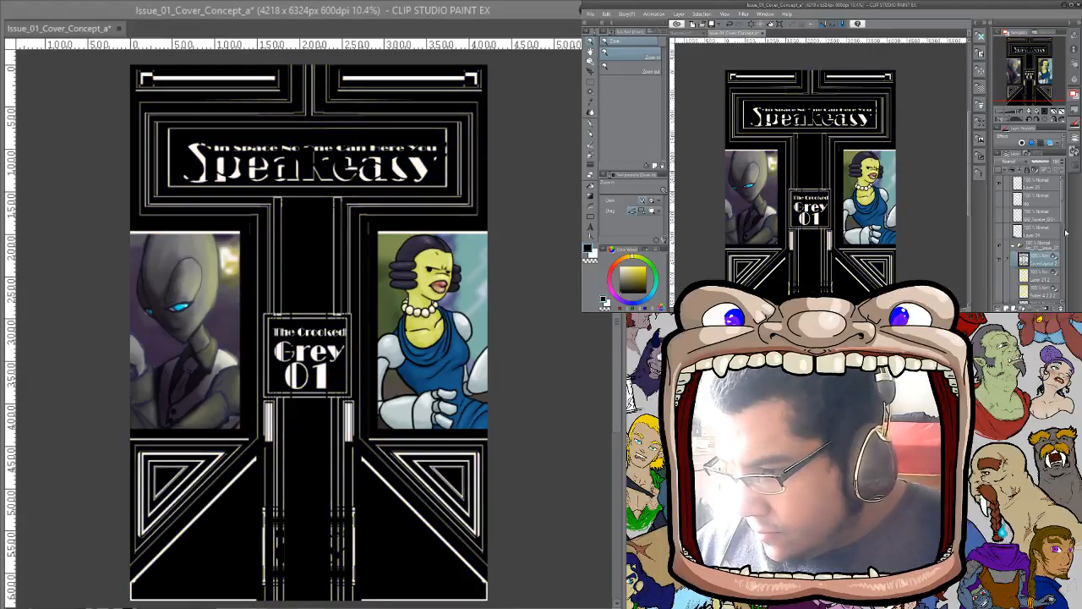
pyautogui.moveTo(1065, 214); pyautogui.dragTo(1055, 241)
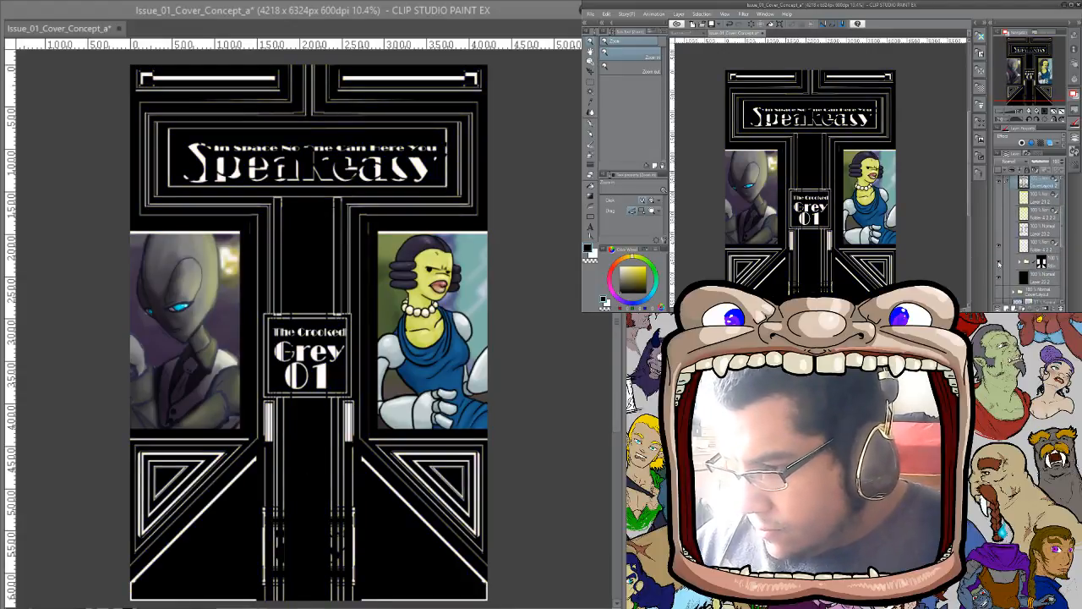
pyautogui.click(998, 263)
pyautogui.click(1000, 283)
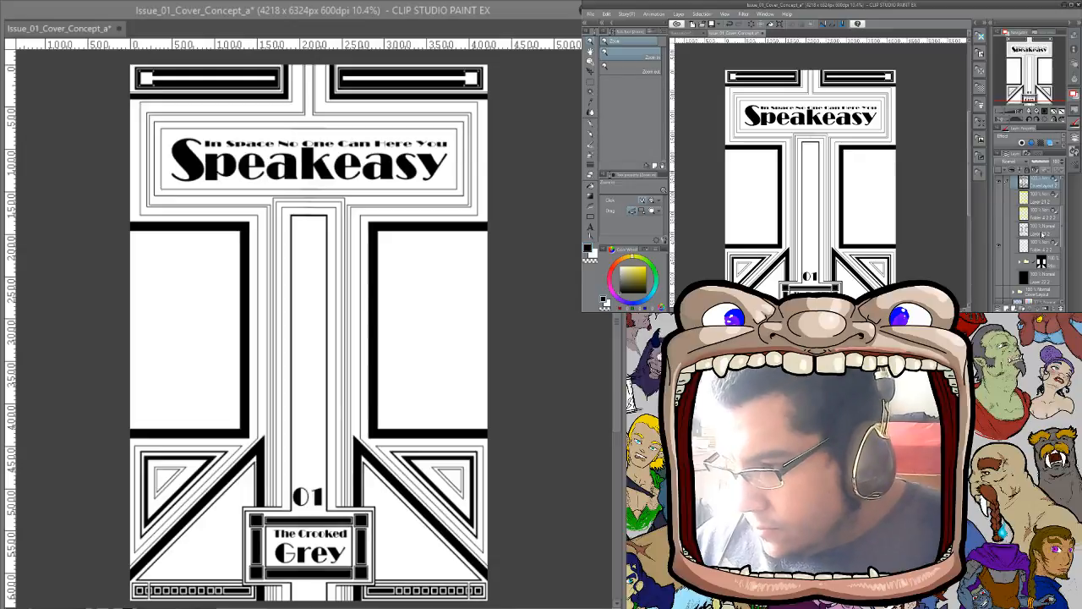
pyautogui.click(999, 277)
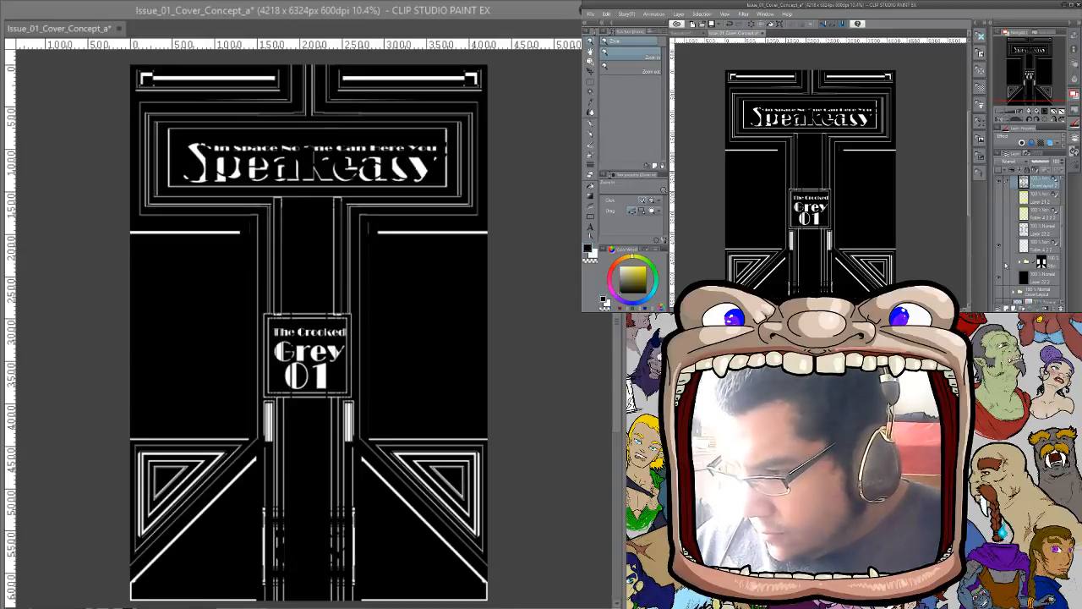
pyautogui.click(999, 246)
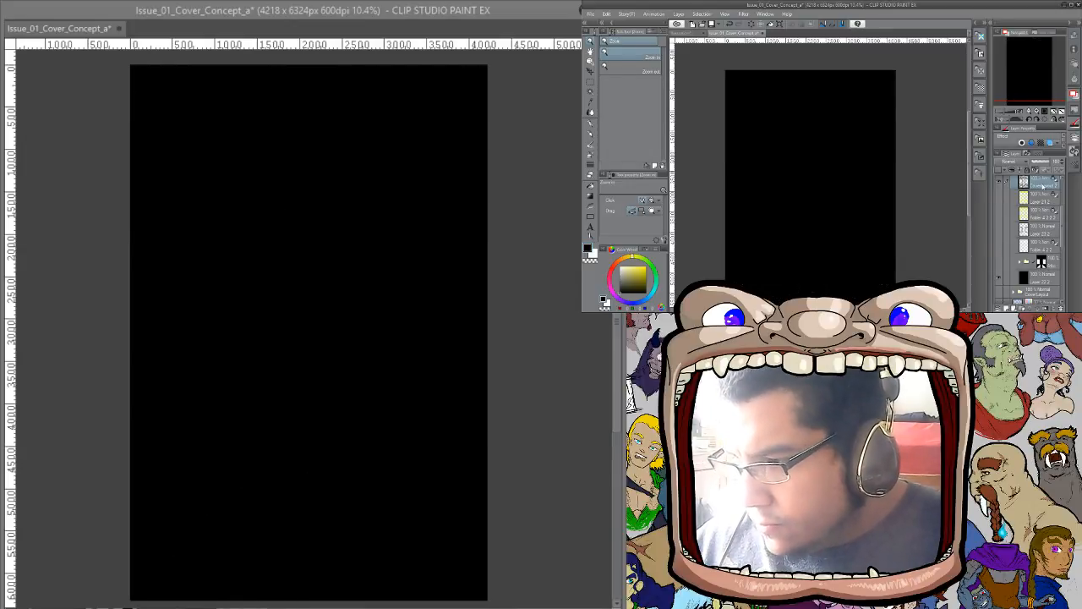
# Recolour the merged cover layout's line art and text with solid yellow
pyautogui.click(642, 271)
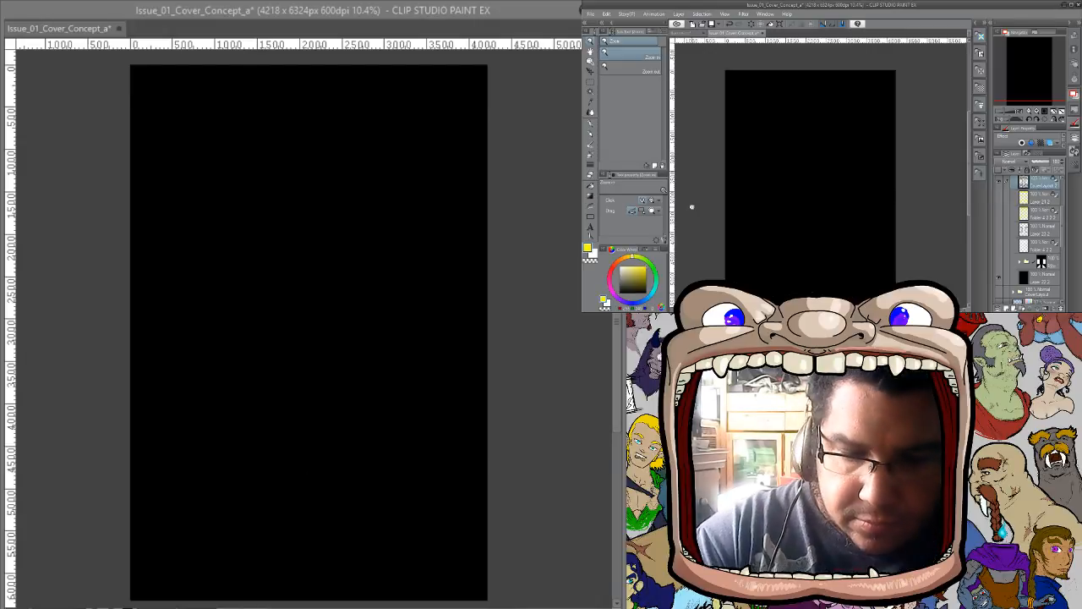
pyautogui.hotkey('alt', 'Delete')
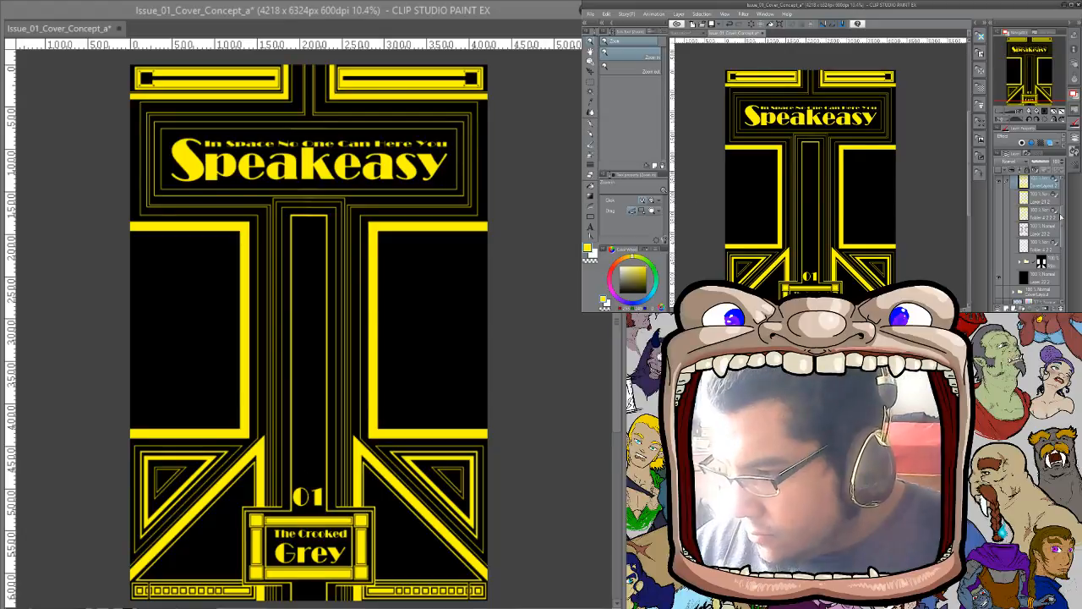
# Hide the yellow layout and toggle the older line-art layers in the issue 01 folder to identify their contents
pyautogui.moveTo(1062, 218); pyautogui.dragTo(1062, 204)
pyautogui.click(999, 233)
pyautogui.click(999, 247)
pyautogui.click(1000, 248)
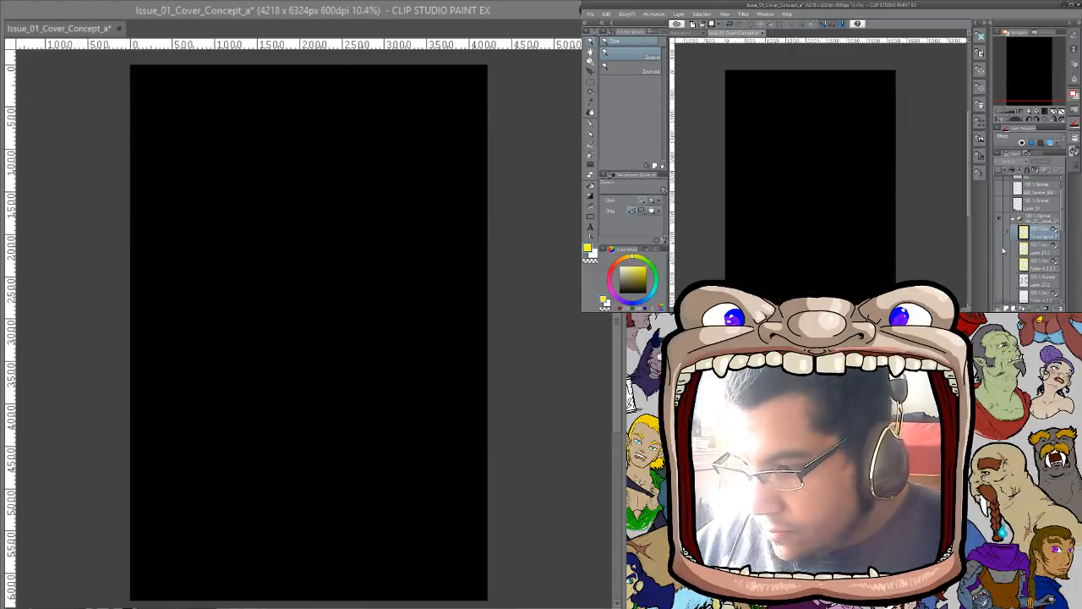
pyautogui.click(1000, 265)
pyautogui.click(1000, 269)
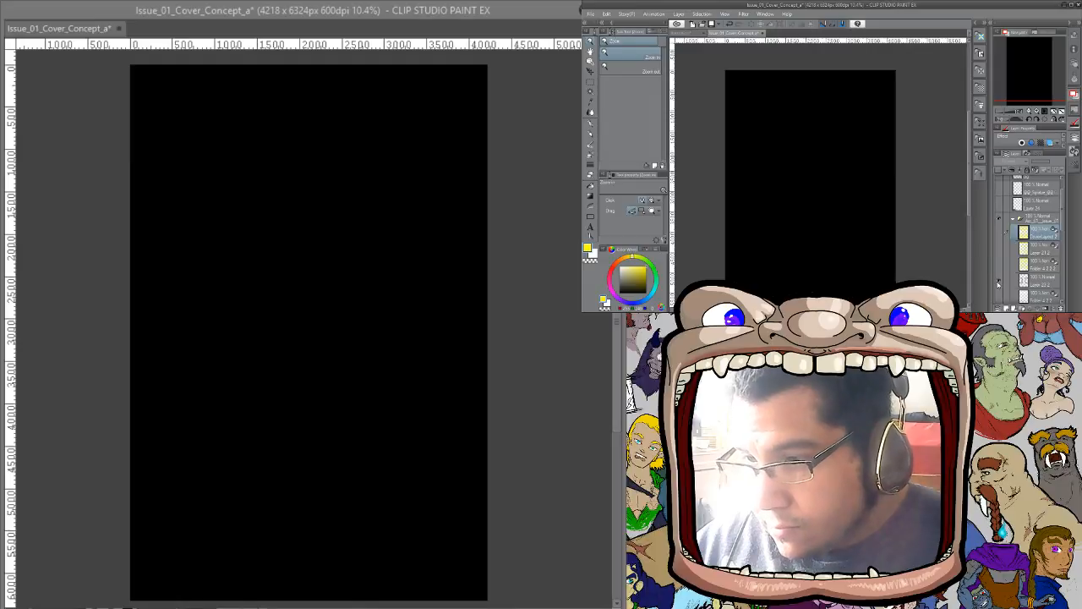
pyautogui.click(999, 296)
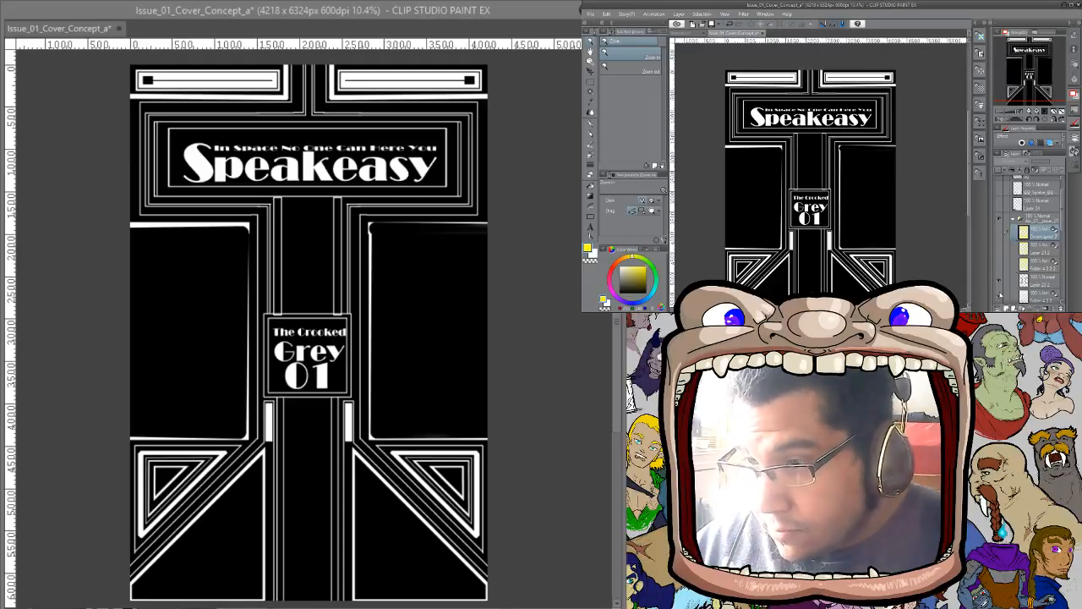
pyautogui.click(999, 280)
pyautogui.click(1000, 283)
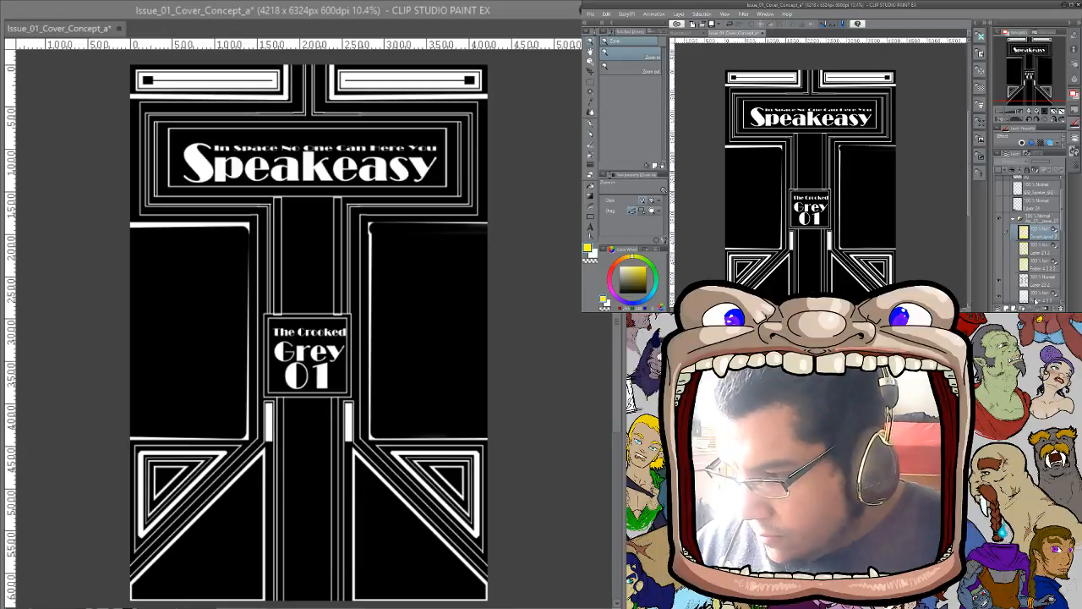
# Hide the remaining old panel line art and delete the duplicate yellow line-art layers beneath the merged layout in the issue 01 folder
pyautogui.click(1035, 300)
pyautogui.keyDown('shift'); pyautogui.click(1045, 247); pyautogui.keyUp('shift')
pyautogui.moveTo(1038, 296)
pyautogui.mouseDown()
pyautogui.moveTo(1060, 308)
pyautogui.moveTo(1043, 278)
pyautogui.mouseUp()
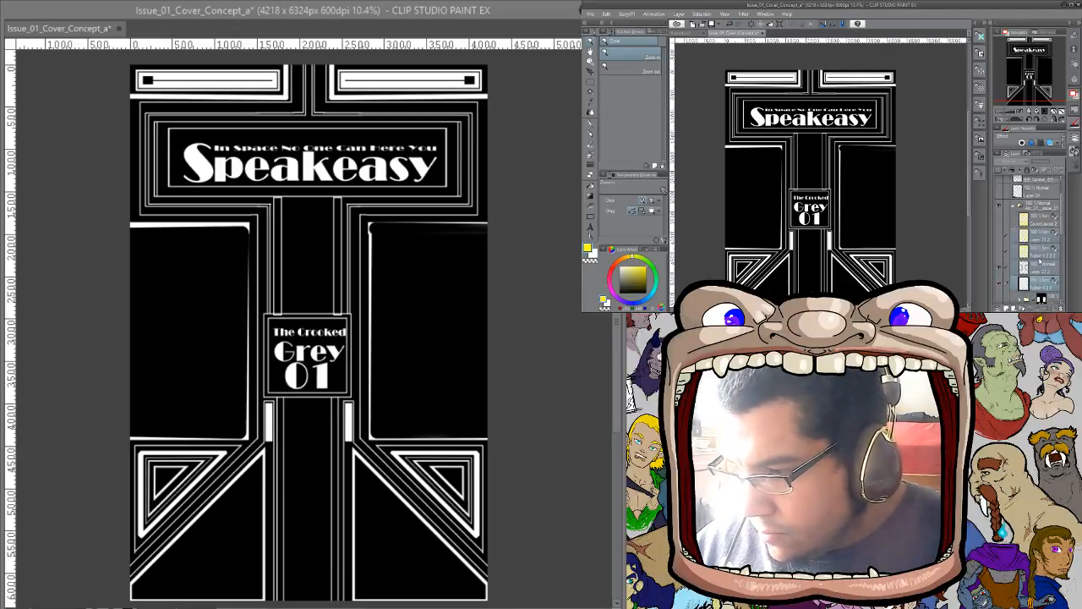
pyautogui.click(1001, 268)
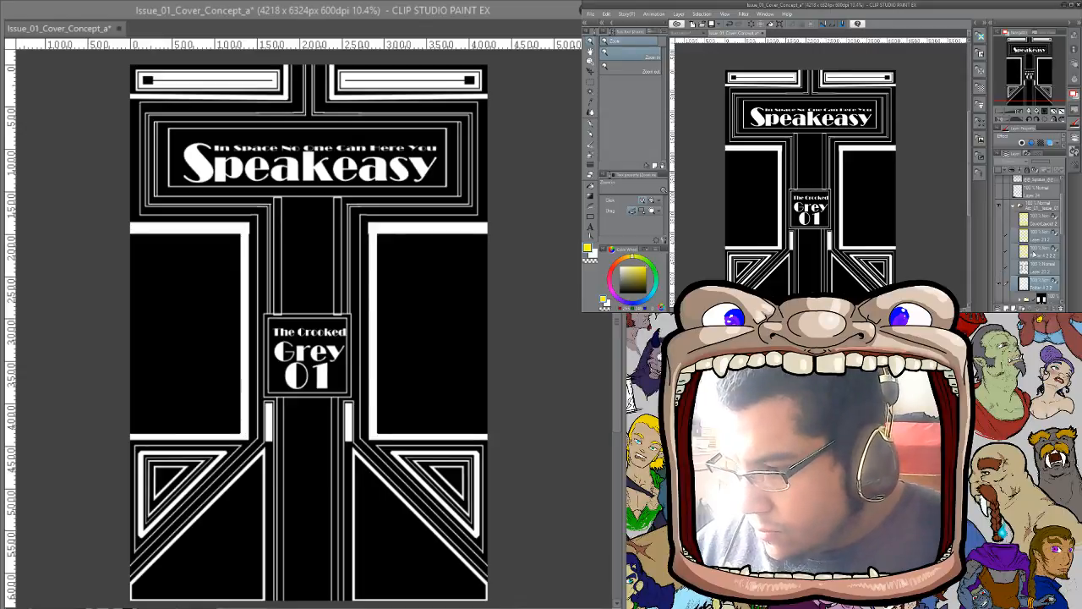
pyautogui.click(1036, 253)
pyautogui.keyDown('shift'); pyautogui.click(1040, 222); pyautogui.keyUp('shift')
pyautogui.moveTo(1041, 255); pyautogui.dragTo(1063, 309)
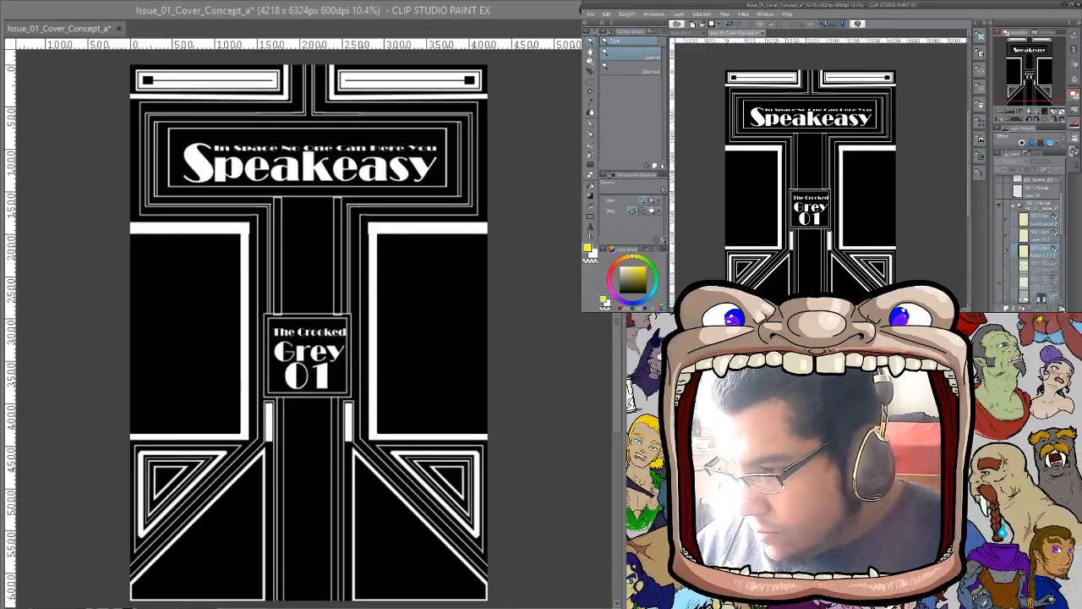
pyautogui.click(1044, 238)
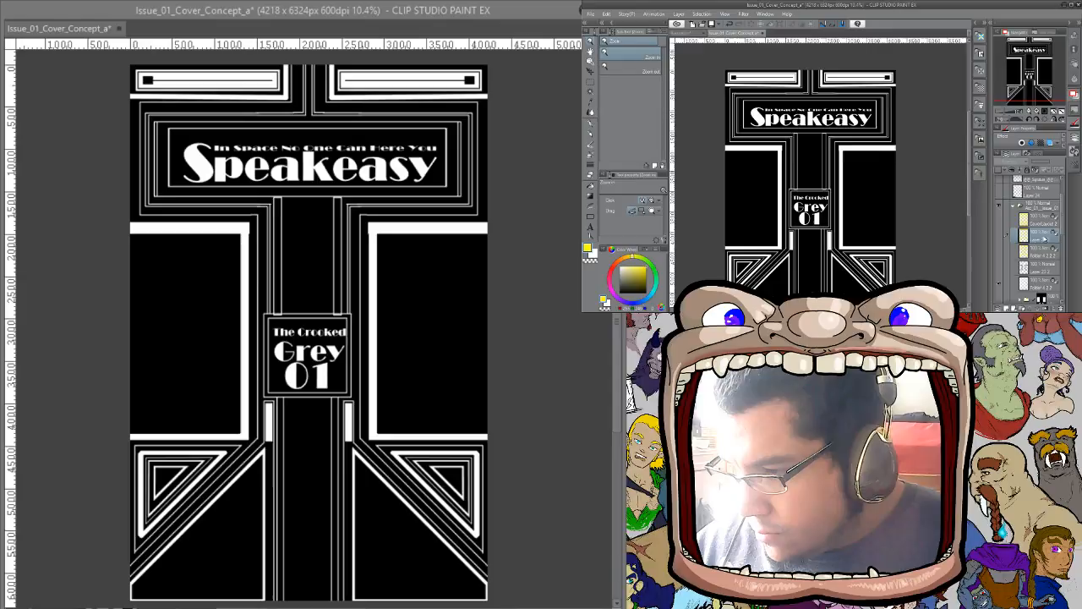
pyautogui.keyDown('shift'); pyautogui.click(1038, 254); pyautogui.keyUp('shift')
pyautogui.moveTo(1038, 253); pyautogui.dragTo(1060, 308)
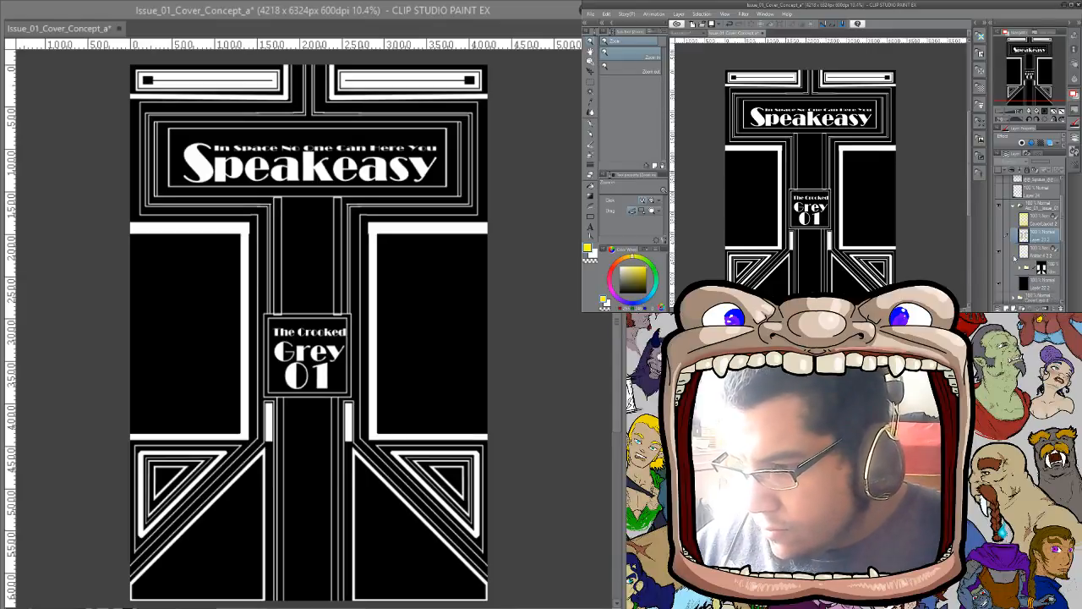
# Select the old white line art's shapes, hide that art, and paint white over the "Grey" lettering on a new layer
pyautogui.click(1038, 245)
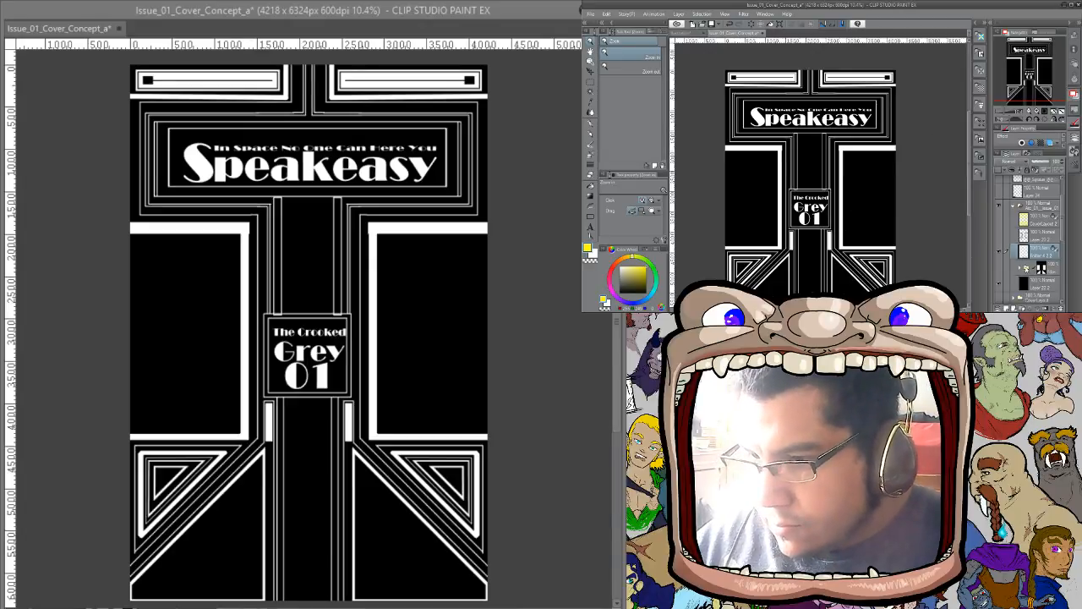
pyautogui.keyDown('ctrl'); pyautogui.click(1024, 251); pyautogui.keyUp('ctrl')
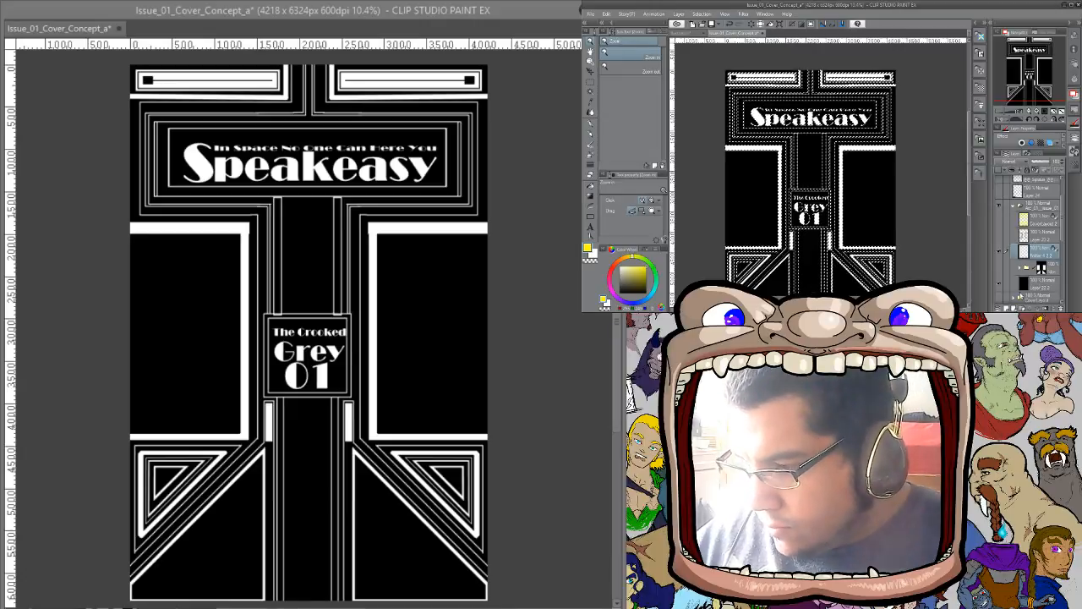
pyautogui.click(1000, 253)
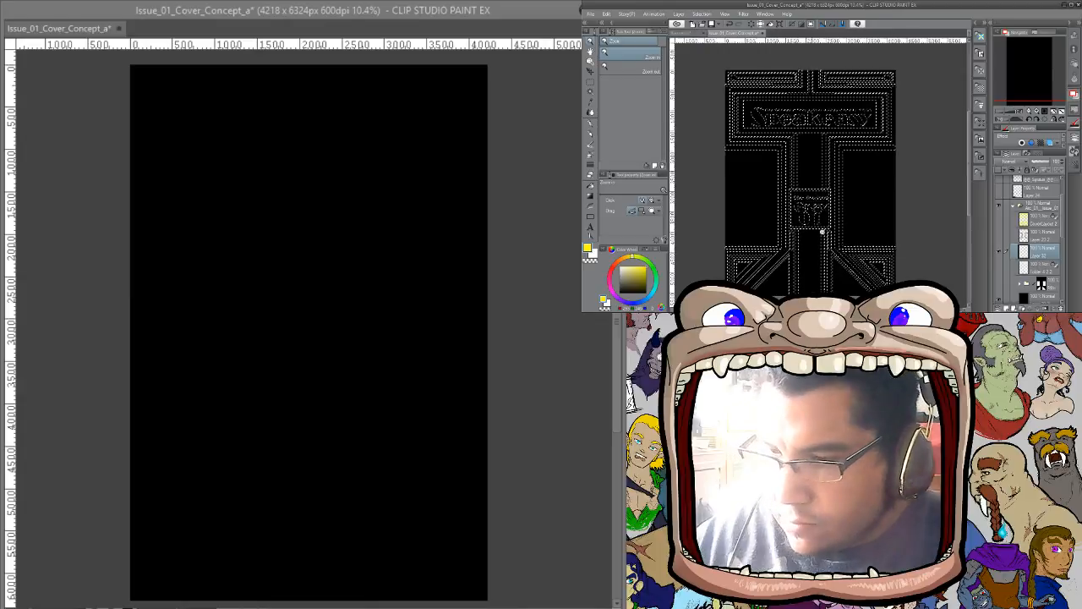
pyautogui.scroll(4, 824, 230)
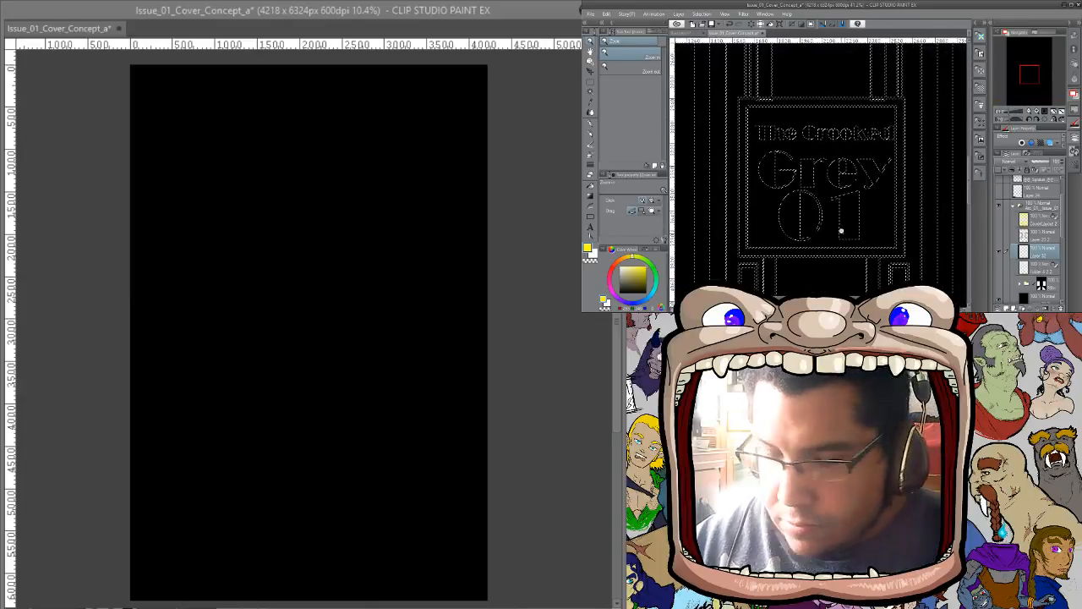
pyautogui.press('p')
pyautogui.moveTo(626, 272); pyautogui.dragTo(611, 237)
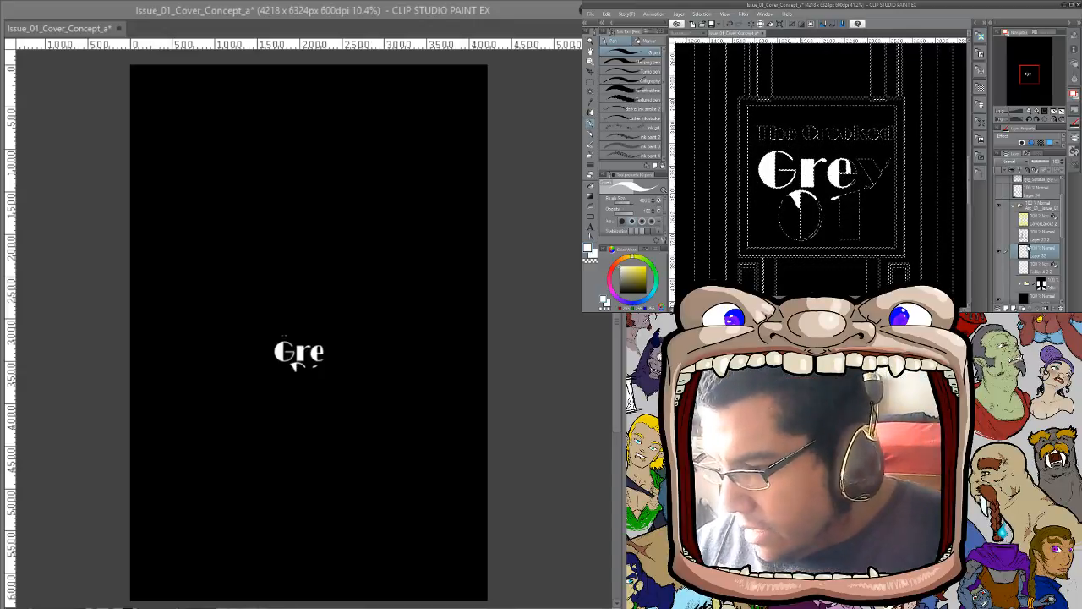
# Move the new layer to the top of the issue 01 folder, show the yellow layout, and clear the test paint and selection
pyautogui.moveTo(1042, 250); pyautogui.dragTo(1045, 216)
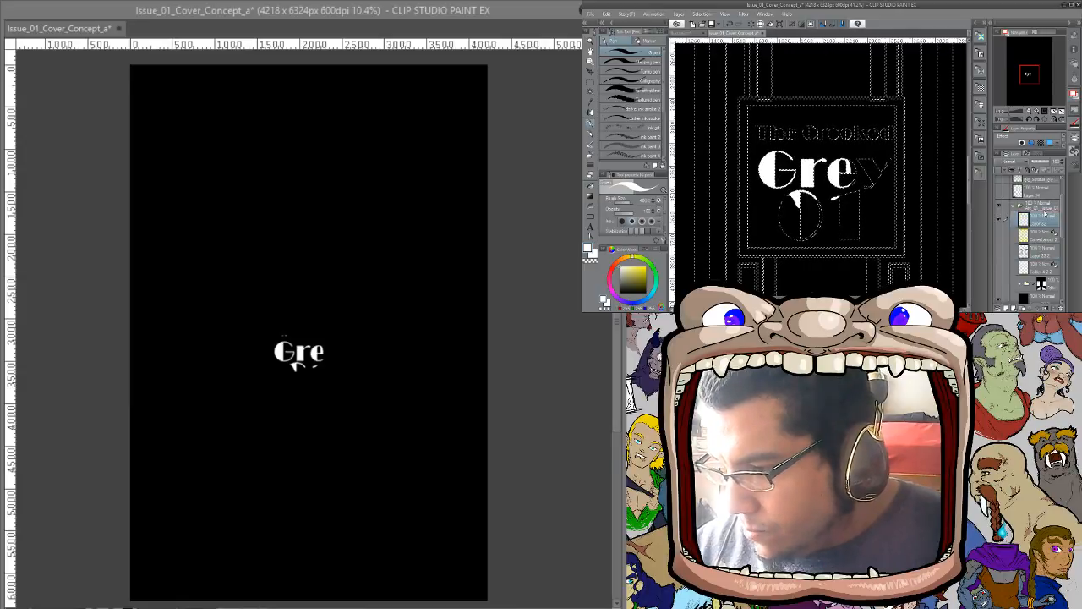
pyautogui.click(1017, 218)
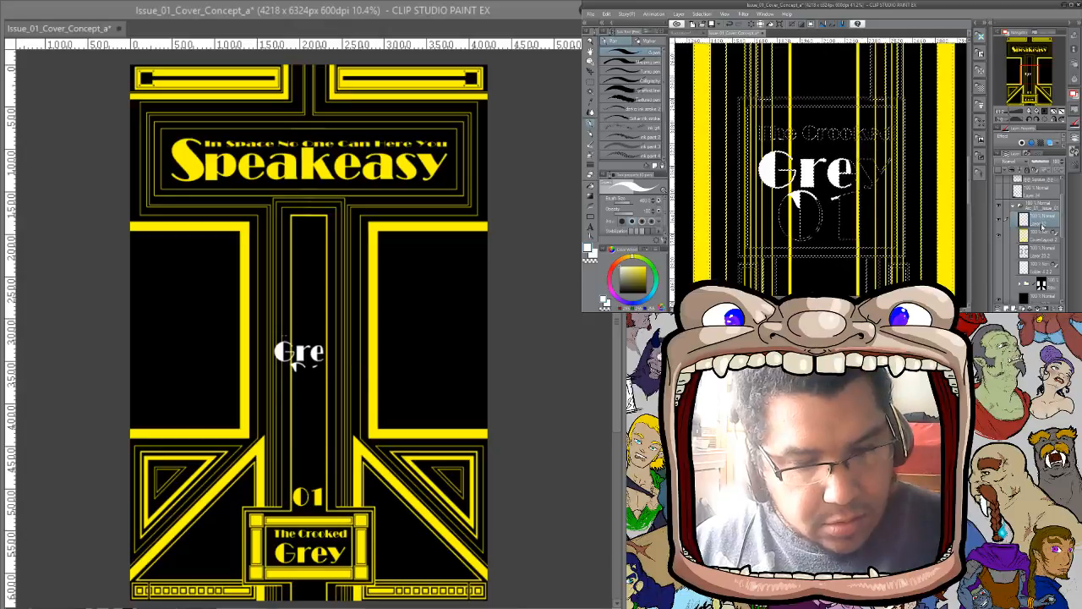
pyautogui.hotkey('ctrl', 'd')
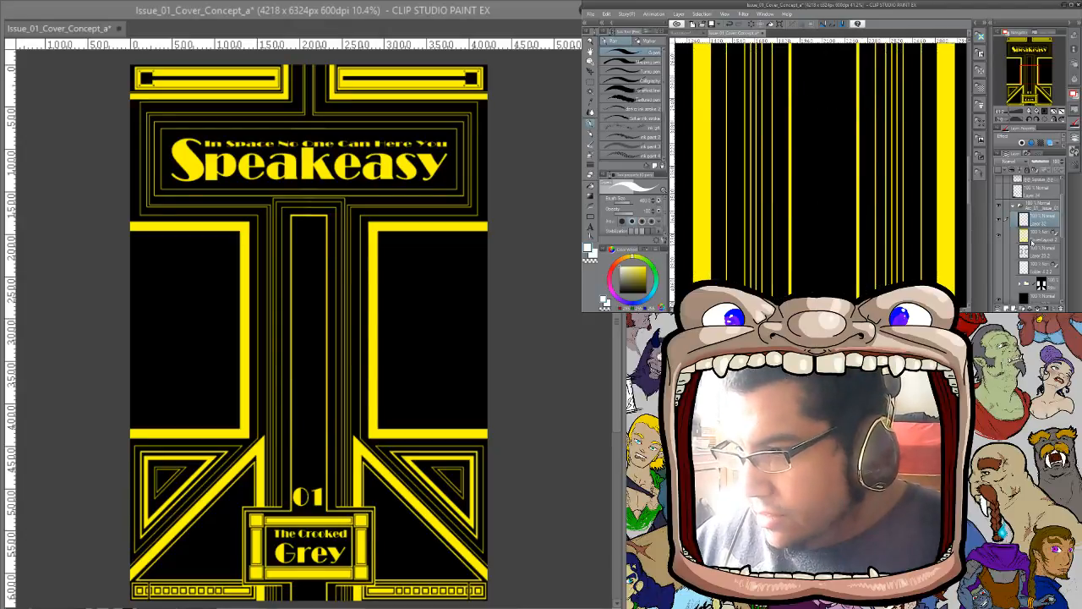
# Check the old merged white layout against the yellow one and delete the old layer
pyautogui.click(999, 267)
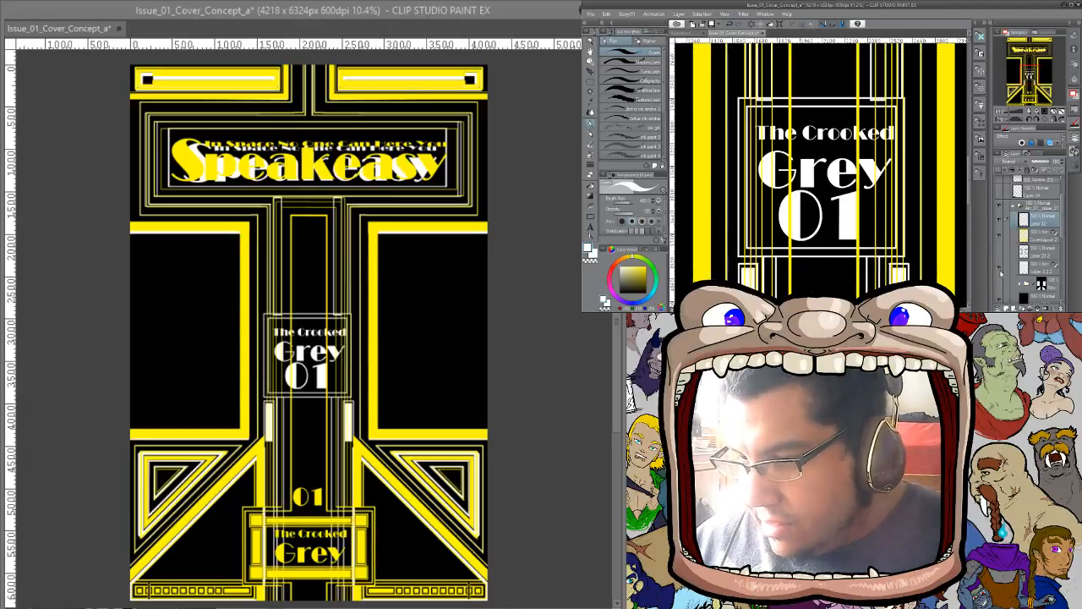
pyautogui.click(999, 267)
pyautogui.moveTo(1052, 268)
pyautogui.mouseDown()
pyautogui.moveTo(1066, 296)
pyautogui.moveTo(1059, 285)
pyautogui.mouseUp()
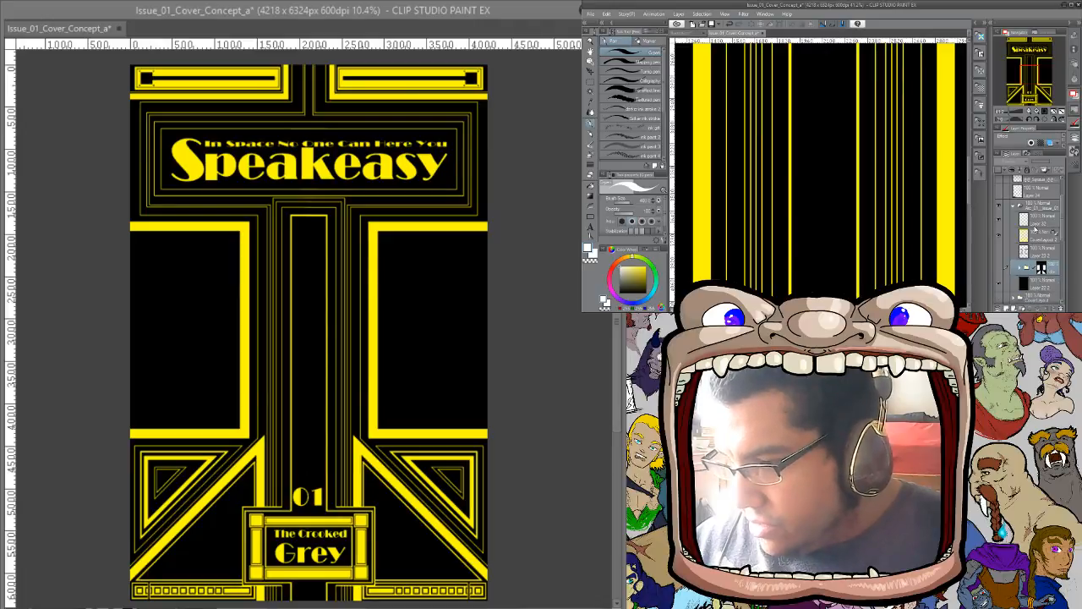
# Select the yellow layout's shapes and paint "The Crooked Grey" white on the new top layer, reducing the brush size
pyautogui.click(1034, 236)
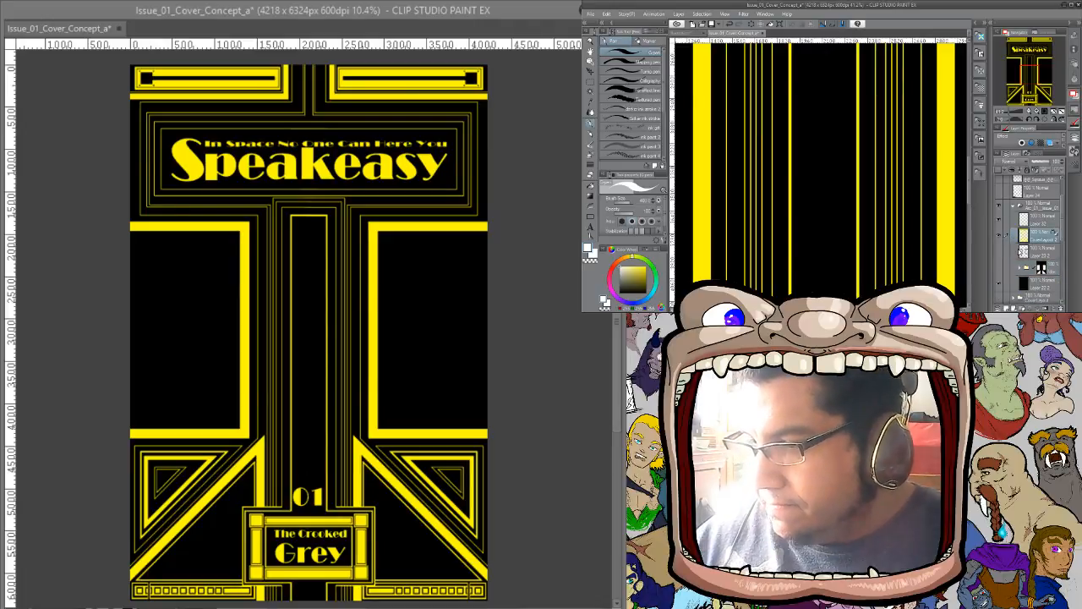
pyautogui.click(1036, 219)
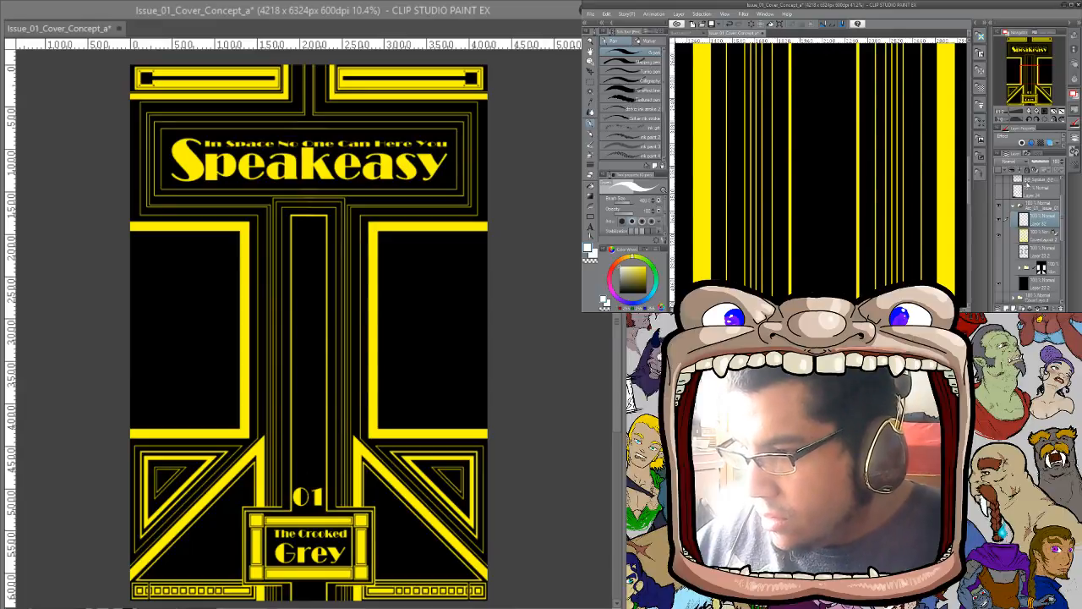
pyautogui.moveTo(1029, 91); pyautogui.dragTo(1029, 99)
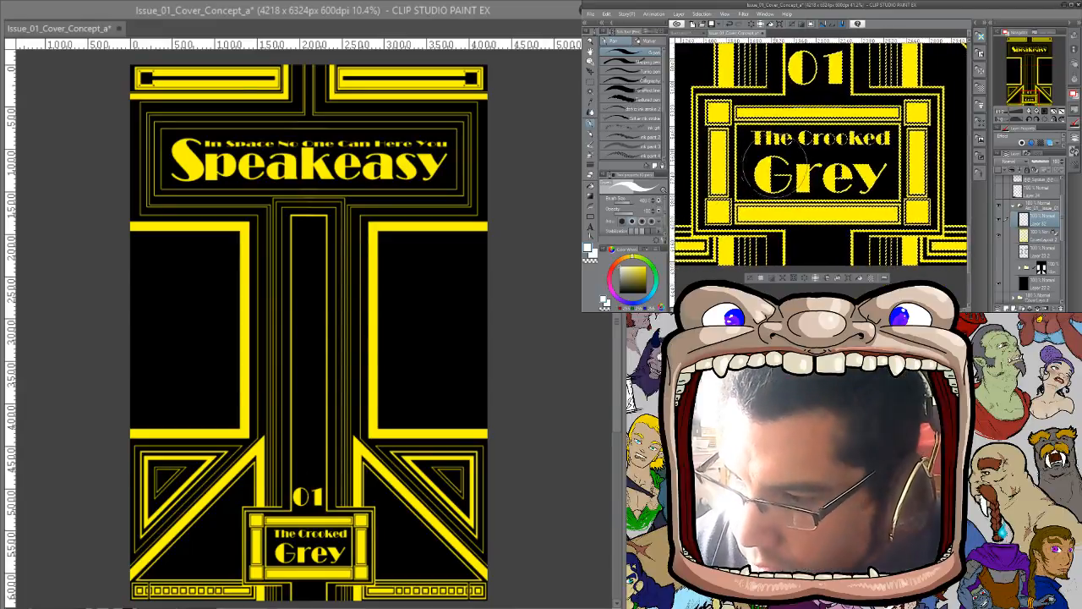
pyautogui.moveTo(775, 166)
pyautogui.mouseDown()
pyautogui.moveTo(798, 182)
pyautogui.moveTo(806, 173)
pyautogui.moveTo(786, 179)
pyautogui.moveTo(798, 193)
pyautogui.moveTo(836, 163)
pyautogui.moveTo(840, 186)
pyautogui.moveTo(871, 169)
pyautogui.mouseUp()
pyautogui.press('[')
pyautogui.press('[')
pyautogui.press('[')
pyautogui.press('[')
pyautogui.press('[')
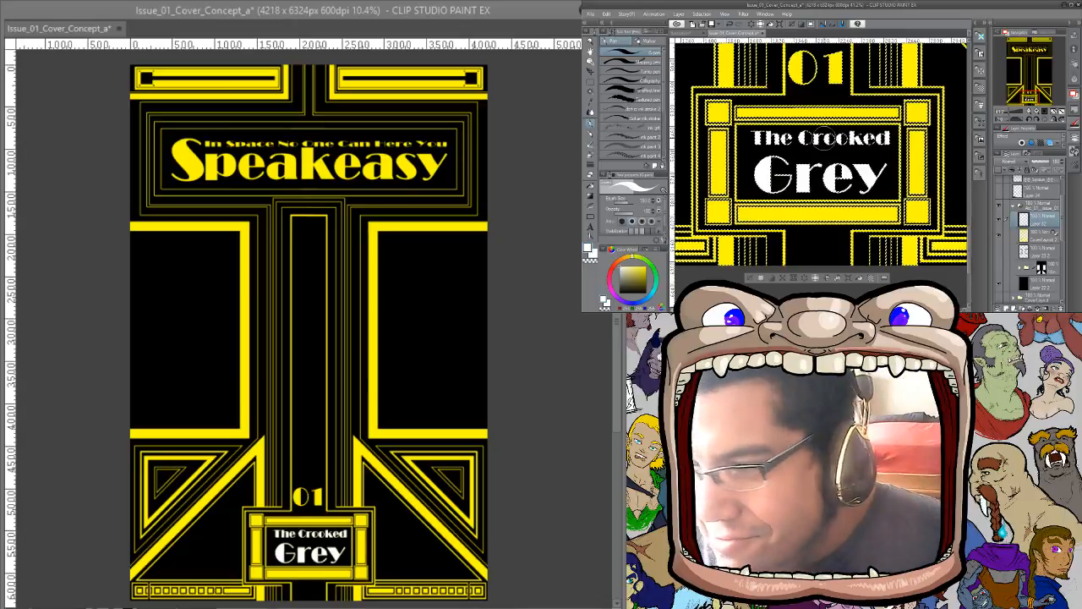
# Paint the issue number "01" above the lower title box white within the selection
pyautogui.moveTo(825, 138); pyautogui.dragTo(830, 205)
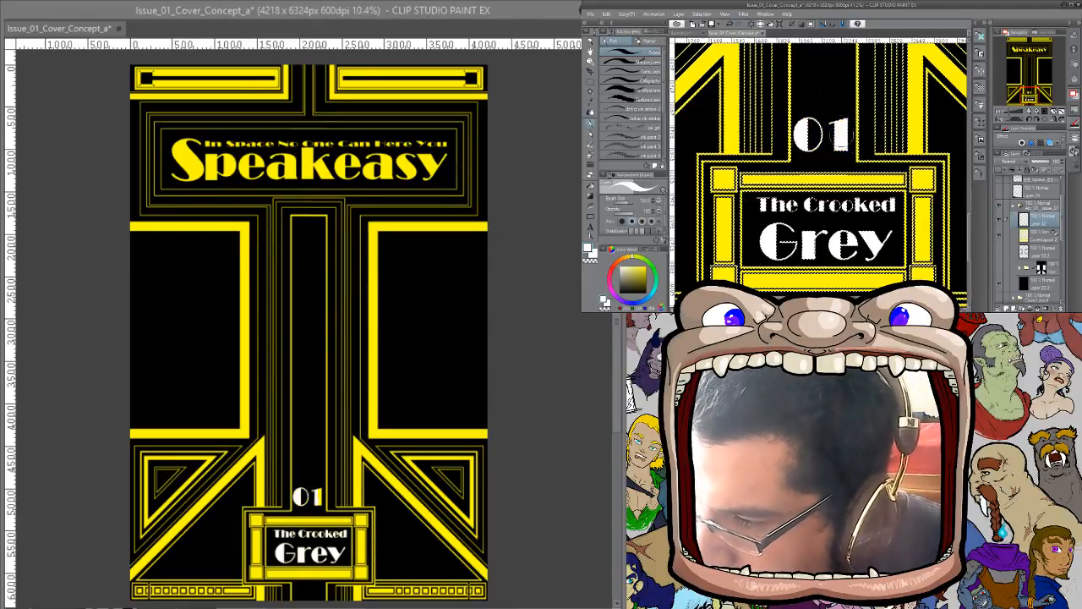
pyautogui.moveTo(831, 87); pyautogui.dragTo(862, 243)
# Paint the "Speakeasy" title and the "In Space No One Can Here You" tagline white, and clear the selection
pyautogui.scroll(6, 861, 156)
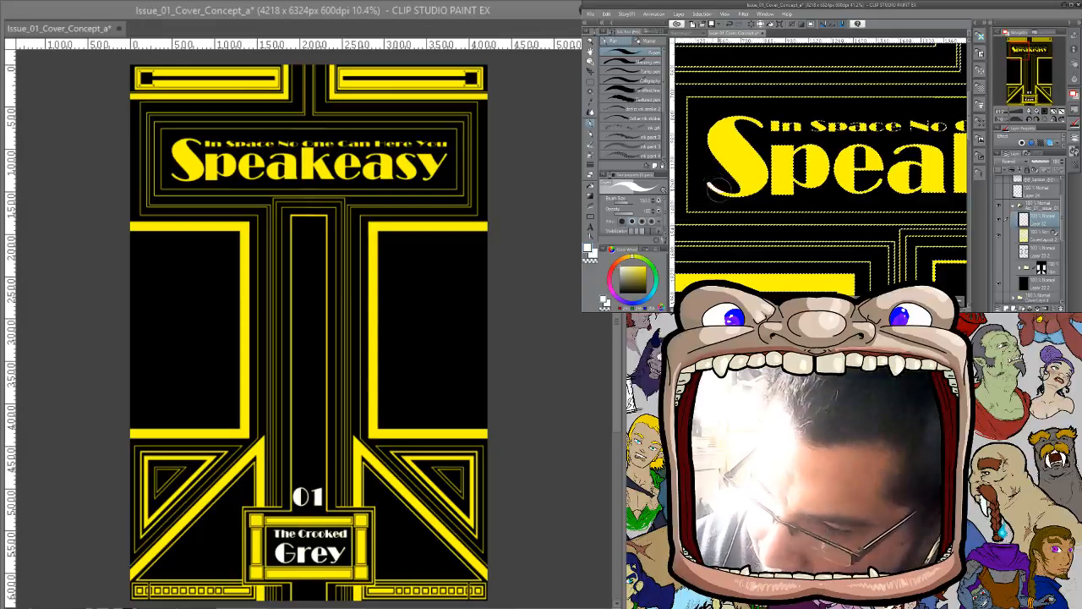
pyautogui.moveTo(717, 188)
pyautogui.mouseDown()
pyautogui.moveTo(743, 176)
pyautogui.moveTo(747, 190)
pyautogui.moveTo(753, 126)
pyautogui.moveTo(718, 118)
pyautogui.moveTo(727, 156)
pyautogui.moveTo(782, 182)
pyautogui.moveTo(824, 165)
pyautogui.moveTo(787, 122)
pyautogui.moveTo(854, 169)
pyautogui.moveTo(896, 169)
pyautogui.moveTo(850, 127)
pyautogui.moveTo(879, 165)
pyautogui.moveTo(913, 179)
pyautogui.moveTo(816, 179)
pyautogui.mouseUp()
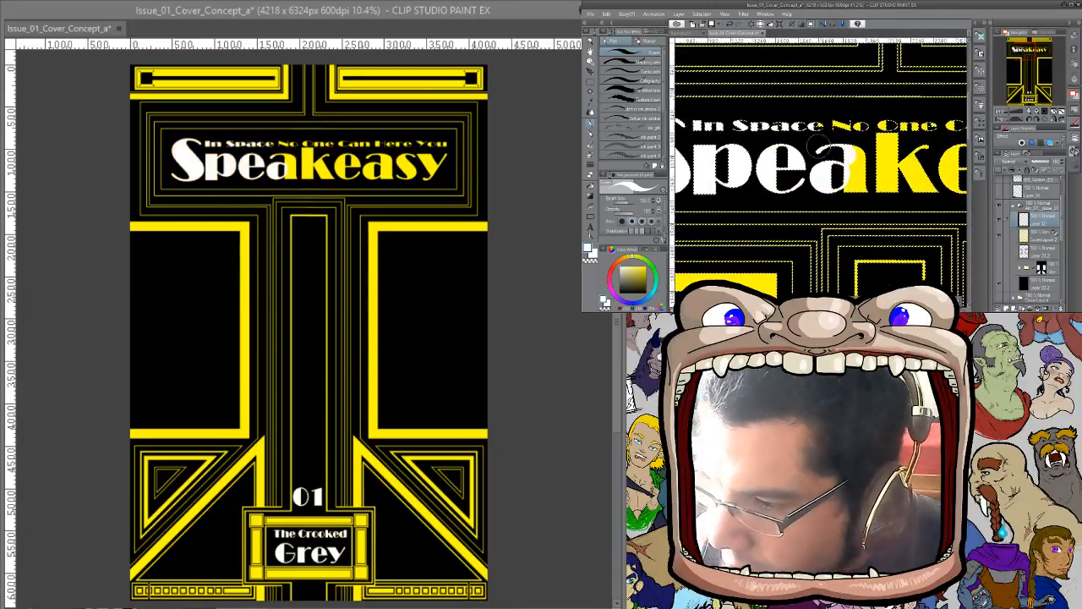
pyautogui.moveTo(824, 137)
pyautogui.mouseDown()
pyautogui.moveTo(843, 126)
pyautogui.moveTo(887, 134)
pyautogui.moveTo(854, 175)
pyautogui.moveTo(897, 173)
pyautogui.moveTo(900, 135)
pyautogui.moveTo(925, 193)
pyautogui.moveTo(905, 140)
pyautogui.moveTo(793, 143)
pyautogui.moveTo(879, 181)
pyautogui.moveTo(854, 176)
pyautogui.moveTo(924, 173)
pyautogui.moveTo(903, 161)
pyautogui.moveTo(729, 147)
pyautogui.mouseUp()
pyautogui.moveTo(803, 137)
pyautogui.mouseDown()
pyautogui.moveTo(834, 133)
pyautogui.moveTo(792, 165)
pyautogui.moveTo(806, 186)
pyautogui.moveTo(845, 165)
pyautogui.moveTo(843, 144)
pyautogui.moveTo(823, 152)
pyautogui.moveTo(790, 124)
pyautogui.moveTo(803, 134)
pyautogui.moveTo(882, 126)
pyautogui.moveTo(823, 126)
pyautogui.moveTo(835, 119)
pyautogui.moveTo(893, 137)
pyautogui.moveTo(902, 125)
pyautogui.moveTo(860, 135)
pyautogui.moveTo(857, 190)
pyautogui.moveTo(887, 161)
pyautogui.mouseUp()
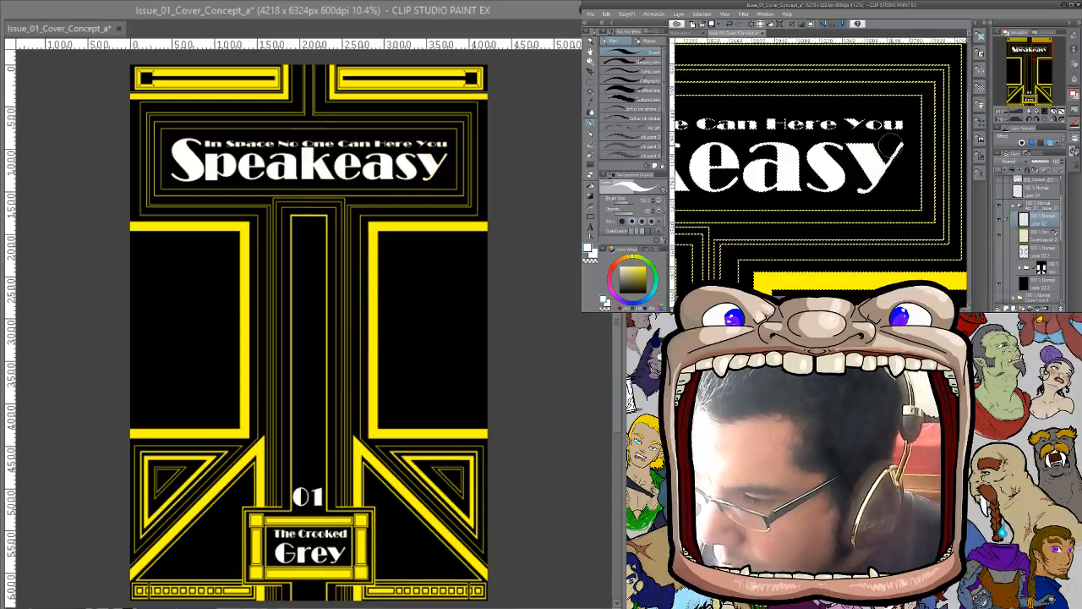
pyautogui.hotkey('ctrl', 'd')
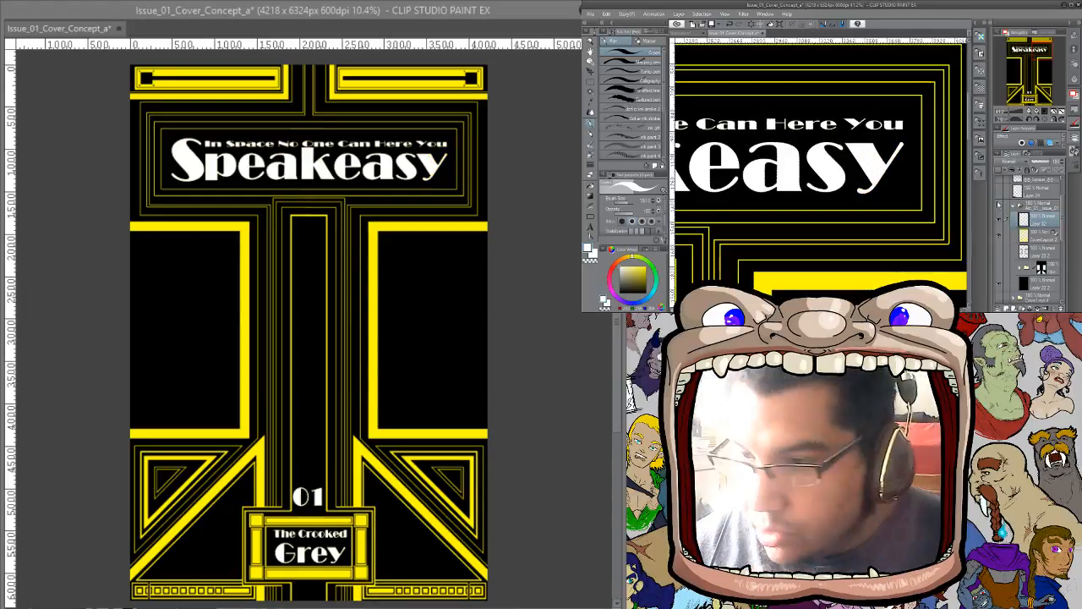
# Toggle the white lettering layer off and on to compare it with the yellow text on the whole cover
pyautogui.hotkey('ctrl', 'space')
pyautogui.moveTo(902, 232); pyautogui.dragTo(921, 195)
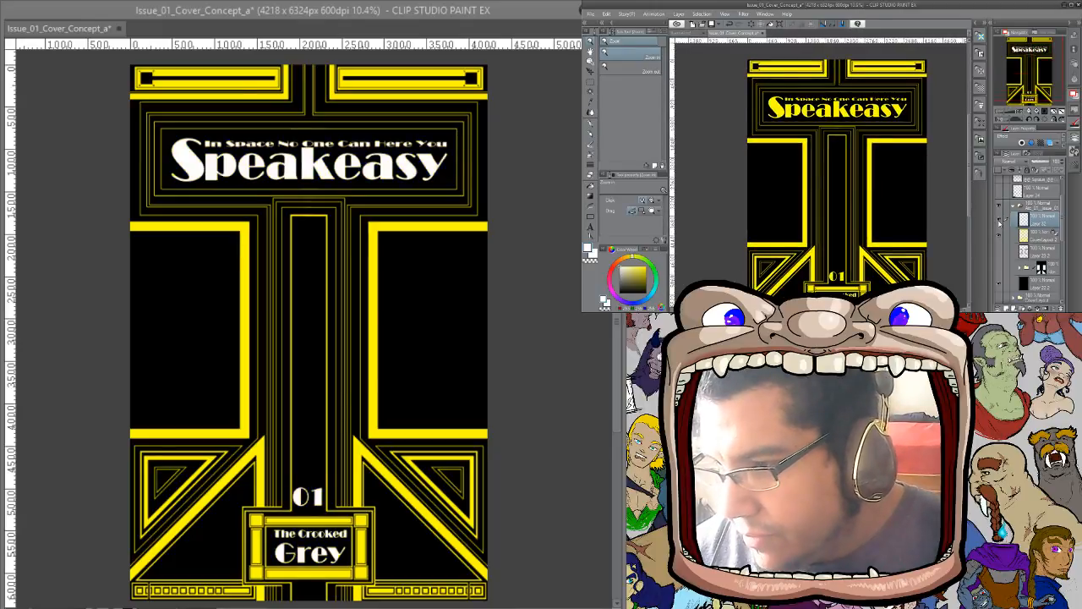
pyautogui.click(1000, 224)
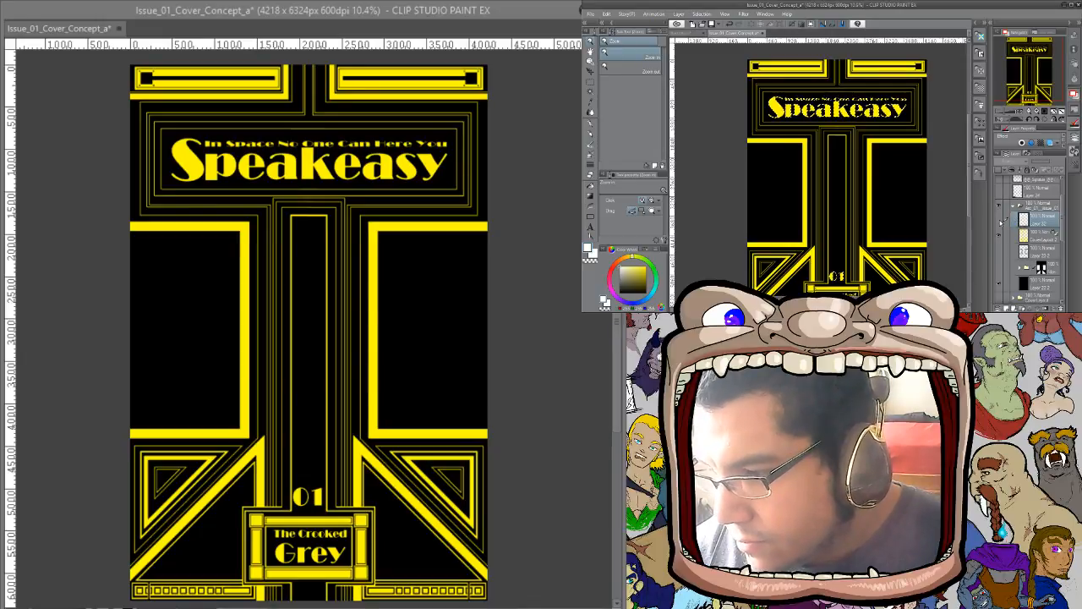
pyautogui.click(1018, 222)
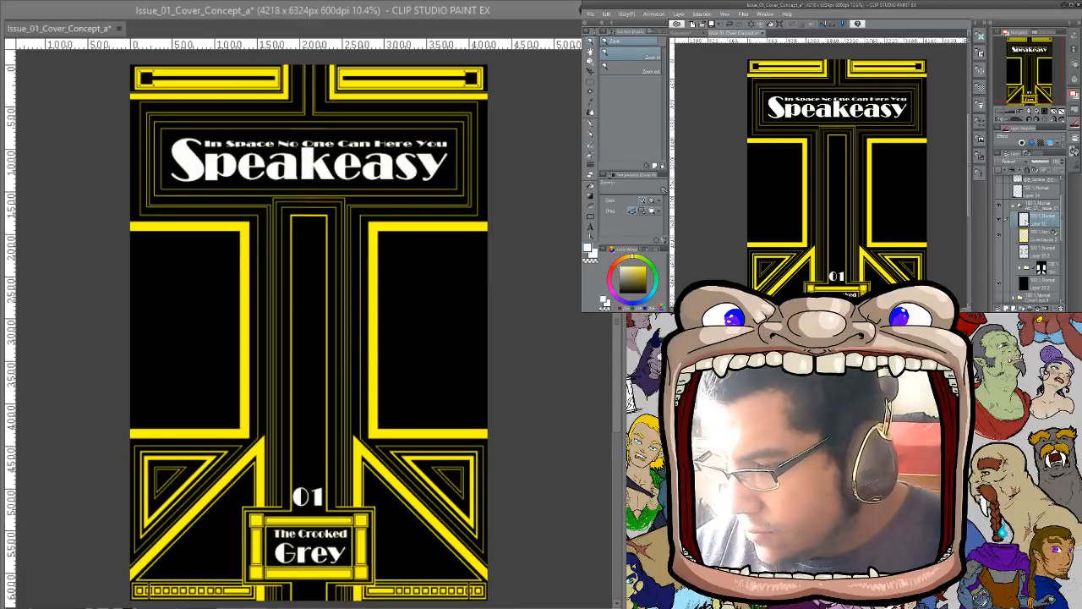
# Expand a selection of the white lettering and mask that lettering area out of the merged yellow layout layer
pyautogui.click(1033, 240)
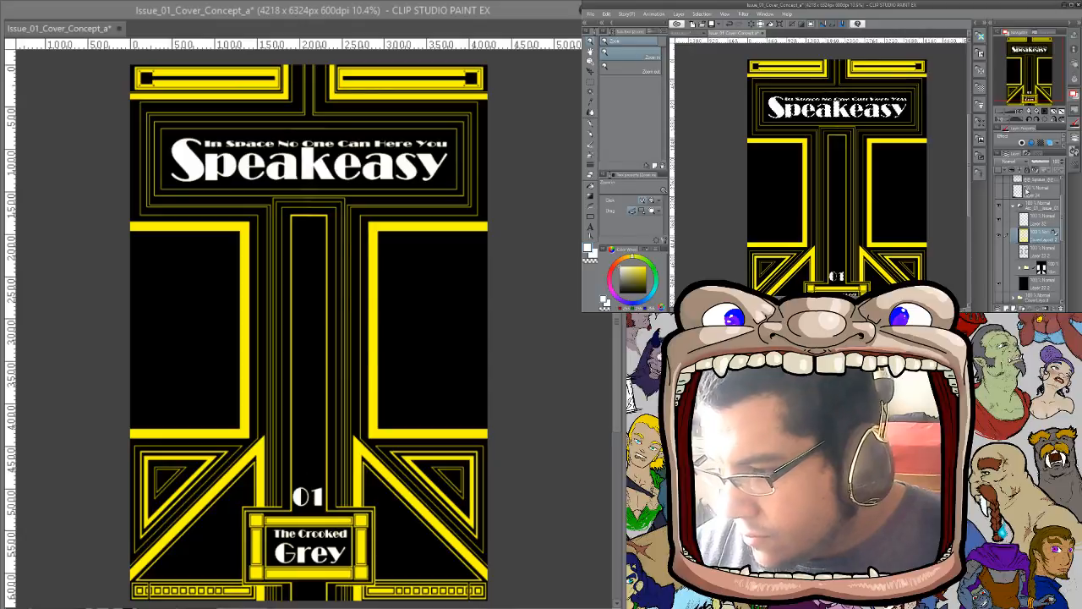
pyautogui.moveTo(824, 212); pyautogui.dragTo(959, 139)
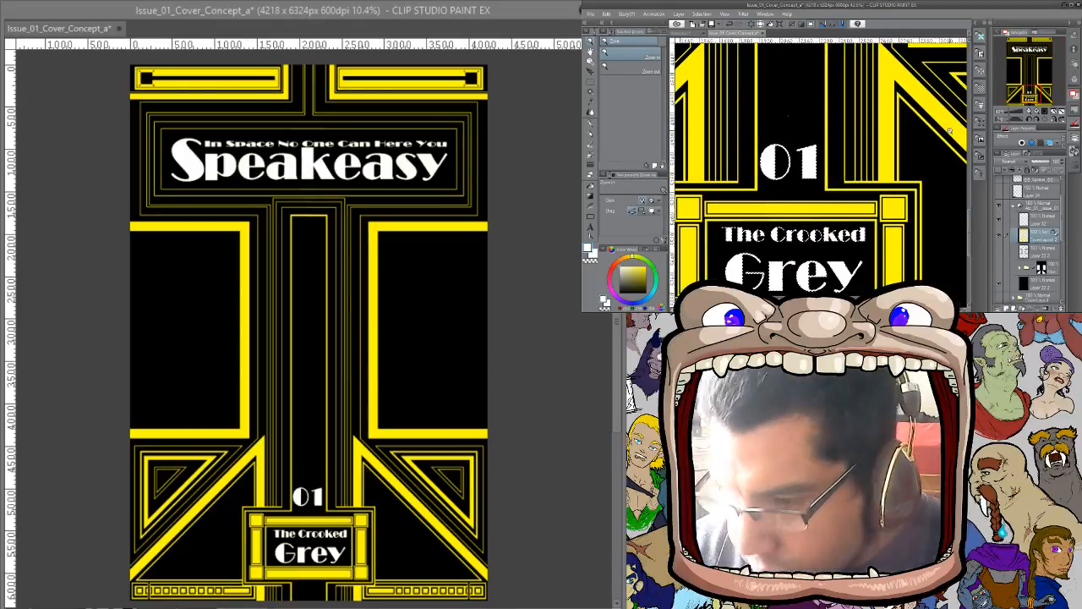
pyautogui.hotkey('alt', 'e')
pyautogui.write('2')
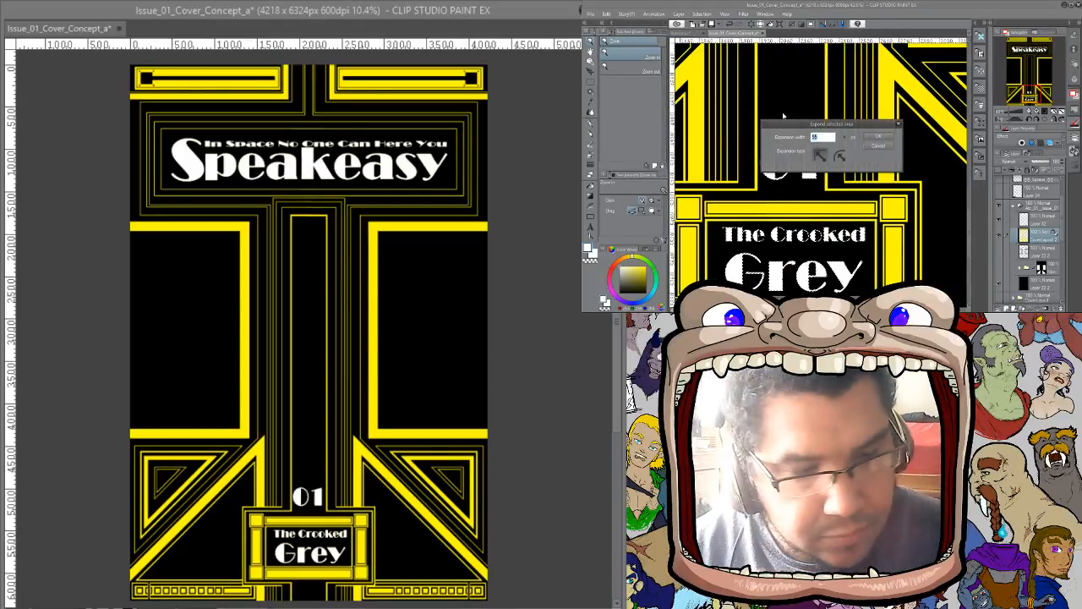
pyautogui.click(884, 135)
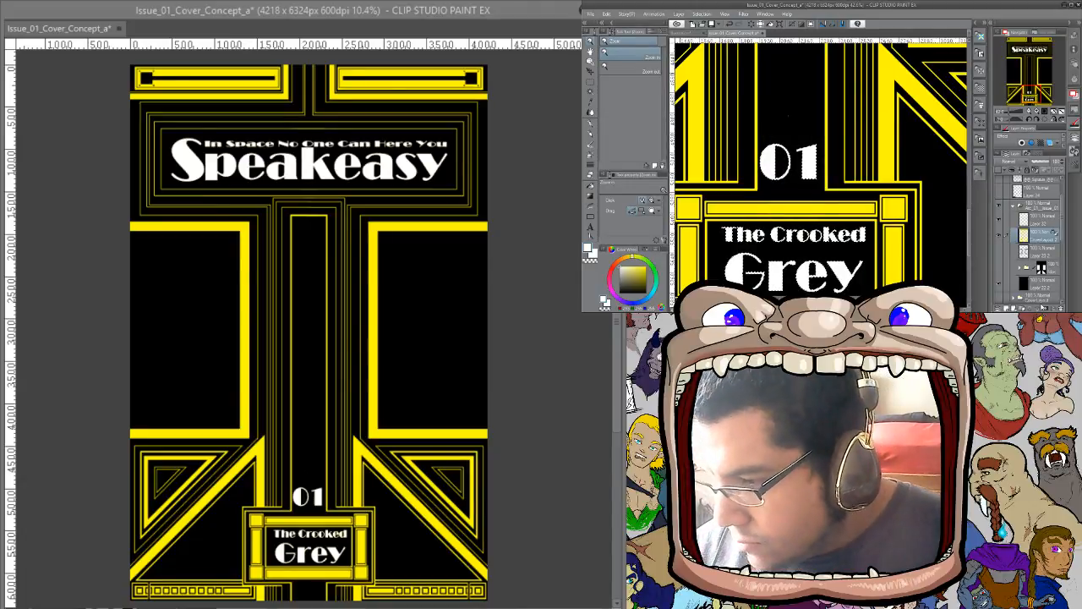
pyautogui.click(1045, 309)
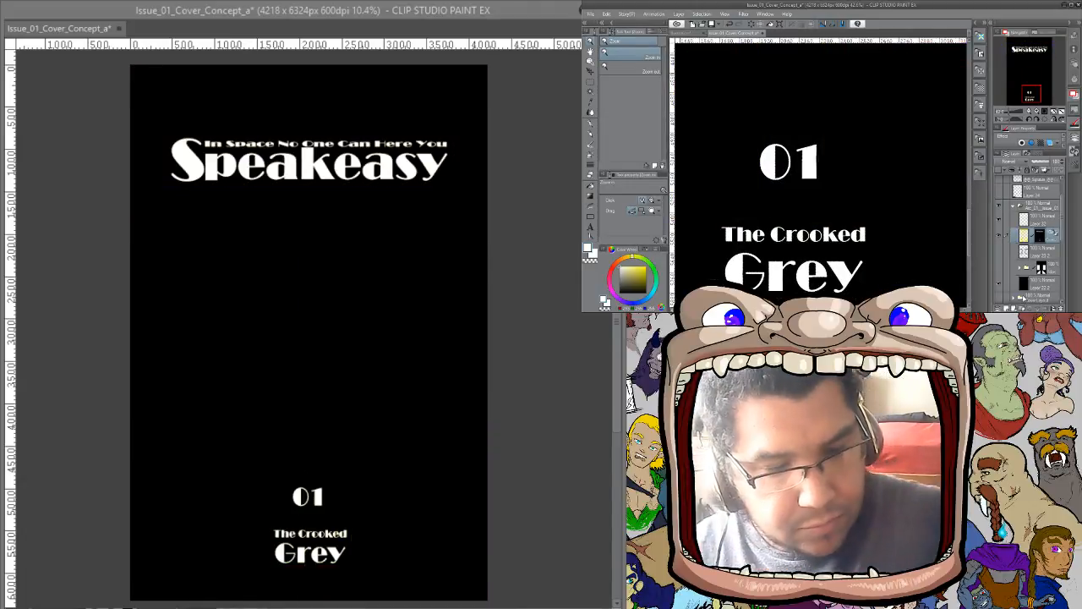
pyautogui.hotkey('ctrl', 'z')
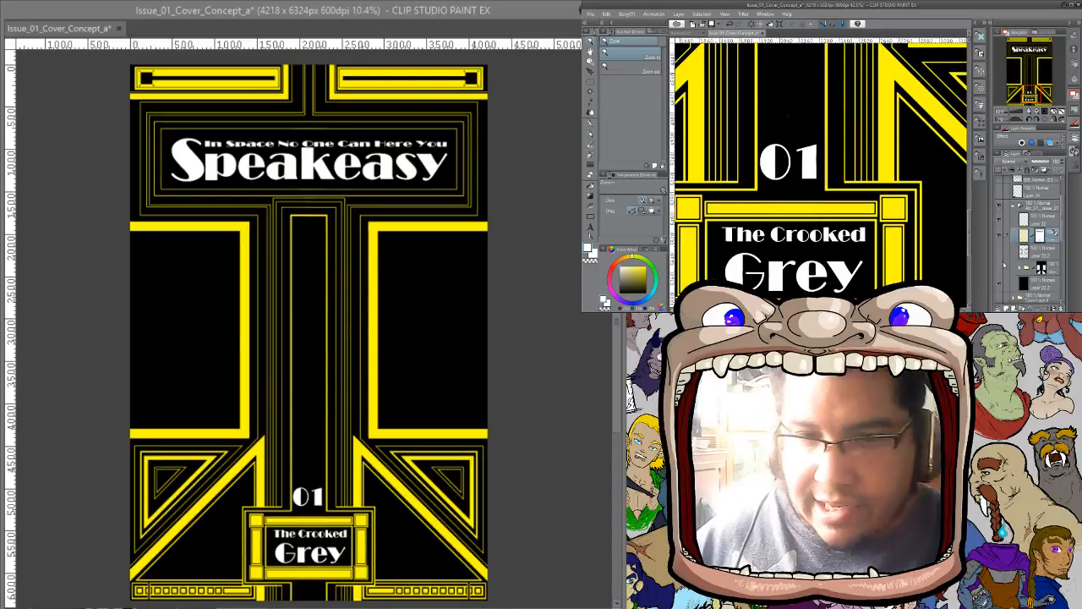
# Duplicate the merged yellow layout without its mask to the top of the issue 01 folder
pyautogui.moveTo(847, 183); pyautogui.dragTo(795, 184)
pyautogui.moveTo(874, 168); pyautogui.dragTo(878, 209)
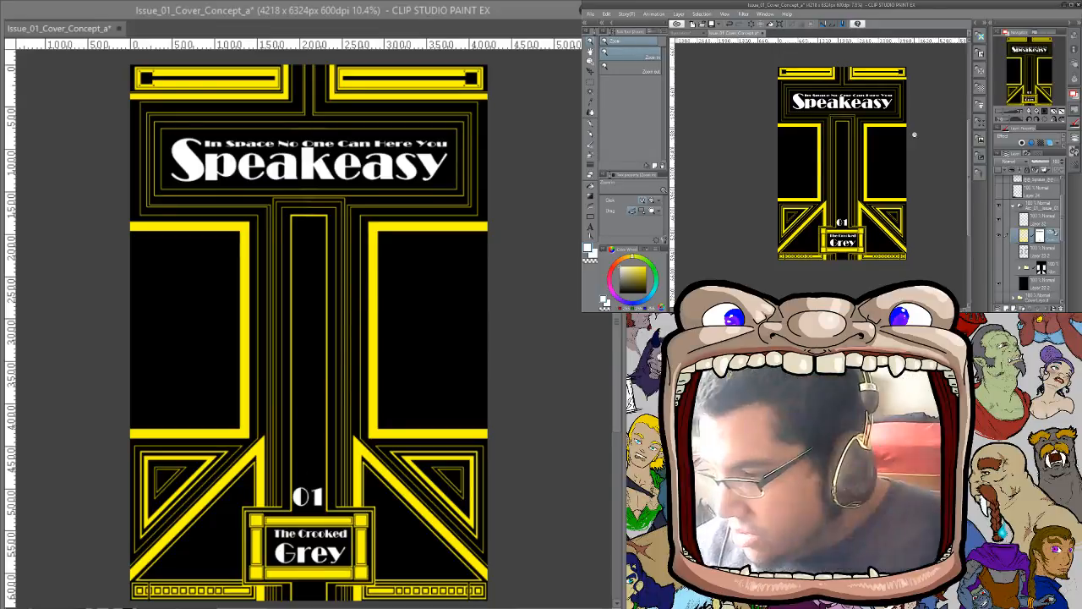
pyautogui.keyDown('alt'); pyautogui.moveTo(1027, 237); pyautogui.dragTo(1059, 308); pyautogui.keyUp('alt')
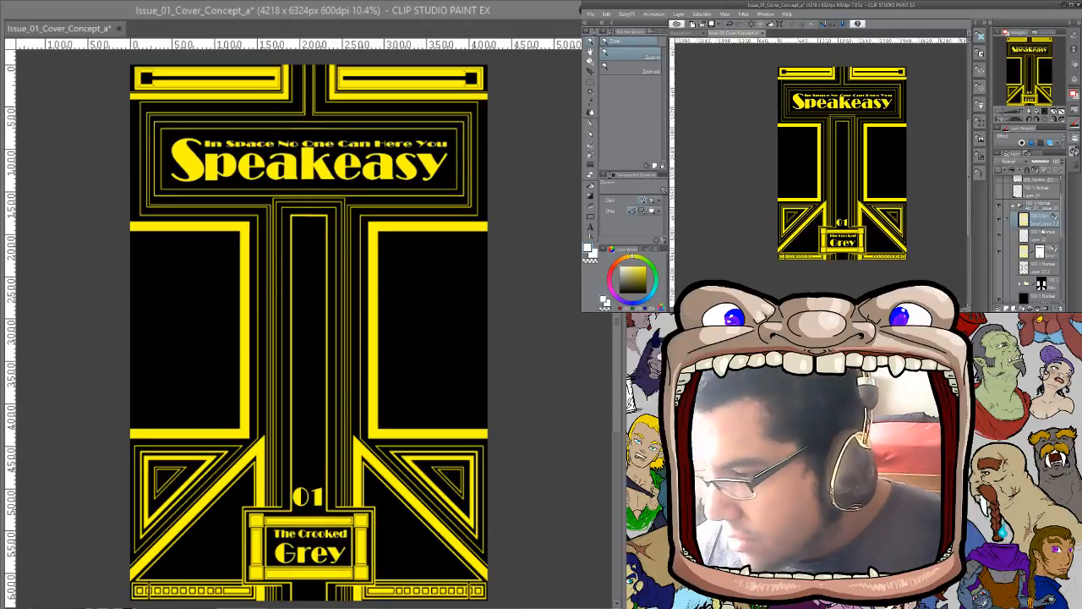
# Fill the duplicated layout's line art with black and hide that layer
pyautogui.moveTo(634, 271); pyautogui.dragTo(598, 294)
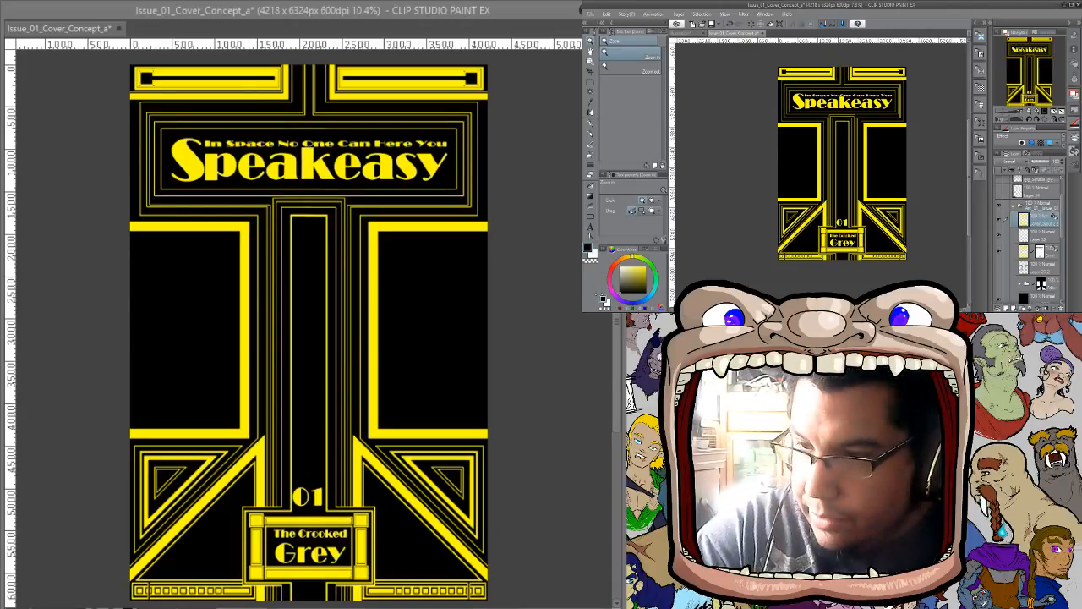
pyautogui.hotkey('alt', 'Delete')
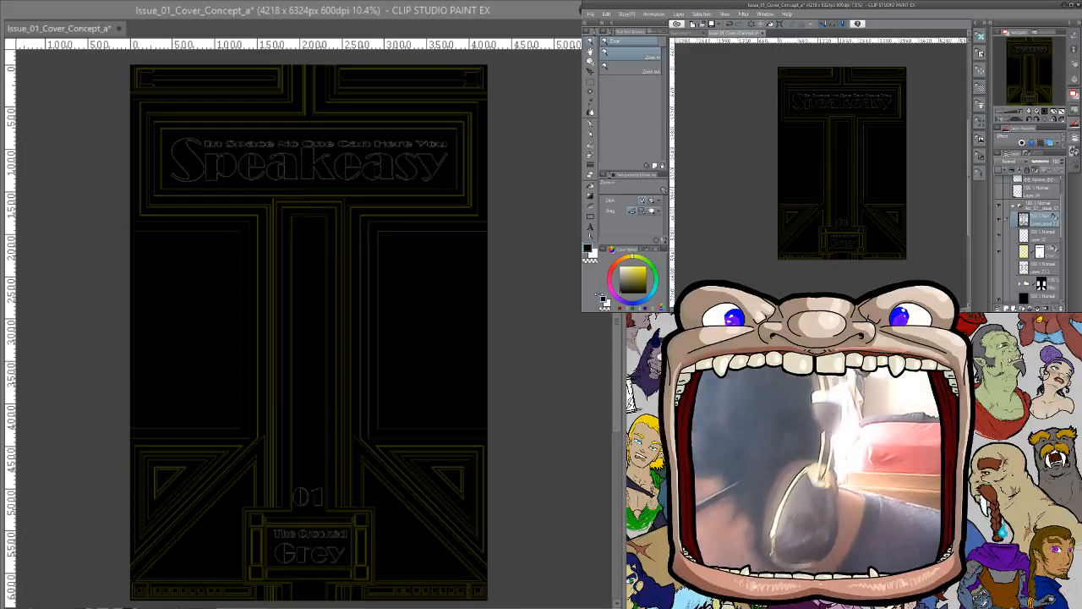
pyautogui.hotkey('ctrl', 'z')
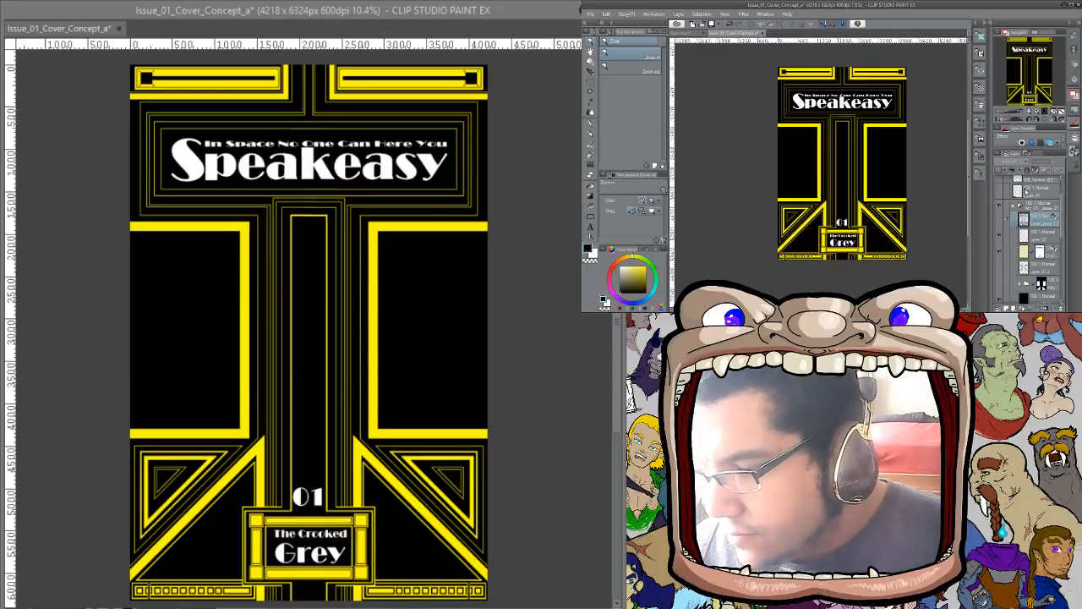
# Show the two character portraits in the side frames and compare the cover with black line art on white and with yellow on black
pyautogui.click(1001, 289)
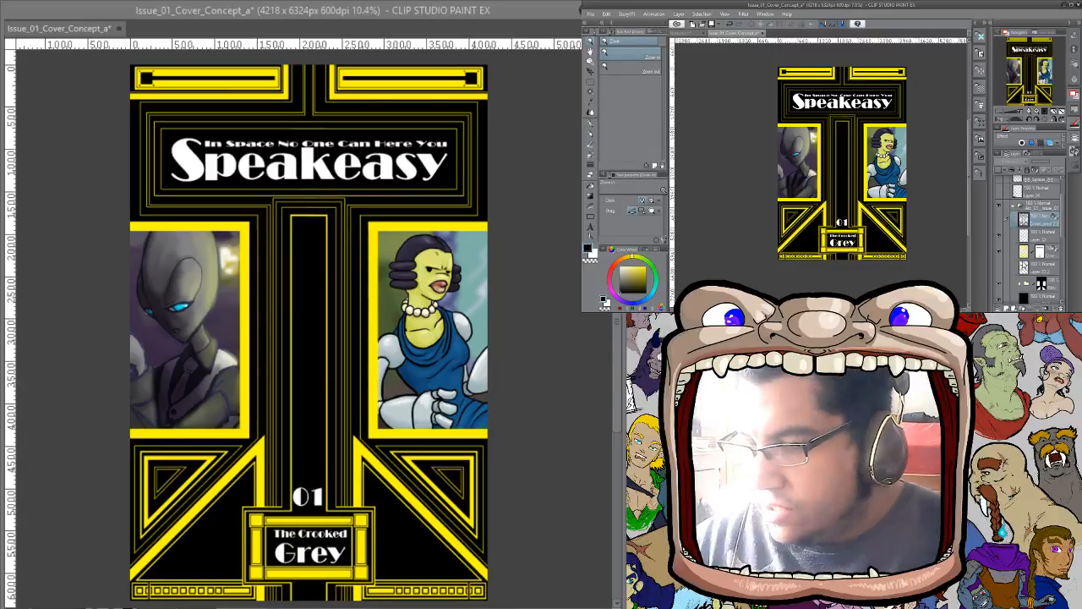
pyautogui.scroll(-1, 1063, 221)
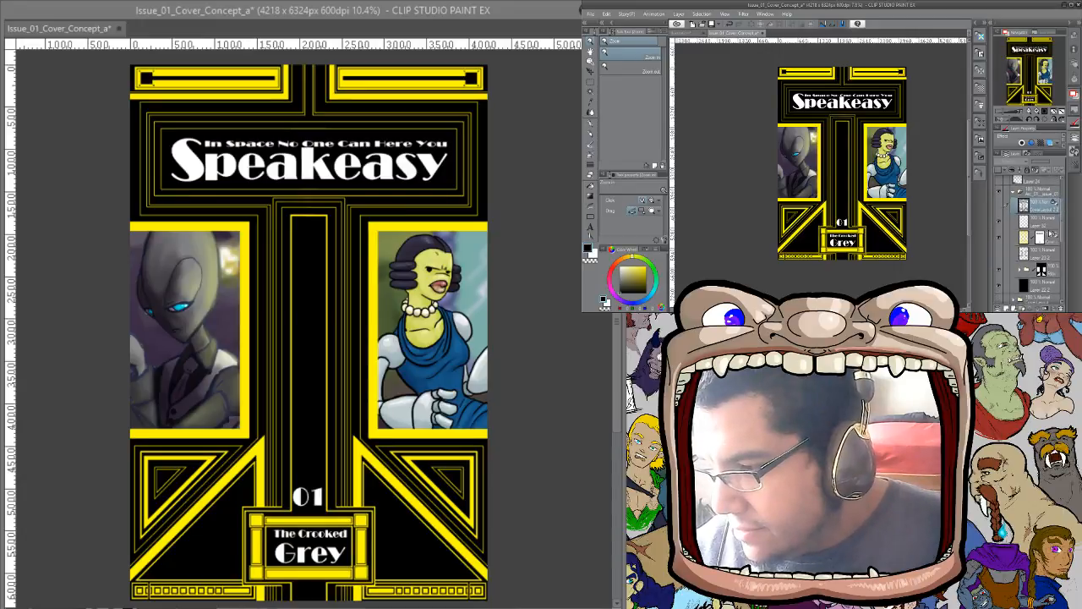
pyautogui.click(999, 287)
pyautogui.click(999, 206)
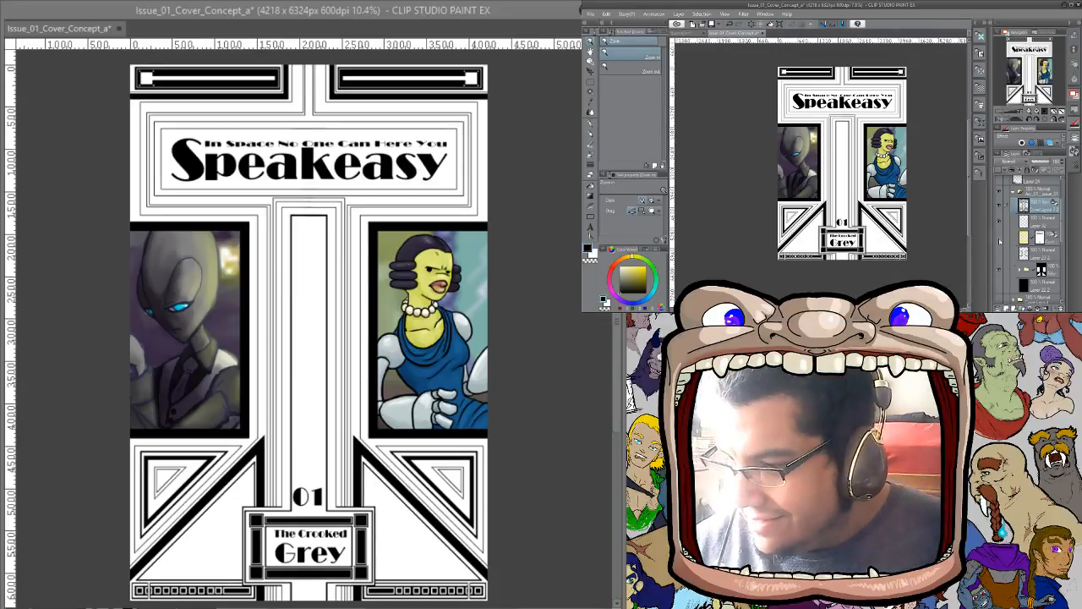
pyautogui.click(1000, 291)
pyautogui.click(1003, 224)
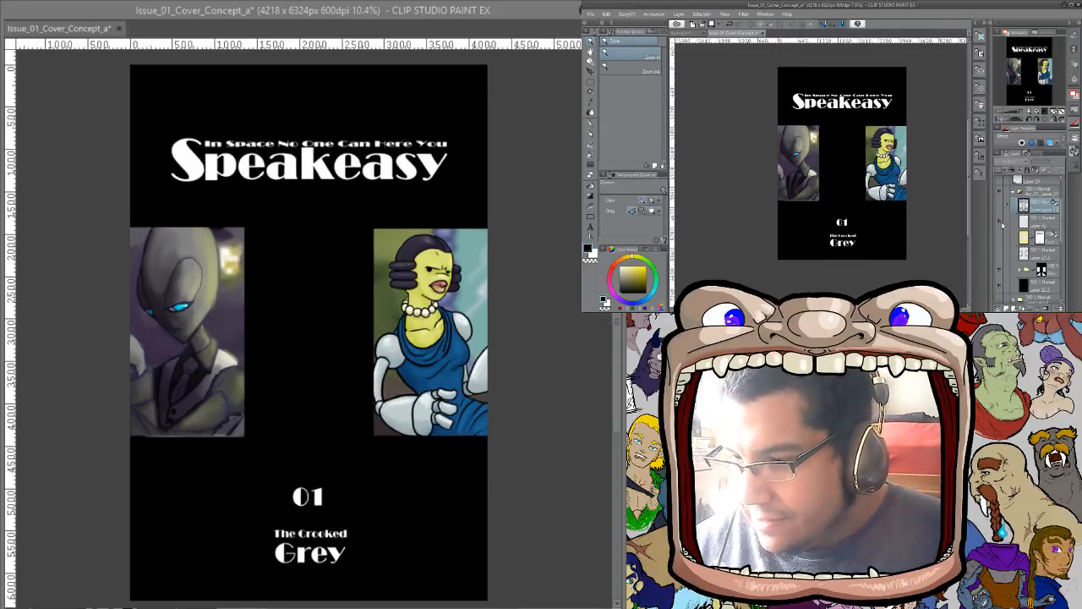
pyautogui.click(999, 240)
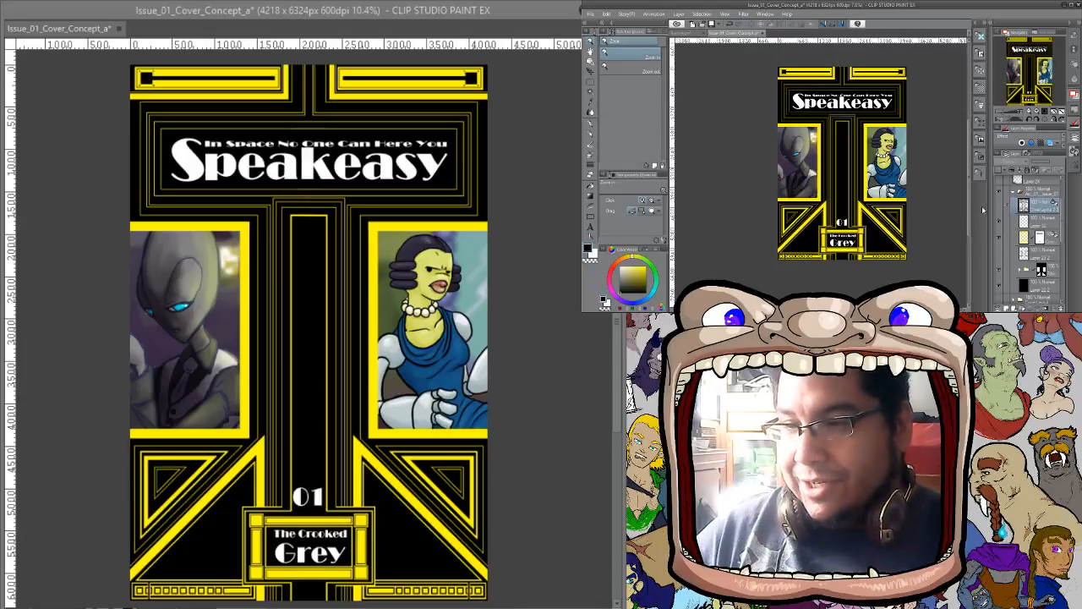
pyautogui.moveTo(794, 175)
pyautogui.mouseDown()
pyautogui.moveTo(814, 174)
pyautogui.moveTo(809, 187)
pyautogui.mouseUp()
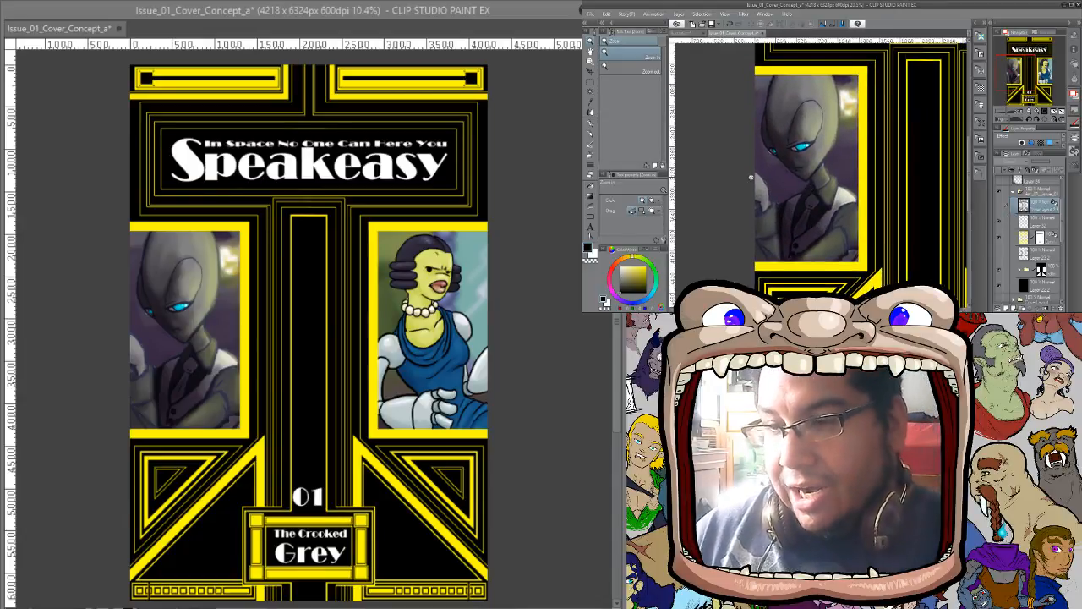
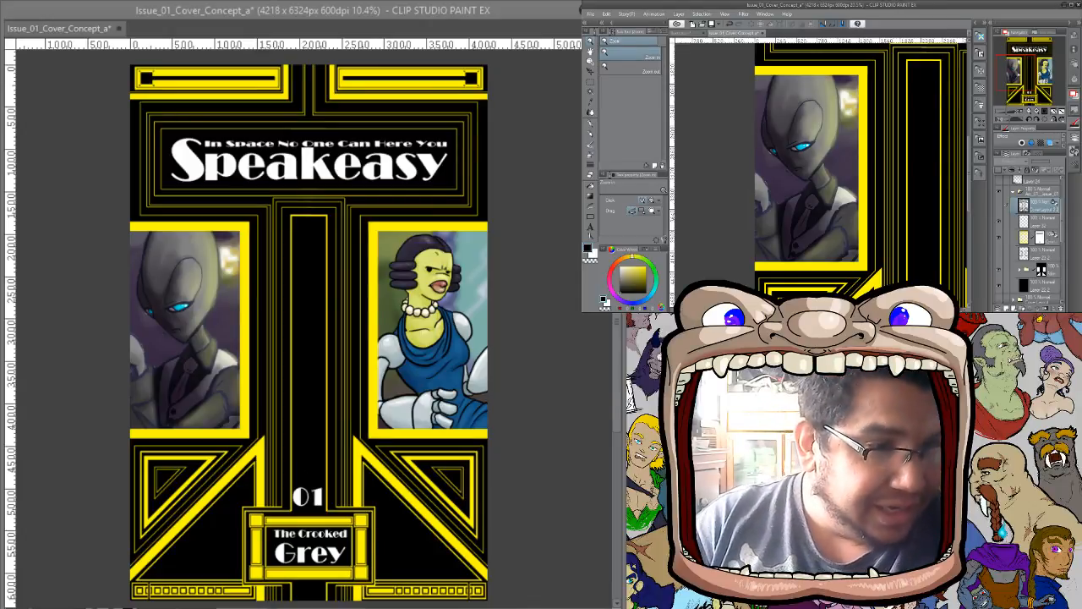
# Switch to File Explorer and view the temp galaxy map from the Speakeasy setting's Images folder, closing it when done
pyautogui.hotkey('alt', 'Tab')
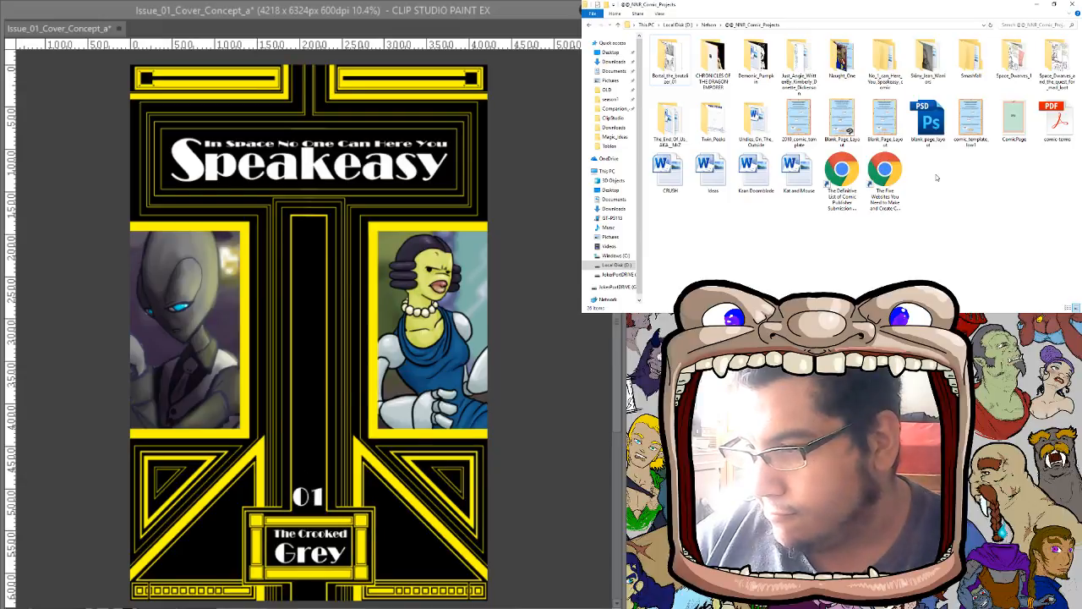
pyautogui.doubleClick(885, 58)
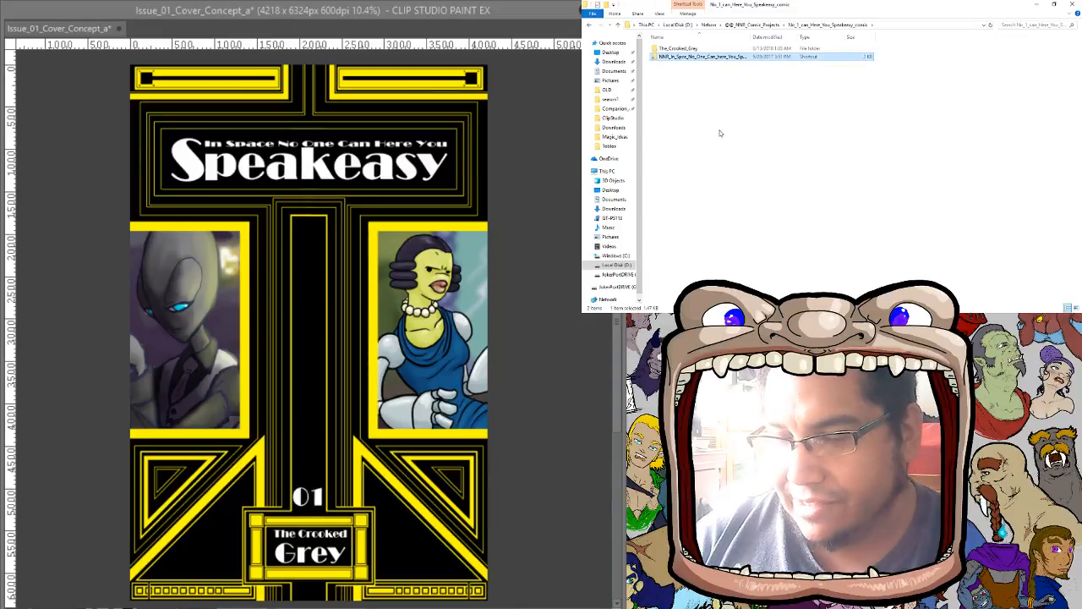
pyautogui.doubleClick(720, 58)
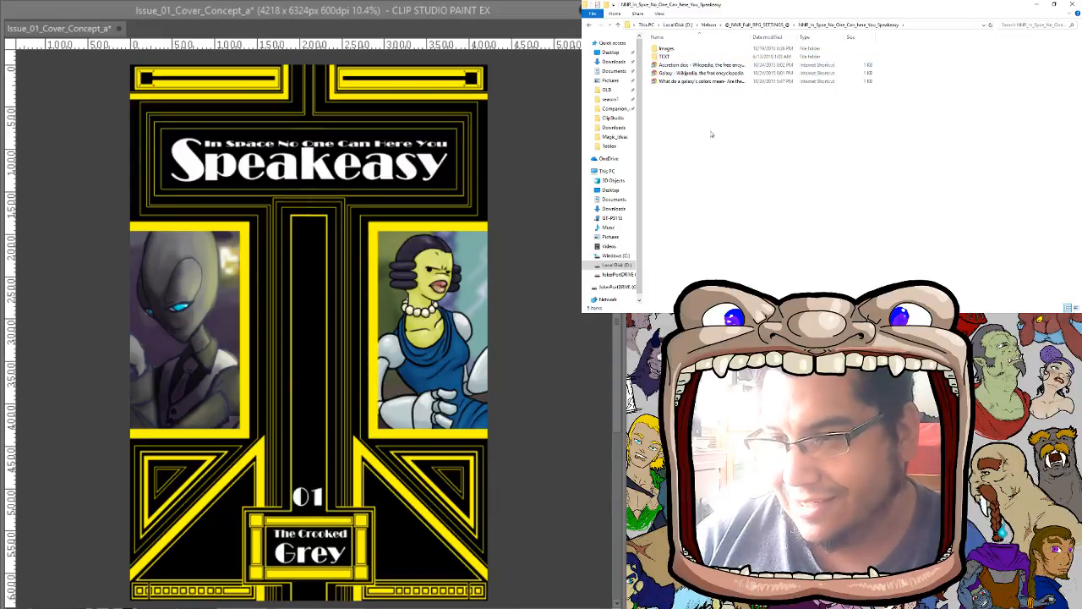
pyautogui.doubleClick(669, 48)
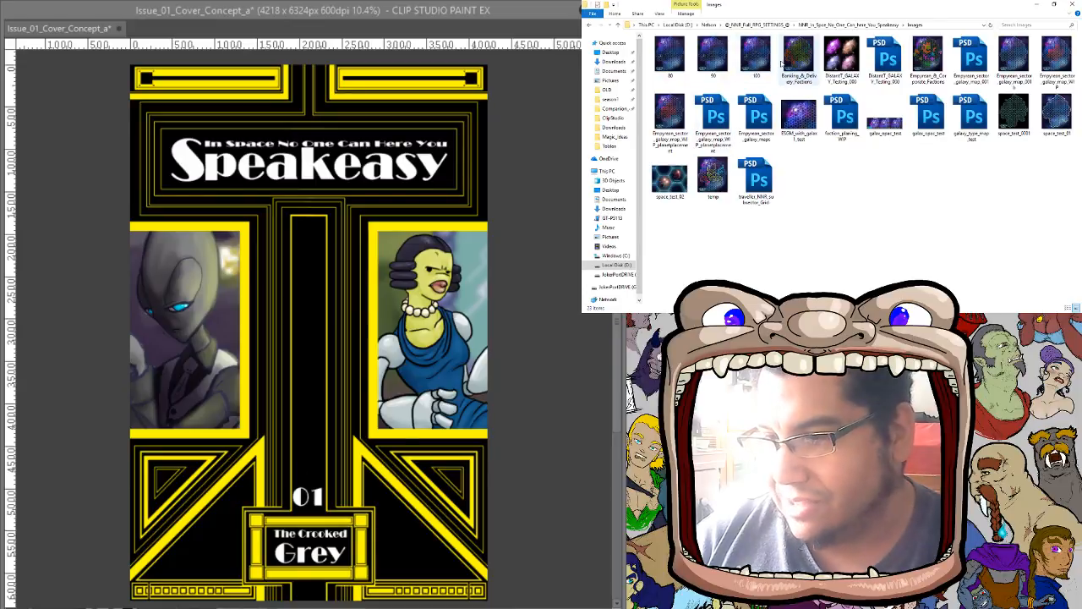
pyautogui.click(711, 173)
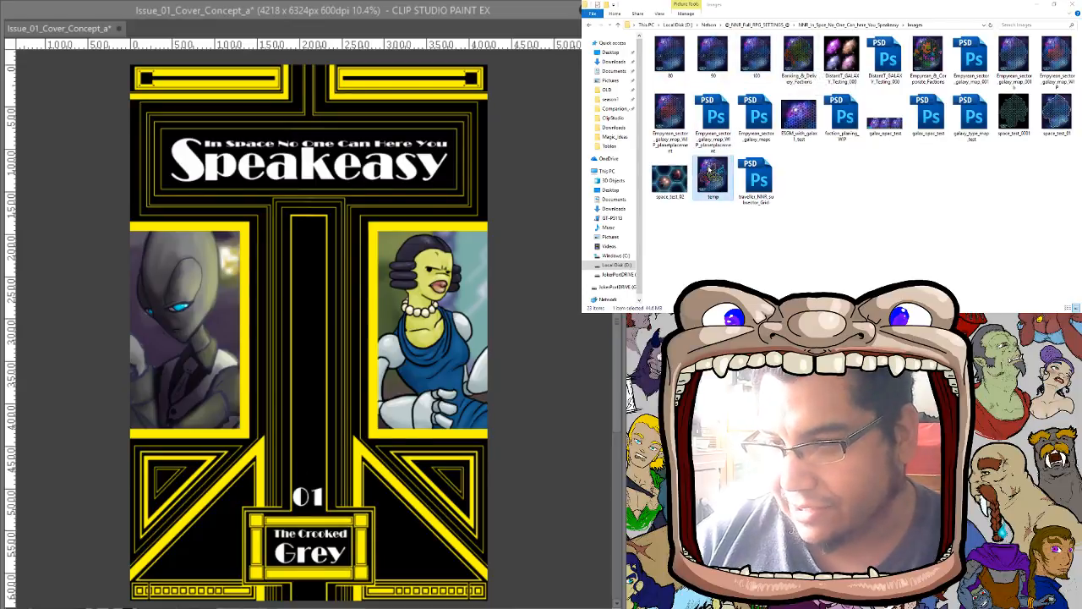
pyautogui.doubleClick(712, 174)
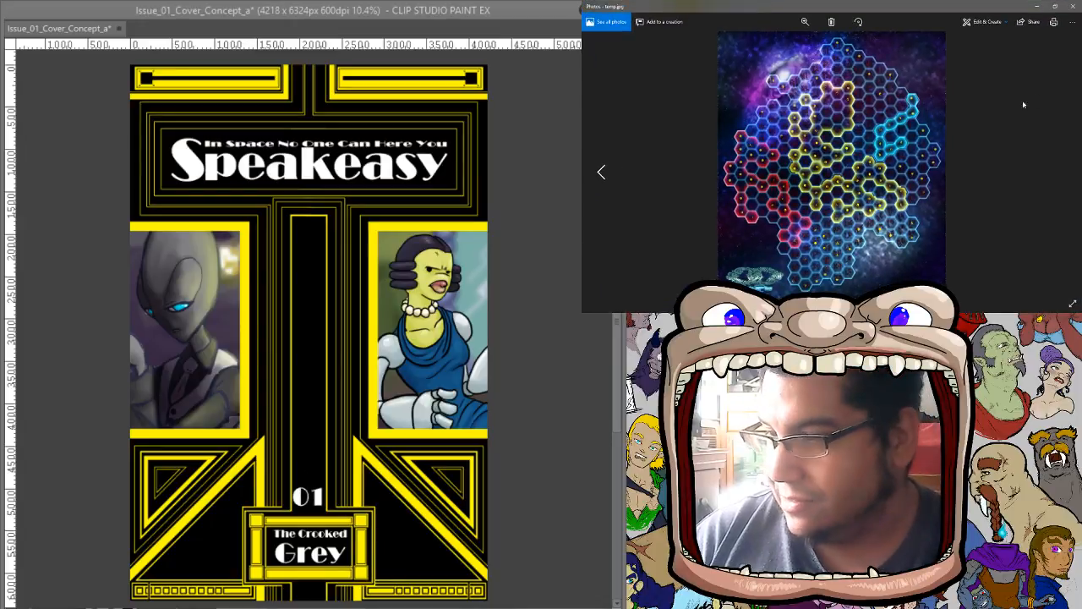
pyautogui.click(1073, 6)
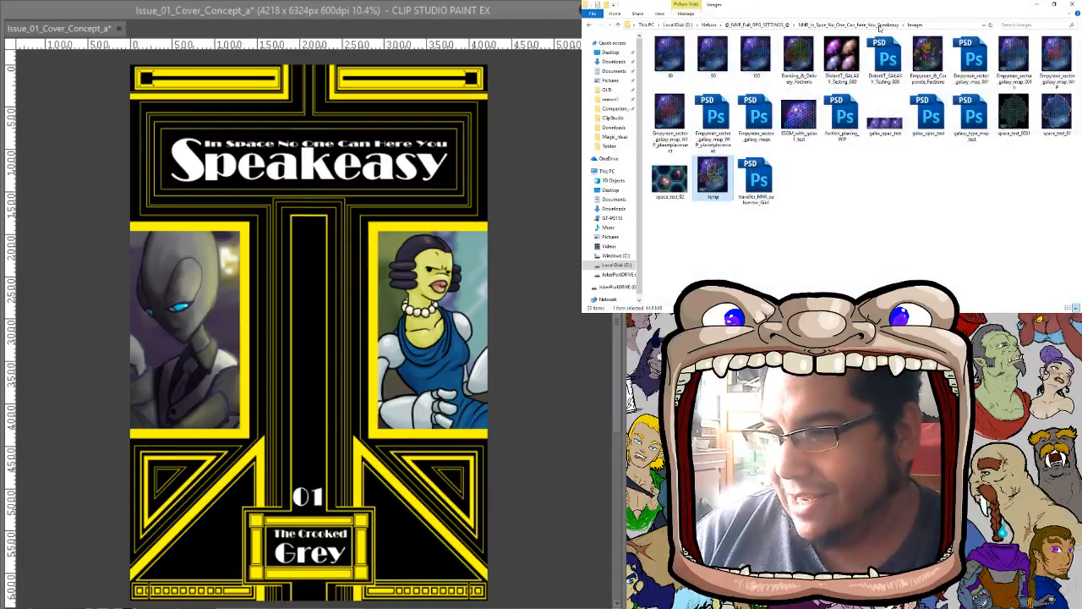
# Look through the parent RPG settings folders and return to the Speakeasy comic project folder
pyautogui.click(775, 26)
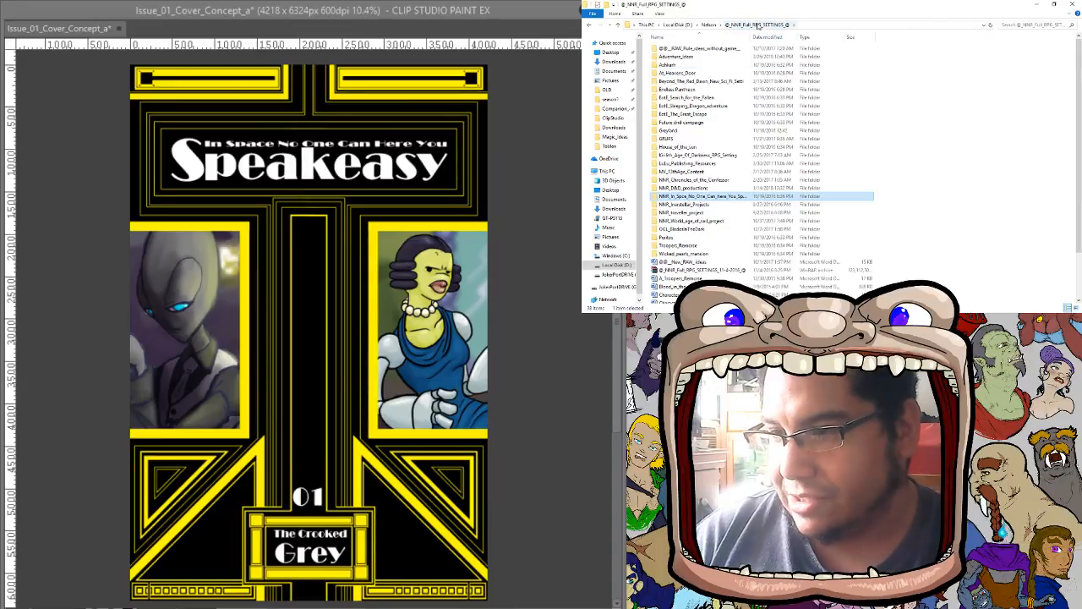
pyautogui.click(588, 26)
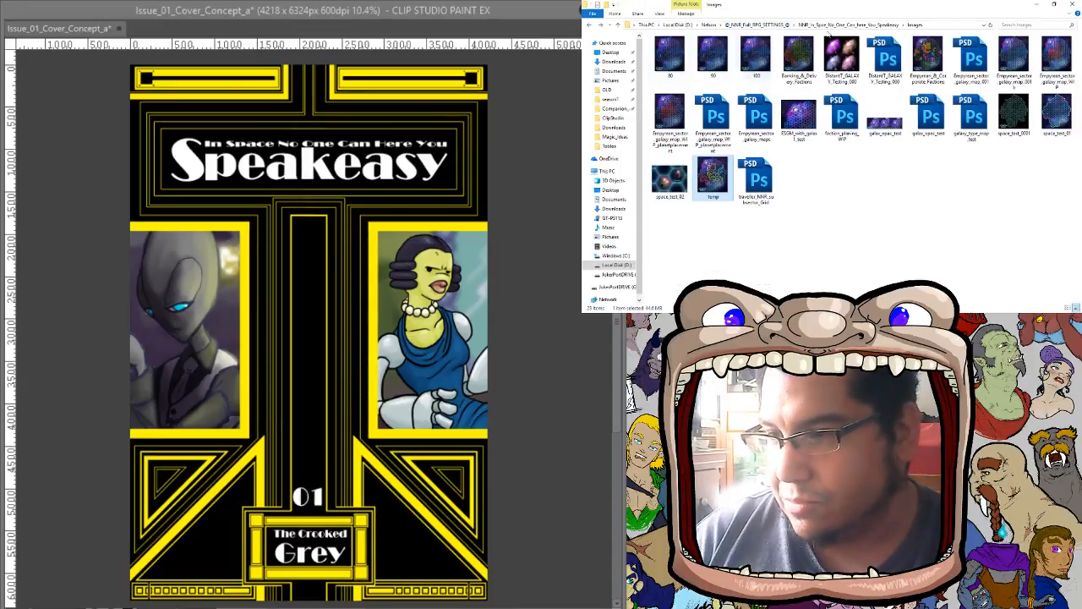
pyautogui.click(853, 26)
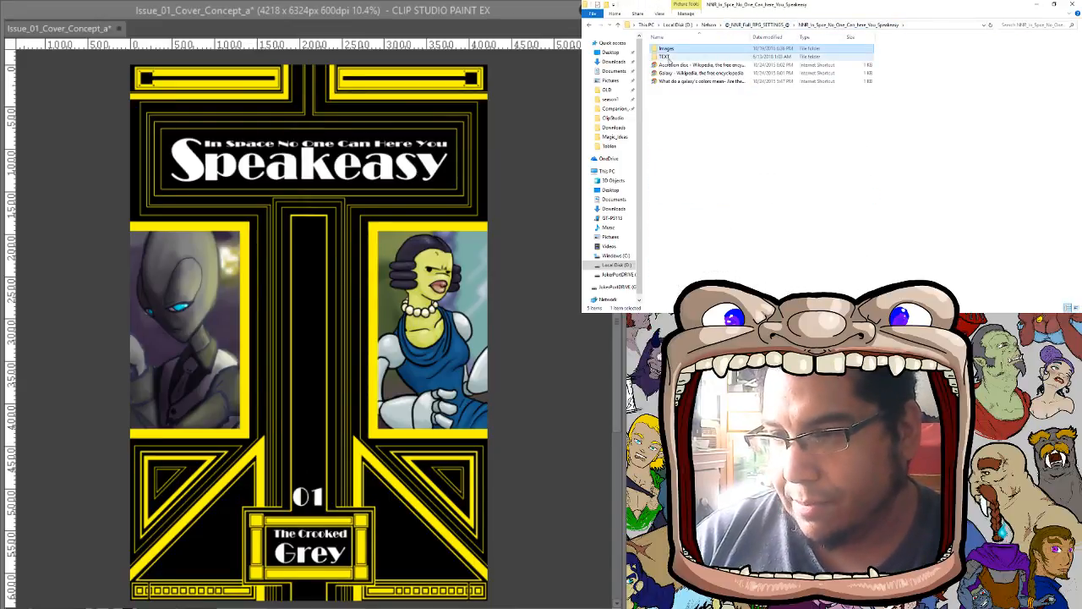
pyautogui.click(833, 26)
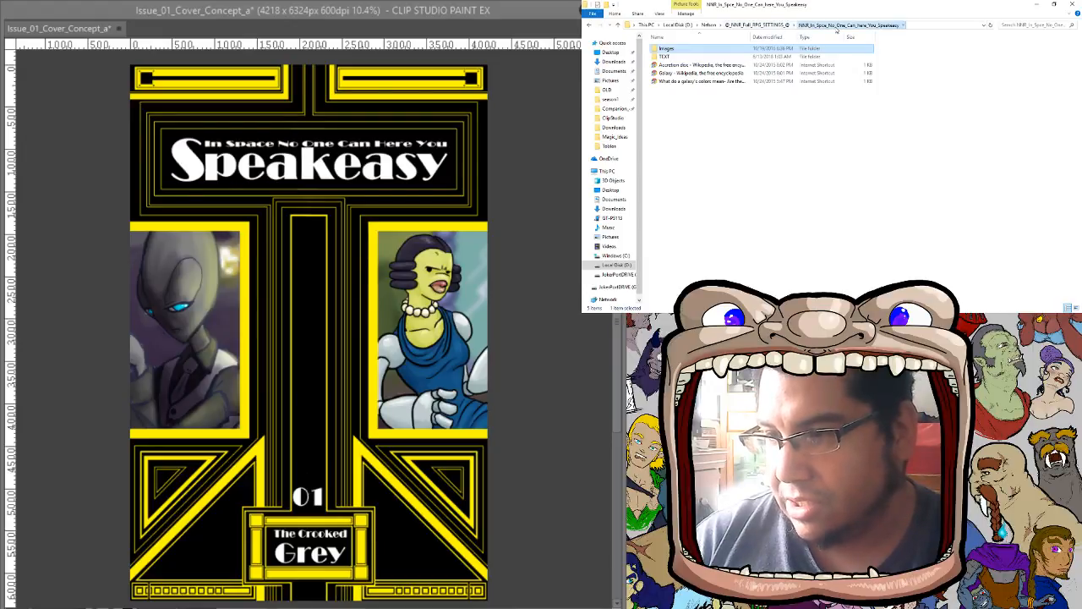
pyautogui.click(590, 26)
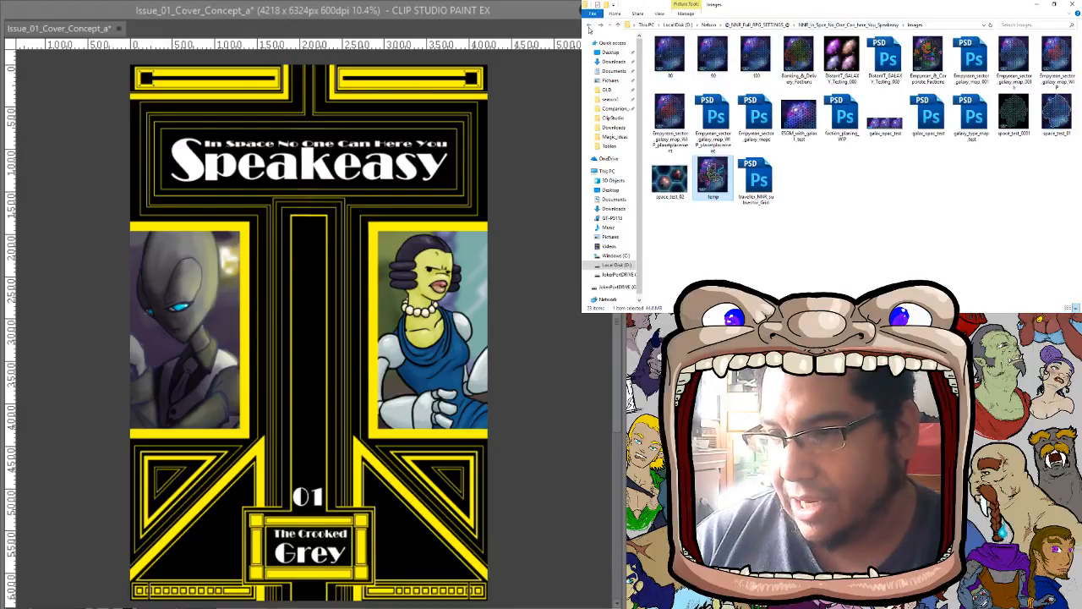
pyautogui.click(590, 26)
pyautogui.click(589, 27)
# Open the pages_JPG folder within The_Crooked_Grey's Images folder
pyautogui.doubleClick(680, 49)
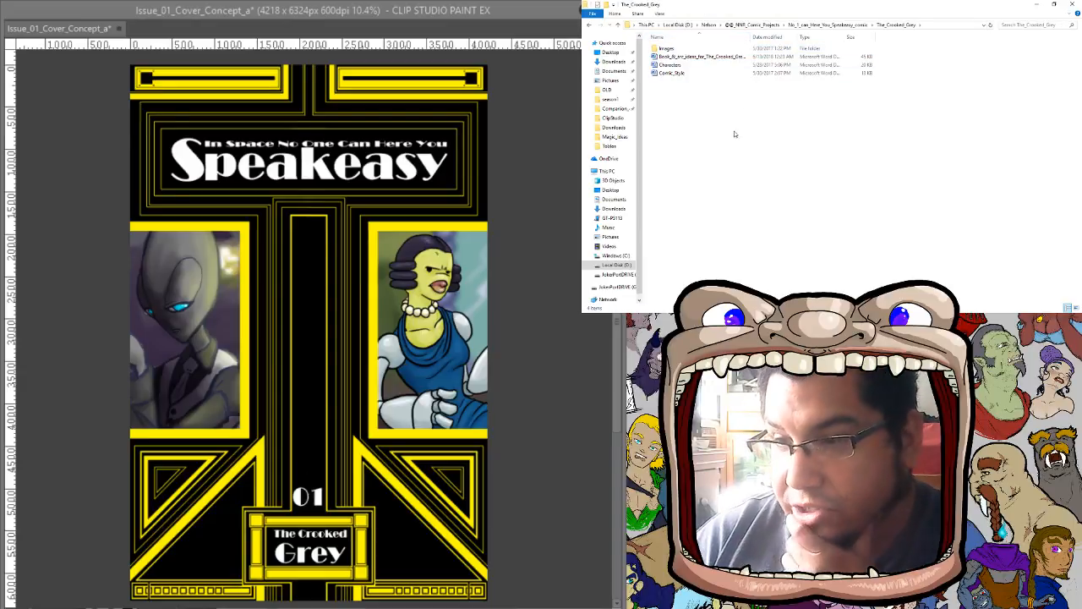
pyautogui.doubleClick(673, 48)
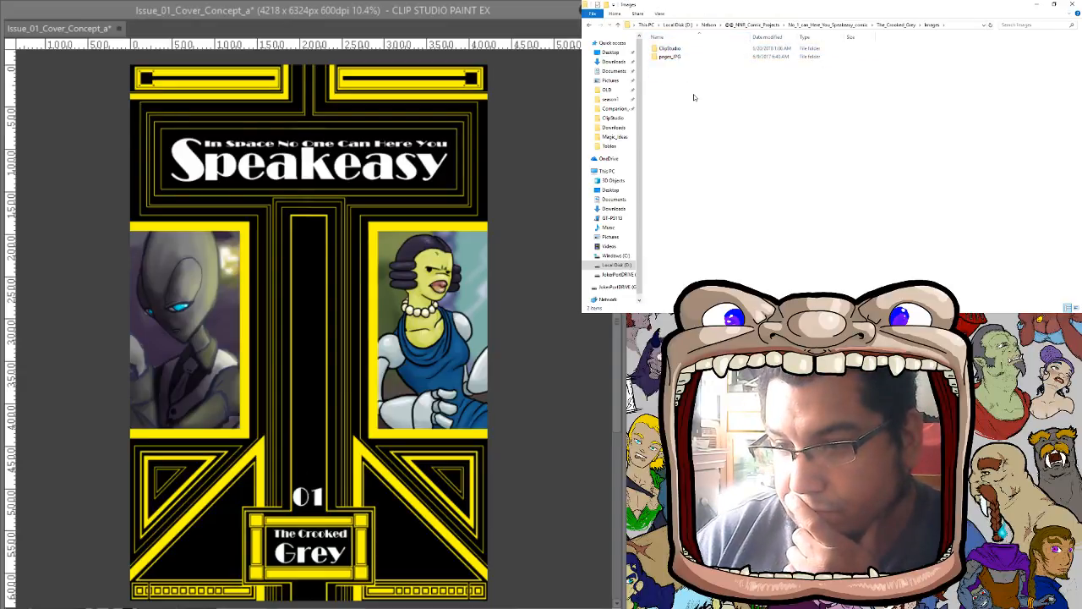
pyautogui.click(677, 57)
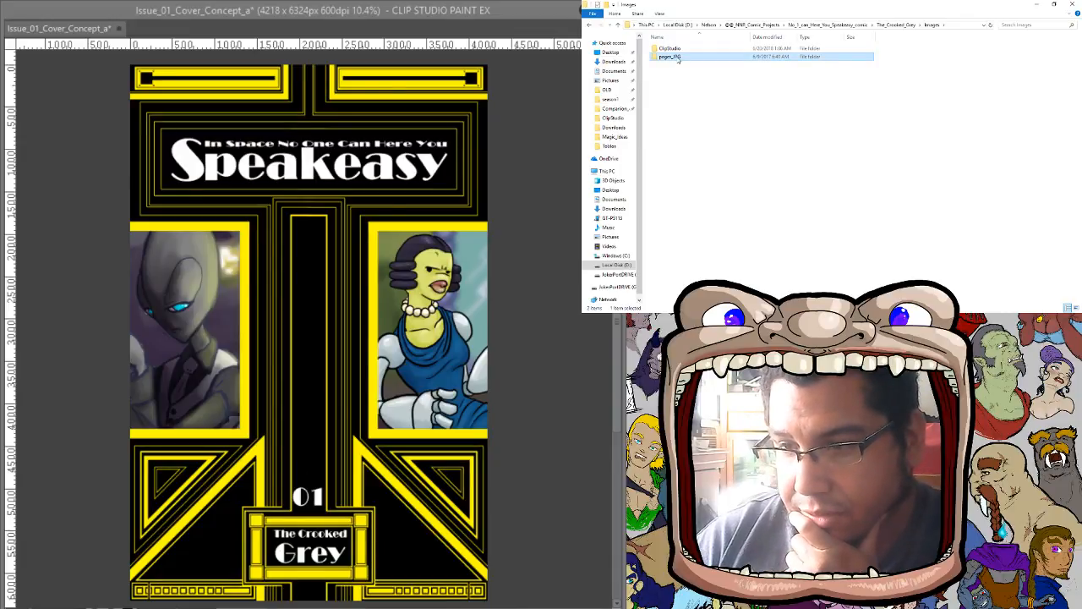
pyautogui.doubleClick(678, 60)
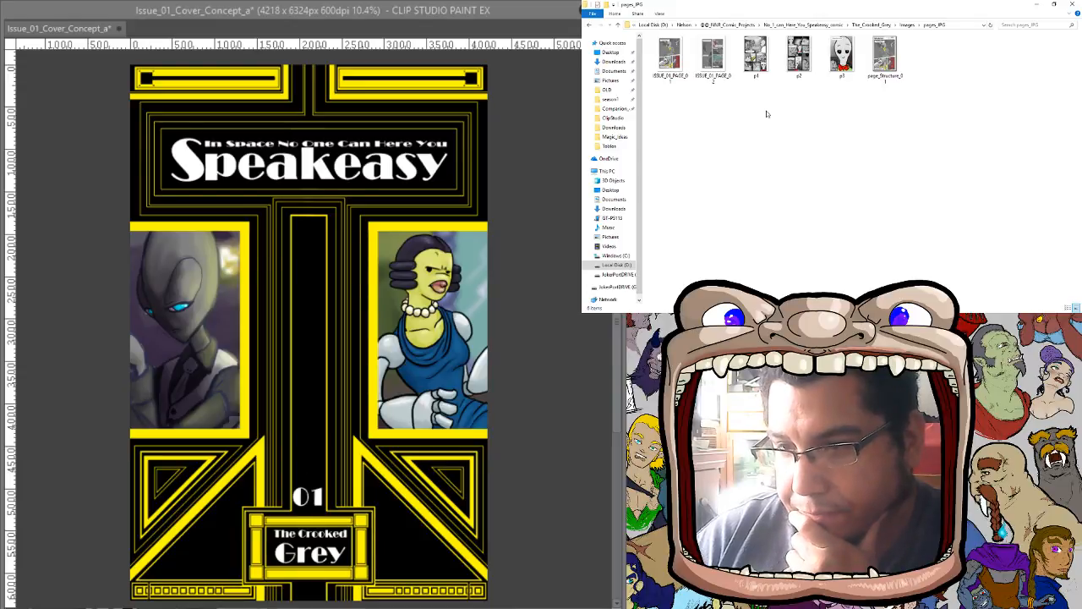
# View the page_Structure_01 image, compare it with the p3 page, and close the image viewer
pyautogui.doubleClick(884, 69)
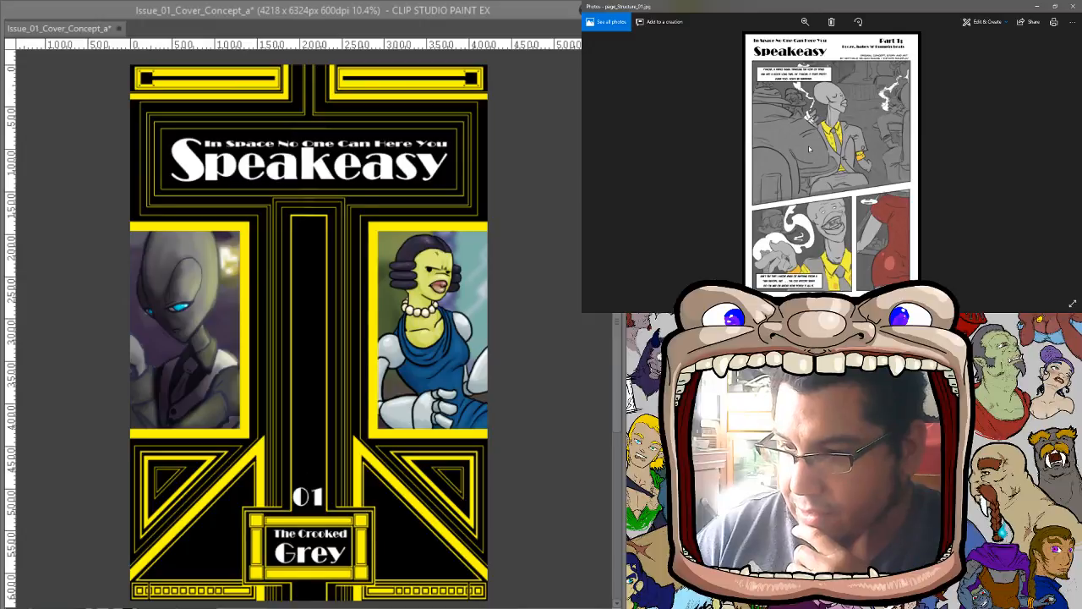
pyautogui.press('Left')
pyautogui.press('Left')
pyautogui.press('Right')
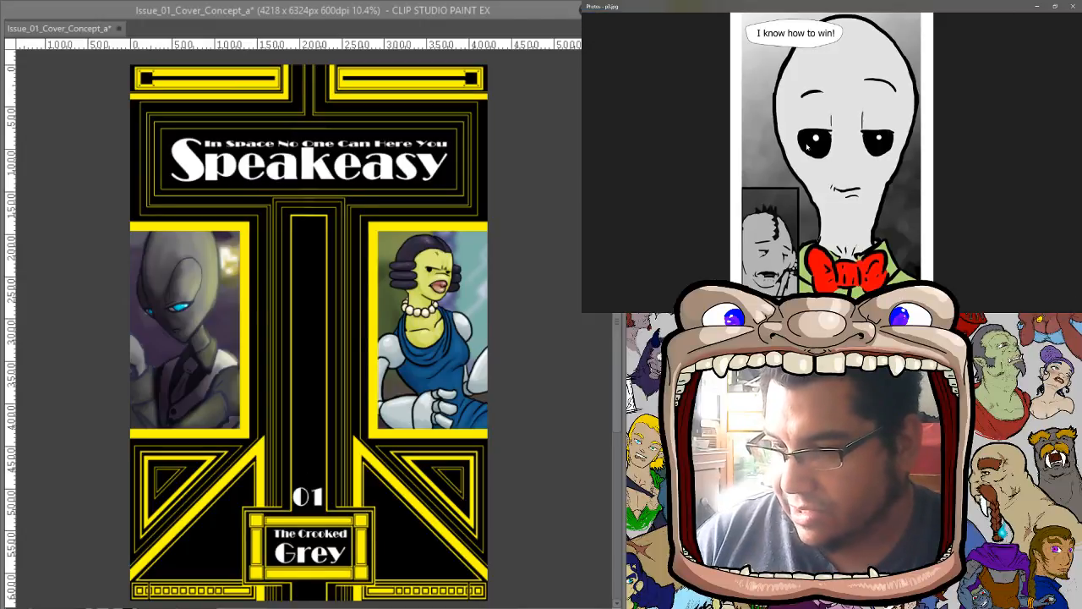
pyautogui.press('Left')
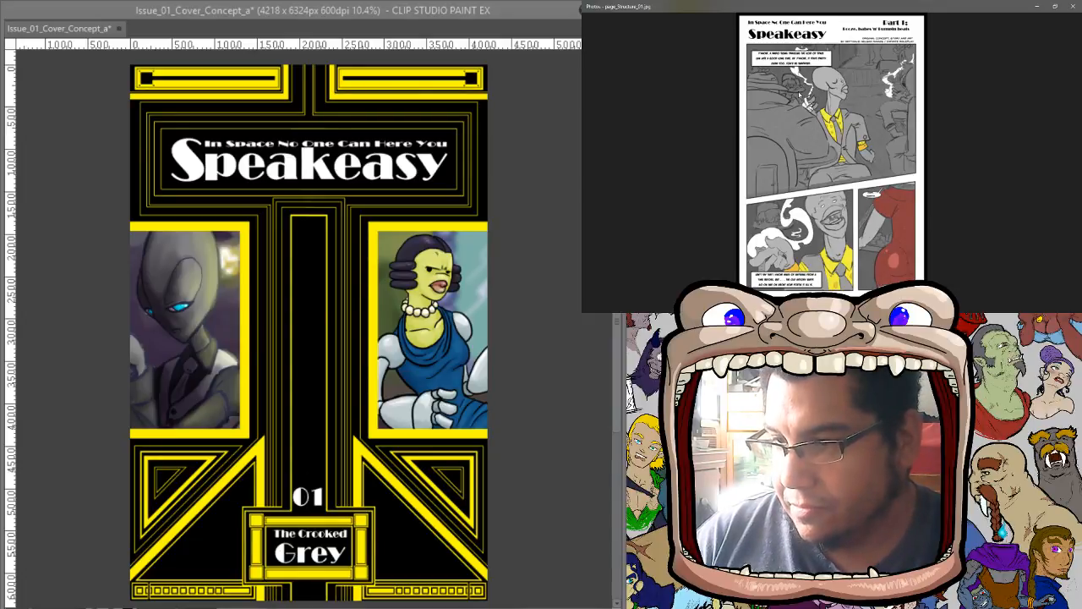
pyautogui.press('Right')
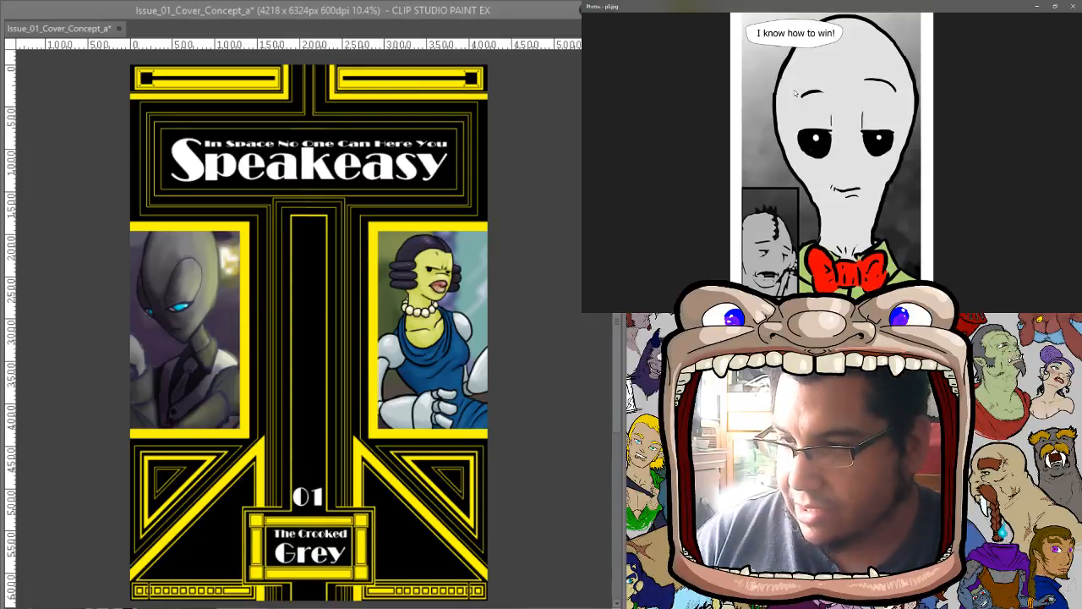
pyautogui.press('Left')
pyautogui.scroll(2, 830, 99)
pyautogui.scroll(-2, 832, 160)
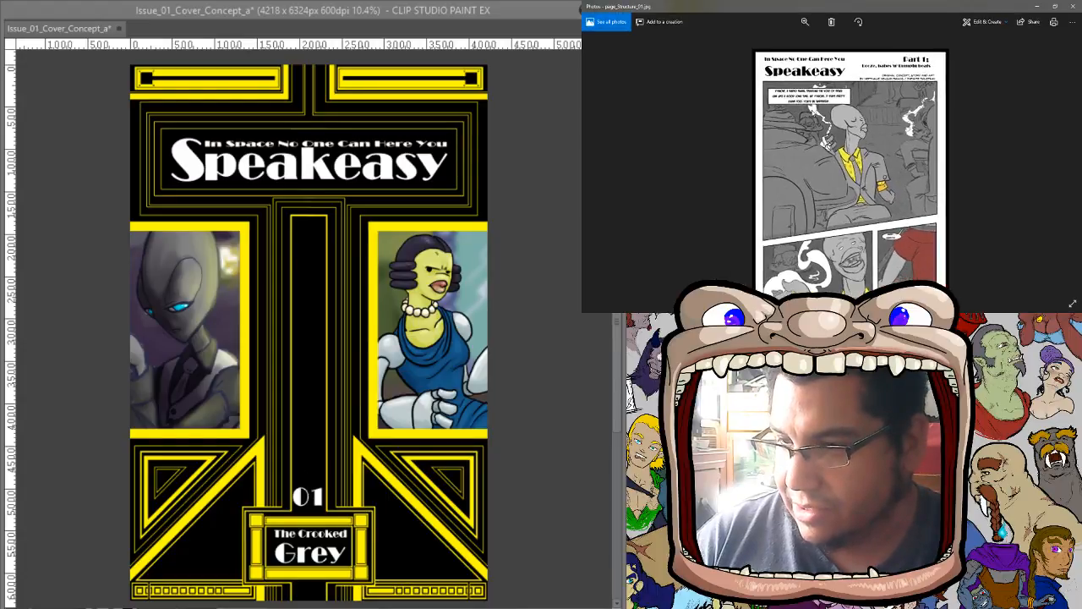
pyautogui.click(1072, 7)
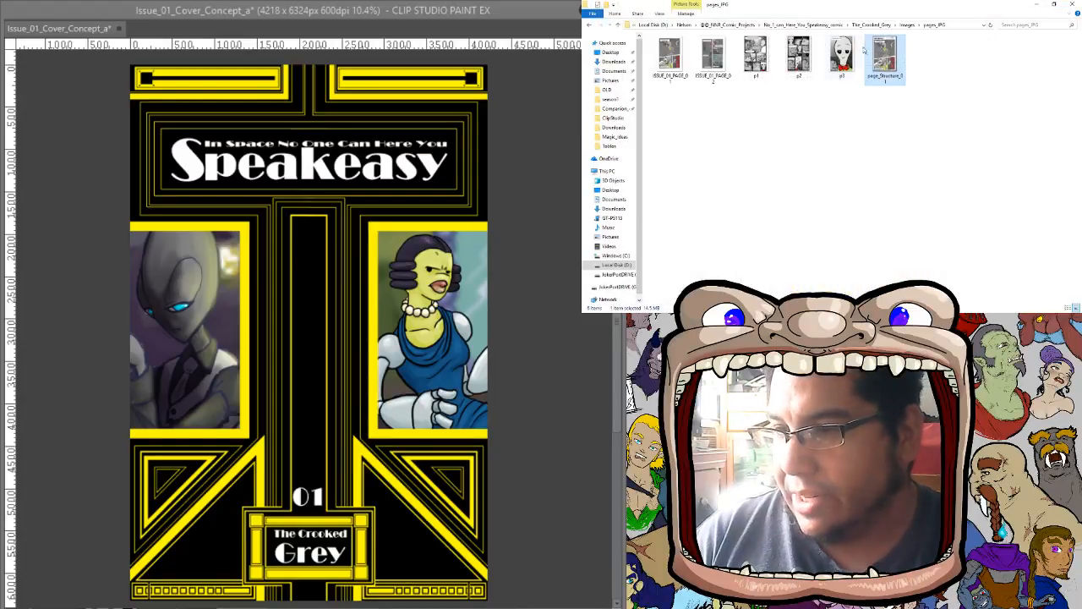
# Open the ISSUE_01_PAGE_01 file from the ClipStudio folder in Clip Studio Paint and view its panels up close
pyautogui.click(910, 25)
pyautogui.click(687, 50)
pyautogui.doubleClick(687, 50)
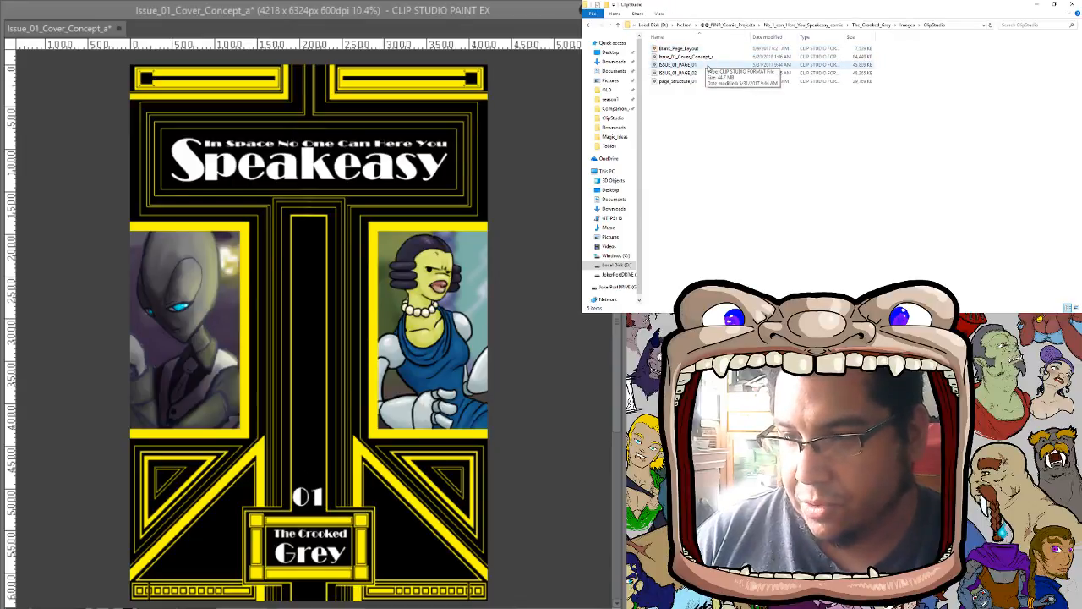
pyautogui.doubleClick(708, 67)
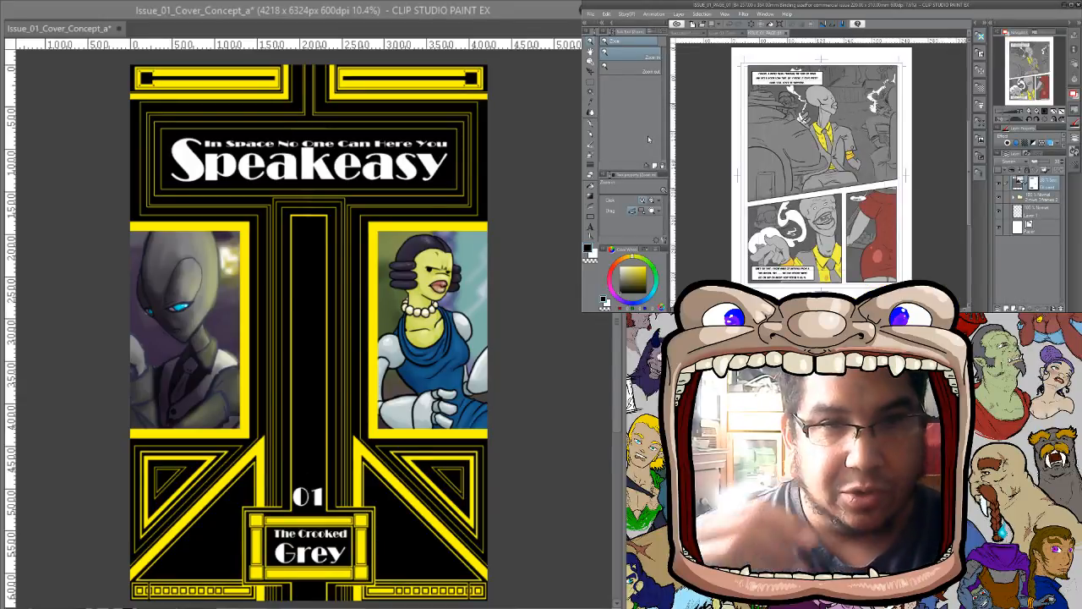
pyautogui.click(928, 196)
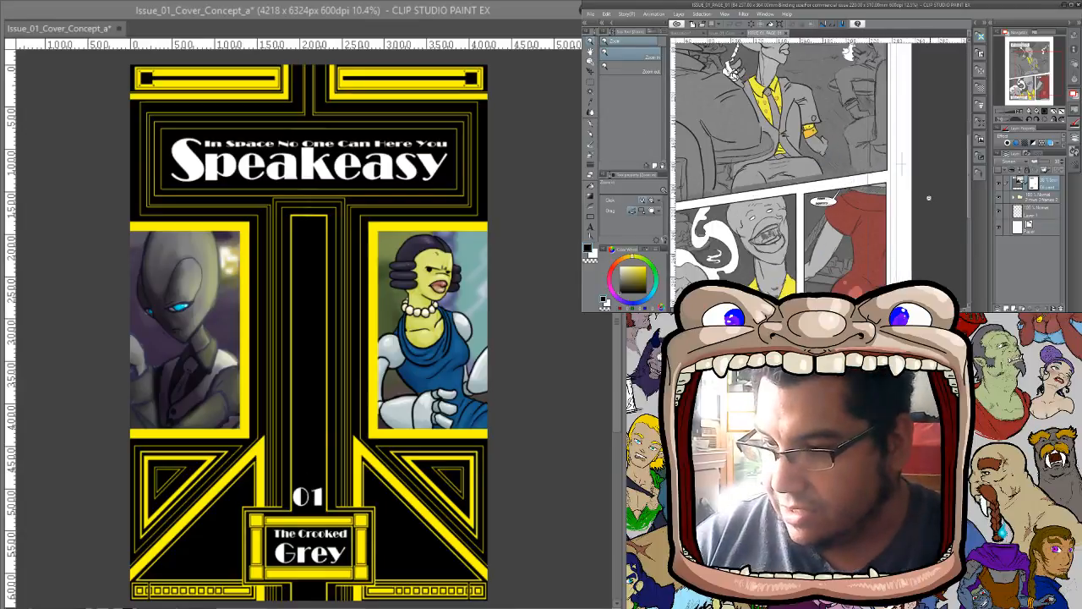
# Hide the palettes and examine the upper bar panel and the two lower panels of ISSUE_01_PAGE_01
pyautogui.press('Tab')
pyautogui.moveTo(872, 189); pyautogui.dragTo(901, 277)
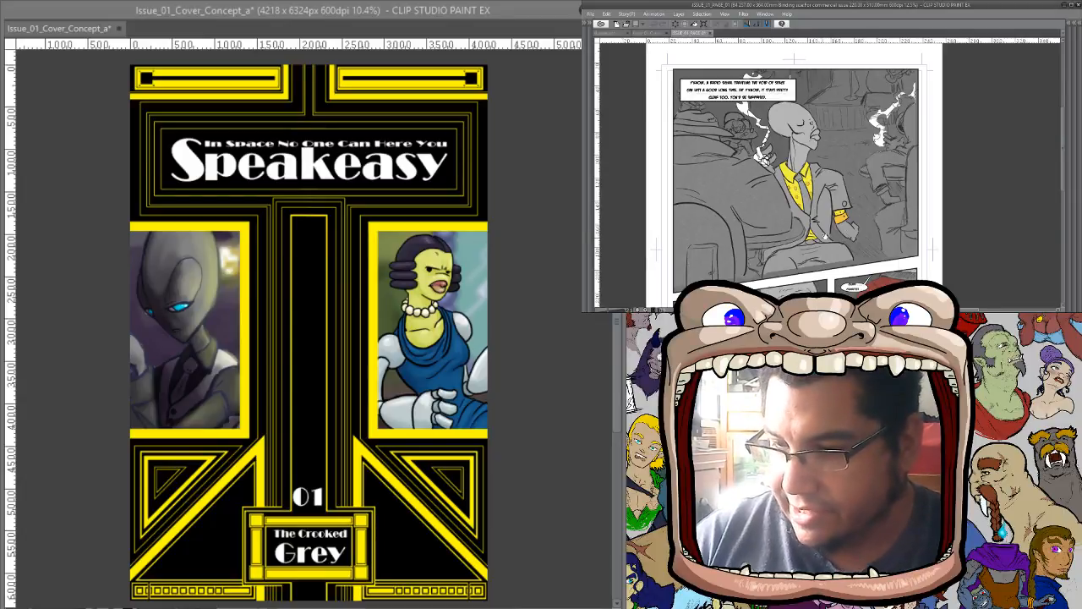
pyautogui.moveTo(817, 233); pyautogui.dragTo(856, 253)
pyautogui.scroll(3, 879, 196)
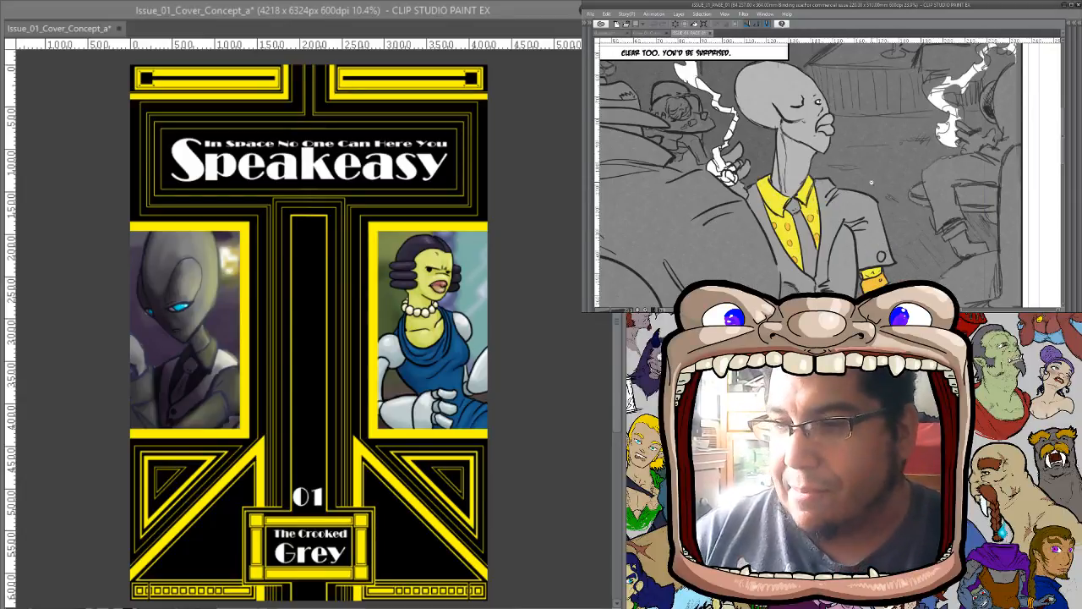
pyautogui.scroll(-2, 870, 198)
pyautogui.moveTo(867, 215); pyautogui.dragTo(881, 202)
pyautogui.scroll(1, 904, 202)
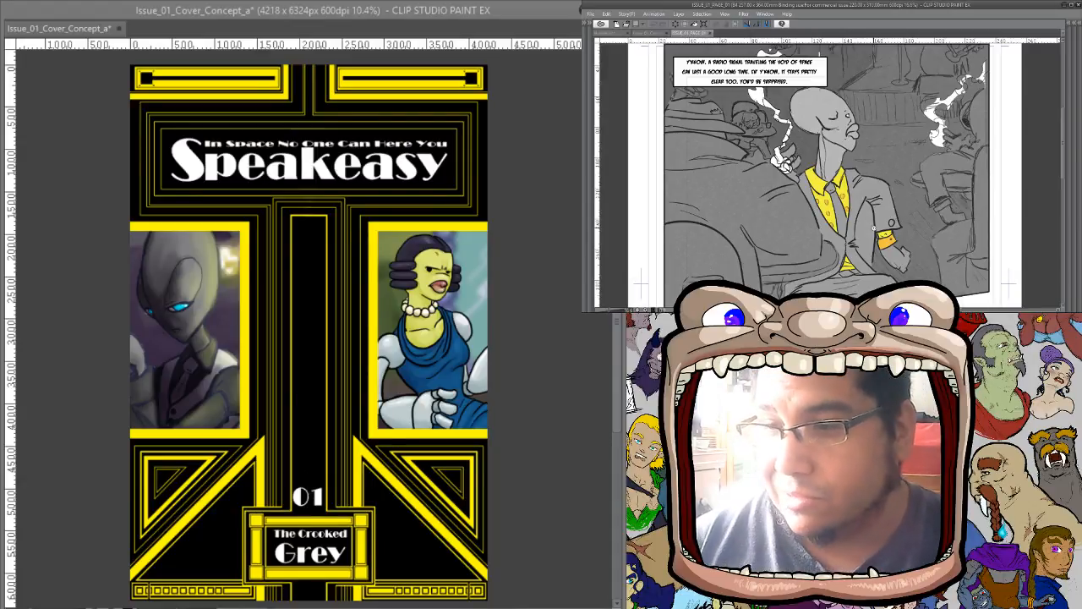
pyautogui.scroll(-5, 869, 238)
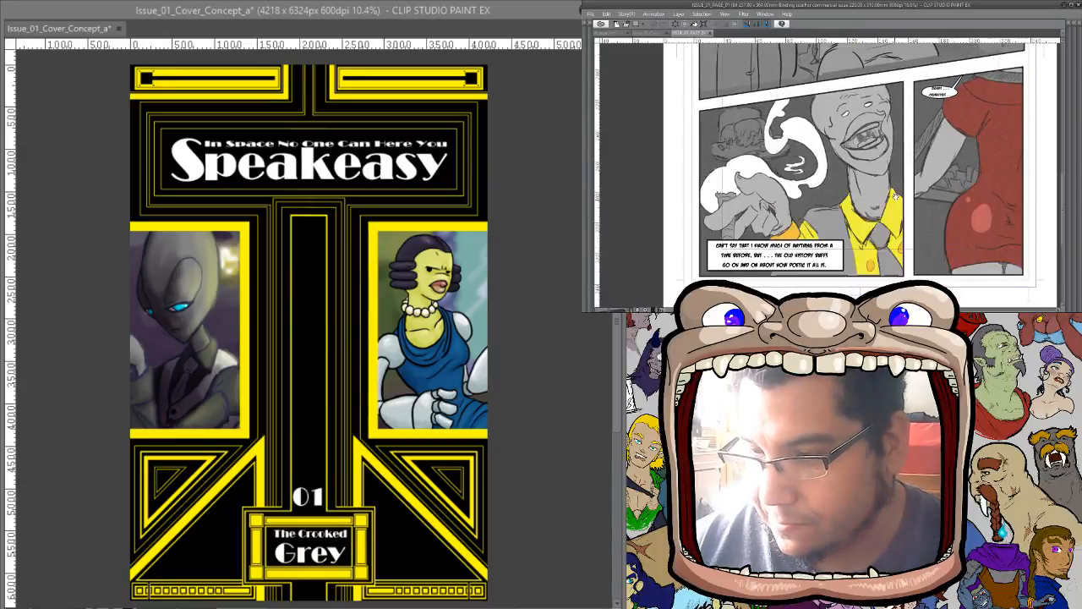
pyautogui.scroll(-2, 896, 196)
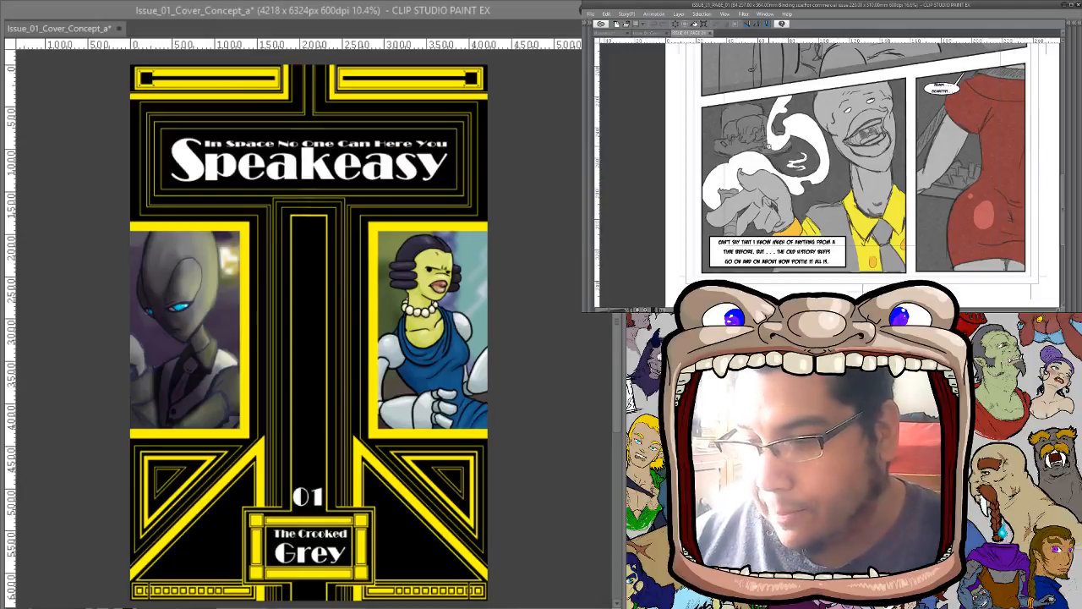
pyautogui.moveTo(975, 168); pyautogui.dragTo(920, 234)
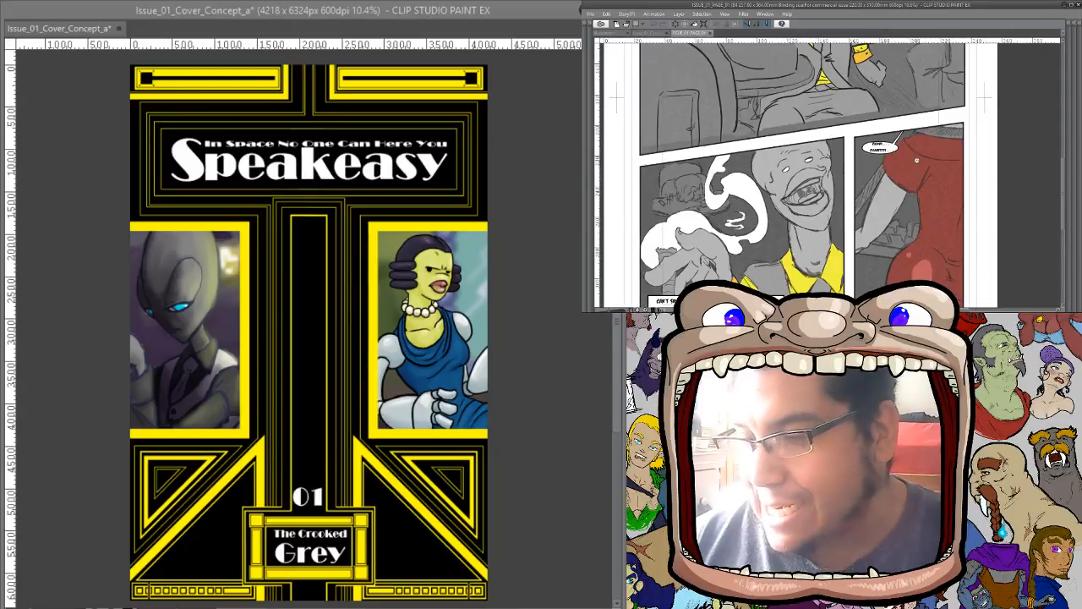
# Open the ISSUE_01_PAGE_02 file from the ClipStudio folder and read its tall bar-scene panel from the first caption to the last
pyautogui.hotkey('alt', 'Tab')
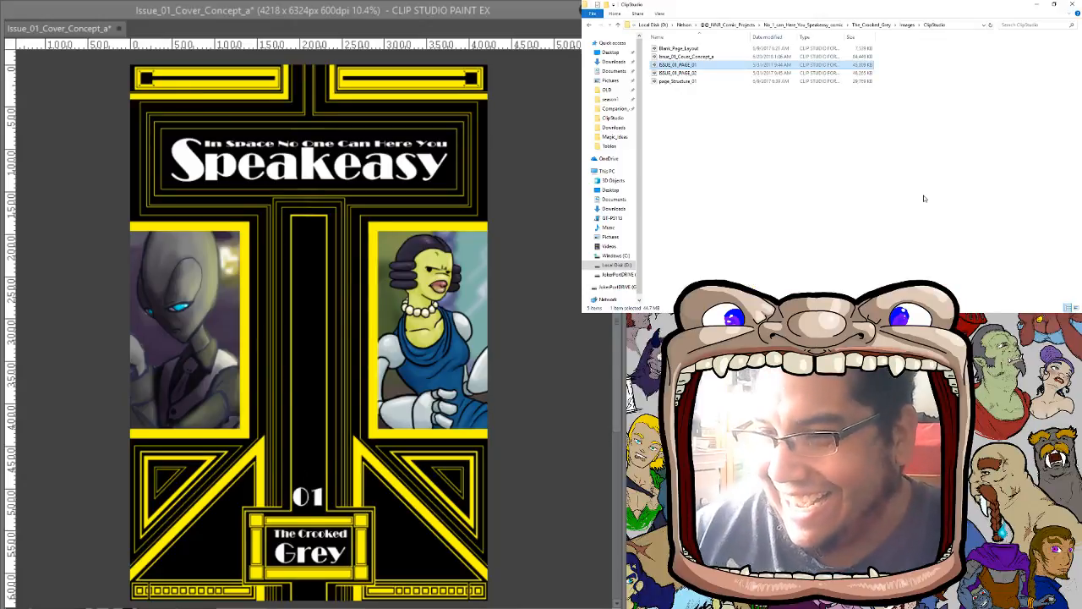
pyautogui.doubleClick(694, 73)
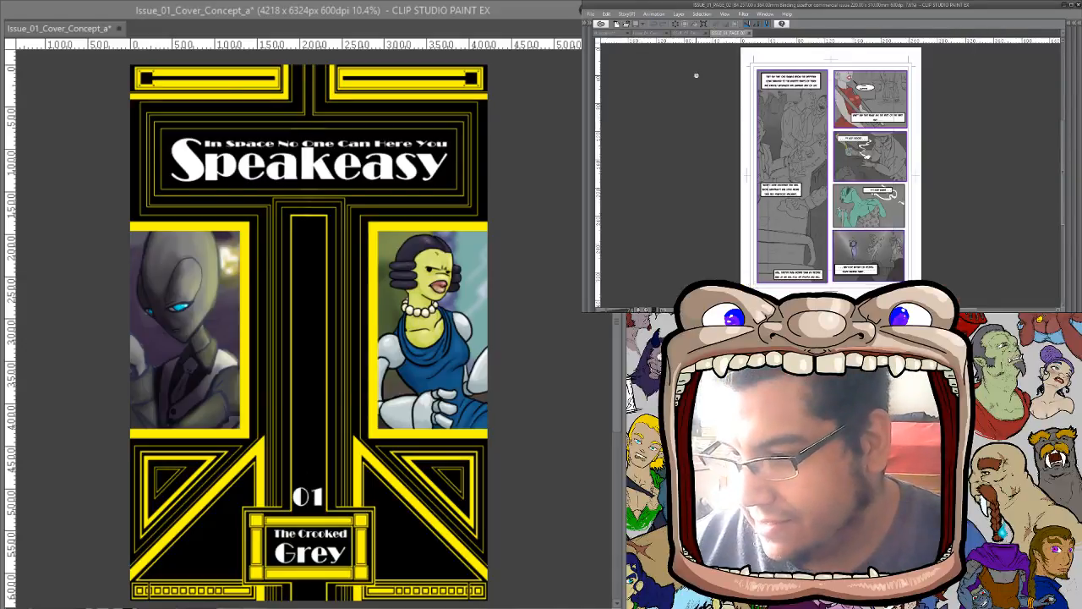
pyautogui.scroll(5, 810, 144)
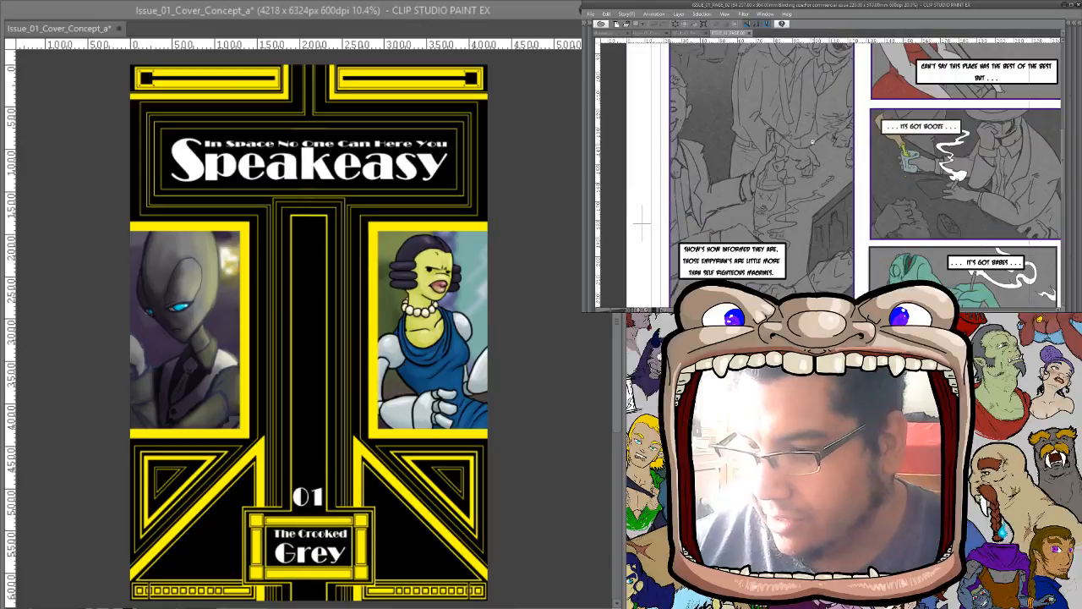
pyautogui.moveTo(805, 141); pyautogui.dragTo(854, 307)
pyautogui.scroll(2, 698, 251)
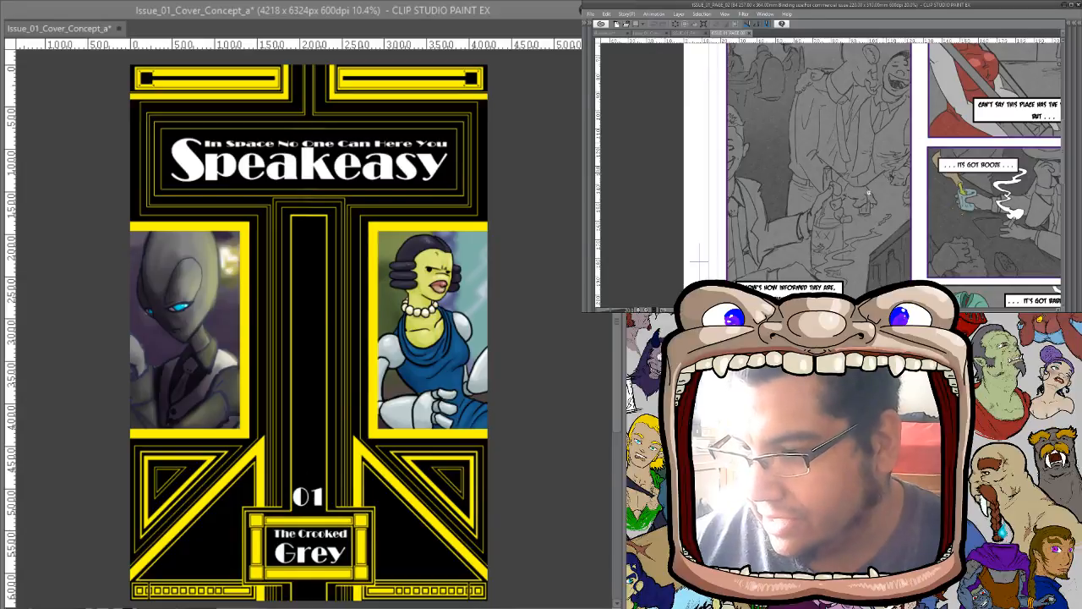
pyautogui.scroll(3, 875, 203)
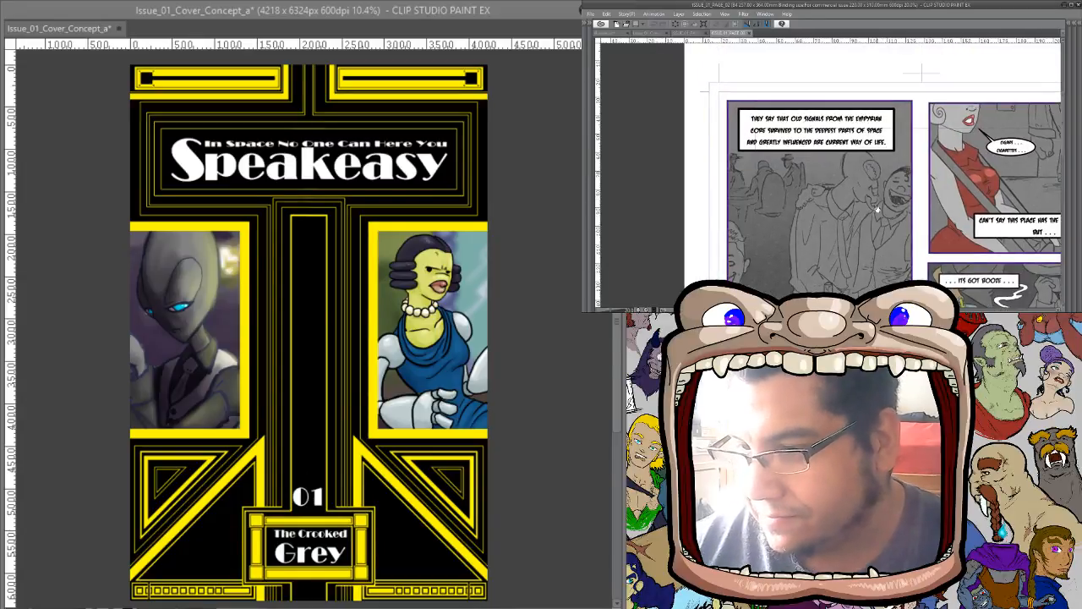
pyautogui.scroll(-1, 876, 206)
pyautogui.scroll(-1, 869, 169)
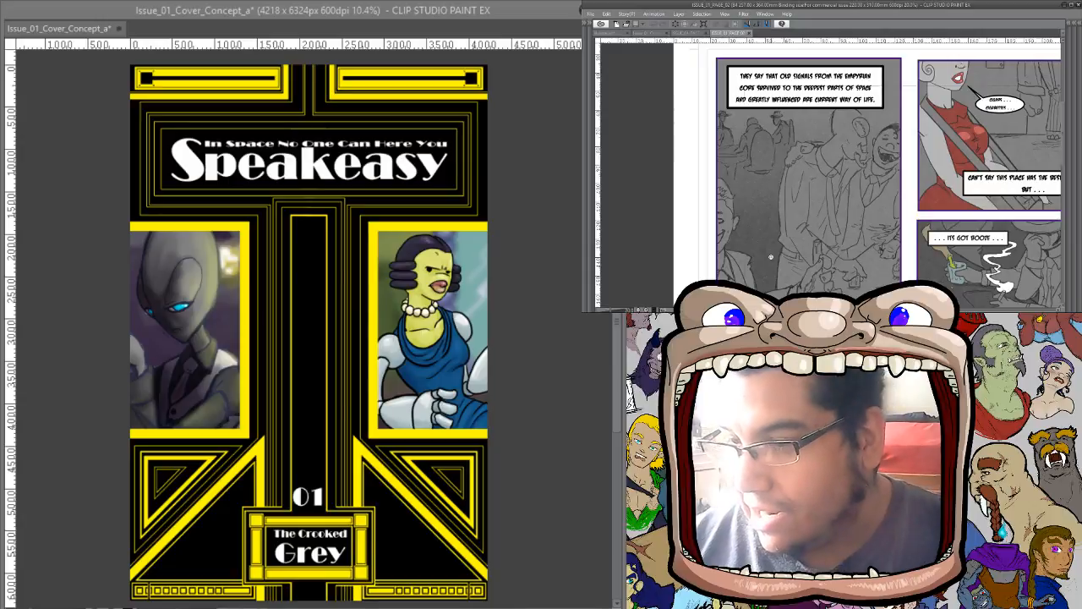
pyautogui.scroll(-5, 845, 224)
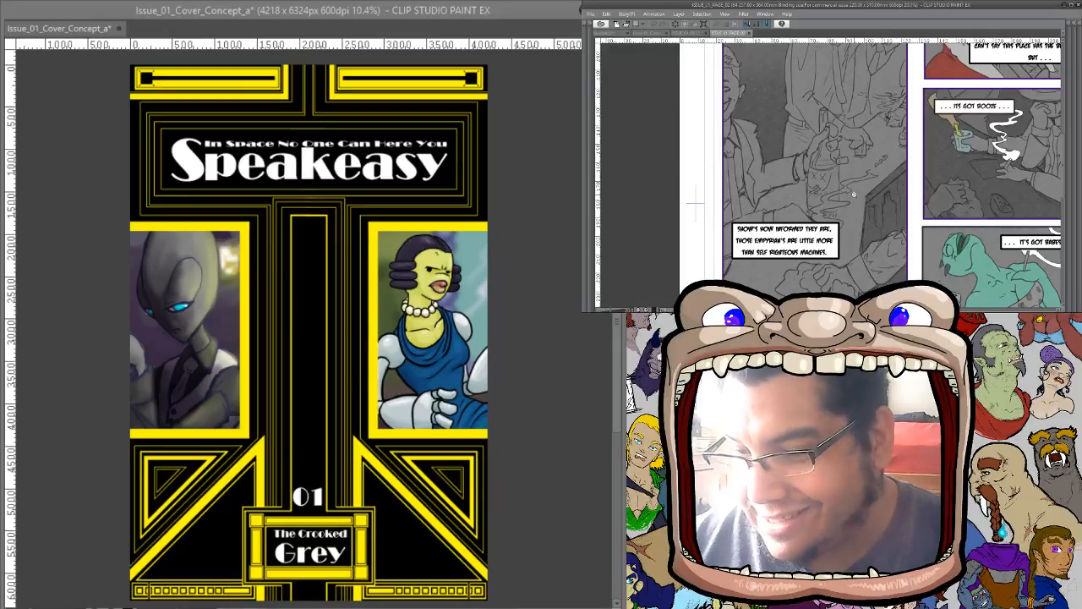
pyautogui.scroll(-3, 854, 194)
pyautogui.scroll(-3, 871, 95)
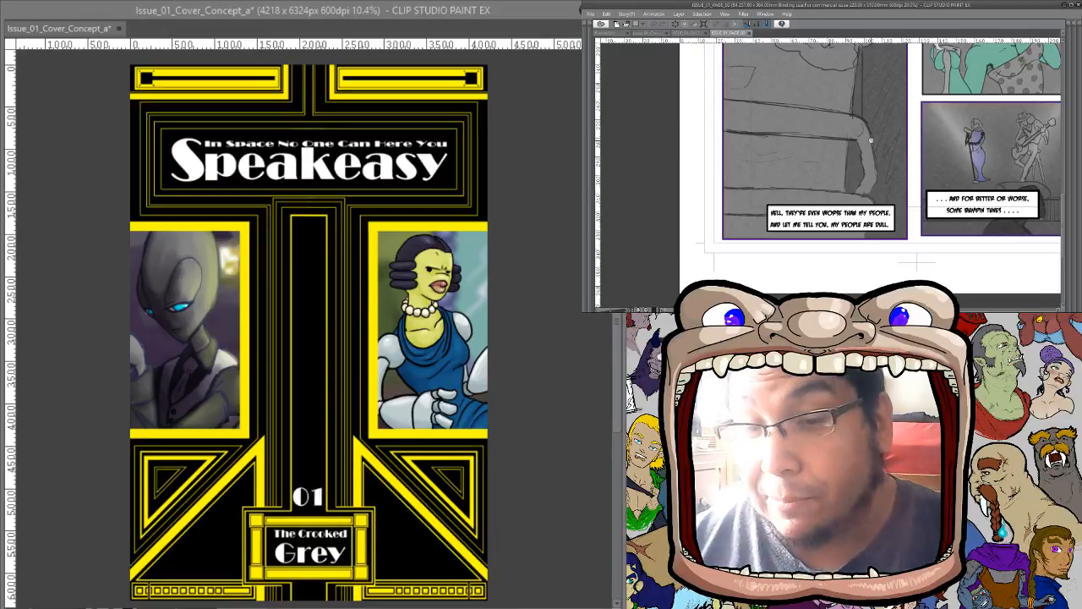
# Examine page 02's column of smaller panels, from the woman in the red dress down to the stage band
pyautogui.scroll(-4, 868, 143)
pyautogui.moveTo(911, 53); pyautogui.dragTo(808, 282)
pyautogui.moveTo(855, 207); pyautogui.dragTo(864, 174)
pyautogui.scroll(3, 879, 177)
pyautogui.scroll(3, 878, 176)
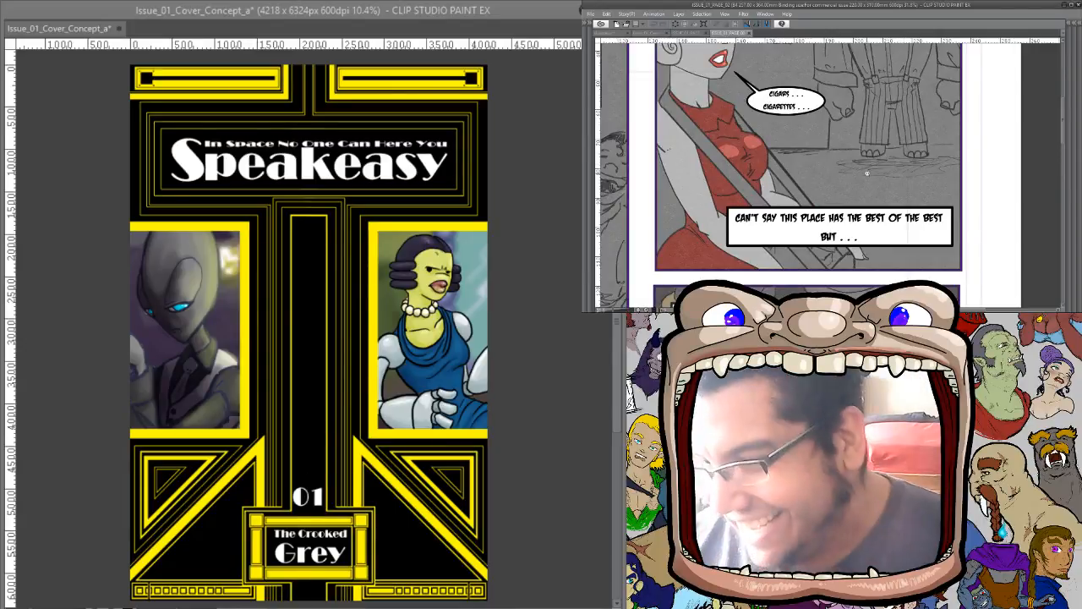
pyautogui.scroll(-2, 894, 143)
pyautogui.scroll(-2, 884, 160)
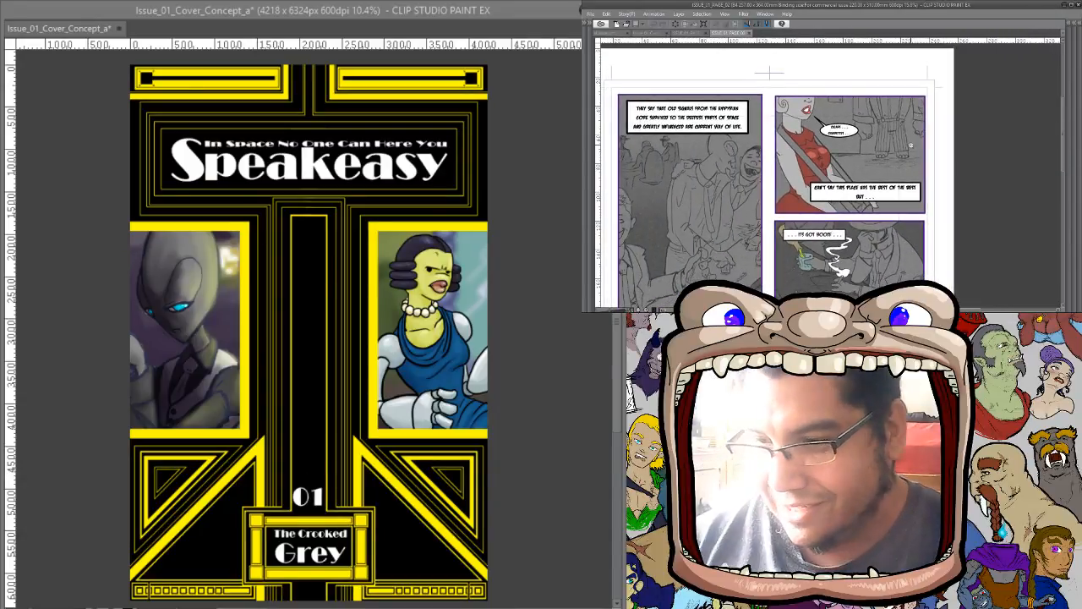
pyautogui.scroll(1, 895, 159)
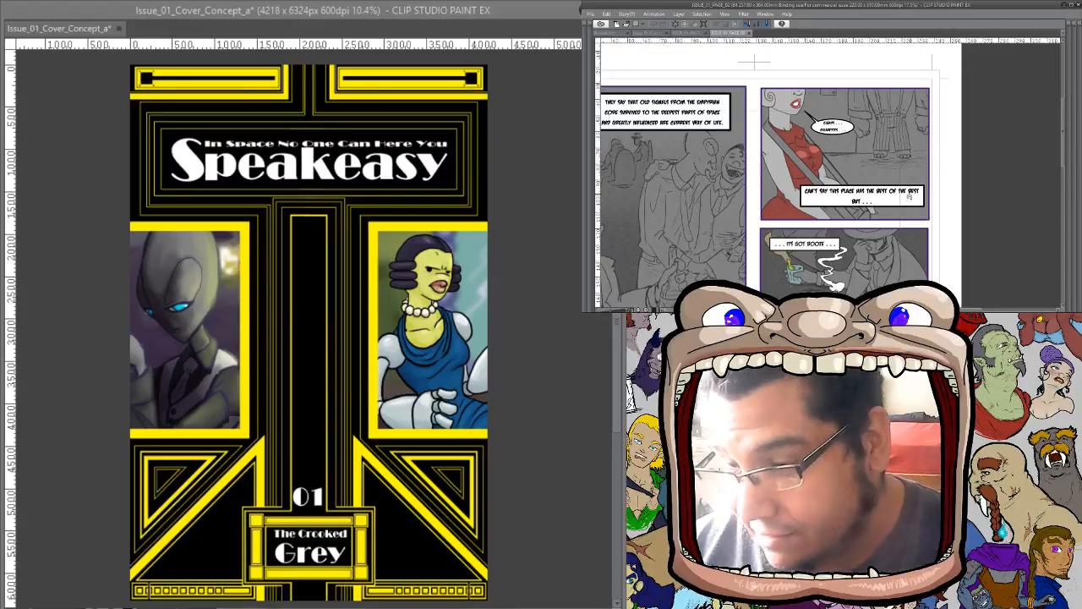
pyautogui.moveTo(912, 202); pyautogui.dragTo(926, 133)
pyautogui.moveTo(915, 231); pyautogui.dragTo(925, 112)
pyautogui.moveTo(922, 241); pyautogui.dragTo(929, 100)
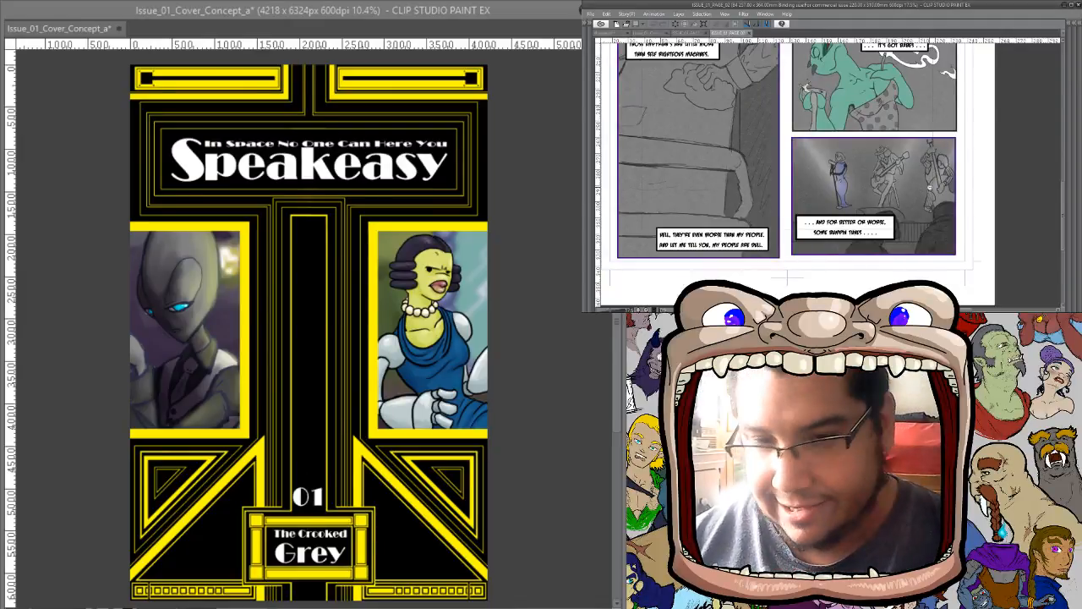
pyautogui.scroll(-3, 783, 240)
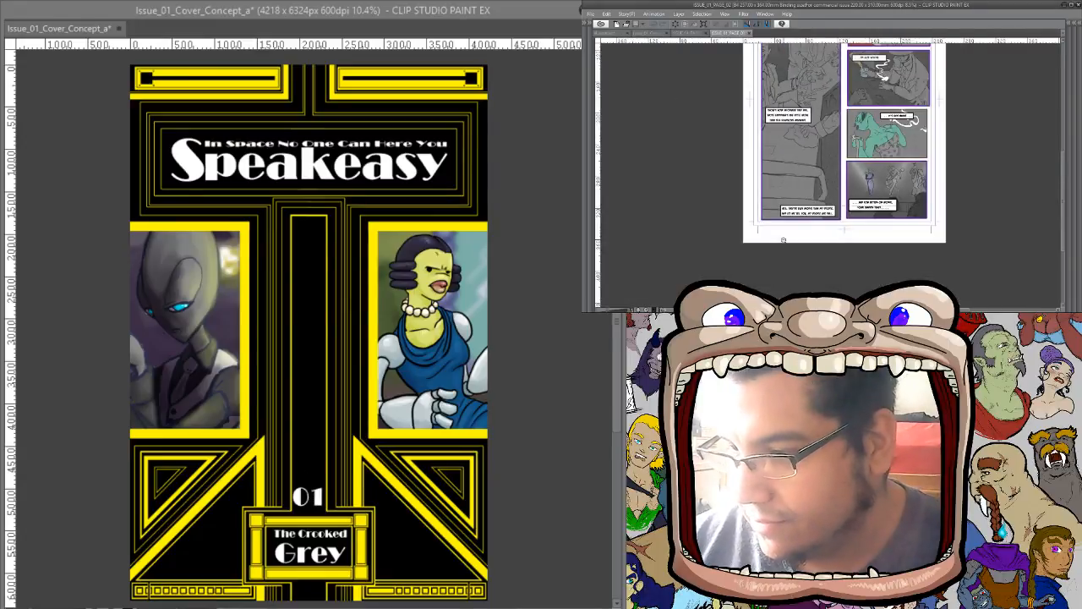
# View the whole of page 02, including its "It's got booze", "It's got babes" and stage panels up close
pyautogui.moveTo(891, 145); pyautogui.dragTo(898, 216)
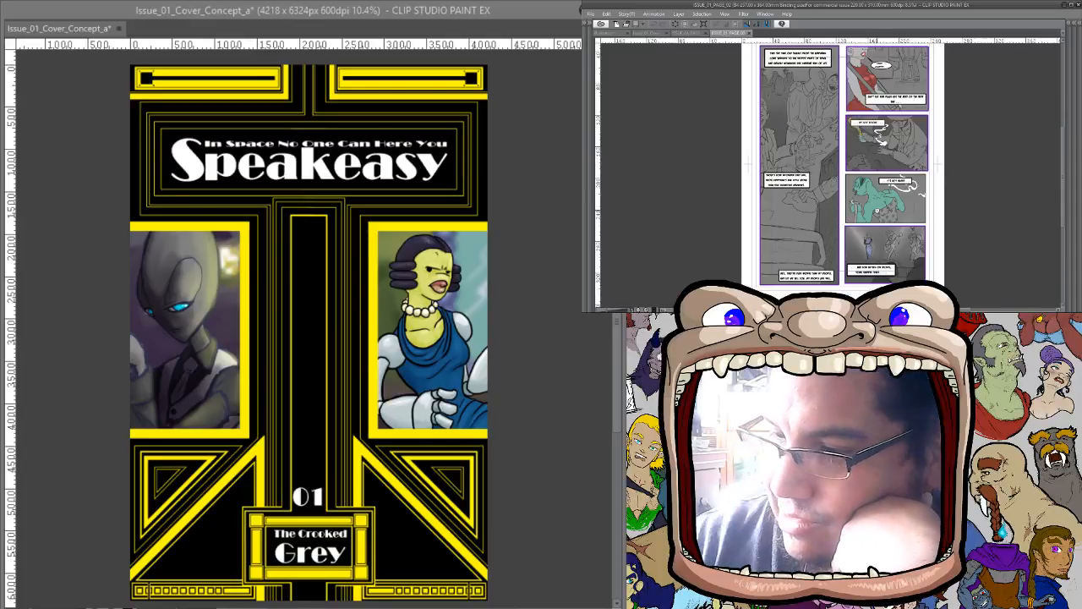
pyautogui.scroll(2, 898, 152)
pyautogui.scroll(1, 901, 147)
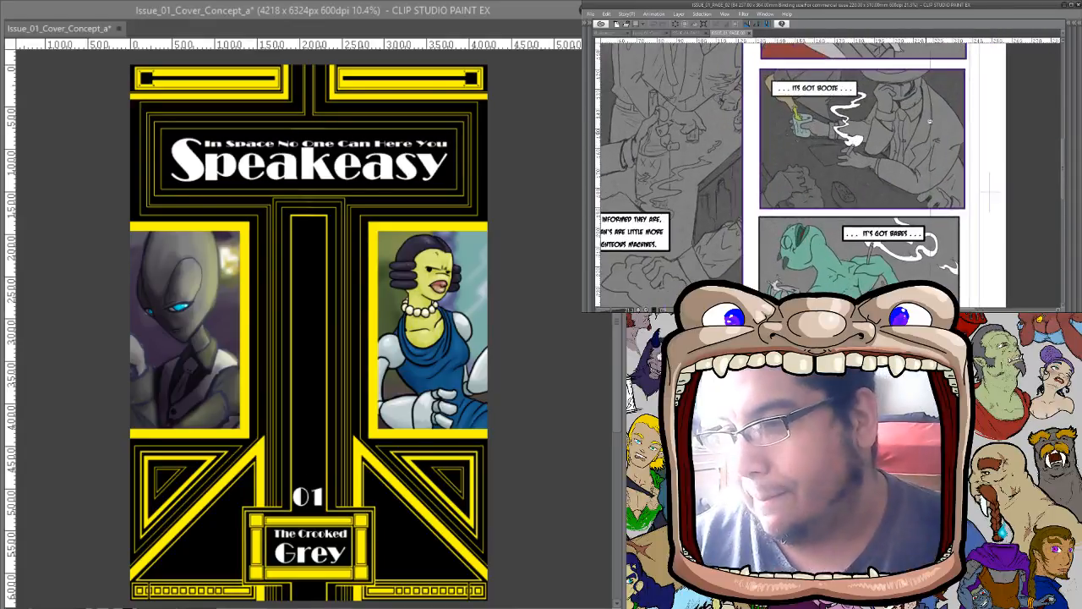
pyautogui.moveTo(890, 156); pyautogui.dragTo(946, 139)
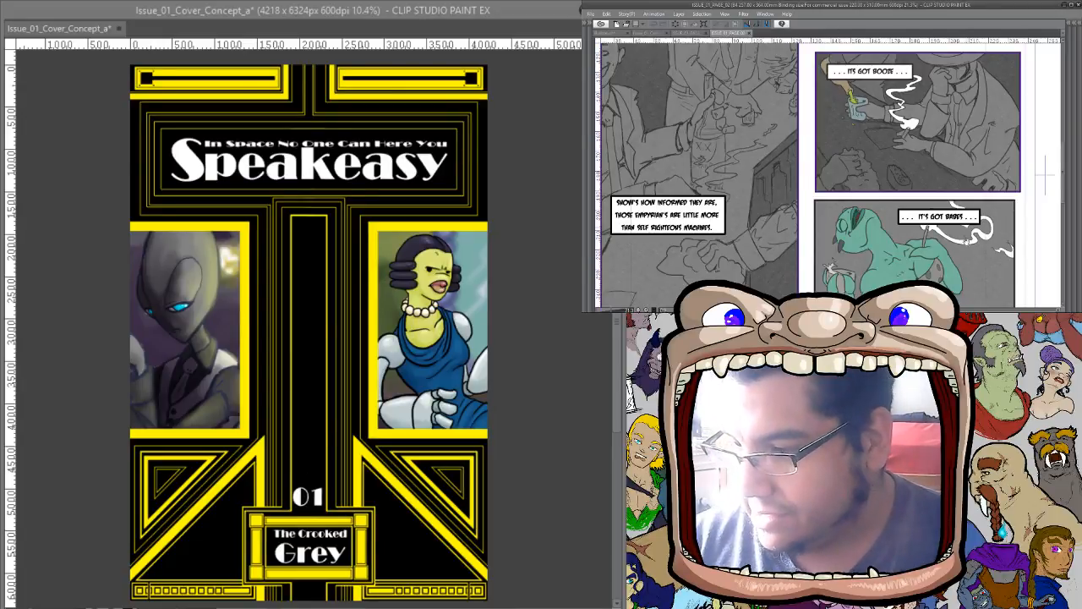
pyautogui.moveTo(967, 243); pyautogui.dragTo(973, 143)
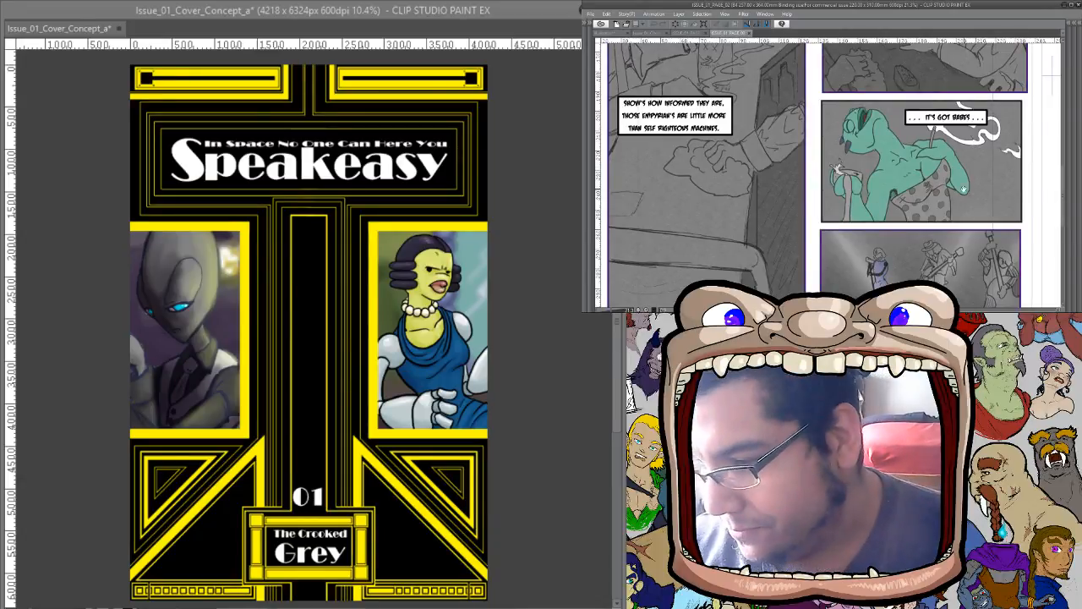
pyautogui.scroll(-3, 964, 189)
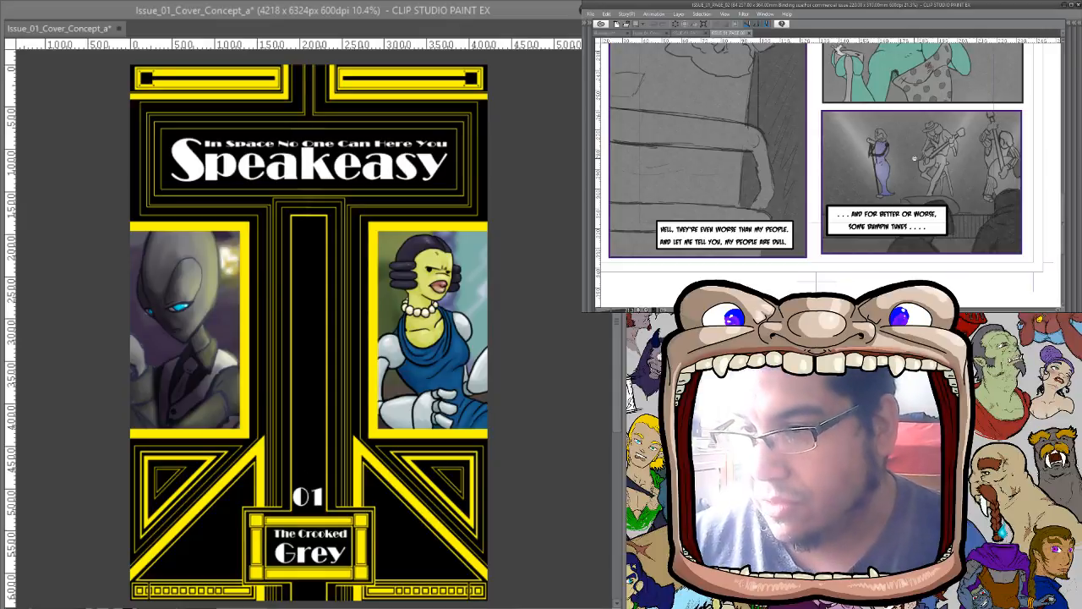
# Bring the palettes back, switch to the Illustration document, and show the woman's coloured figure with its inner line-art folder hidden
pyautogui.click(640, 32)
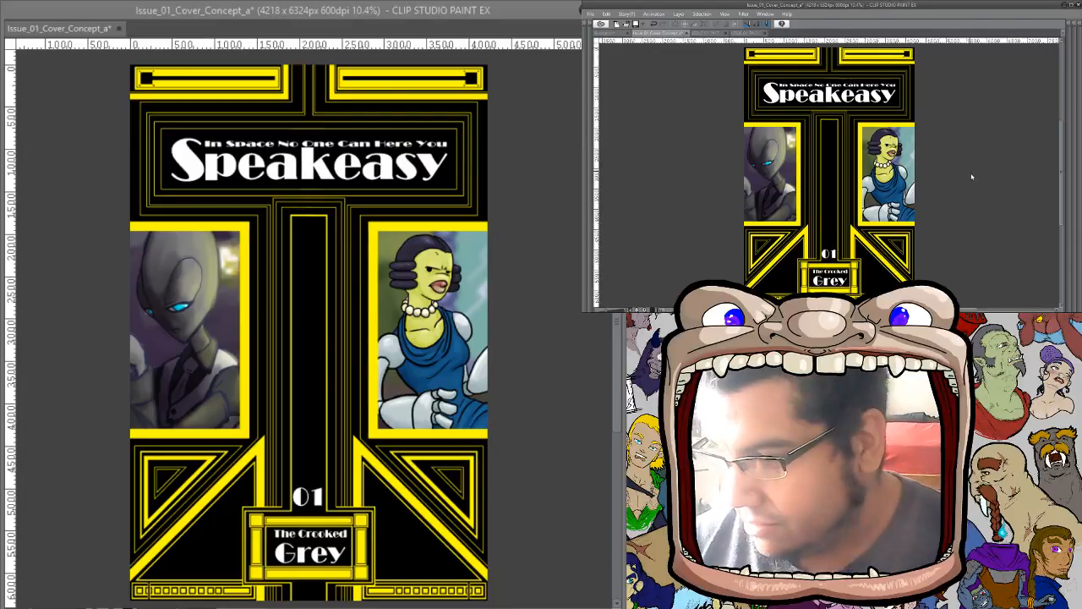
pyautogui.press('Tab')
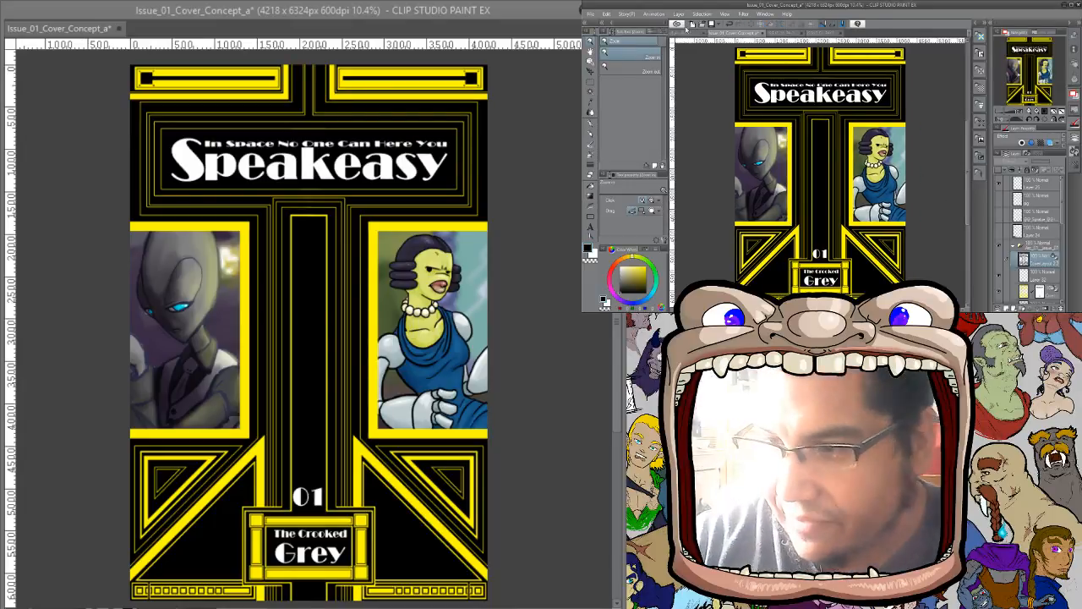
pyautogui.click(685, 33)
pyautogui.click(1000, 195)
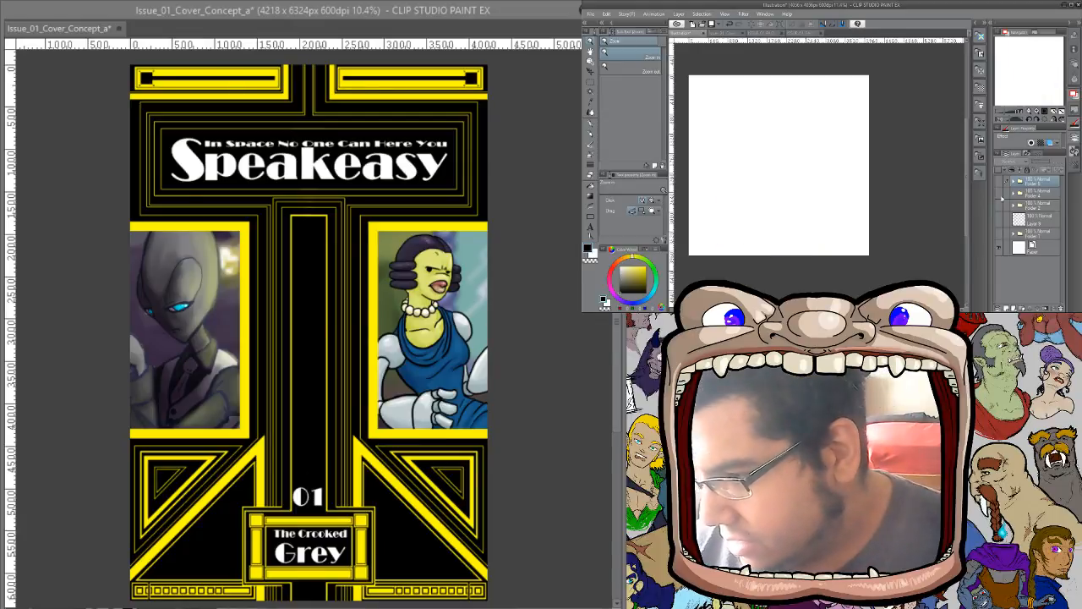
pyautogui.click(1001, 196)
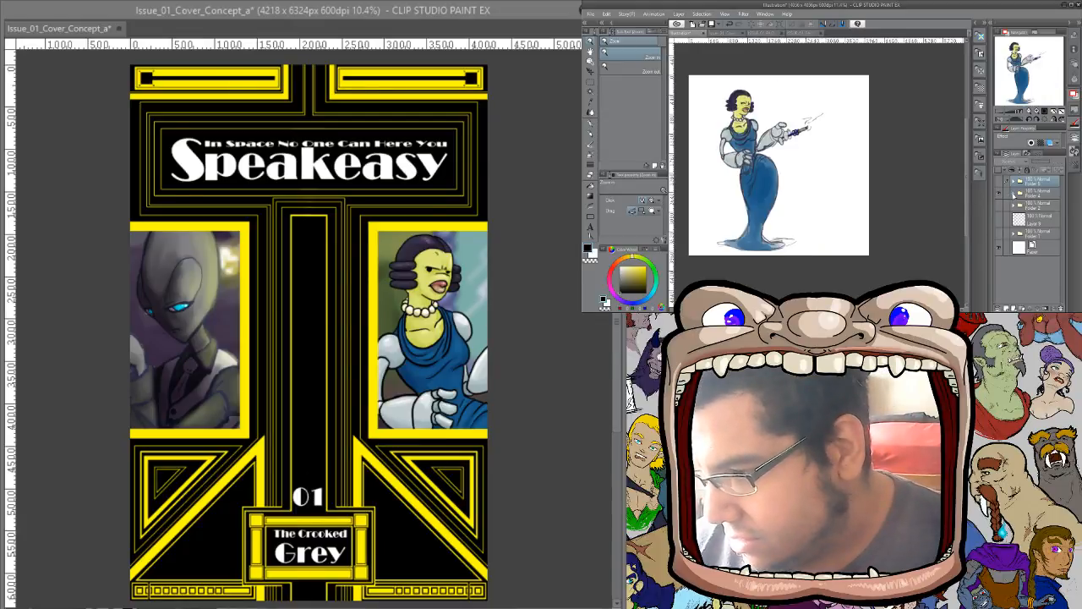
pyautogui.click(1013, 193)
pyautogui.click(999, 205)
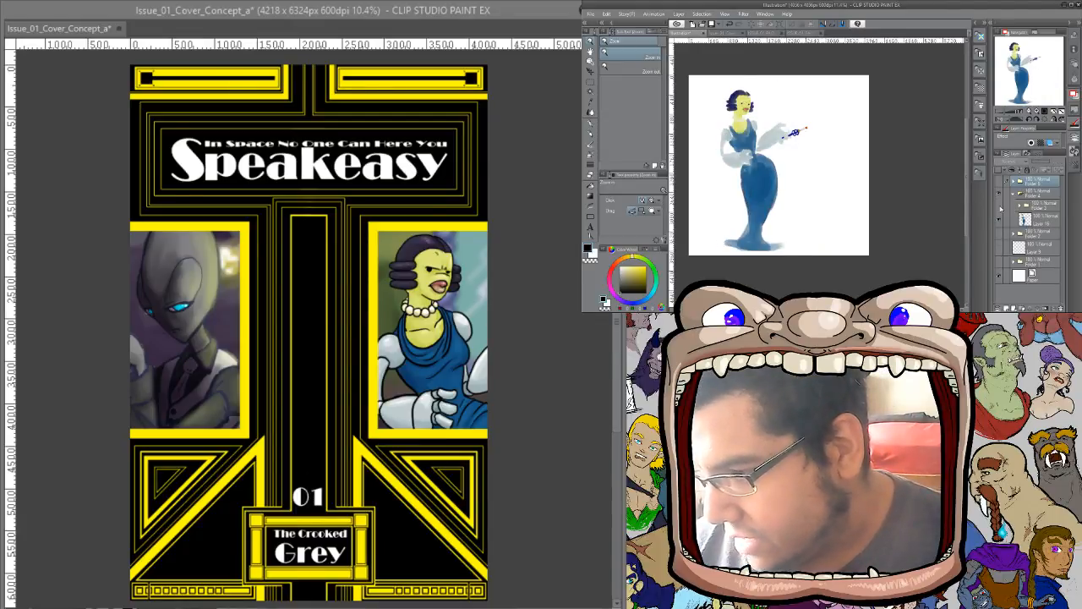
# Compare the woman's painted figure with the rough sketch and title folder by toggling their visibility, leaving the painted figure shown
pyautogui.click(999, 193)
pyautogui.click(1013, 193)
pyautogui.click(999, 193)
pyautogui.click(1001, 206)
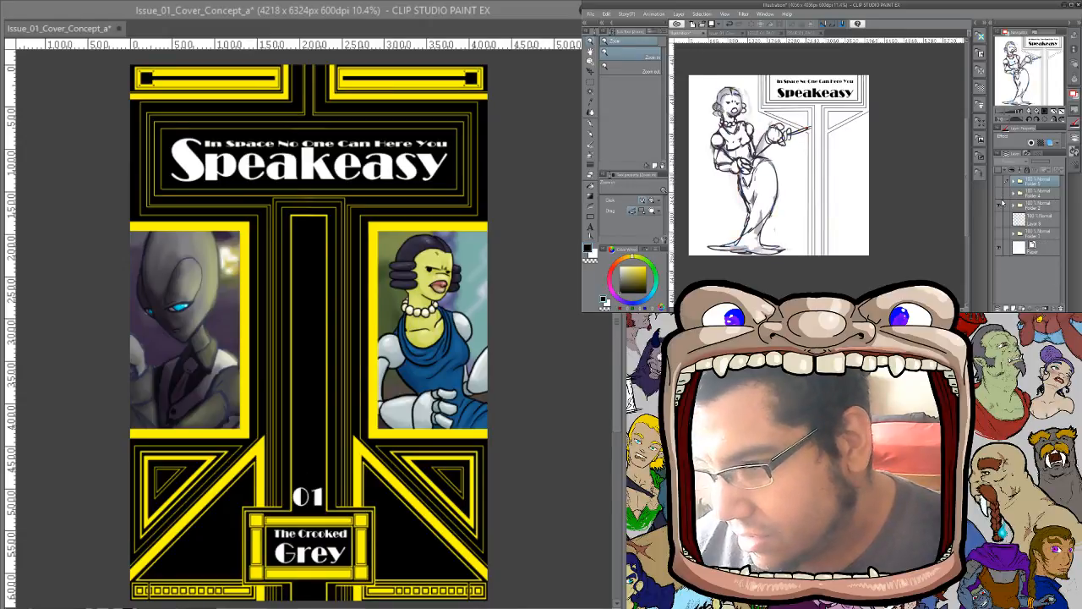
pyautogui.click(1001, 207)
pyautogui.click(1002, 209)
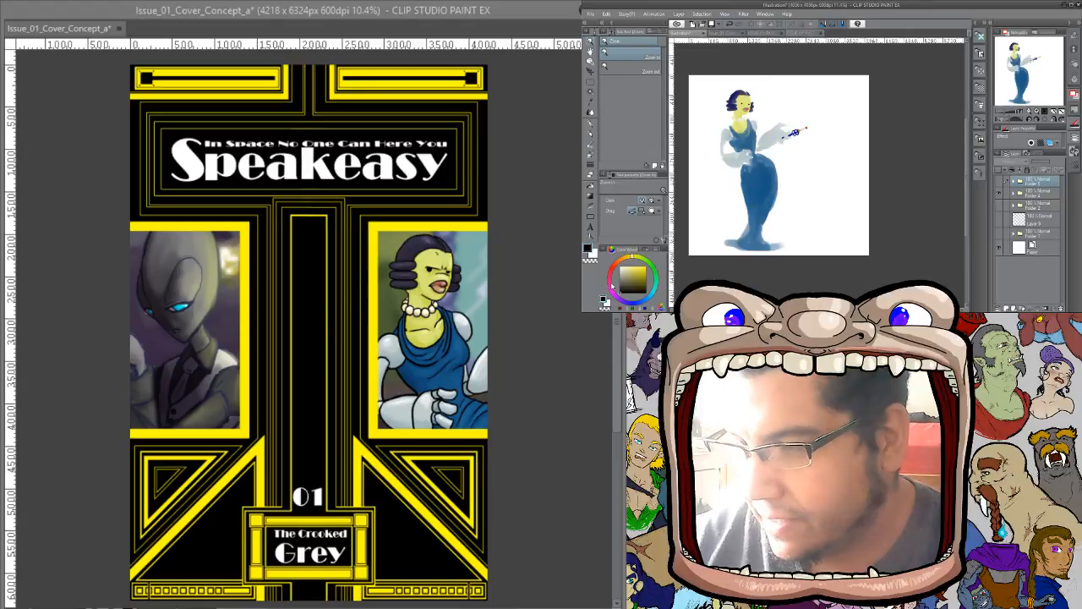
# Check the page 02 document, return to Issue_01_Cover_Concept_a, and expand the masked layer folder below the yellow frame layers
pyautogui.click(804, 33)
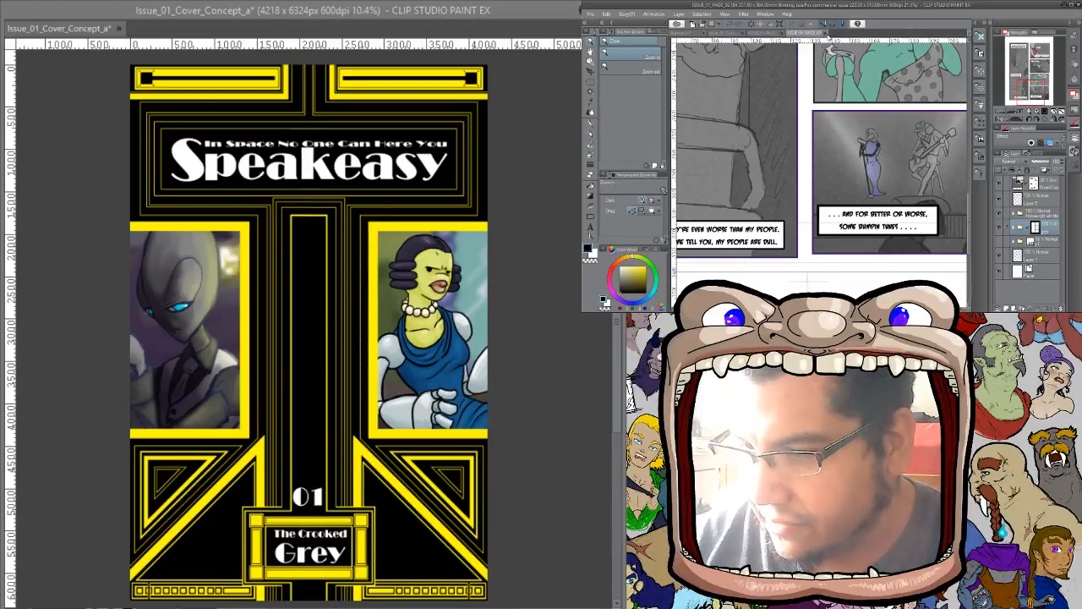
pyautogui.click(823, 33)
pyautogui.click(786, 35)
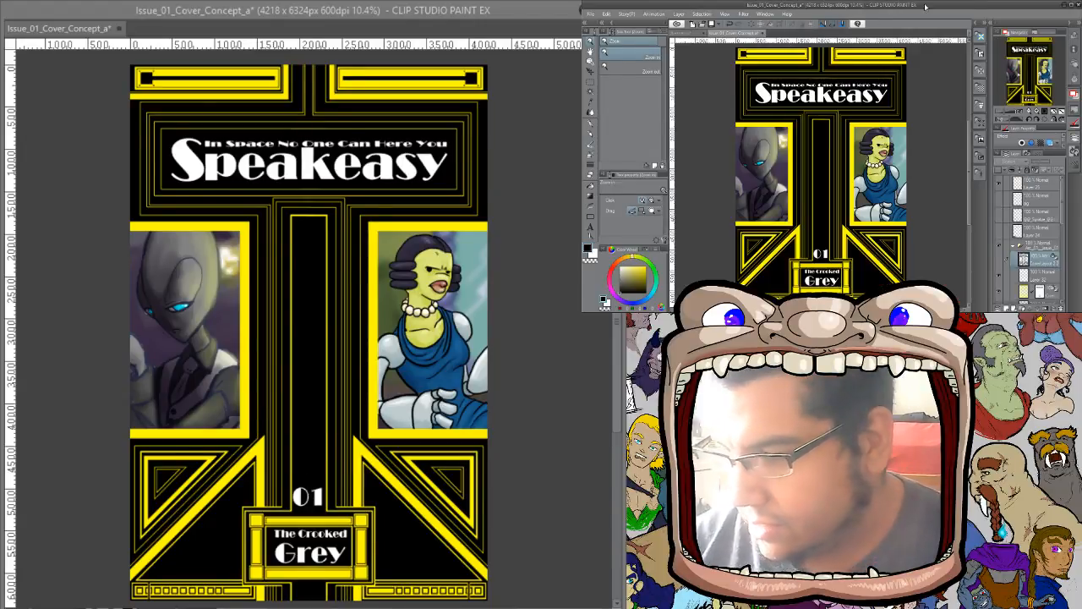
pyautogui.scroll(-5, 1031, 237)
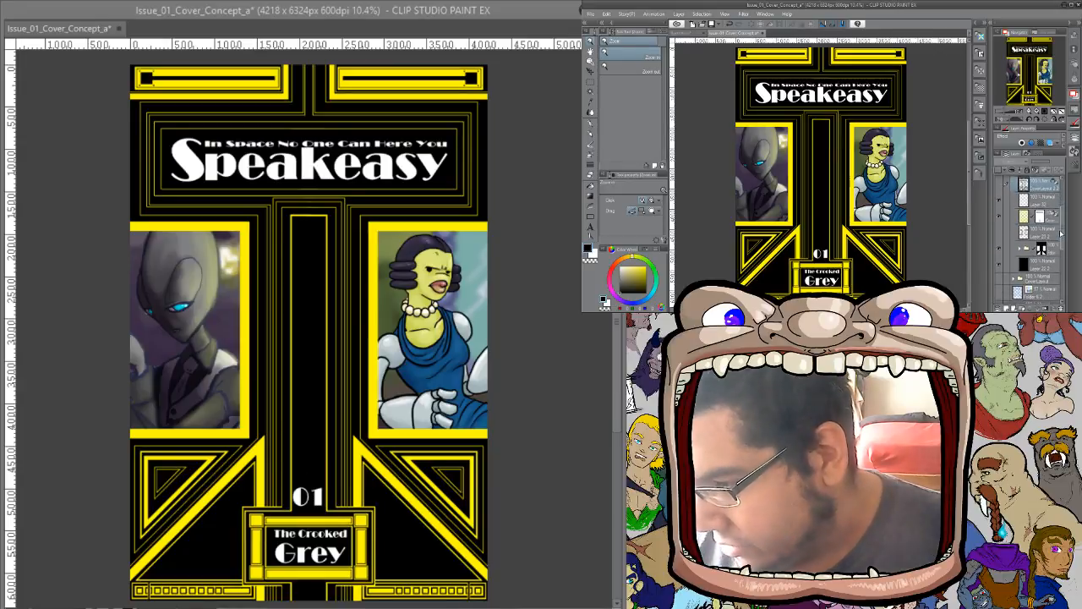
pyautogui.click(1020, 249)
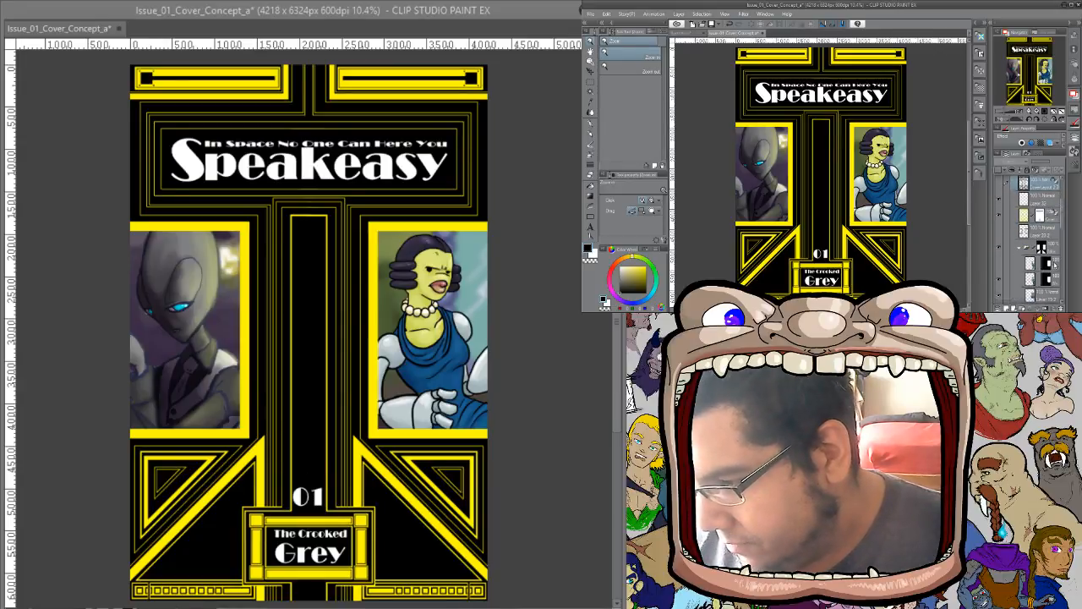
# Copy the woman's masked layer out of the cover's layer folder to above it, and collapse and hide that folder
pyautogui.click(1054, 267)
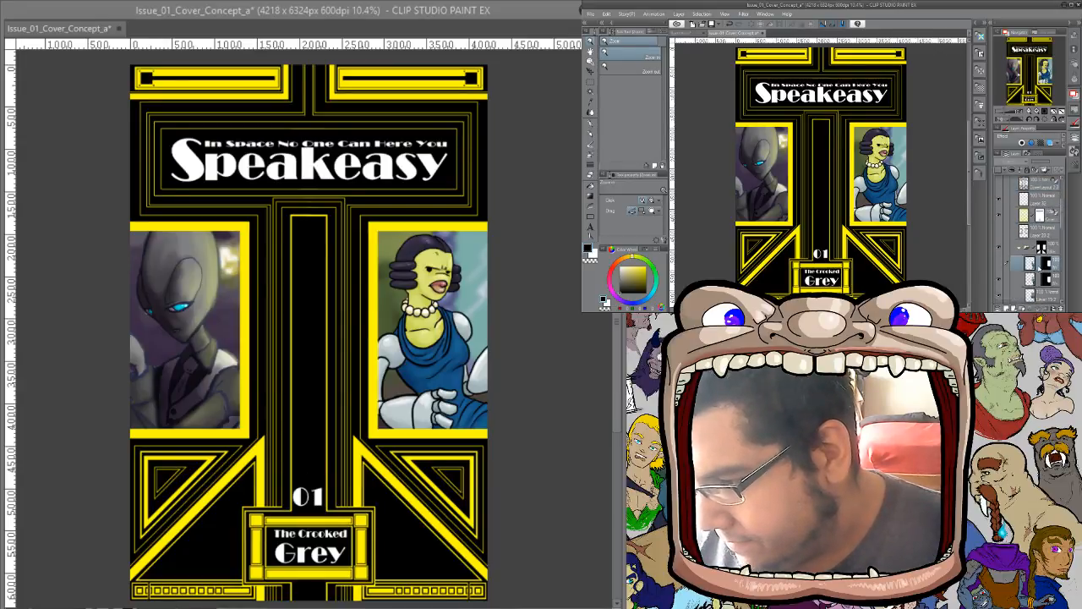
pyautogui.moveTo(1051, 283); pyautogui.dragTo(1046, 199)
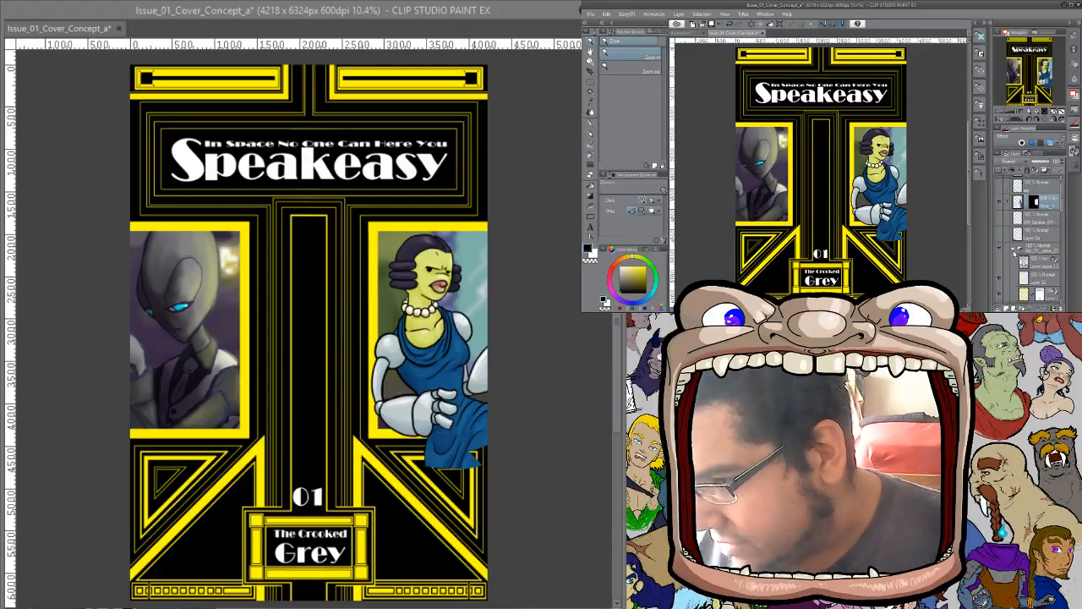
pyautogui.click(1014, 251)
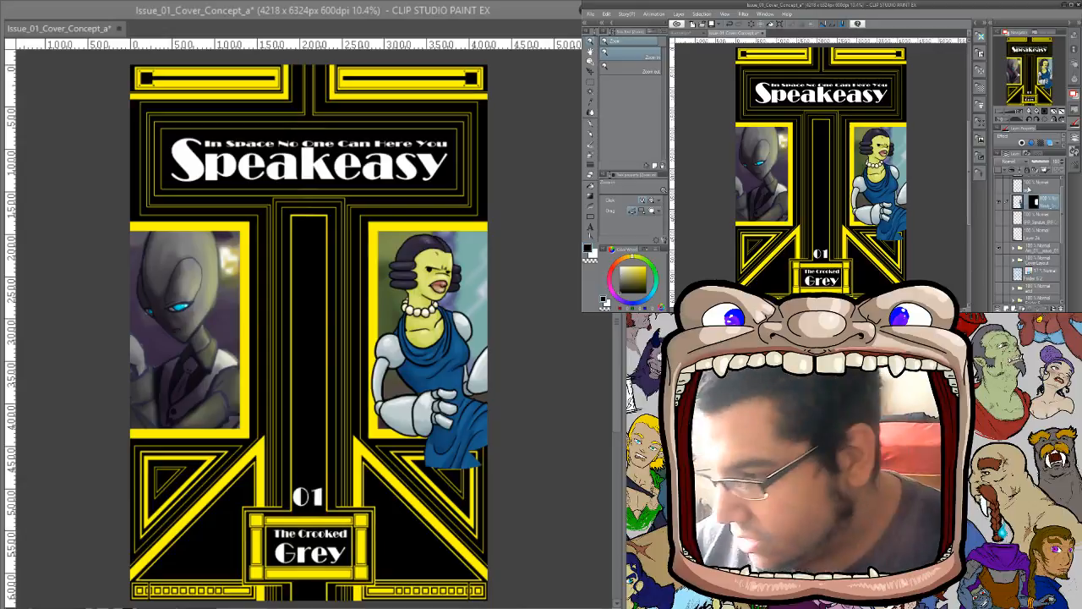
pyautogui.click(999, 249)
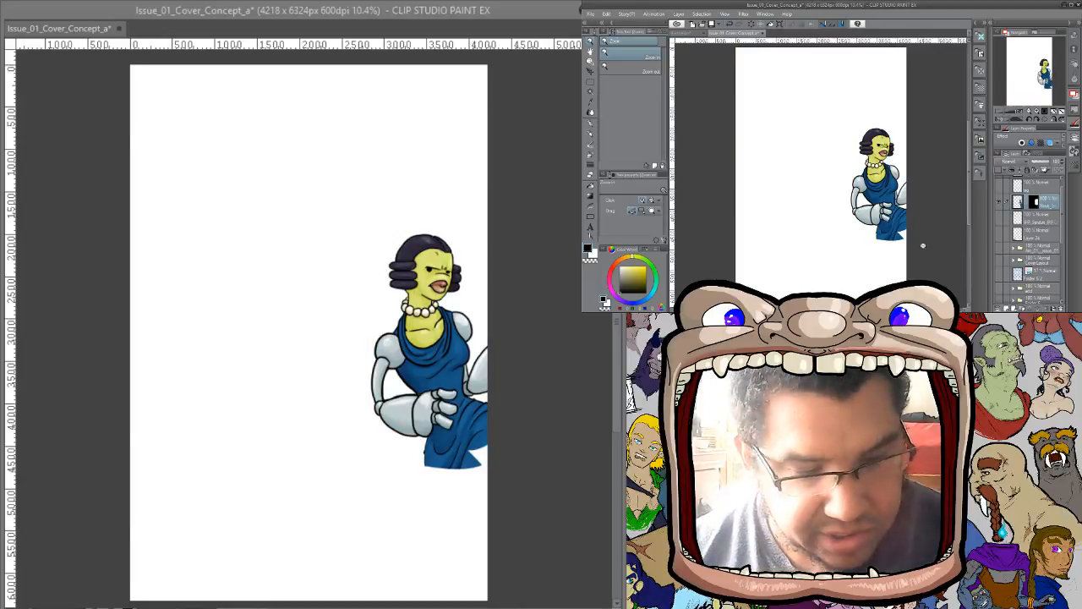
# Move the copied woman to the middle of the page and disable her layer mask so the full figure shows
pyautogui.press('k')
pyautogui.moveTo(937, 254); pyautogui.dragTo(872, 226)
pyautogui.keyDown('shift'); pyautogui.click(1032, 203); pyautogui.keyUp('shift')
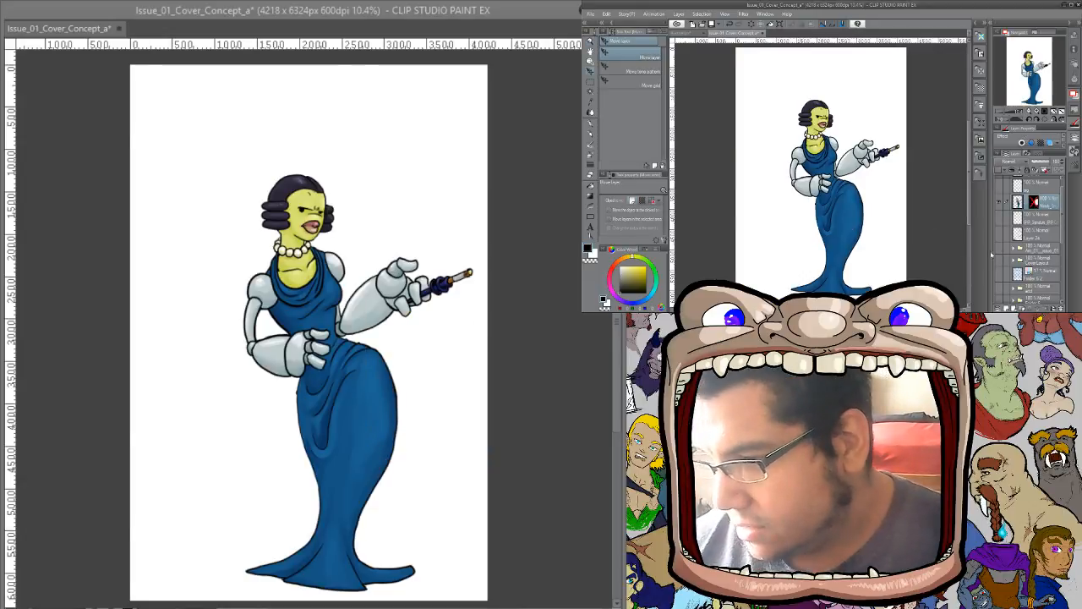
pyautogui.moveTo(918, 254); pyautogui.dragTo(907, 246)
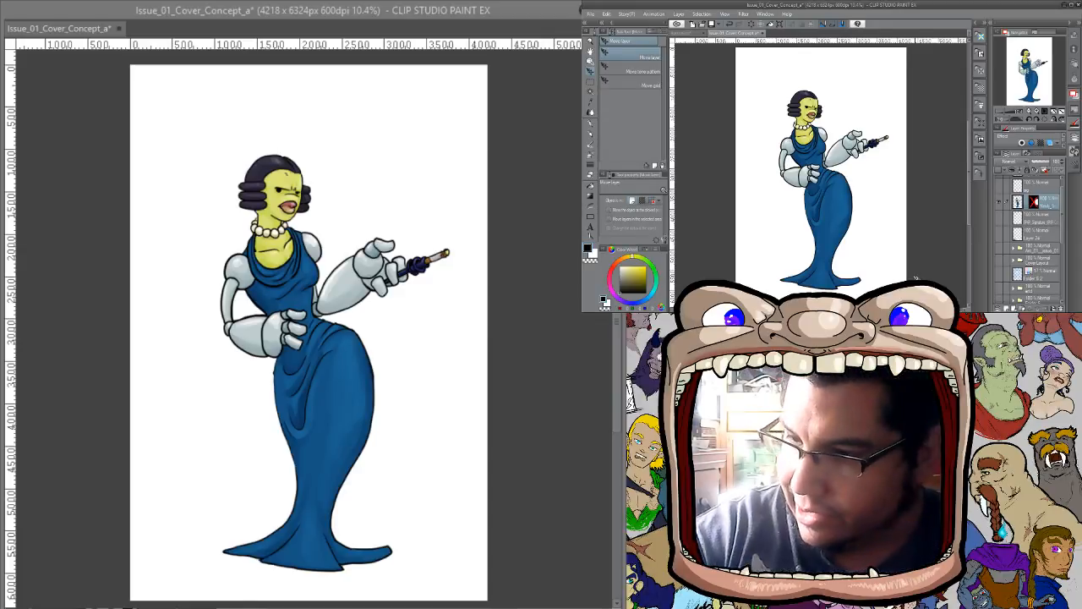
# Examine the woman's full figure enlarged, with the palettes hidden
pyautogui.hotkey('ctrl', 'space')
pyautogui.moveTo(850, 184); pyautogui.dragTo(906, 159)
pyautogui.keyDown('alt'); pyautogui.click(864, 180); pyautogui.keyUp('alt')
pyautogui.press('Tab')
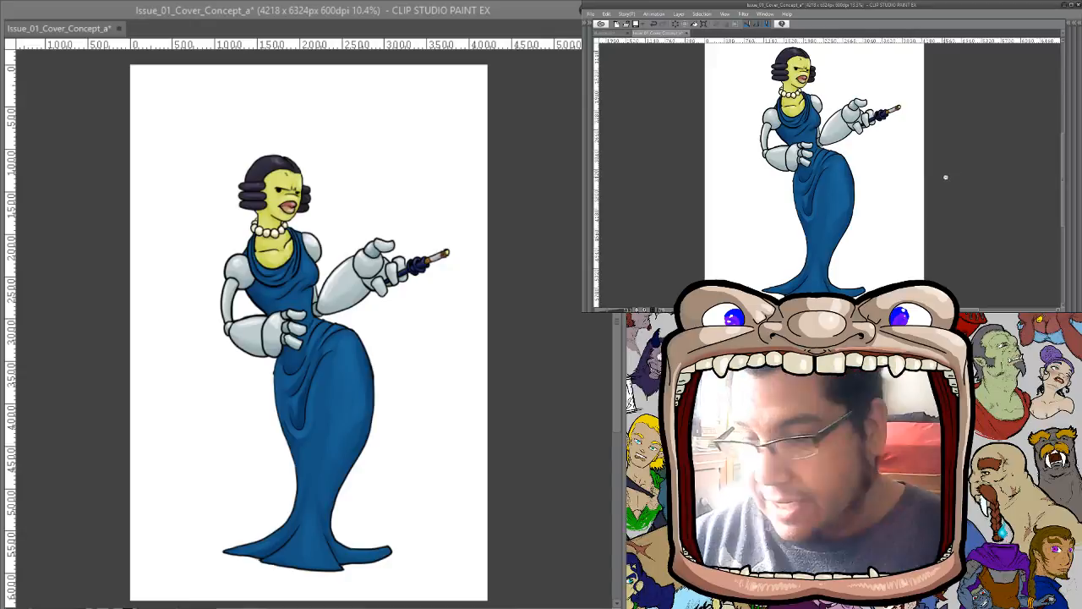
# Restore the palettes, hide the full-figure copy of the woman, and show the cover's layer folder again
pyautogui.press('Tab')
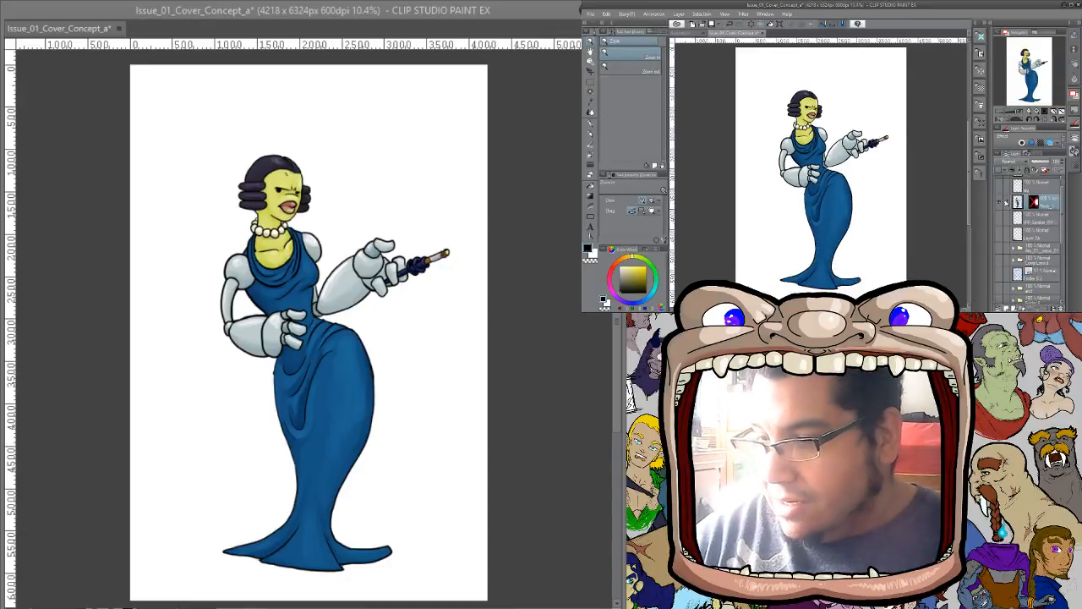
pyautogui.click(999, 203)
pyautogui.click(999, 249)
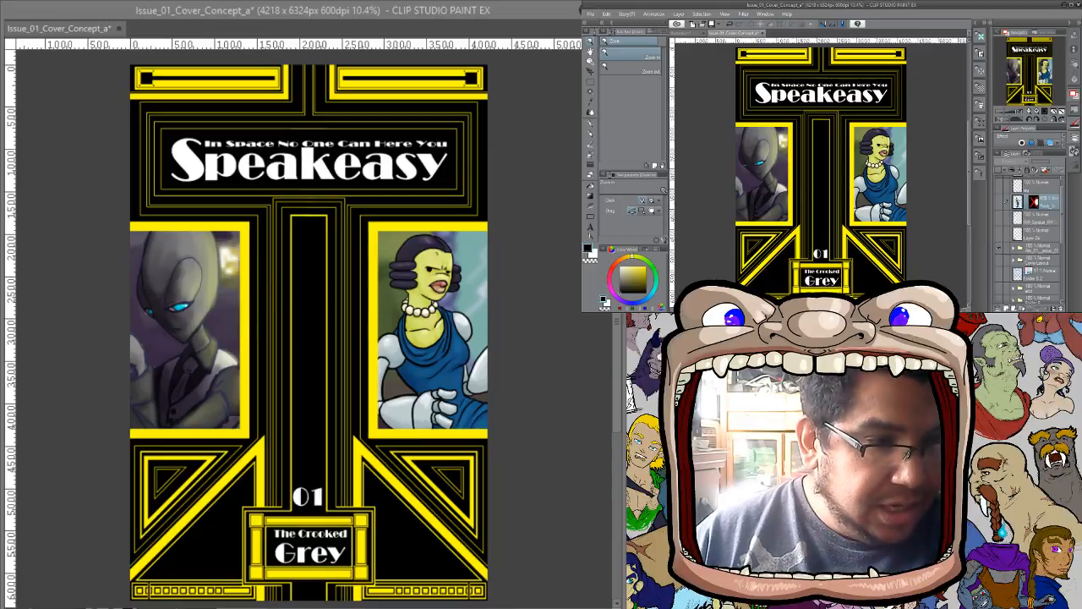
# Switch to File Explorer and open the Book_&_arc_ideas_for_The_Crooked_Grey_ARC document from the The_Crooked_Grey folder
pyautogui.hotkey('alt', 'Tab')
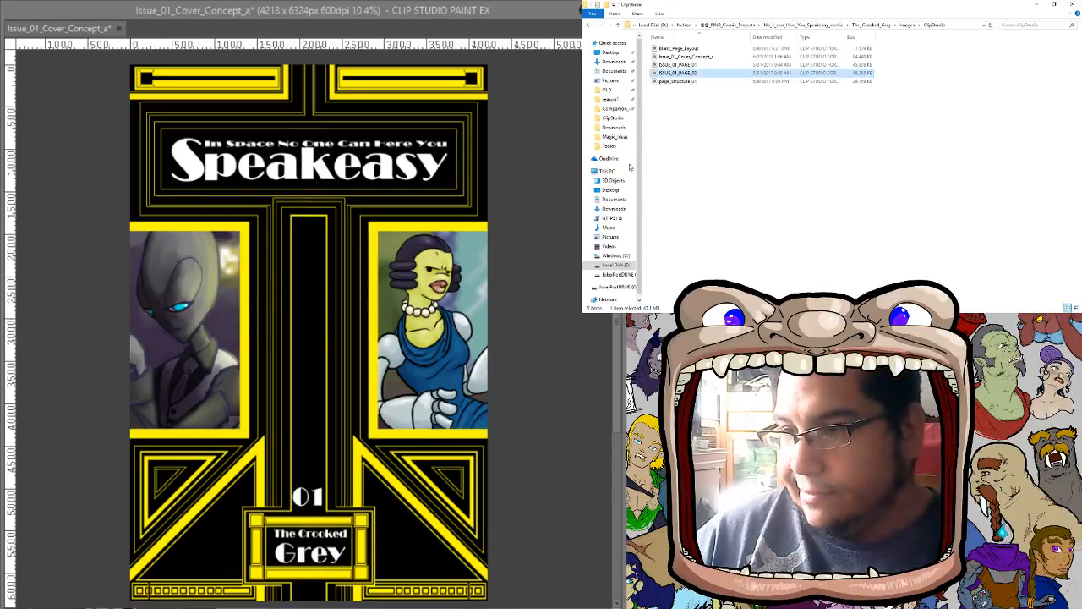
pyautogui.click(867, 25)
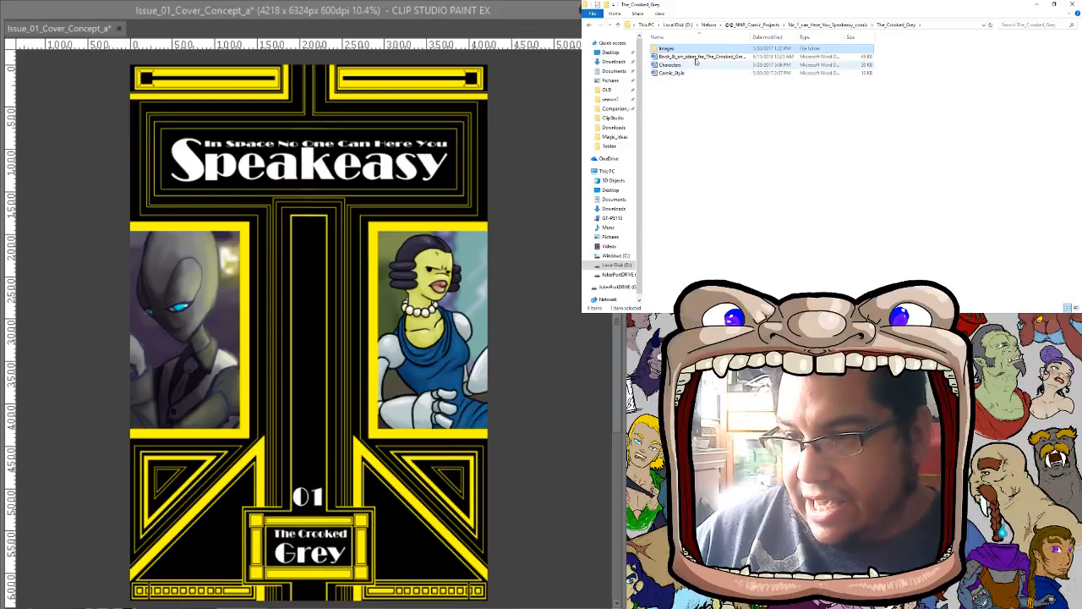
pyautogui.click(696, 56)
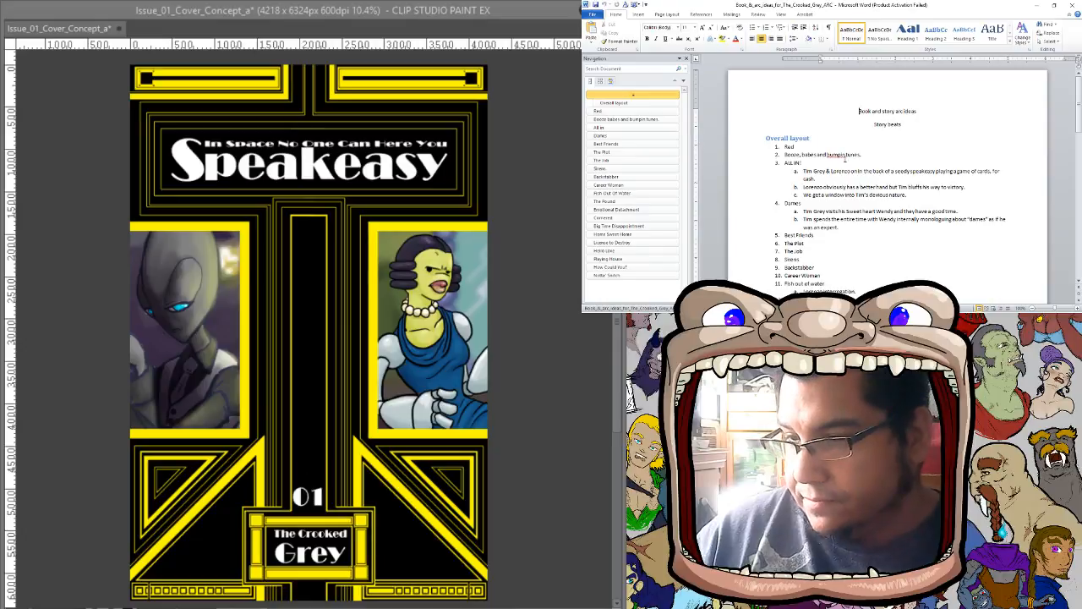
# Read the "Booze babes and bumpin tunes" section of the story document, then return to the cover in Clip Studio Paint
pyautogui.scroll(-10, 887, 177)
pyautogui.click(630, 119)
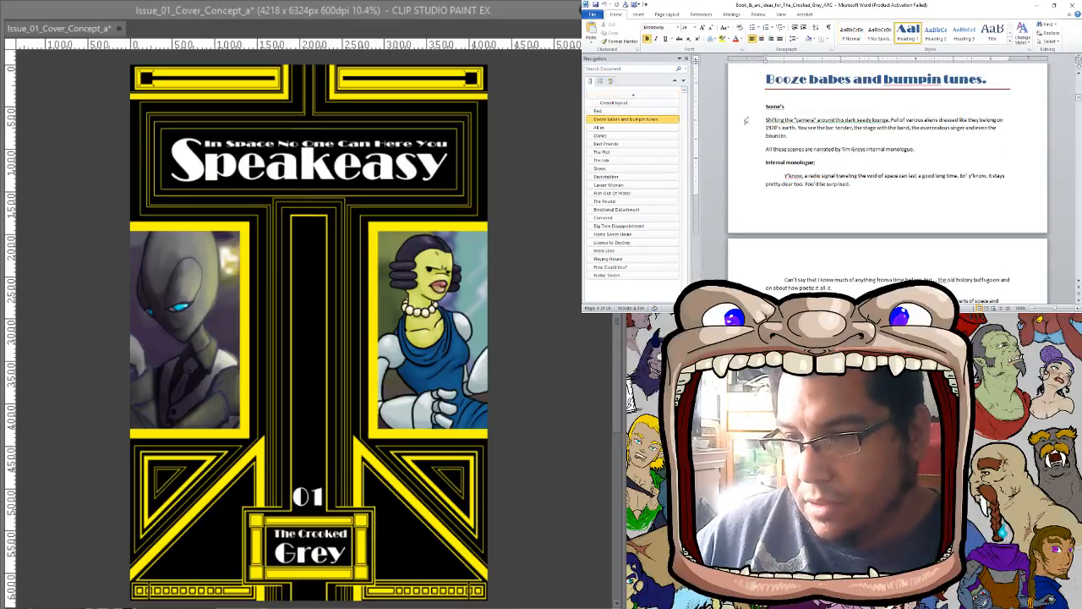
pyautogui.scroll(-1, 797, 118)
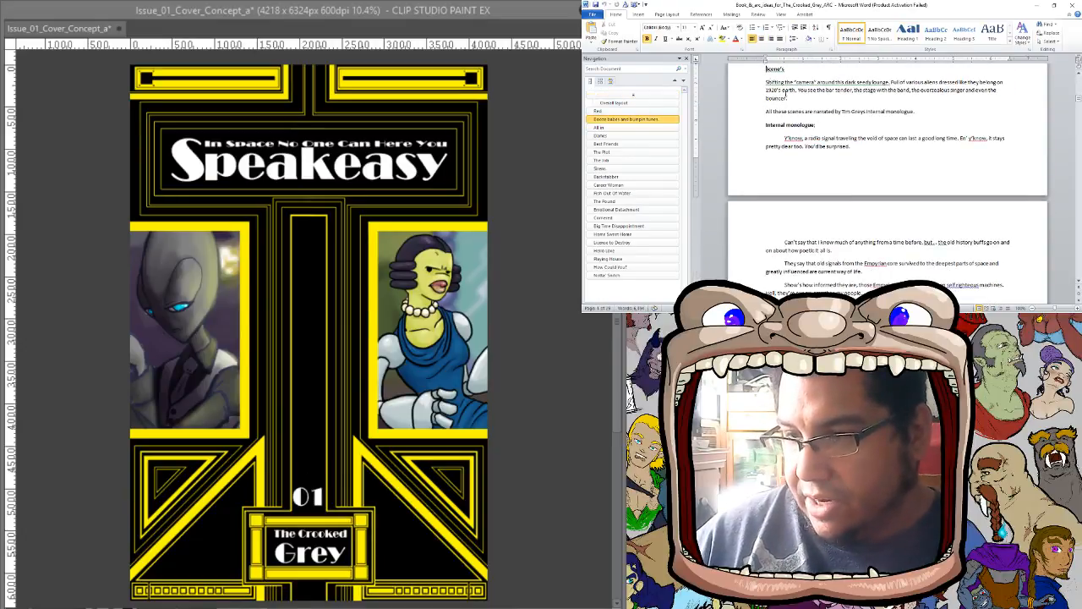
pyautogui.scroll(-5, 797, 133)
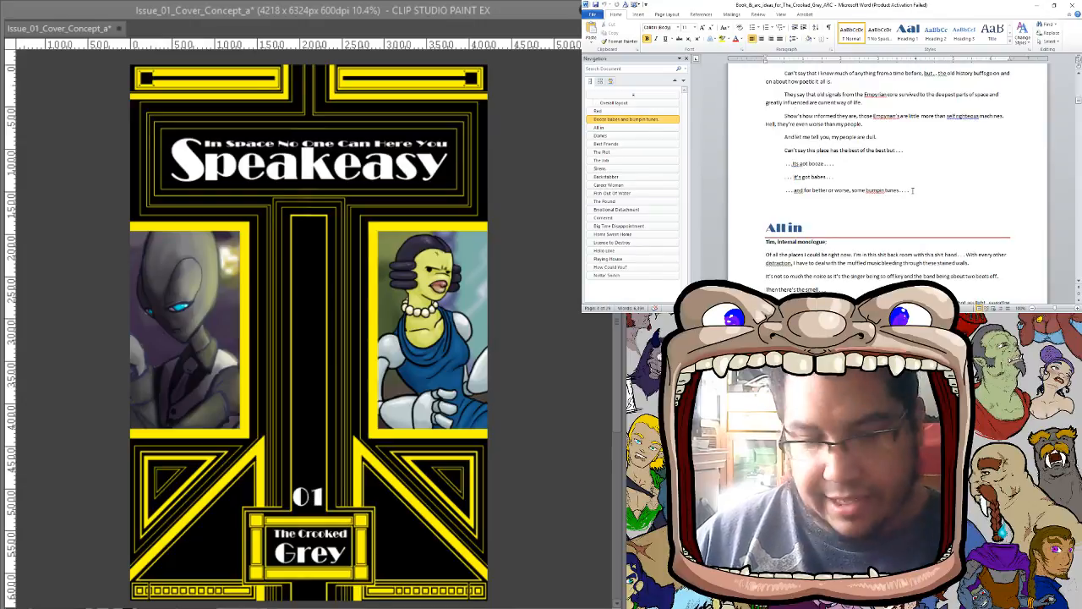
pyautogui.keyDown('shift'); pyautogui.click(909, 195); pyautogui.keyUp('shift')
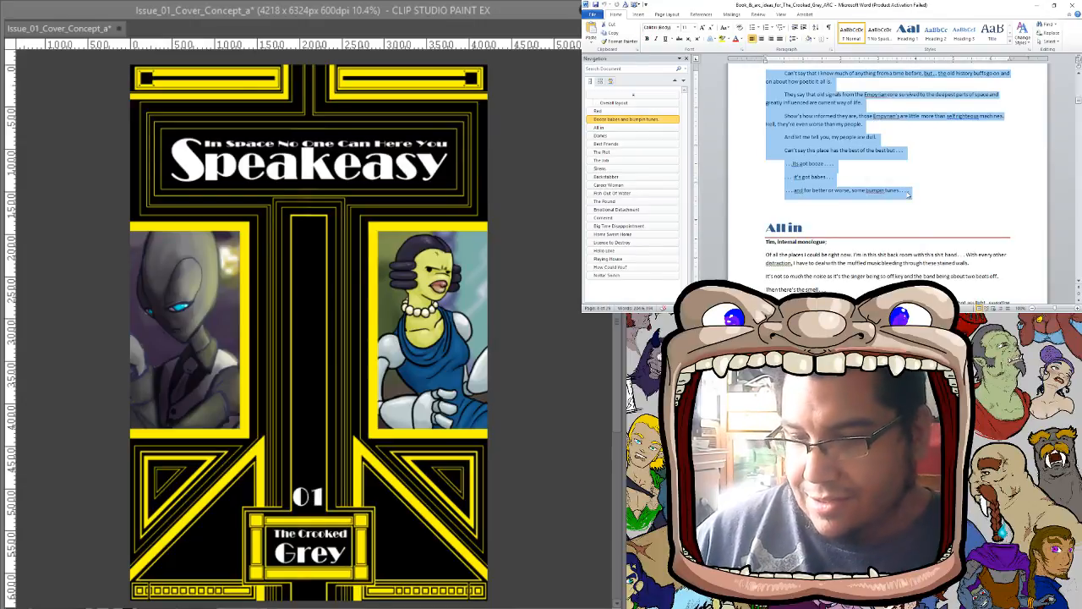
pyautogui.scroll(5, 907, 194)
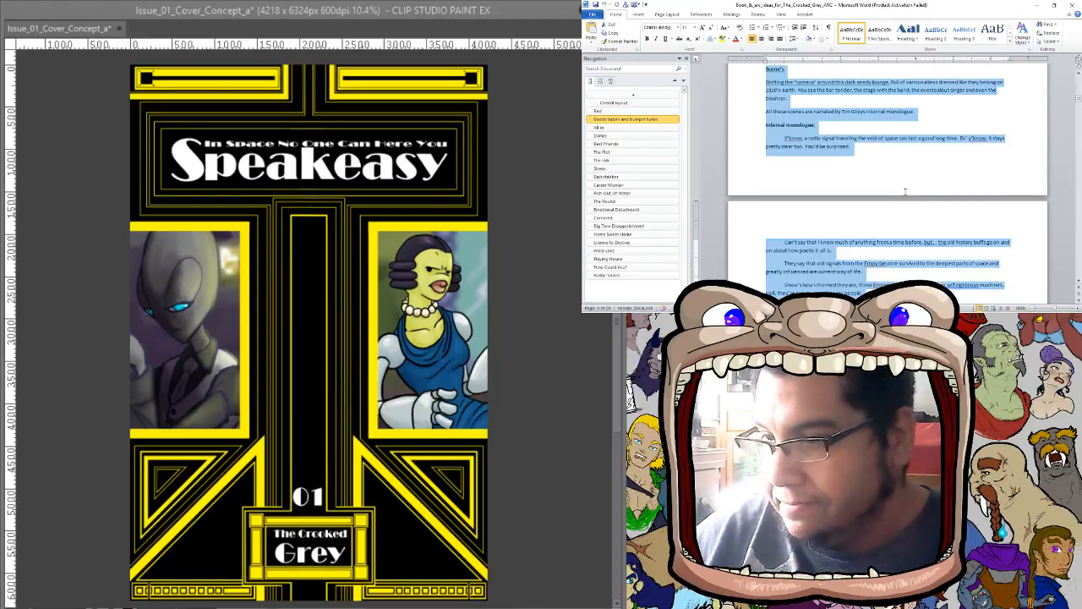
pyautogui.scroll(1, 906, 192)
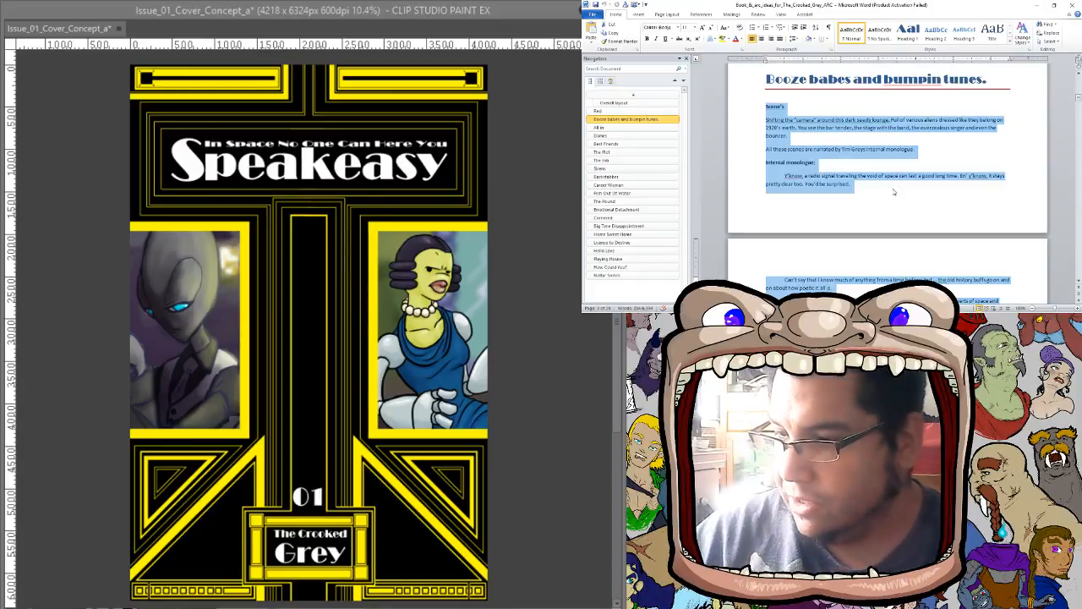
pyautogui.click(857, 175)
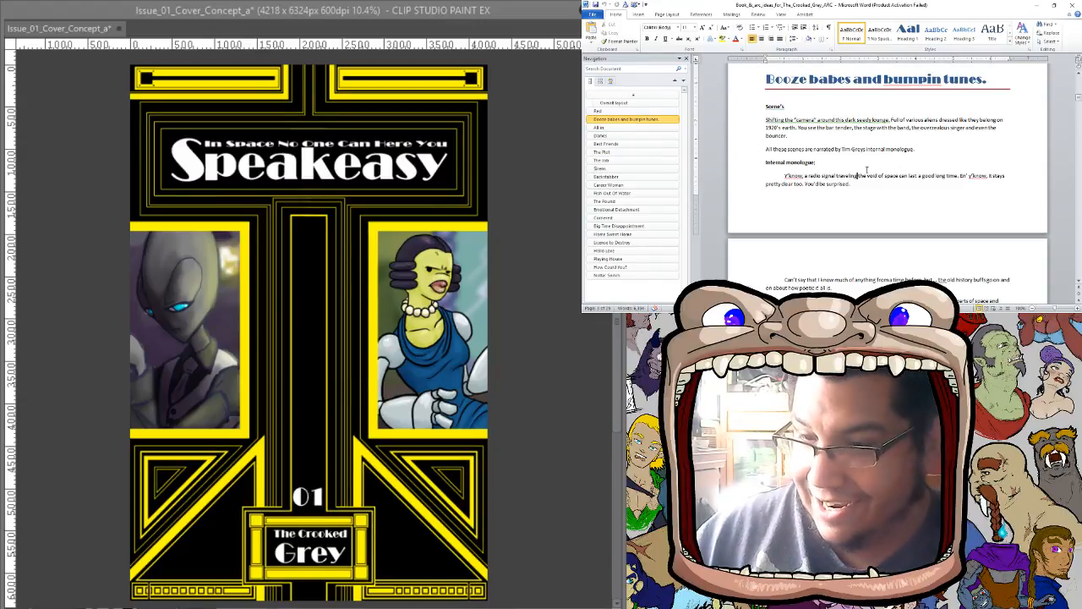
pyautogui.click(1034, 5)
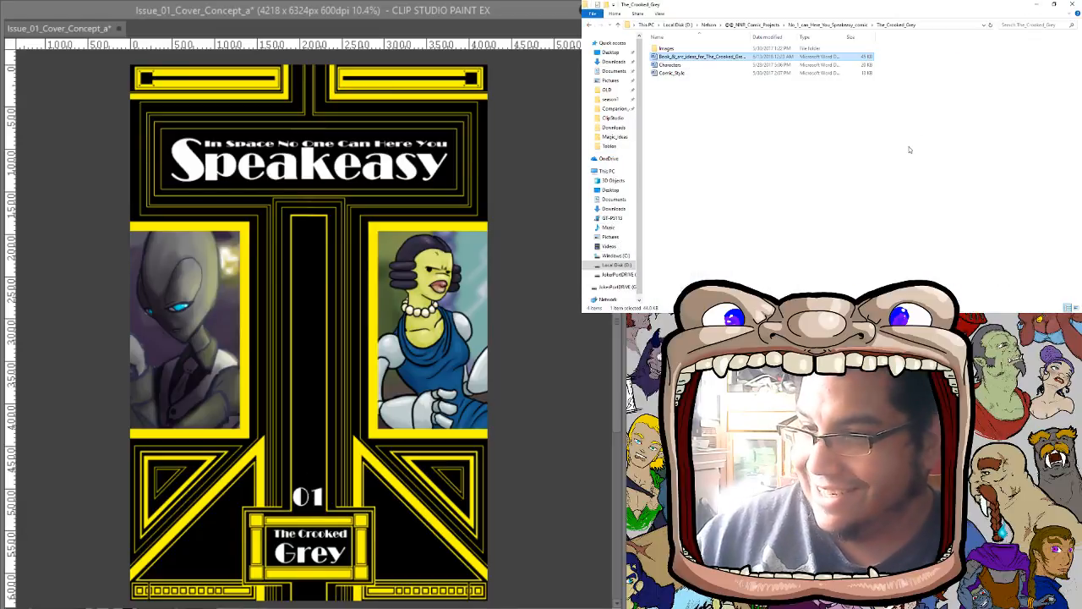
pyautogui.click(1035, 4)
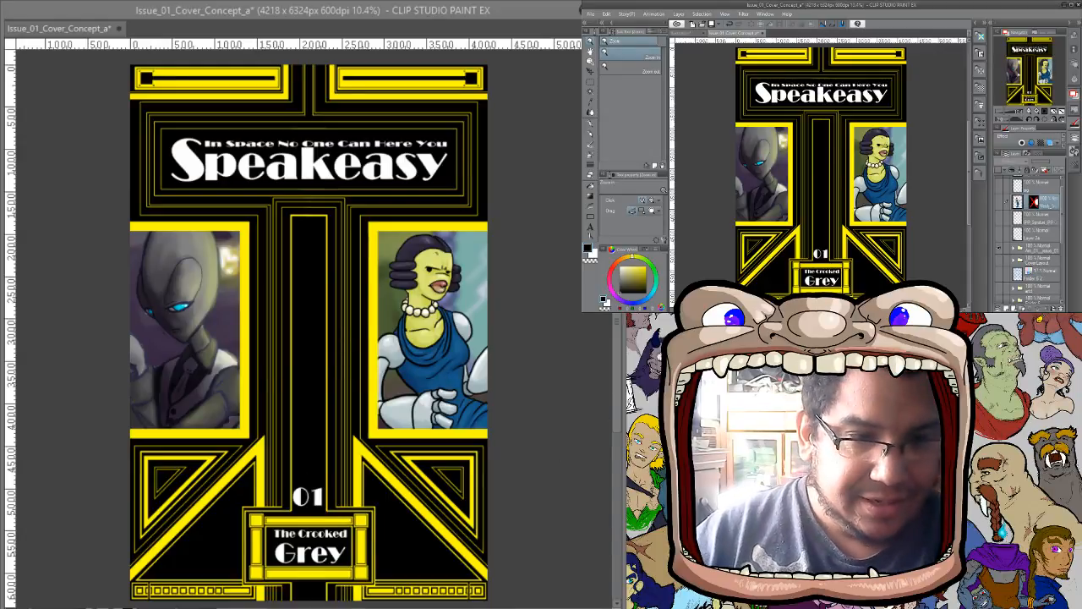
# Switch back to the Word story document and review the list of story beats under "Overall layout"
pyautogui.hotkey('alt', 'Tab')
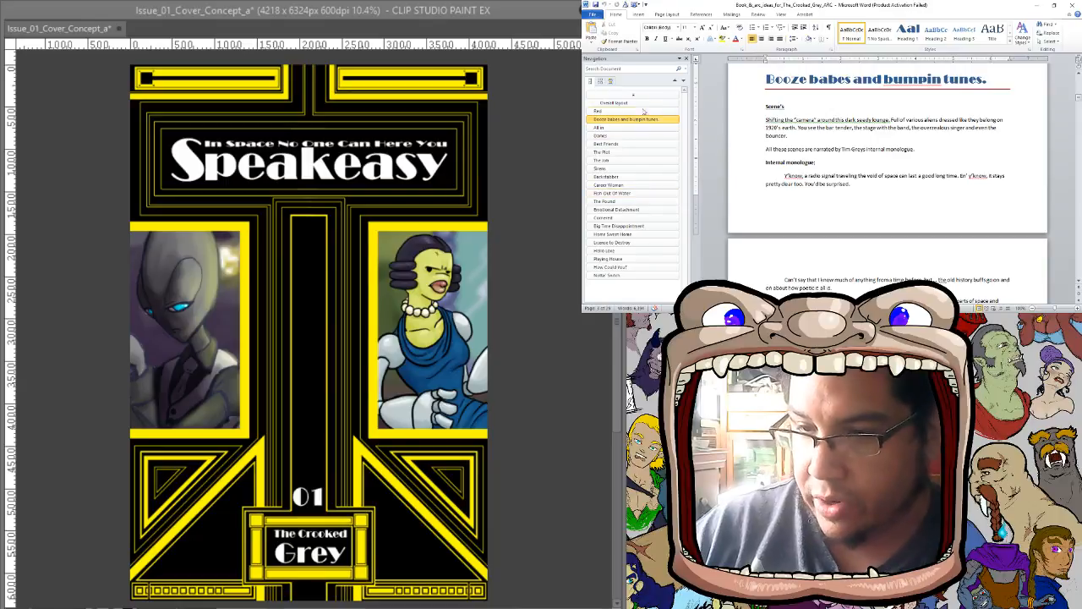
pyautogui.click(613, 102)
pyautogui.scroll(-1, 775, 180)
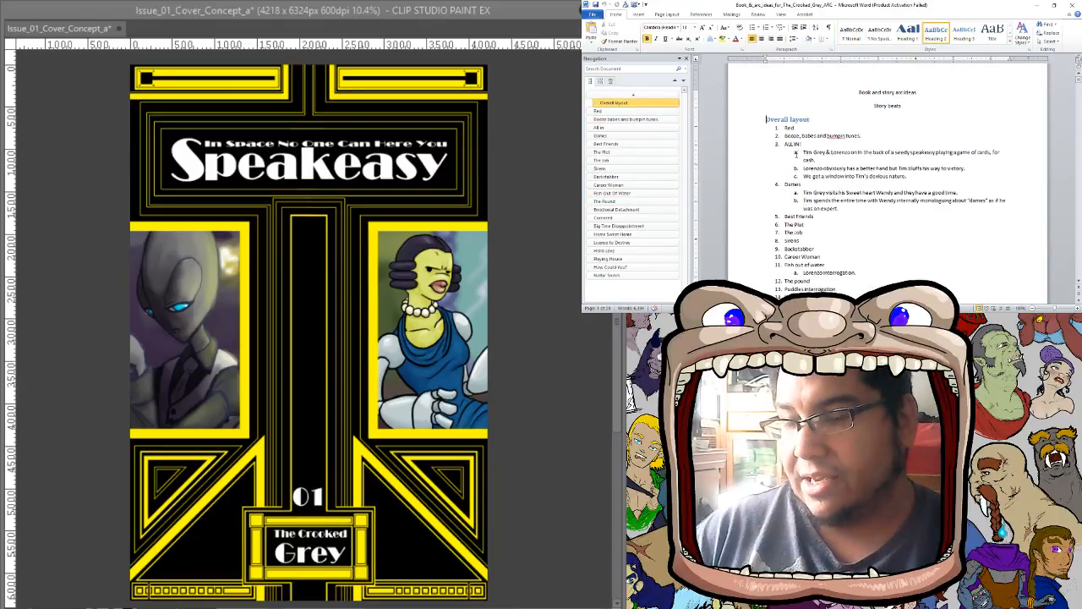
pyautogui.scroll(-1, 778, 169)
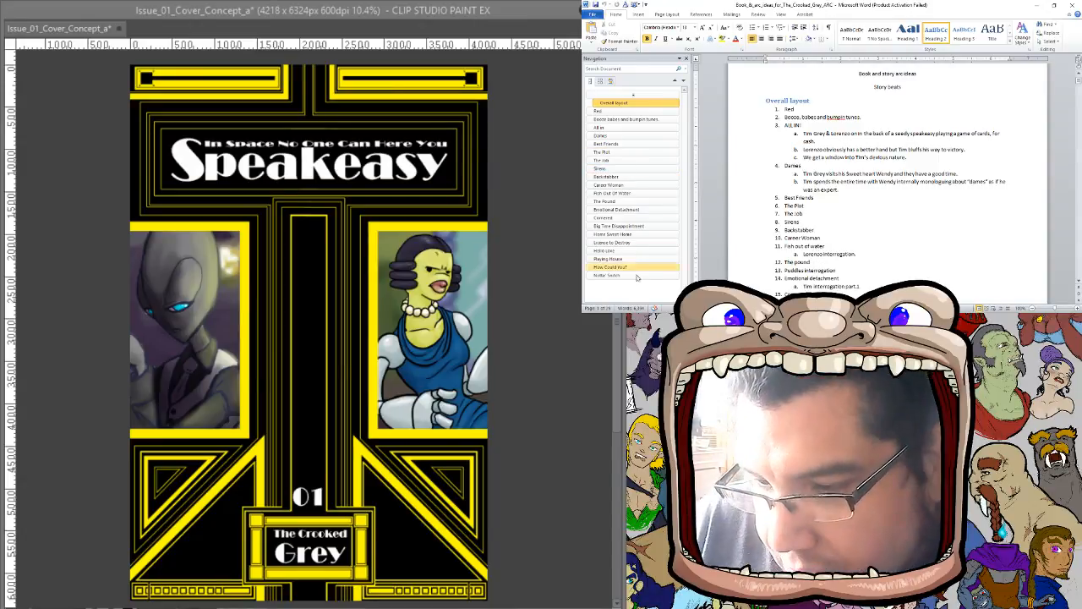
# Look through the "Home Sweet Home" section and the Wendy scene just before it
pyautogui.click(634, 234)
pyautogui.scroll(-3, 813, 195)
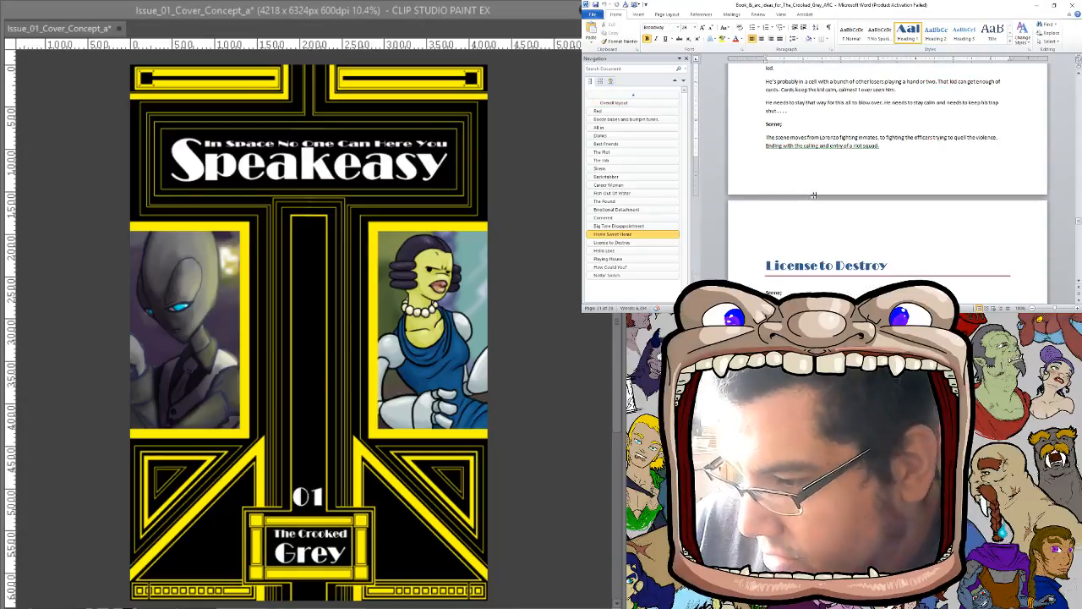
pyautogui.scroll(5, 813, 196)
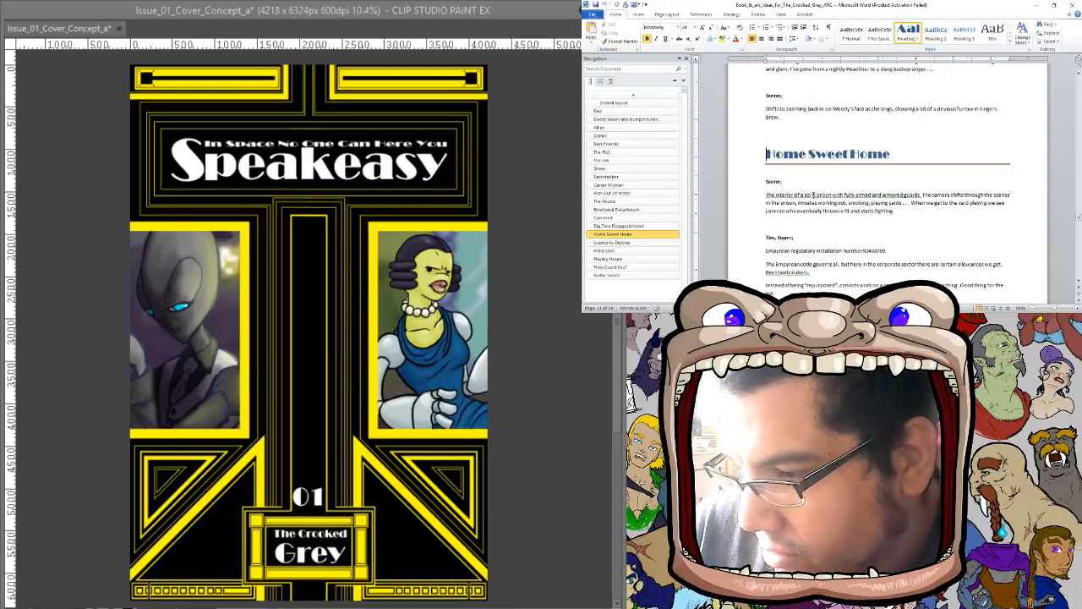
pyautogui.scroll(-2, 814, 195)
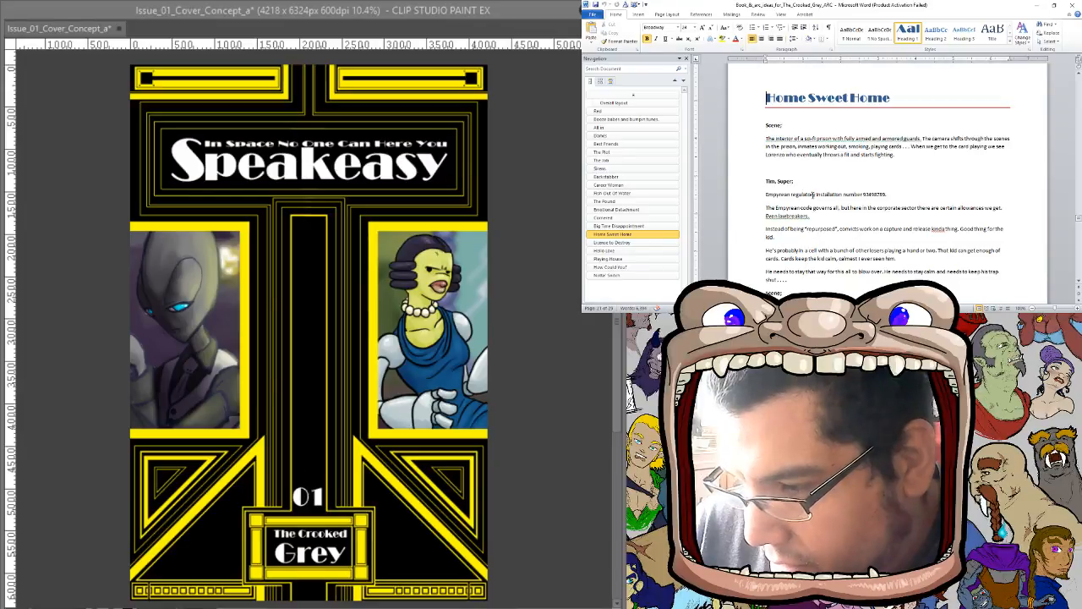
pyautogui.scroll(5, 811, 195)
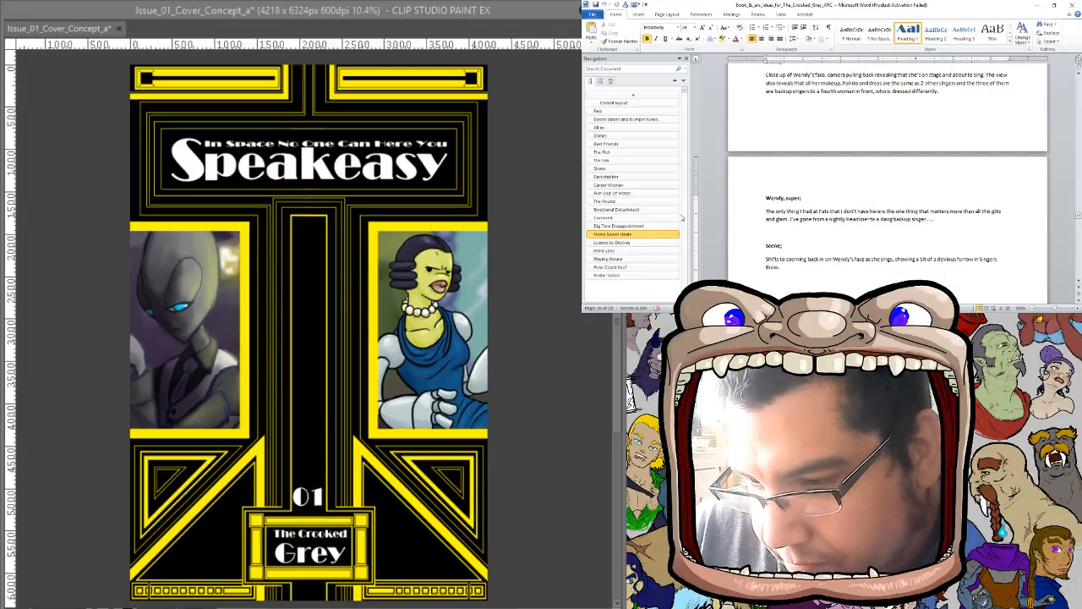
# Read the "Playing House" section, including its "RADIO" lines and the kitchen and bathroom scenes
pyautogui.click(634, 259)
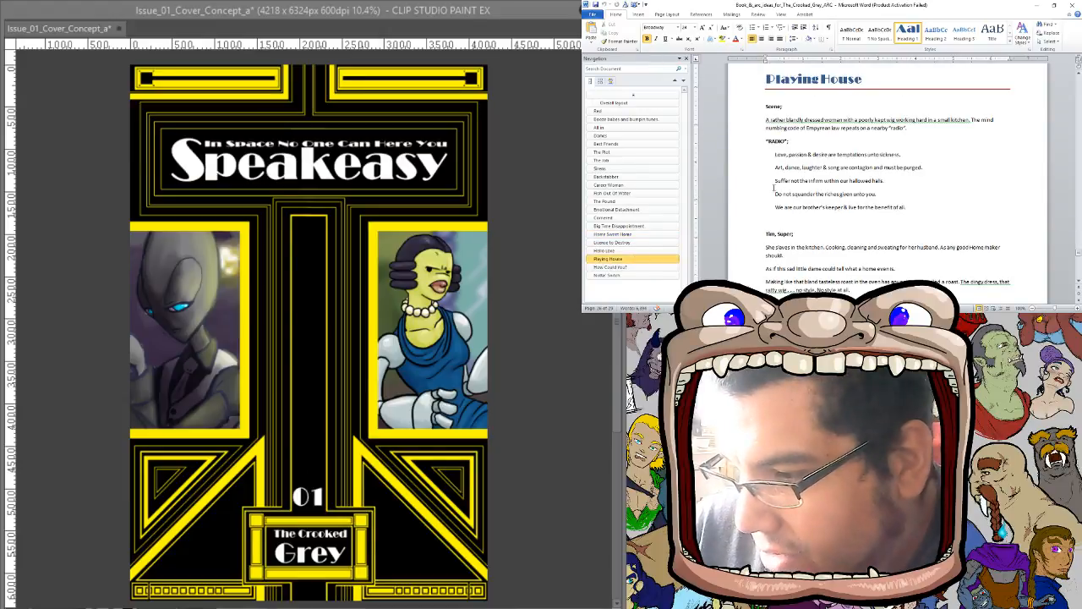
pyautogui.scroll(-1, 771, 185)
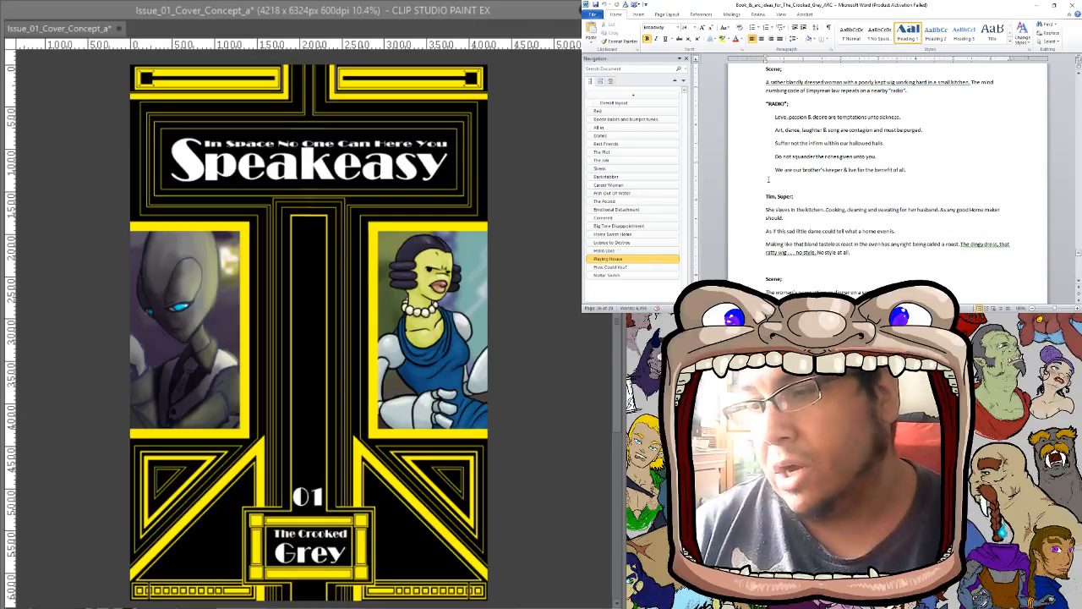
pyautogui.scroll(-1, 780, 164)
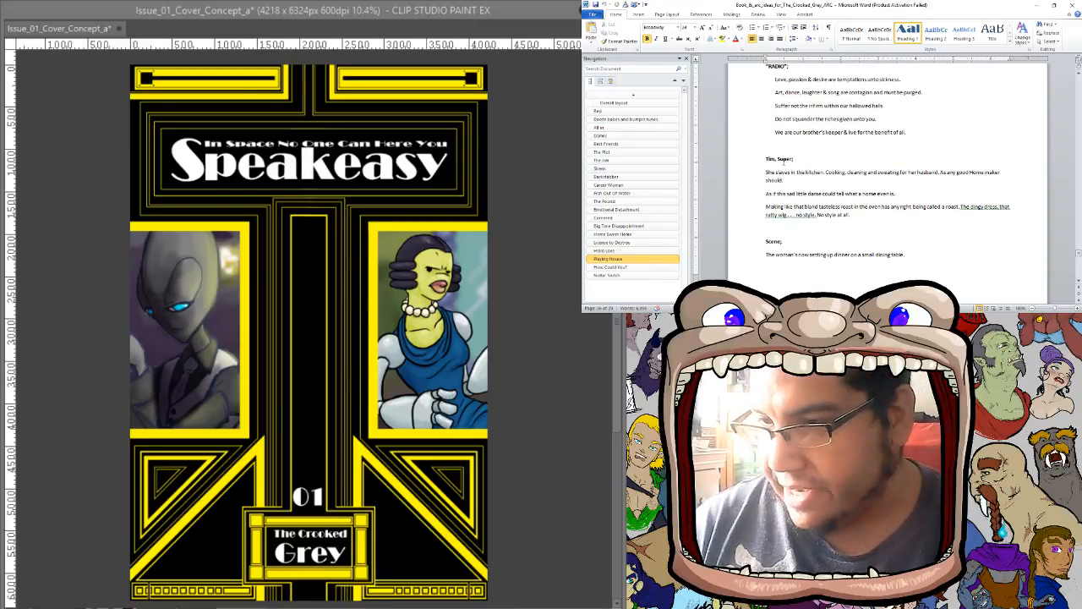
pyautogui.scroll(2, 792, 159)
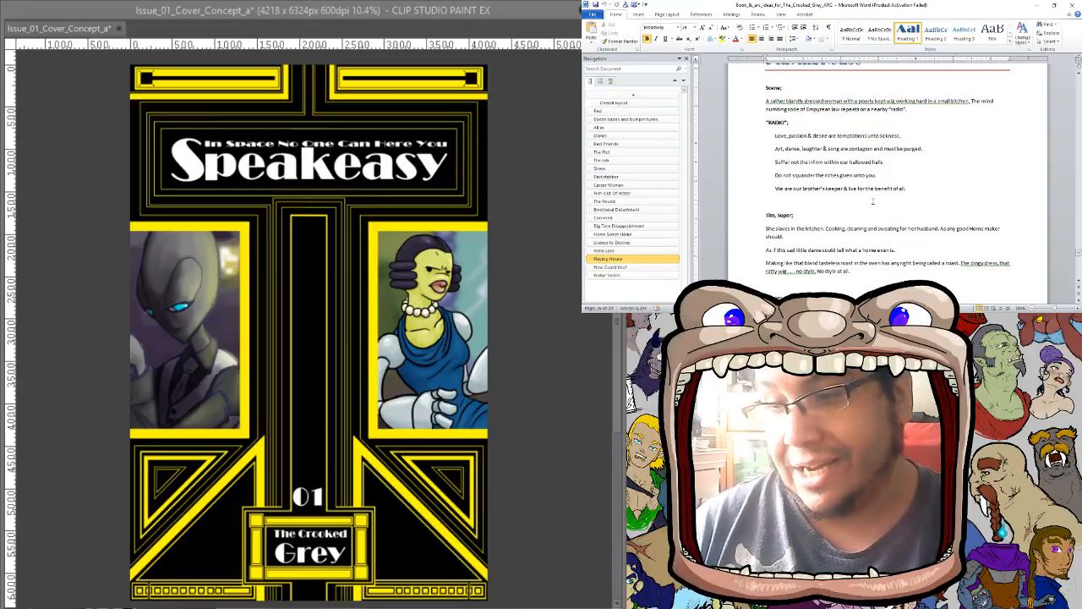
pyautogui.scroll(-2, 844, 185)
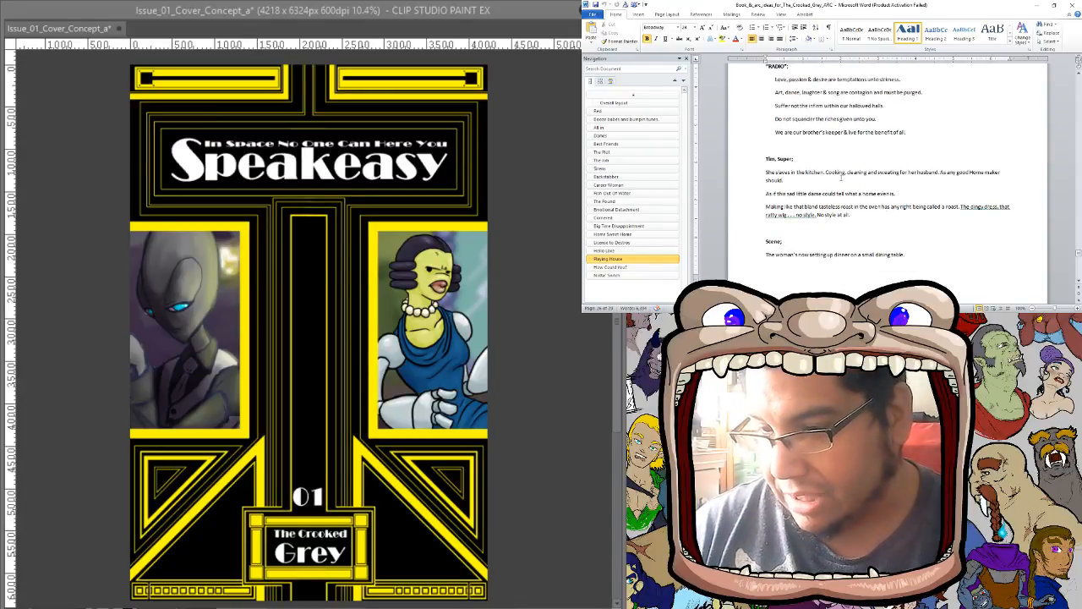
pyautogui.scroll(-3, 840, 148)
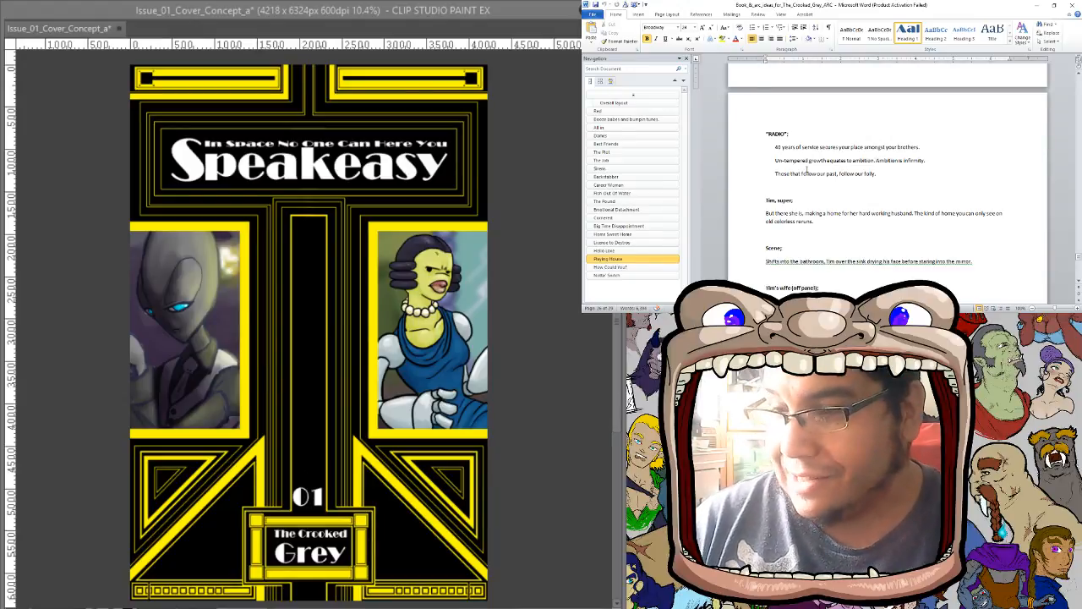
pyautogui.scroll(1, 806, 169)
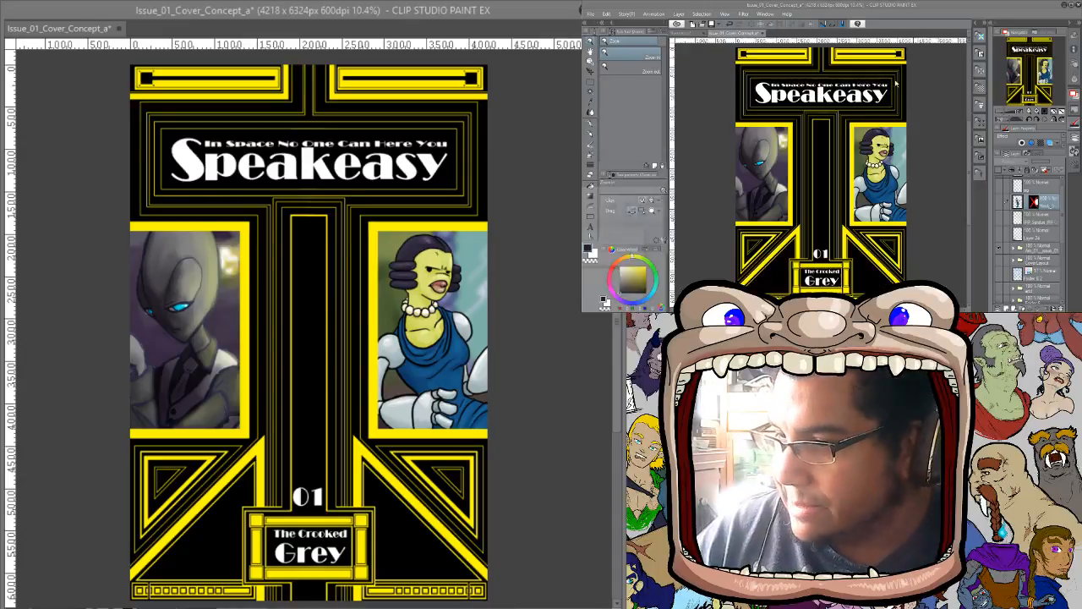
# Check the cover artwork folder by toggling its visibility, leave it shown, and expand it to reach its layers
pyautogui.click(1036, 4)
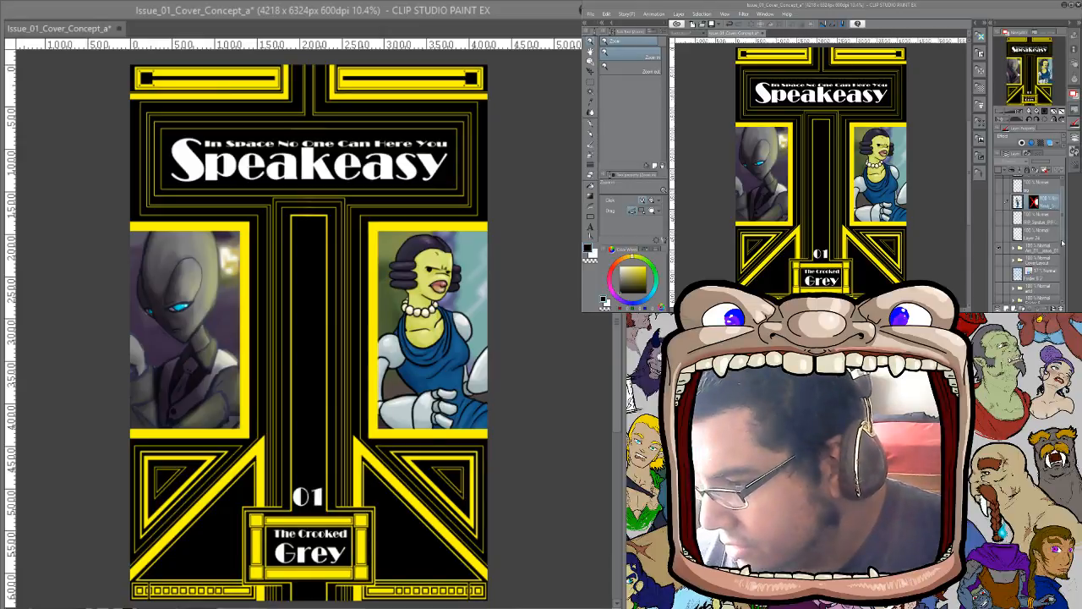
pyautogui.click(1001, 249)
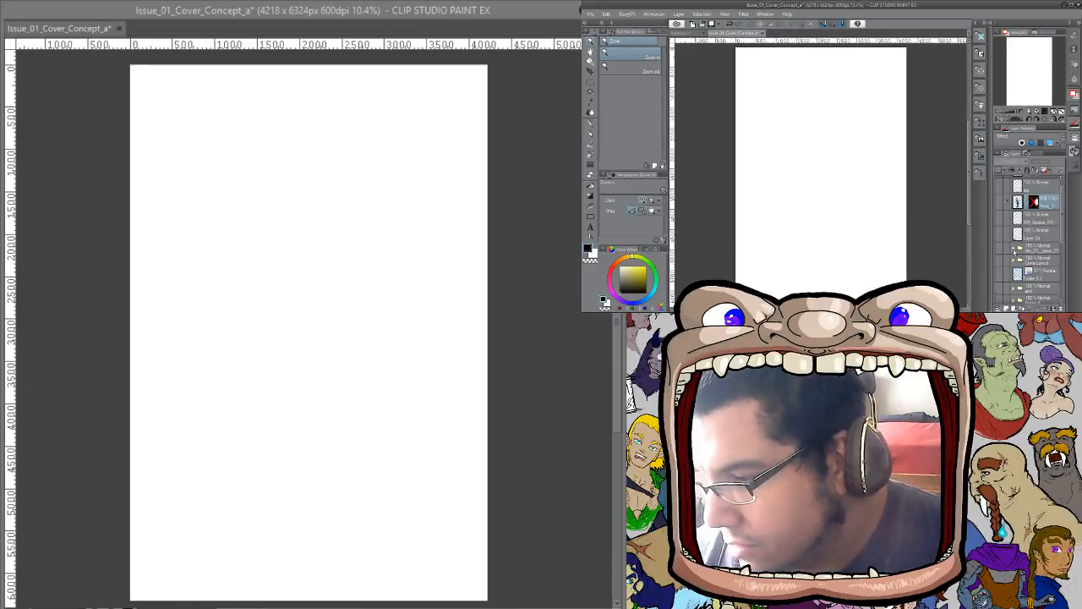
pyautogui.click(1012, 249)
pyautogui.click(1005, 249)
pyautogui.click(1001, 254)
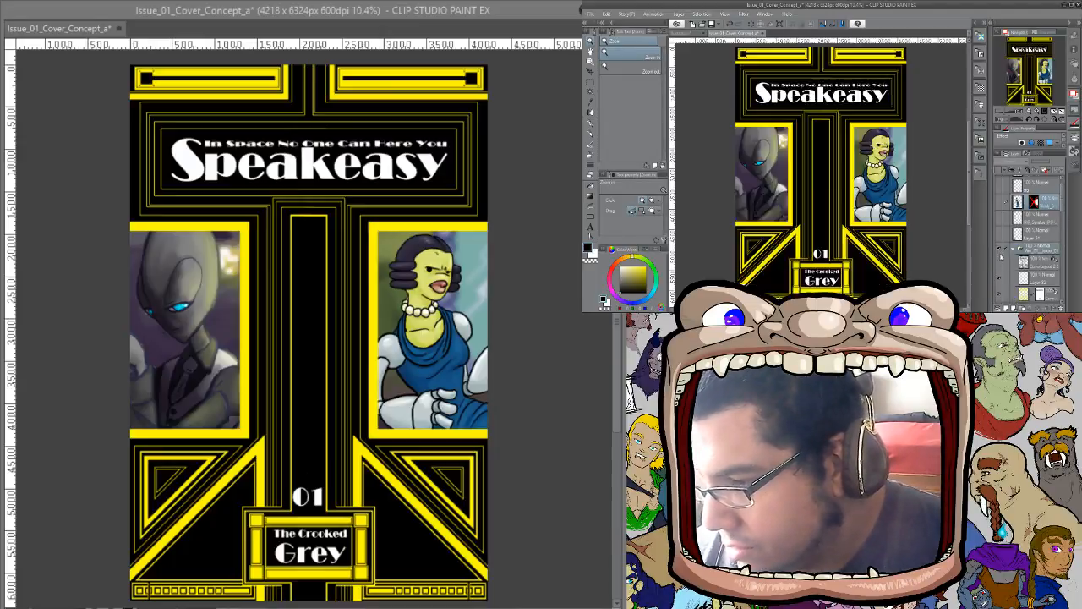
pyautogui.moveTo(1060, 210); pyautogui.dragTo(1060, 224)
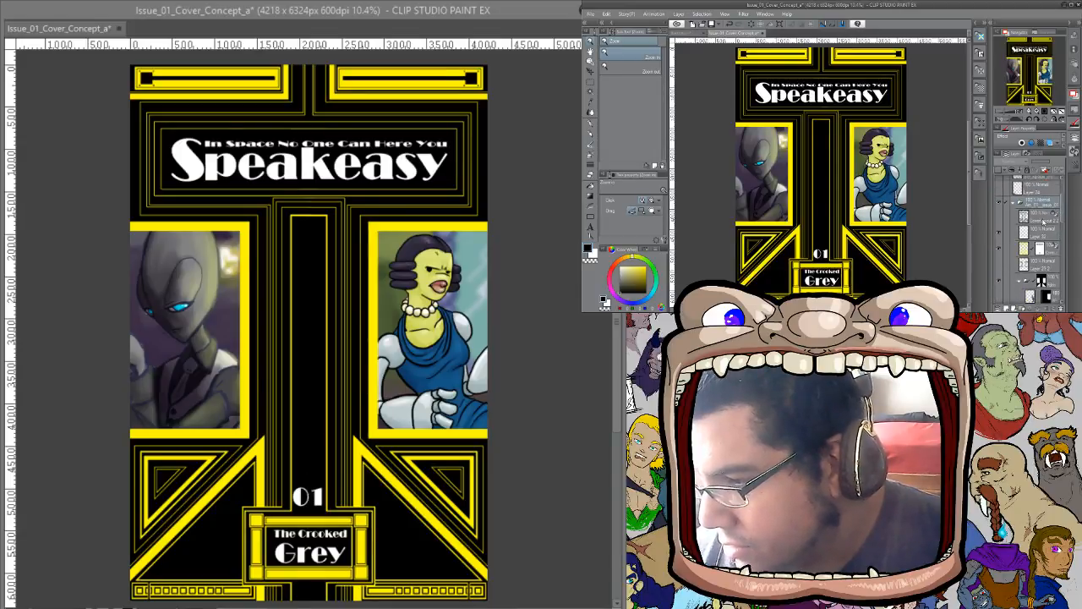
# Add a new folder inside the cover artwork folder and move its four uppermost layers into it
pyautogui.click(1039, 219)
pyautogui.click(1021, 308)
pyautogui.click(1041, 229)
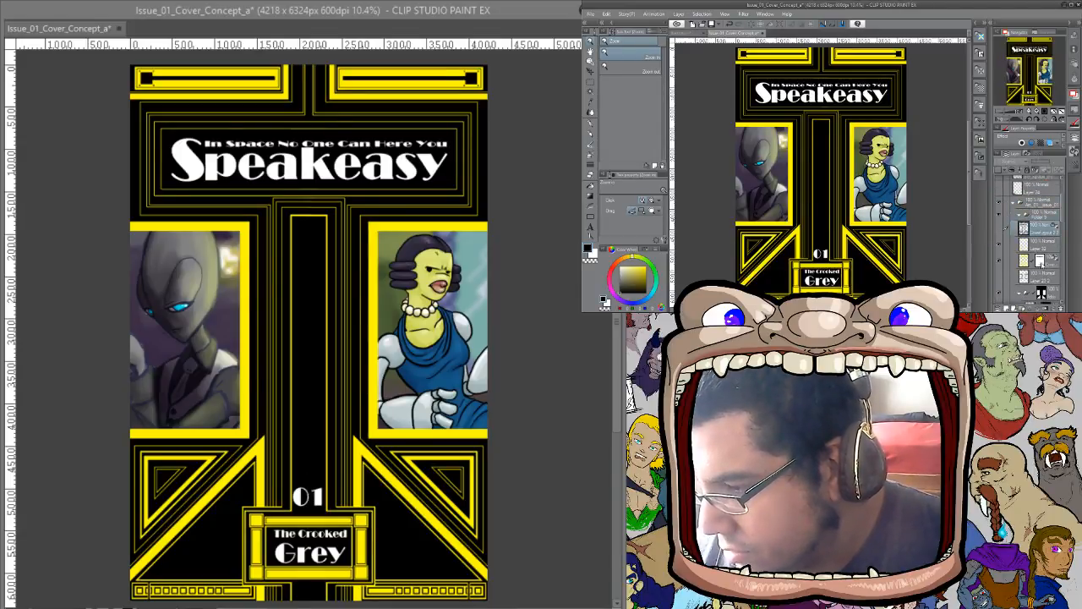
pyautogui.keyDown('shift'); pyautogui.click(1044, 275); pyautogui.keyUp('shift')
pyautogui.moveTo(1043, 262); pyautogui.dragTo(1042, 217)
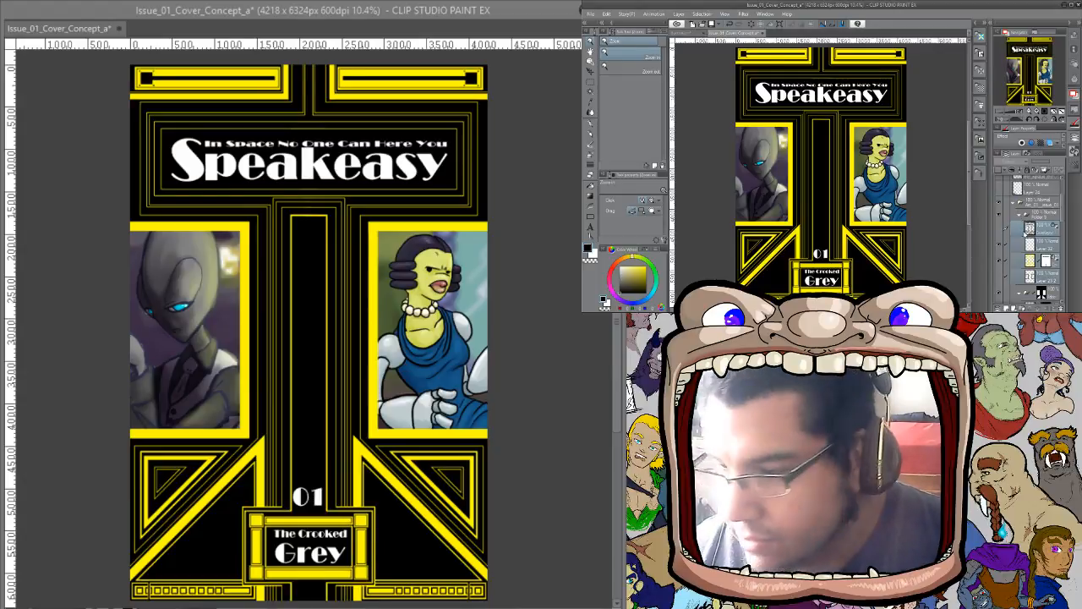
# Create a nested folder, gather the same four layers in it, and collapse it
pyautogui.click(1041, 229)
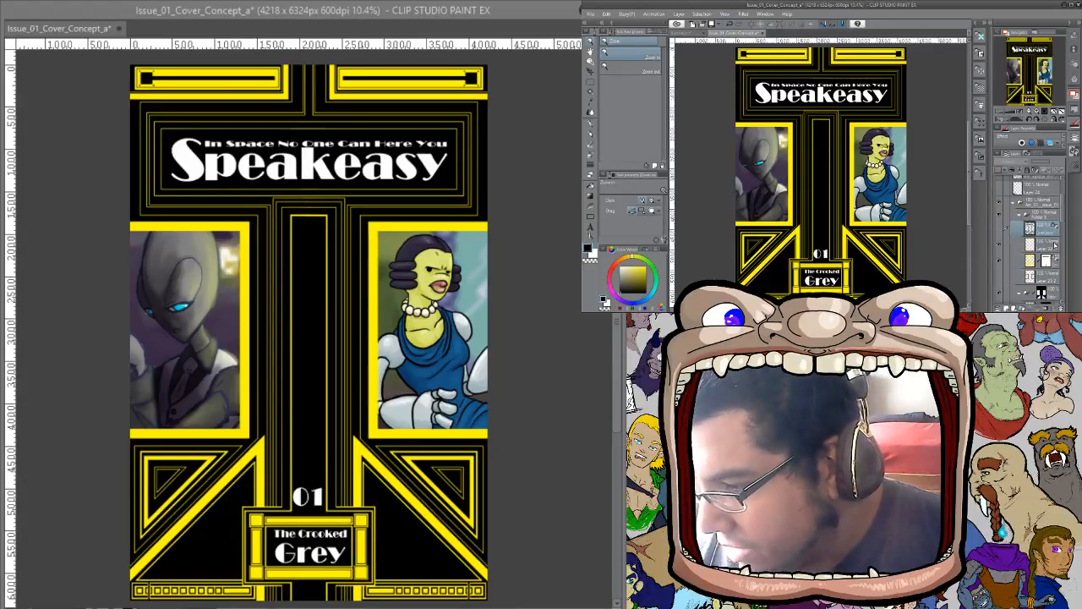
pyautogui.click(1022, 309)
pyautogui.click(1038, 242)
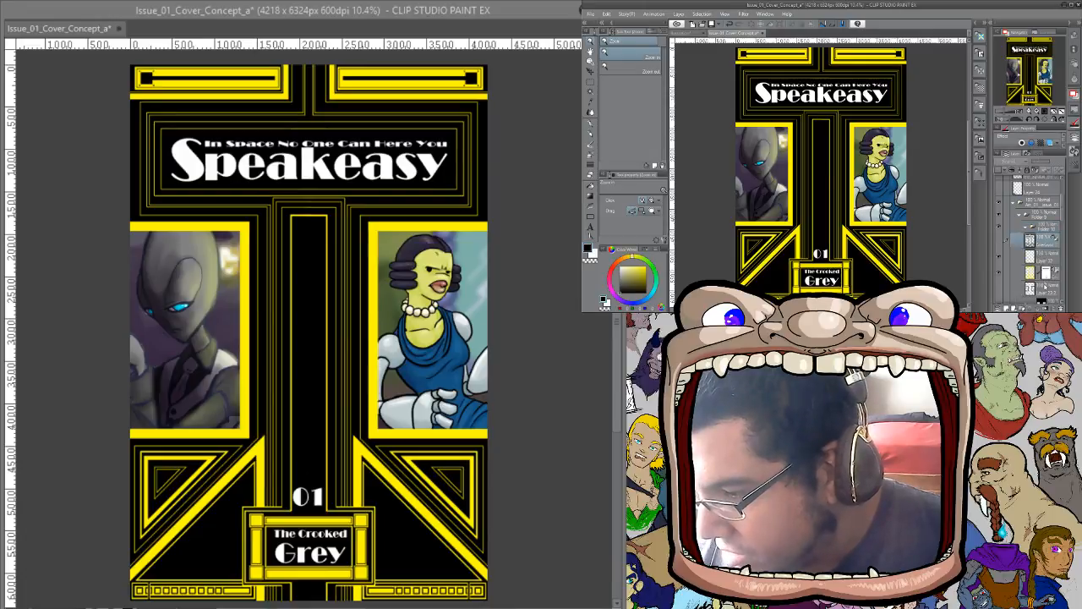
pyautogui.keyDown('shift'); pyautogui.click(1044, 288); pyautogui.keyUp('shift')
pyautogui.moveTo(1041, 243); pyautogui.dragTo(1038, 227)
pyautogui.click(1025, 226)
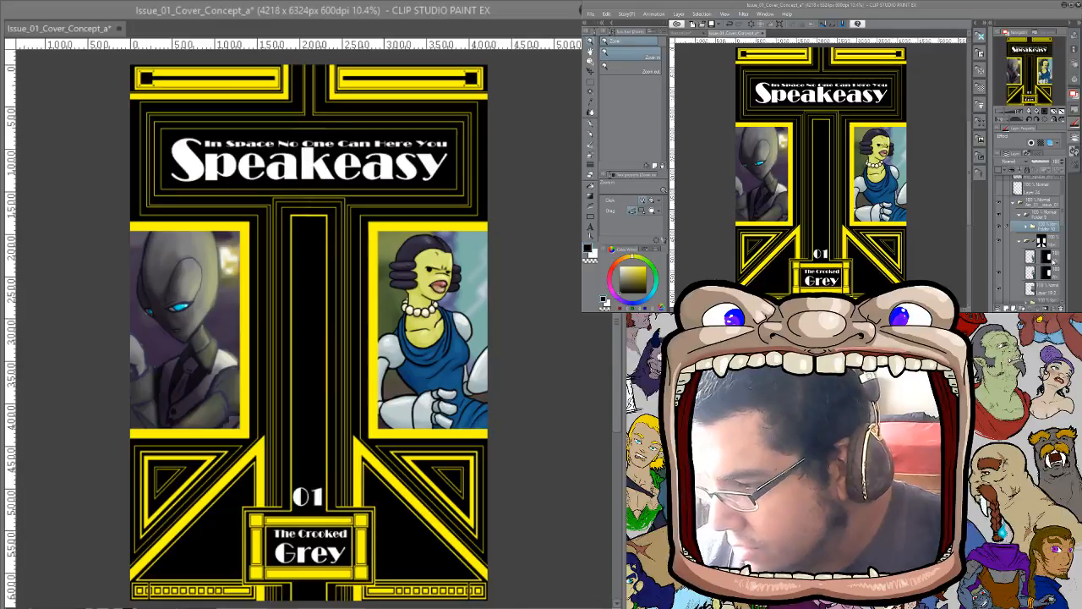
# Toggle the gray alien portrait's layers to identify them, and hide its line art, shading and highlight layers
pyautogui.scroll(-5, 1063, 245)
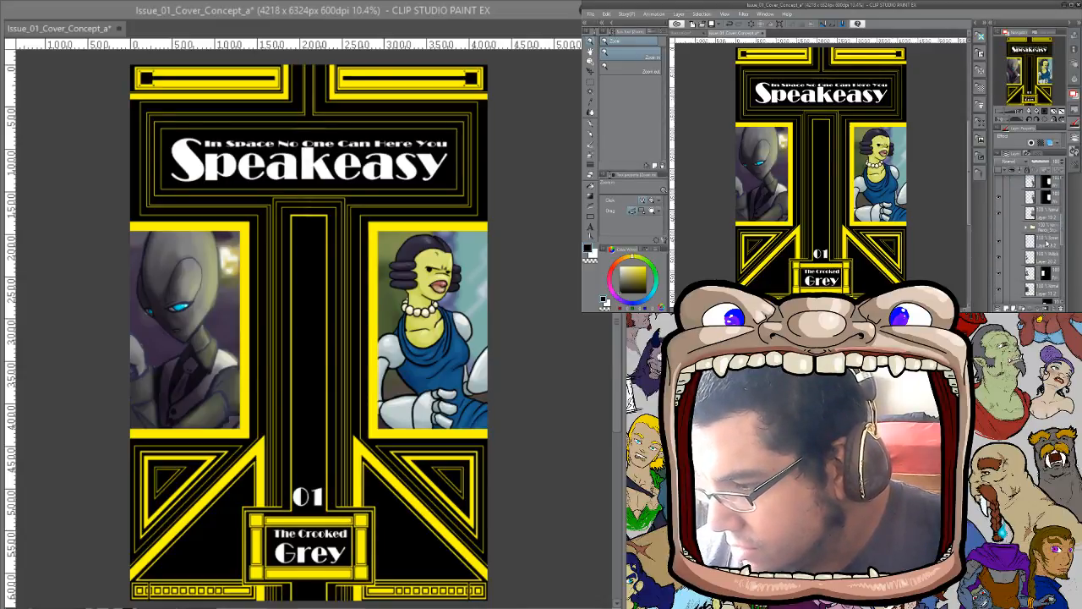
pyautogui.click(1000, 277)
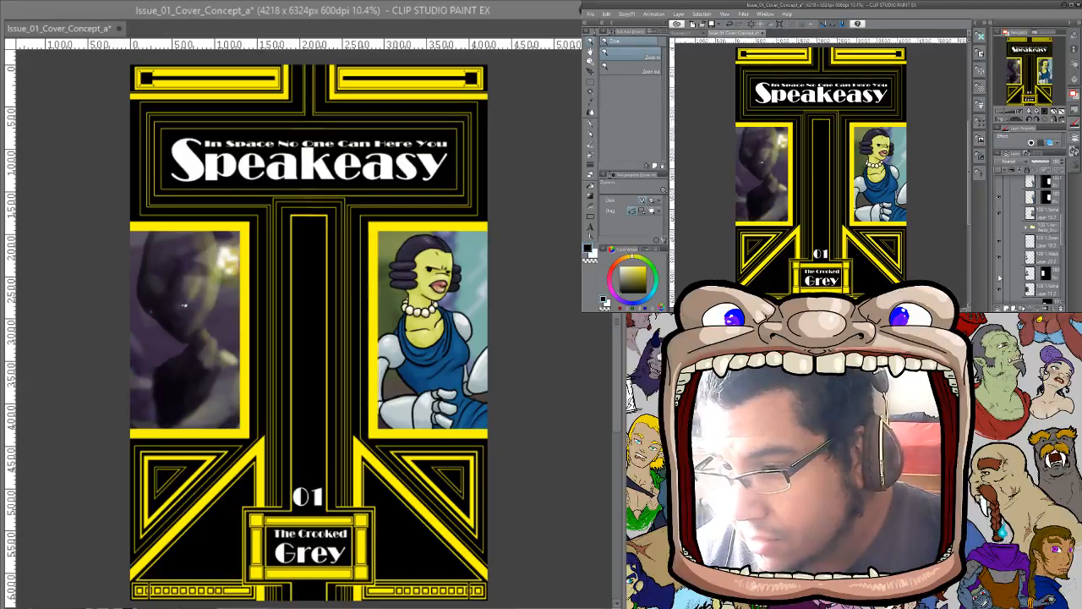
pyautogui.click(999, 277)
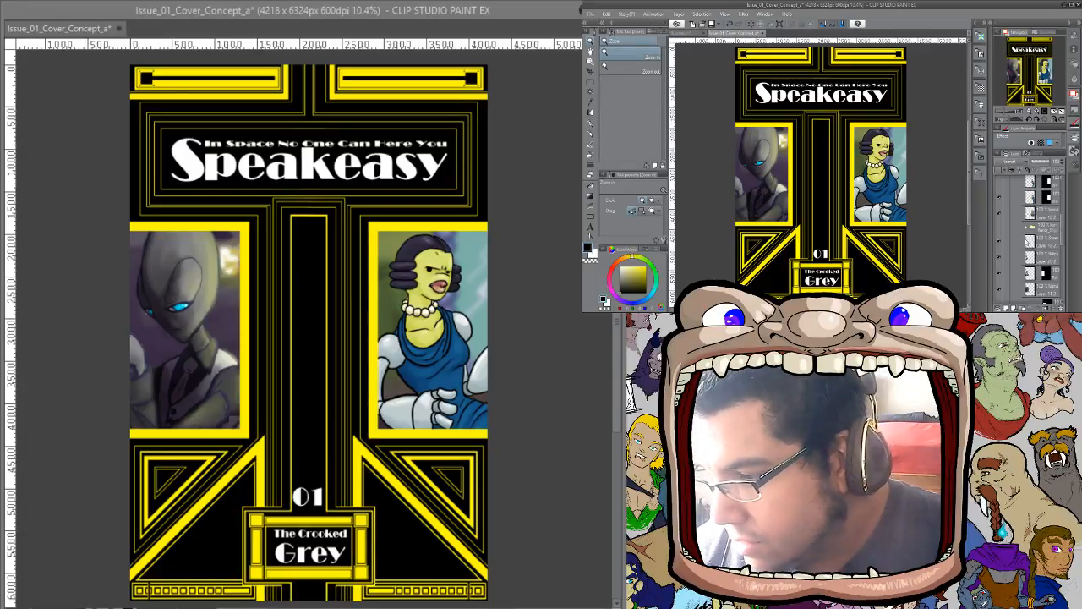
pyautogui.click(1000, 265)
pyautogui.click(1000, 278)
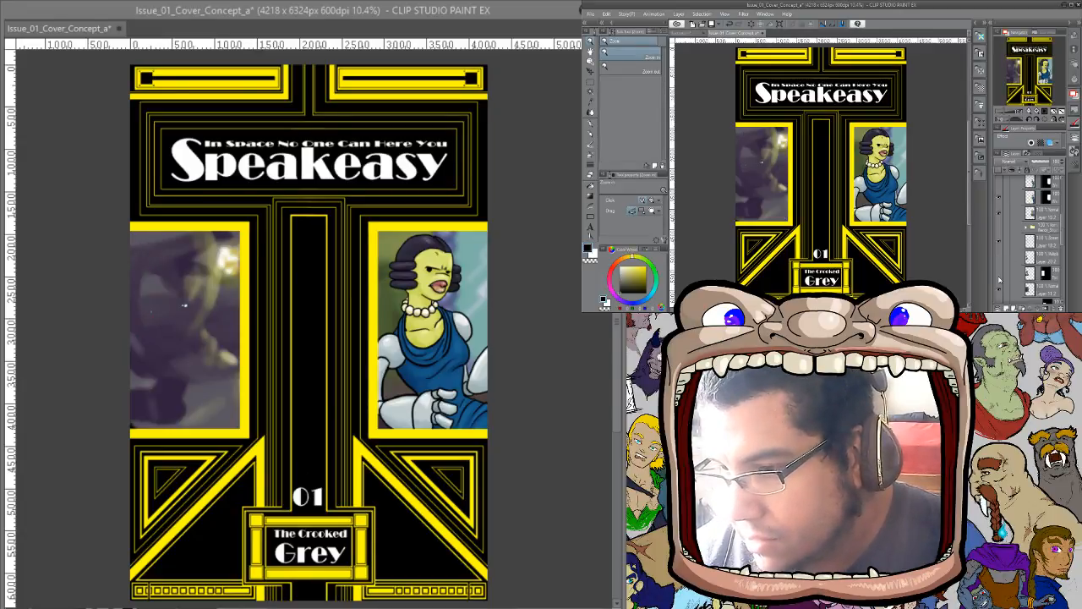
pyautogui.click(999, 245)
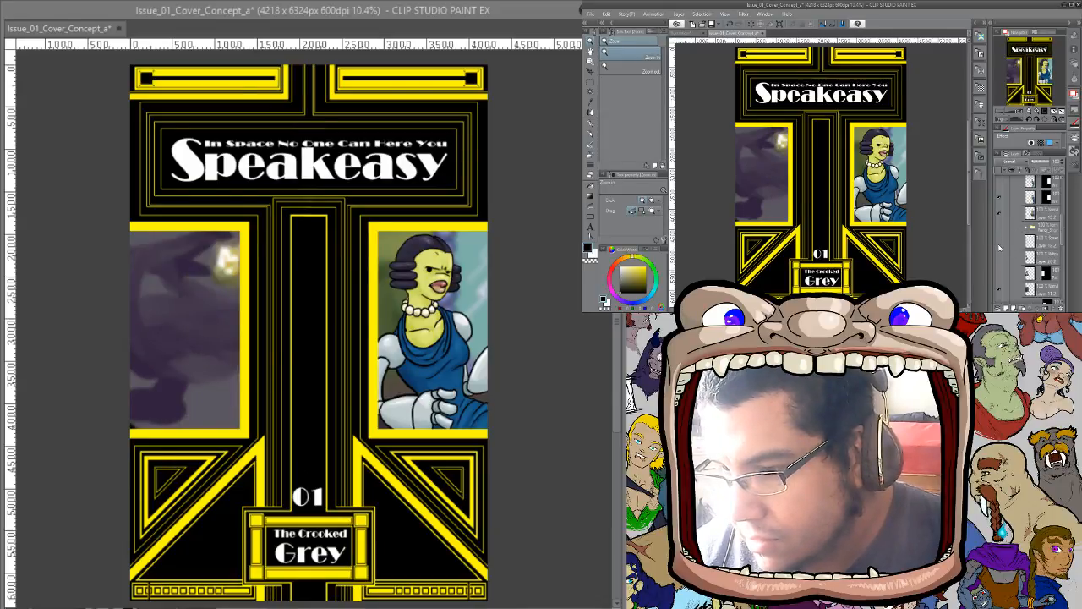
# Move the gray alien's masked drawing layer out of the cover artwork folder, and collapse and hide that folder
pyautogui.click(1051, 273)
pyautogui.moveTo(1055, 278); pyautogui.dragTo(1043, 212)
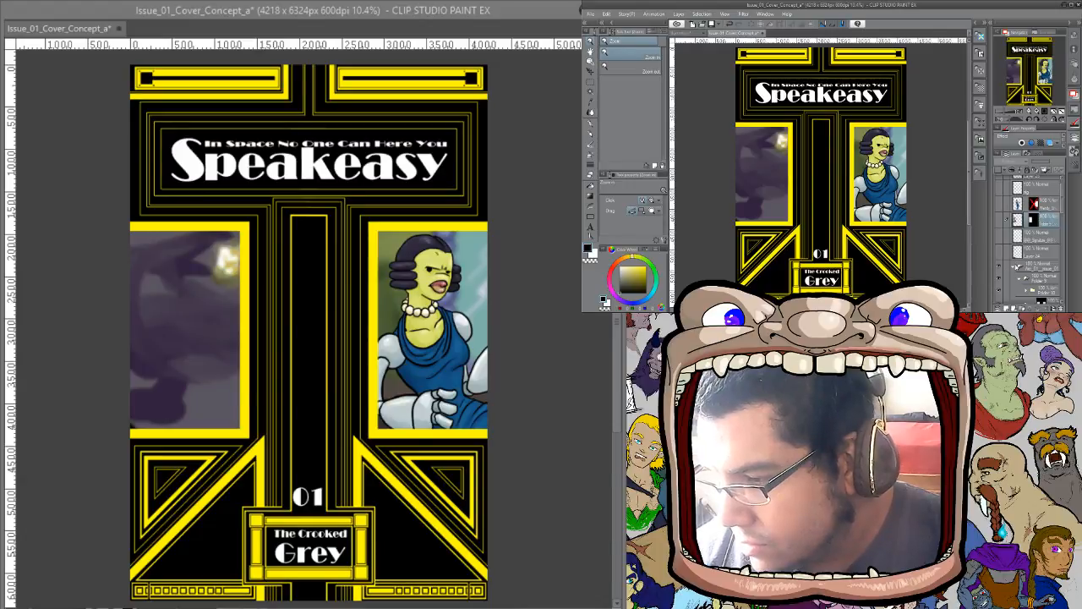
pyautogui.click(1013, 267)
pyautogui.click(998, 267)
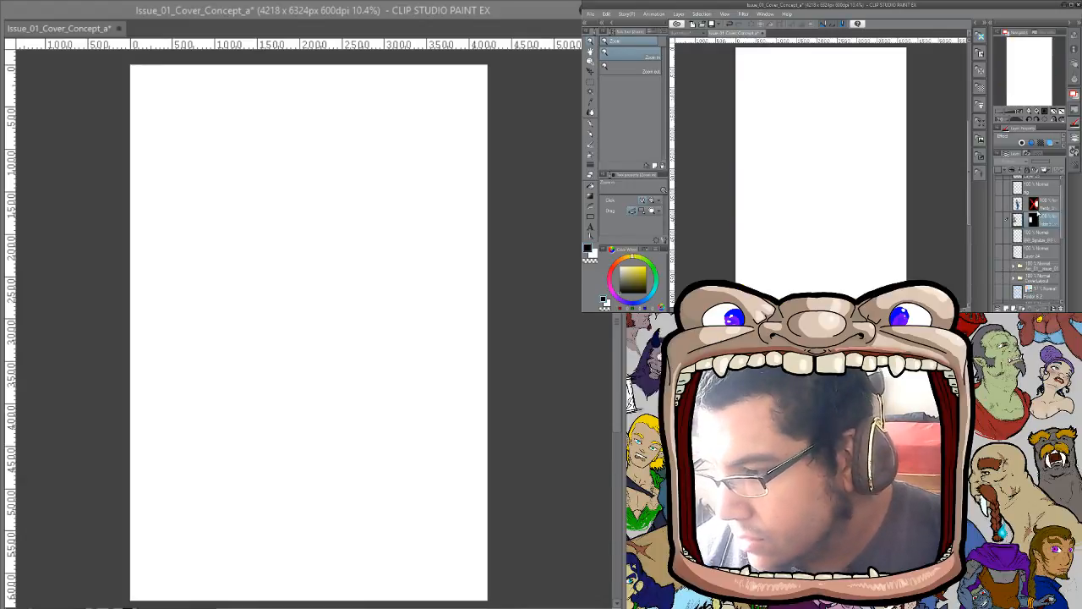
# Show the alien drawing with its layer mask disabled and move the figure to the middle of the page
pyautogui.click(999, 221)
pyautogui.keyDown('shift'); pyautogui.click(1032, 221); pyautogui.keyUp('shift')
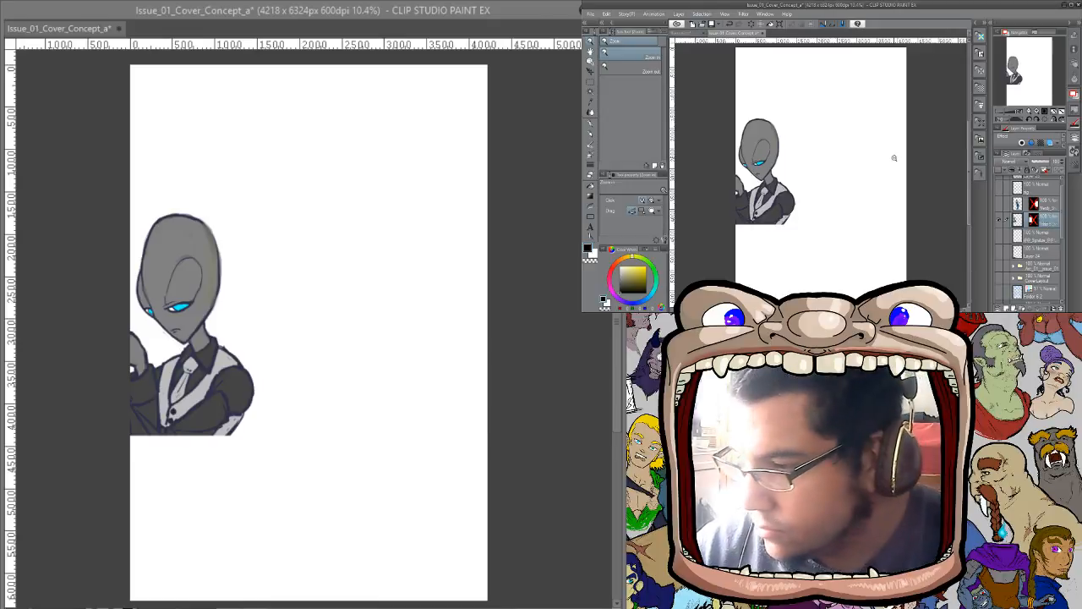
pyautogui.press('k')
pyautogui.moveTo(853, 237); pyautogui.dragTo(903, 243)
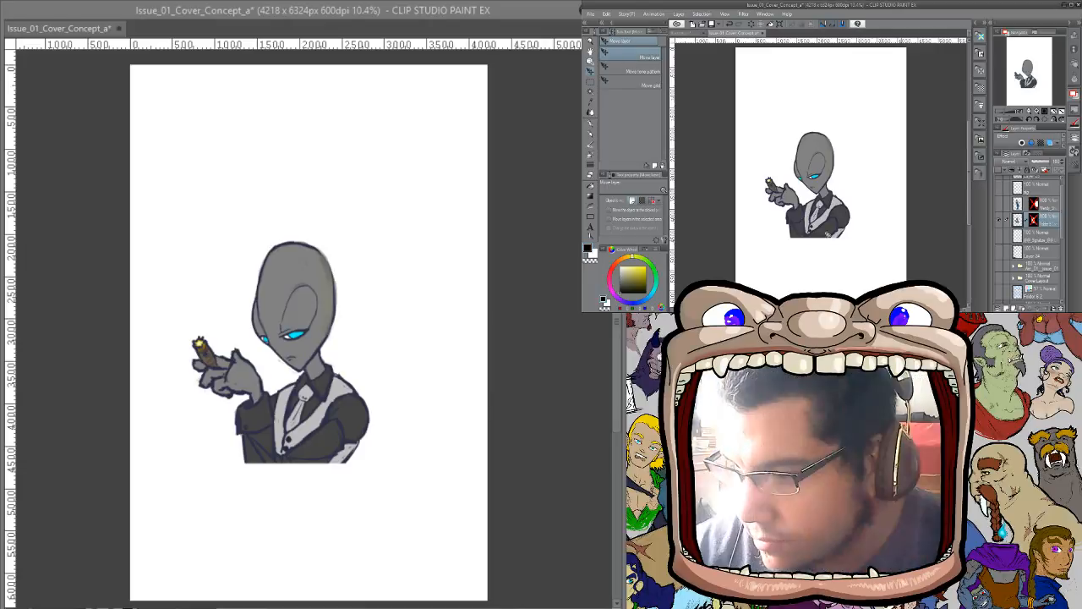
# Apply the blue layer color to the alien drawing and add a new layer above it for inking with the Pen tool
pyautogui.hotkey('ctrl', 'space')
pyautogui.moveTo(845, 220); pyautogui.dragTo(866, 235)
pyautogui.moveTo(851, 197); pyautogui.dragTo(911, 229)
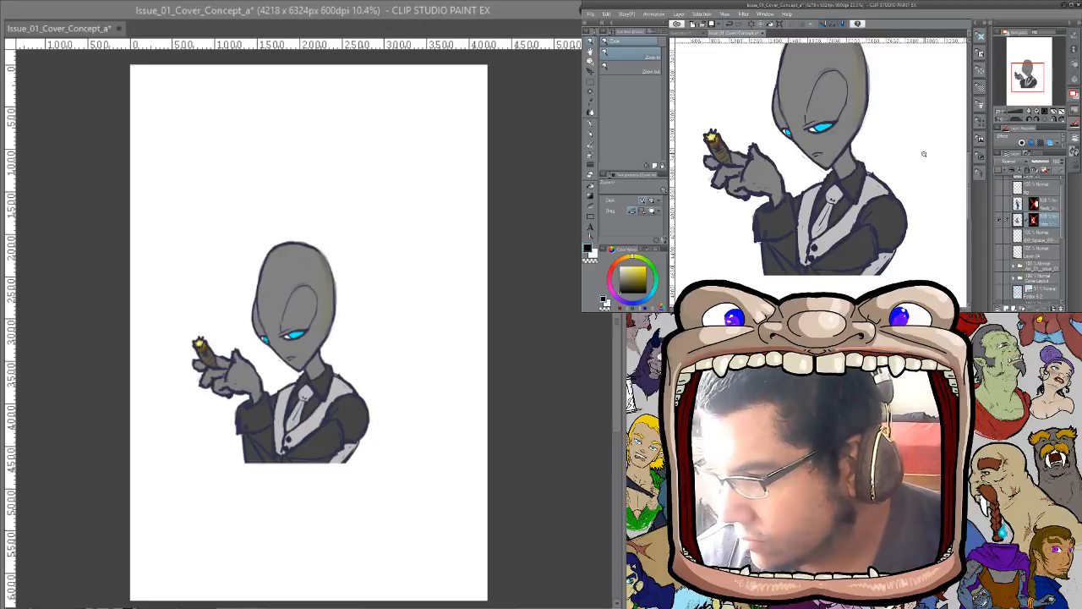
pyautogui.click(1049, 145)
pyautogui.click(1007, 308)
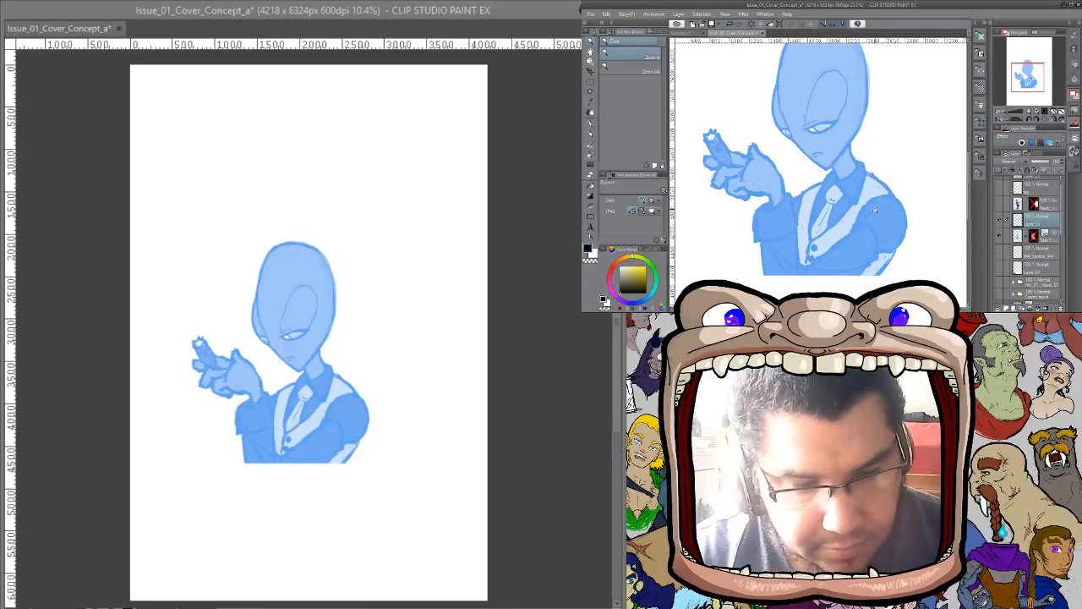
pyautogui.press('b')
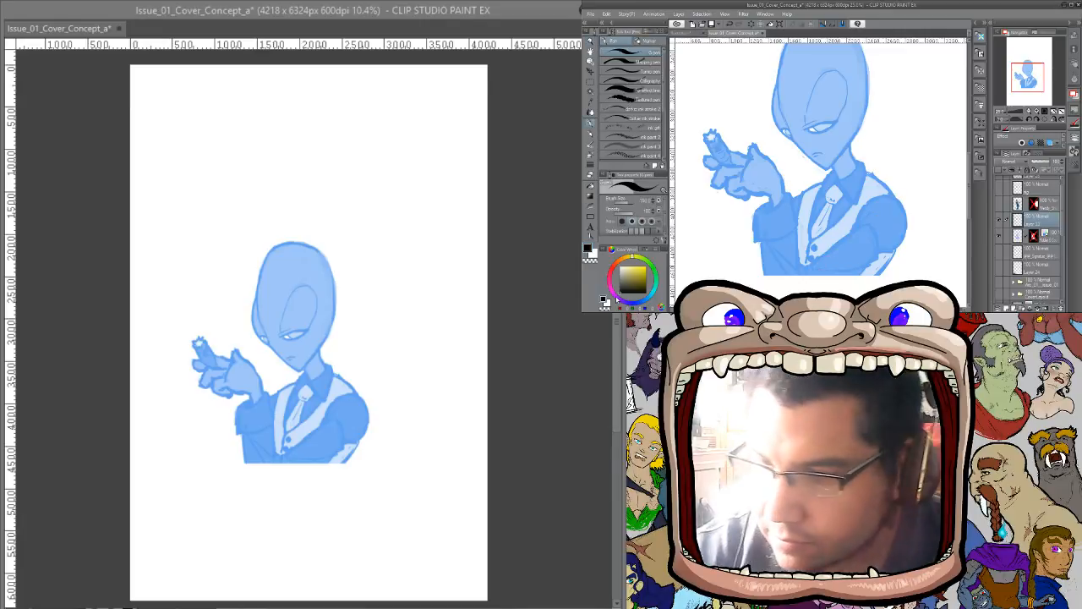
pyautogui.moveTo(862, 146)
pyautogui.mouseDown()
pyautogui.moveTo(869, 205)
pyautogui.moveTo(911, 277)
pyautogui.mouseUp()
pyautogui.hotkey('ctrl', 'z')
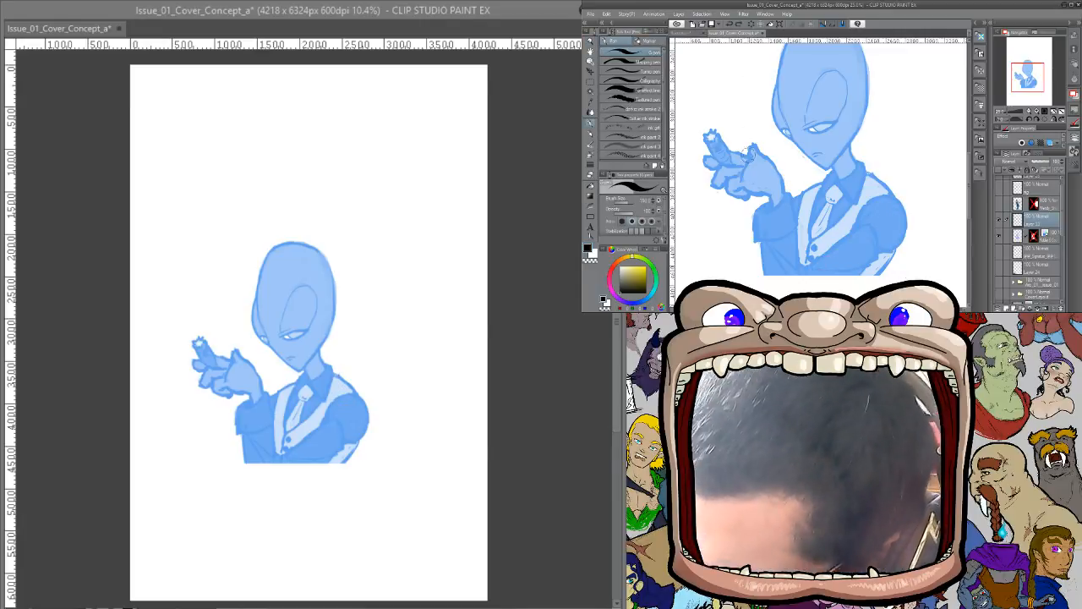
pyautogui.moveTo(752, 157)
pyautogui.mouseDown()
pyautogui.moveTo(727, 142)
pyautogui.moveTo(710, 166)
pyautogui.mouseUp()
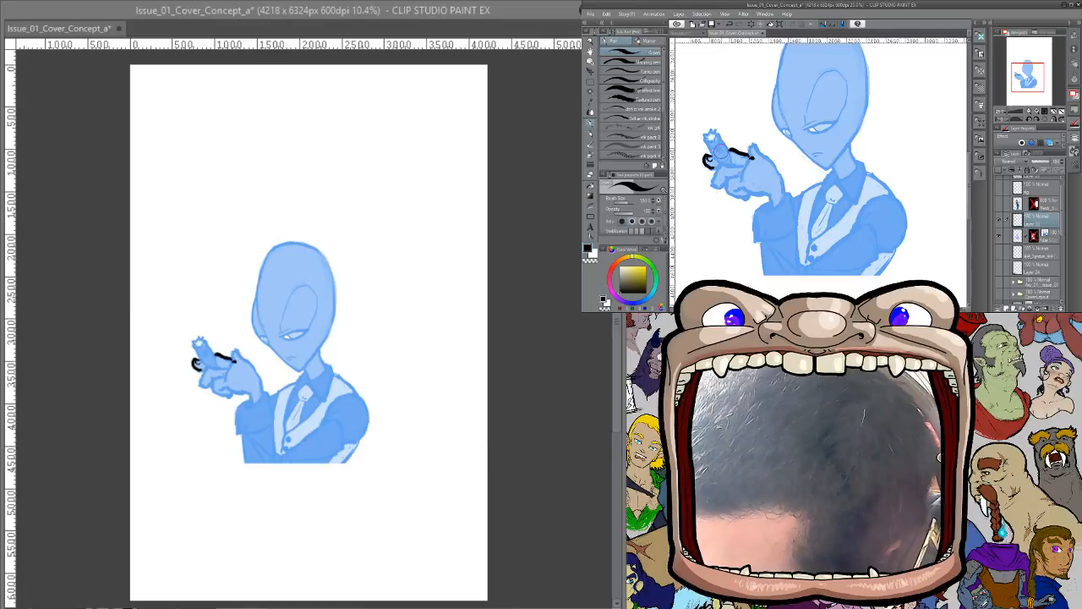
pyautogui.moveTo(750, 165)
pyautogui.mouseDown()
pyautogui.moveTo(717, 159)
pyautogui.moveTo(720, 185)
pyautogui.mouseUp()
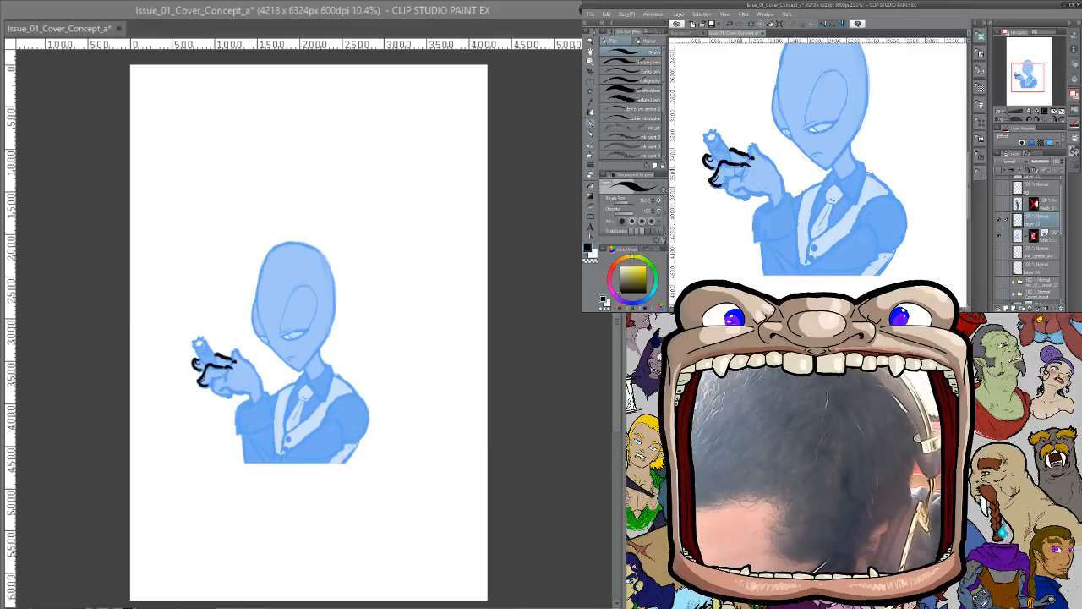
pyautogui.moveTo(740, 175)
pyautogui.mouseDown()
pyautogui.moveTo(726, 191)
pyautogui.moveTo(780, 202)
pyautogui.mouseUp()
pyautogui.hotkey('ctrl', 'z')
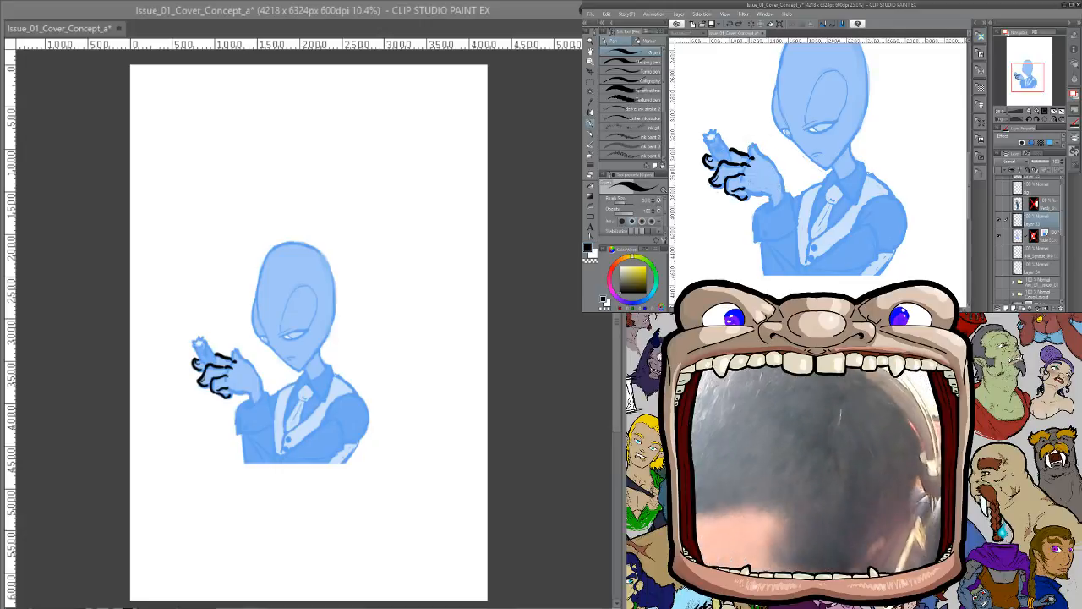
pyautogui.press('Delete')
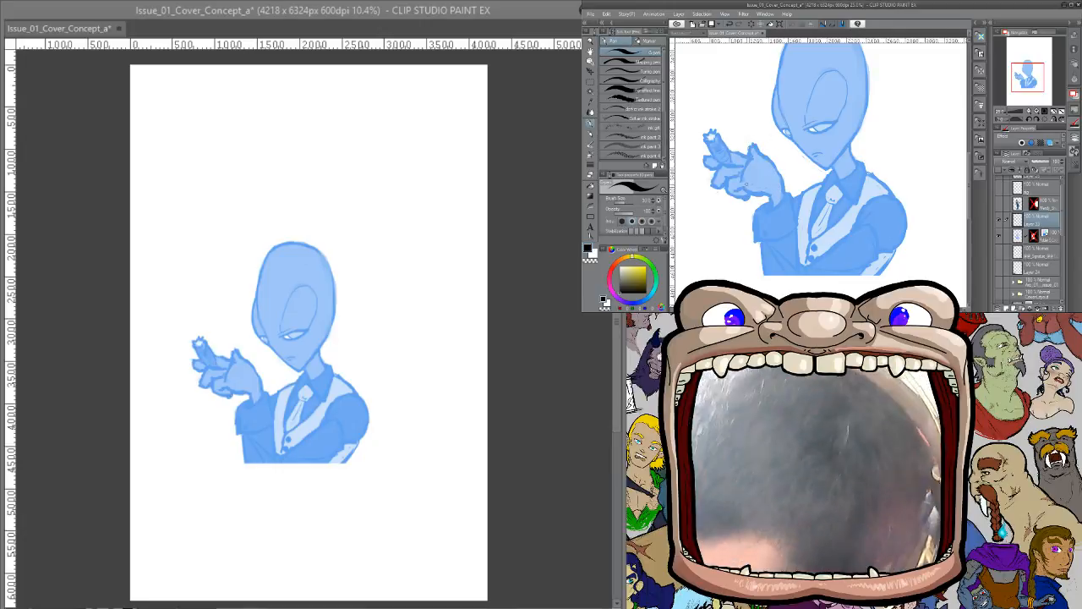
# Ink the alien's raised hand and lit cigar in black with a thinner pen, including the fingers, ember and cigar bands
pyautogui.moveTo(741, 191); pyautogui.dragTo(772, 196)
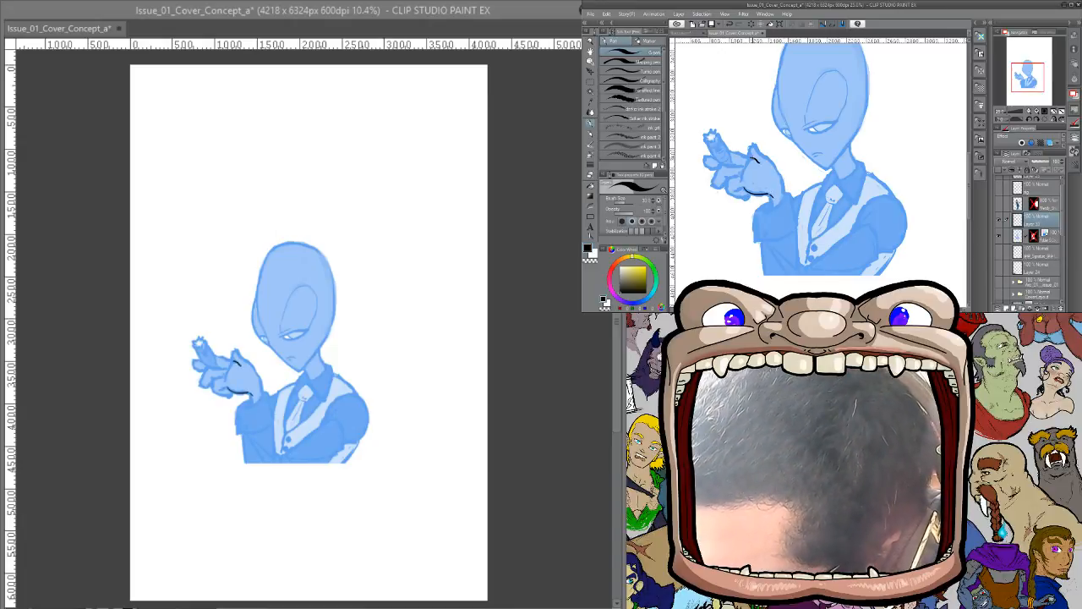
pyautogui.moveTo(752, 158)
pyautogui.mouseDown()
pyautogui.moveTo(732, 151)
pyautogui.moveTo(704, 162)
pyautogui.moveTo(730, 161)
pyautogui.moveTo(712, 184)
pyautogui.moveTo(728, 177)
pyautogui.moveTo(723, 188)
pyautogui.moveTo(749, 194)
pyautogui.moveTo(740, 193)
pyautogui.mouseUp()
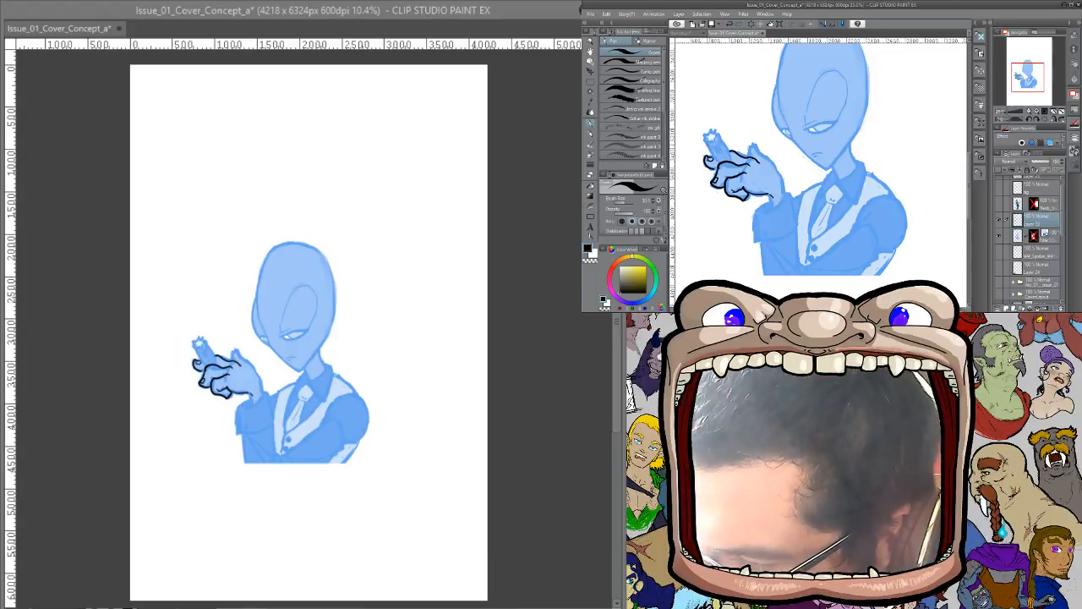
pyautogui.moveTo(749, 152)
pyautogui.mouseDown()
pyautogui.moveTo(770, 160)
pyautogui.moveTo(785, 196)
pyautogui.mouseUp()
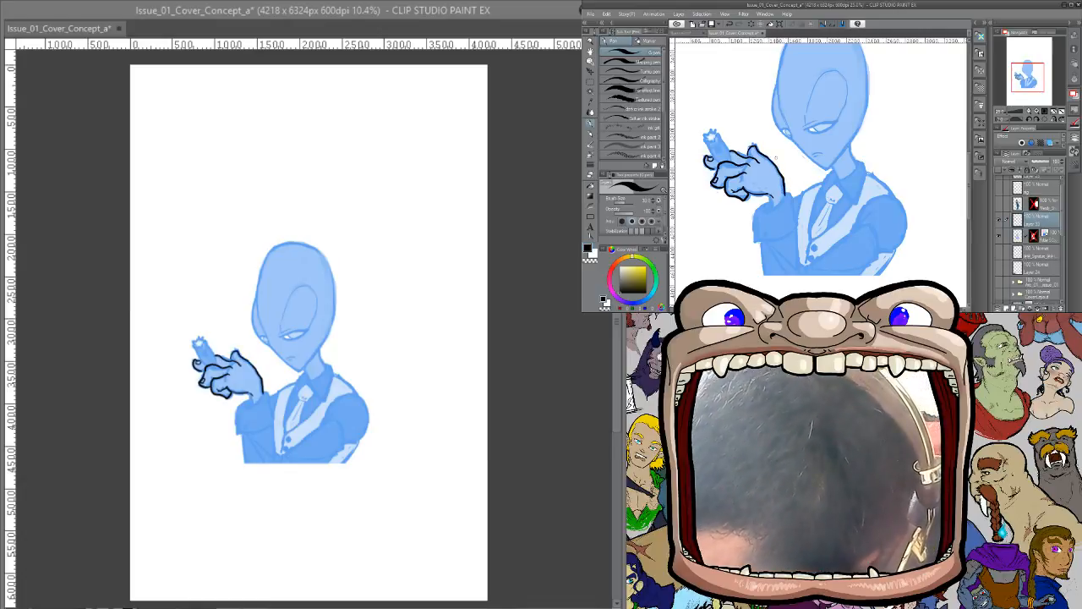
pyautogui.moveTo(732, 160)
pyautogui.mouseDown()
pyautogui.moveTo(712, 130)
pyautogui.moveTo(715, 162)
pyautogui.mouseUp()
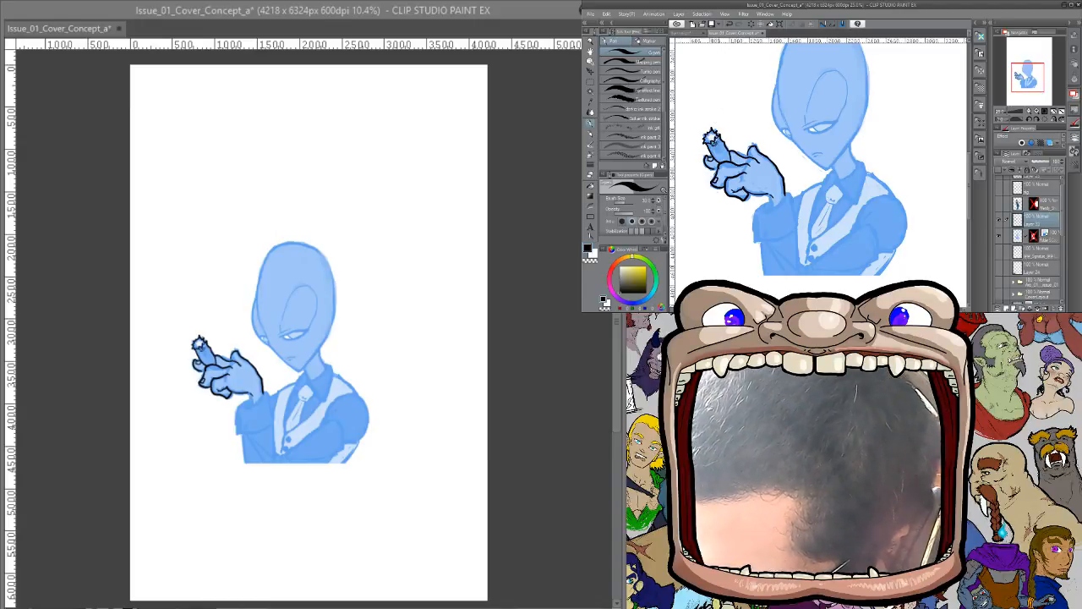
pyautogui.moveTo(709, 140); pyautogui.dragTo(722, 146)
pyautogui.moveTo(713, 150); pyautogui.dragTo(726, 154)
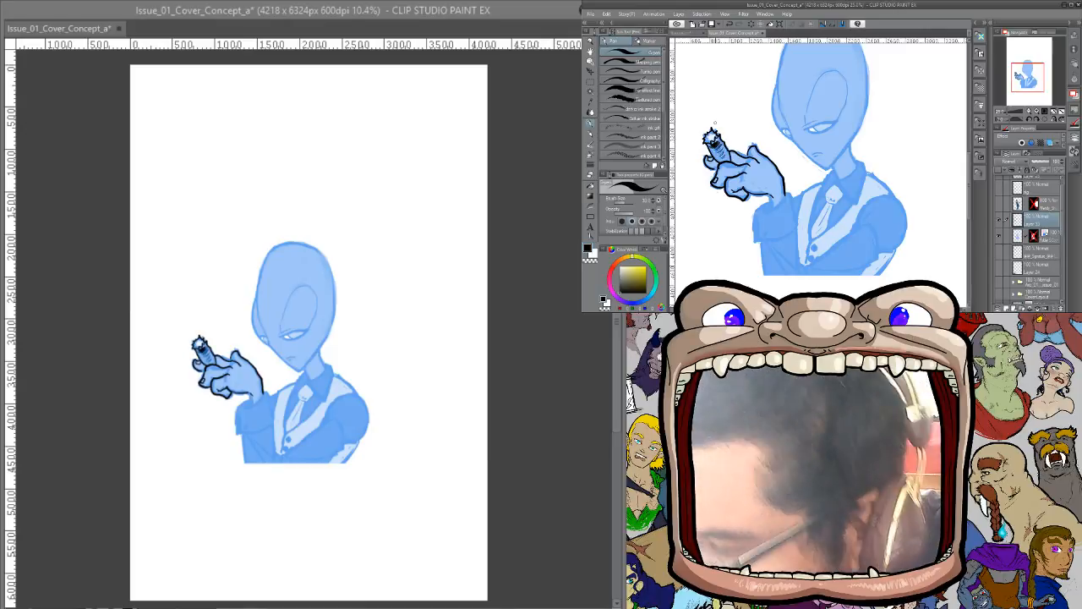
# Ink the shirt cuff at the alien's wrist and the jacket cuff with its button
pyautogui.moveTo(785, 194); pyautogui.dragTo(762, 211)
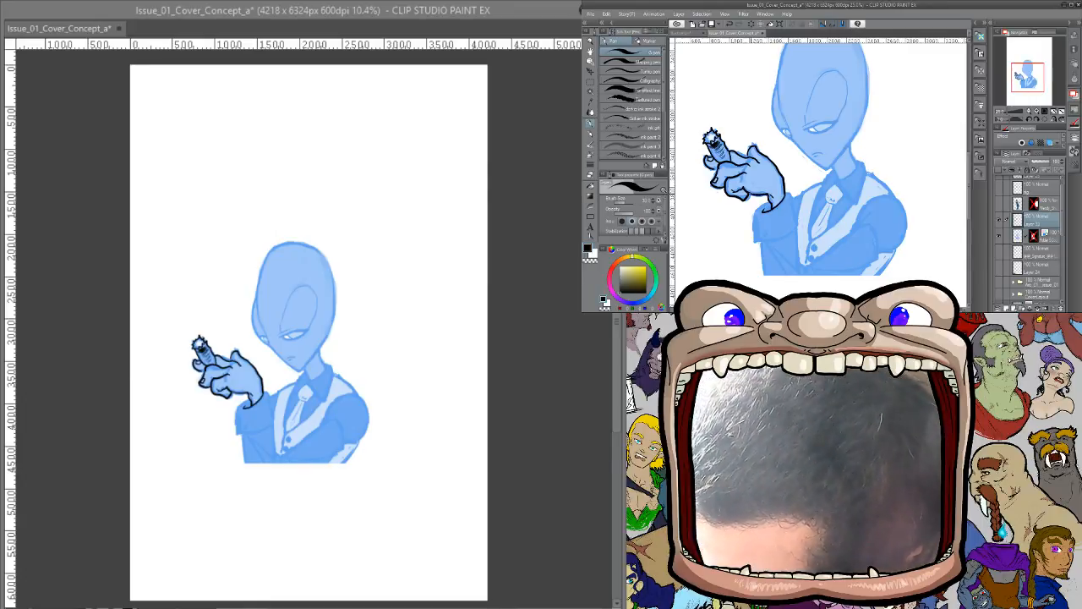
pyautogui.moveTo(769, 202)
pyautogui.mouseDown()
pyautogui.moveTo(754, 216)
pyautogui.moveTo(756, 243)
pyautogui.mouseUp()
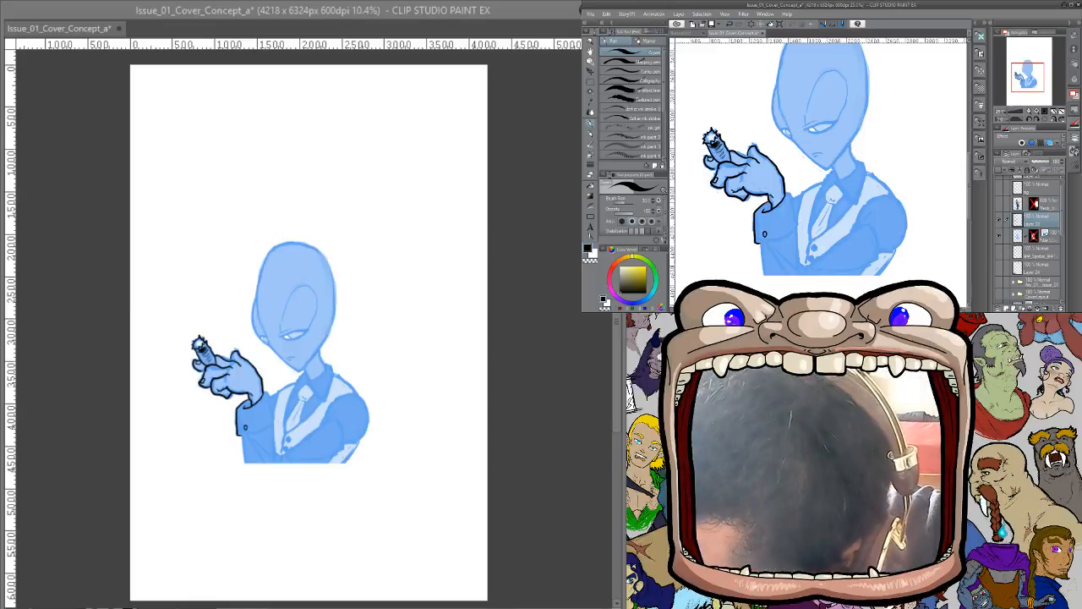
pyautogui.moveTo(792, 195); pyautogui.dragTo(795, 232)
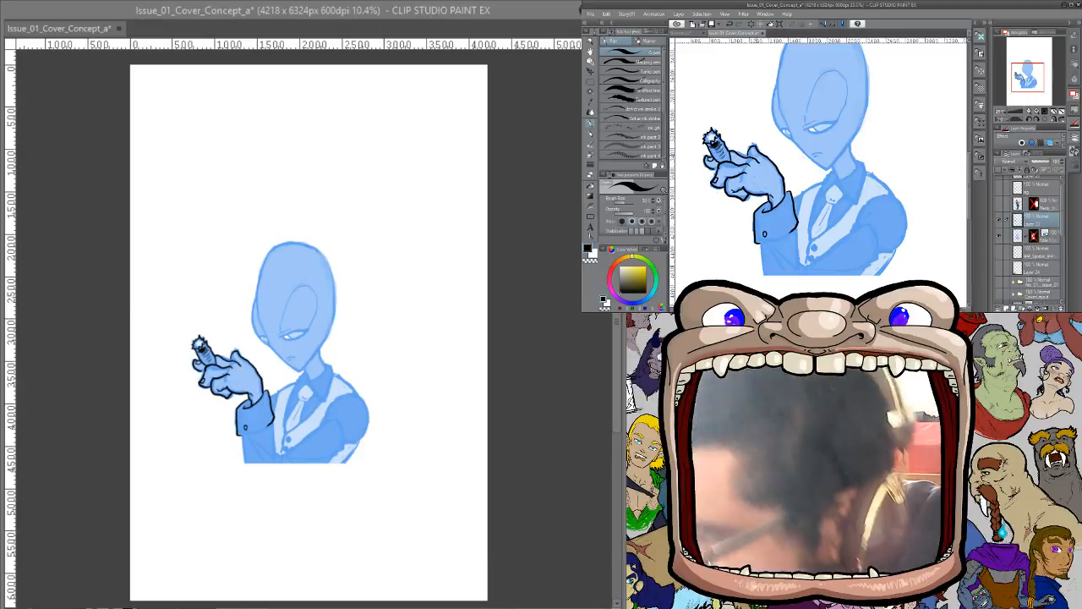
pyautogui.moveTo(906, 291); pyautogui.dragTo(954, 104)
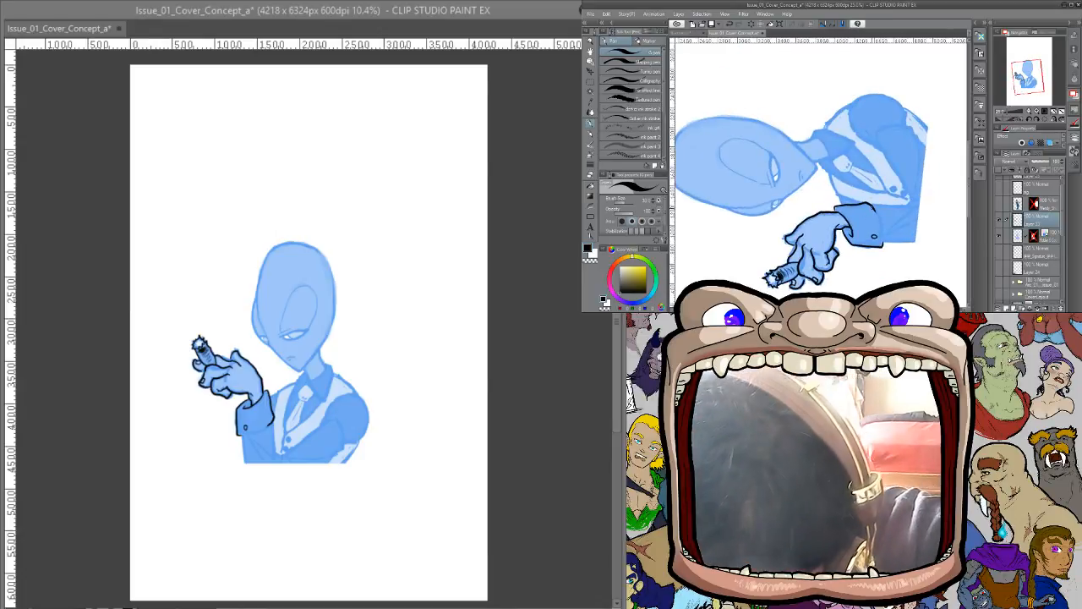
# Finish the edge of the jacket cuff and ink the raised arm's sleeve below it with its fold lines
pyautogui.moveTo(872, 207); pyautogui.dragTo(885, 246)
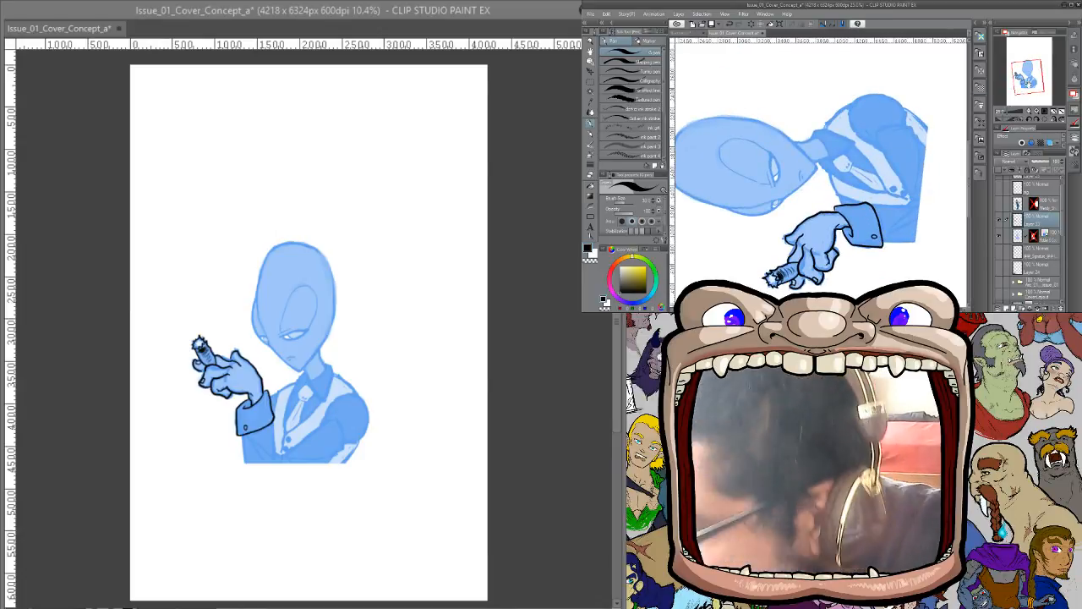
pyautogui.click(1045, 119)
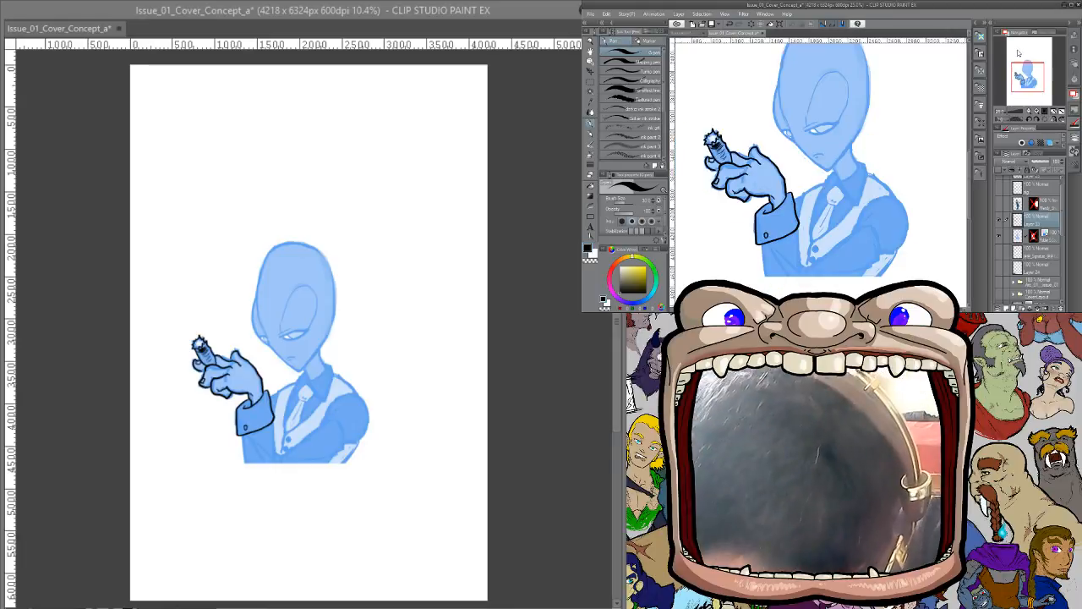
pyautogui.moveTo(760, 245); pyautogui.dragTo(771, 290)
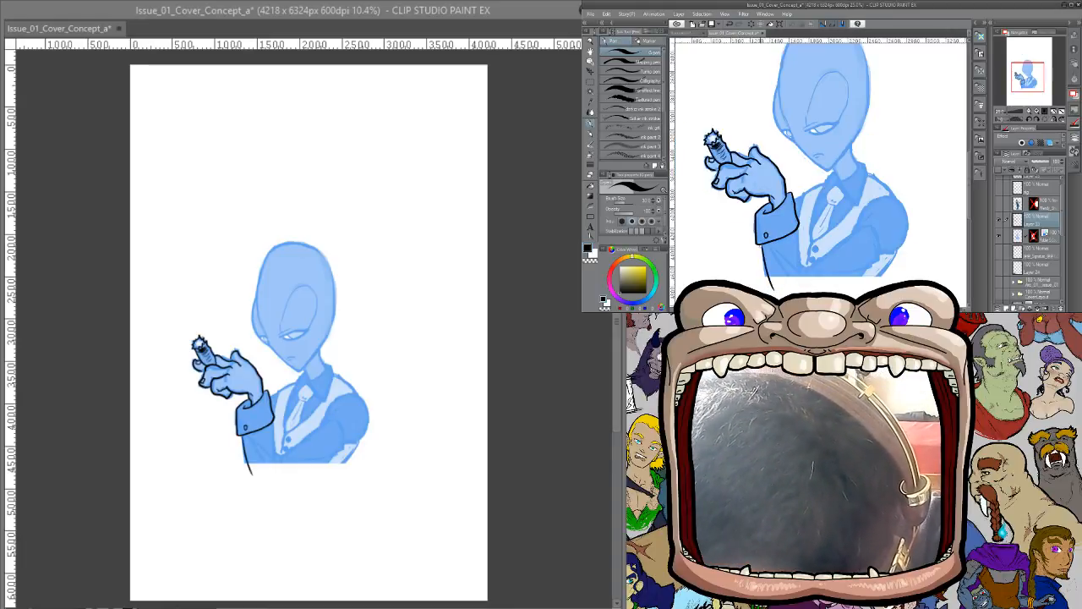
pyautogui.moveTo(760, 247); pyautogui.dragTo(771, 291)
pyautogui.moveTo(766, 248); pyautogui.dragTo(790, 289)
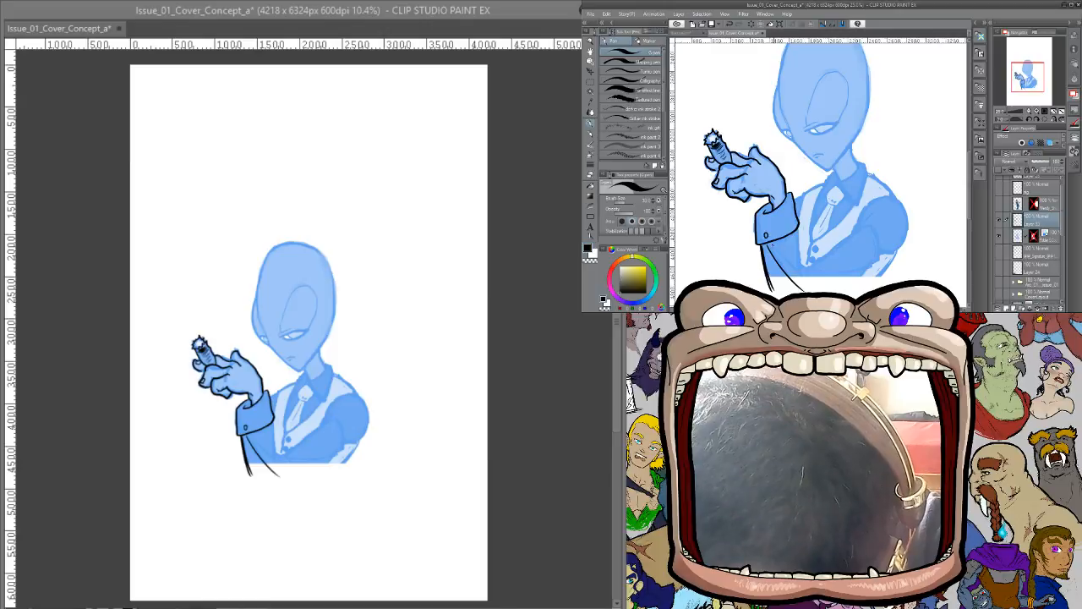
pyautogui.moveTo(771, 247); pyautogui.dragTo(816, 289)
pyautogui.moveTo(796, 227)
pyautogui.mouseDown()
pyautogui.moveTo(814, 281)
pyautogui.moveTo(833, 287)
pyautogui.moveTo(866, 266)
pyautogui.mouseUp()
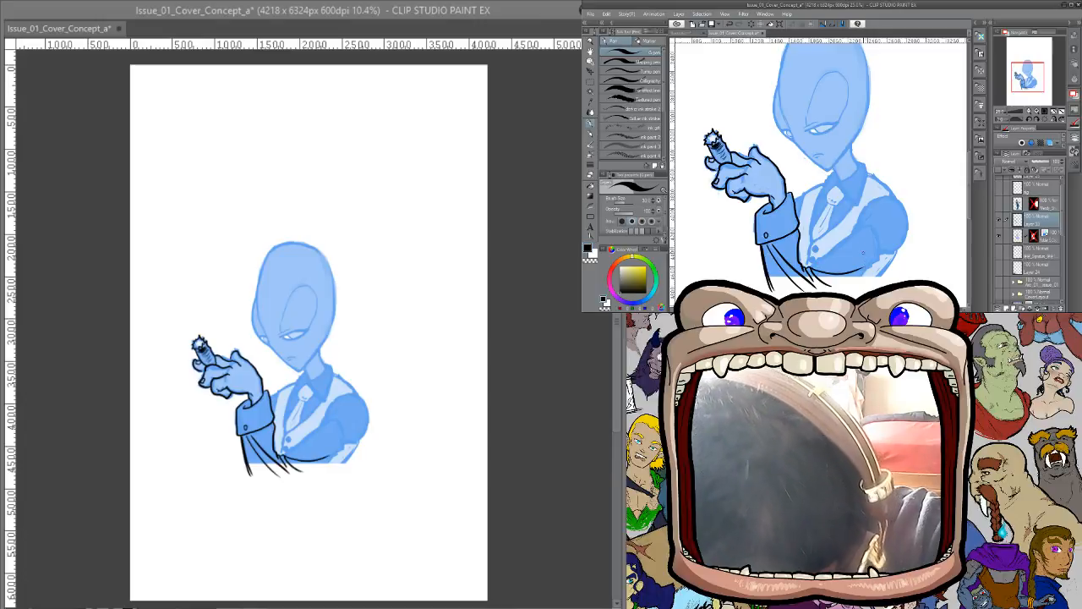
# Ink the folded arm's forearm, upper arm and shoulder, plus the jacket lines running down below it
pyautogui.moveTo(864, 224); pyautogui.dragTo(820, 260)
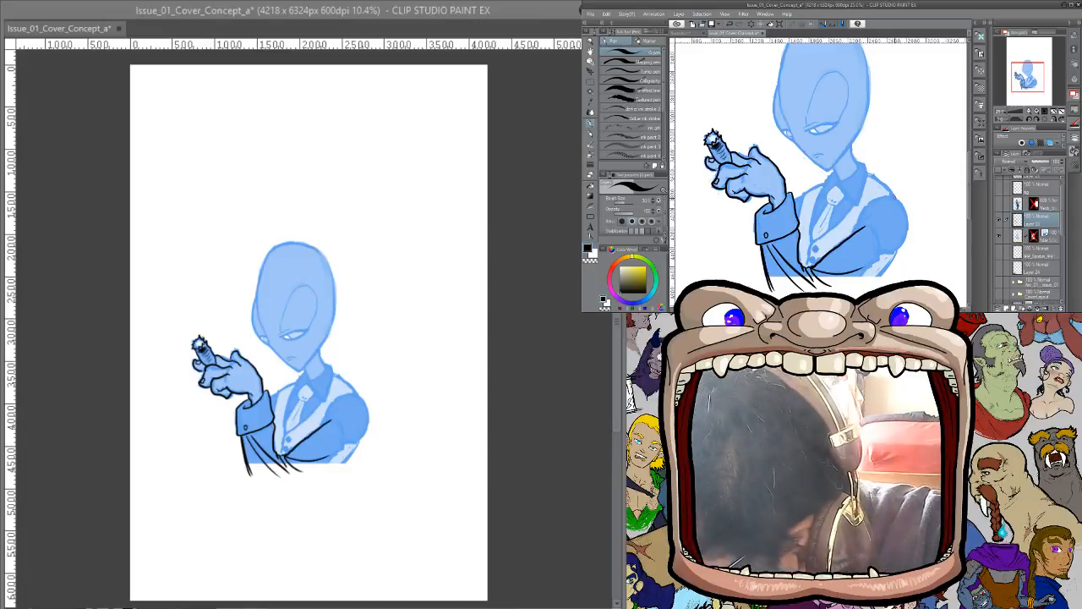
pyautogui.moveTo(894, 197)
pyautogui.mouseDown()
pyautogui.moveTo(858, 216)
pyautogui.moveTo(853, 236)
pyautogui.moveTo(860, 225)
pyautogui.moveTo(873, 256)
pyautogui.mouseUp()
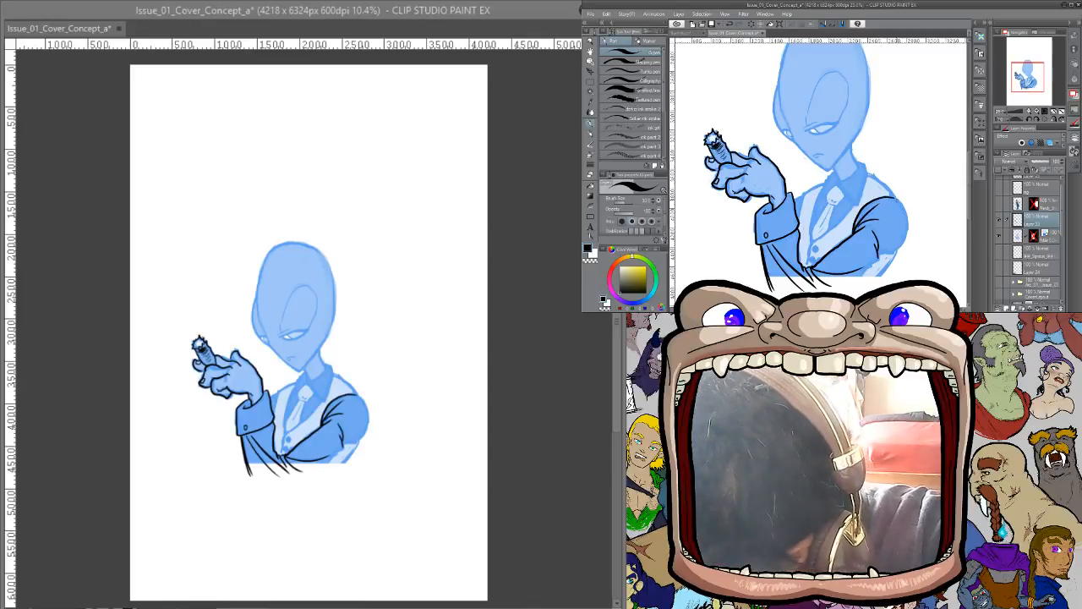
pyautogui.moveTo(896, 201)
pyautogui.mouseDown()
pyautogui.moveTo(894, 250)
pyautogui.moveTo(881, 255)
pyautogui.mouseUp()
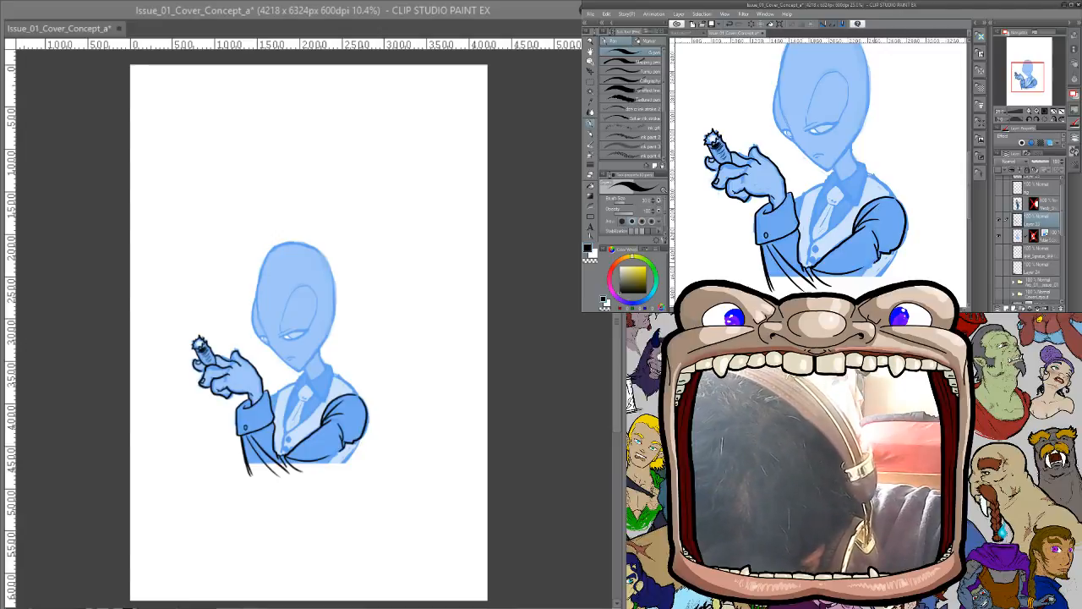
pyautogui.moveTo(873, 263); pyautogui.dragTo(843, 293)
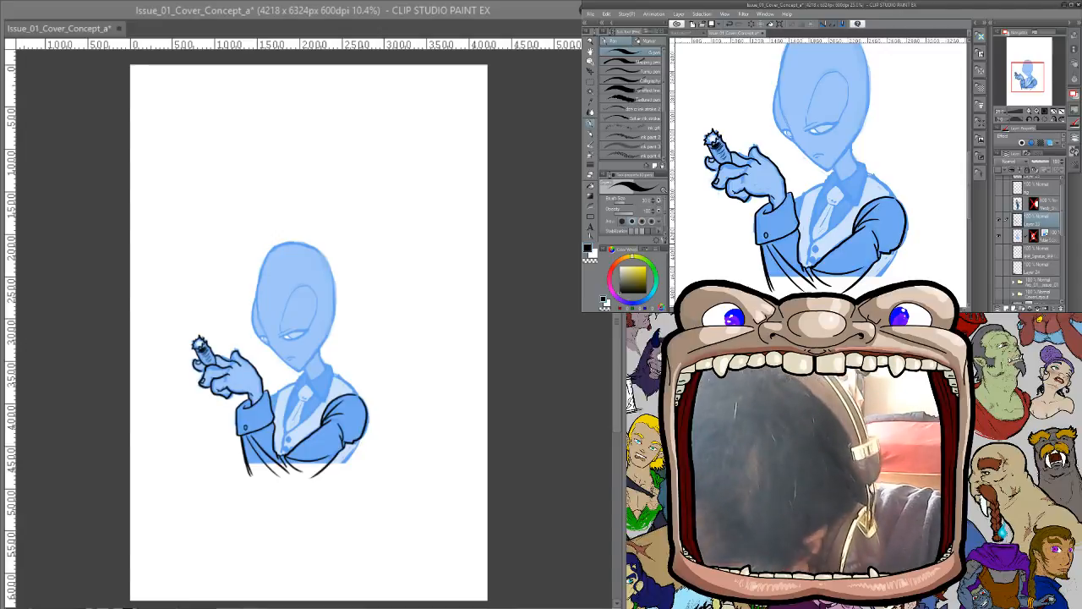
pyautogui.moveTo(897, 249); pyautogui.dragTo(864, 296)
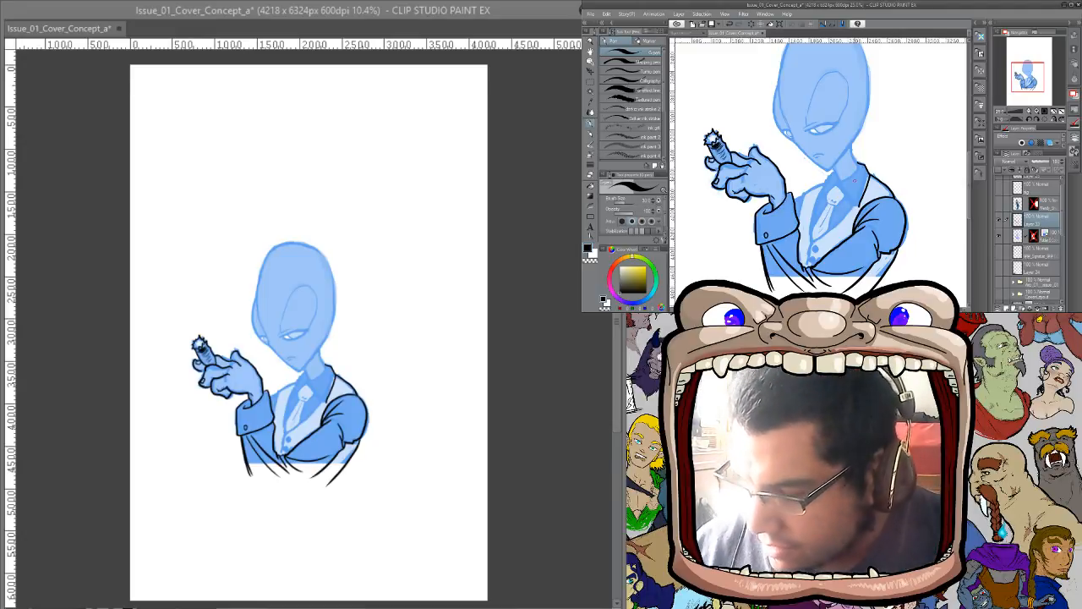
# Add a new layer and ink the bow tie's small skull-like knot and the loop beside it on the shoulder side
pyautogui.click(1006, 308)
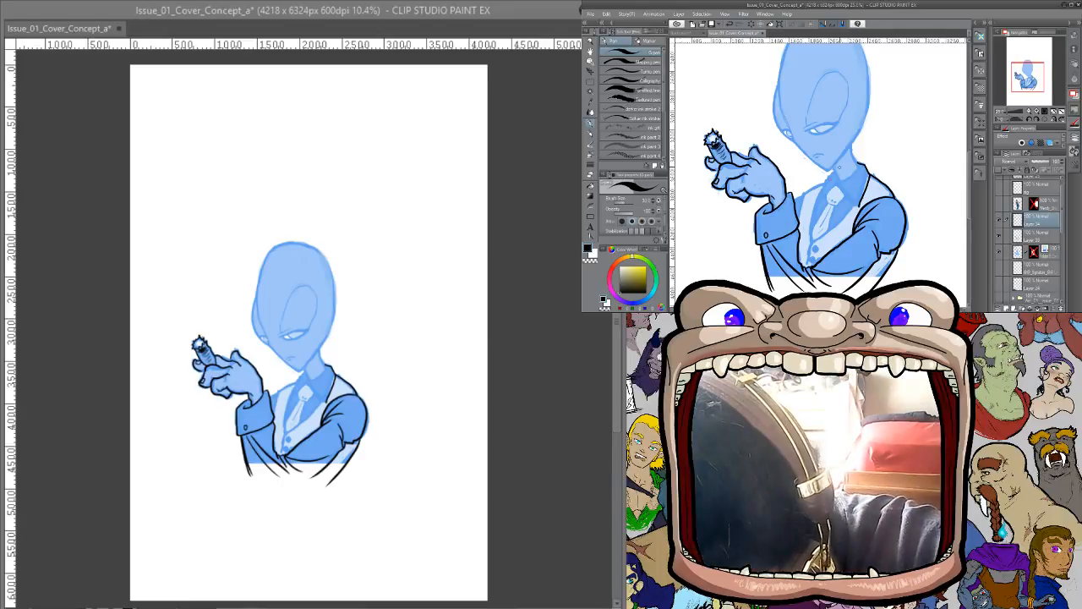
pyautogui.moveTo(839, 188)
pyautogui.mouseDown()
pyautogui.moveTo(841, 200)
pyautogui.moveTo(828, 190)
pyautogui.moveTo(832, 200)
pyautogui.moveTo(852, 189)
pyautogui.mouseUp()
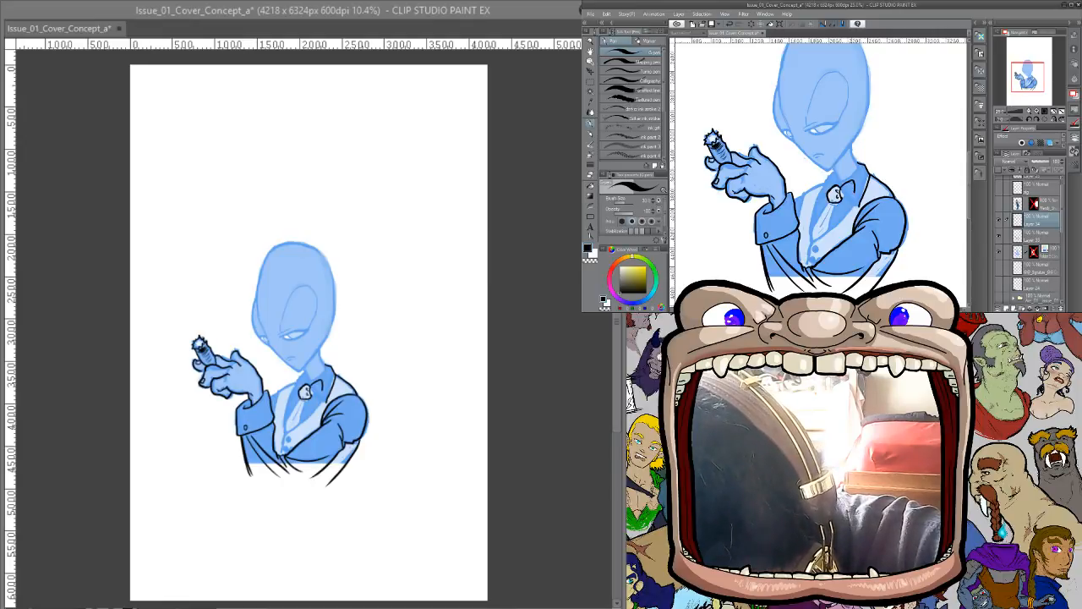
pyautogui.hotkey('ctrl', 'z')
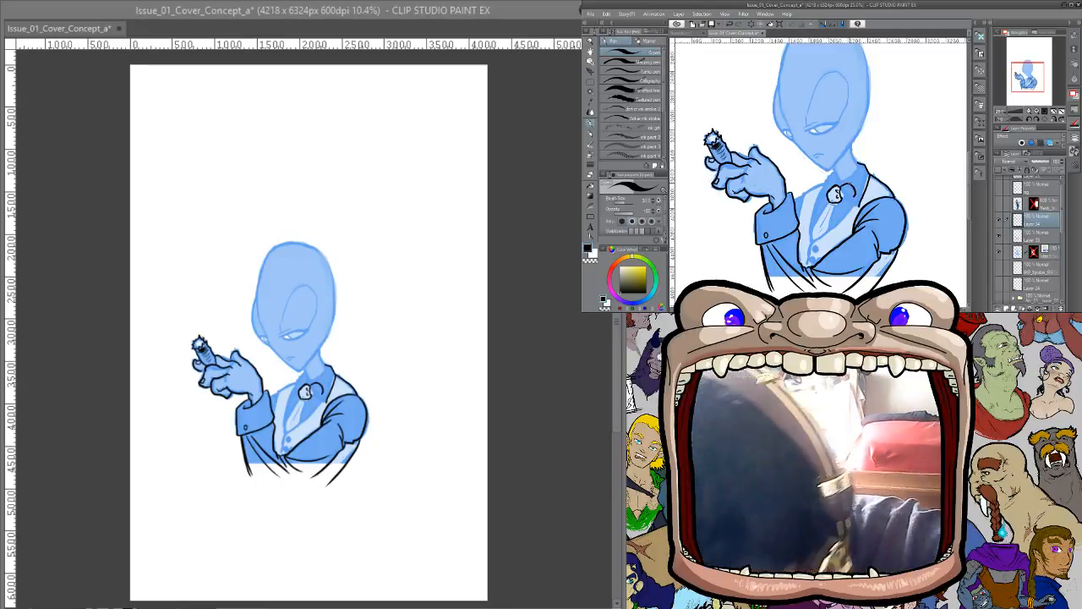
pyautogui.moveTo(853, 197); pyautogui.dragTo(841, 202)
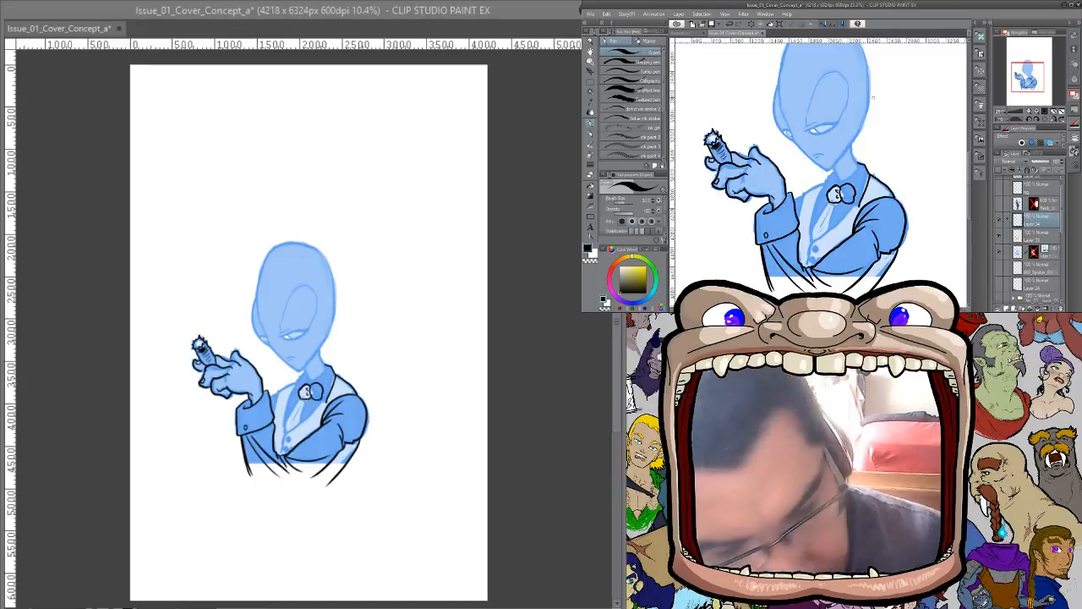
pyautogui.hotkey('ctrl', 'z')
pyautogui.hotkey('ctrl', 'z')
pyautogui.moveTo(841, 187)
pyautogui.mouseDown()
pyautogui.moveTo(851, 175)
pyautogui.moveTo(847, 201)
pyautogui.moveTo(851, 178)
pyautogui.moveTo(858, 189)
pyautogui.moveTo(849, 207)
pyautogui.moveTo(841, 194)
pyautogui.mouseUp()
pyautogui.hotkey('ctrl', 'z')
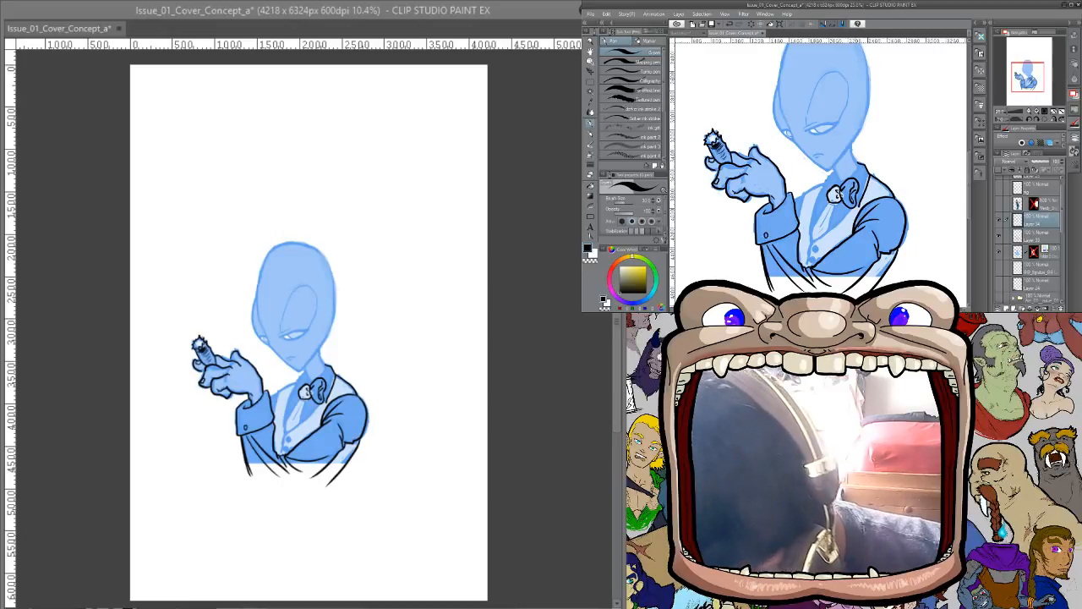
# Ink the bow tie's other loop on the raised-hand side, redrawing its outline once
pyautogui.moveTo(832, 187)
pyautogui.mouseDown()
pyautogui.moveTo(819, 179)
pyautogui.moveTo(825, 206)
pyautogui.mouseUp()
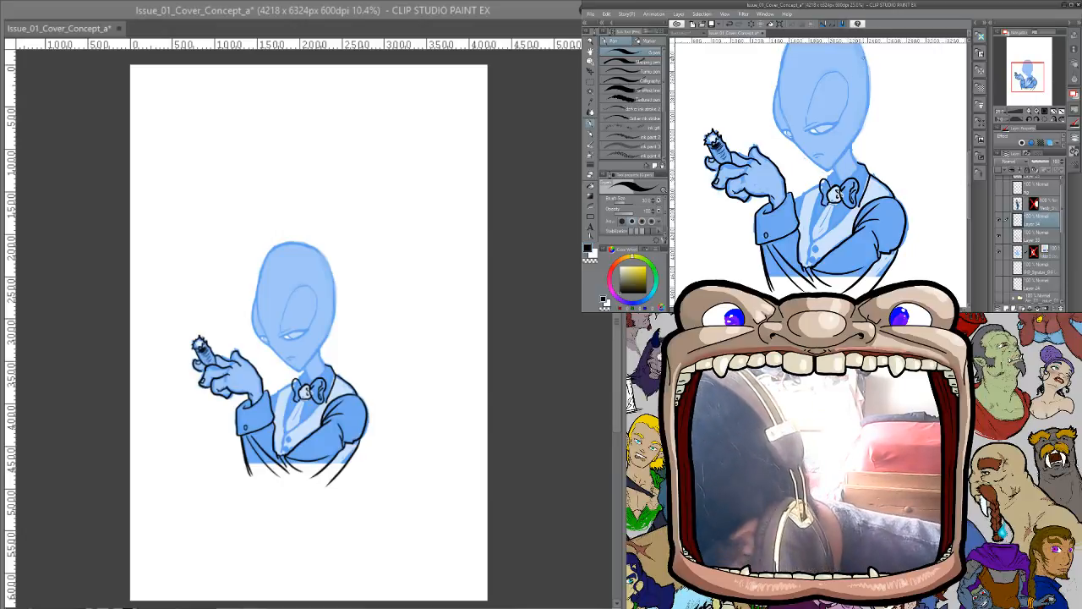
pyautogui.hotkey('ctrl', 'z')
pyautogui.moveTo(831, 188)
pyautogui.mouseDown()
pyautogui.moveTo(822, 180)
pyautogui.moveTo(827, 205)
pyautogui.mouseUp()
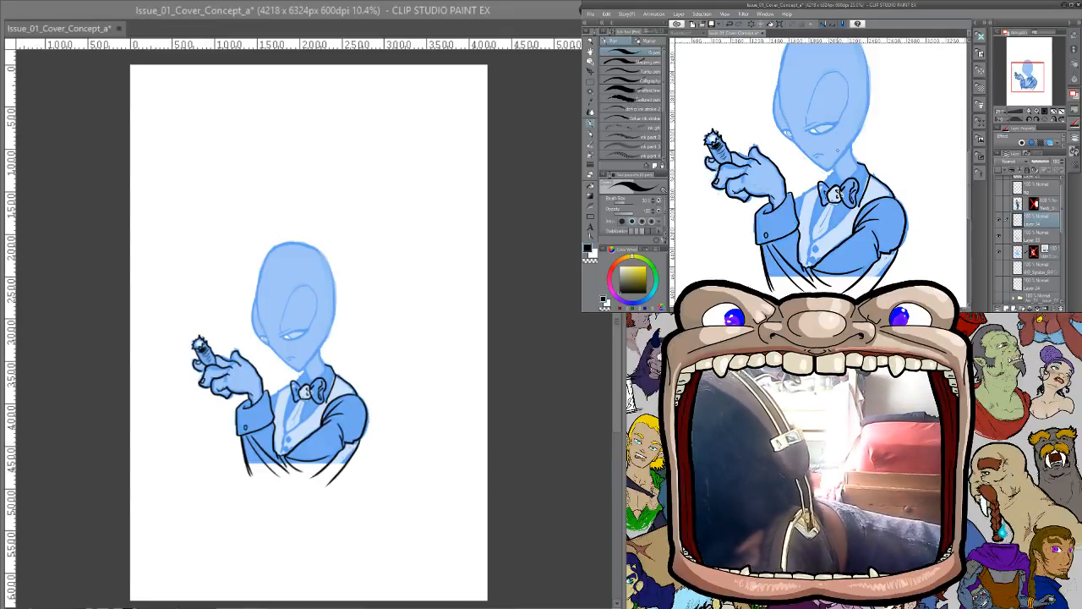
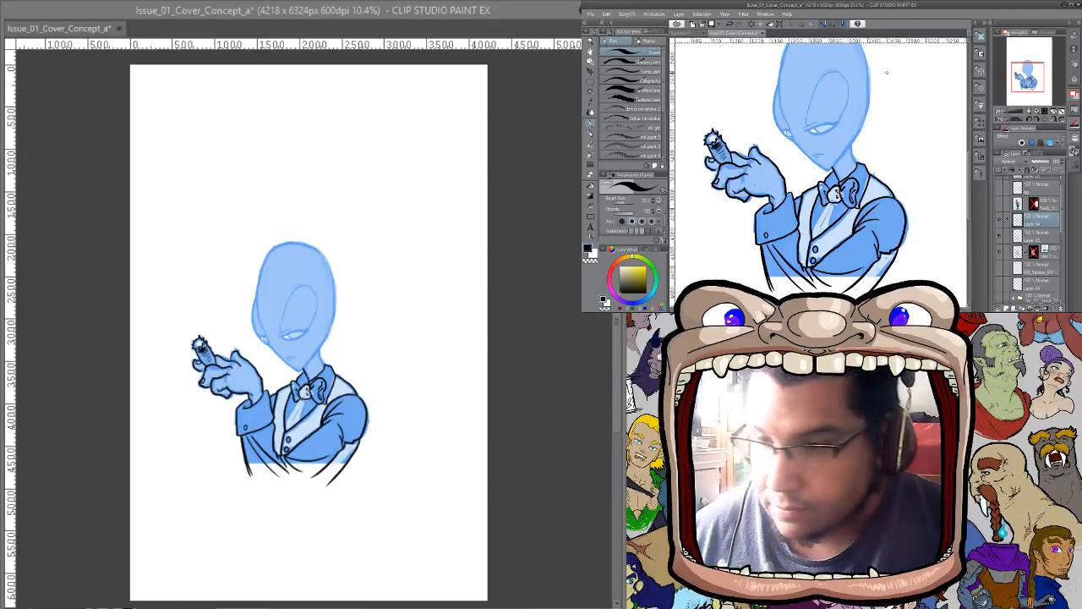
# Return to the first ink layer and outline the alien's skull from the neck over the crown to the forehead
pyautogui.click(1045, 229)
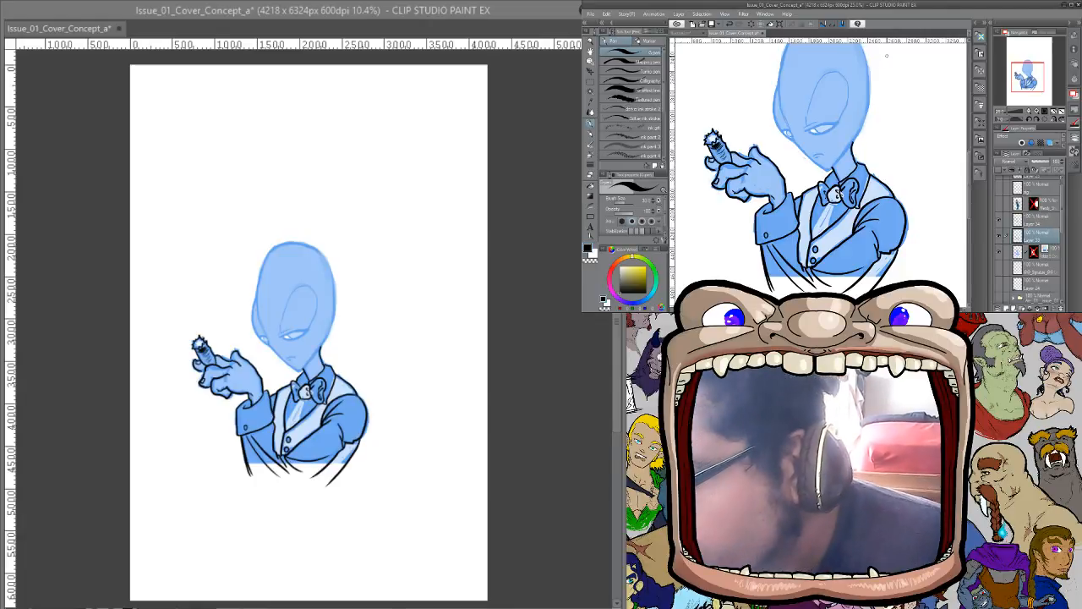
pyautogui.moveTo(890, 140); pyautogui.dragTo(901, 181)
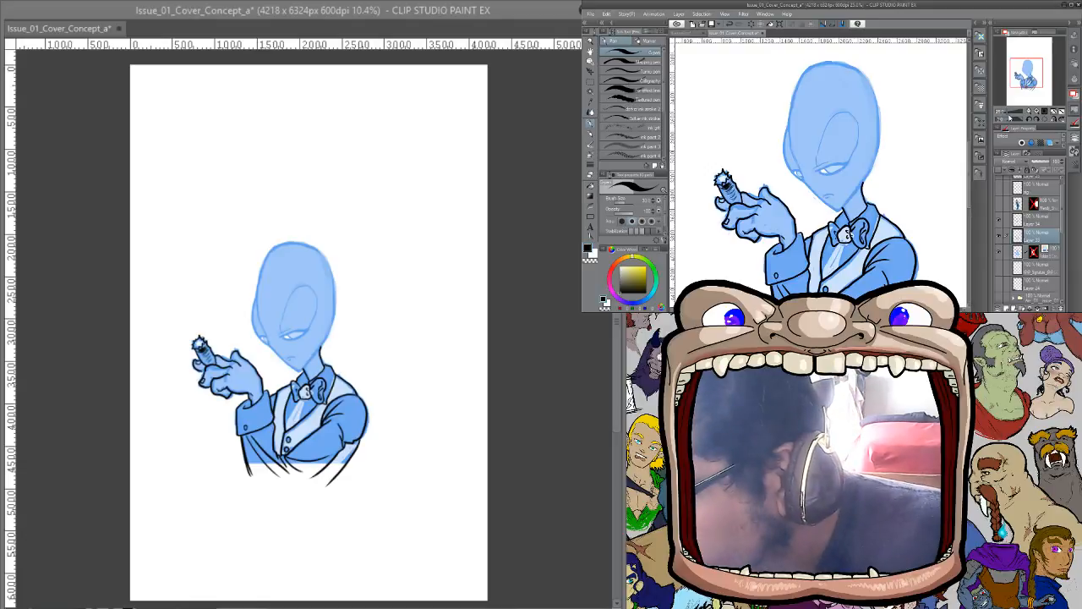
pyautogui.moveTo(1011, 118); pyautogui.dragTo(1002, 118)
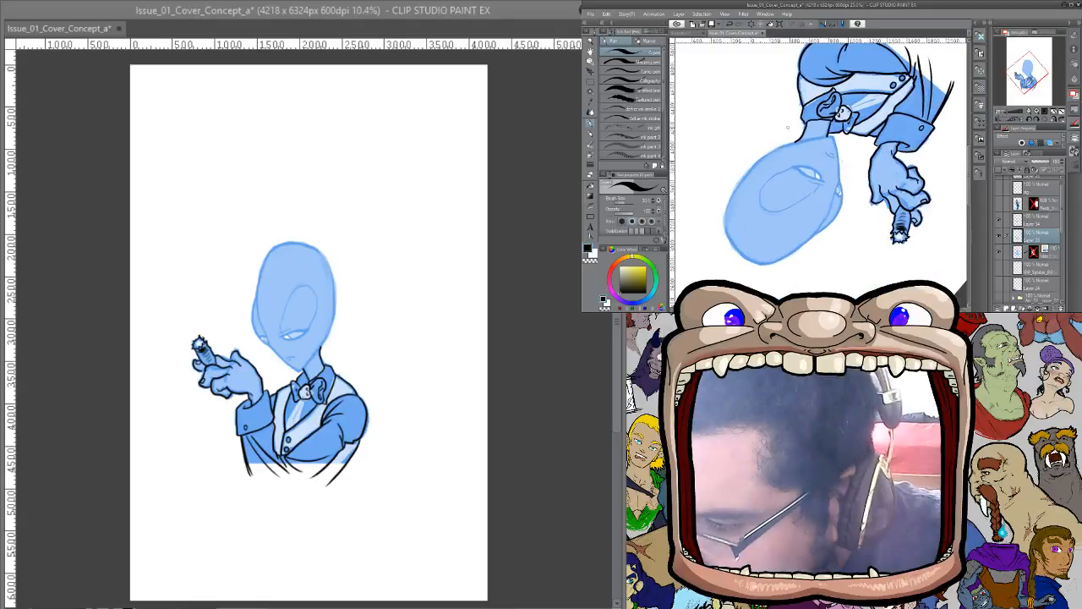
pyautogui.moveTo(798, 140)
pyautogui.mouseDown()
pyautogui.moveTo(751, 170)
pyautogui.moveTo(724, 209)
pyautogui.moveTo(726, 246)
pyautogui.moveTo(775, 264)
pyautogui.mouseUp()
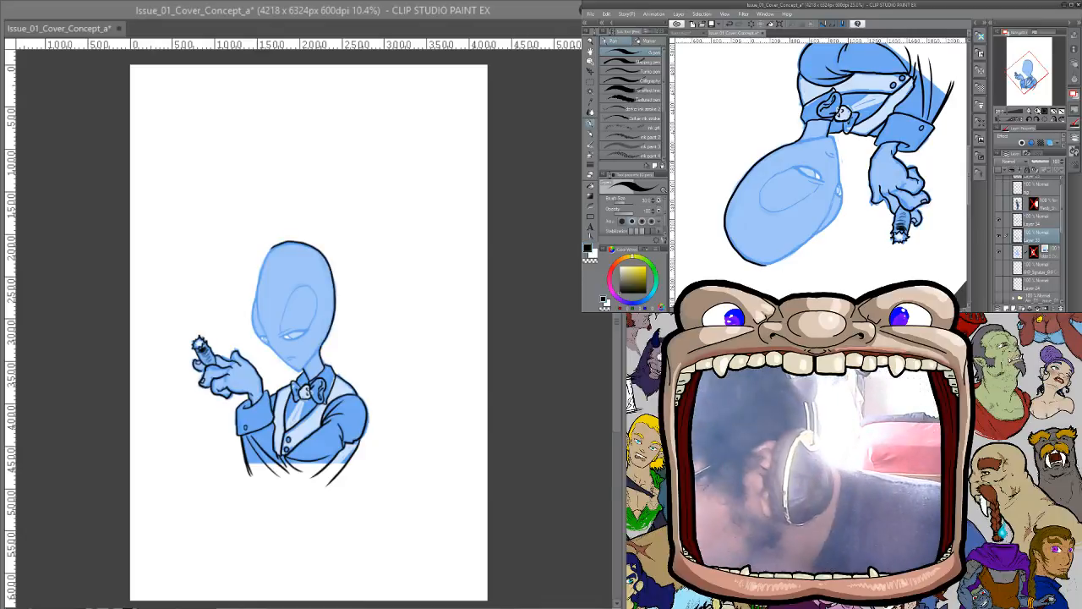
pyautogui.click(1045, 119)
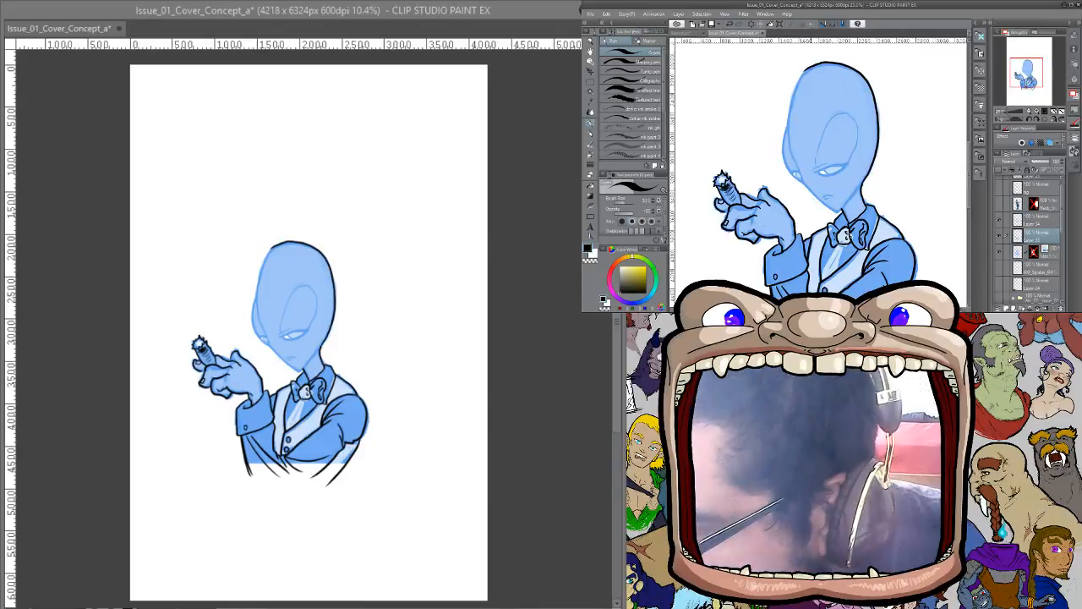
pyautogui.moveTo(814, 64)
pyautogui.mouseDown()
pyautogui.moveTo(800, 73)
pyautogui.moveTo(787, 127)
pyautogui.mouseUp()
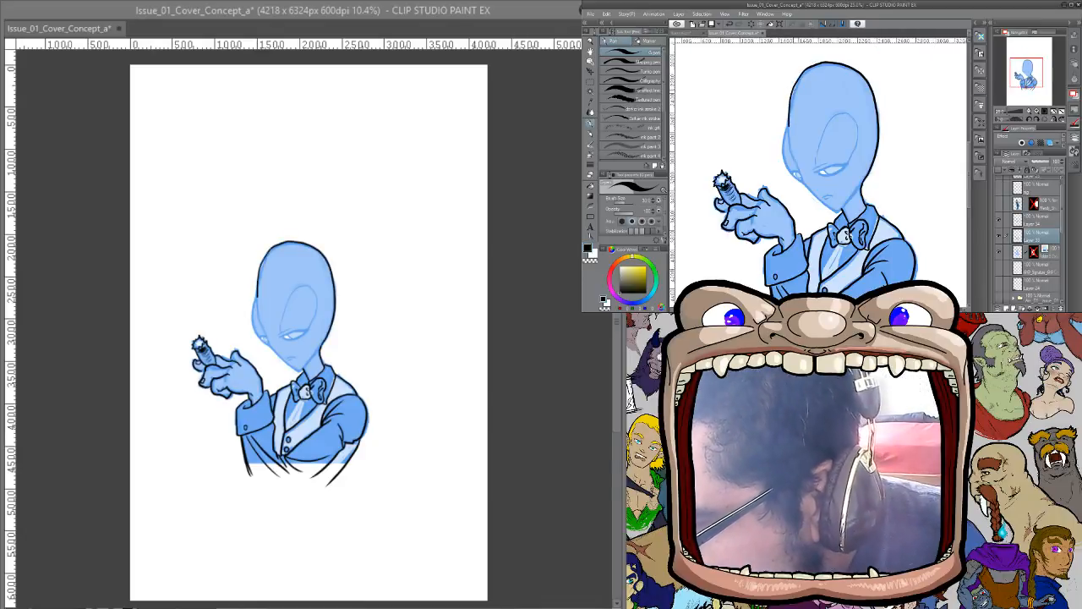
pyautogui.hotkey('ctrl', 'z')
pyautogui.moveTo(808, 66); pyautogui.dragTo(786, 127)
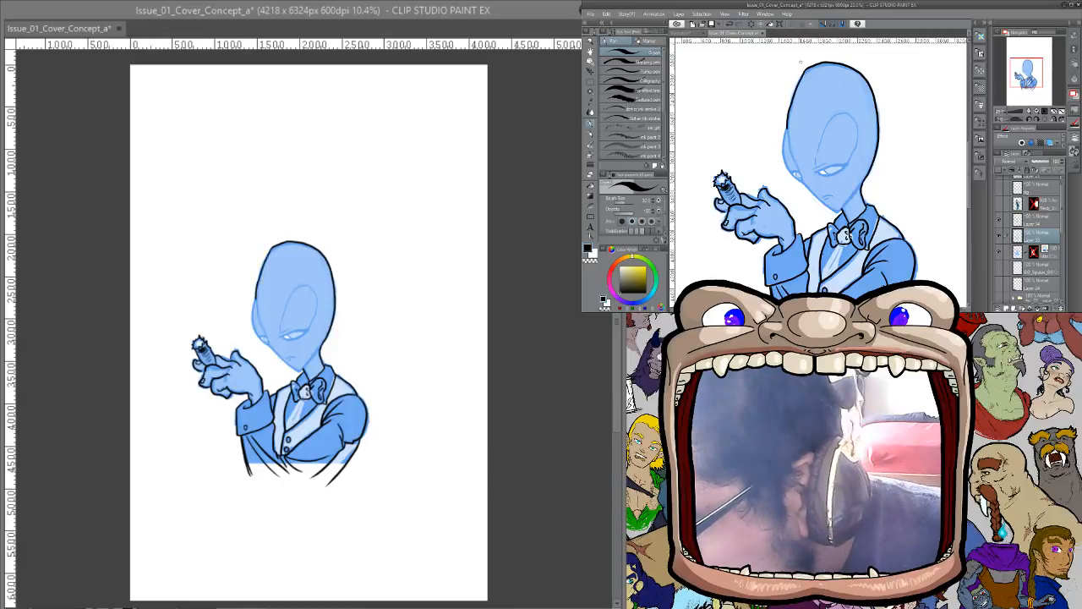
# Ink the far side of the alien's face, the jaw down to the pointed chin, and the eyes with their socket line
pyautogui.moveTo(799, 173)
pyautogui.mouseDown()
pyautogui.moveTo(786, 135)
pyautogui.moveTo(786, 171)
pyautogui.mouseUp()
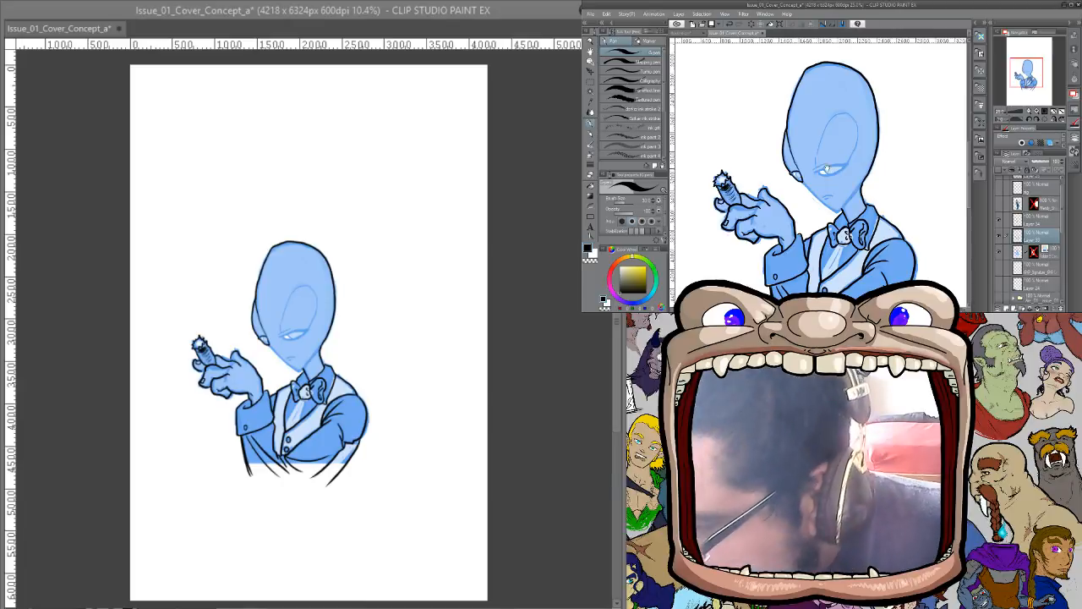
pyautogui.moveTo(826, 168)
pyautogui.mouseDown()
pyautogui.moveTo(804, 158)
pyautogui.moveTo(785, 179)
pyautogui.moveTo(810, 200)
pyautogui.mouseUp()
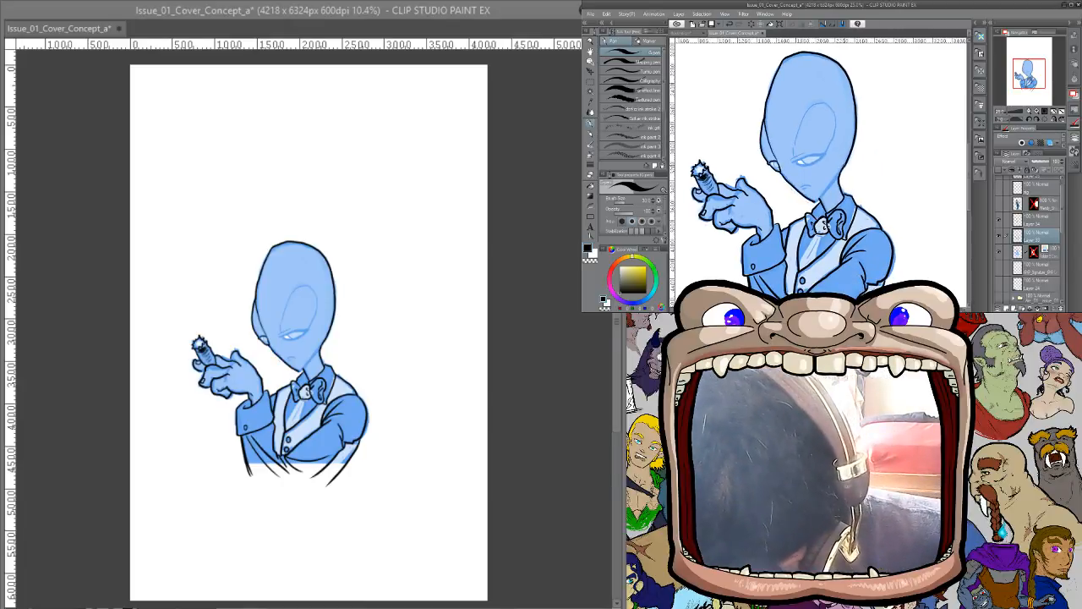
pyautogui.moveTo(844, 166); pyautogui.dragTo(817, 200)
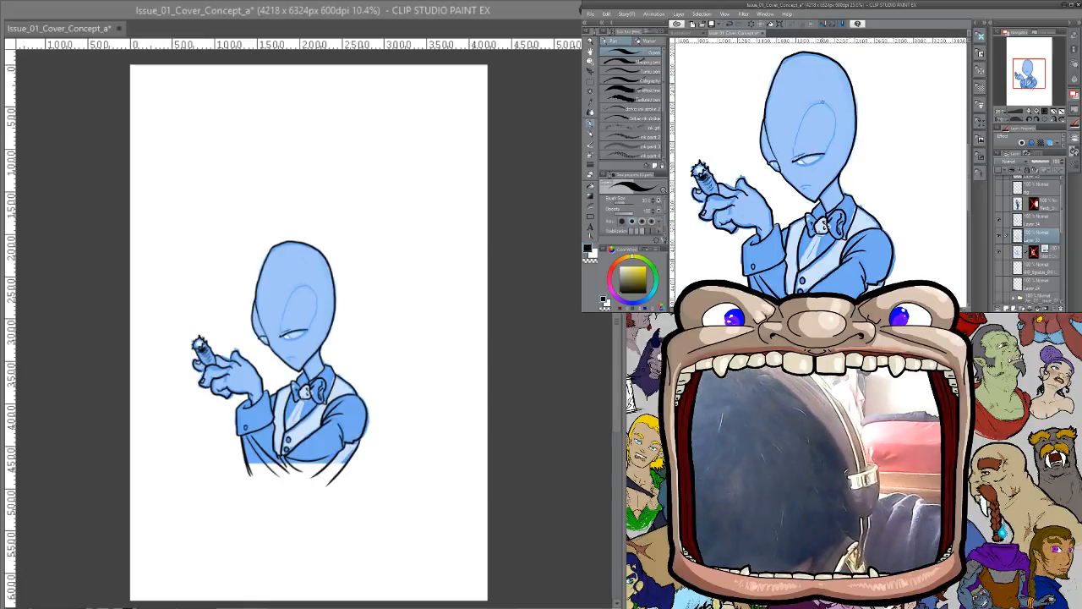
pyautogui.moveTo(816, 103)
pyautogui.mouseDown()
pyautogui.moveTo(834, 117)
pyautogui.moveTo(828, 144)
pyautogui.moveTo(798, 167)
pyautogui.mouseUp()
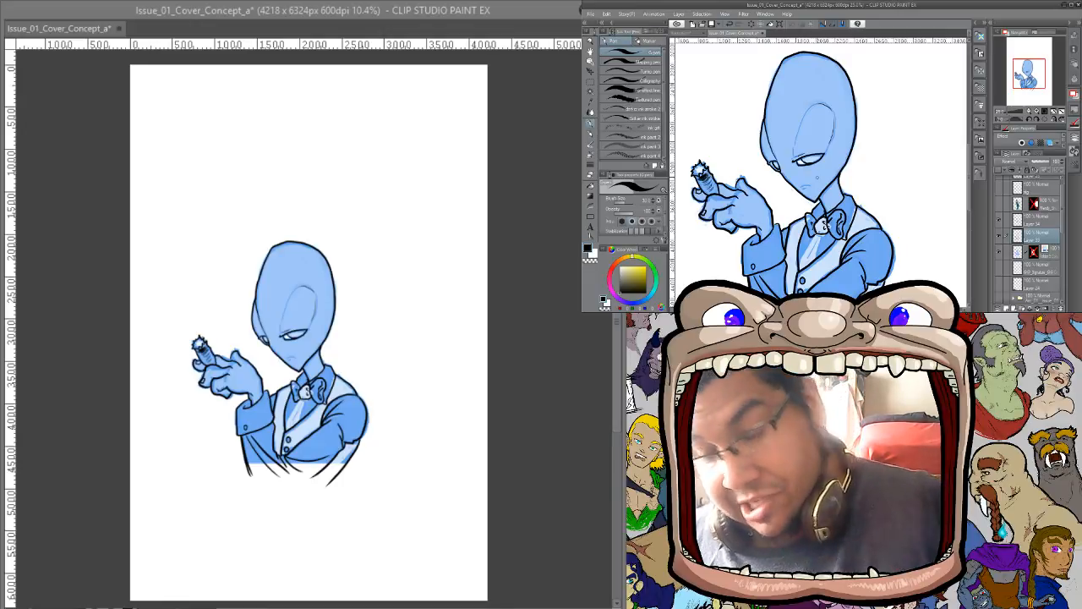
# Ink the alien's small frowning mouth above the chin
pyautogui.press('h')
pyautogui.press('h')
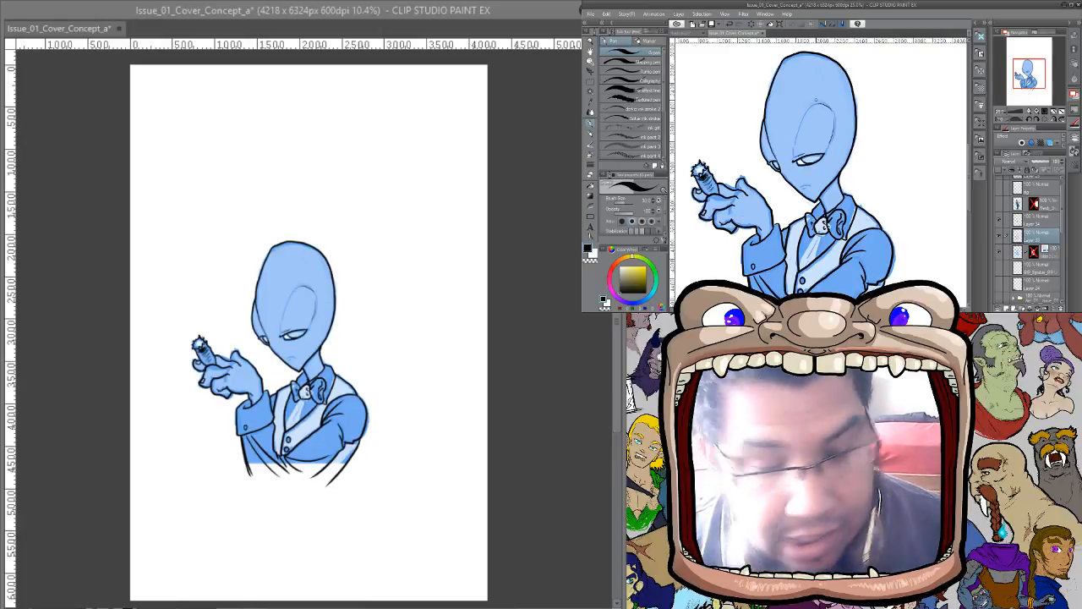
pyautogui.press('c')
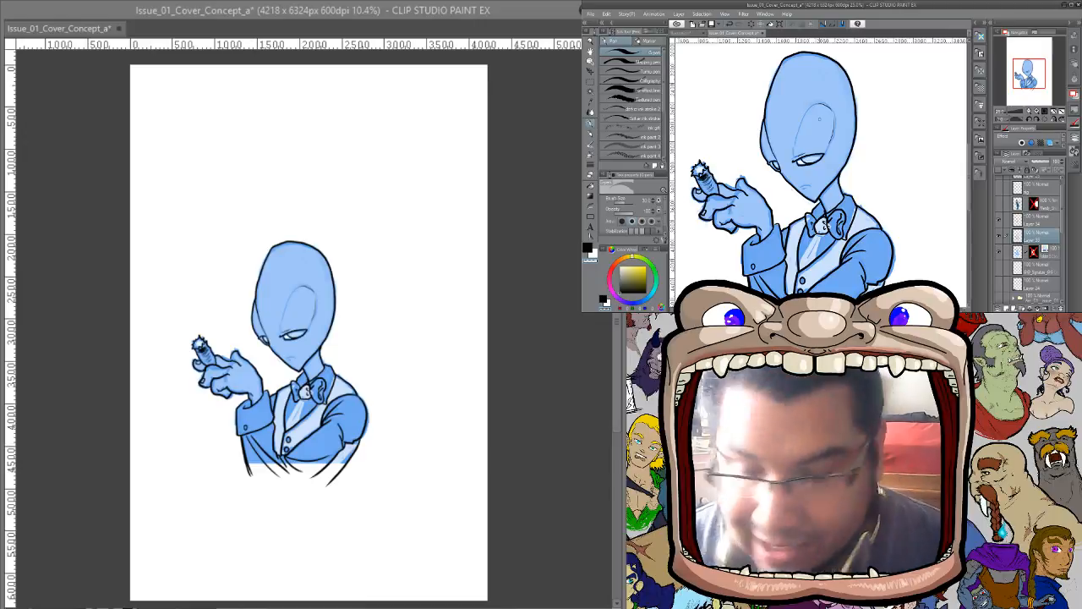
pyautogui.hotkey('ctrl', 'space')
pyautogui.moveTo(832, 212); pyautogui.dragTo(842, 169)
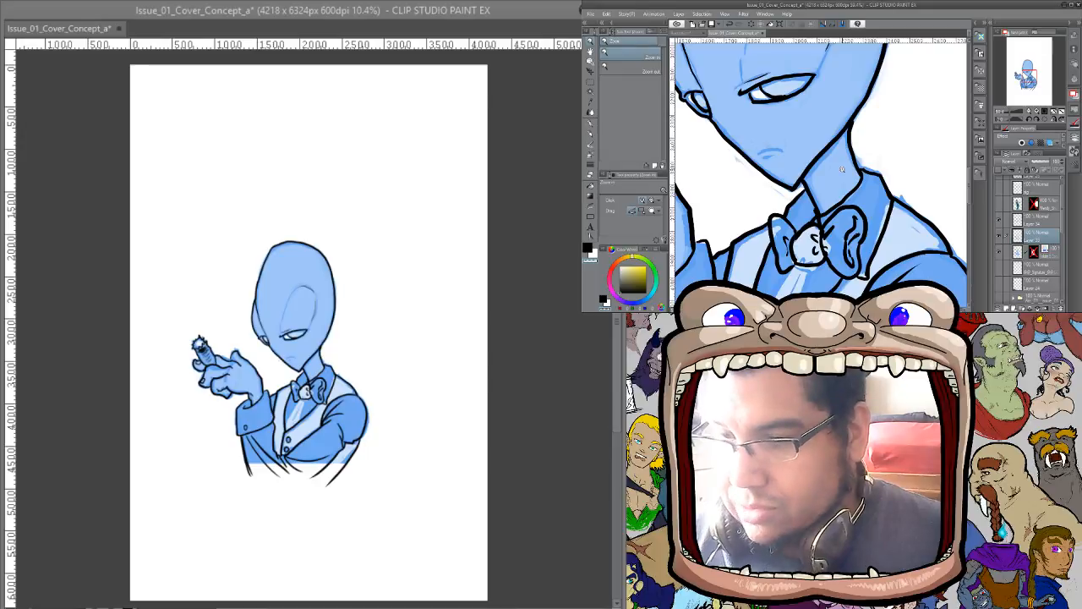
pyautogui.press('p')
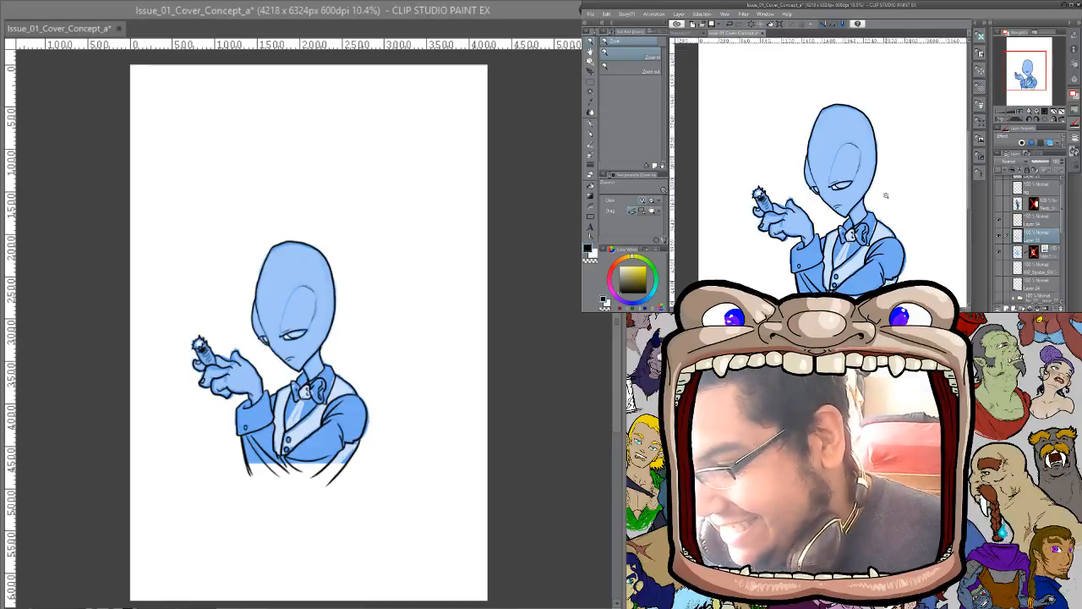
# Turn off the blue layer color on the original alien drawing so its gray colors show under the new inks
pyautogui.click(1051, 251)
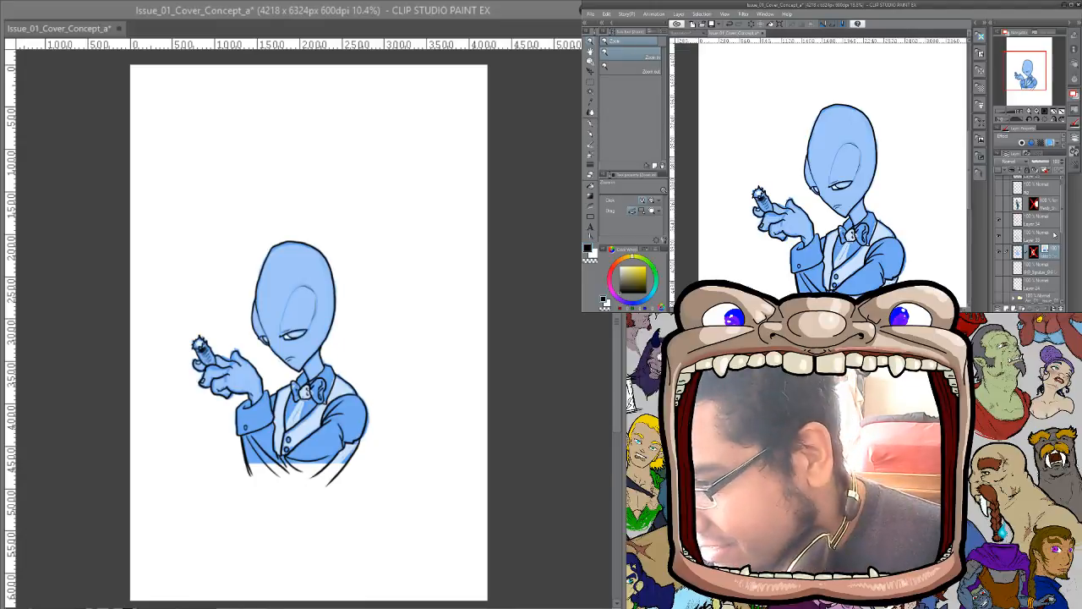
pyautogui.click(1047, 144)
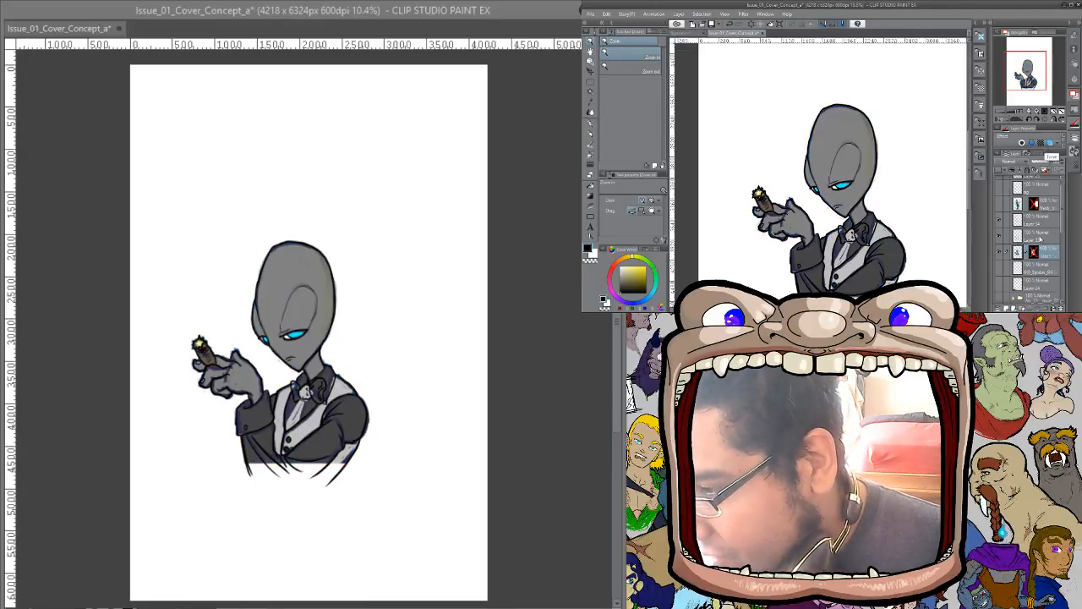
# Add a new layer between the inks and the original drawing, and fill the alien's head and face with the original's skin gray
pyautogui.click(1008, 308)
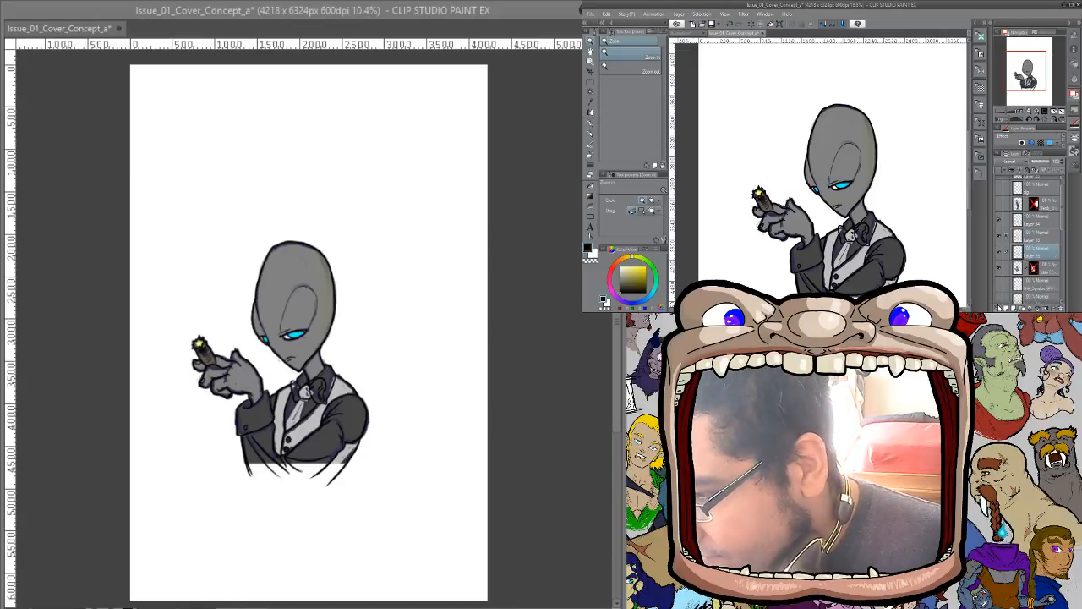
pyautogui.press('g')
pyautogui.keyDown('alt'); pyautogui.click(848, 130); pyautogui.keyUp('alt')
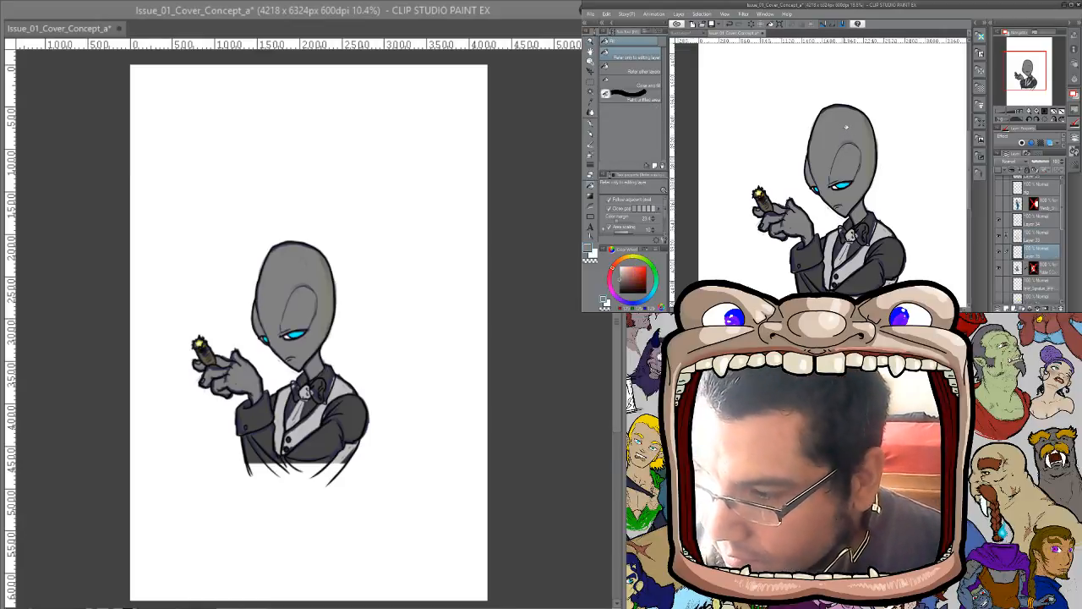
pyautogui.moveTo(847, 130); pyautogui.dragTo(848, 198)
pyautogui.click(815, 189)
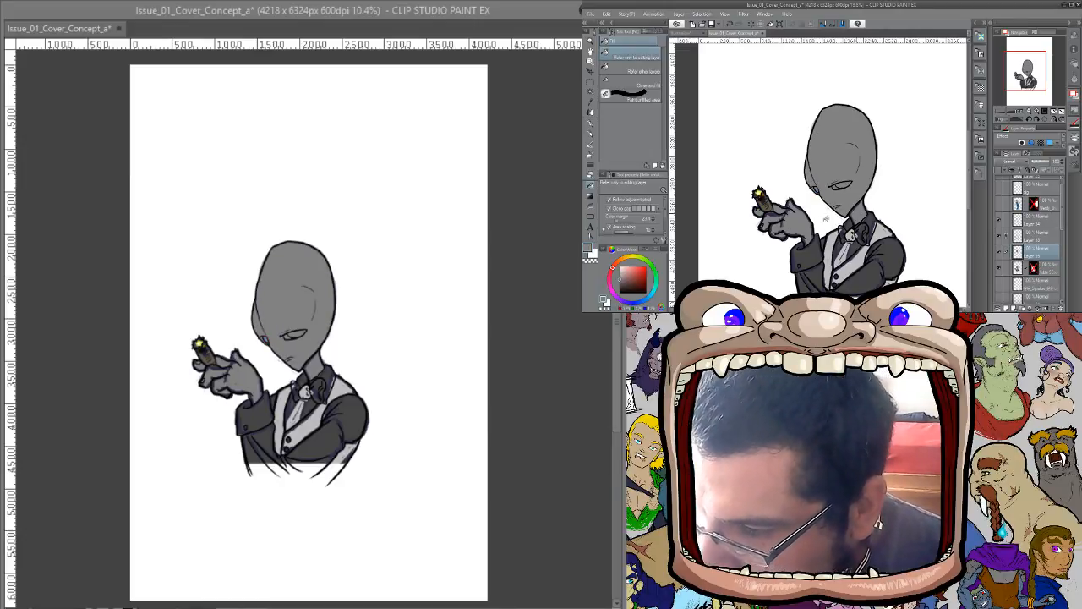
pyautogui.click(862, 107)
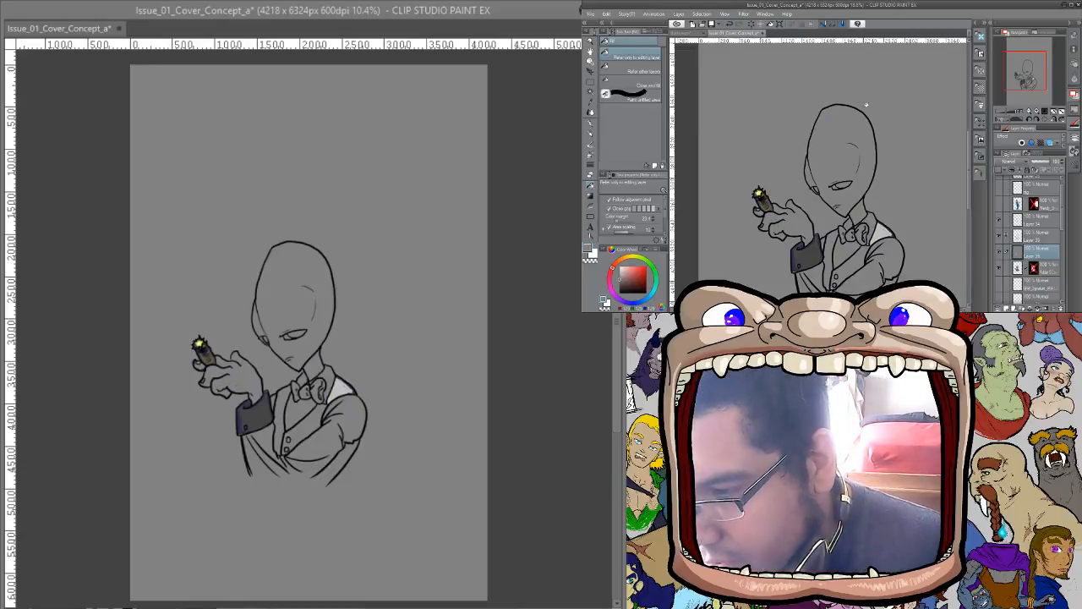
pyautogui.hotkey('ctrl', 'z')
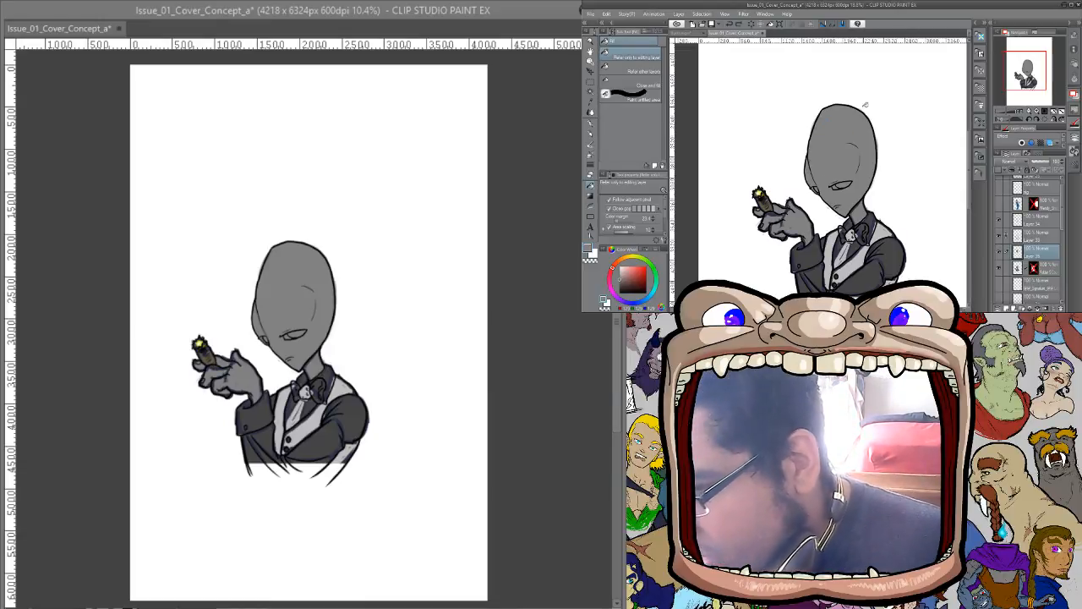
# Hide the original alien drawing and paint the unfilled gap around the mouth with the same skin gray on the new color layer
pyautogui.hotkey('ctrl', 'space')
pyautogui.moveTo(813, 237); pyautogui.dragTo(847, 203)
pyautogui.click(999, 267)
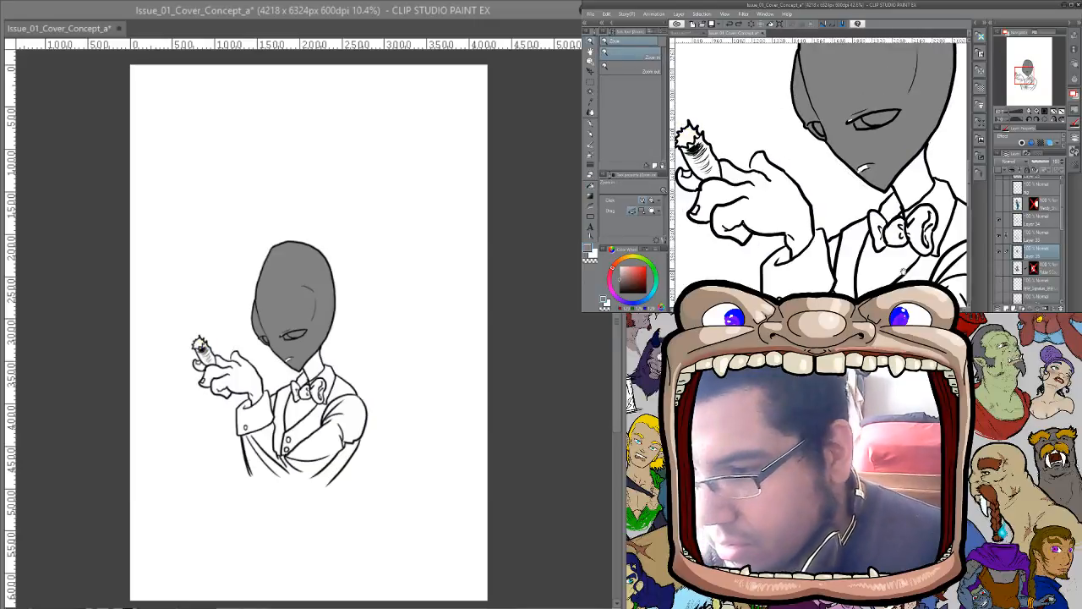
pyautogui.press('space')
pyautogui.moveTo(874, 254); pyautogui.dragTo(904, 255)
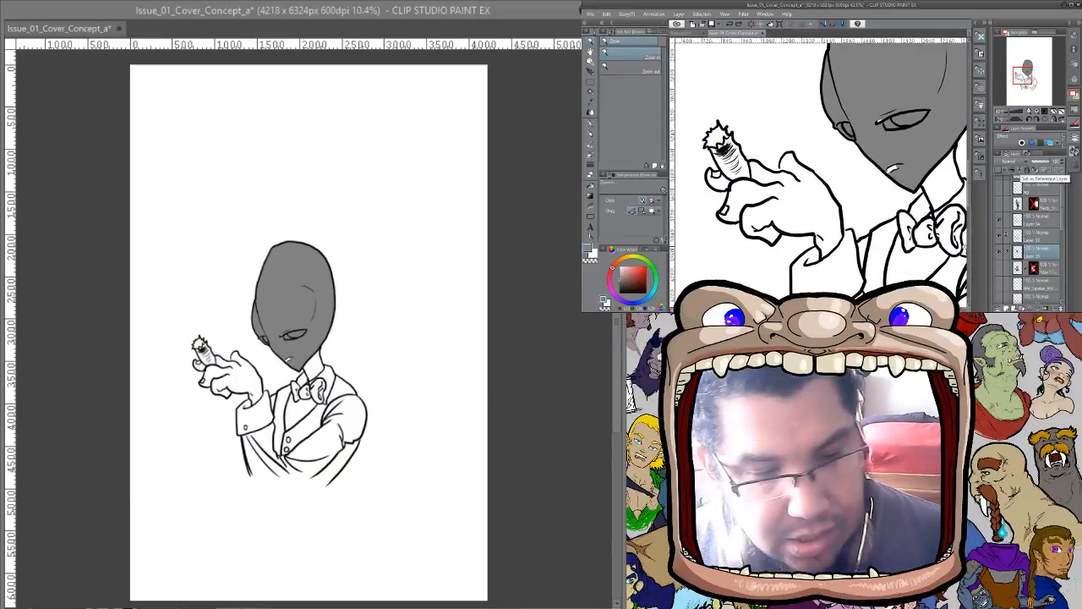
pyautogui.press('p')
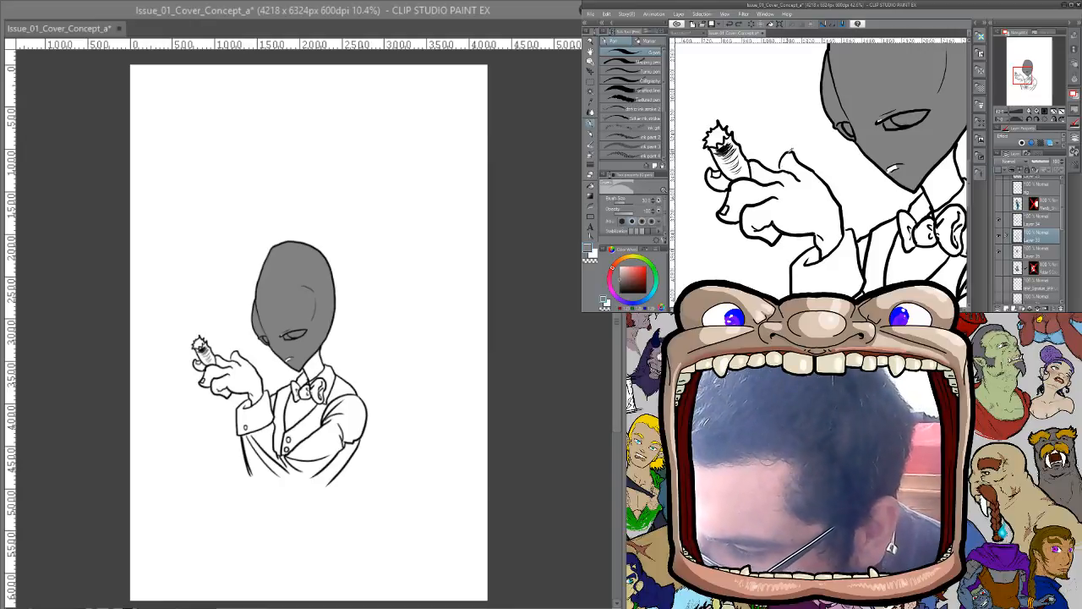
pyautogui.press('x')
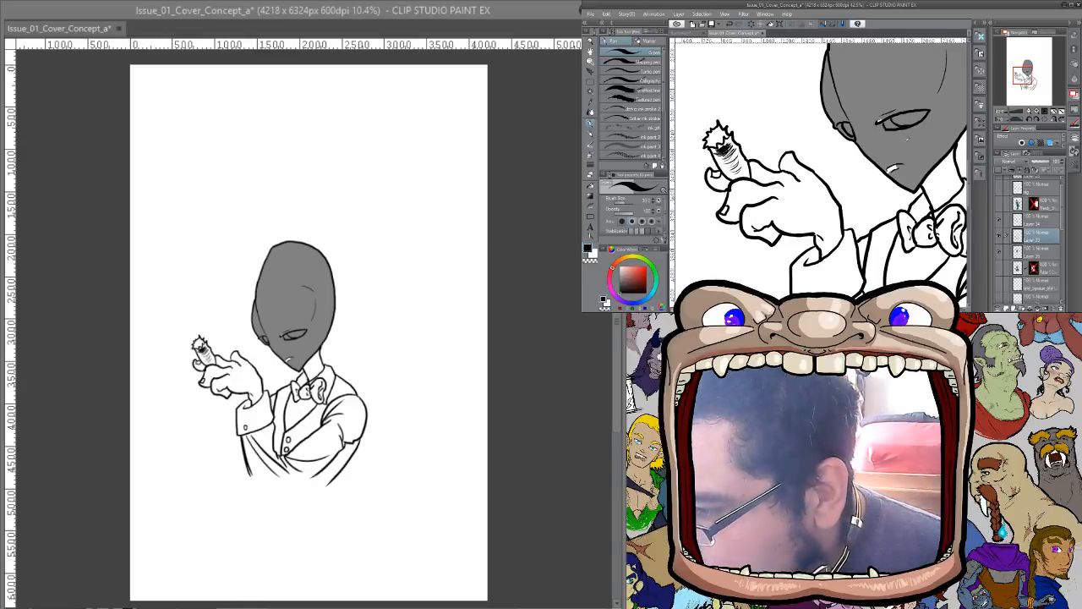
pyautogui.keyDown('alt'); pyautogui.click(909, 138); pyautogui.keyUp('alt')
pyautogui.click(1035, 252)
pyautogui.moveTo(901, 165); pyautogui.dragTo(888, 169)
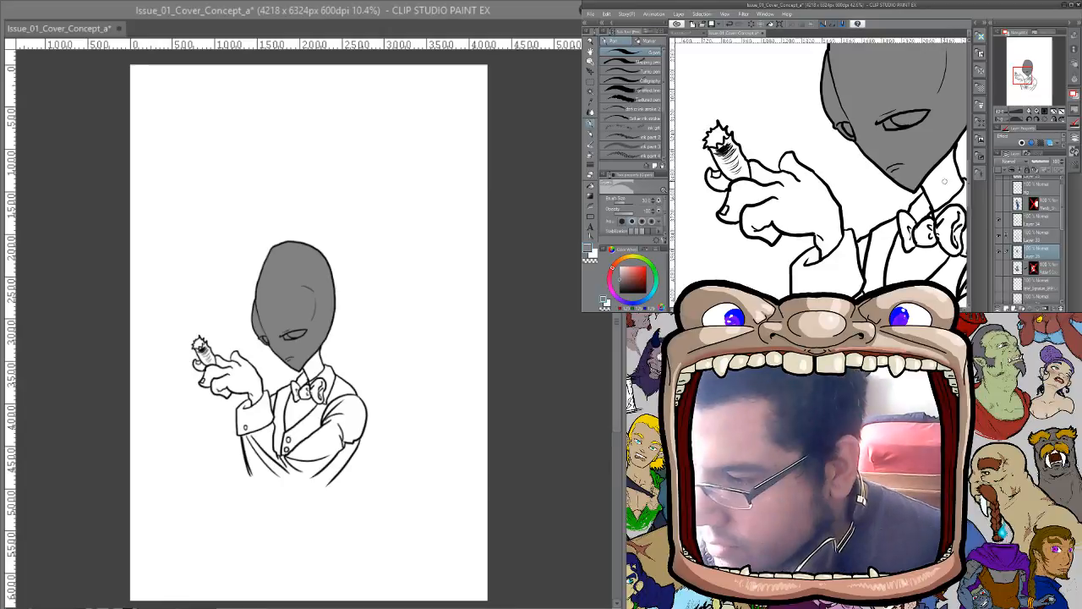
pyautogui.press('g')
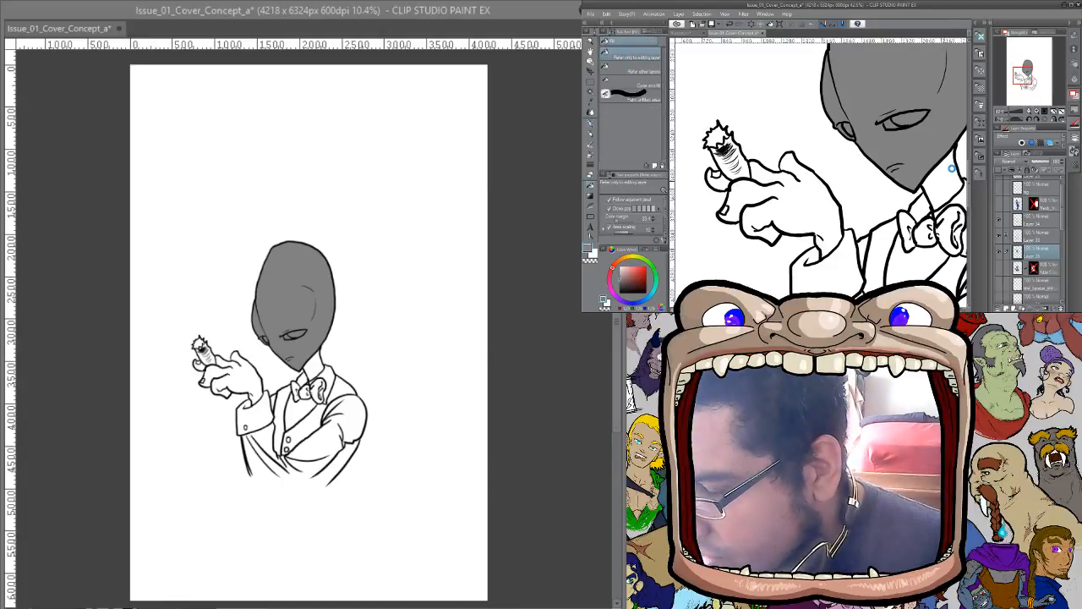
pyautogui.click(947, 167)
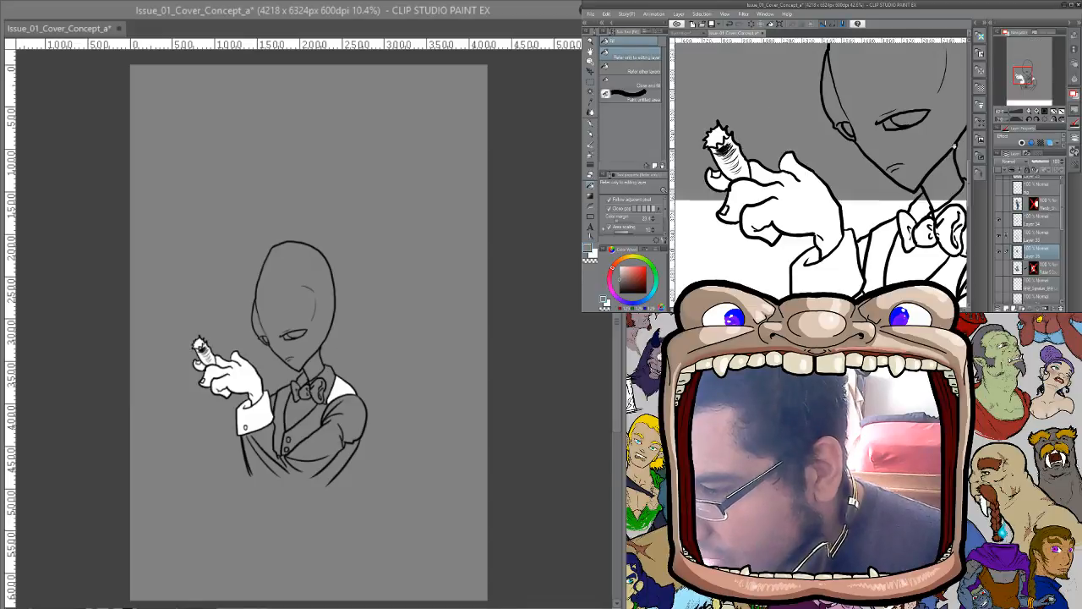
pyautogui.moveTo(964, 221); pyautogui.dragTo(896, 238)
pyautogui.hotkey('ctrl', 'z')
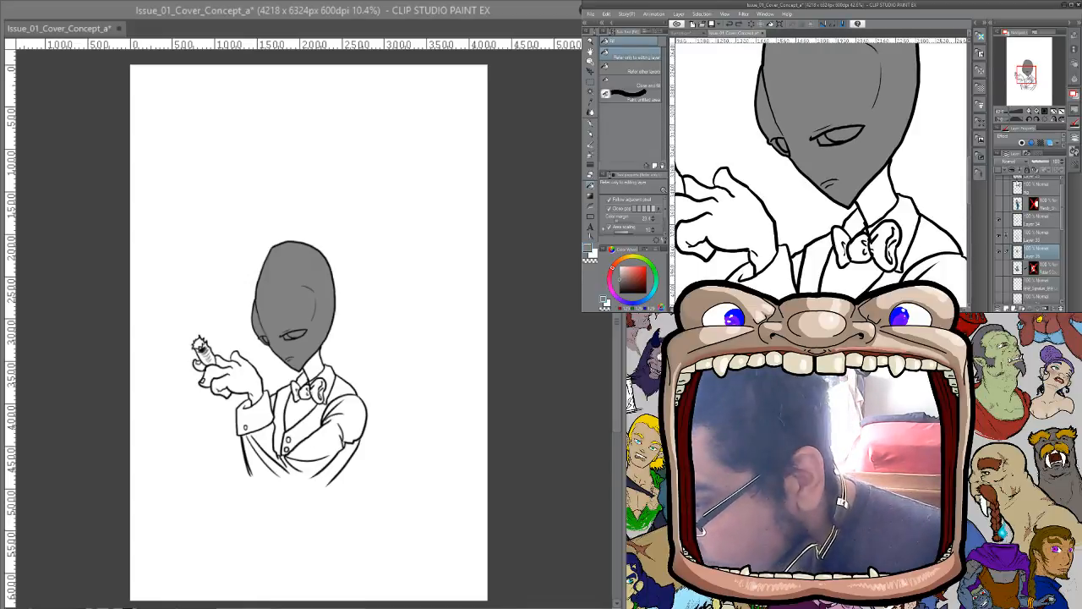
pyautogui.click(946, 235)
pyautogui.hotkey('ctrl', 'z')
# Color the alien's neck skin gray by brushing along the collar edge, then lasso-selecting and filling the rest
pyautogui.press('p')
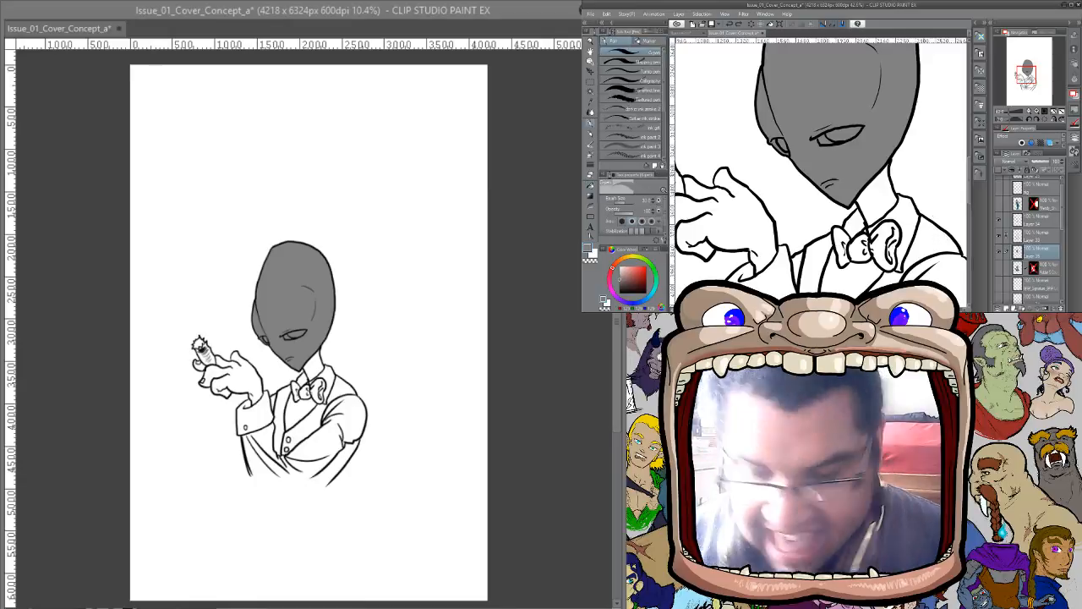
pyautogui.moveTo(859, 200)
pyautogui.mouseDown()
pyautogui.moveTo(868, 222)
pyautogui.moveTo(894, 200)
pyautogui.mouseUp()
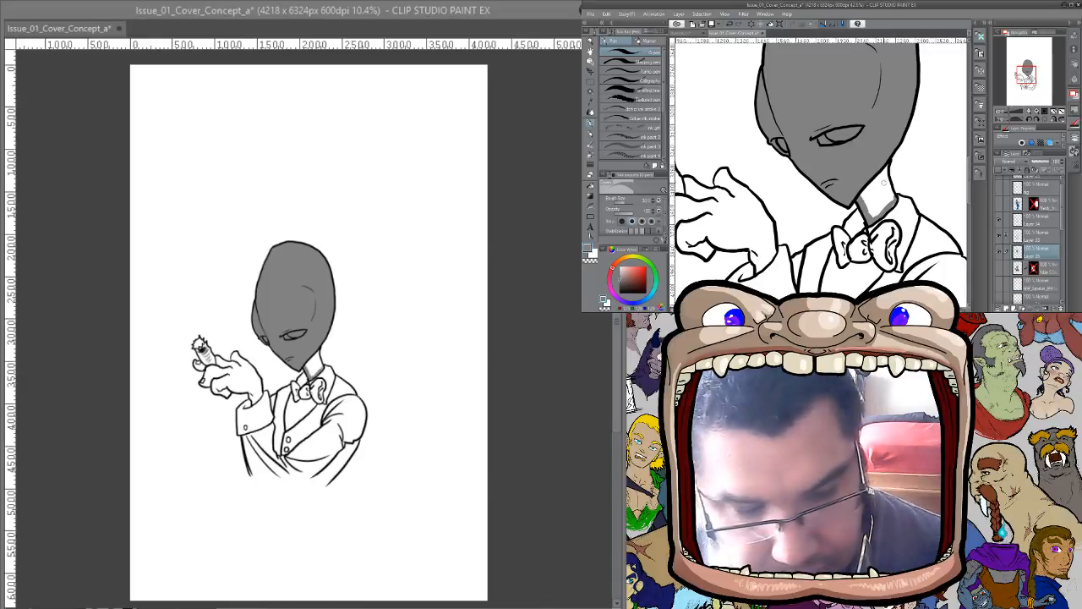
pyautogui.press('m')
pyautogui.moveTo(880, 160); pyautogui.dragTo(884, 169)
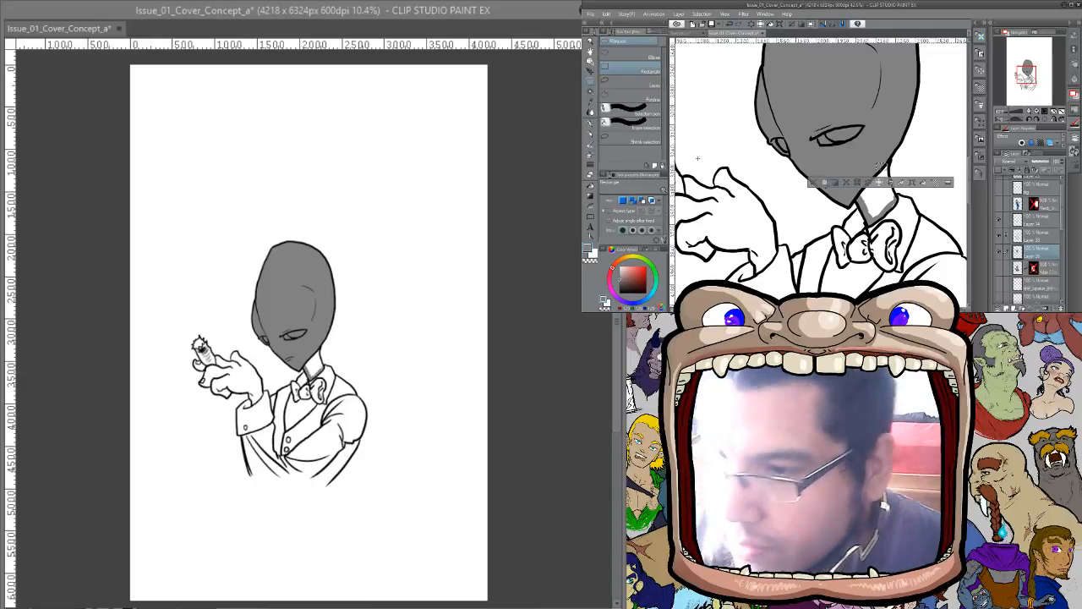
pyautogui.click(647, 83)
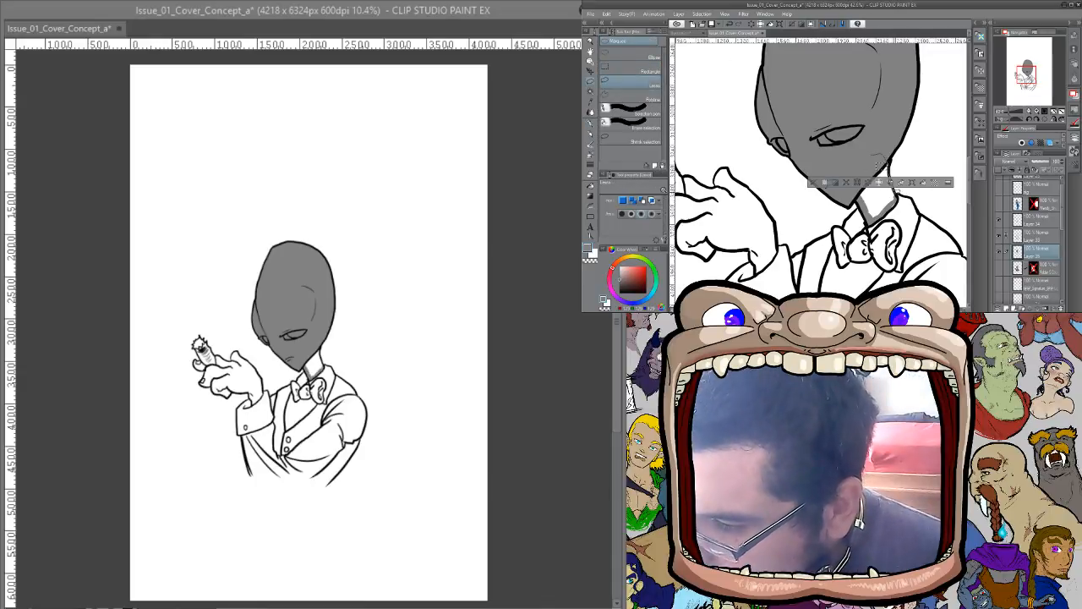
pyautogui.moveTo(879, 162); pyautogui.dragTo(886, 168)
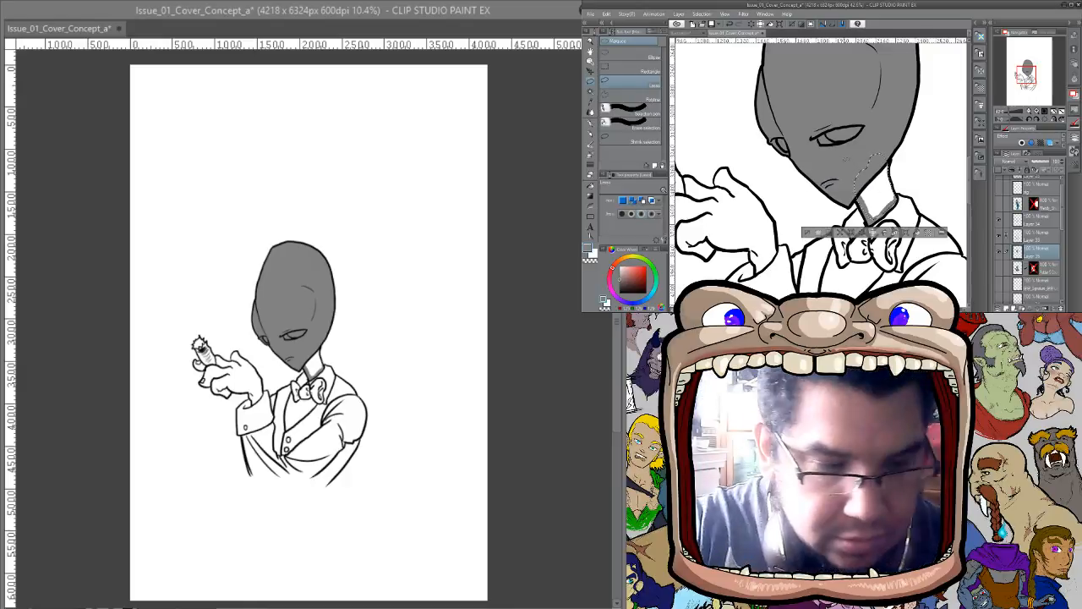
pyautogui.hotkey('alt', 'Delete')
pyautogui.hotkey('ctrl', 'd')
pyautogui.press('p')
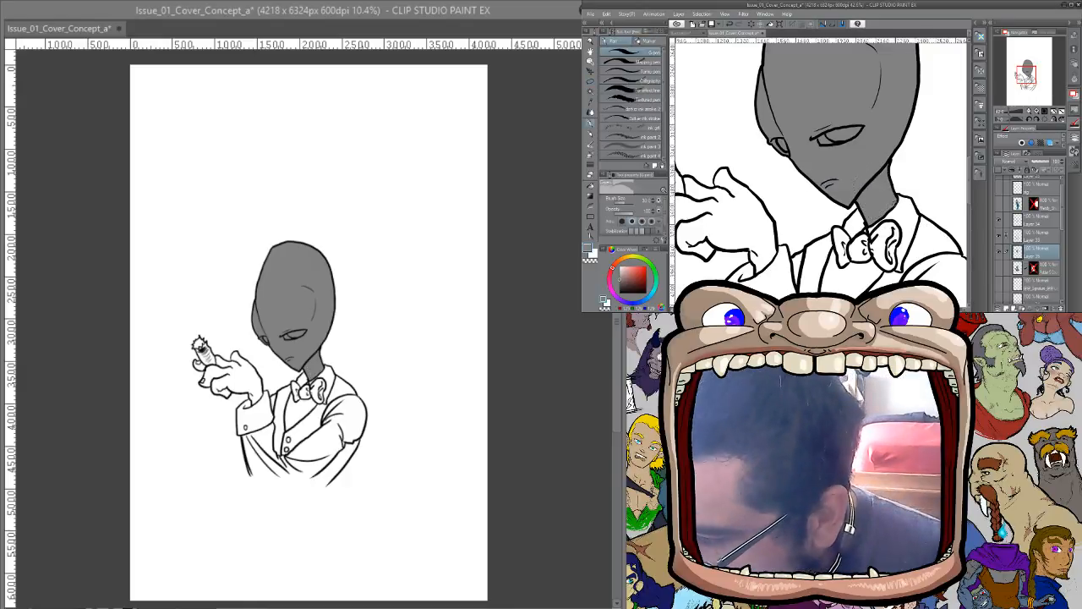
# Fill the alien's raised hand with the same skin gray
pyautogui.moveTo(770, 229); pyautogui.dragTo(834, 204)
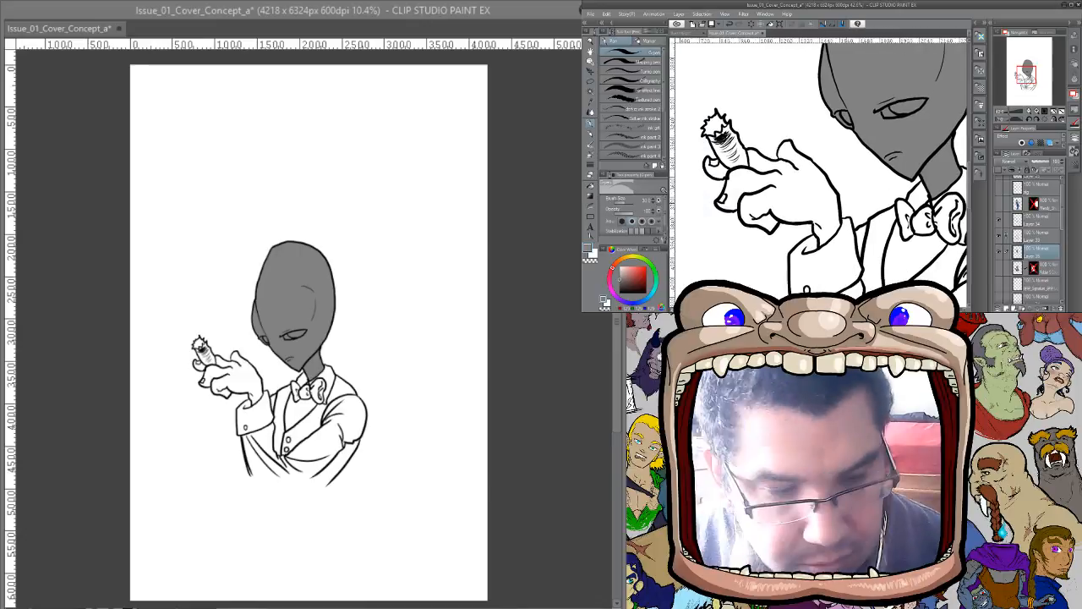
pyautogui.press('g')
pyautogui.click(831, 203)
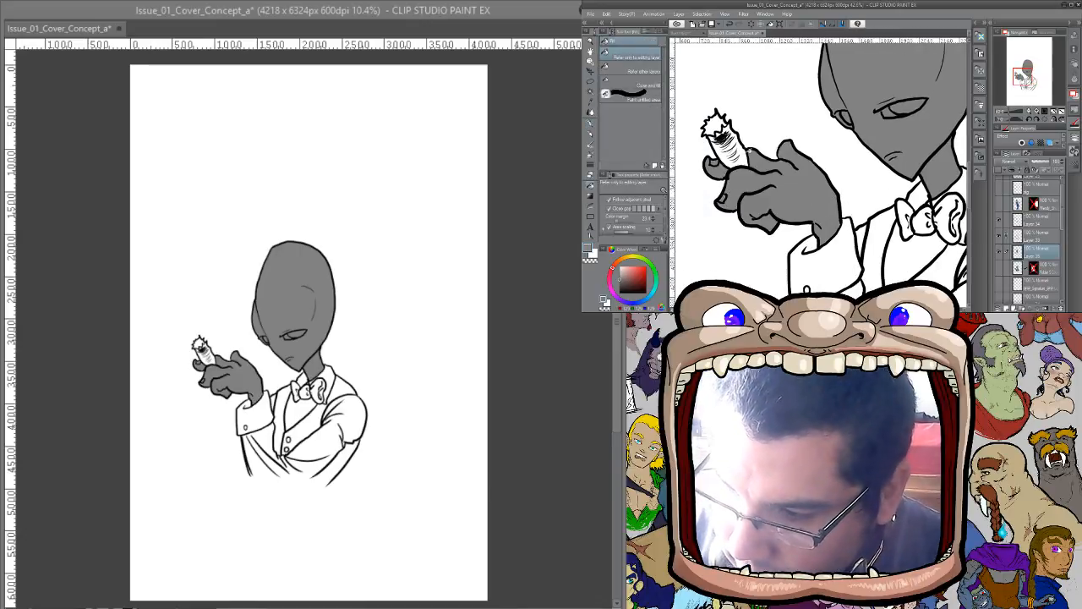
# Fill every section of the alien's cigar, including the jagged tip, with the dark brown sampled from the original drawing
pyautogui.click(1000, 250)
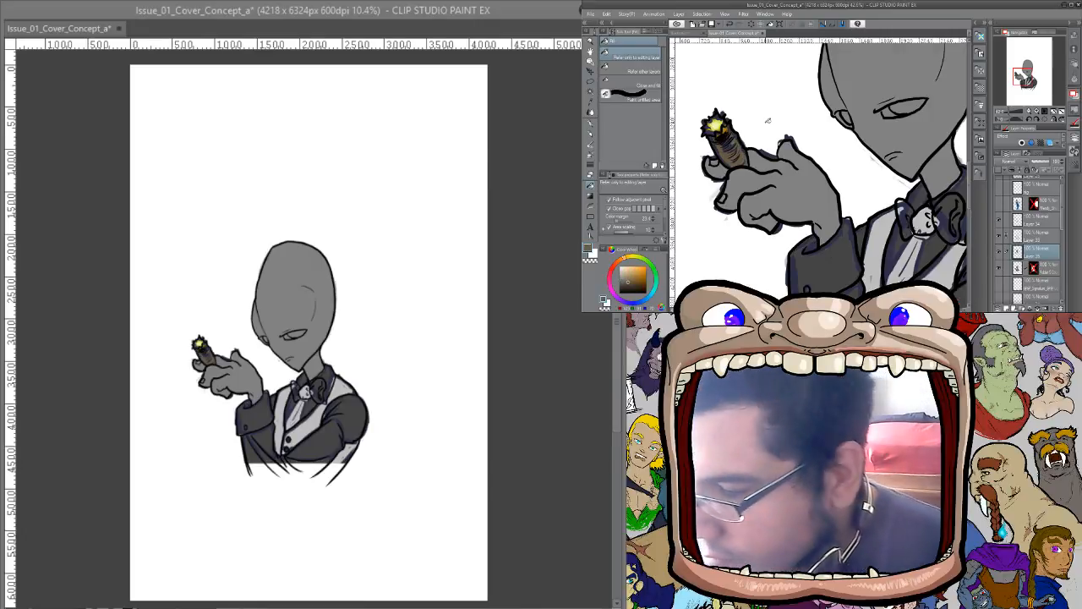
pyautogui.click(999, 269)
pyautogui.click(715, 123)
pyautogui.click(719, 144)
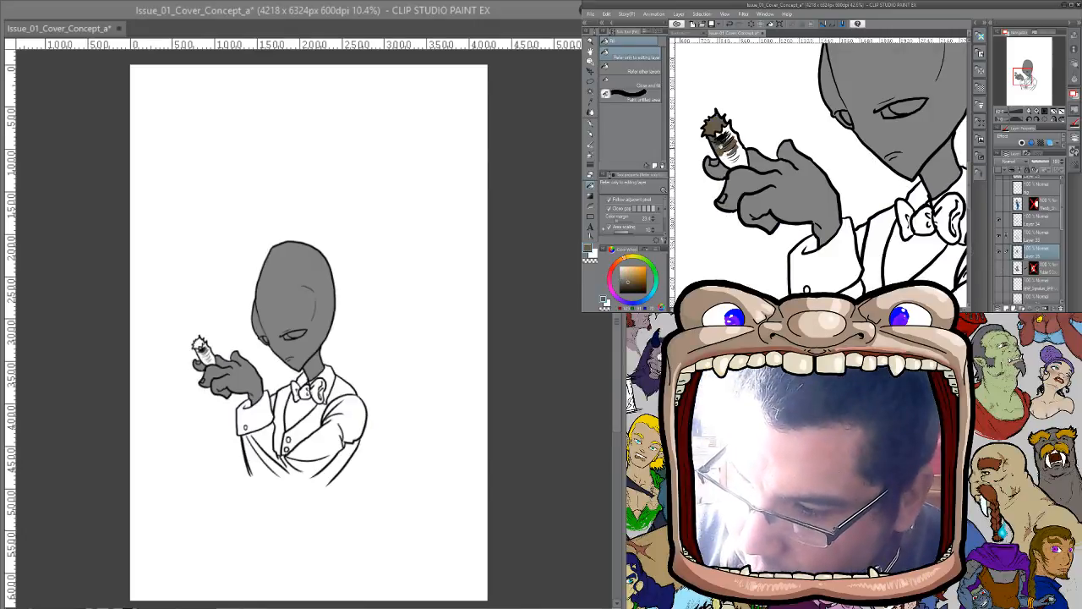
pyautogui.click(722, 135)
pyautogui.click(729, 132)
pyautogui.moveTo(729, 135); pyautogui.dragTo(737, 158)
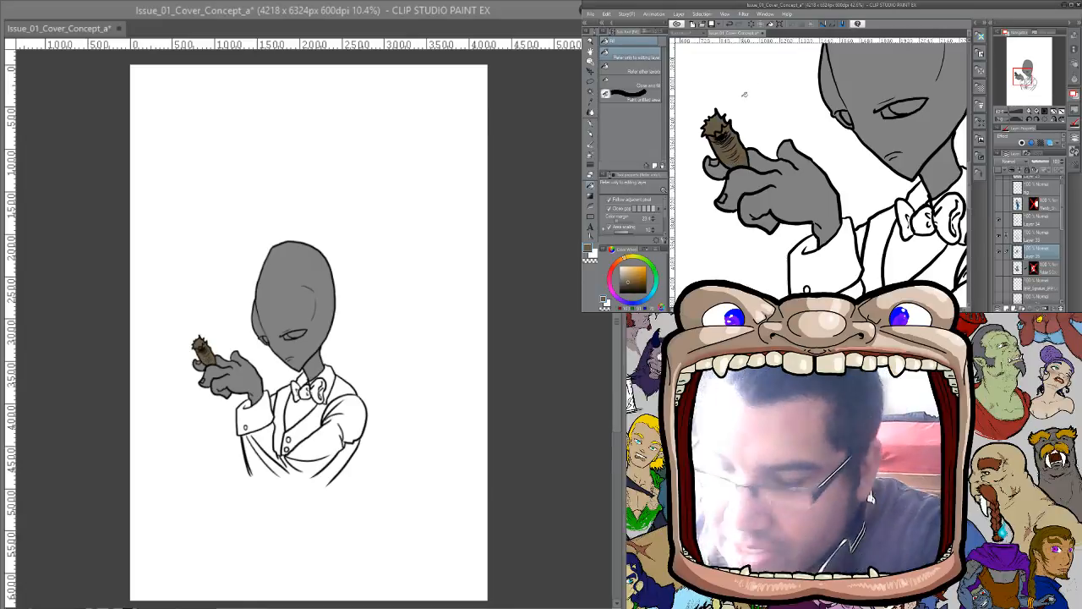
# Paint the whites of both alien eyes and color their irises with the bright cyan sampled from the original drawing
pyautogui.press('p')
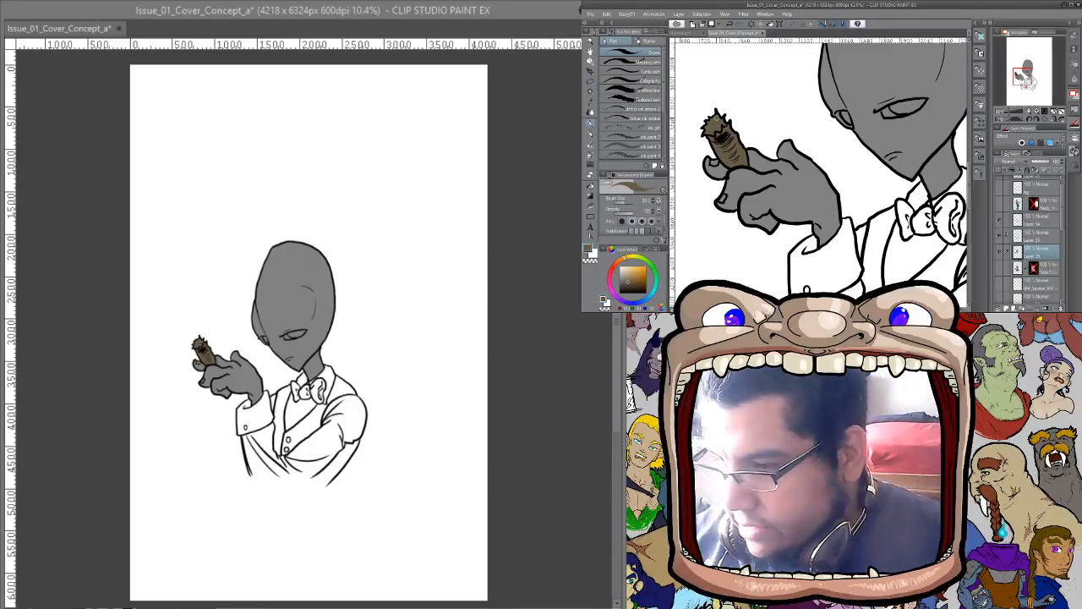
pyautogui.press('x')
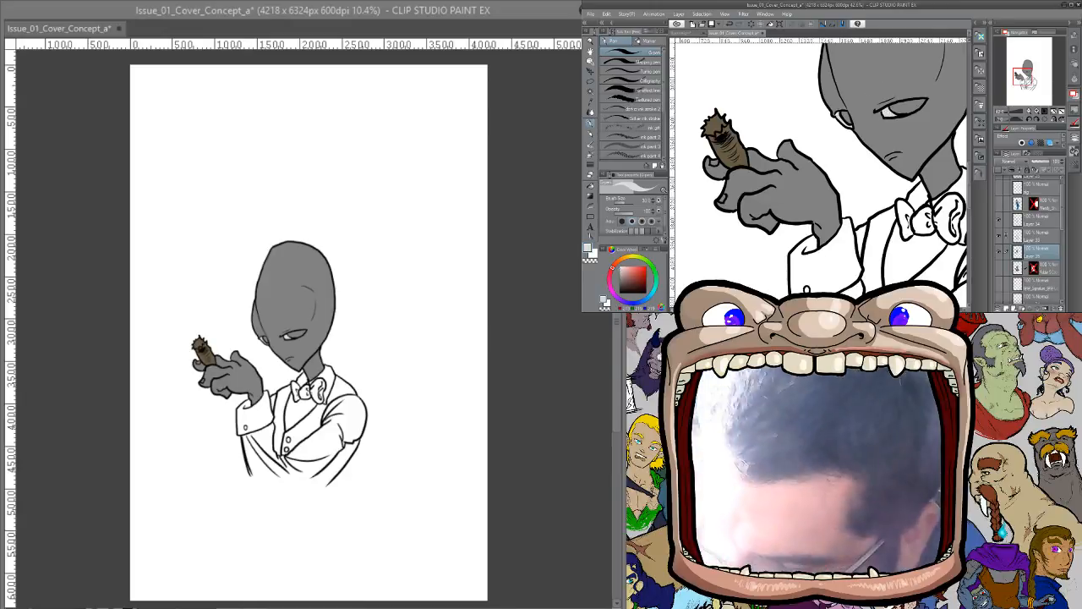
pyautogui.click(656, 290)
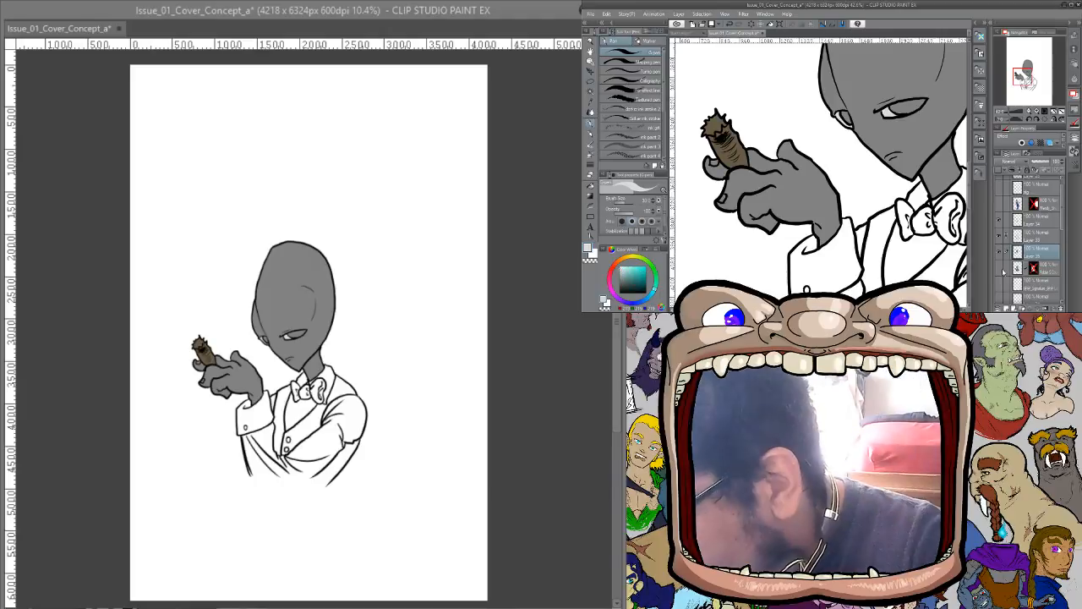
pyautogui.click(1004, 270)
pyautogui.click(1000, 267)
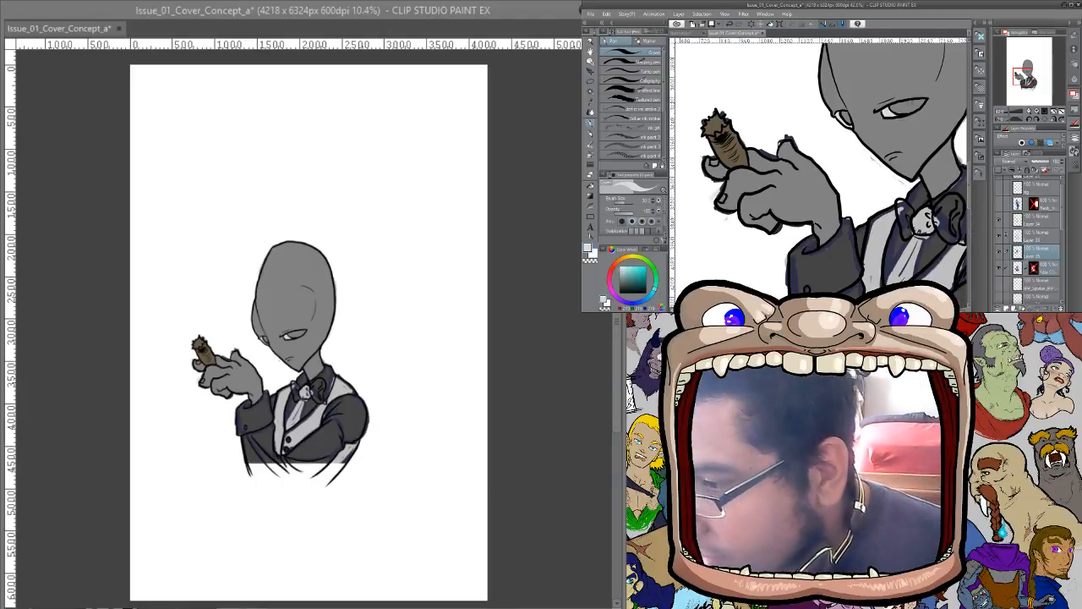
pyautogui.click(999, 251)
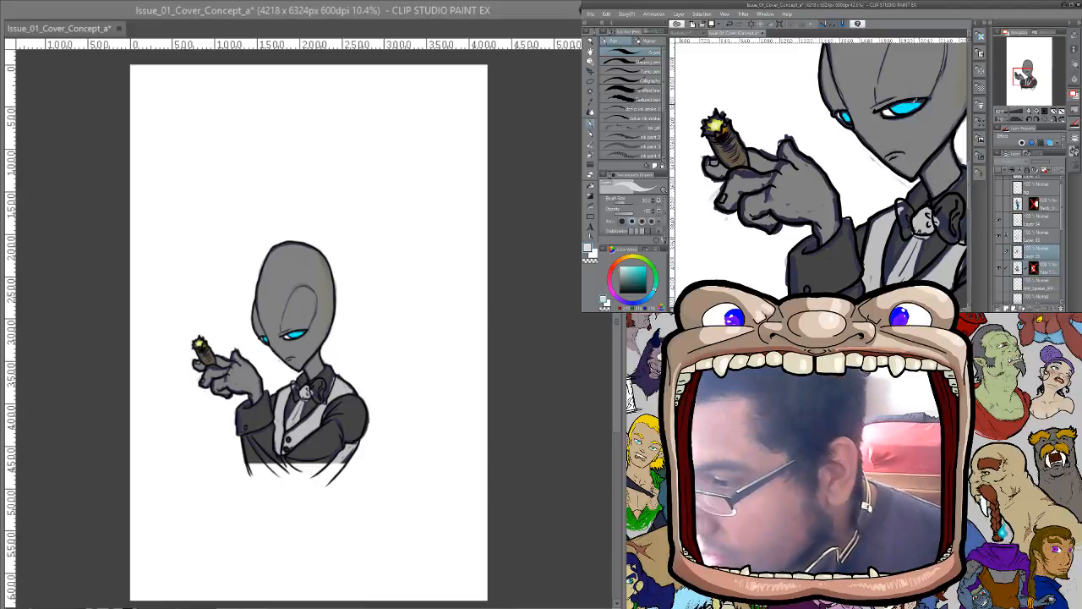
pyautogui.keyDown('alt'); pyautogui.click(913, 105); pyautogui.keyUp('alt')
pyautogui.click(999, 267)
pyautogui.click(1000, 251)
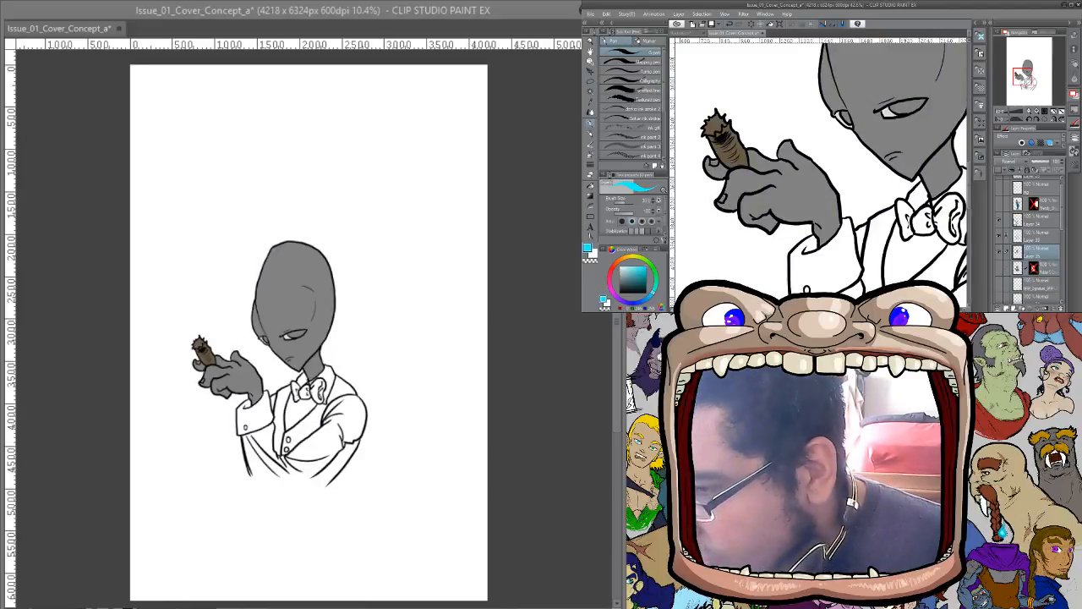
pyautogui.moveTo(847, 116); pyautogui.dragTo(846, 121)
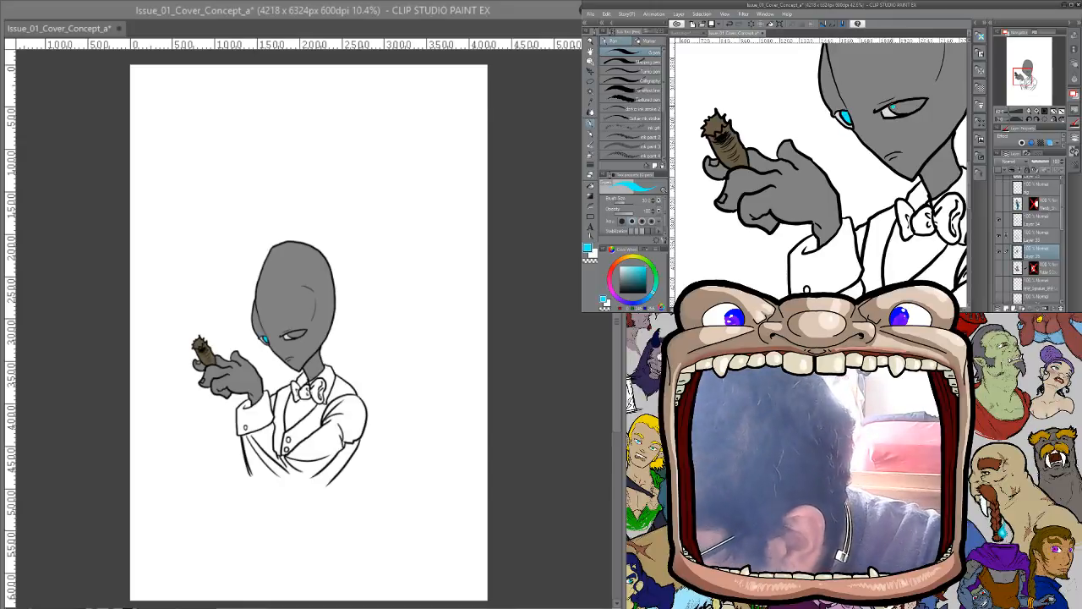
pyautogui.moveTo(892, 107); pyautogui.dragTo(905, 105)
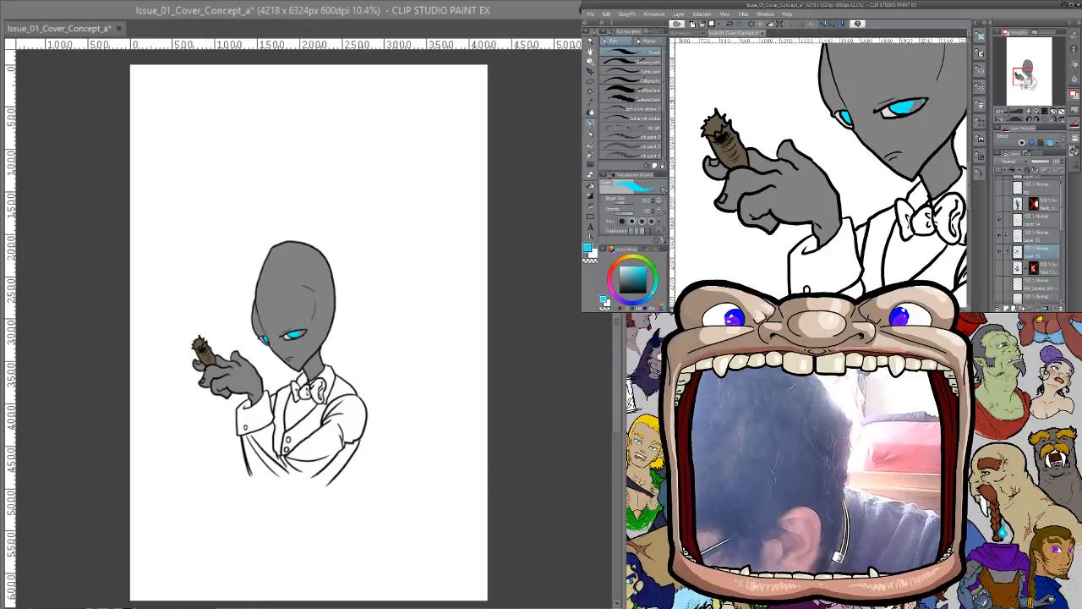
pyautogui.moveTo(914, 101)
pyautogui.mouseDown()
pyautogui.moveTo(925, 100)
pyautogui.moveTo(909, 100)
pyautogui.mouseUp()
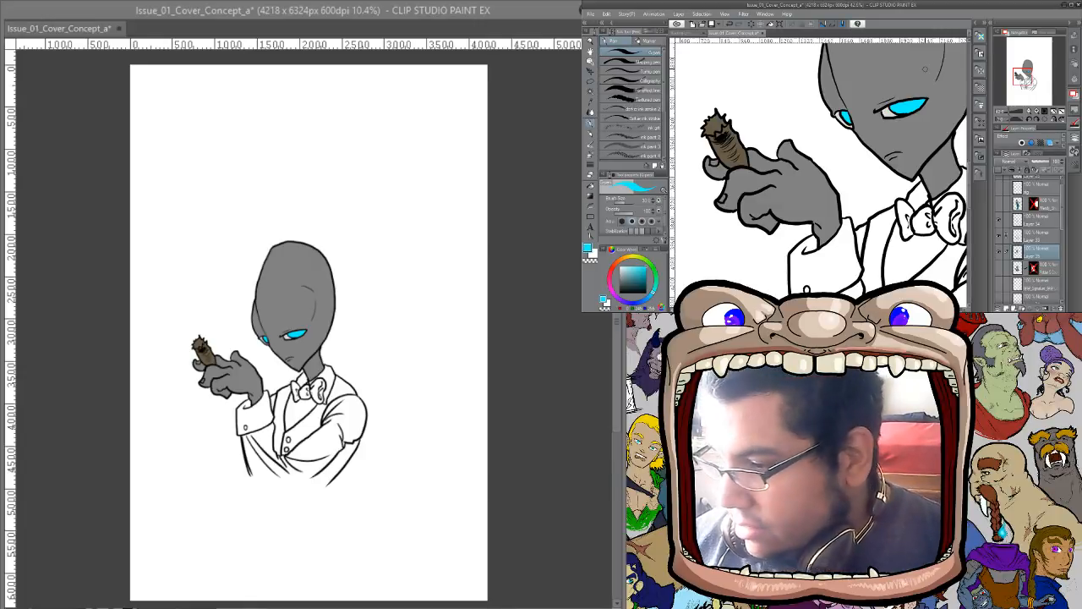
# Show the original colored drawing and sample the light gray from the alien's vest
pyautogui.click(998, 268)
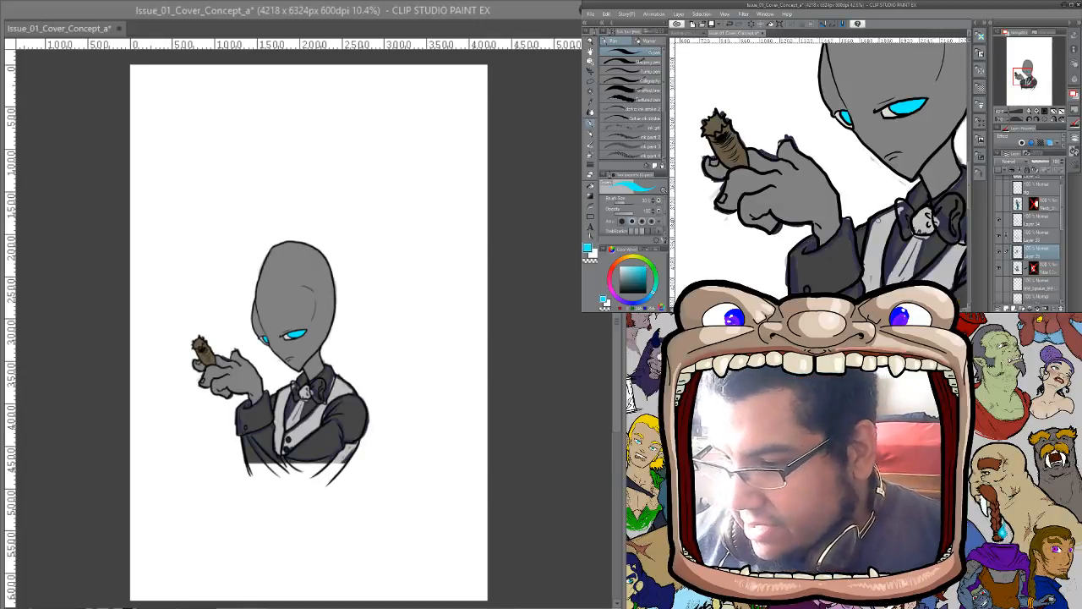
pyautogui.keyDown('alt'); pyautogui.click(879, 238); pyautogui.keyUp('alt')
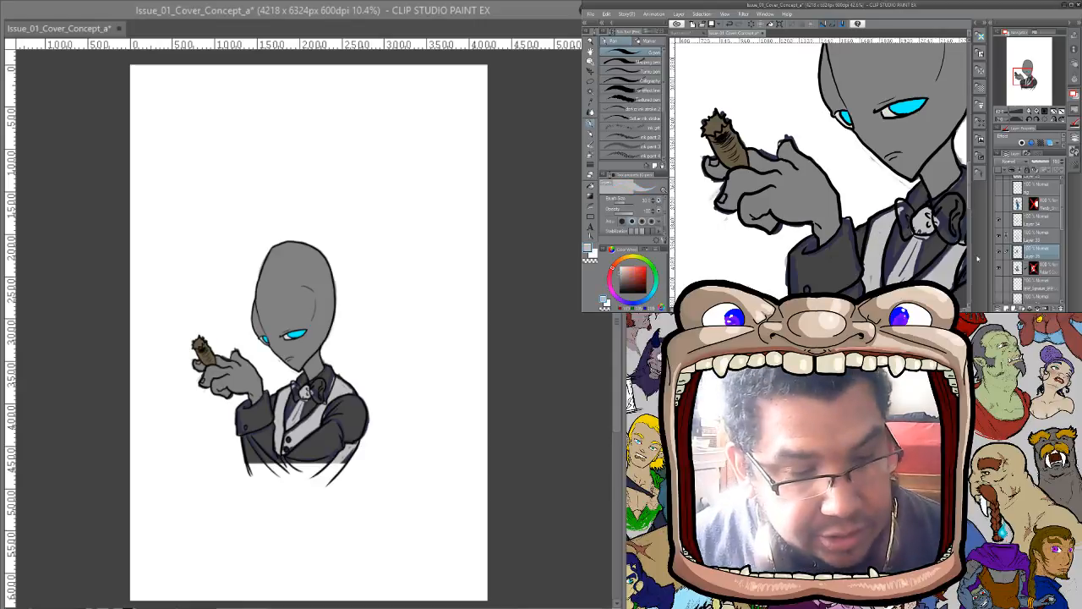
# Try to fill the area by the alien's shirt collar with the sampled light gray on the flat color layer
pyautogui.press('g')
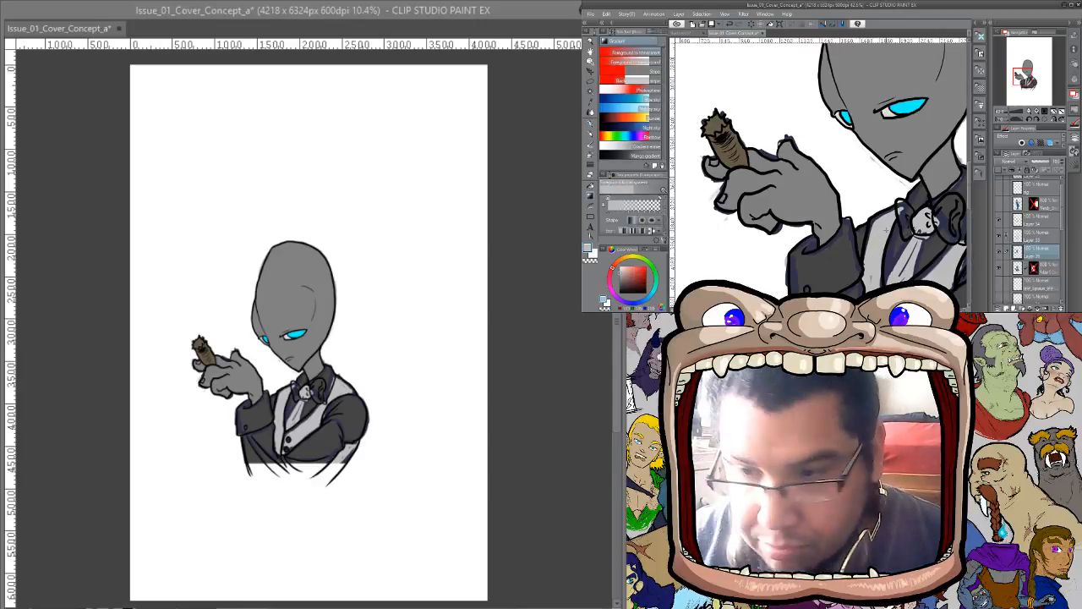
pyautogui.press('g')
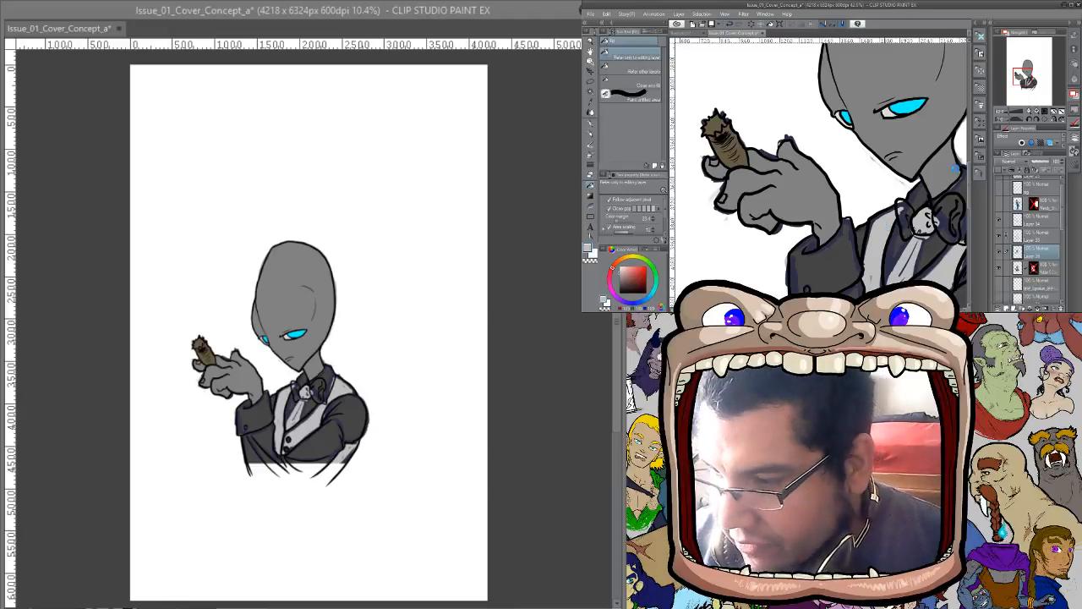
pyautogui.click(956, 191)
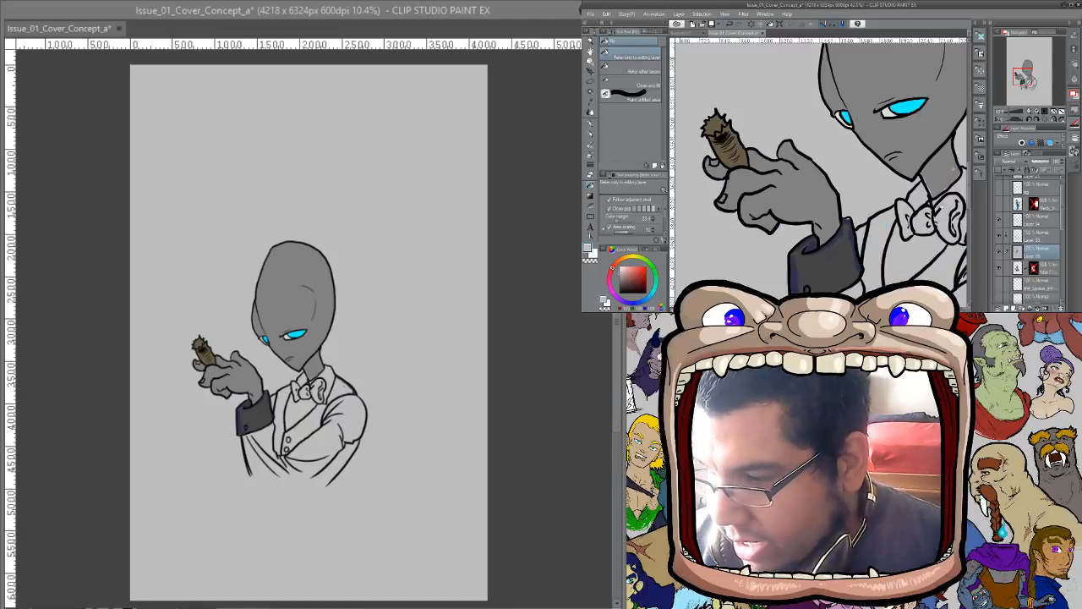
pyautogui.hotkey('ctrl', 'z')
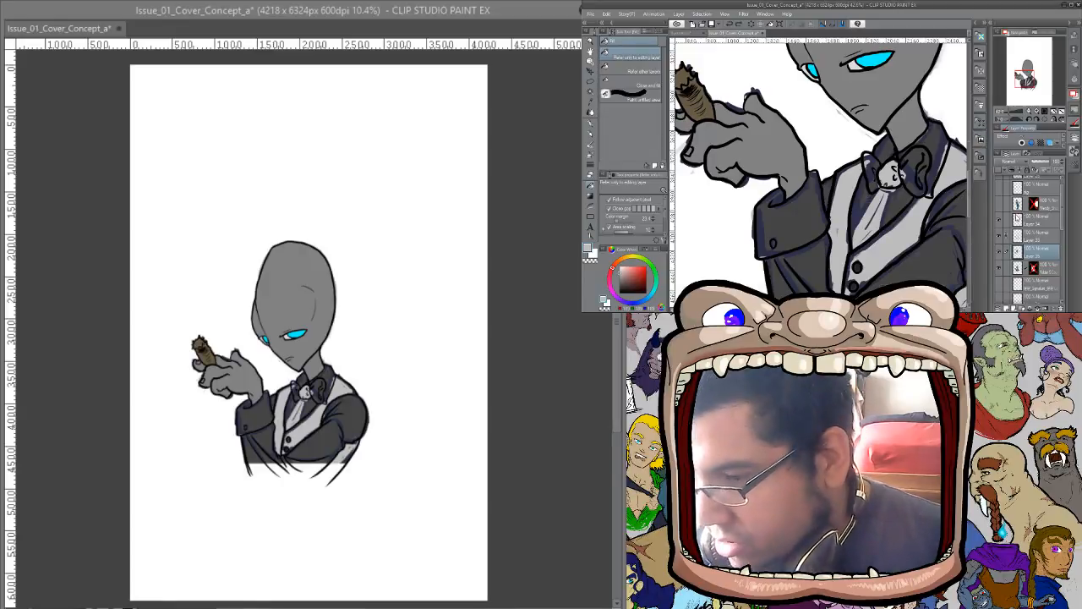
# Check the alien's flat colors against the original drawing, hide the original again, and switch to the Pen tool
pyautogui.click(999, 251)
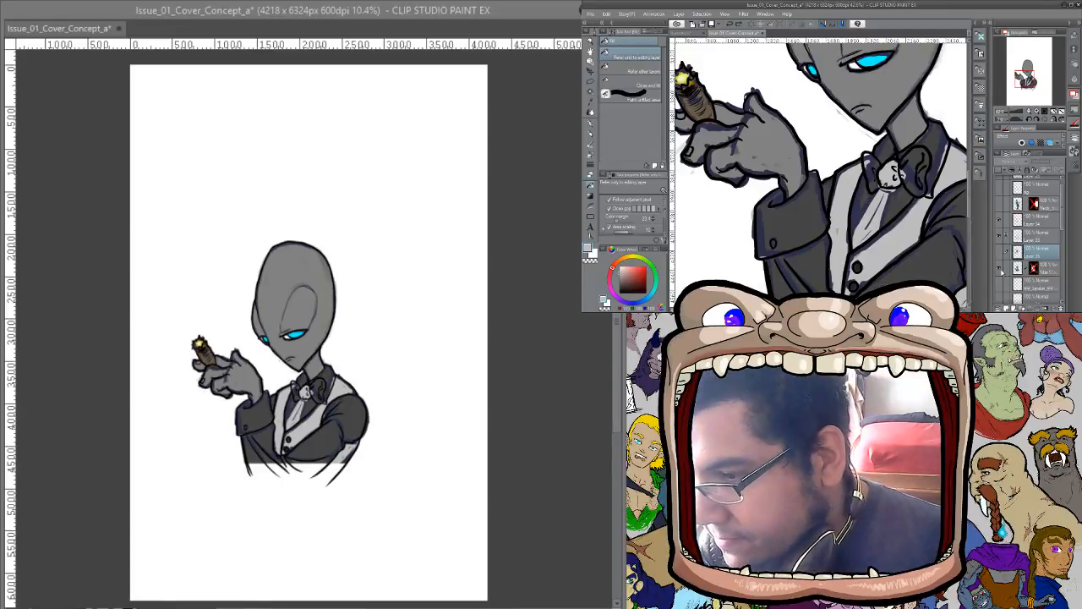
pyautogui.click(999, 252)
pyautogui.click(999, 267)
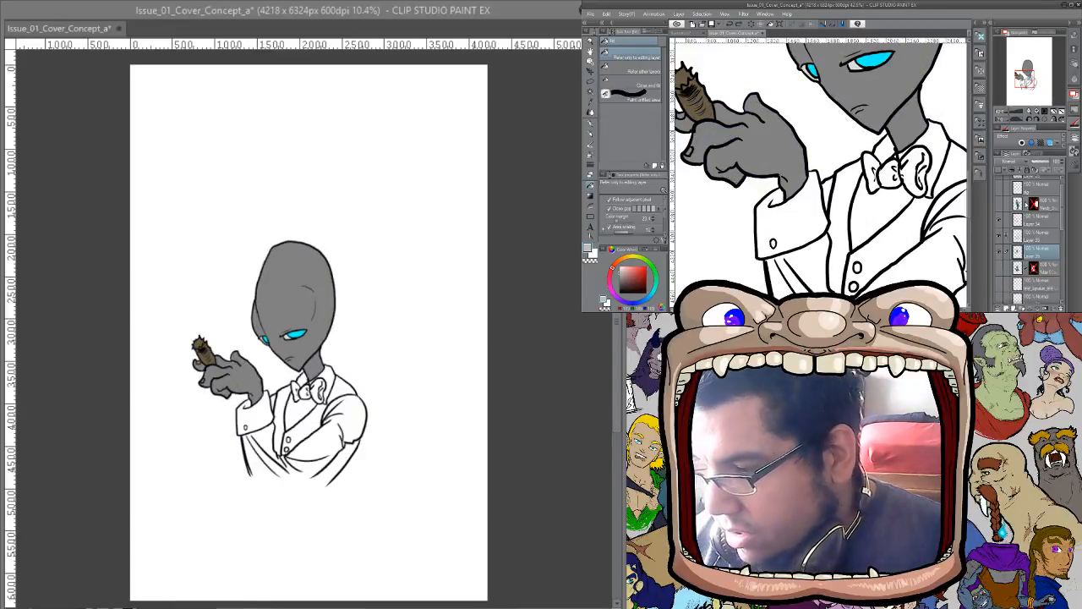
pyautogui.press('p')
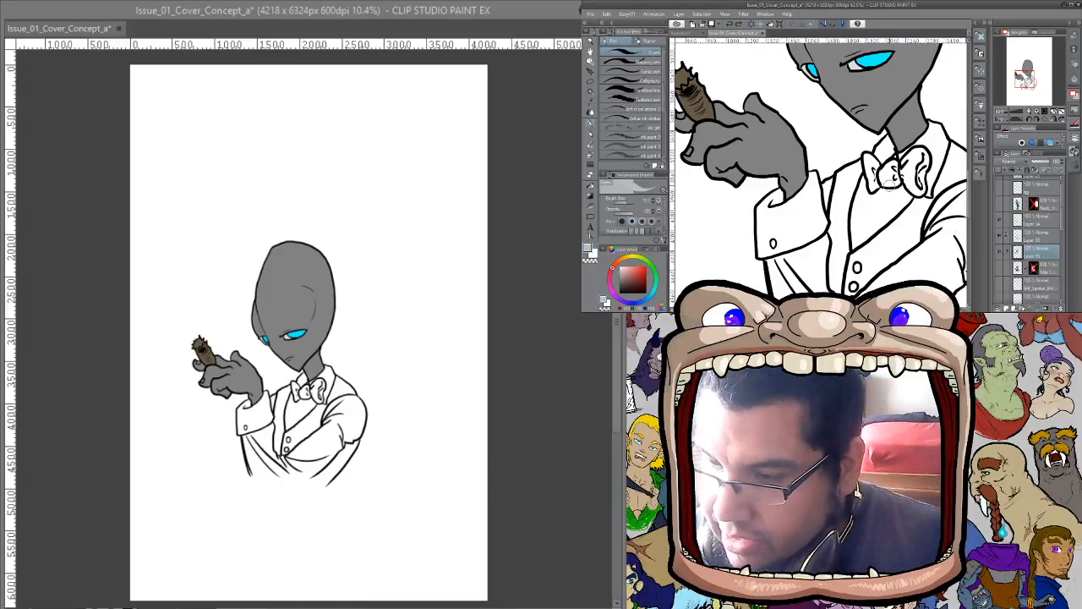
# Paint the alien's vest light grey on both front panels and at the shoulder
pyautogui.moveTo(855, 185)
pyautogui.mouseDown()
pyautogui.moveTo(849, 200)
pyautogui.moveTo(860, 164)
pyautogui.moveTo(844, 171)
pyautogui.moveTo(837, 247)
pyautogui.mouseUp()
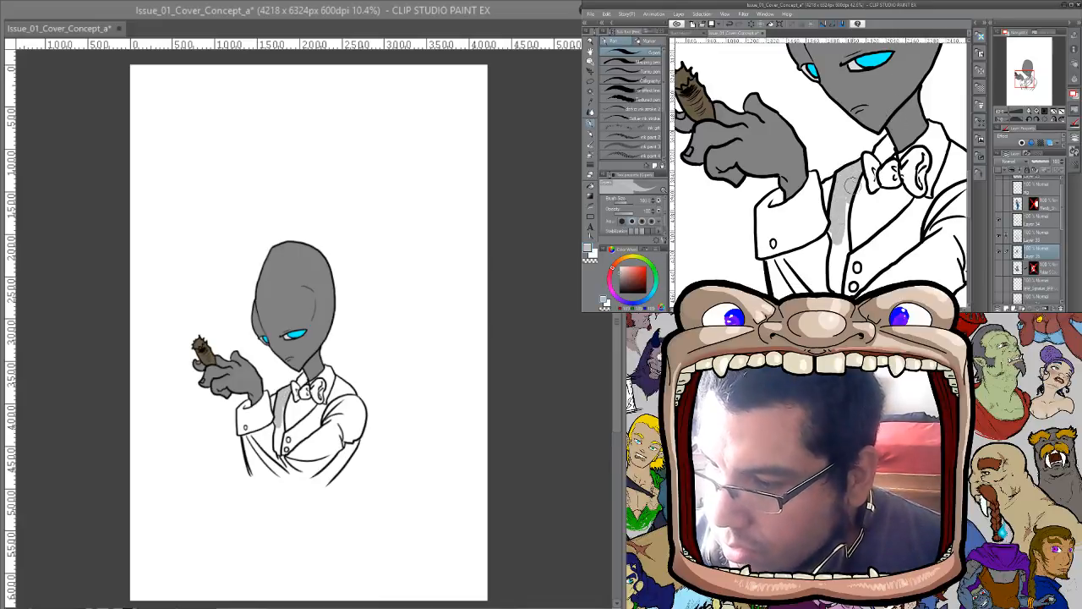
pyautogui.moveTo(842, 226)
pyautogui.mouseDown()
pyautogui.moveTo(835, 287)
pyautogui.moveTo(839, 254)
pyautogui.mouseUp()
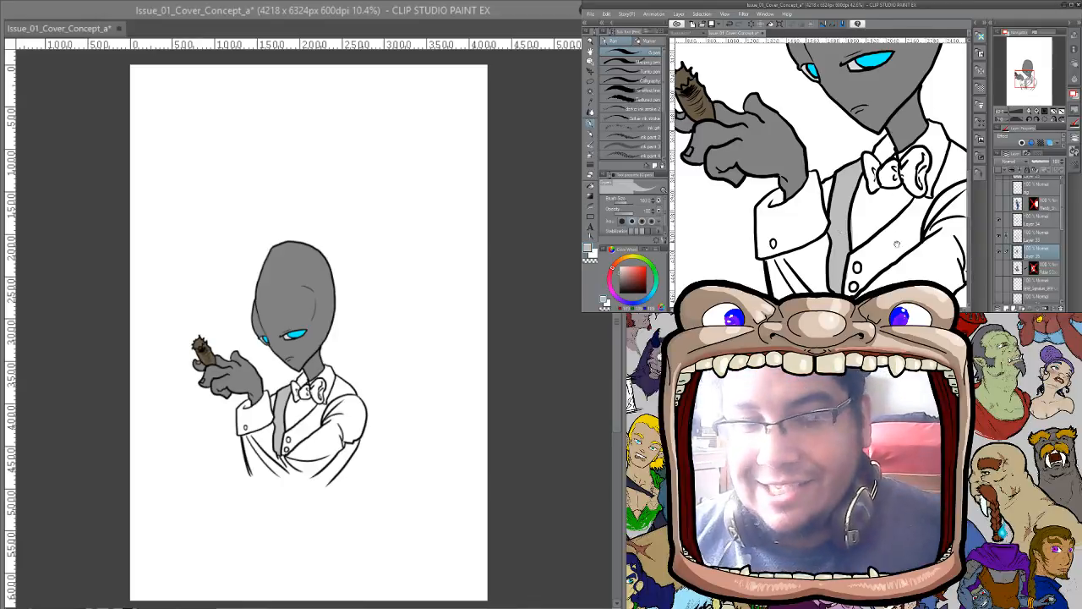
pyautogui.moveTo(917, 215); pyautogui.dragTo(901, 180)
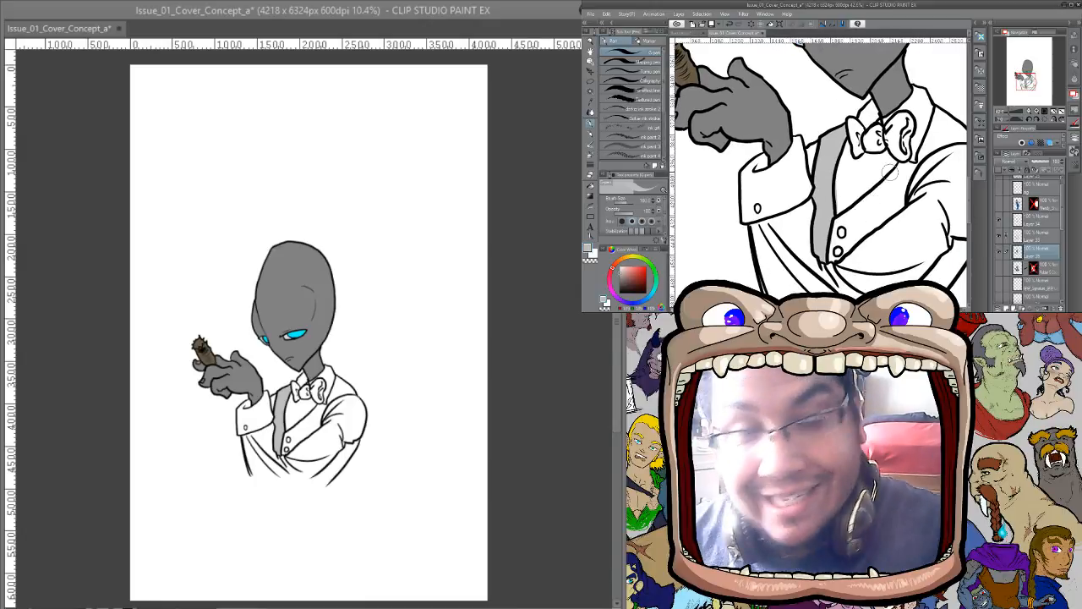
pyautogui.moveTo(852, 218)
pyautogui.mouseDown()
pyautogui.moveTo(827, 240)
pyautogui.moveTo(844, 224)
pyautogui.moveTo(837, 252)
pyautogui.moveTo(856, 203)
pyautogui.moveTo(901, 166)
pyautogui.moveTo(851, 222)
pyautogui.moveTo(907, 165)
pyautogui.moveTo(897, 204)
pyautogui.moveTo(872, 217)
pyautogui.moveTo(893, 183)
pyautogui.moveTo(850, 222)
pyautogui.moveTo(868, 183)
pyautogui.moveTo(843, 214)
pyautogui.moveTo(843, 229)
pyautogui.moveTo(902, 177)
pyautogui.moveTo(885, 214)
pyautogui.moveTo(846, 244)
pyautogui.moveTo(876, 193)
pyautogui.moveTo(866, 215)
pyautogui.moveTo(877, 267)
pyautogui.moveTo(854, 305)
pyautogui.mouseUp()
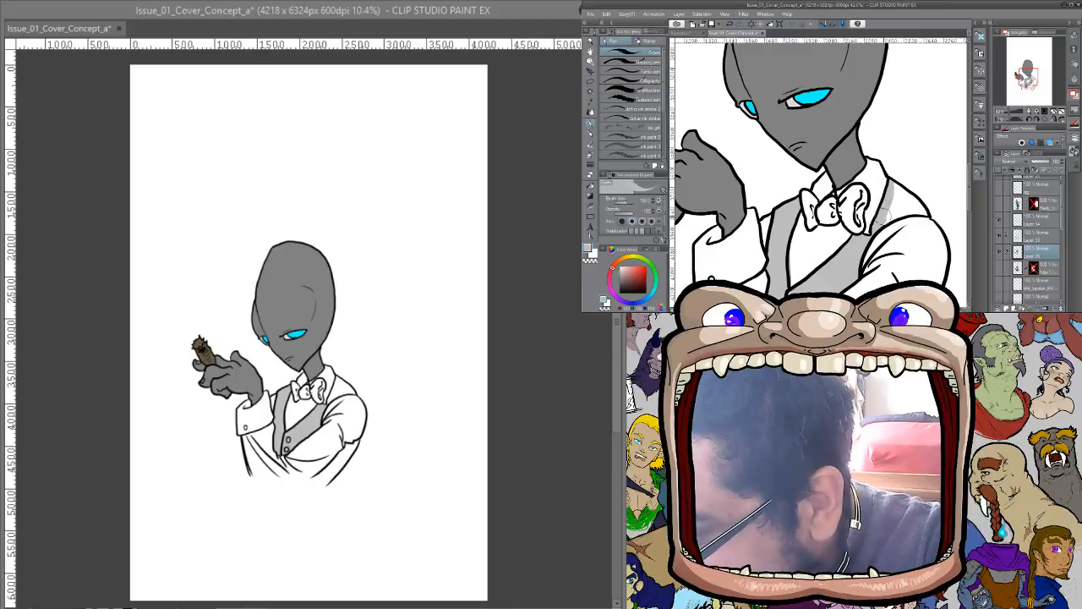
pyautogui.moveTo(882, 218)
pyautogui.mouseDown()
pyautogui.moveTo(891, 222)
pyautogui.moveTo(897, 188)
pyautogui.moveTo(890, 216)
pyautogui.moveTo(912, 199)
pyautogui.moveTo(897, 185)
pyautogui.moveTo(926, 215)
pyautogui.moveTo(913, 207)
pyautogui.mouseUp()
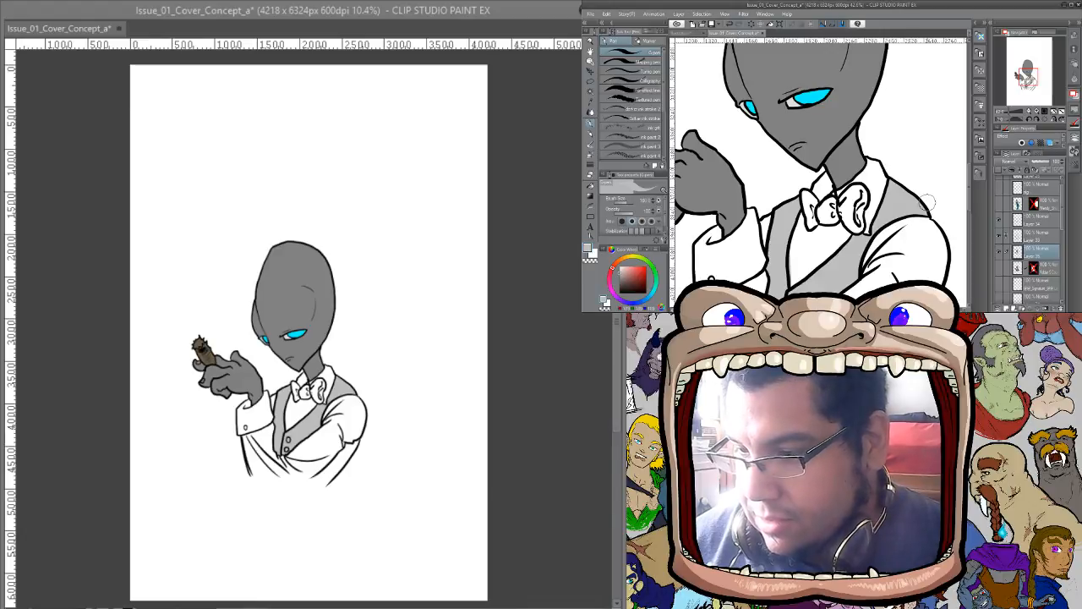
# Save the cover concept illustration
pyautogui.hotkey('ctrl', 'space')
pyautogui.moveTo(934, 154); pyautogui.dragTo(930, 246)
pyautogui.click(930, 208)
pyautogui.click(931, 208)
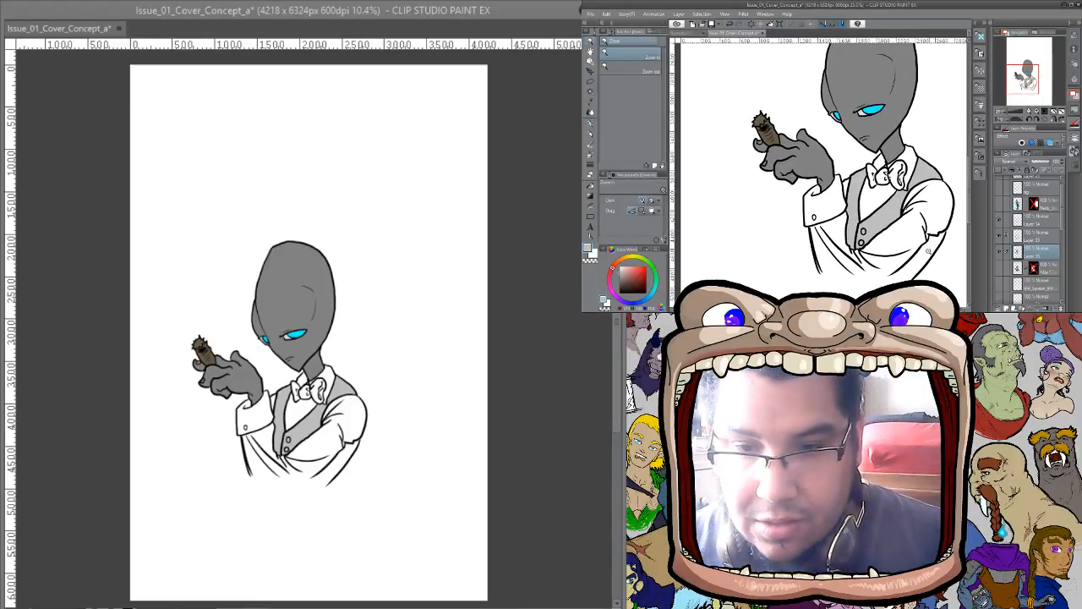
pyautogui.hotkey('ctrl', 's')
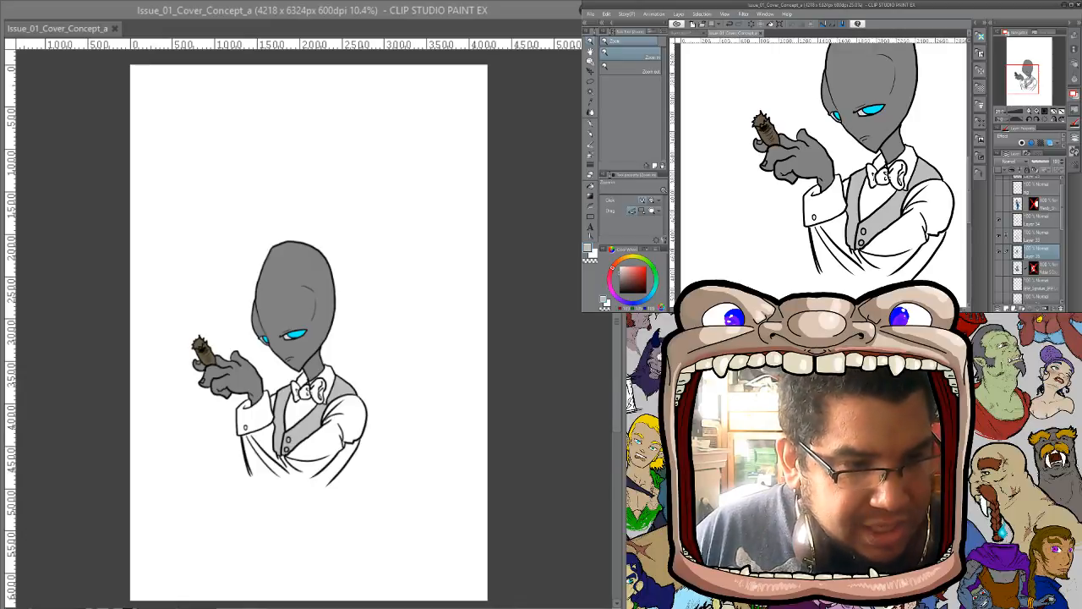
# Switch to File Explorer and examine comic pages p3, p2 and p1 in Images/pages_JPG for the character's outfit colours
pyautogui.hotkey('alt', 'Tab')
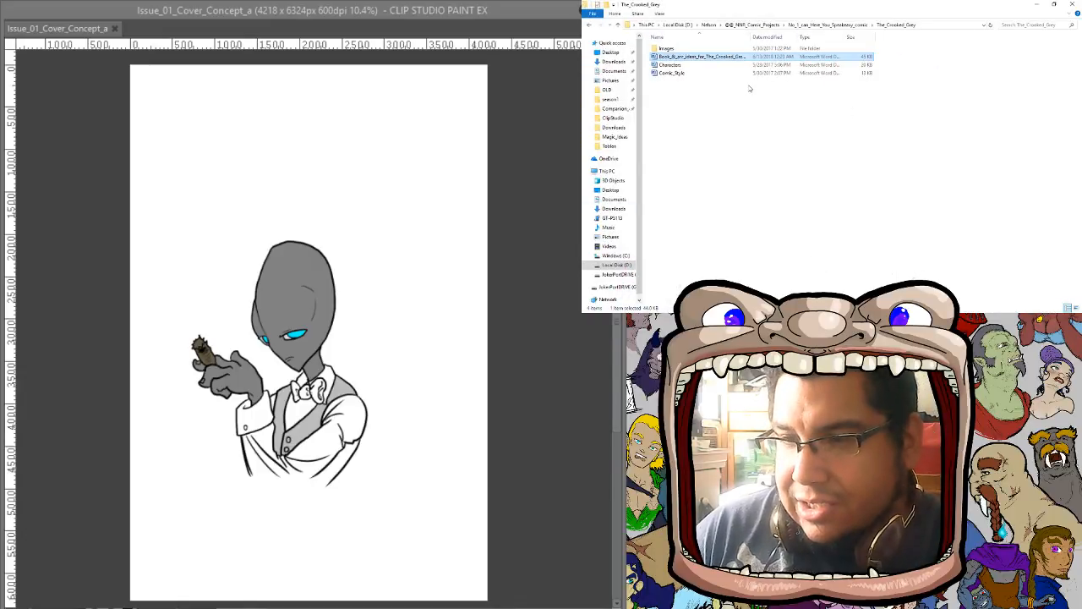
pyautogui.doubleClick(669, 49)
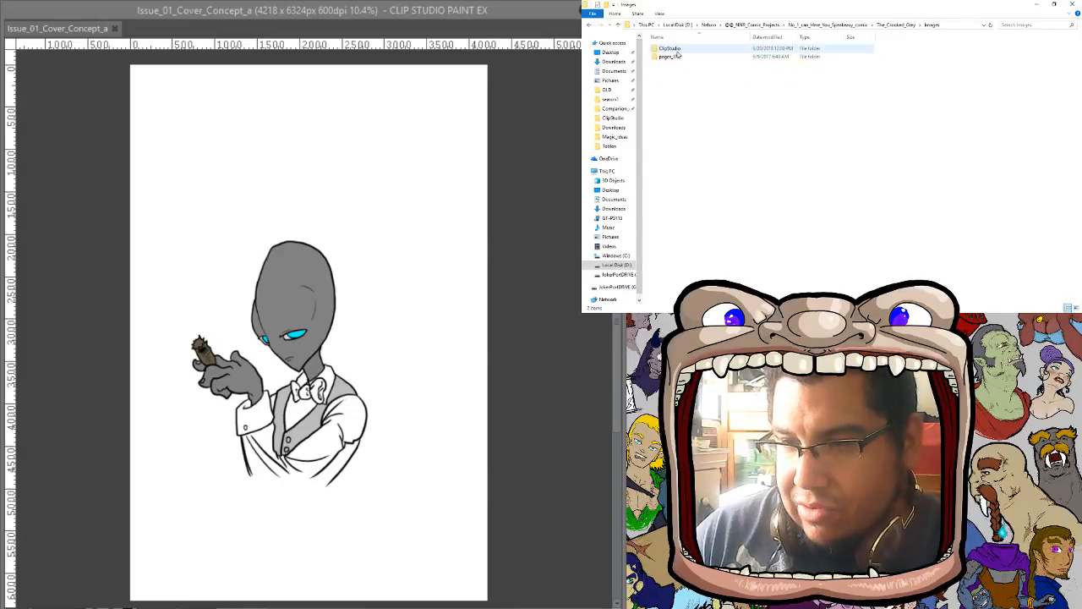
pyautogui.doubleClick(675, 56)
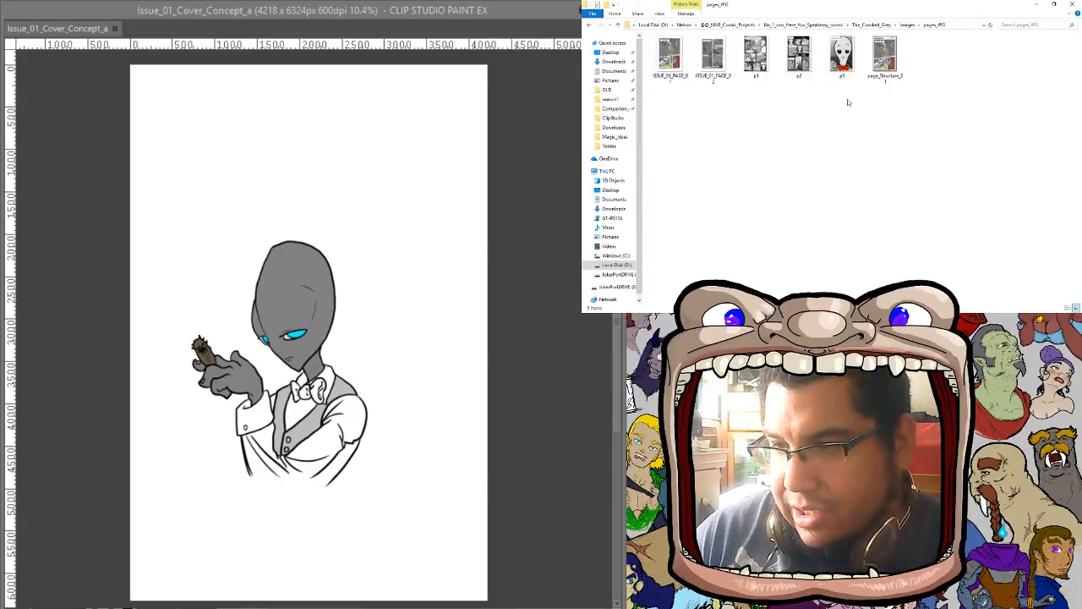
pyautogui.doubleClick(842, 52)
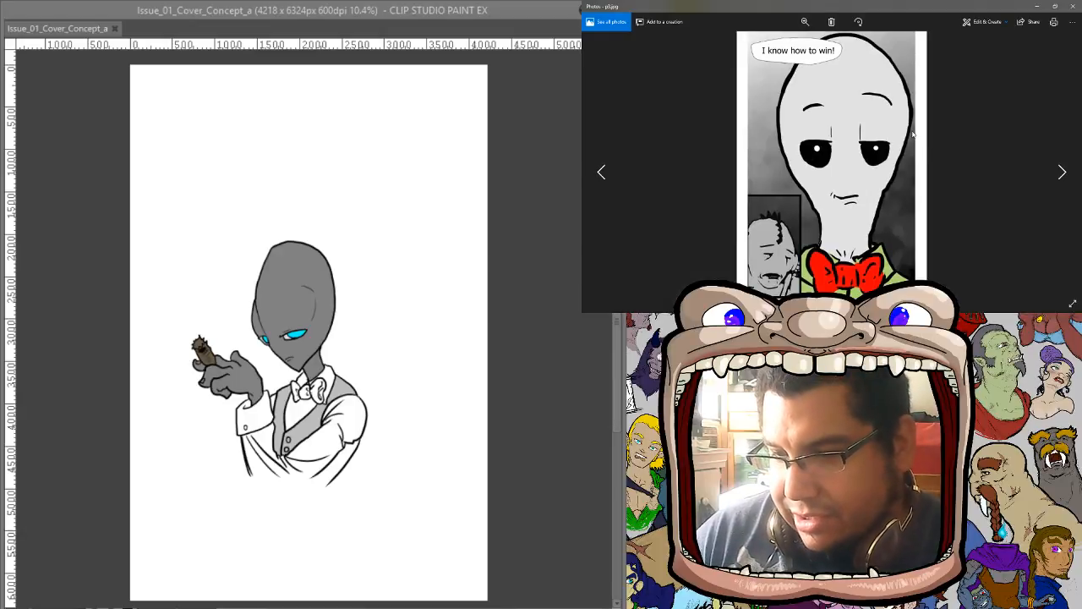
pyautogui.click(602, 172)
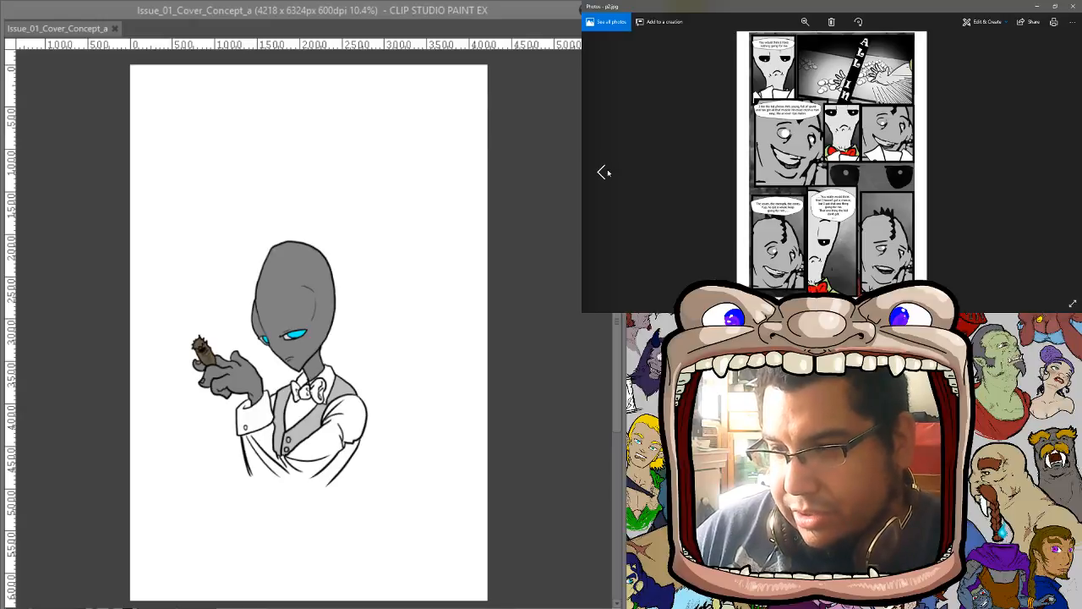
pyautogui.click(603, 172)
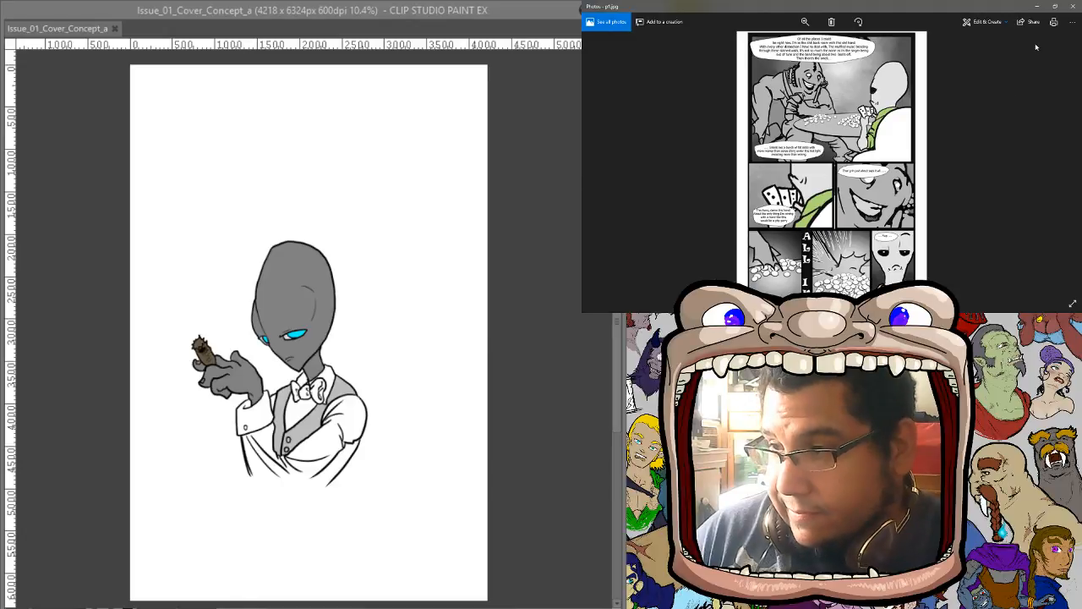
pyautogui.click(1037, 7)
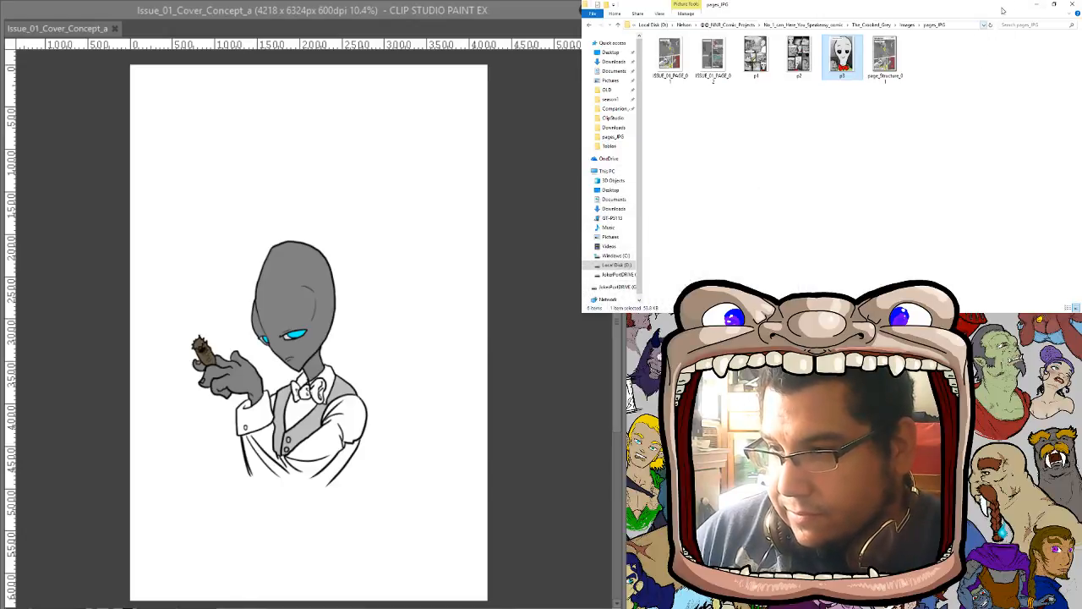
pyautogui.click(1037, 5)
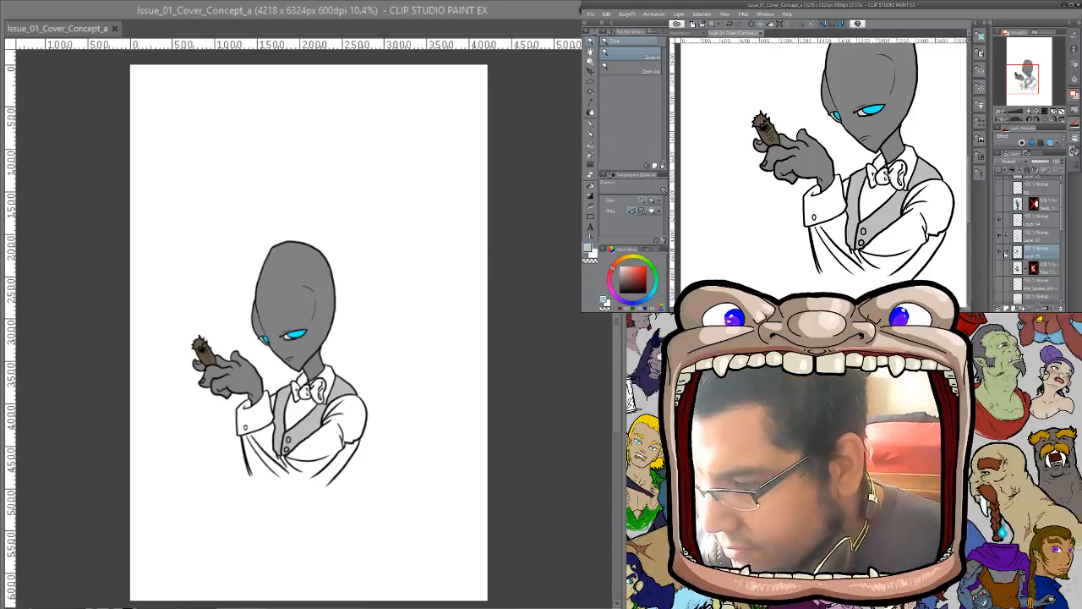
# Add a new layer above the vest colour layer and delete the masked layer beneath it
pyautogui.click(999, 252)
pyautogui.click(1000, 253)
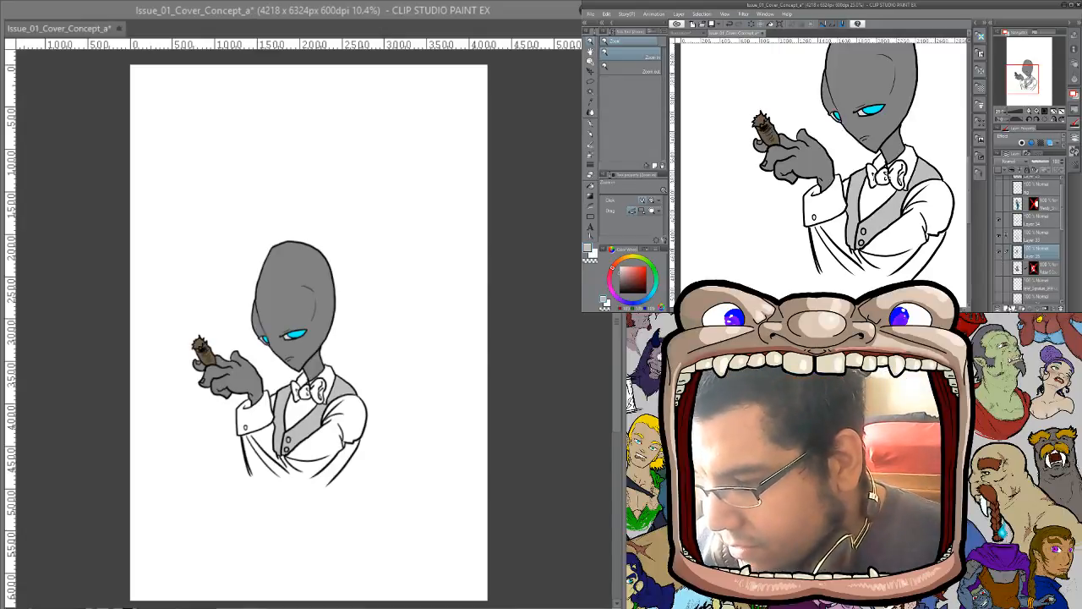
pyautogui.click(1038, 284)
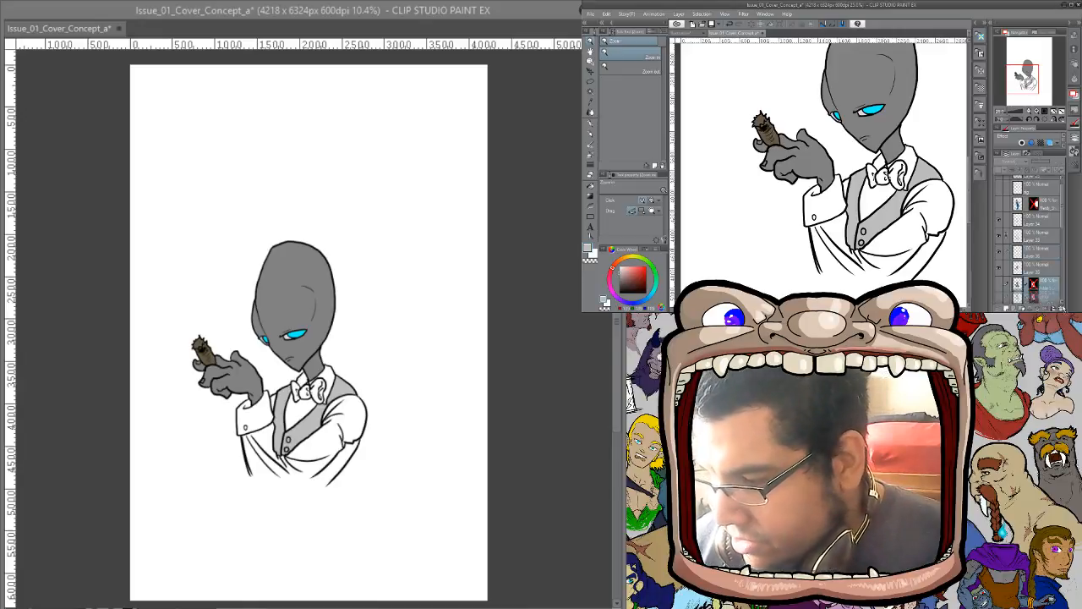
pyautogui.click(1060, 307)
# Paint the whites of both eyes black on the new layer with the pen
pyautogui.click(875, 131)
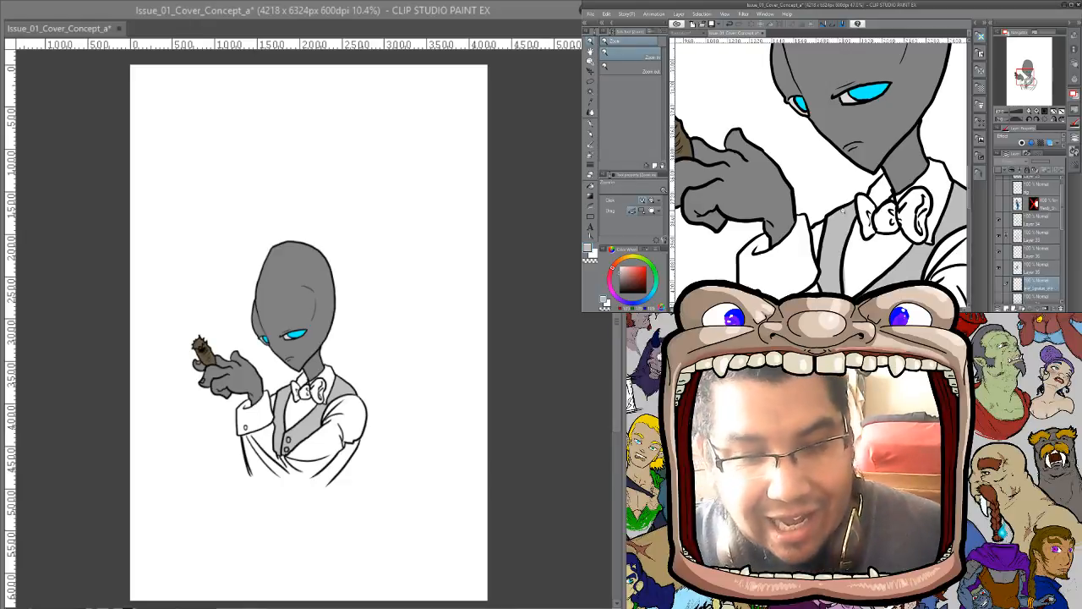
pyautogui.press('p')
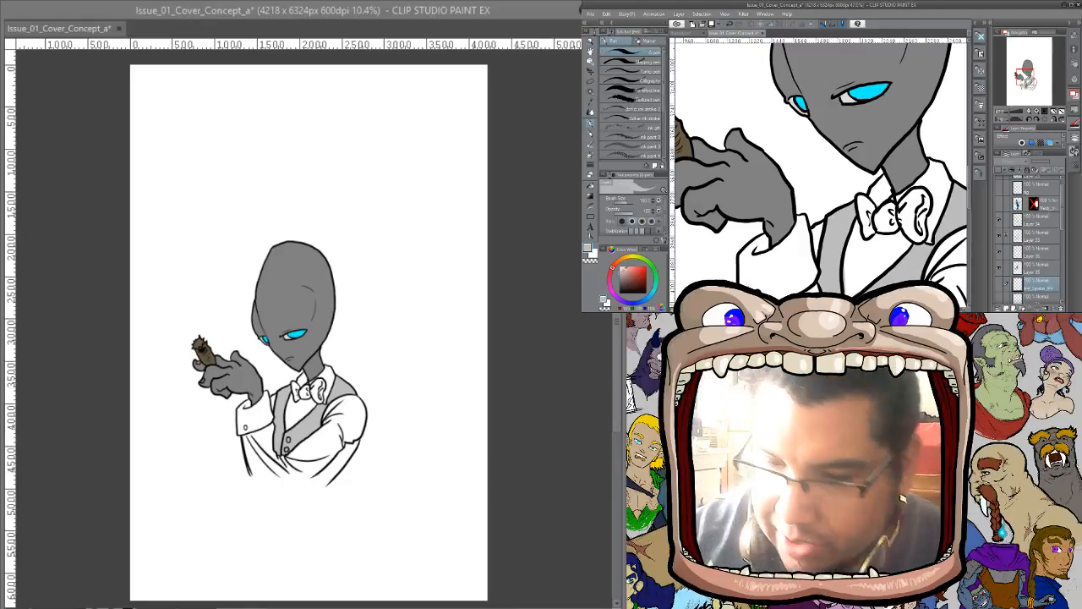
pyautogui.click(619, 292)
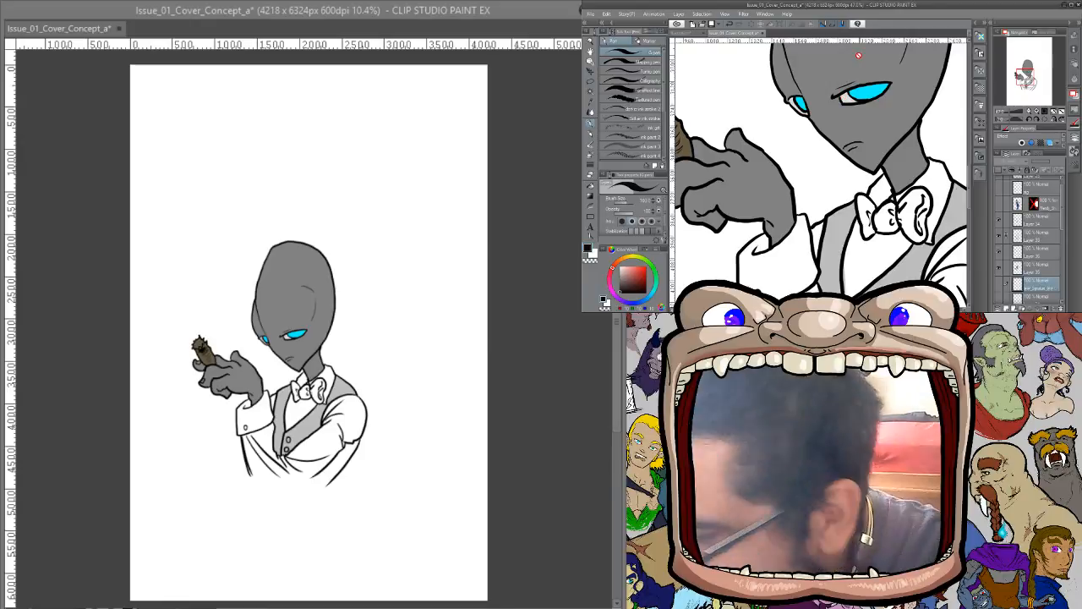
pyautogui.click(1038, 253)
pyautogui.moveTo(845, 91)
pyautogui.mouseDown()
pyautogui.moveTo(850, 109)
pyautogui.moveTo(865, 110)
pyautogui.moveTo(793, 107)
pyautogui.moveTo(790, 97)
pyautogui.moveTo(807, 116)
pyautogui.moveTo(788, 100)
pyautogui.moveTo(808, 115)
pyautogui.moveTo(803, 107)
pyautogui.mouseUp()
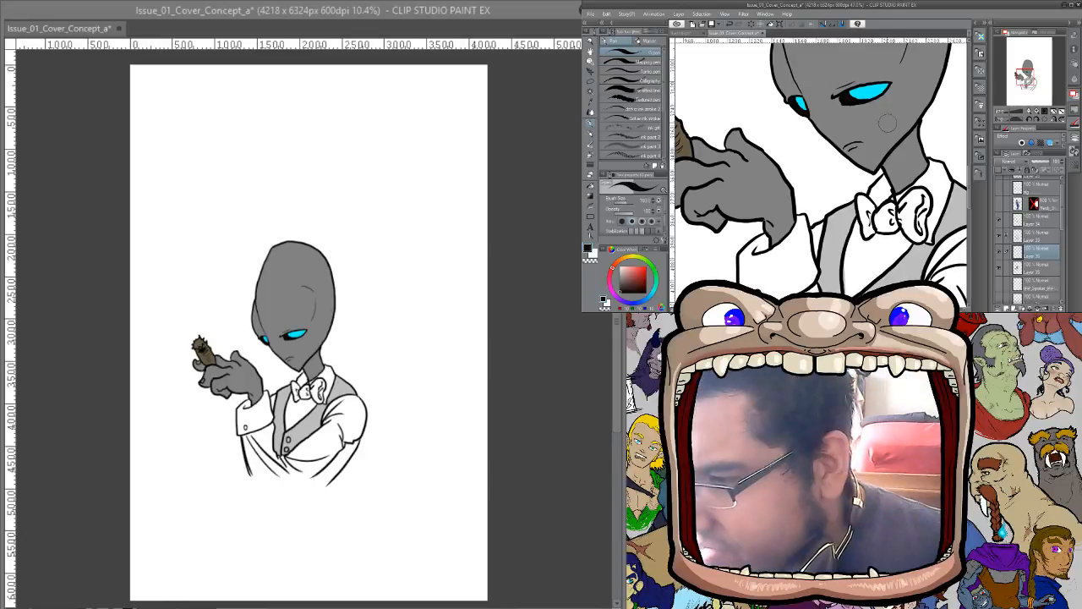
# Paint the shirt front, collar and bow tie pale green, and refill them with a slightly greener shade
pyautogui.hotkey('ctrl', 'space')
pyautogui.moveTo(946, 179); pyautogui.dragTo(864, 176)
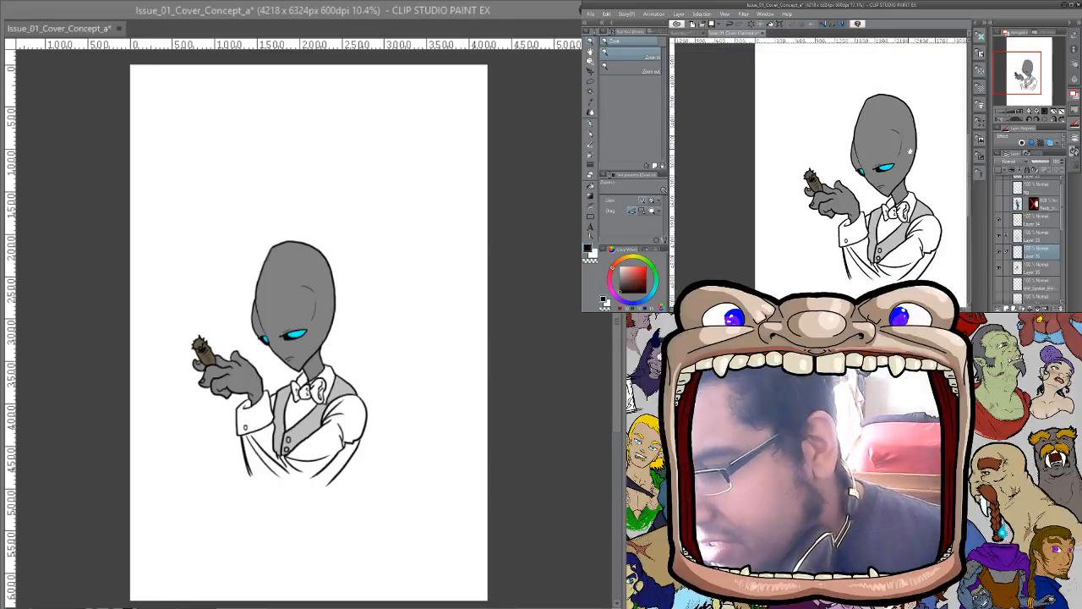
pyautogui.moveTo(964, 86); pyautogui.dragTo(940, 68)
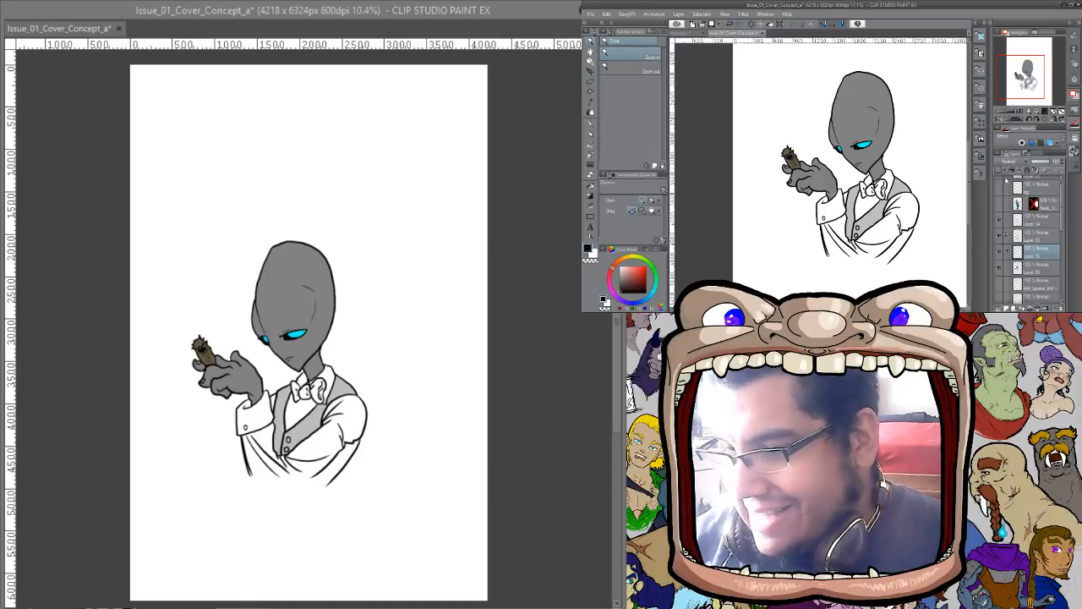
pyautogui.click(891, 214)
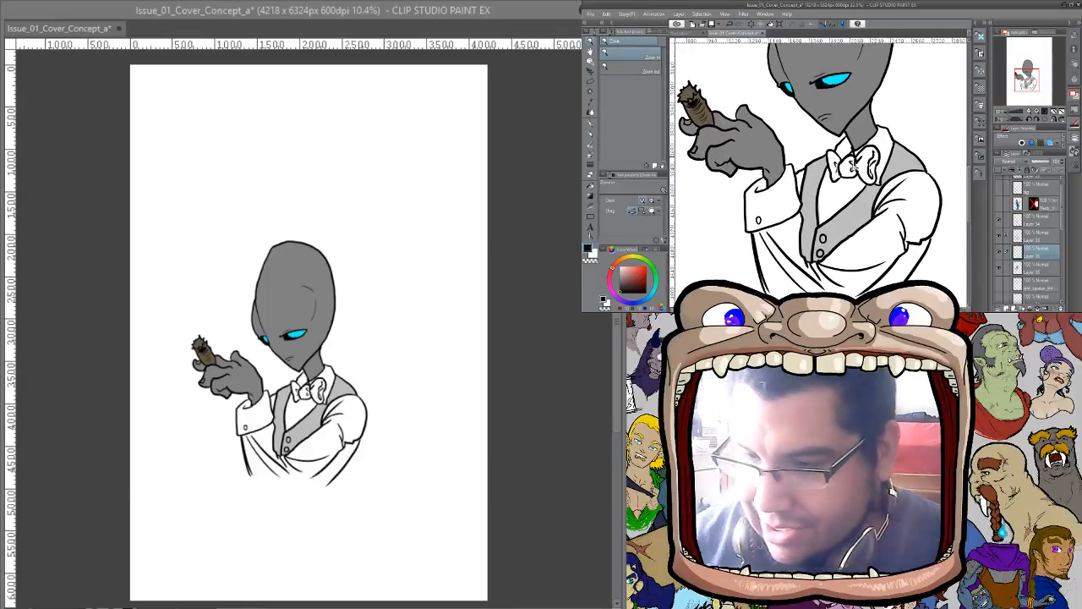
pyautogui.click(644, 259)
pyautogui.click(631, 270)
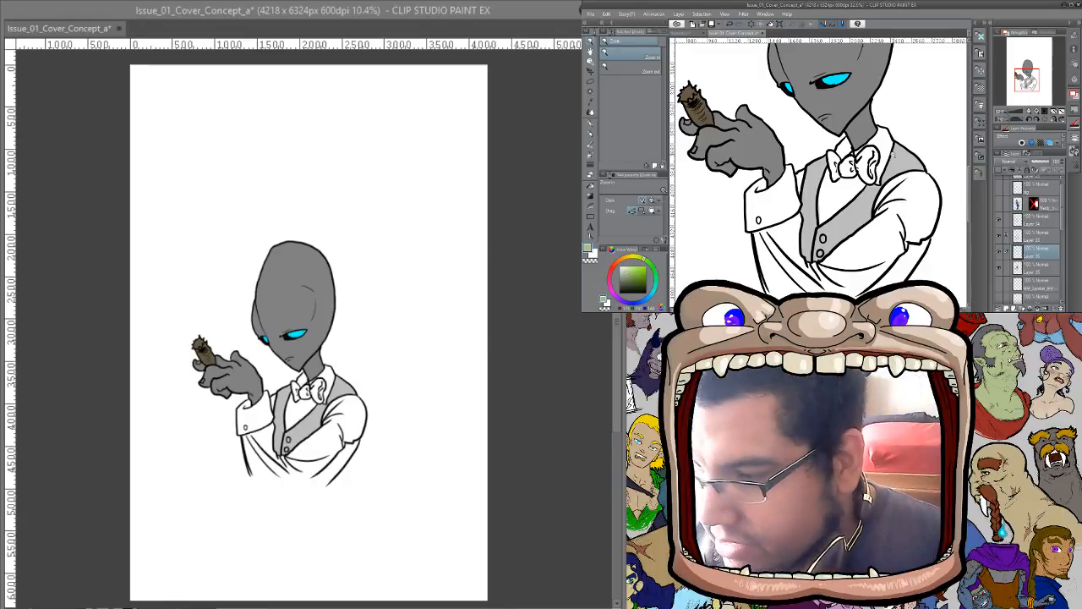
pyautogui.press('p')
pyautogui.moveTo(844, 162)
pyautogui.mouseDown()
pyautogui.moveTo(844, 171)
pyautogui.moveTo(846, 140)
pyautogui.moveTo(842, 175)
pyautogui.moveTo(881, 128)
pyautogui.moveTo(889, 138)
pyautogui.moveTo(877, 181)
pyautogui.moveTo(875, 168)
pyautogui.mouseUp()
pyautogui.moveTo(844, 185)
pyautogui.mouseDown()
pyautogui.moveTo(827, 172)
pyautogui.moveTo(819, 222)
pyautogui.moveTo(824, 173)
pyautogui.moveTo(818, 205)
pyautogui.moveTo(832, 184)
pyautogui.moveTo(836, 205)
pyautogui.moveTo(871, 185)
pyautogui.moveTo(823, 220)
pyautogui.moveTo(885, 130)
pyautogui.mouseUp()
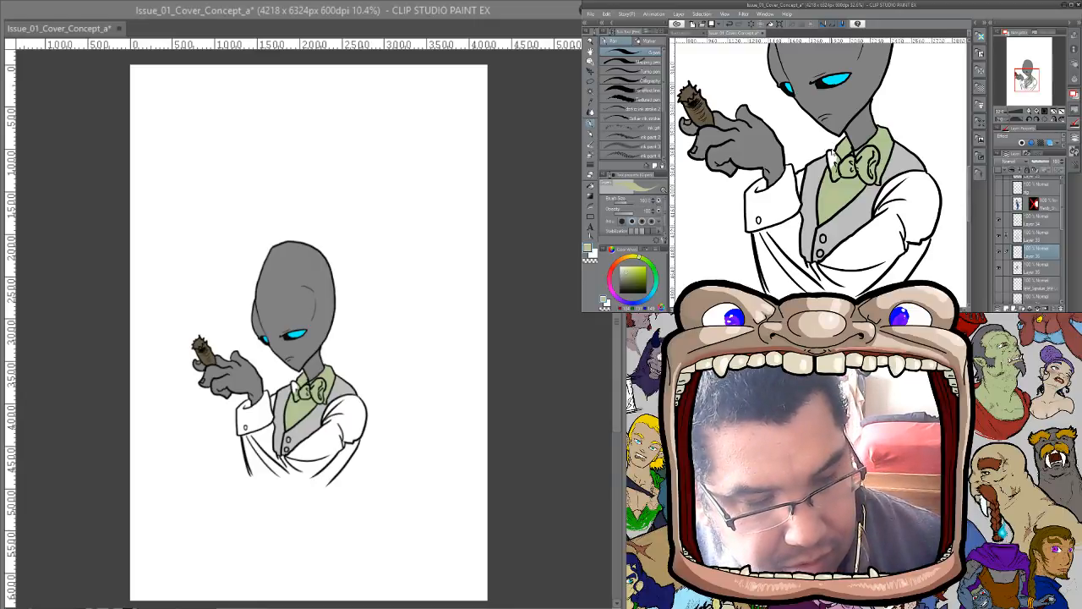
pyautogui.press('g')
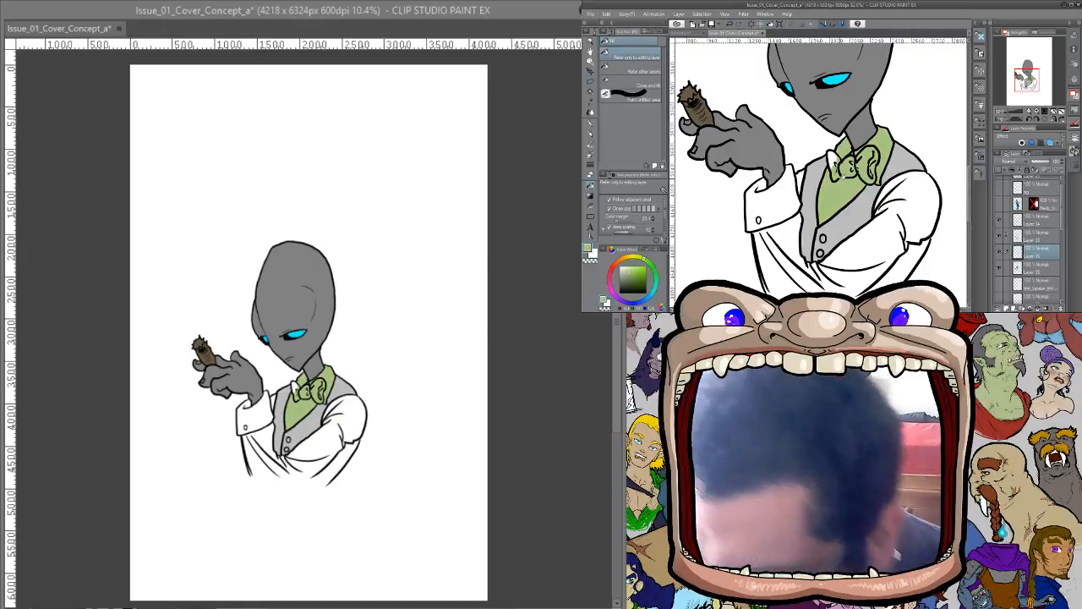
pyautogui.click(831, 196)
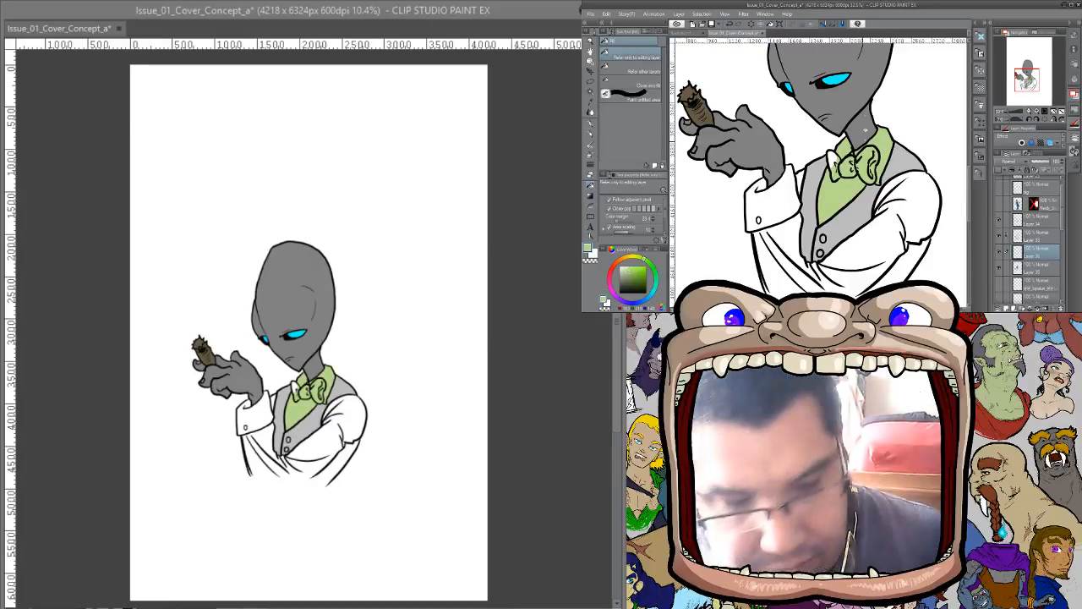
# Paint the sleeve and cuff of the arm holding the cigar light green with the pen
pyautogui.press('p')
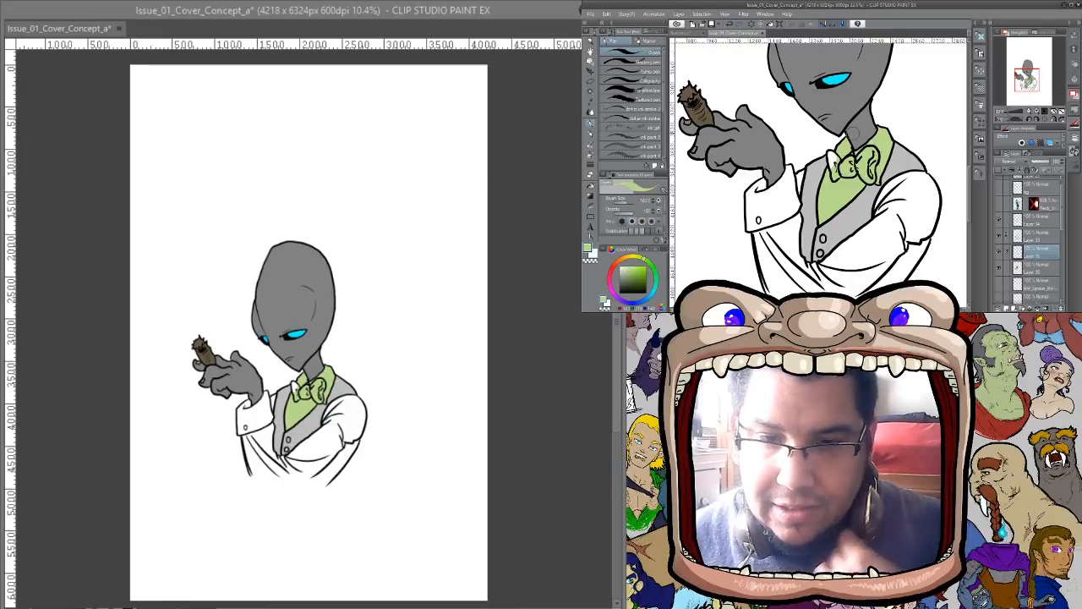
pyautogui.moveTo(765, 196)
pyautogui.mouseDown()
pyautogui.moveTo(757, 235)
pyautogui.moveTo(776, 295)
pyautogui.moveTo(765, 221)
pyautogui.moveTo(784, 257)
pyautogui.mouseUp()
pyautogui.moveTo(794, 213)
pyautogui.mouseDown()
pyautogui.moveTo(779, 293)
pyautogui.moveTo(797, 251)
pyautogui.moveTo(803, 267)
pyautogui.moveTo(783, 261)
pyautogui.moveTo(801, 277)
pyautogui.moveTo(803, 259)
pyautogui.moveTo(816, 264)
pyautogui.moveTo(821, 281)
pyautogui.moveTo(803, 275)
pyautogui.moveTo(793, 291)
pyautogui.mouseUp()
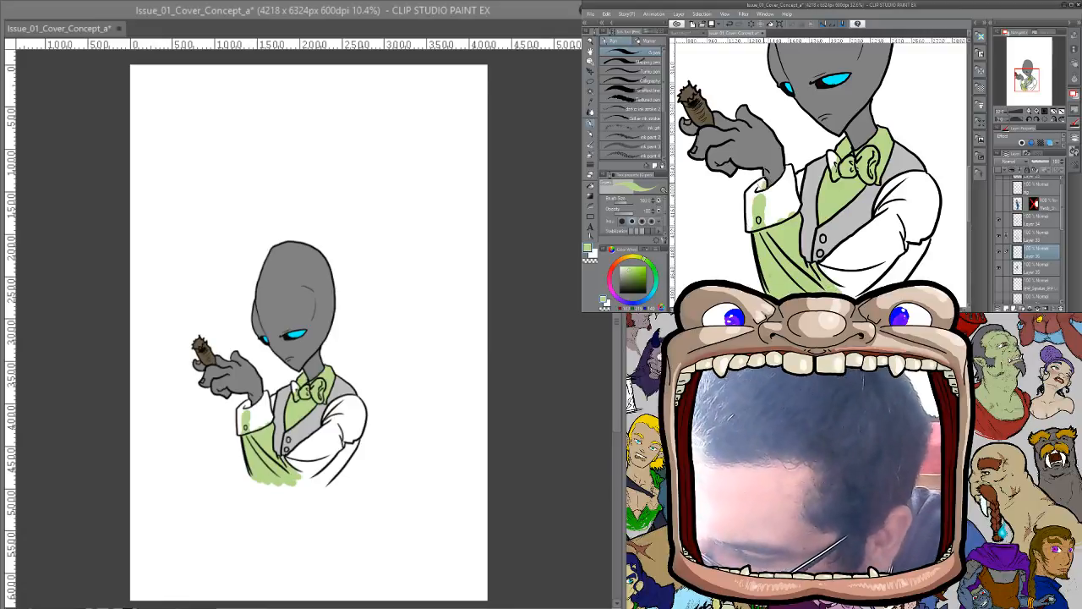
pyautogui.moveTo(760, 179)
pyautogui.mouseDown()
pyautogui.moveTo(746, 198)
pyautogui.moveTo(761, 187)
pyautogui.moveTo(766, 221)
pyautogui.moveTo(756, 224)
pyautogui.mouseUp()
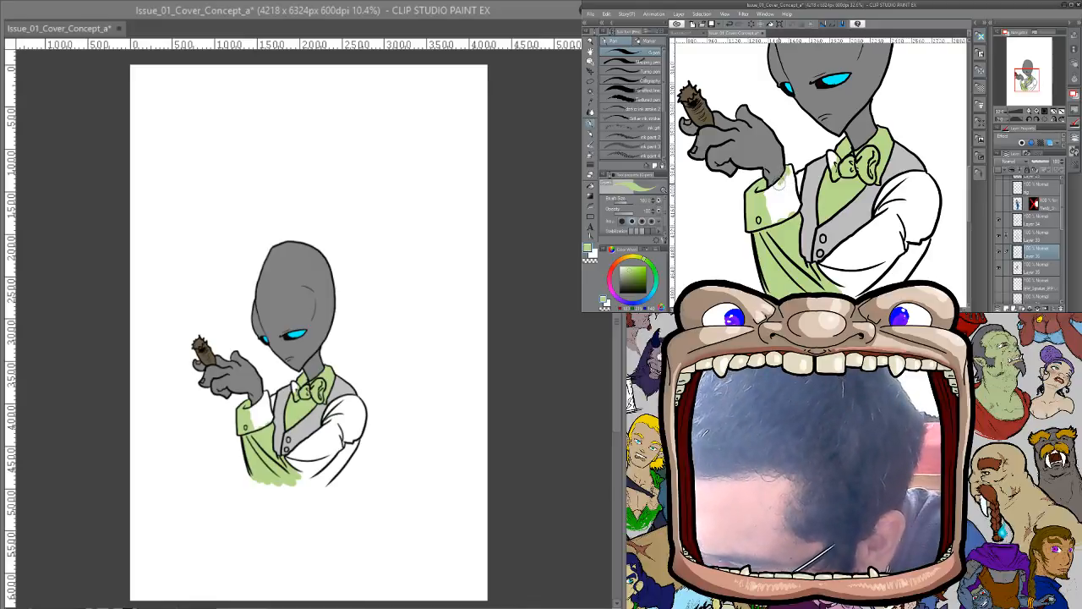
pyautogui.moveTo(773, 189); pyautogui.dragTo(771, 216)
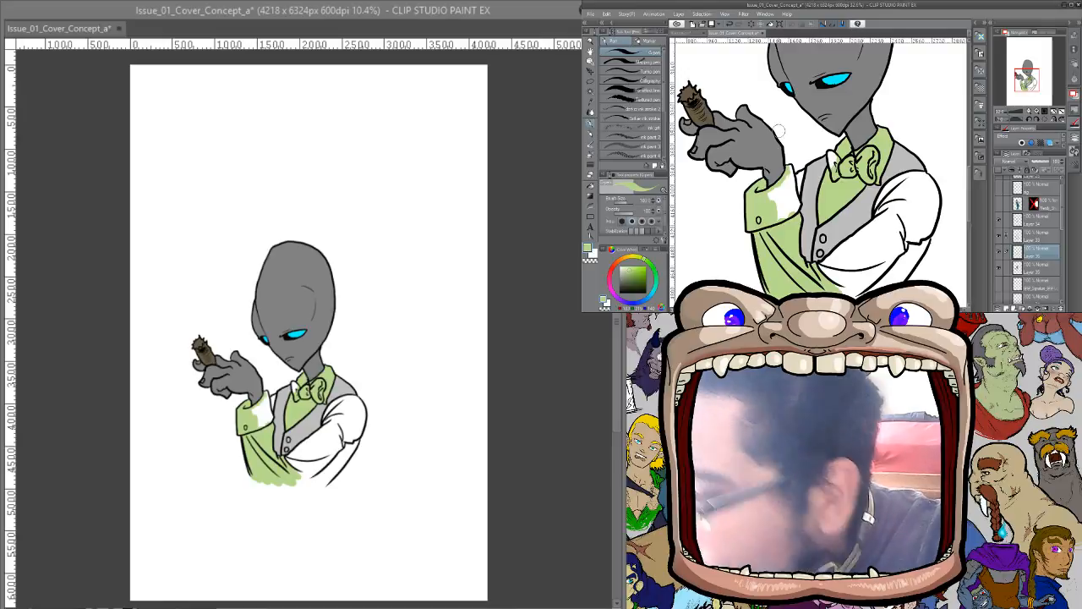
pyautogui.moveTo(791, 165)
pyautogui.mouseDown()
pyautogui.moveTo(777, 203)
pyautogui.moveTo(796, 199)
pyautogui.moveTo(785, 221)
pyautogui.moveTo(780, 192)
pyautogui.moveTo(769, 196)
pyautogui.moveTo(790, 181)
pyautogui.mouseUp()
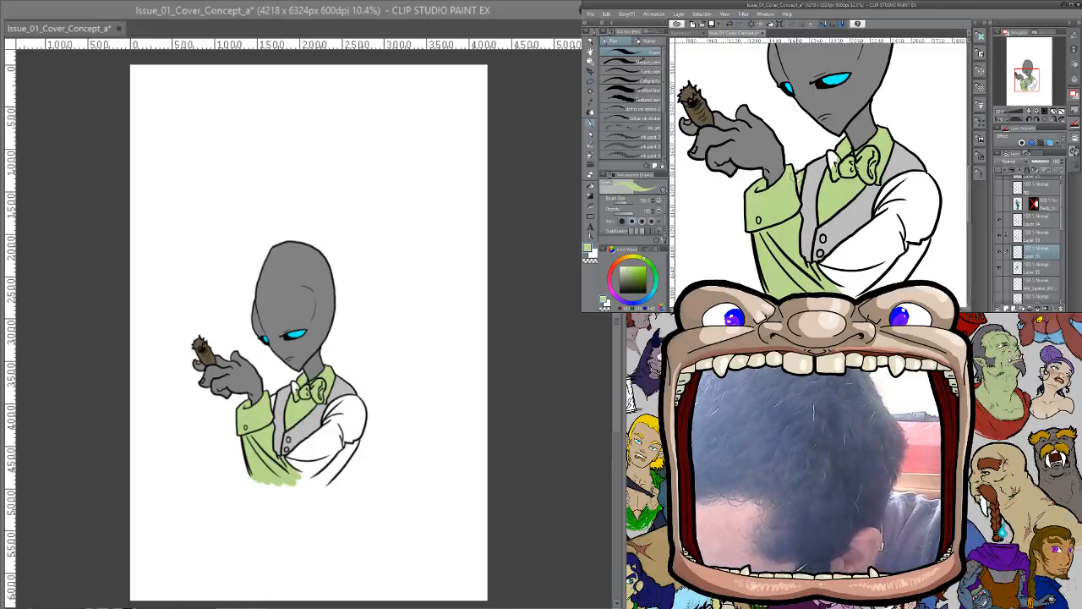
pyautogui.moveTo(798, 183); pyautogui.dragTo(793, 171)
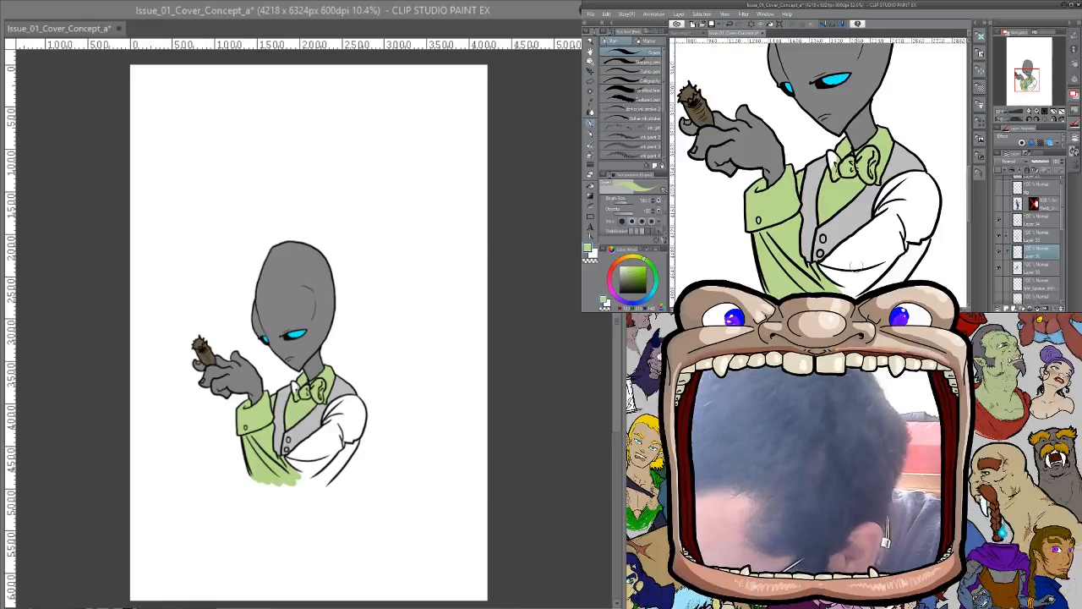
# Paint the rest of the shirt and the folded arm's sleeve light green down to the figure's lower edge
pyautogui.moveTo(857, 266)
pyautogui.mouseDown()
pyautogui.moveTo(826, 280)
pyautogui.moveTo(820, 266)
pyautogui.moveTo(884, 218)
pyautogui.moveTo(833, 267)
pyautogui.moveTo(845, 274)
pyautogui.moveTo(883, 230)
pyautogui.moveTo(879, 245)
pyautogui.moveTo(869, 227)
pyautogui.moveTo(894, 206)
pyautogui.moveTo(877, 211)
pyautogui.moveTo(898, 181)
pyautogui.moveTo(886, 186)
pyautogui.moveTo(881, 202)
pyautogui.moveTo(907, 191)
pyautogui.moveTo(894, 179)
pyautogui.moveTo(908, 174)
pyautogui.moveTo(895, 221)
pyautogui.moveTo(888, 211)
pyautogui.moveTo(902, 211)
pyautogui.moveTo(922, 173)
pyautogui.moveTo(904, 224)
pyautogui.moveTo(920, 245)
pyautogui.moveTo(903, 249)
pyautogui.moveTo(928, 209)
pyautogui.moveTo(914, 223)
pyautogui.moveTo(925, 178)
pyautogui.moveTo(935, 211)
pyautogui.moveTo(920, 202)
pyautogui.moveTo(887, 245)
pyautogui.moveTo(862, 235)
pyautogui.mouseUp()
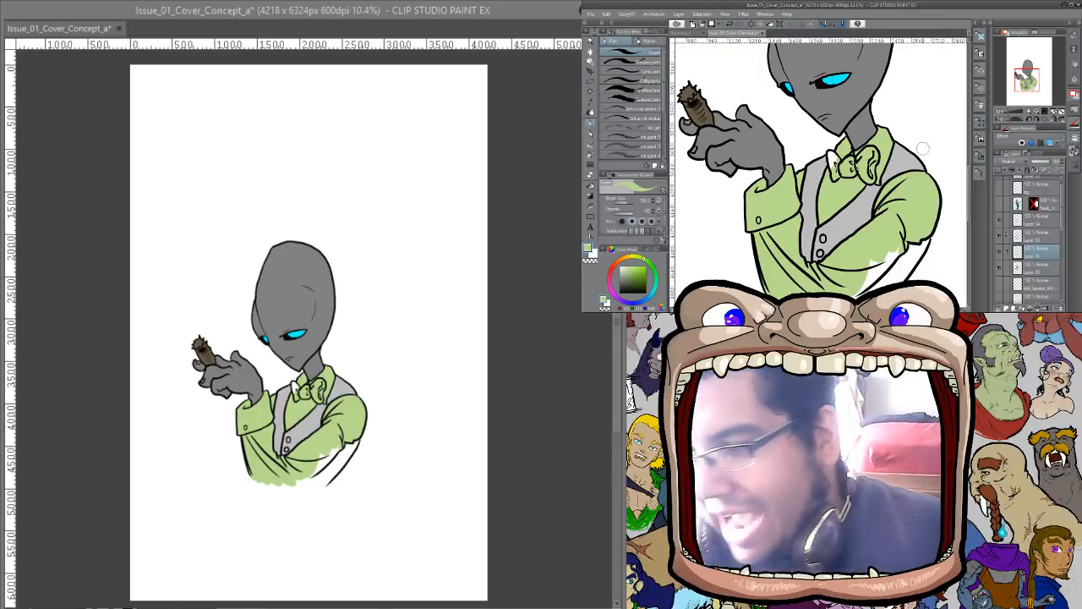
pyautogui.moveTo(923, 149); pyautogui.dragTo(953, 107)
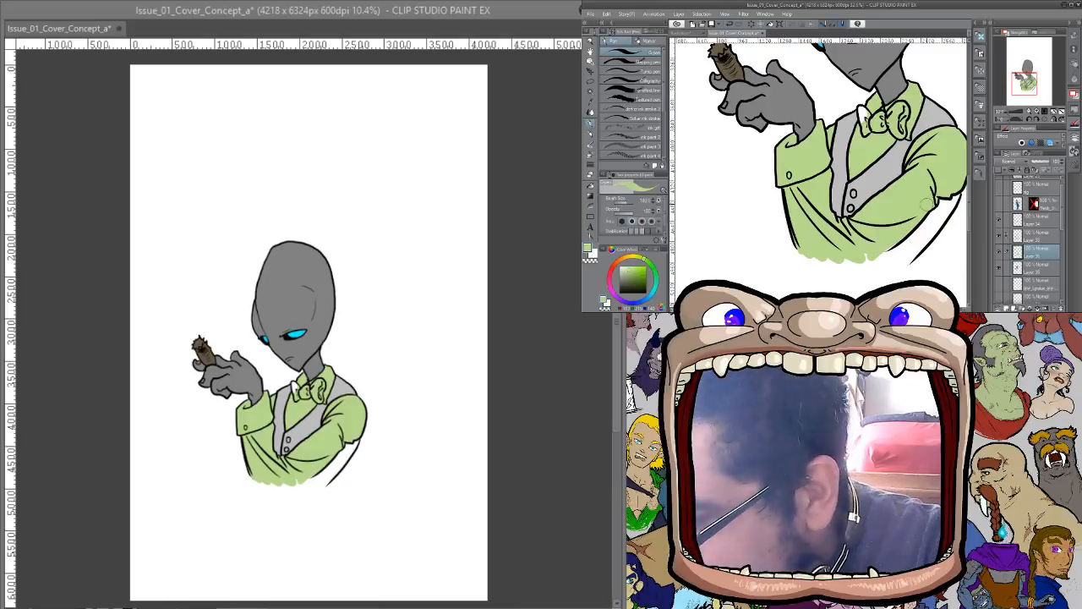
pyautogui.moveTo(905, 233); pyautogui.dragTo(862, 257)
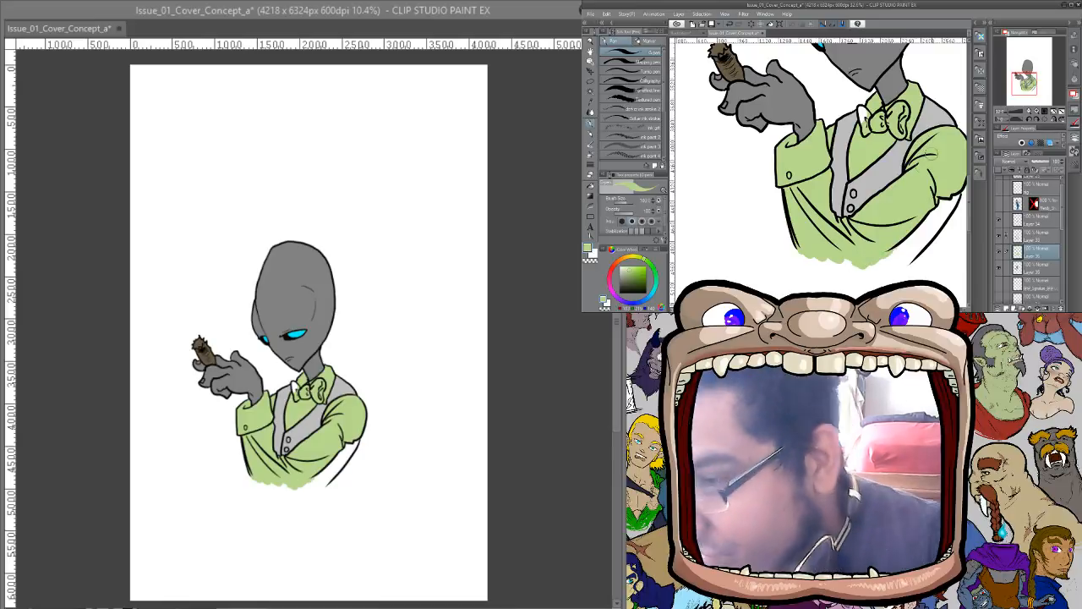
# Sample the vest's light grey and fill the vest area behind the folded arm with it
pyautogui.keyDown('alt'); pyautogui.click(893, 181); pyautogui.keyUp('alt')
pyautogui.moveTo(940, 217)
pyautogui.mouseDown()
pyautogui.moveTo(918, 246)
pyautogui.moveTo(923, 225)
pyautogui.moveTo(893, 257)
pyautogui.moveTo(918, 245)
pyautogui.mouseUp()
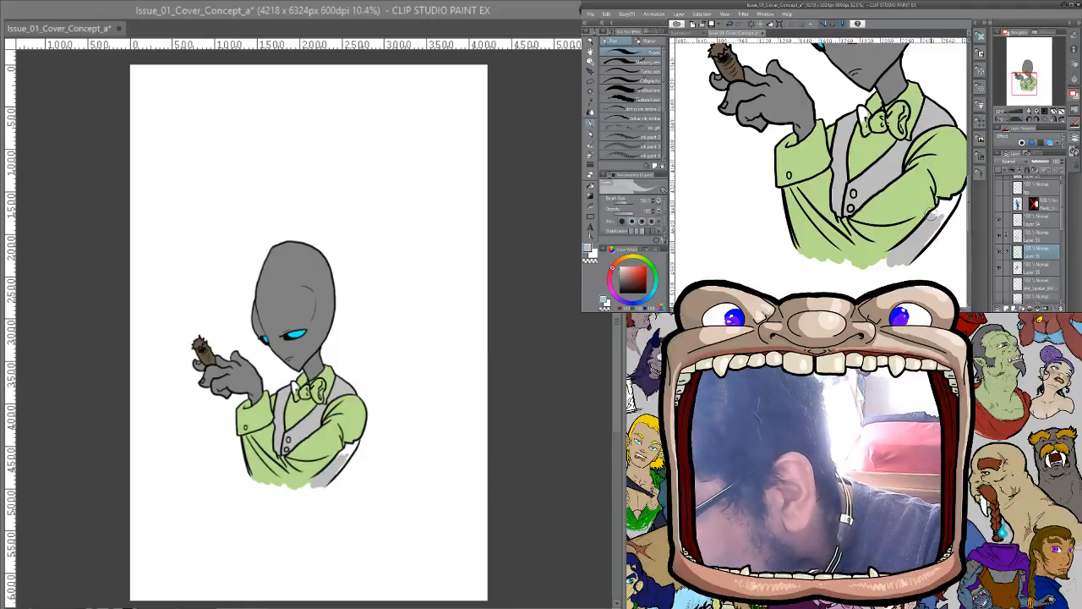
pyautogui.moveTo(937, 209); pyautogui.dragTo(936, 211)
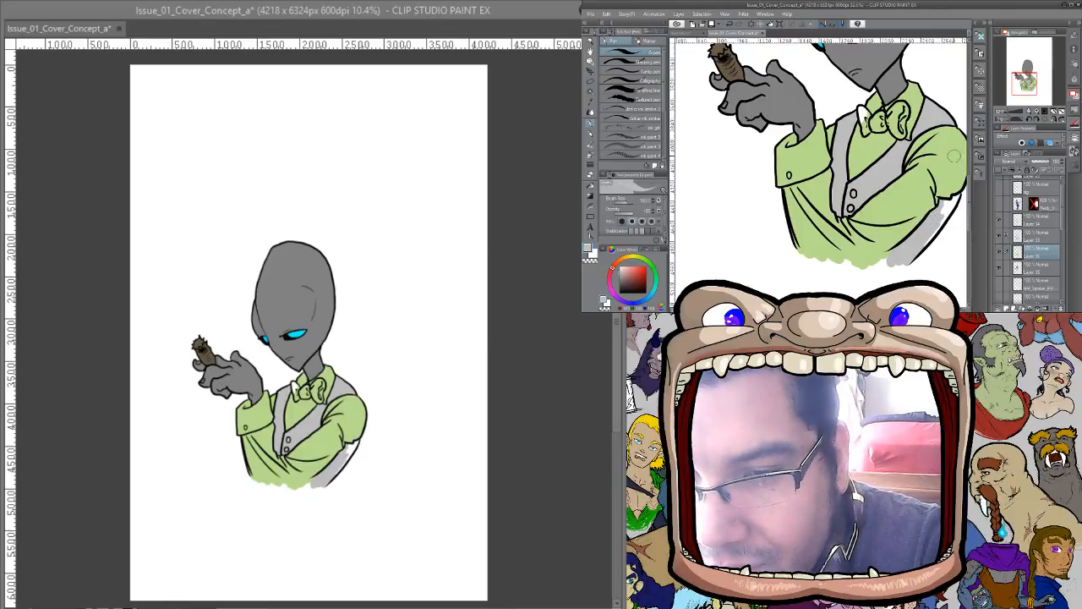
pyautogui.moveTo(938, 211); pyautogui.dragTo(950, 200)
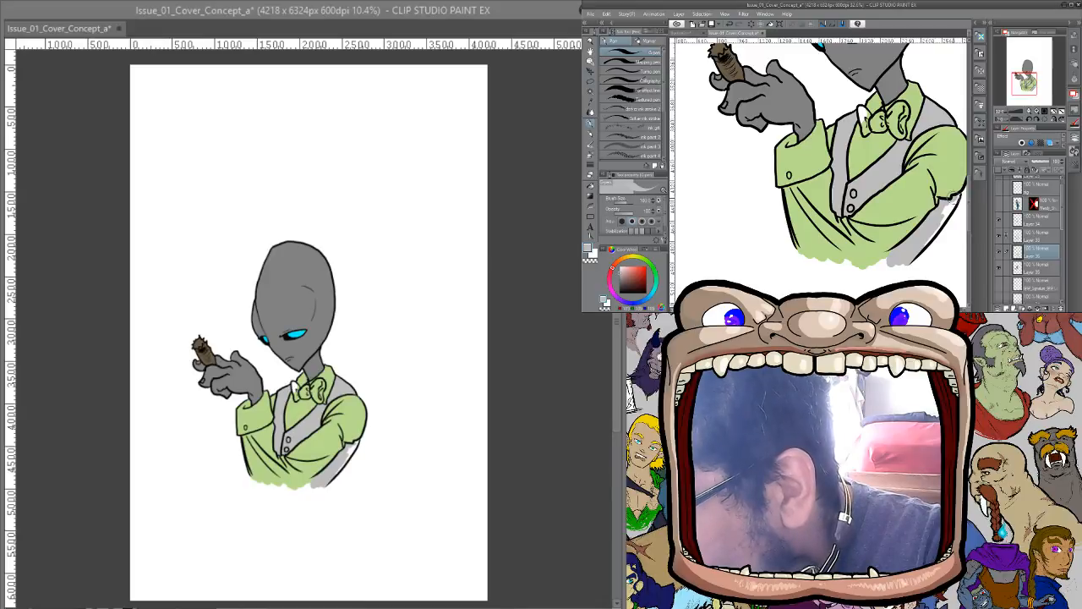
pyautogui.moveTo(954, 201); pyautogui.dragTo(931, 235)
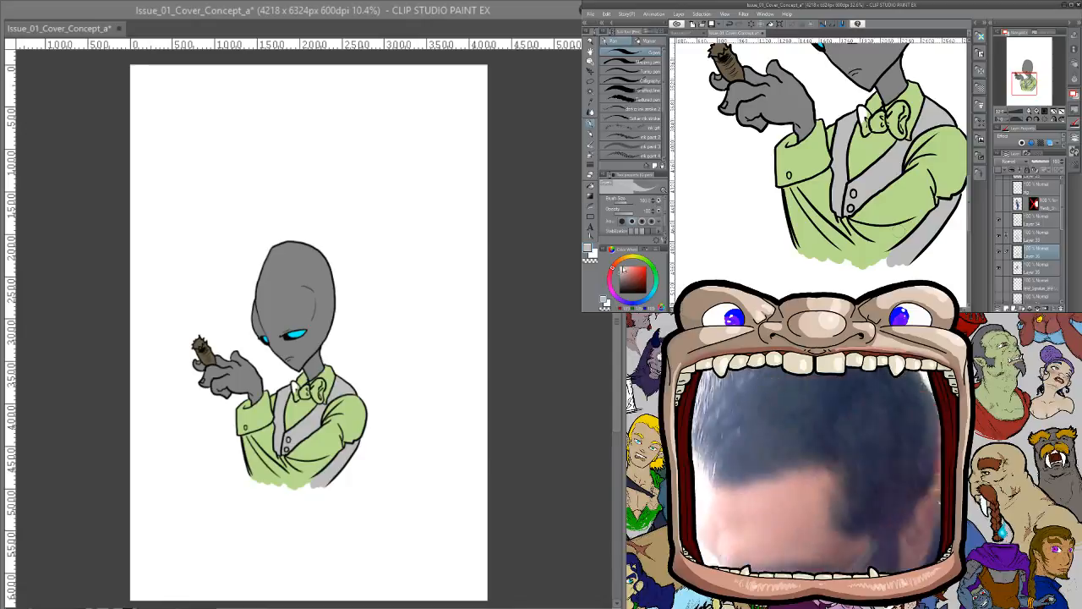
# Choose a muted red and paint the whole bow tie with it, covering the white and green areas
pyautogui.click(634, 273)
pyautogui.click(635, 276)
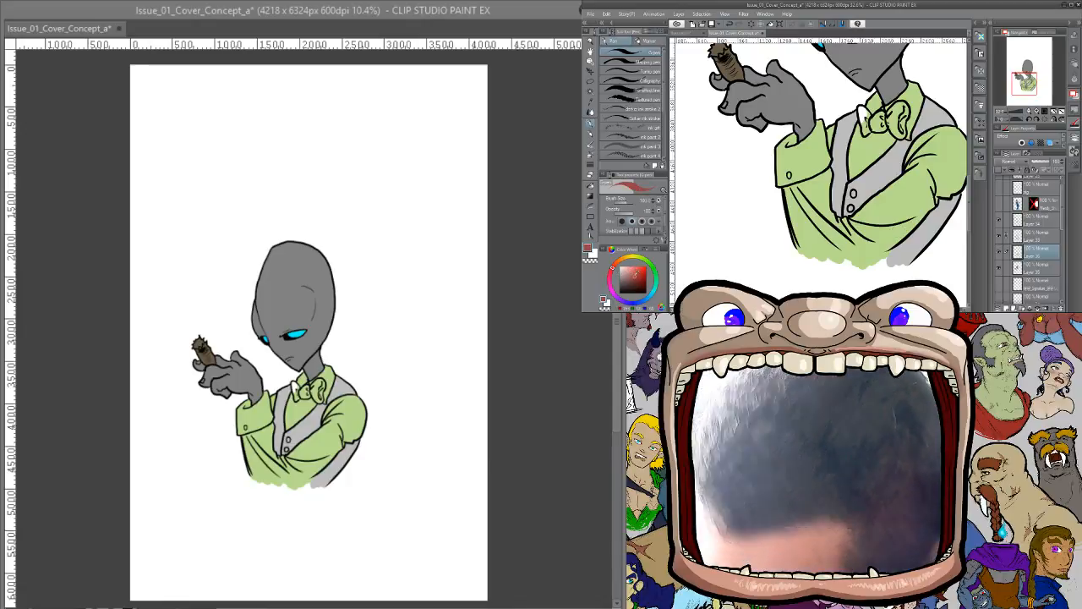
pyautogui.moveTo(863, 113); pyautogui.dragTo(867, 120)
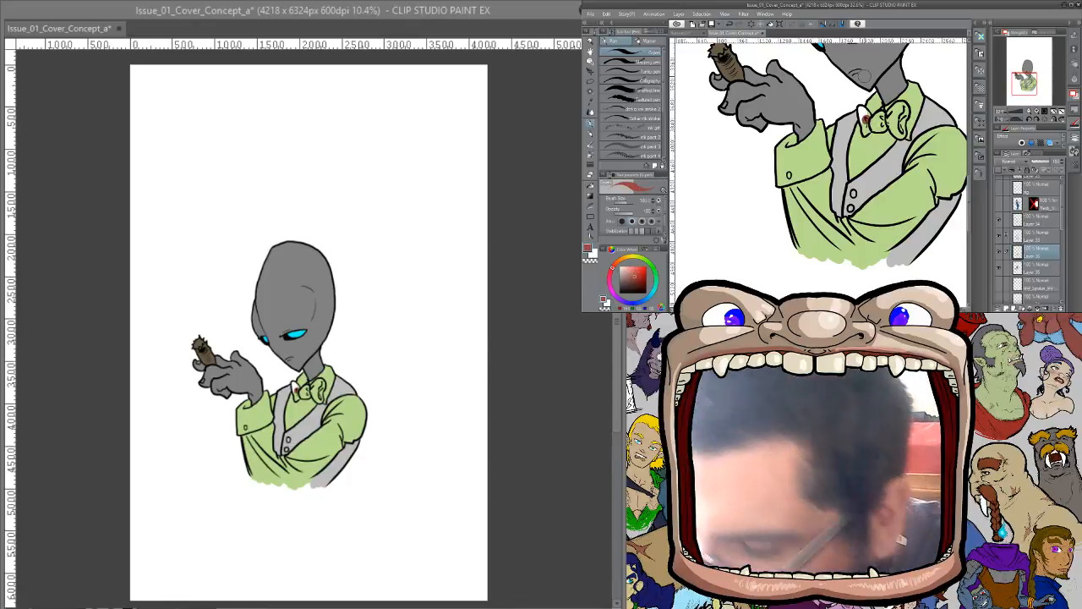
pyautogui.click(637, 276)
pyautogui.moveTo(865, 115)
pyautogui.mouseDown()
pyautogui.moveTo(865, 132)
pyautogui.moveTo(880, 115)
pyautogui.mouseUp()
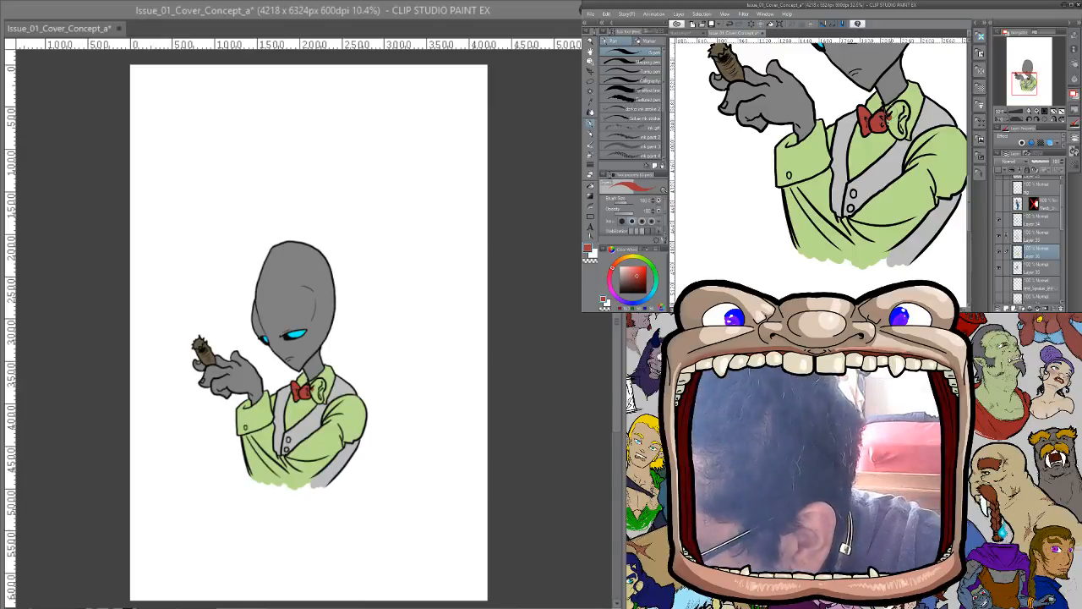
pyautogui.moveTo(890, 111)
pyautogui.mouseDown()
pyautogui.moveTo(902, 138)
pyautogui.moveTo(893, 103)
pyautogui.moveTo(905, 101)
pyautogui.moveTo(908, 115)
pyautogui.mouseUp()
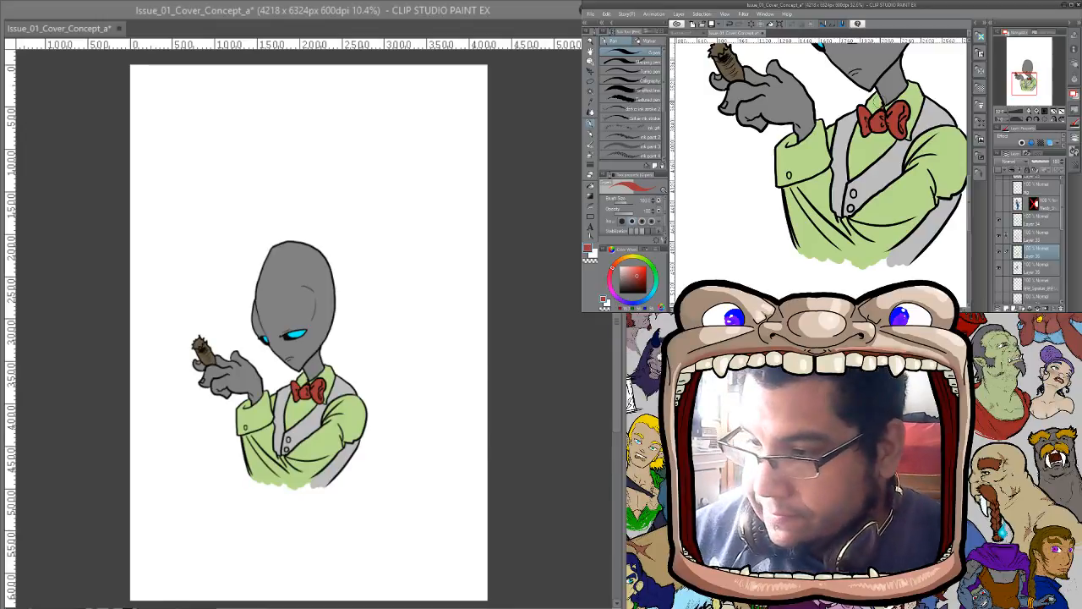
# Select the area covered by the layer below the active one, and paint the cigar's burning tip dark red with the pen
pyautogui.hotkey('ctrl', 'space')
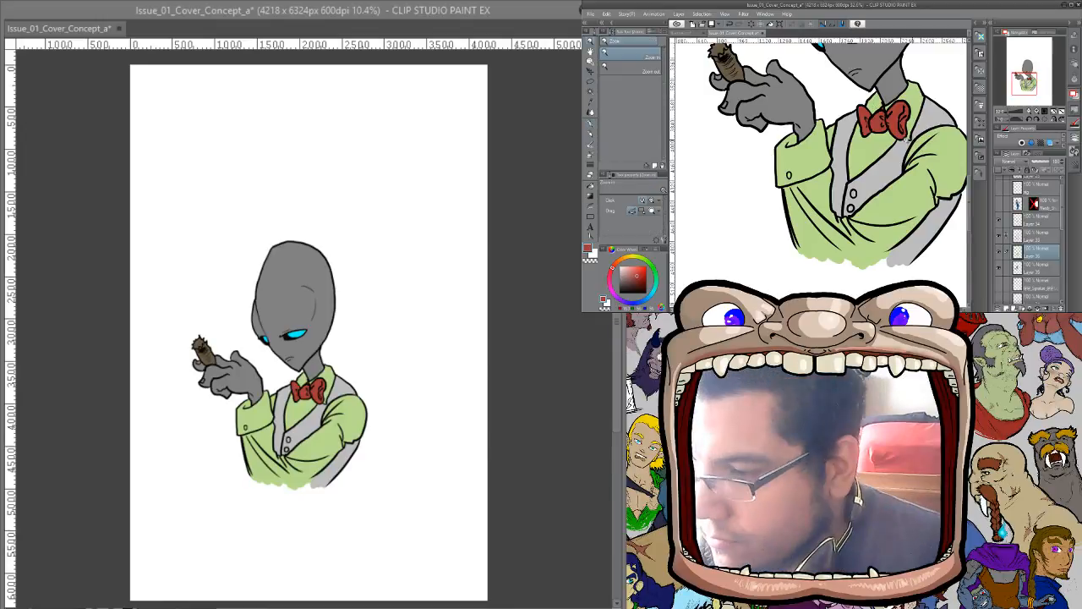
pyautogui.moveTo(899, 203); pyautogui.dragTo(899, 166)
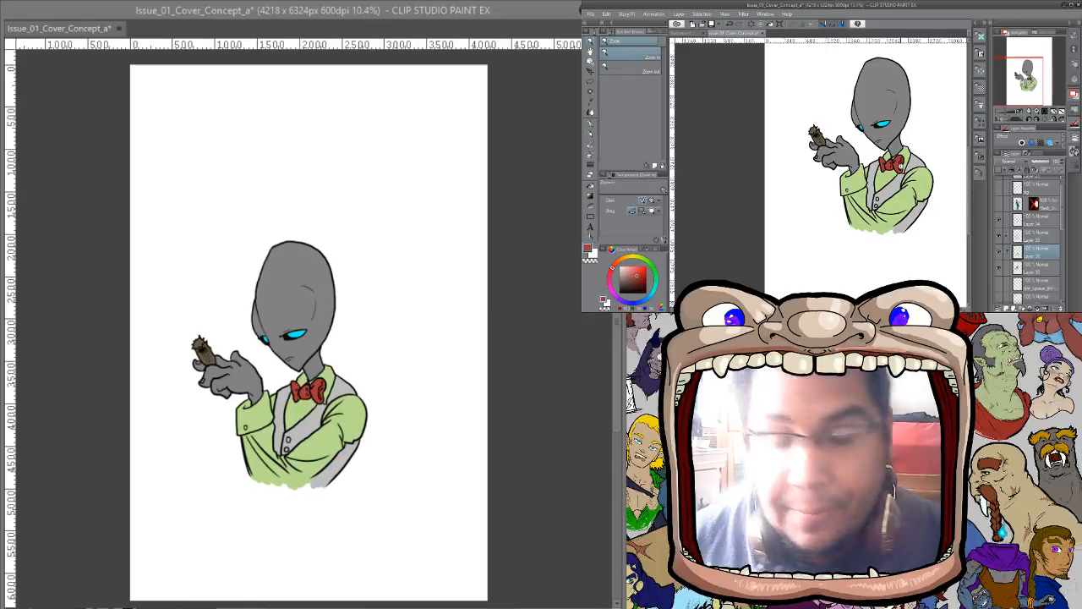
pyautogui.keyDown('ctrl'); pyautogui.click(1018, 268); pyautogui.keyUp('ctrl')
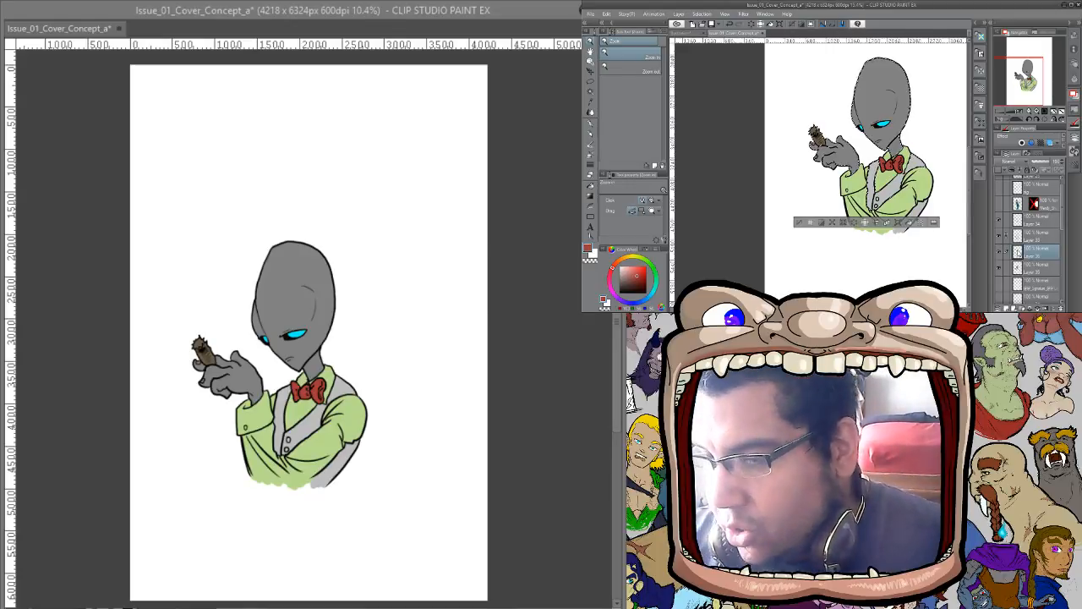
pyautogui.click(837, 135)
pyautogui.click(839, 129)
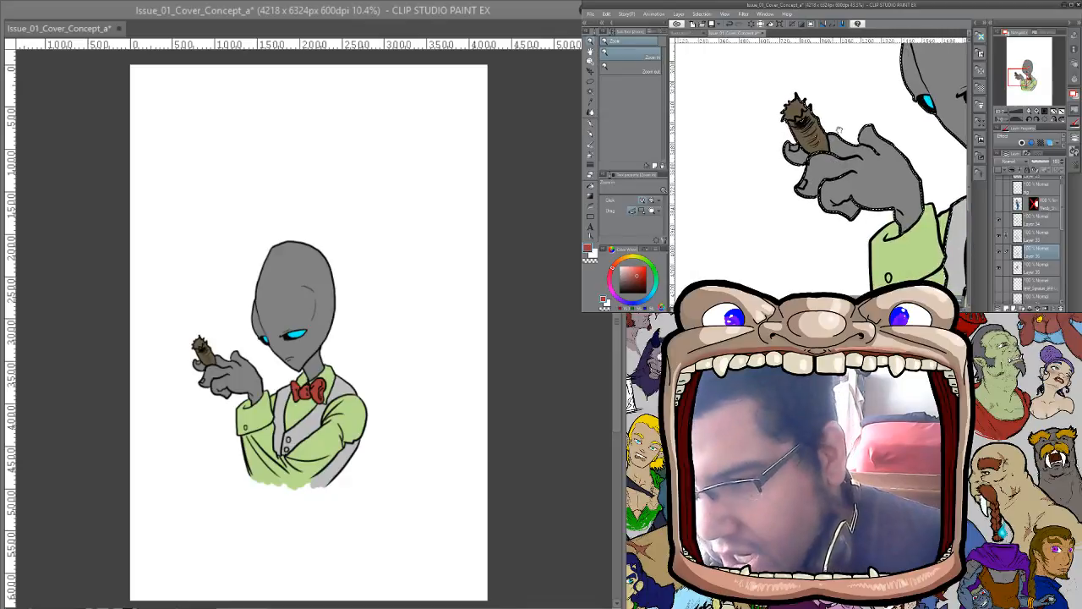
pyautogui.click(851, 133)
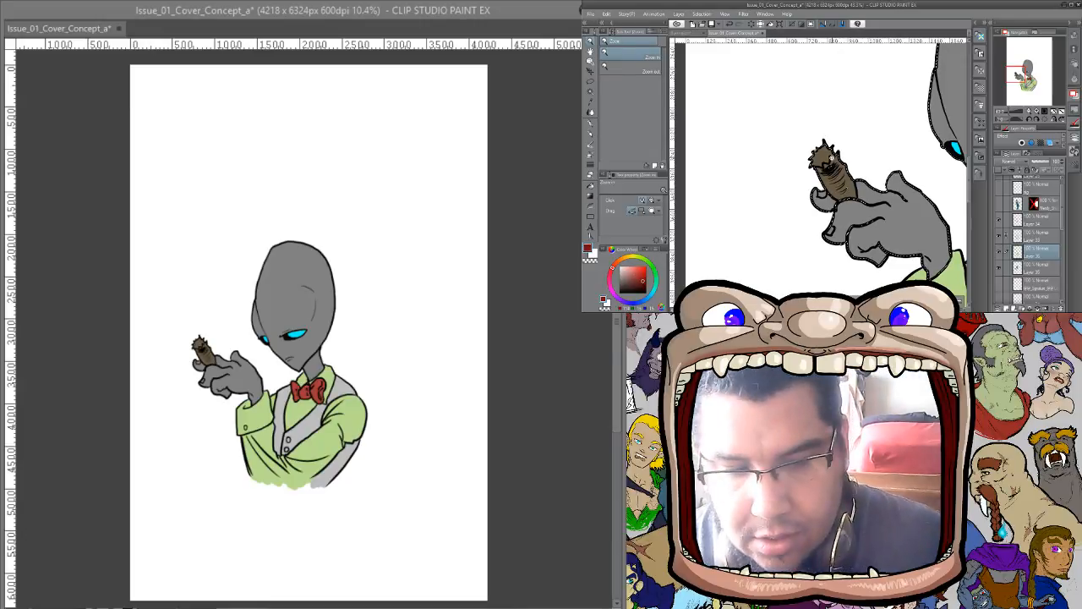
pyautogui.press('p')
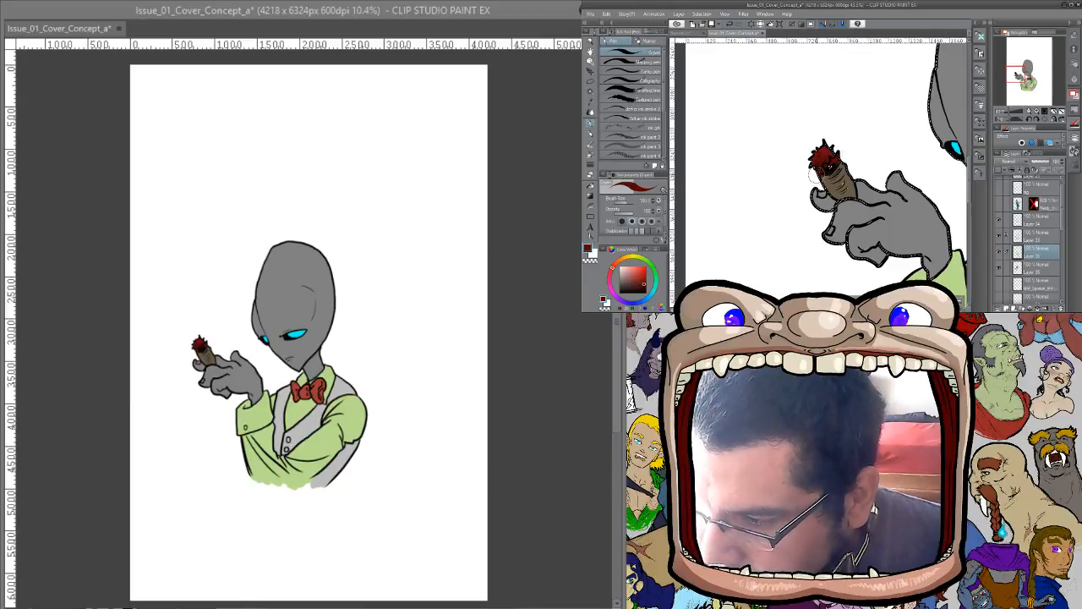
# Darken the cigar around its burning end with dark brown, and paint the tip brownish orange and brighter orange
pyautogui.click(633, 287)
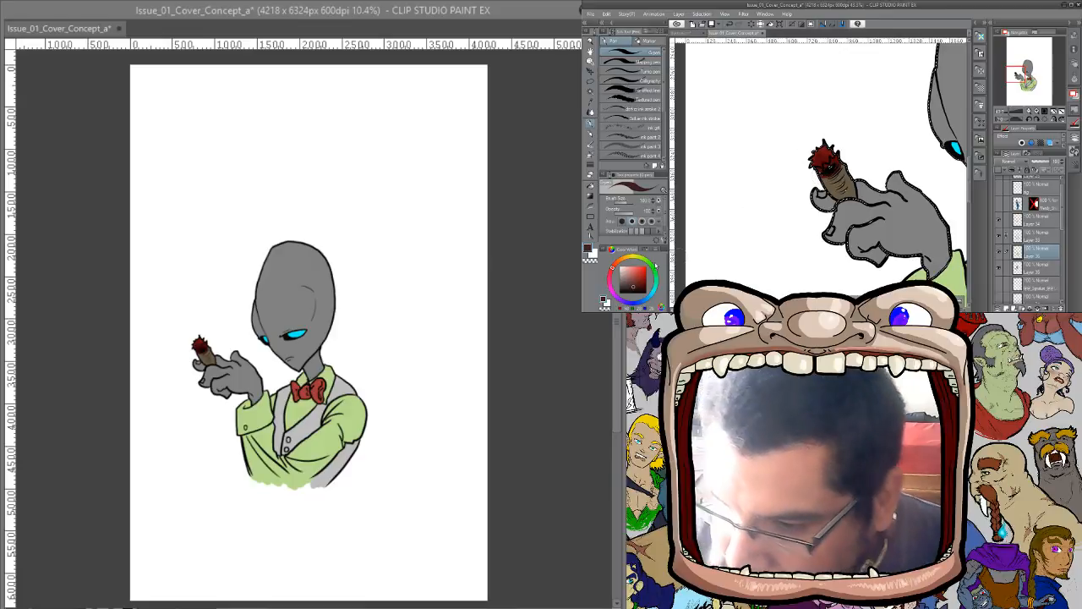
pyautogui.click(623, 258)
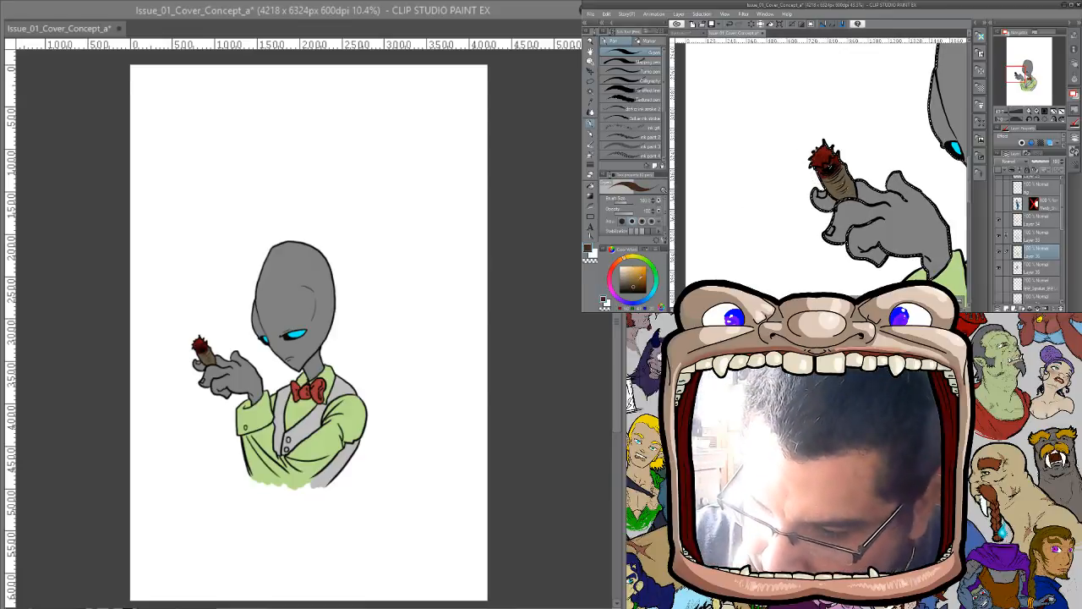
pyautogui.click(639, 280)
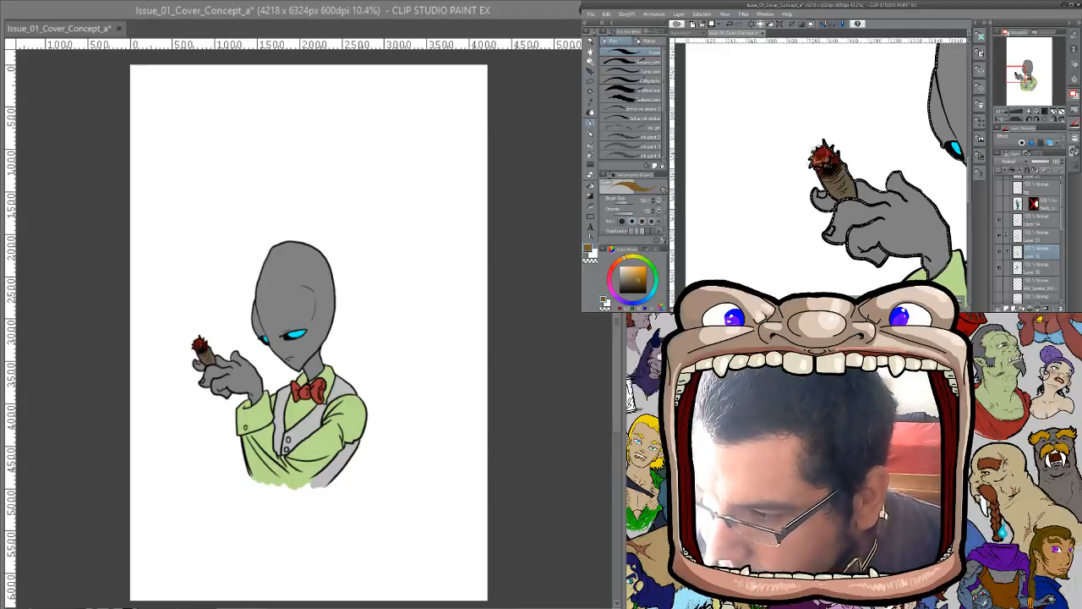
pyautogui.moveTo(817, 154); pyautogui.dragTo(822, 149)
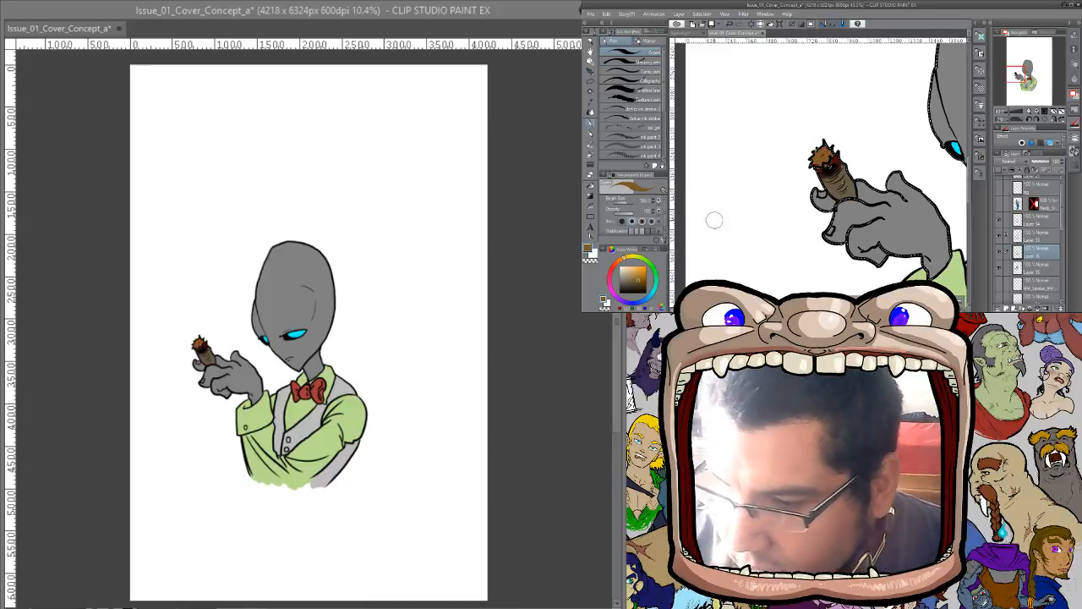
pyautogui.click(644, 274)
pyautogui.moveTo(816, 153); pyautogui.dragTo(820, 157)
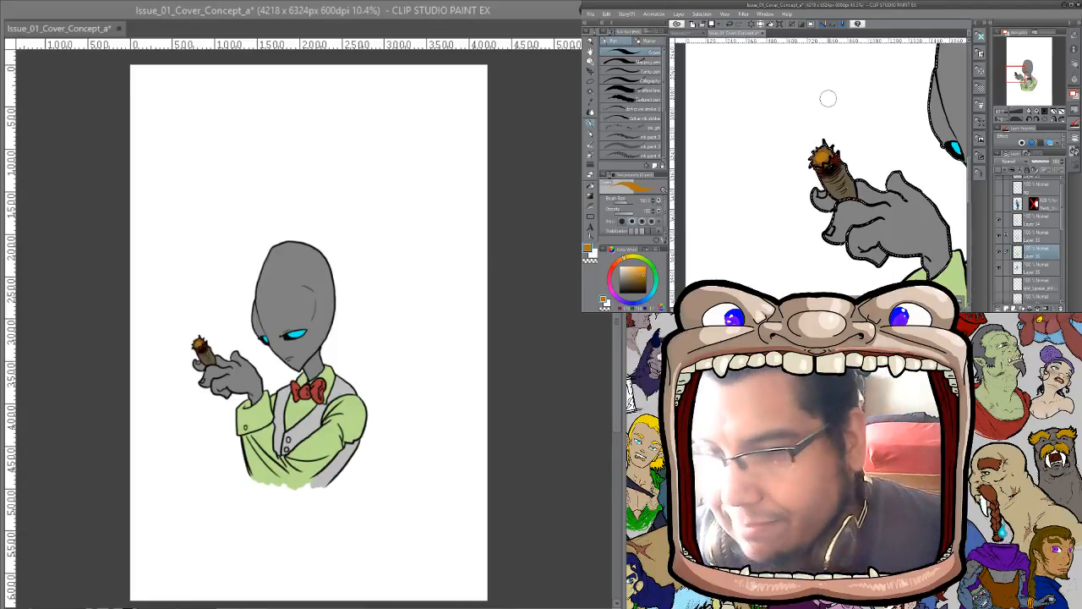
# Airbrush a golden yellow glow over the orange tip of the cigar
pyautogui.press('b')
pyautogui.press('b')
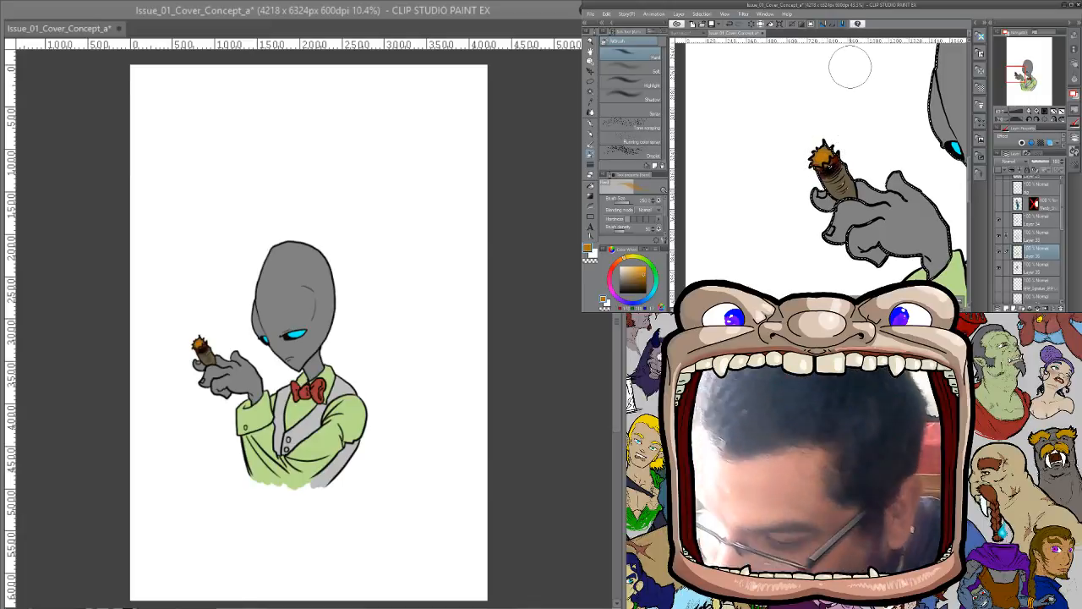
pyautogui.click(629, 256)
pyautogui.click(646, 267)
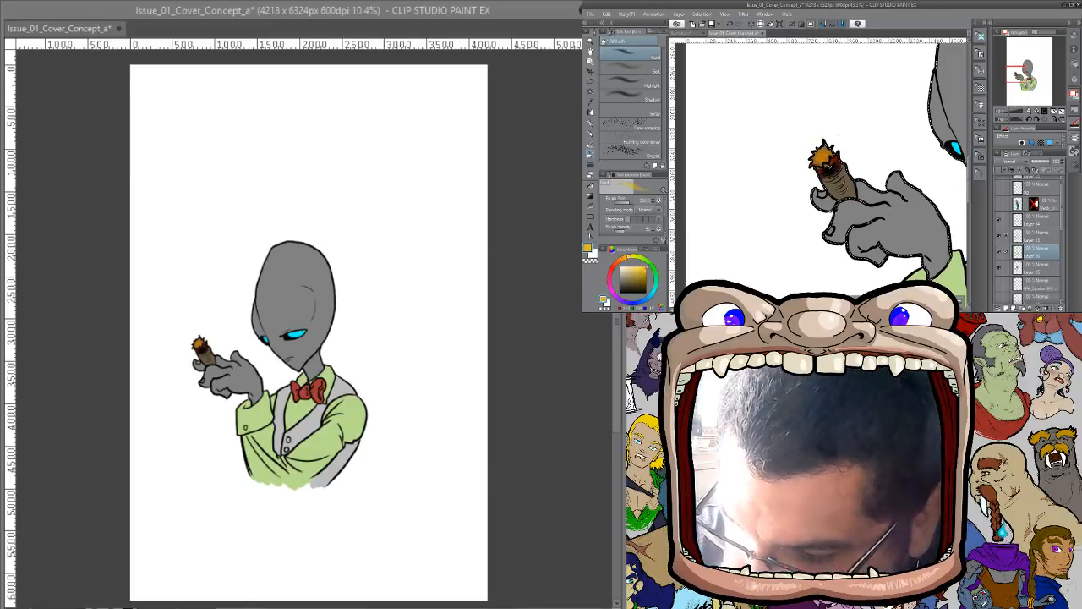
pyautogui.click(822, 154)
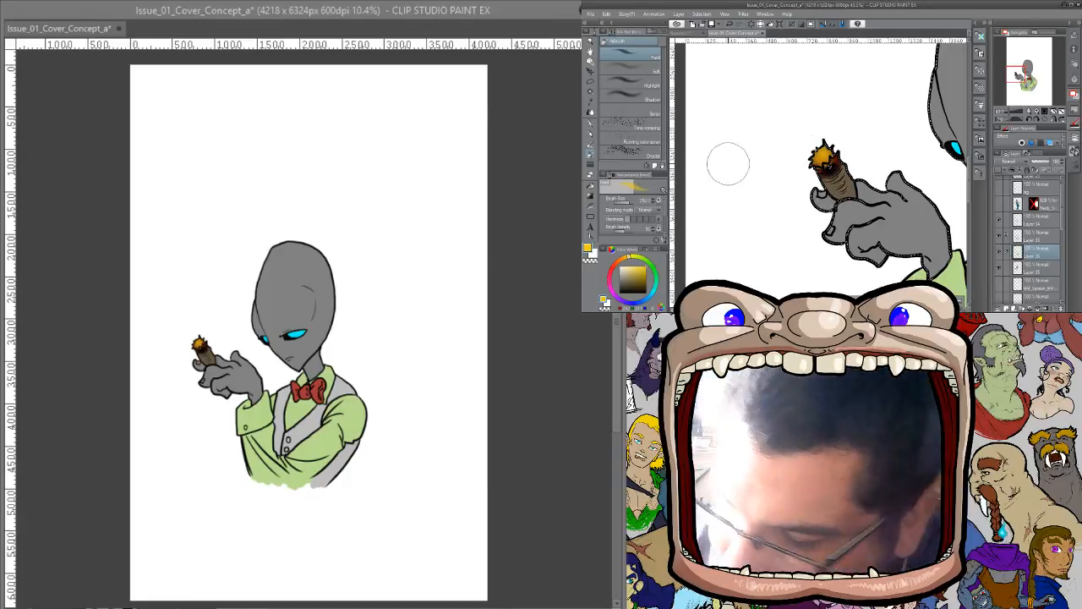
pyautogui.click(824, 154)
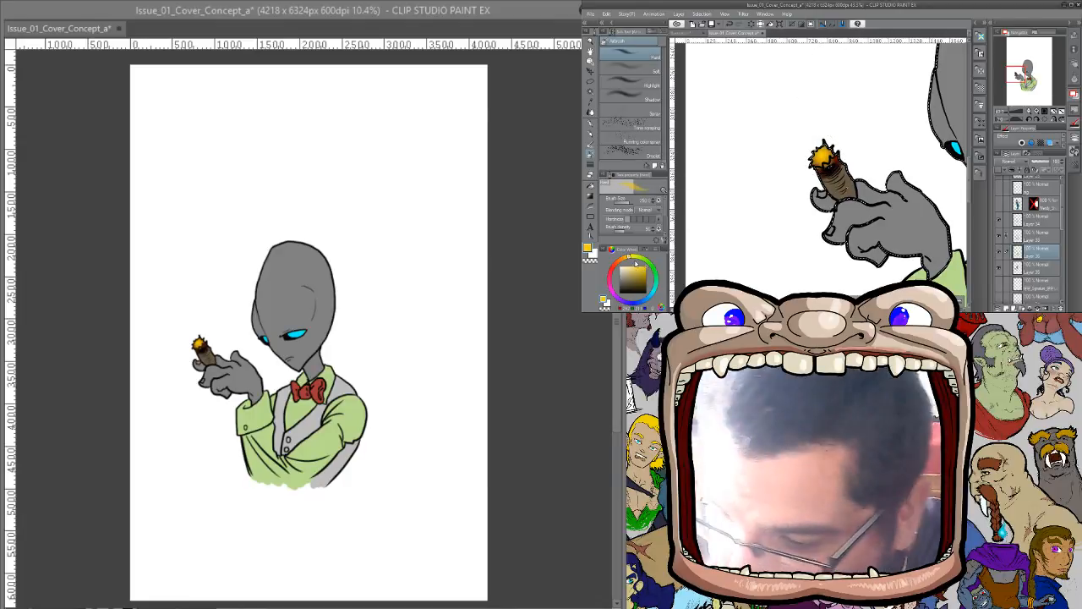
# Brighten the cigar tip's glow with pure yellow and airbrush a small white hot spot in its centre
pyautogui.click(638, 272)
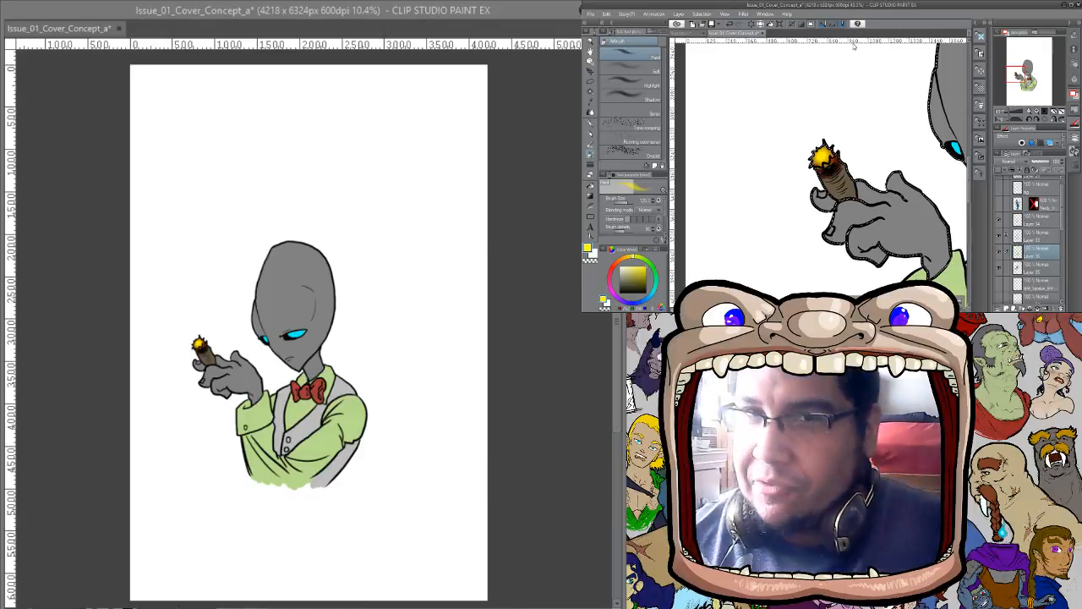
pyautogui.click(621, 267)
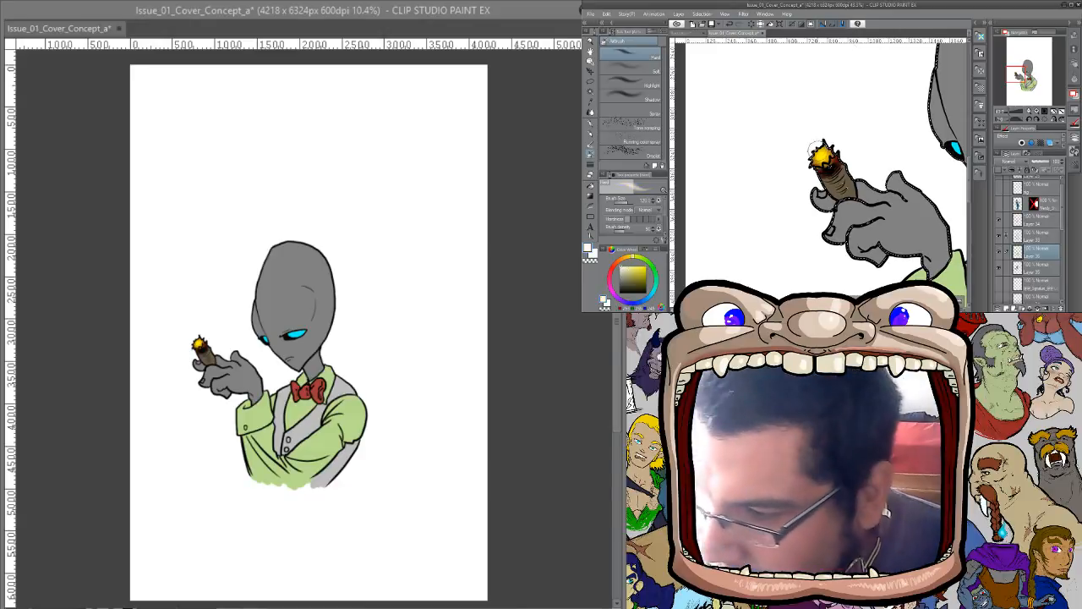
pyautogui.click(822, 156)
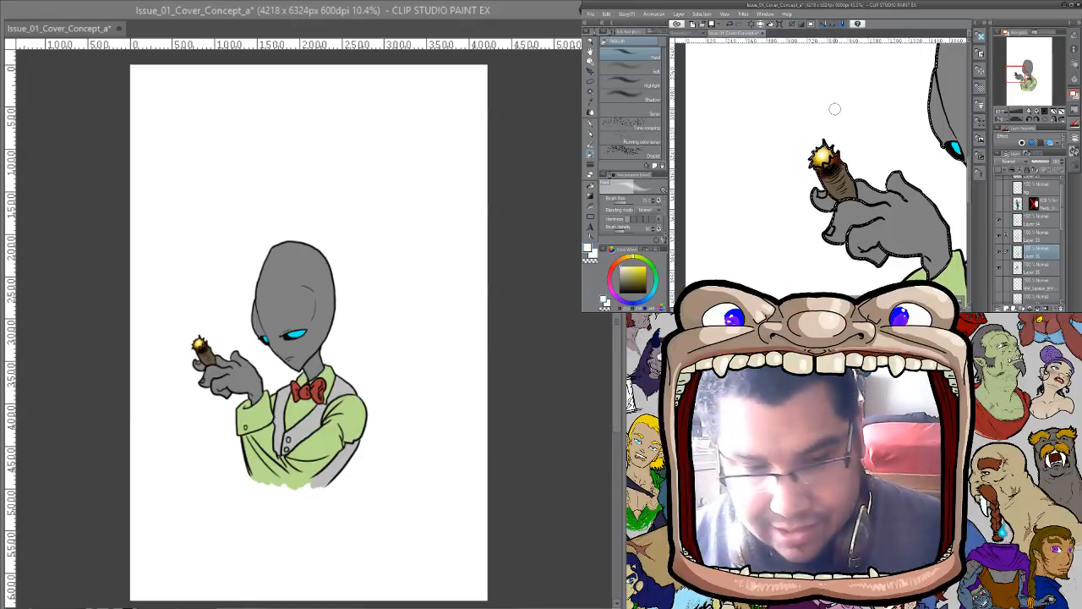
# Pick up the hand's grey as the pen colour and clear the selection
pyautogui.press('p')
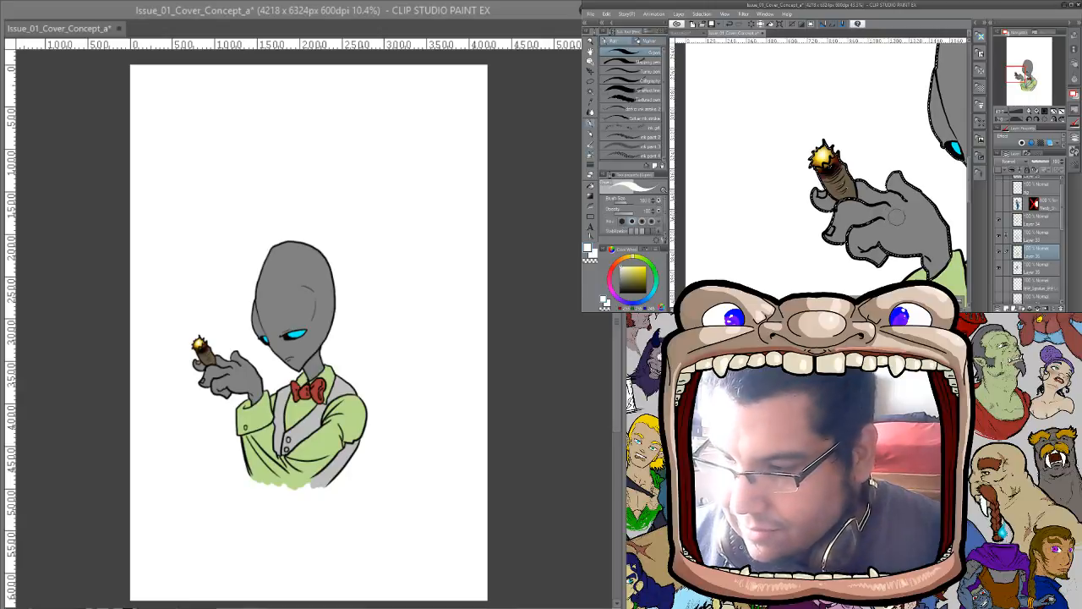
pyautogui.keyDown('alt'); pyautogui.click(901, 219); pyautogui.keyUp('alt')
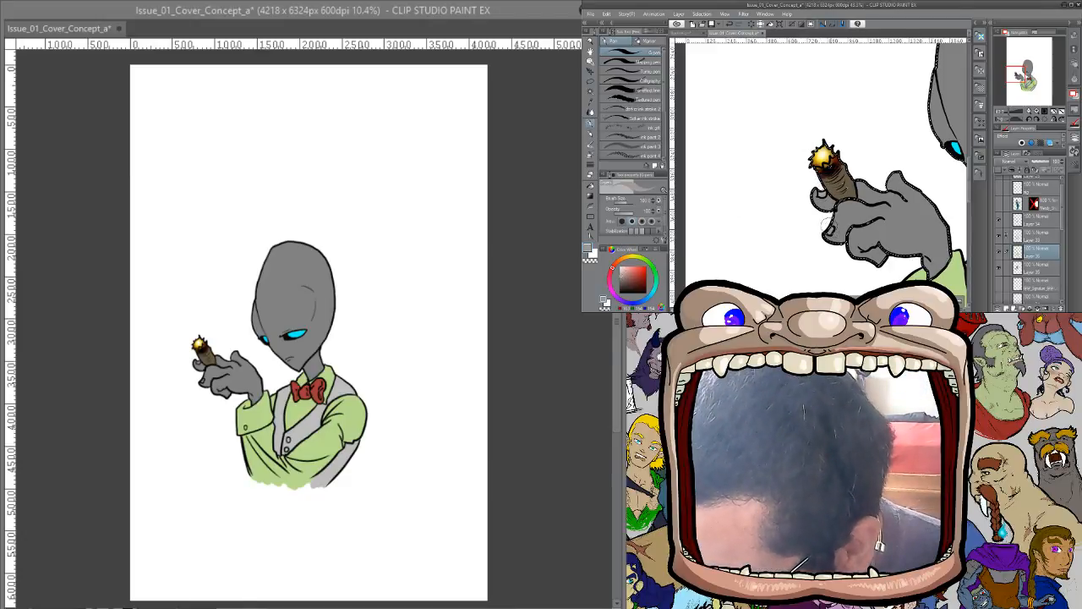
pyautogui.moveTo(874, 161); pyautogui.dragTo(853, 159)
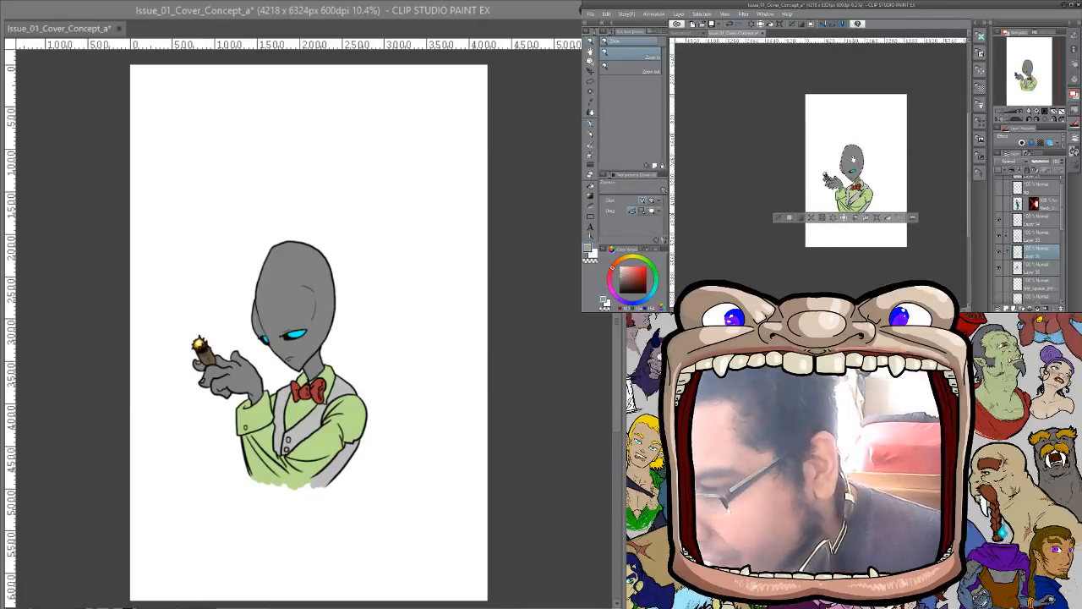
pyautogui.hotkey('ctrl', 'd')
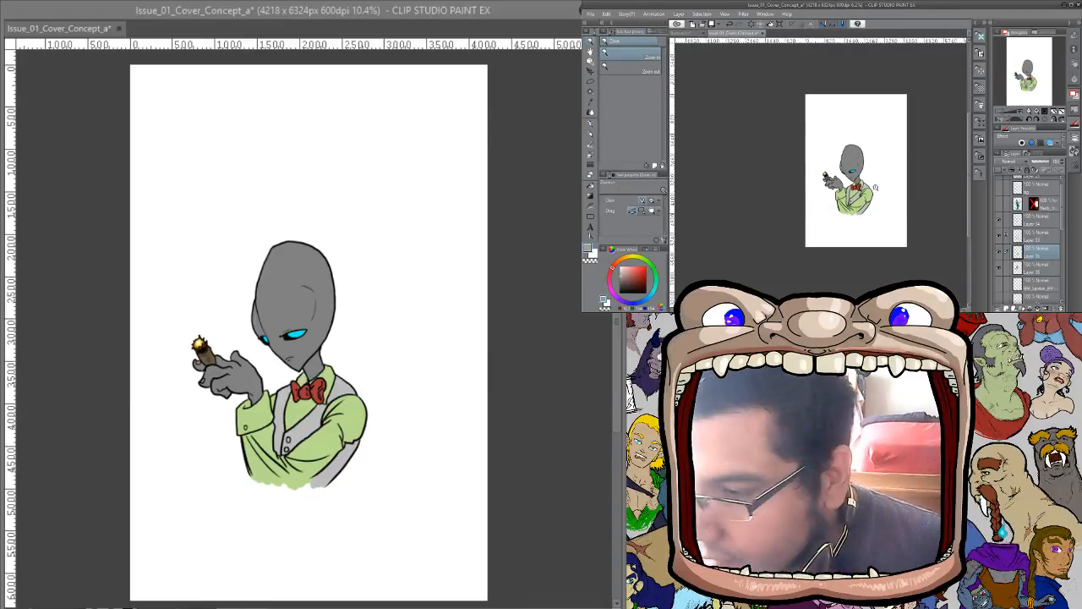
pyautogui.moveTo(861, 197); pyautogui.dragTo(861, 160)
pyautogui.click(863, 160)
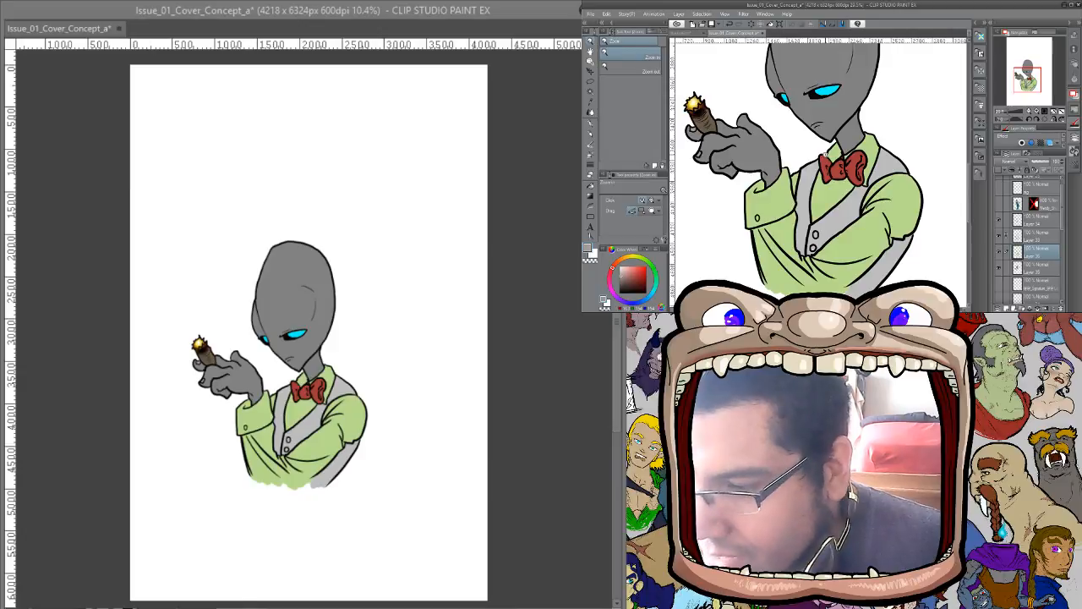
pyautogui.click(879, 175)
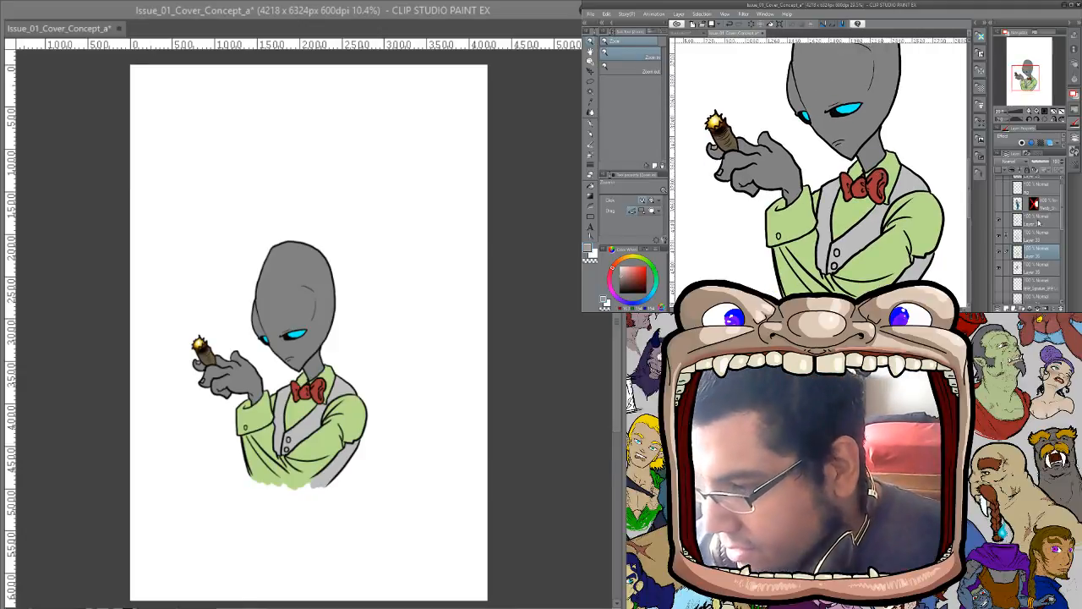
# Toggle the line art layer's visibility to check which parts of the character it contains
pyautogui.click(1000, 220)
pyautogui.click(999, 220)
pyautogui.click(1042, 223)
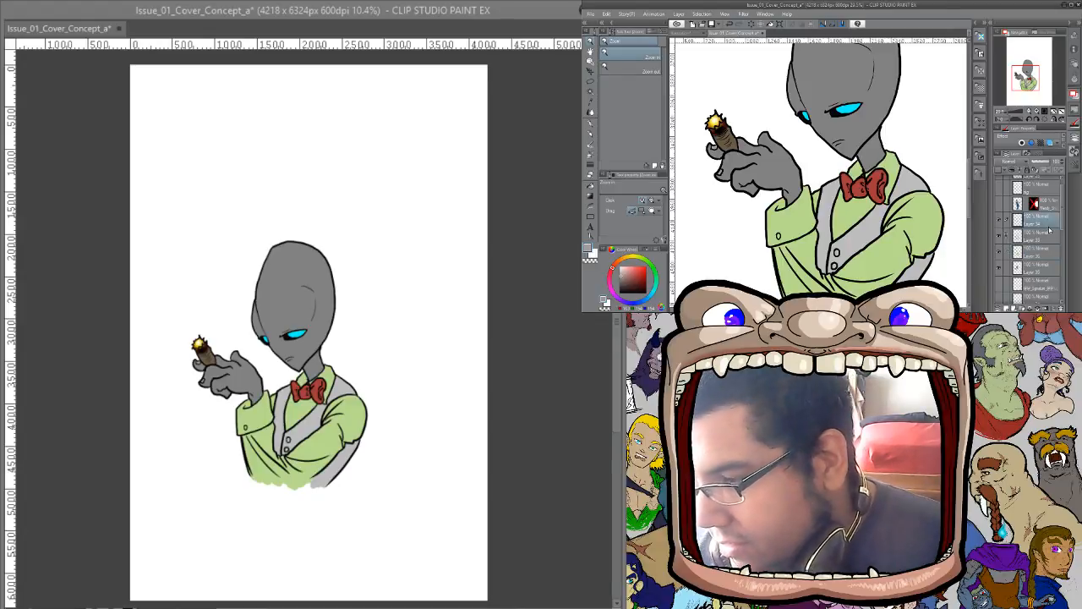
pyautogui.click(999, 221)
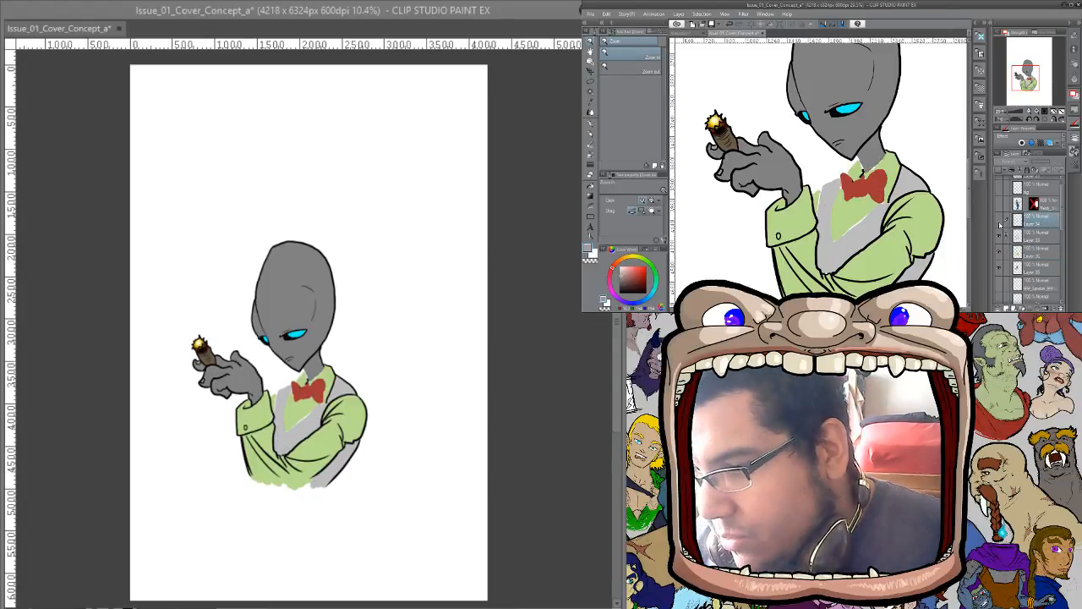
pyautogui.click(999, 221)
pyautogui.click(999, 222)
pyautogui.click(999, 222)
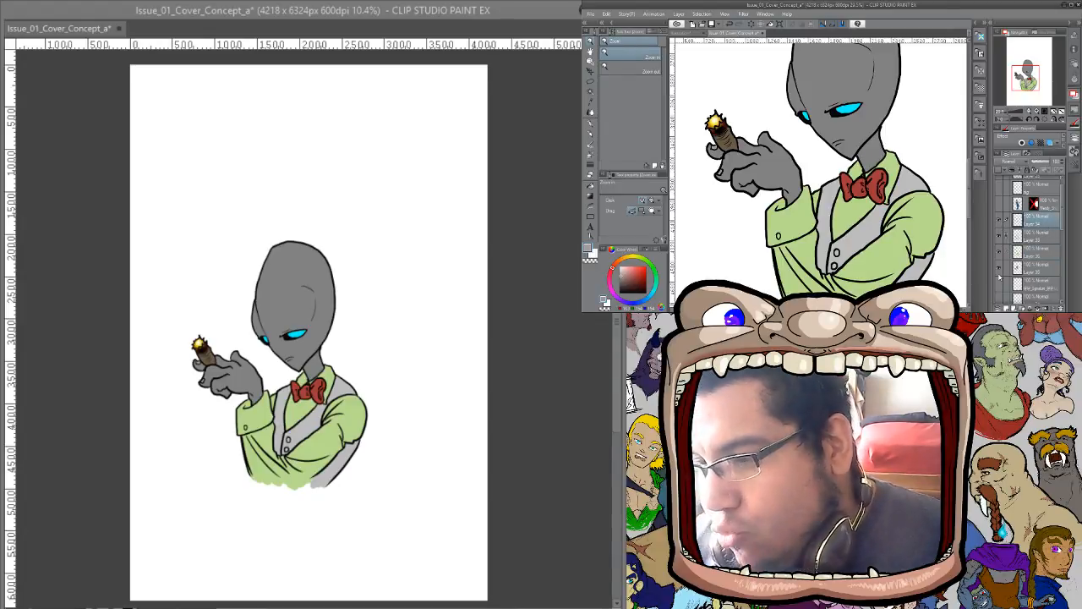
pyautogui.click(1030, 242)
pyautogui.click(1030, 224)
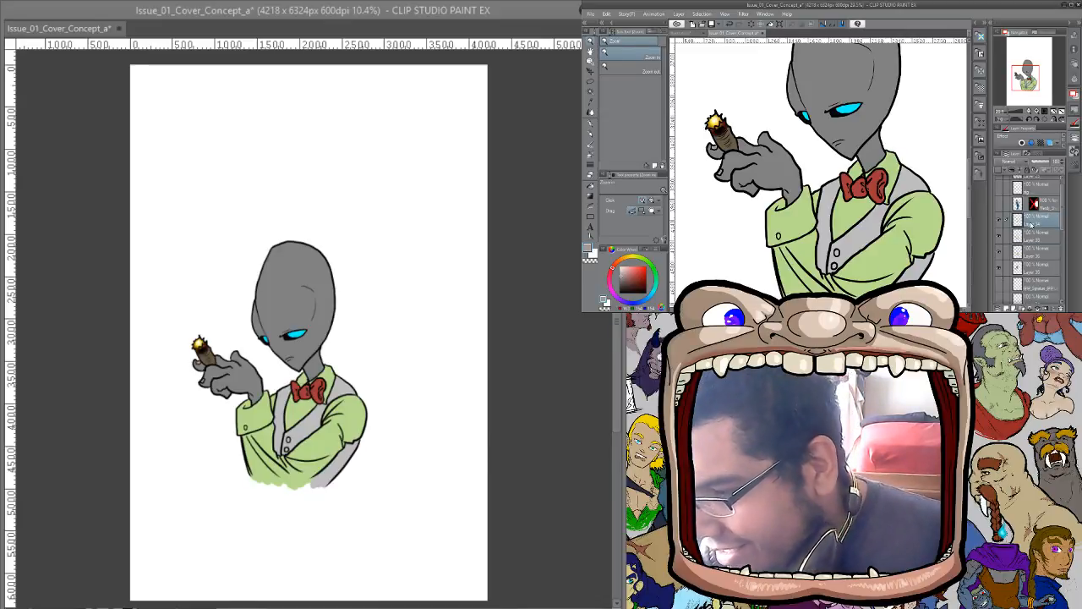
# Group the character's line art and colour layers into a new layer folder
pyautogui.click(1022, 308)
pyautogui.click(1042, 232)
pyautogui.keyDown('shift'); pyautogui.click(1036, 278); pyautogui.keyUp('shift')
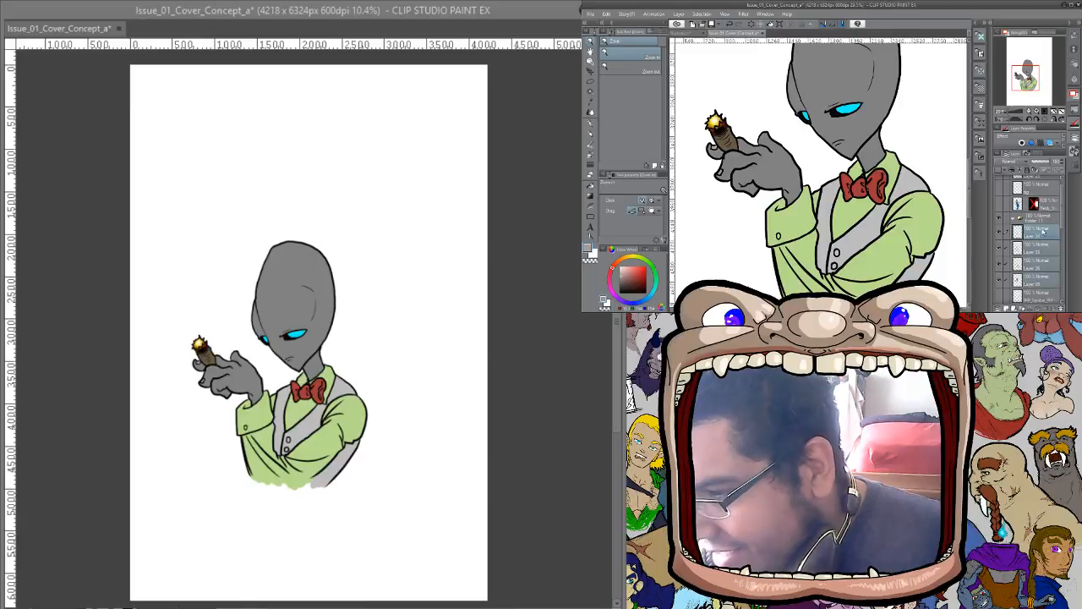
pyautogui.moveTo(1034, 262); pyautogui.dragTo(1041, 221)
pyautogui.click(1012, 220)
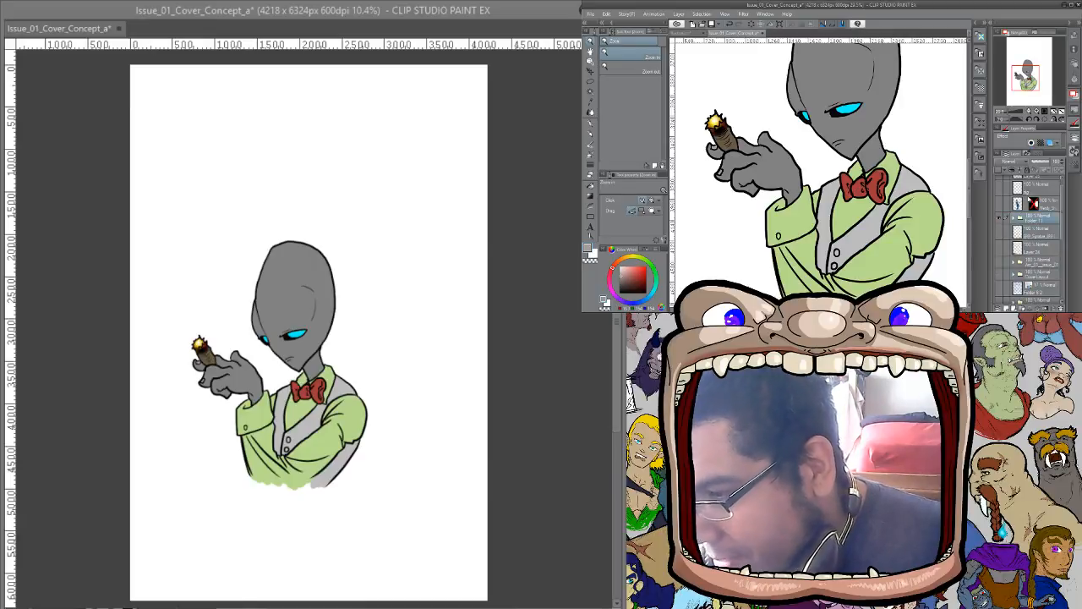
pyautogui.click(1012, 219)
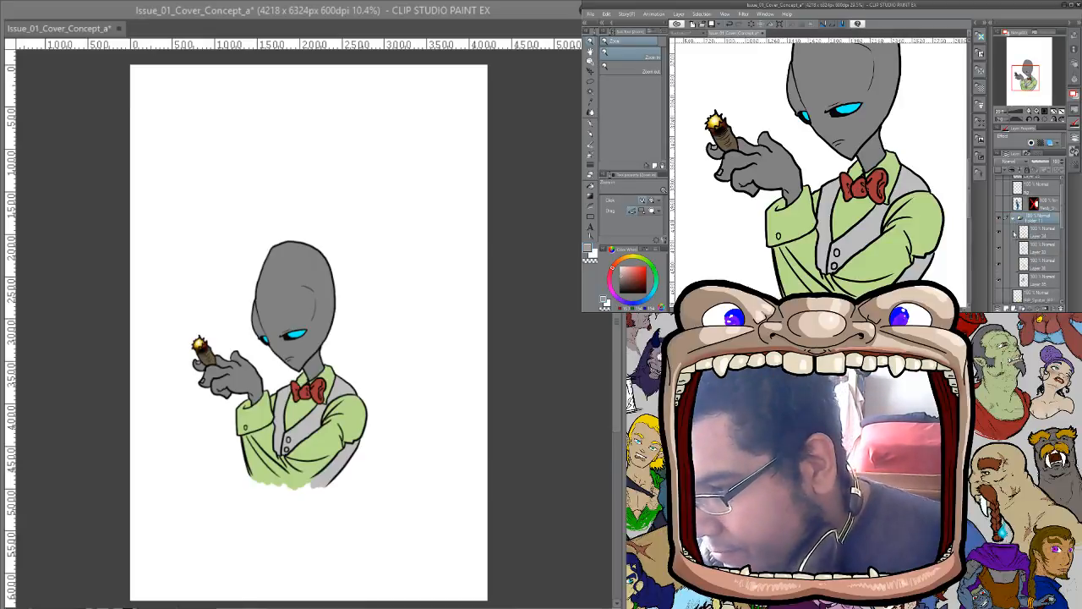
# Combine copies of the character's line art layers into a single layer above the folder and rename it
pyautogui.click(1000, 233)
pyautogui.click(1000, 232)
pyautogui.click(1041, 237)
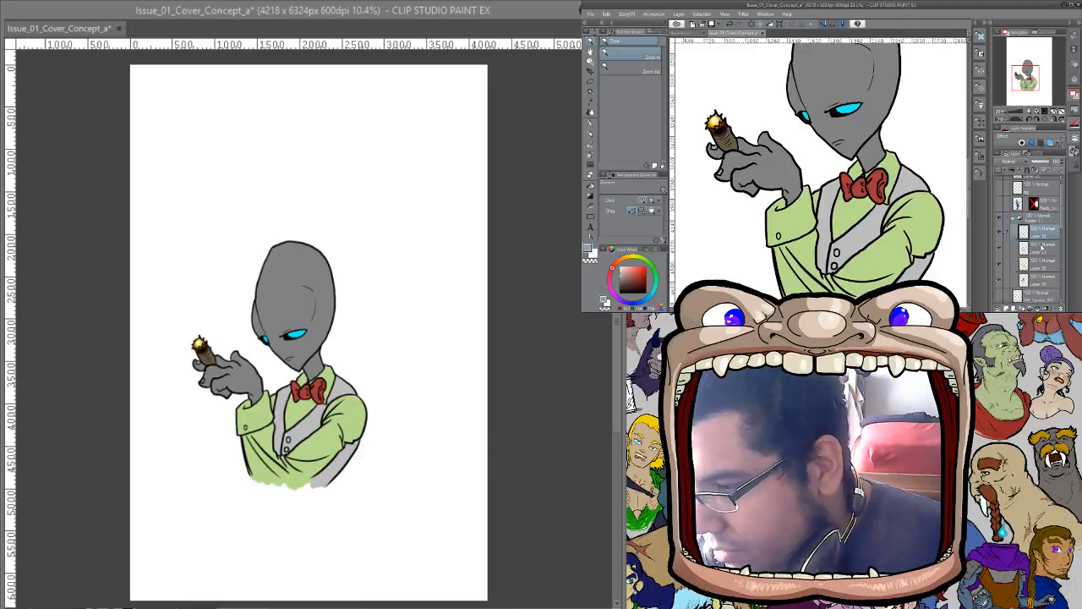
pyautogui.rightClick(1035, 222)
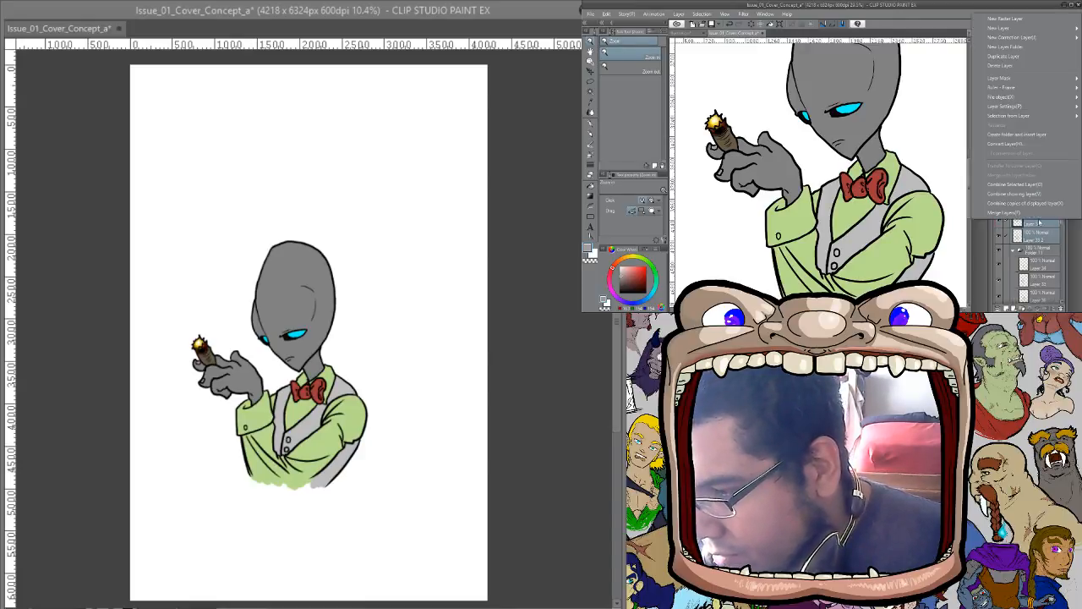
pyautogui.click(1028, 194)
pyautogui.doubleClick(1036, 222)
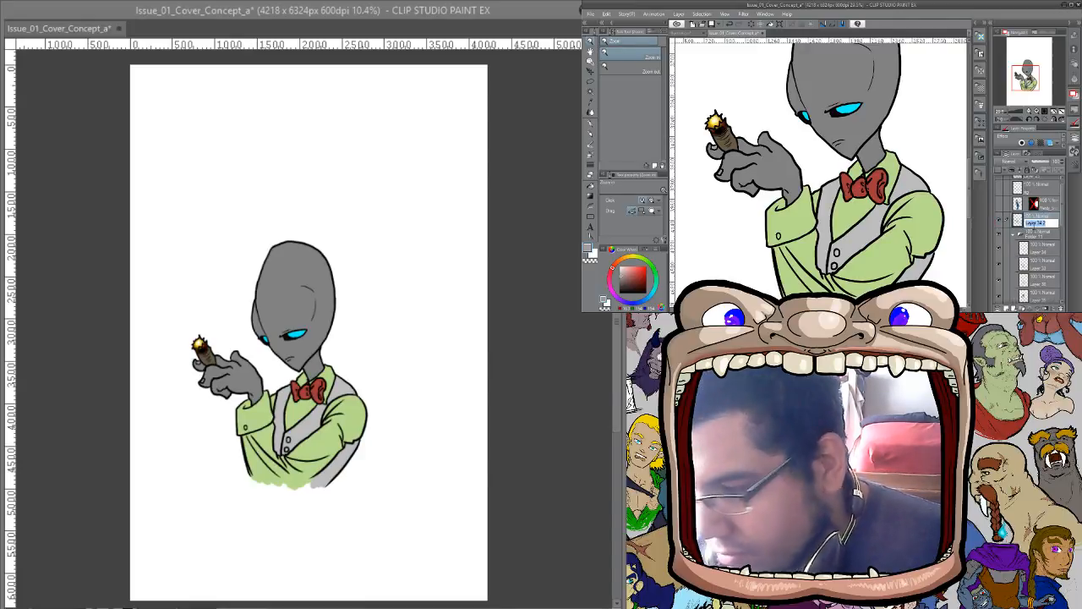
pyautogui.press('Return')
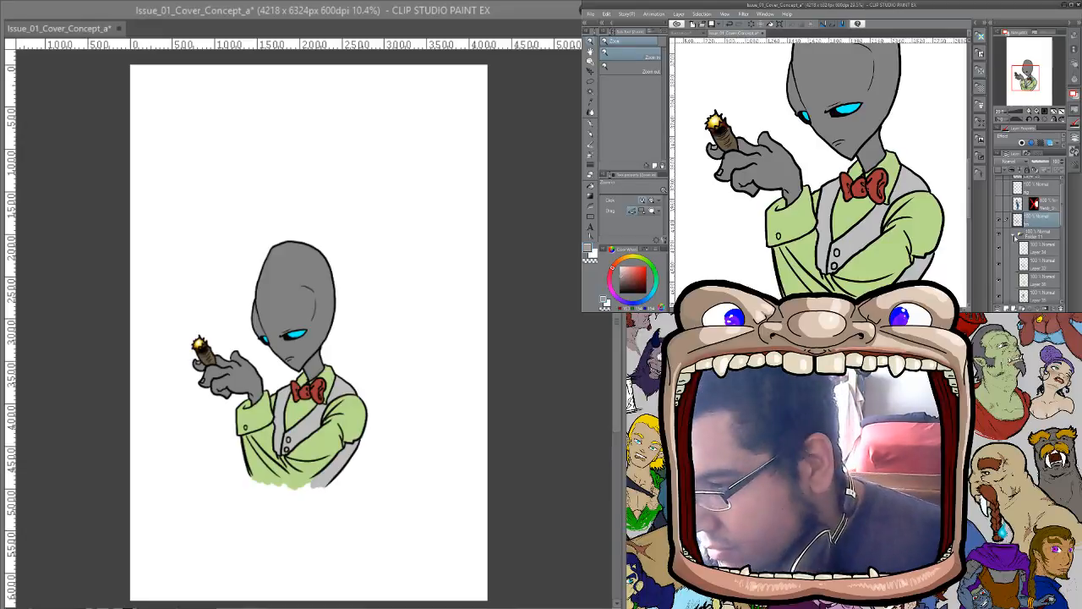
# Create another layer folder and place the combined line art layer and the character's colour folder inside it
pyautogui.click(1013, 234)
pyautogui.click(1021, 307)
pyautogui.click(1036, 233)
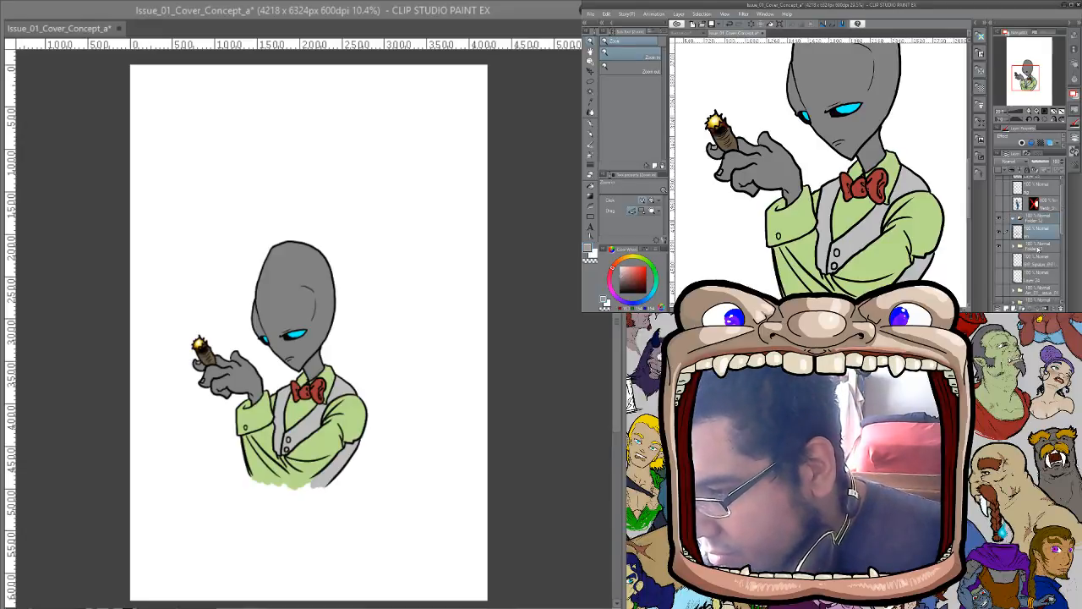
pyautogui.keyDown('shift'); pyautogui.click(1036, 245); pyautogui.keyUp('shift')
pyautogui.moveTo(1037, 238); pyautogui.dragTo(1036, 223)
pyautogui.click(1030, 245)
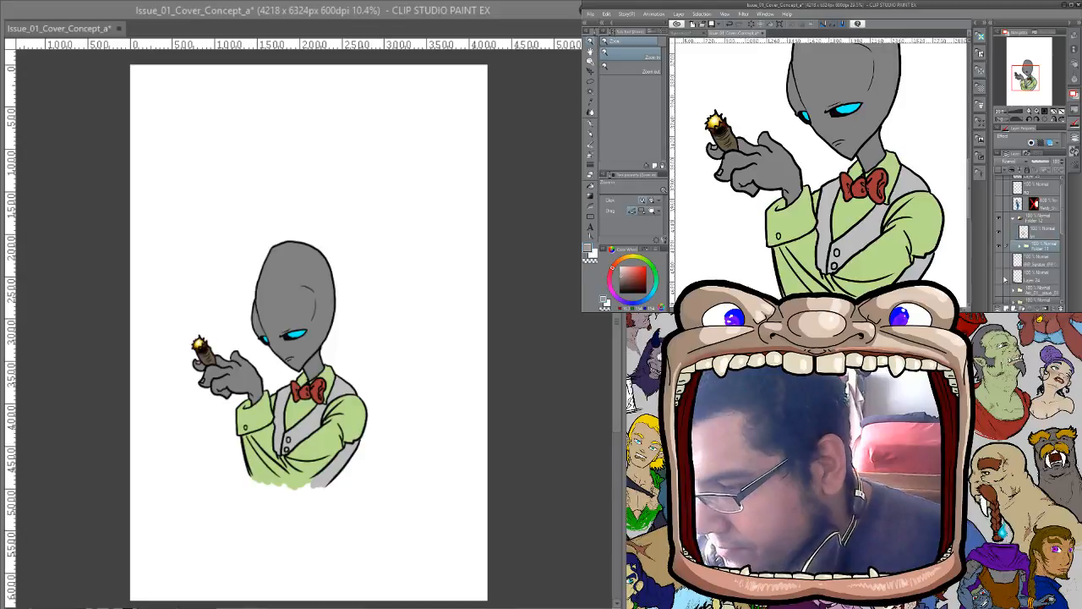
# Set a new layer above the colour folder to Multiply and select the character's whole silhouette from its colour layers
pyautogui.click(1010, 161)
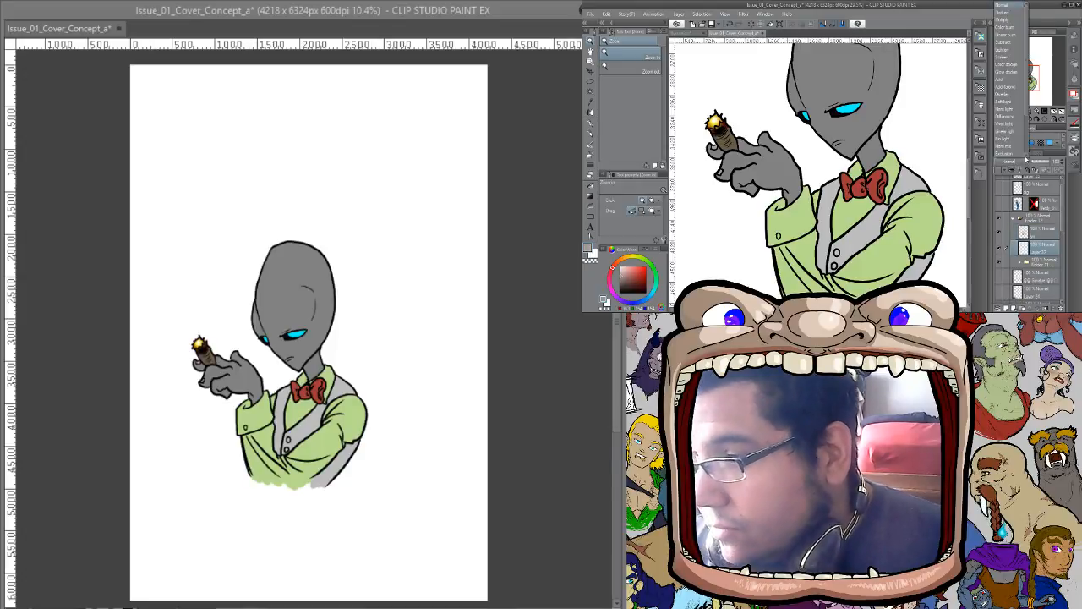
pyautogui.click(1007, 20)
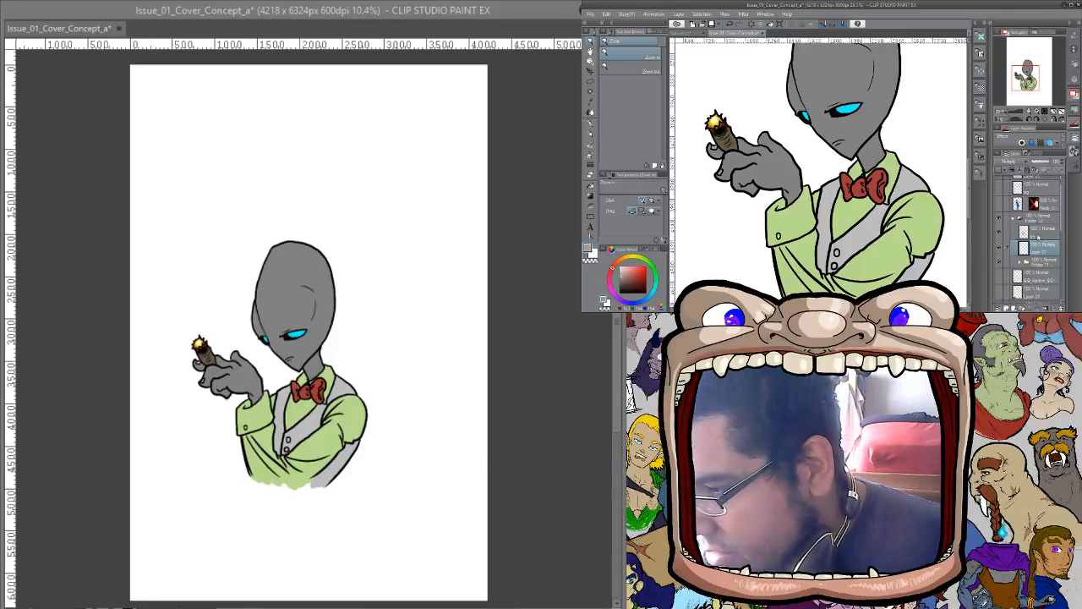
pyautogui.click(1020, 263)
pyautogui.scroll(-4, 1048, 232)
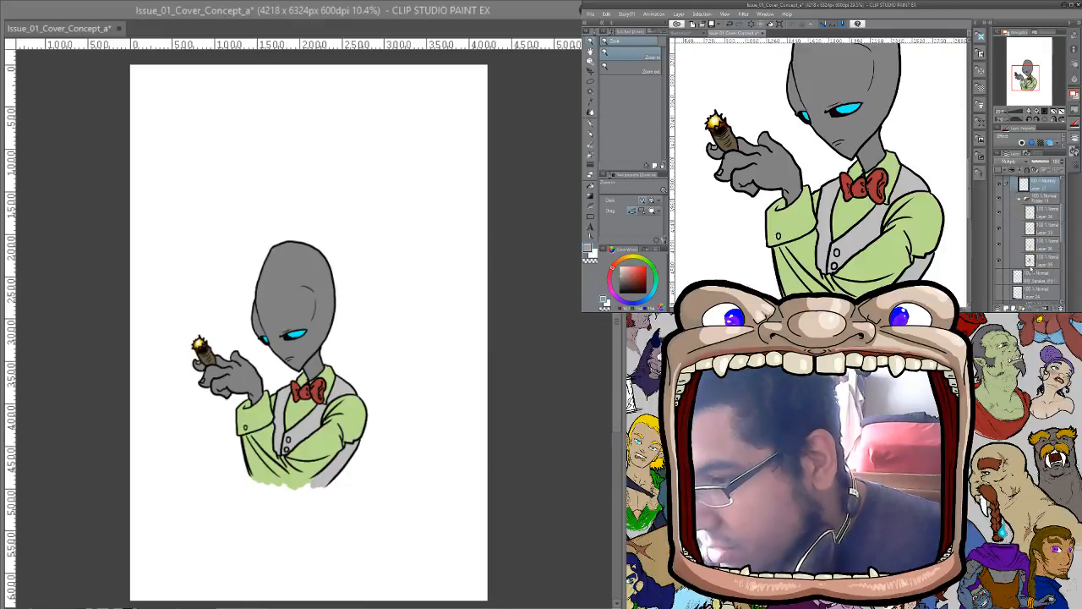
pyautogui.keyDown('ctrl'); pyautogui.click(1031, 264); pyautogui.keyUp('ctrl')
pyautogui.keyDown('ctrl'); pyautogui.click(1032, 262); pyautogui.keyUp('ctrl')
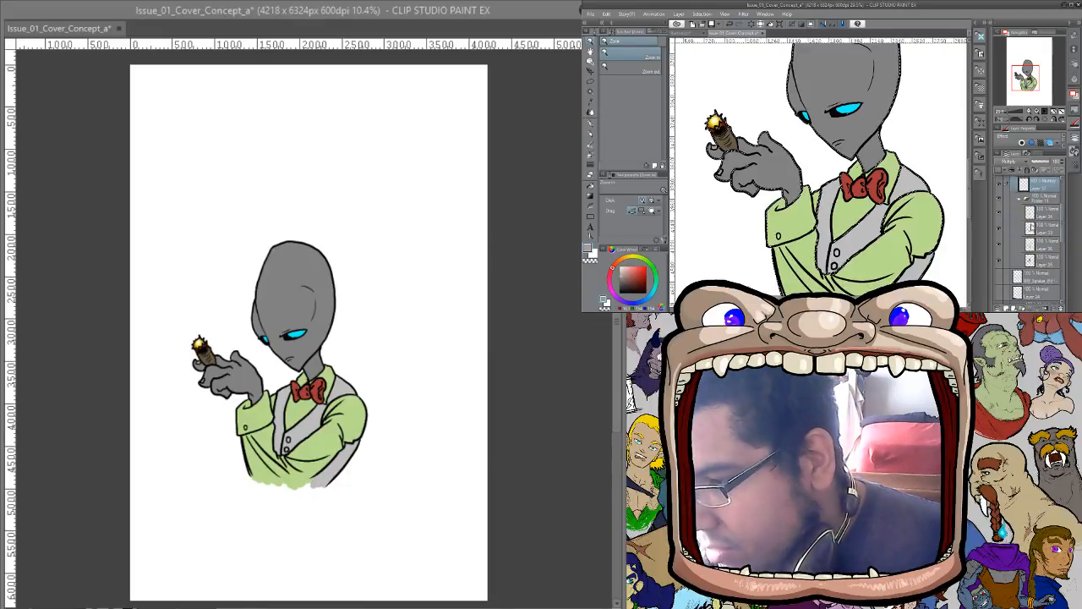
pyautogui.keyDown('ctrl'); pyautogui.keyDown('shift'); pyautogui.click(1031, 230); pyautogui.keyUp('shift'); pyautogui.keyUp('ctrl')
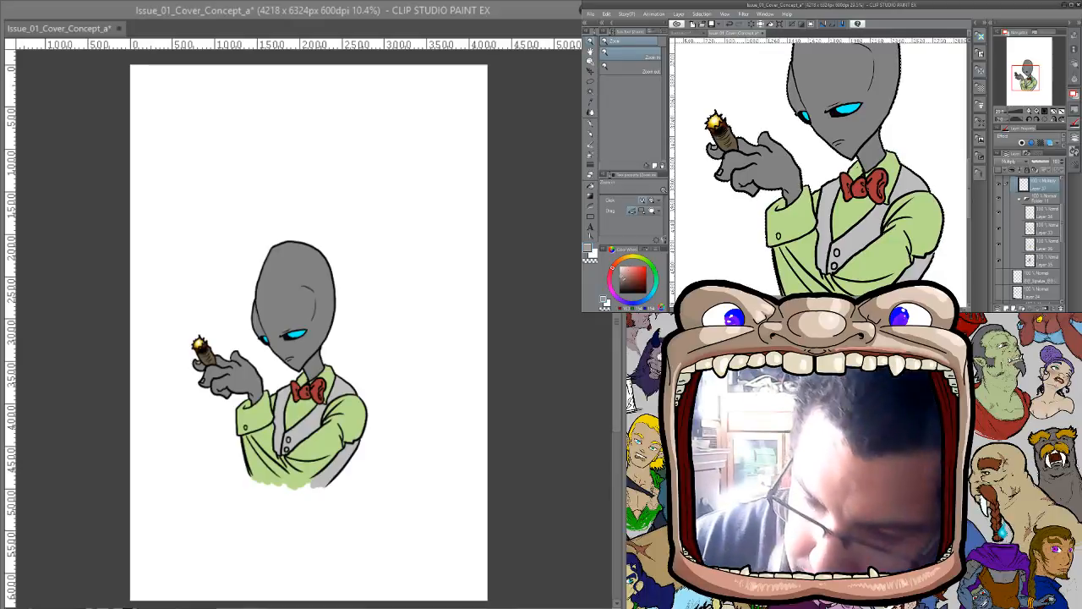
# Fill the silhouette on the Multiply layer with a dark greyish purple and hide the fill with a black layer mask
pyautogui.click(608, 283)
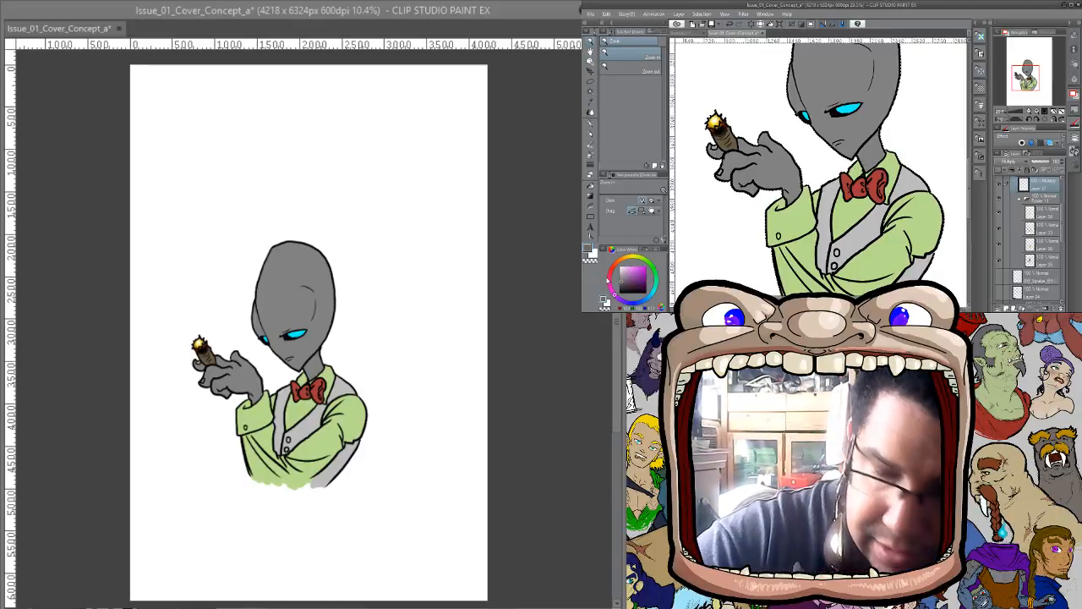
pyautogui.hotkey('alt', 'Delete')
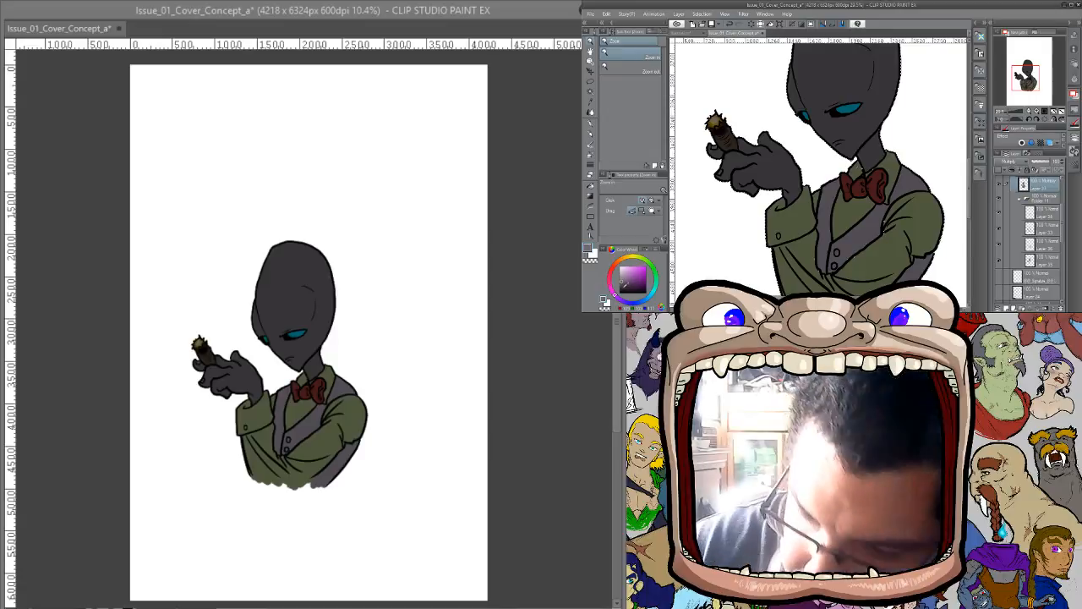
pyautogui.hotkey('alt', 'Delete')
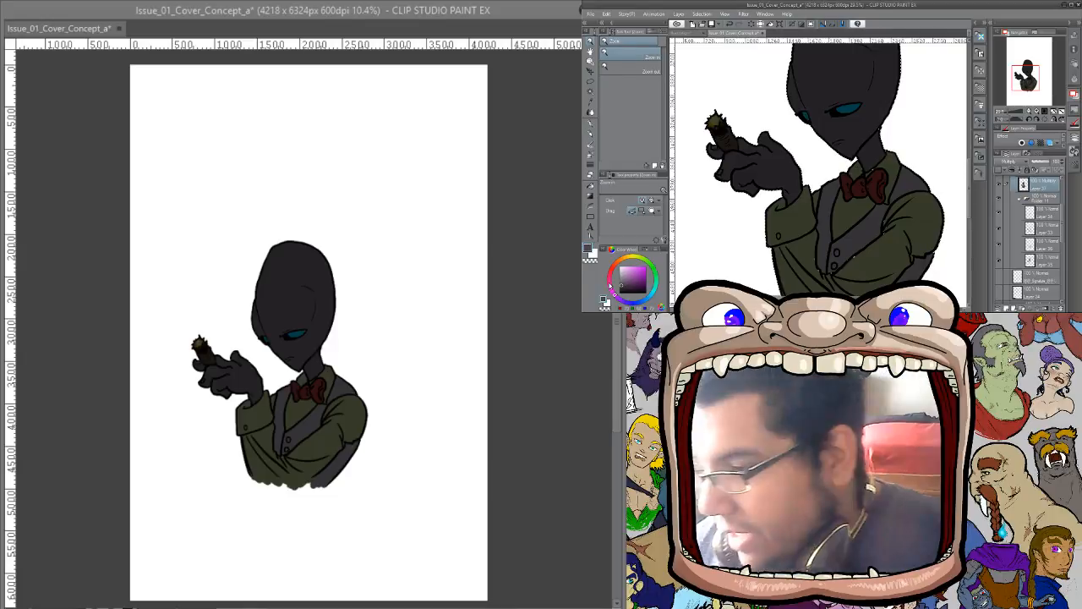
pyautogui.click(1024, 196)
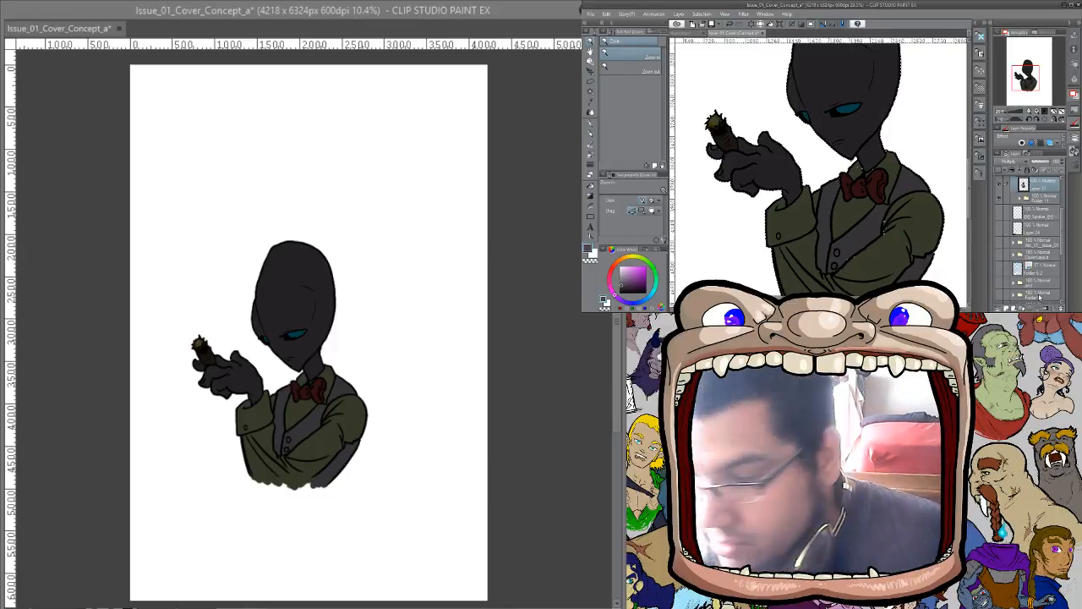
pyautogui.press('Delete')
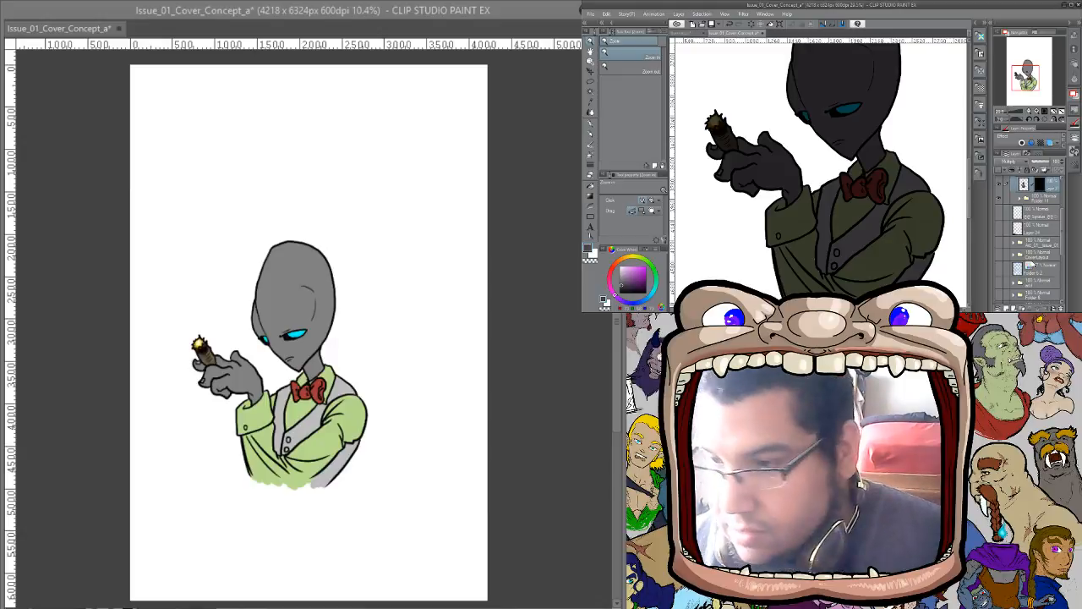
# Paint on the layer mask to bring shadow onto the side of the head, brow, neck and chest below the bow tie
pyautogui.press('b')
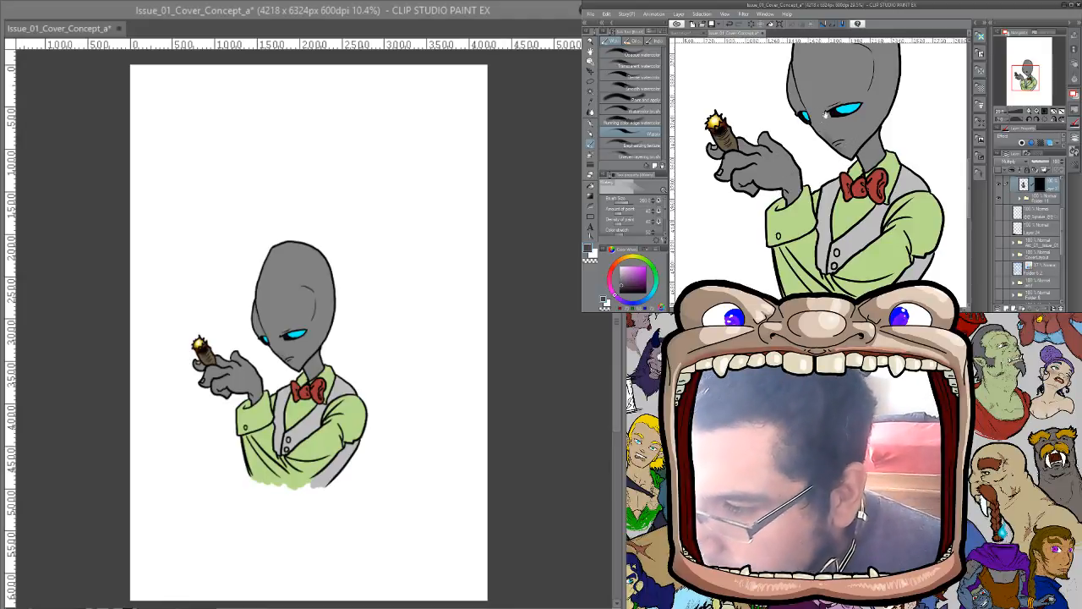
pyautogui.moveTo(825, 115)
pyautogui.mouseDown()
pyautogui.moveTo(863, 216)
pyautogui.moveTo(813, 125)
pyautogui.moveTo(815, 166)
pyautogui.moveTo(813, 126)
pyautogui.moveTo(837, 179)
pyautogui.mouseUp()
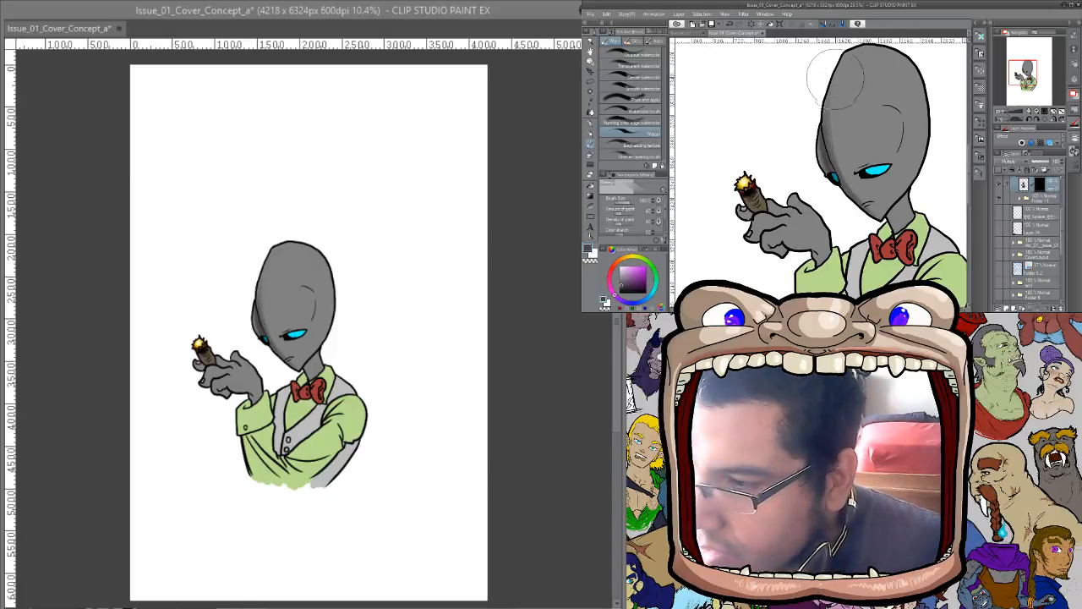
pyautogui.moveTo(828, 91); pyautogui.dragTo(826, 163)
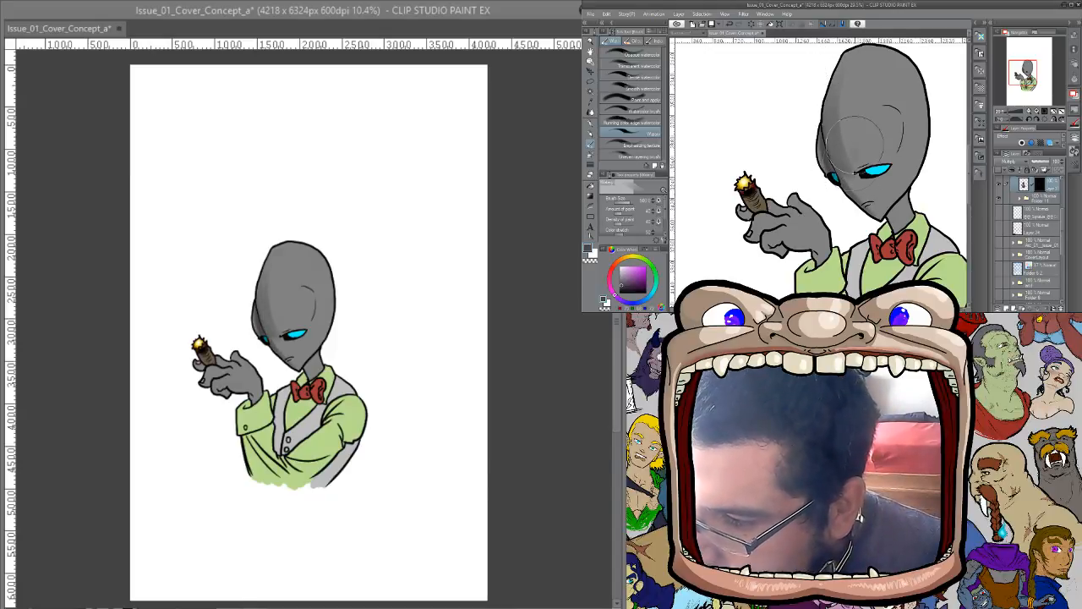
pyautogui.moveTo(859, 161)
pyautogui.mouseDown()
pyautogui.moveTo(879, 110)
pyautogui.moveTo(846, 194)
pyautogui.mouseUp()
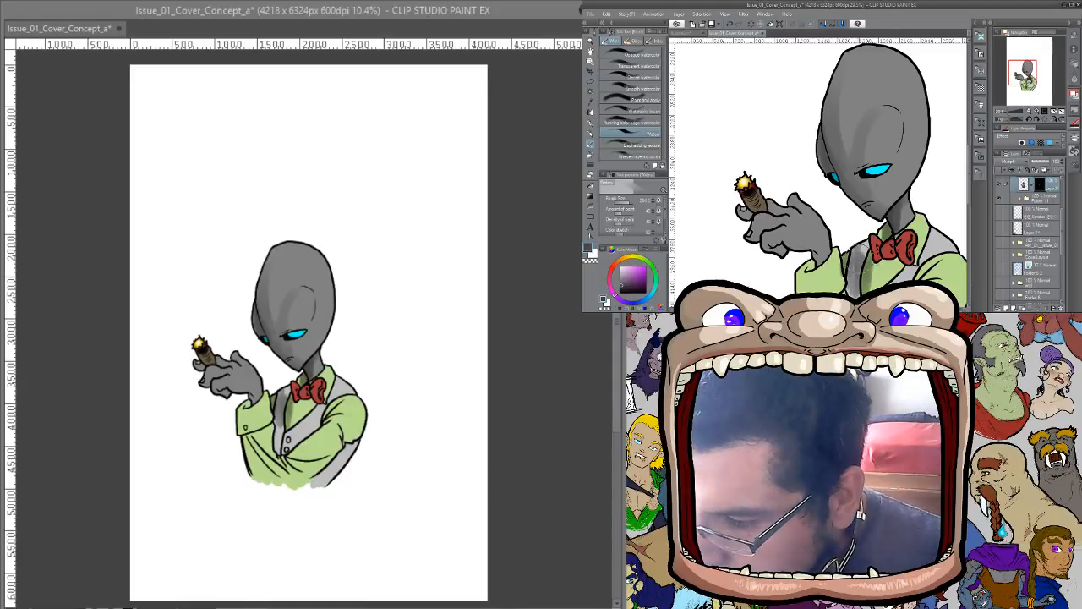
pyautogui.moveTo(866, 269); pyautogui.dragTo(898, 127)
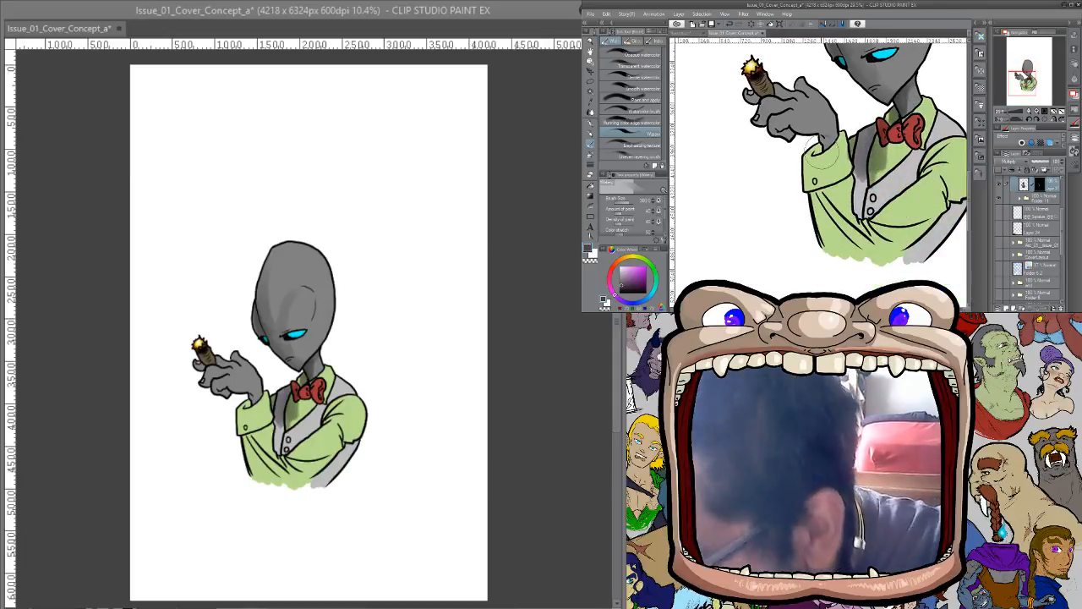
# Paint shadows on the raised sleeve, cuff, vest and shirt folds, and clean up their edges with the transparent colour
pyautogui.moveTo(810, 165)
pyautogui.mouseDown()
pyautogui.moveTo(847, 261)
pyautogui.moveTo(809, 218)
pyautogui.moveTo(855, 254)
pyautogui.moveTo(815, 188)
pyautogui.moveTo(844, 274)
pyautogui.moveTo(800, 203)
pyautogui.moveTo(835, 252)
pyautogui.moveTo(816, 216)
pyautogui.moveTo(888, 263)
pyautogui.mouseUp()
pyautogui.moveTo(846, 206)
pyautogui.mouseDown()
pyautogui.moveTo(860, 211)
pyautogui.moveTo(861, 181)
pyautogui.moveTo(873, 211)
pyautogui.moveTo(894, 188)
pyautogui.moveTo(909, 192)
pyautogui.moveTo(902, 173)
pyautogui.moveTo(862, 216)
pyautogui.moveTo(883, 207)
pyautogui.moveTo(905, 173)
pyautogui.moveTo(894, 159)
pyautogui.moveTo(864, 184)
pyautogui.moveTo(849, 174)
pyautogui.mouseUp()
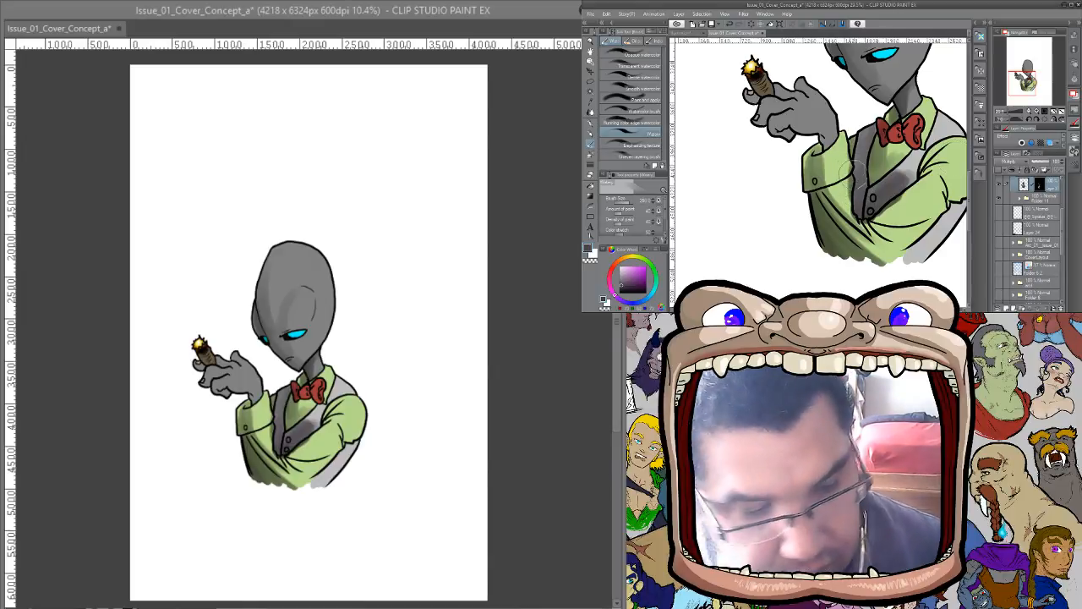
pyautogui.press('c')
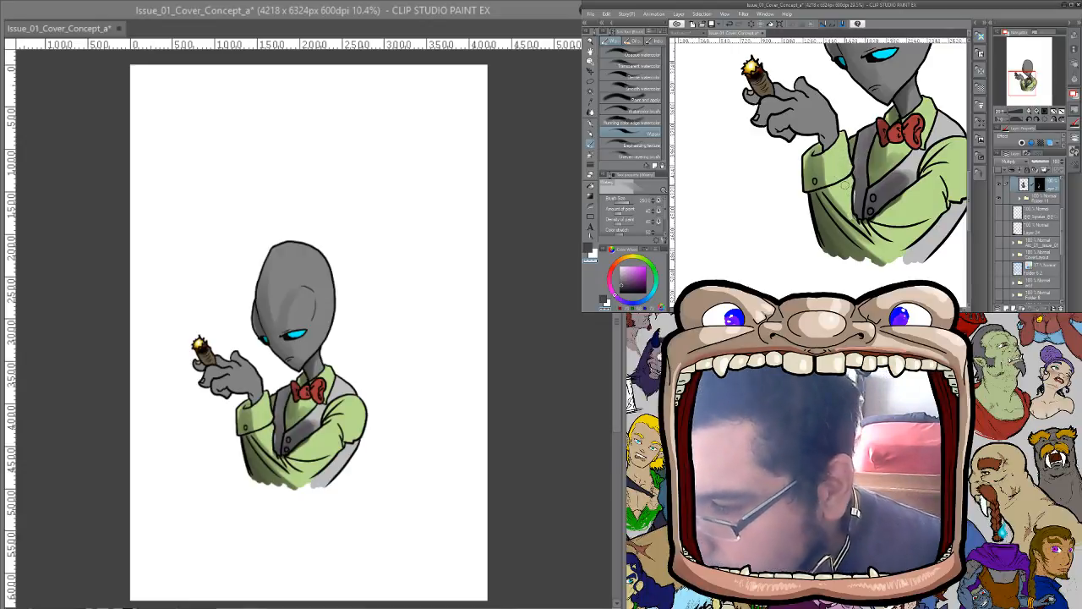
pyautogui.moveTo(854, 176); pyautogui.dragTo(849, 218)
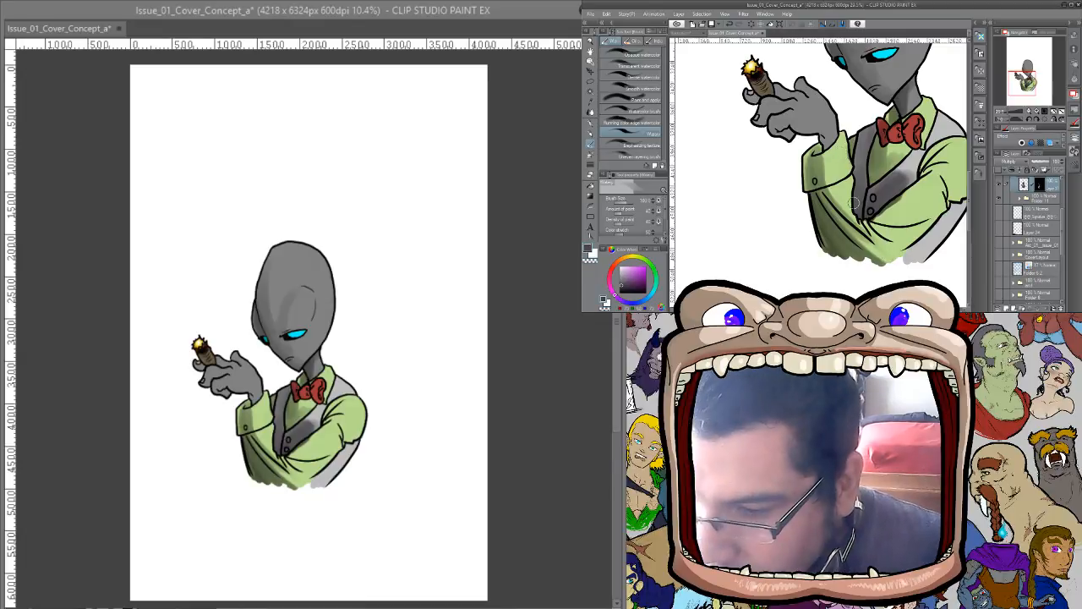
pyautogui.moveTo(868, 235)
pyautogui.mouseDown()
pyautogui.moveTo(887, 254)
pyautogui.moveTo(881, 240)
pyautogui.moveTo(914, 245)
pyautogui.moveTo(930, 215)
pyautogui.moveTo(916, 215)
pyautogui.moveTo(935, 224)
pyautogui.moveTo(909, 240)
pyautogui.mouseUp()
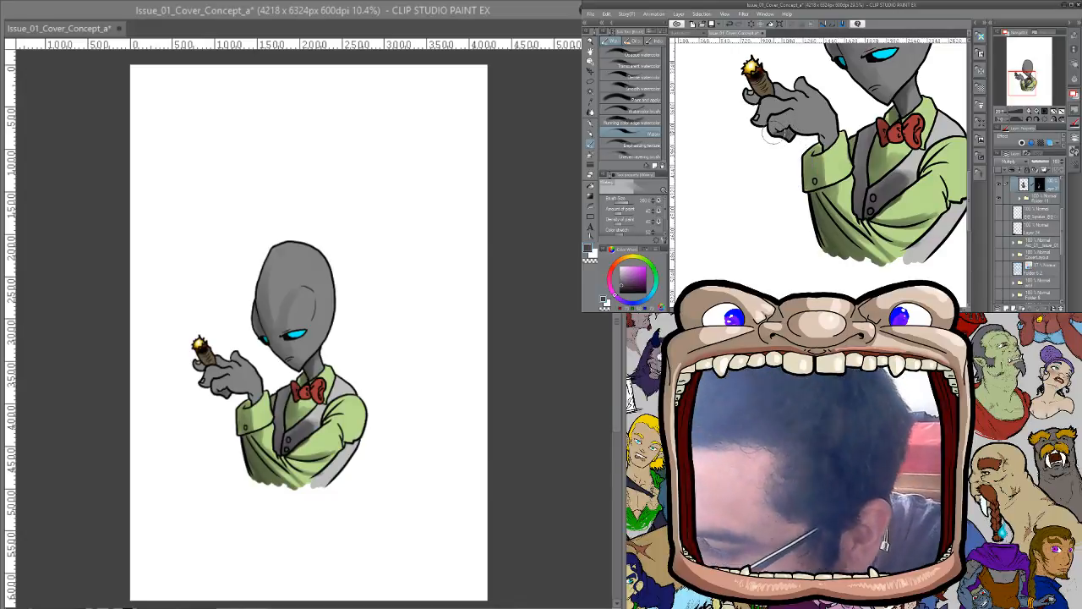
# Shade the underside of the hand and the fingers around the cigar with a smaller brush, and enlarge the brush
pyautogui.moveTo(783, 131); pyautogui.dragTo(814, 135)
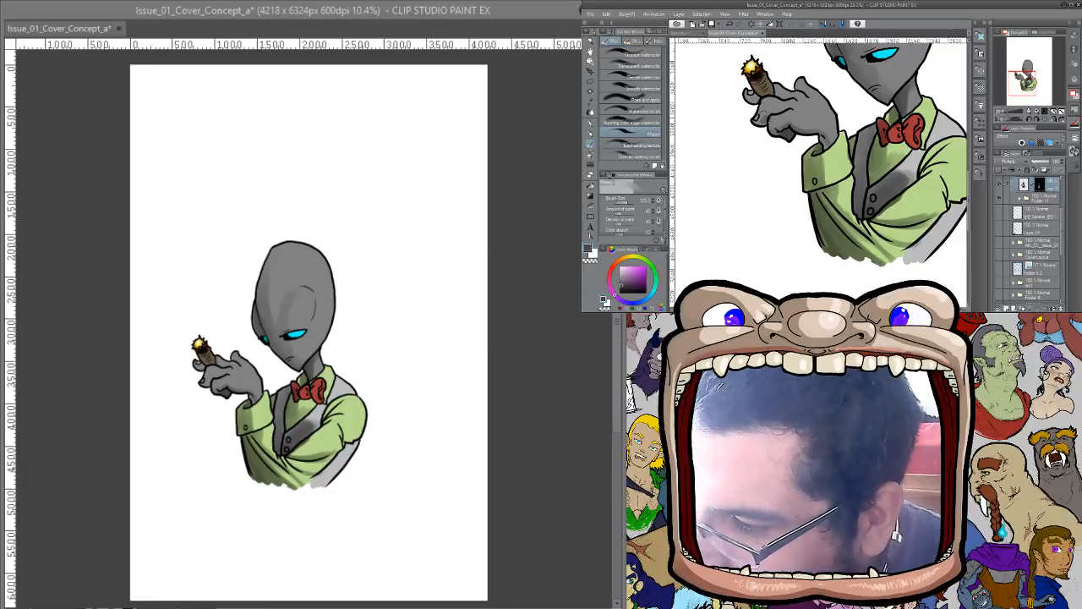
pyautogui.moveTo(756, 117); pyautogui.dragTo(807, 134)
pyautogui.moveTo(759, 103)
pyautogui.mouseDown()
pyautogui.moveTo(781, 110)
pyautogui.moveTo(791, 104)
pyautogui.moveTo(749, 98)
pyautogui.moveTo(786, 95)
pyautogui.mouseUp()
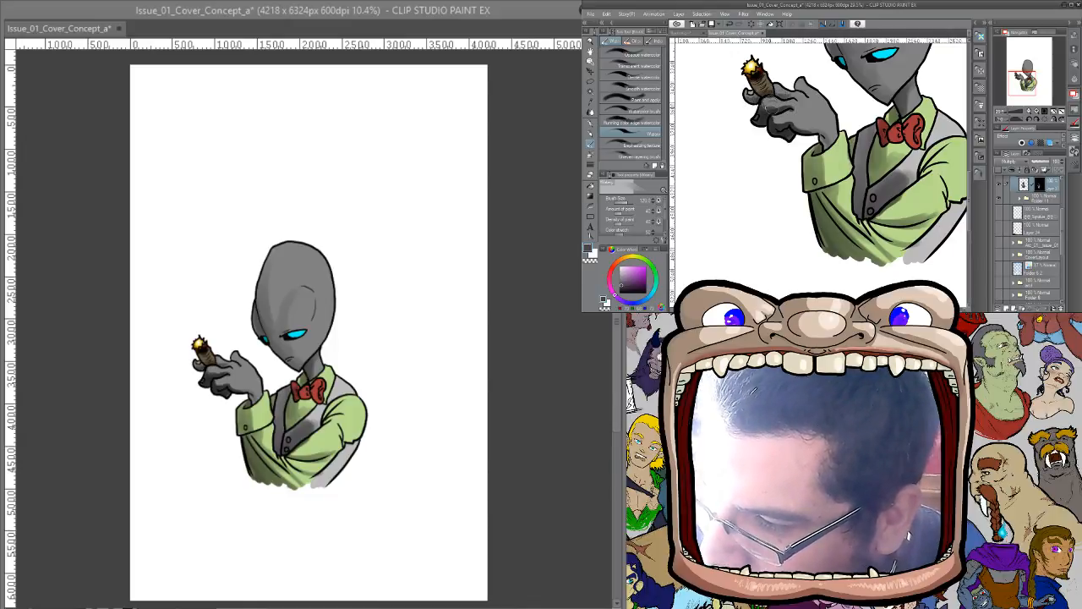
pyautogui.press(']')
pyautogui.press(']')
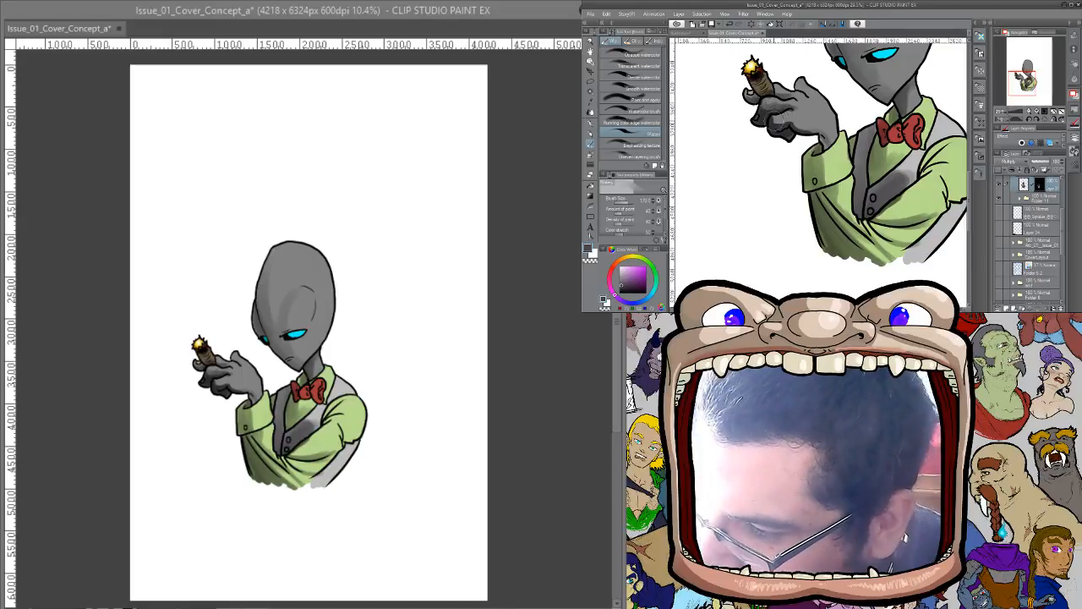
# Shade the back of the hand holding the cigar, and enlarge the brush
pyautogui.moveTo(799, 133); pyautogui.dragTo(809, 130)
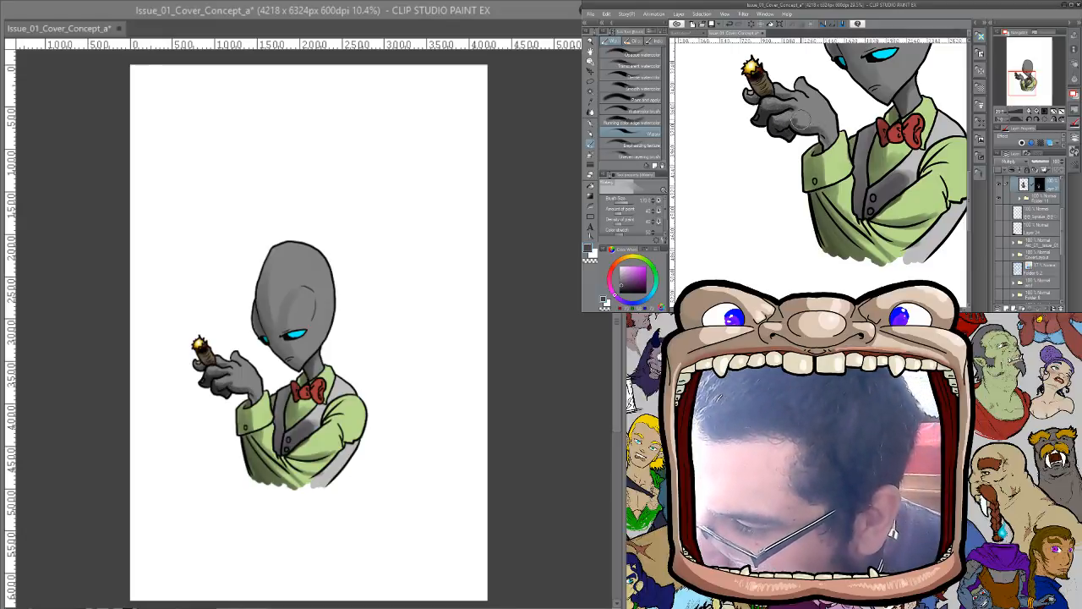
pyautogui.press(']')
pyautogui.press(']')
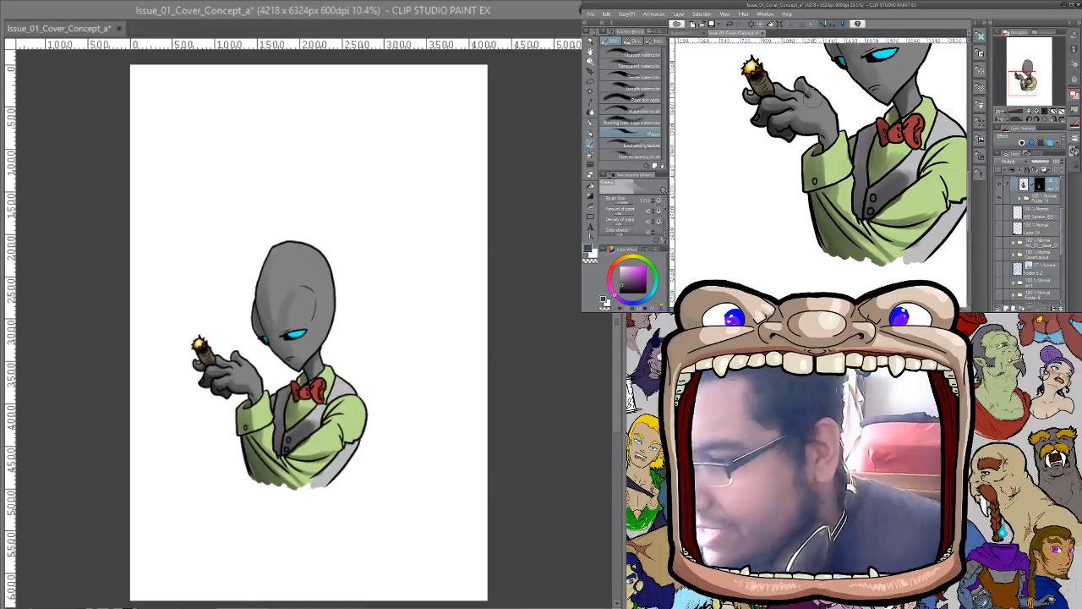
# Paint shadow over the front of the vest below the bow tie, and enlarge the brush further
pyautogui.moveTo(884, 197)
pyautogui.mouseDown()
pyautogui.moveTo(870, 193)
pyautogui.moveTo(891, 169)
pyautogui.moveTo(882, 175)
pyautogui.mouseUp()
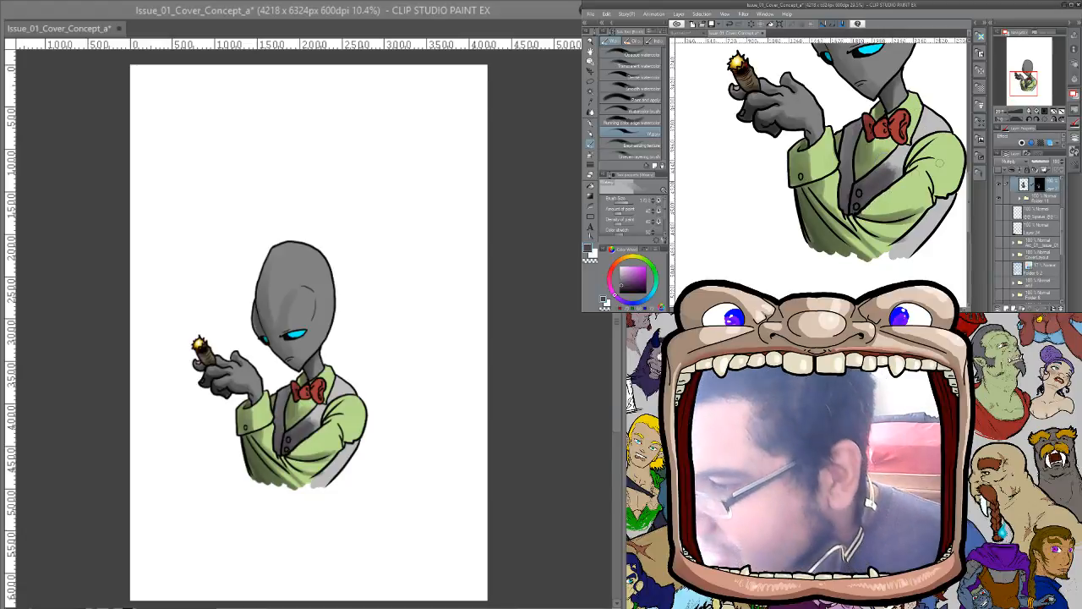
pyautogui.moveTo(869, 183)
pyautogui.mouseDown()
pyautogui.moveTo(891, 157)
pyautogui.moveTo(899, 175)
pyautogui.moveTo(905, 154)
pyautogui.moveTo(891, 166)
pyautogui.moveTo(899, 176)
pyautogui.moveTo(896, 164)
pyautogui.mouseUp()
pyautogui.press('c')
pyautogui.press('c')
pyautogui.press(']')
pyautogui.press(']')
pyautogui.press(']')
pyautogui.press(']')
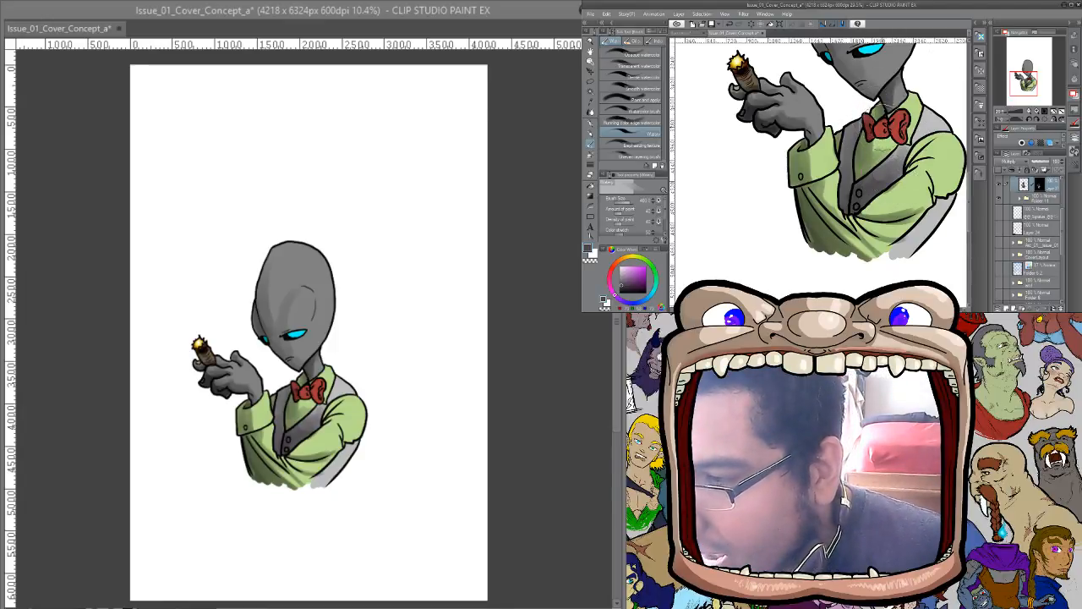
# Blend the shadow along the vest front beside the folded arm with the large brush, and reduce the brush size
pyautogui.moveTo(883, 80); pyautogui.dragTo(851, 83)
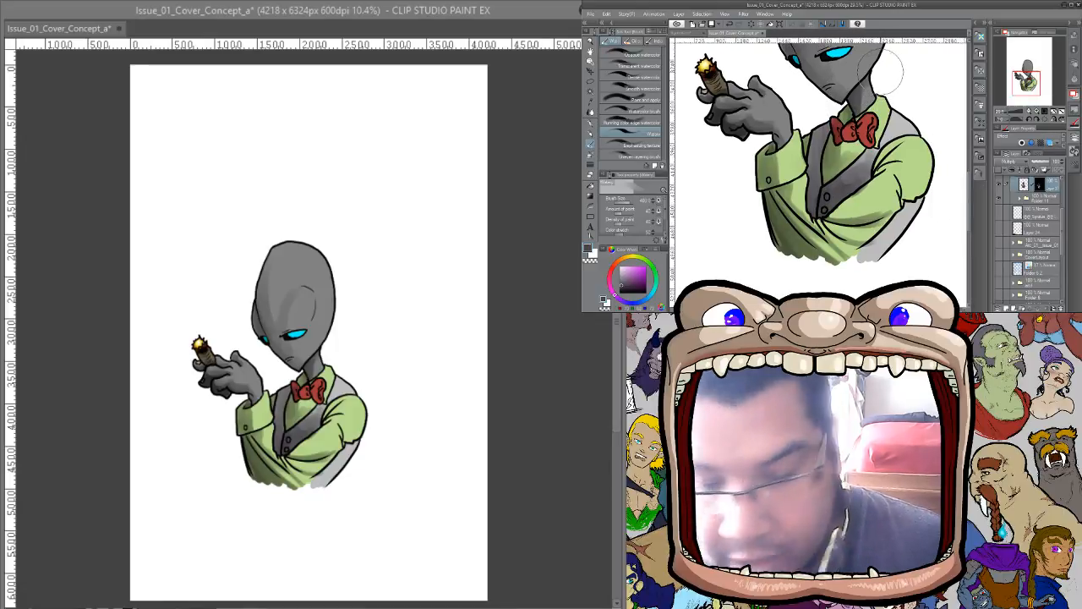
pyautogui.moveTo(859, 162)
pyautogui.mouseDown()
pyautogui.moveTo(834, 173)
pyautogui.moveTo(831, 195)
pyautogui.moveTo(833, 181)
pyautogui.moveTo(816, 190)
pyautogui.moveTo(815, 110)
pyautogui.moveTo(835, 197)
pyautogui.mouseUp()
pyautogui.press('[')
pyautogui.press('[')
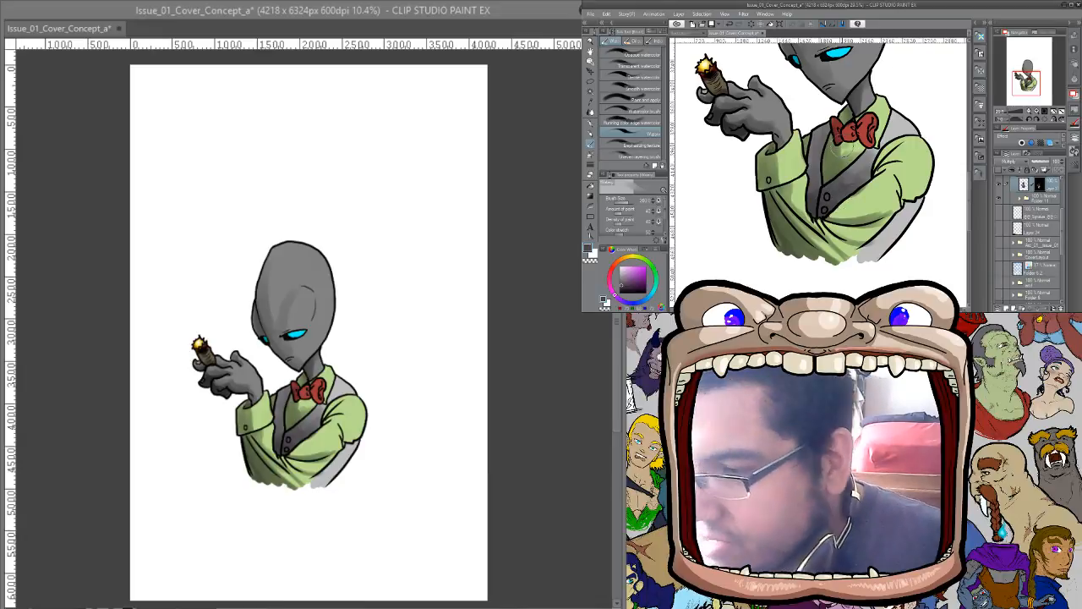
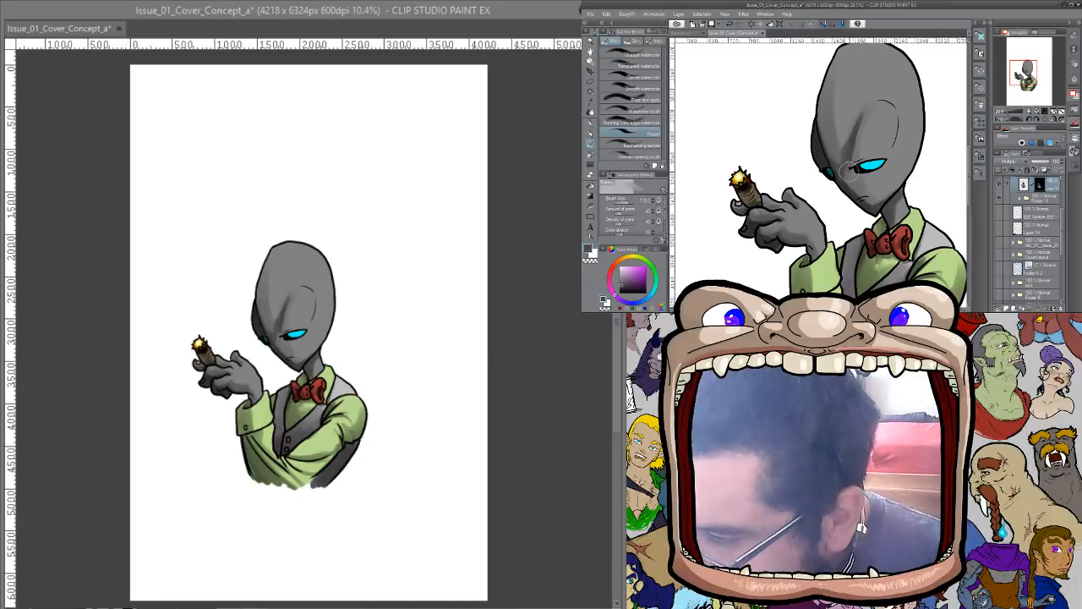
# Shade the face between the eyes and soften the shadow edges on the forehead and side of the head with a larger brush
pyautogui.moveTo(844, 167); pyautogui.dragTo(847, 178)
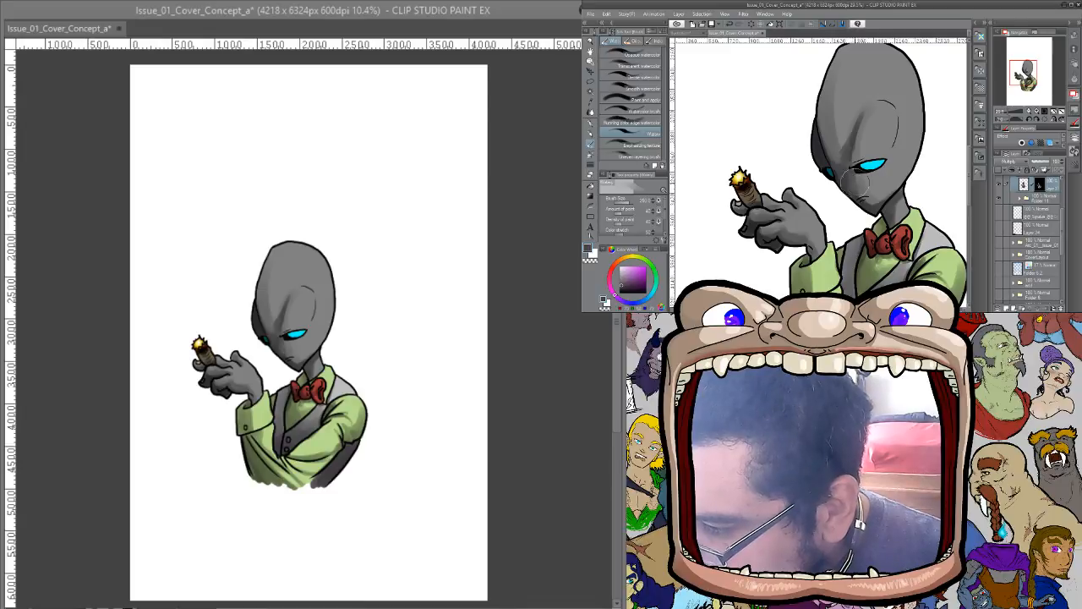
pyautogui.moveTo(855, 159); pyautogui.dragTo(859, 127)
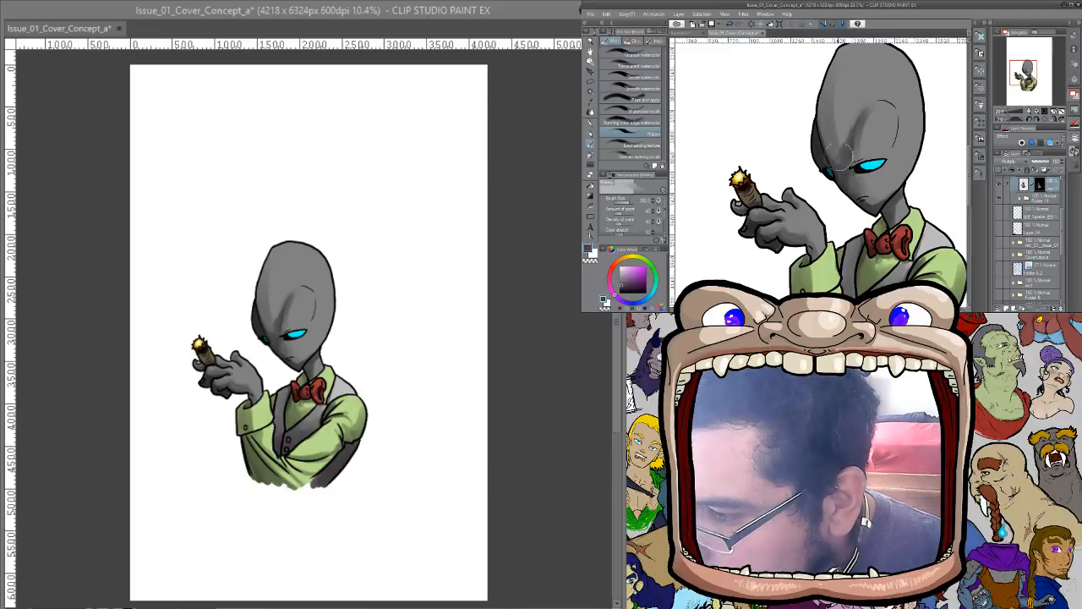
pyautogui.moveTo(826, 163); pyautogui.dragTo(825, 71)
pyautogui.moveTo(826, 131); pyautogui.dragTo(843, 78)
pyautogui.press(']')
pyautogui.press(']')
pyautogui.moveTo(846, 145)
pyautogui.mouseDown()
pyautogui.moveTo(851, 124)
pyautogui.moveTo(846, 135)
pyautogui.mouseUp()
pyautogui.moveTo(838, 68)
pyautogui.mouseDown()
pyautogui.moveTo(833, 149)
pyautogui.moveTo(835, 140)
pyautogui.mouseUp()
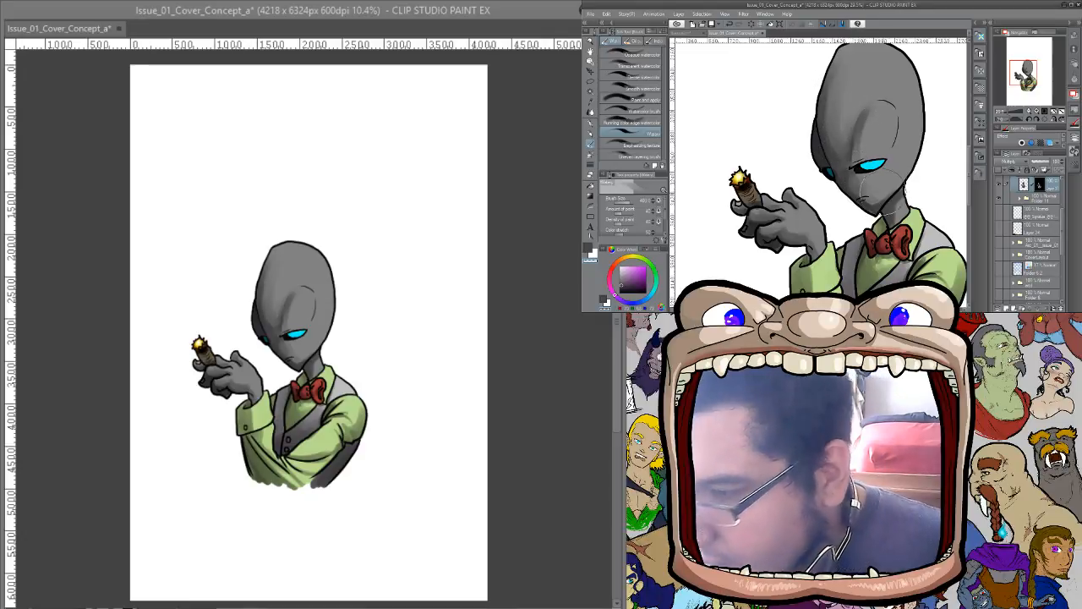
# Shade the area between the eyes and mouth with a smaller brush, and clean up the shadow with the transparent colour
pyautogui.press('c')
pyautogui.press('[')
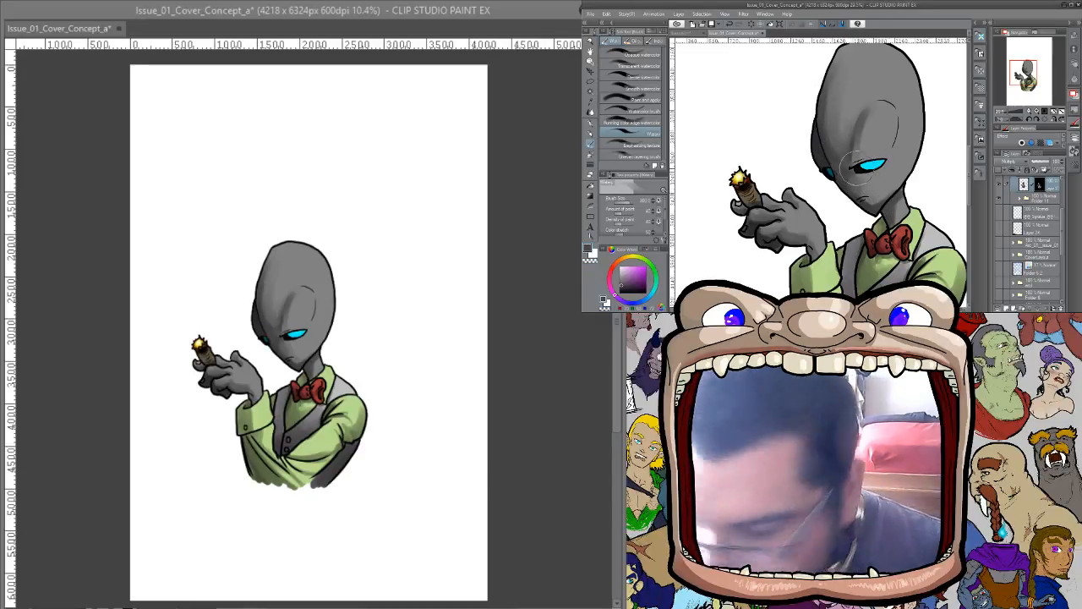
pyautogui.press('[')
pyautogui.press('[')
pyautogui.press('[')
pyautogui.press('[')
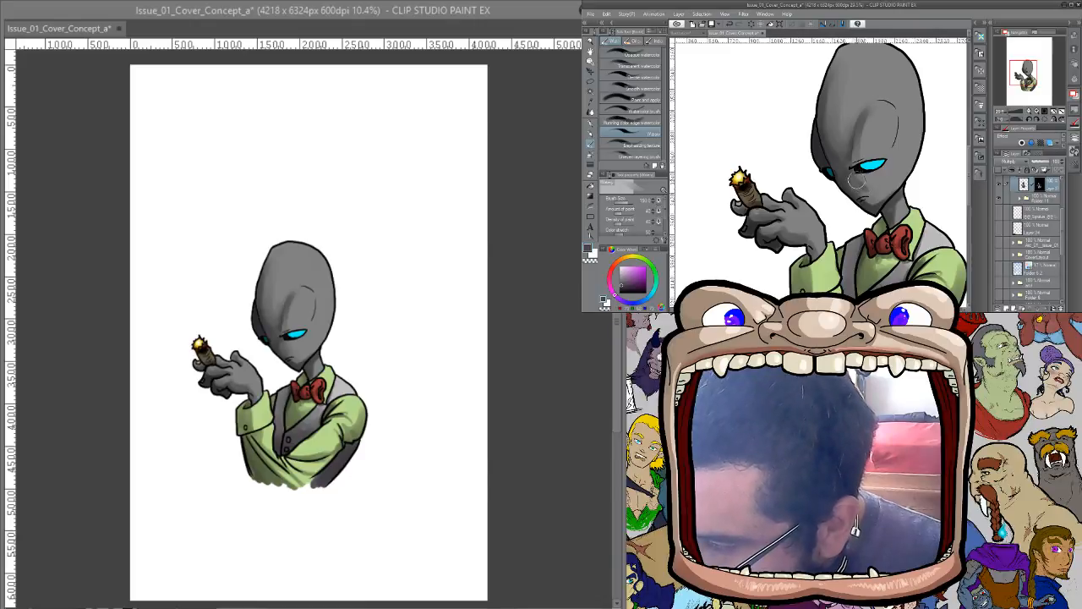
pyautogui.moveTo(864, 185); pyautogui.dragTo(855, 178)
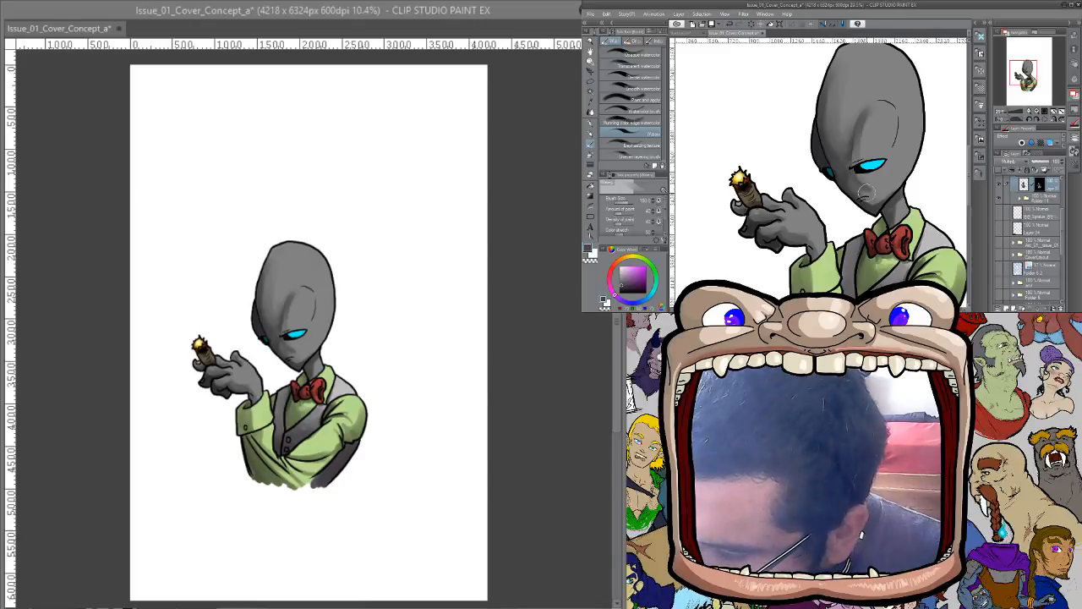
pyautogui.press('c')
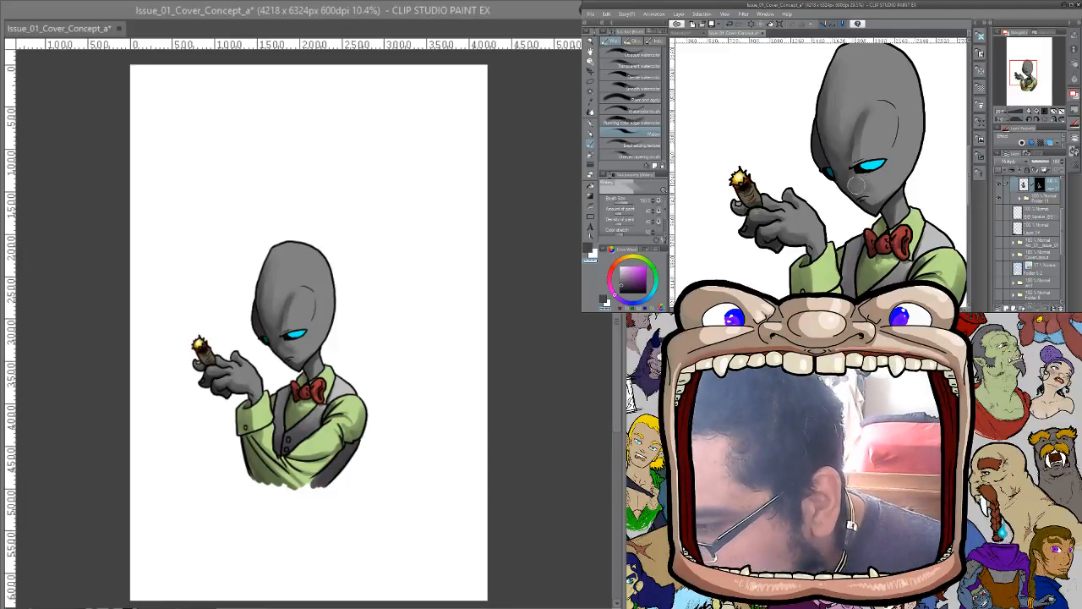
pyautogui.moveTo(857, 185); pyautogui.dragTo(877, 184)
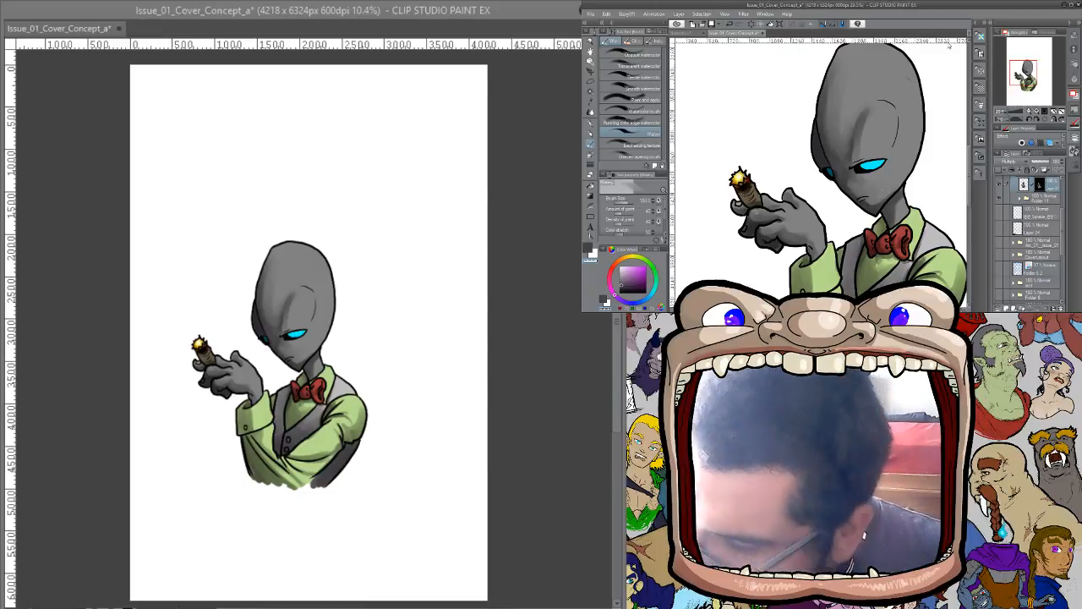
# Shade the jaw, the side of the head behind the eye and the curved brow ridge with a larger brush
pyautogui.press('c')
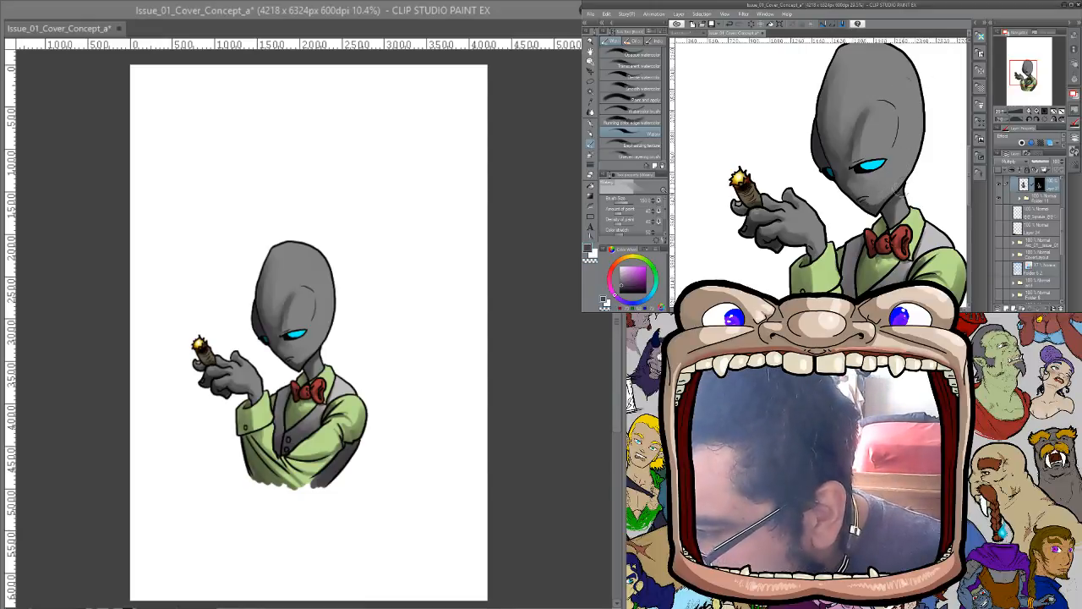
pyautogui.moveTo(898, 181); pyautogui.dragTo(917, 154)
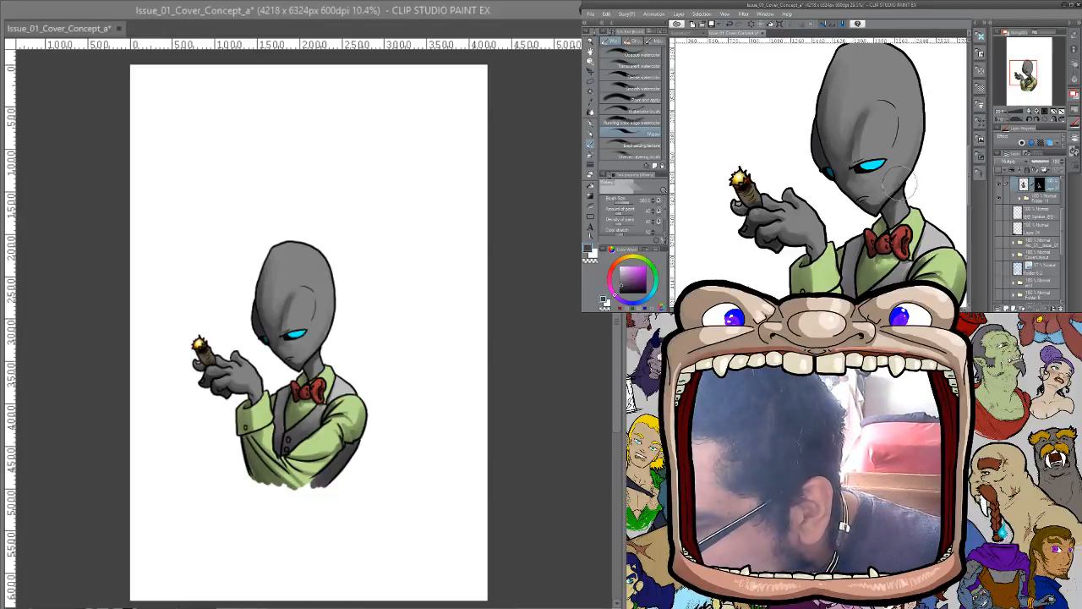
pyautogui.press('c')
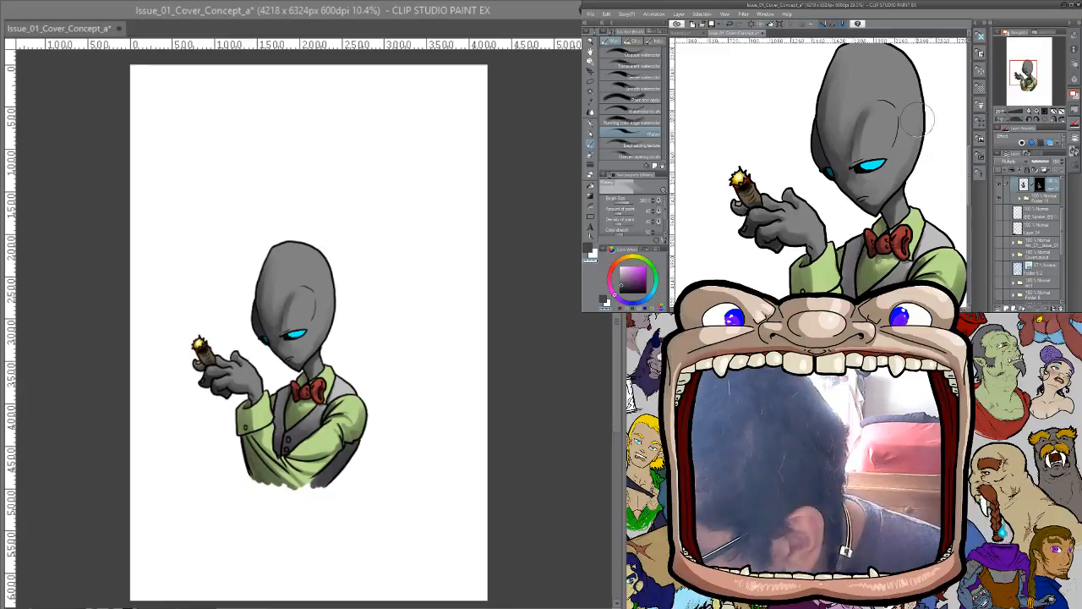
pyautogui.press('c')
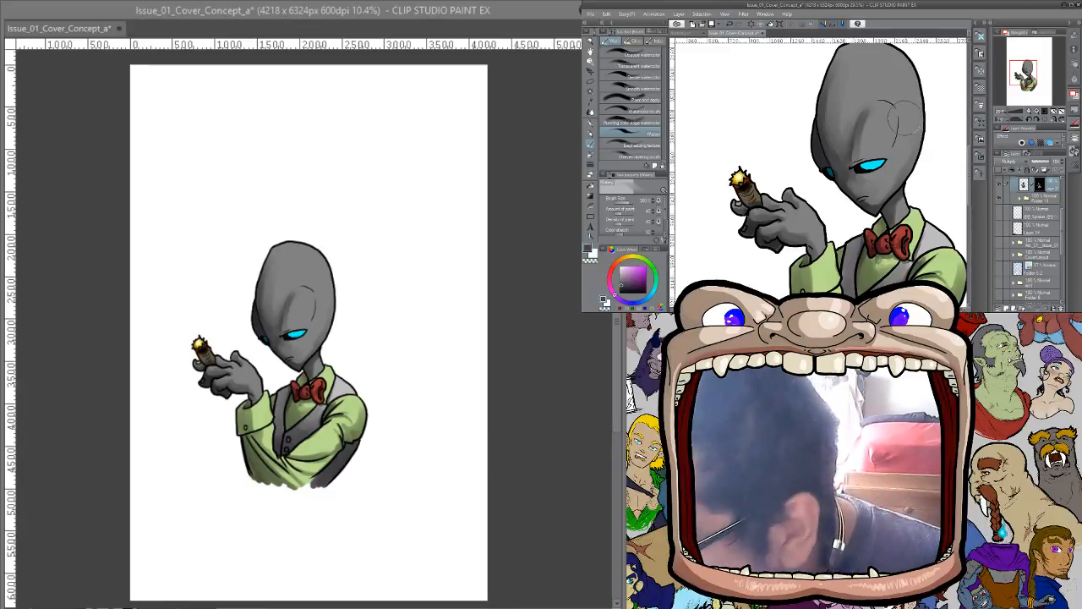
pyautogui.moveTo(895, 131); pyautogui.dragTo(892, 145)
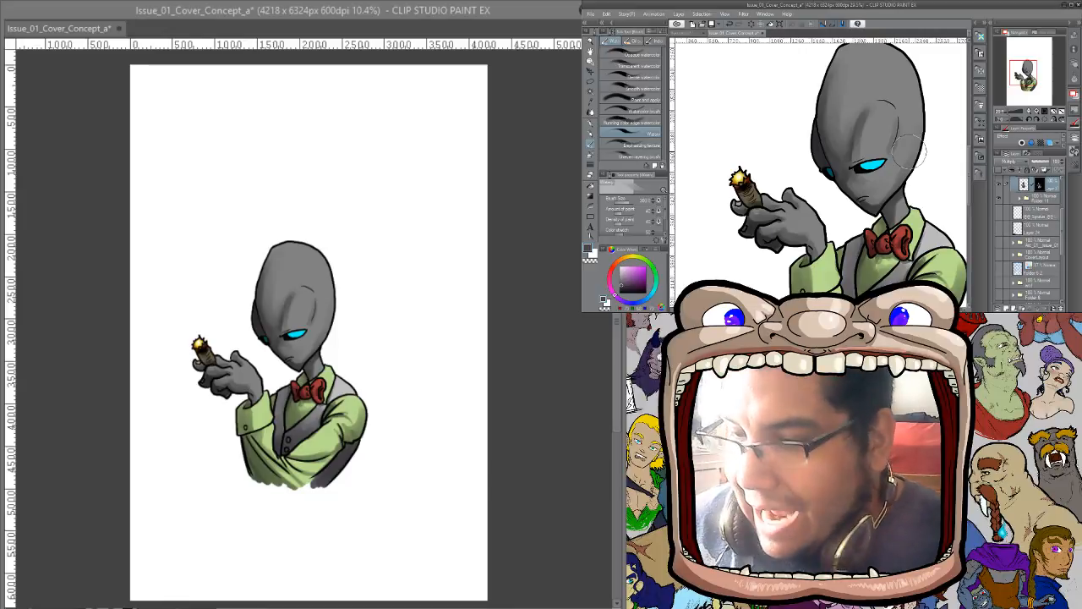
pyautogui.moveTo(910, 152); pyautogui.dragTo(888, 91)
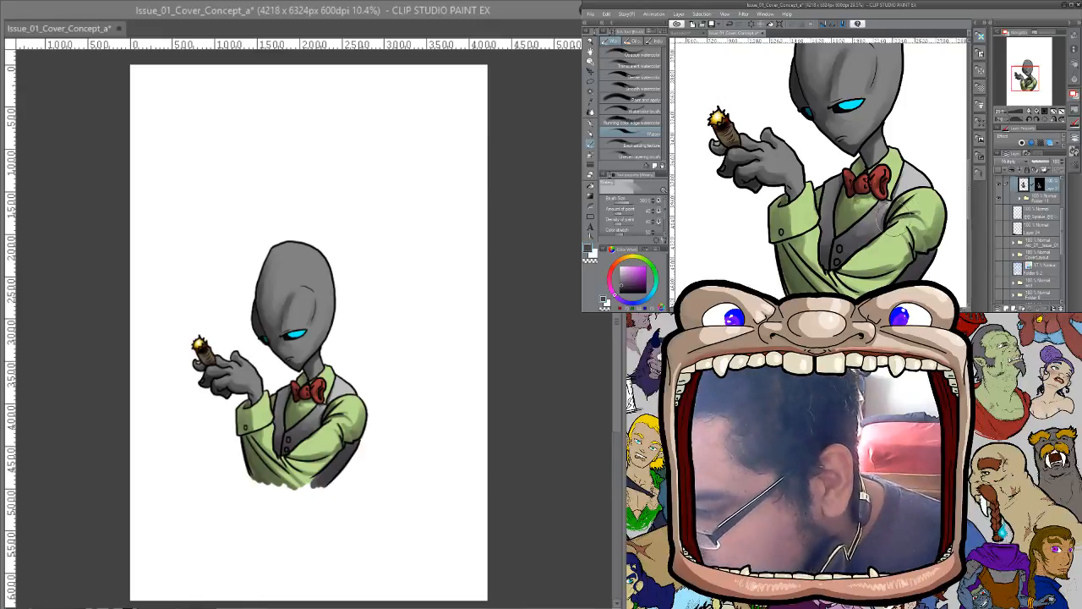
pyautogui.moveTo(935, 252); pyautogui.dragTo(940, 242)
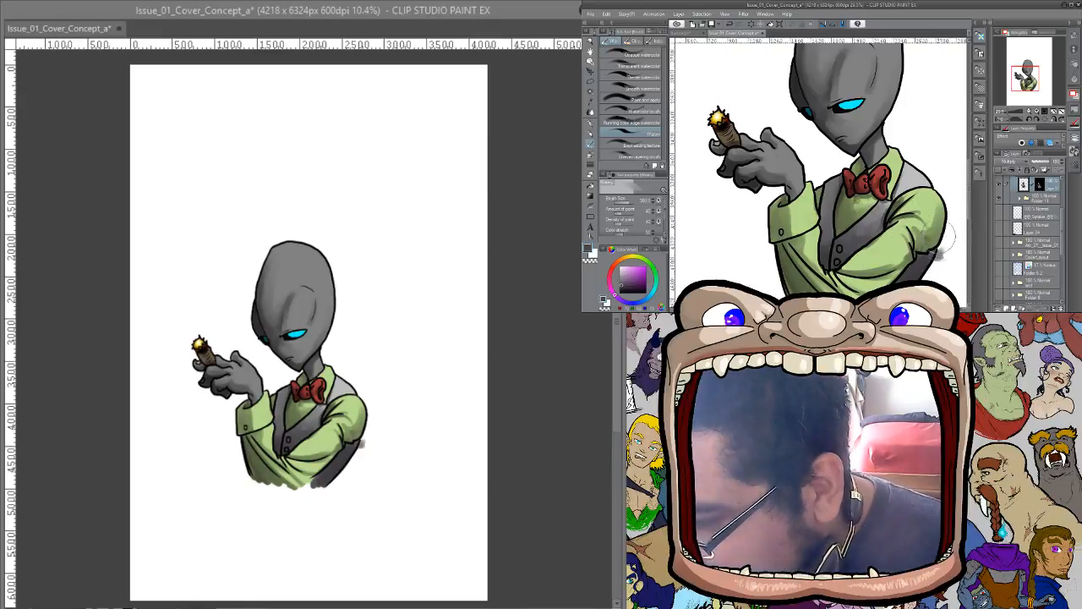
pyautogui.hotkey('ctrl', 'z')
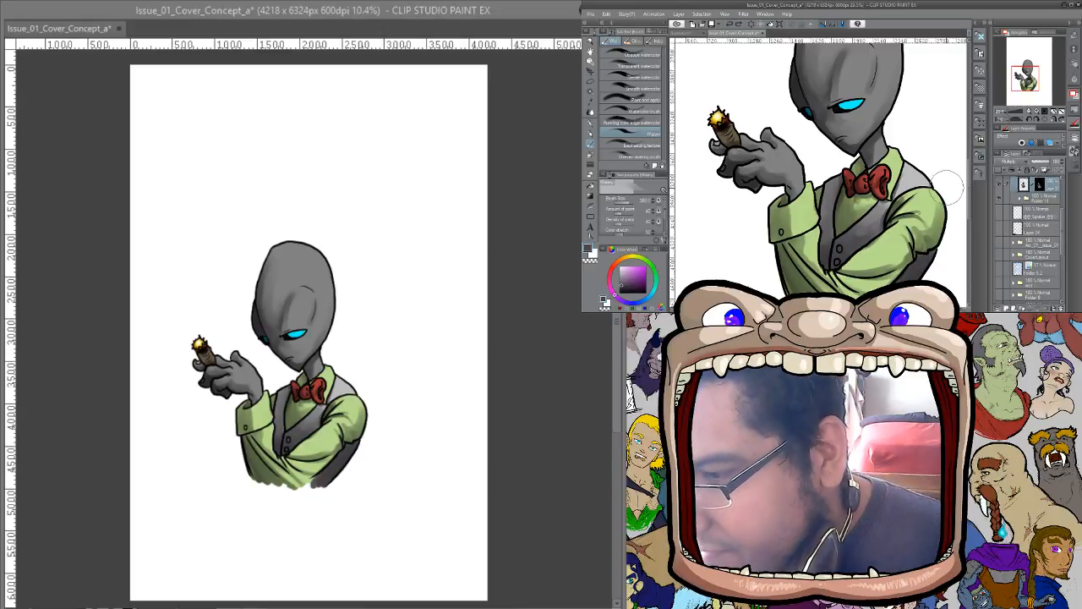
# Add a new raster layer above the masked Multiply shadow layer and set its blending mode to Screen
pyautogui.scroll(2, 1065, 216)
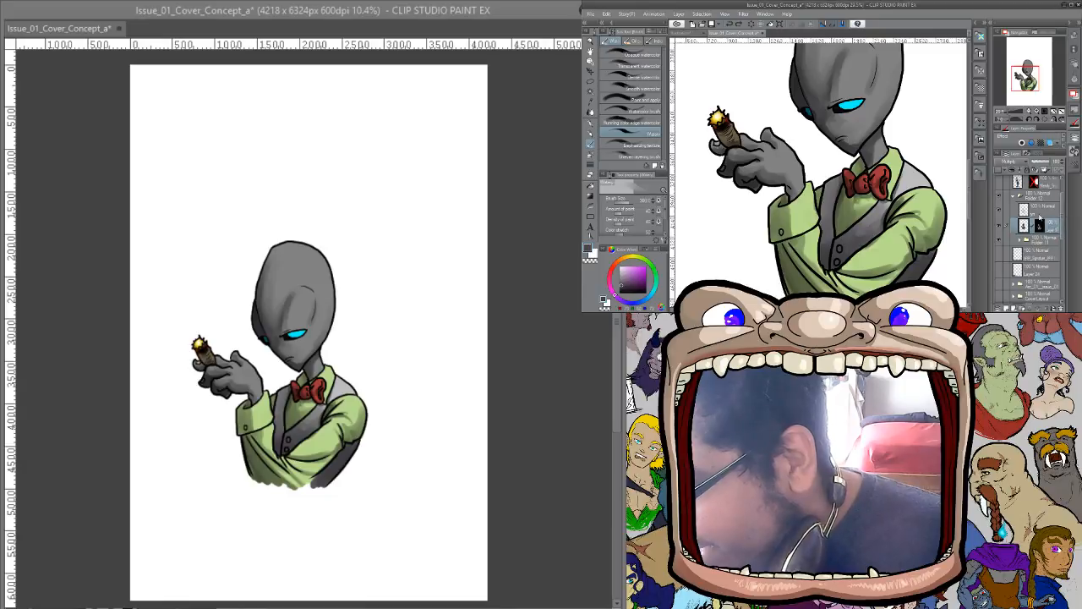
pyautogui.click(1005, 309)
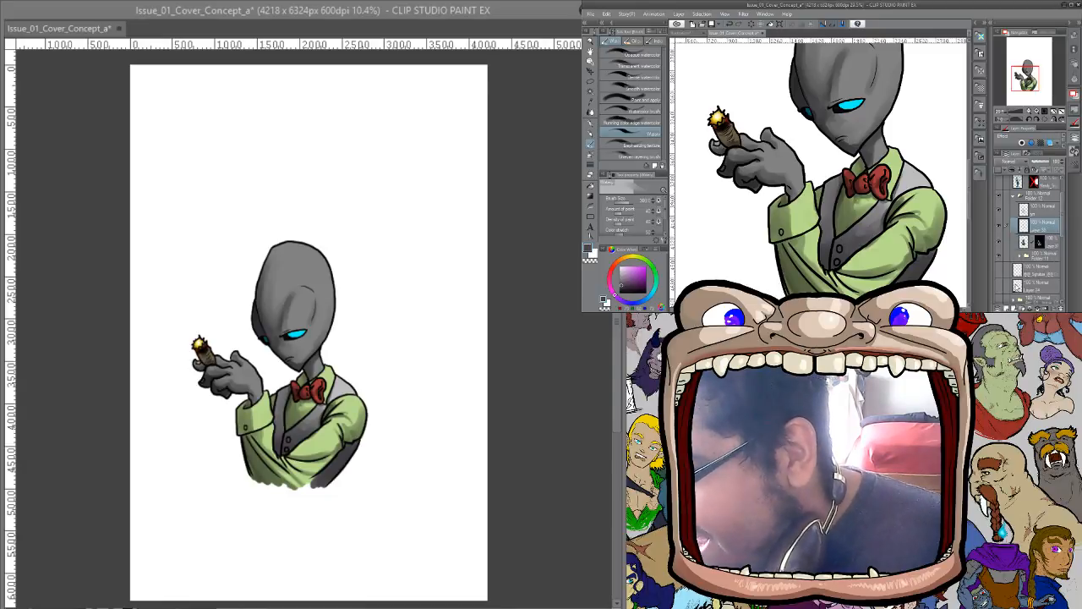
pyautogui.click(1008, 163)
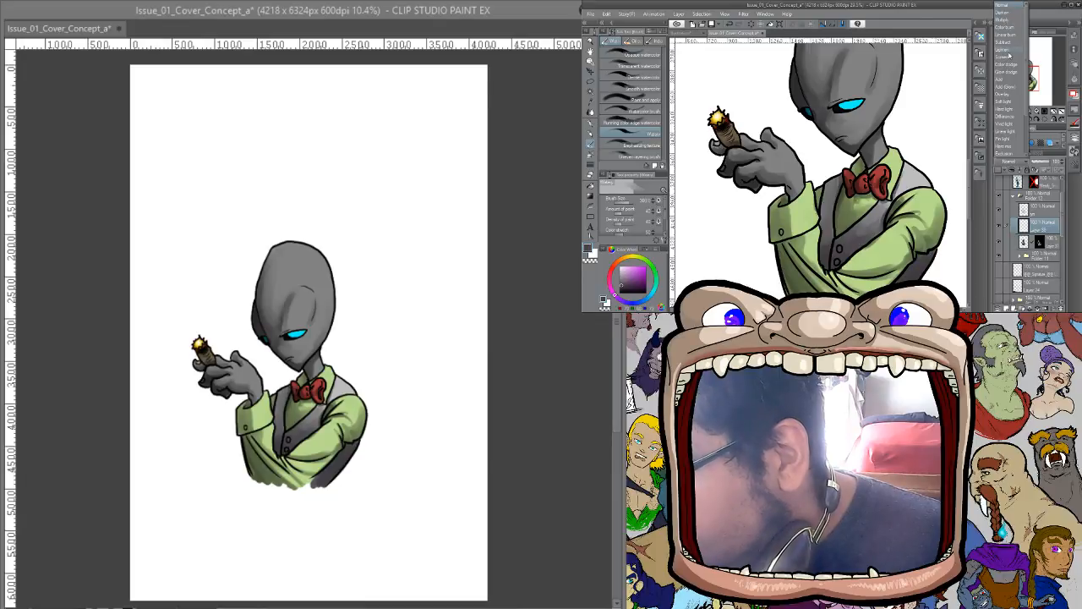
pyautogui.click(1008, 60)
# Sample the head's grey as the painting colour and mask the Screen layer to the character's selected silhouette
pyautogui.moveTo(902, 144); pyautogui.dragTo(898, 232)
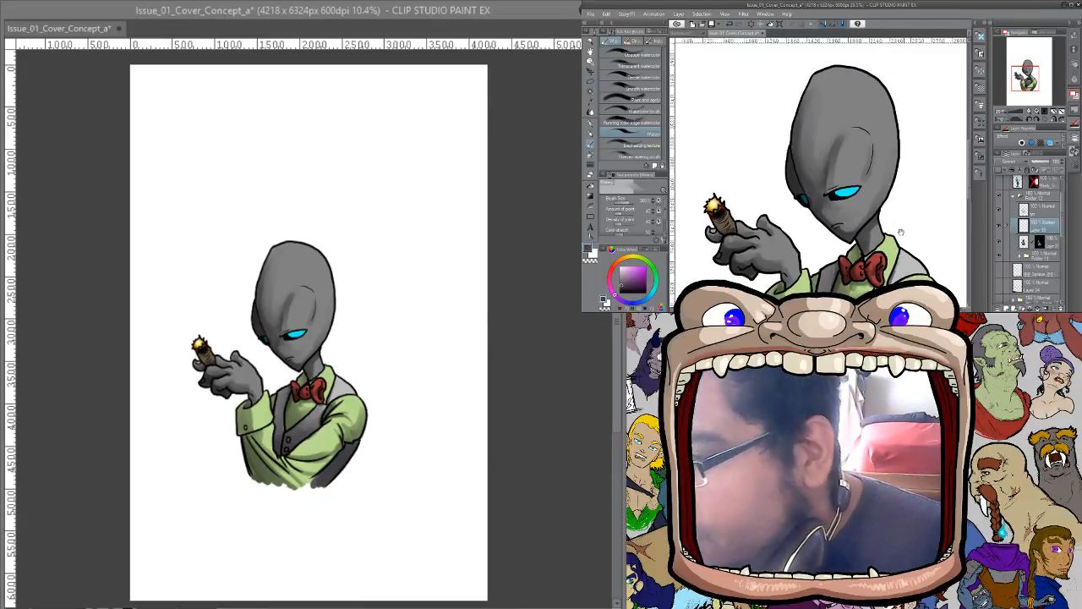
pyautogui.keyDown('alt'); pyautogui.click(888, 144); pyautogui.keyUp('alt')
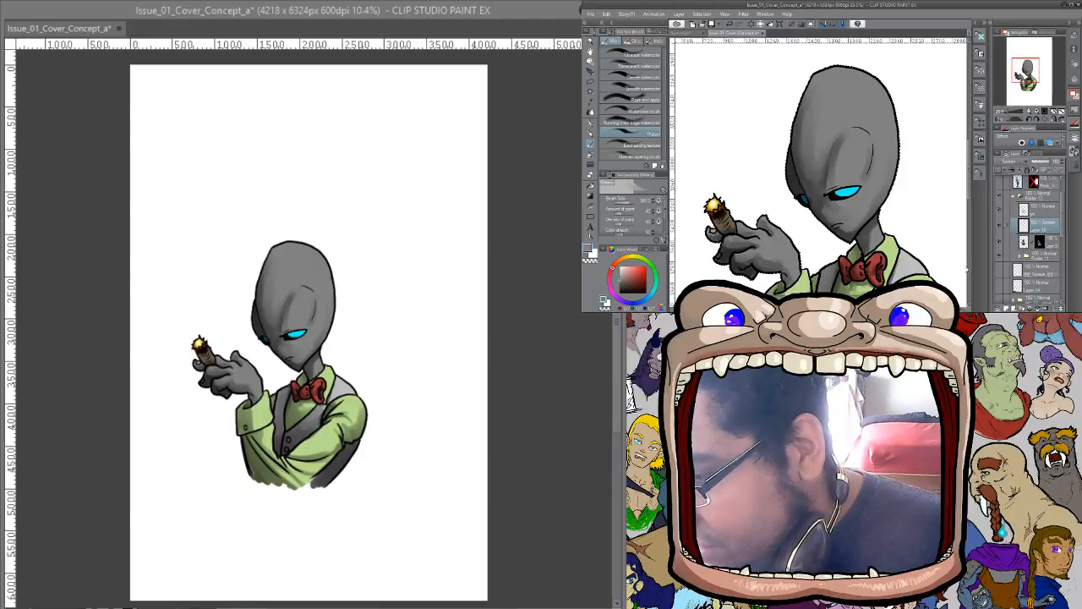
pyautogui.scroll(-5, 930, 124)
pyautogui.scroll(1, 935, 125)
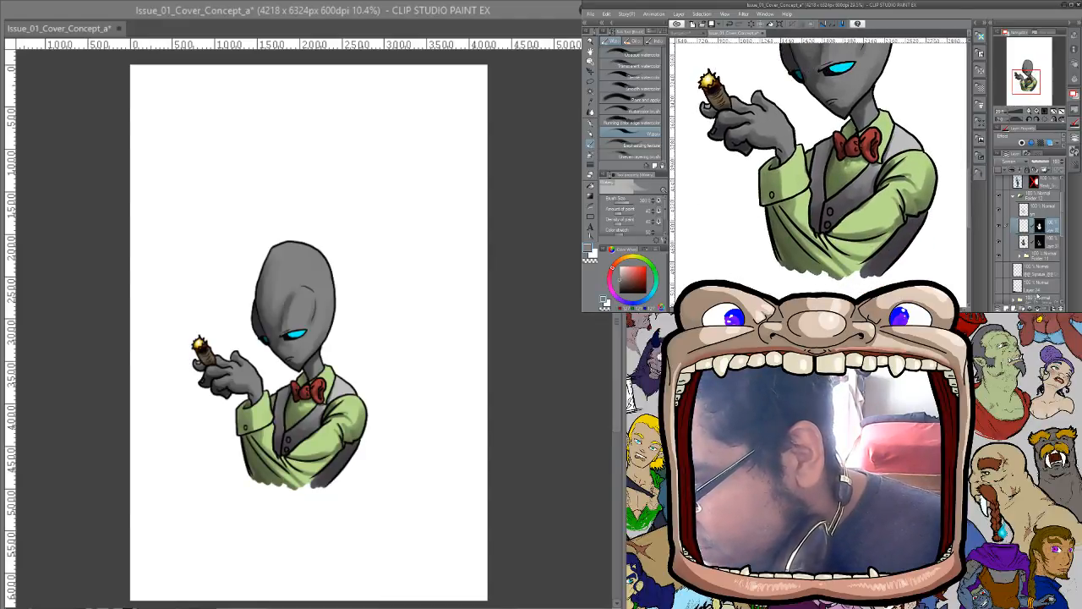
# Paint a soft highlight along the crown and rear edge of the head on the Screen layer, reducing the brush size
pyautogui.scroll(4, 909, 175)
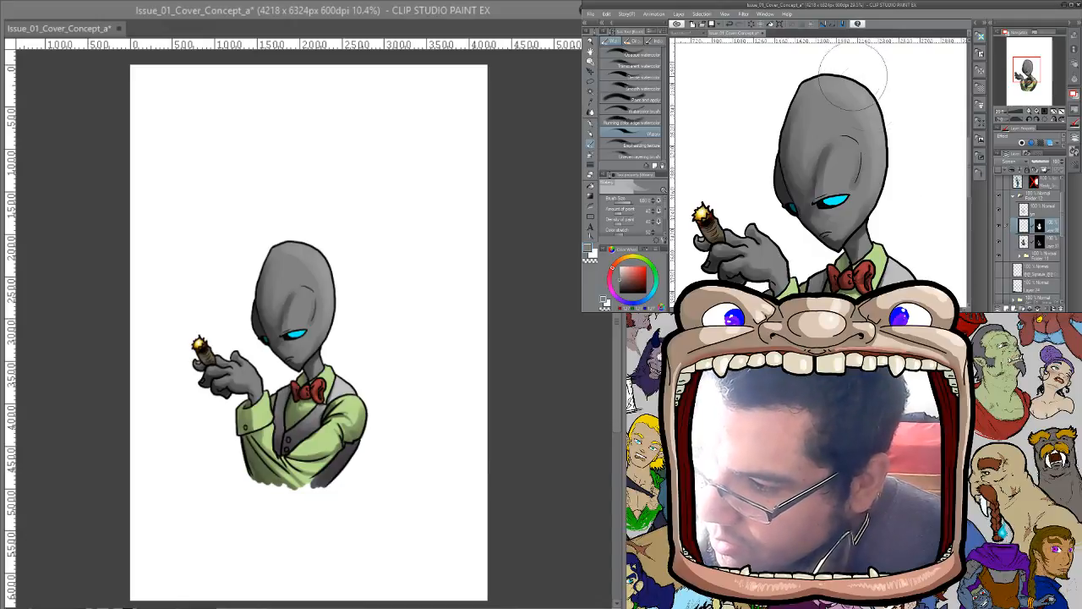
pyautogui.moveTo(886, 134); pyautogui.dragTo(888, 191)
pyautogui.press('[')
pyautogui.press('[')
pyautogui.press('[')
pyautogui.press('[')
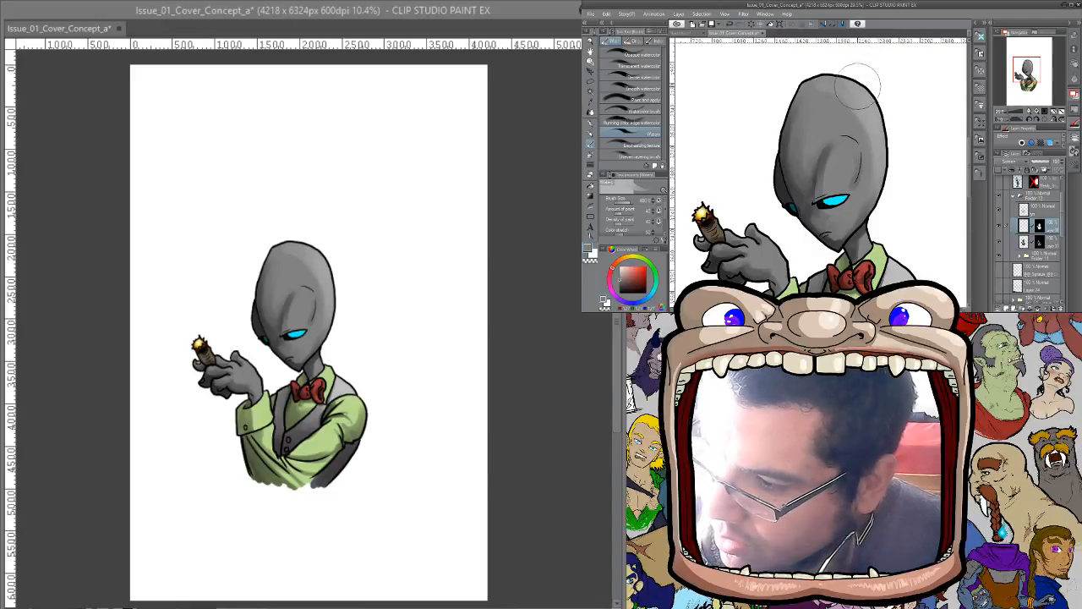
pyautogui.moveTo(876, 118)
pyautogui.mouseDown()
pyautogui.moveTo(887, 141)
pyautogui.moveTo(882, 200)
pyautogui.mouseUp()
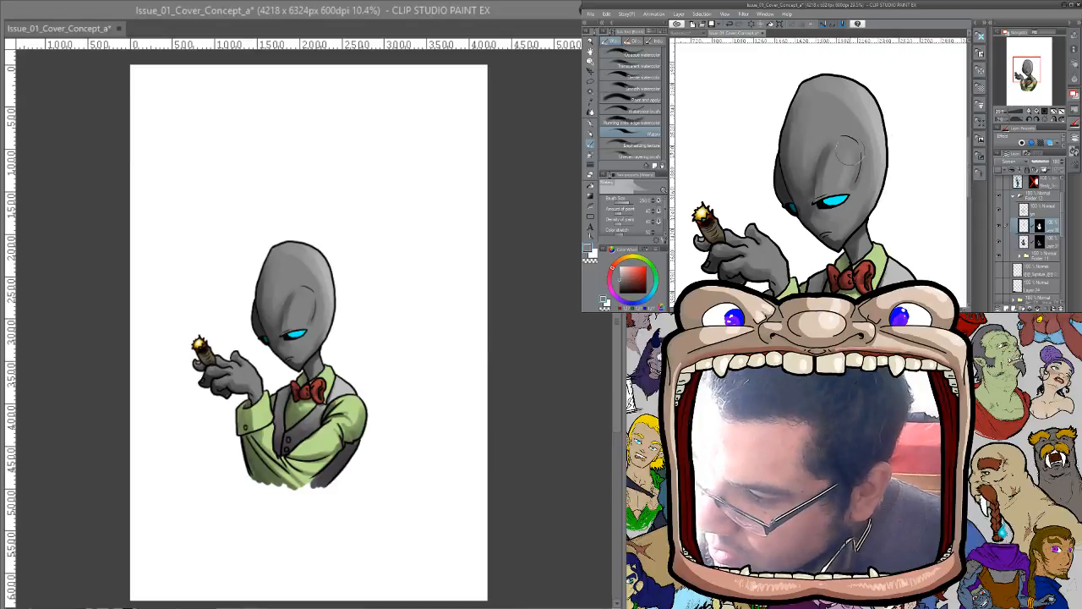
# Paint a soft grey highlight along the curved brow ridge above the eye on the Screen layer, varying the brush size
pyautogui.moveTo(849, 150); pyautogui.dragTo(846, 175)
pyautogui.press(']')
pyautogui.press(']')
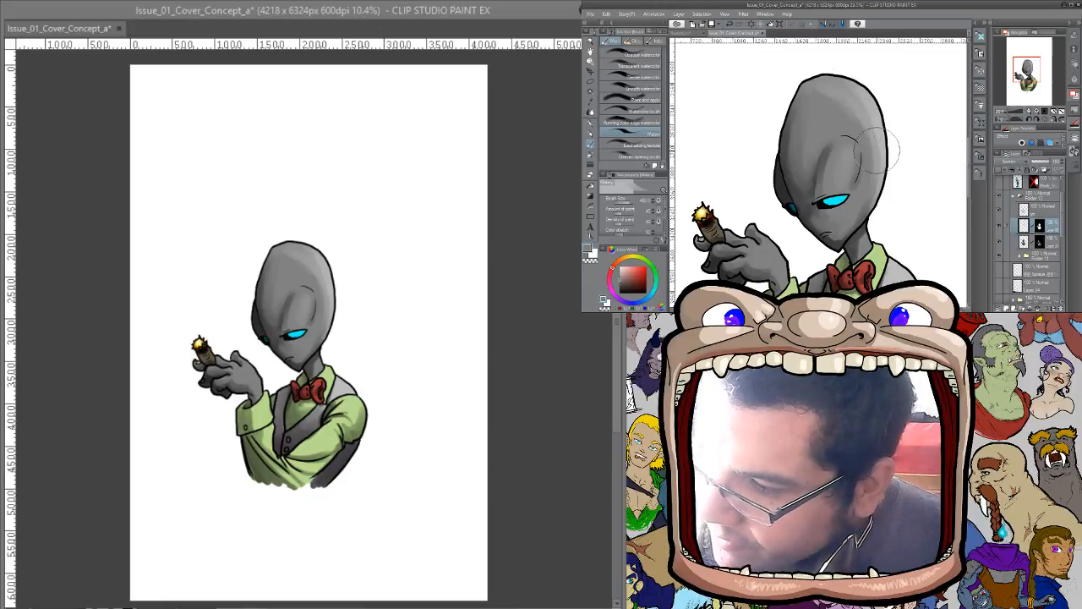
pyautogui.press('c')
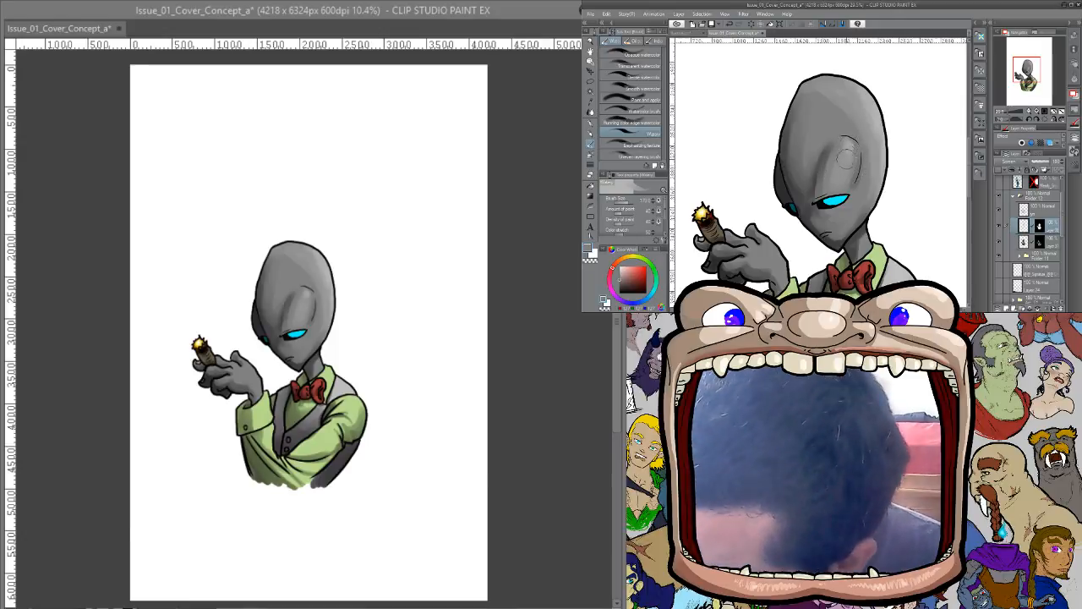
pyautogui.press(']')
pyautogui.press(']')
pyautogui.press(']')
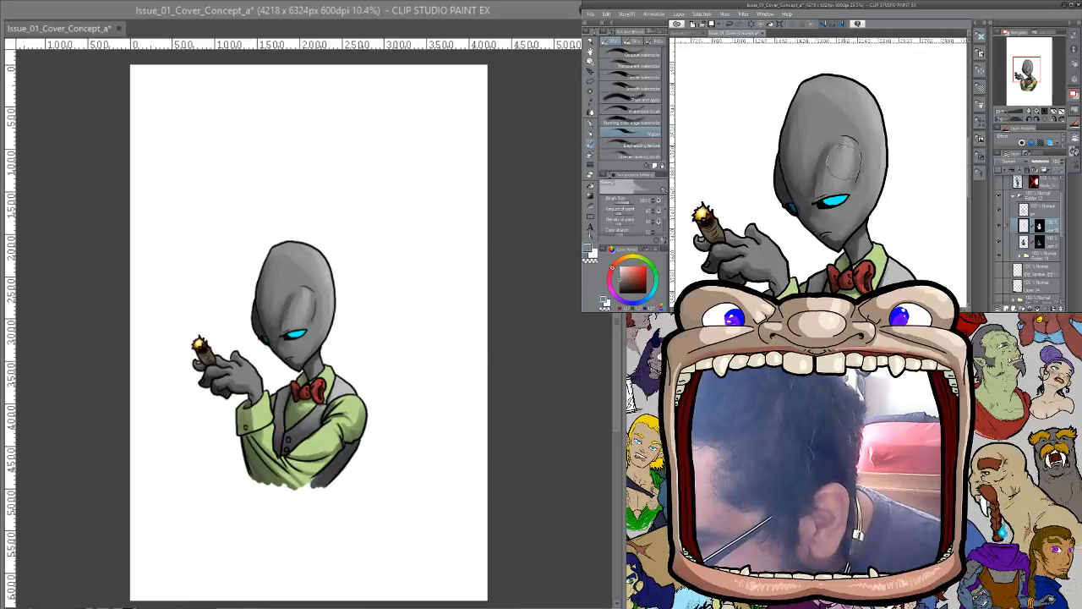
pyautogui.press('[')
pyautogui.press('[')
pyautogui.press('[')
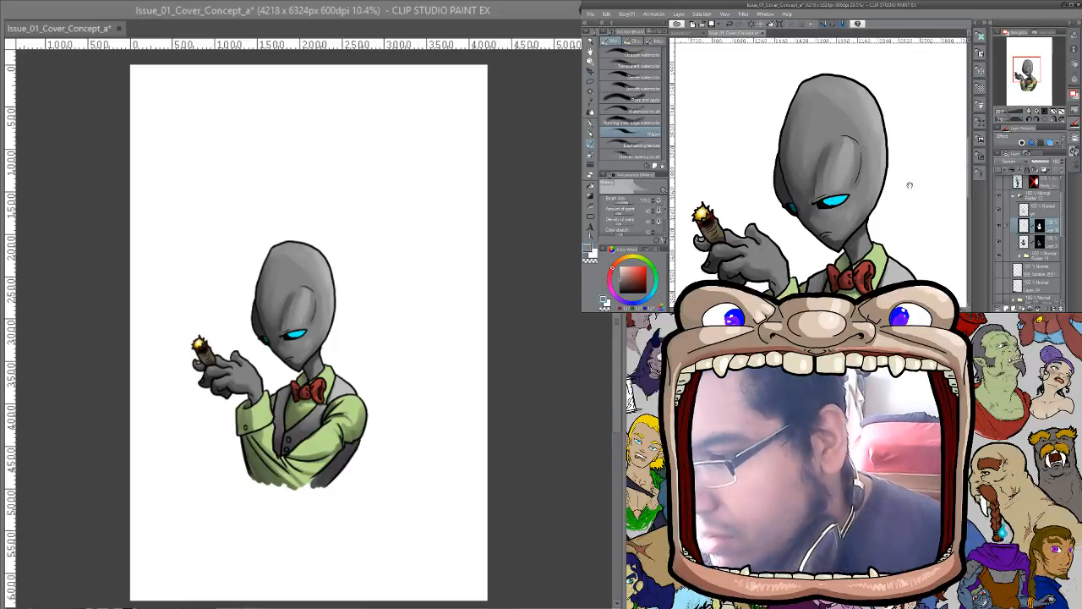
# Highlight the shirt and bow tie on the Screen layer using the green and red sampled from them
pyautogui.scroll(-2, 908, 185)
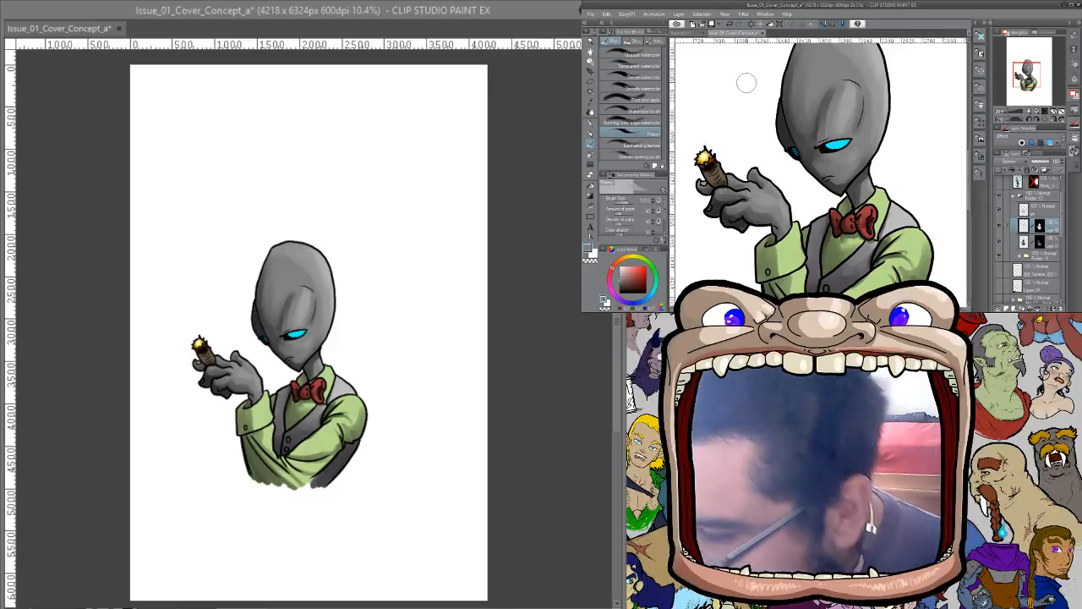
pyautogui.moveTo(890, 162); pyautogui.dragTo(884, 107)
pyautogui.keyDown('alt'); pyautogui.click(902, 186); pyautogui.keyUp('alt')
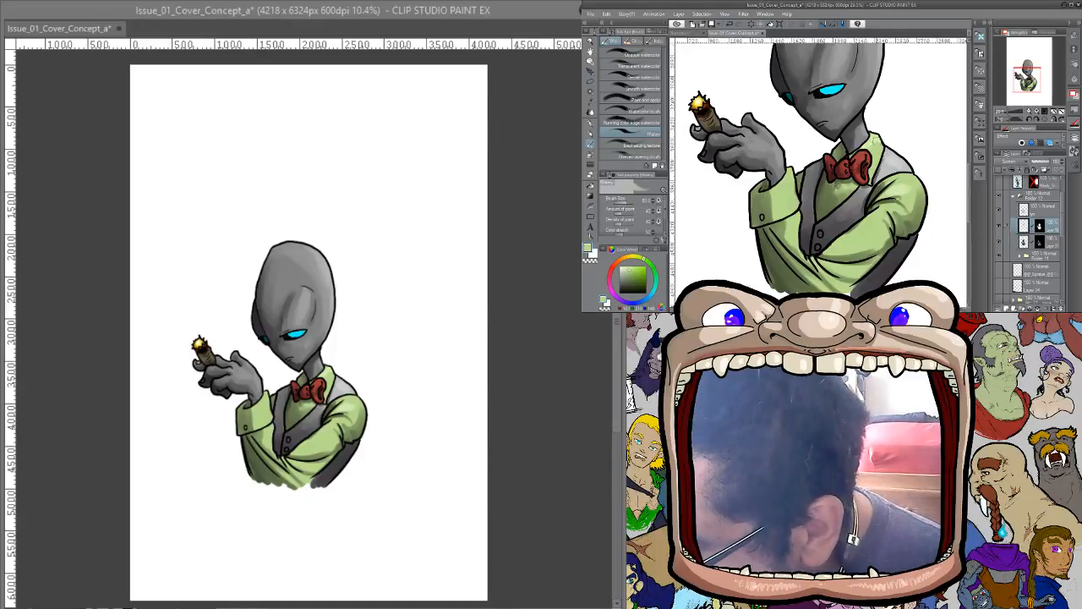
pyautogui.keyDown('alt'); pyautogui.click(858, 163); pyautogui.keyUp('alt')
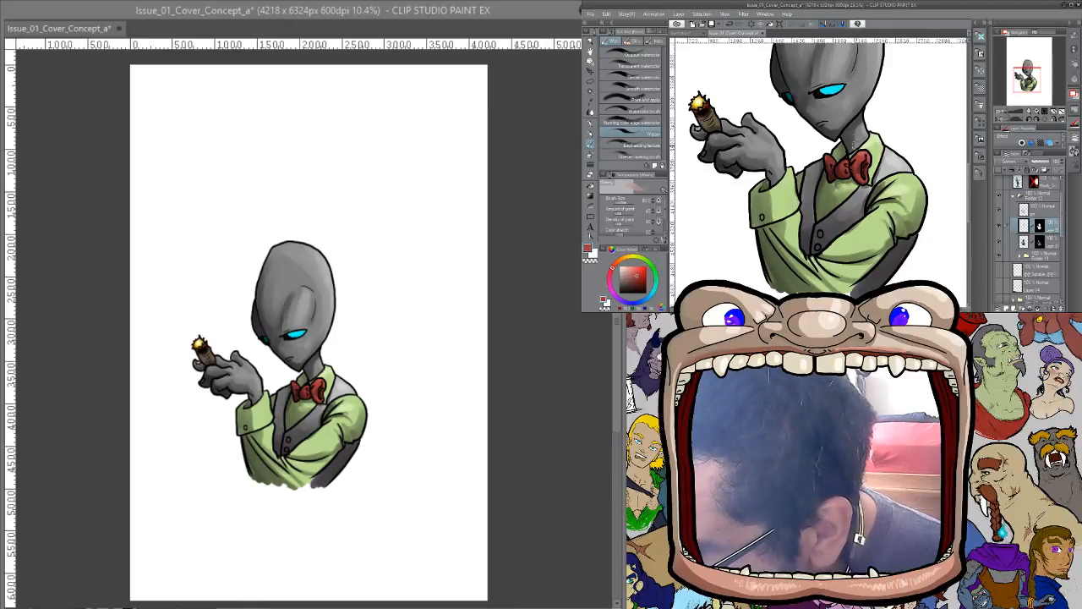
pyautogui.keyDown('alt'); pyautogui.click(896, 208); pyautogui.keyUp('alt')
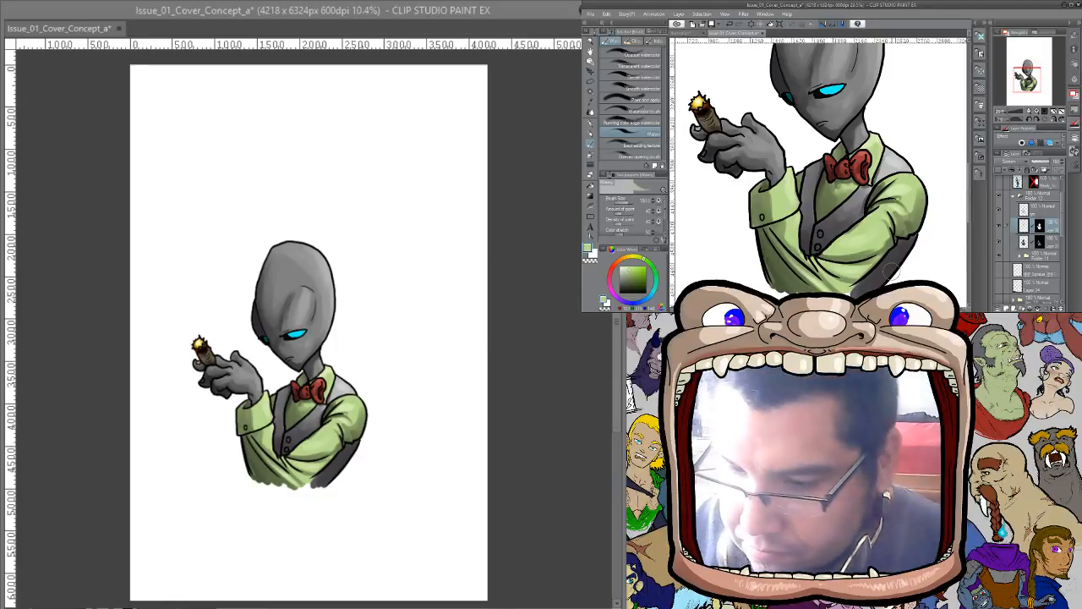
# Set the painting colour to a bright yellow for highlights on the head
pyautogui.click(634, 257)
pyautogui.click(642, 269)
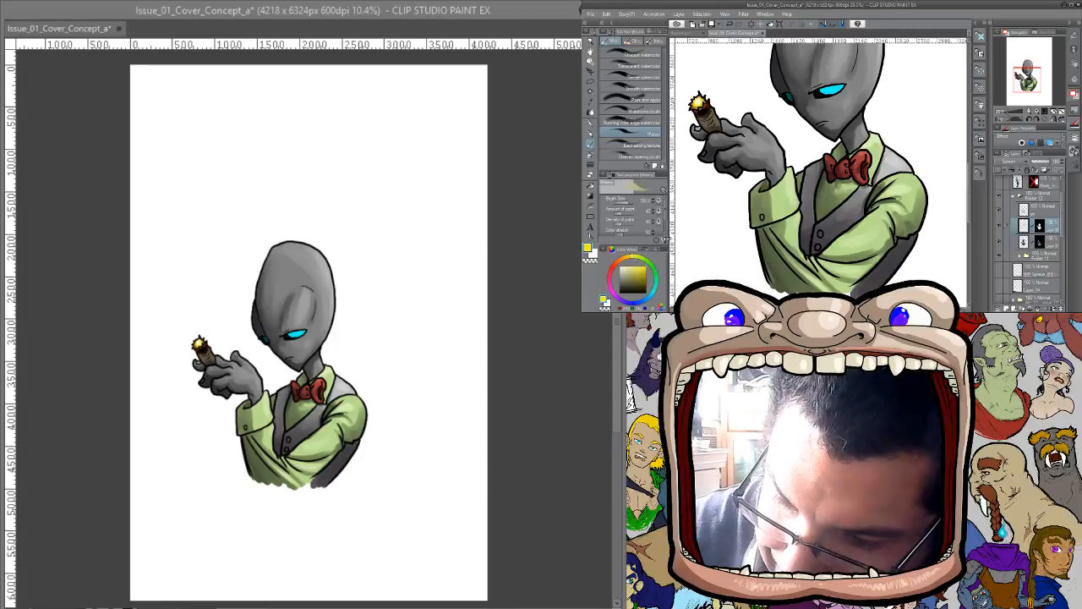
pyautogui.moveTo(852, 154); pyautogui.dragTo(839, 242)
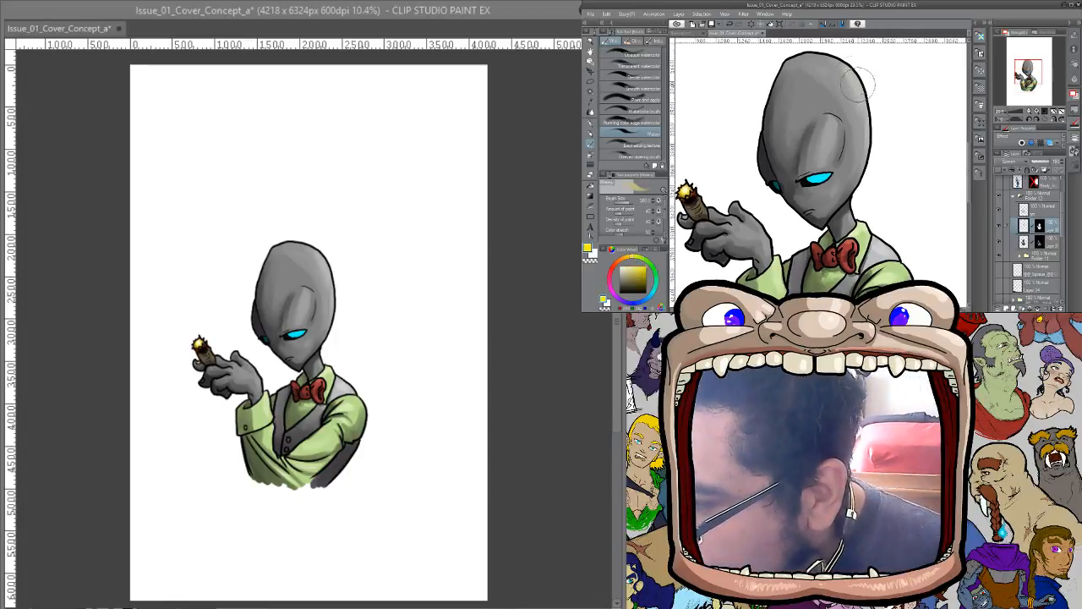
# Try a yellow highlight along the upper rear edge of the head with a smaller brush
pyautogui.press('[')
pyautogui.press('[')
pyautogui.press('[')
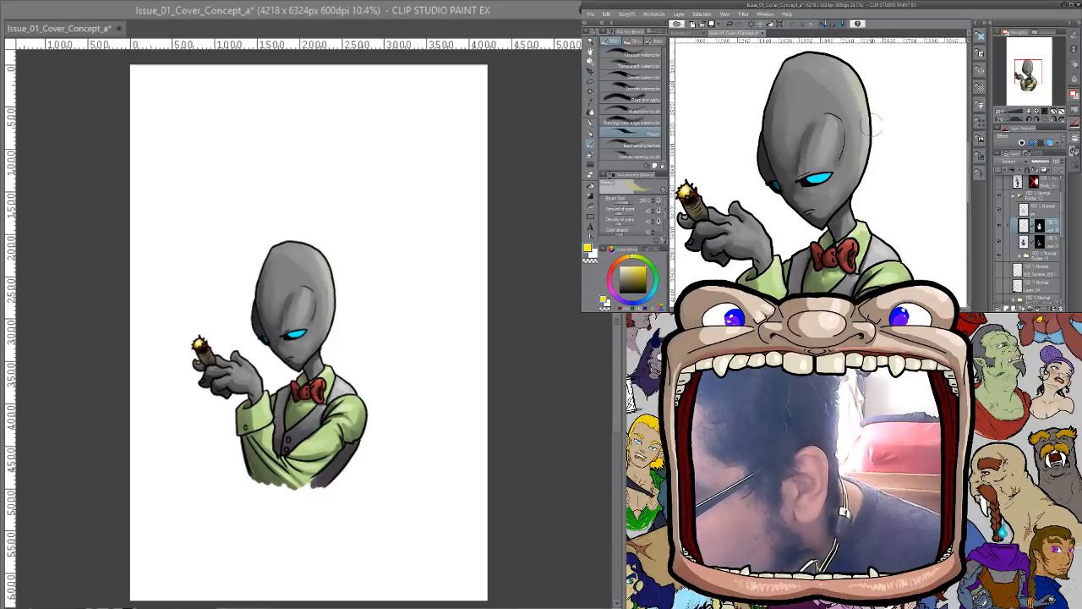
pyautogui.moveTo(868, 123); pyautogui.dragTo(852, 61)
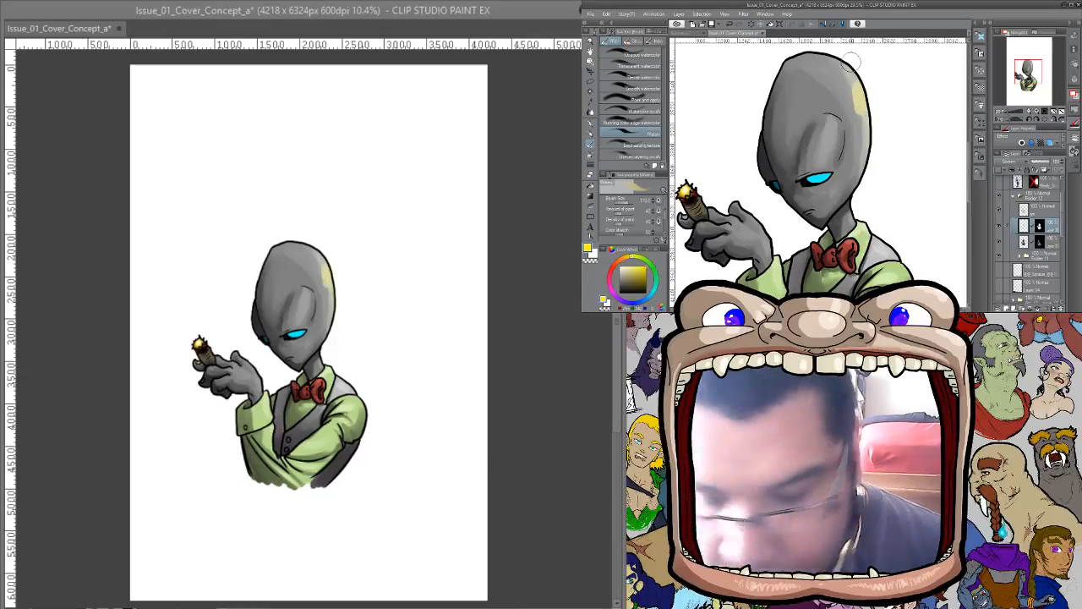
pyautogui.hotkey('ctrl', 'z')
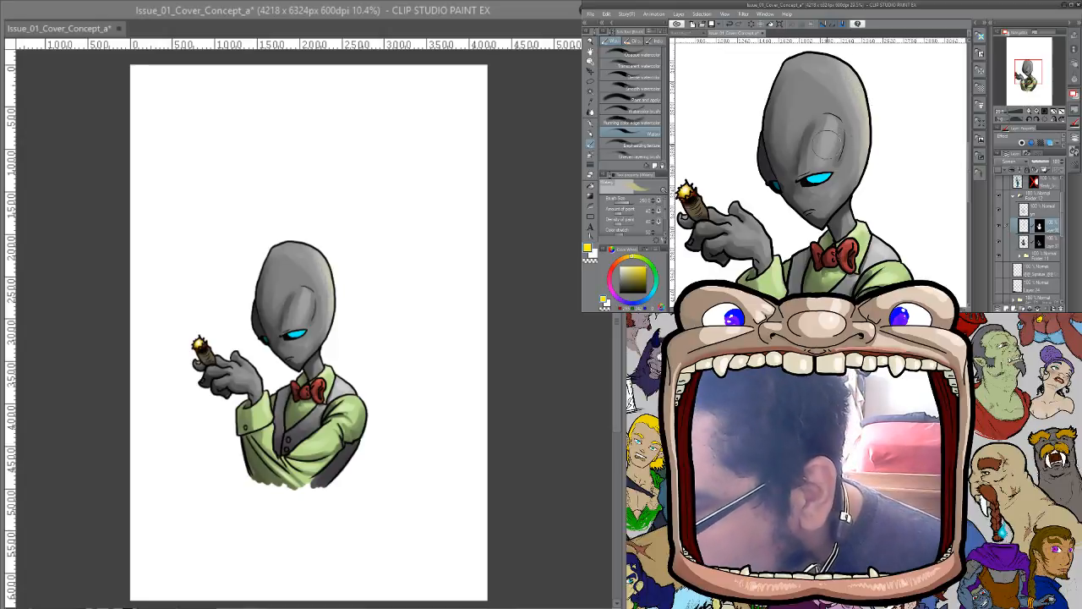
# Paint a narrow yellow highlight down the brow ridge above the eye and soften it with a larger brush
pyautogui.moveTo(828, 122)
pyautogui.mouseDown()
pyautogui.moveTo(827, 156)
pyautogui.moveTo(830, 132)
pyautogui.mouseUp()
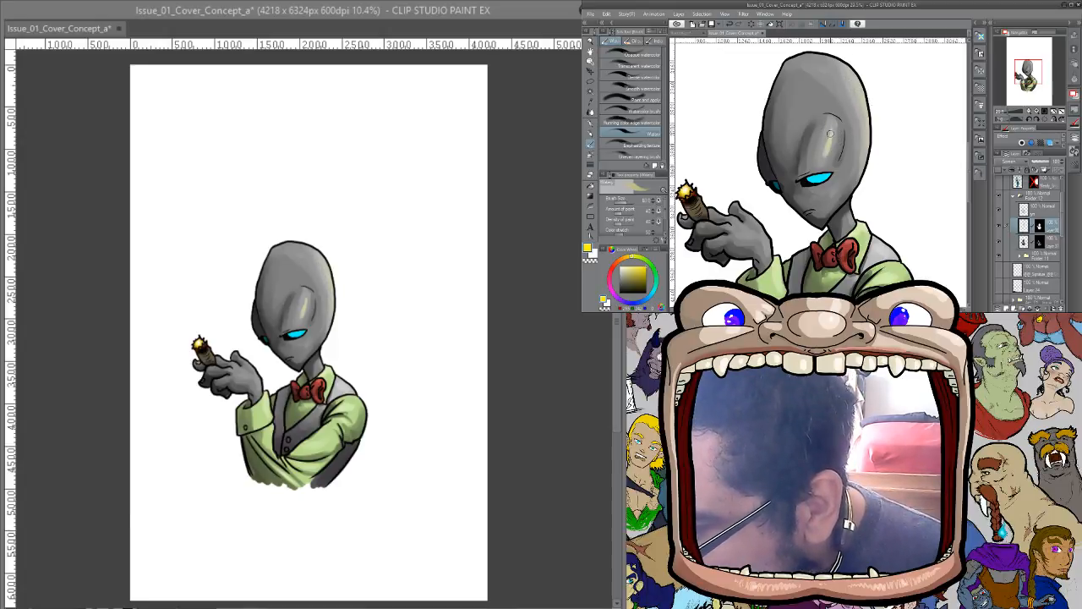
pyautogui.press(']')
pyautogui.press(']')
pyautogui.press(']')
pyautogui.press(']')
pyautogui.press(']')
pyautogui.press(']')
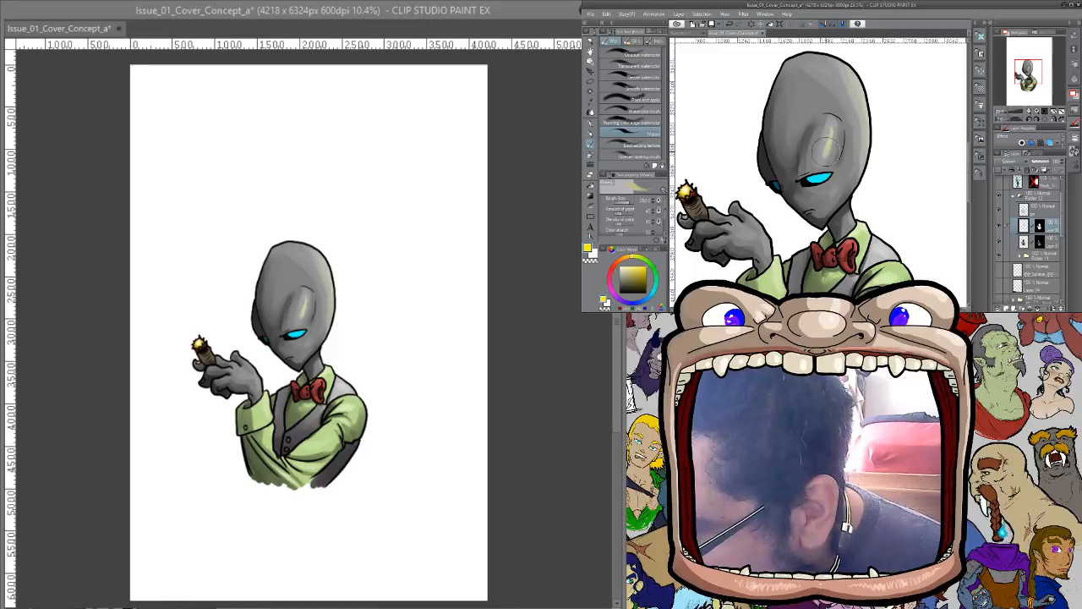
pyautogui.moveTo(821, 165)
pyautogui.mouseDown()
pyautogui.moveTo(827, 128)
pyautogui.moveTo(830, 172)
pyautogui.moveTo(826, 125)
pyautogui.mouseUp()
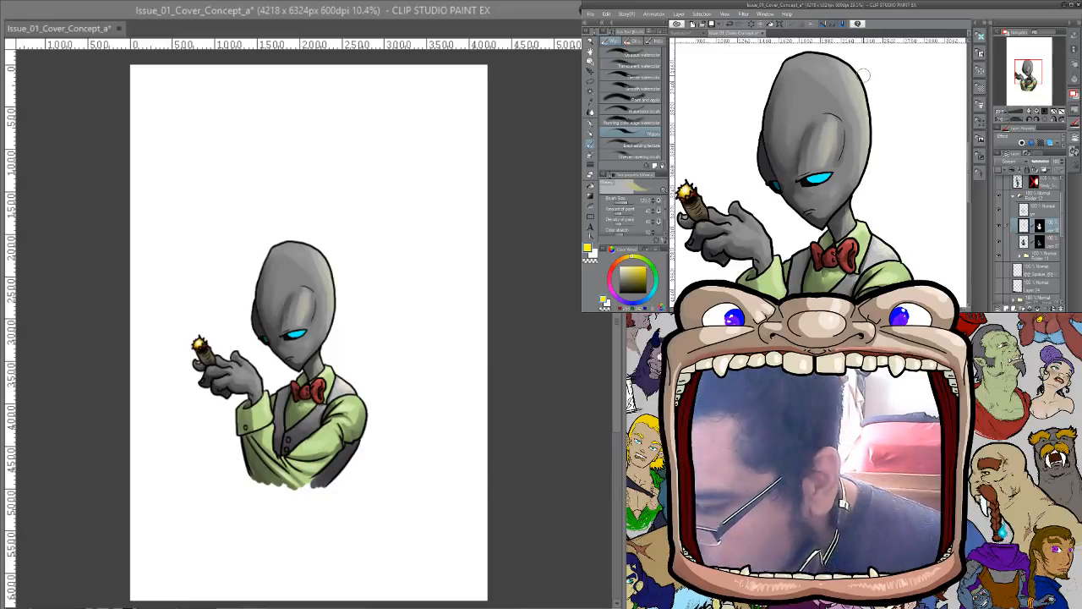
# Apply a slight Gaussian blur to the Screen highlight layer
pyautogui.moveTo(884, 186); pyautogui.dragTo(885, 122)
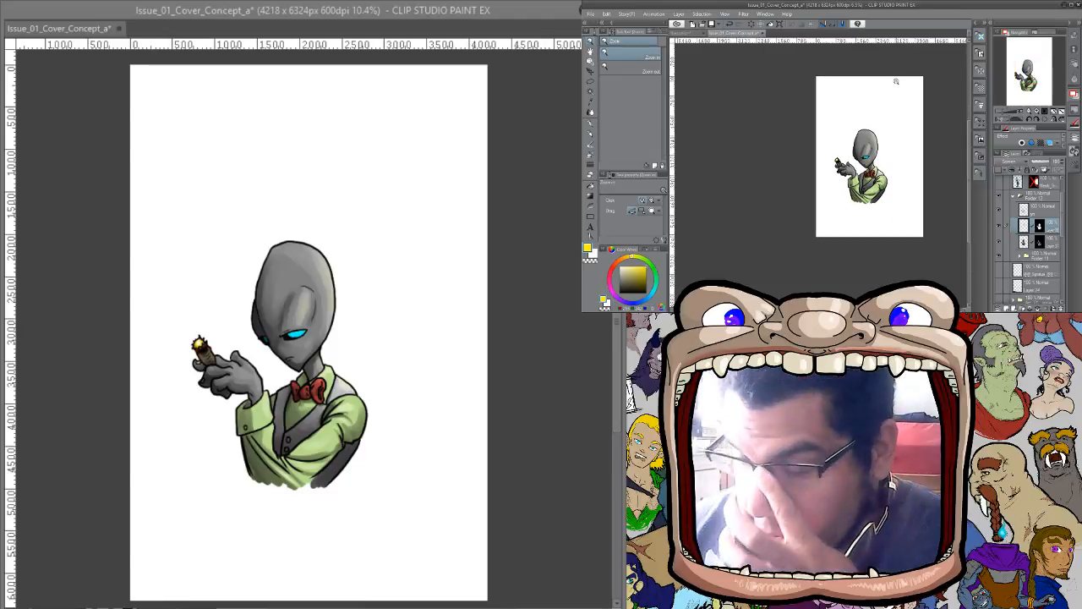
pyautogui.click(893, 201)
pyautogui.moveTo(883, 195); pyautogui.dragTo(909, 225)
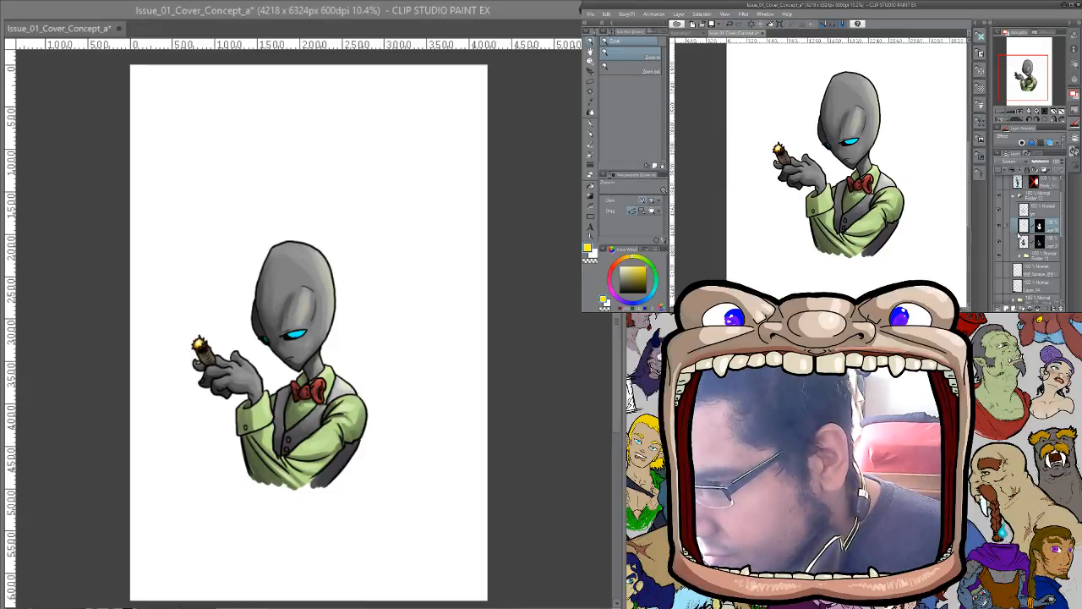
pyautogui.click(743, 14)
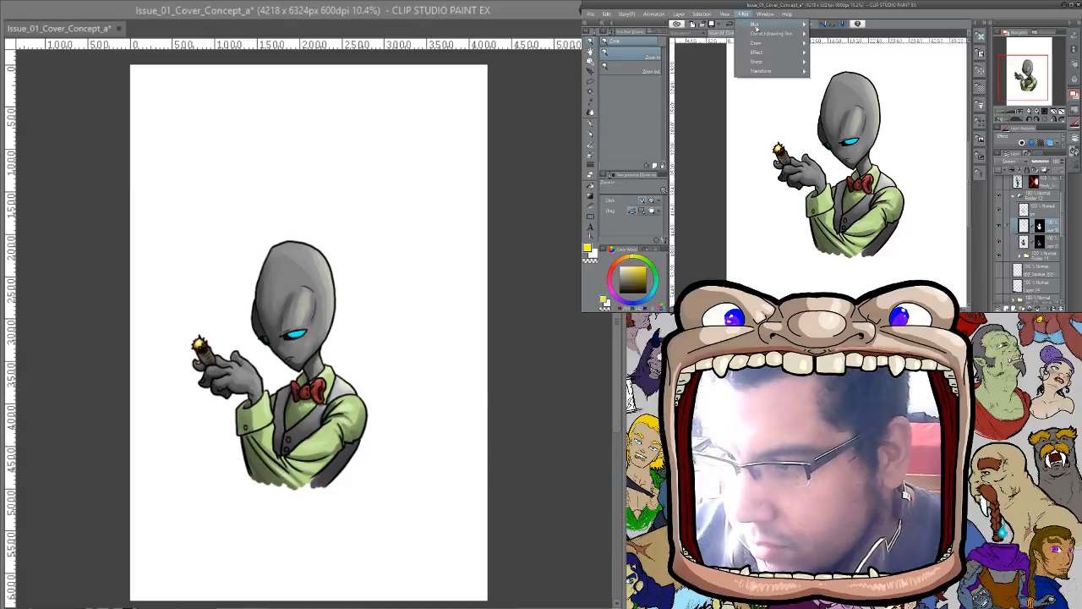
pyautogui.moveTo(758, 29)
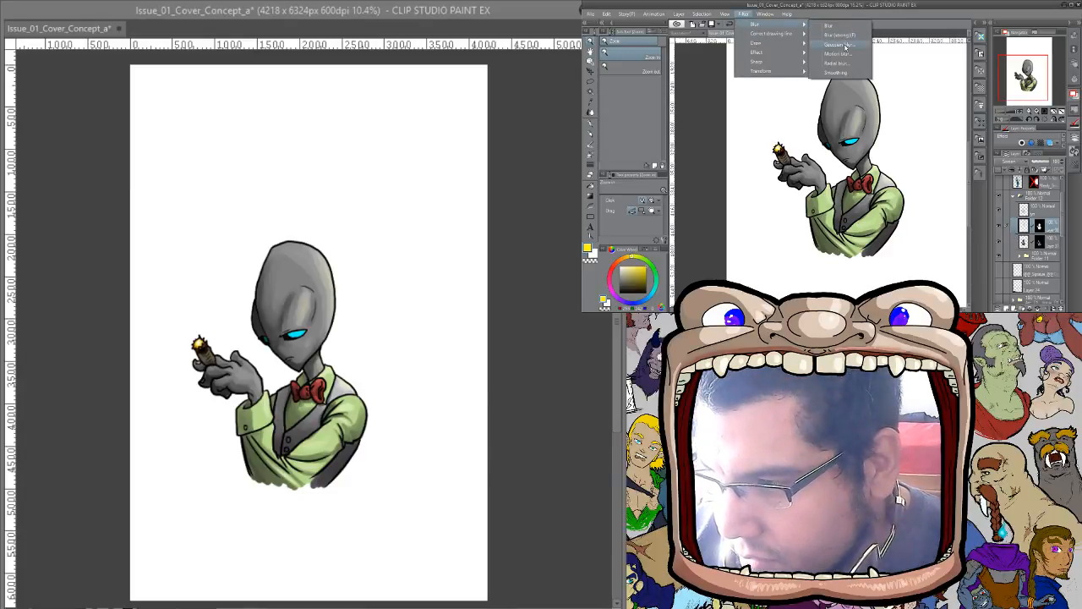
pyautogui.click(832, 44)
pyautogui.moveTo(845, 74); pyautogui.dragTo(870, 76)
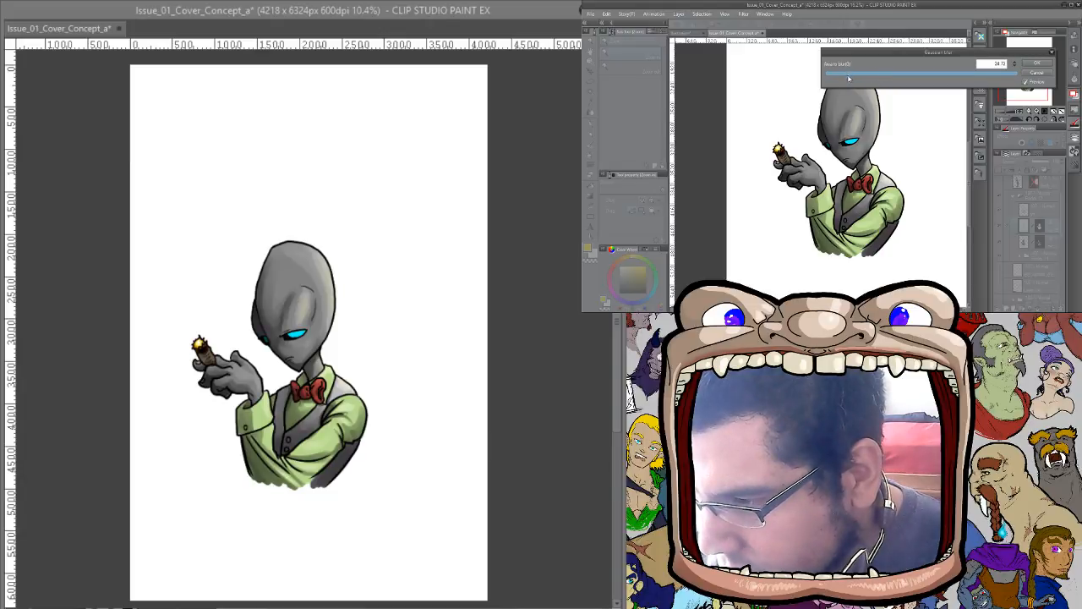
pyautogui.moveTo(850, 76); pyautogui.dragTo(847, 74)
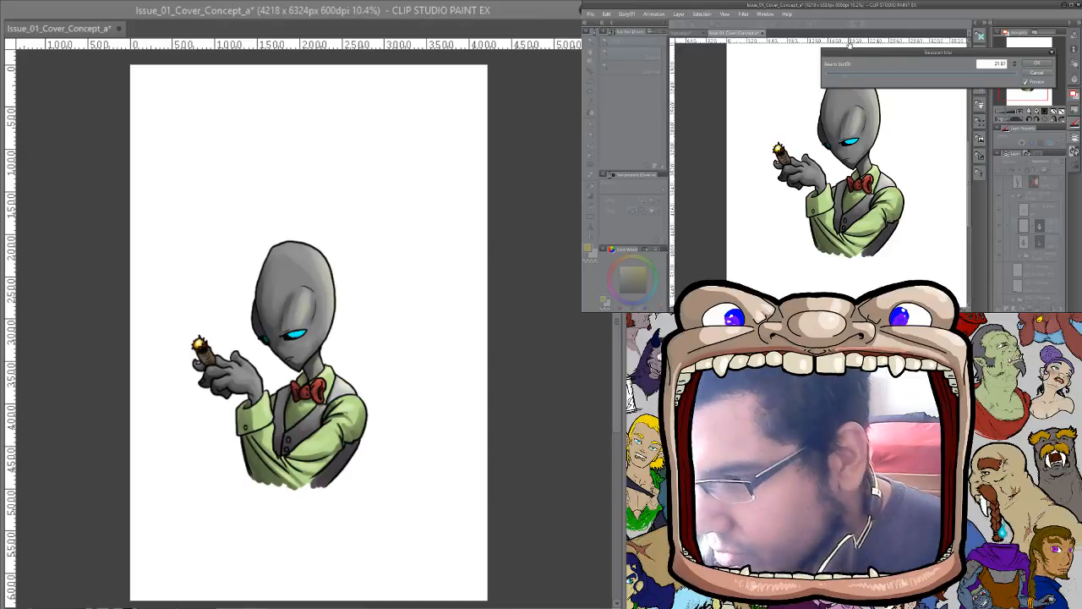
pyautogui.click(1036, 64)
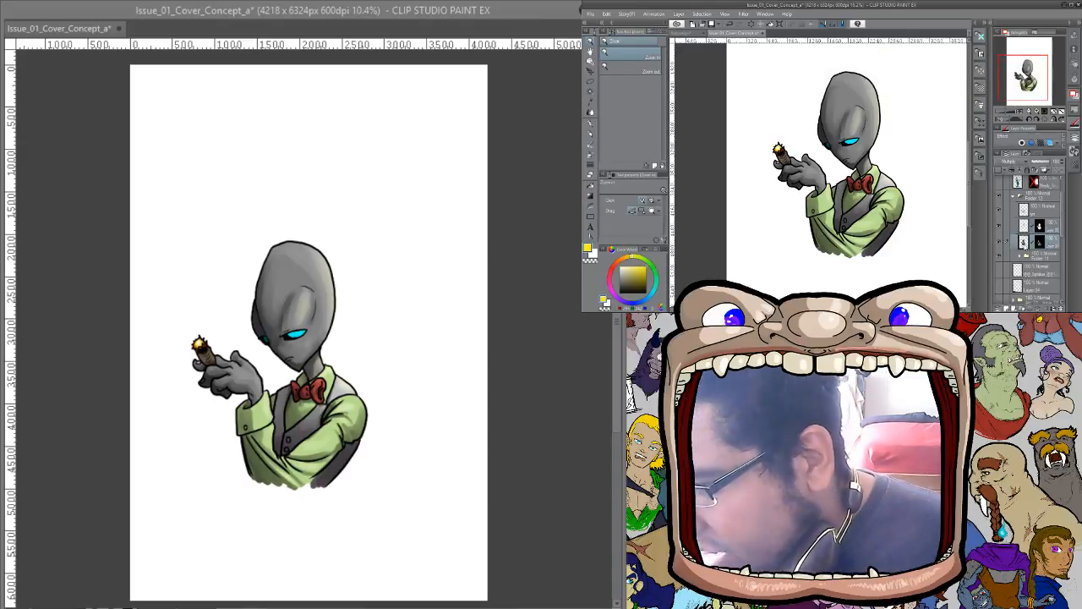
# Try a strong Gaussian blur on the Multiply shadow layer
pyautogui.click(743, 15)
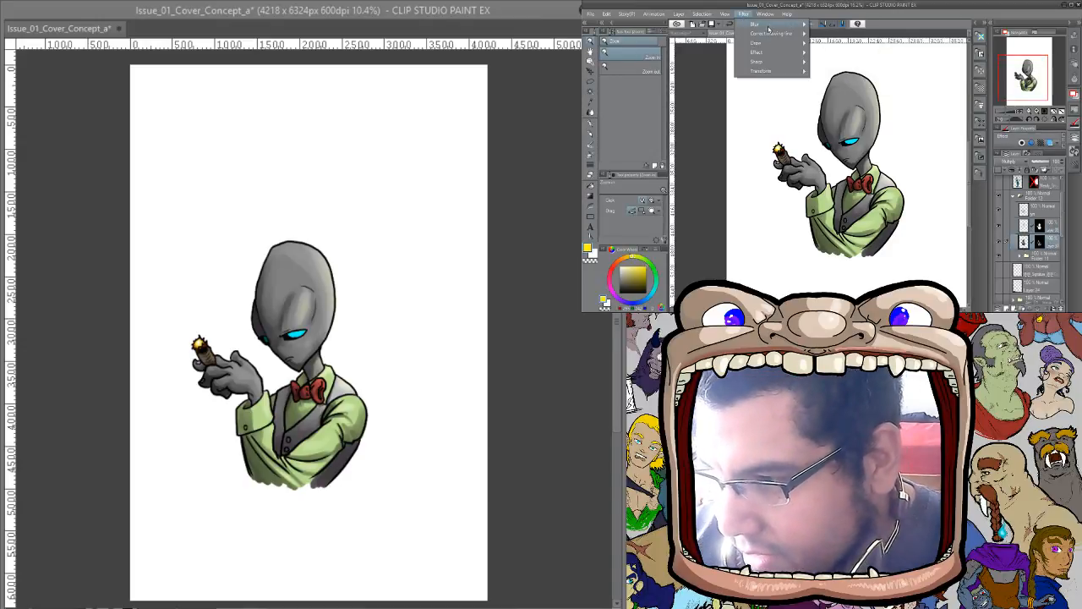
pyautogui.moveTo(794, 35)
pyautogui.click(846, 49)
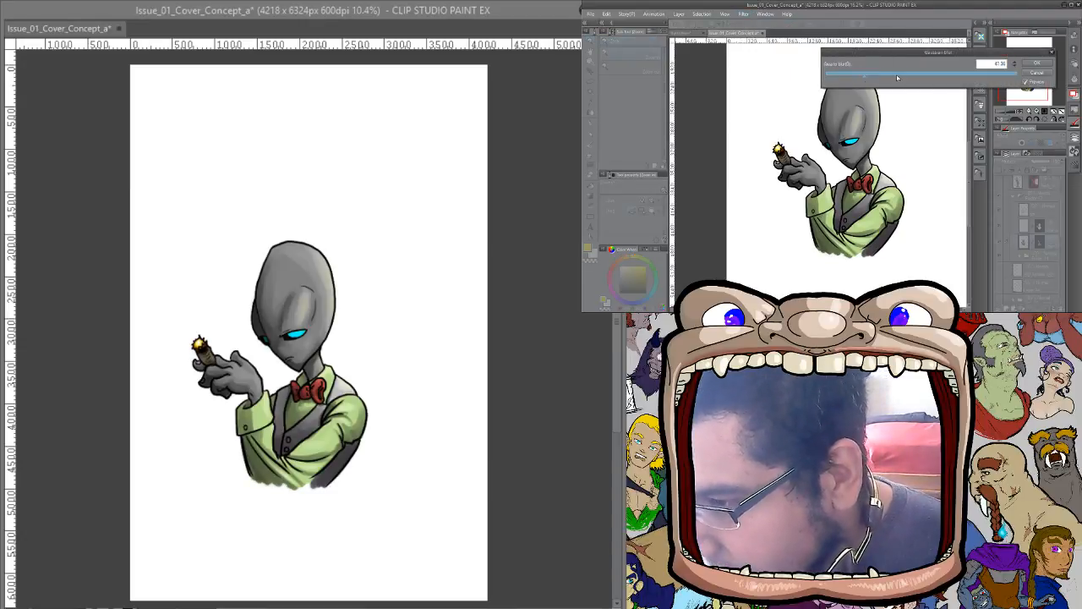
pyautogui.click(899, 77)
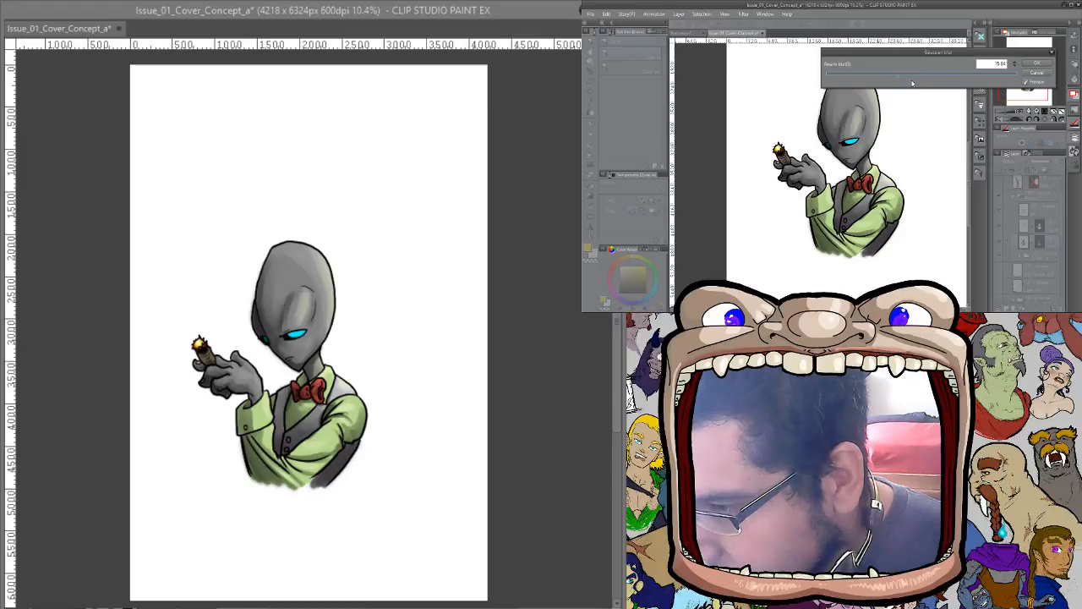
pyautogui.click(930, 81)
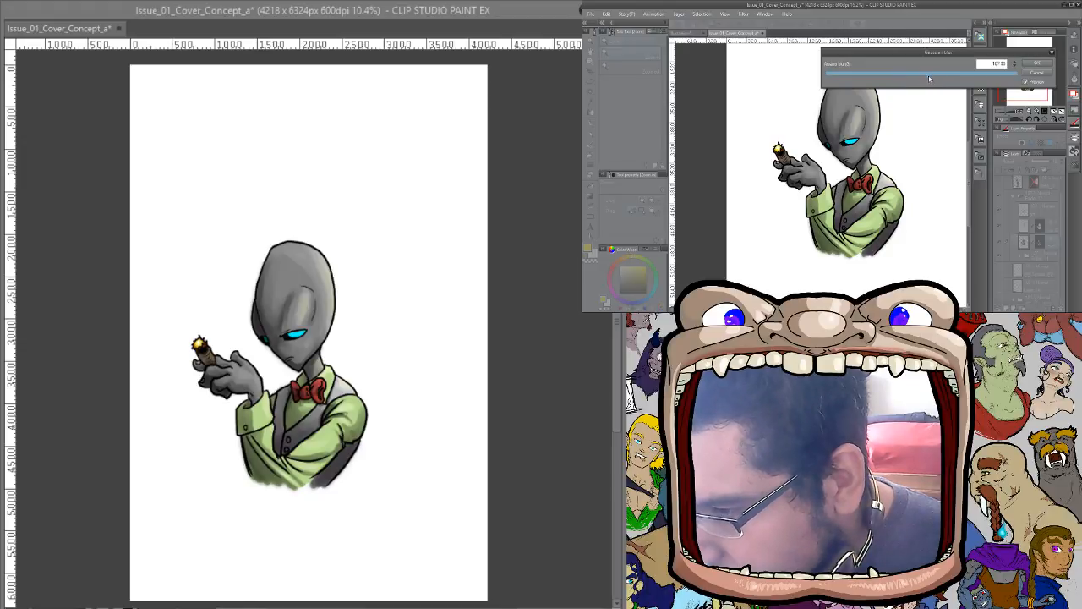
pyautogui.click(1037, 64)
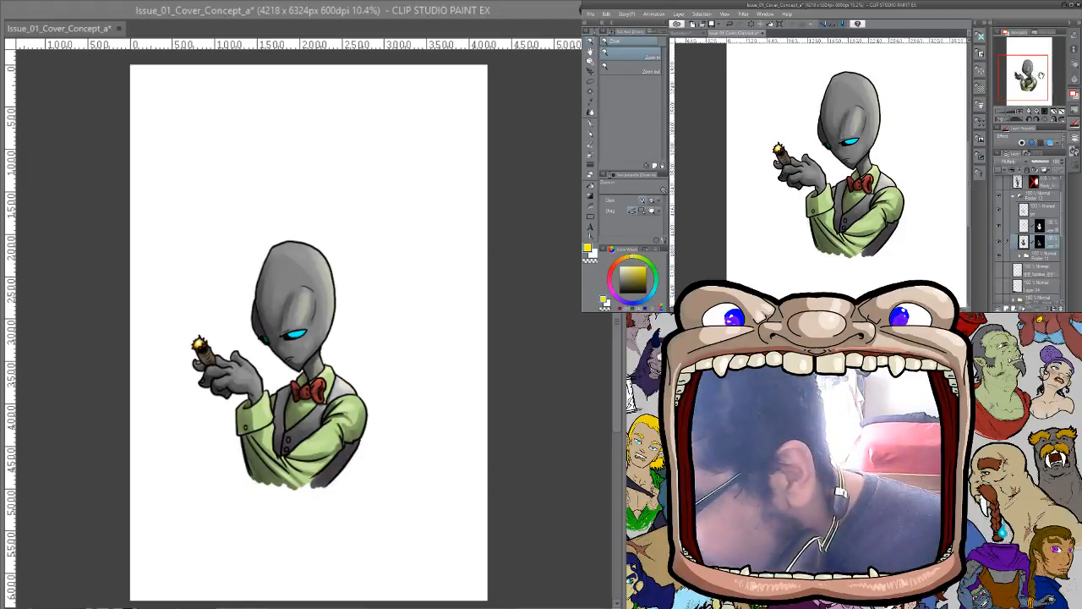
# Compare the character with and without the Multiply shadows, and apply a milder Gaussian blur to that layer
pyautogui.click(1000, 242)
pyautogui.click(1000, 242)
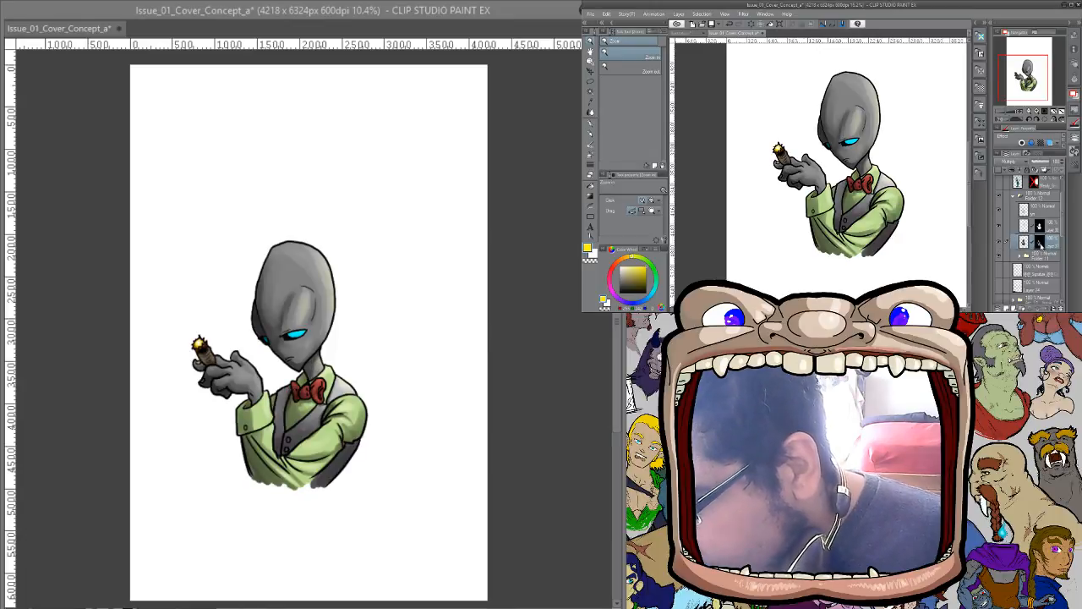
pyautogui.click(744, 14)
pyautogui.moveTo(760, 25)
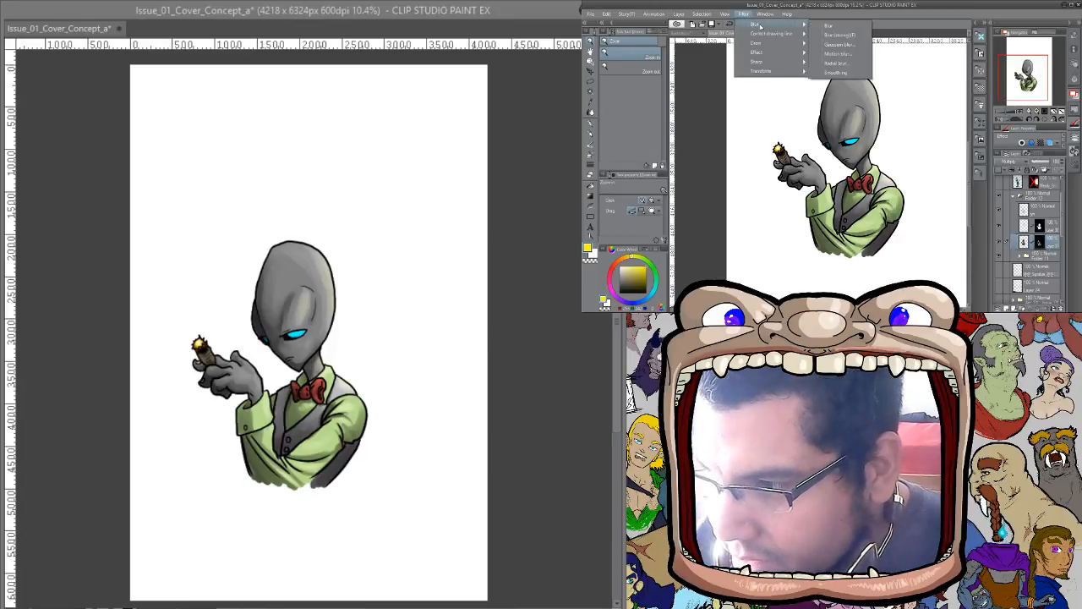
pyautogui.click(840, 44)
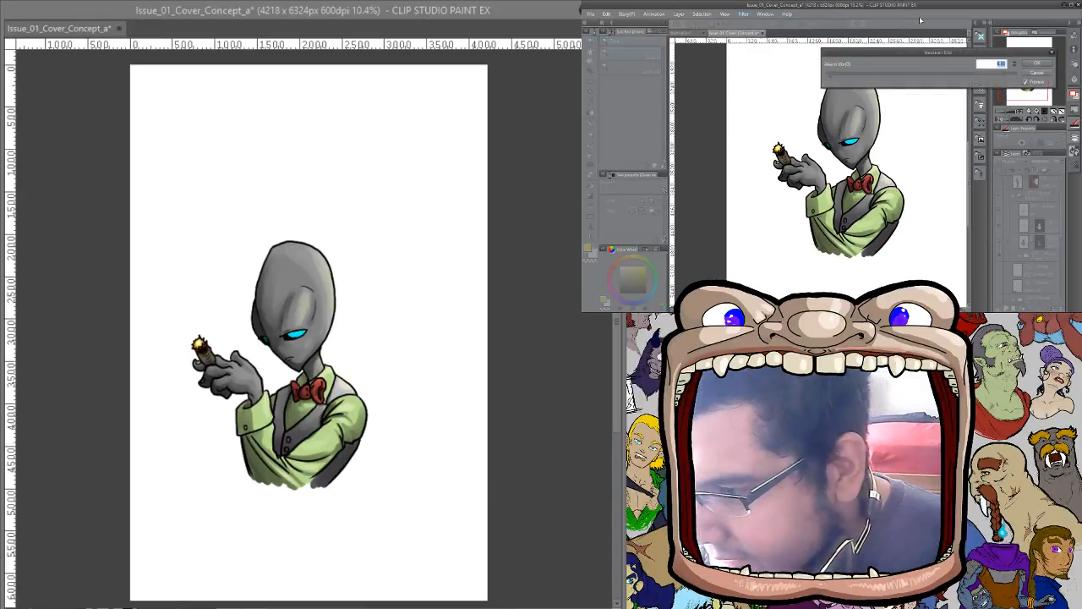
pyautogui.click(840, 73)
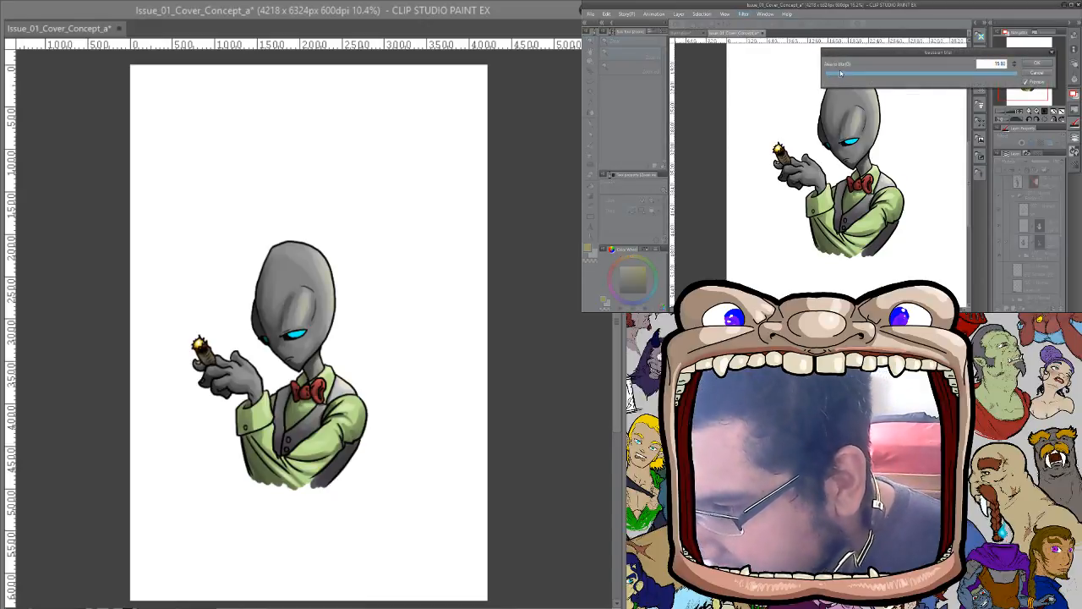
pyautogui.click(894, 74)
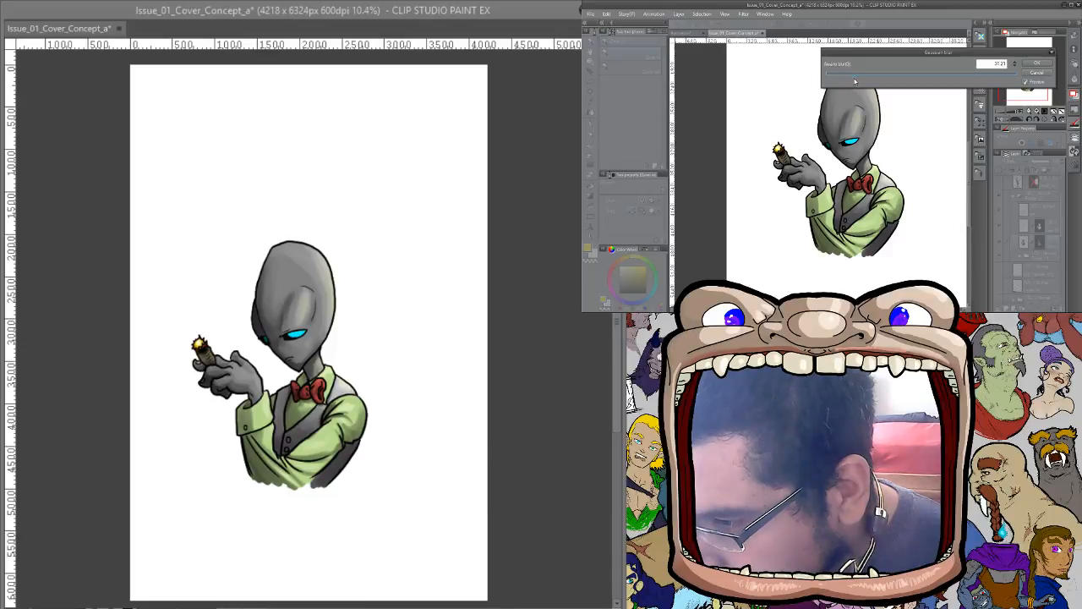
pyautogui.click(1035, 64)
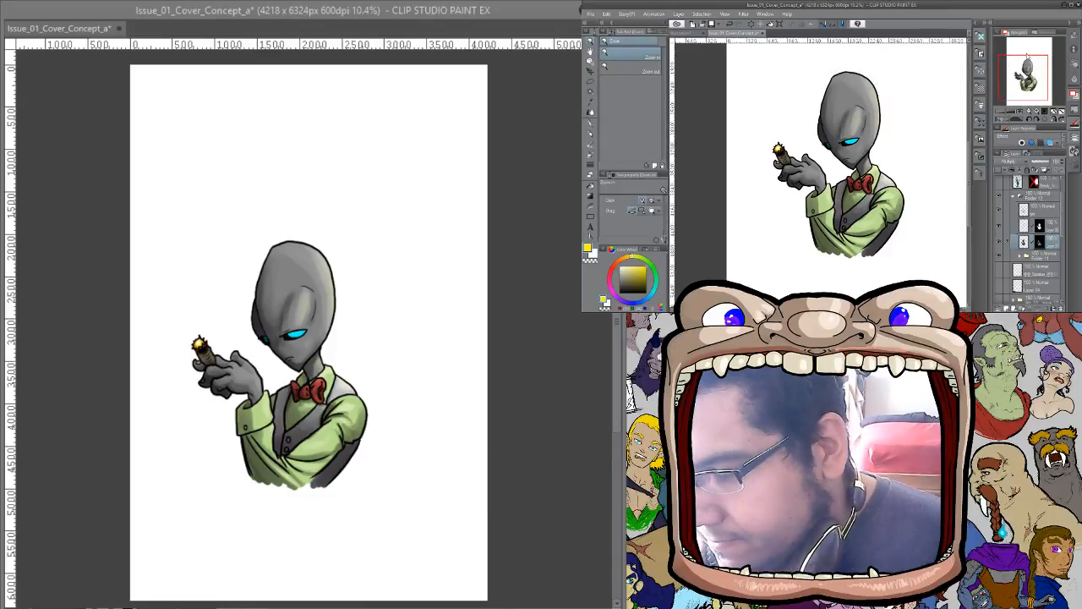
# Duplicate the Multiply shadow layer and turn the copy's mask white so its shadow covers the whole character
pyautogui.click(1022, 241)
pyautogui.hotkey('ctrl', 'c')
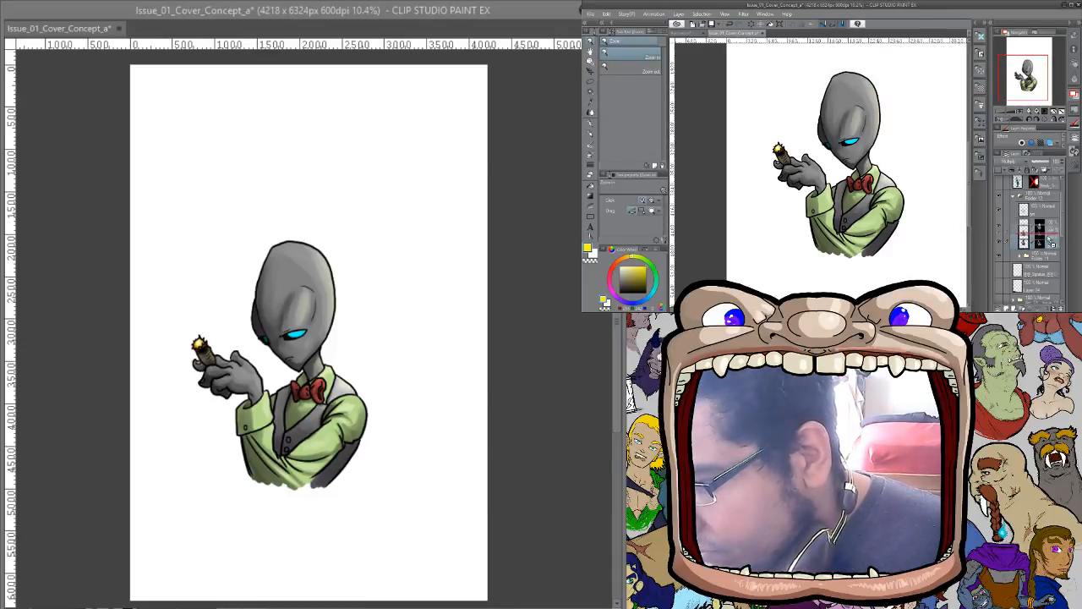
pyautogui.hotkey('ctrl', 'v')
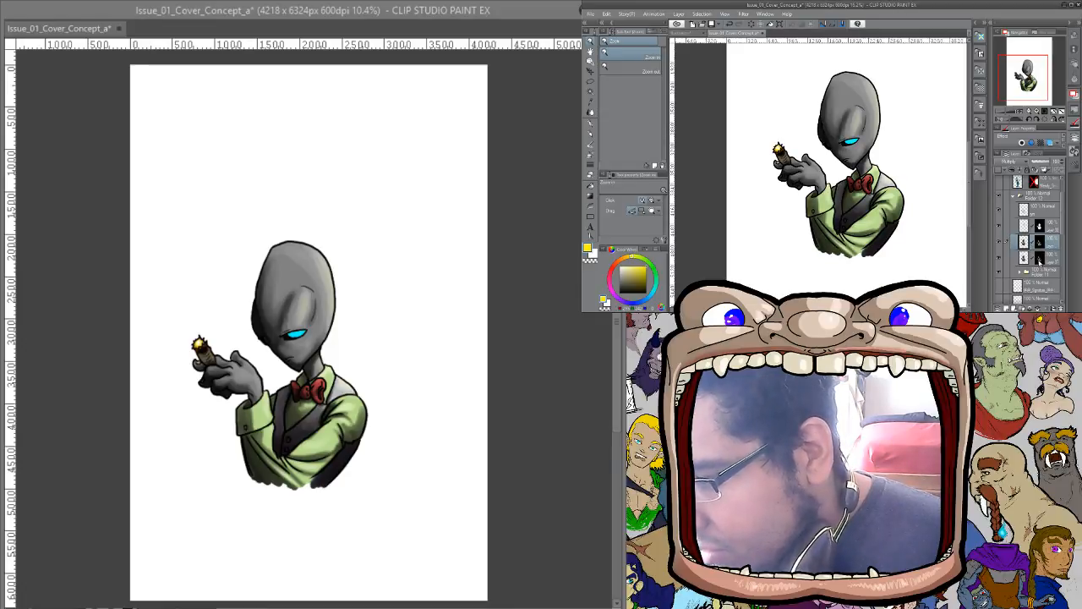
pyautogui.keyDown('shift'); pyautogui.click(1038, 244); pyautogui.keyUp('shift')
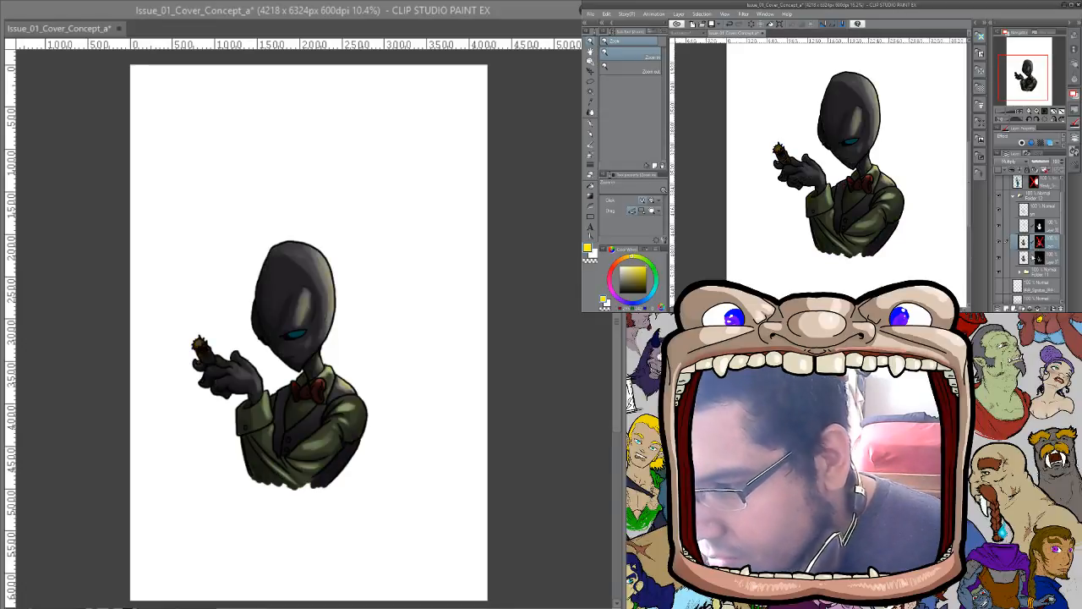
pyautogui.click(1039, 243)
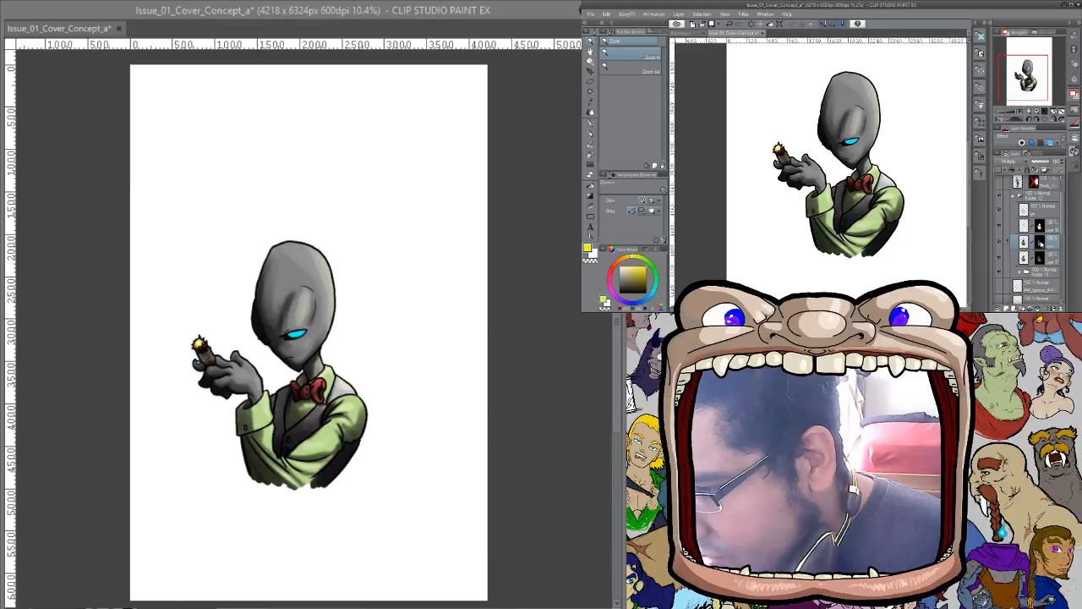
pyautogui.click(1039, 247)
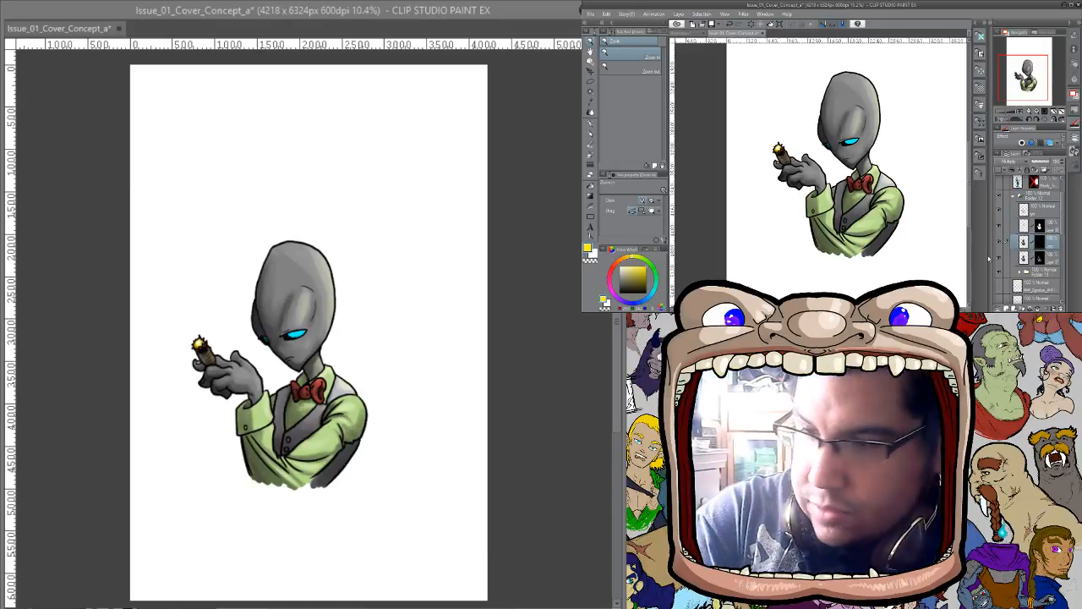
pyautogui.hotkey('ctrl', 'z')
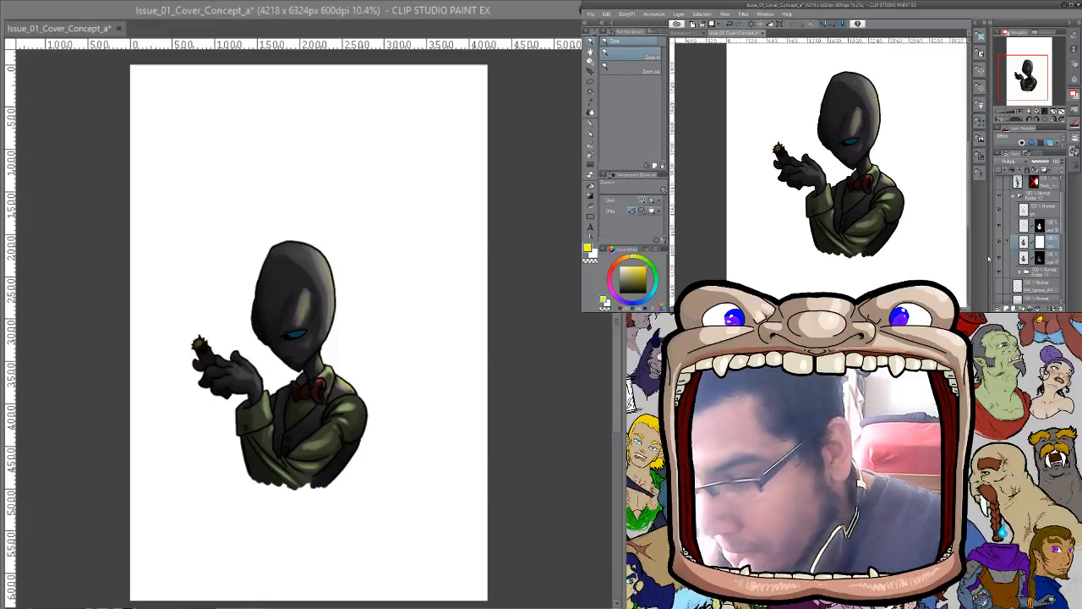
# Select the character's silhouette and recolour the duplicated Multiply shadow, trying purple and blue and settling on an olive-yellow
pyautogui.hotkey('ctrl', 'z')
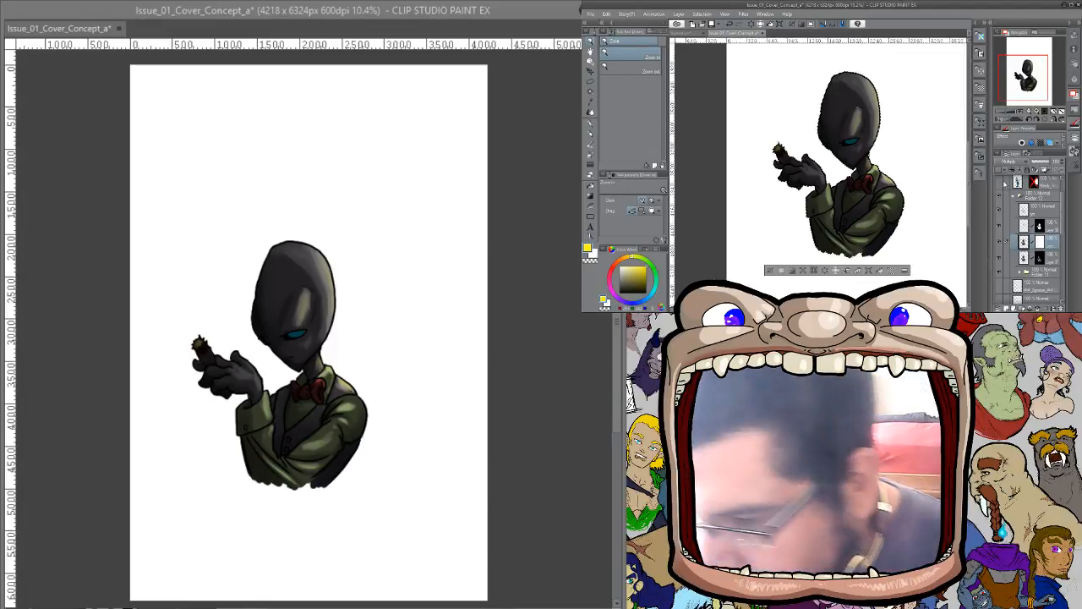
pyautogui.click(615, 295)
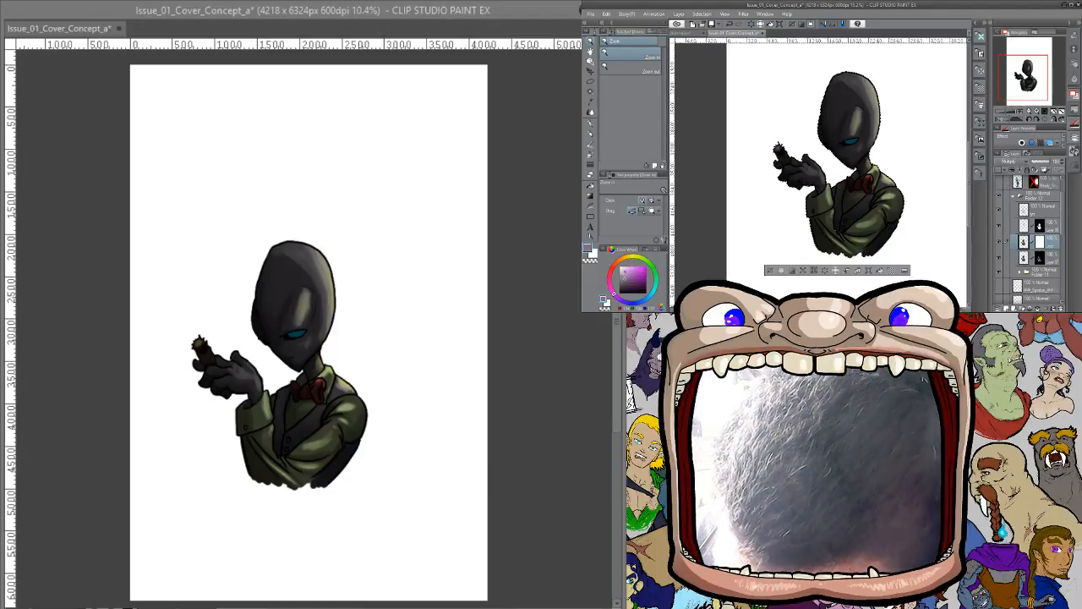
pyautogui.hotkey('alt', 'Delete')
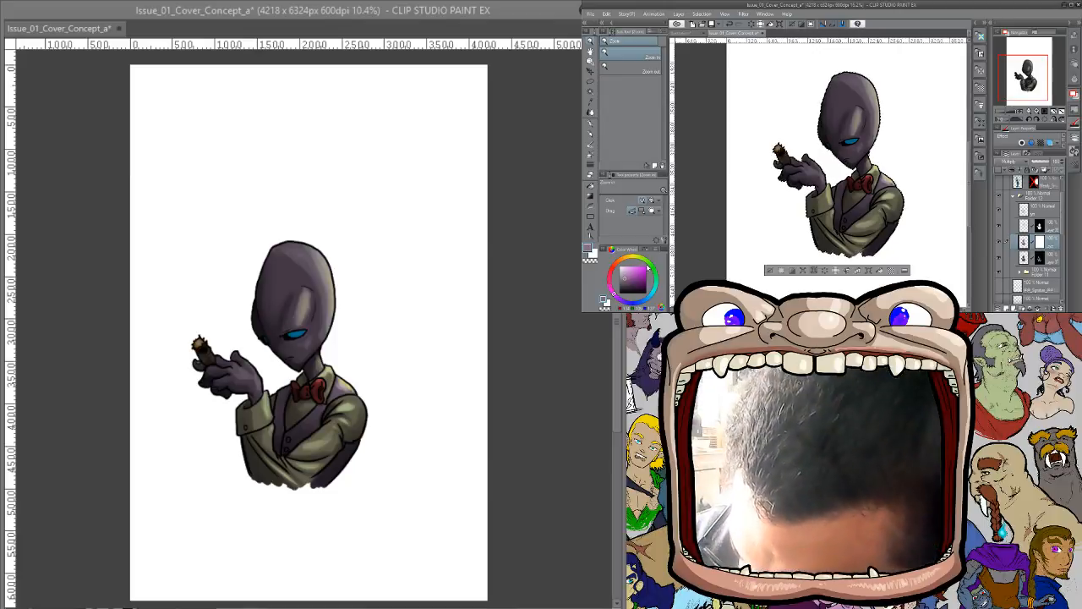
pyautogui.click(630, 298)
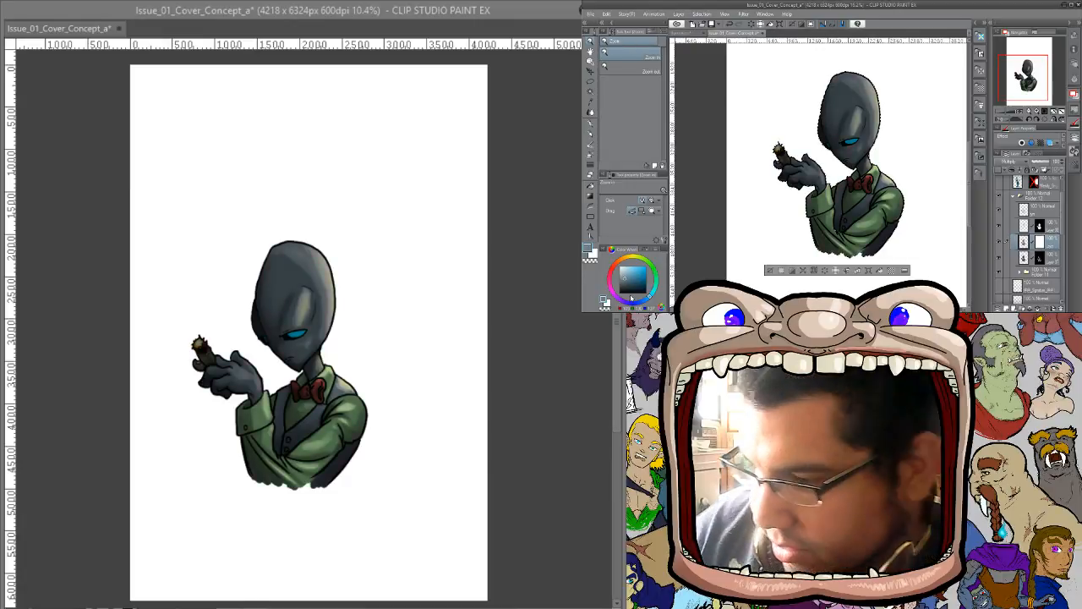
pyautogui.click(634, 257)
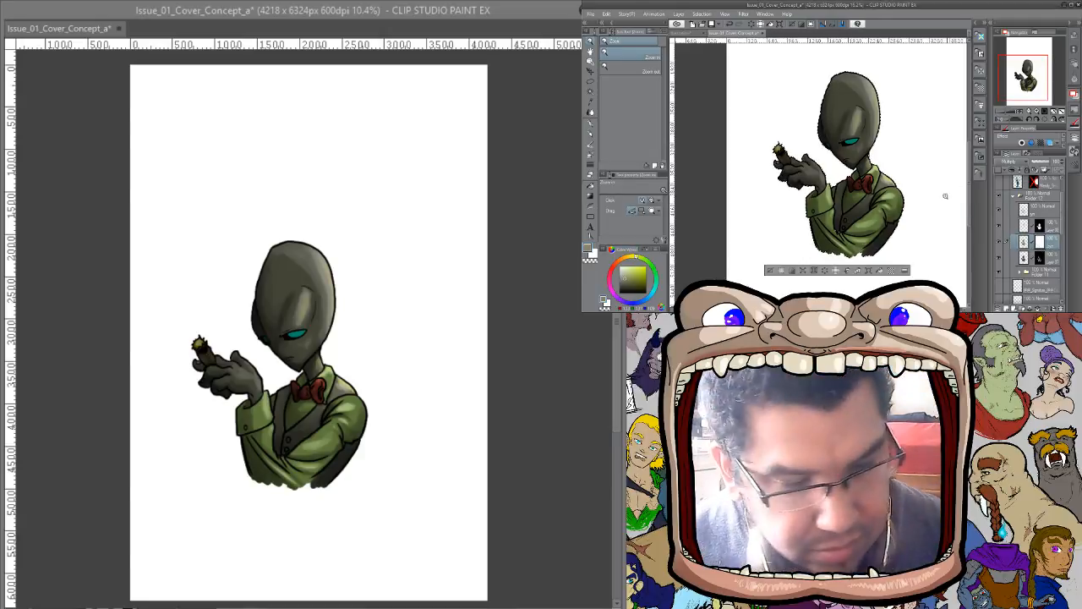
# With a transparent brush on the duplicate's mask, lift the olive shadow from the lit side of the head, the face and the shirt
pyautogui.press('b')
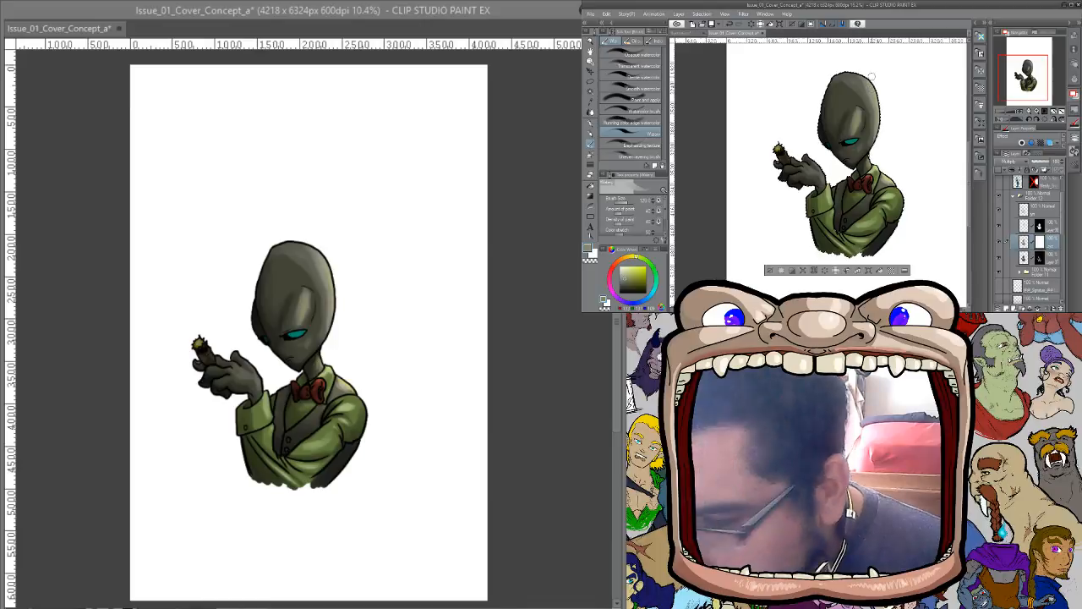
pyautogui.press('c')
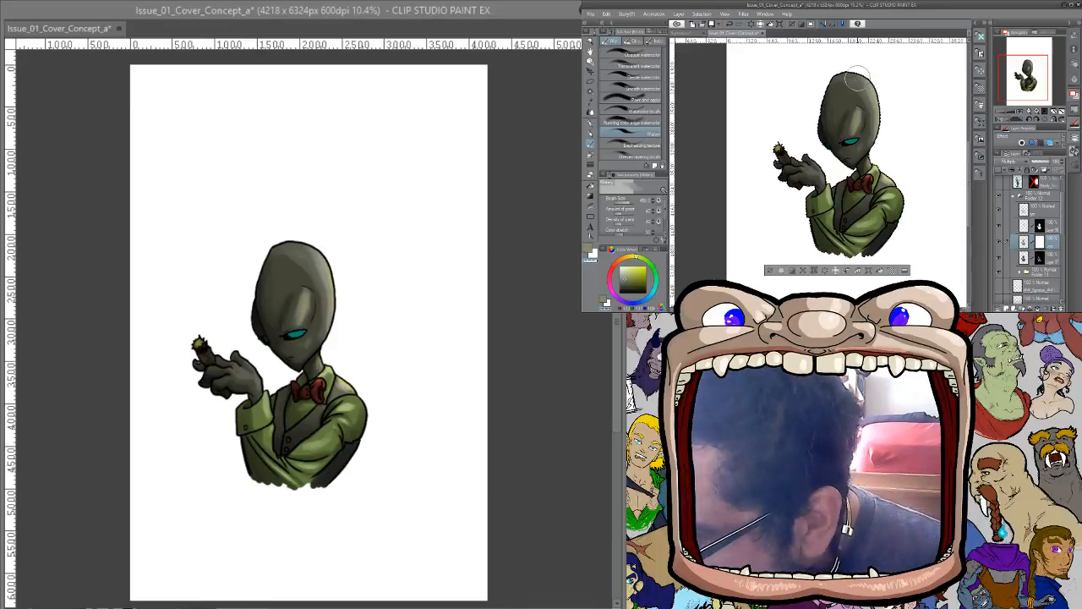
pyautogui.moveTo(863, 76)
pyautogui.mouseDown()
pyautogui.moveTo(872, 135)
pyautogui.moveTo(854, 80)
pyautogui.moveTo(841, 76)
pyautogui.moveTo(858, 96)
pyautogui.moveTo(837, 87)
pyautogui.moveTo(857, 98)
pyautogui.moveTo(841, 66)
pyautogui.moveTo(886, 84)
pyautogui.moveTo(868, 103)
pyautogui.mouseUp()
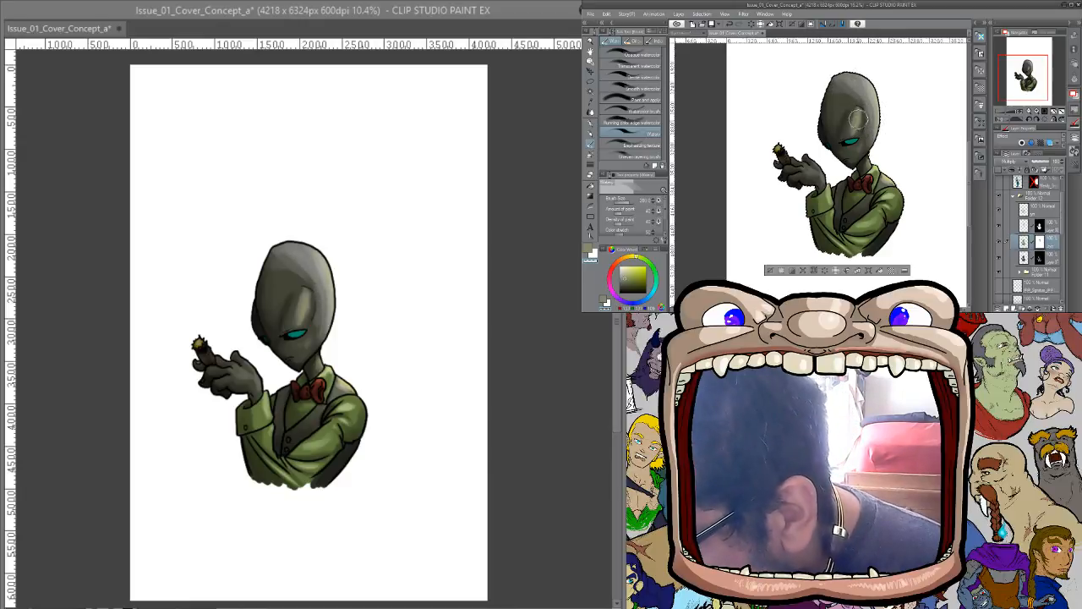
pyautogui.moveTo(848, 119)
pyautogui.mouseDown()
pyautogui.moveTo(851, 146)
pyautogui.moveTo(861, 120)
pyautogui.moveTo(872, 182)
pyautogui.moveTo(881, 173)
pyautogui.moveTo(875, 217)
pyautogui.moveTo(900, 211)
pyautogui.moveTo(905, 196)
pyautogui.moveTo(887, 194)
pyautogui.moveTo(896, 204)
pyautogui.moveTo(875, 226)
pyautogui.moveTo(836, 220)
pyautogui.mouseUp()
pyautogui.press(']')
pyautogui.press(']')
pyautogui.press(']')
pyautogui.press(']')
pyautogui.press(']')
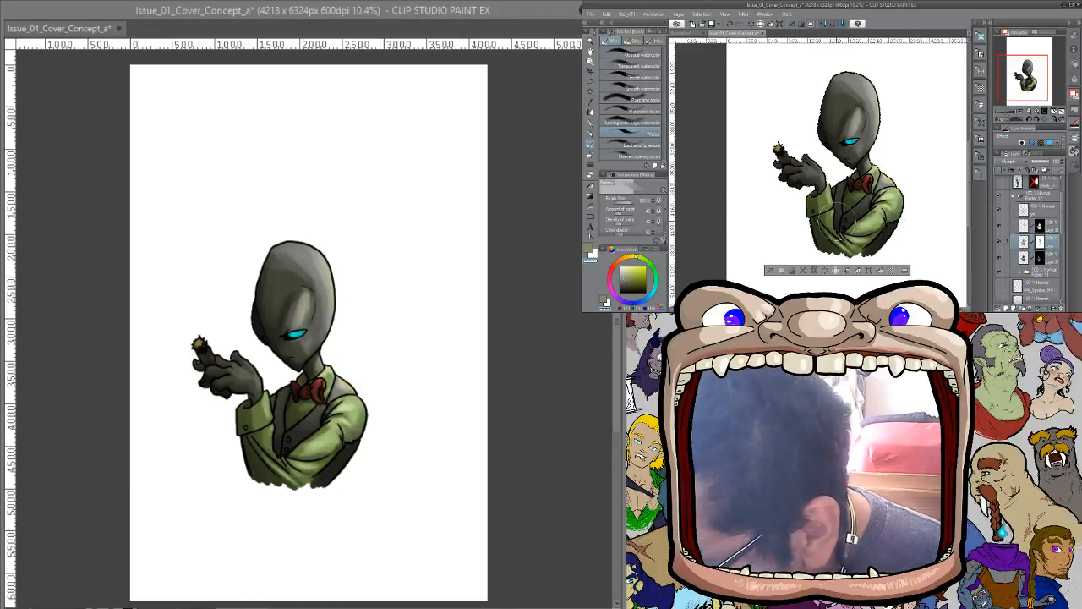
# Thin the olive shadow on the raised hand and cuff and soften its edge across the crown of the head
pyautogui.press('[')
pyautogui.press('[')
pyautogui.moveTo(813, 169)
pyautogui.mouseDown()
pyautogui.moveTo(834, 238)
pyautogui.moveTo(822, 201)
pyautogui.mouseUp()
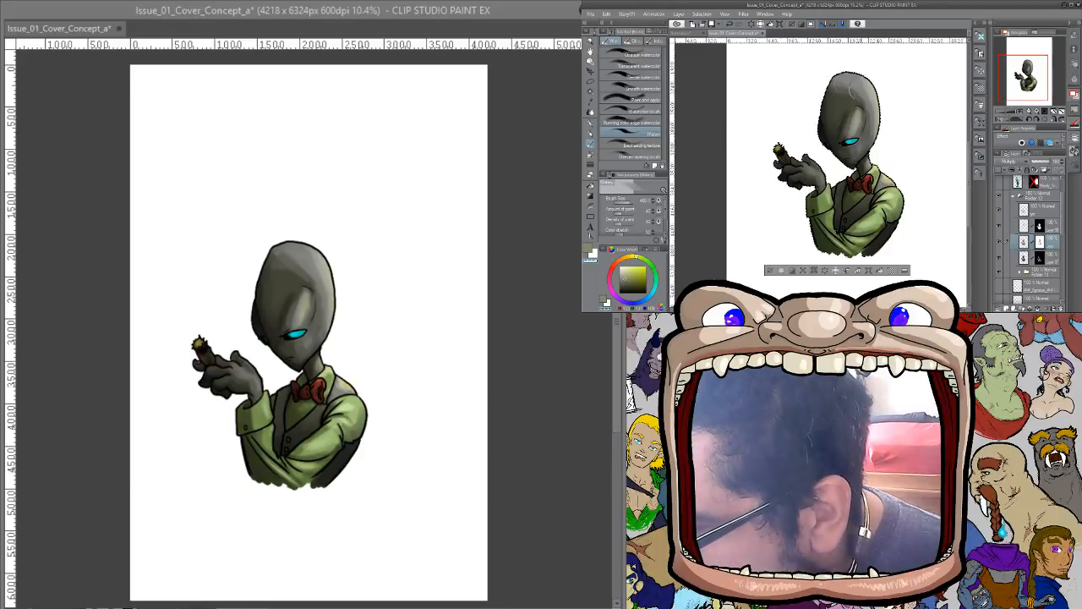
pyautogui.moveTo(841, 90)
pyautogui.mouseDown()
pyautogui.moveTo(849, 125)
pyautogui.moveTo(843, 99)
pyautogui.mouseUp()
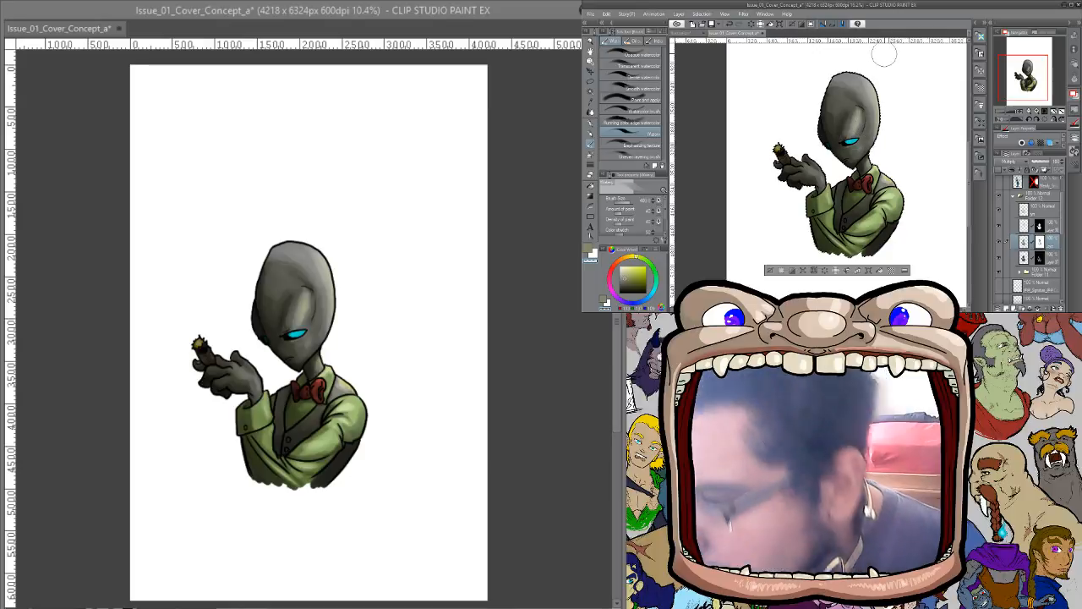
# With a much smaller brush, clear the shadow over the far eye so its cyan glow shows
pyautogui.press('[')
pyautogui.press('[')
pyautogui.press('[')
pyautogui.press('[')
pyautogui.press('[')
pyautogui.press('[')
pyautogui.press('[')
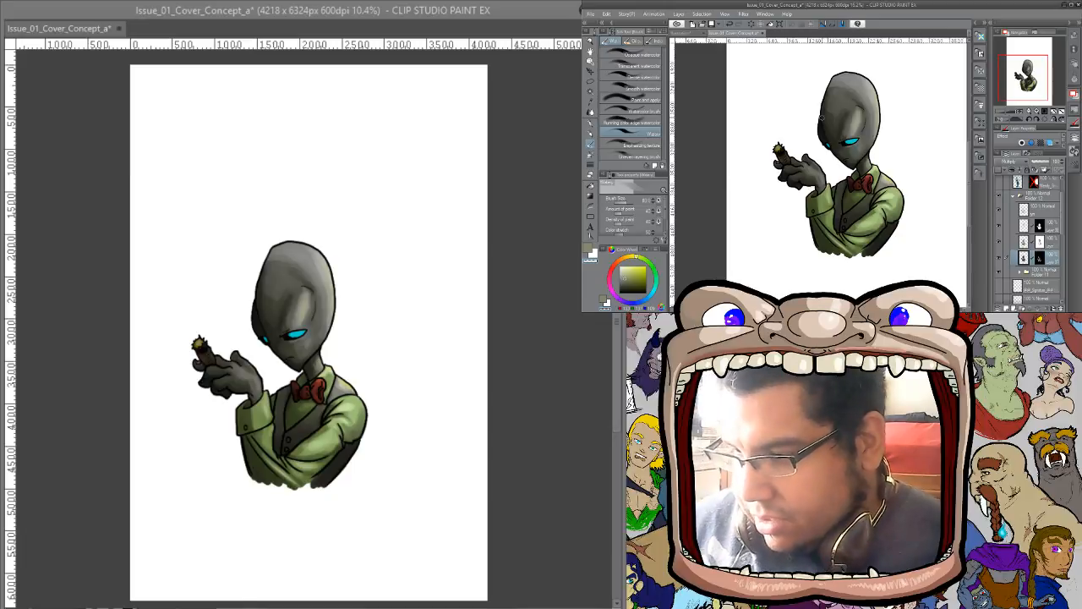
# Compare the character with and without each of the two Multiply shadow layers
pyautogui.click(1000, 258)
pyautogui.click(1000, 259)
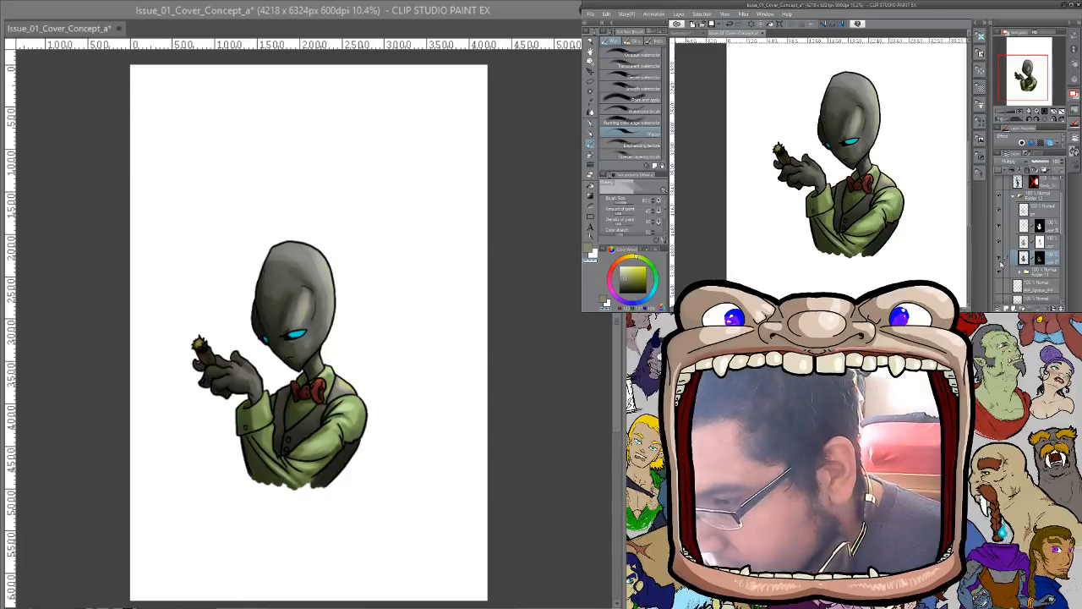
pyautogui.click(1003, 245)
pyautogui.click(1003, 245)
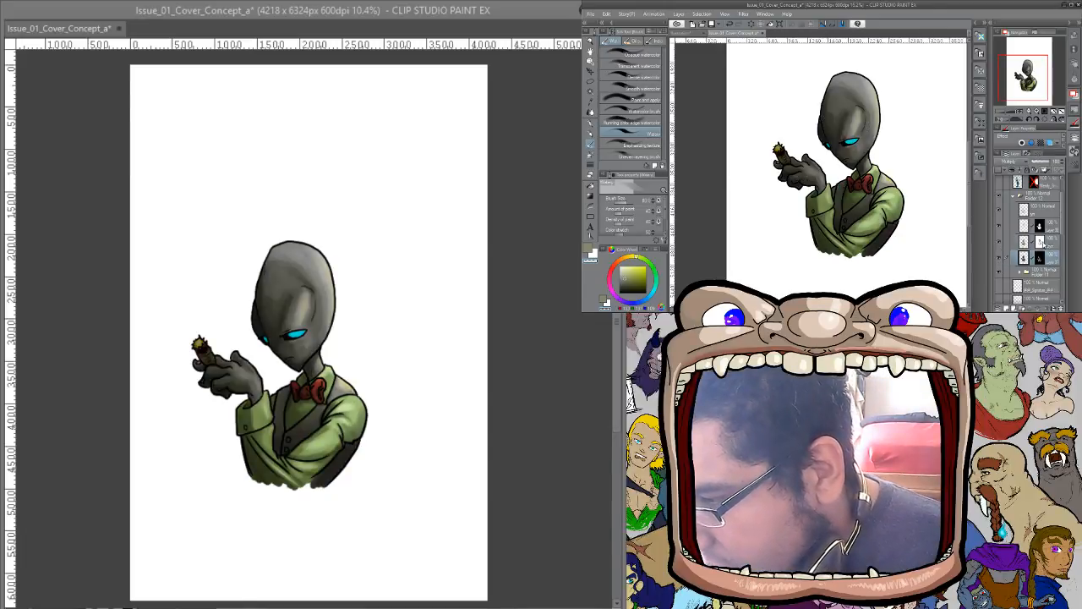
# On the olive shadow layer's mask, lighten the folded arm, the shirt front and the raised cuff
pyautogui.click(1041, 243)
pyautogui.moveTo(878, 209)
pyautogui.mouseDown()
pyautogui.moveTo(854, 227)
pyautogui.moveTo(874, 233)
pyautogui.moveTo(854, 251)
pyautogui.moveTo(877, 217)
pyautogui.moveTo(848, 244)
pyautogui.moveTo(832, 234)
pyautogui.moveTo(848, 248)
pyautogui.moveTo(831, 230)
pyautogui.mouseUp()
pyautogui.press(']')
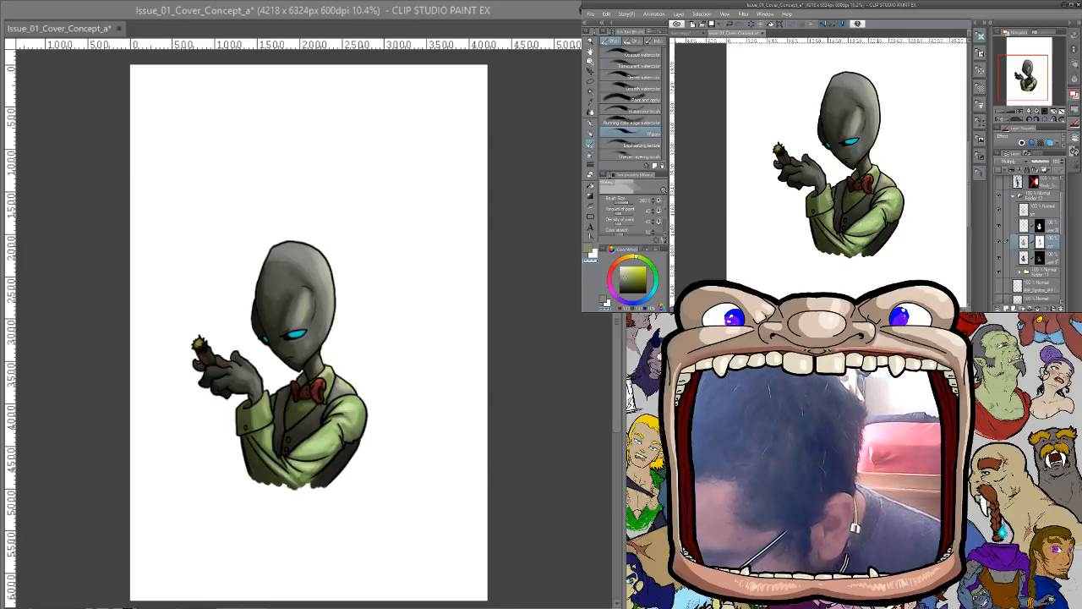
pyautogui.moveTo(824, 192)
pyautogui.mouseDown()
pyautogui.moveTo(820, 207)
pyautogui.moveTo(827, 198)
pyautogui.mouseUp()
pyautogui.press(']')
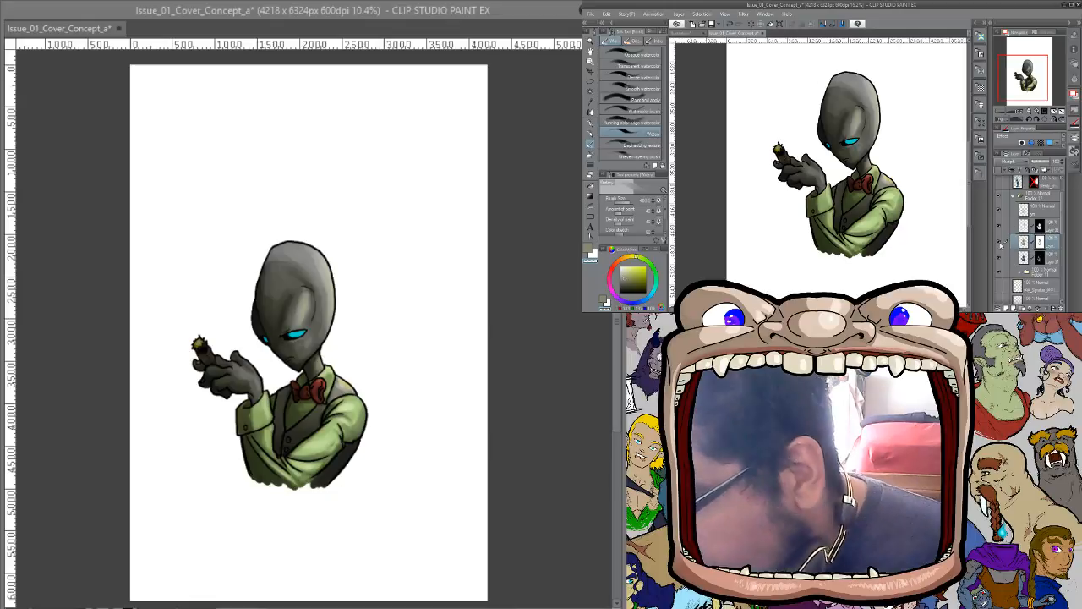
# Compare the character with and without the olive Multiply shadow and the Screen highlights
pyautogui.click(1002, 244)
pyautogui.click(1002, 245)
pyautogui.click(1002, 244)
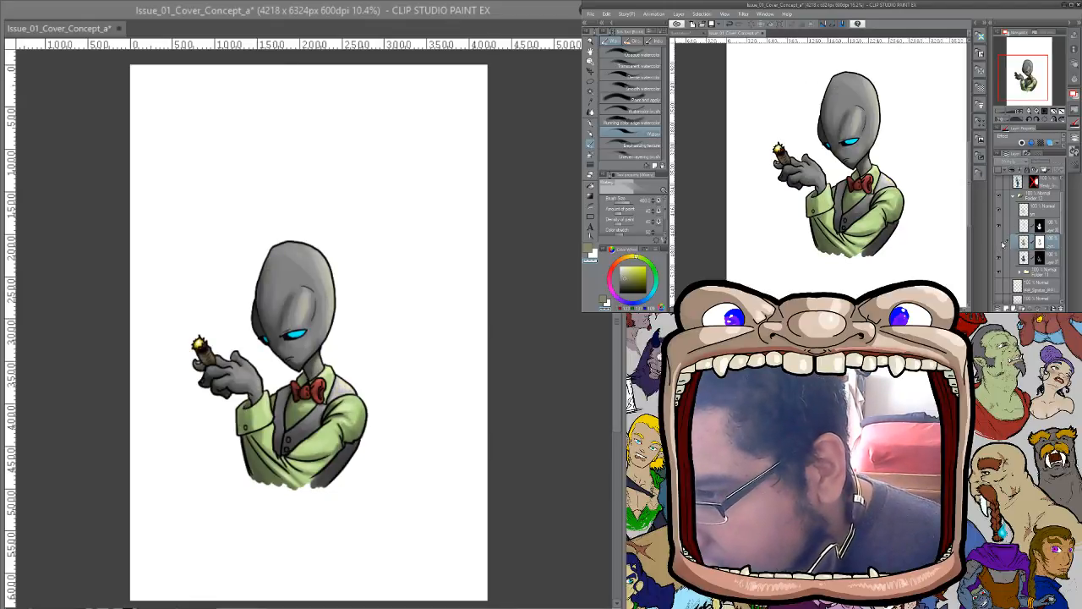
pyautogui.click(1001, 244)
pyautogui.click(1001, 244)
pyautogui.click(1001, 244)
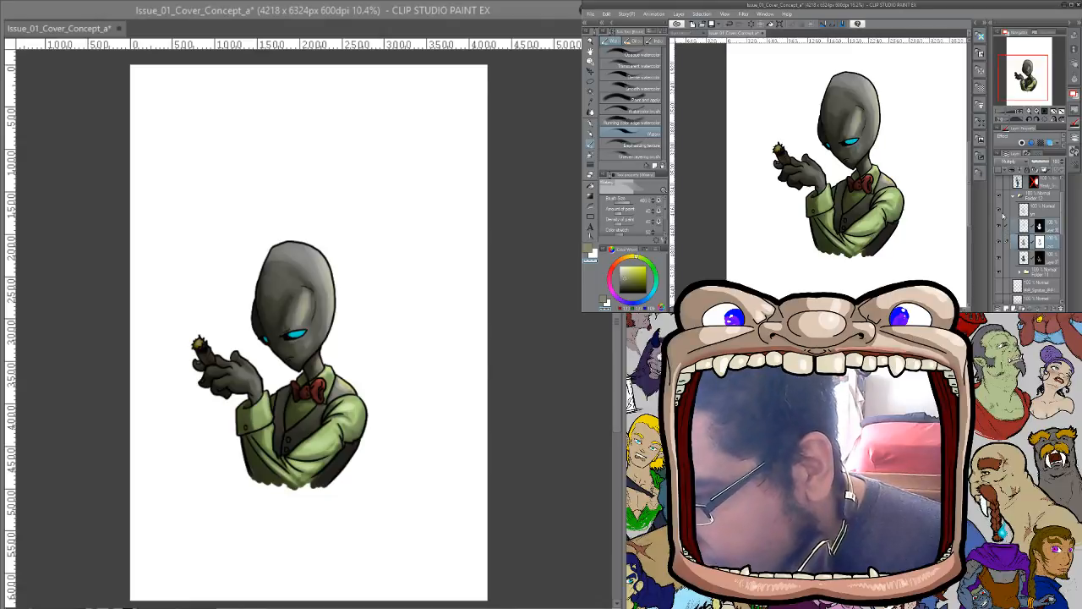
pyautogui.click(1002, 227)
pyautogui.click(1000, 228)
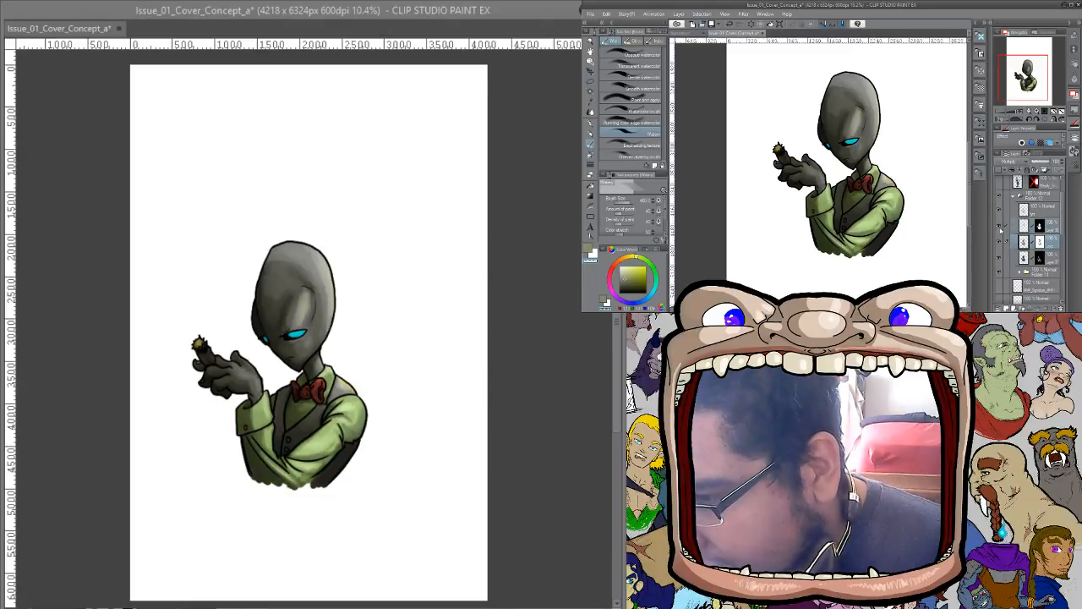
pyautogui.click(1001, 229)
pyautogui.click(1002, 228)
# Try a lower opacity on the Screen highlight layer
pyautogui.click(1051, 225)
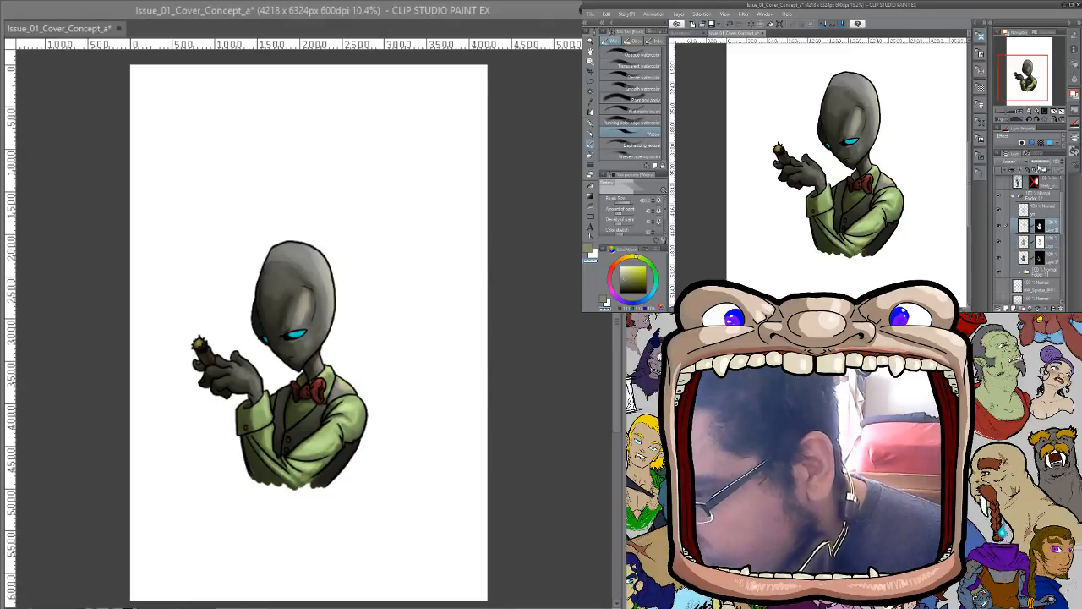
pyautogui.click(1037, 161)
pyautogui.click(1042, 169)
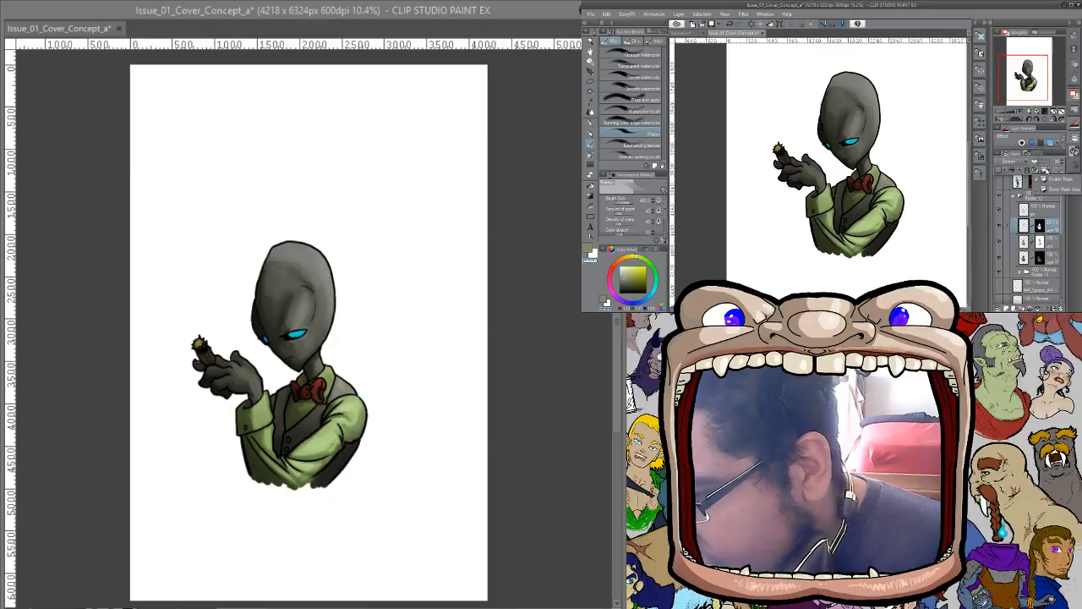
pyautogui.click(1056, 179)
pyautogui.moveTo(1042, 164); pyautogui.dragTo(1055, 164)
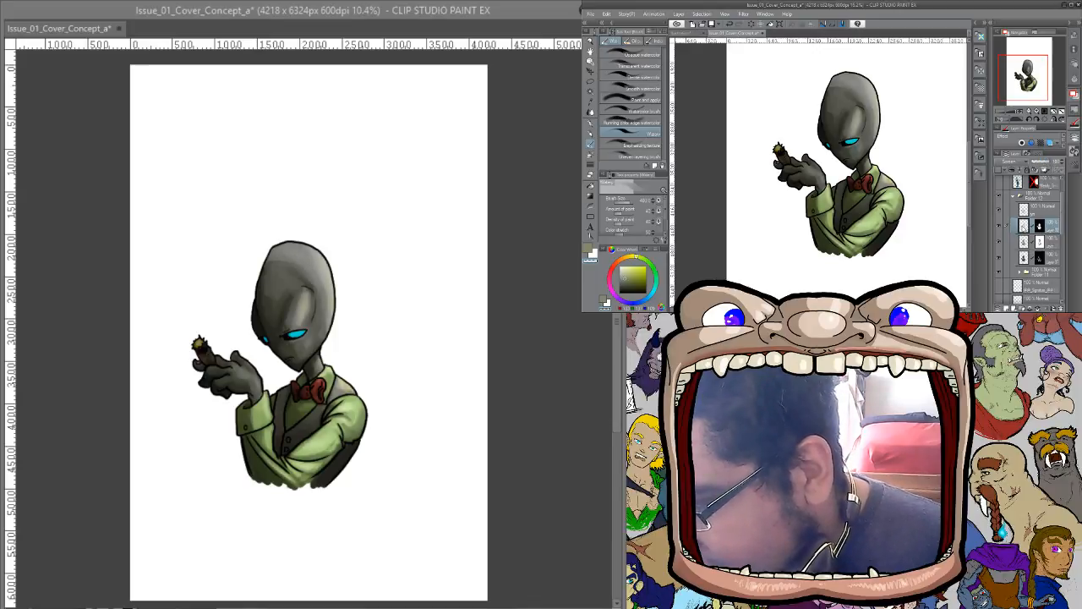
# Apply a Gaussian blur of about 34 to the Screen highlight layer
pyautogui.click(743, 14)
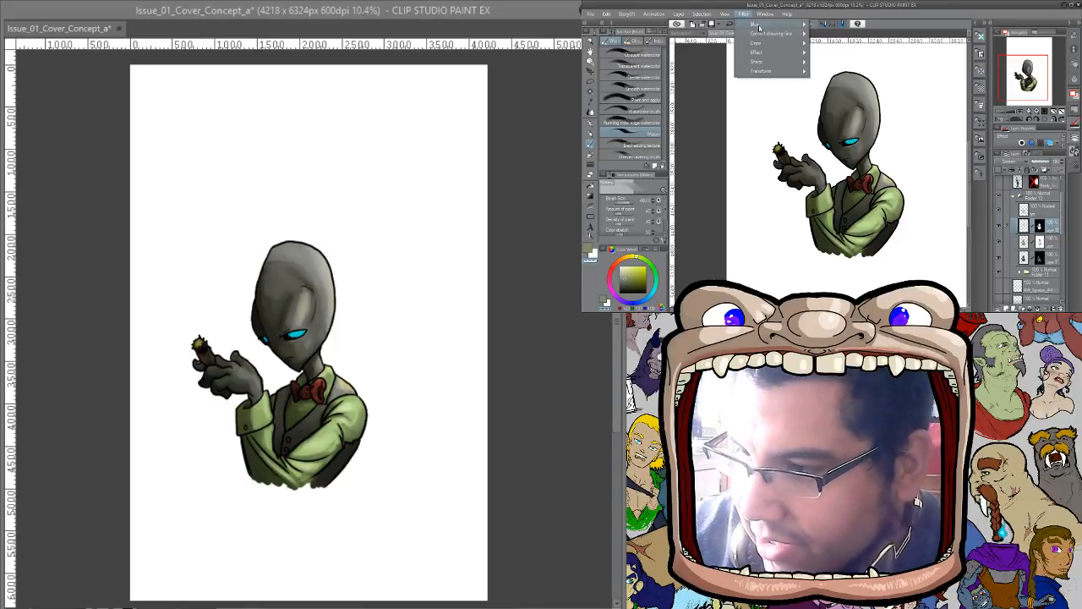
pyautogui.moveTo(763, 26)
pyautogui.click(838, 44)
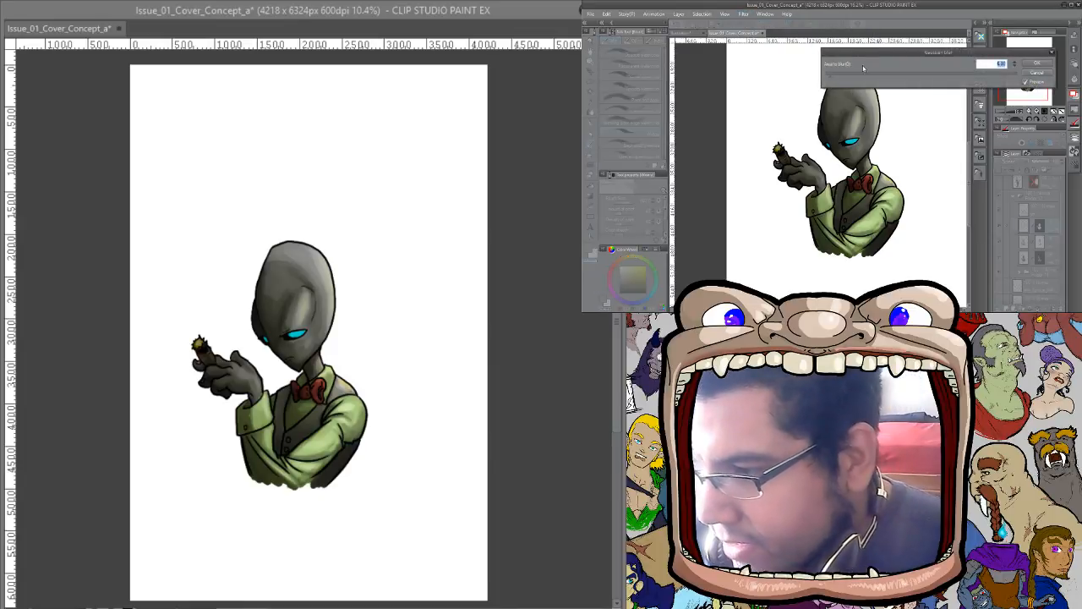
pyautogui.moveTo(859, 78); pyautogui.dragTo(1015, 76)
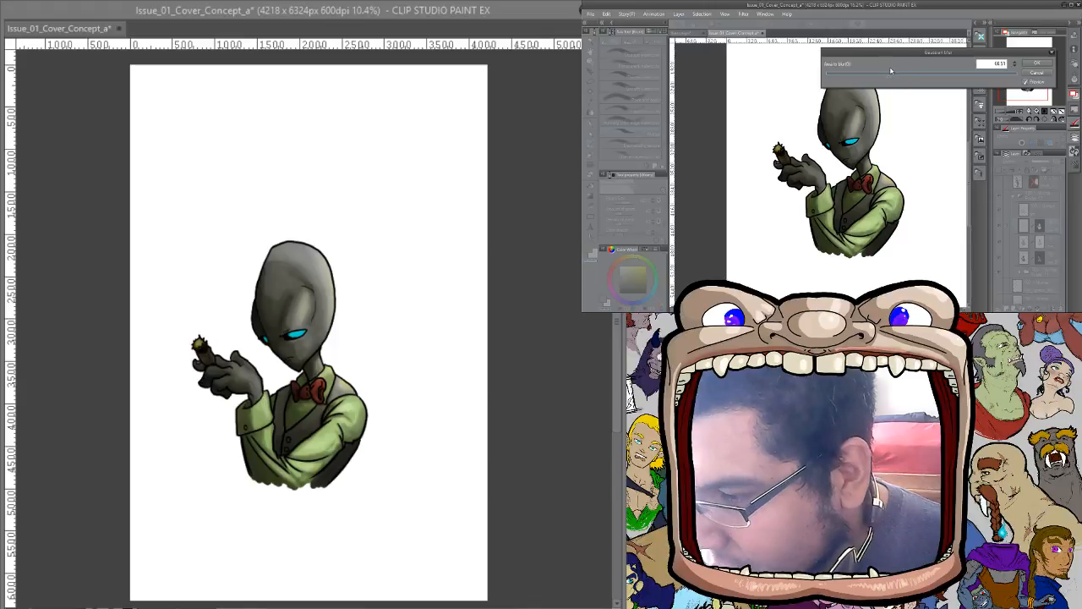
pyautogui.moveTo(890, 71); pyautogui.dragTo(865, 81)
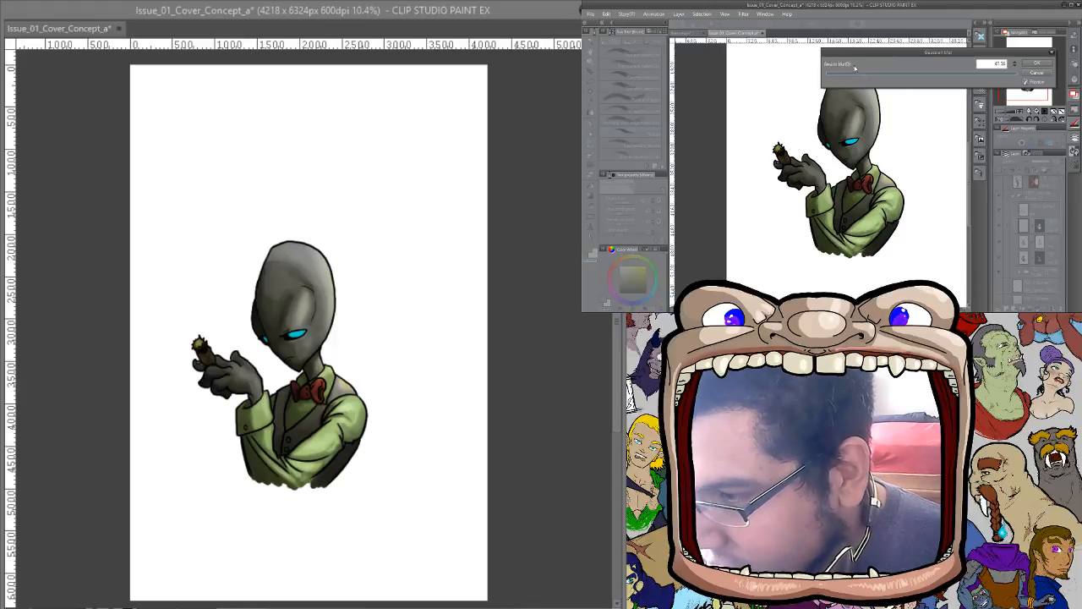
pyautogui.moveTo(869, 77); pyautogui.dragTo(859, 79)
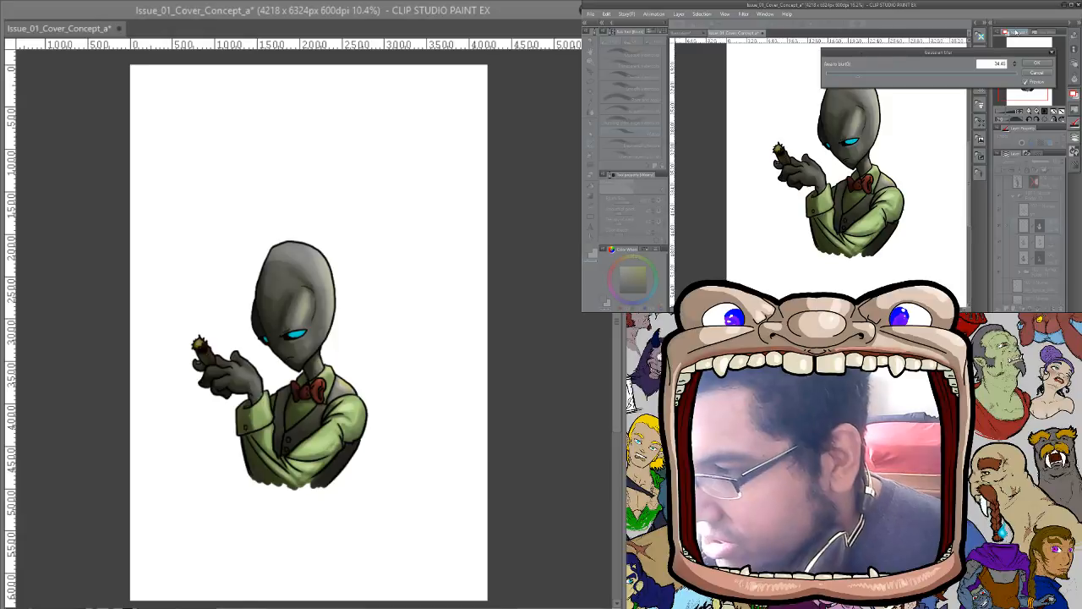
pyautogui.click(1036, 62)
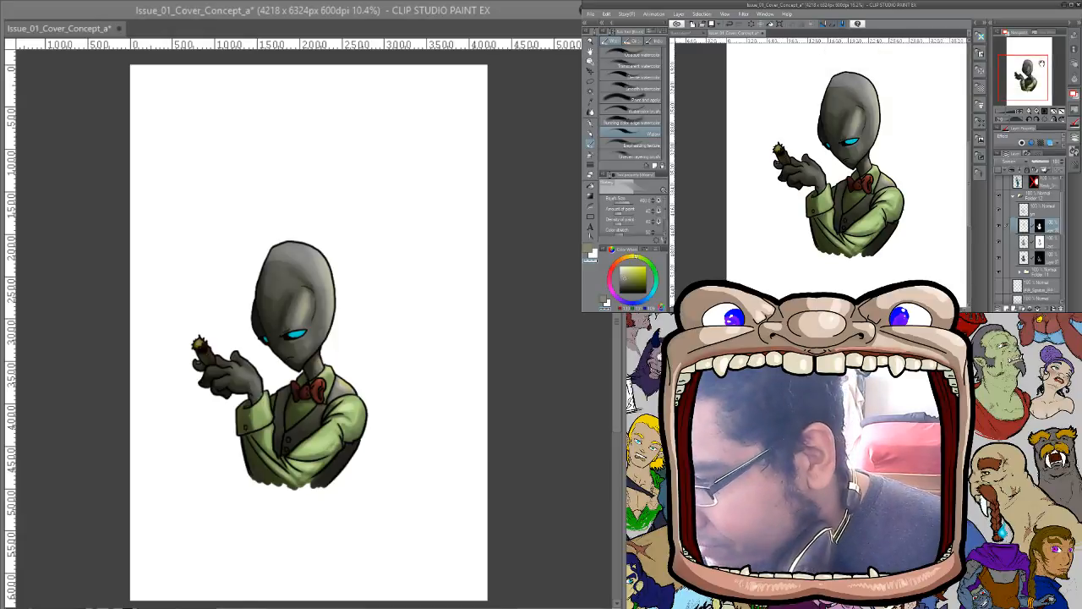
# Compare the figure with and without the lowest Multiply shadow, and apply a Gaussian blur to that shadow layer
pyautogui.click(999, 257)
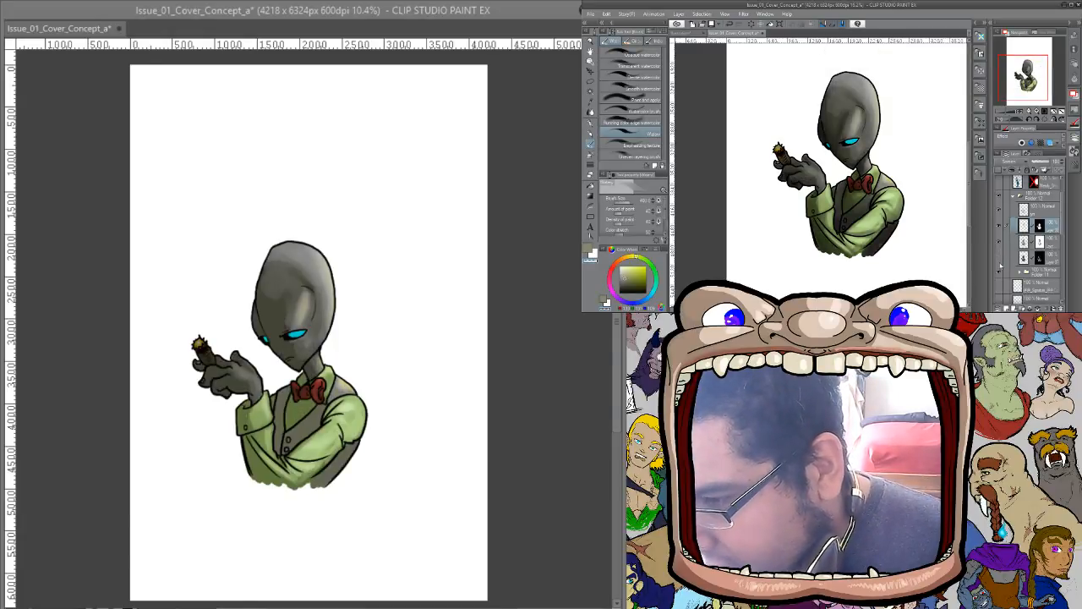
pyautogui.click(999, 259)
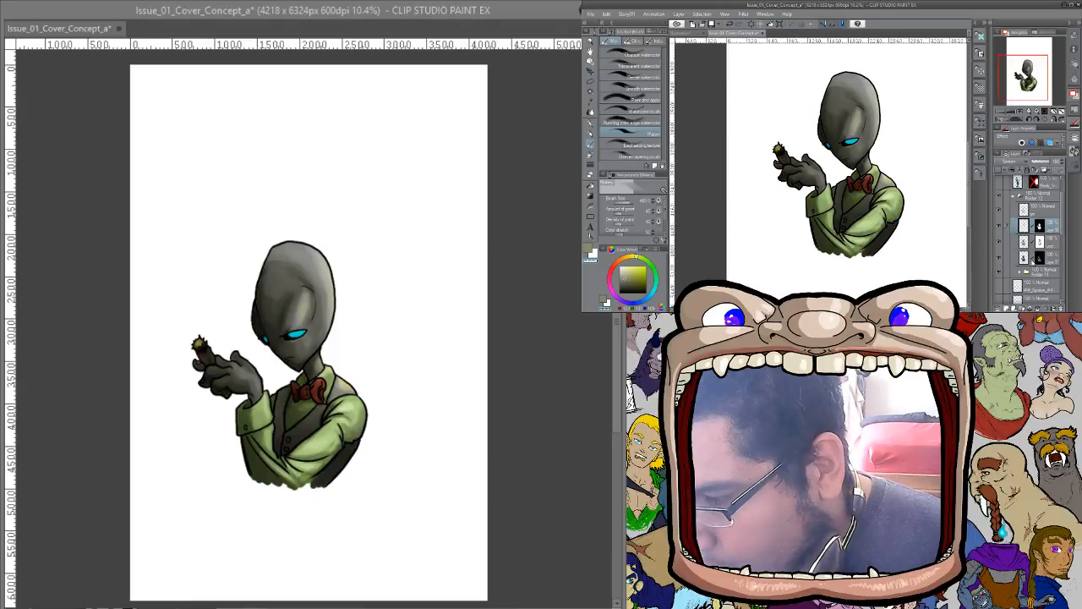
pyautogui.click(1033, 261)
pyautogui.click(1039, 258)
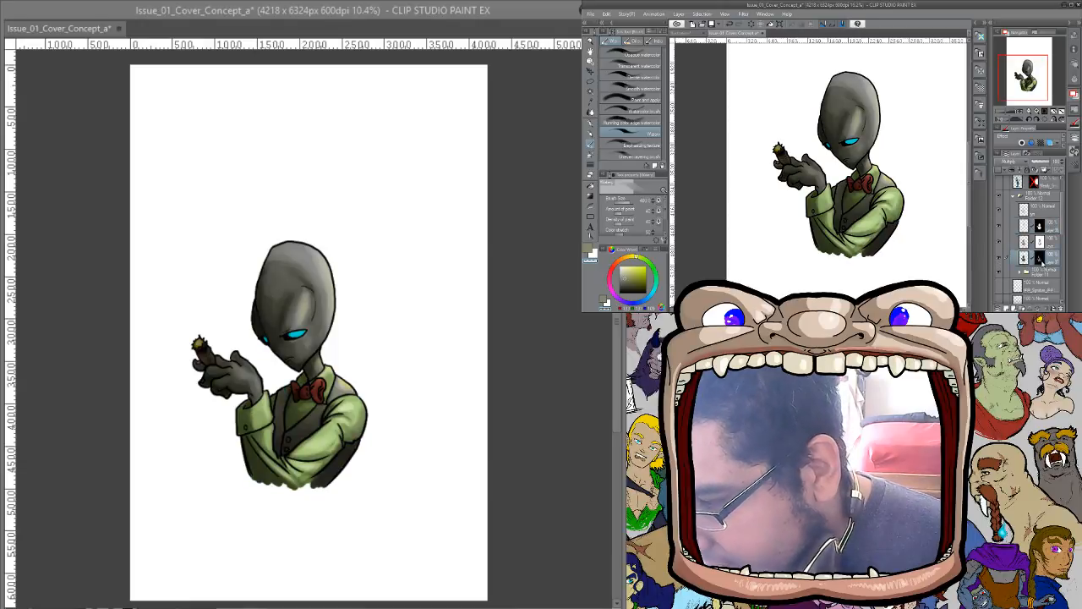
pyautogui.click(744, 16)
pyautogui.moveTo(755, 24)
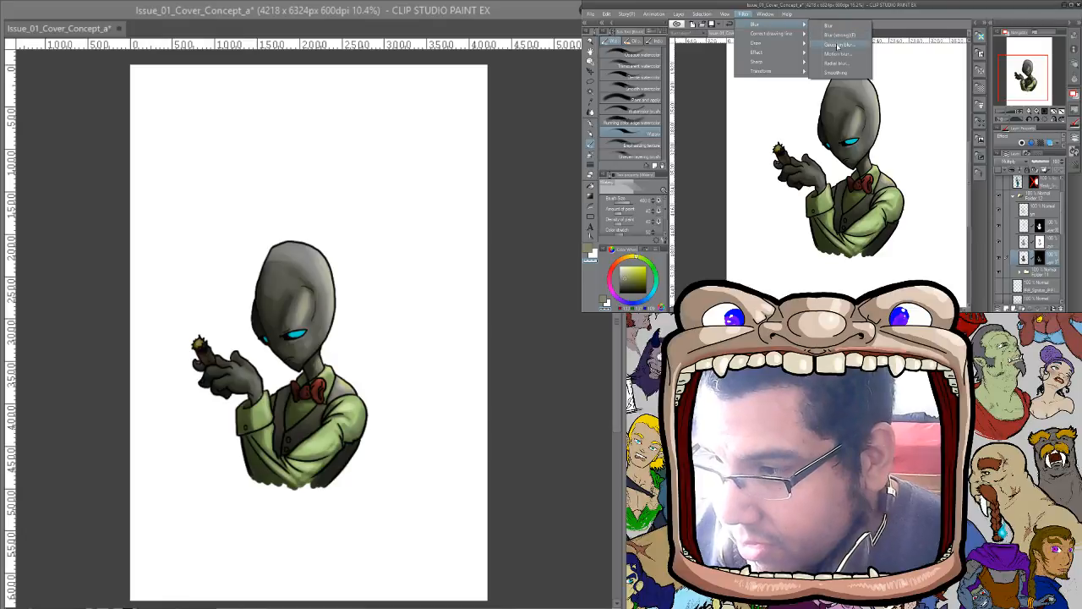
pyautogui.click(837, 45)
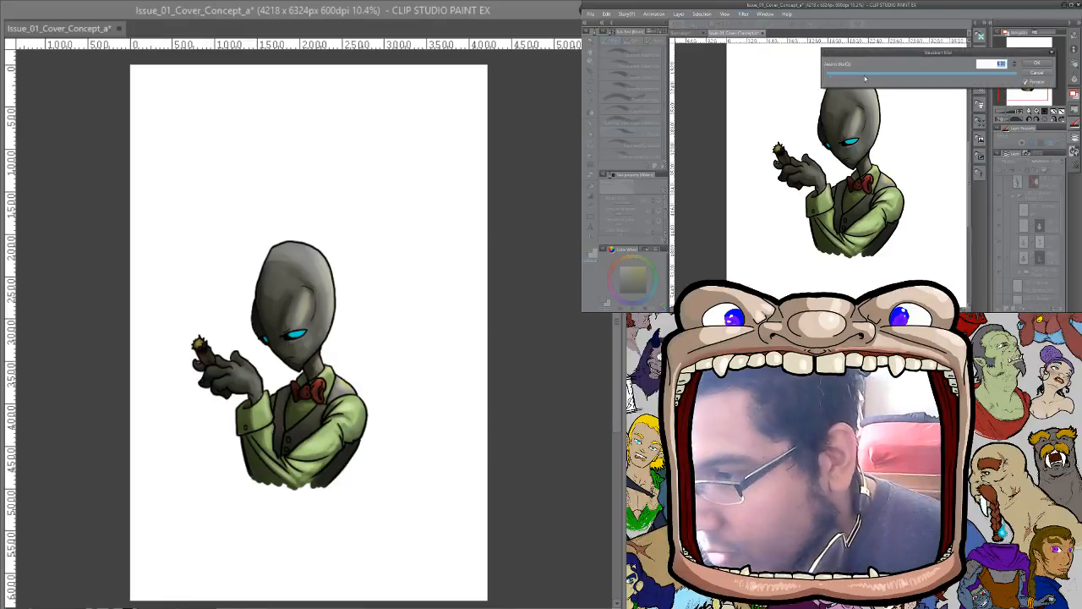
pyautogui.moveTo(865, 78); pyautogui.dragTo(853, 79)
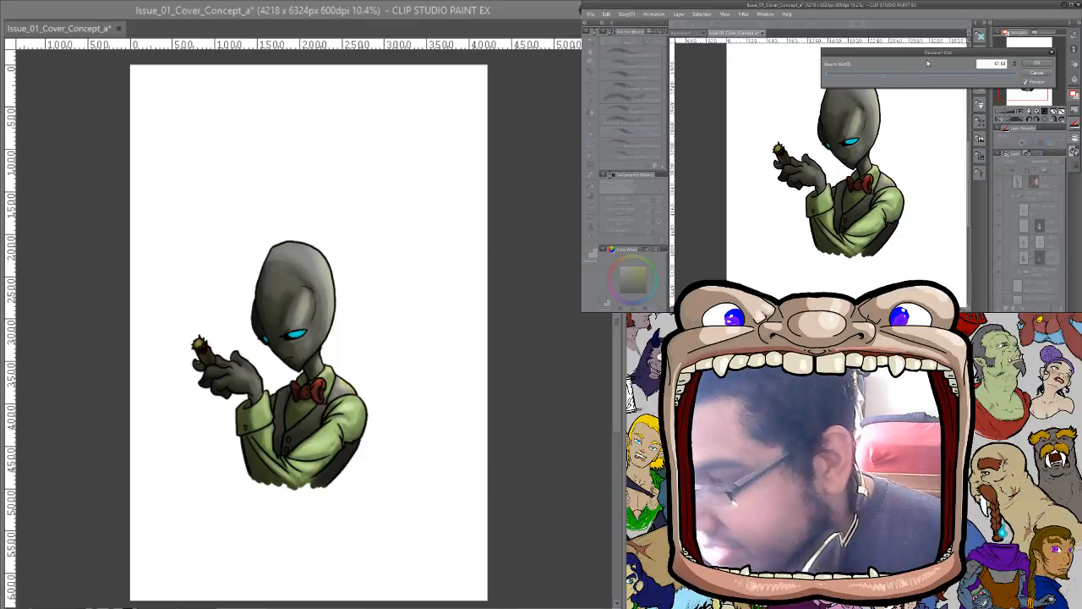
pyautogui.click(1036, 64)
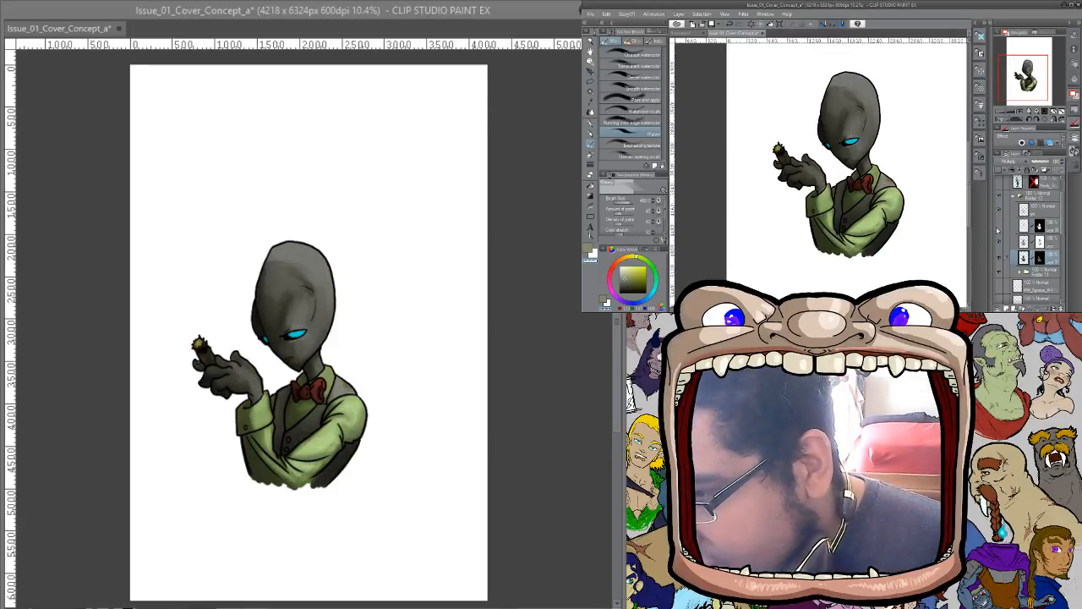
# On the olive shadow layer's mask, clear the shadow from the alien's cyan eyes with the pen
pyautogui.click(1000, 241)
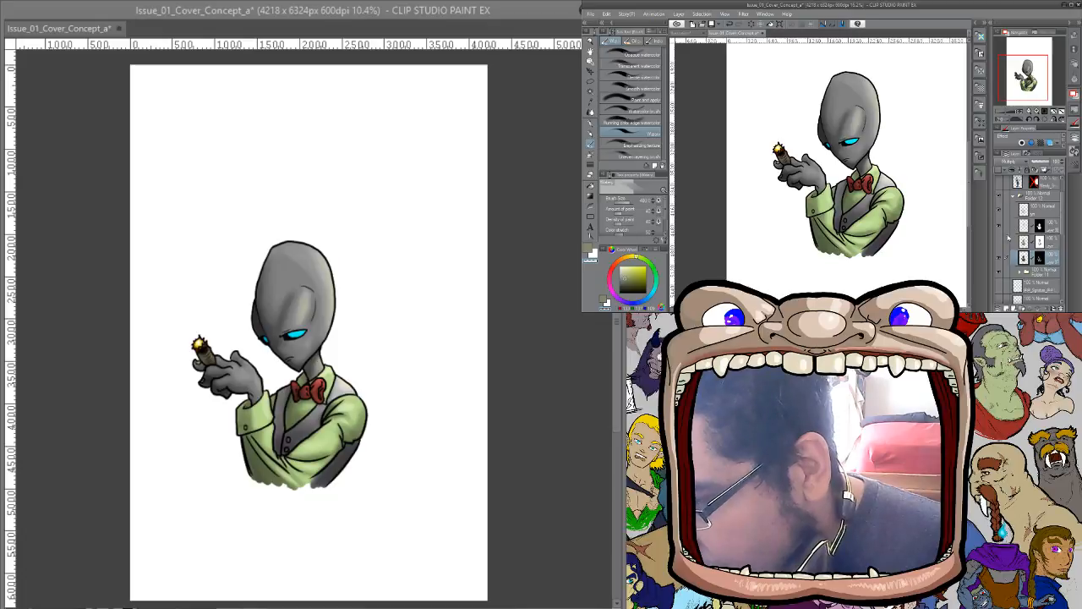
pyautogui.click(1000, 241)
pyautogui.click(1043, 240)
pyautogui.hotkey('ctrl', 'space')
pyautogui.moveTo(847, 149); pyautogui.dragTo(872, 131)
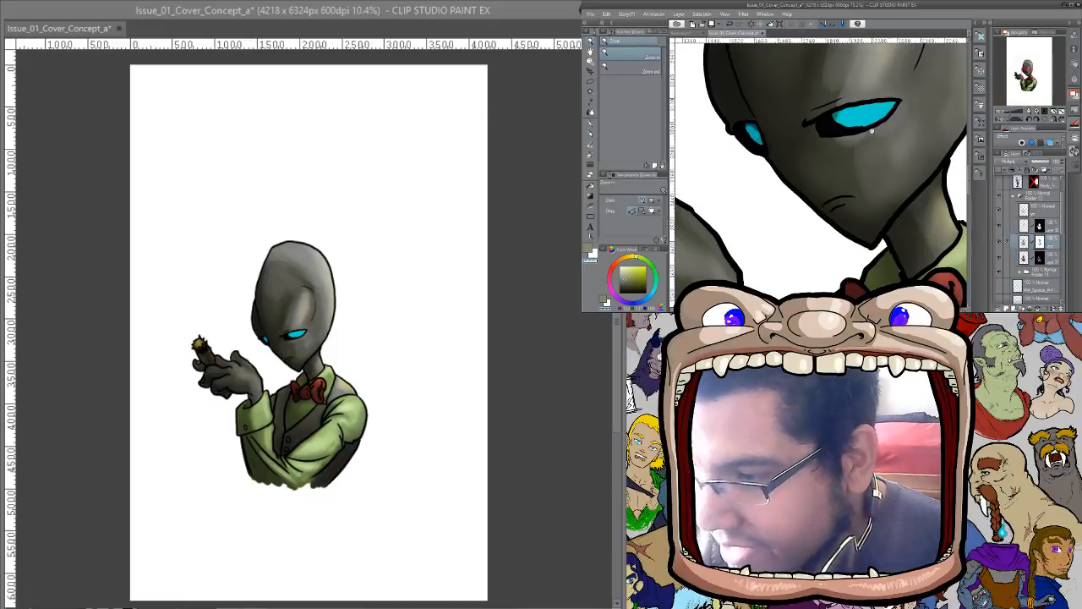
pyautogui.press('p')
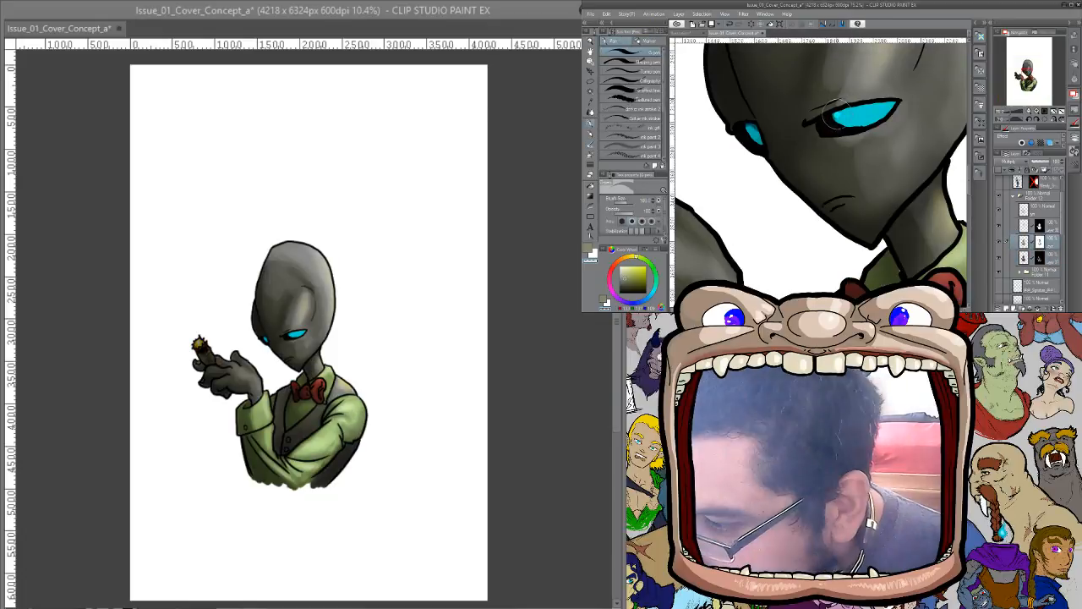
pyautogui.moveTo(842, 119); pyautogui.dragTo(860, 119)
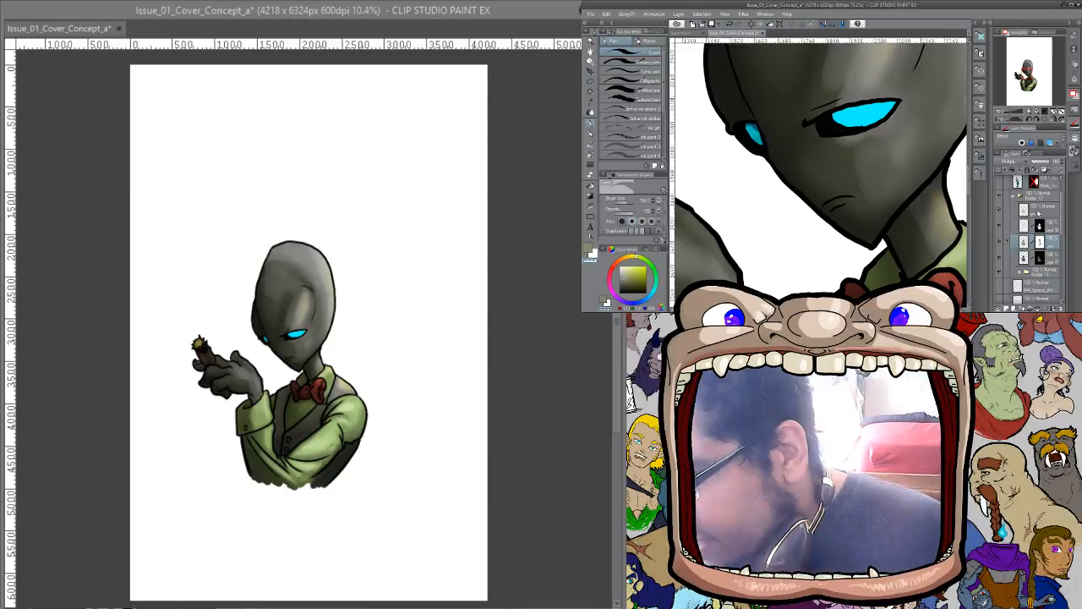
# On the top Normal layer, paint white glints in both eyes and a thin yellow rim light along the head and shoulder
pyautogui.click(1041, 213)
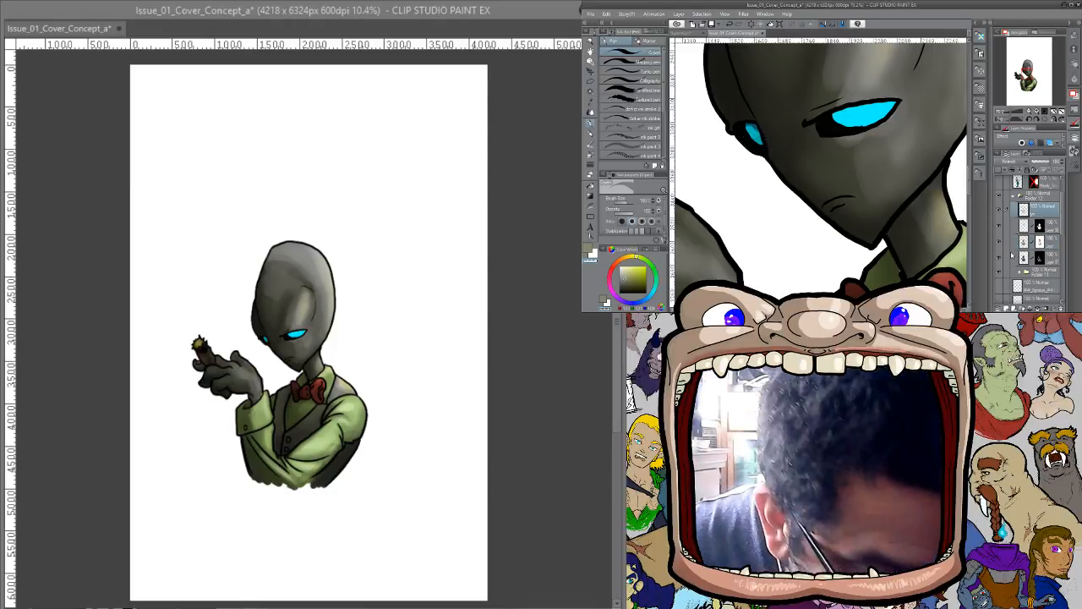
pyautogui.press('c')
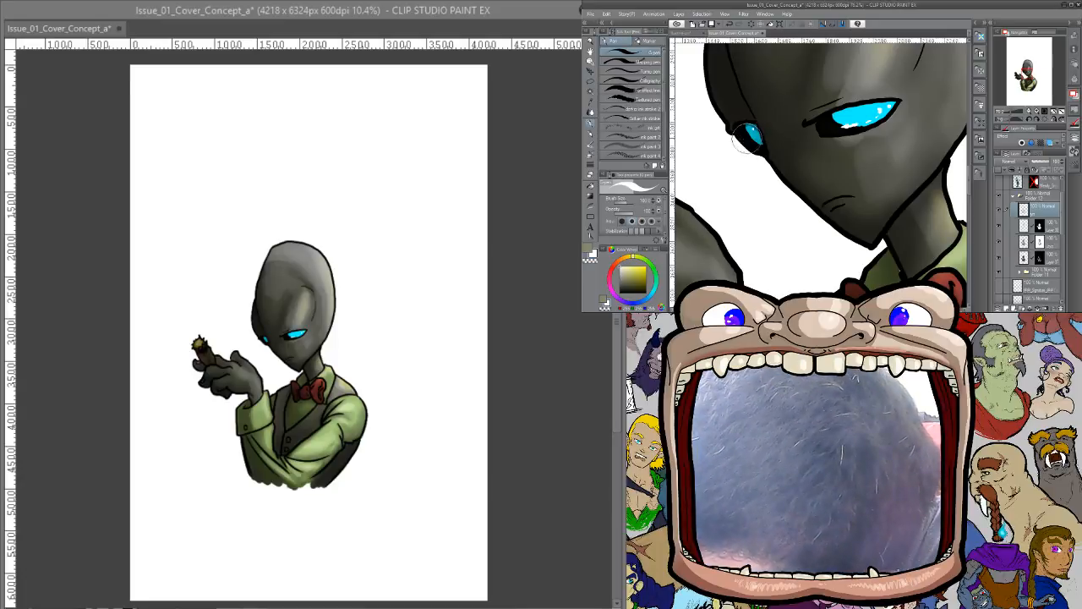
pyautogui.moveTo(744, 138); pyautogui.dragTo(757, 145)
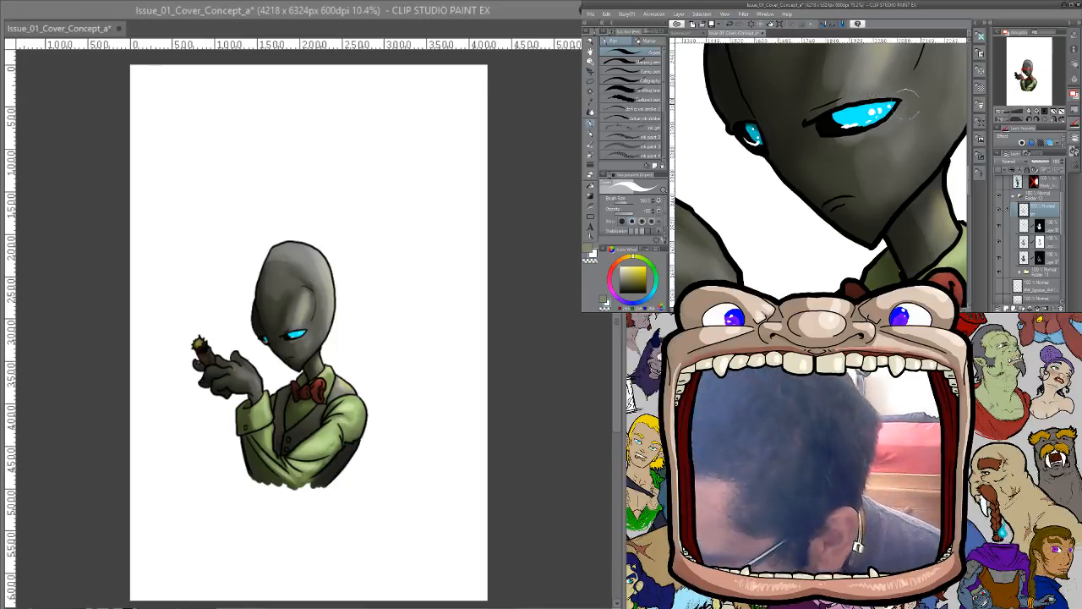
pyautogui.hotkey('ctrl', 'space')
pyautogui.moveTo(913, 111); pyautogui.dragTo(927, 161)
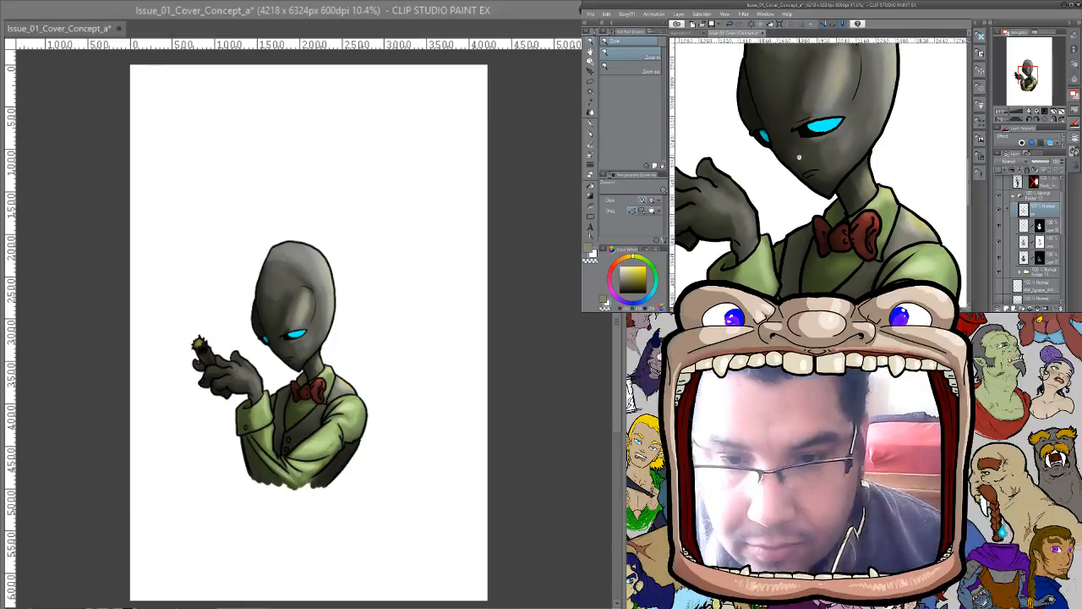
pyautogui.press('p')
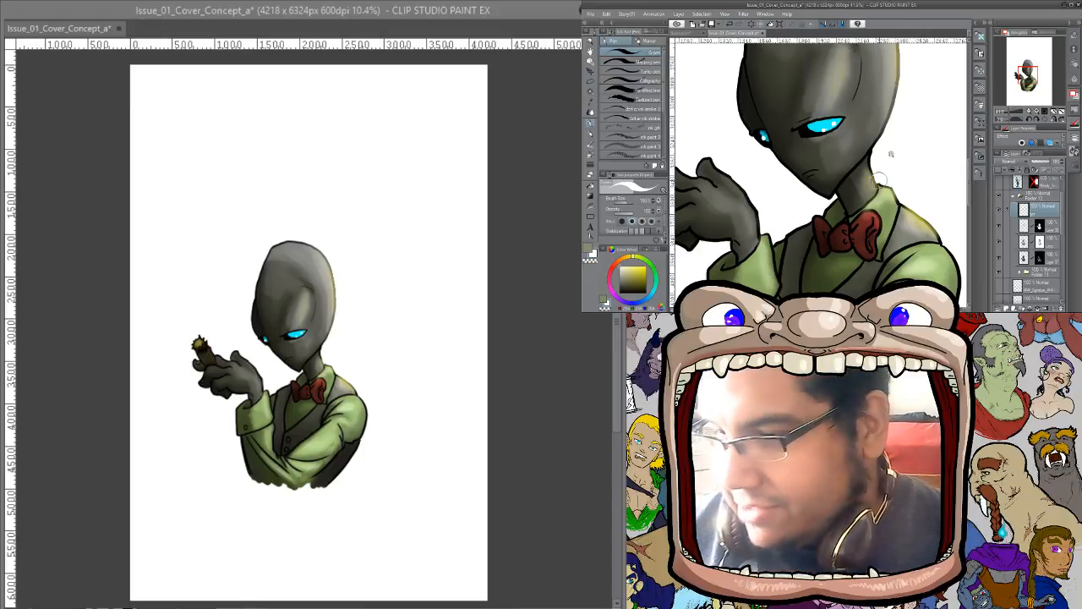
# Collapse the character's layer folder and rename it Tim_Grey
pyautogui.press('/')
pyautogui.moveTo(890, 155); pyautogui.dragTo(930, 99)
pyautogui.click(1013, 196)
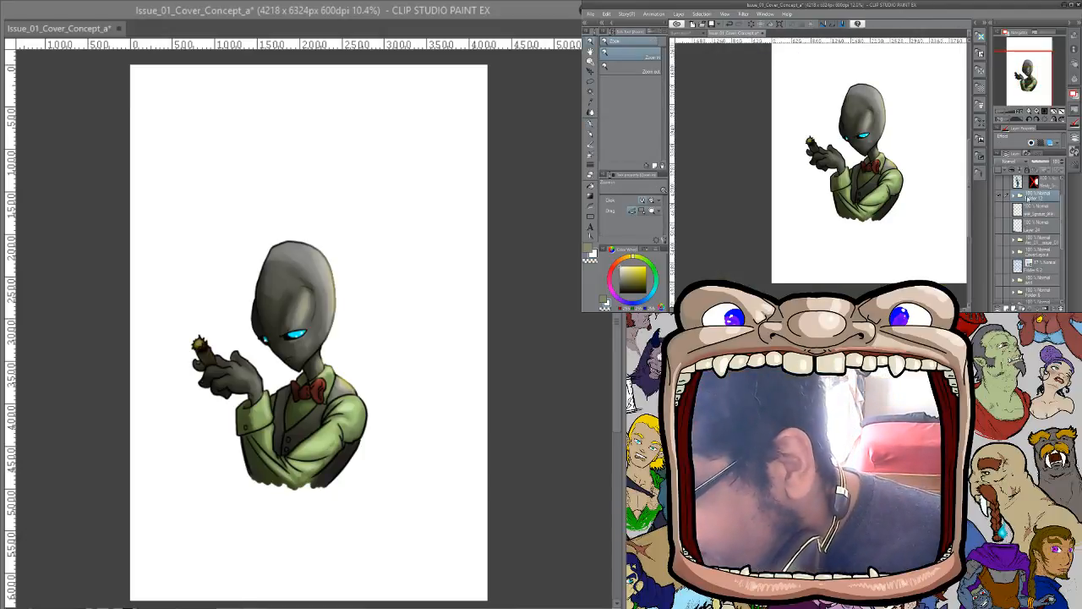
pyautogui.doubleClick(1036, 198)
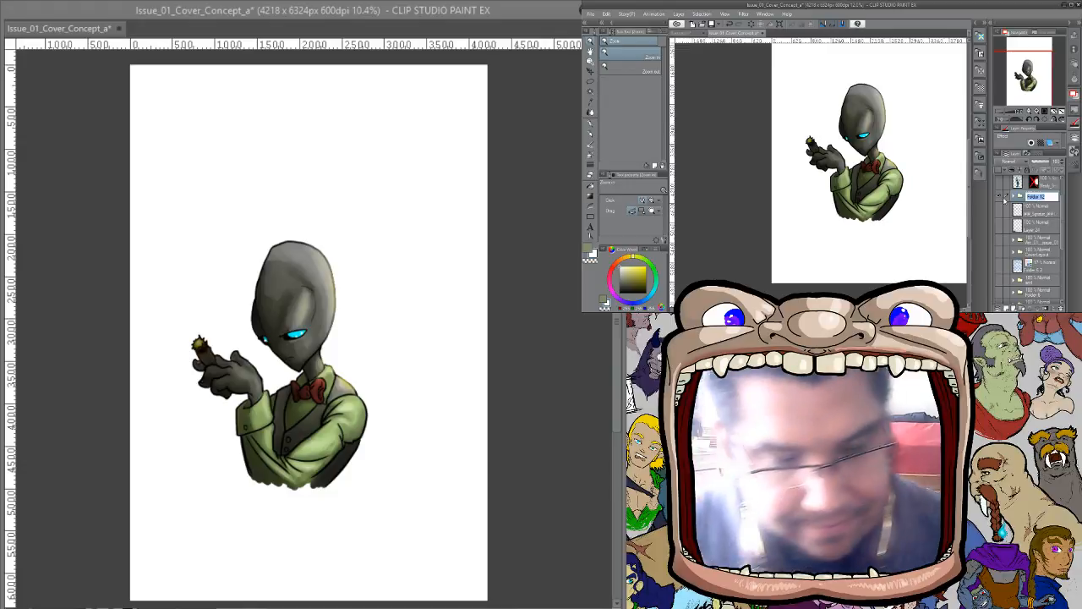
pyautogui.write('Tim_Grey')
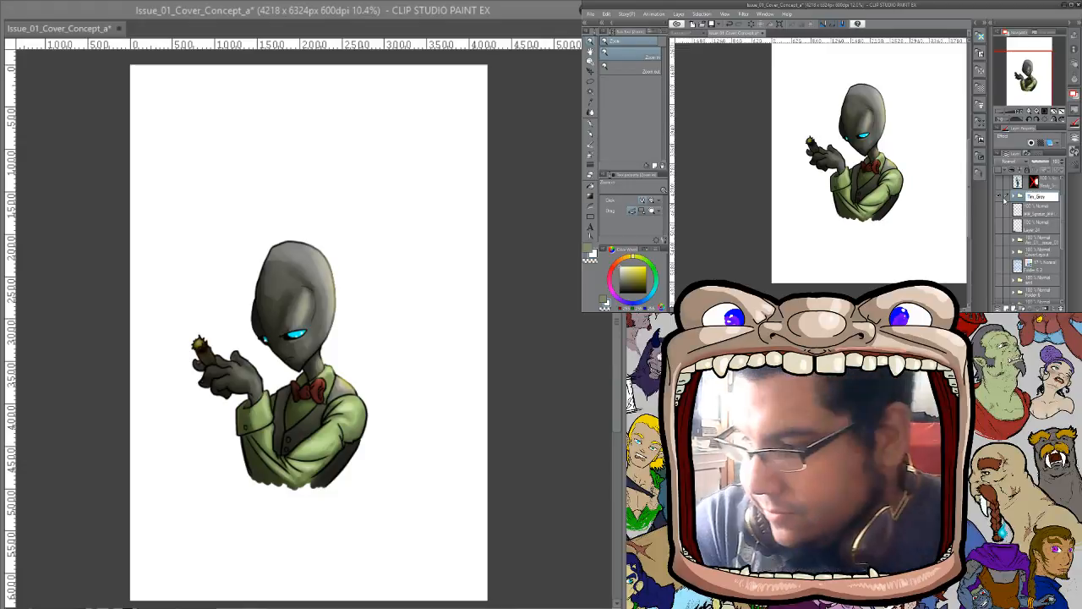
pyautogui.press('Return')
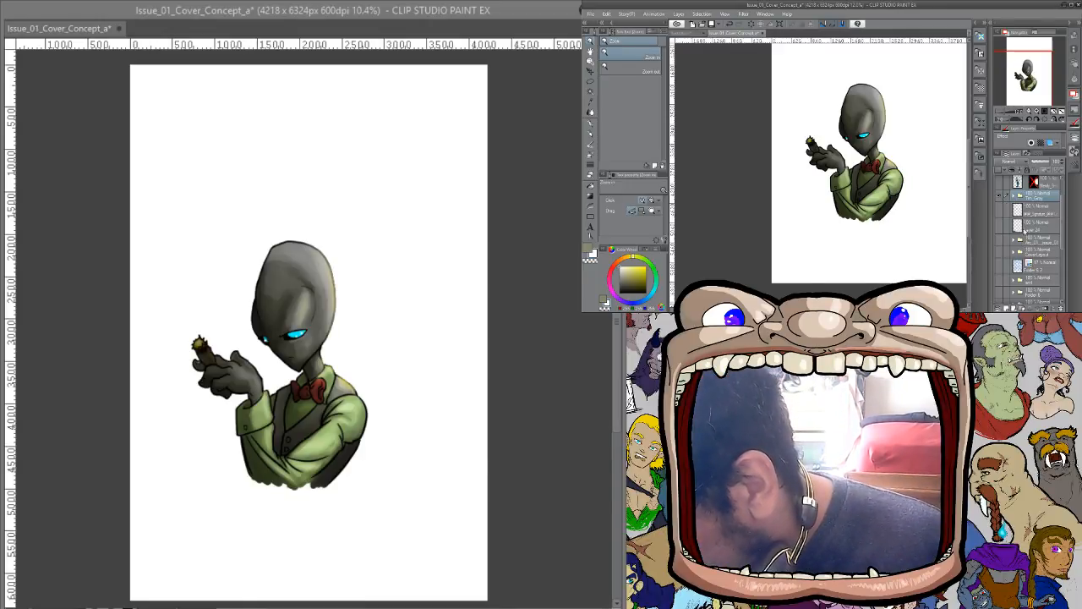
# Show the Speakeasy cover artwork and move the Tim_Grey folder into its masked folder of window art
pyautogui.click(1002, 251)
pyautogui.click(1002, 250)
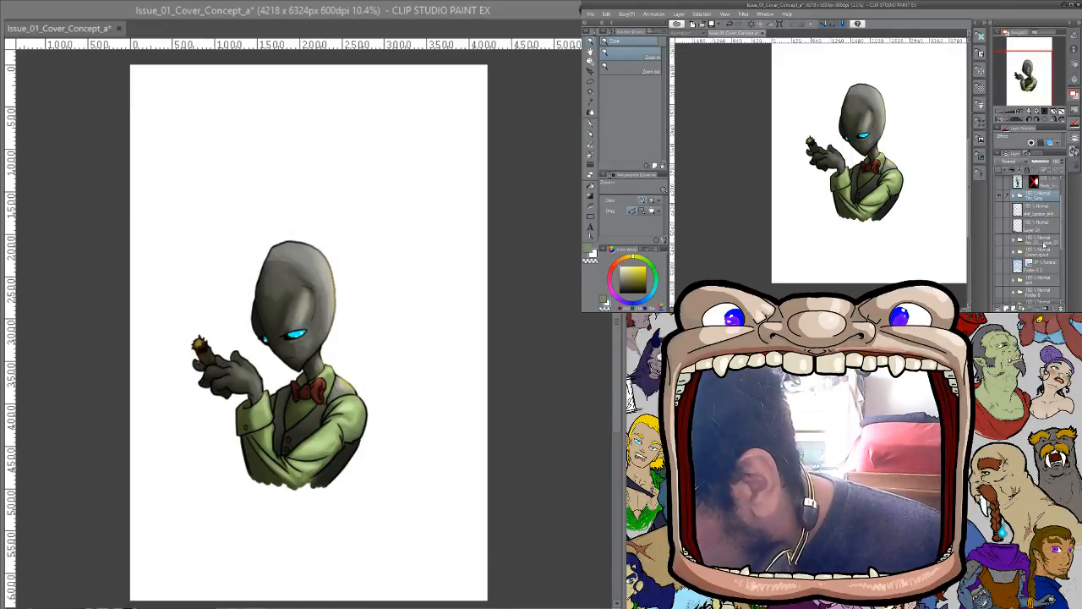
pyautogui.click(1000, 244)
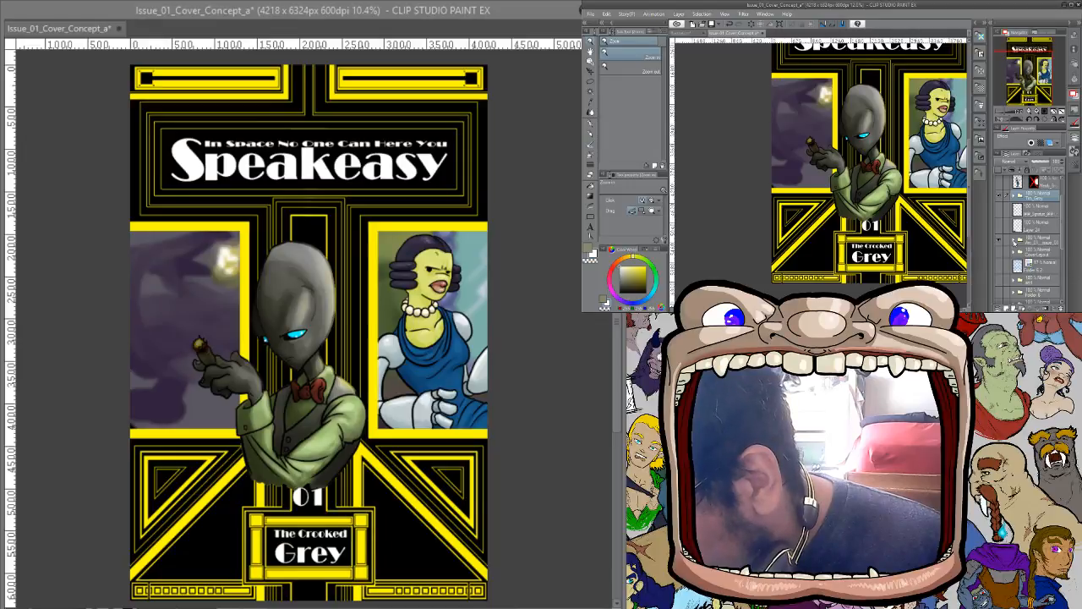
pyautogui.click(1013, 242)
pyautogui.moveTo(1062, 203); pyautogui.dragTo(1058, 270)
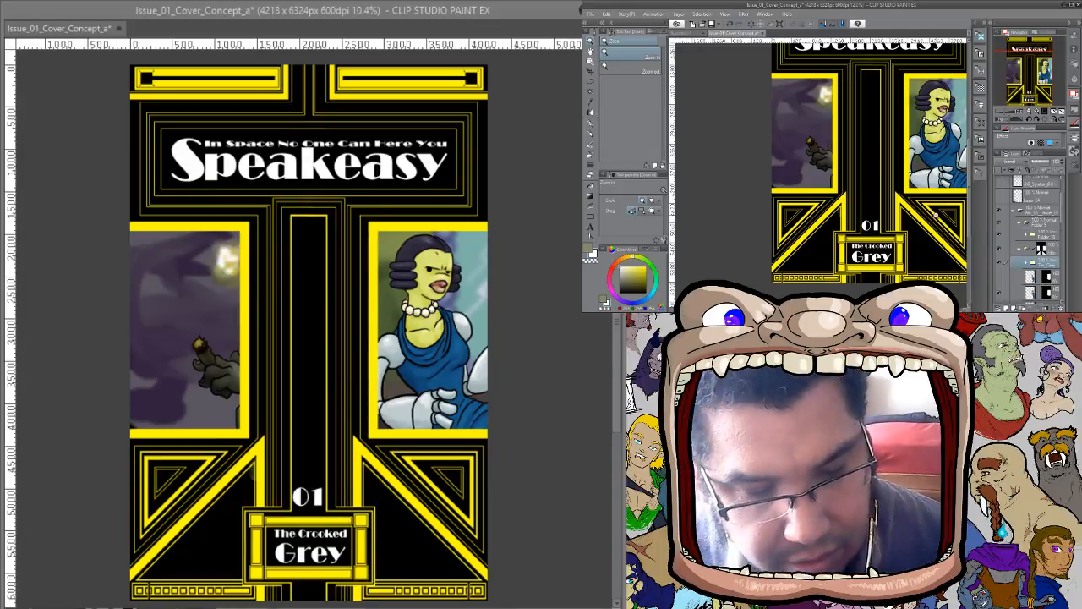
# Move the Tim_Grey artwork into the cover's left window, lining it up with the rough figure beneath
pyautogui.press('k')
pyautogui.moveTo(918, 237); pyautogui.dragTo(892, 208)
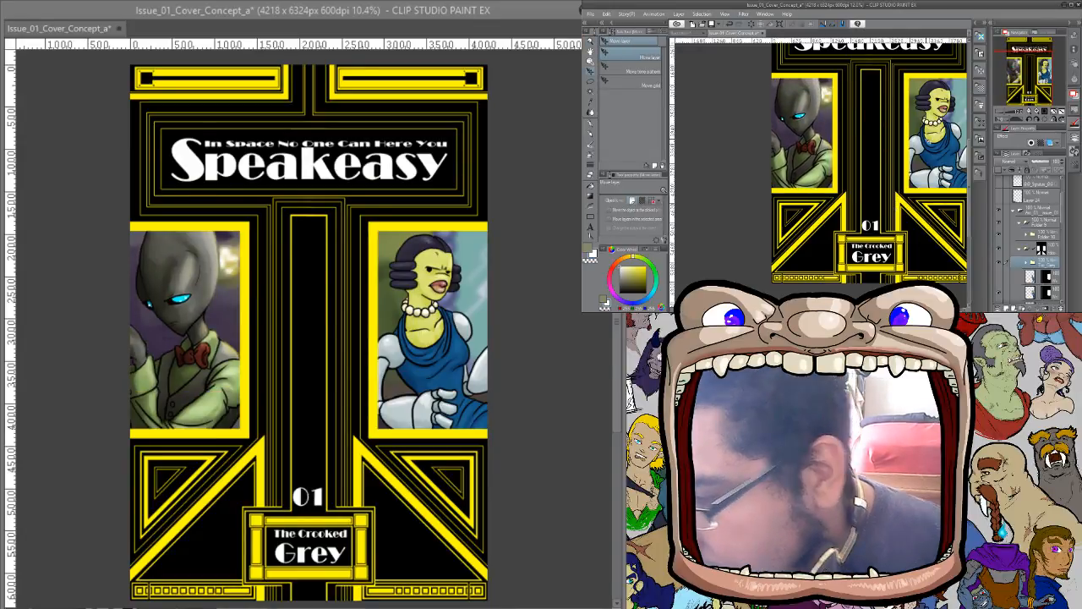
pyautogui.moveTo(1064, 198)
pyautogui.mouseDown()
pyautogui.moveTo(1064, 228)
pyautogui.moveTo(1052, 202)
pyautogui.moveTo(1050, 264)
pyautogui.moveTo(1065, 239)
pyautogui.mouseUp()
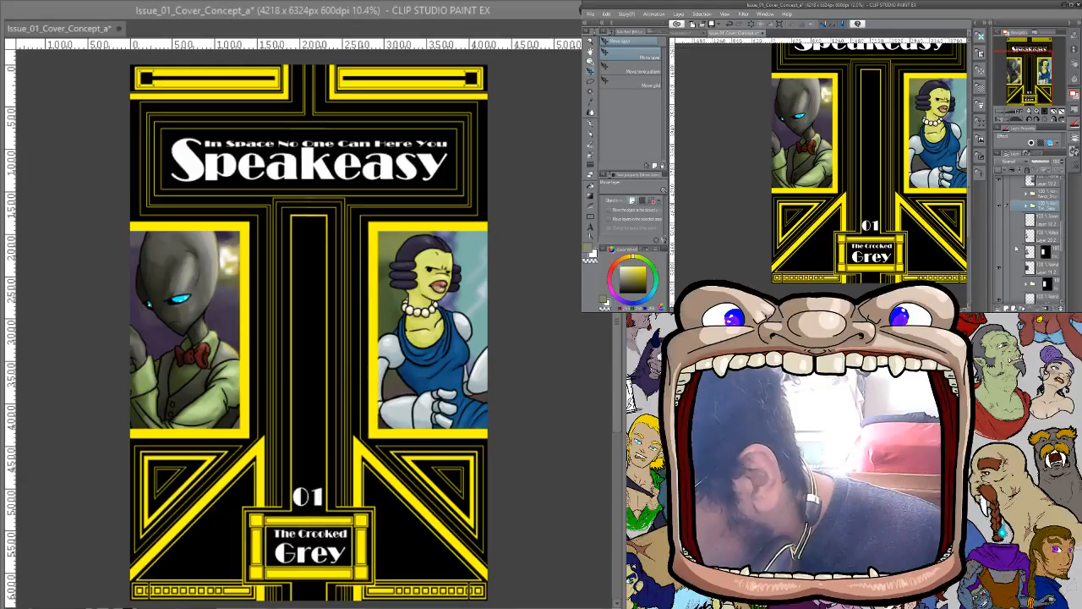
pyautogui.click(997, 256)
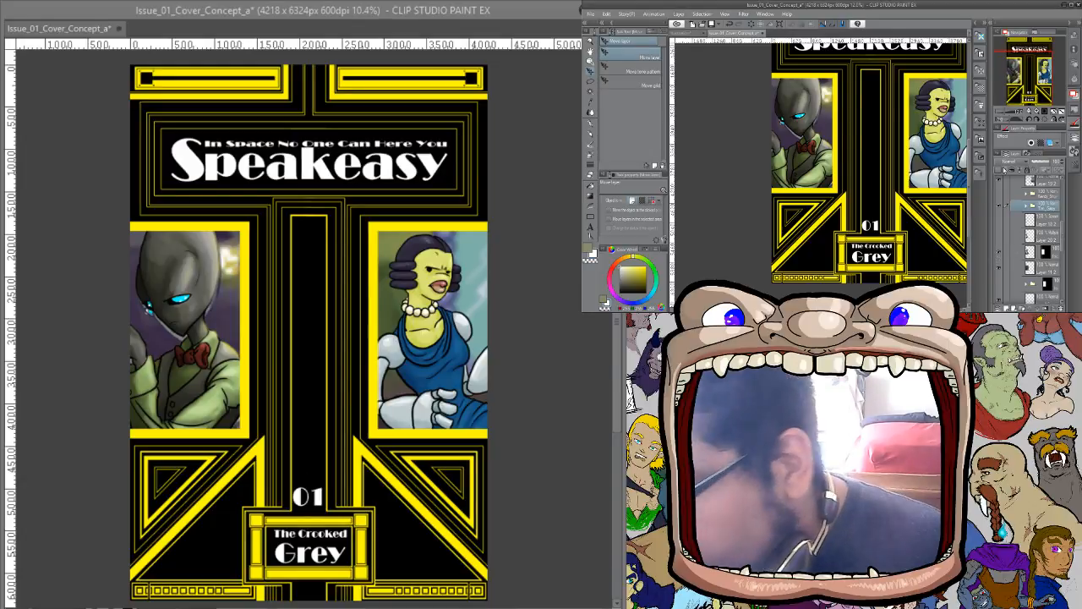
pyautogui.moveTo(880, 217); pyautogui.dragTo(883, 210)
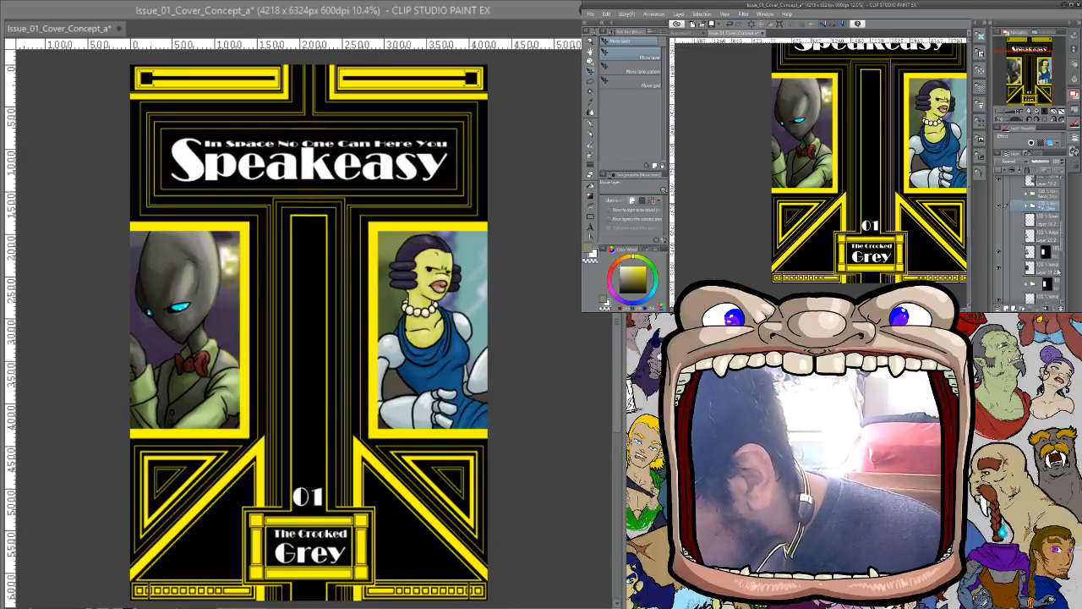
# Transfer the rough figure's layer mask to the Tim_Grey folder and place that folder directly below the two masked layers at the top of the window art
pyautogui.moveTo(1048, 254); pyautogui.dragTo(1047, 207)
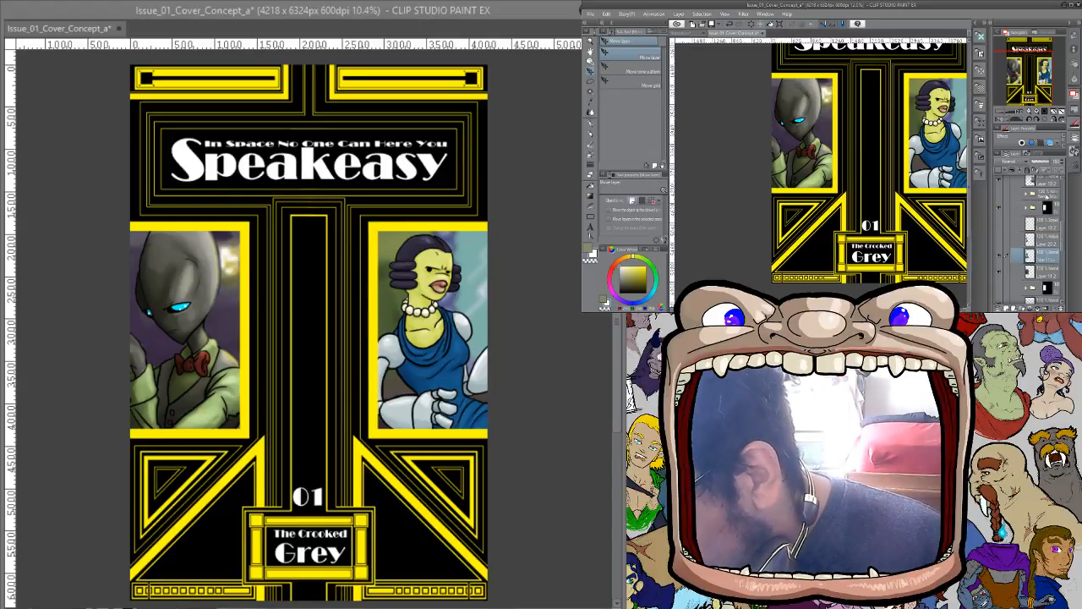
pyautogui.moveTo(1064, 229); pyautogui.dragTo(1063, 214)
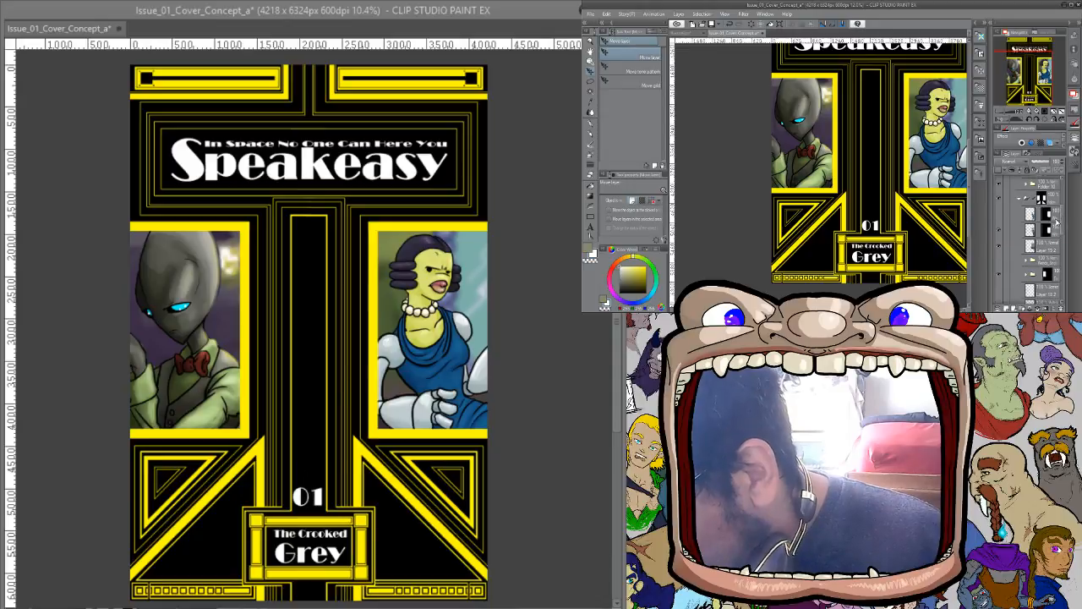
pyautogui.click(1056, 272)
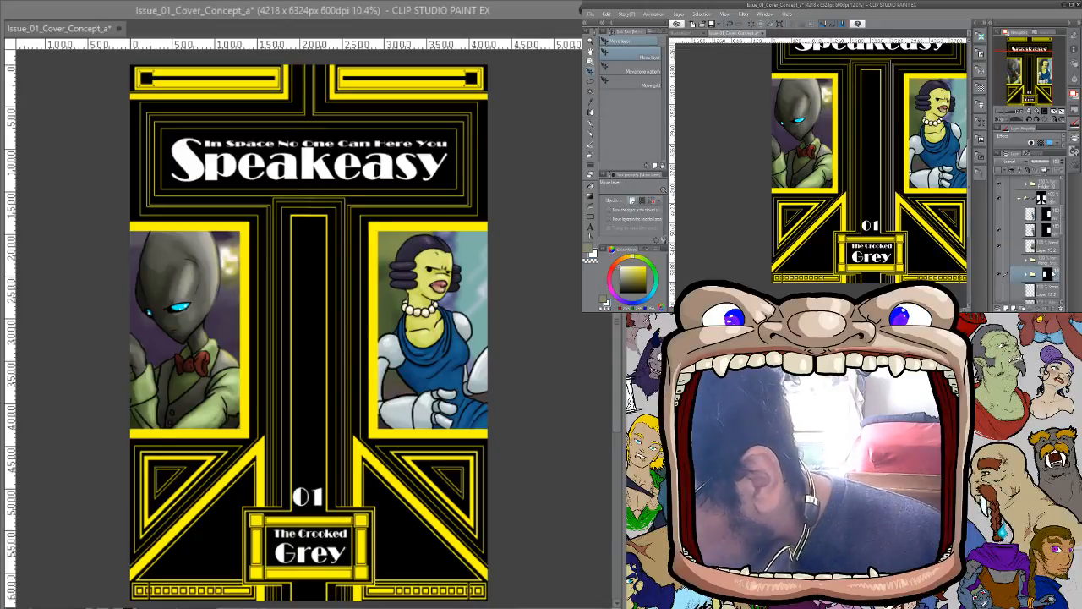
pyautogui.moveTo(1056, 275); pyautogui.dragTo(1054, 226)
pyautogui.click(1052, 227)
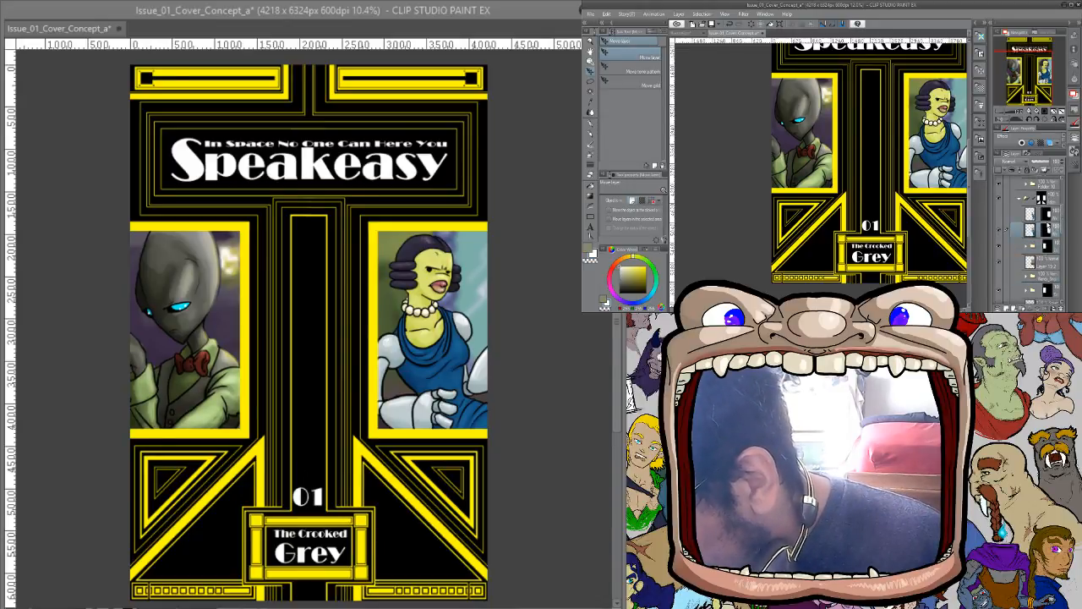
# Compare the cover windows with the Tim_Grey folder and the blue-dressed woman's layer each hidden and shown
pyautogui.click(1000, 289)
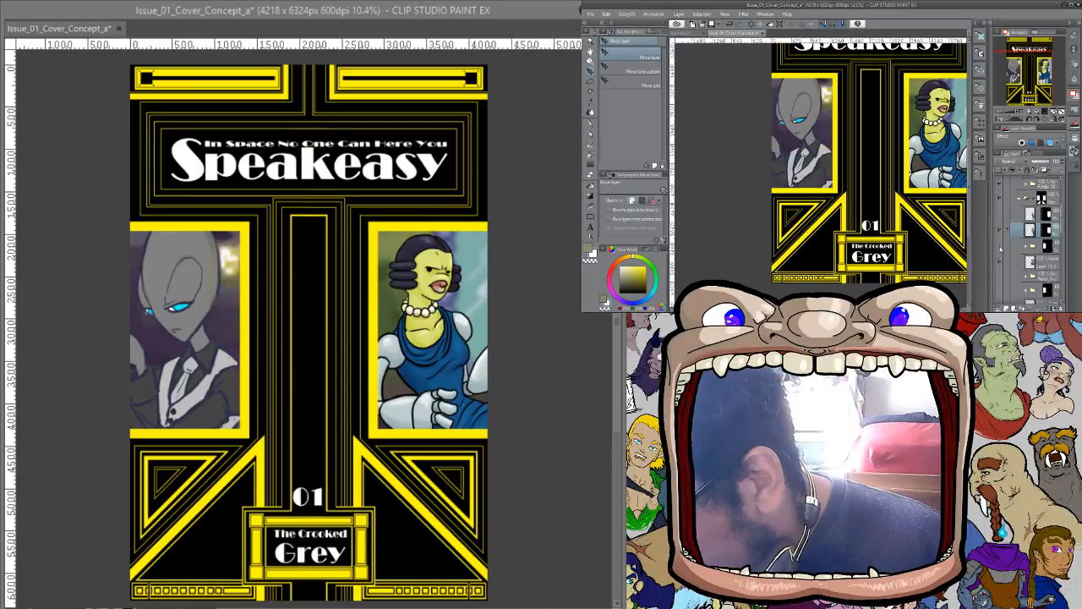
pyautogui.click(999, 246)
pyautogui.click(999, 229)
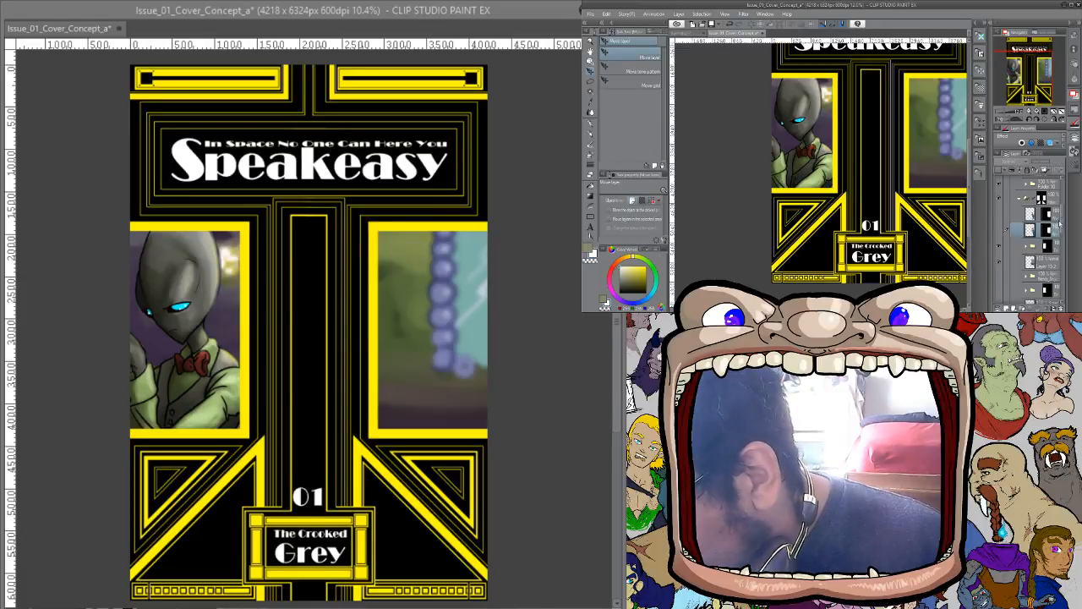
pyautogui.click(999, 230)
pyautogui.click(999, 248)
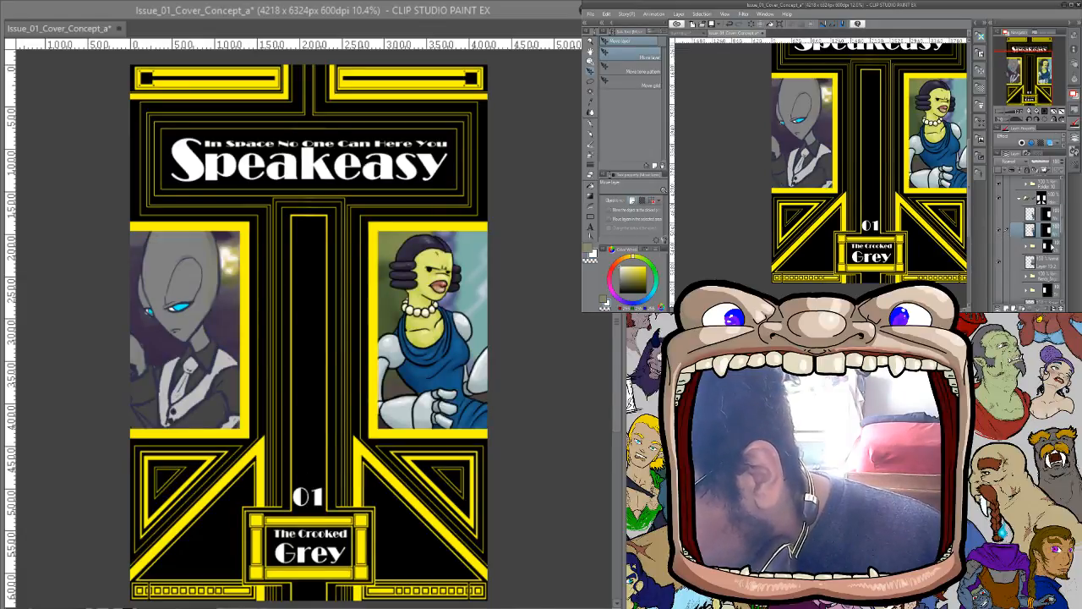
pyautogui.click(999, 247)
# Combine the Tim_Grey folder above the rough figure into a single layer
pyautogui.click(1032, 248)
pyautogui.rightClick(1033, 247)
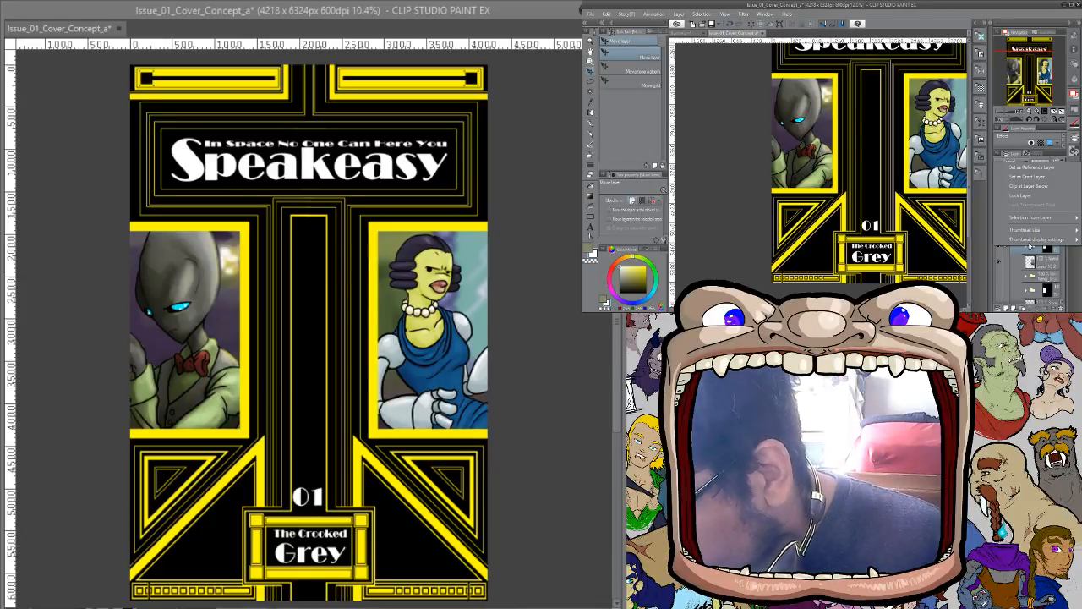
pyautogui.moveTo(1033, 218)
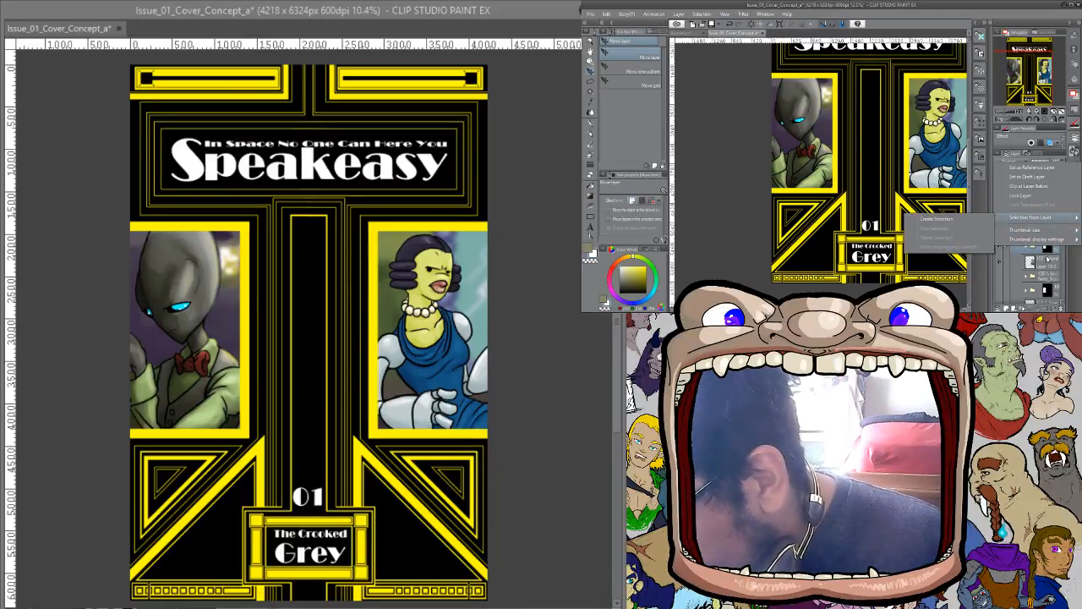
pyautogui.click(1046, 256)
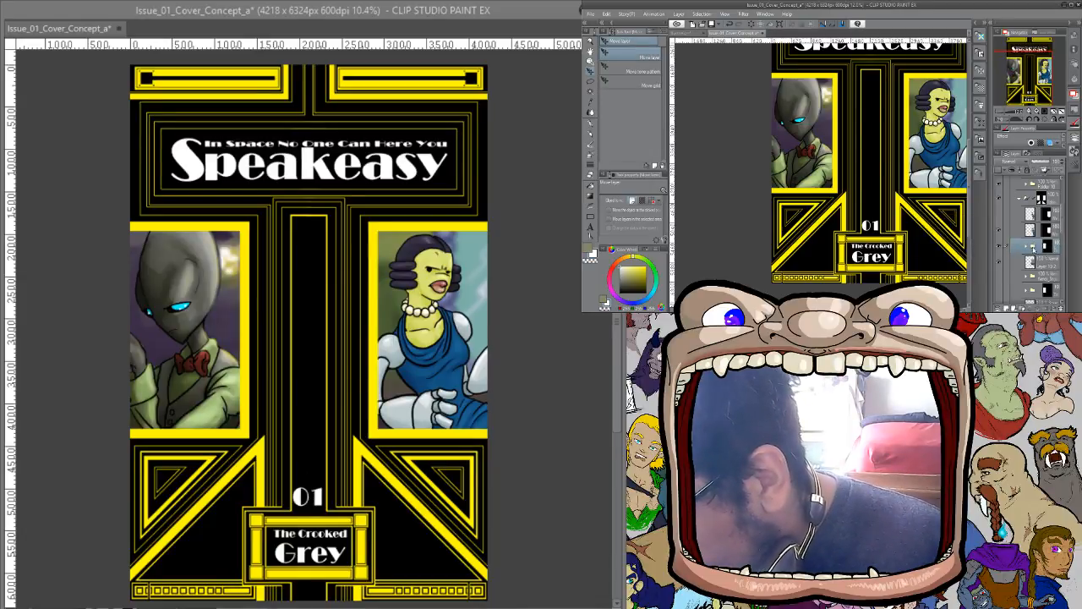
pyautogui.rightClick(1060, 251)
pyautogui.click(1039, 212)
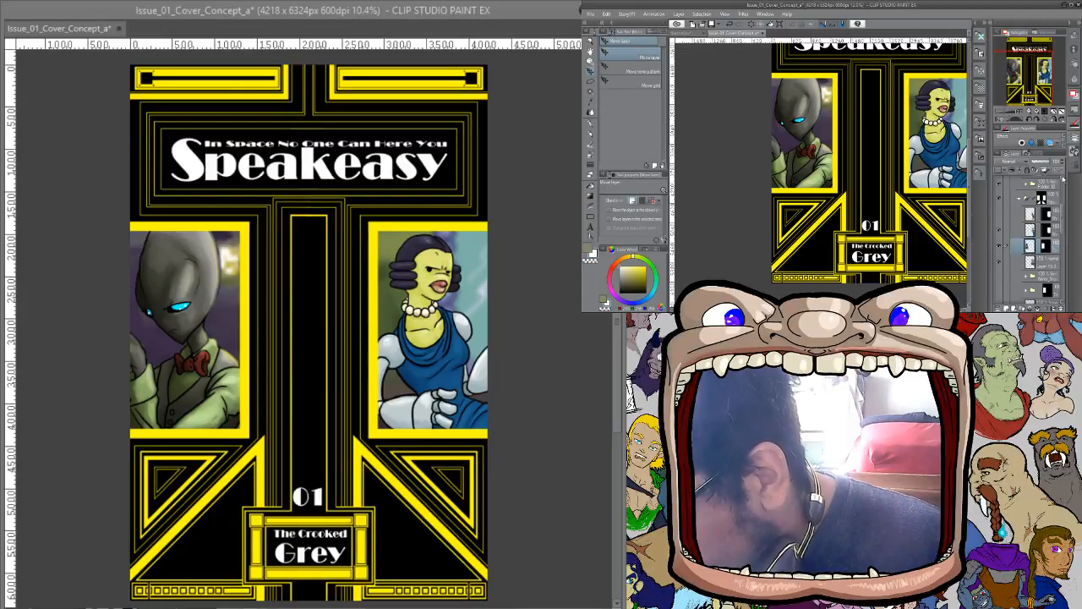
# Hide the rough figure and check the flattened alien in the left window against the whole cover
pyautogui.click(999, 247)
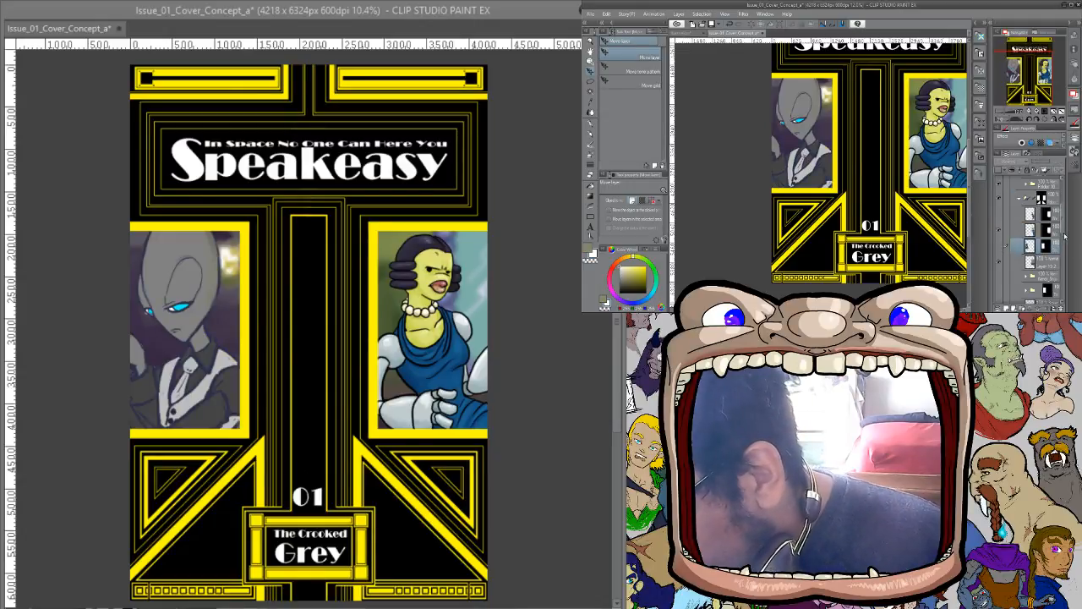
pyautogui.moveTo(1063, 226)
pyautogui.mouseDown()
pyautogui.moveTo(1062, 252)
pyautogui.moveTo(1064, 220)
pyautogui.mouseUp()
pyautogui.click(999, 253)
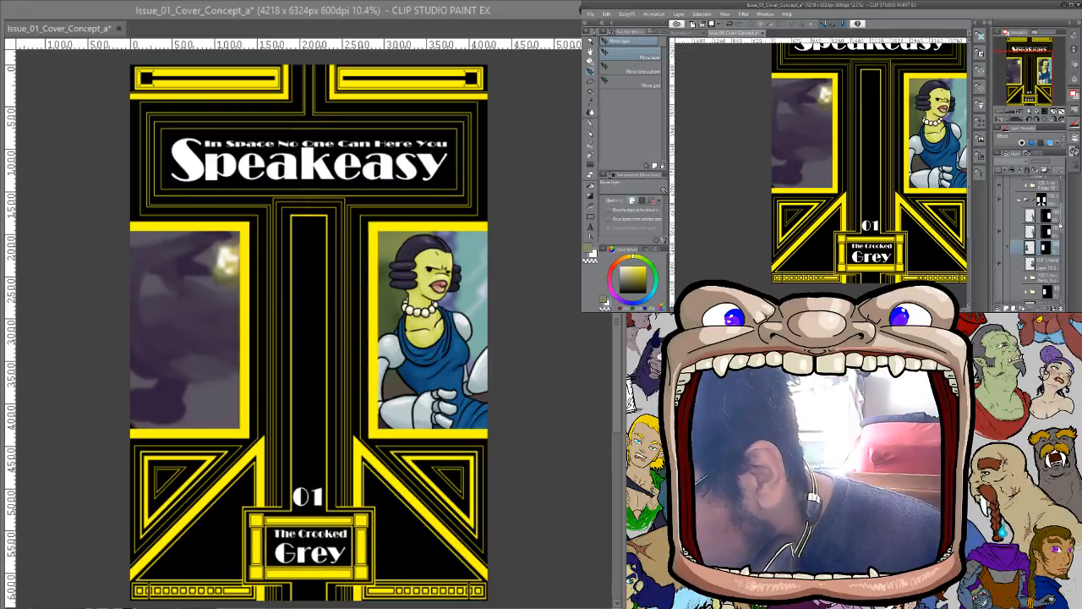
pyautogui.click(999, 248)
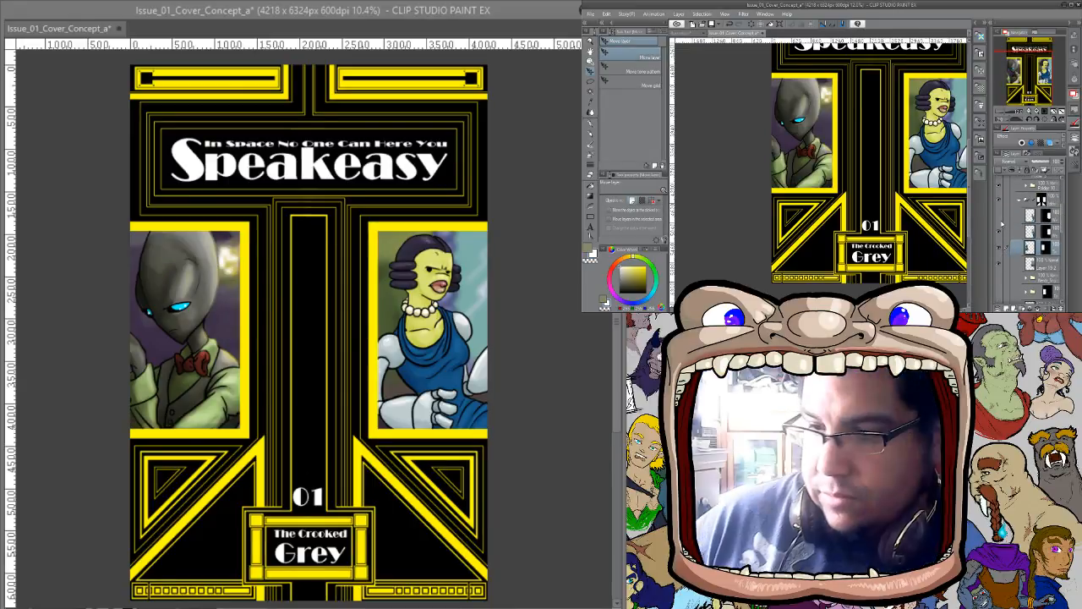
pyautogui.hotkey('ctrl', 'space')
pyautogui.moveTo(891, 193); pyautogui.dragTo(834, 193)
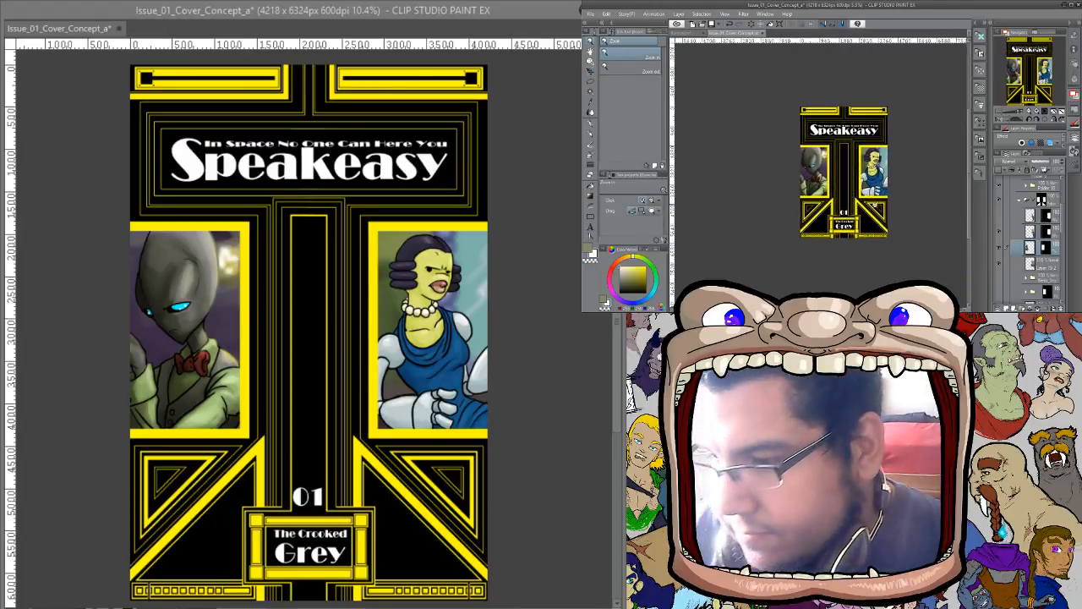
pyautogui.click(881, 213)
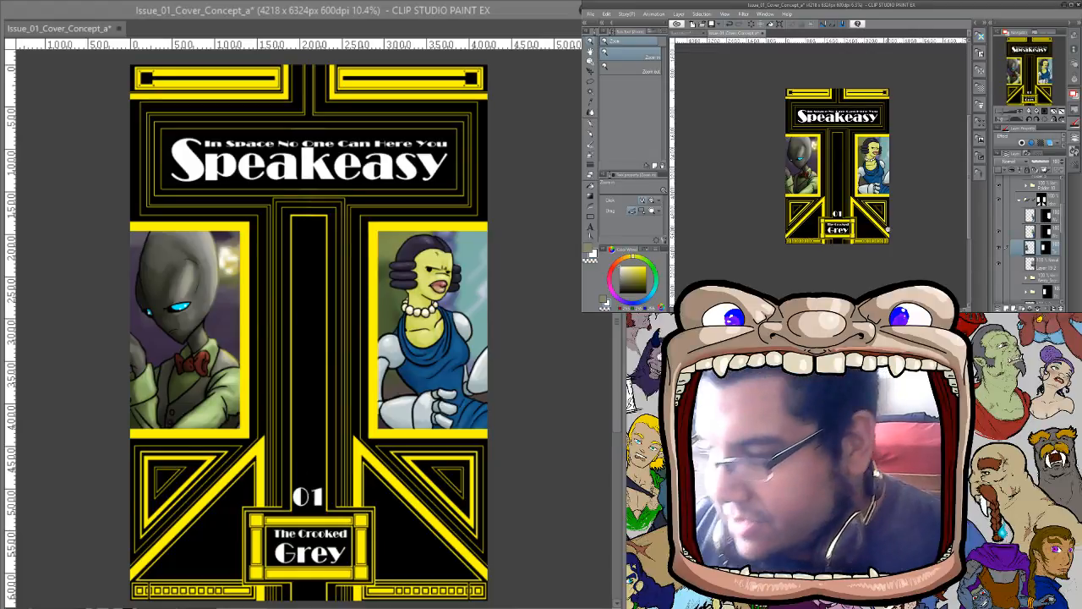
# Hide the flattened alien layer, then show and expand the masked folder holding the alien's separate layers
pyautogui.click(1000, 247)
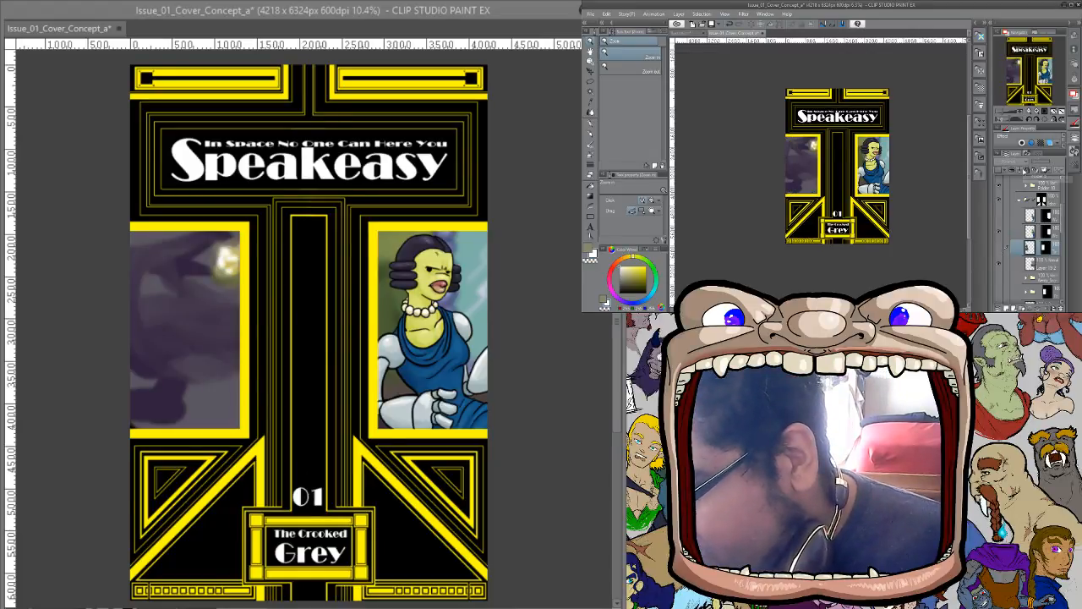
pyautogui.moveTo(1063, 221); pyautogui.dragTo(1065, 241)
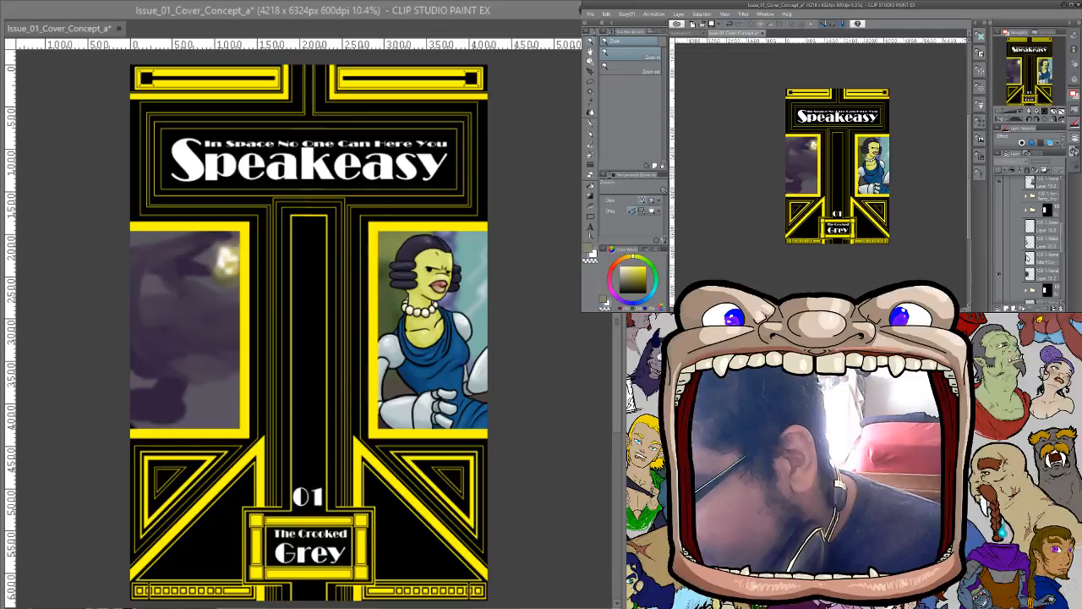
pyautogui.click(1000, 219)
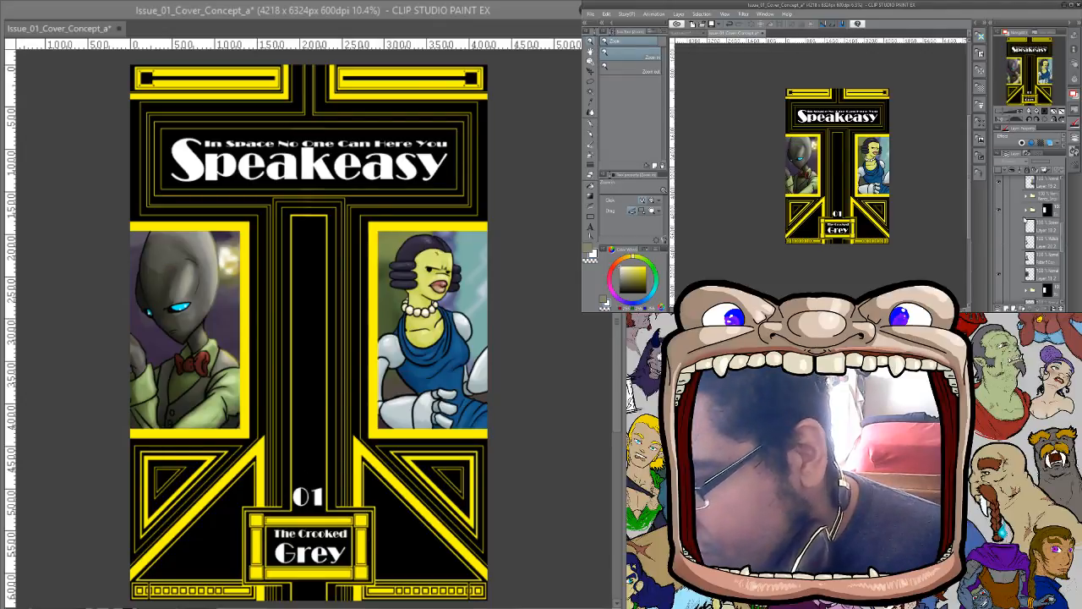
pyautogui.click(1025, 211)
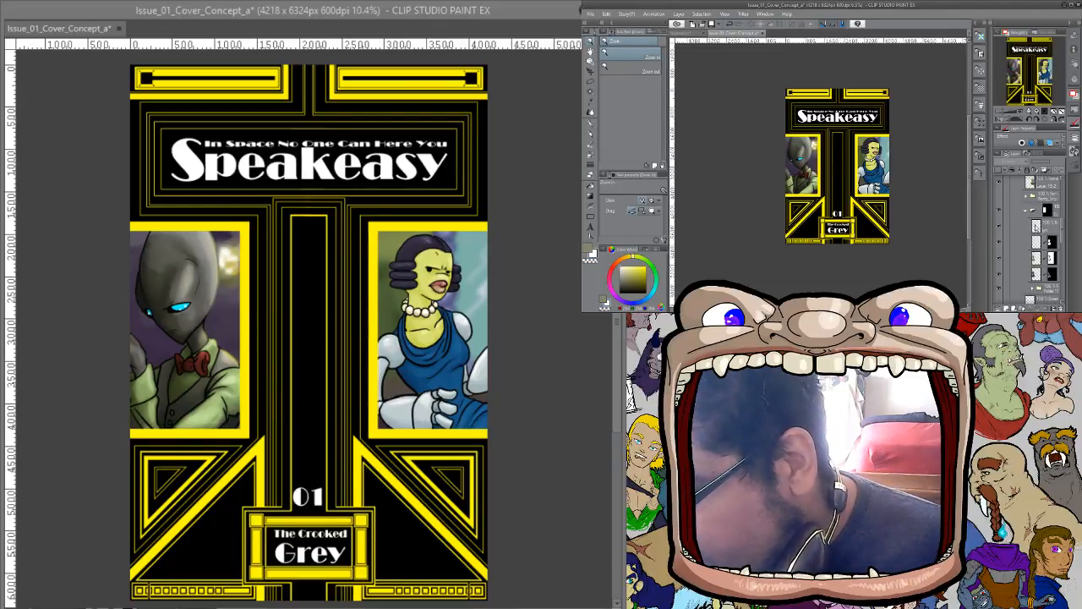
# Compare the alien with the shading layer directly above the inner folder hidden and shown
pyautogui.click(1000, 284)
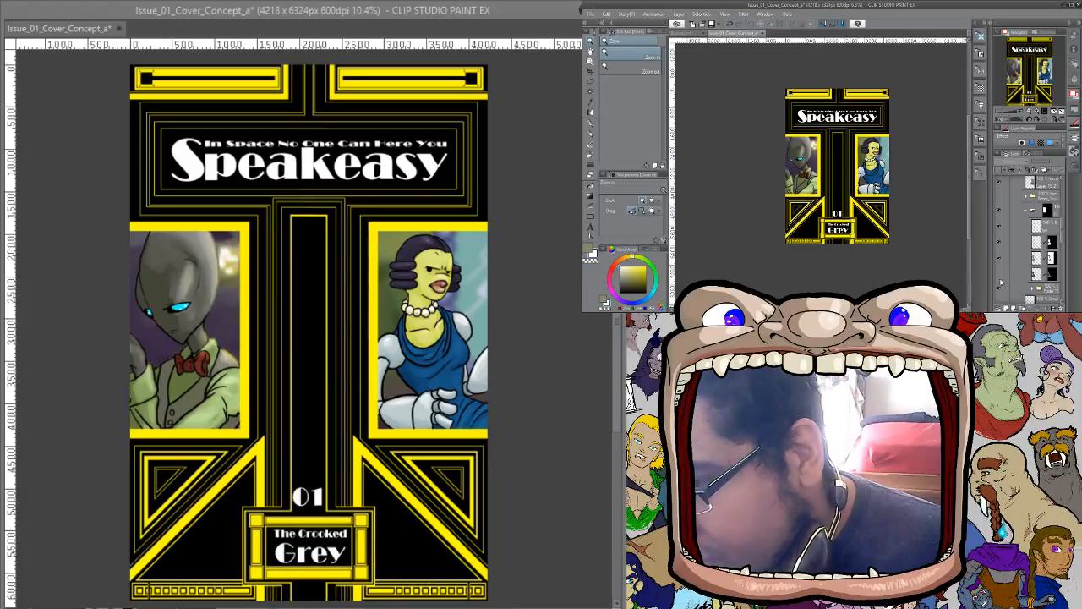
pyautogui.click(1001, 284)
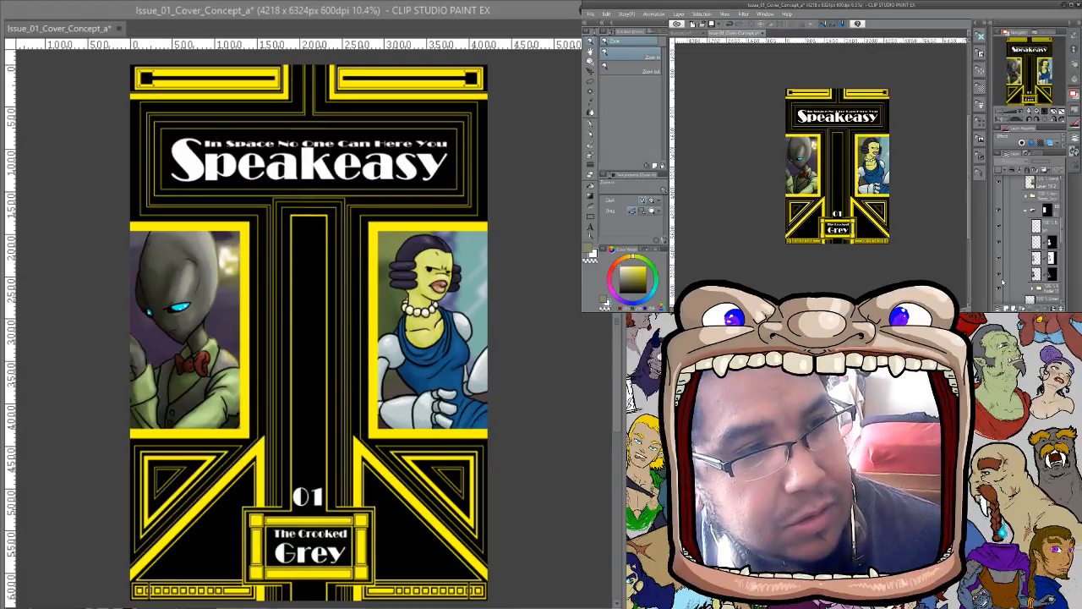
pyautogui.click(1003, 282)
pyautogui.click(1003, 283)
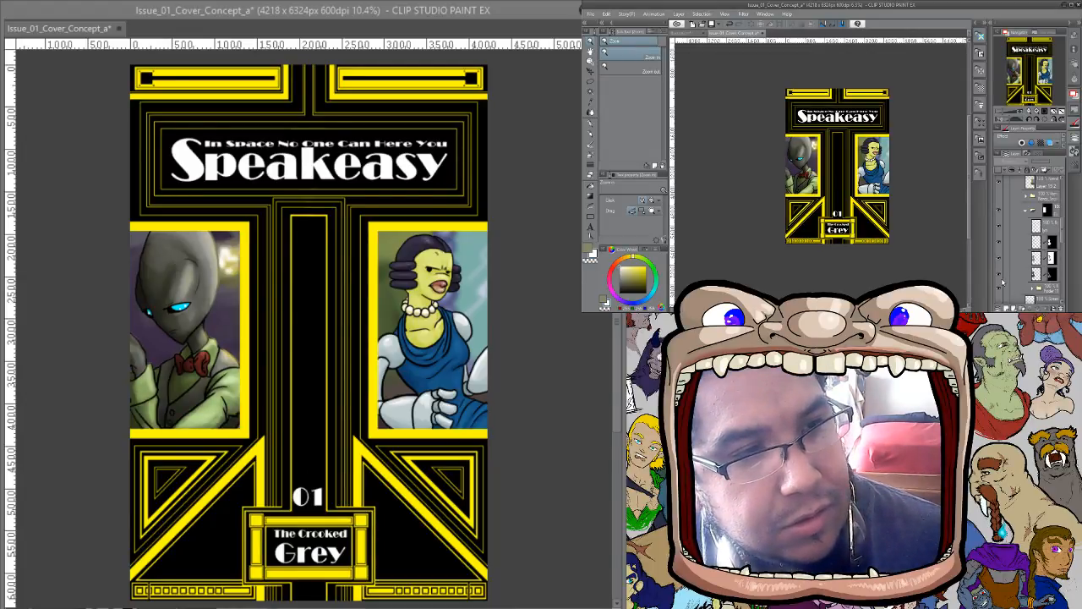
pyautogui.click(1037, 273)
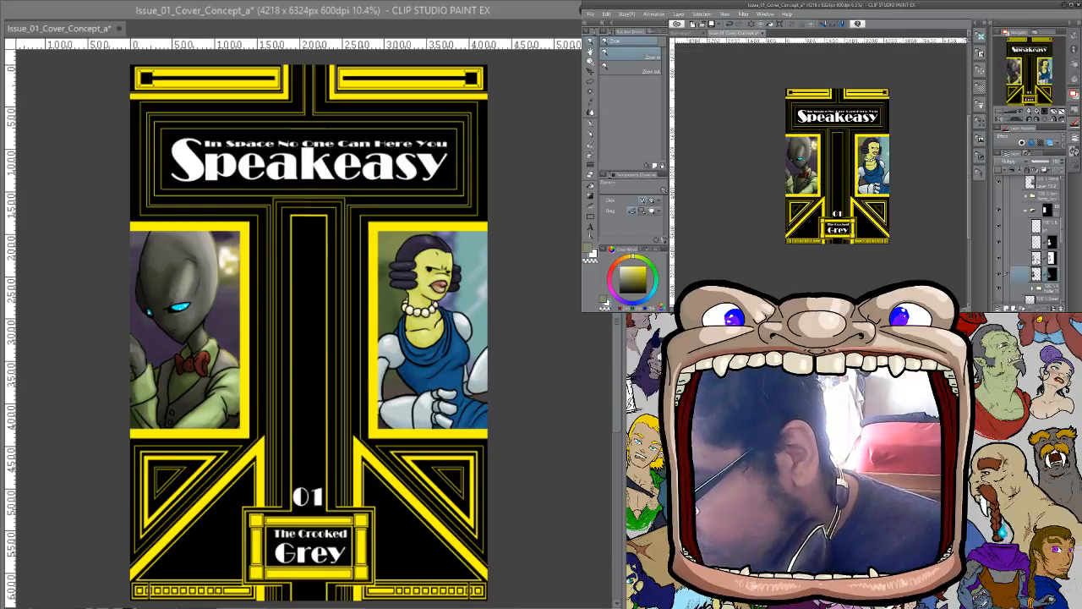
pyautogui.keyDown('ctrl'); pyautogui.click(1051, 274); pyautogui.keyUp('ctrl')
pyautogui.press('alt')
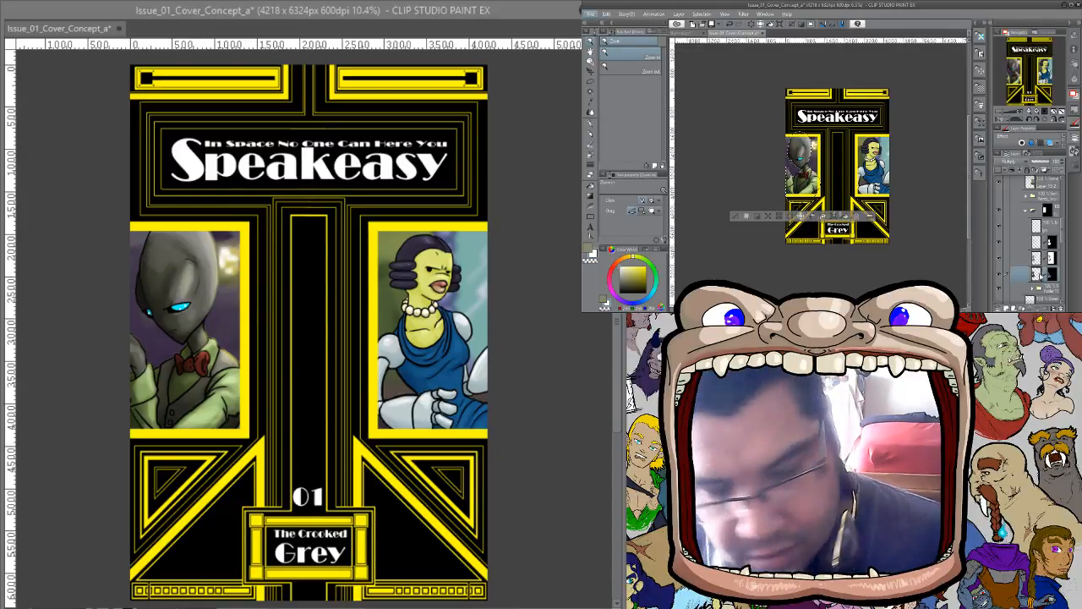
pyautogui.hotkey('ctrl', 'd')
pyautogui.keyDown('ctrl'); pyautogui.click(1036, 260); pyautogui.keyUp('ctrl')
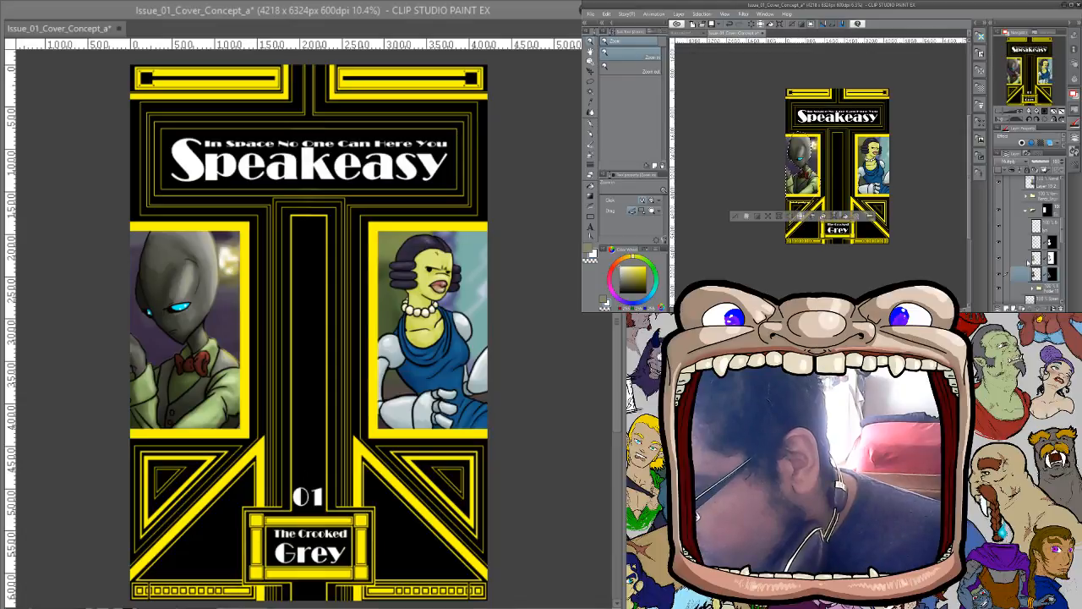
pyautogui.hotkey('ctrl', 'd')
# Duplicate the two lowest masked shading layers in the alien's folder and combine the copies into one layer
pyautogui.keyDown('shift'); pyautogui.click(1025, 260); pyautogui.keyUp('shift')
pyautogui.moveTo(1026, 261); pyautogui.dragTo(1024, 254)
pyautogui.rightClick(1022, 263)
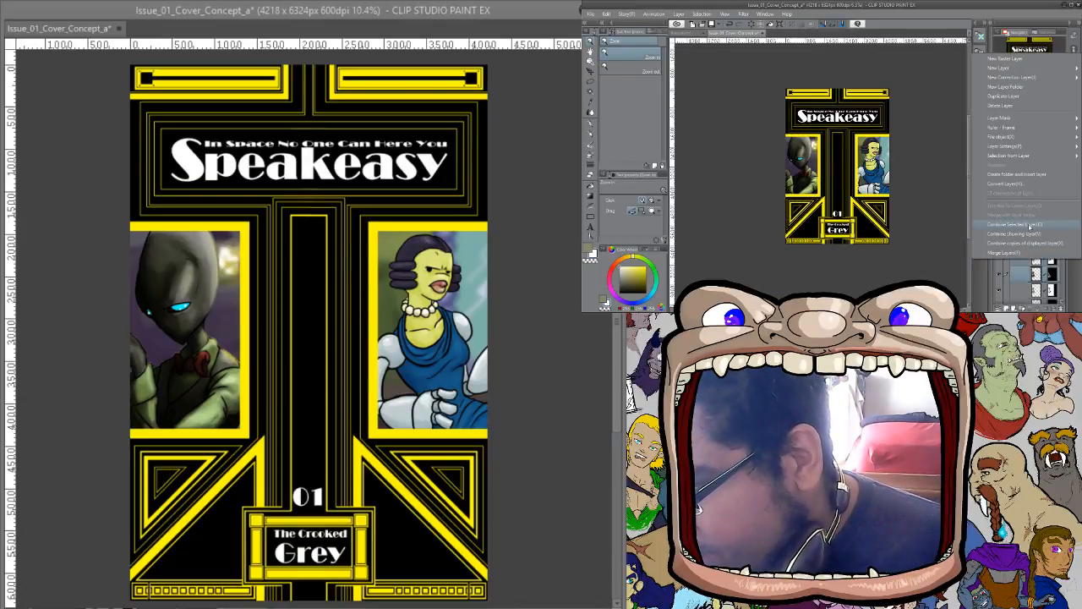
pyautogui.click(1029, 225)
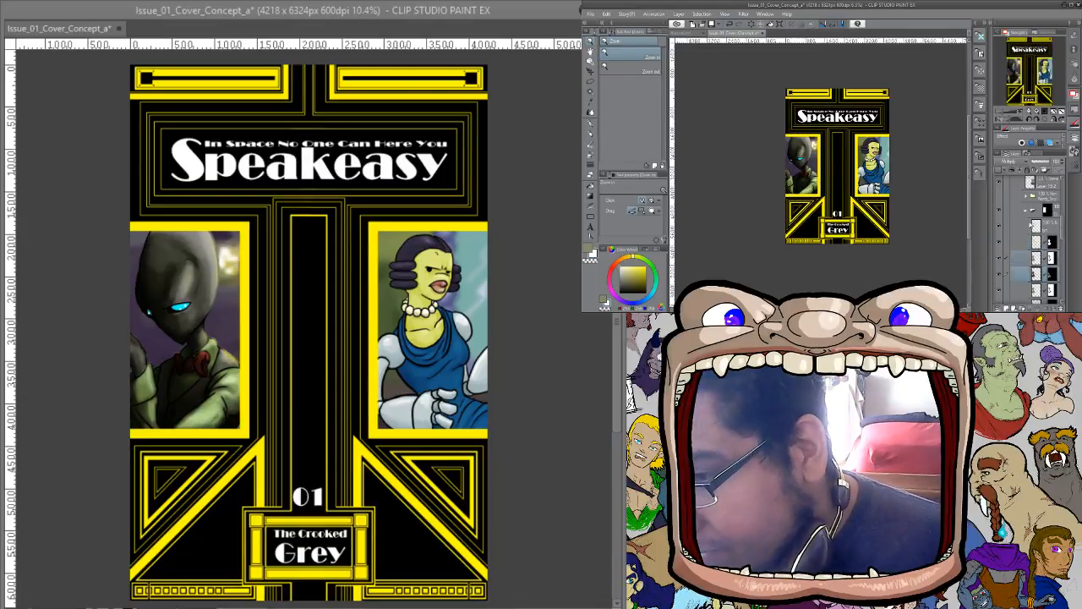
# Set the combined shading copy's blending mode to Multiply
pyautogui.click(1000, 259)
pyautogui.click(1000, 259)
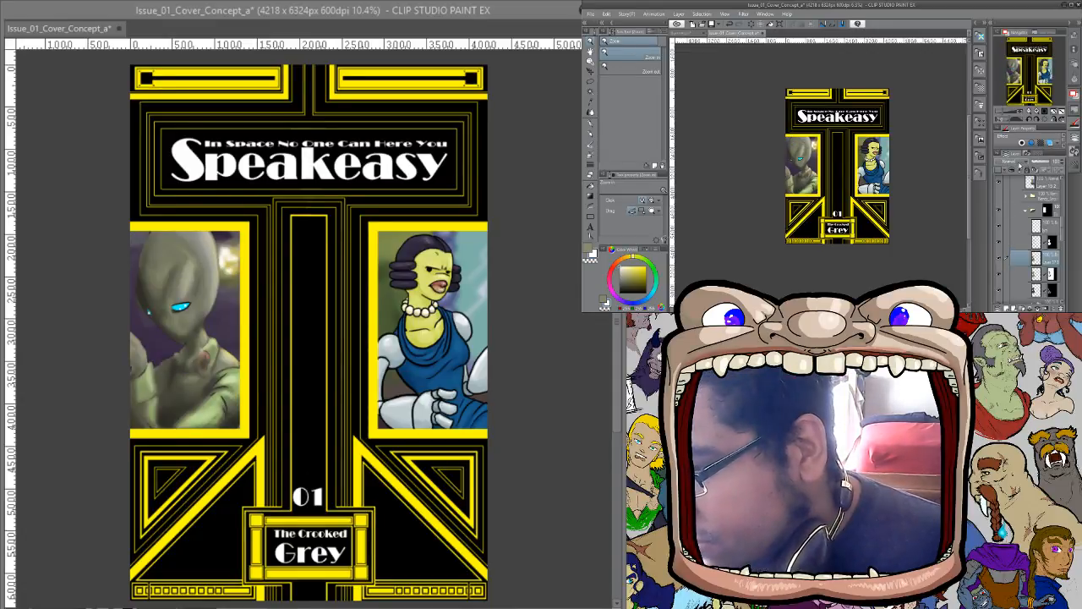
pyautogui.click(1022, 167)
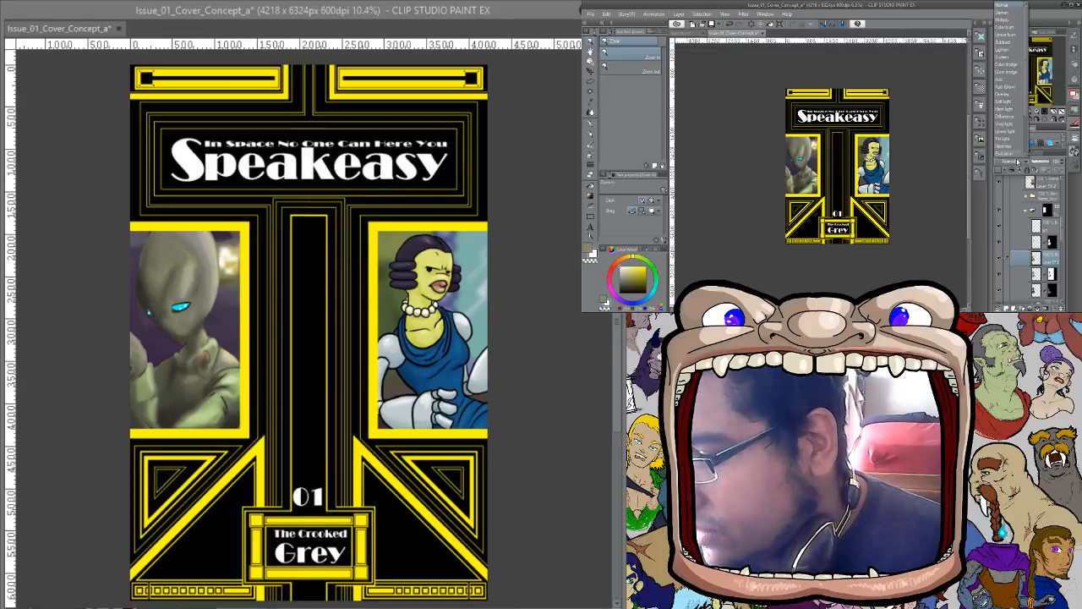
pyautogui.click(1003, 25)
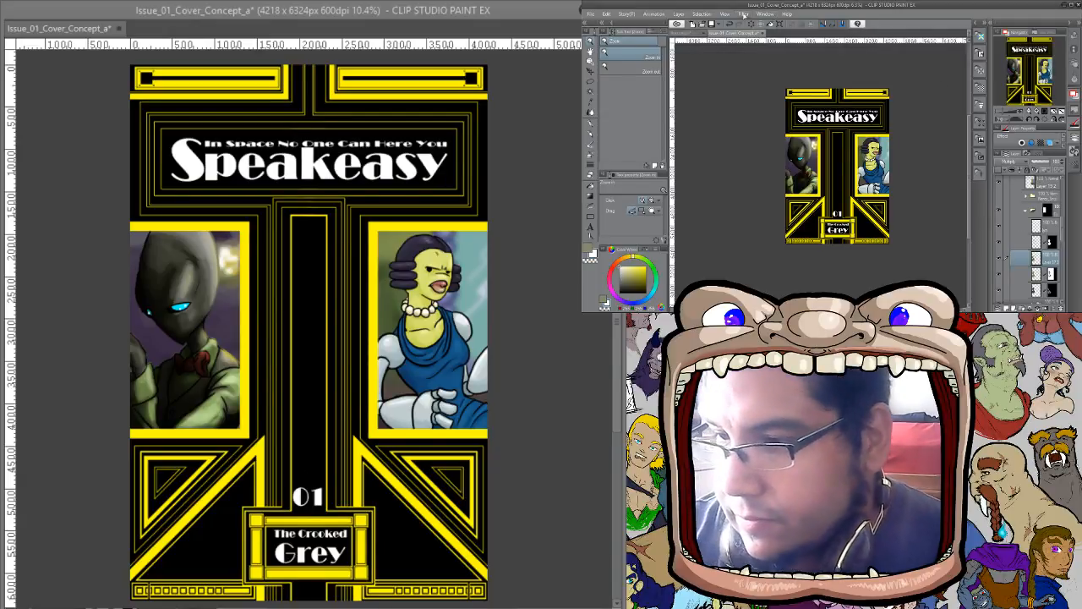
# Create a selection of the alien from the shading layer directly below the combined copy
pyautogui.click(743, 14)
pyautogui.moveTo(755, 24)
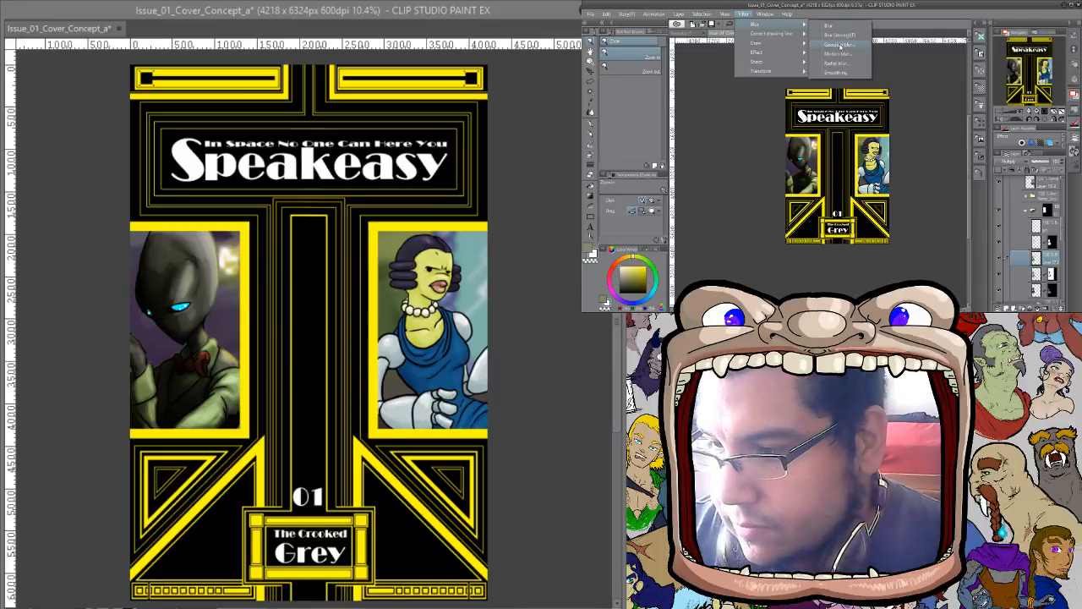
pyautogui.click(1037, 279)
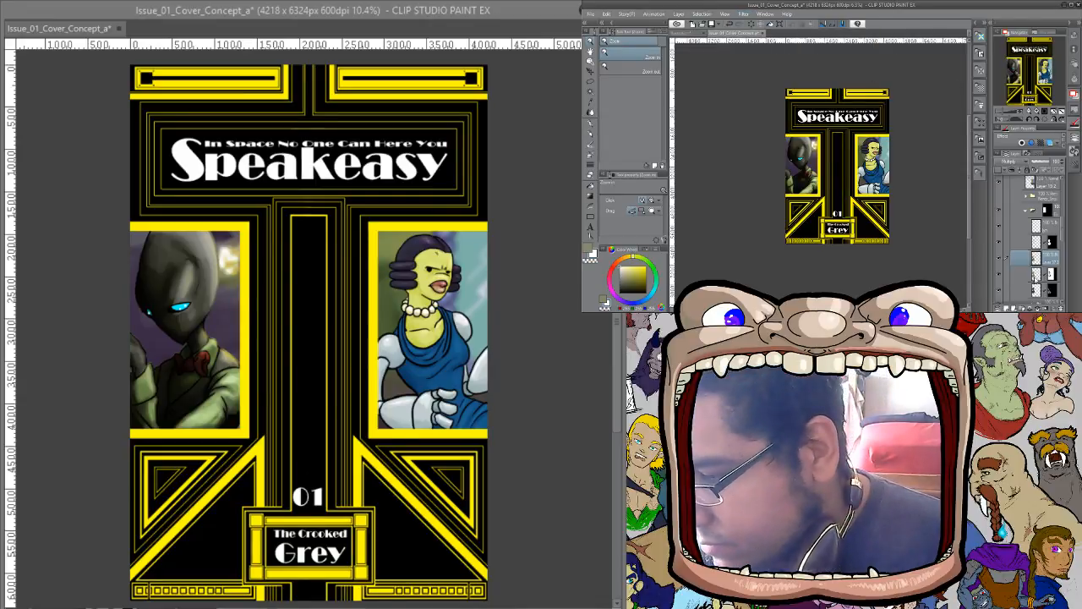
pyautogui.keyDown('ctrl'); pyautogui.click(1036, 279); pyautogui.keyUp('ctrl')
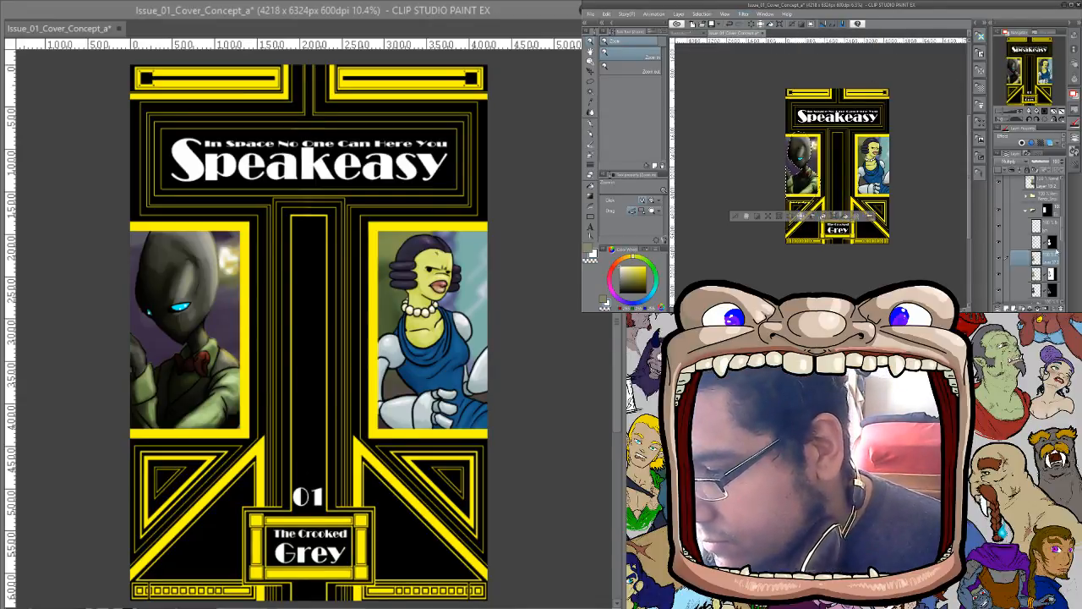
# Apply a Gaussian blur with a strength of about 14 to the combined shading copy within the selection
pyautogui.click(743, 15)
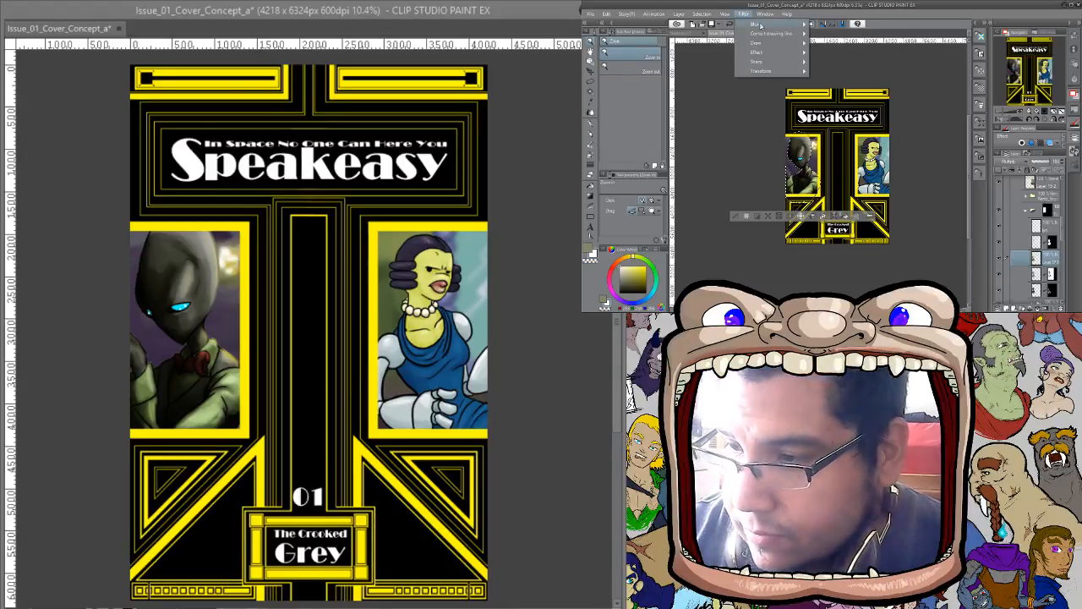
pyautogui.moveTo(761, 25)
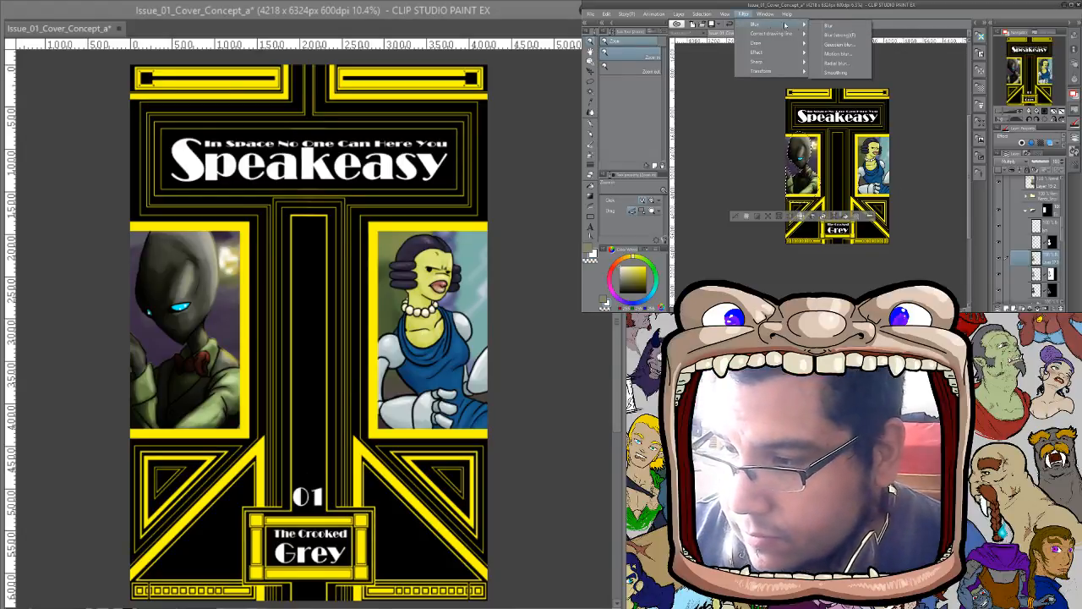
pyautogui.click(850, 44)
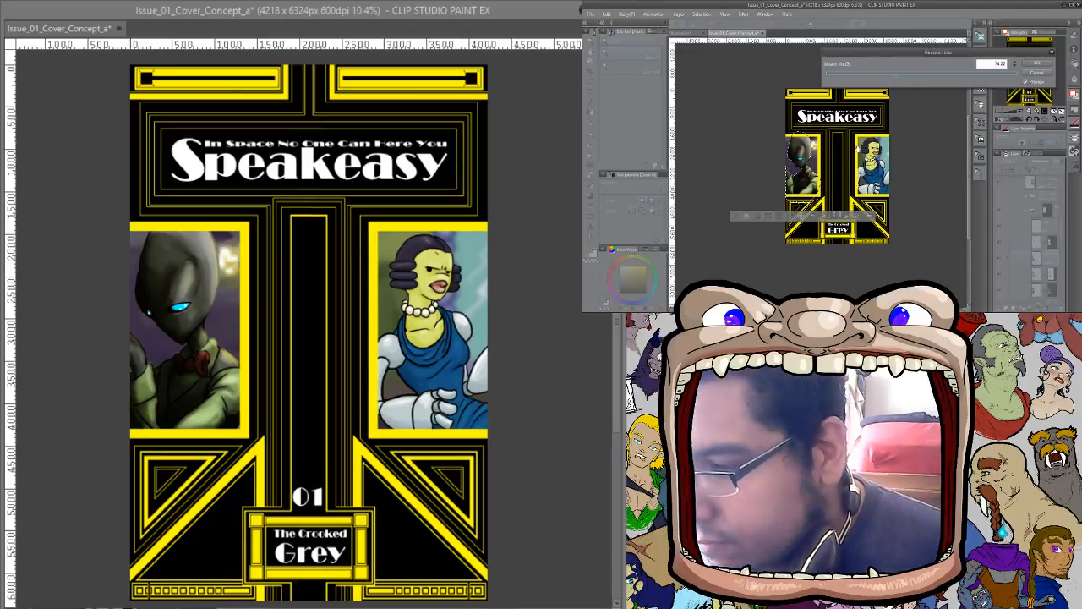
pyautogui.moveTo(1003, 113); pyautogui.dragTo(1012, 112)
pyautogui.moveTo(867, 169); pyautogui.dragTo(910, 208)
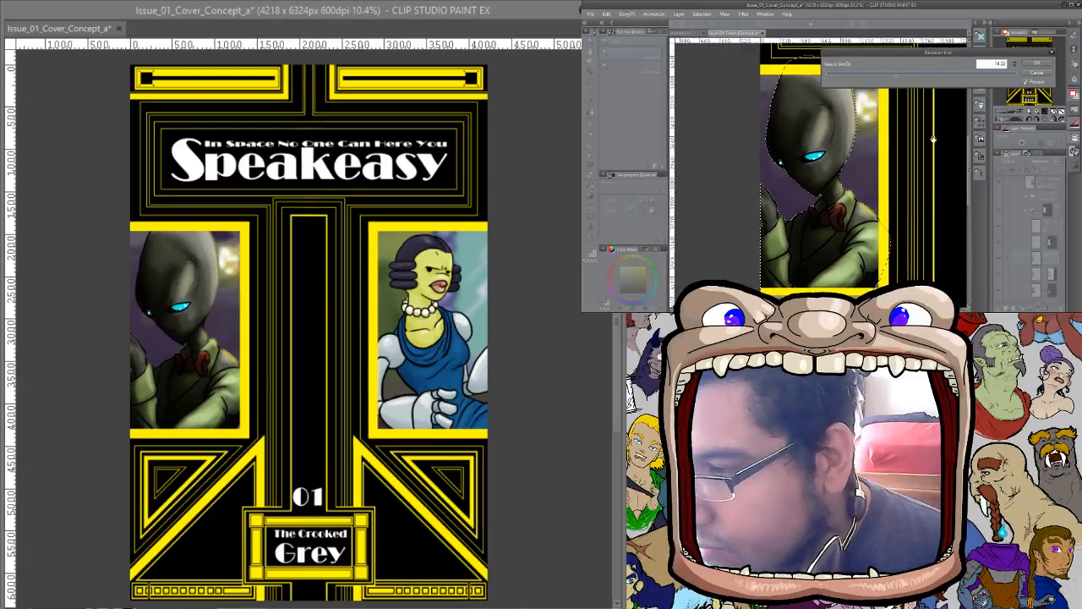
pyautogui.click(836, 74)
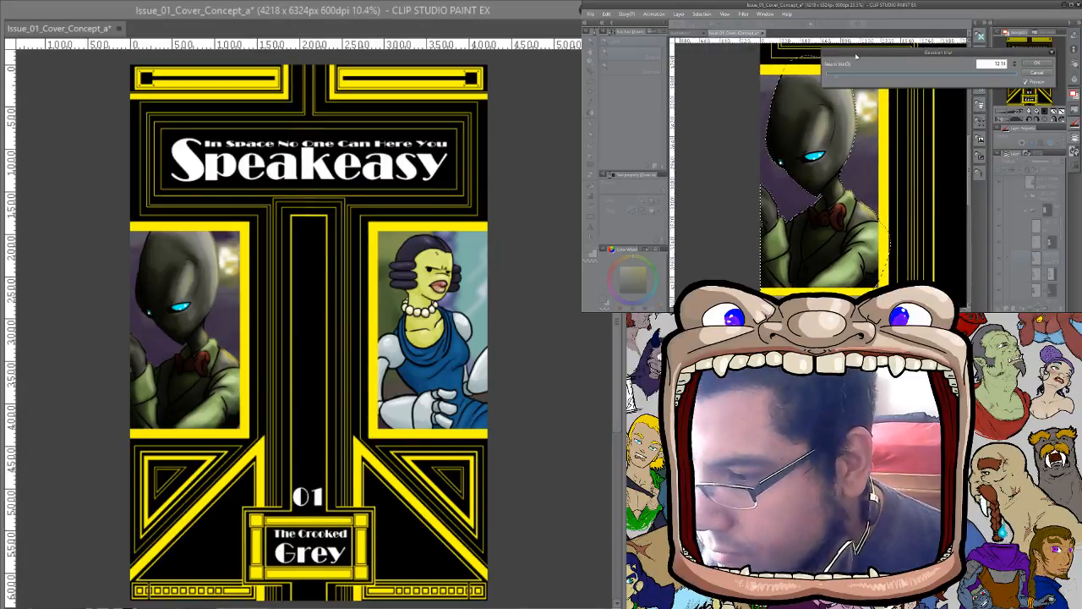
pyautogui.click(887, 74)
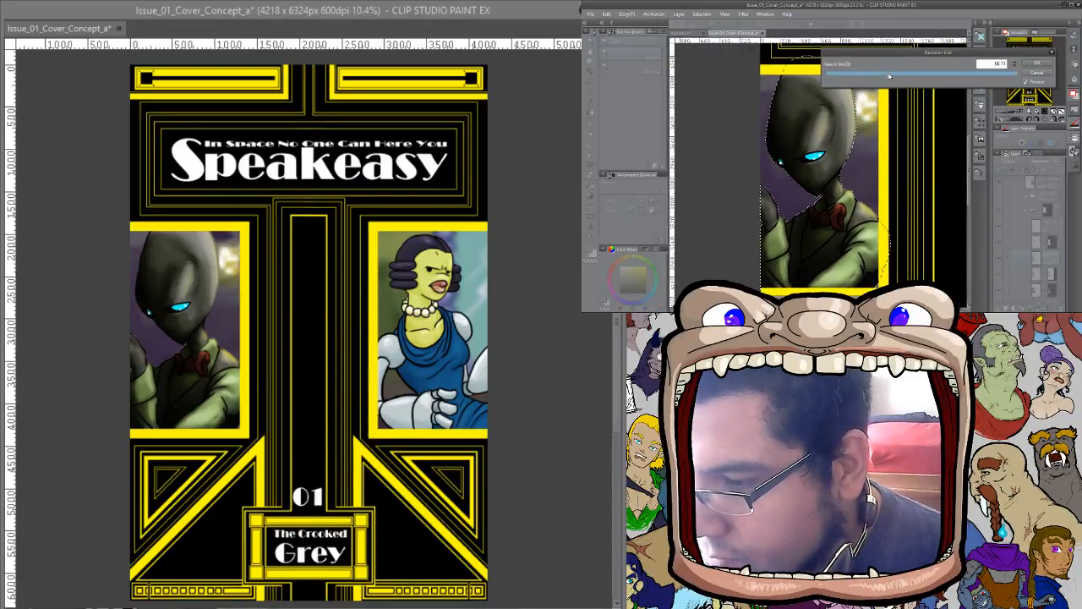
pyautogui.moveTo(868, 77); pyautogui.dragTo(839, 74)
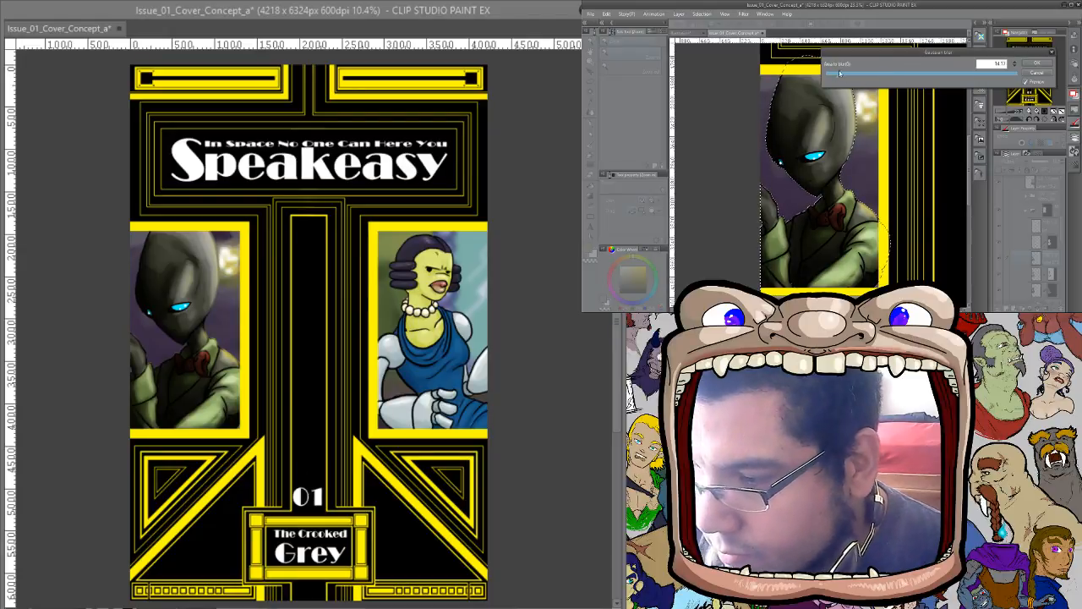
pyautogui.click(1036, 63)
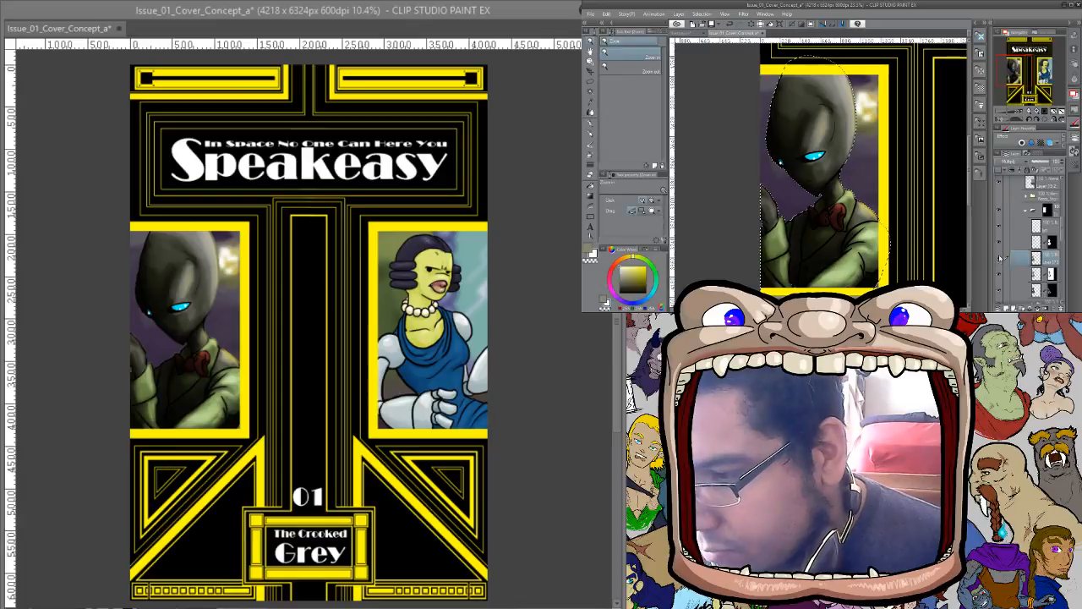
# Duplicate the blurred Multiply shading layer, then shift the copy's hue, raise its saturation slightly and lower its brightness
pyautogui.click(999, 275)
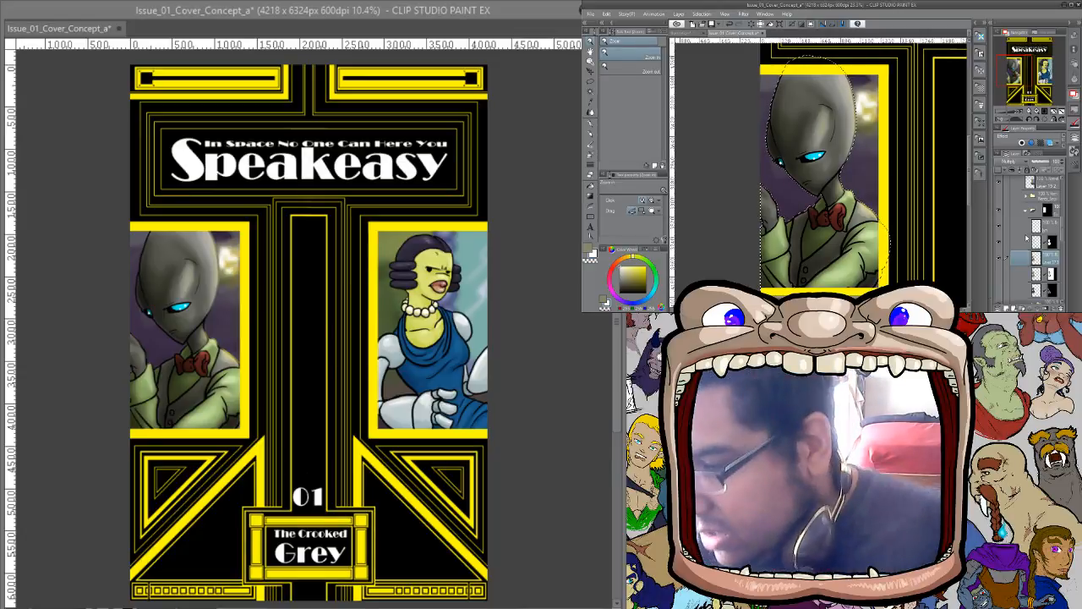
pyautogui.moveTo(1050, 262); pyautogui.dragTo(1046, 257)
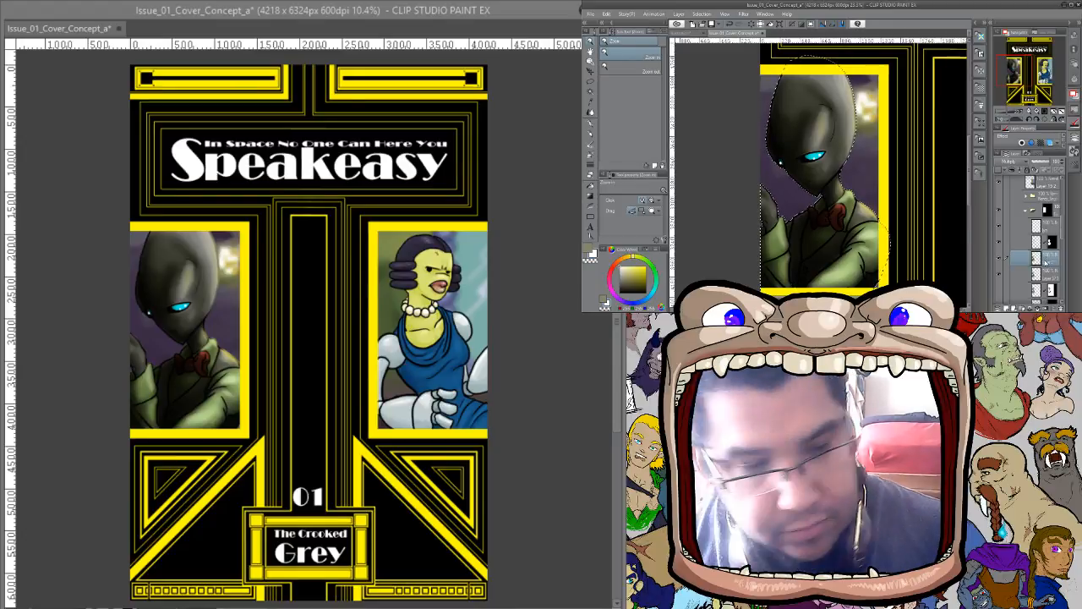
pyautogui.hotkey('ctrl', 'u')
pyautogui.moveTo(665, 71); pyautogui.dragTo(638, 95)
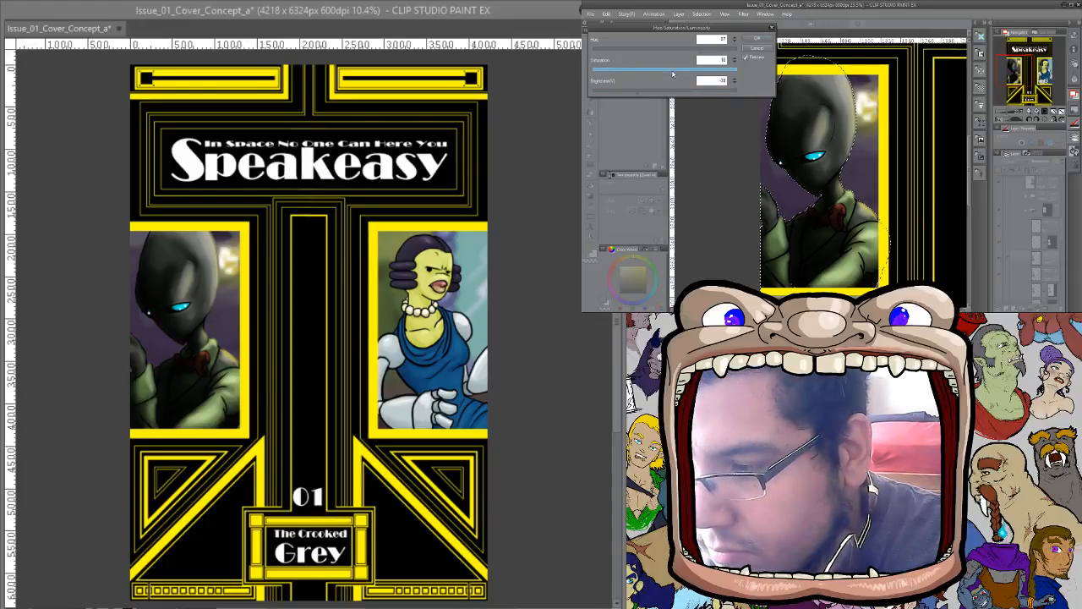
pyautogui.moveTo(672, 75); pyautogui.dragTo(726, 73)
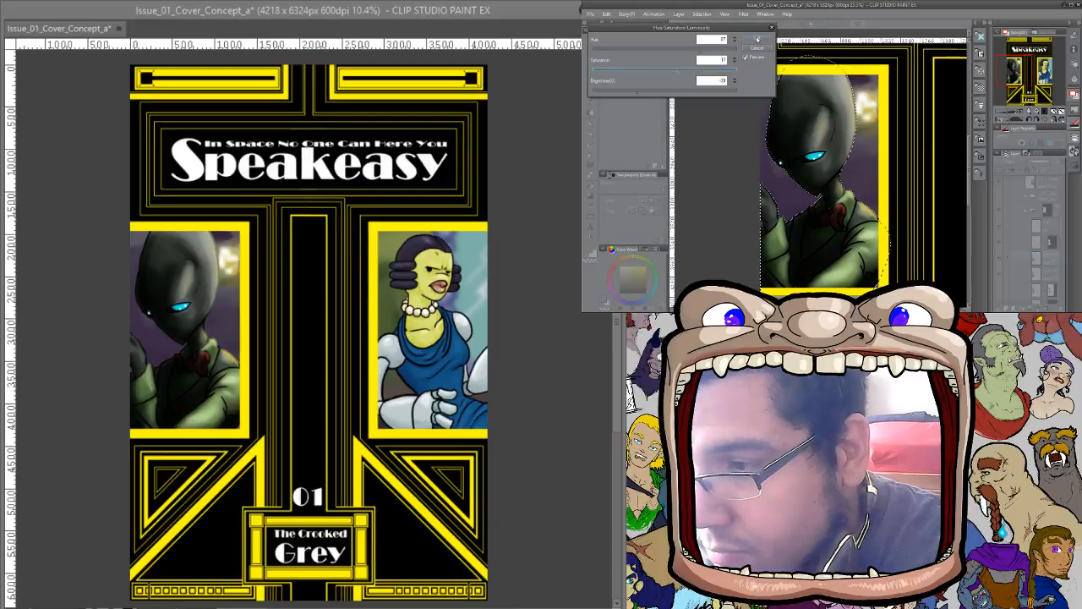
pyautogui.click(756, 48)
# Compare the two blurred shading layers by toggling their visibility, and lower the opacity of the lower one
pyautogui.click(999, 258)
pyautogui.click(999, 258)
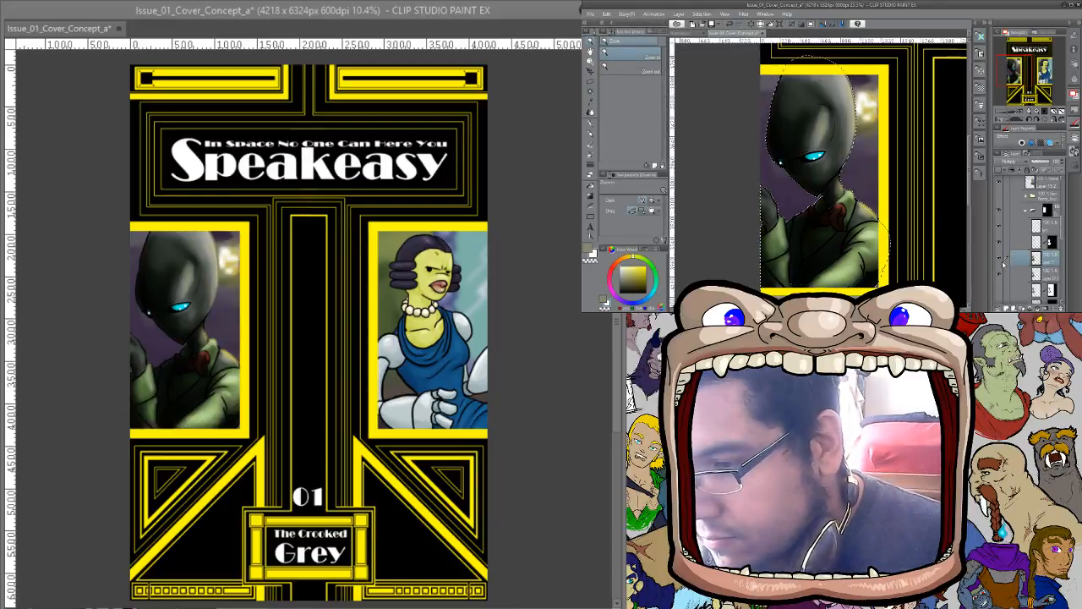
pyautogui.click(999, 279)
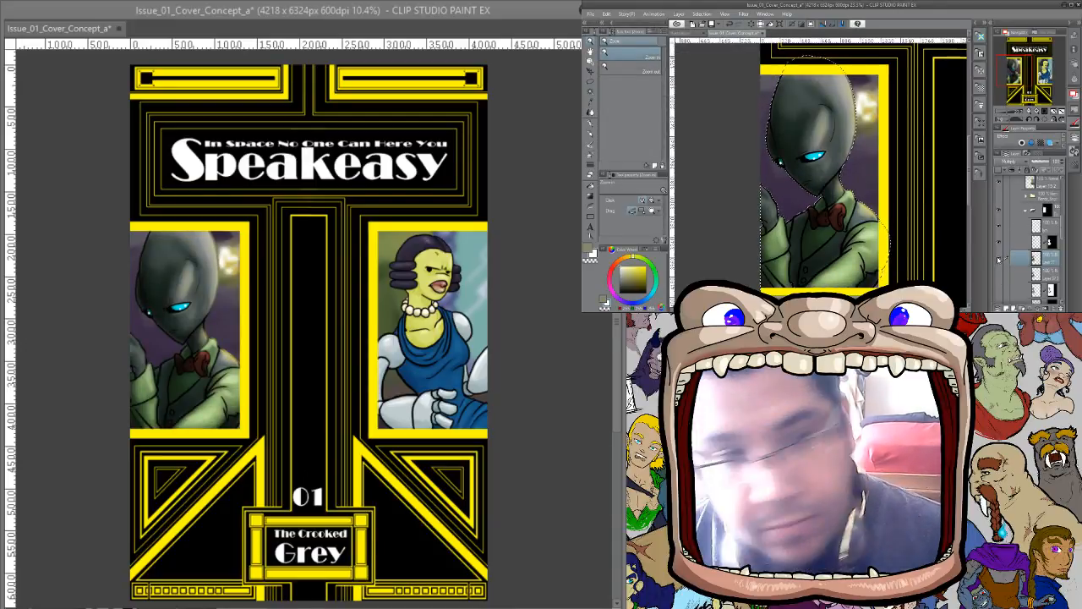
pyautogui.click(999, 260)
pyautogui.click(999, 262)
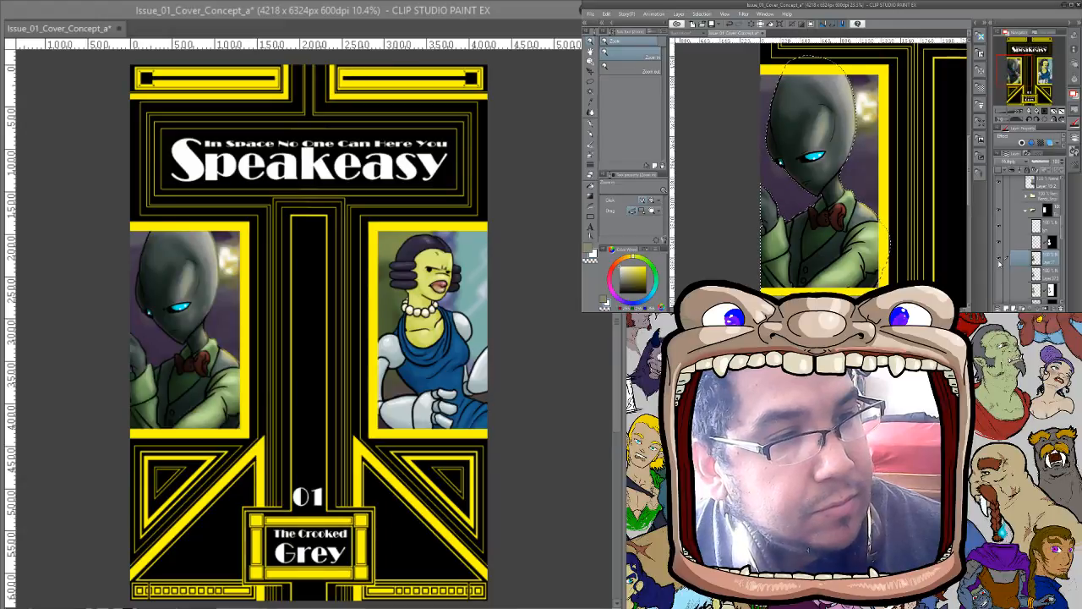
pyautogui.click(1001, 283)
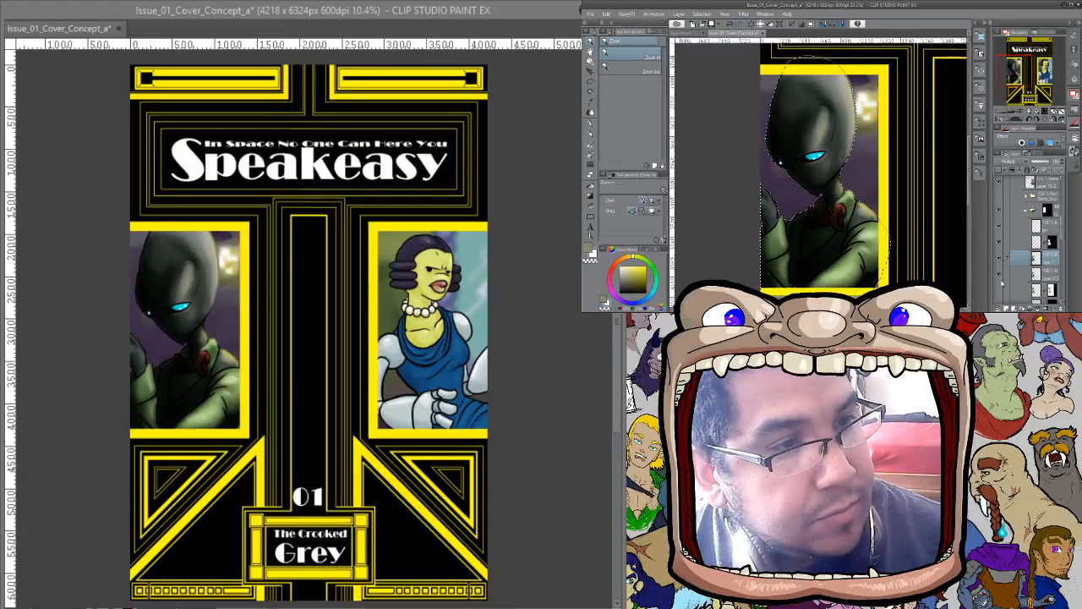
pyautogui.click(1027, 272)
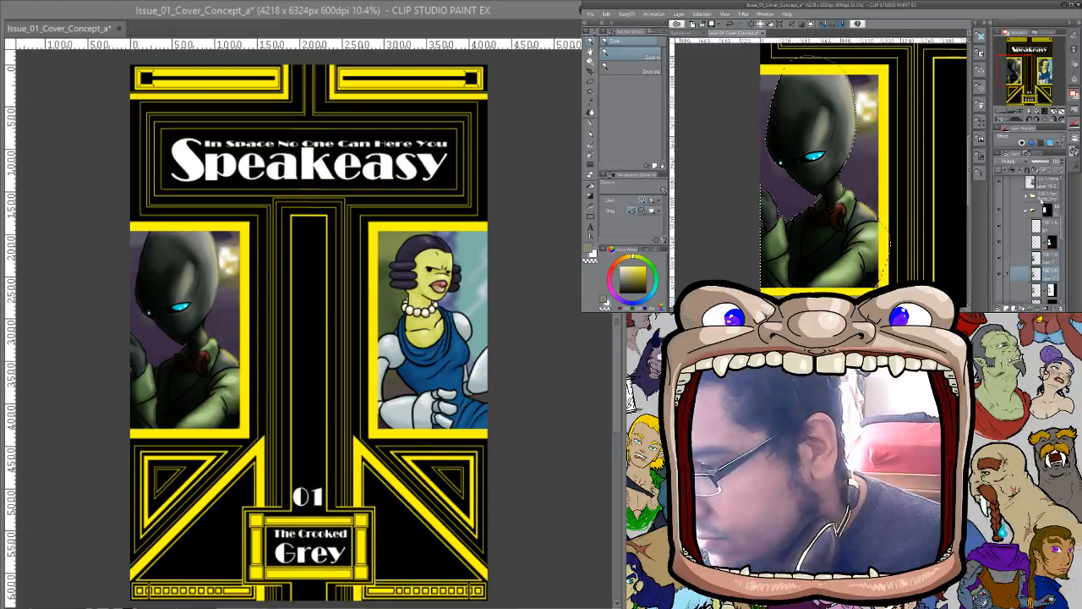
pyautogui.click(1035, 162)
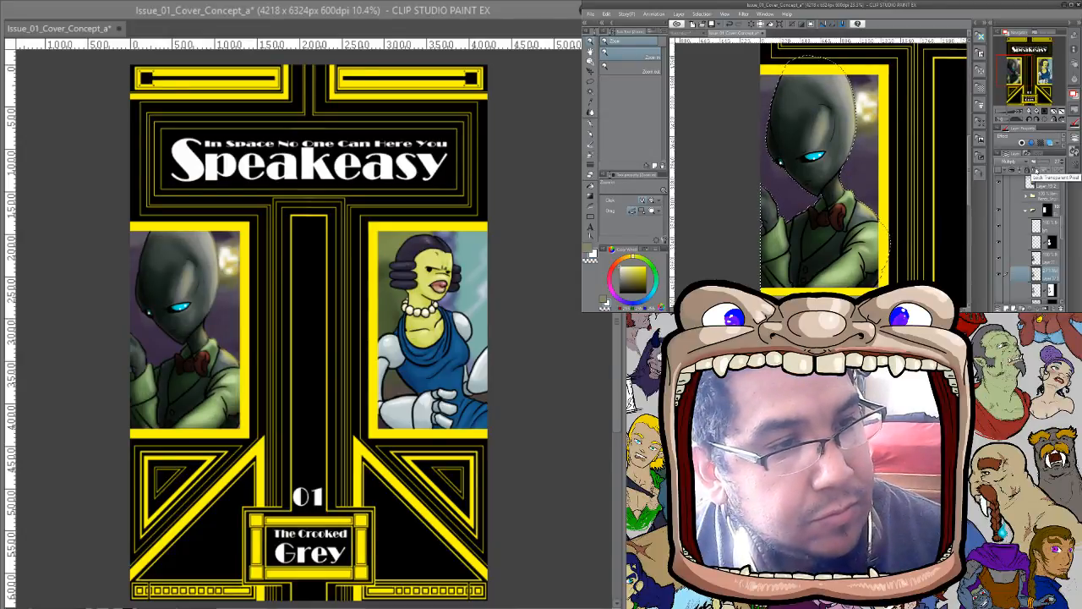
# Check the alien's masked Screen highlight layer on and off and duplicate it
pyautogui.click(999, 242)
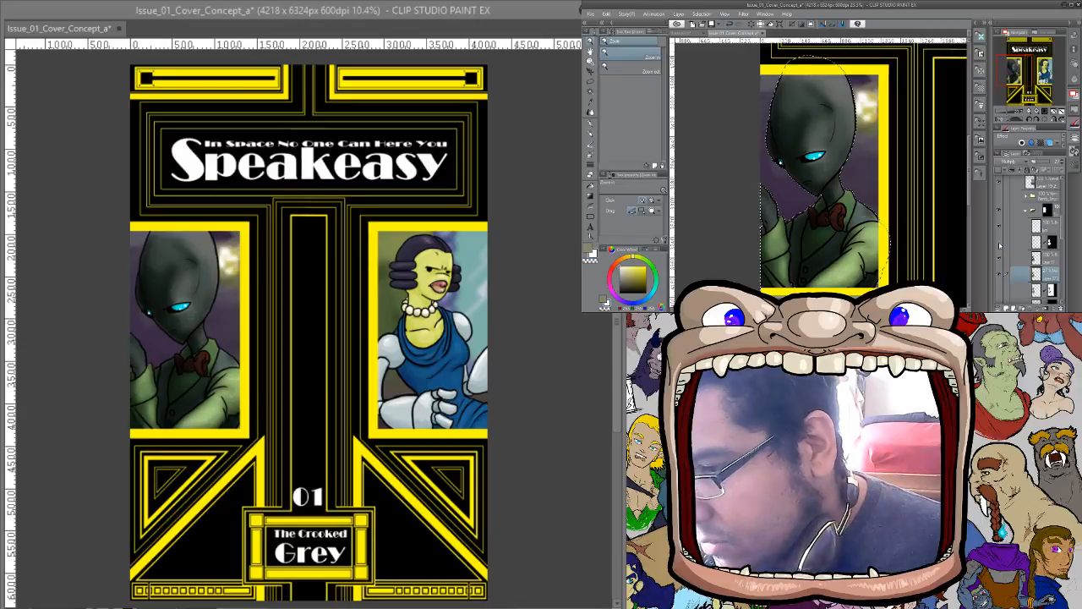
pyautogui.click(999, 243)
pyautogui.click(1038, 242)
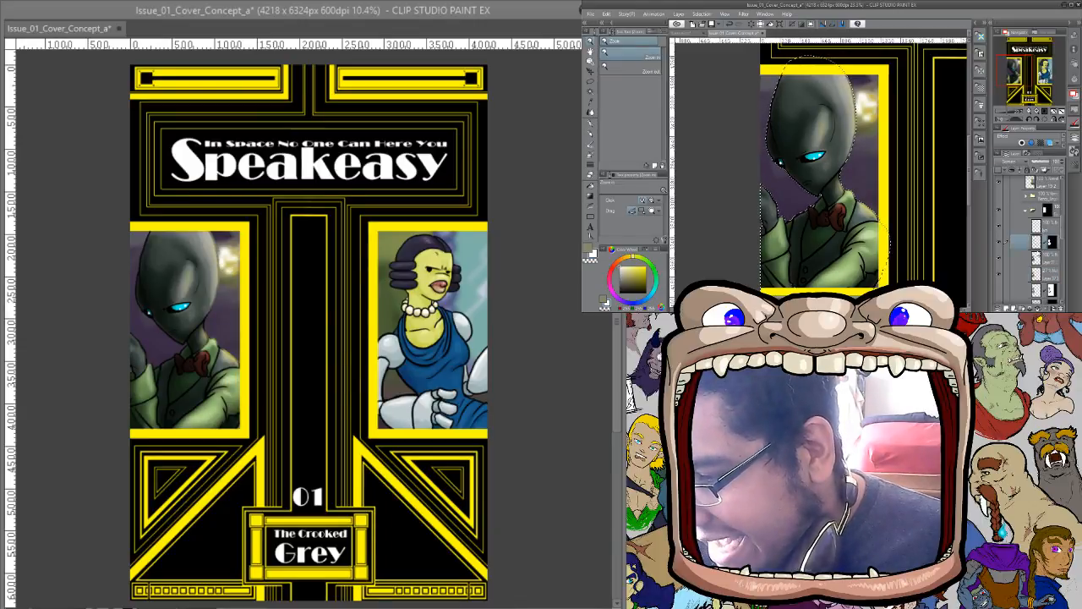
pyautogui.moveTo(1037, 244); pyautogui.dragTo(1037, 253)
pyautogui.click(999, 242)
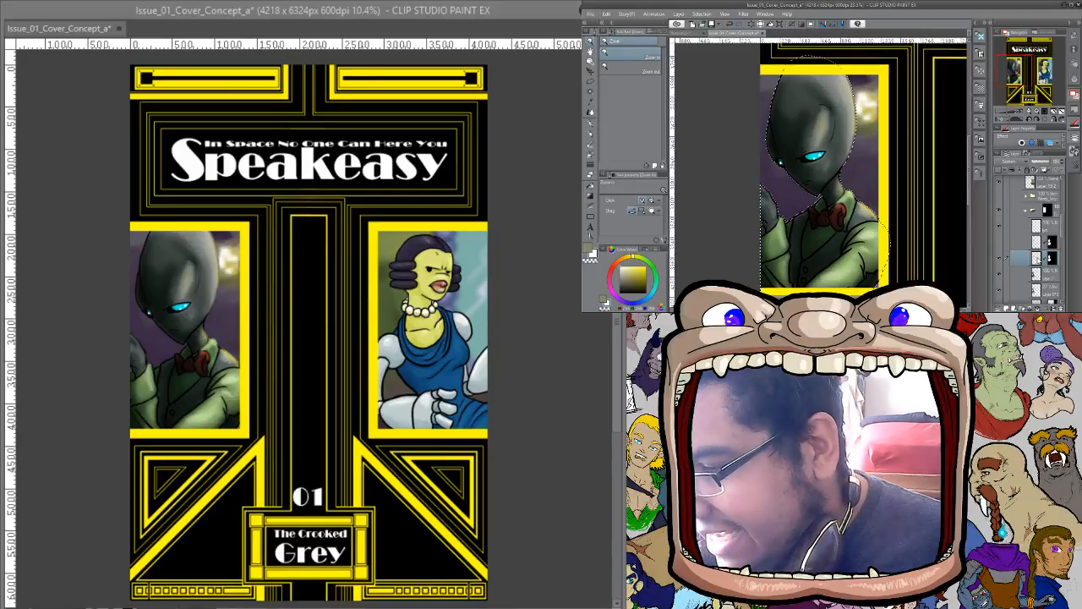
# Apply a strong Gaussian blur to the lower of the two Screen highlight layers within the alien selection
pyautogui.click(744, 15)
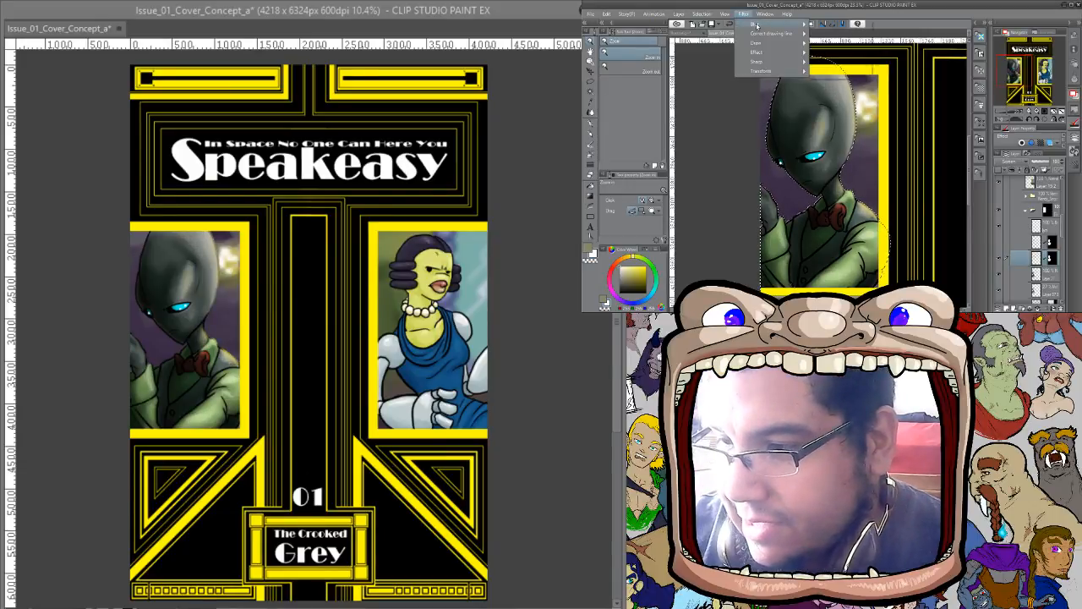
pyautogui.moveTo(764, 24)
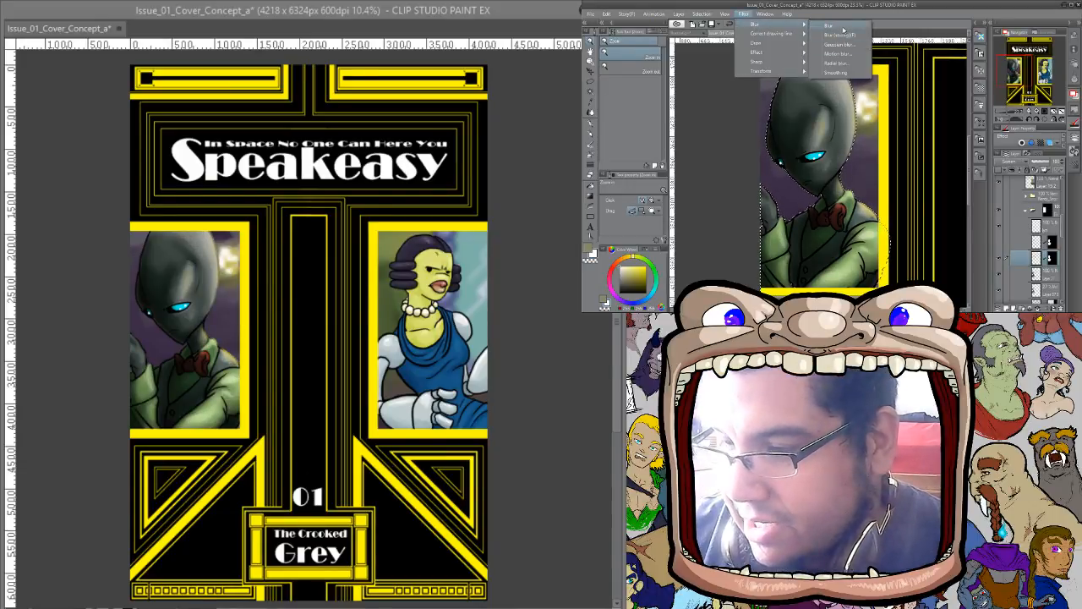
pyautogui.click(837, 44)
pyautogui.click(871, 74)
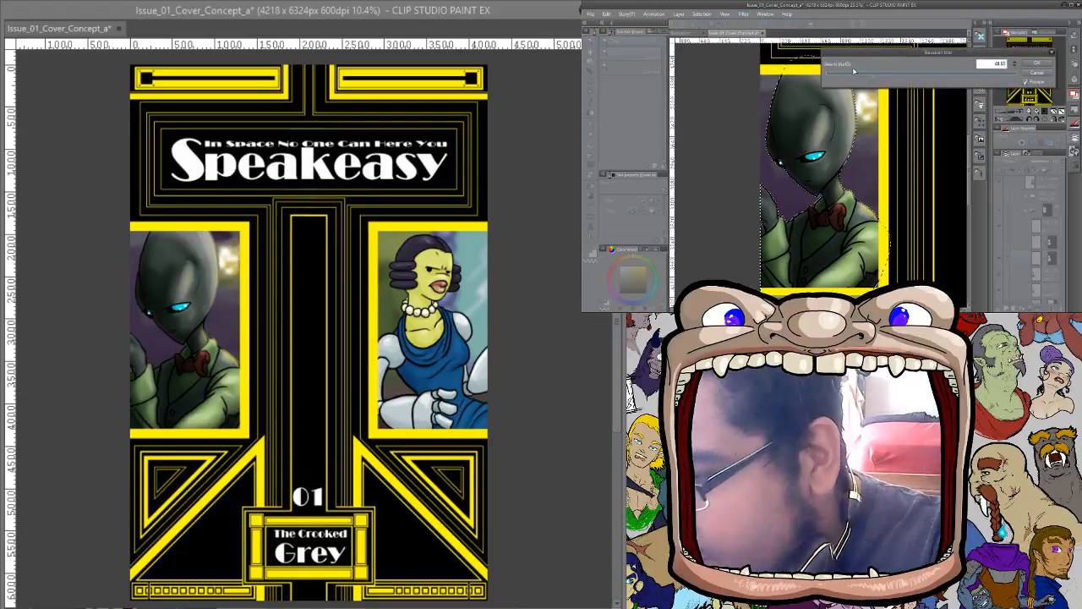
pyautogui.click(900, 74)
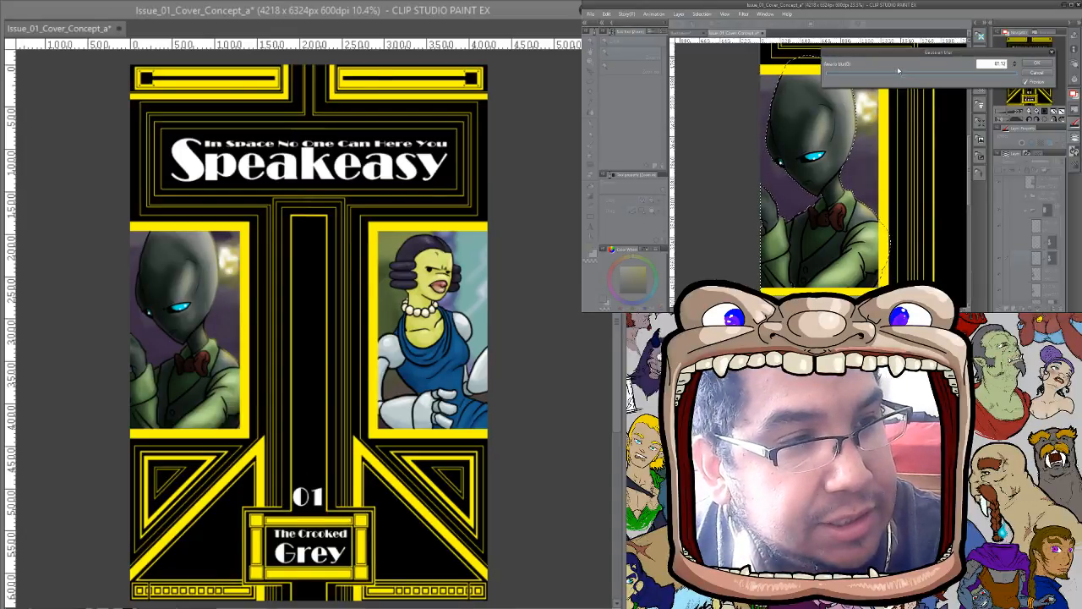
pyautogui.click(892, 73)
pyautogui.click(1033, 62)
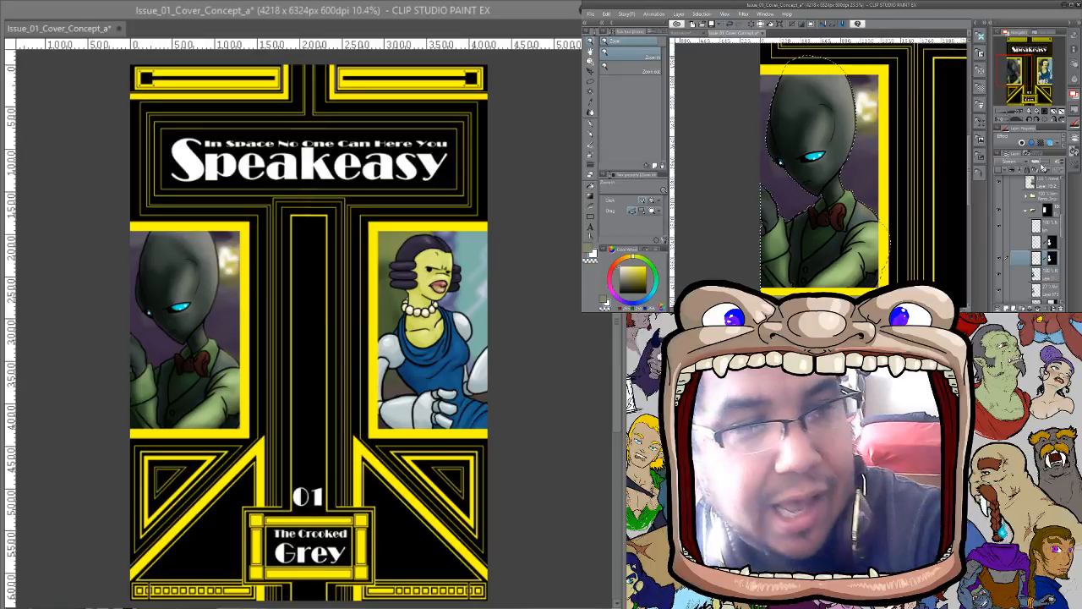
# Duplicate the alien's masked folder above the other alien layers and combine the copy into a single layer
pyautogui.click(1027, 209)
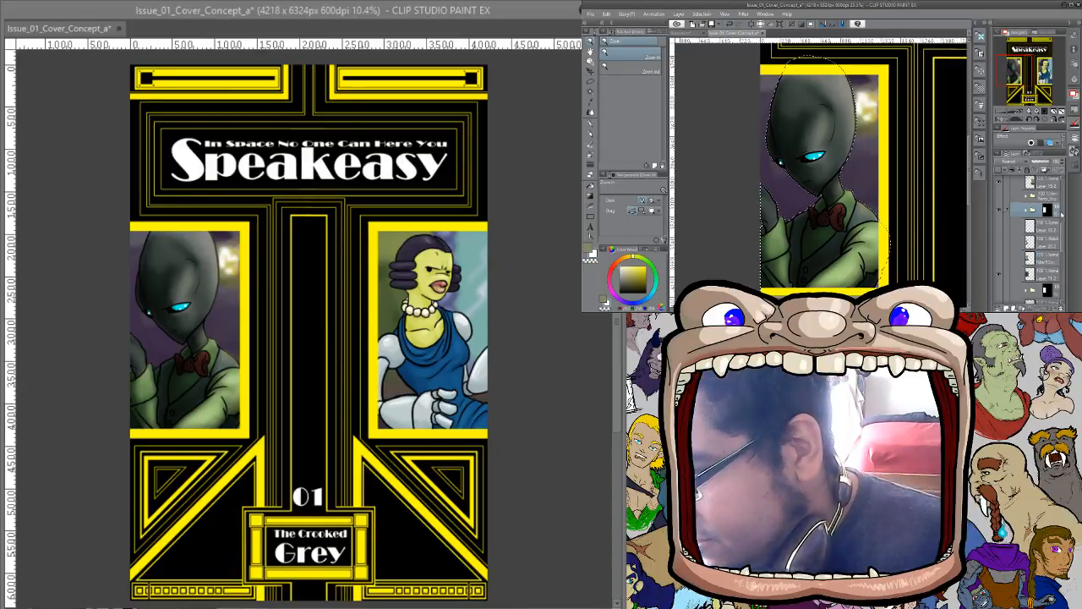
pyautogui.moveTo(1063, 228); pyautogui.dragTo(1062, 219)
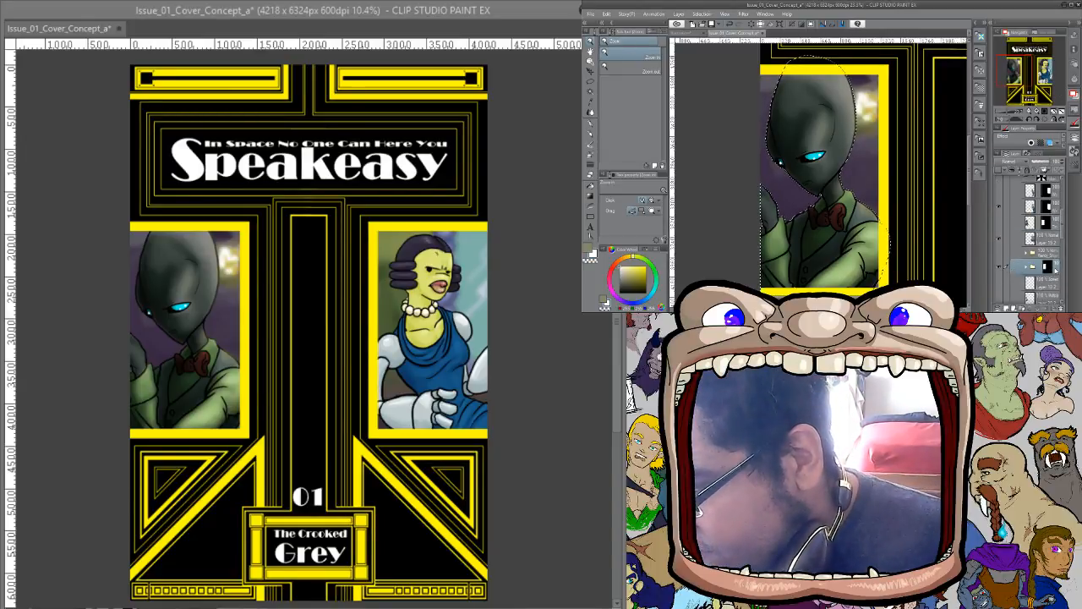
pyautogui.moveTo(1047, 266); pyautogui.dragTo(1046, 217)
pyautogui.click(1045, 220)
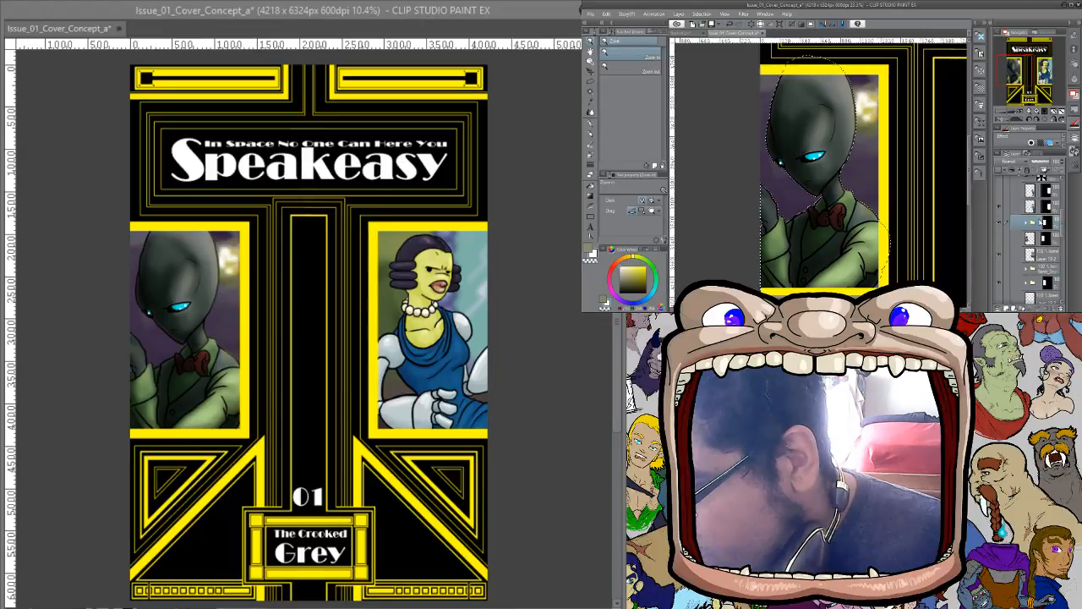
pyautogui.rightClick(1027, 223)
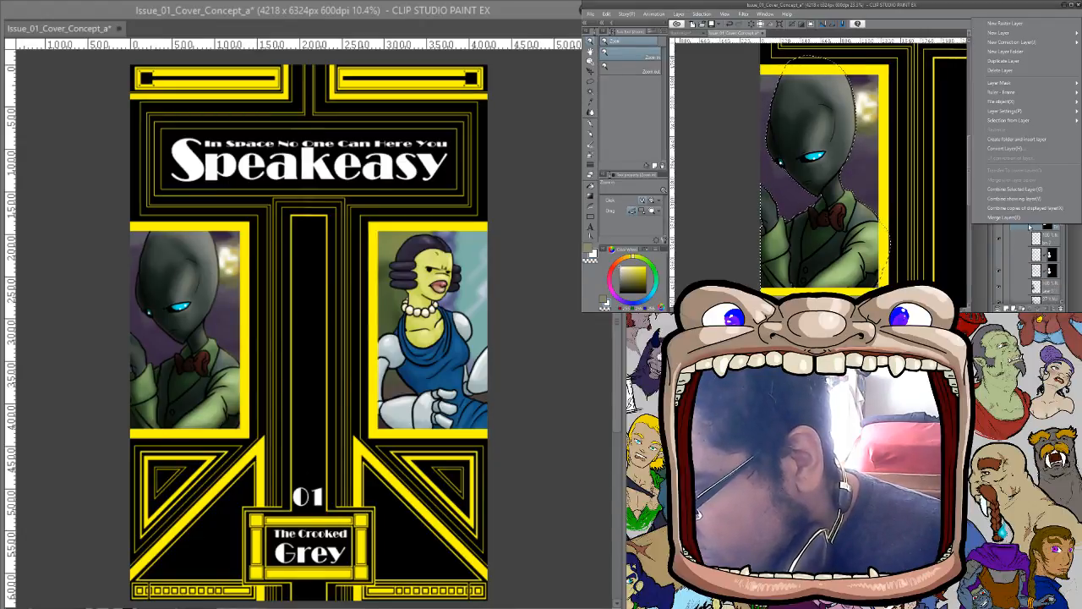
pyautogui.click(1030, 189)
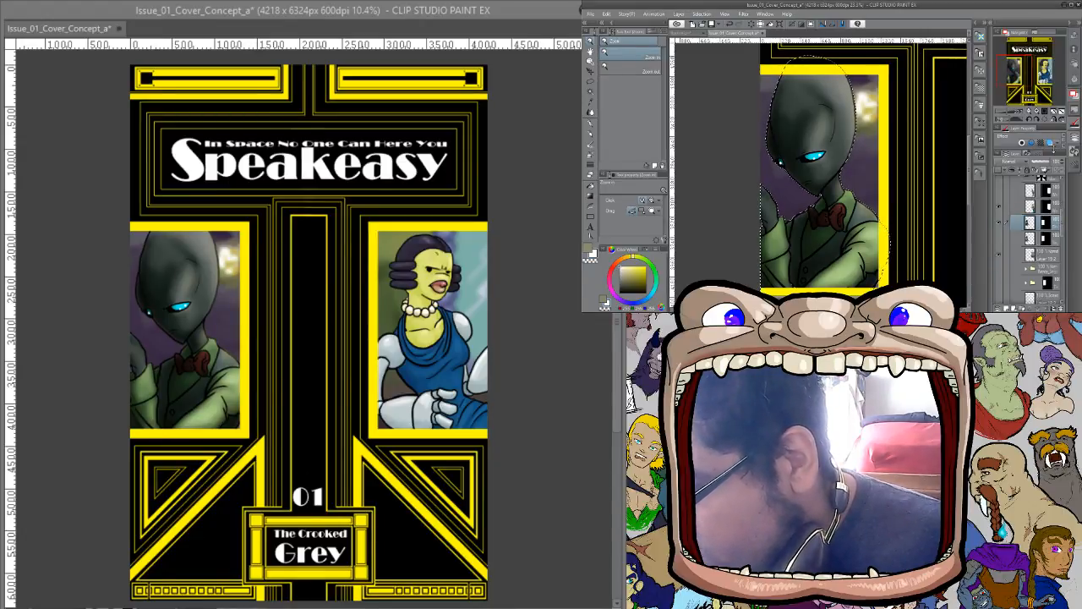
# Delete the older masked layer just below the newly combined alien layer and clear the selection
pyautogui.click(999, 240)
pyautogui.moveTo(1057, 239); pyautogui.dragTo(1060, 308)
pyautogui.hotkey('ctrl', 'd')
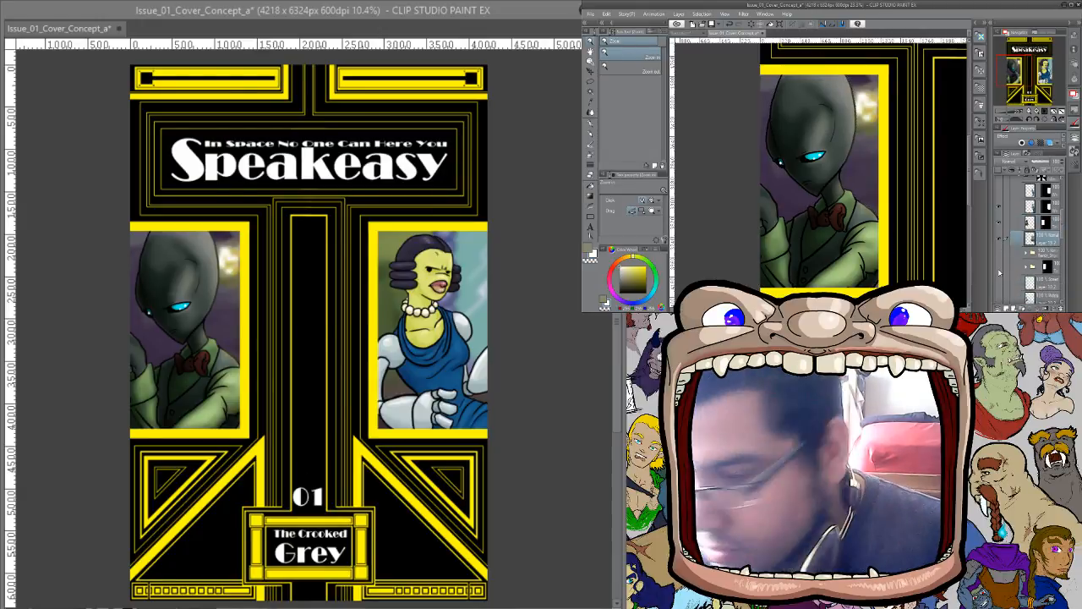
pyautogui.click(1052, 222)
pyautogui.scroll(-5, 930, 265)
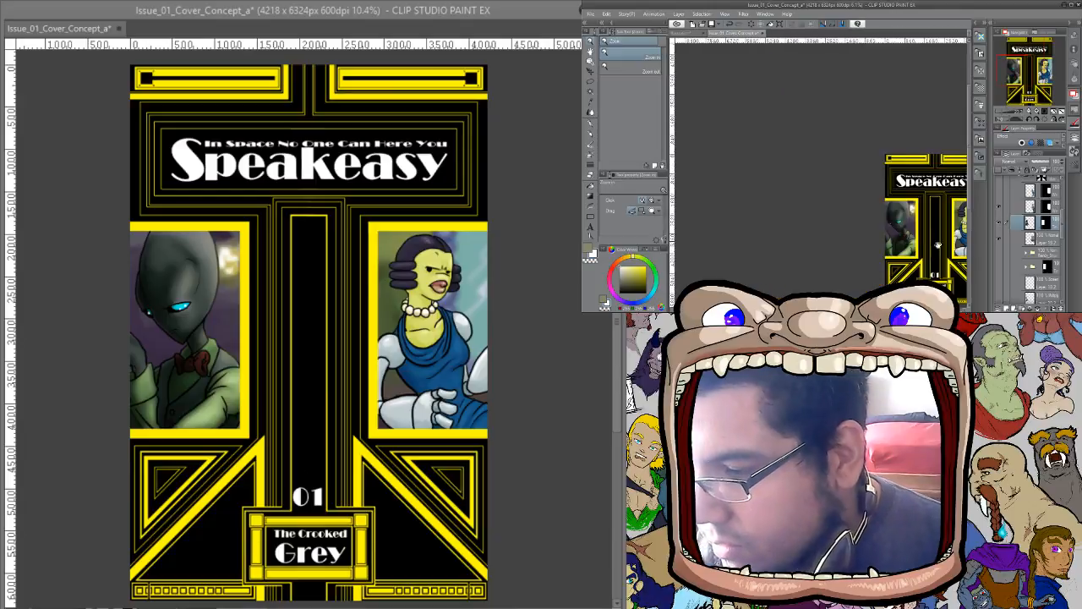
pyautogui.scroll(3, 931, 264)
pyautogui.moveTo(911, 251); pyautogui.dragTo(956, 275)
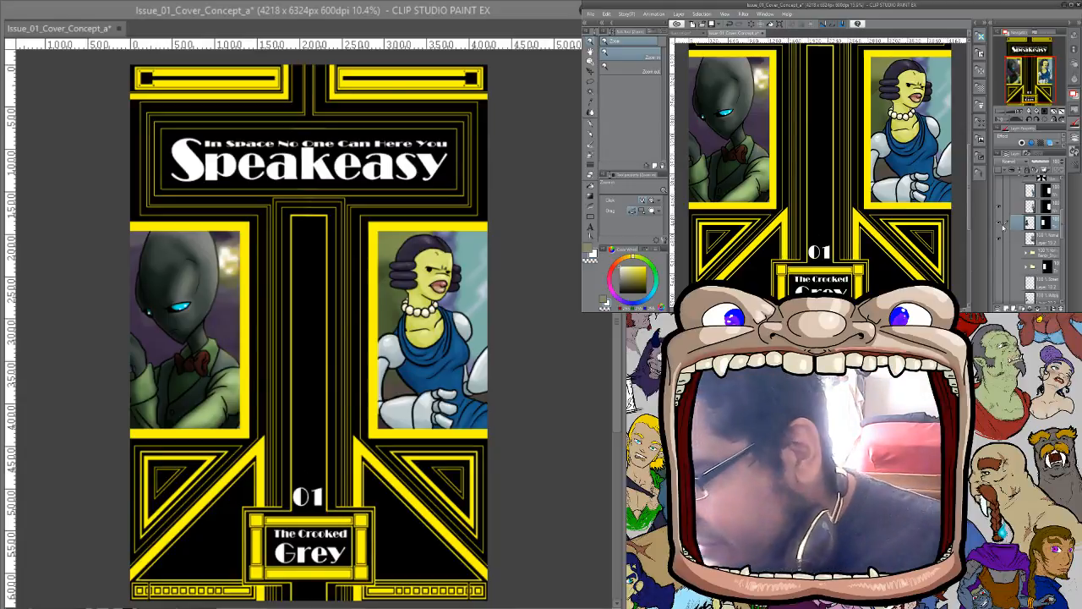
# Hide the combined alien layer, show and expand the original folder, and hide its blurred highlight and two blurred shading layers
pyautogui.click(1003, 223)
pyautogui.moveTo(1061, 221)
pyautogui.mouseDown()
pyautogui.moveTo(1064, 242)
pyautogui.moveTo(1063, 229)
pyautogui.mouseUp()
pyautogui.click(999, 229)
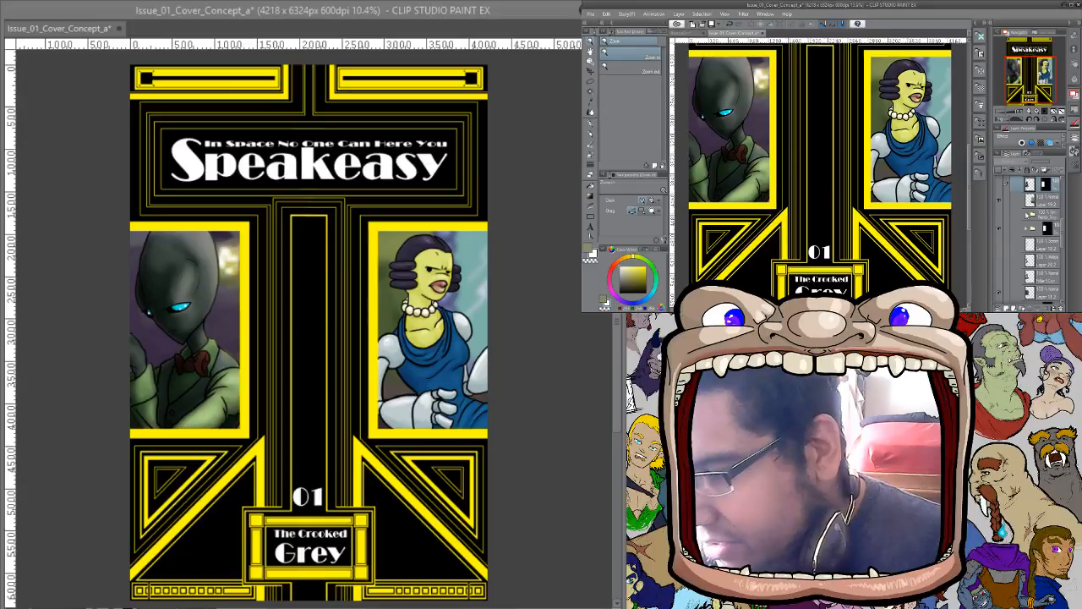
pyautogui.click(1026, 229)
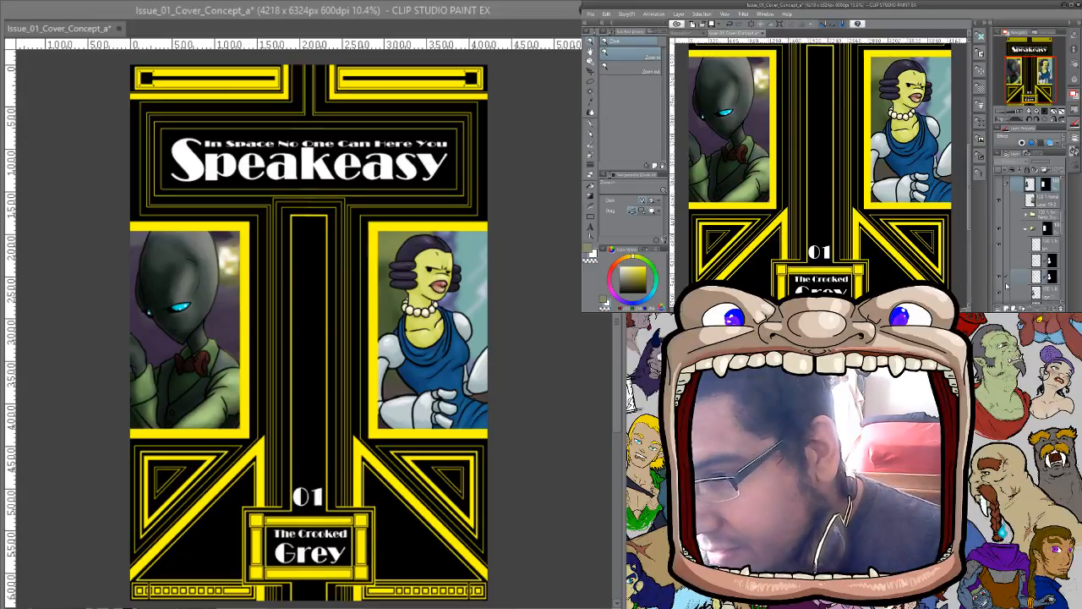
pyautogui.moveTo(1063, 226); pyautogui.dragTo(1065, 236)
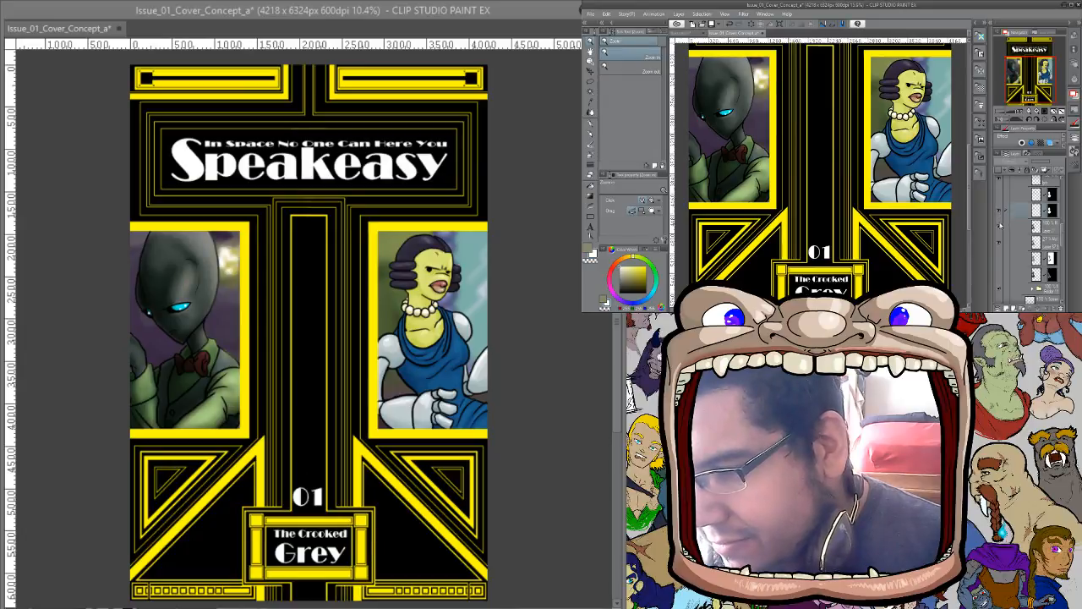
pyautogui.moveTo(999, 210); pyautogui.dragTo(999, 242)
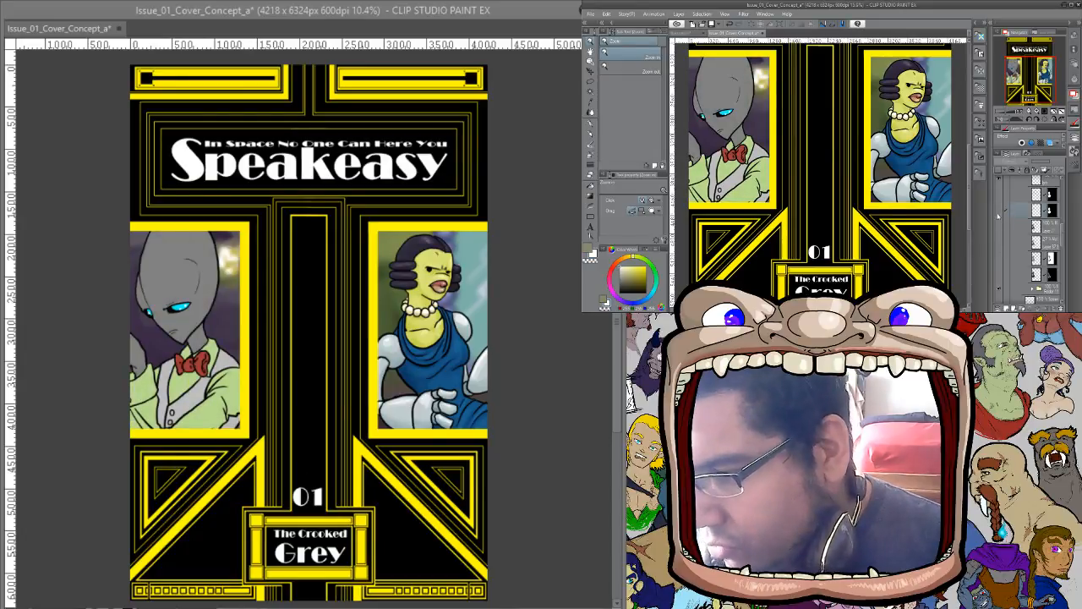
# Compare the alien's look with the blurred highlight layer and each blurred Multiply shading layer switched on and off
pyautogui.click(999, 210)
pyautogui.click(1003, 218)
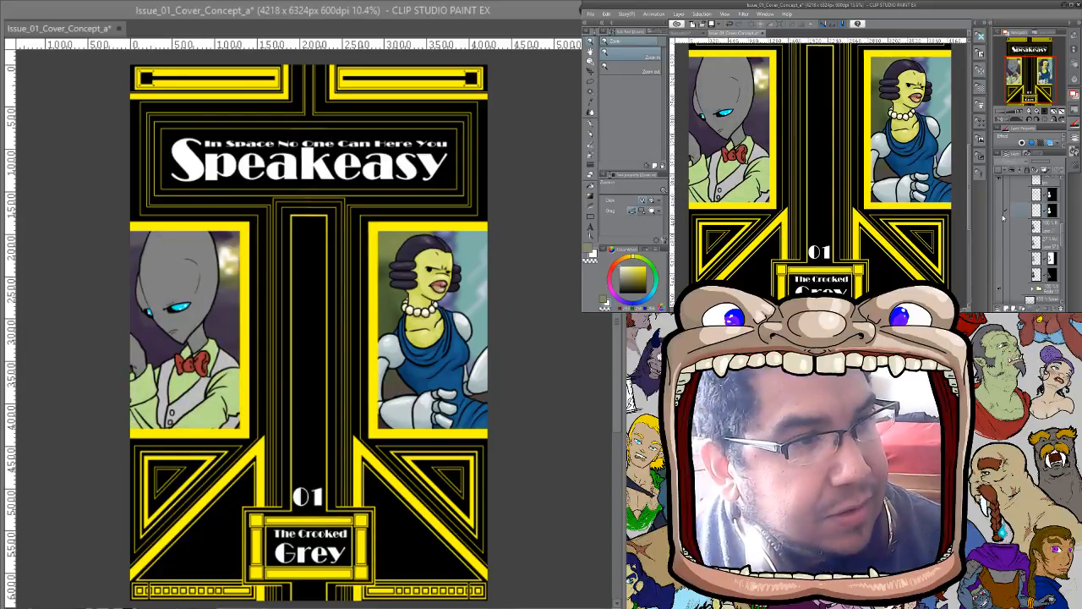
pyautogui.click(1002, 219)
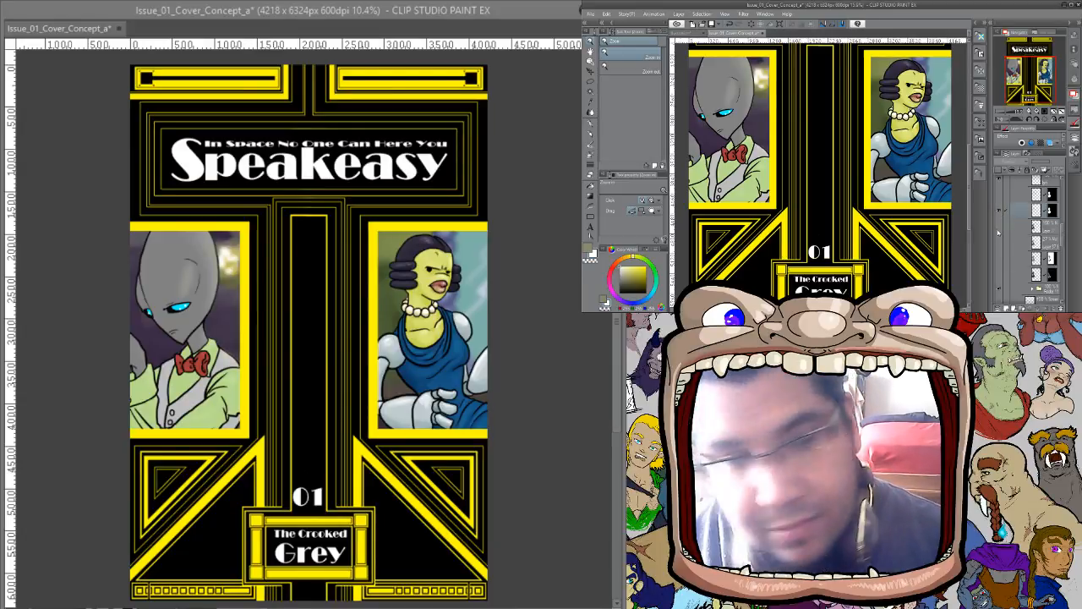
pyautogui.click(998, 234)
pyautogui.click(999, 235)
pyautogui.click(999, 244)
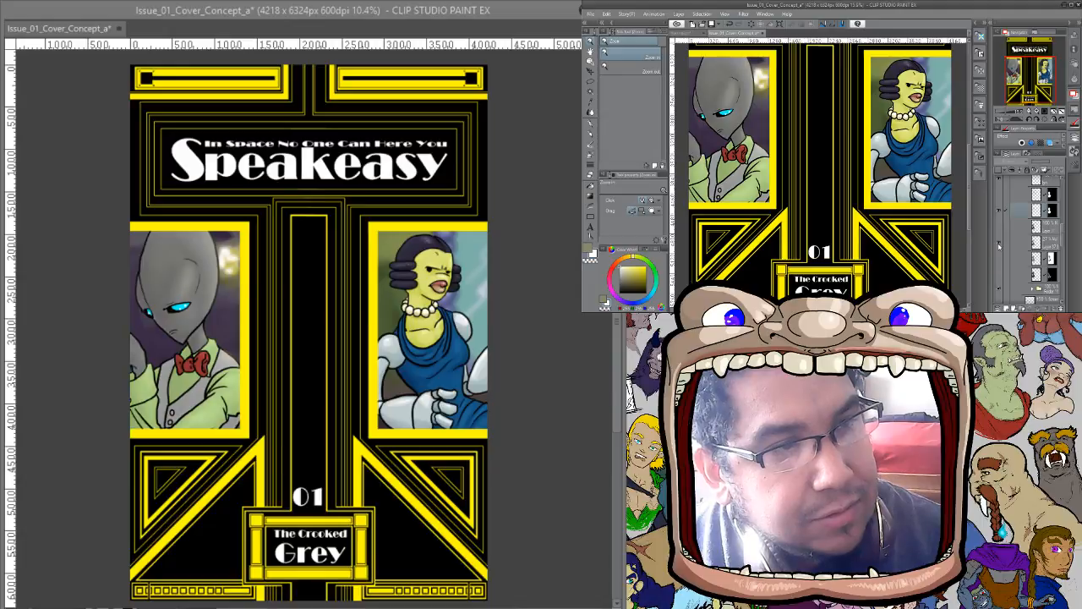
pyautogui.click(999, 245)
pyautogui.click(999, 244)
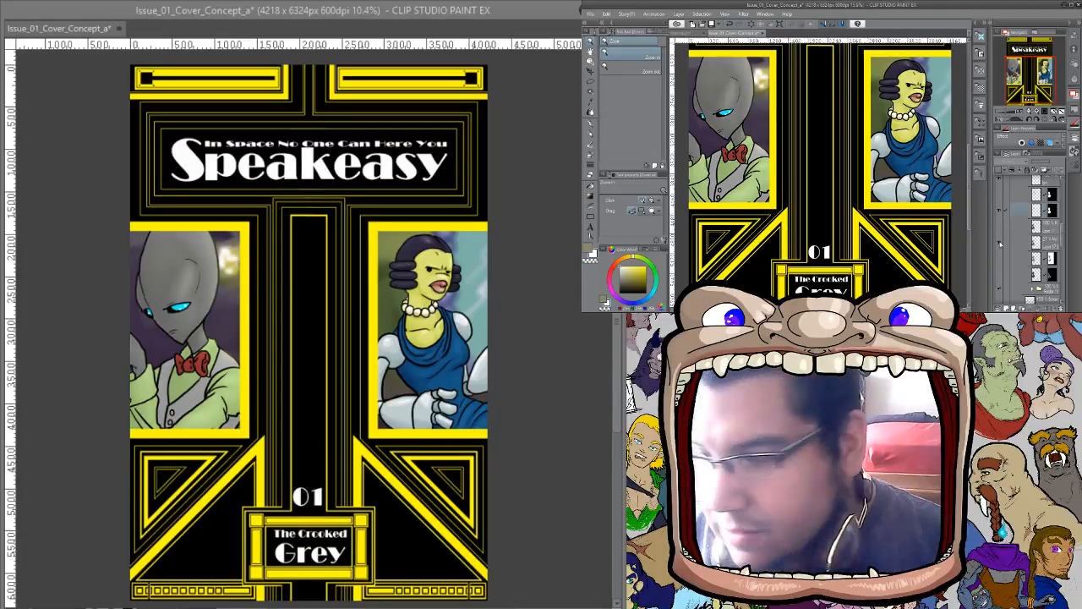
pyautogui.click(999, 244)
pyautogui.click(999, 233)
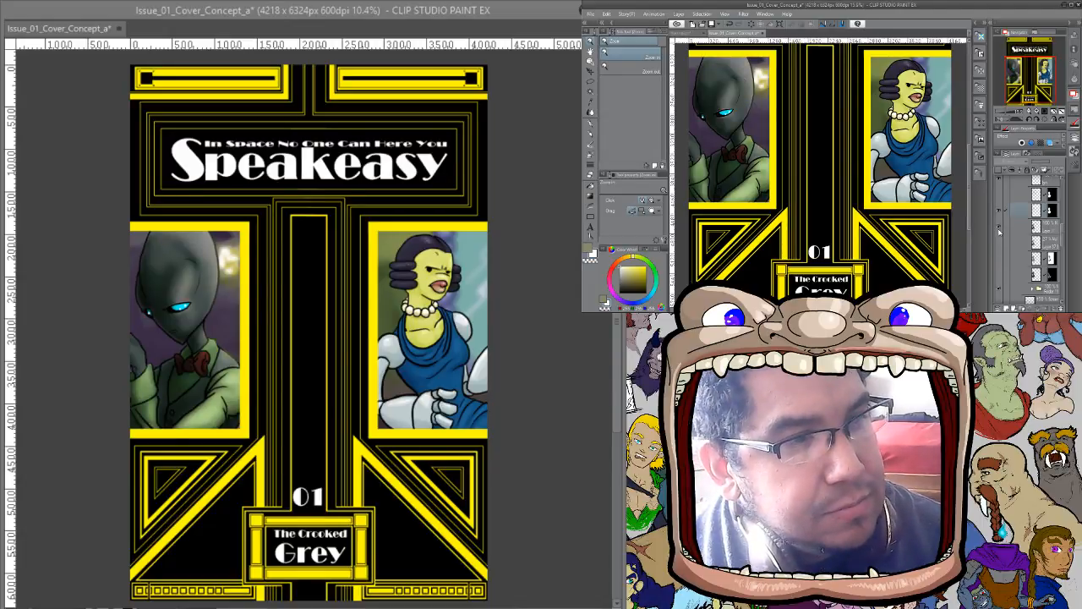
pyautogui.click(1000, 232)
pyautogui.click(999, 233)
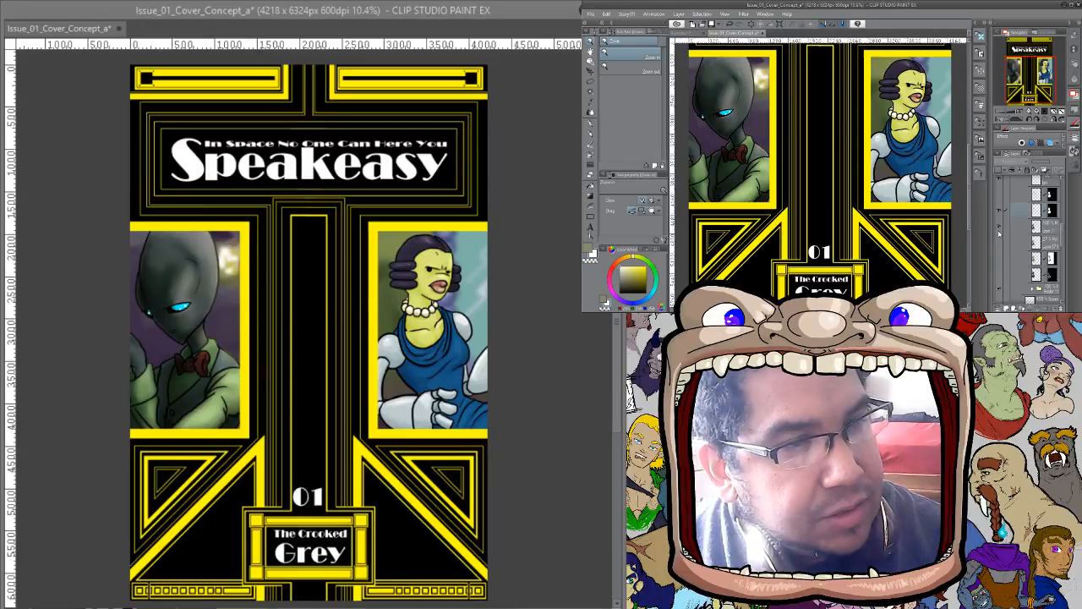
pyautogui.click(1000, 235)
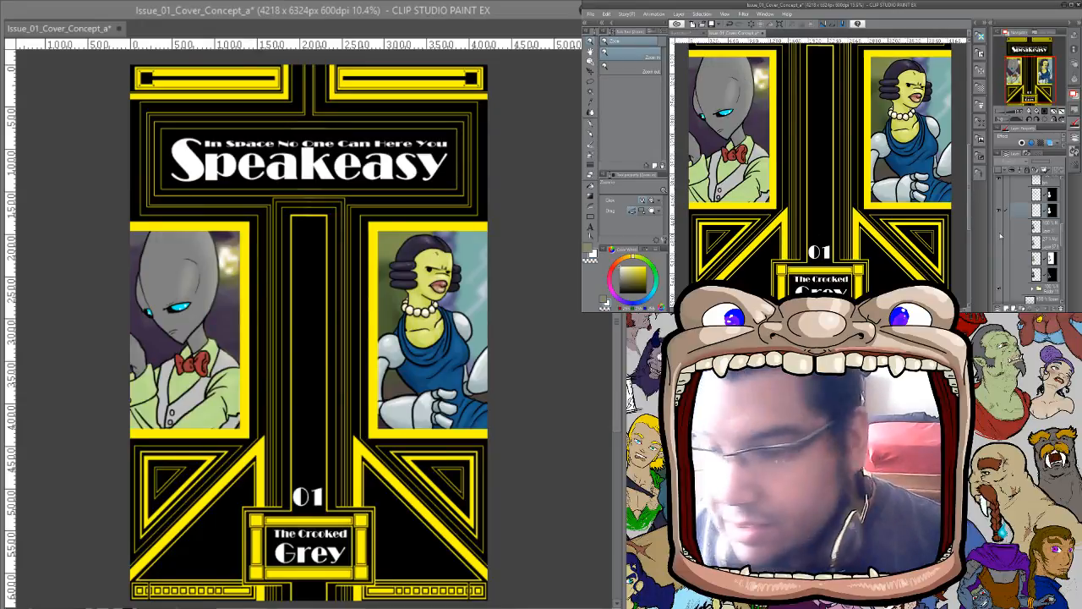
# Show only the lower of the two blurred Multiply shading layers and raise its opacity
pyautogui.click(999, 249)
pyautogui.click(999, 248)
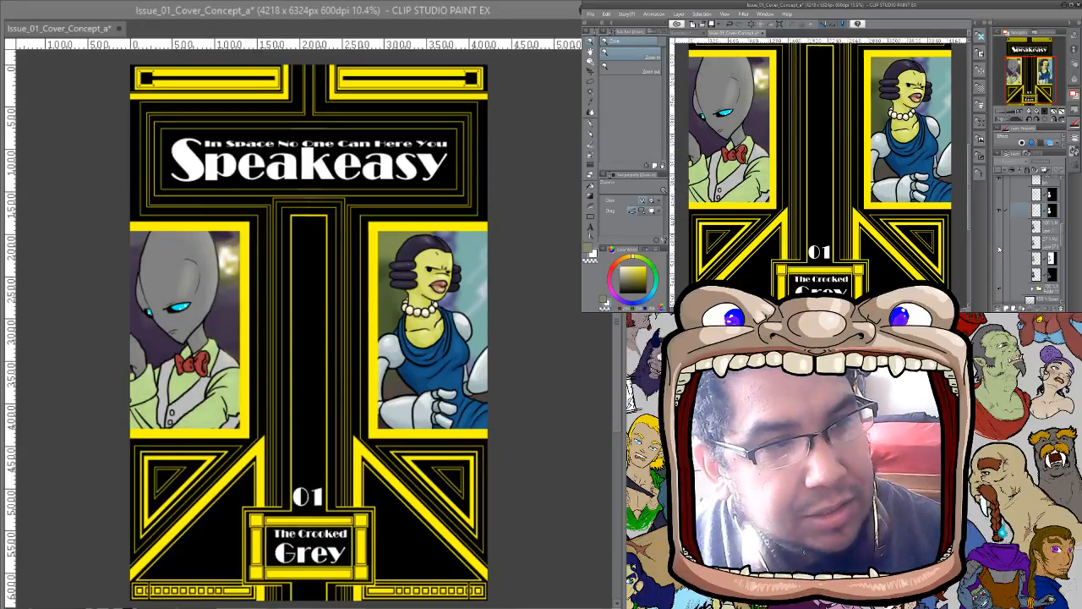
pyautogui.click(1000, 248)
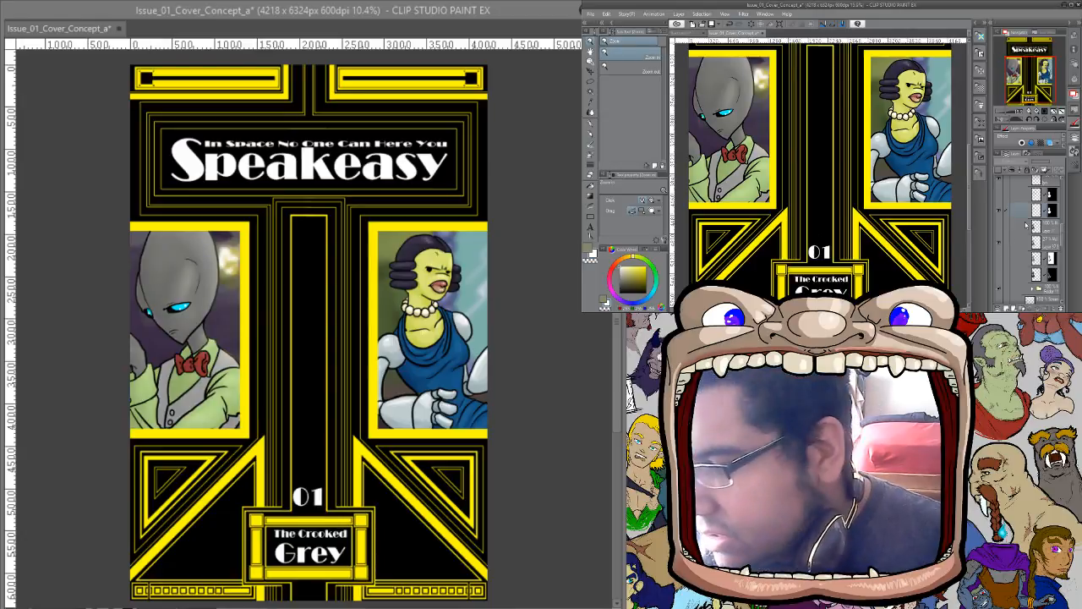
pyautogui.click(1046, 243)
pyautogui.moveTo(1037, 163)
pyautogui.mouseDown()
pyautogui.moveTo(1060, 159)
pyautogui.moveTo(1048, 166)
pyautogui.mouseUp()
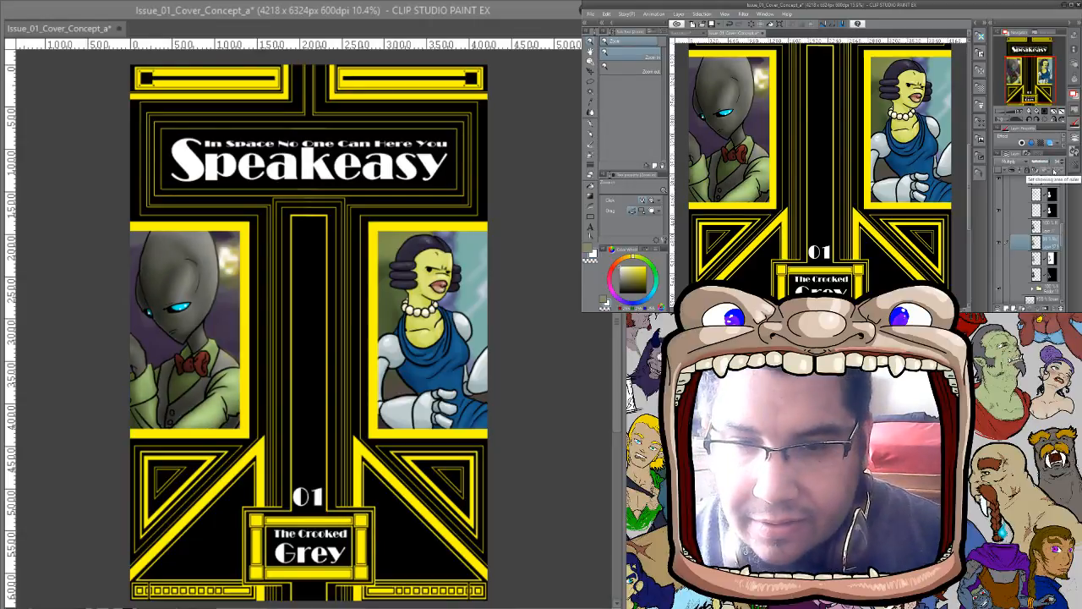